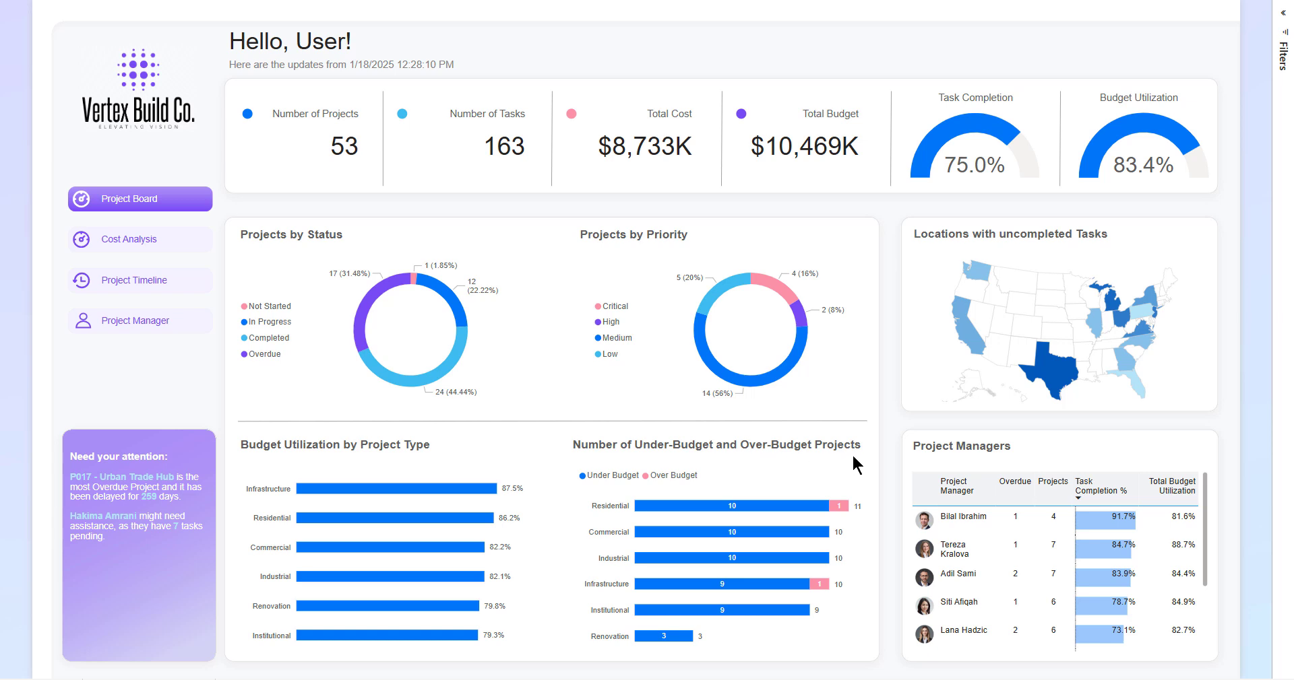
# - Review the Project Board's summary figures, the under-budget and over-budget project bars, and the map of uncompleted task locations
pyautogui.moveTo(331, 140)
pyautogui.moveTo(837, 592)
pyautogui.moveTo(747, 516)
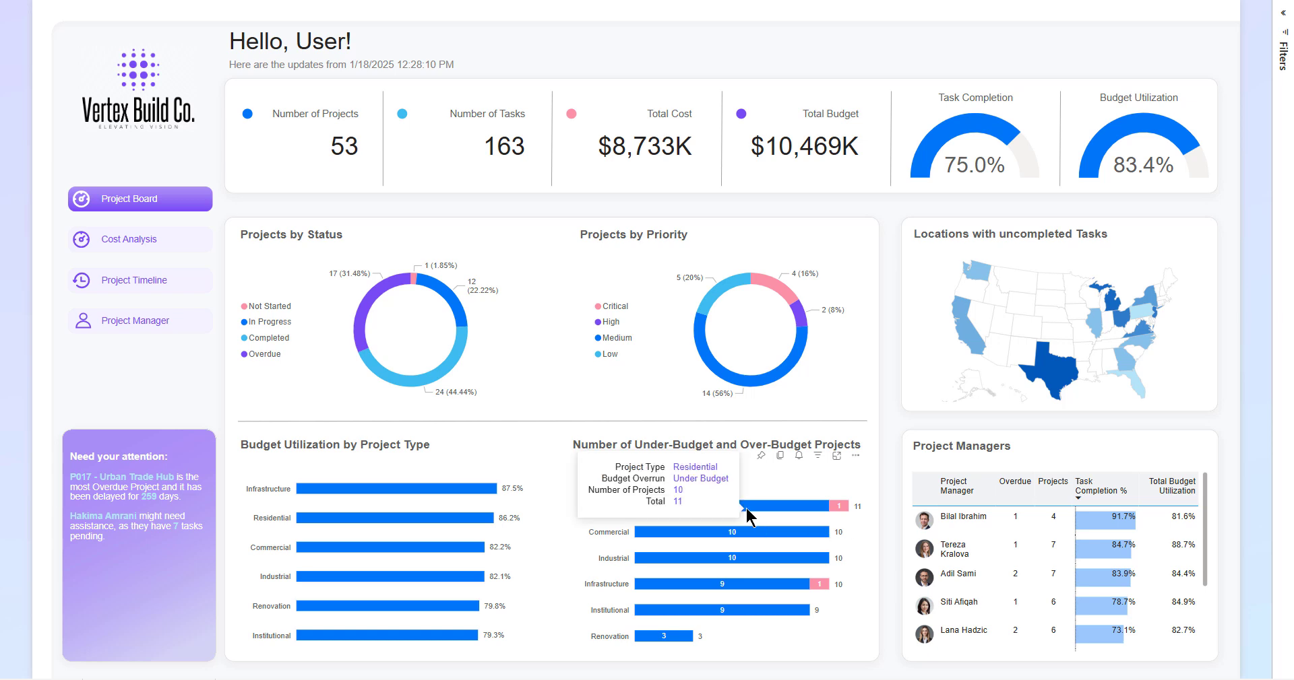
pyautogui.moveTo(838, 507)
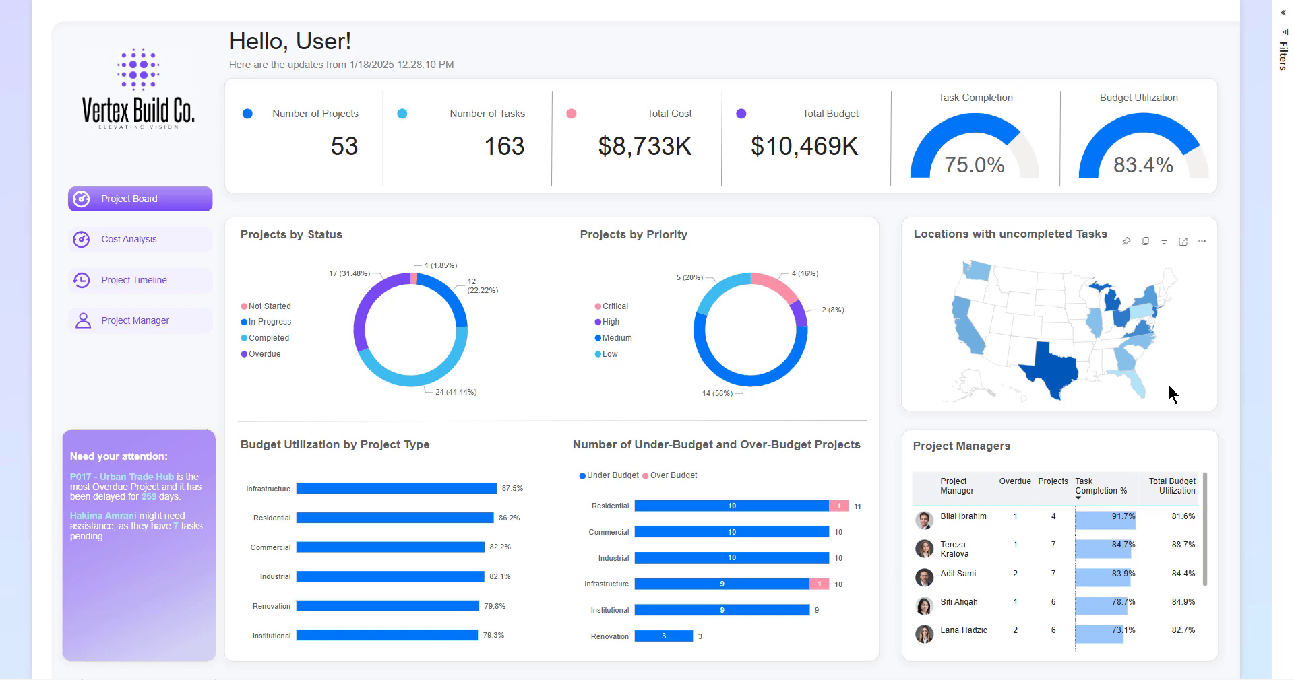
pyautogui.moveTo(1054, 375)
# - Inspect the budget, project and task details of individual managers throughout the Project Managers table
pyautogui.moveTo(960, 530)
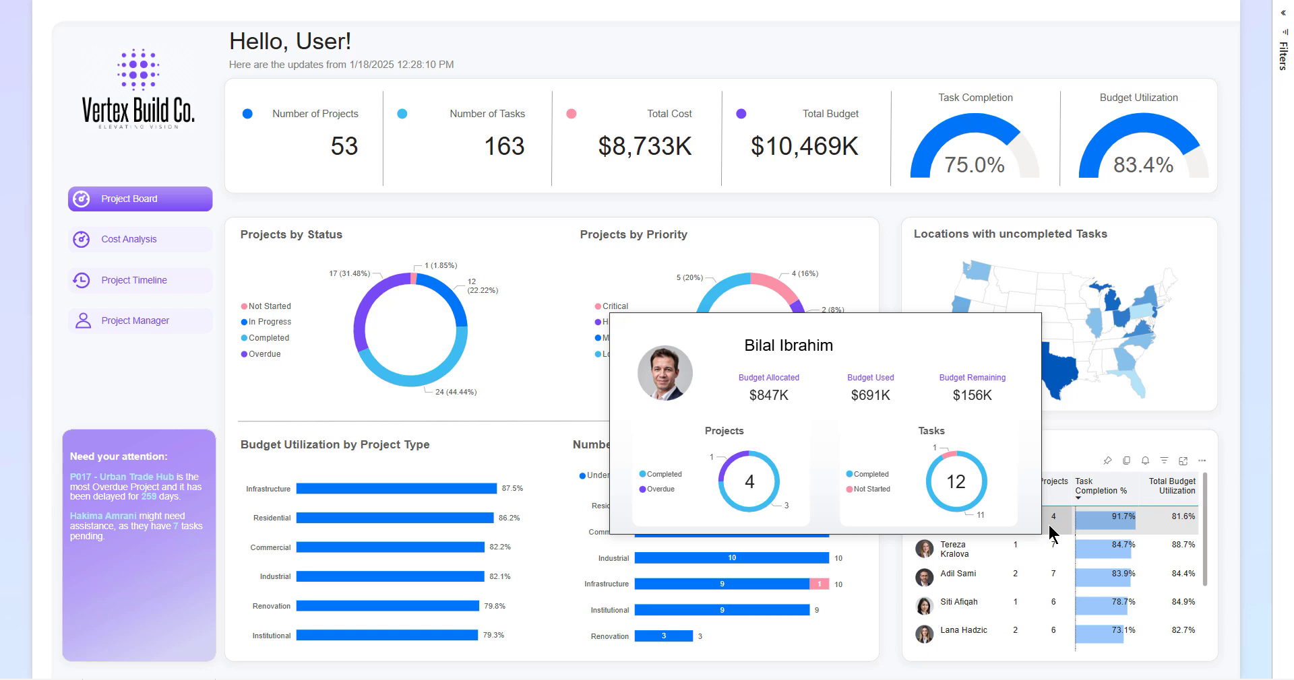
pyautogui.scroll(-3, 1053, 579)
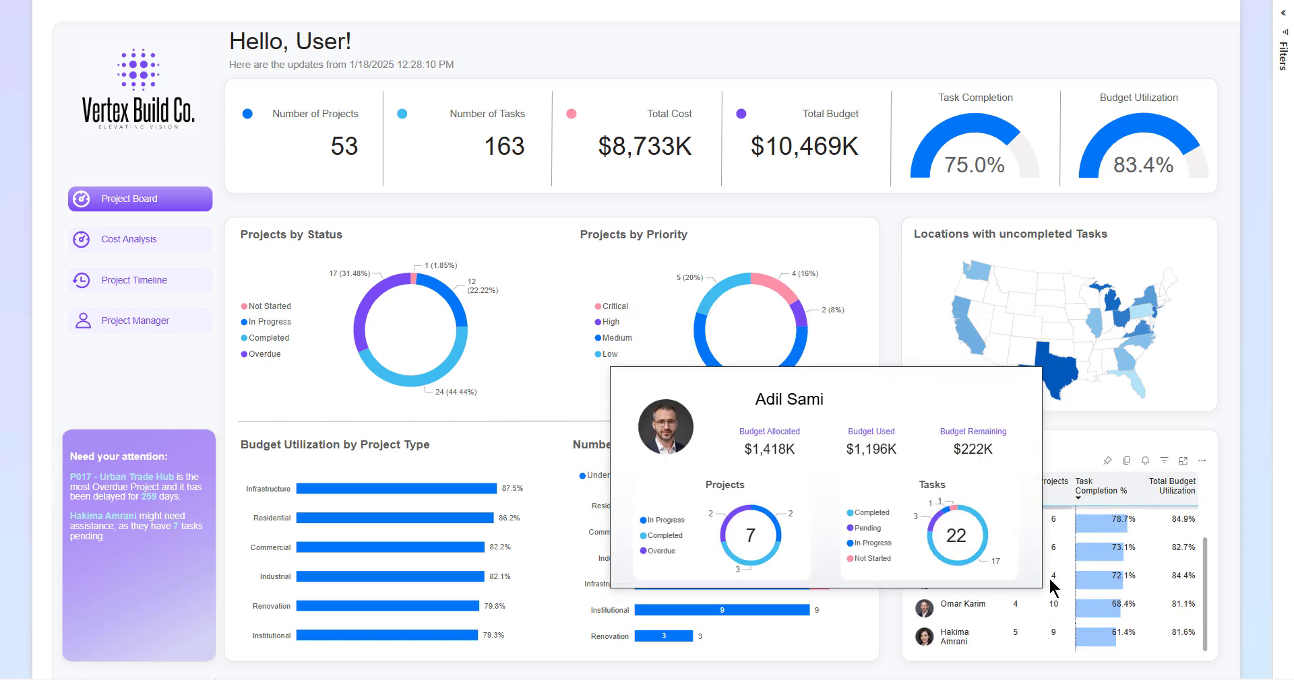
pyautogui.moveTo(978, 606)
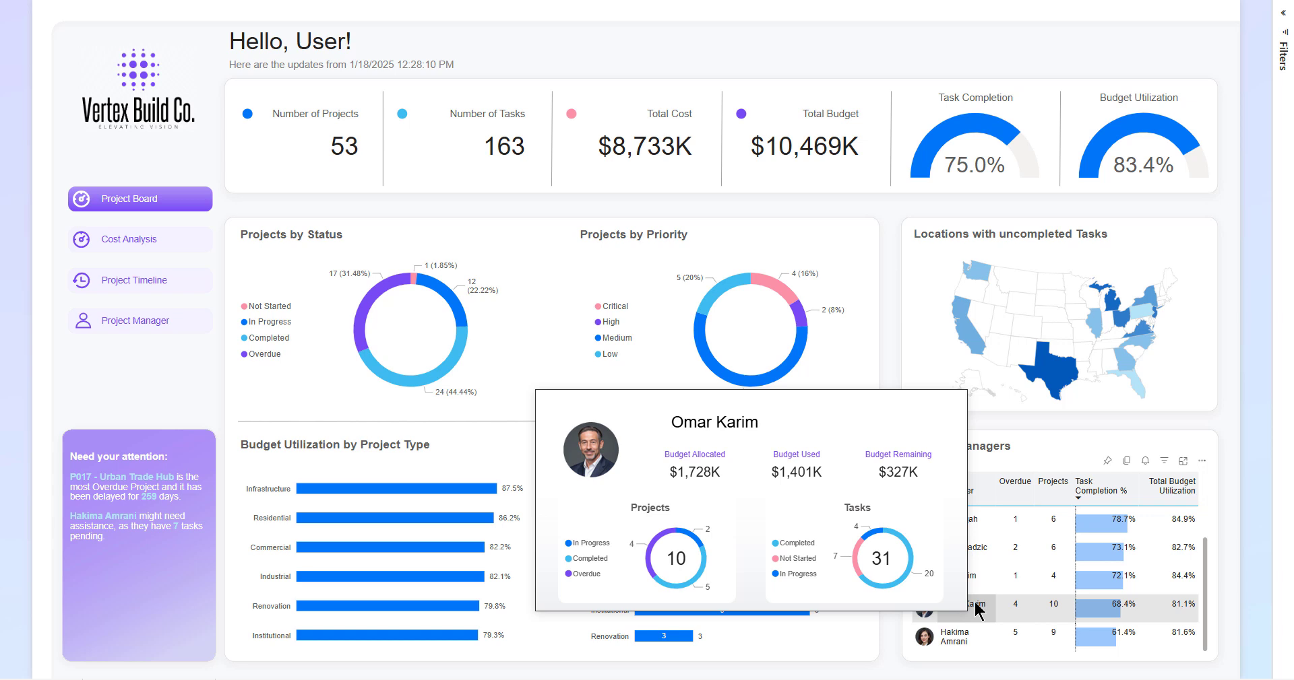
pyautogui.scroll(3, 978, 609)
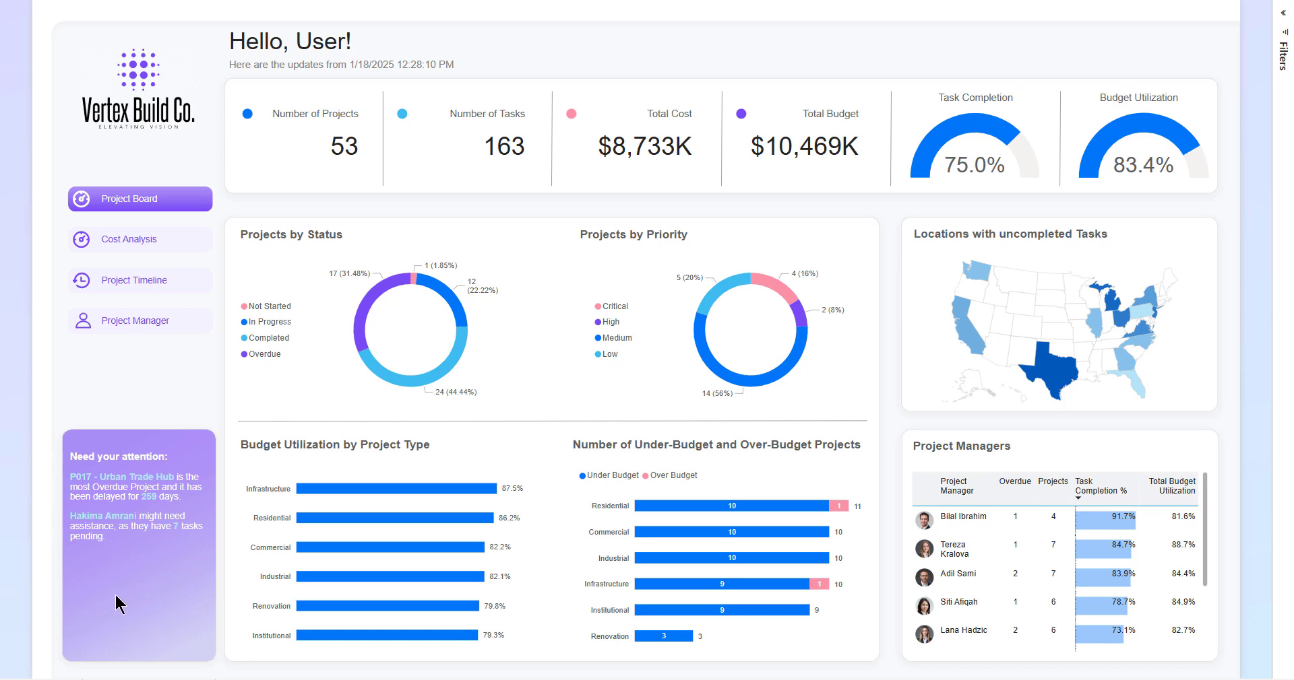
# - Open the Cost Analysis page and examine monthly values in the Month Trend of Budget vs Costs chart
pyautogui.click(142, 244)
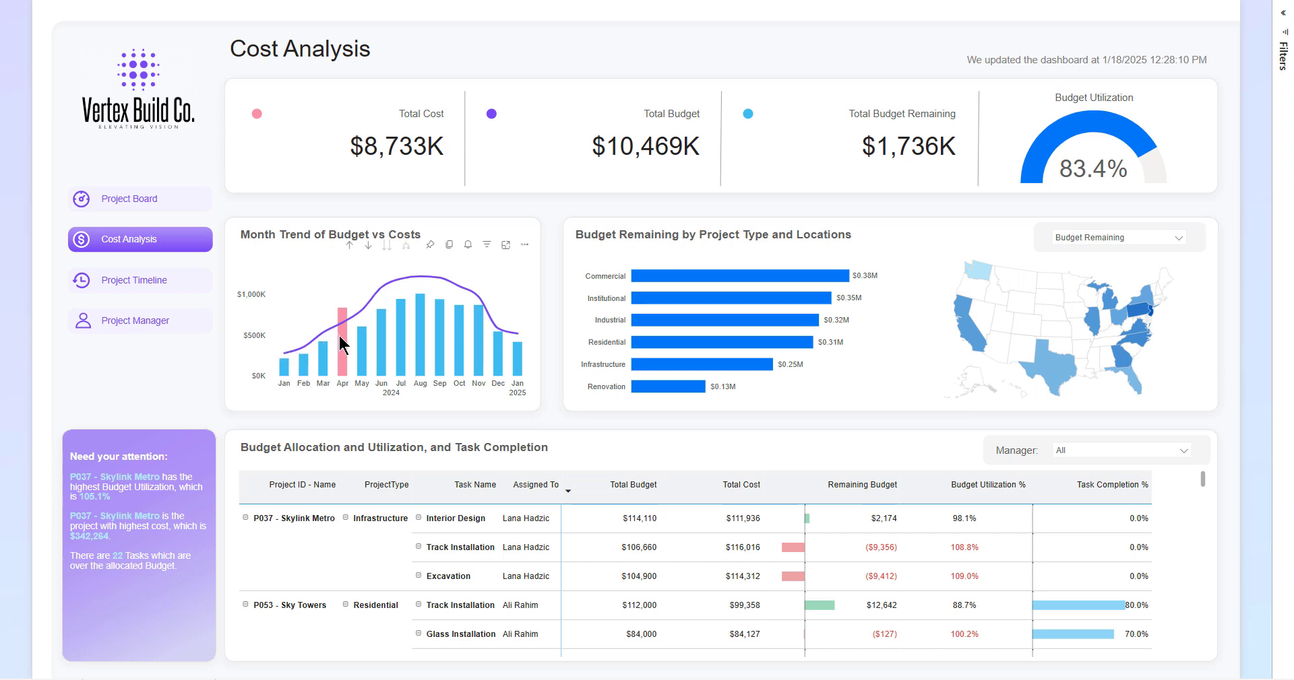
pyautogui.moveTo(381, 342)
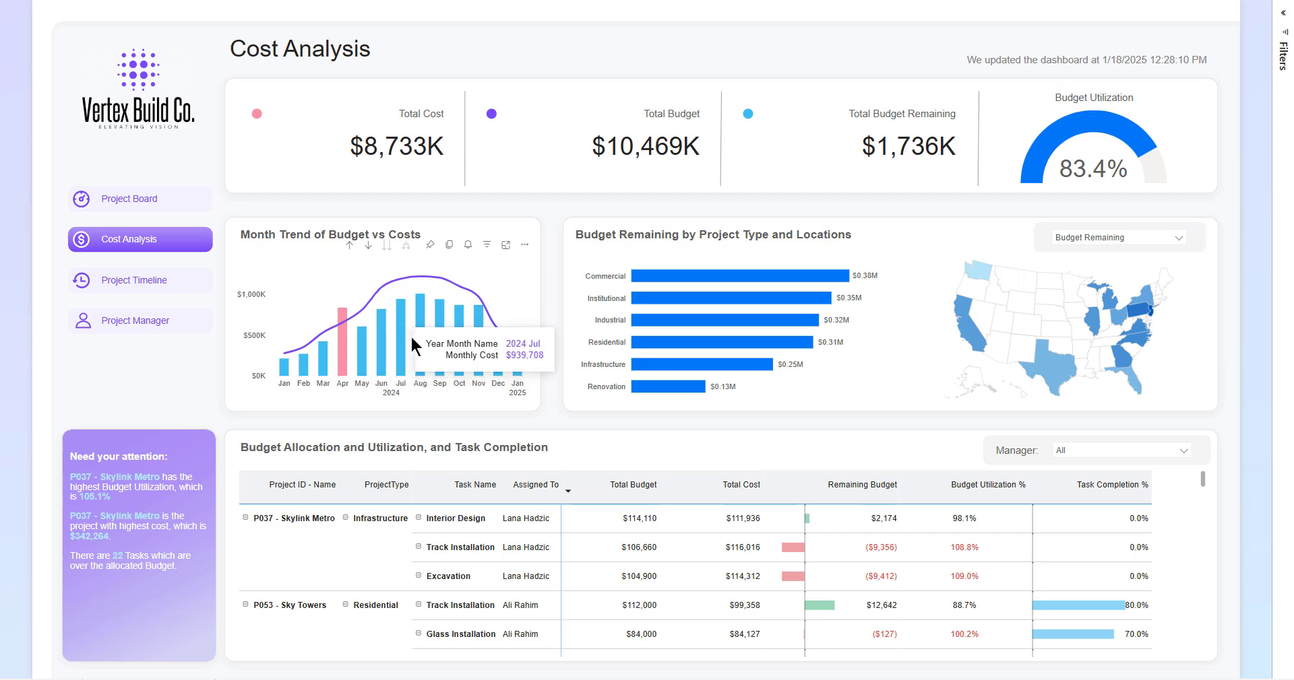
pyautogui.moveTo(419, 336)
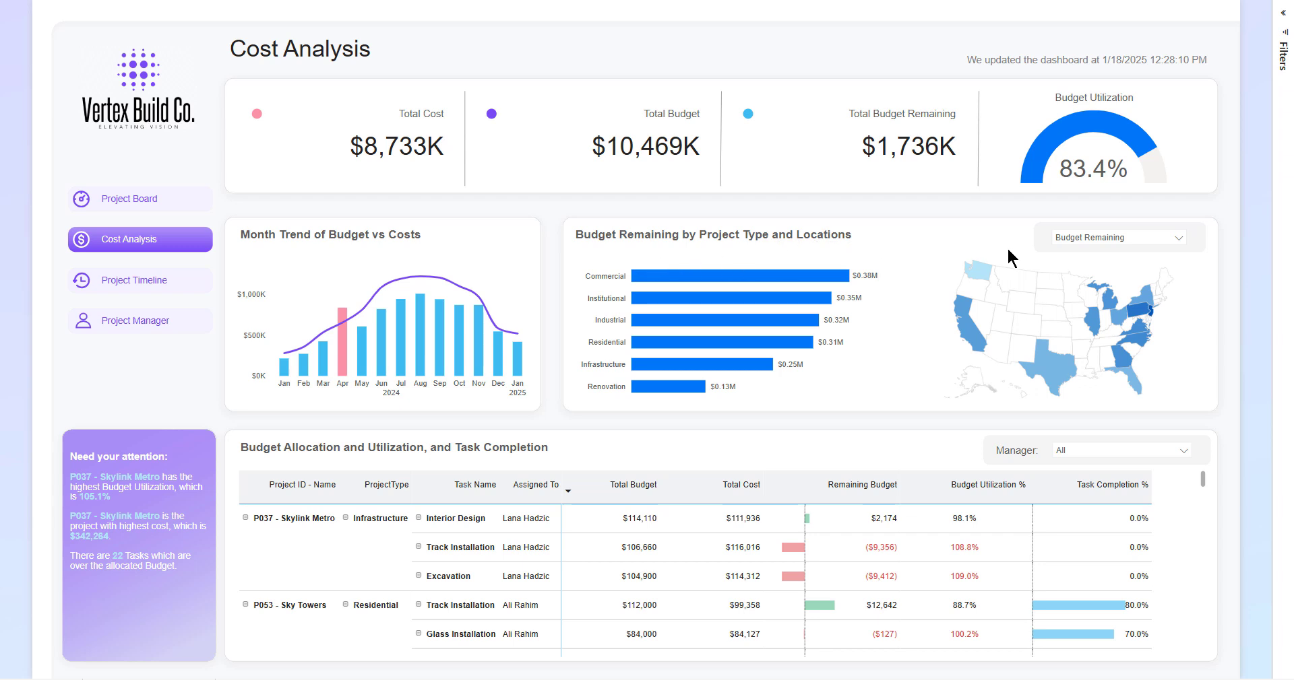
# - View the project type and location charts by Cost, Budget and Budget Remaining, and look through the budget allocation table
pyautogui.click(1082, 235)
pyautogui.click(1082, 255)
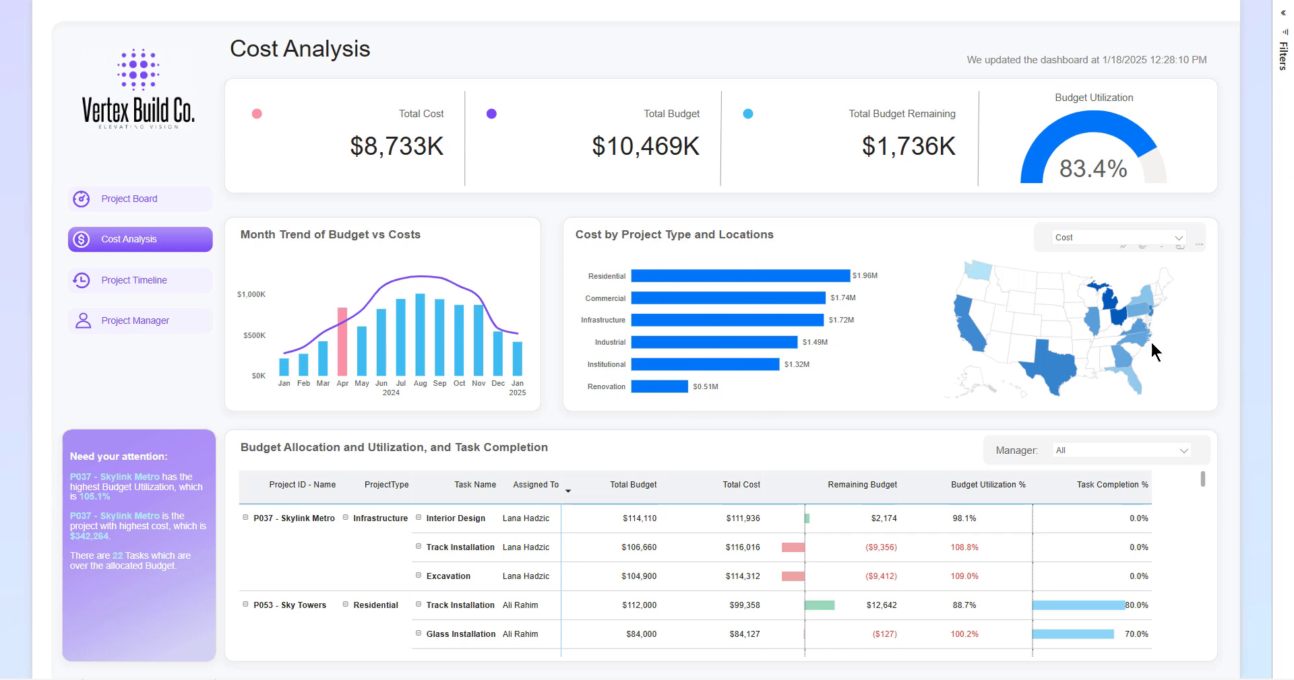
pyautogui.click(1091, 240)
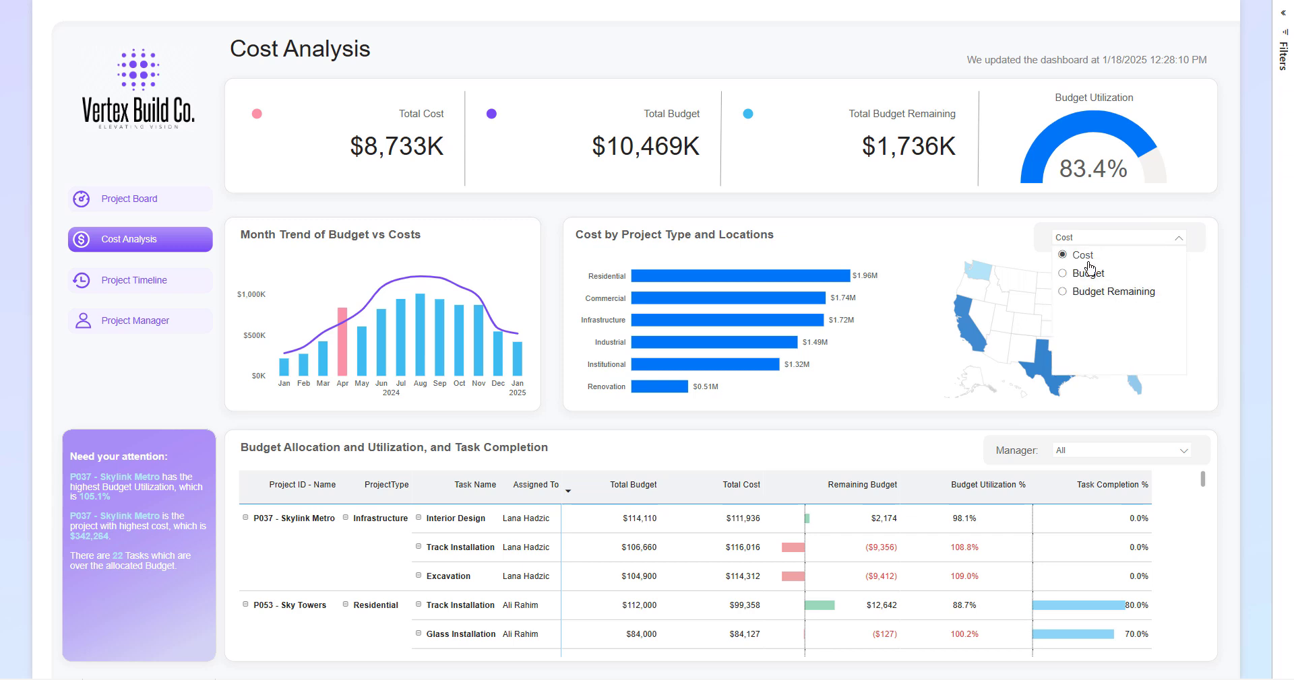
pyautogui.click(1086, 273)
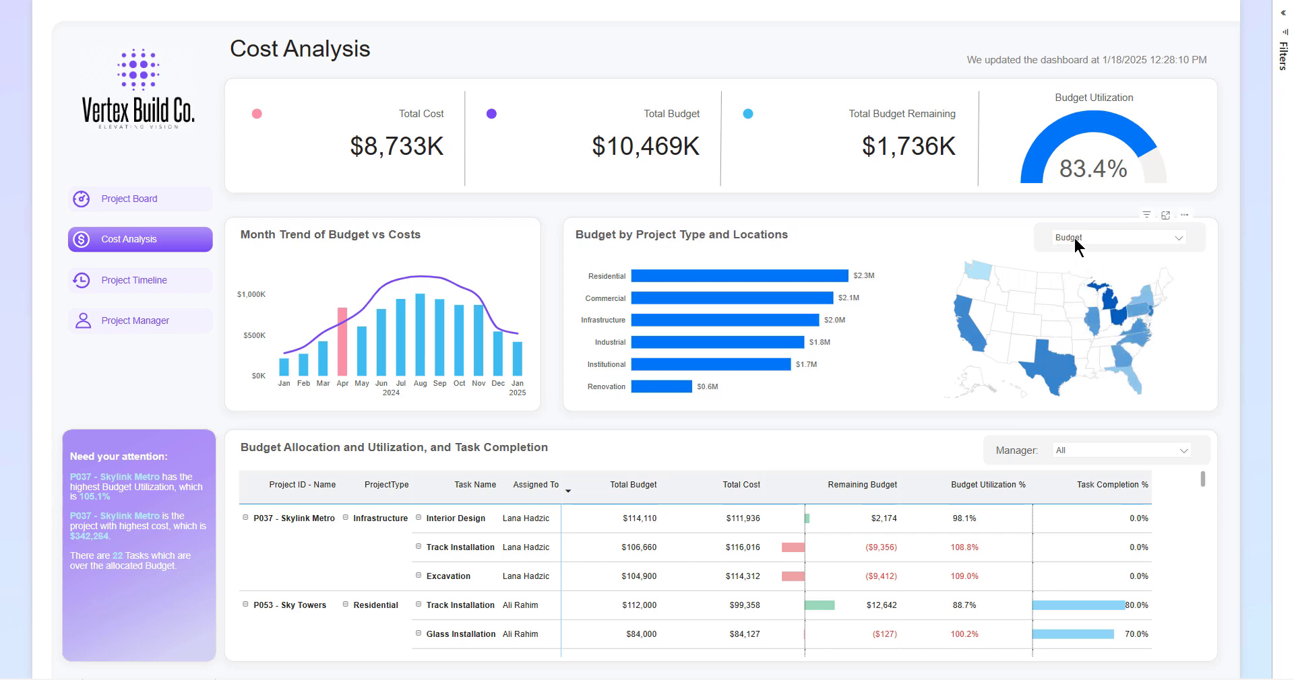
pyautogui.click(1076, 246)
pyautogui.click(1078, 293)
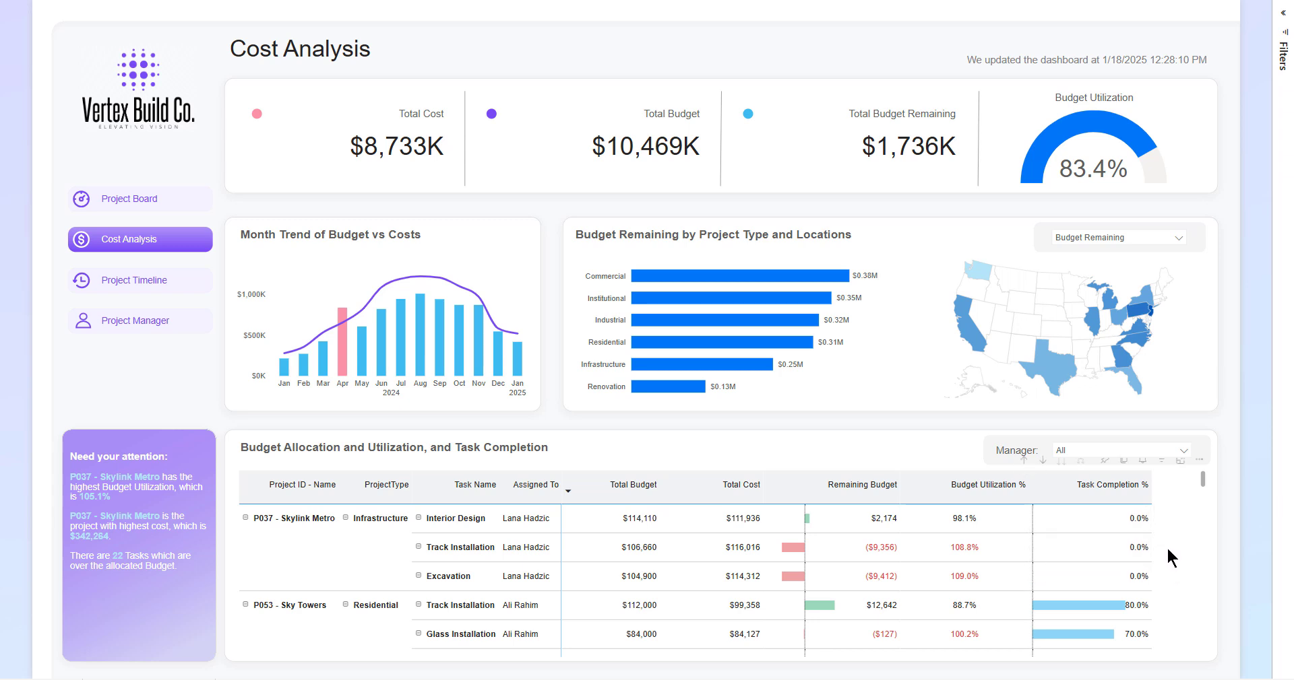
pyautogui.scroll(-3, 1166, 546)
pyautogui.scroll(3, 1167, 545)
# - Open the Project Timeline page and browse the projects and tasks in its Gantt chart
pyautogui.click(137, 285)
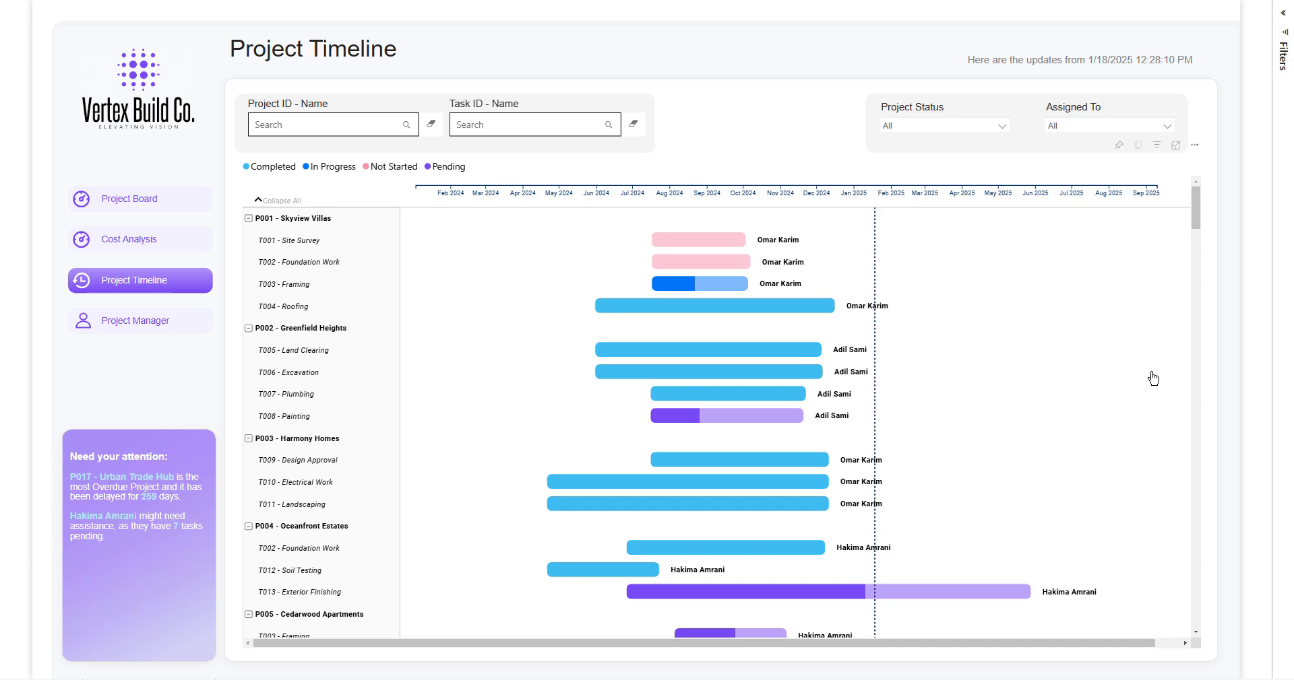
pyautogui.scroll(-1, 1153, 378)
pyautogui.scroll(-3, 1152, 379)
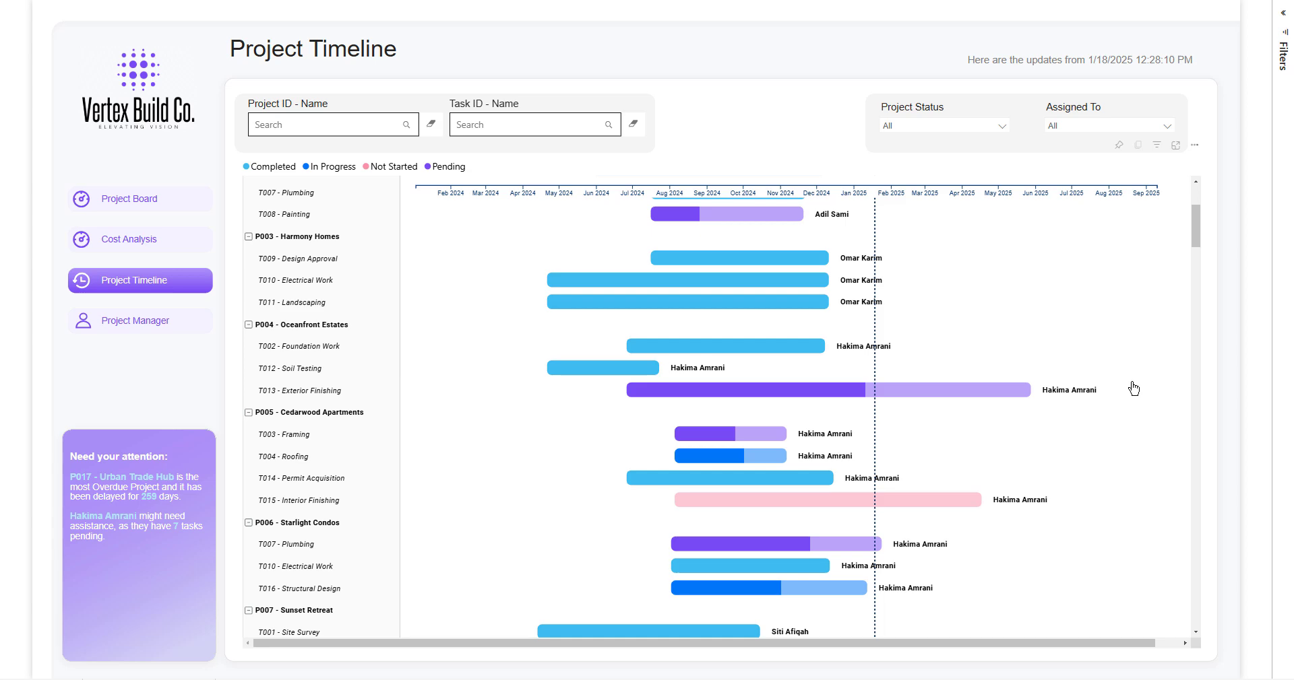
pyautogui.scroll(-6, 1131, 388)
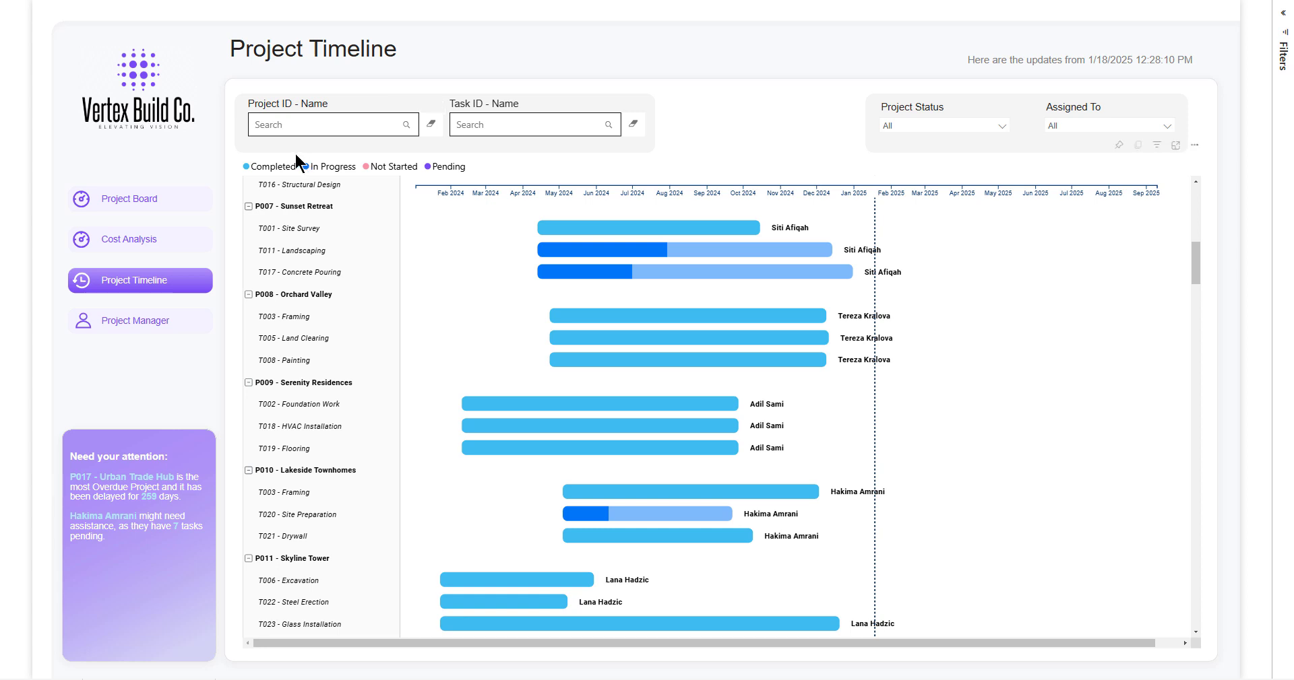
# - Search the project timeline for project 007 and clear the search
pyautogui.click(290, 128)
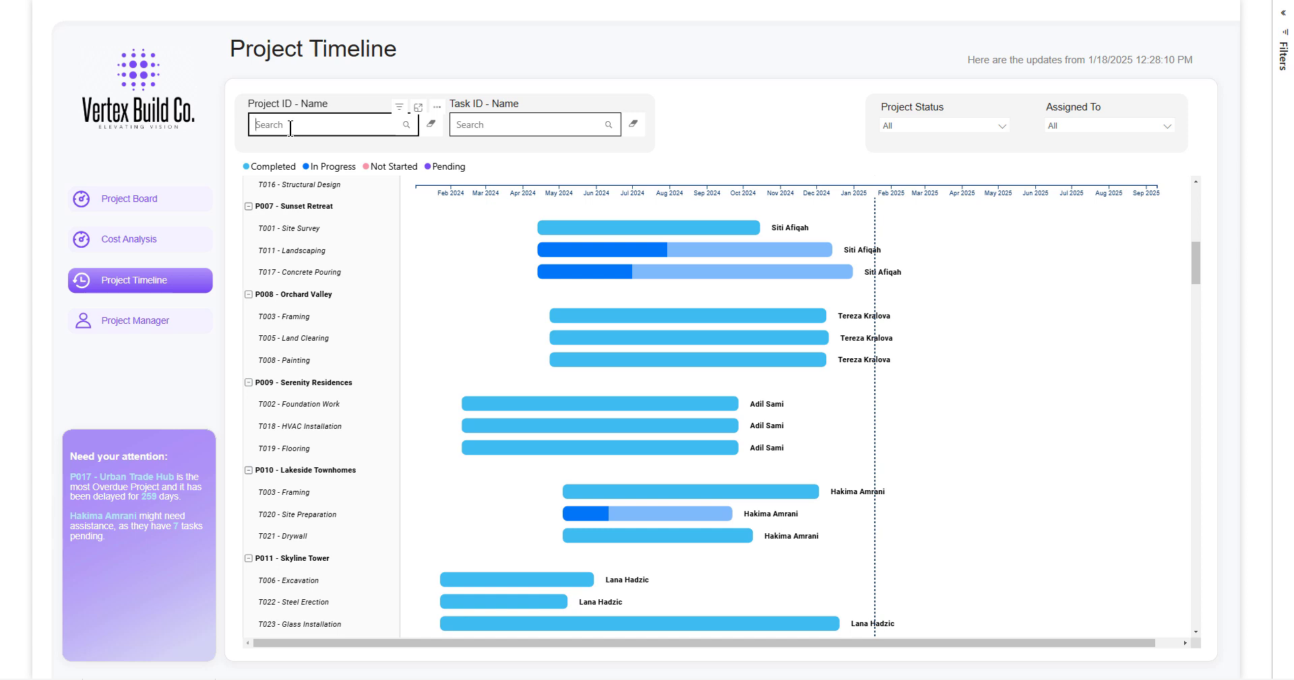
pyautogui.write('007')
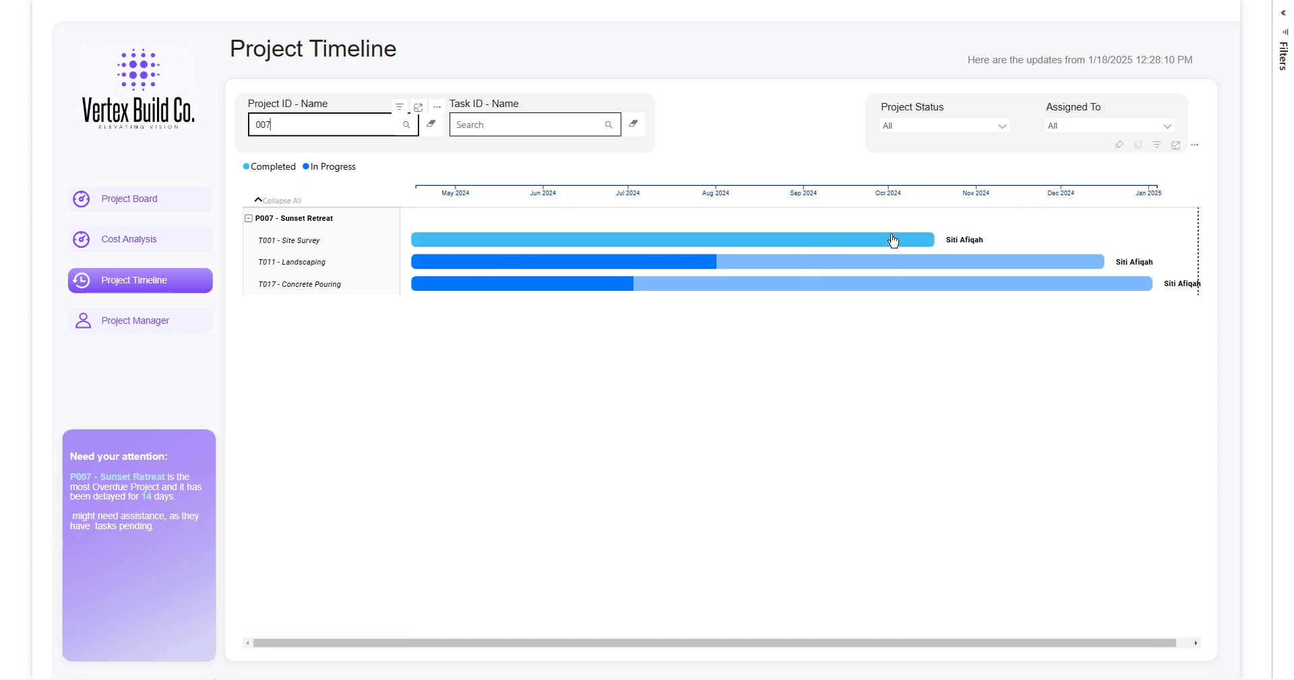
pyautogui.click(430, 126)
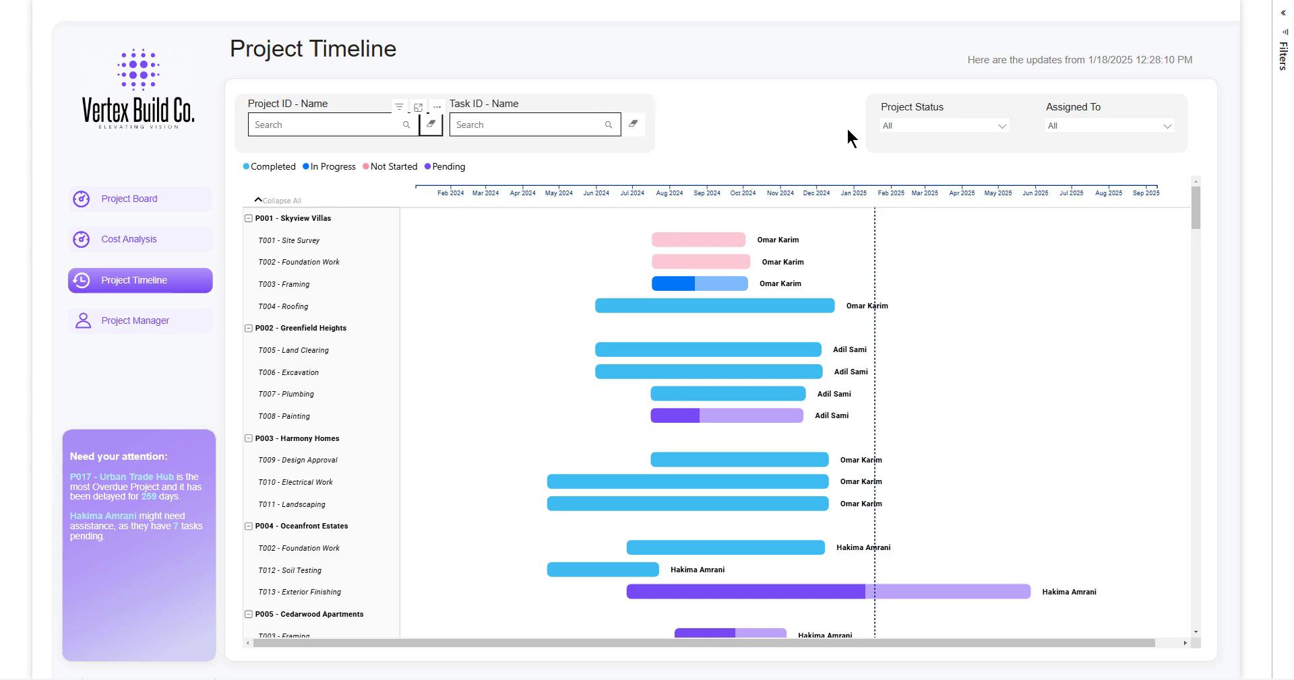
# - Filter the timeline to the Not Started project status, view its tasks, and remove the filter
pyautogui.click(899, 127)
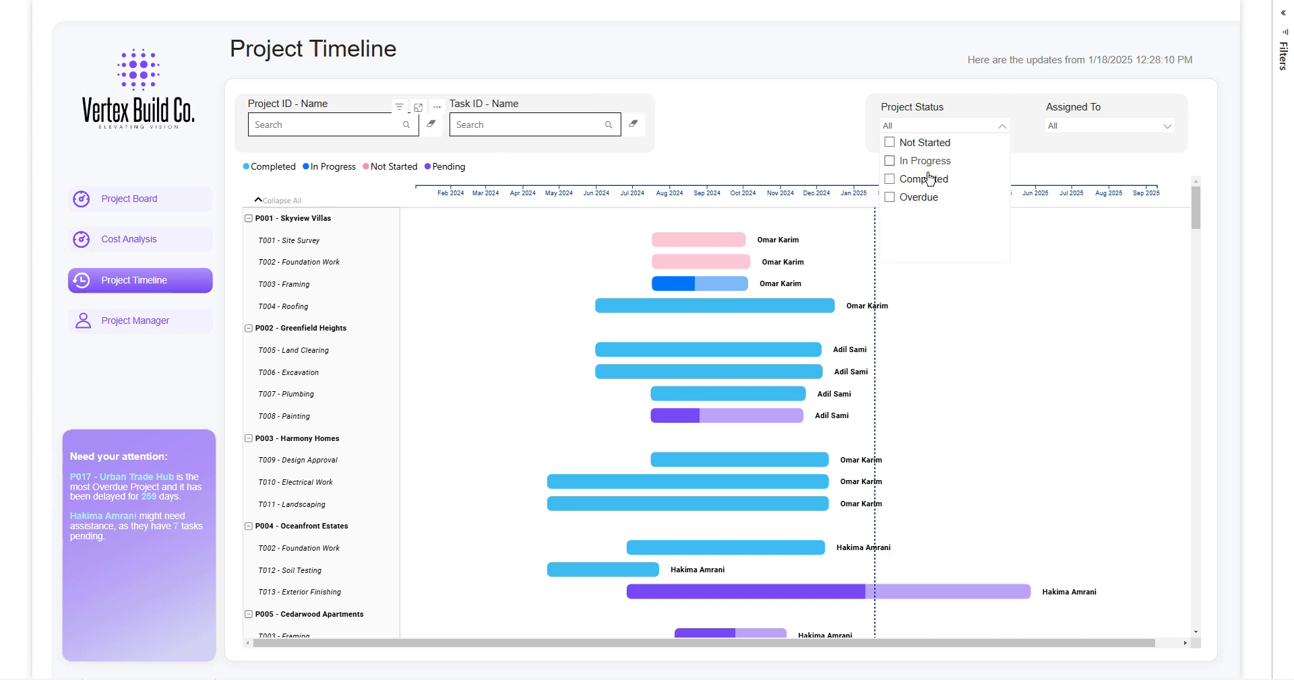
pyautogui.click(916, 143)
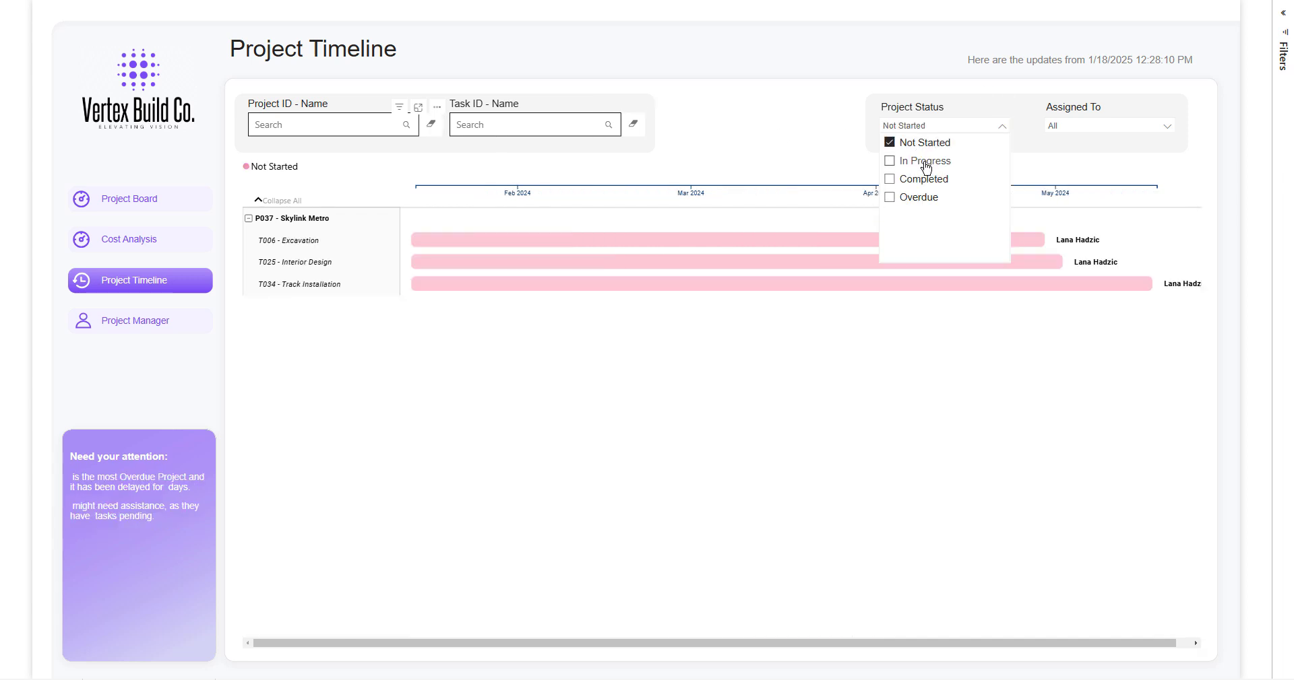
pyautogui.click(754, 131)
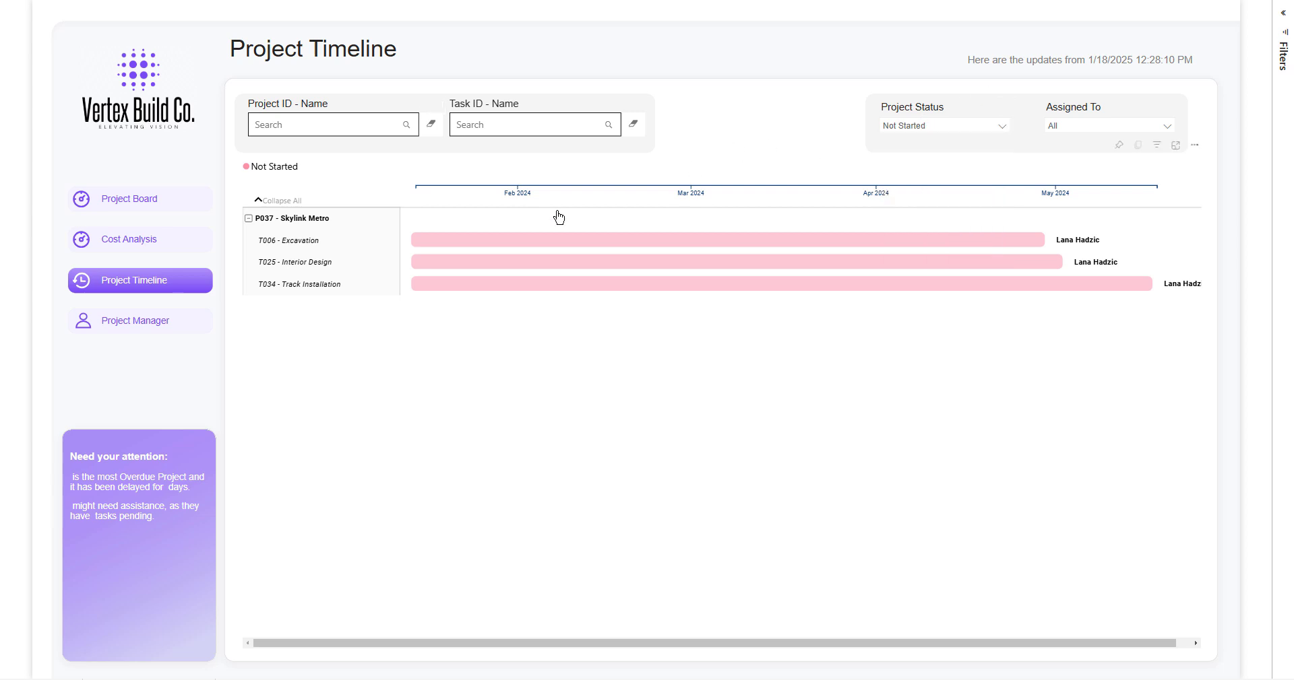
pyautogui.click(1074, 128)
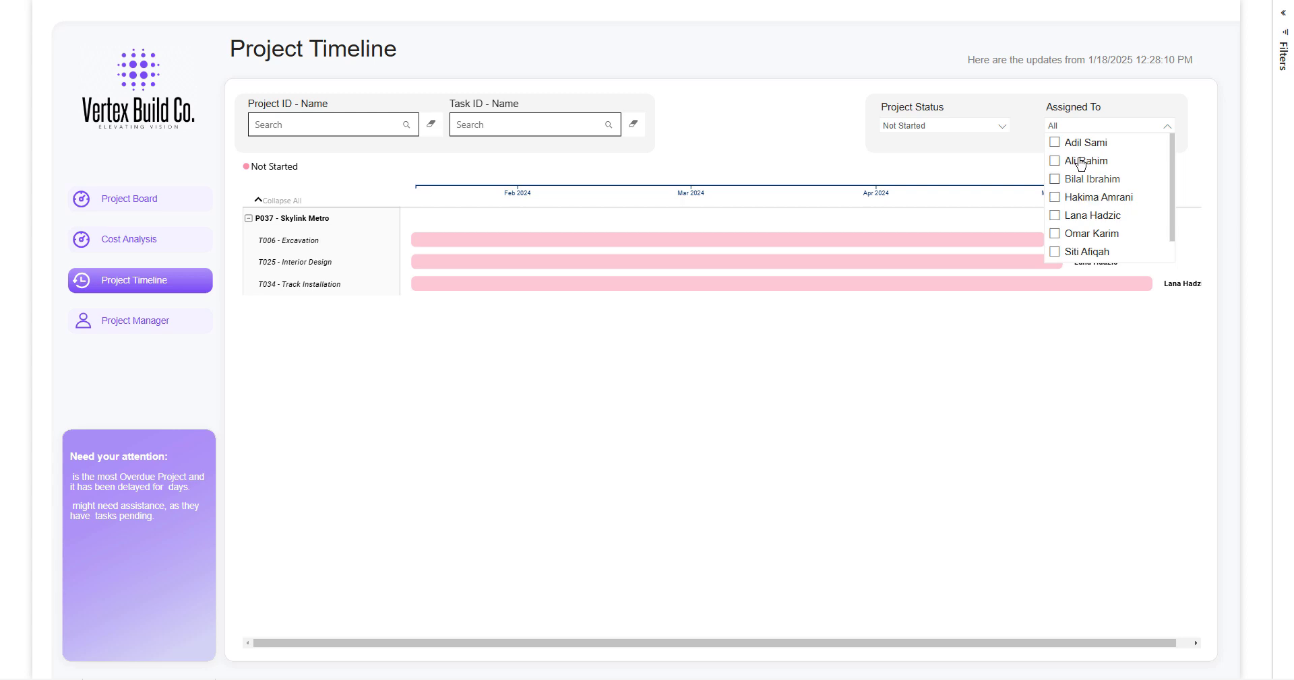
pyautogui.click(938, 128)
pyautogui.click(920, 149)
# - Look through the Assigned To filter options and open the Project Manager page
pyautogui.click(1074, 126)
pyautogui.scroll(-1, 1096, 236)
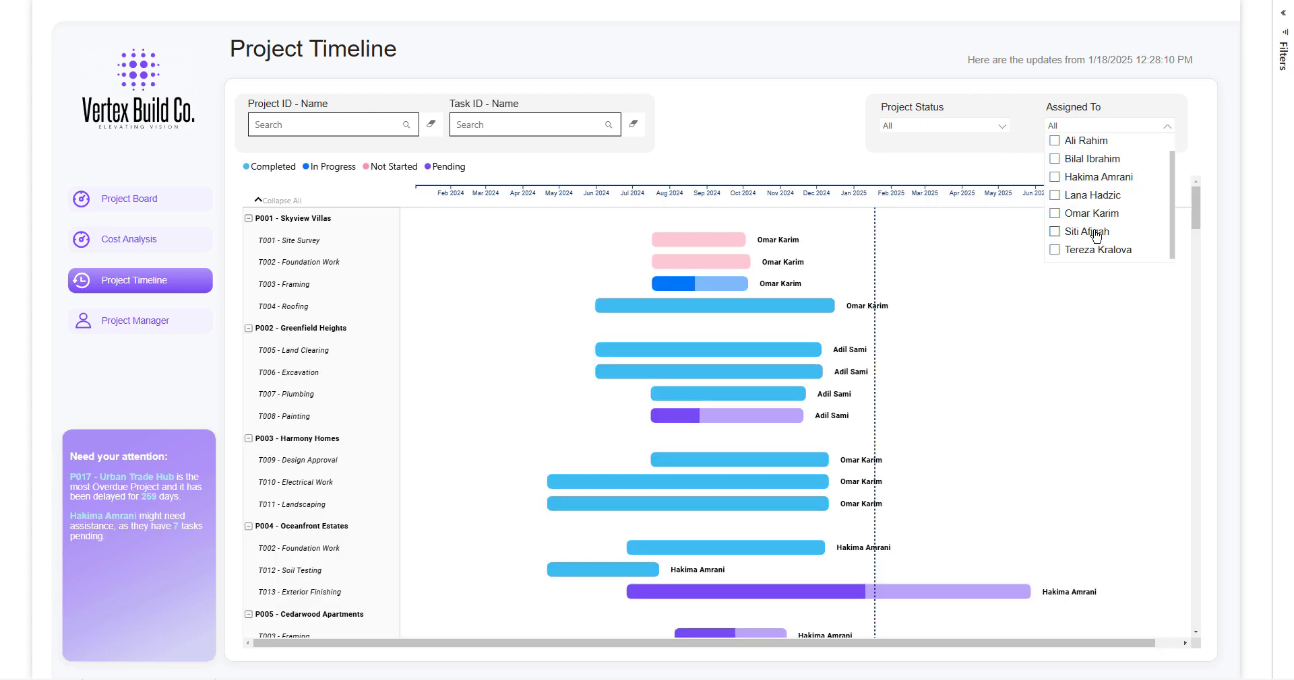
pyautogui.click(133, 322)
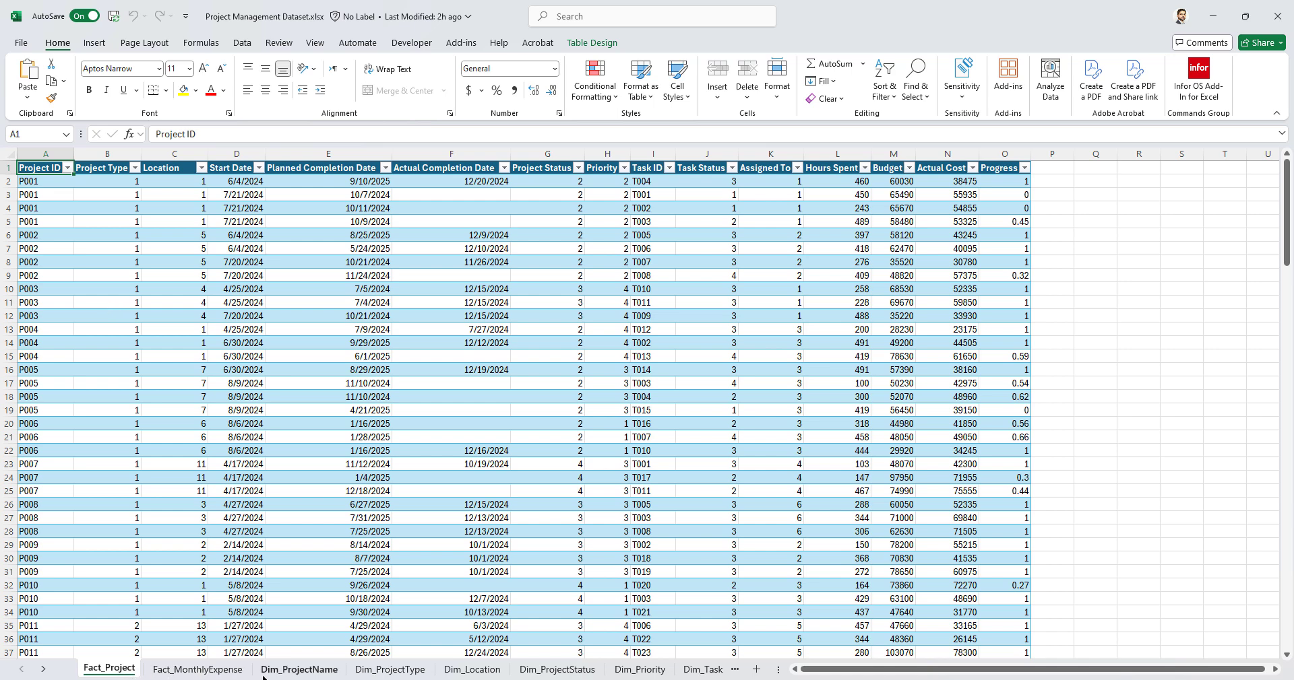
# - Look through the sheets of the Project Management Dataset workbook in Excel and open the Dictionary sheet
pyautogui.click(43, 669)
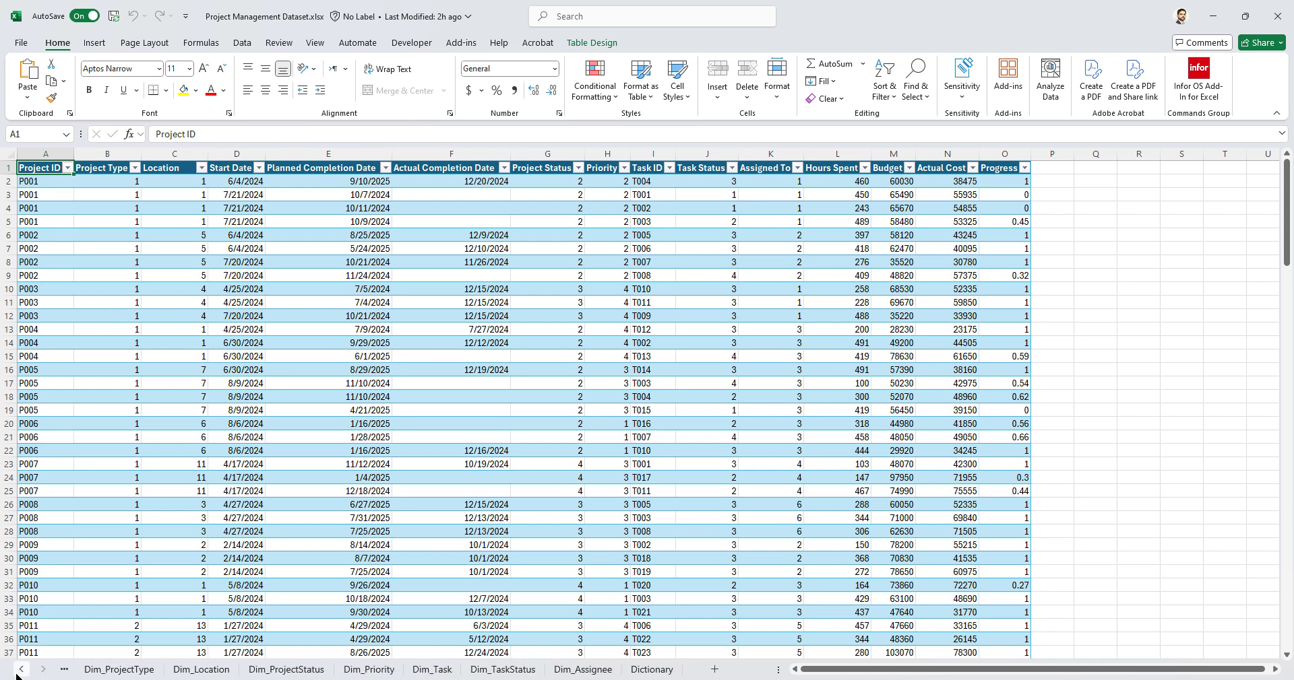
pyautogui.click(651, 670)
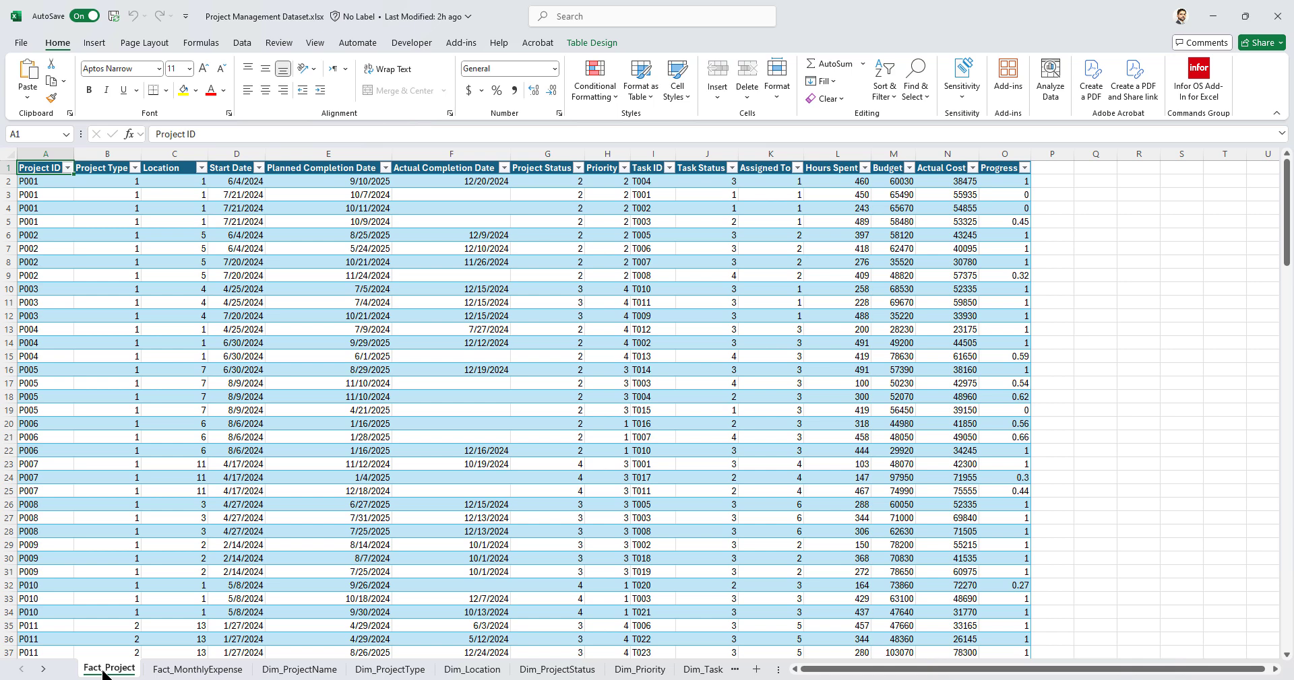
# - Check the Project ID column of Fact_Project against the project names in Dim_ProjectName, and return to Fact_Project
pyautogui.click(48, 182)
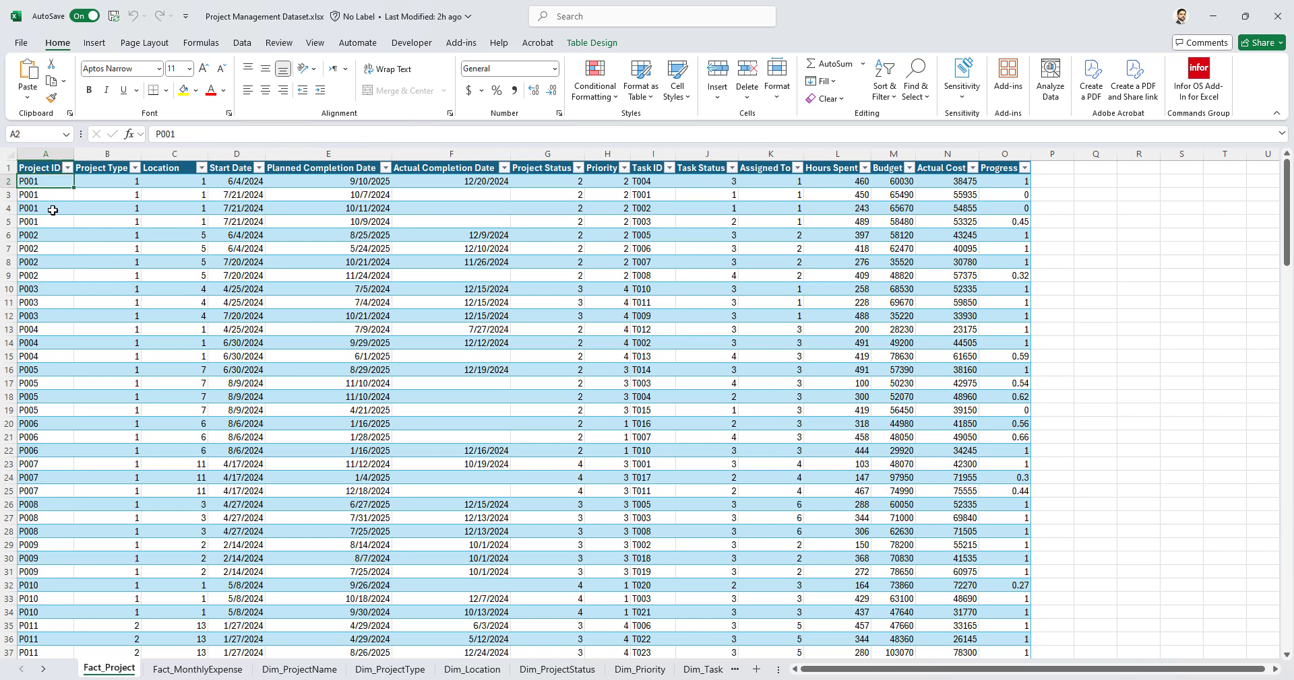
pyautogui.click(293, 673)
pyautogui.click(110, 669)
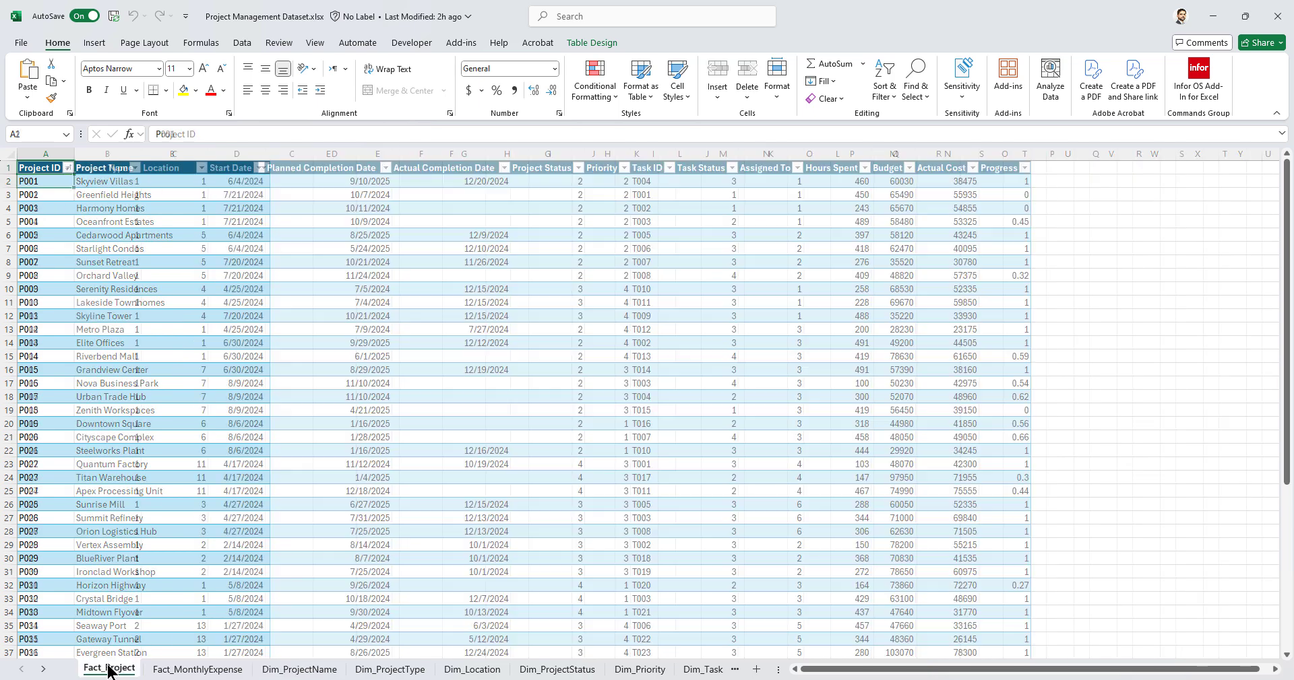
# - Examine the distinct Project Type keys in Fact_Project and look up their names in Dim_ProjectType
pyautogui.click(107, 182)
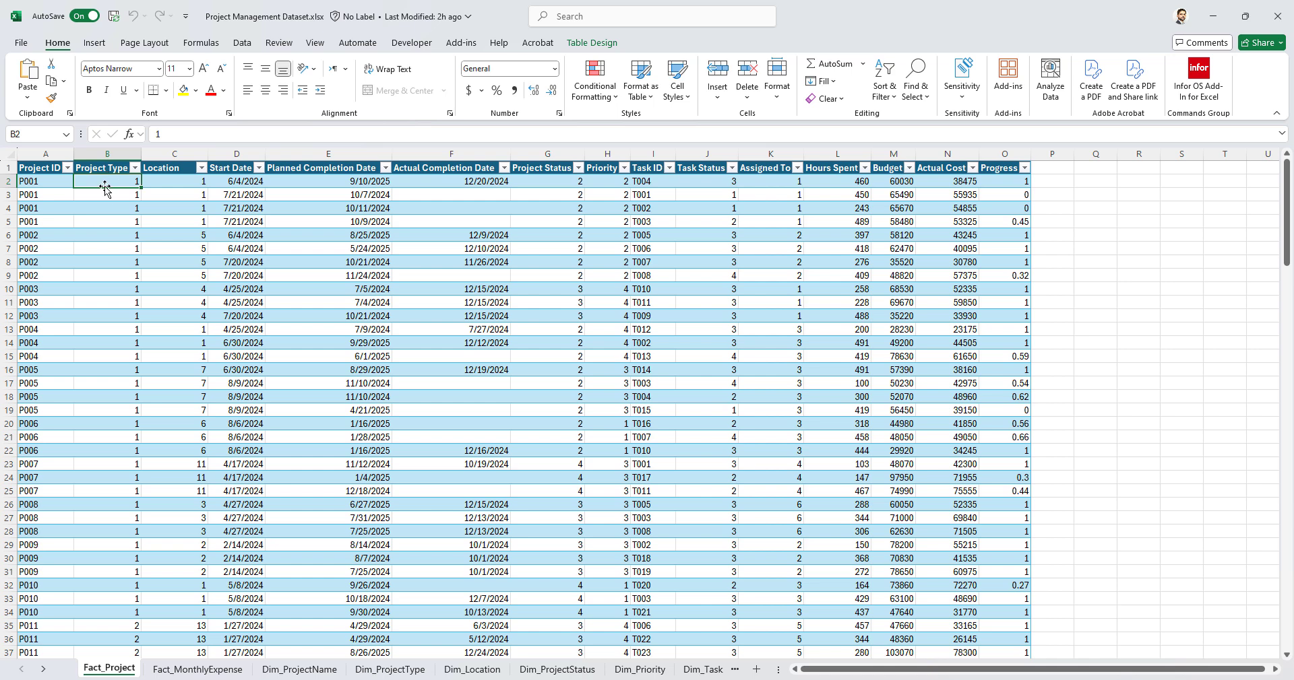
pyautogui.click(135, 167)
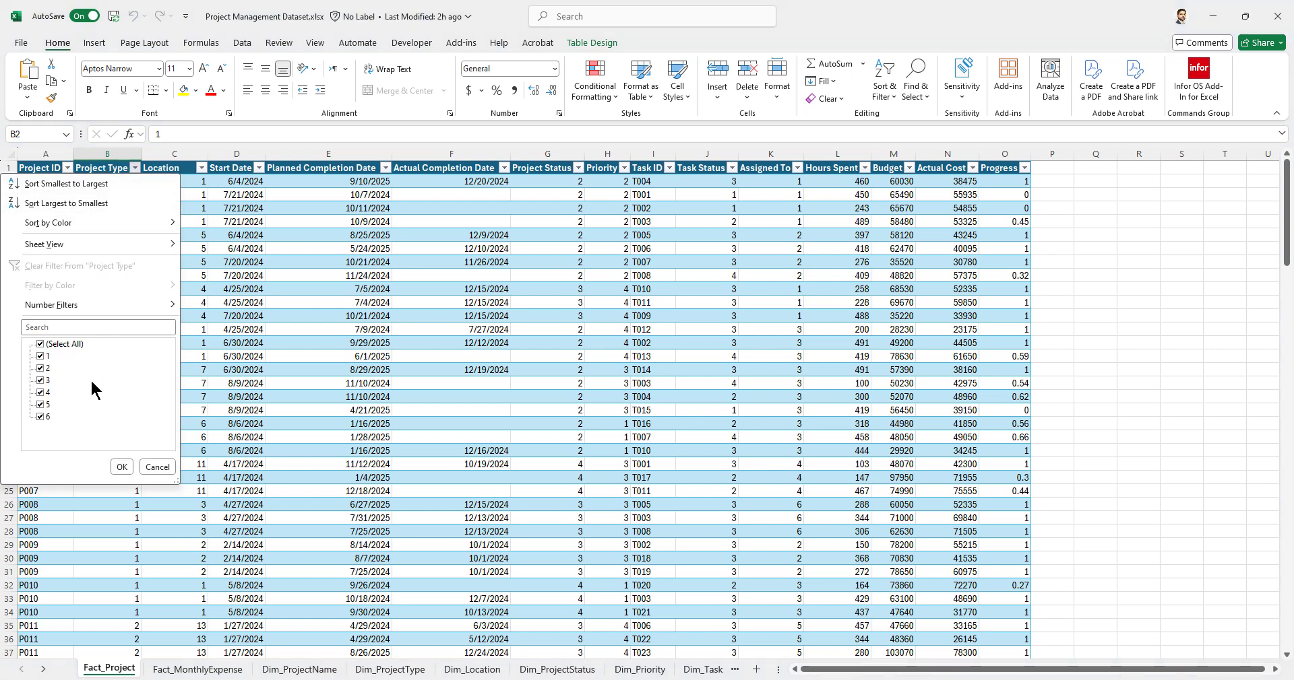
pyautogui.click(158, 470)
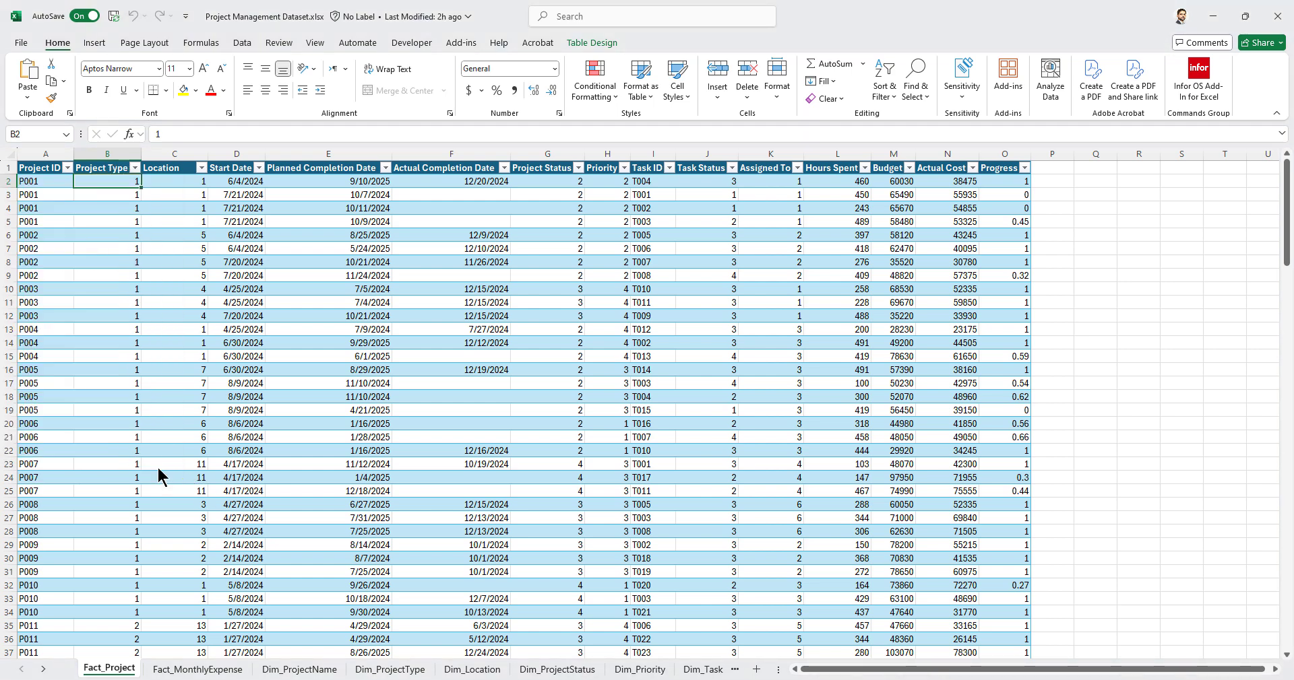
pyautogui.click(378, 669)
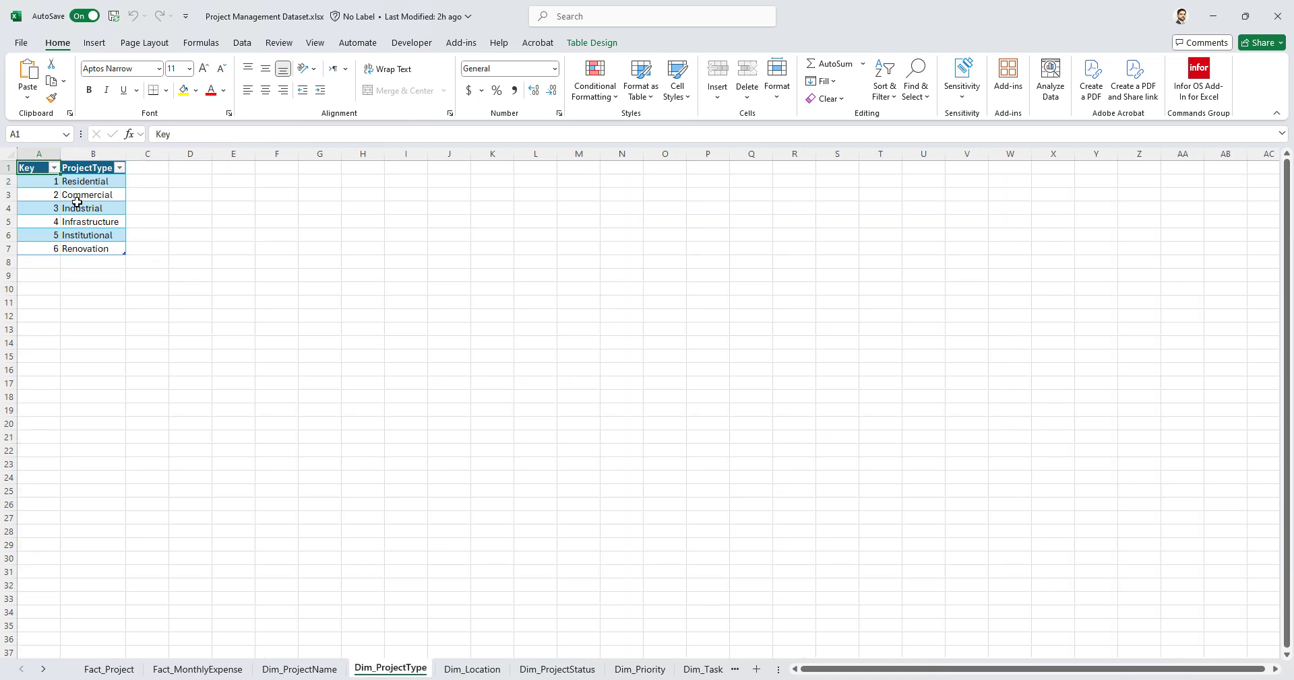
# - Compare the Location keys in Fact_Project with the location names in Dim_Location
pyautogui.click(121, 670)
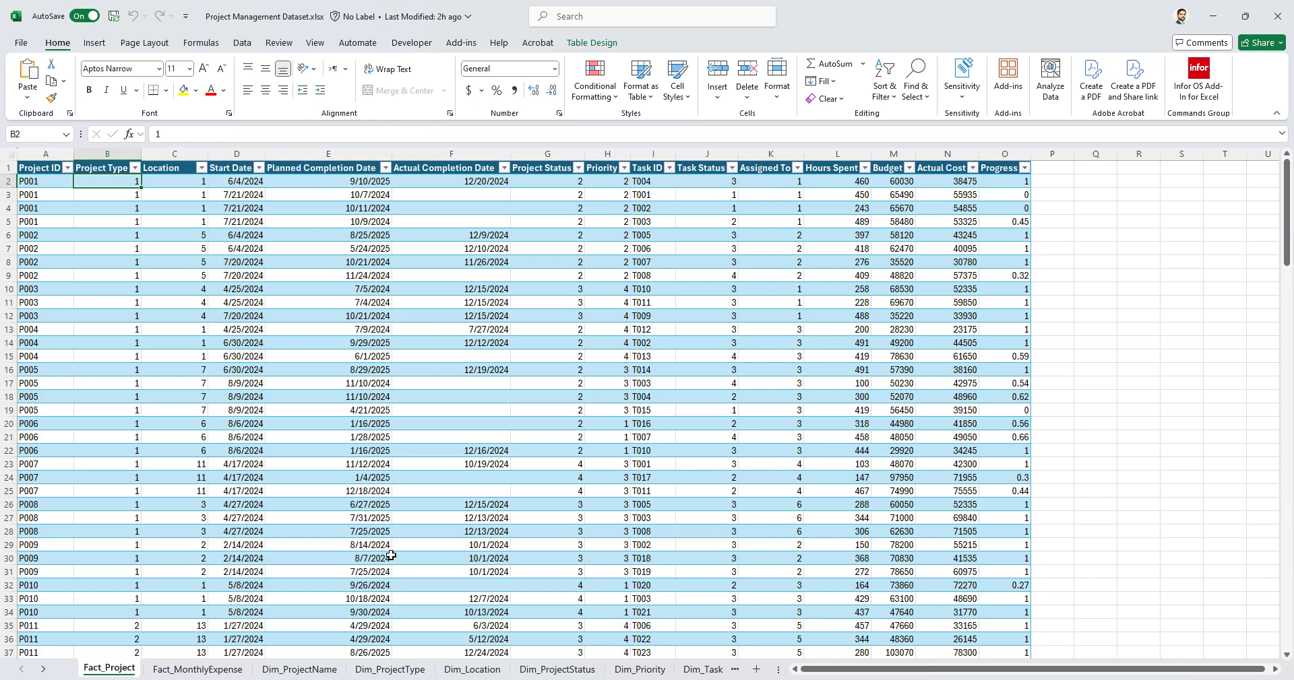
pyautogui.click(471, 670)
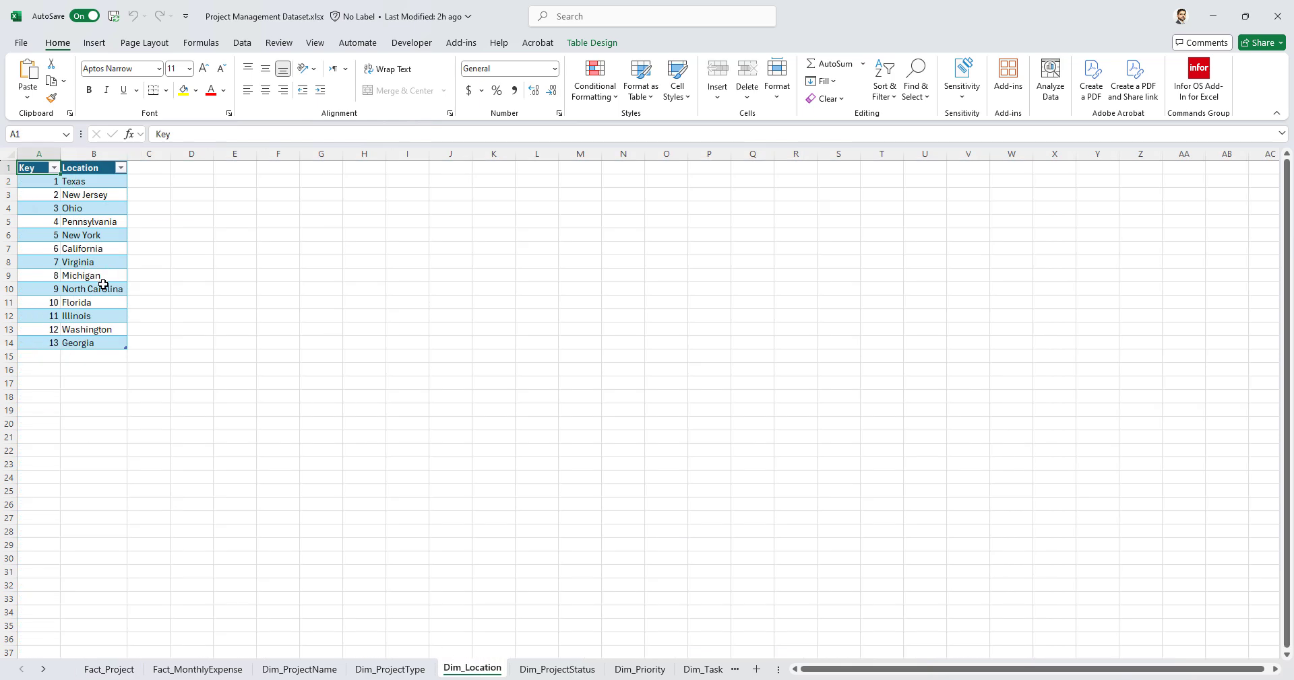
# - Compare the Project Status keys in Fact_Project with the status names in Dim_ProjectStatus, and return to Fact_Project
pyautogui.click(111, 669)
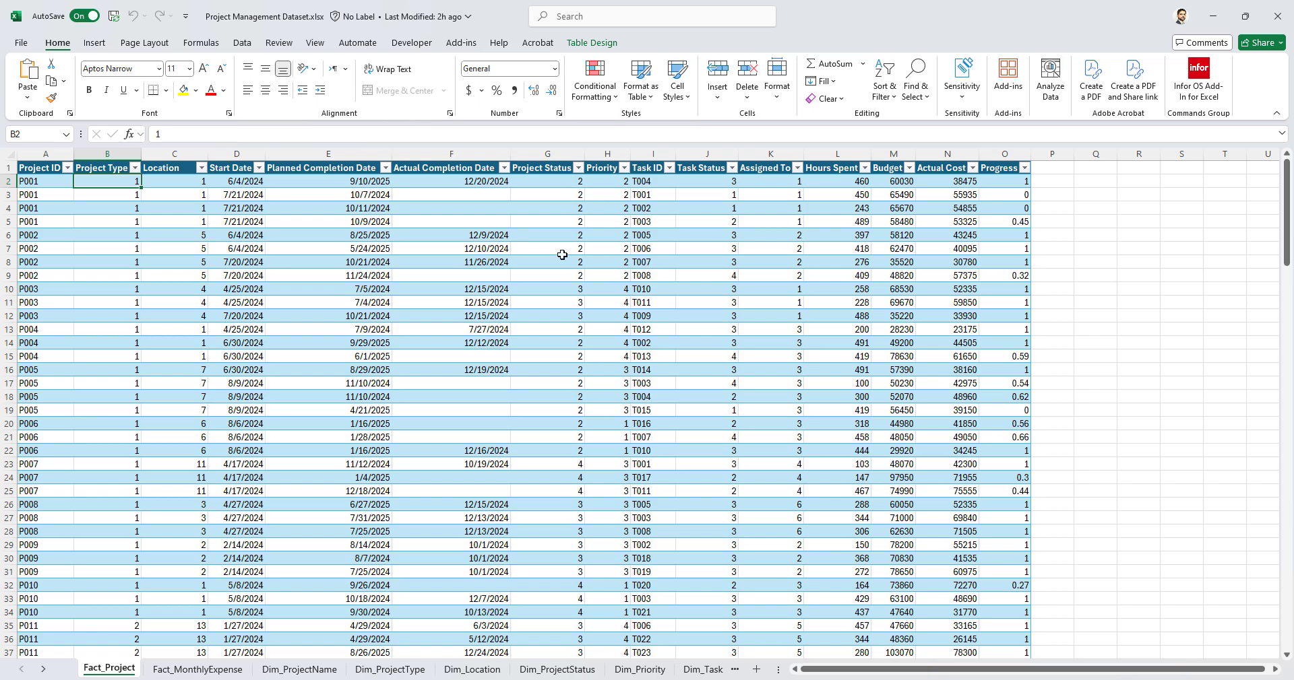
pyautogui.click(559, 669)
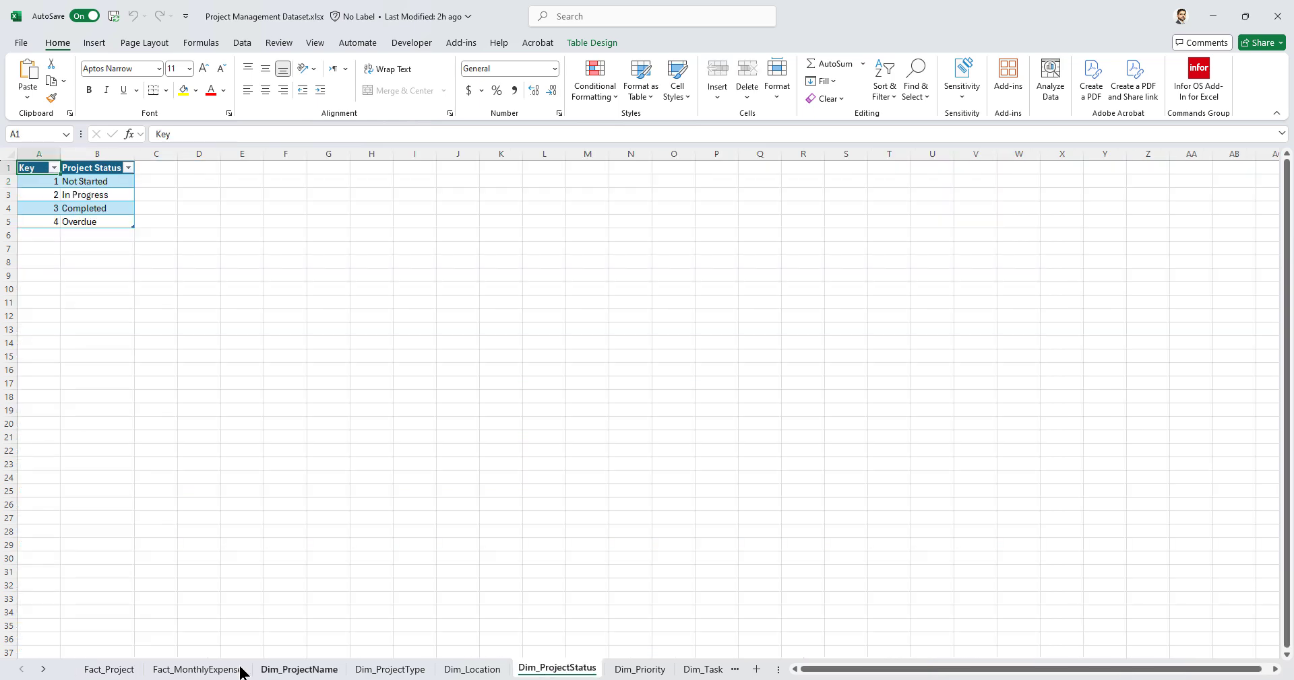
pyautogui.click(125, 670)
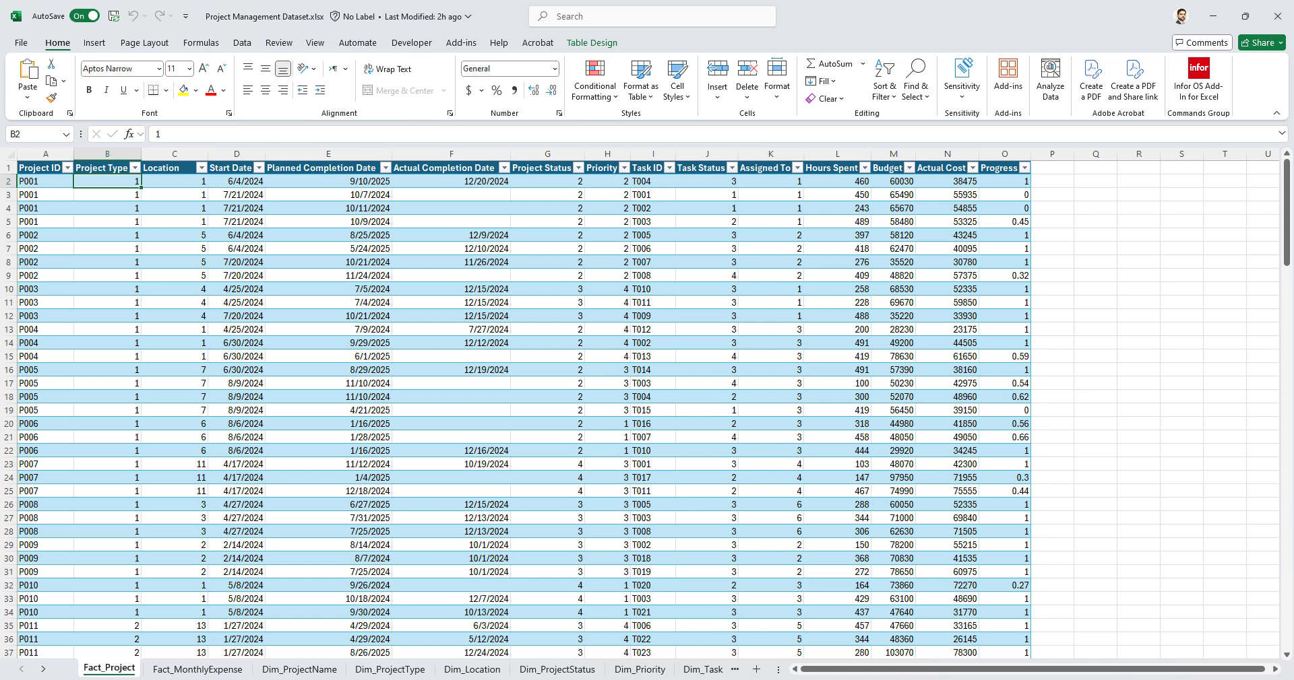
# - Look up the task names behind the Task IDs in Dim_Task and return to Fact_Project
pyautogui.click(699, 669)
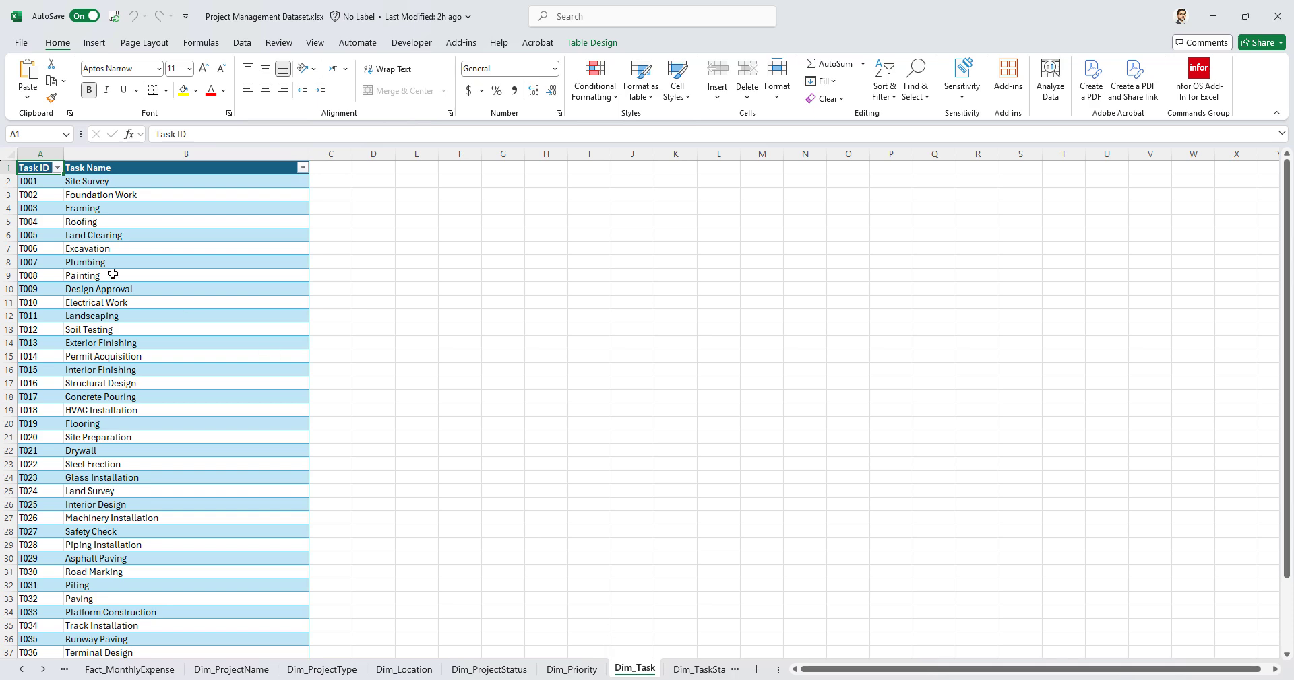
pyautogui.scroll(-1, 105, 314)
pyautogui.scroll(1, 104, 303)
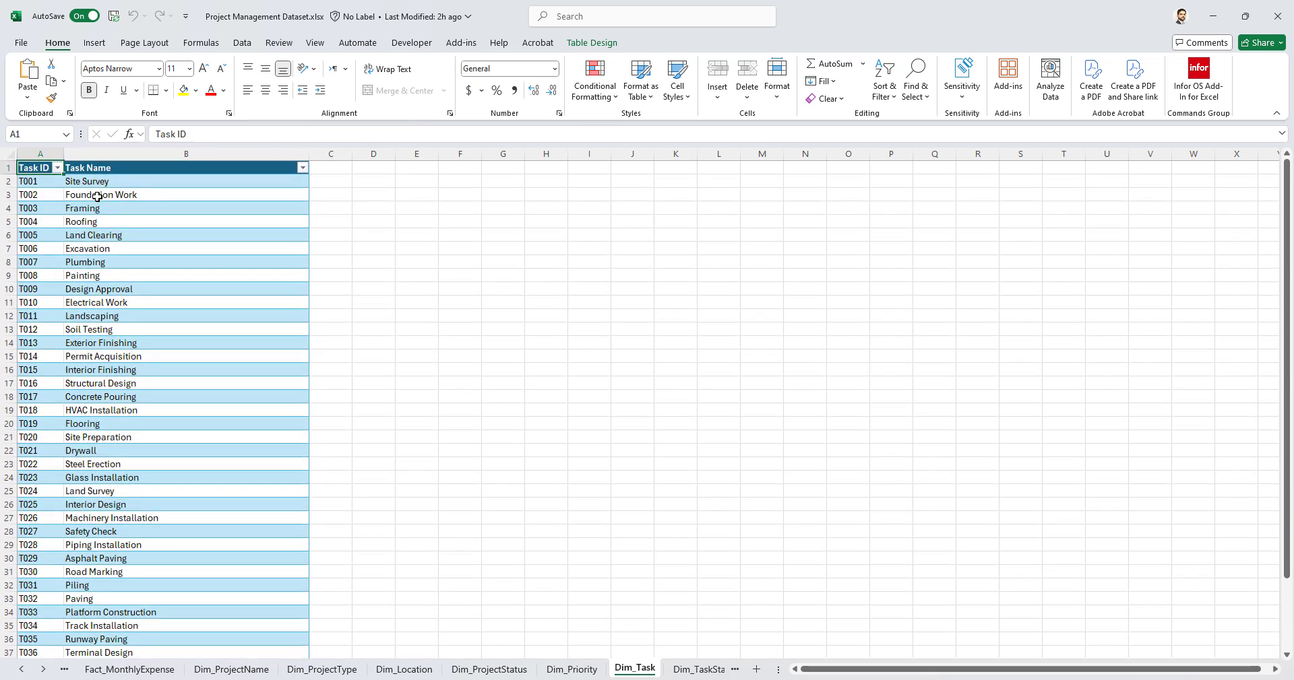
pyautogui.click(22, 669)
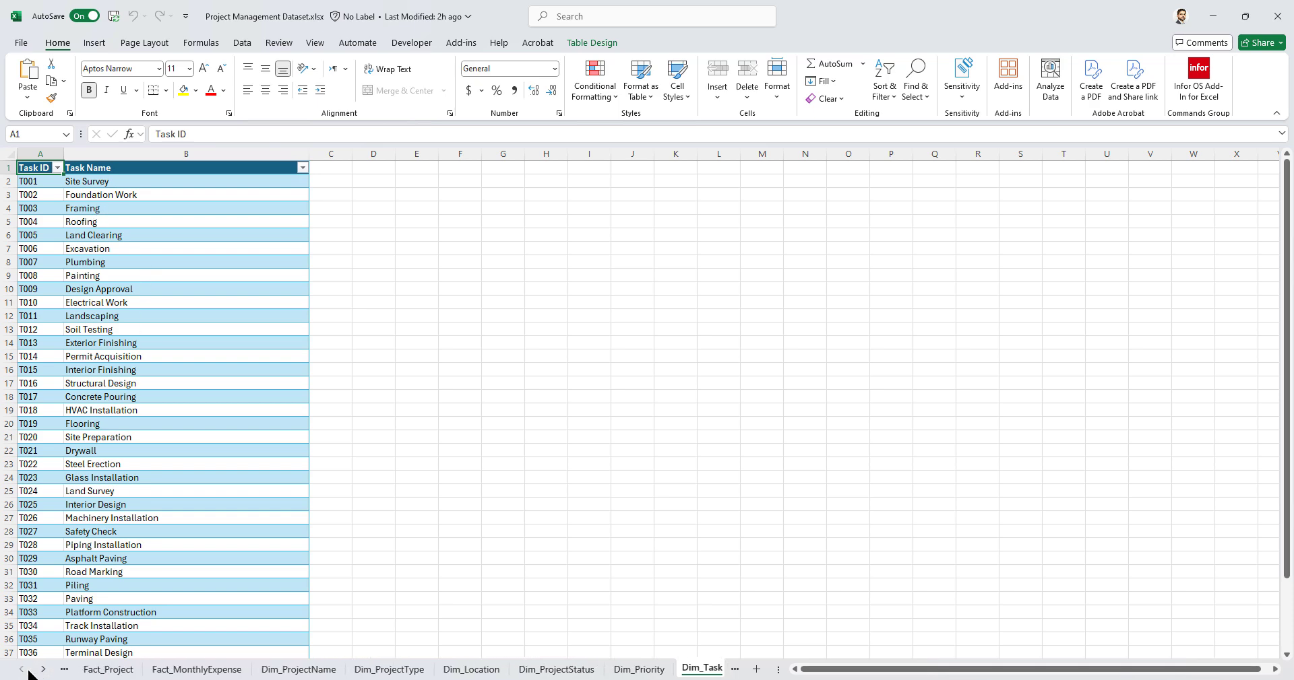
pyautogui.click(109, 669)
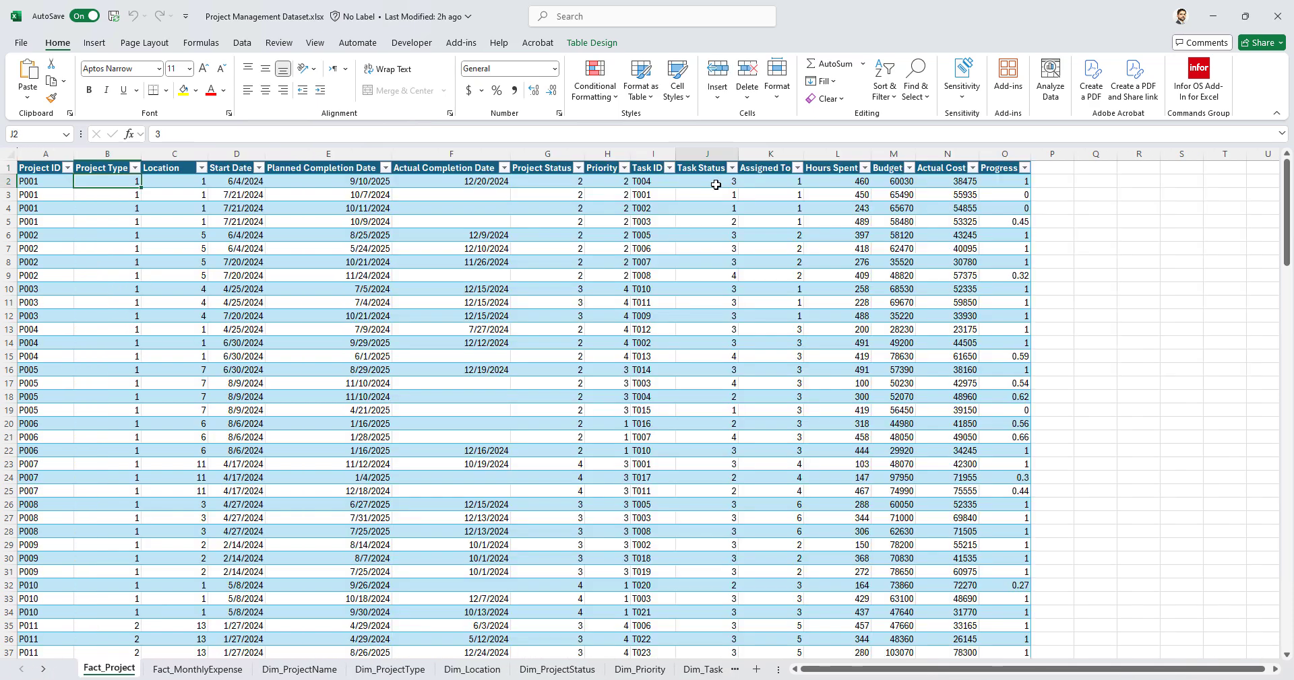
# - Examine the Assigned To, Hours Spent, Actual Cost and Progress columns of Fact_Project
pyautogui.click(785, 184)
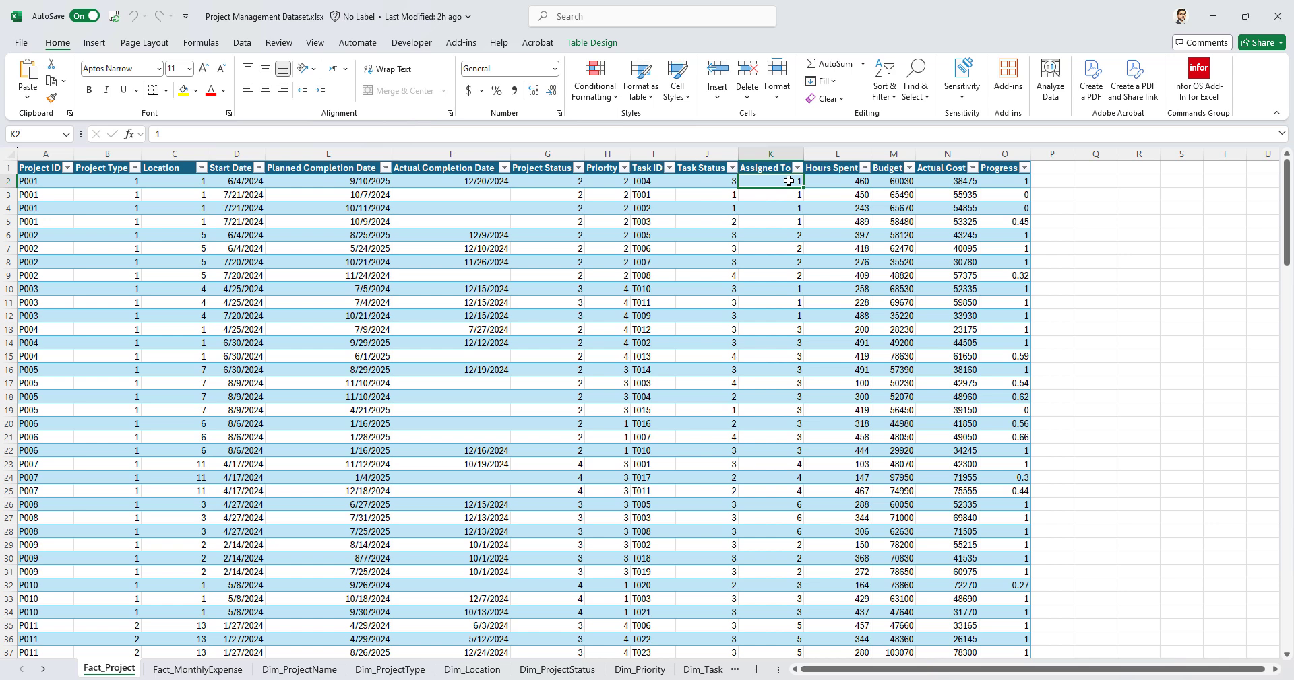
pyautogui.click(832, 181)
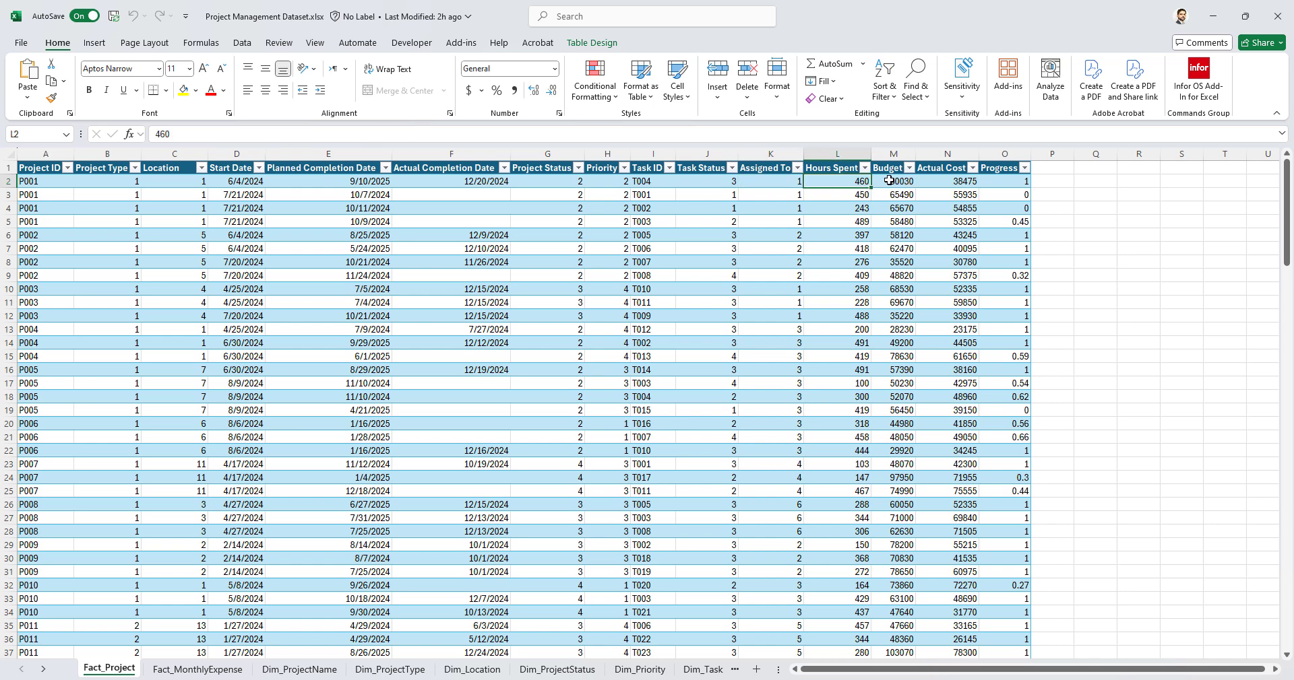
pyautogui.click(951, 182)
pyautogui.click(992, 183)
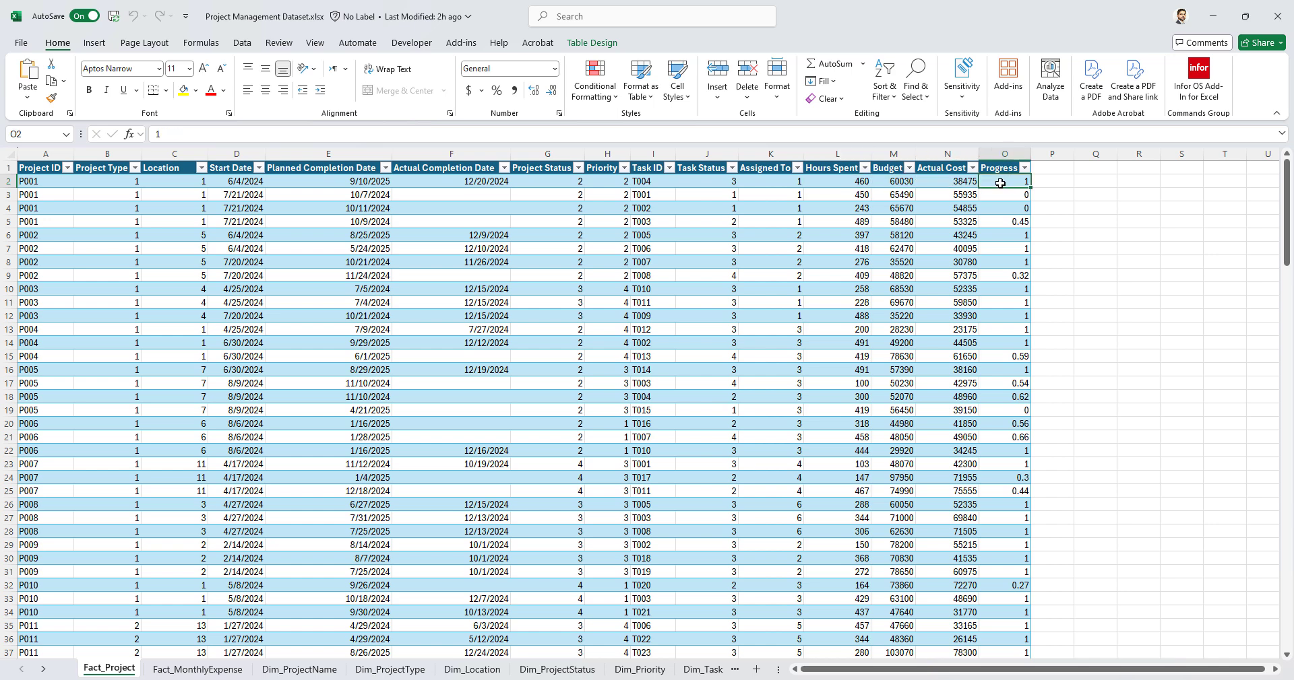
# - Look through the Fact_Project rows down to the last record and return to the first row
pyautogui.click(435, 280)
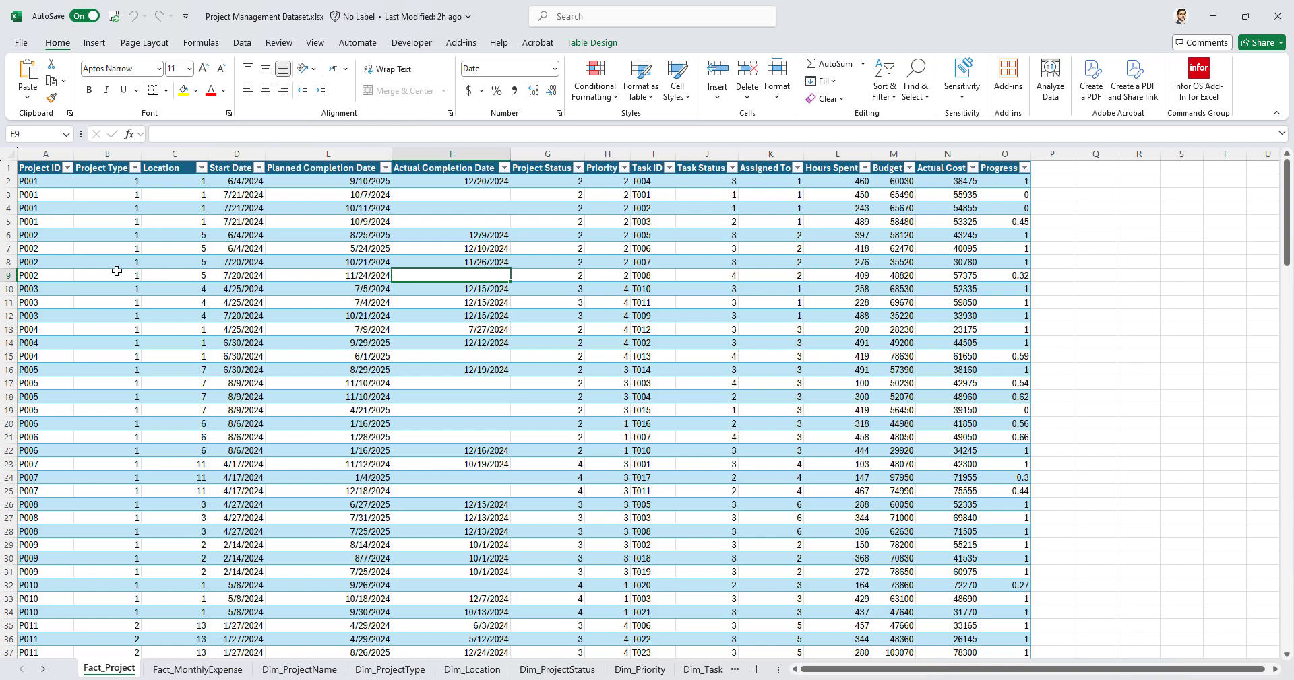
pyautogui.scroll(-4, 81, 268)
pyautogui.scroll(-20, 161, 373)
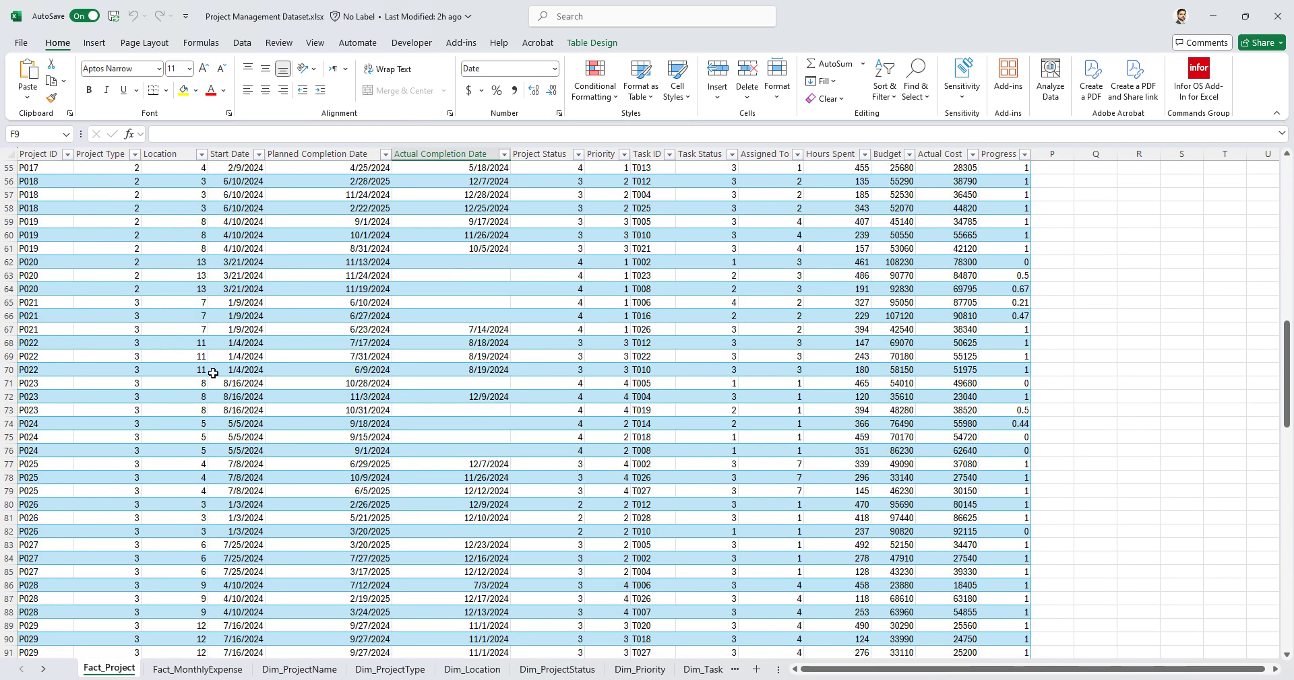
pyautogui.scroll(-13, 262, 419)
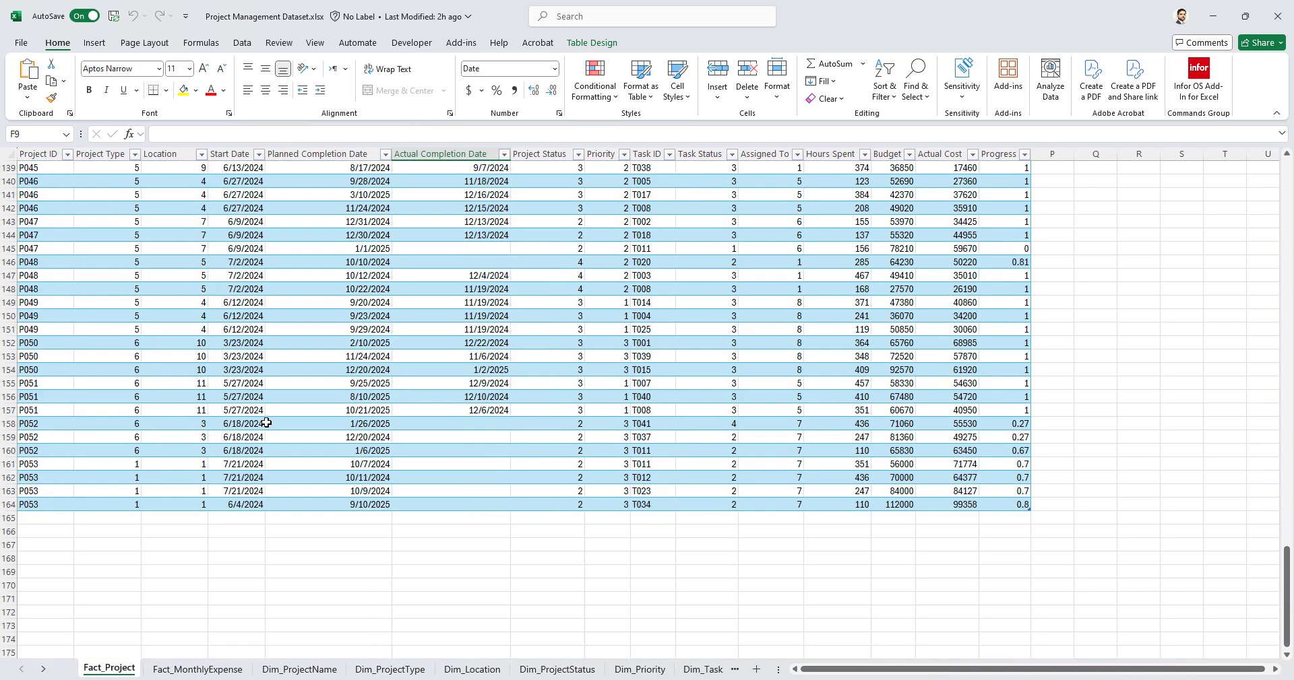
pyautogui.scroll(20, 269, 423)
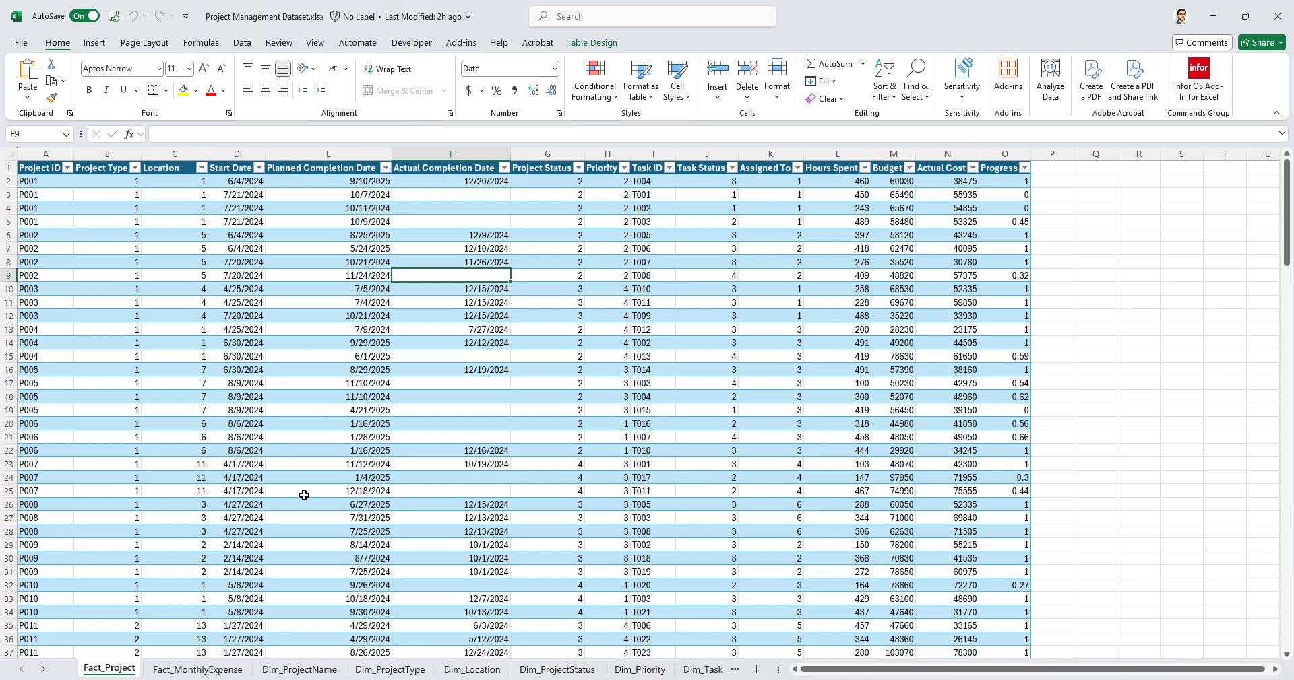
# - Open Fact_MonthlyExpense and examine its ReportDate, Project ID, Task ID, Budget and Actual Cost columns
pyautogui.hotkey('ctrl', 'pagedown')
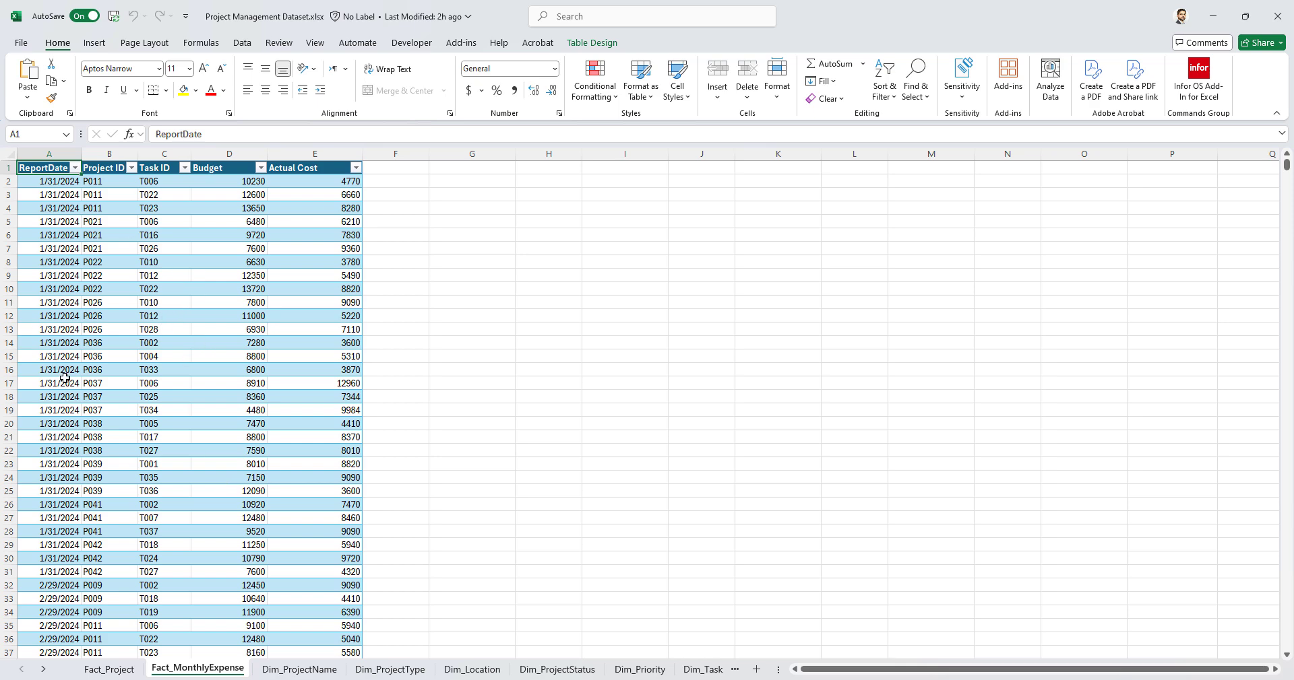
pyautogui.scroll(-2, 65, 377)
pyautogui.moveTo(49, 491); pyautogui.dragTo(91, 183)
pyautogui.click(111, 183)
pyautogui.click(163, 183)
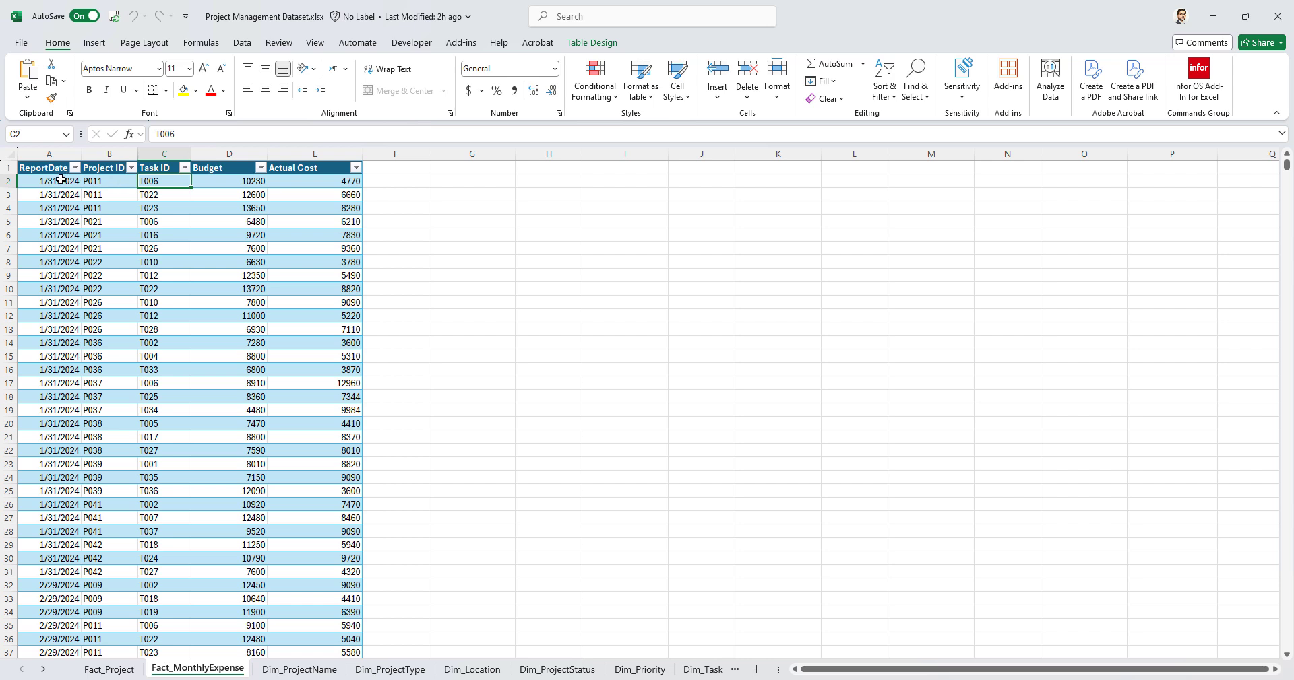
pyautogui.moveTo(60, 180); pyautogui.dragTo(59, 390)
pyautogui.click(220, 182)
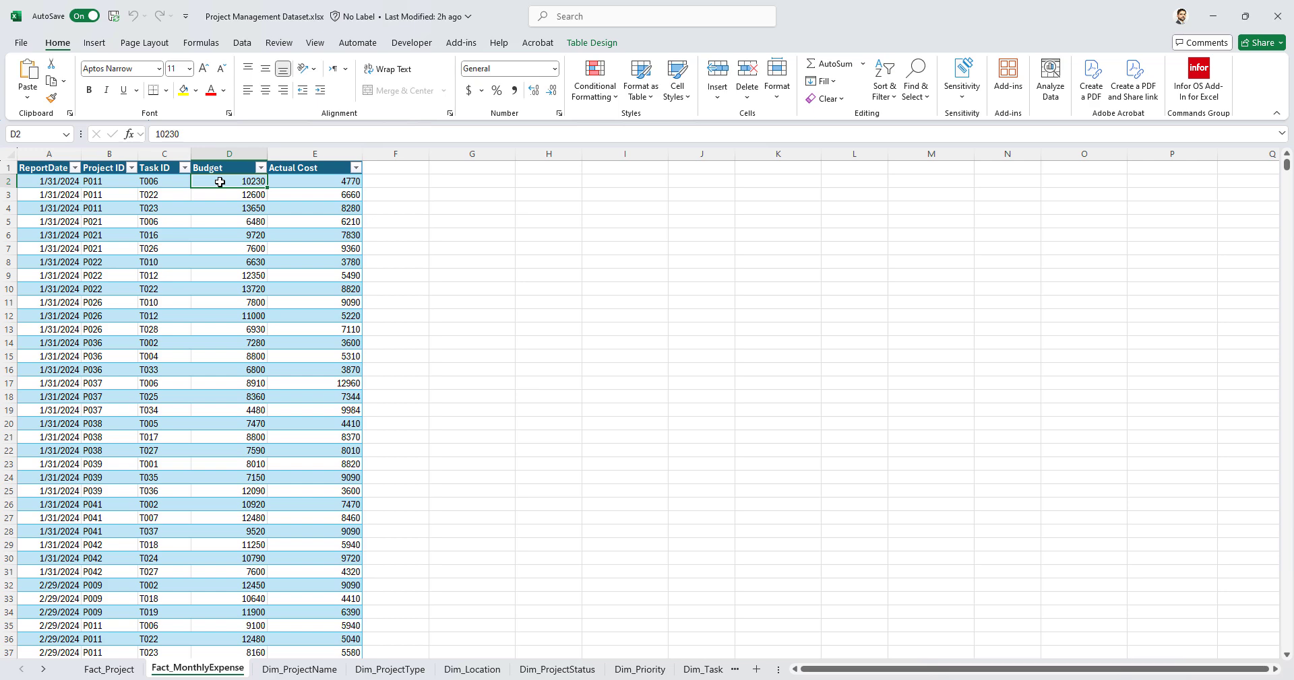
pyautogui.click(302, 183)
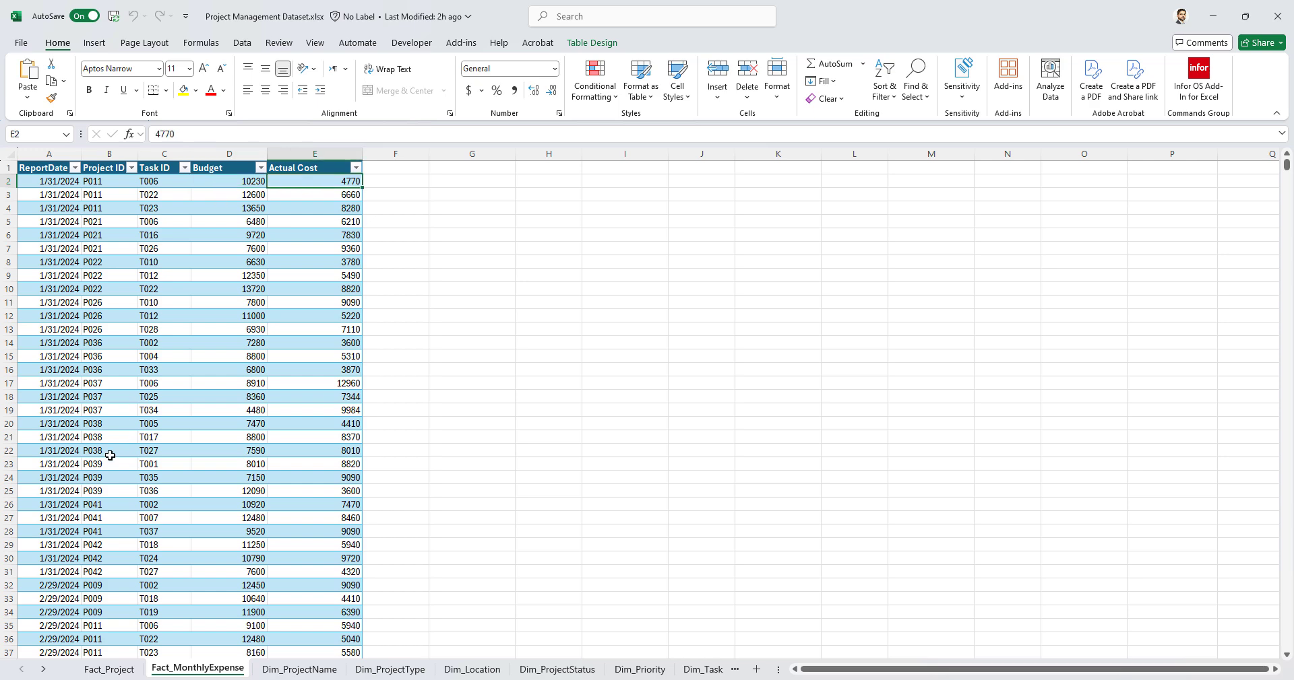
# - Look through the month-end report dates in the Fact_MonthlyExpense records from January to July 2024
pyautogui.scroll(-9, 65, 465)
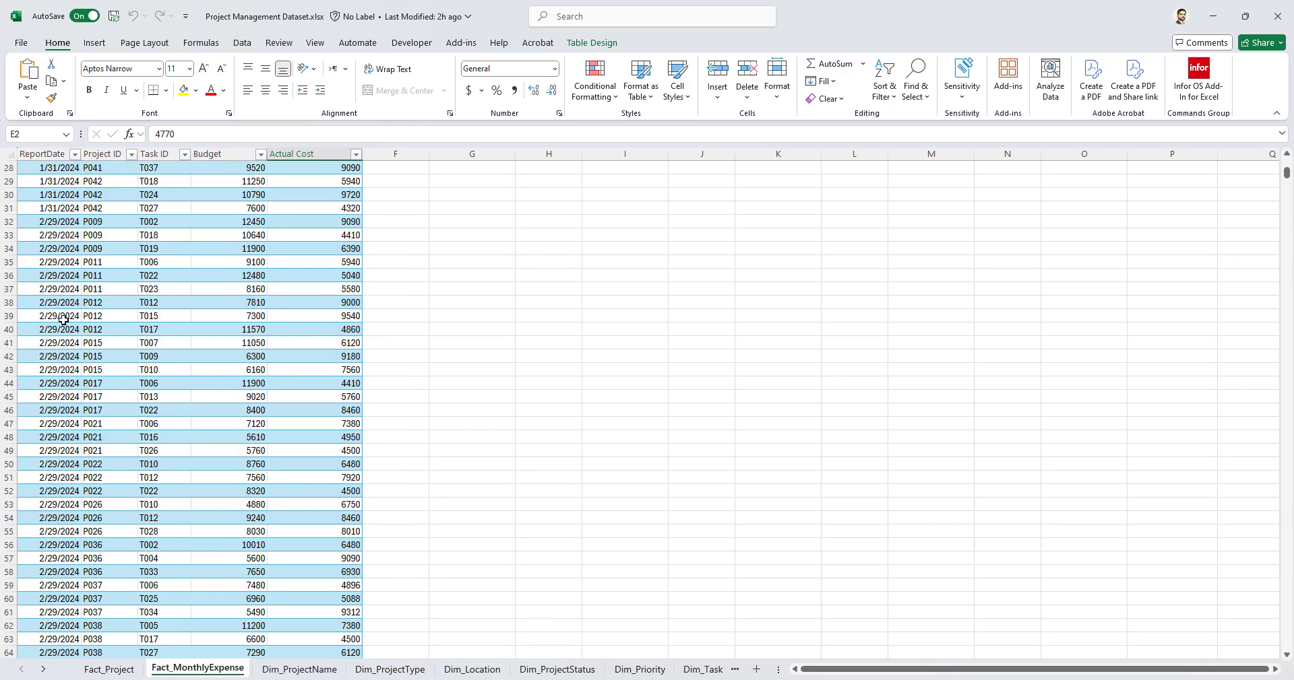
pyautogui.scroll(-20, 64, 320)
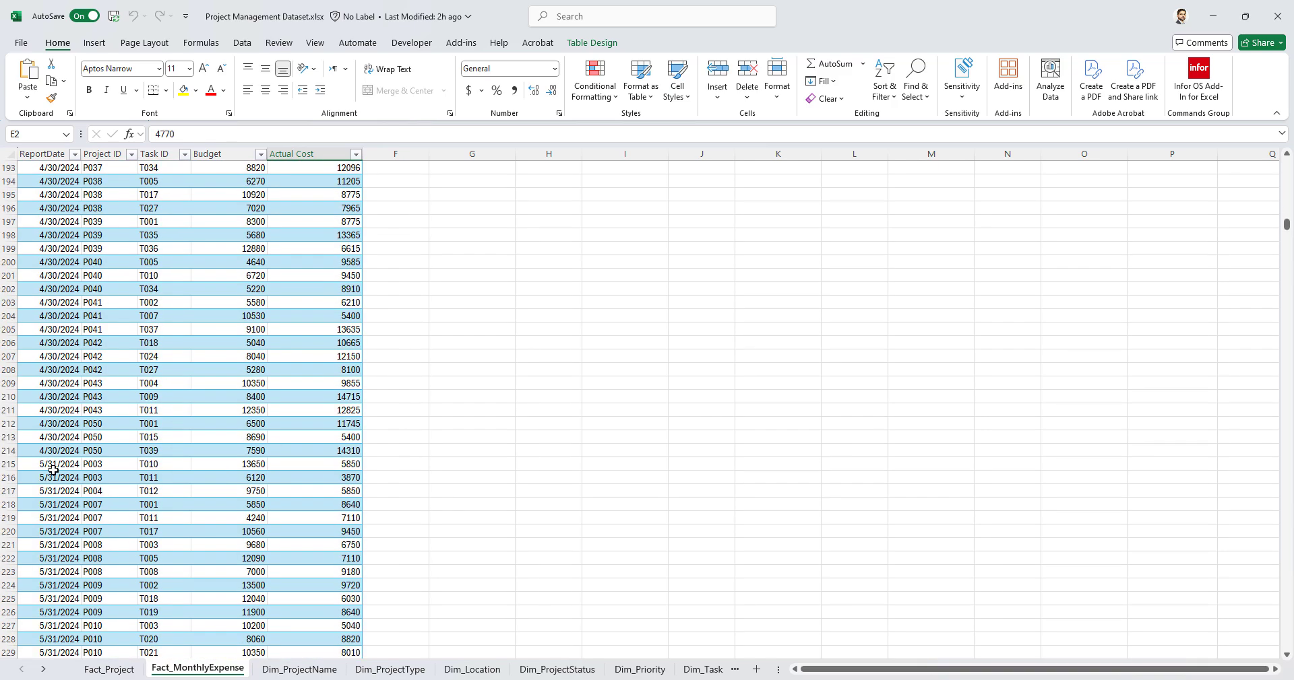
pyautogui.scroll(-20, 54, 470)
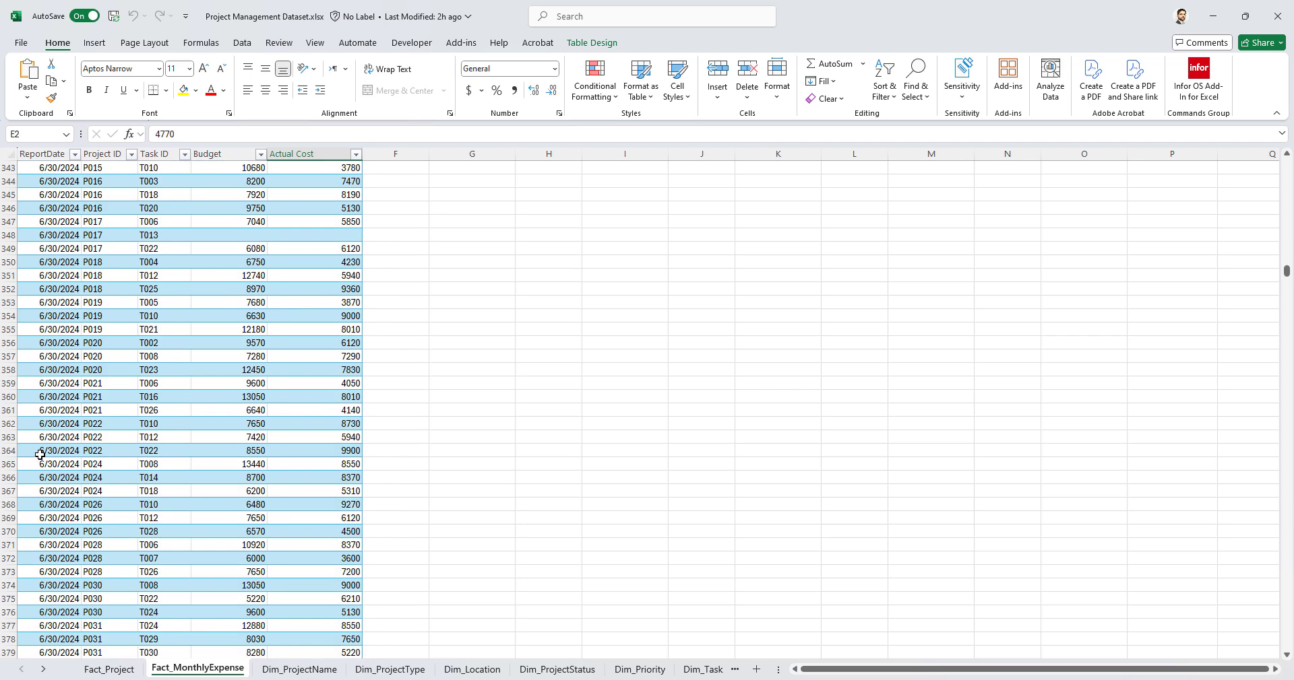
pyautogui.scroll(-20, 40, 455)
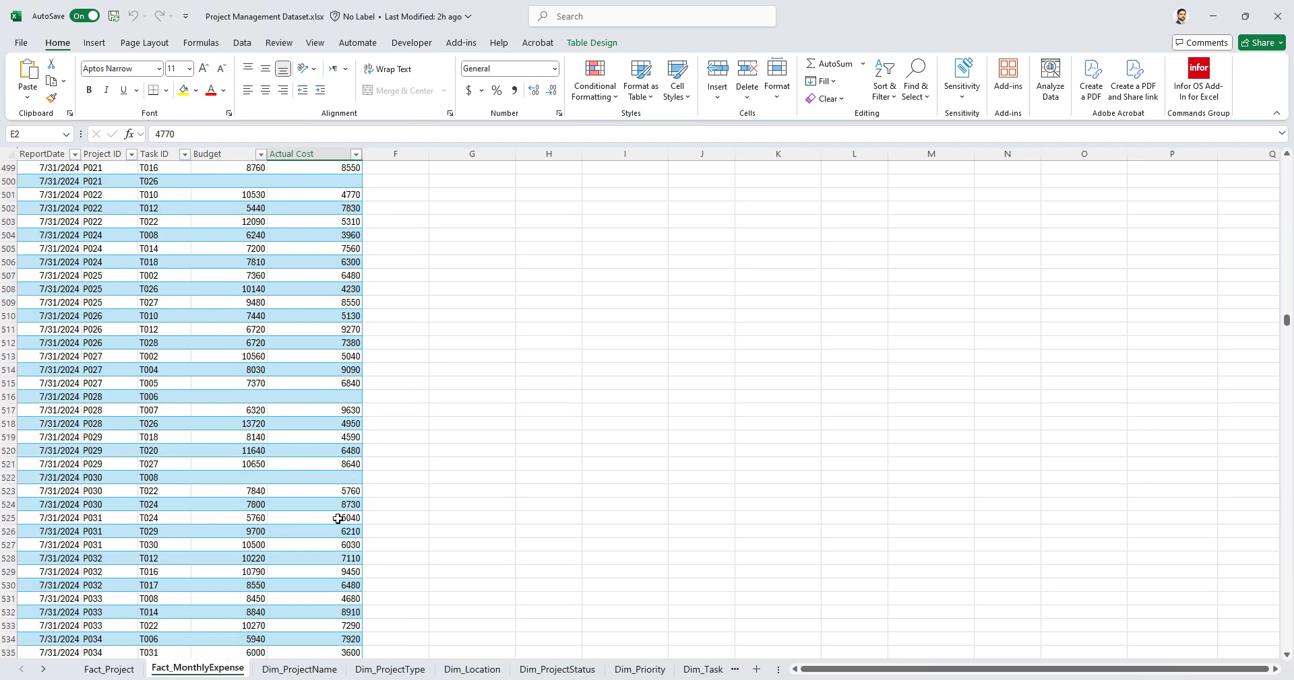
# - View the Dim_ProjectName sheet, bring the last sheets into reach, and open the Dictionary sheet to read it
pyautogui.click(296, 670)
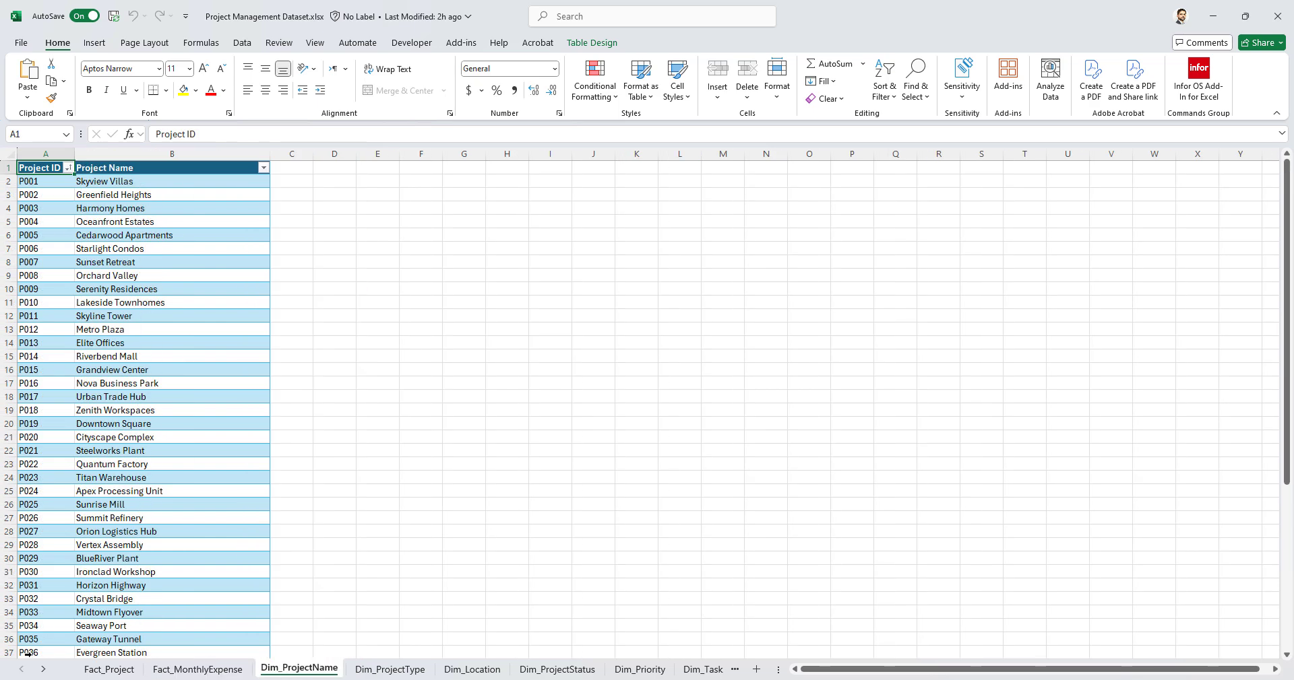
pyautogui.click(43, 670)
pyautogui.click(43, 669)
pyautogui.click(43, 670)
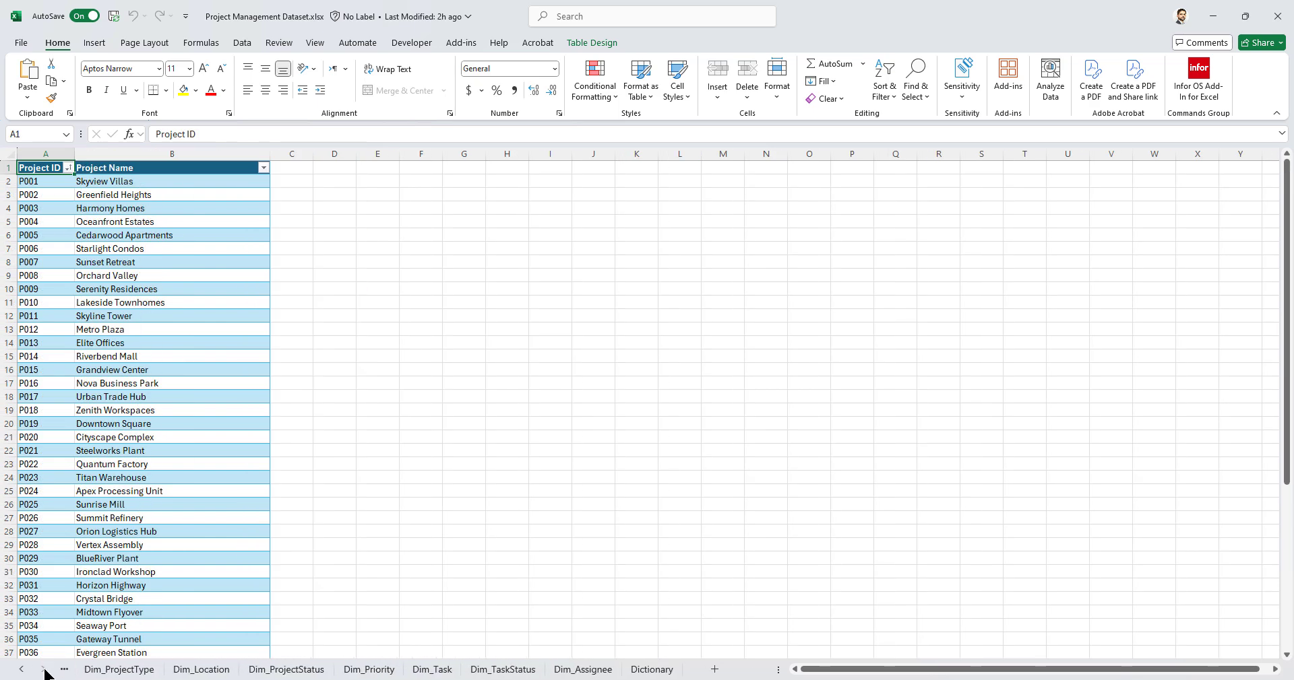
pyautogui.click(651, 669)
pyautogui.scroll(-15, 262, 407)
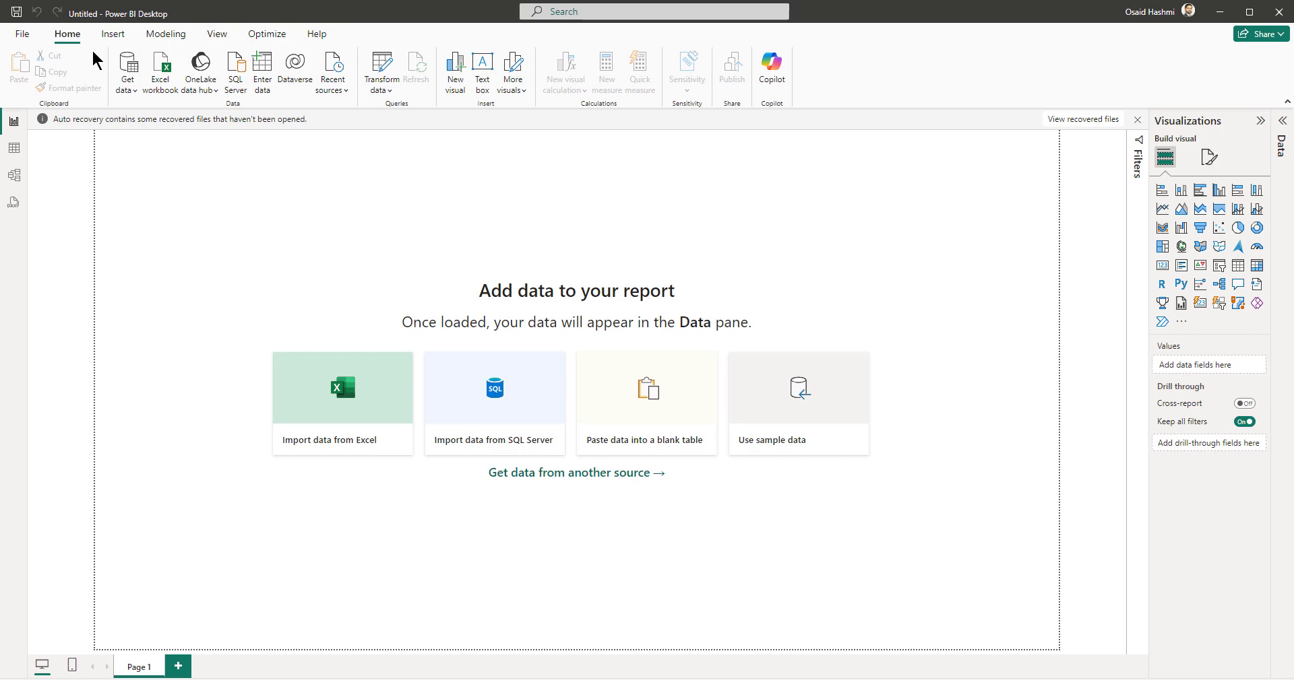
# - In Power BI Desktop, turn off type detection, relationship import and autodetection, auto date/time and background data previews in the current file's Data Load options
pyautogui.click(22, 35)
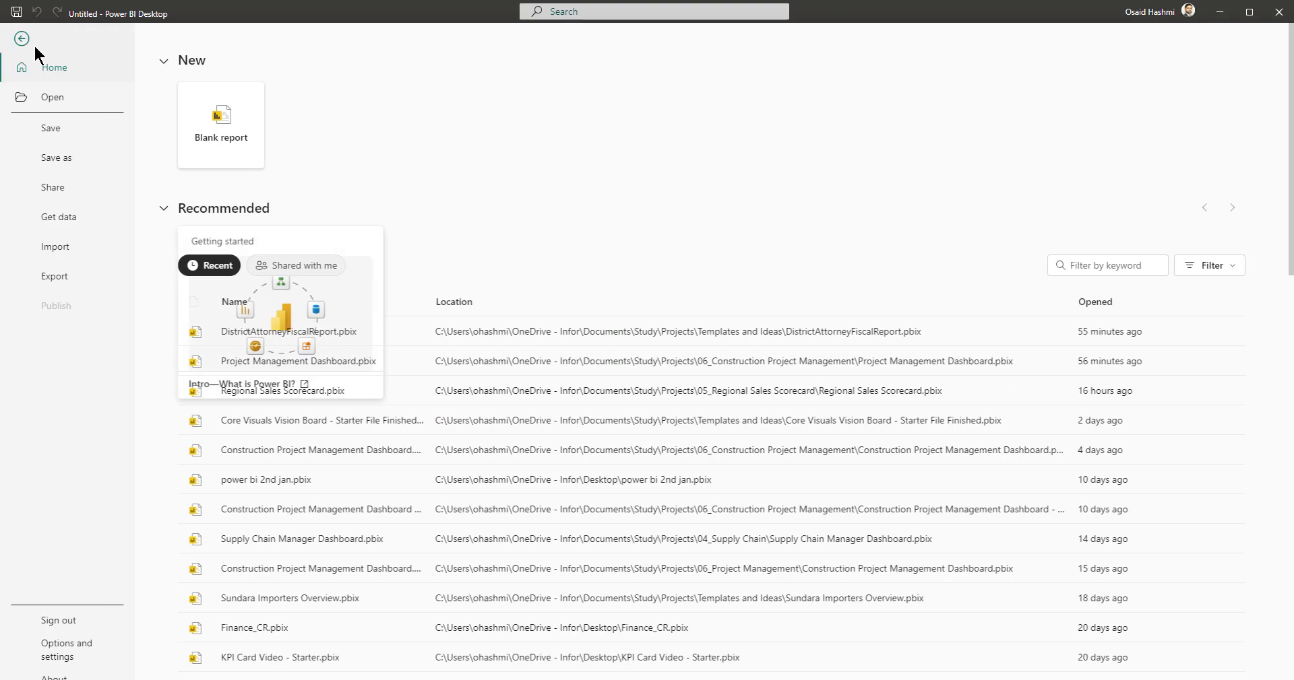
pyautogui.click(68, 654)
pyautogui.click(203, 119)
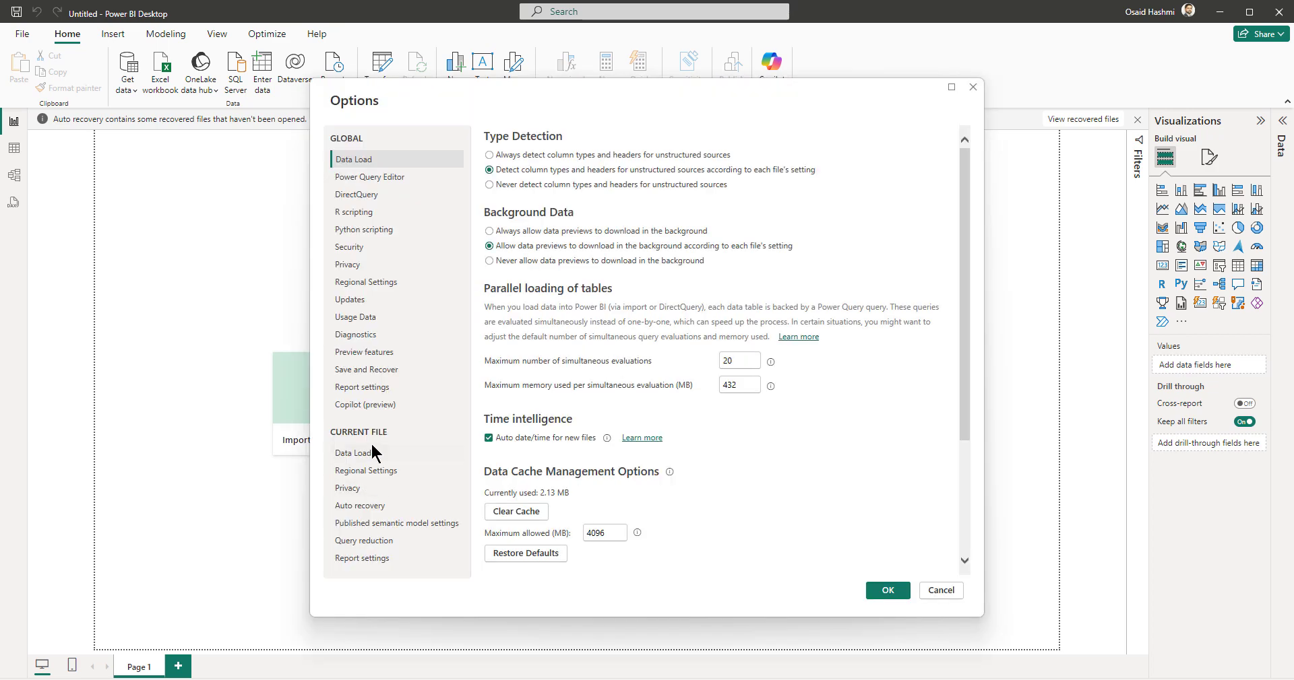
pyautogui.click(359, 457)
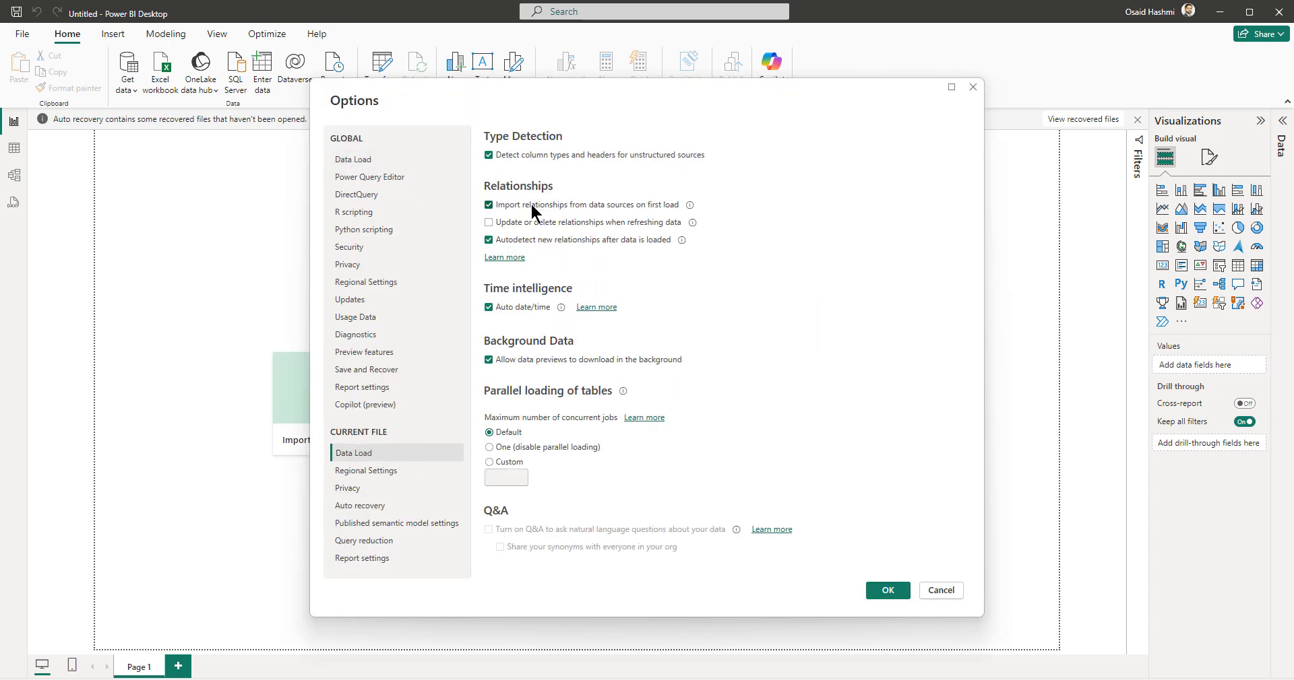
pyautogui.click(523, 157)
pyautogui.click(518, 241)
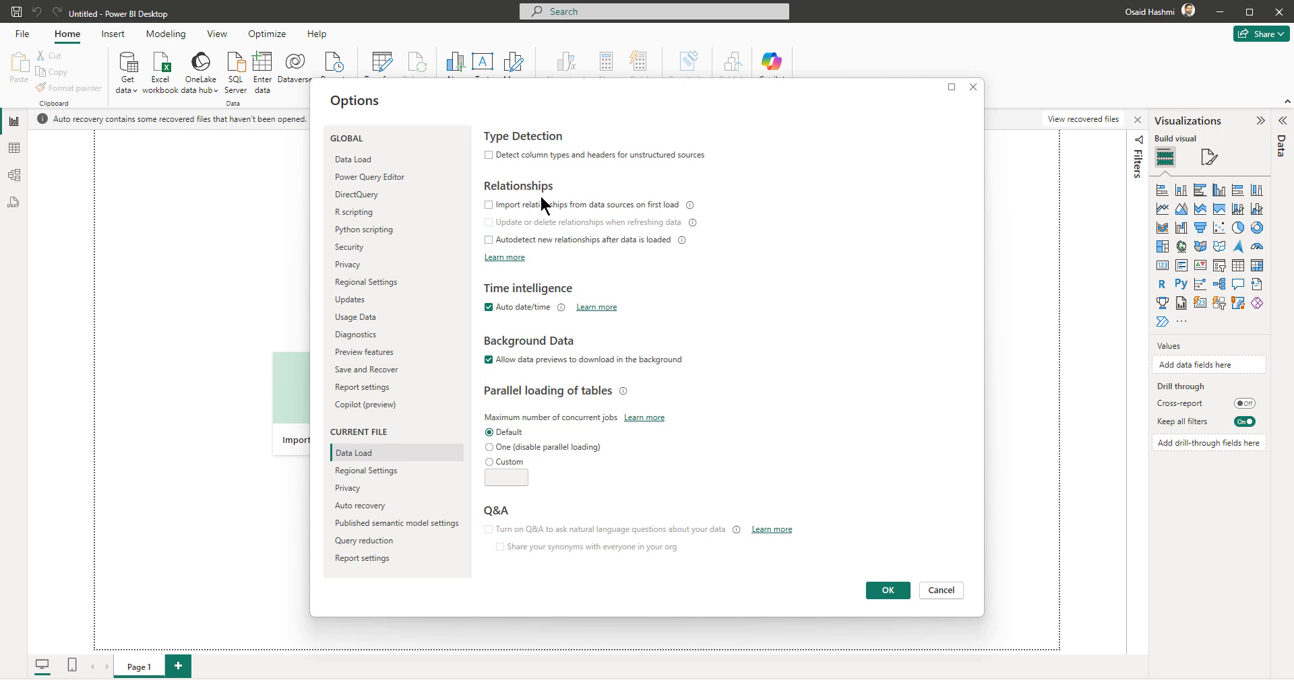
pyautogui.click(518, 309)
pyautogui.click(521, 361)
pyautogui.click(886, 593)
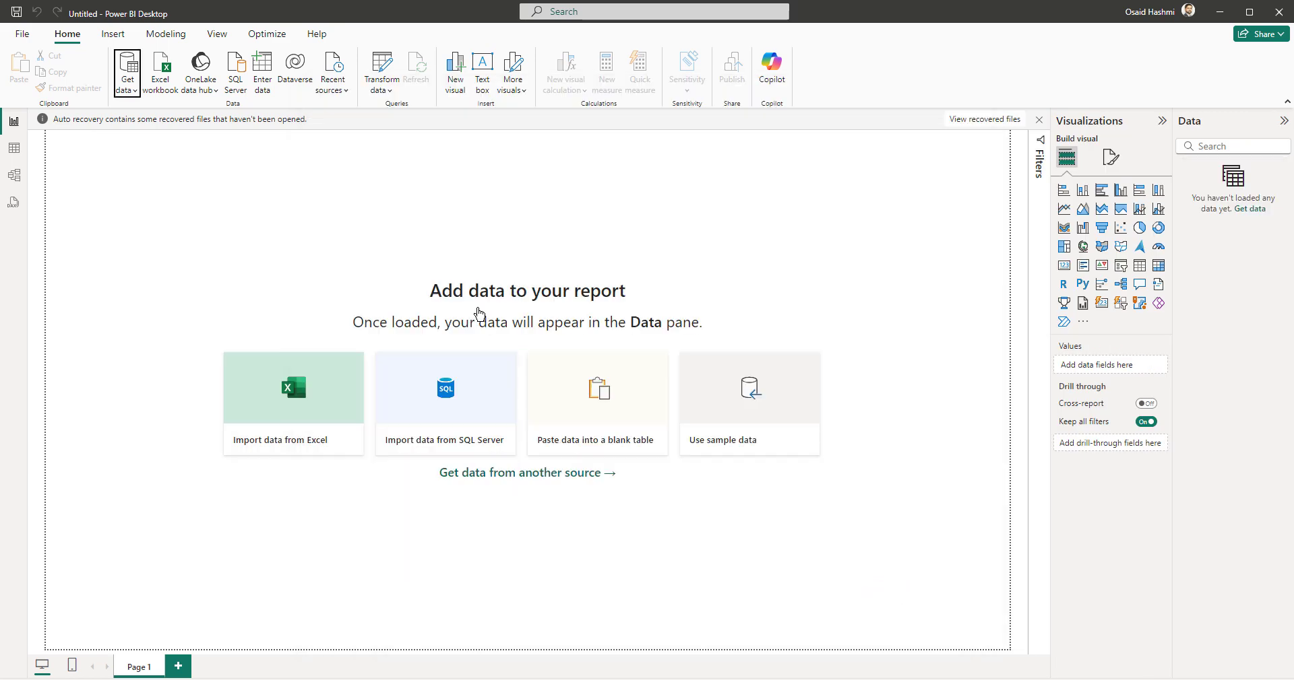
# - Connect to the Excel workbook Project Management Dataset.xlsx in the Project Management folder as a data source
pyautogui.click(128, 86)
pyautogui.click(144, 134)
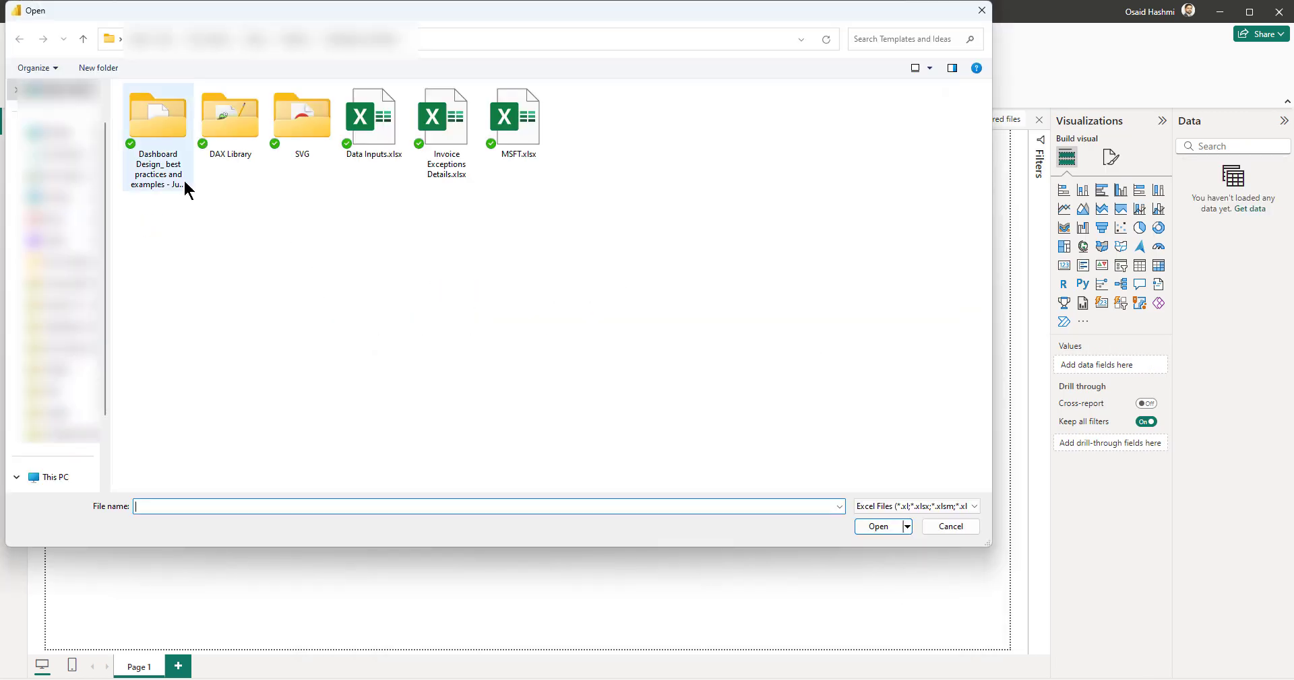
pyautogui.click(20, 348)
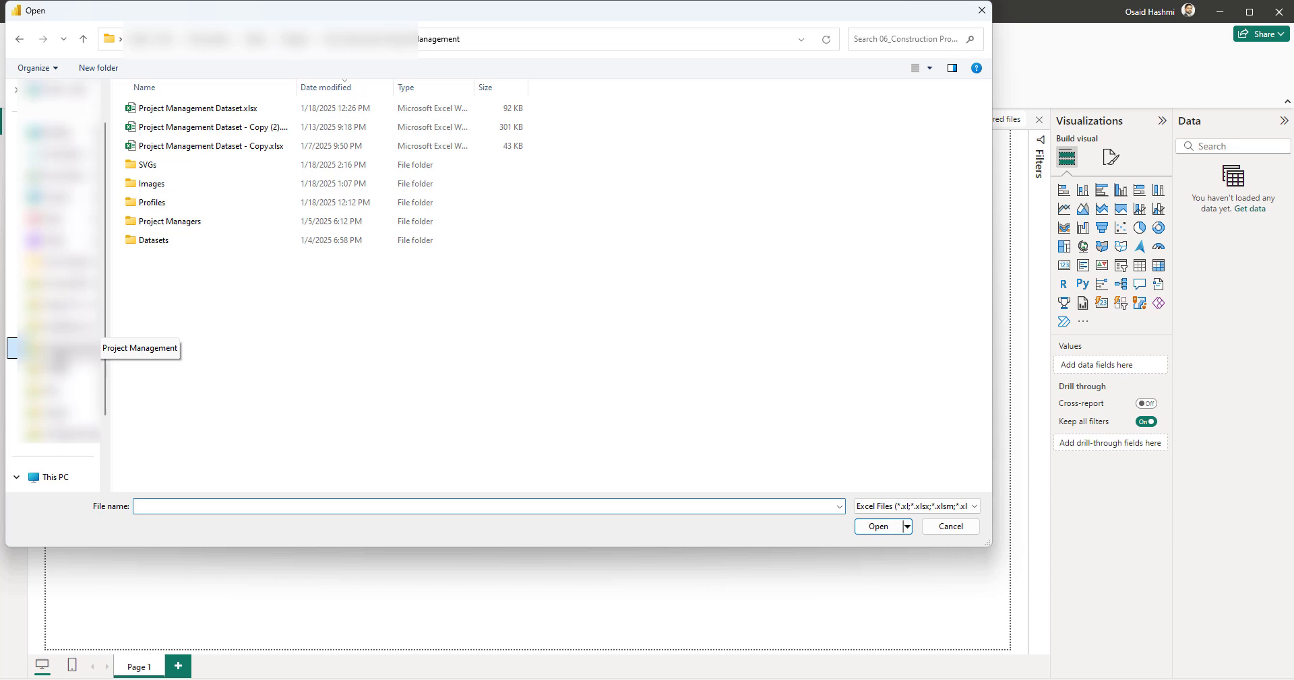
pyautogui.click(179, 109)
pyautogui.doubleClick(179, 109)
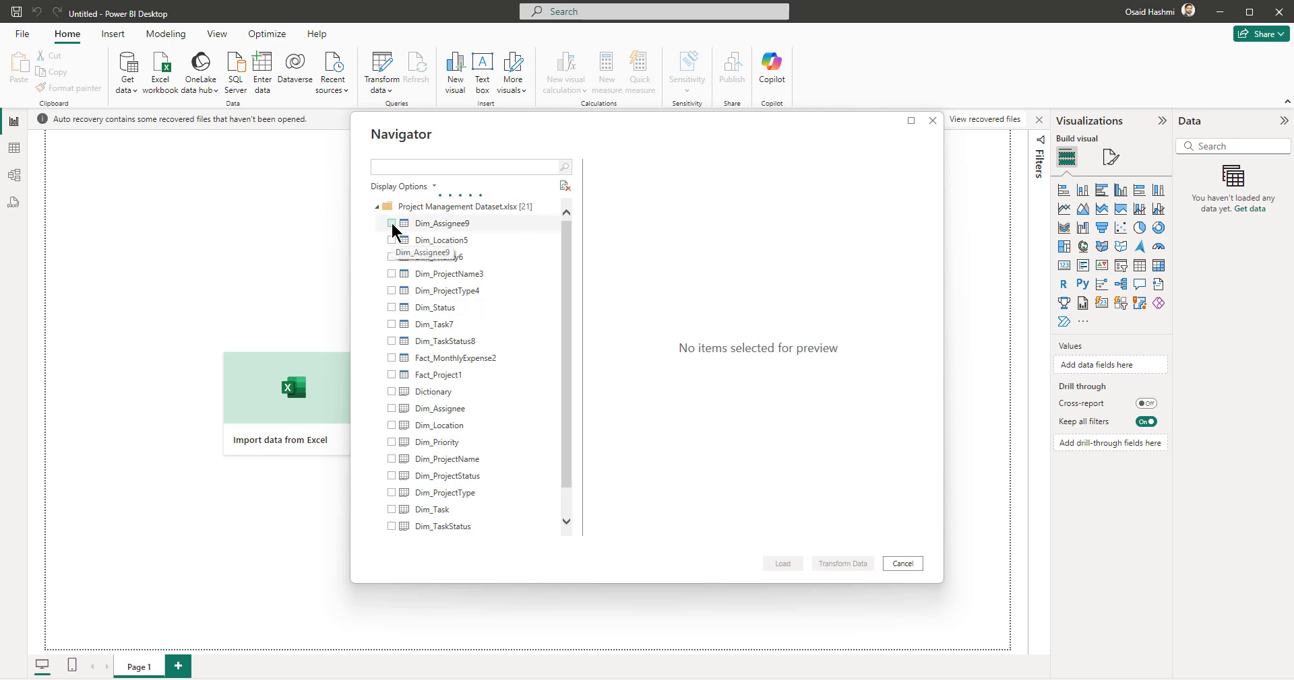
# - Load the ten tables from Dim_Assignee9 through Fact_Project1 into the report without the plain worksheets
pyautogui.click(392, 224)
pyautogui.keyDown('shift'); pyautogui.click(391, 374); pyautogui.keyUp('shift')
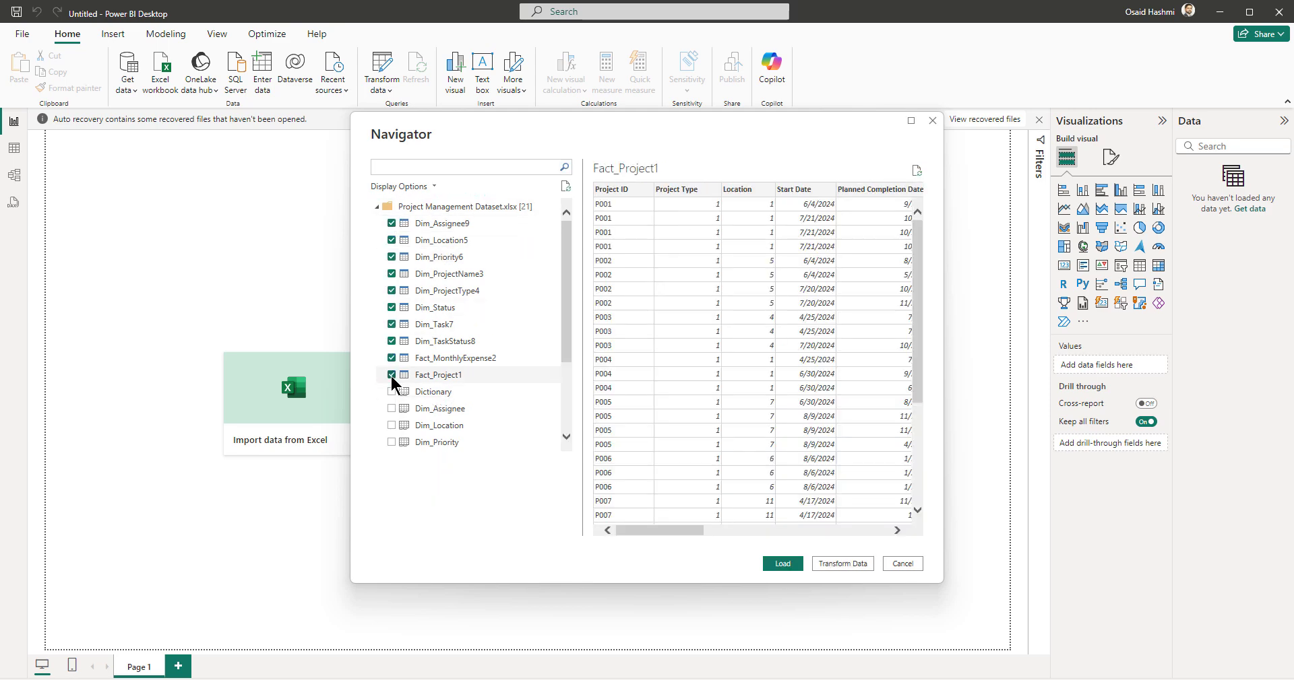
pyautogui.click(780, 565)
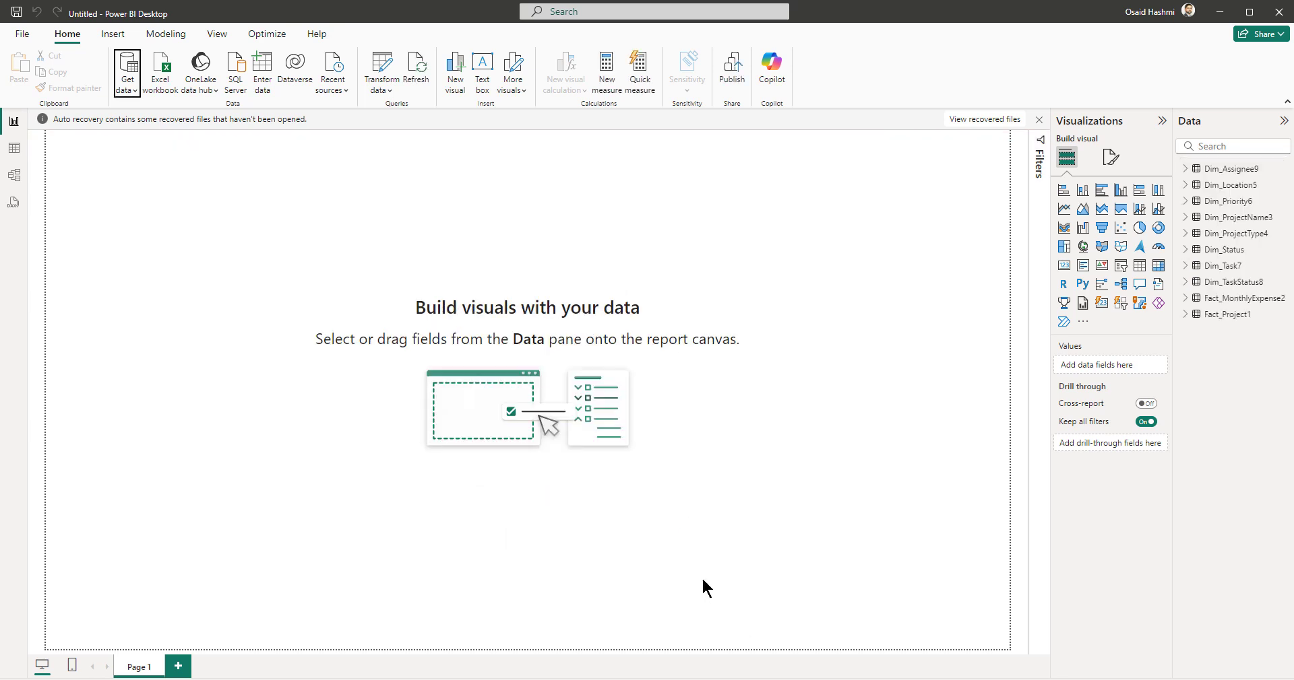
# - In Power Query Editor, rename the Dim_Assignee9 query as Dim_Assignee and the Dim_Location5 query as Dim_Location
pyautogui.click(396, 58)
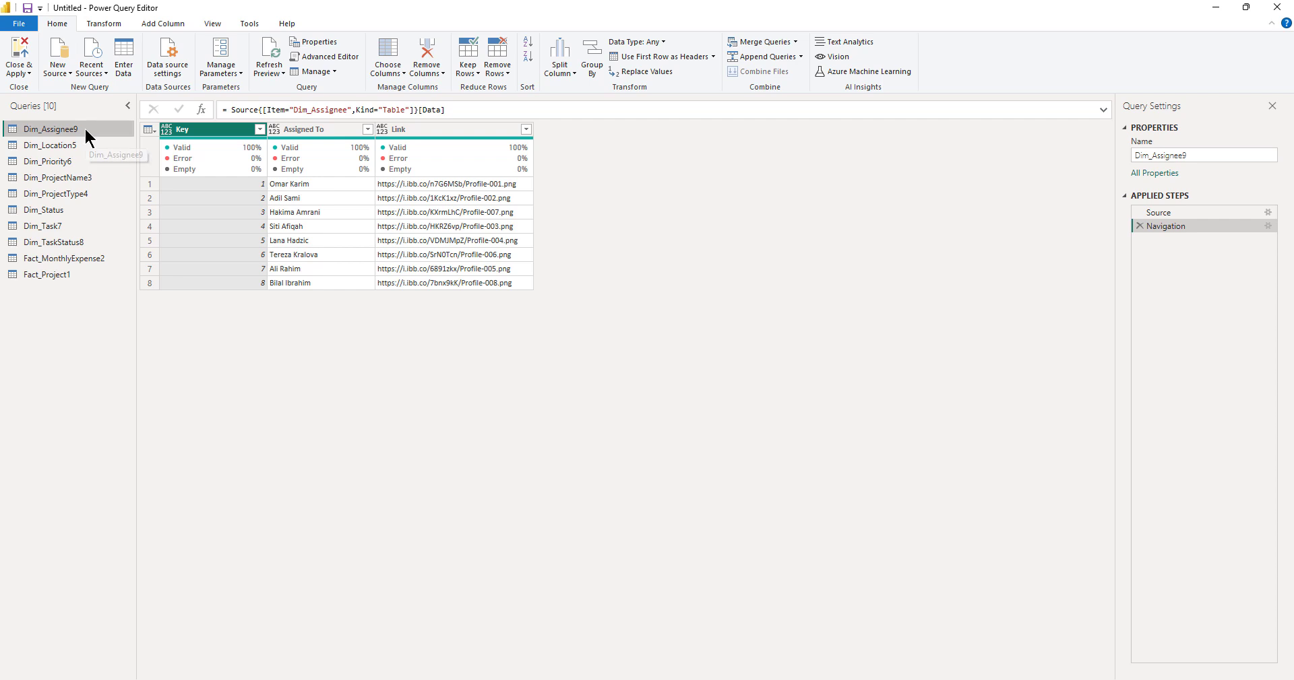
pyautogui.doubleClick(85, 130)
pyautogui.click(85, 129)
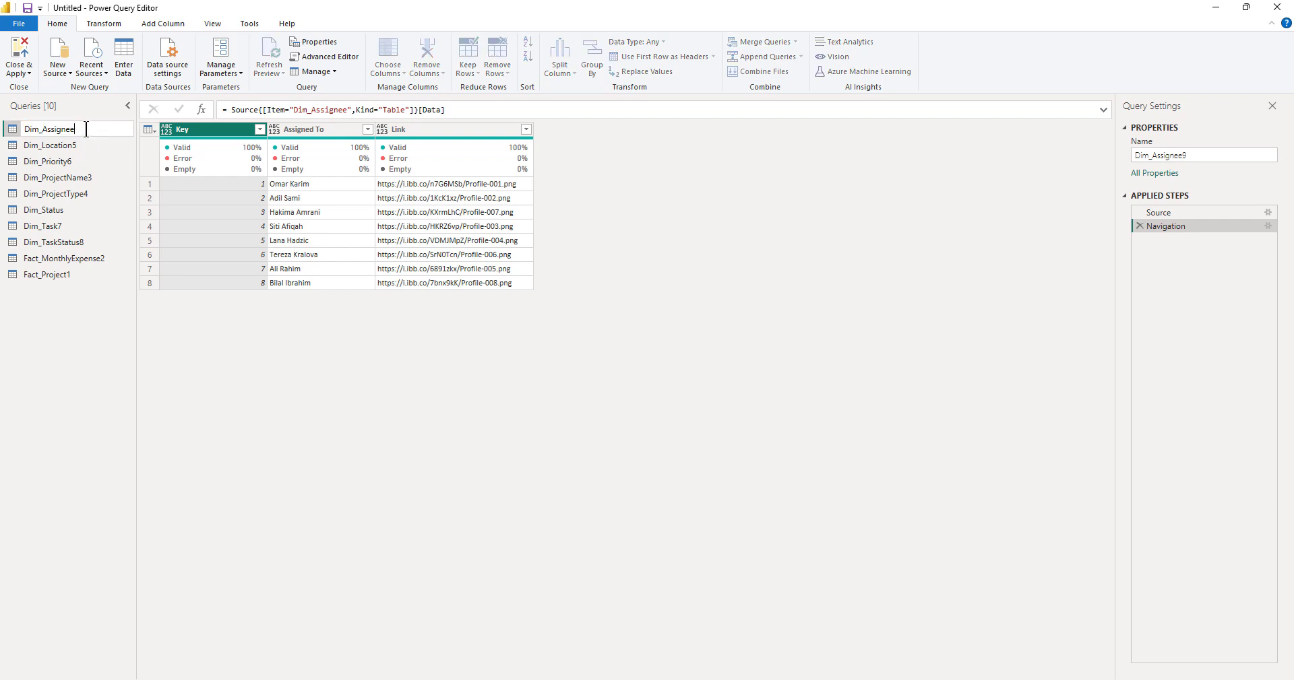
pyautogui.press('Return')
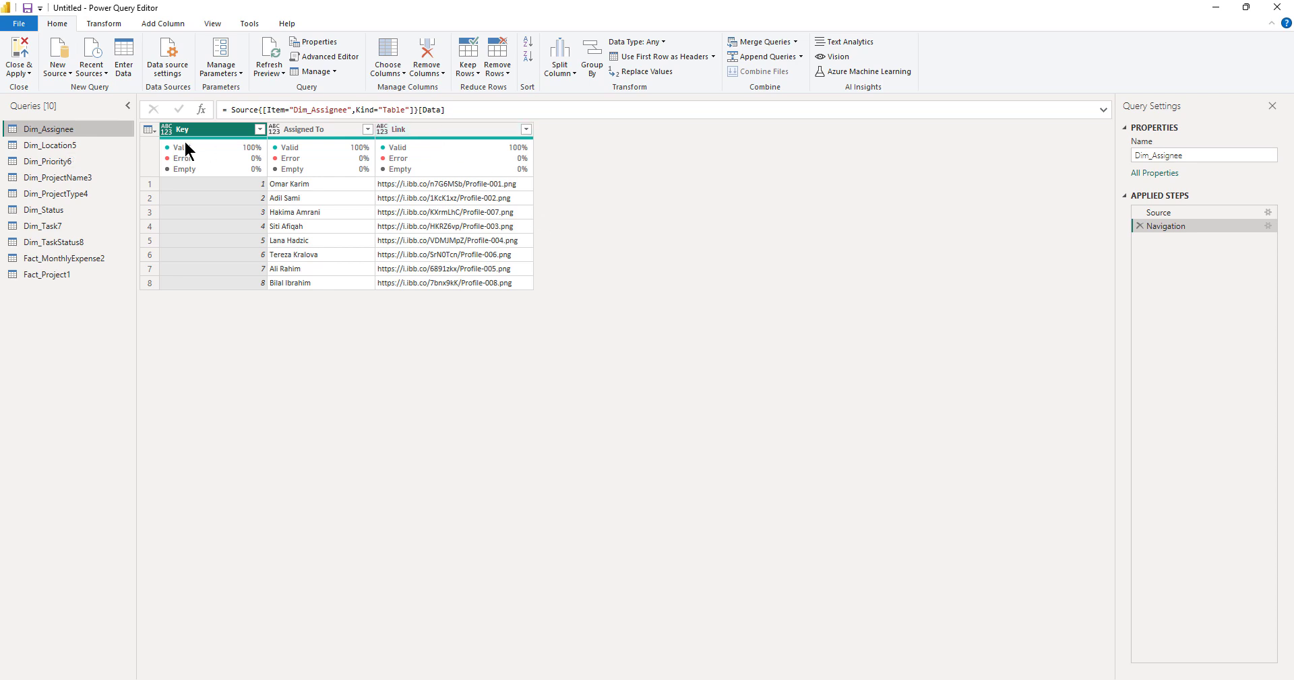
pyautogui.click(53, 148)
pyautogui.click(79, 142)
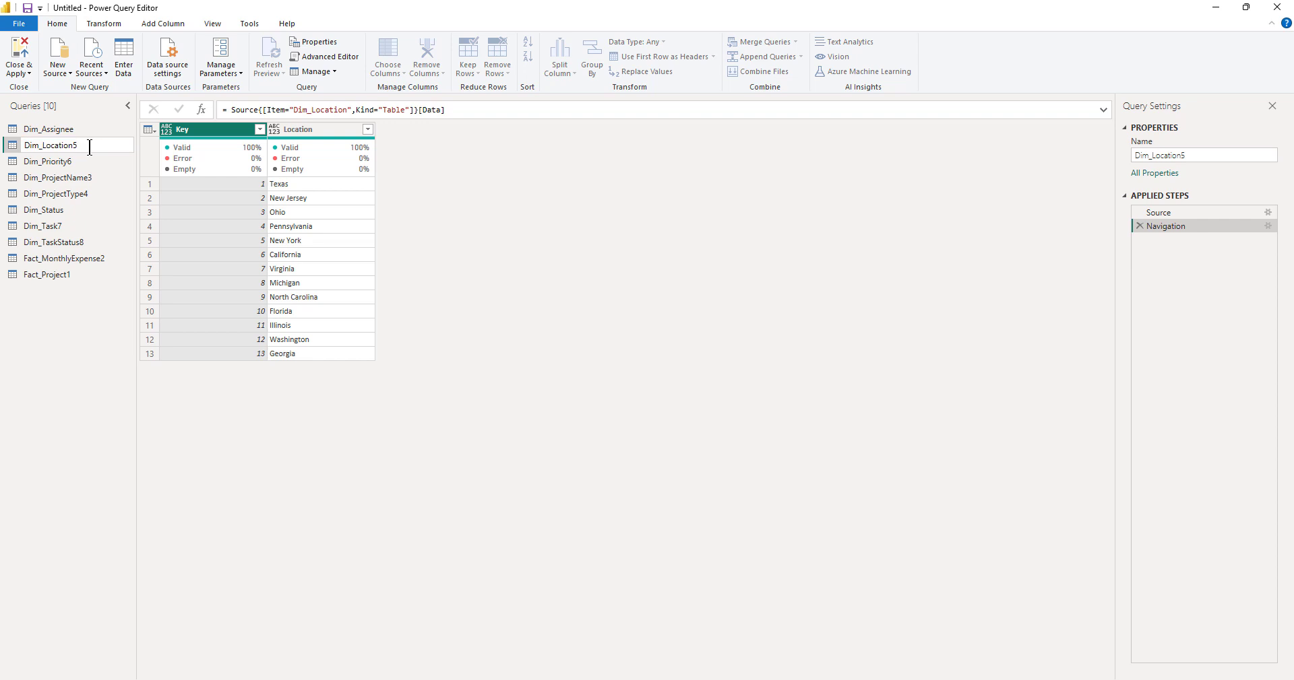
pyautogui.press('Return')
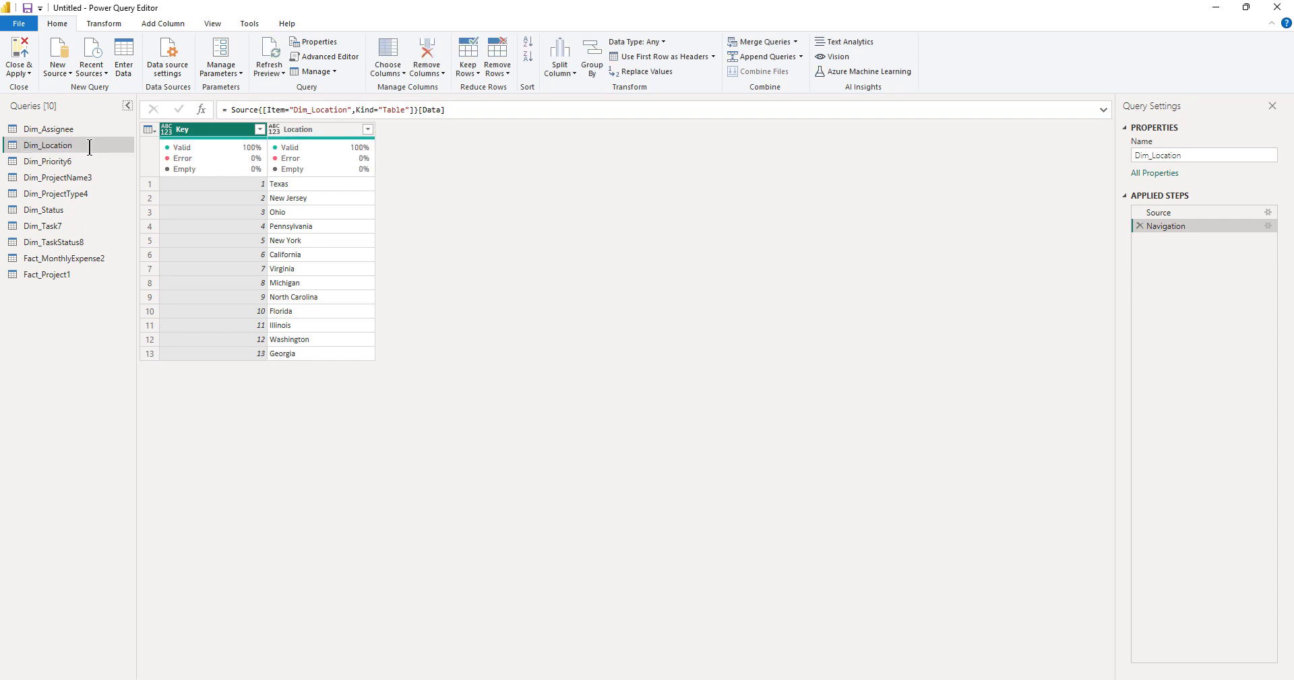
# - Rename the Dim_Priority6 query as Dim_Priority and the Dim_ProjectName3 query as Dim_ProjectName
pyautogui.click(96, 159)
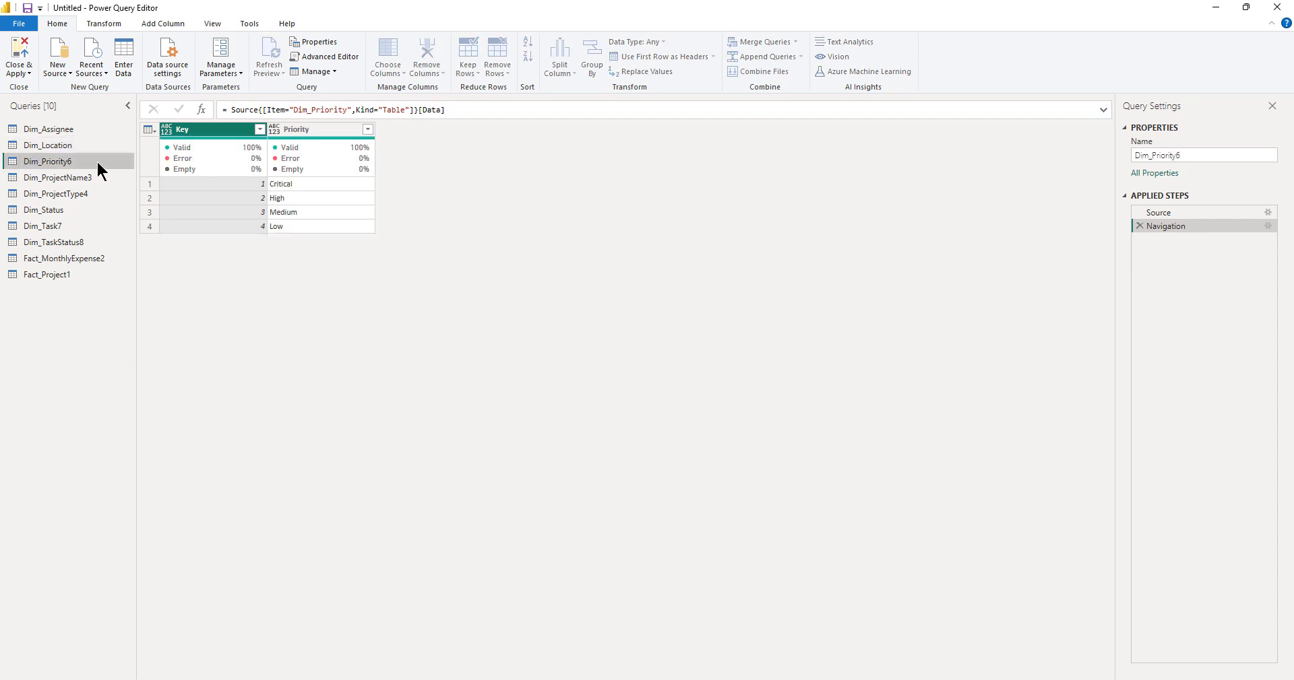
pyautogui.click(97, 162)
pyautogui.press('Return')
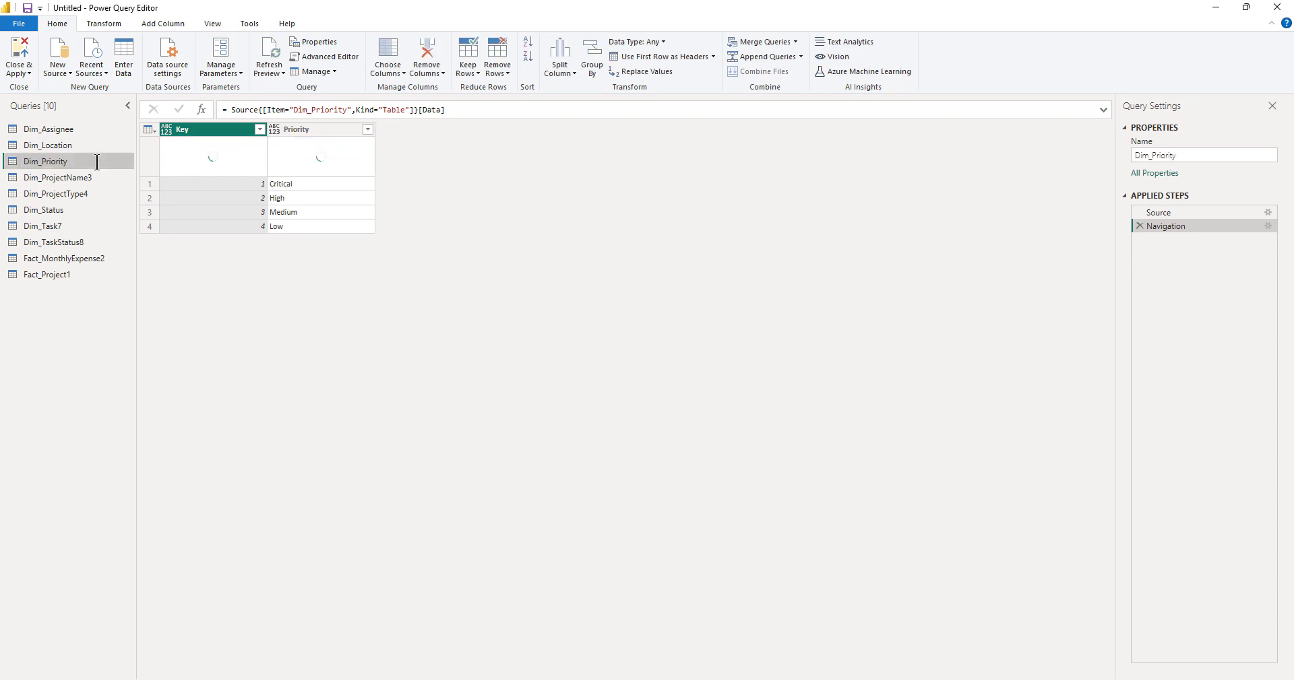
pyautogui.click(101, 175)
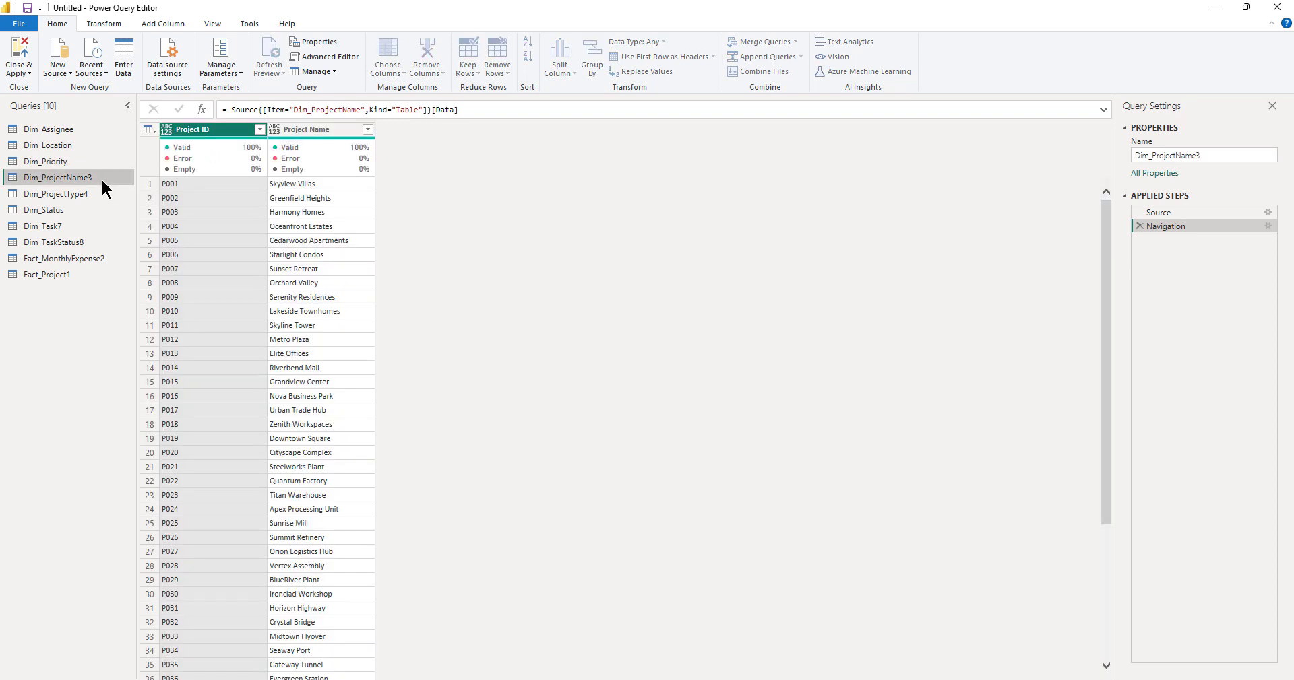
pyautogui.click(101, 178)
pyautogui.press('BackSpace')
pyautogui.press('Return')
# - Remove the trailing digit from the Dim_ProjectType4 query so it is named Dim_ProjectType
pyautogui.click(99, 194)
pyautogui.click(99, 194)
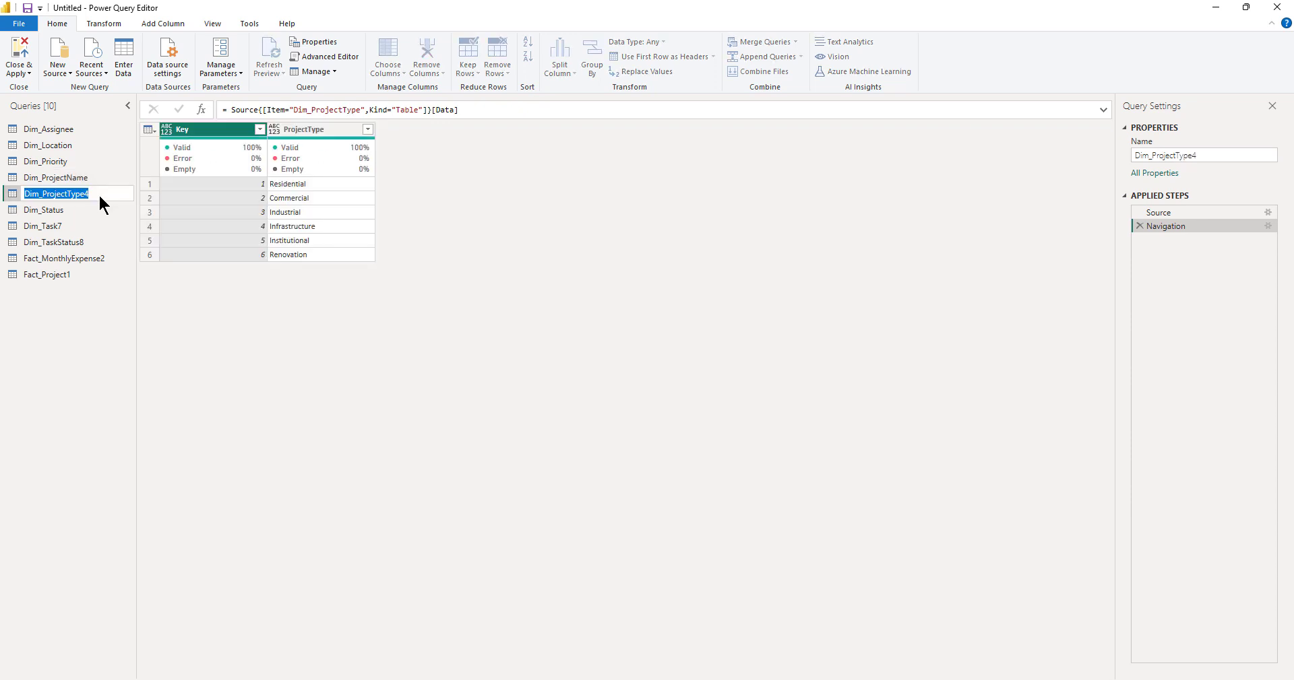
pyautogui.click(99, 195)
pyautogui.press('BackSpace')
pyautogui.press('Return')
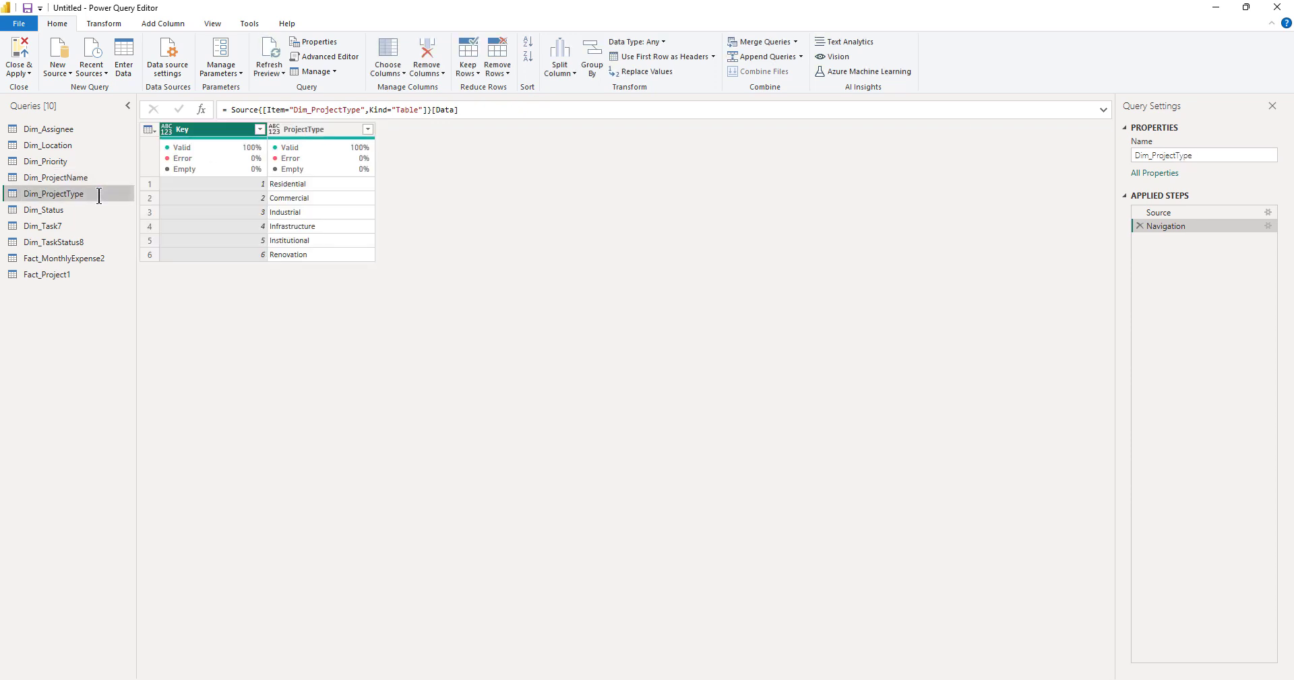
# - Check the Dim_Status query and rename the Dim_Task7 query as Dim_Task
pyautogui.click(88, 209)
pyautogui.click(88, 208)
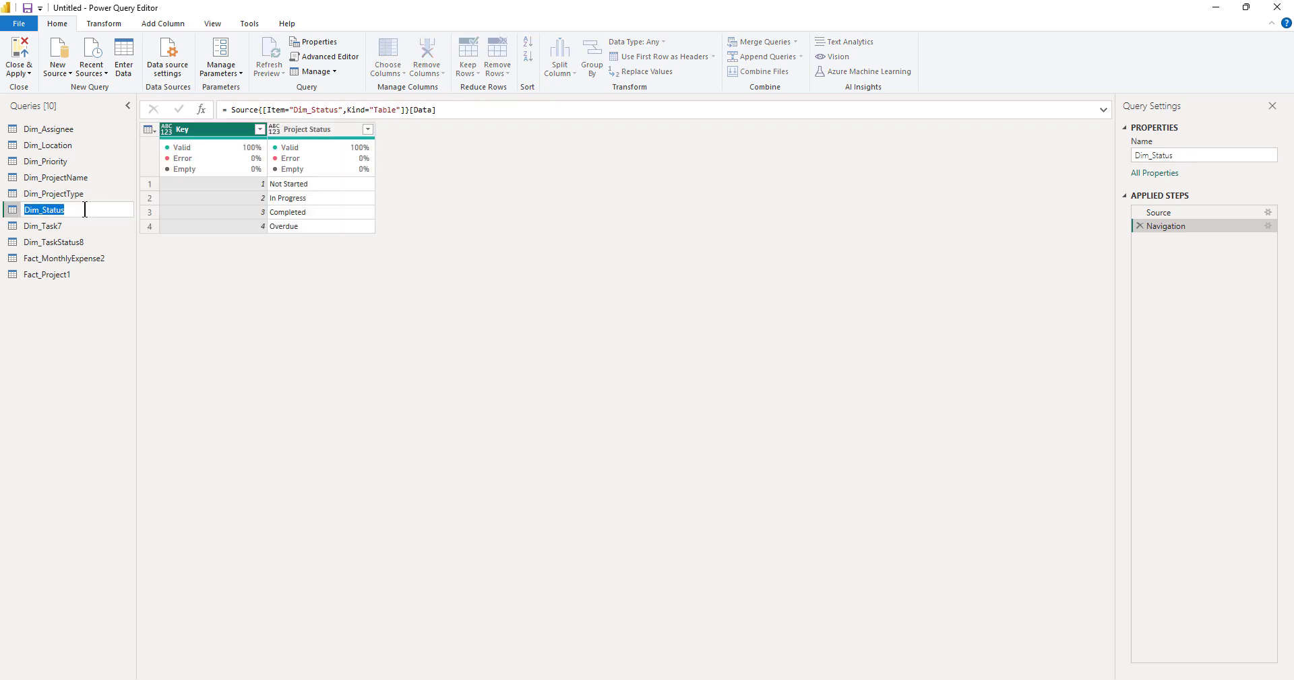
pyautogui.click(96, 227)
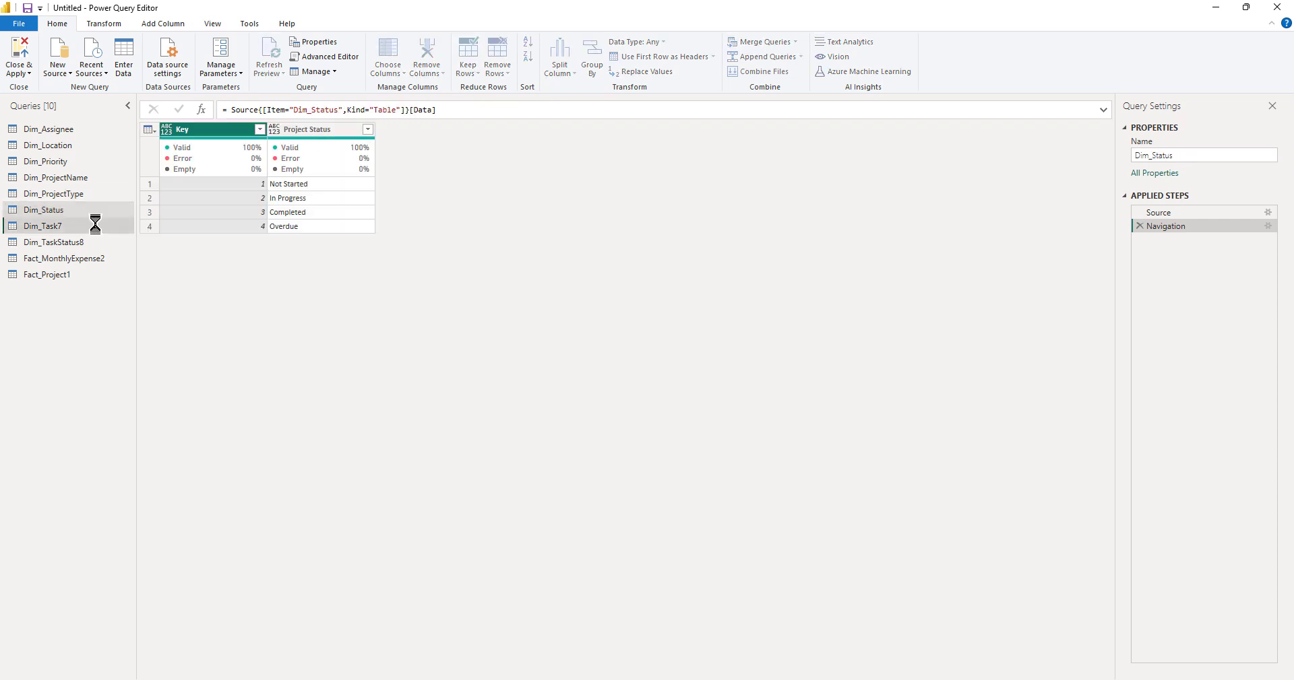
pyautogui.click(100, 227)
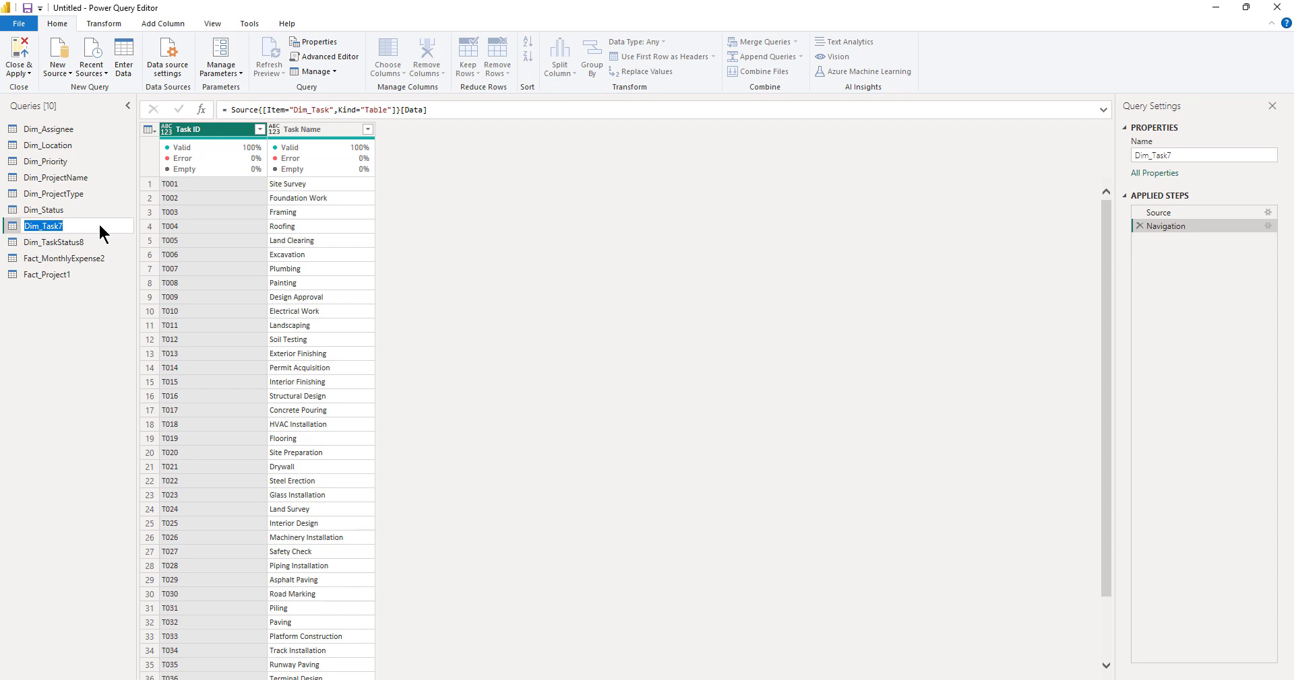
pyautogui.click(100, 227)
pyautogui.press('BackSpace')
pyautogui.press('Return')
# - Rename the Dim_TaskStatus8 query as Dim_TaskStatus and the Fact_MonthlyExpense2 query as Fact_MonthlyExpense
pyautogui.click(107, 243)
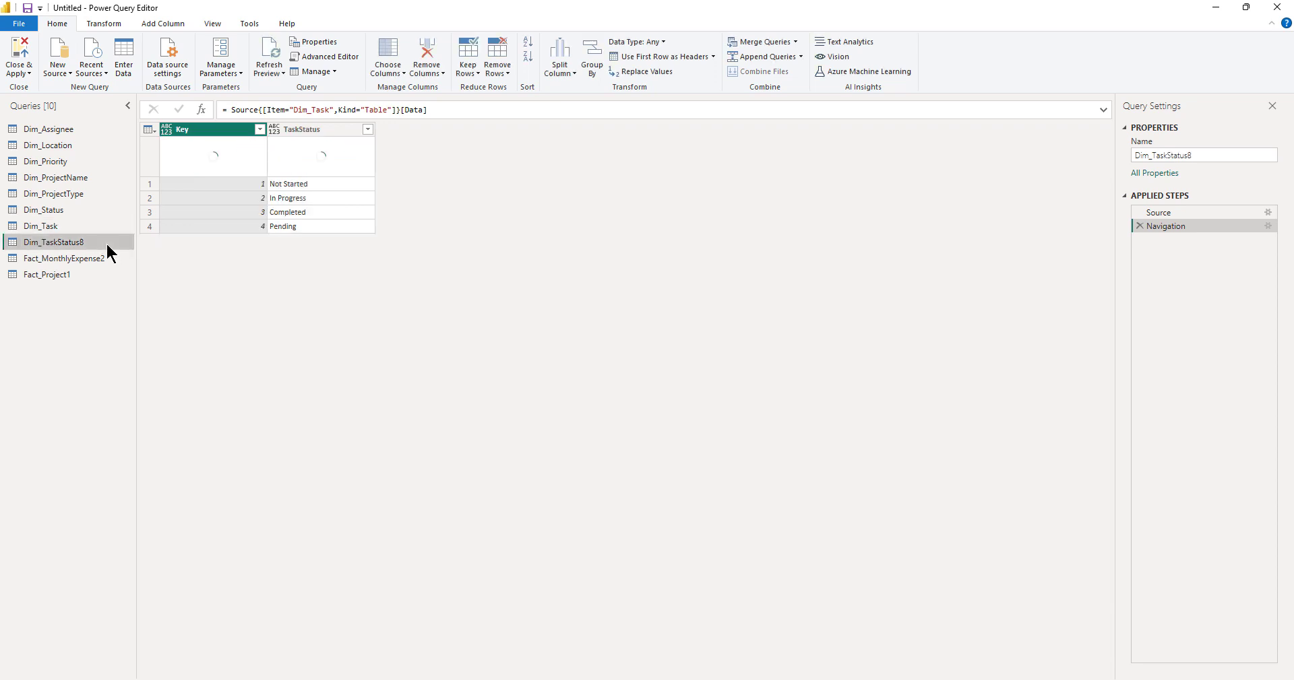
pyautogui.click(105, 242)
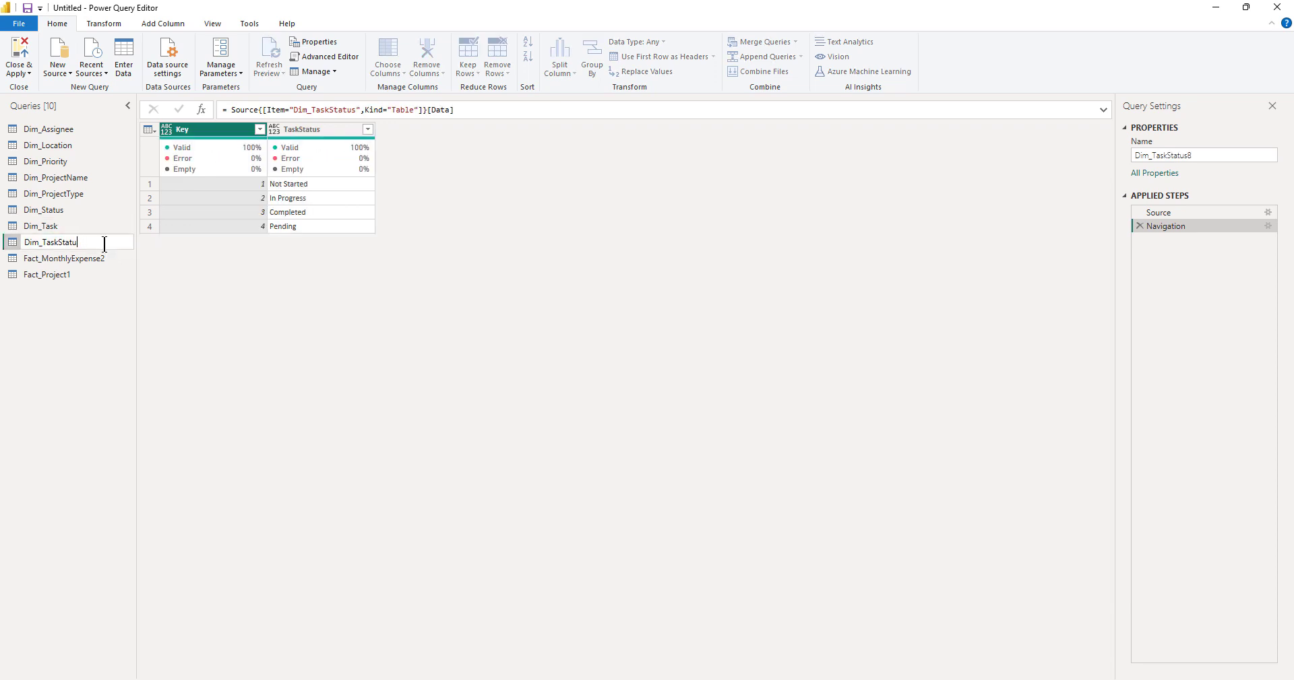
pyautogui.press('Return')
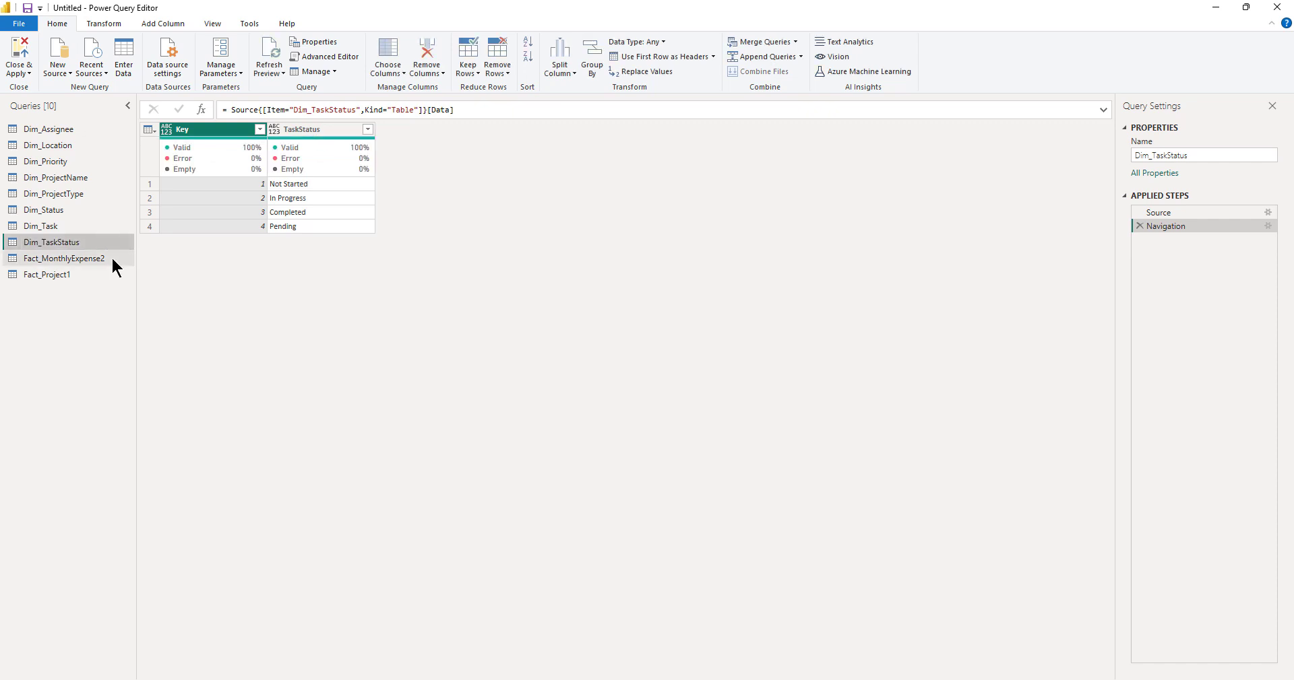
pyautogui.click(111, 258)
pyautogui.click(111, 259)
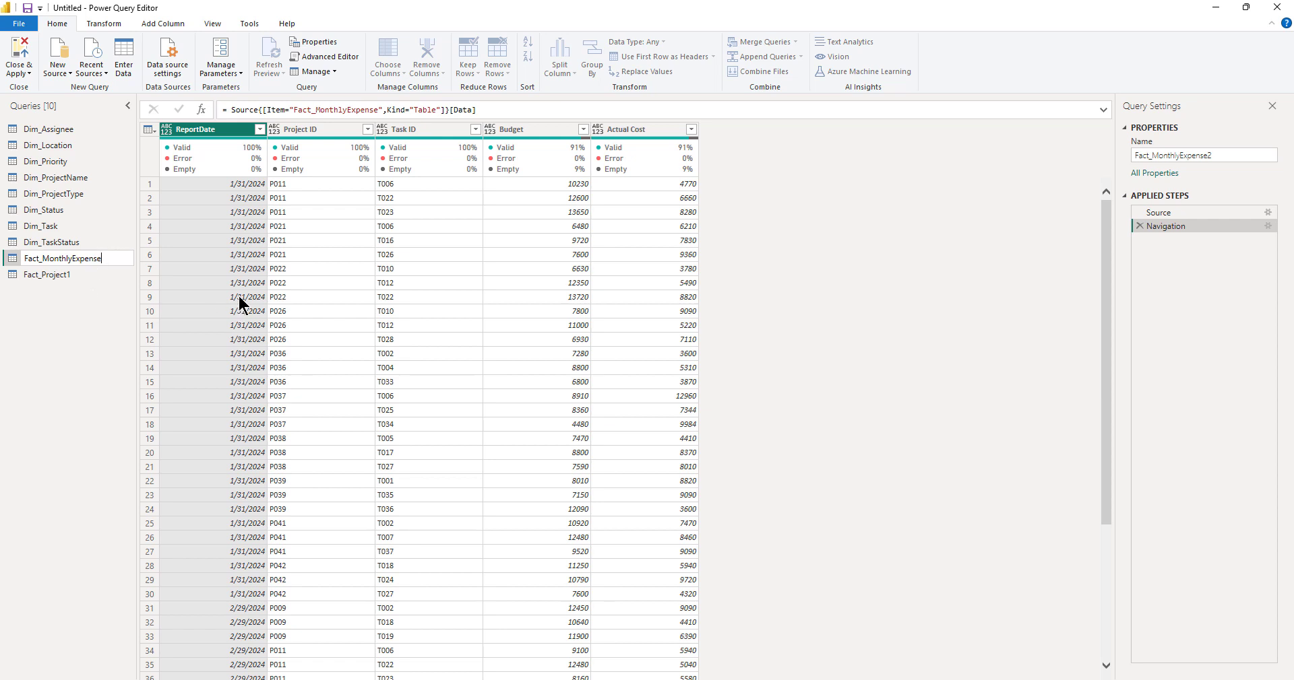
pyautogui.press('Return')
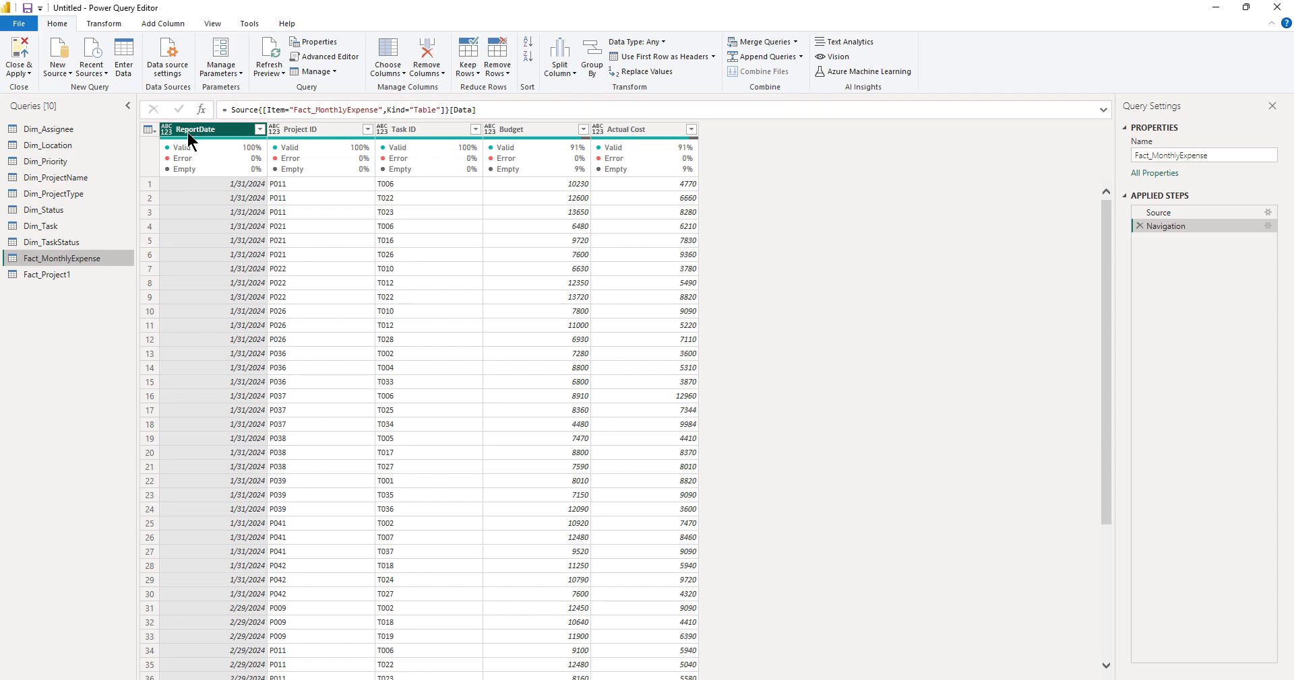
# - In Fact_MonthlyExpense, set the ReportDate column's data type to Date and the Budget and Actual Cost columns to Fixed decimal number
pyautogui.click(166, 129)
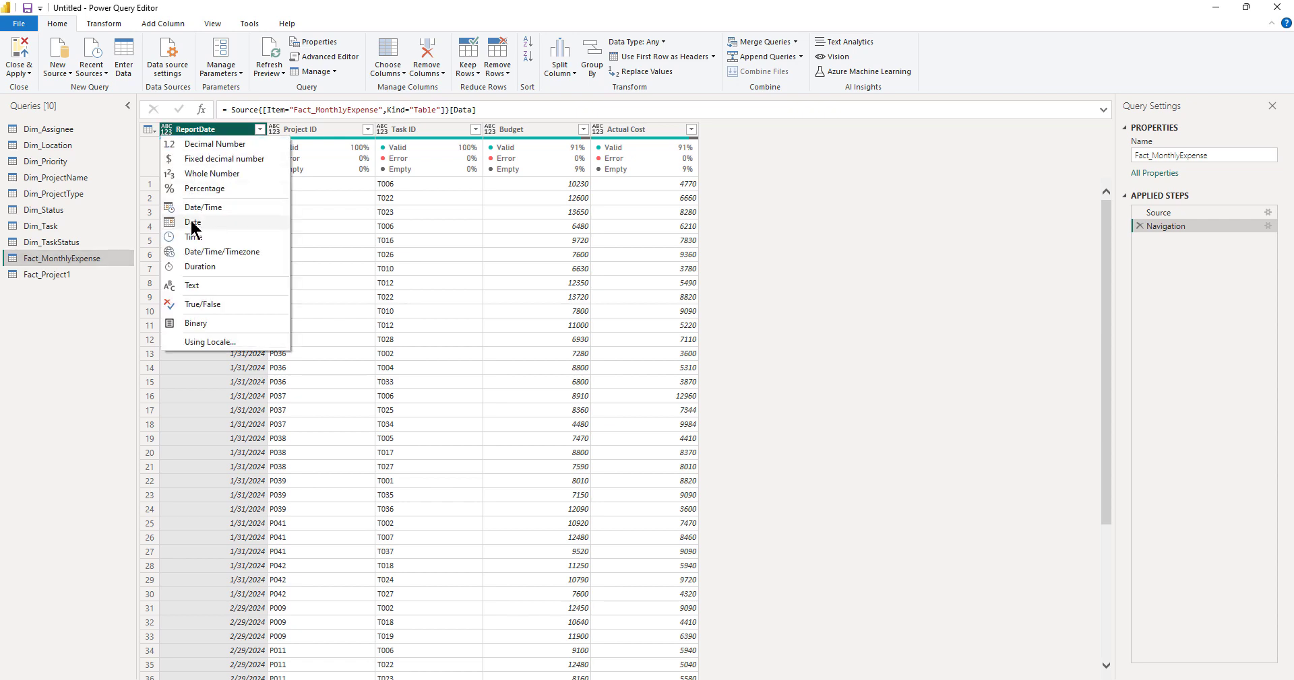
pyautogui.click(192, 222)
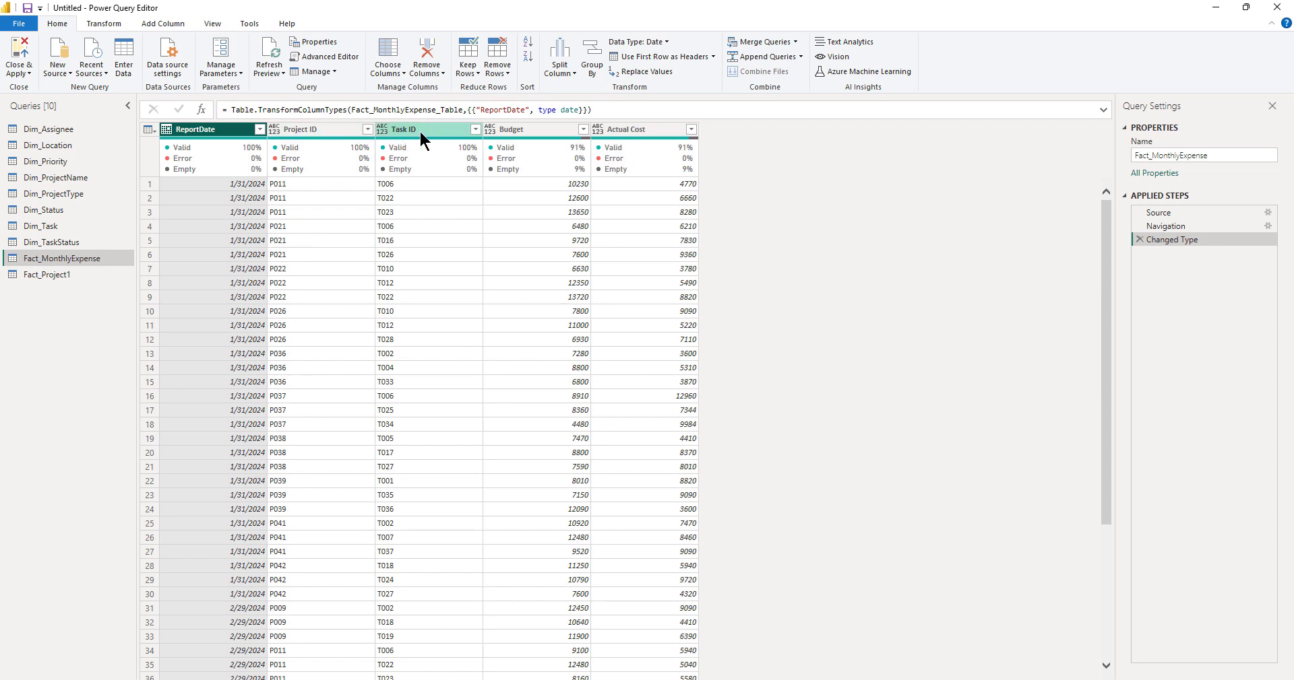
pyautogui.click(495, 131)
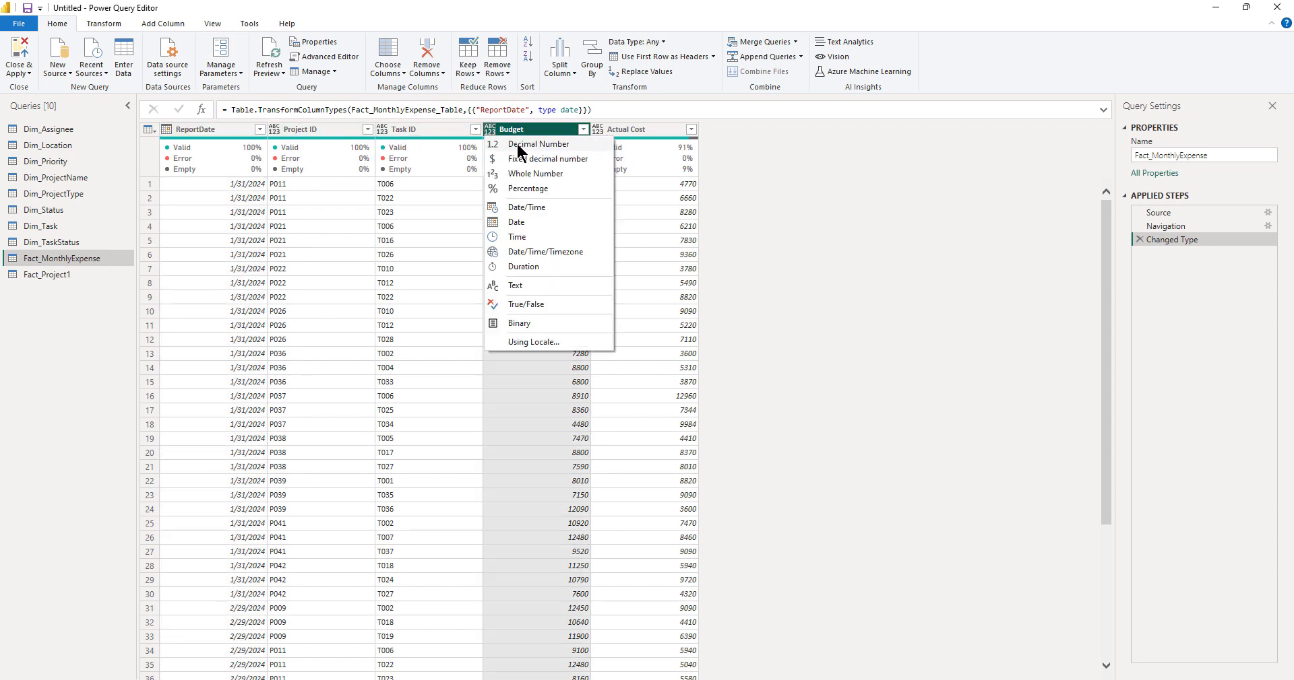
pyautogui.click(527, 160)
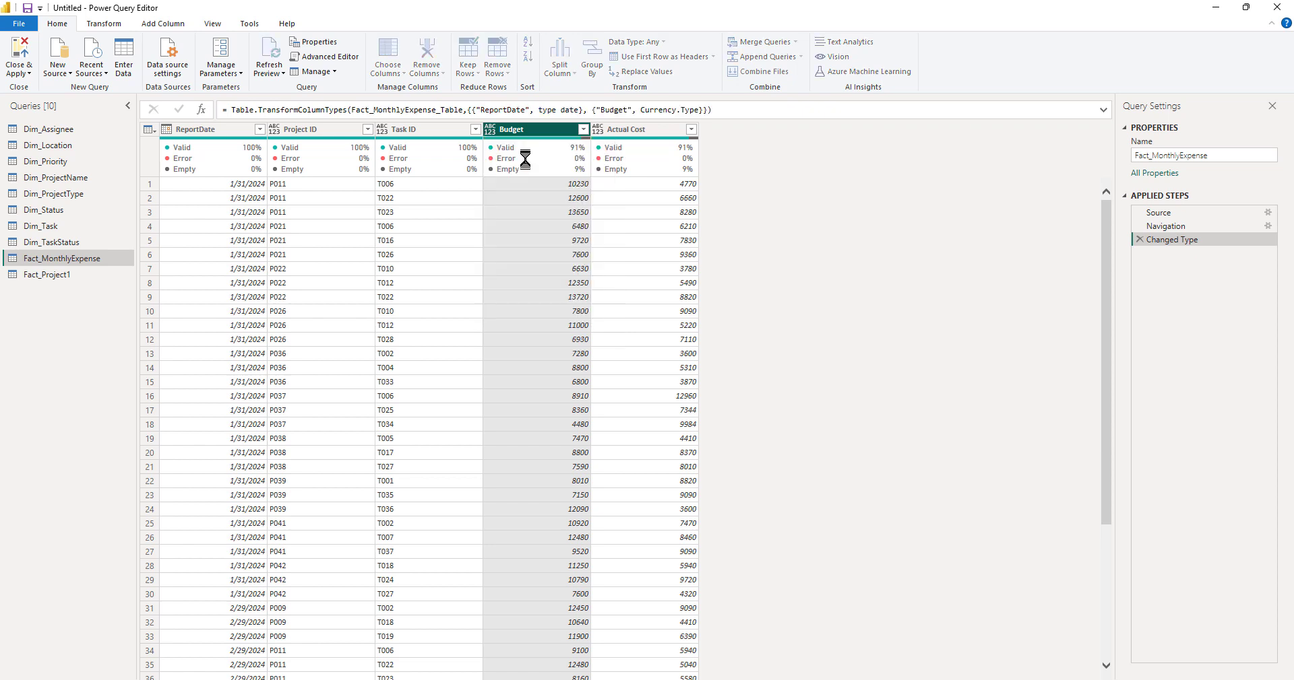
pyautogui.click(598, 131)
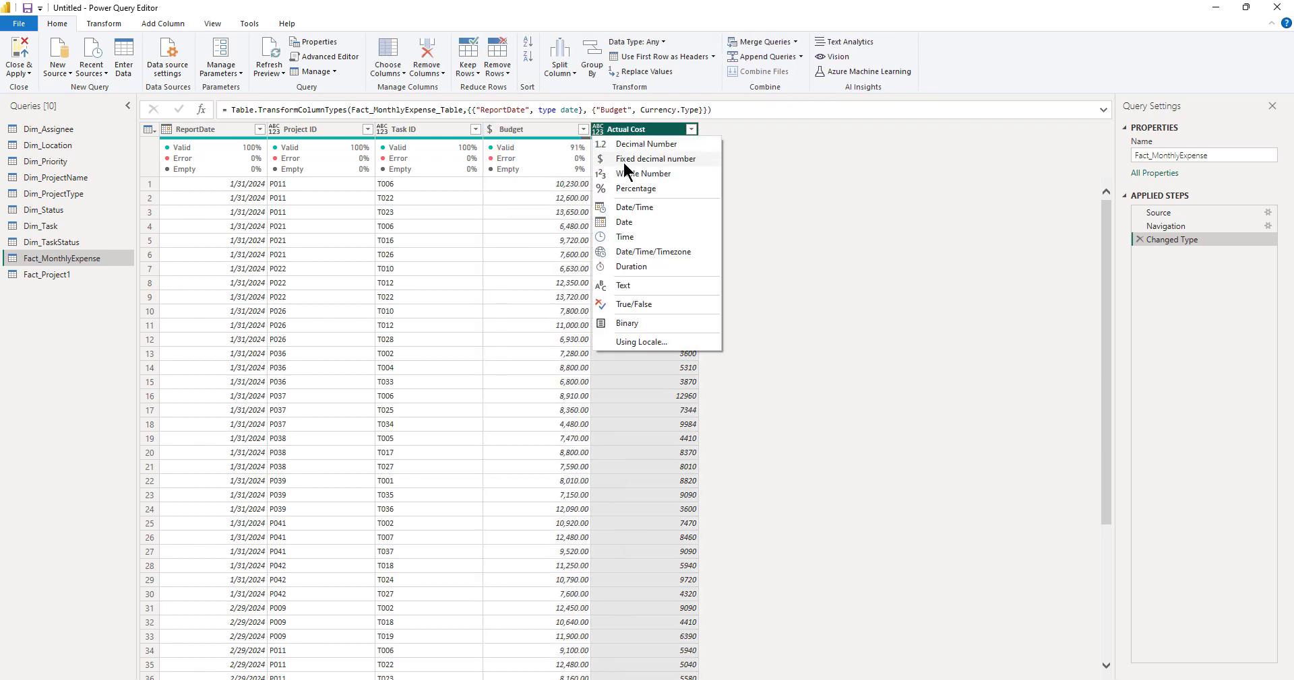
pyautogui.click(623, 158)
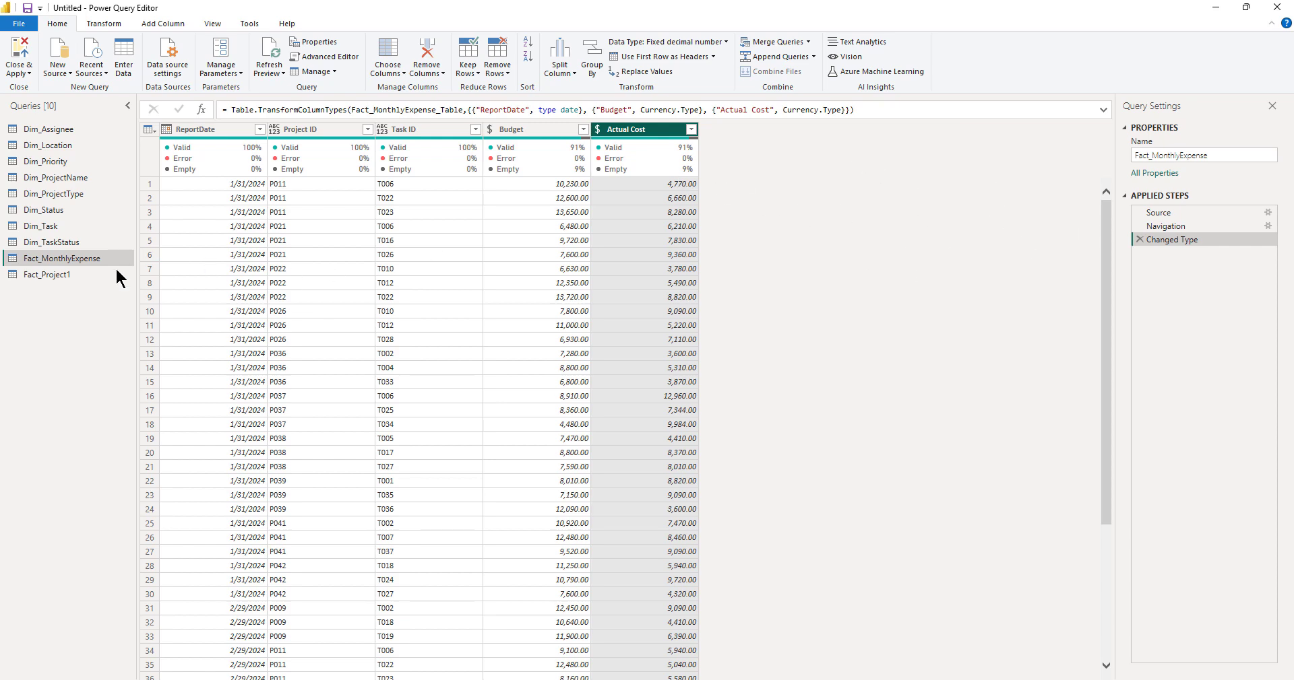
# - Rename the Fact_Project1 query as Fact_Project
pyautogui.click(42, 275)
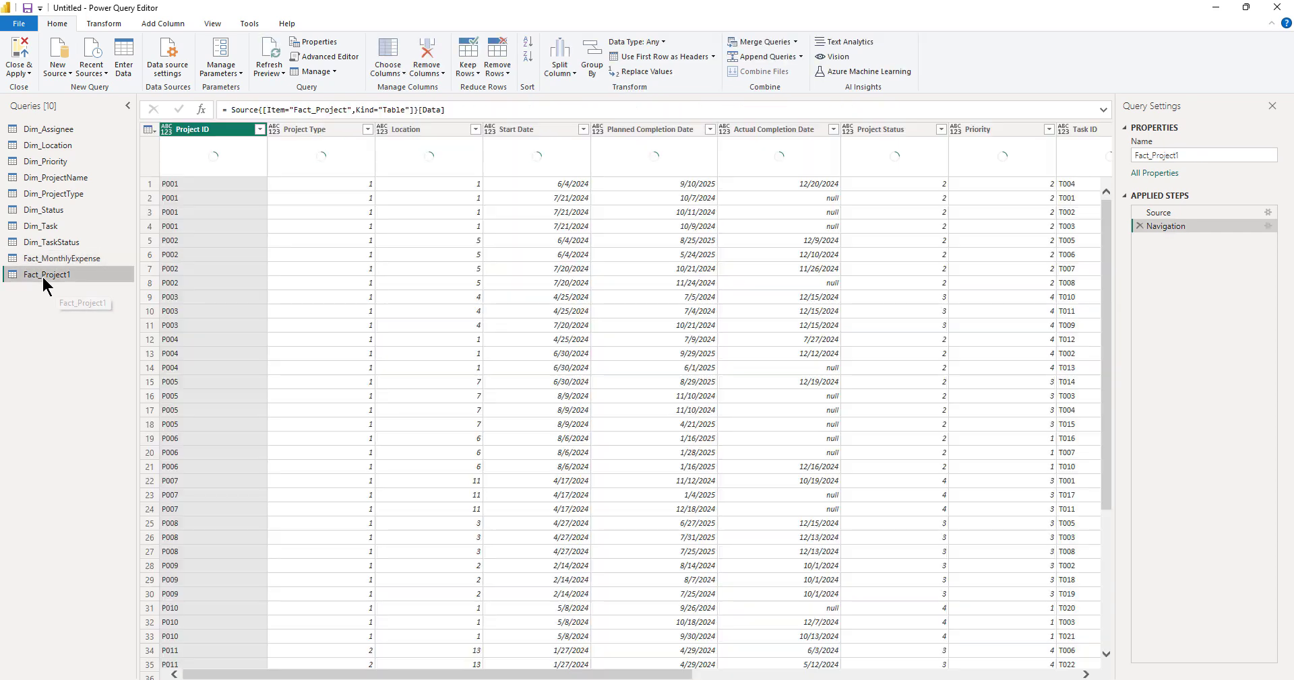
pyautogui.doubleClick(68, 274)
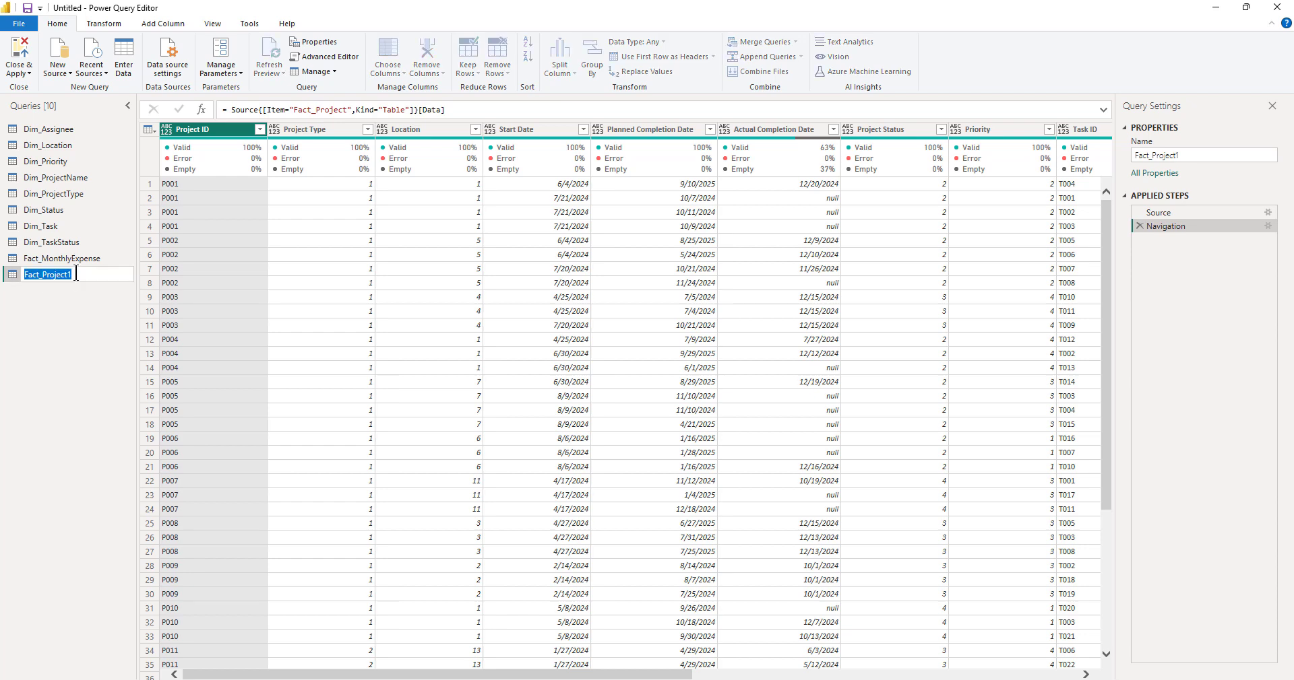
pyautogui.click(74, 275)
pyautogui.press('Return')
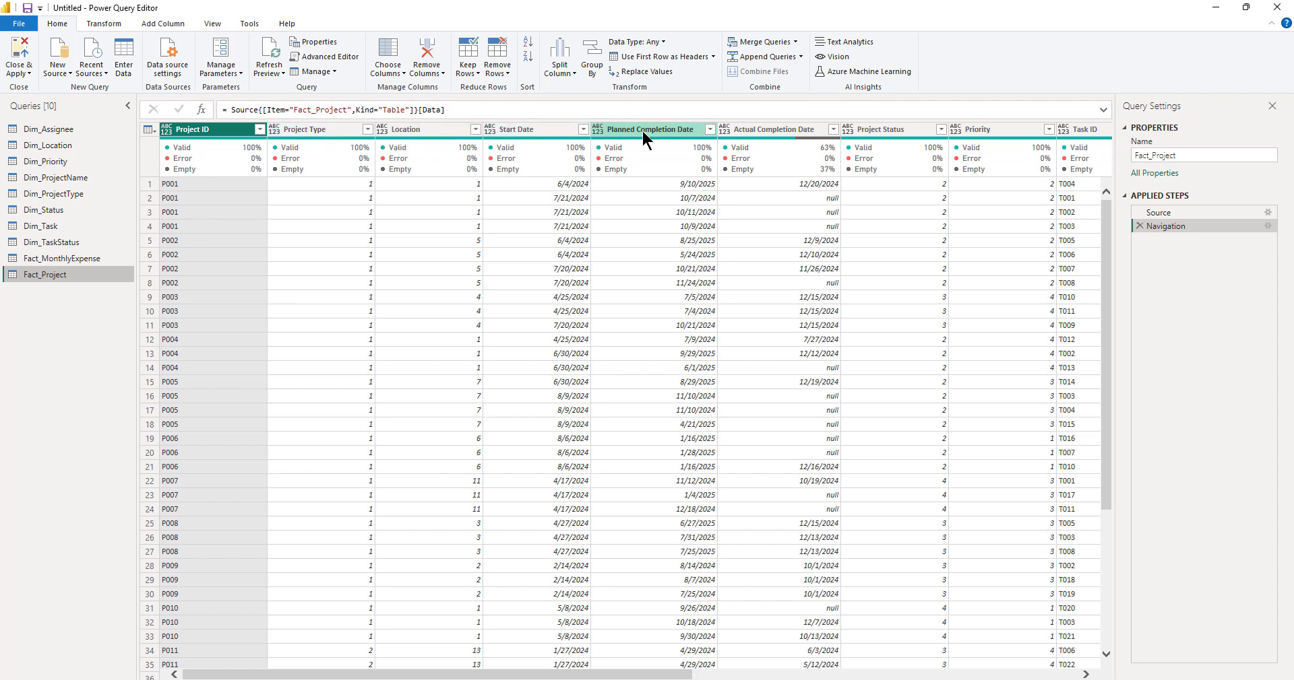
# - In Fact_Project, set the Start Date, Planned Completion Date and Actual Completion Date columns to the Date data type
pyautogui.click(490, 130)
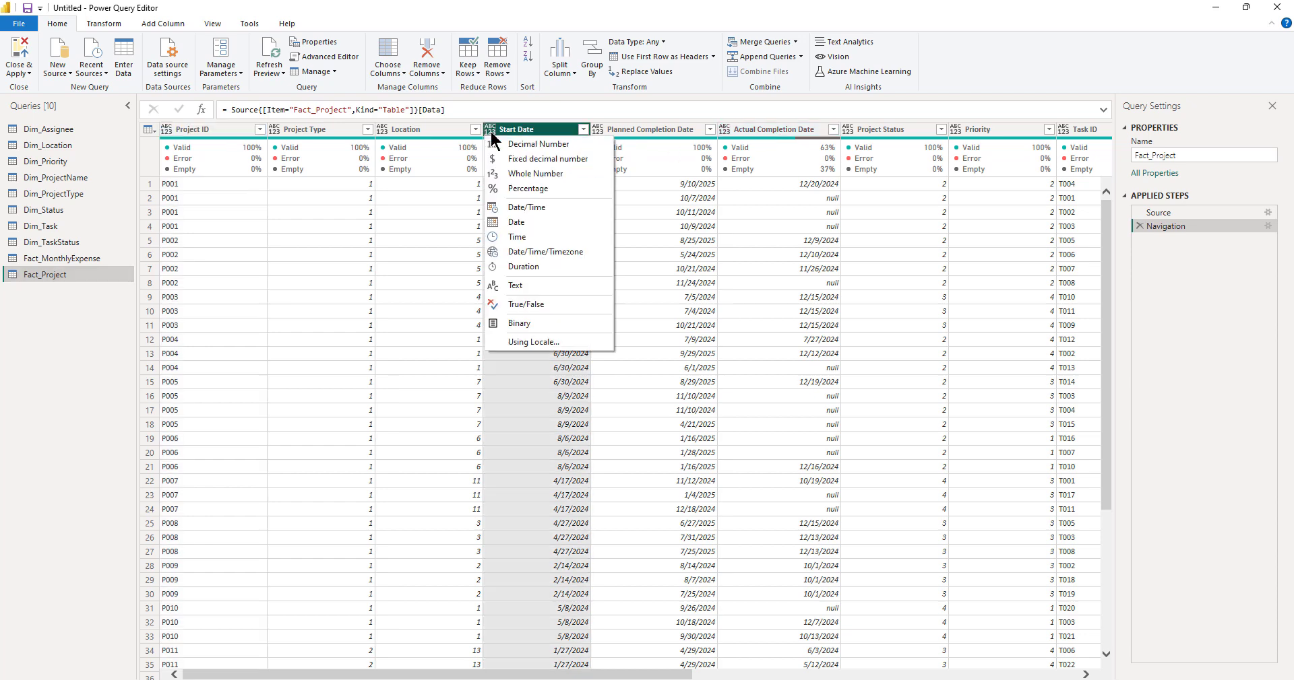
pyautogui.click(513, 222)
pyautogui.click(596, 129)
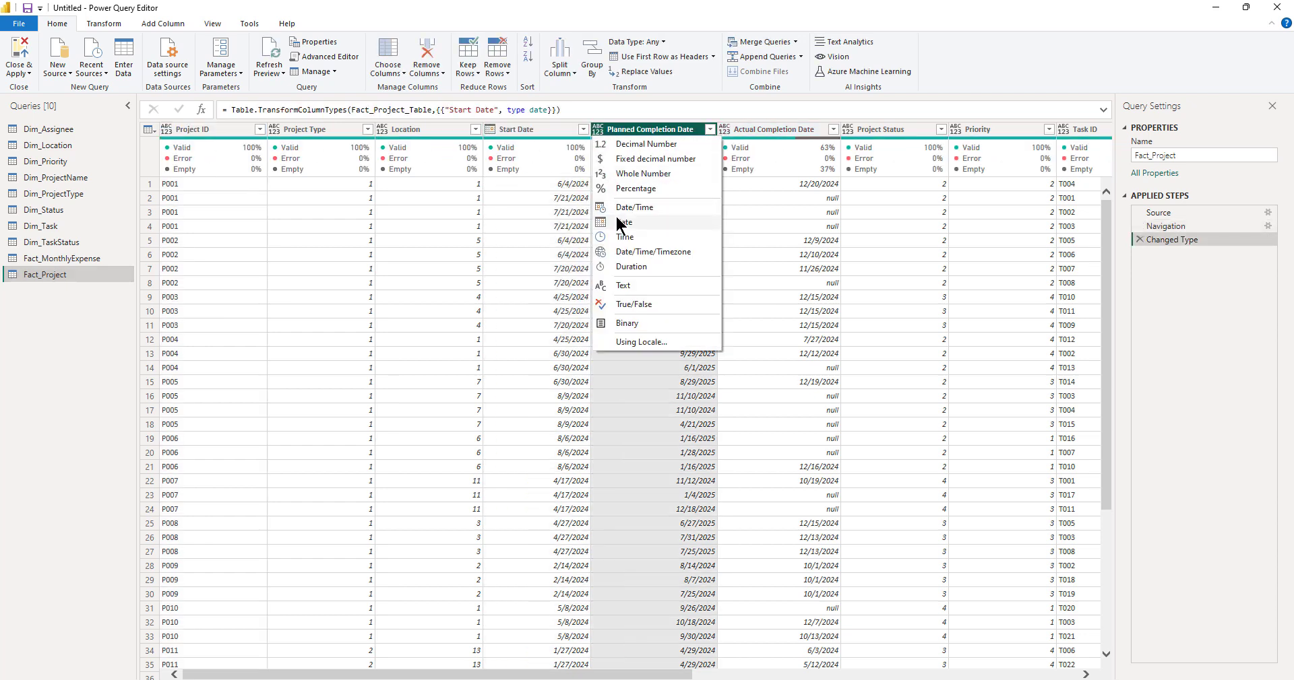
pyautogui.click(619, 223)
pyautogui.click(724, 129)
pyautogui.click(748, 222)
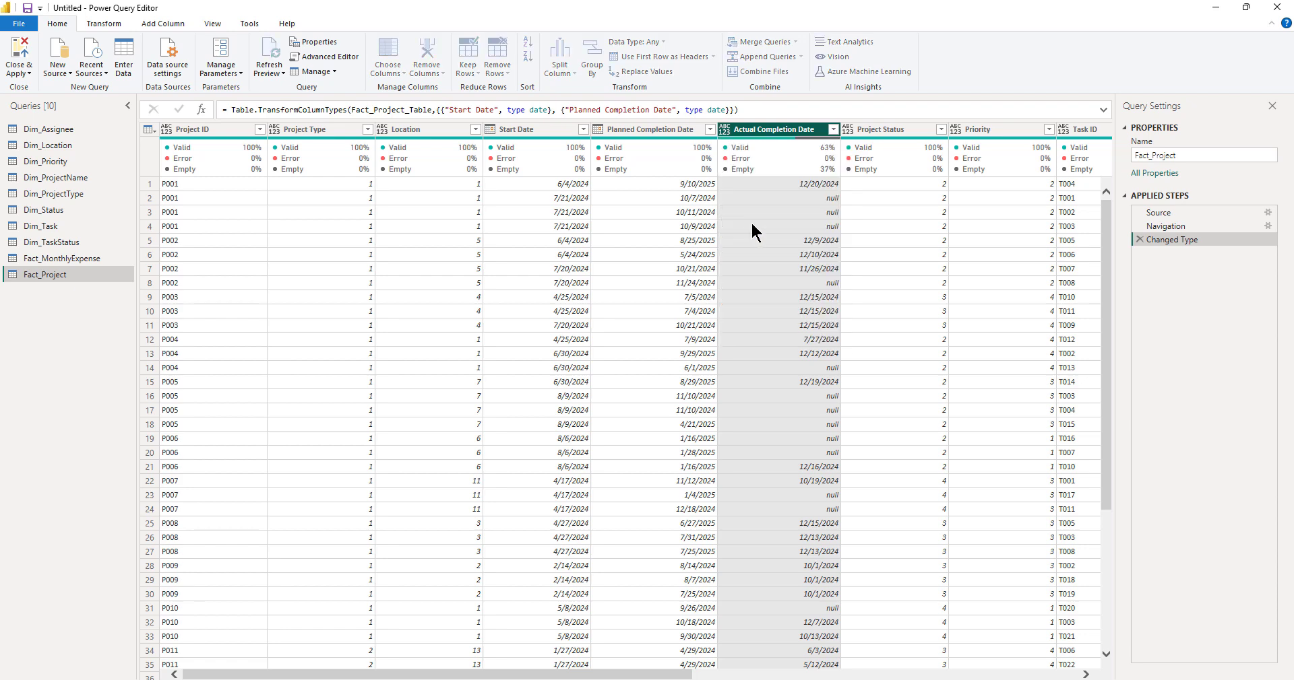
pyautogui.moveTo(642, 678); pyautogui.dragTo(845, 676)
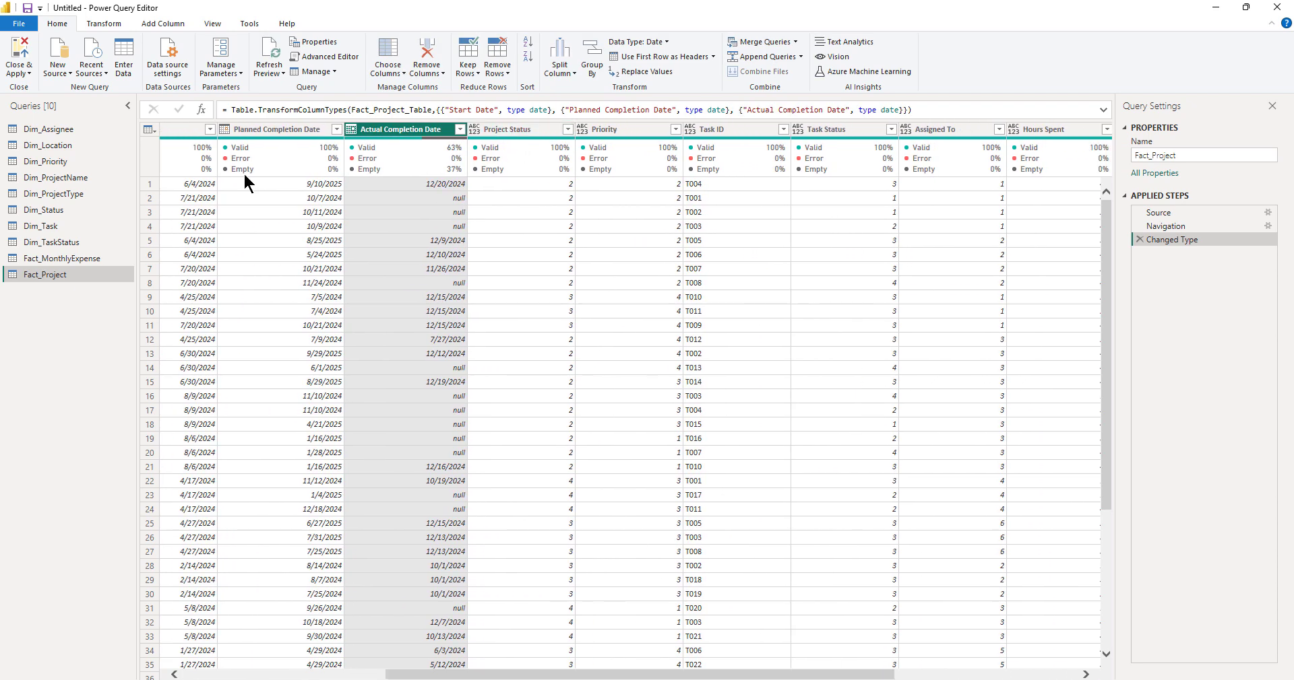
# - Rename the Dim_Status query as Dim_ProjectStatus and return to the Fact_Project query
pyautogui.click(45, 210)
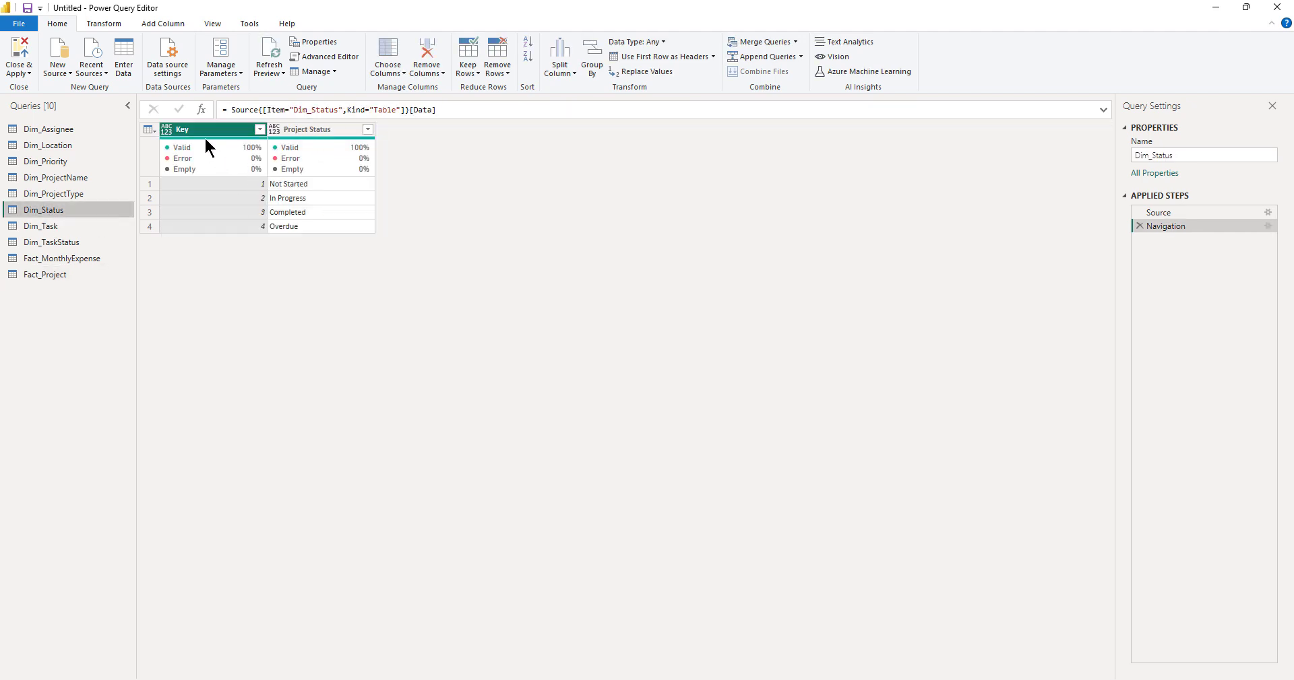
pyautogui.doubleClick(58, 211)
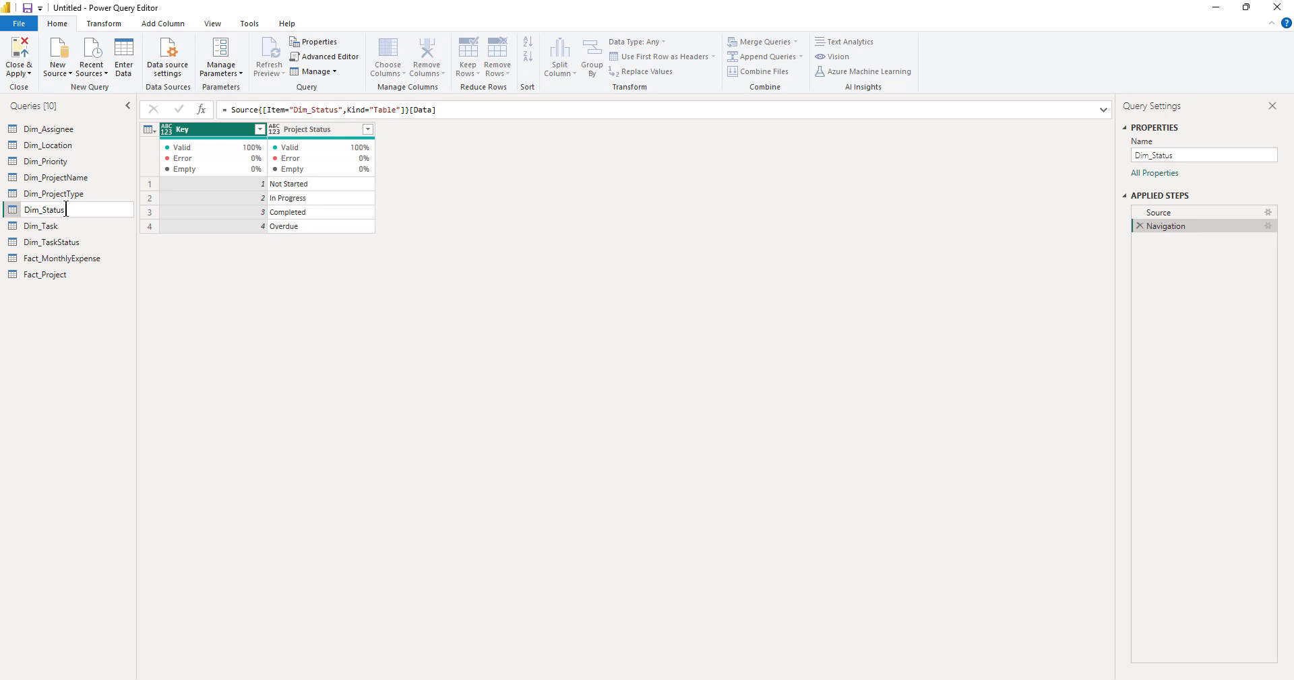
pyautogui.write('Project')
pyautogui.press('Return')
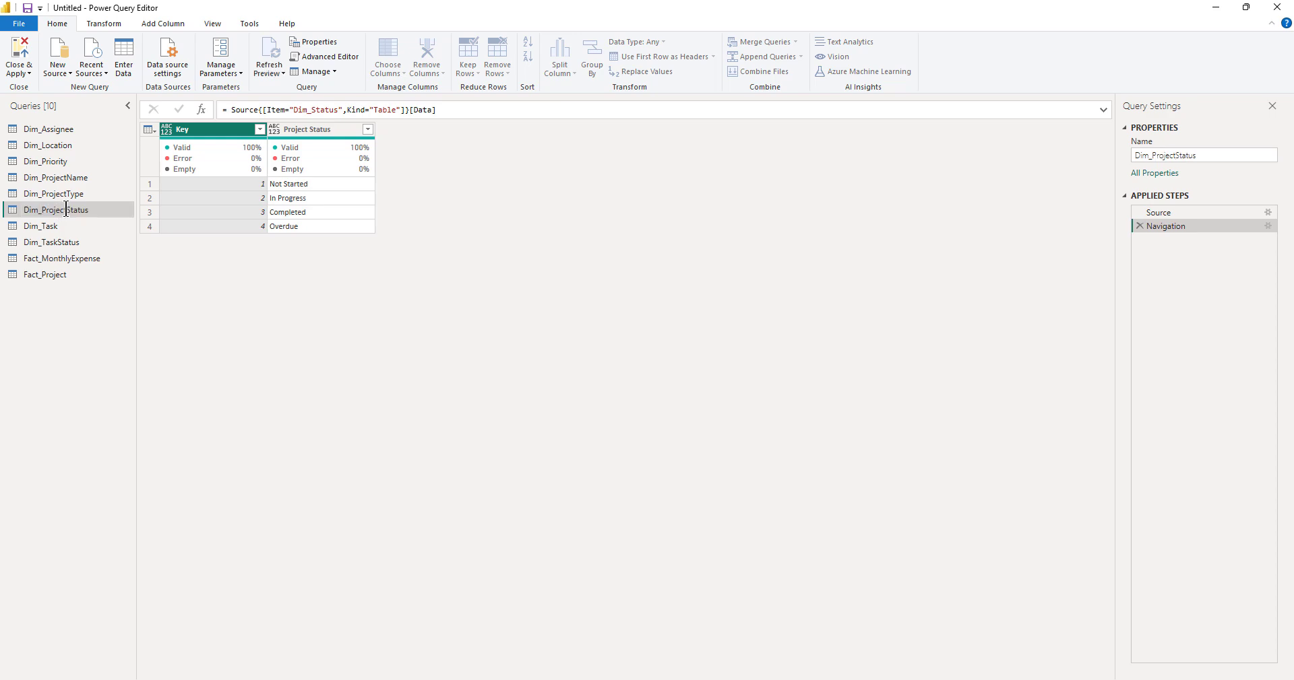
pyautogui.click(47, 275)
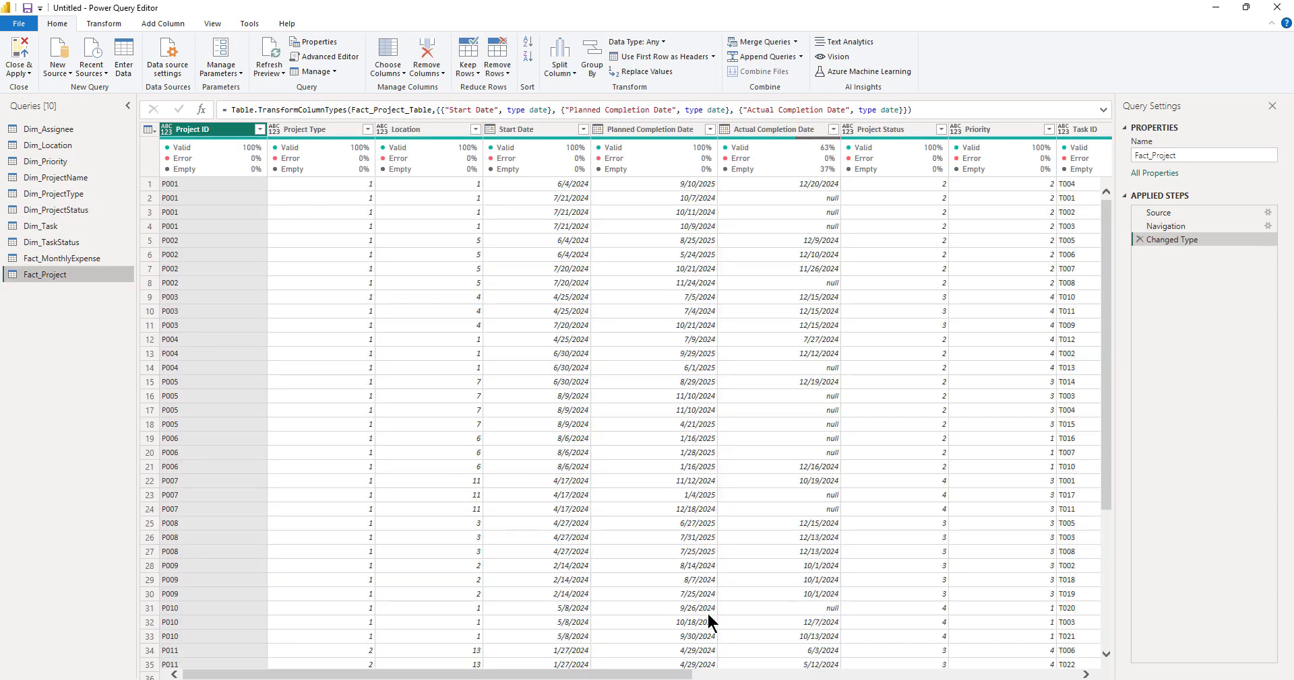
# - Set the data type of Fact_Project's Budget and Actual Cost columns to Fixed decimal number
pyautogui.moveTo(629, 675); pyautogui.dragTo(1027, 678)
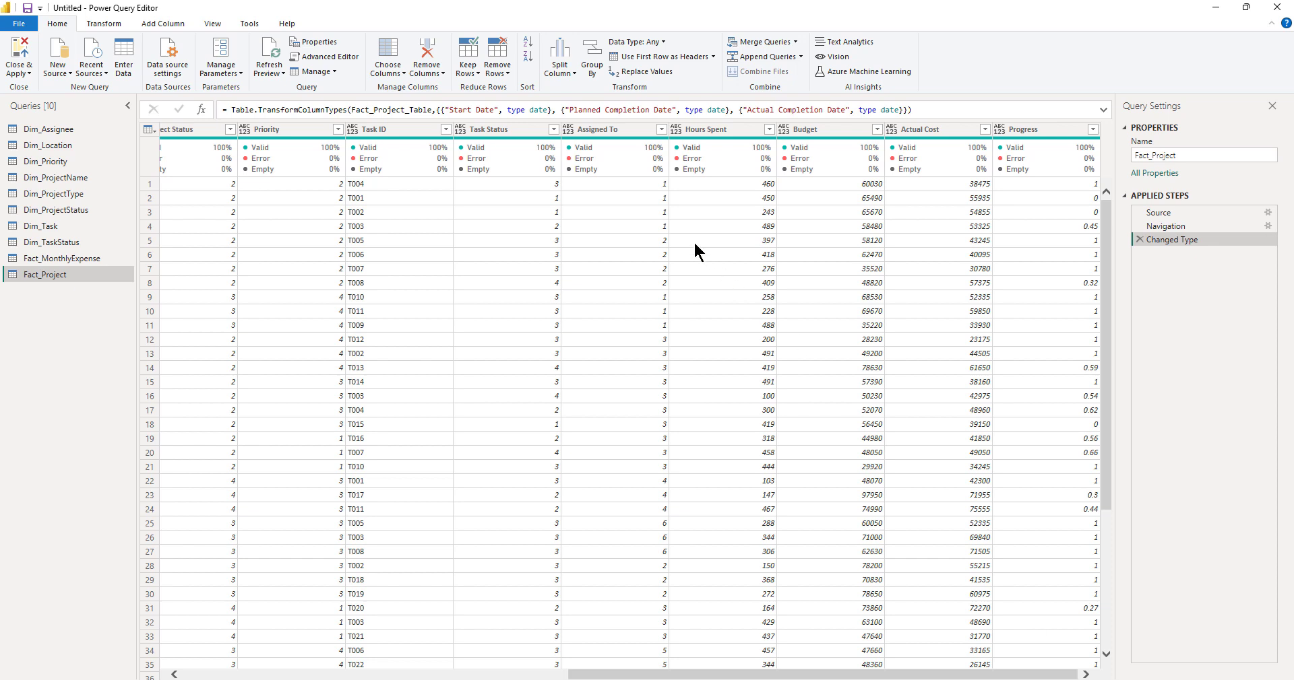
pyautogui.click(785, 126)
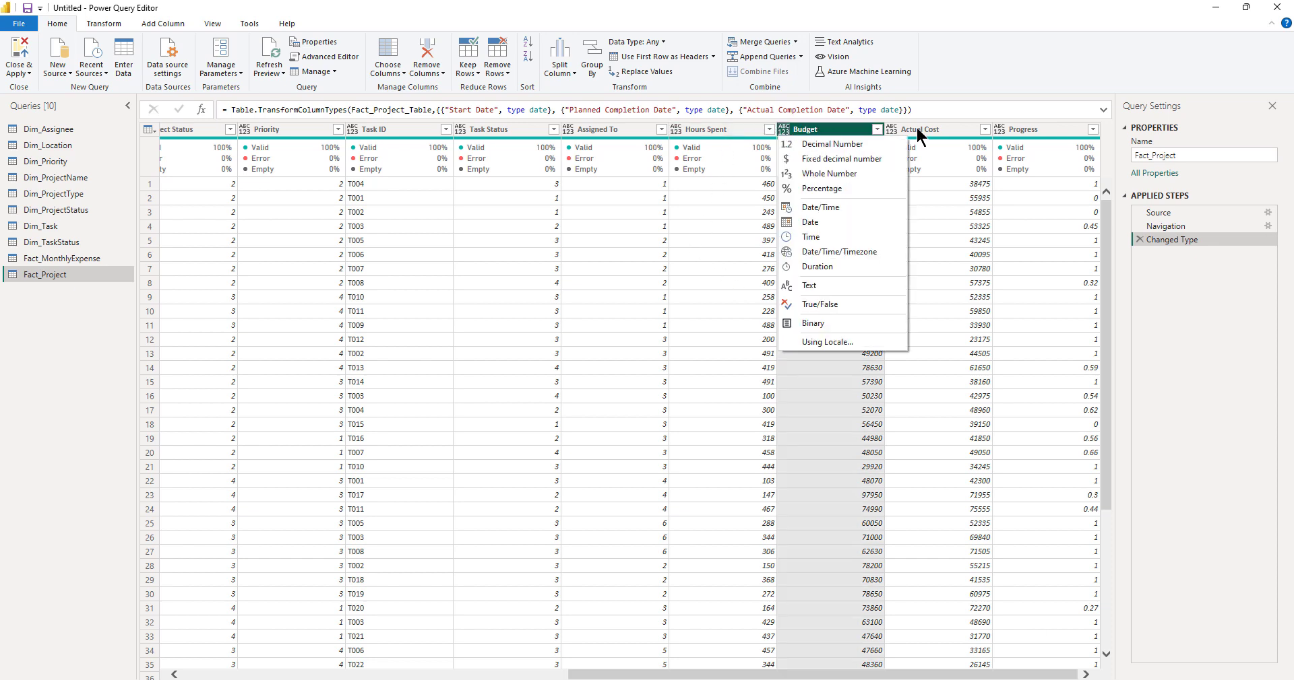
pyautogui.click(841, 159)
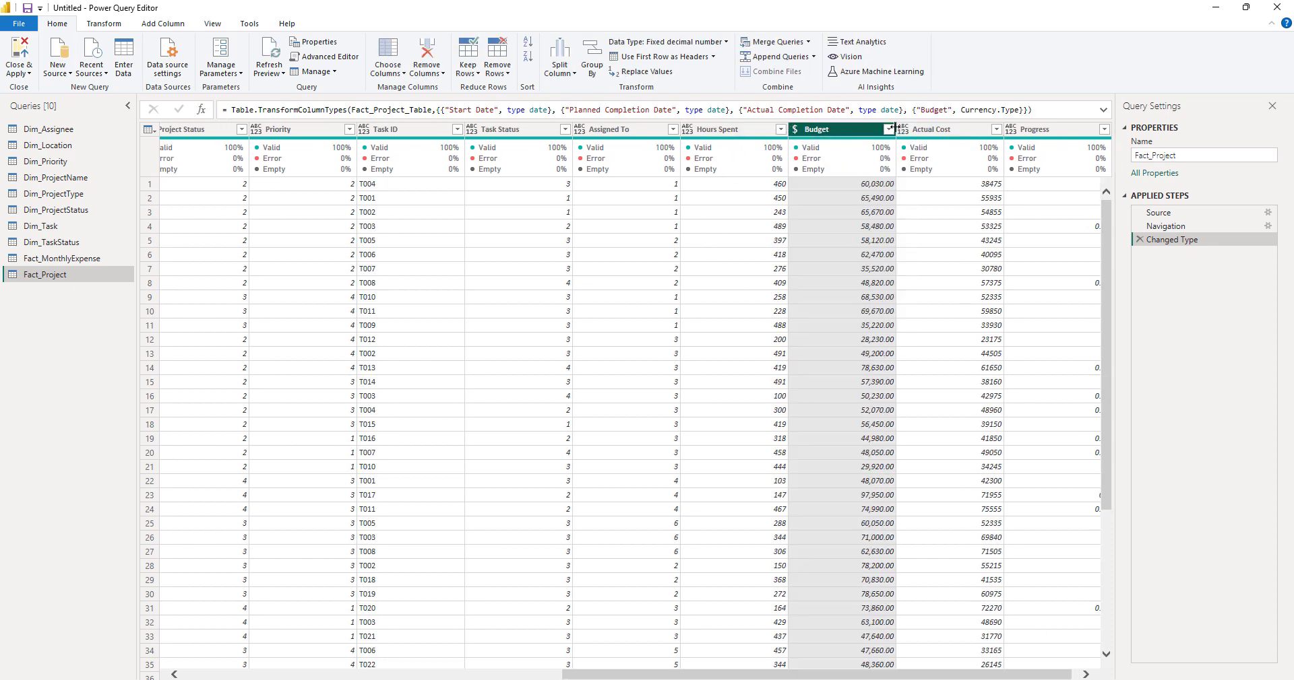
pyautogui.click(902, 128)
pyautogui.click(912, 159)
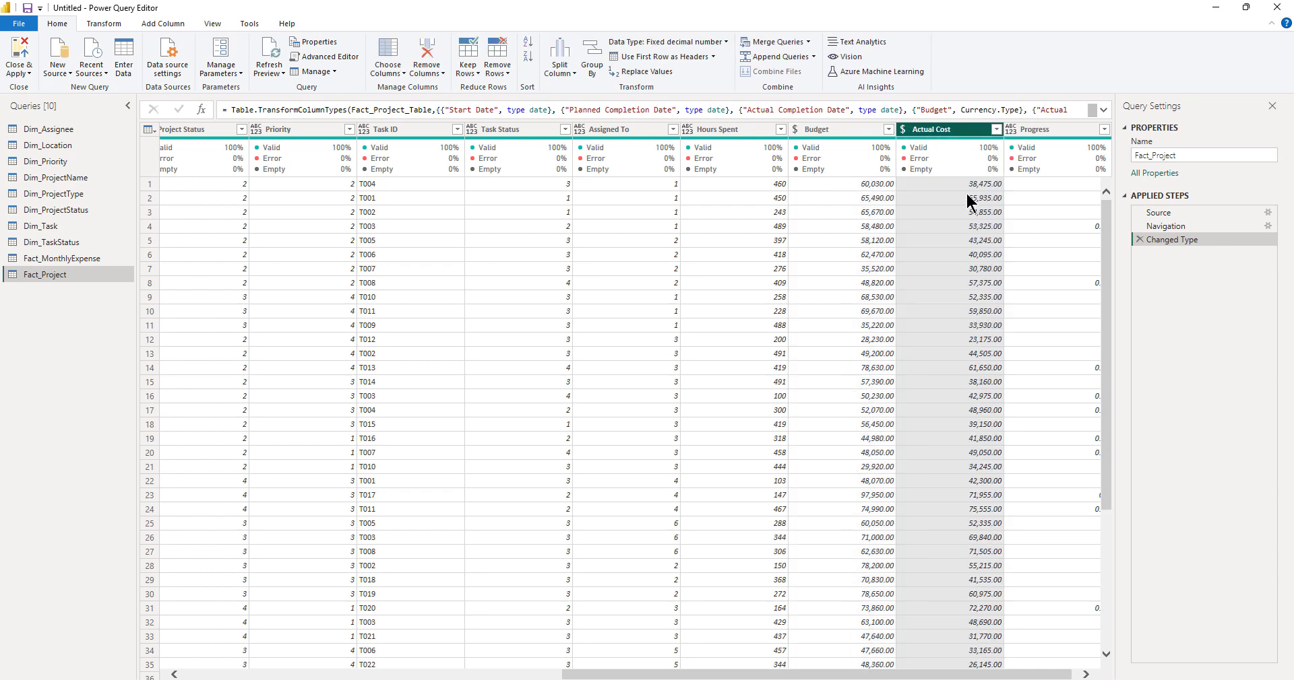
# - Set the Progress column's data type to Decimal Number, then close and apply the query changes
pyautogui.moveTo(1053, 674); pyautogui.dragTo(1074, 675)
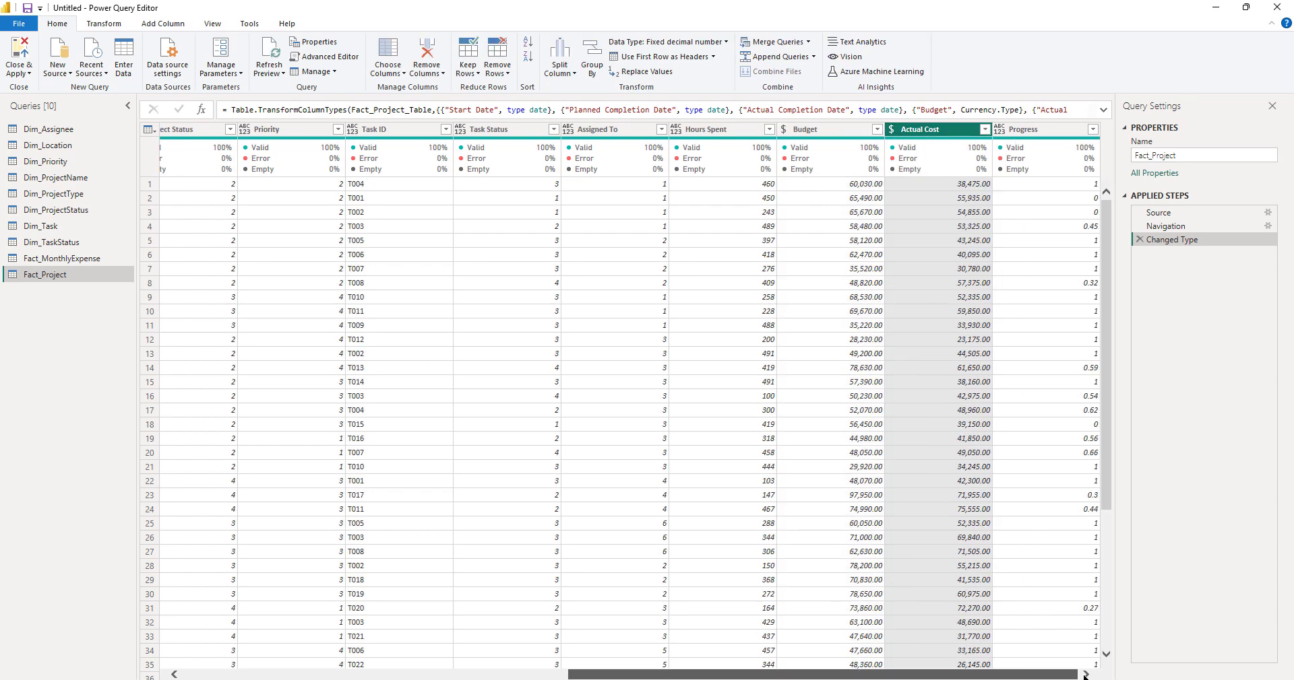
pyautogui.click(1001, 127)
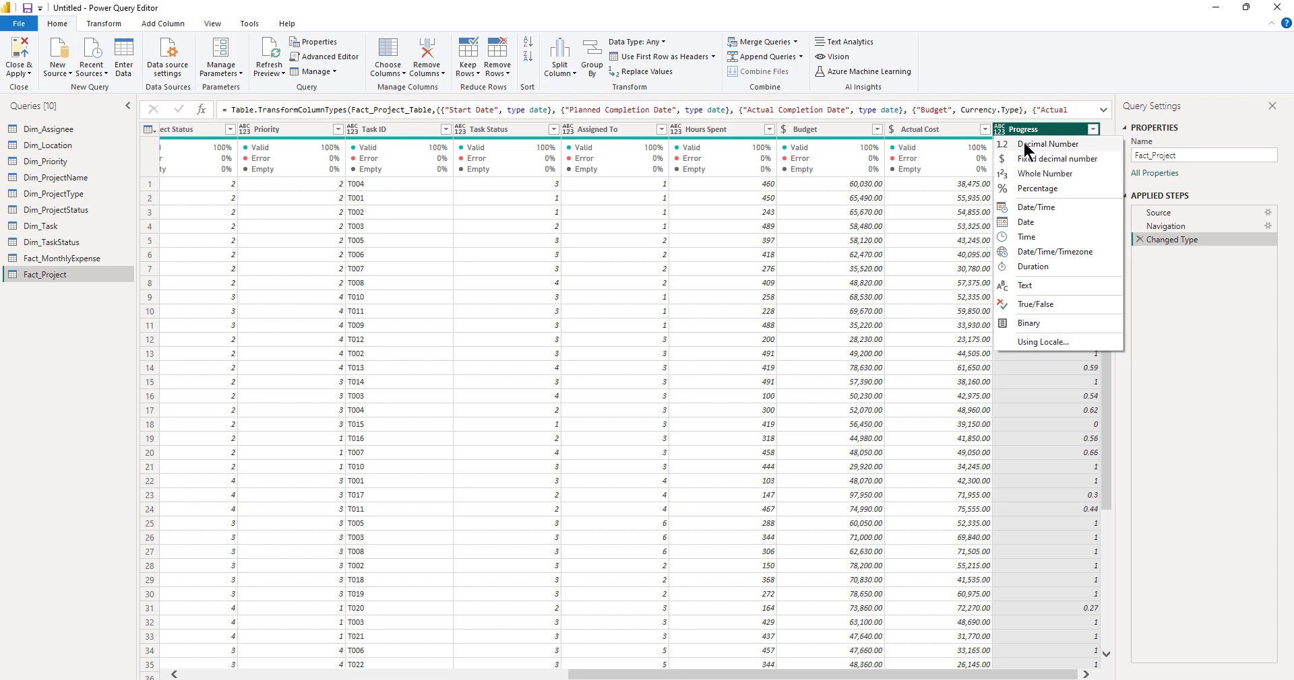
pyautogui.click(1025, 146)
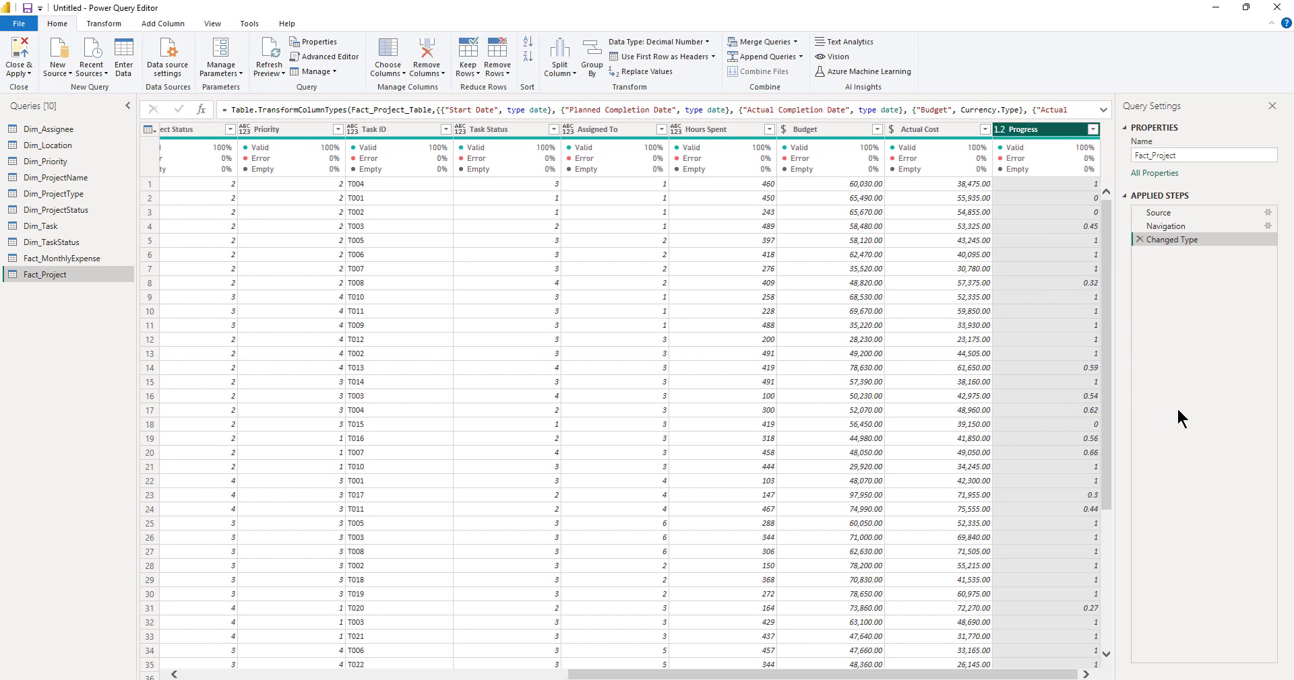
pyautogui.click(22, 52)
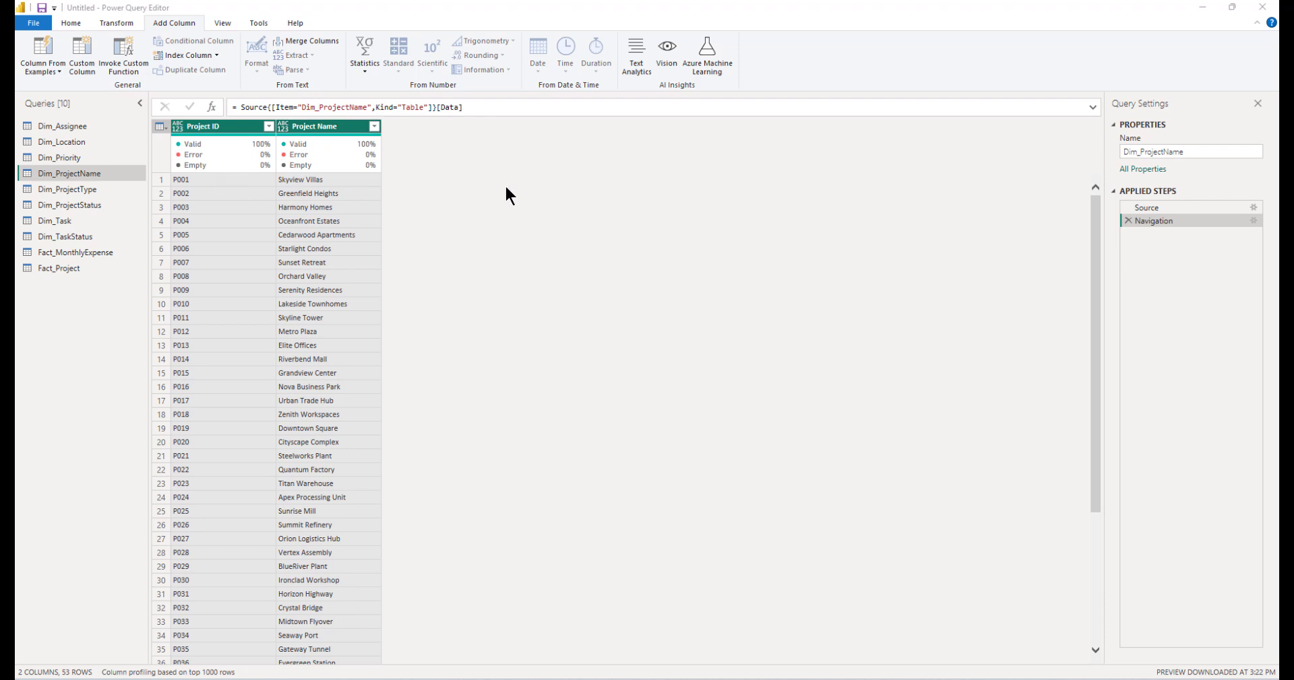
# - In Dim_ProjectName, set up a new merged column from Project ID and Project Name with the custom separator " - "
pyautogui.click(221, 127)
pyautogui.keyDown('ctrl'); pyautogui.click(342, 126); pyautogui.keyUp('ctrl')
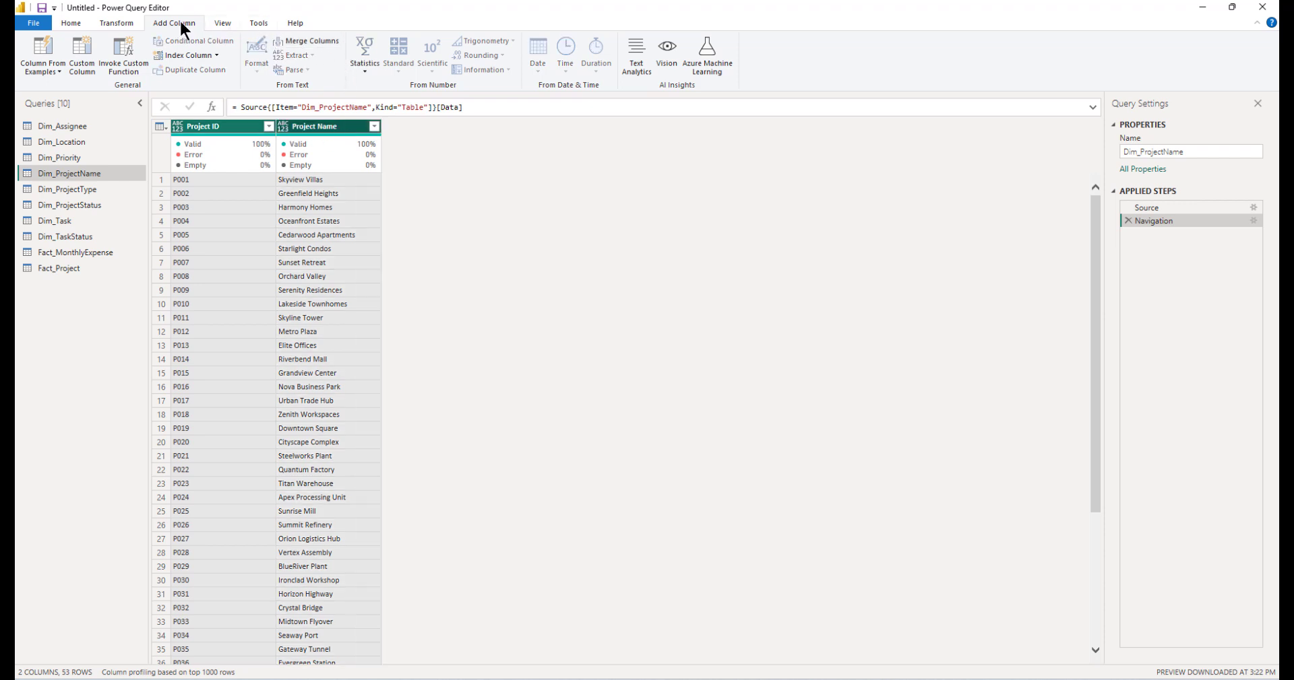
pyautogui.click(297, 46)
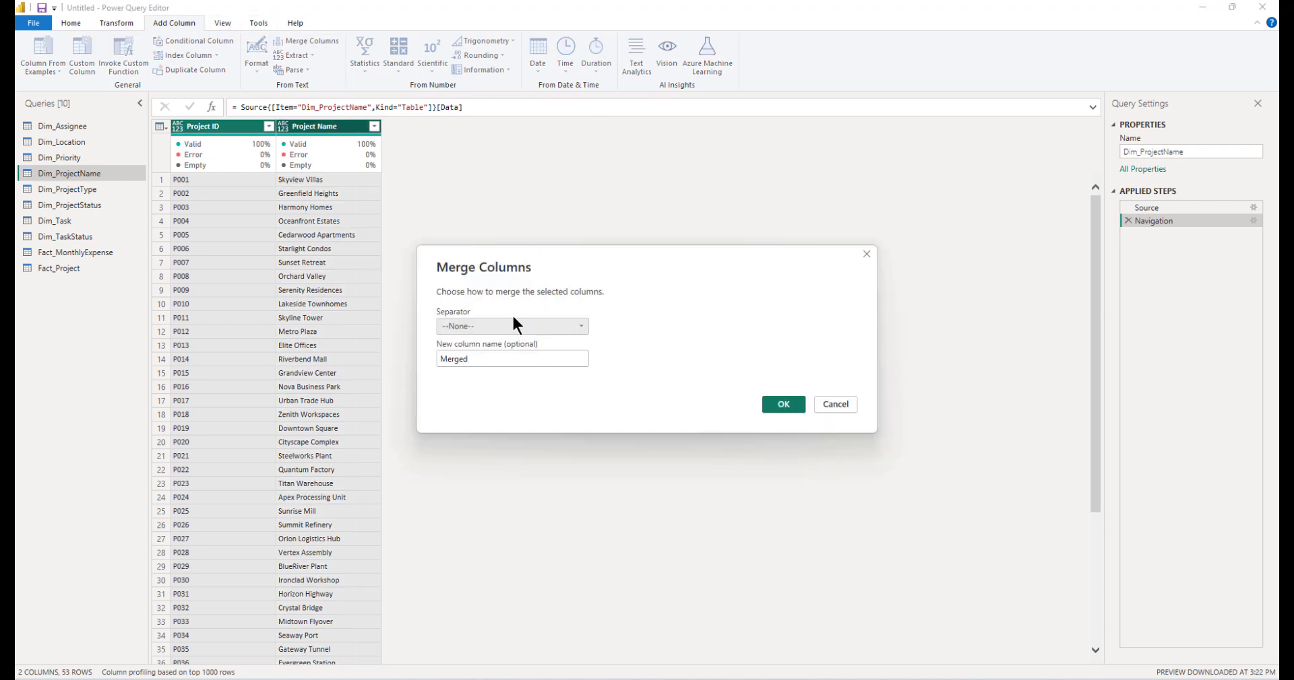
pyautogui.click(463, 323)
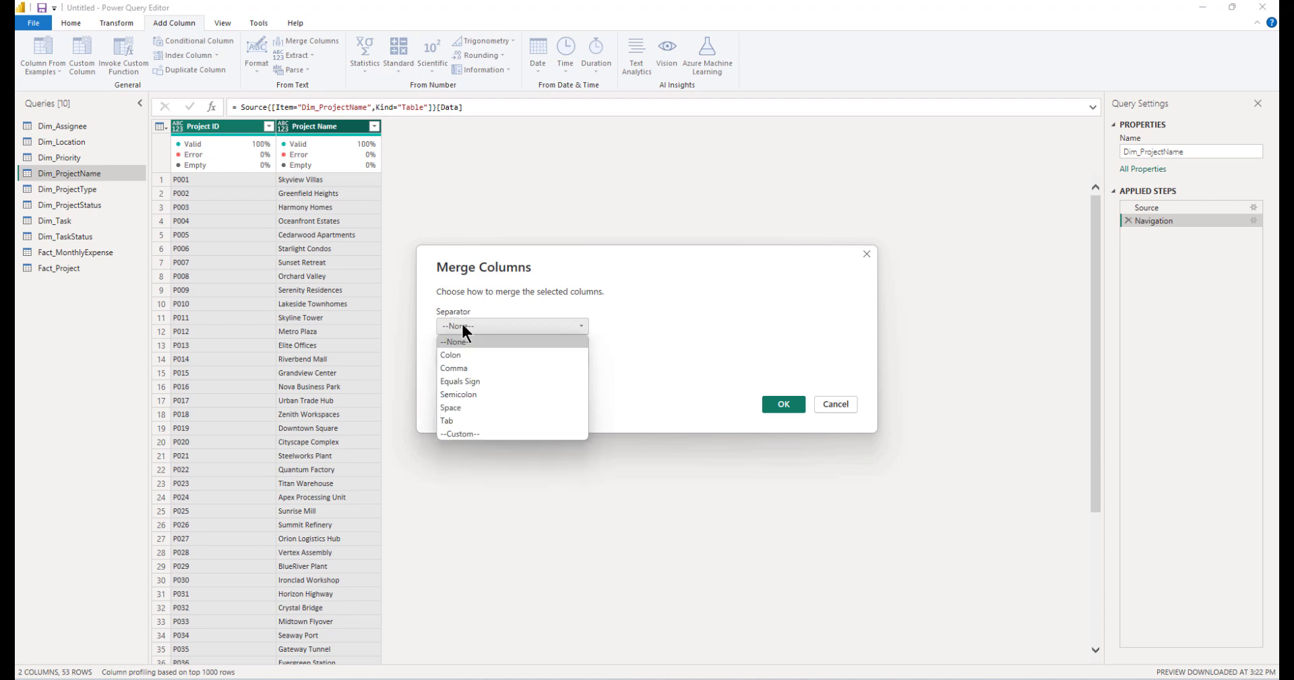
pyautogui.click(469, 433)
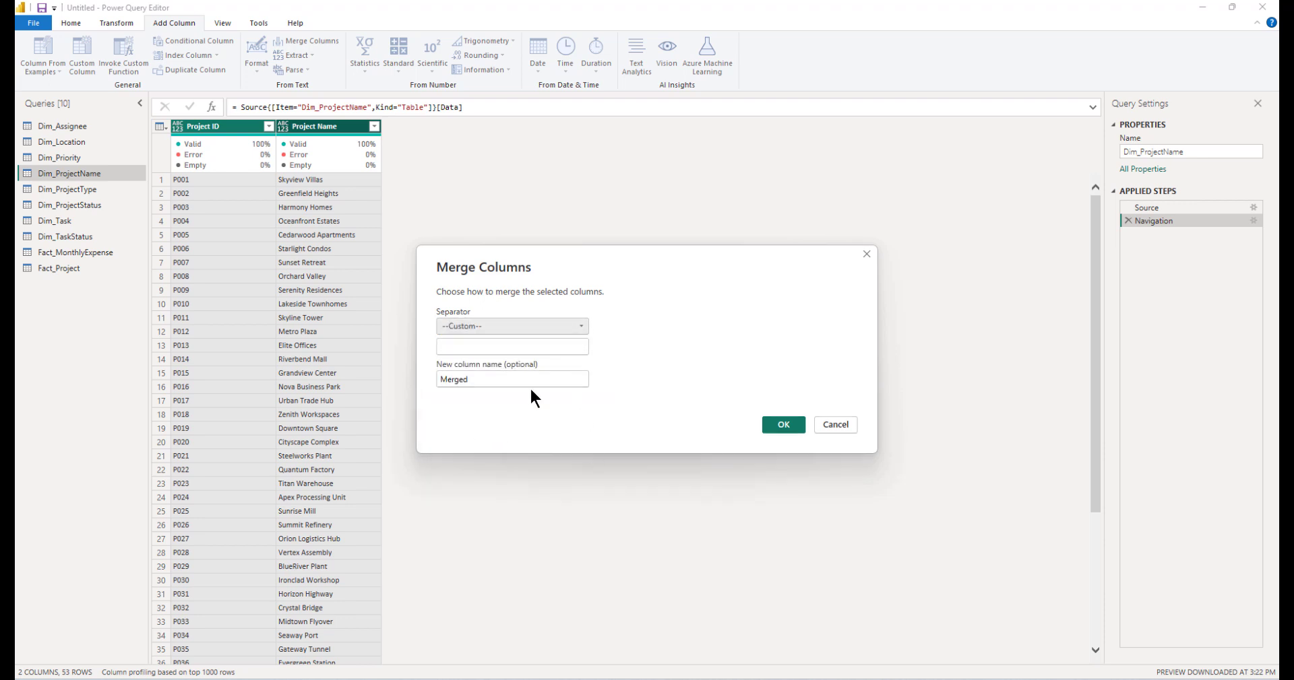
pyautogui.click(483, 347)
pyautogui.write('-')
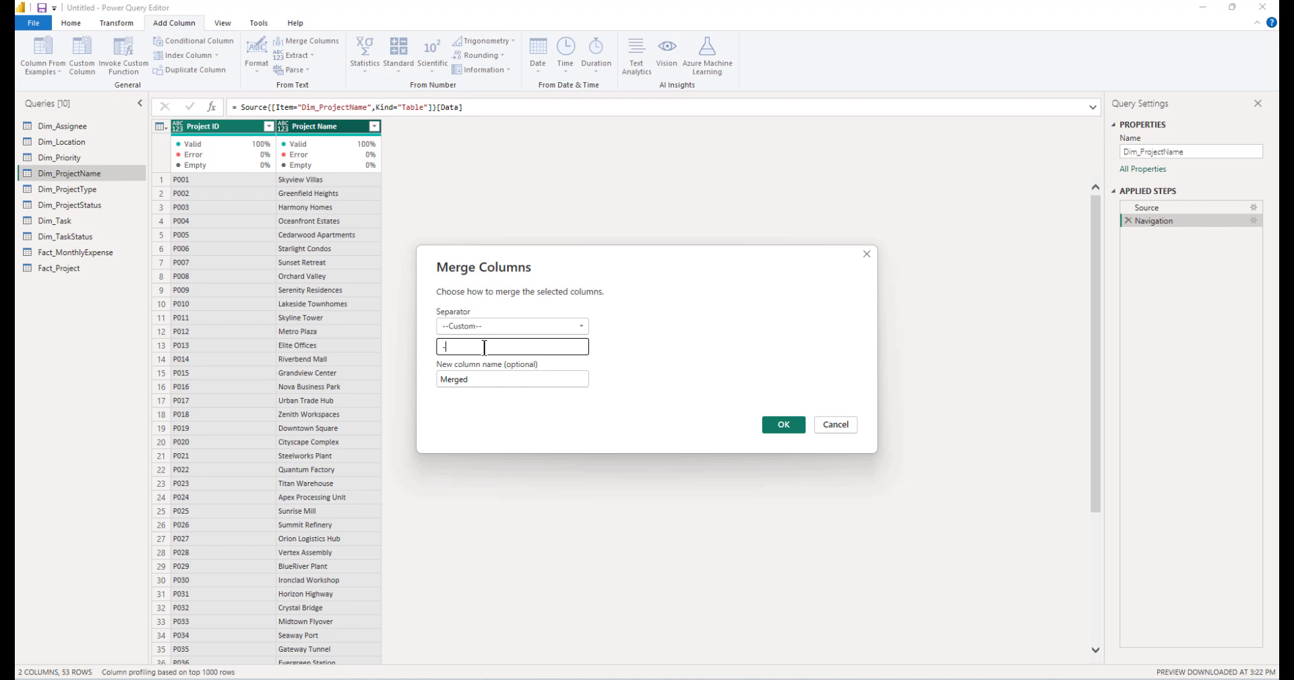
# - Name the merged column "Project ID - Name" and create it
pyautogui.press('Tab')
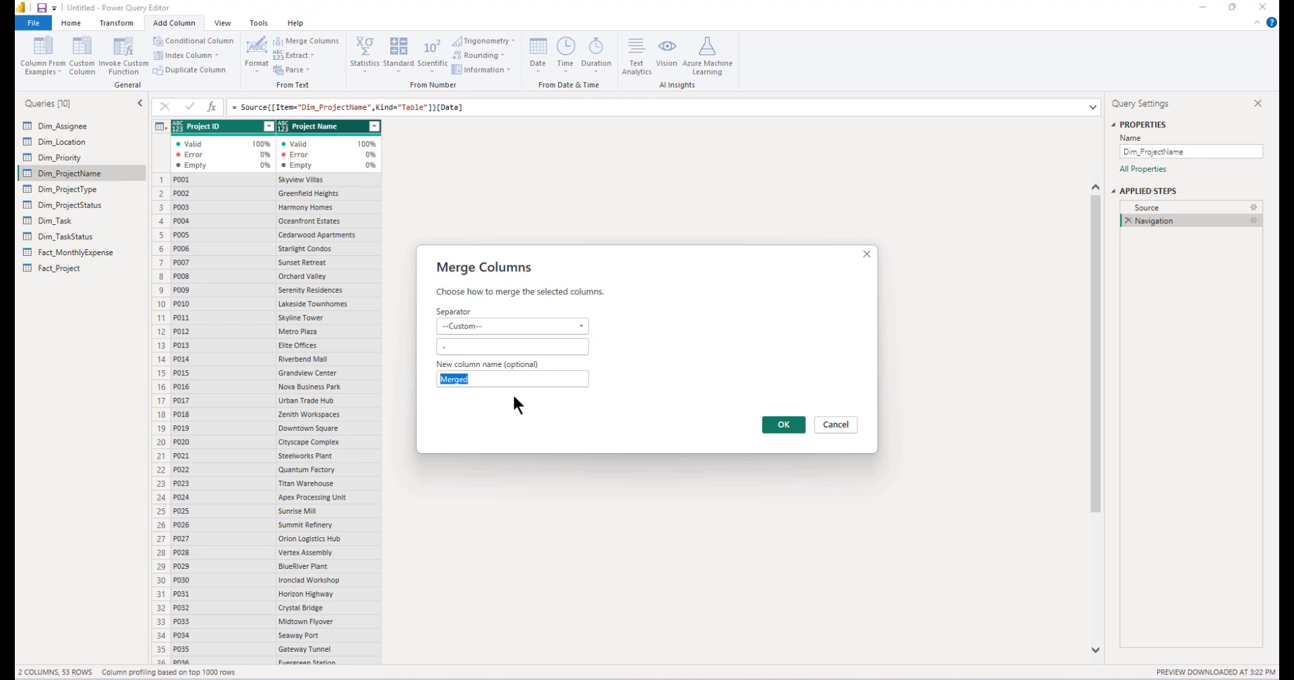
pyautogui.write('Proj')
pyautogui.press('BackSpace')
pyautogui.press('BackSpace')
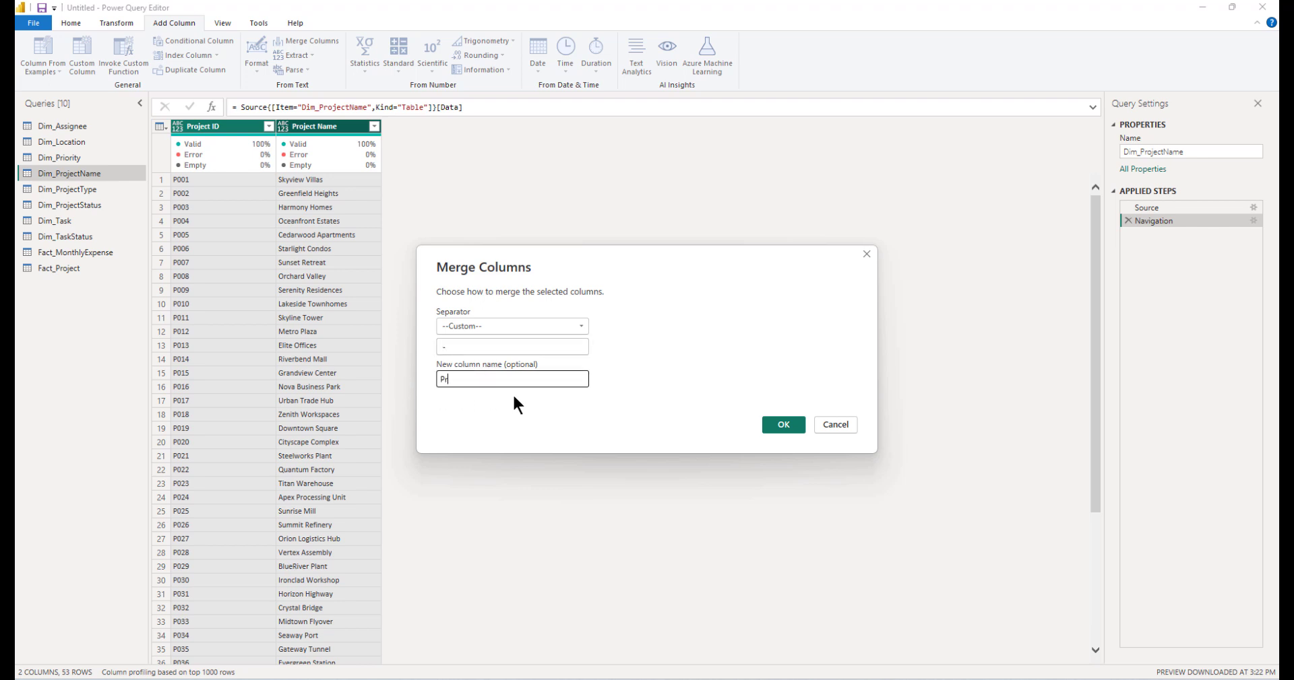
pyautogui.write('oject ID - Name')
pyautogui.click(782, 424)
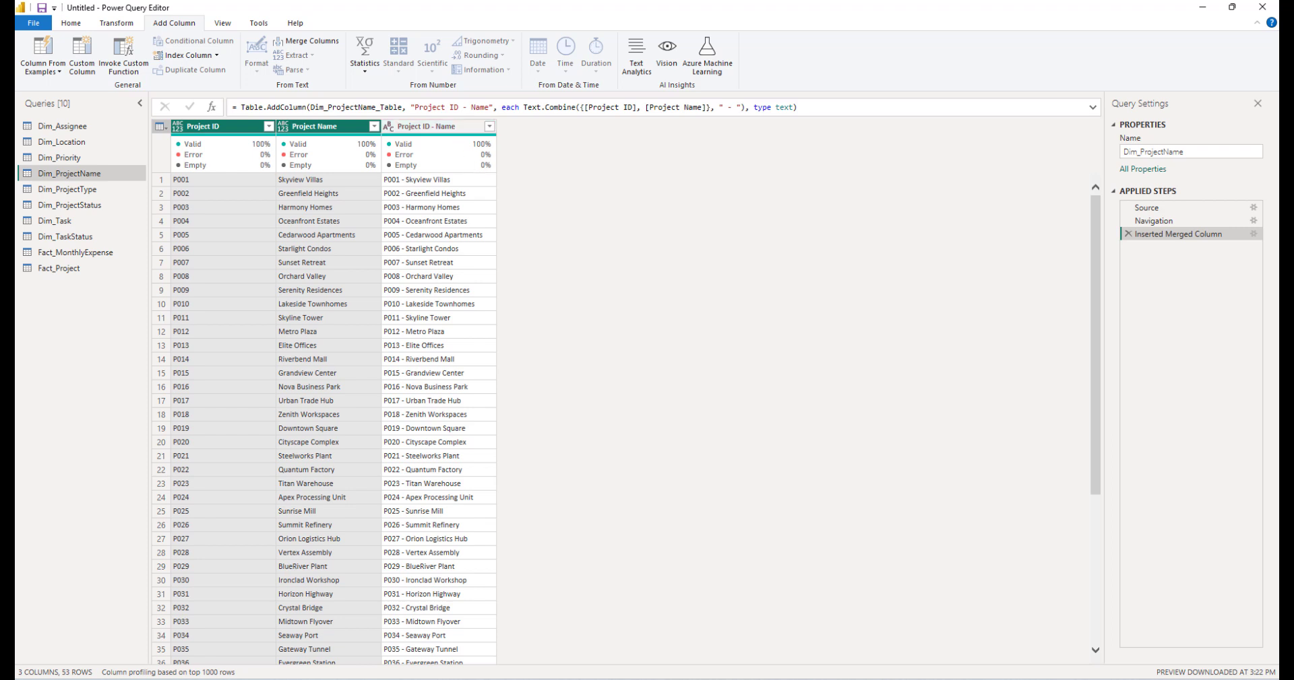
# - In Dim_Task, add a merged column "Task ID - Name" combining Task ID and Task Name with the custom separator " - "
pyautogui.click(64, 222)
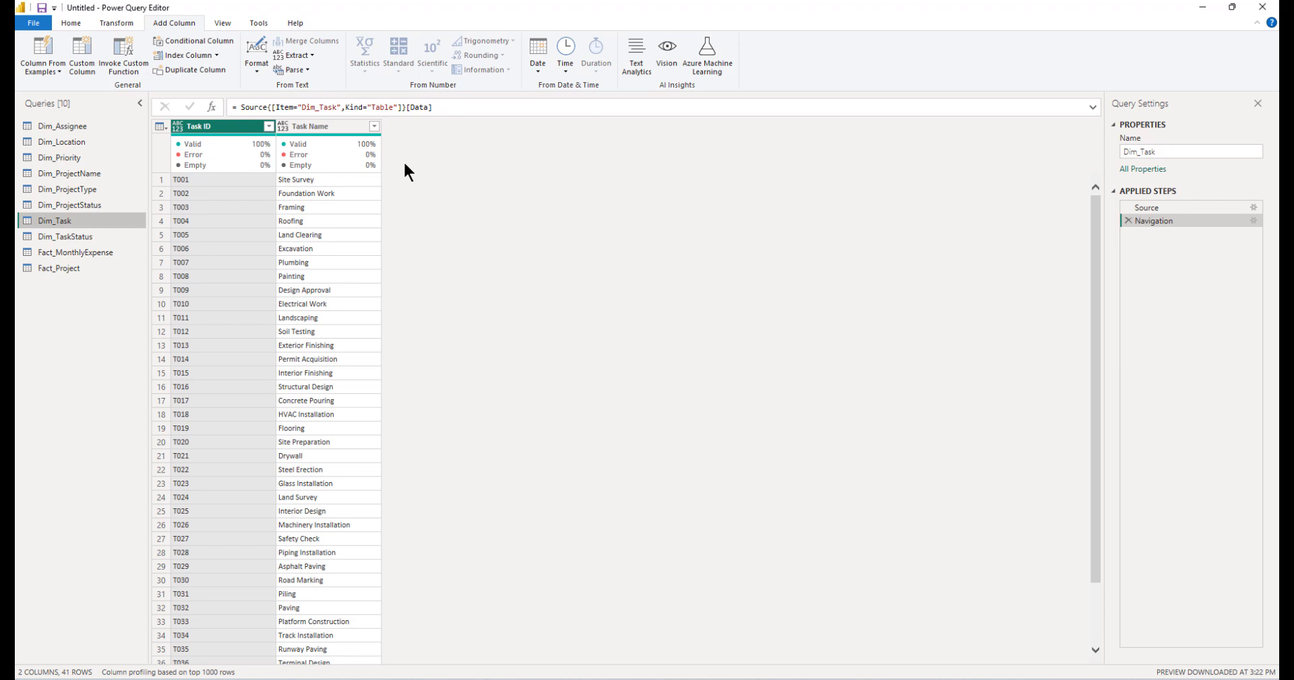
pyautogui.keyDown('ctrl'); pyautogui.click(313, 128); pyautogui.keyUp('ctrl')
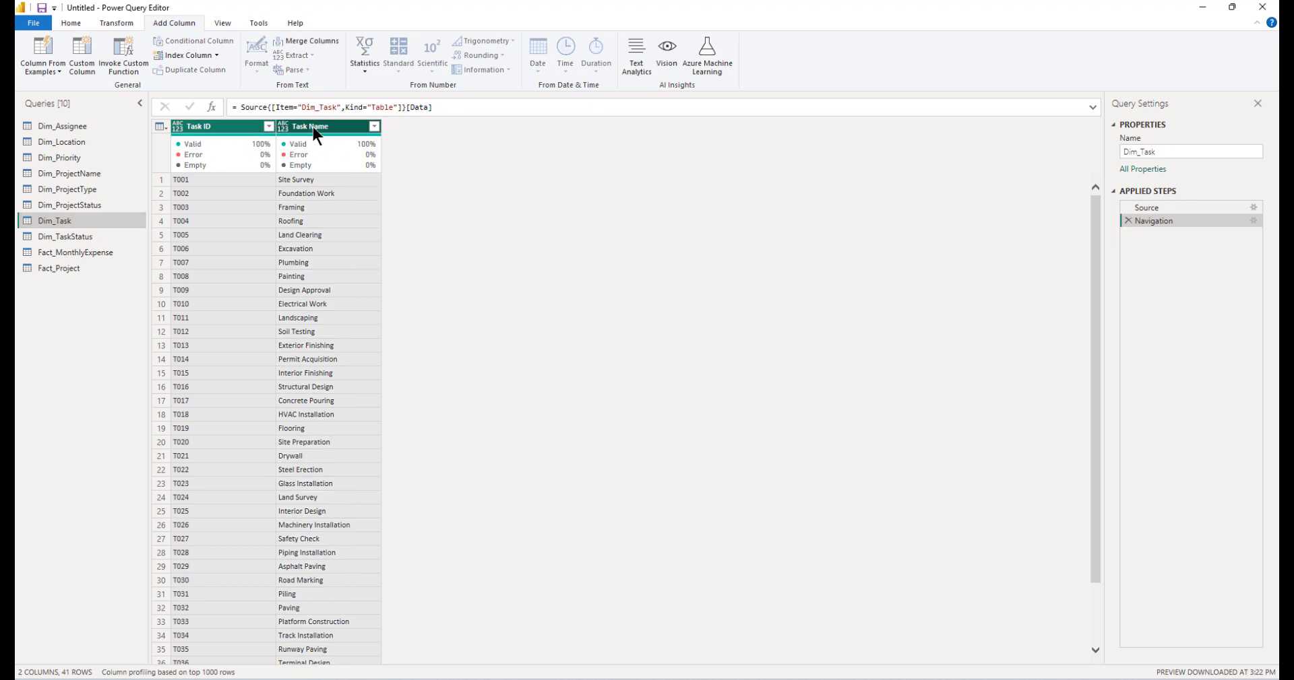
pyautogui.click(305, 42)
pyautogui.click(476, 326)
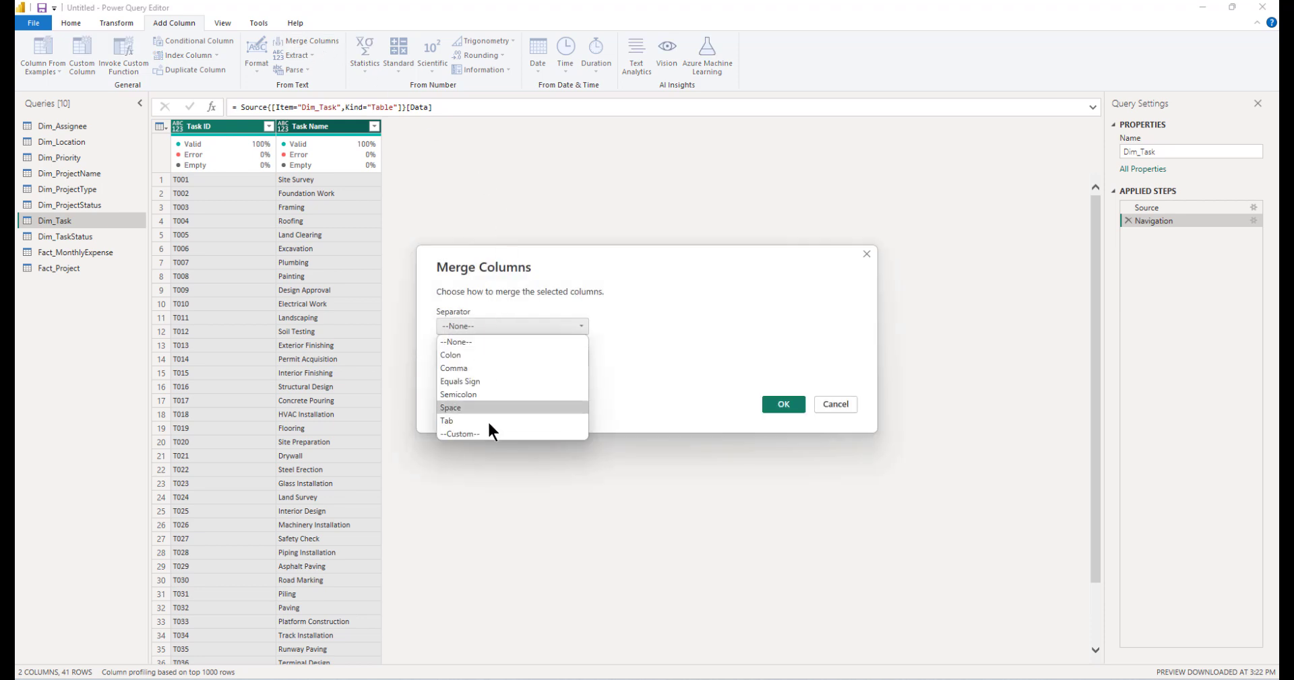
pyautogui.click(487, 425)
pyautogui.click(454, 347)
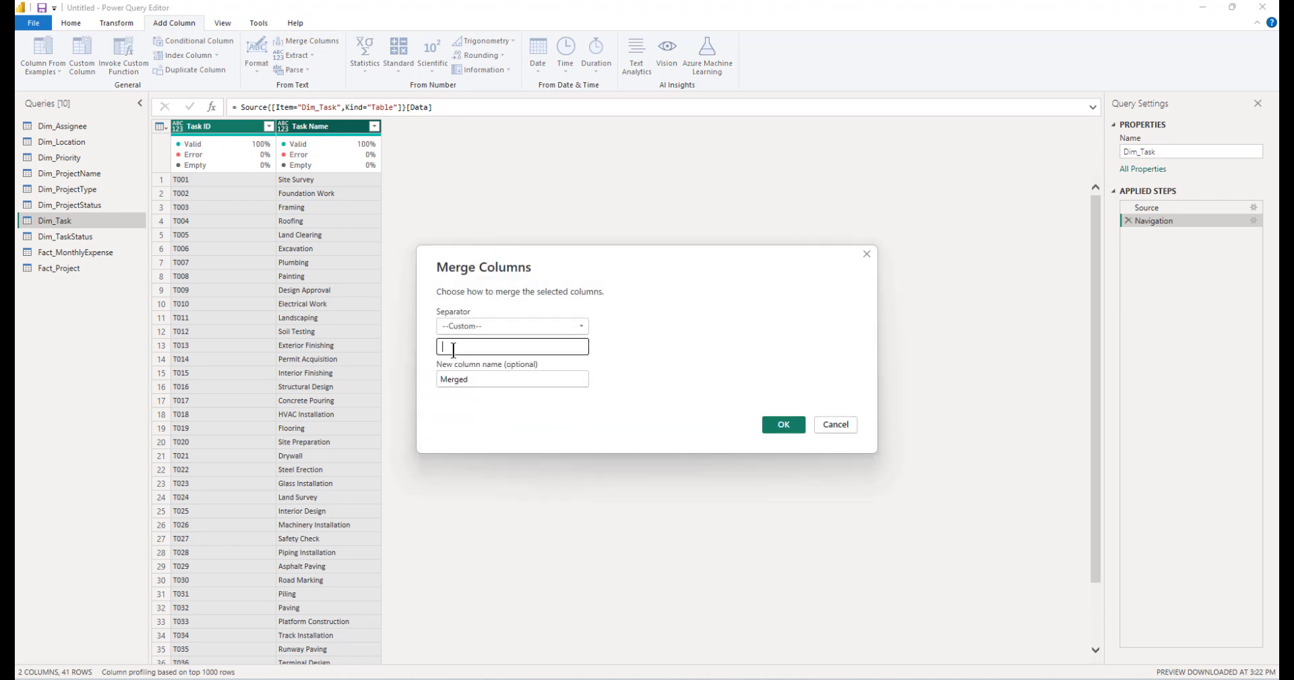
pyautogui.press('Tab')
pyautogui.write('Task ')
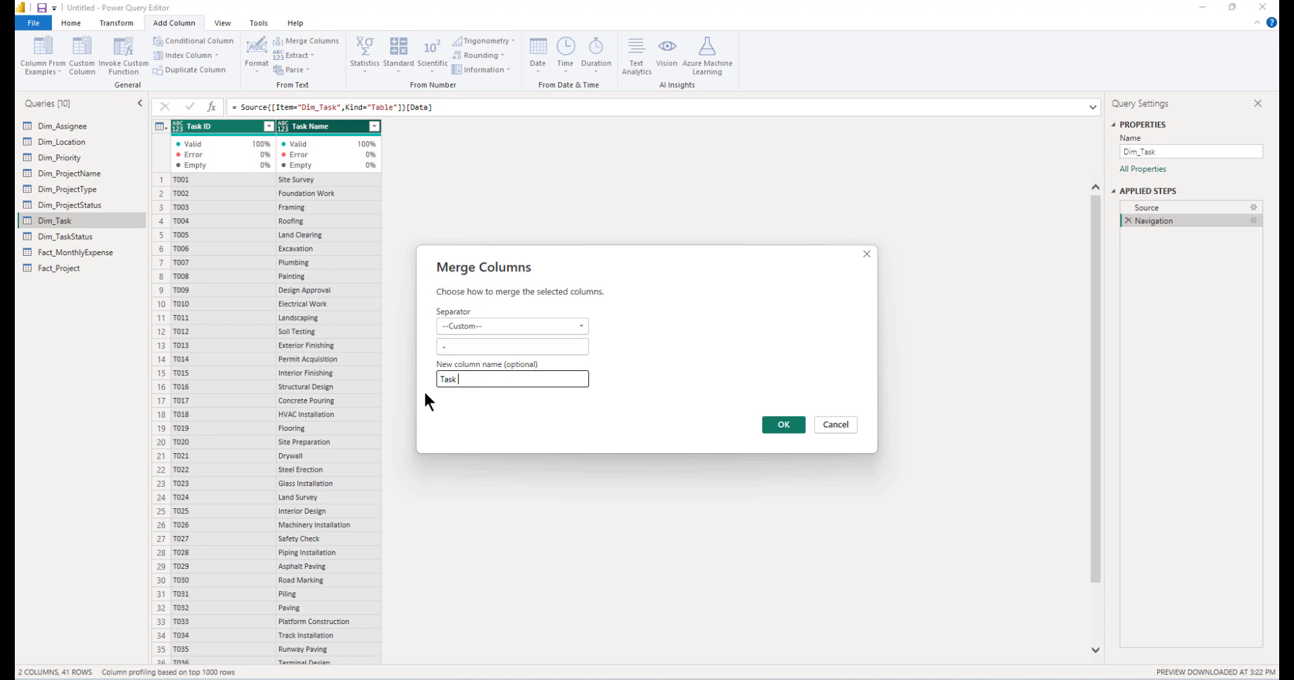
pyautogui.write('ID - Name')
pyautogui.click(774, 426)
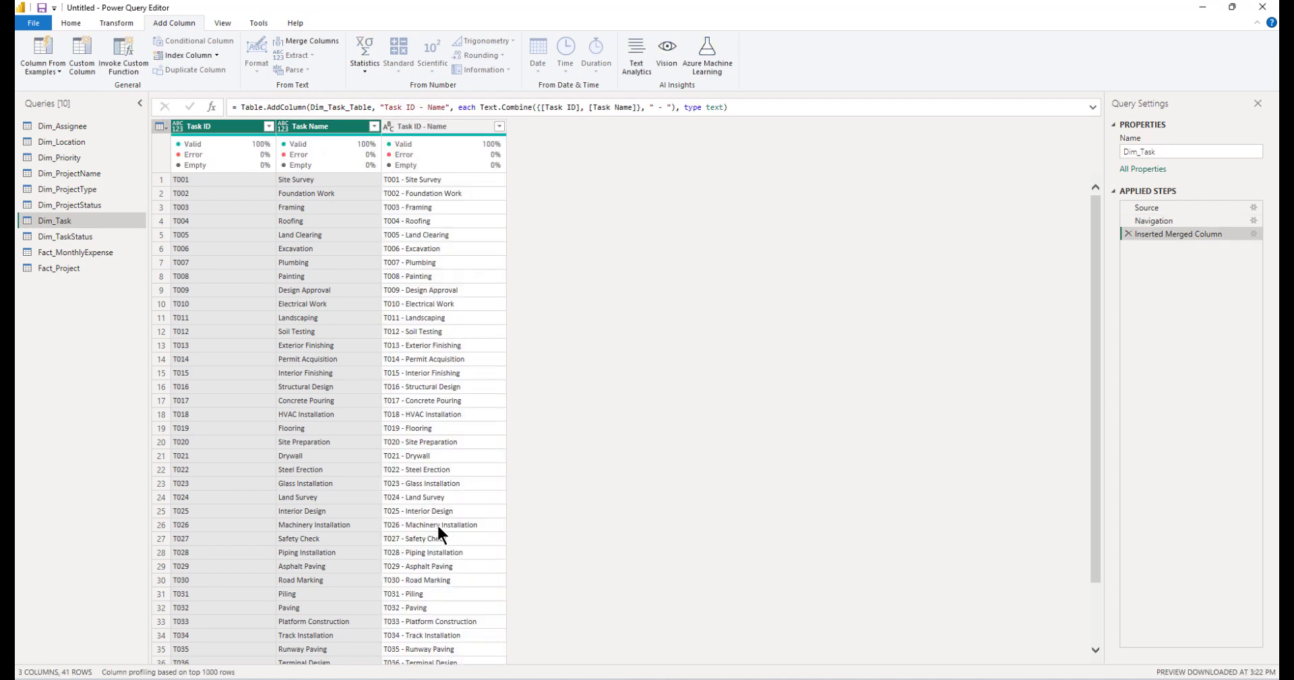
# - In Fact_Project, set up a conditional column named End Date with the condition Actual Completion Date equals null
pyautogui.click(64, 268)
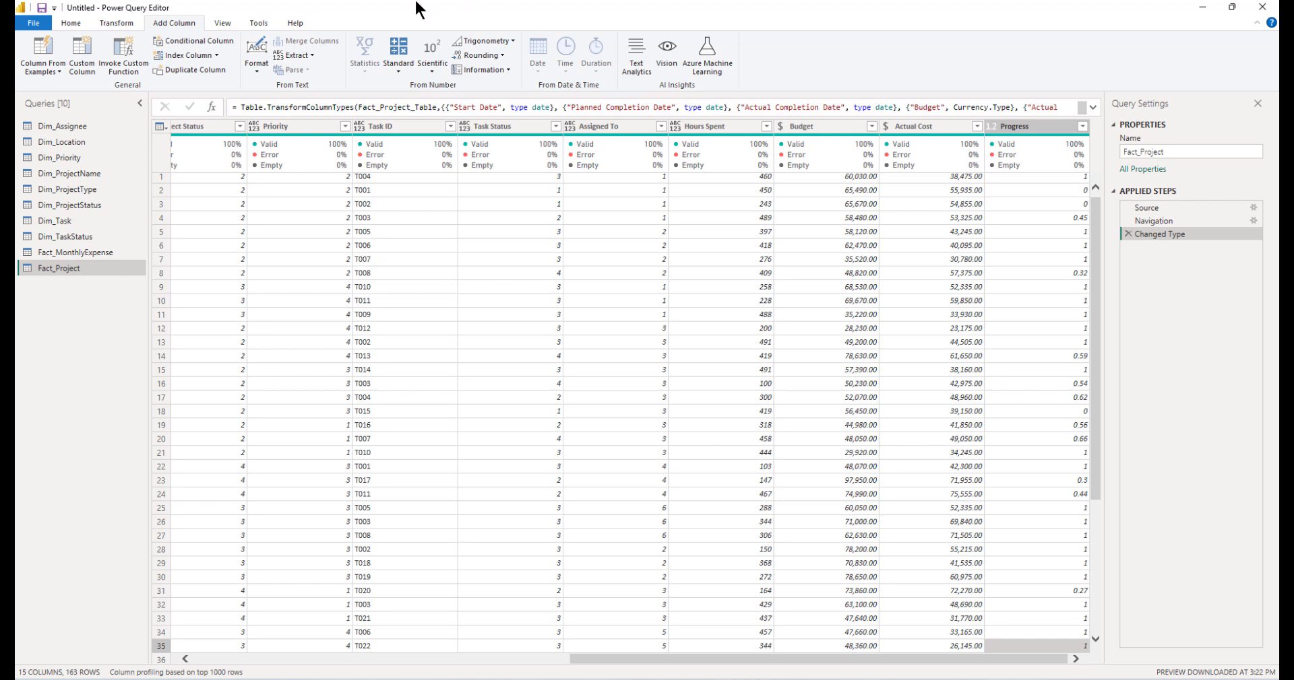
pyautogui.click(200, 42)
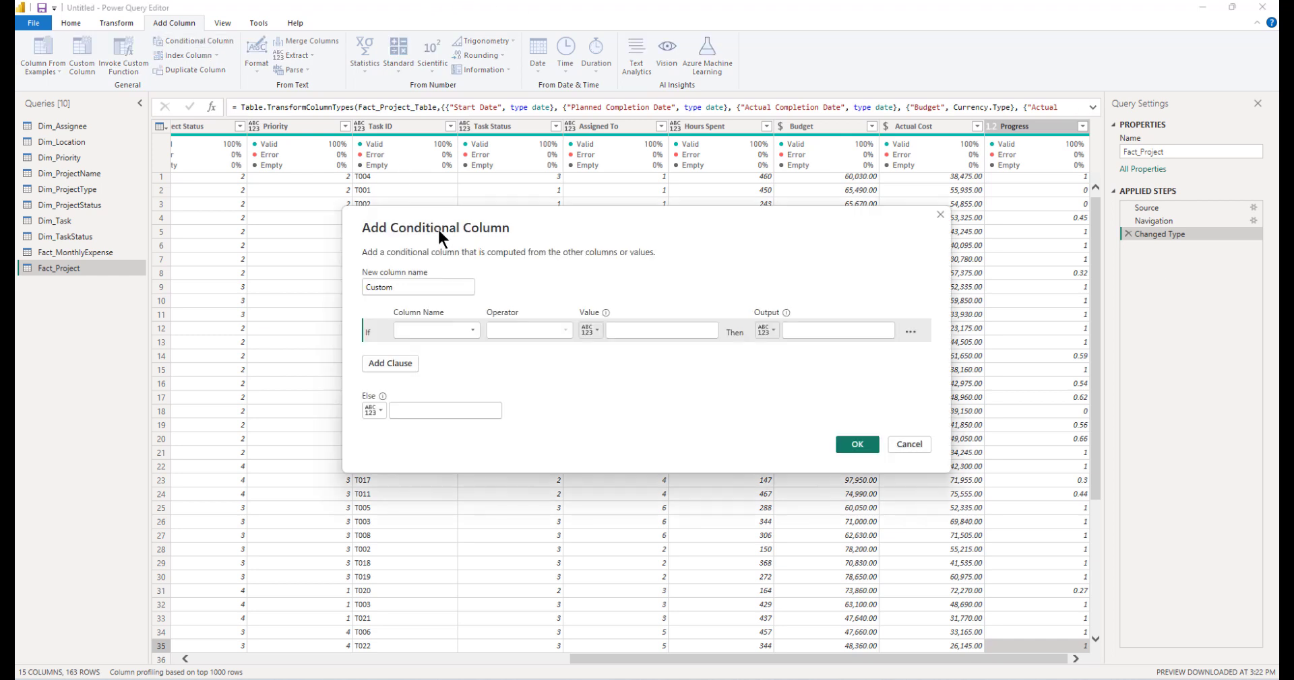
pyautogui.write('En')
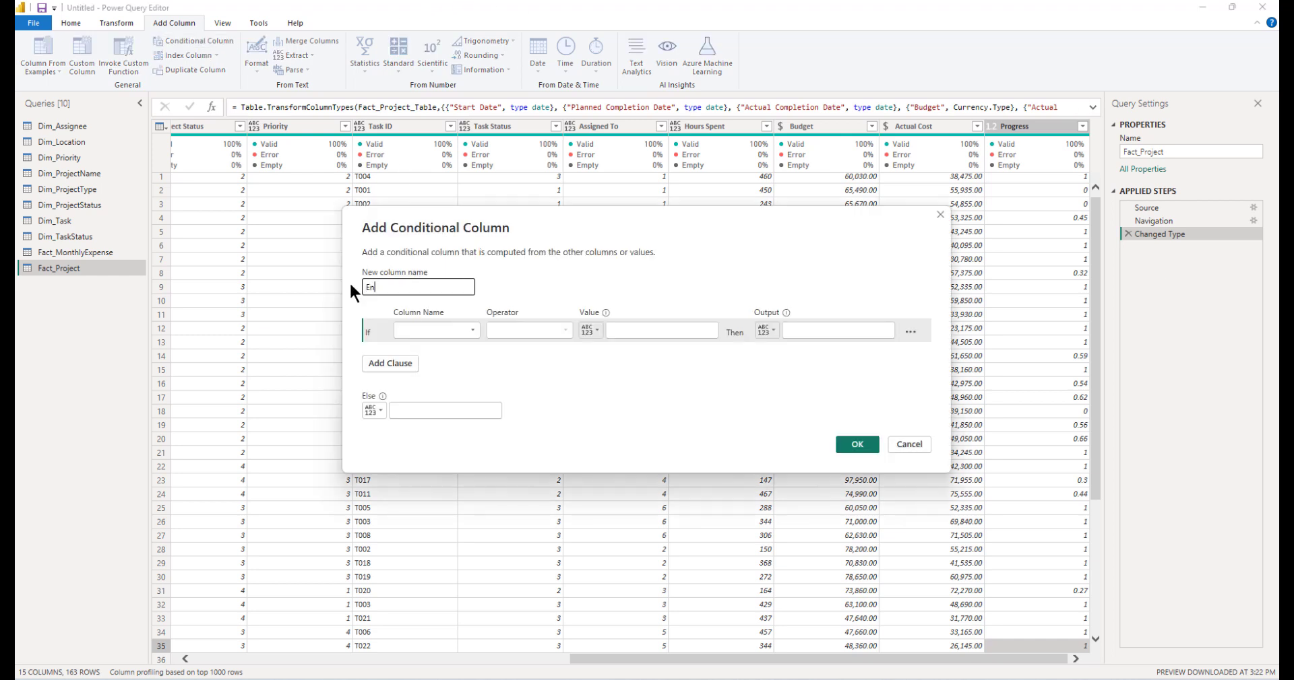
pyautogui.write('d Date')
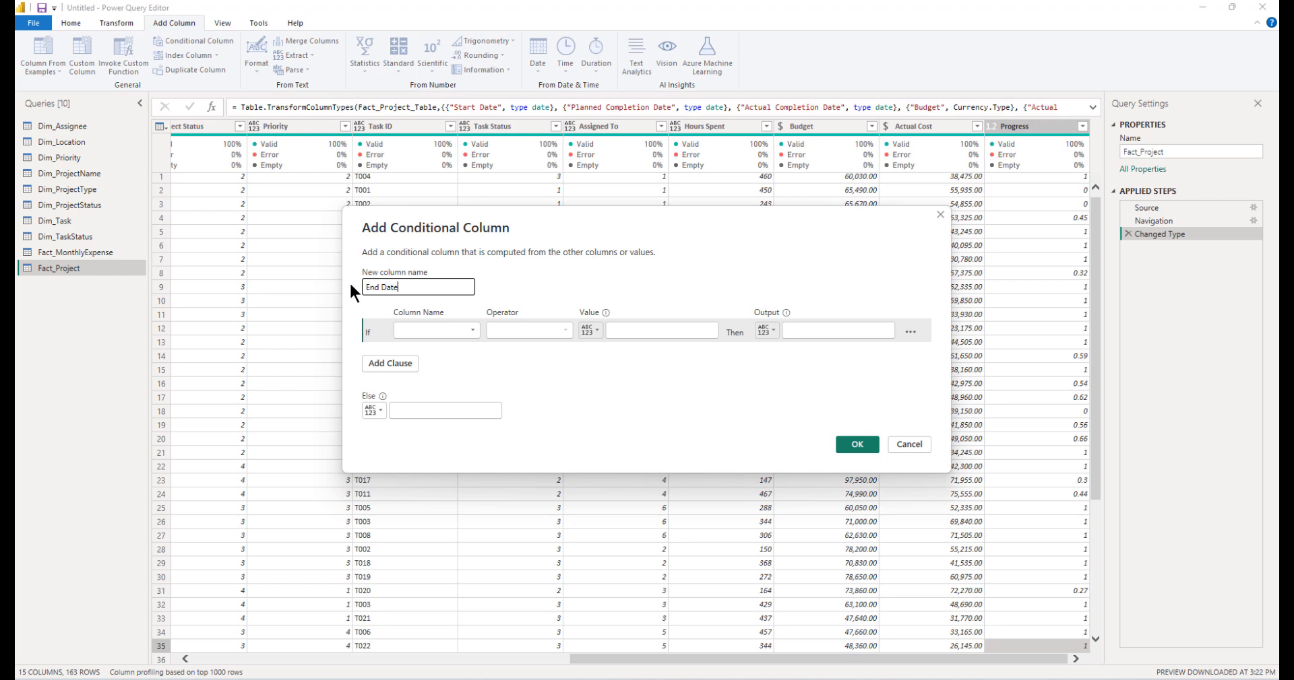
pyautogui.click(443, 326)
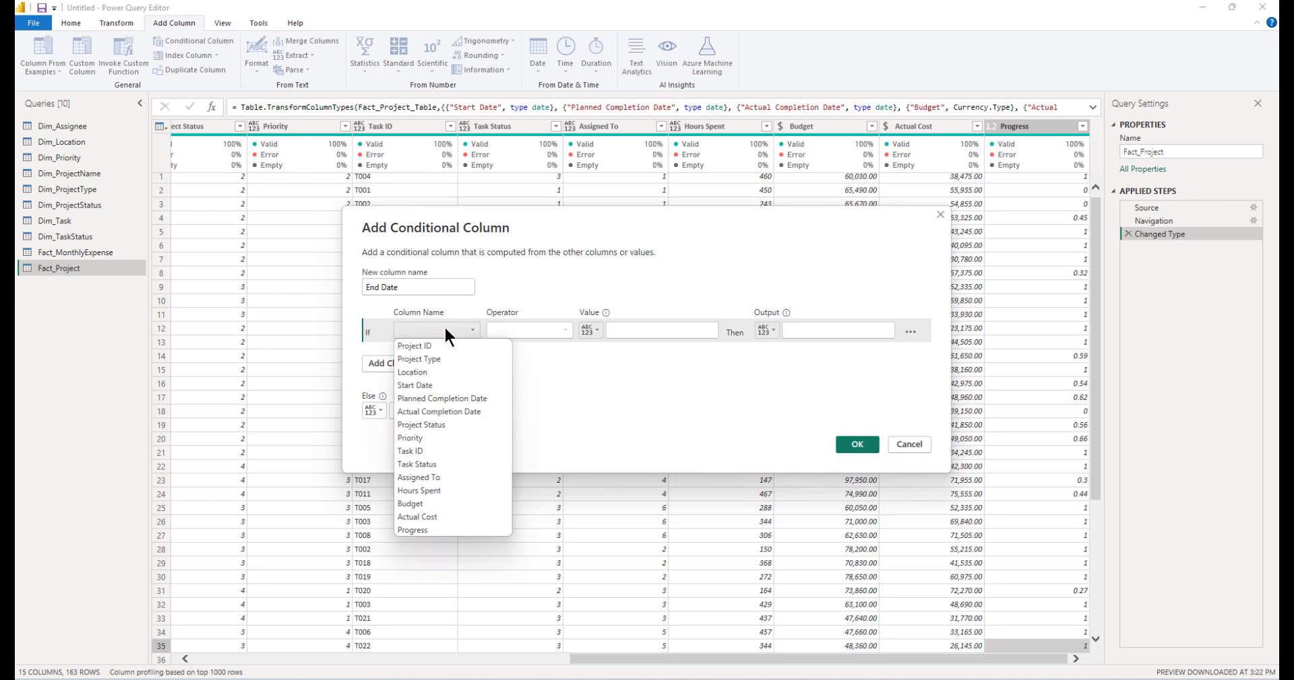
pyautogui.click(430, 413)
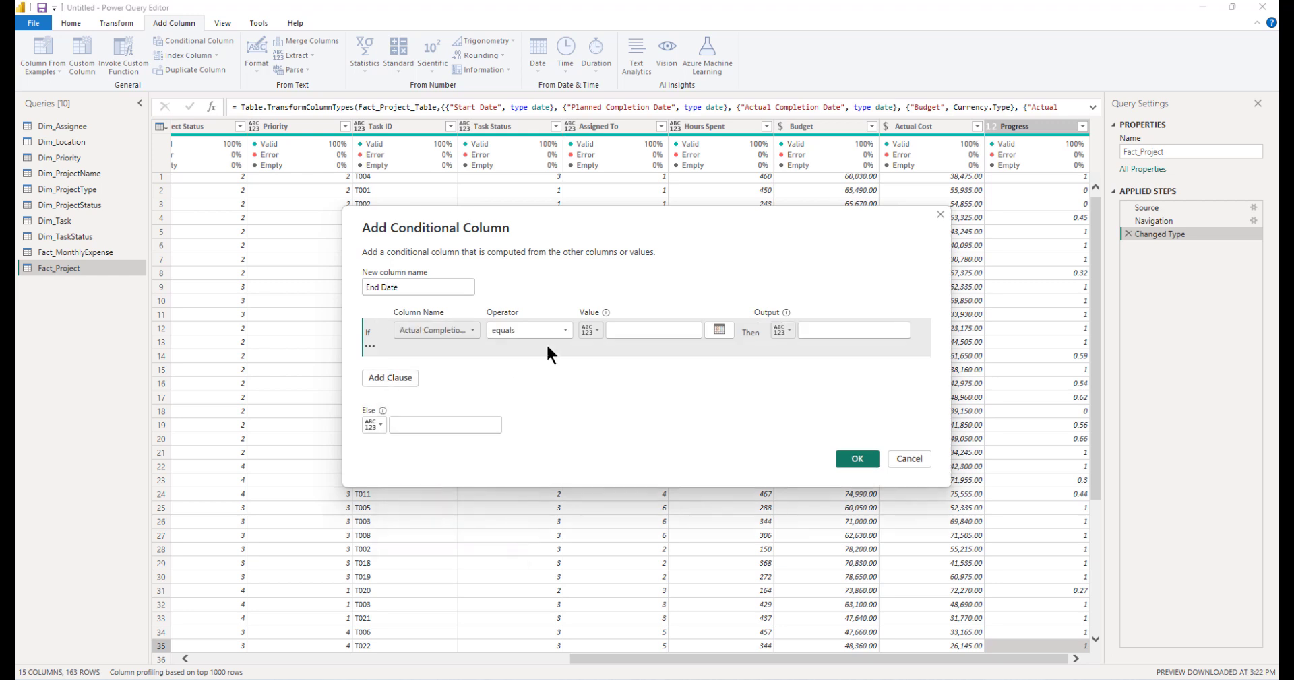
pyautogui.click(637, 330)
pyautogui.write('null')
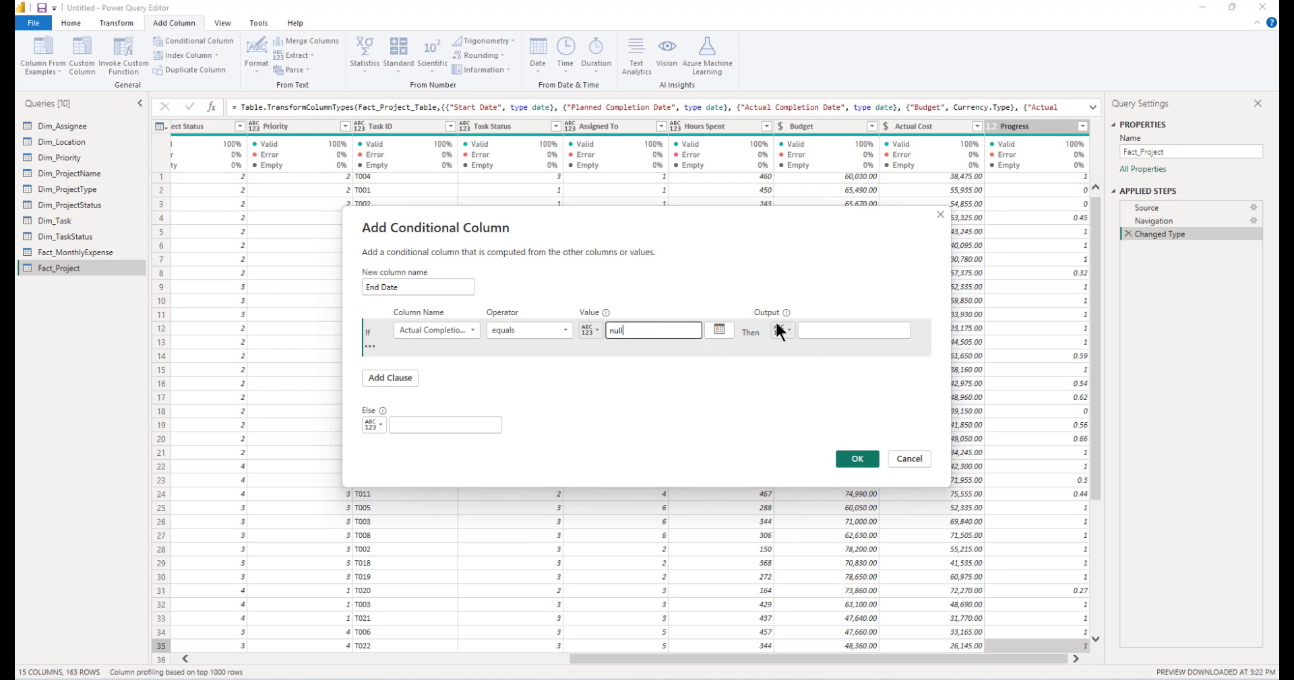
# - Make End Date output the Planned Completion Date column, otherwise the Actual Completion Date column, and create the conditional column
pyautogui.click(781, 330)
pyautogui.click(811, 364)
pyautogui.click(903, 330)
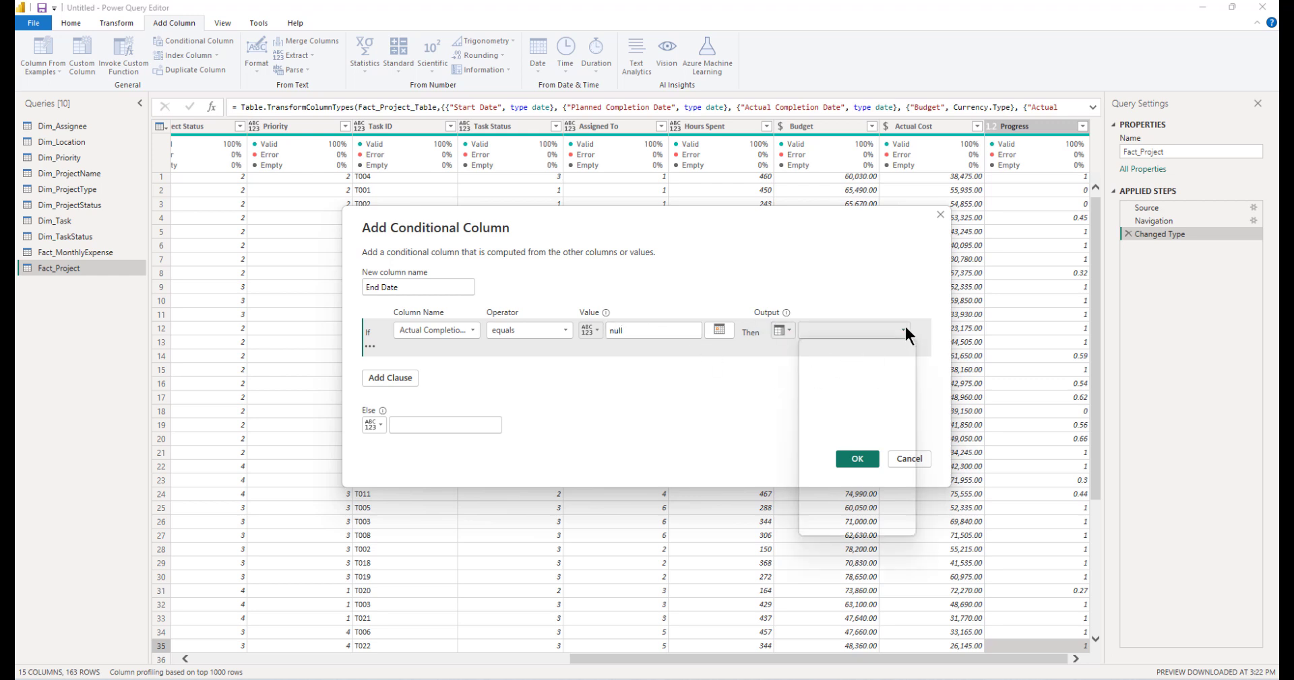
pyautogui.click(896, 399)
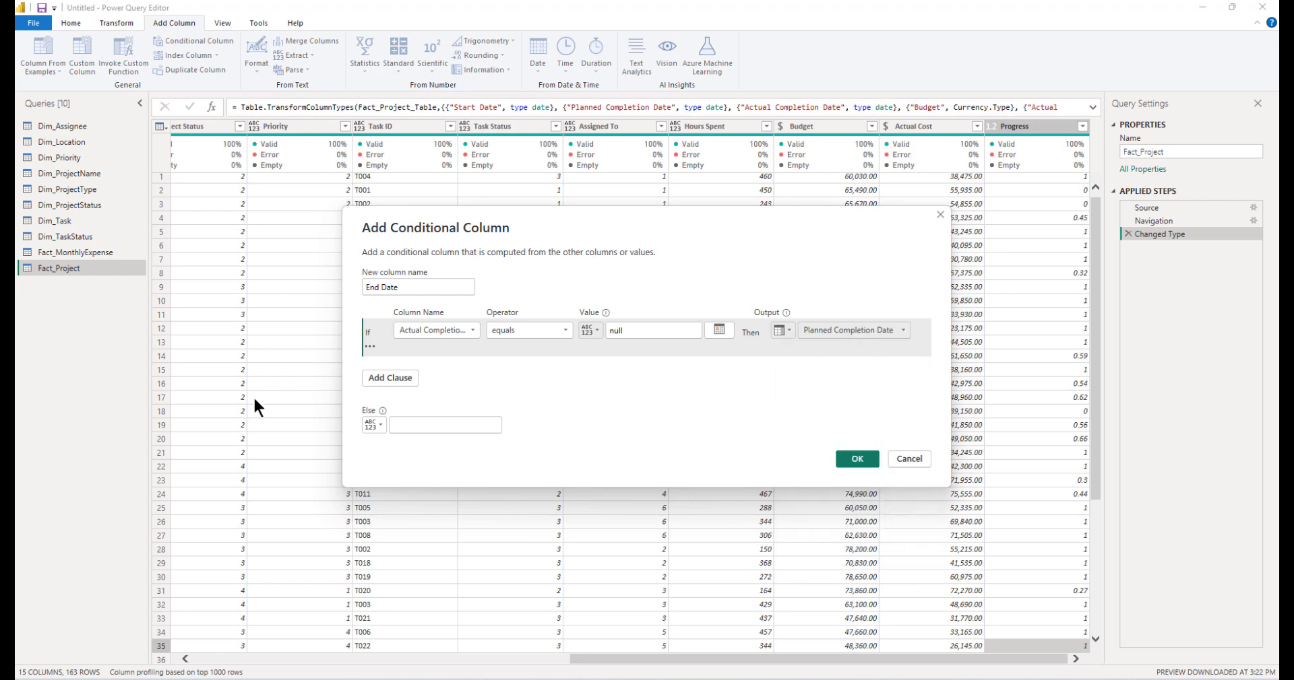
pyautogui.click(374, 424)
pyautogui.click(411, 456)
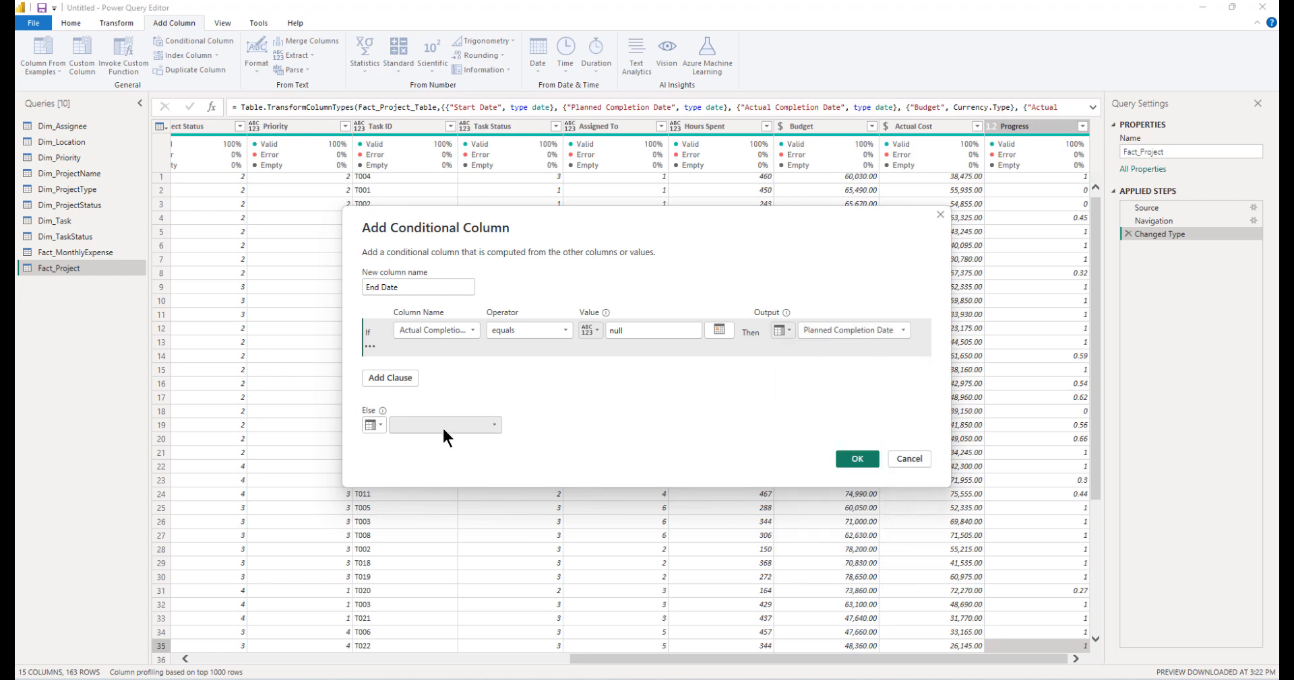
pyautogui.click(442, 427)
pyautogui.click(442, 493)
pyautogui.click(853, 458)
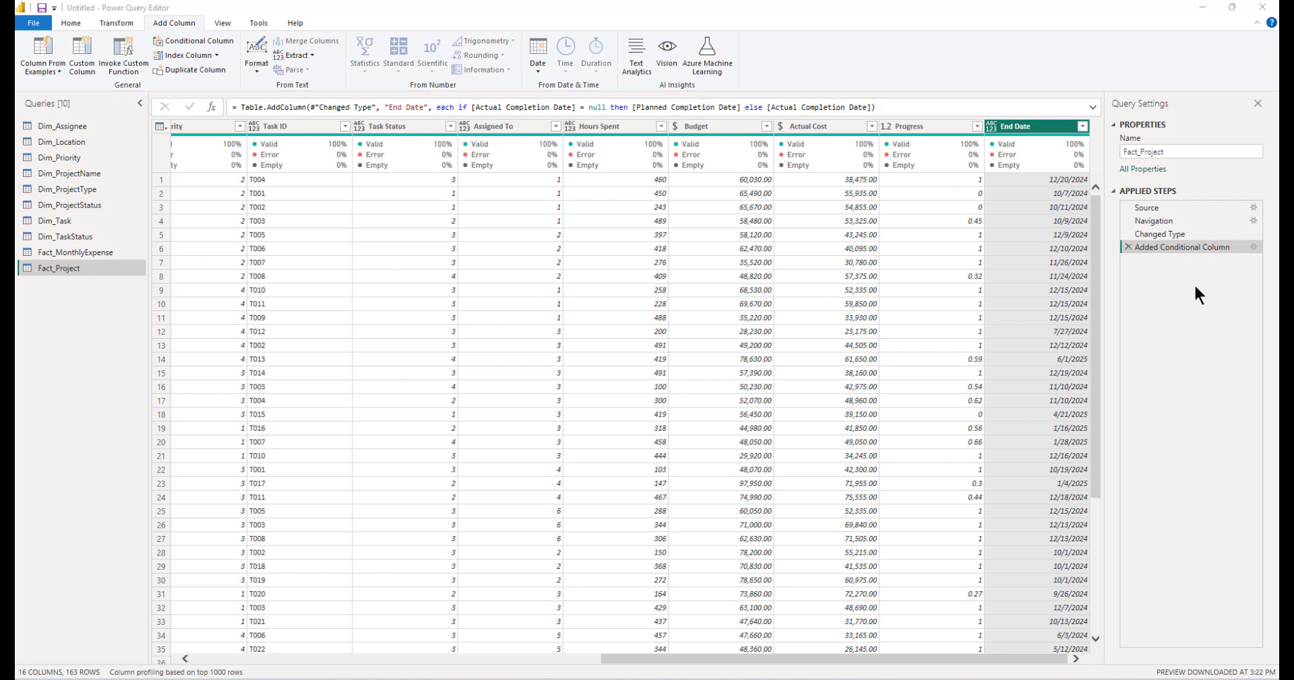
pyautogui.moveTo(745, 659); pyautogui.dragTo(244, 657)
pyautogui.click(216, 127)
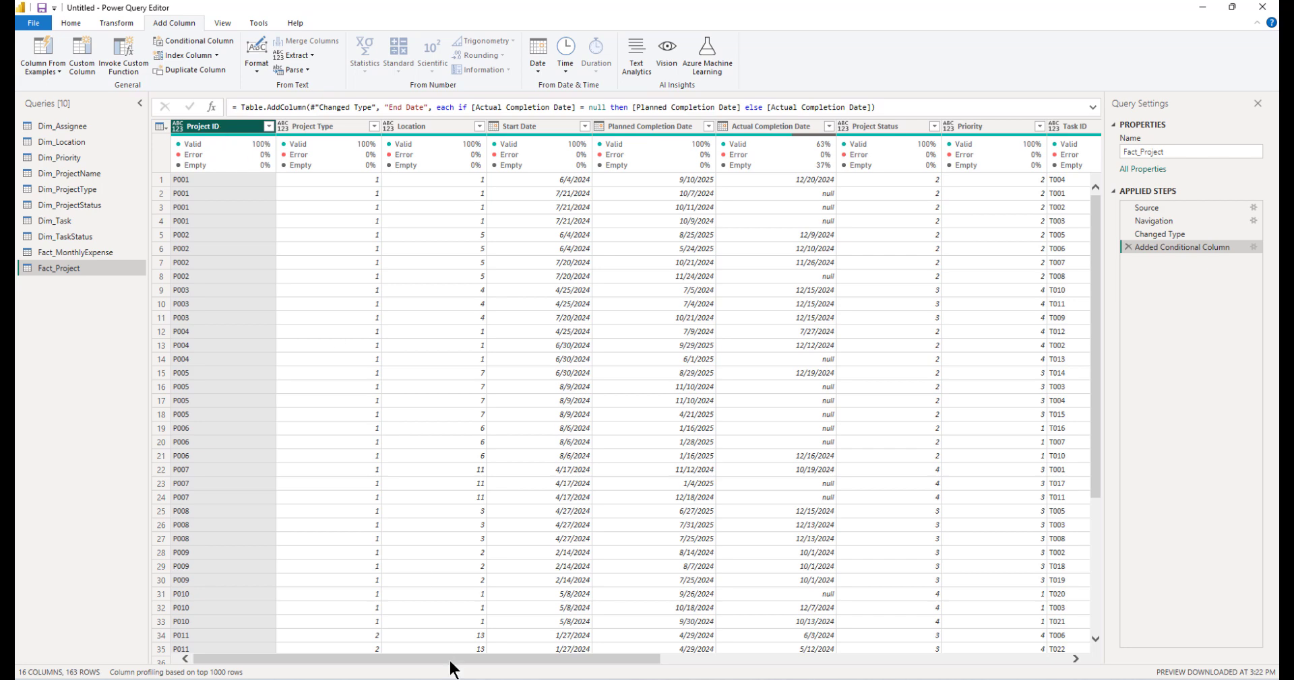
pyautogui.moveTo(465, 659); pyautogui.dragTo(683, 658)
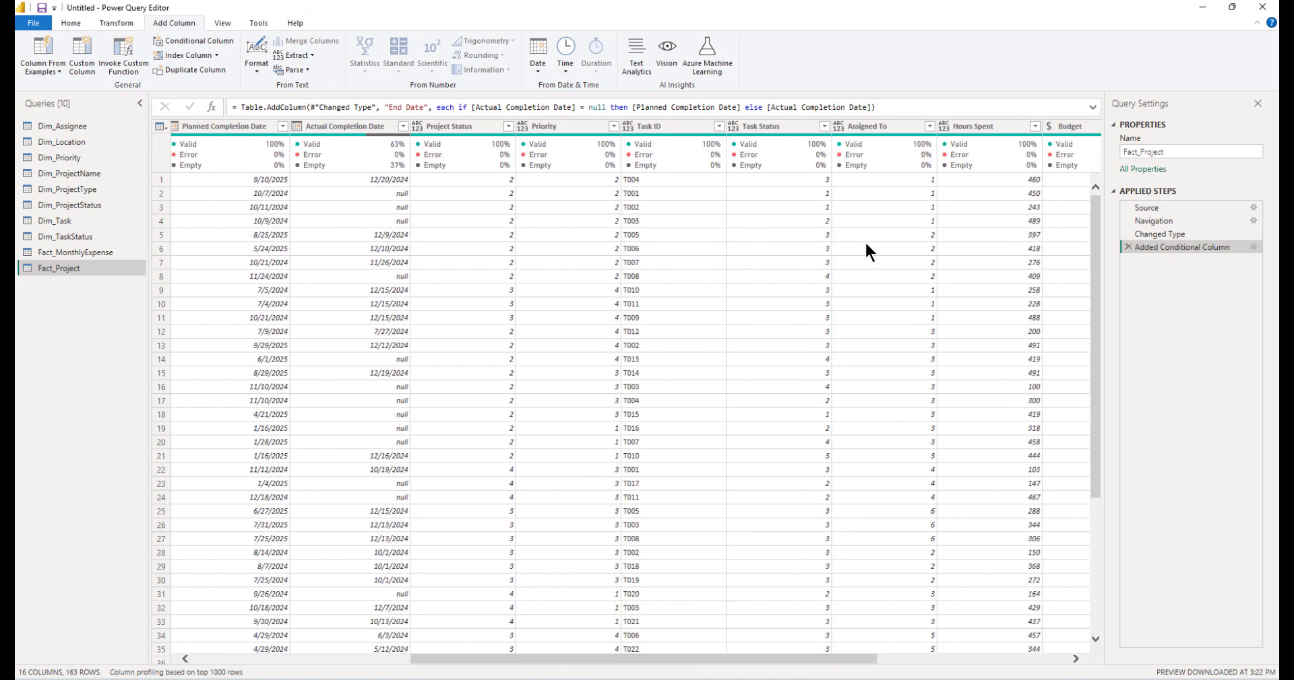
# - Sort the Fact_Project table by Project ID in ascending order
pyautogui.click(773, 125)
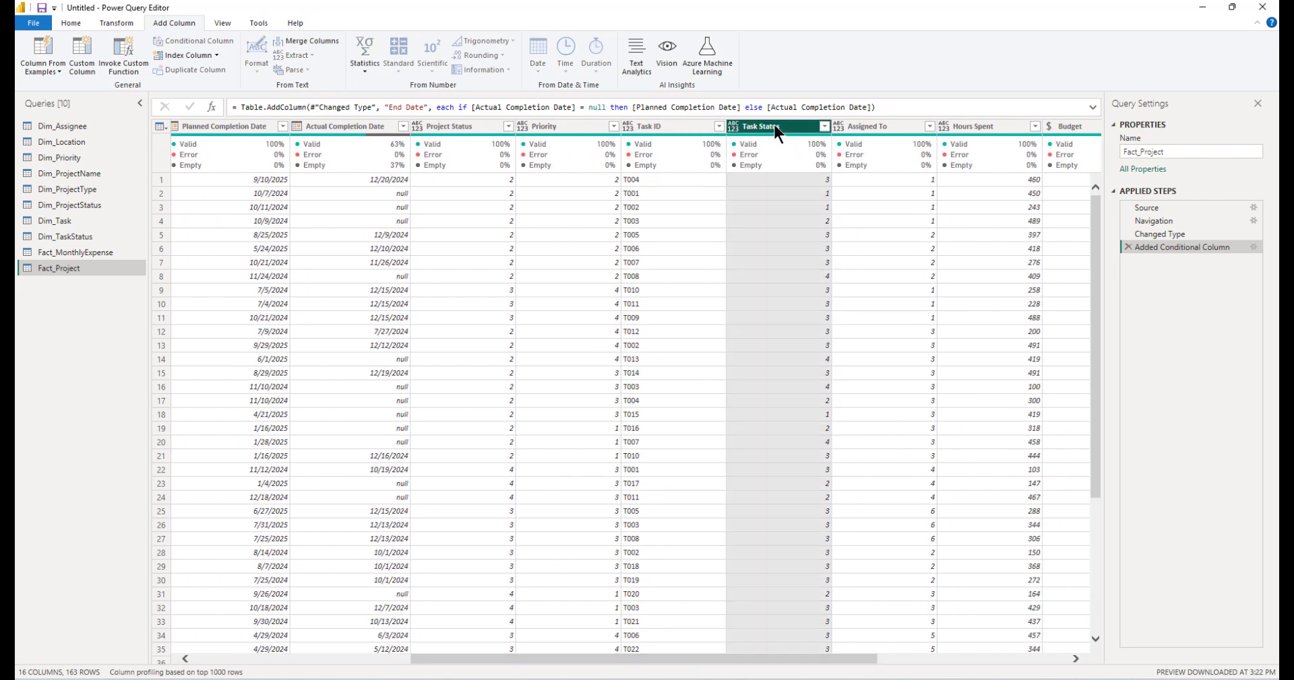
pyautogui.moveTo(757, 659); pyautogui.dragTo(360, 660)
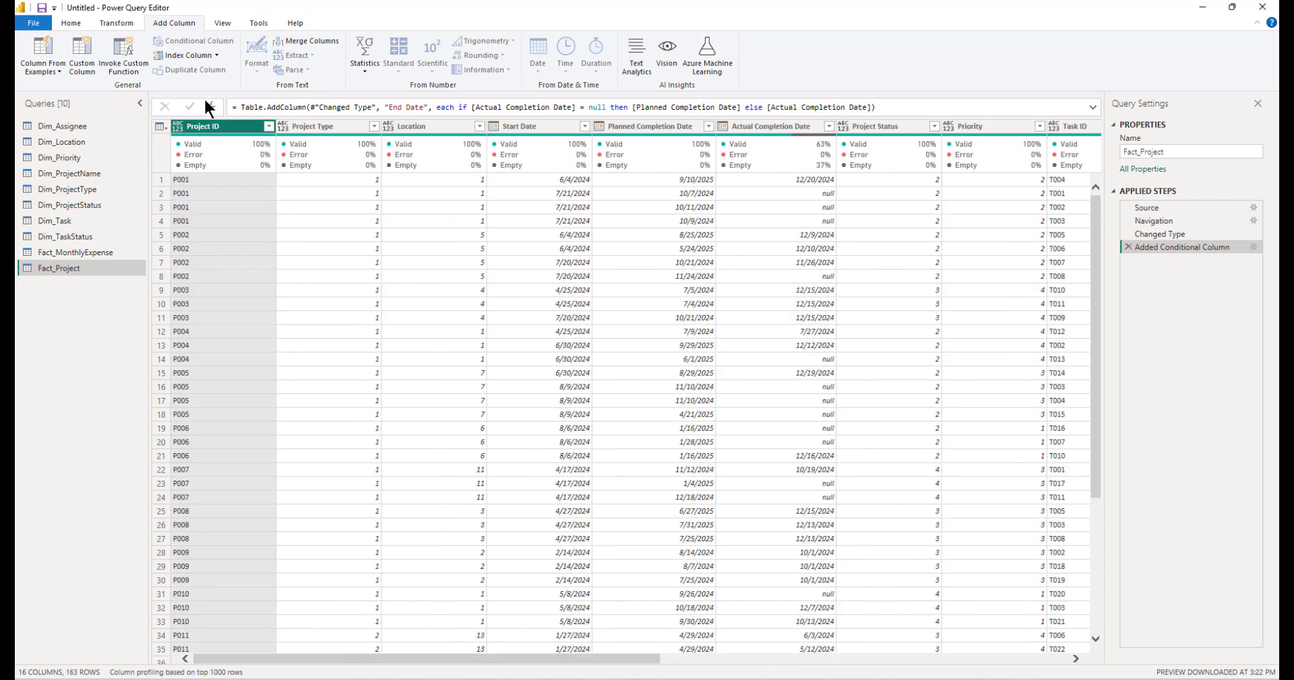
pyautogui.rightClick(217, 128)
pyautogui.click(269, 126)
pyautogui.click(268, 126)
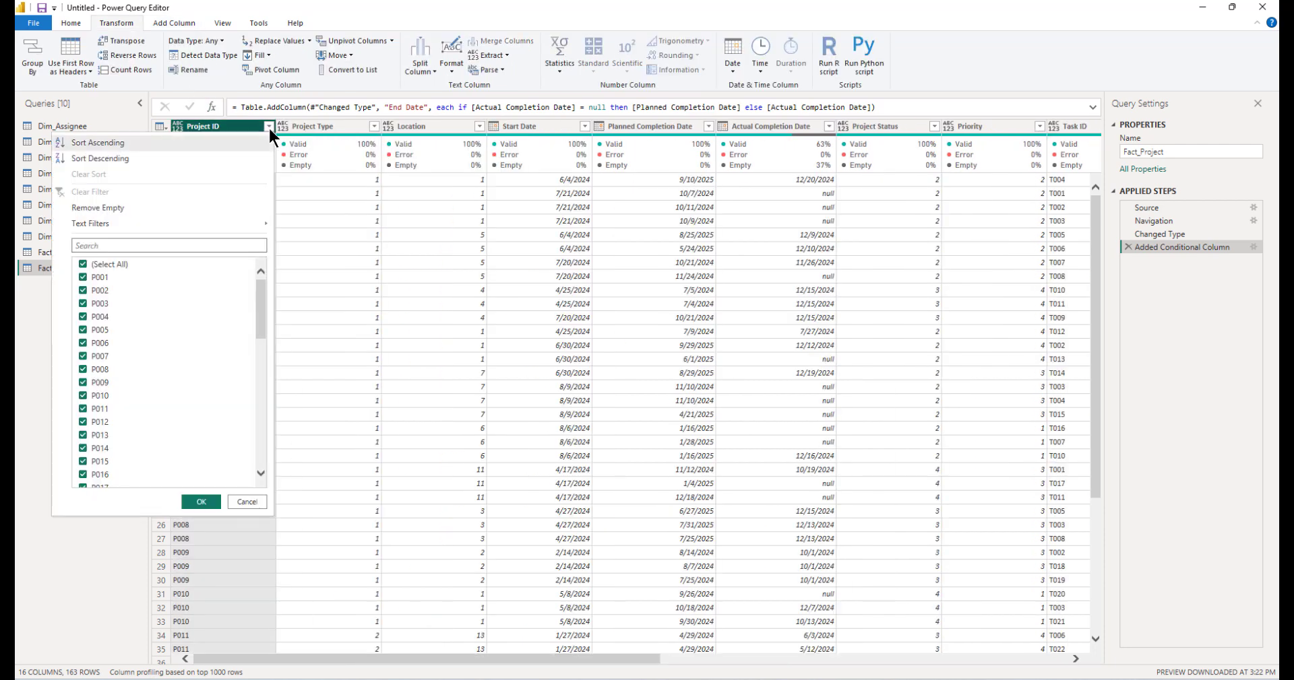
pyautogui.click(167, 142)
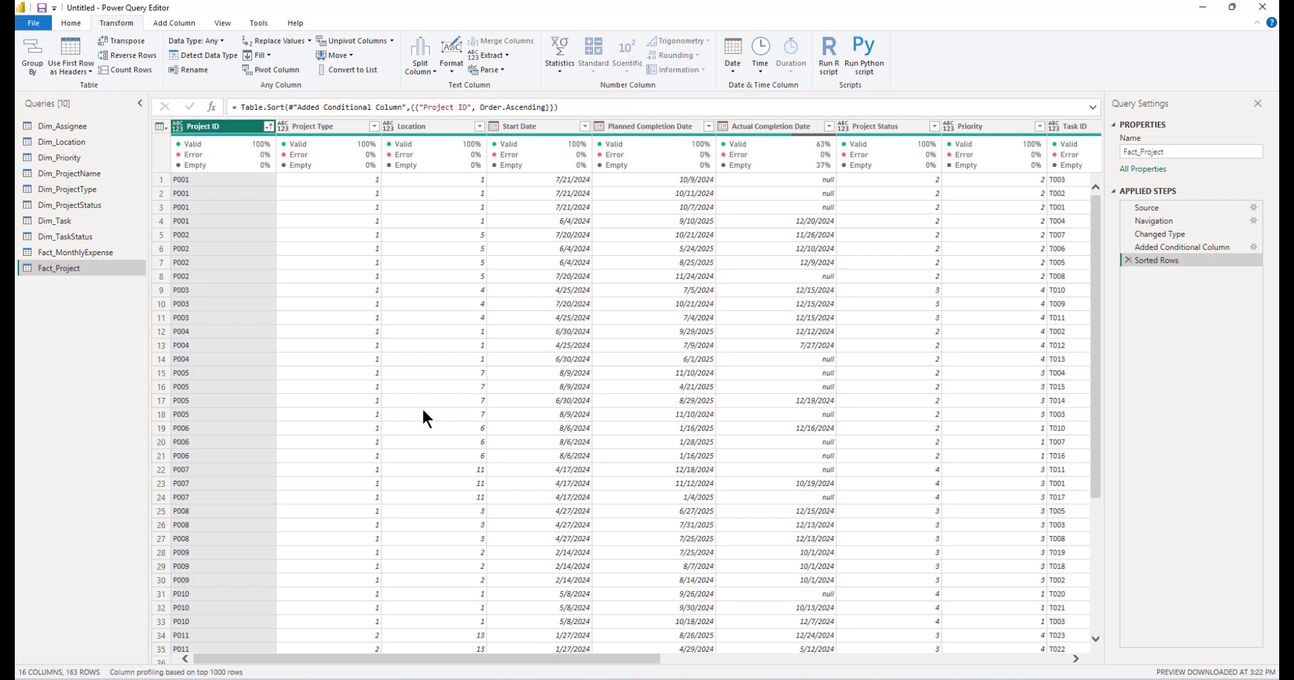
# - Add a second ascending sort level on the Task Status column of Fact_Project
pyautogui.moveTo(472, 660); pyautogui.dragTo(741, 661)
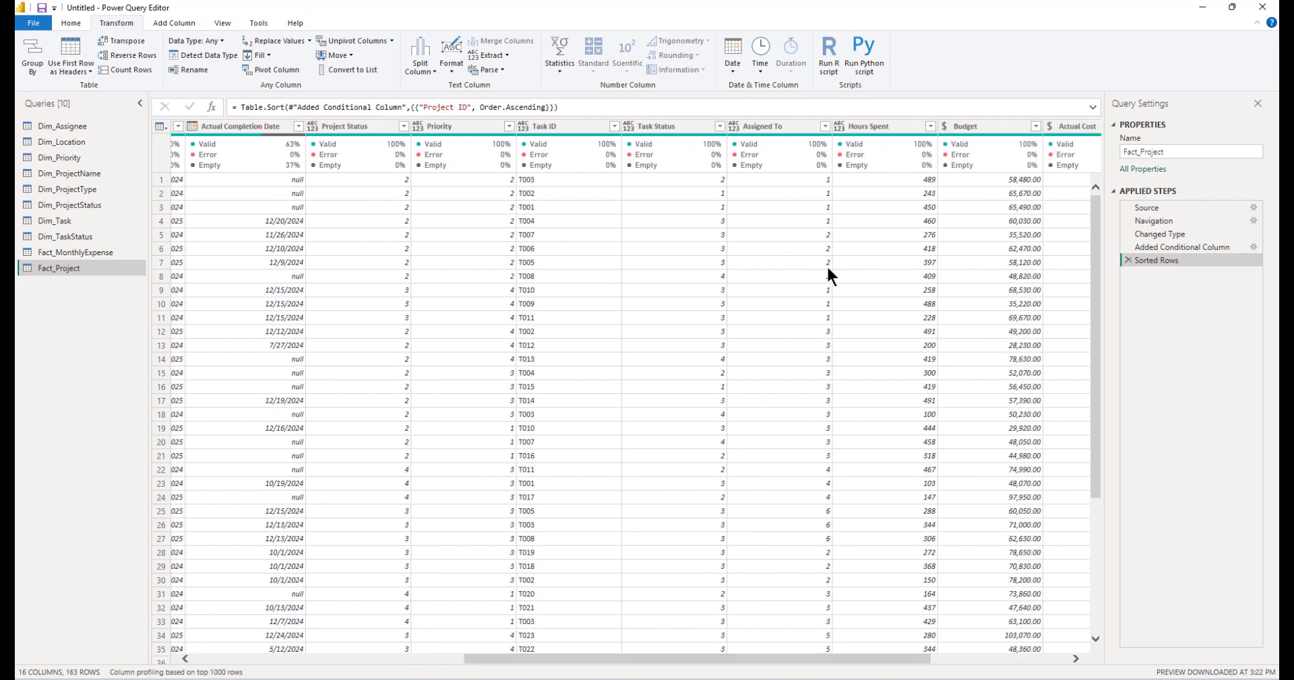
pyautogui.click(669, 125)
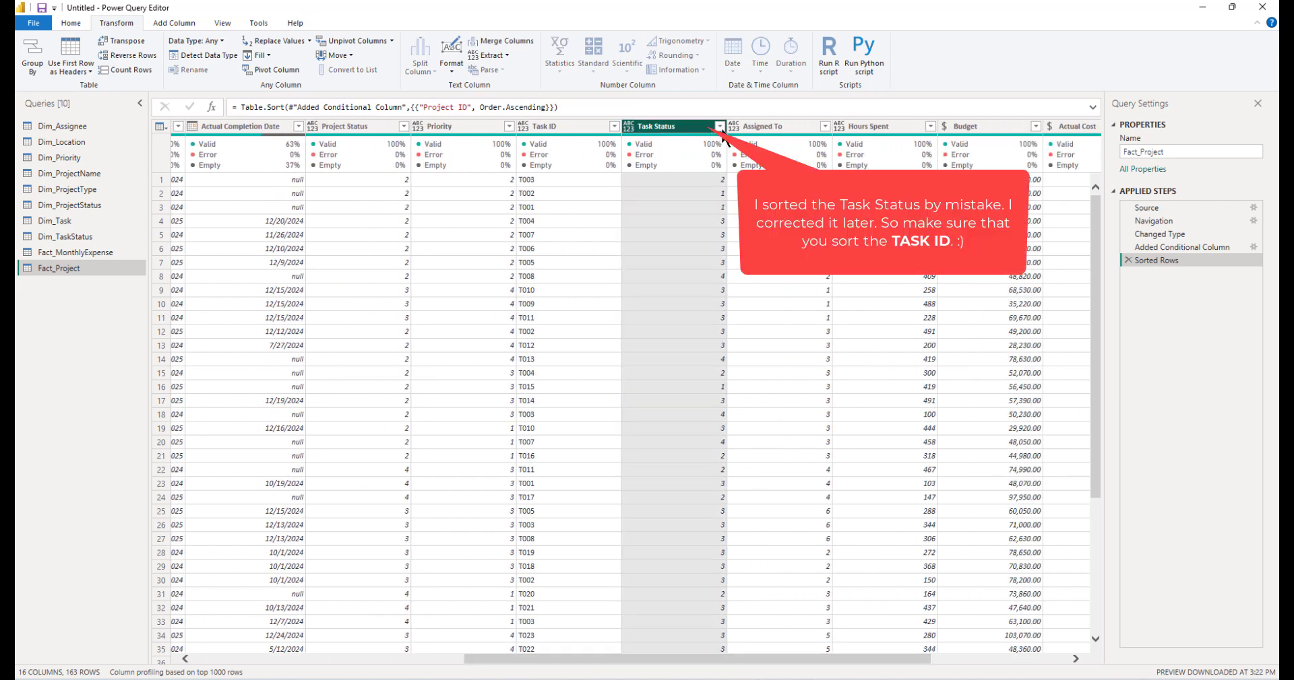
pyautogui.click(720, 126)
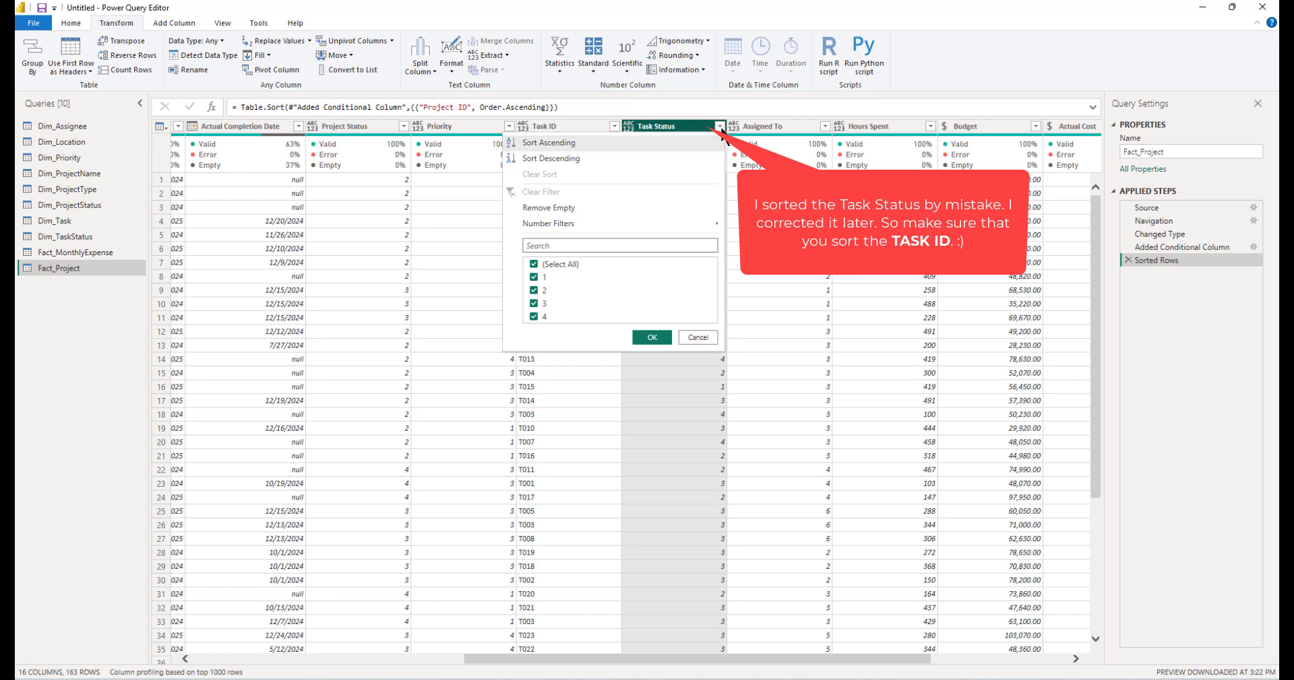
pyautogui.click(564, 141)
pyautogui.moveTo(699, 660); pyautogui.dragTo(402, 660)
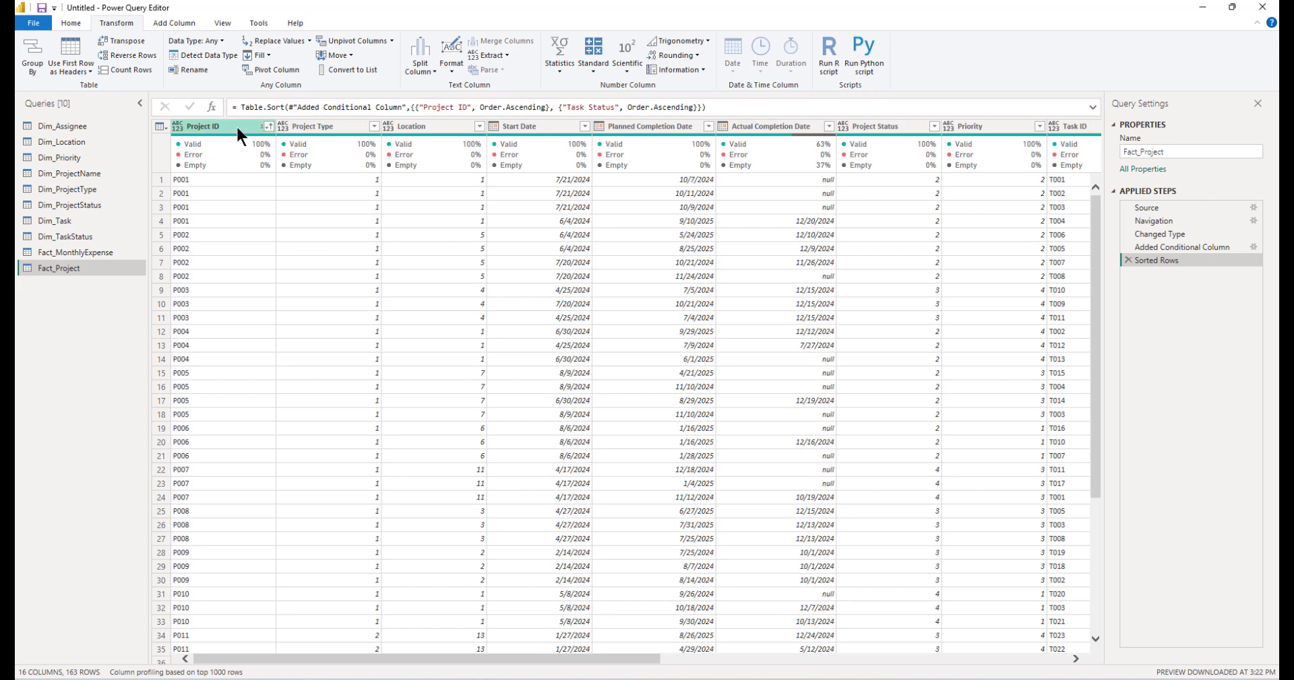
pyautogui.moveTo(597, 660); pyautogui.dragTo(750, 660)
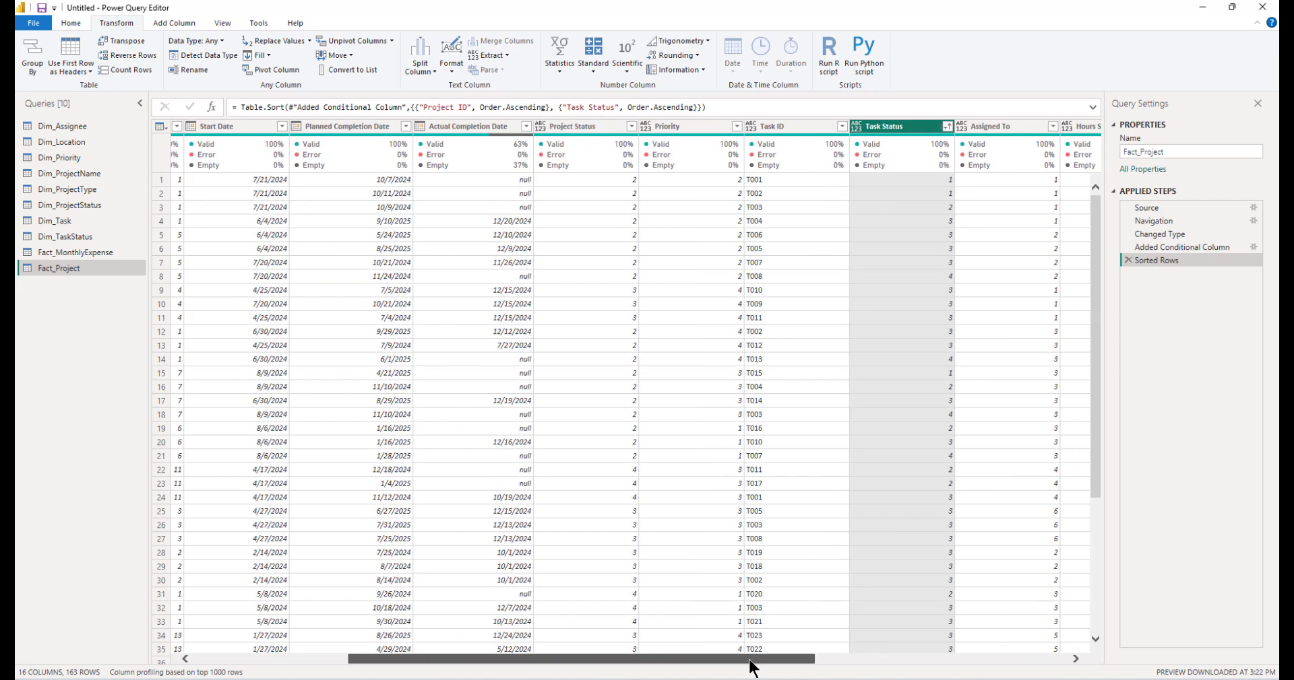
pyautogui.click(987, 129)
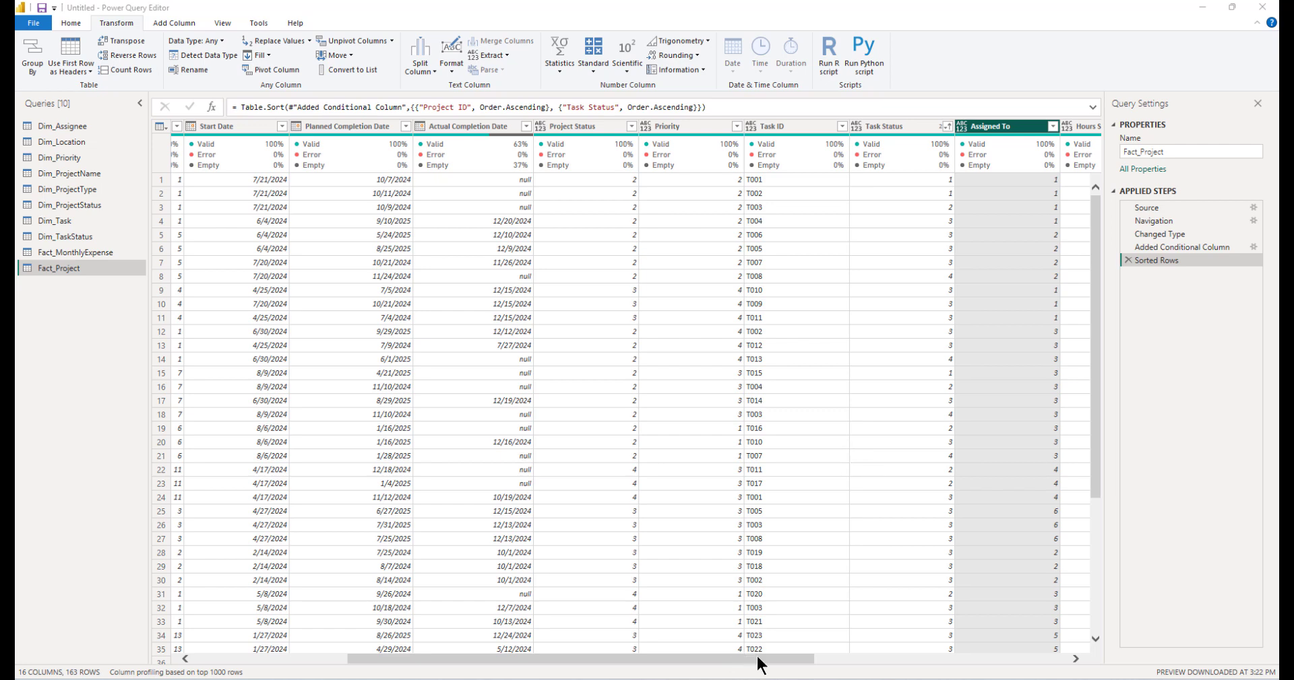
# - Duplicate the Fact_Project query and rename the copy Fact_ProjectStartDate
pyautogui.moveTo(756, 660); pyautogui.dragTo(73, 288)
pyautogui.rightClick(69, 265)
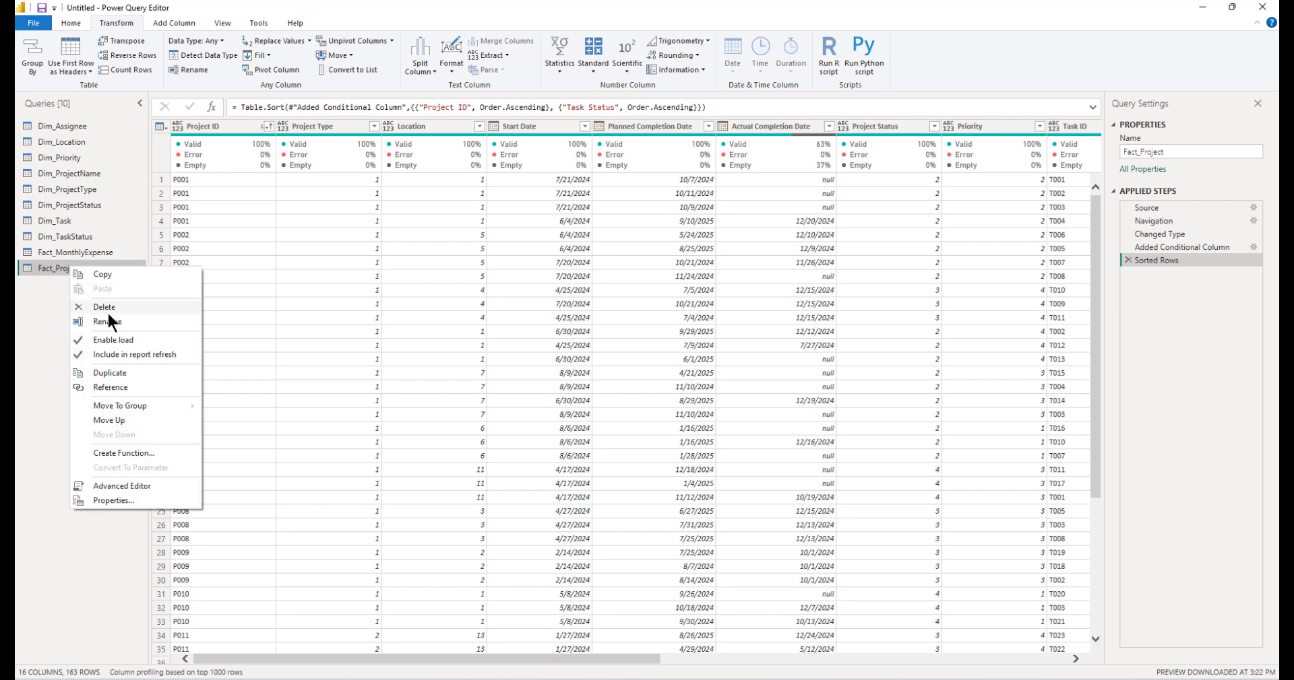
pyautogui.click(121, 370)
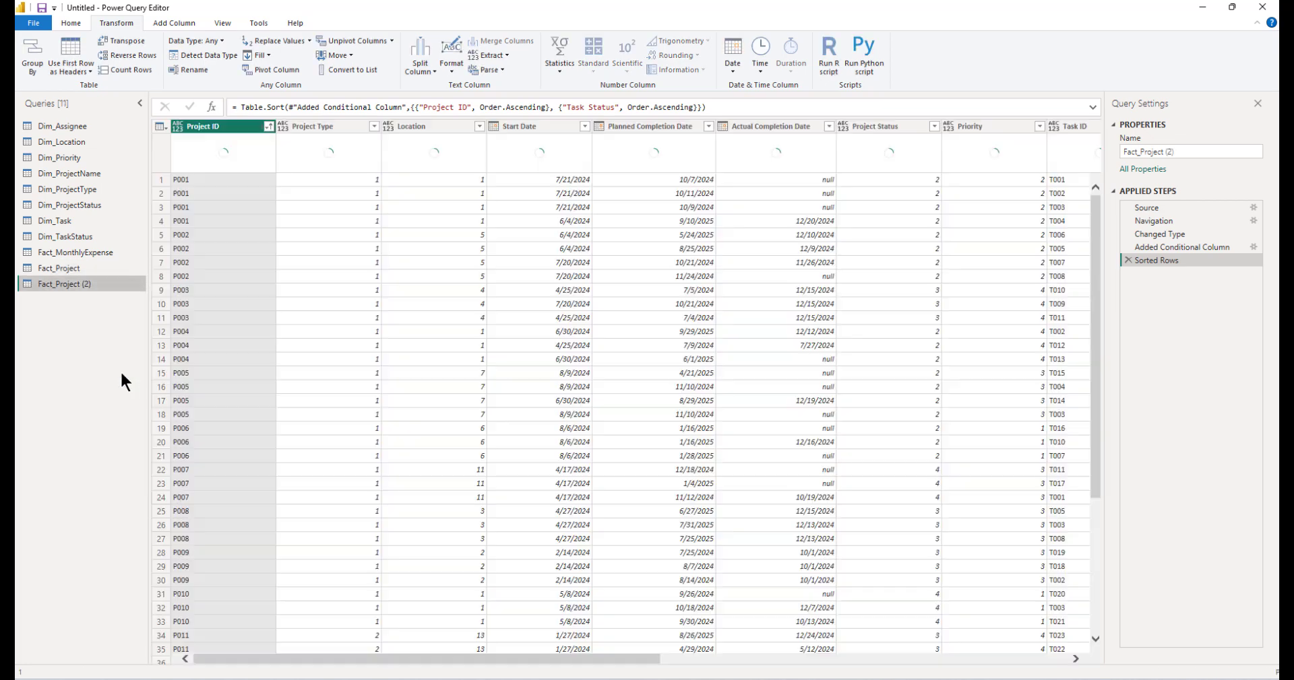
pyautogui.doubleClick(92, 284)
pyautogui.click(99, 285)
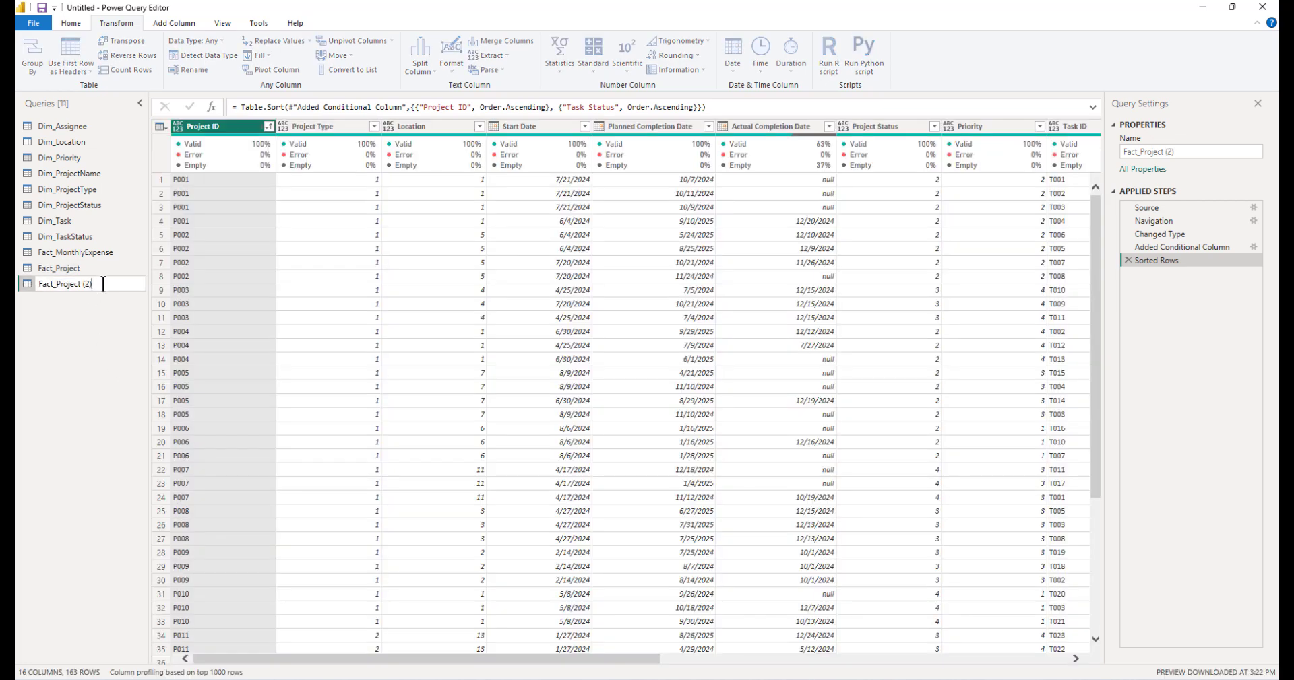
pyautogui.press('BackSpace')
pyautogui.press('BackSpace')
pyautogui.press('BackSpace')
pyautogui.press('BackSpace')
pyautogui.press('BackSpace')
pyautogui.press('BackSpace')
pyautogui.press('BackSpace')
pyautogui.press('BackSpace')
pyautogui.press('BackSpace')
pyautogui.write('rojectStartDate')
pyautogui.press('Return')
# - Group Fact_ProjectStartDate by Project ID, with a new column ProjectStartDate that takes the Min of Start Date
pyautogui.click(64, 267)
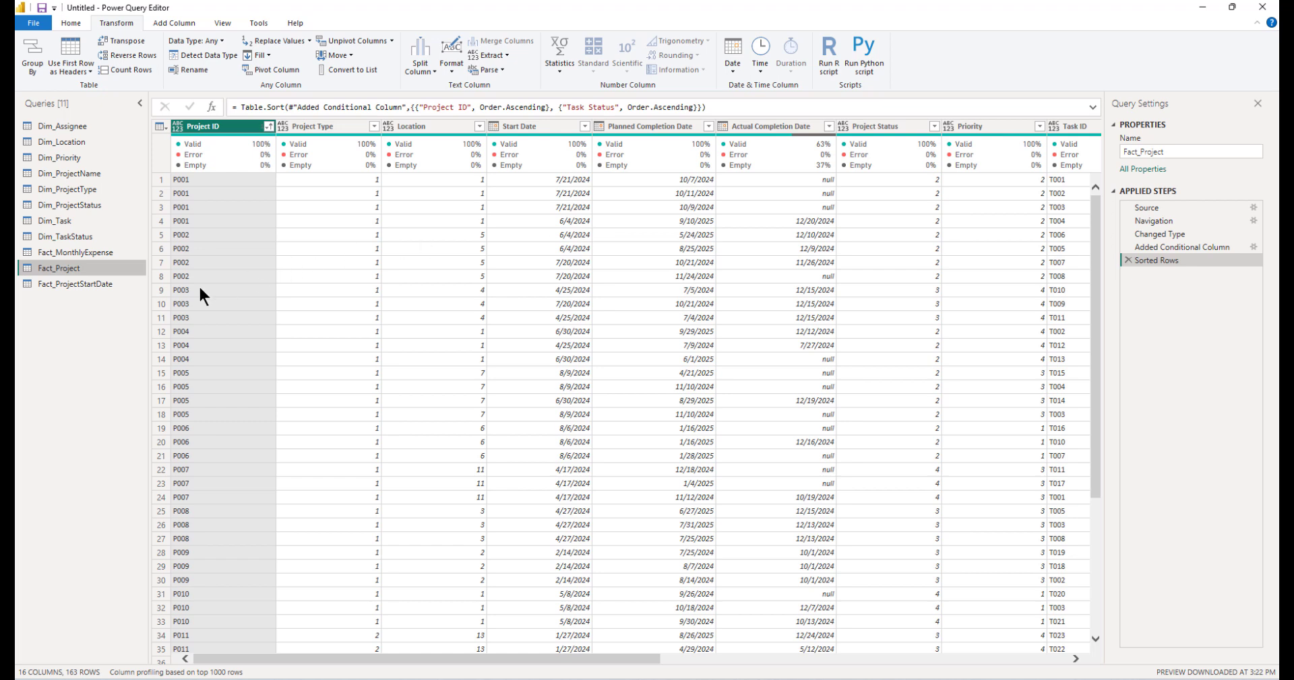
pyautogui.click(79, 286)
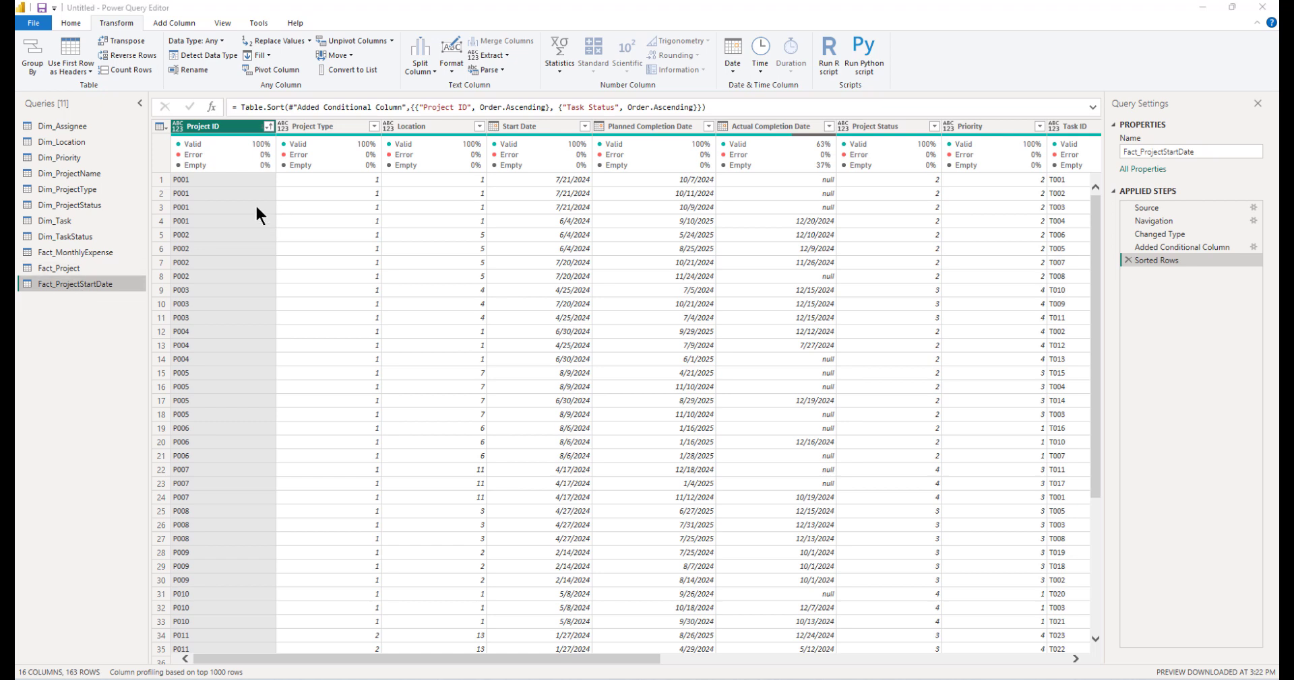
pyautogui.rightClick(232, 128)
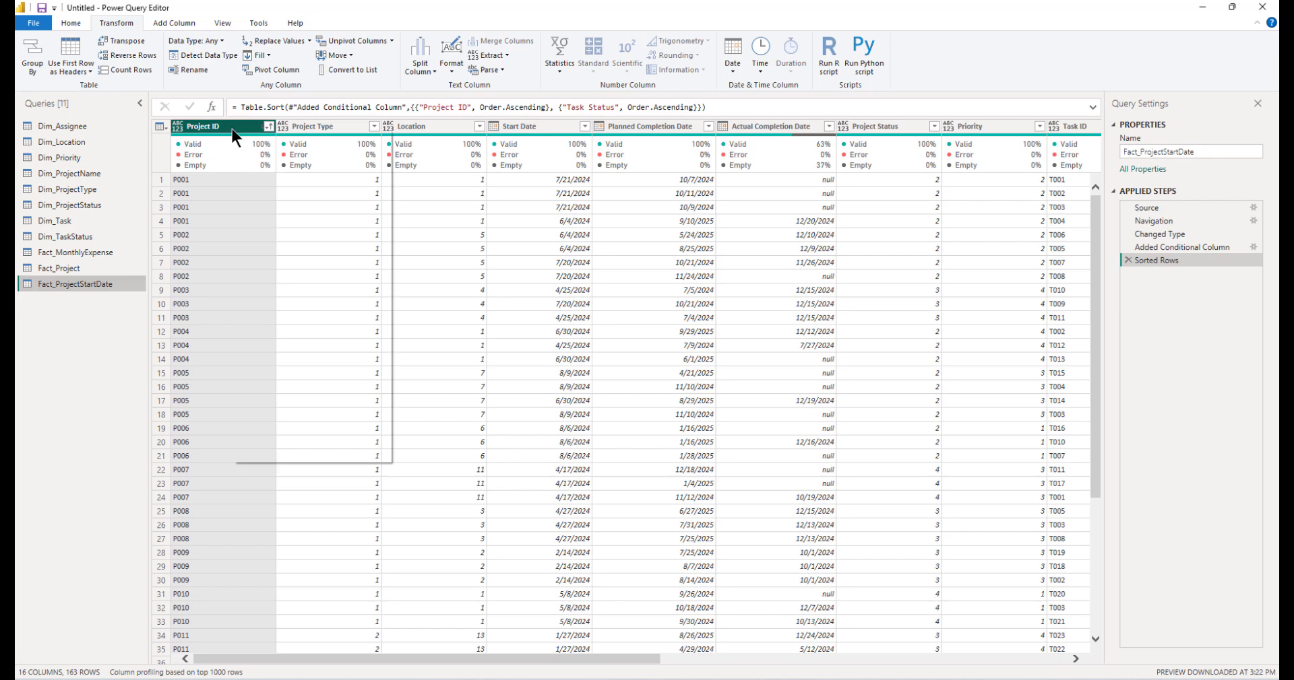
pyautogui.click(322, 333)
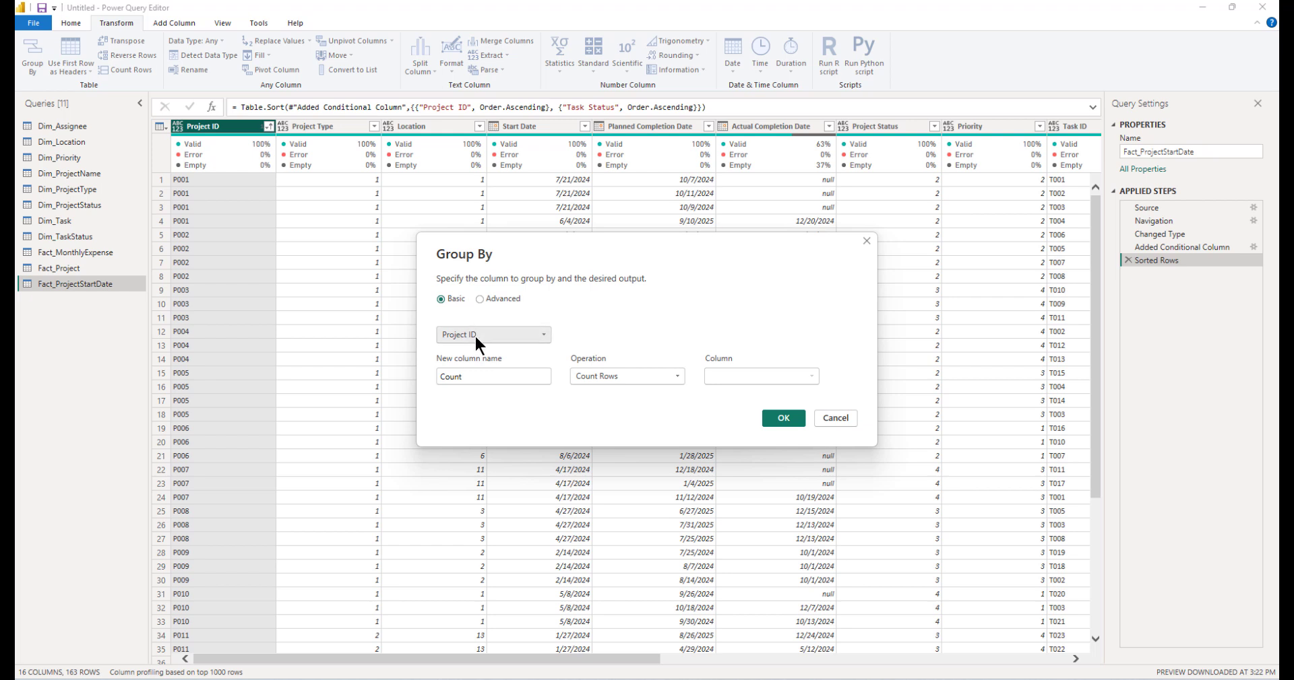
pyautogui.moveTo(491, 378); pyautogui.dragTo(413, 380)
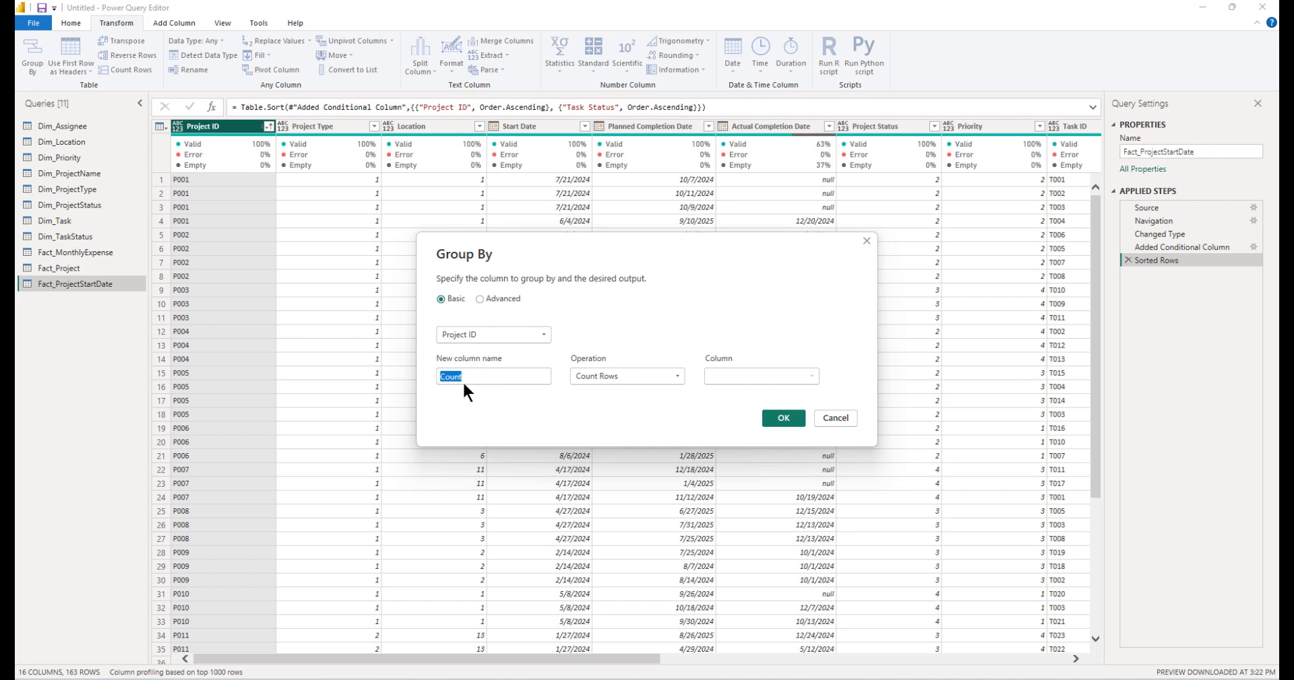
pyautogui.write('ProjectStartDate')
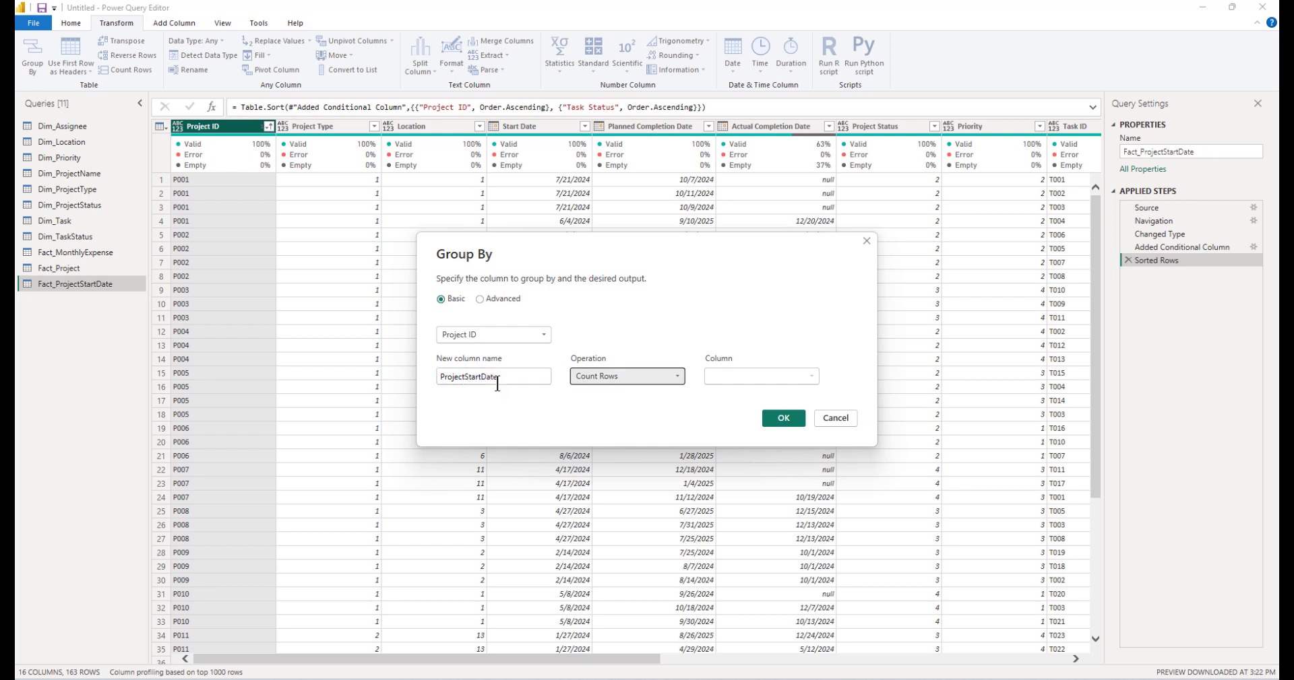
pyautogui.click(616, 376)
pyautogui.click(589, 431)
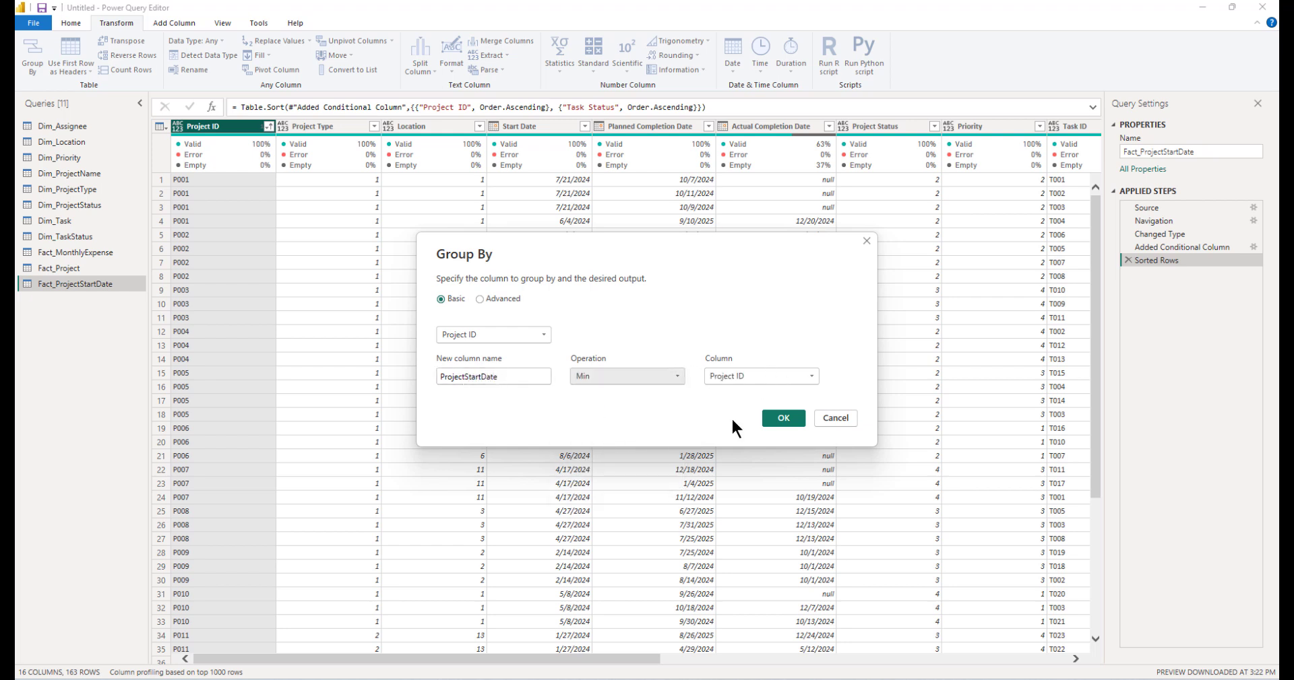
pyautogui.click(754, 377)
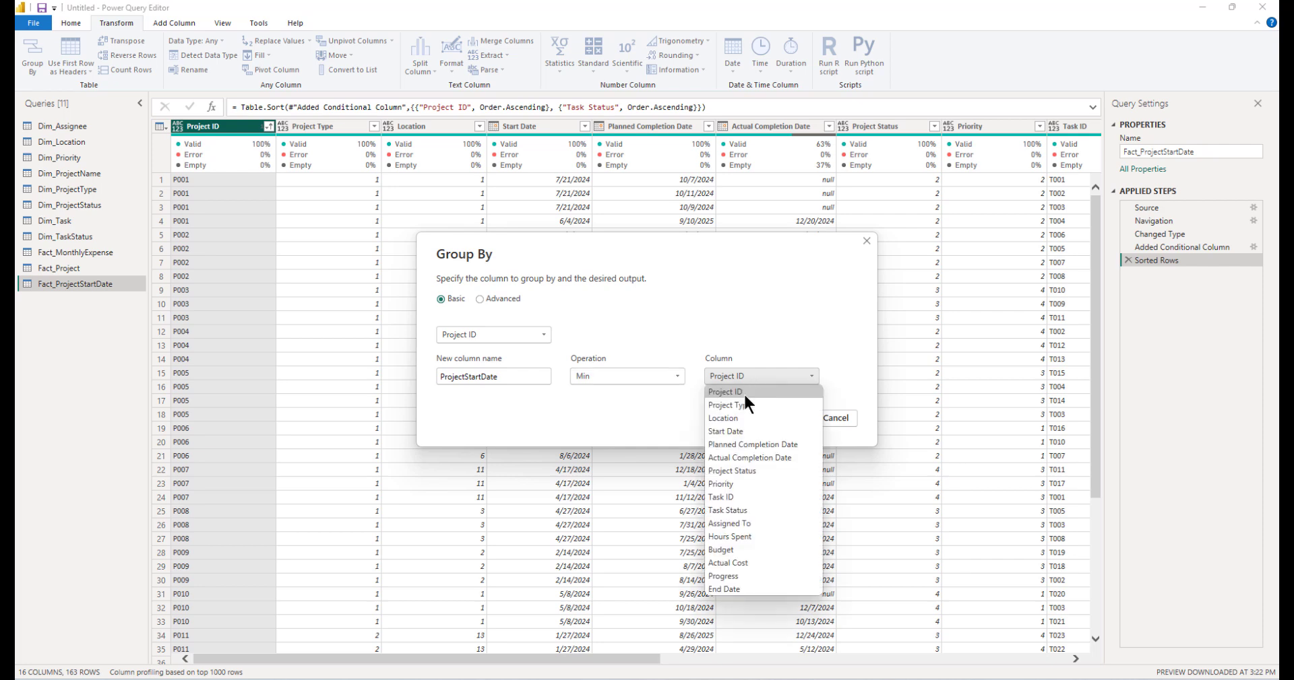
pyautogui.click(745, 433)
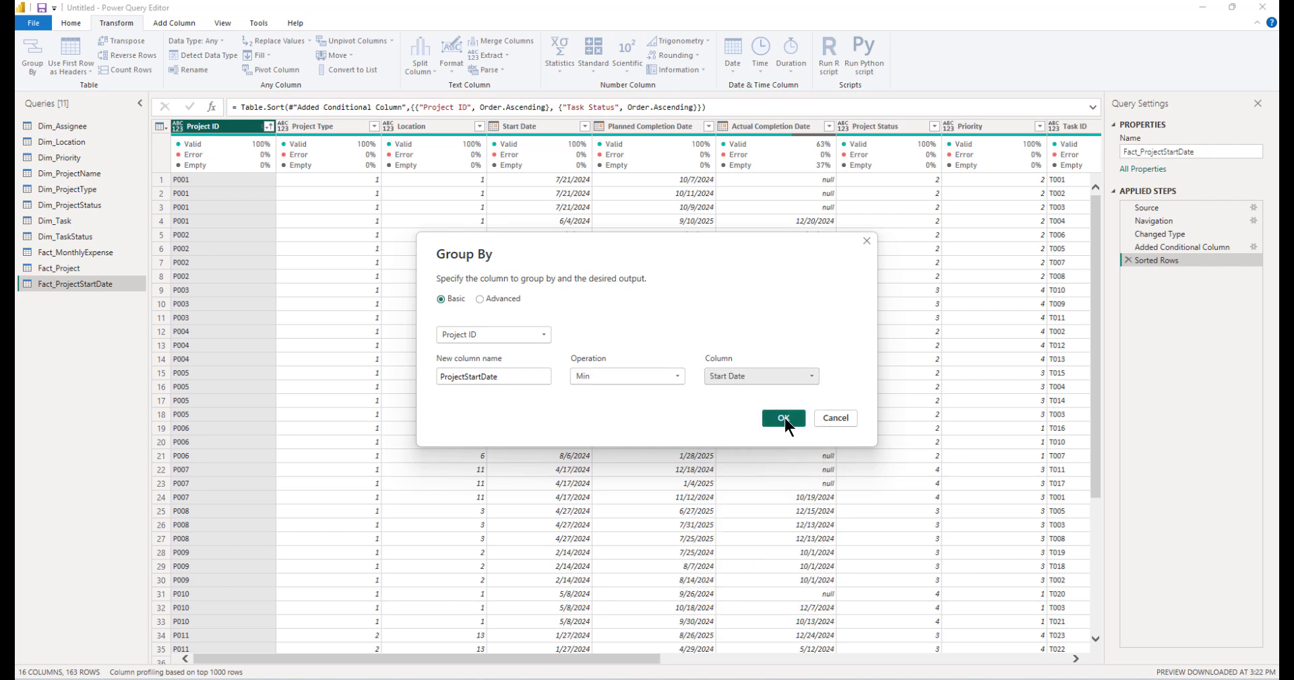
pyautogui.click(785, 418)
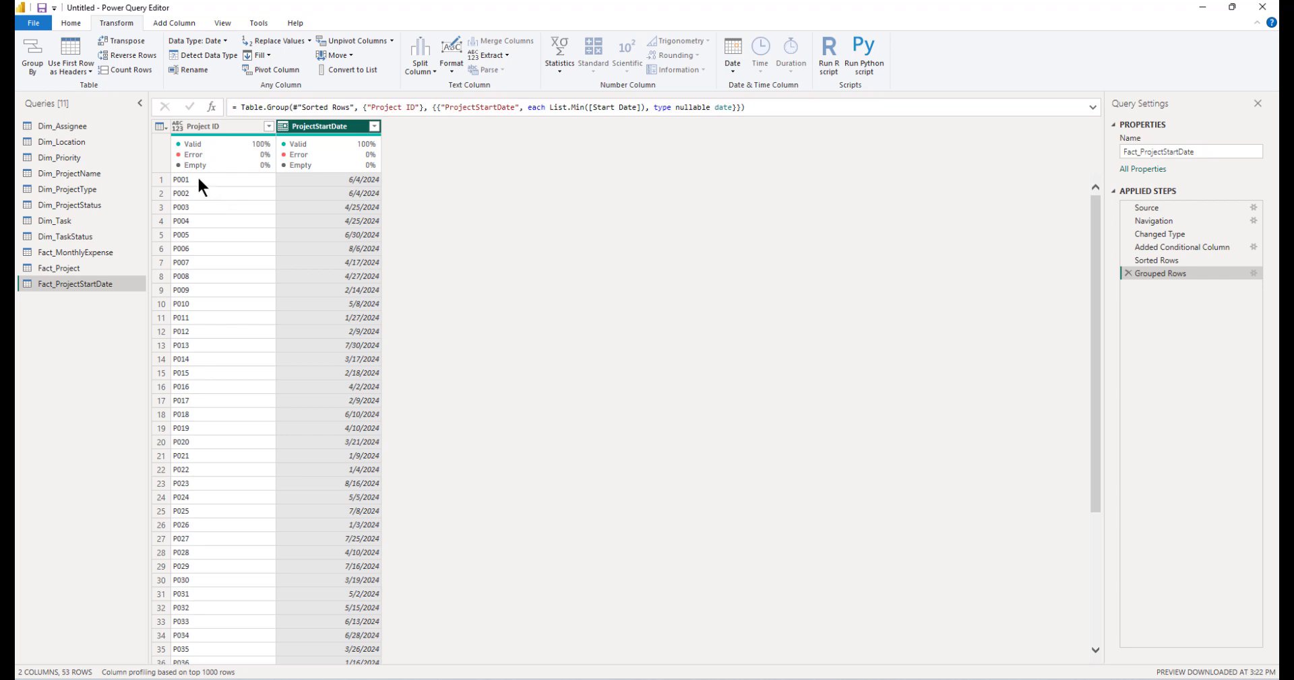
# - Sort the grouped rows of Fact_ProjectStartDate by Project ID in ascending order
pyautogui.scroll(-5, 321, 284)
pyautogui.scroll(5, 297, 455)
pyautogui.click(268, 126)
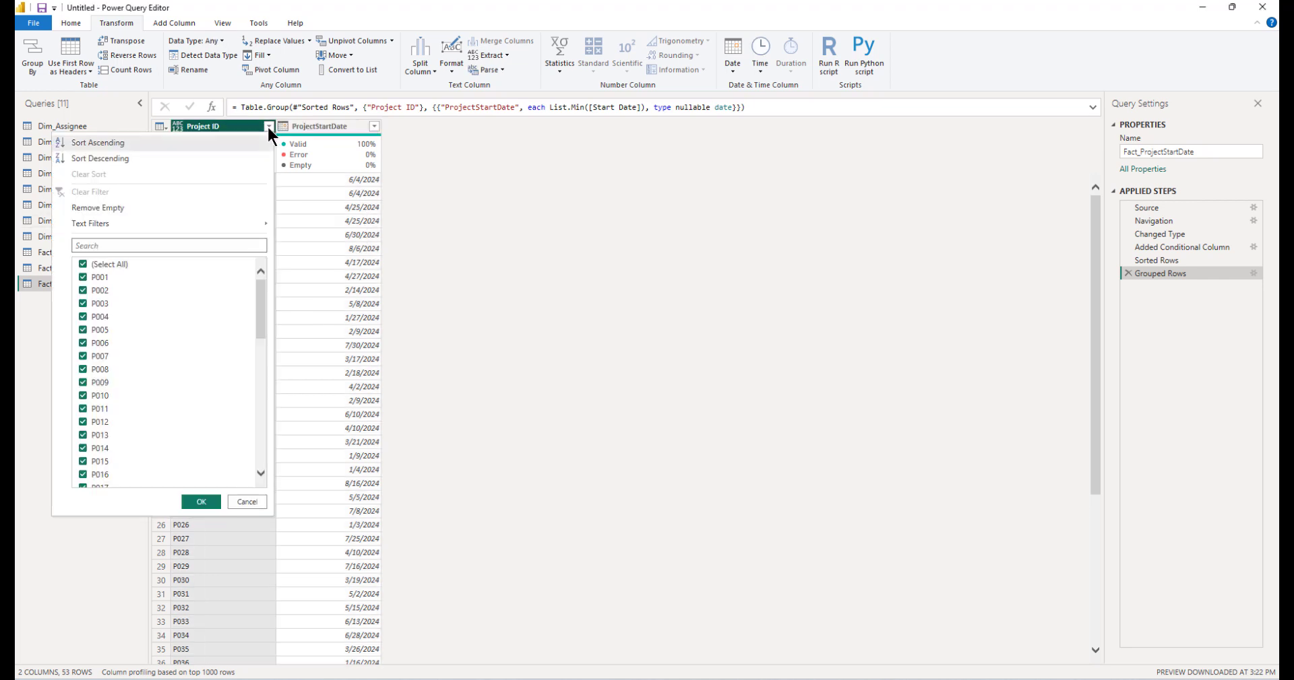
pyautogui.click(102, 142)
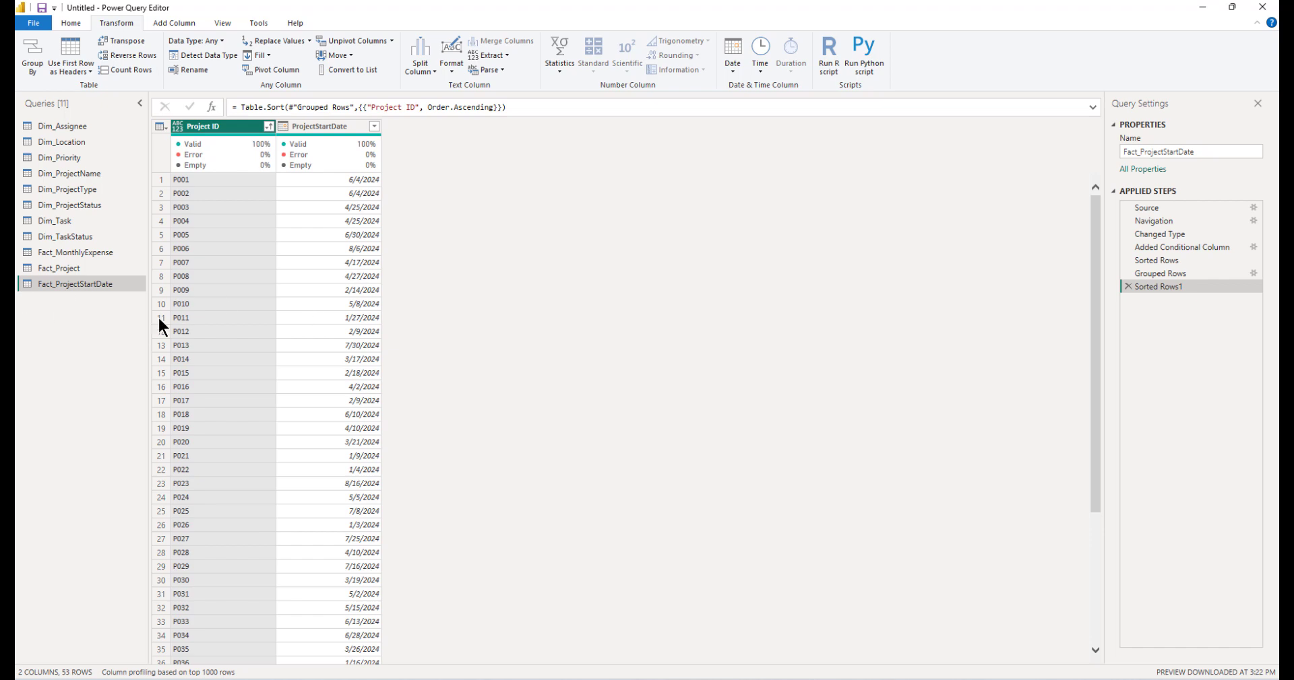
# - Duplicate the Fact_Project query again and rename the copy Fact_ProjectEndDate
pyautogui.rightClick(67, 262)
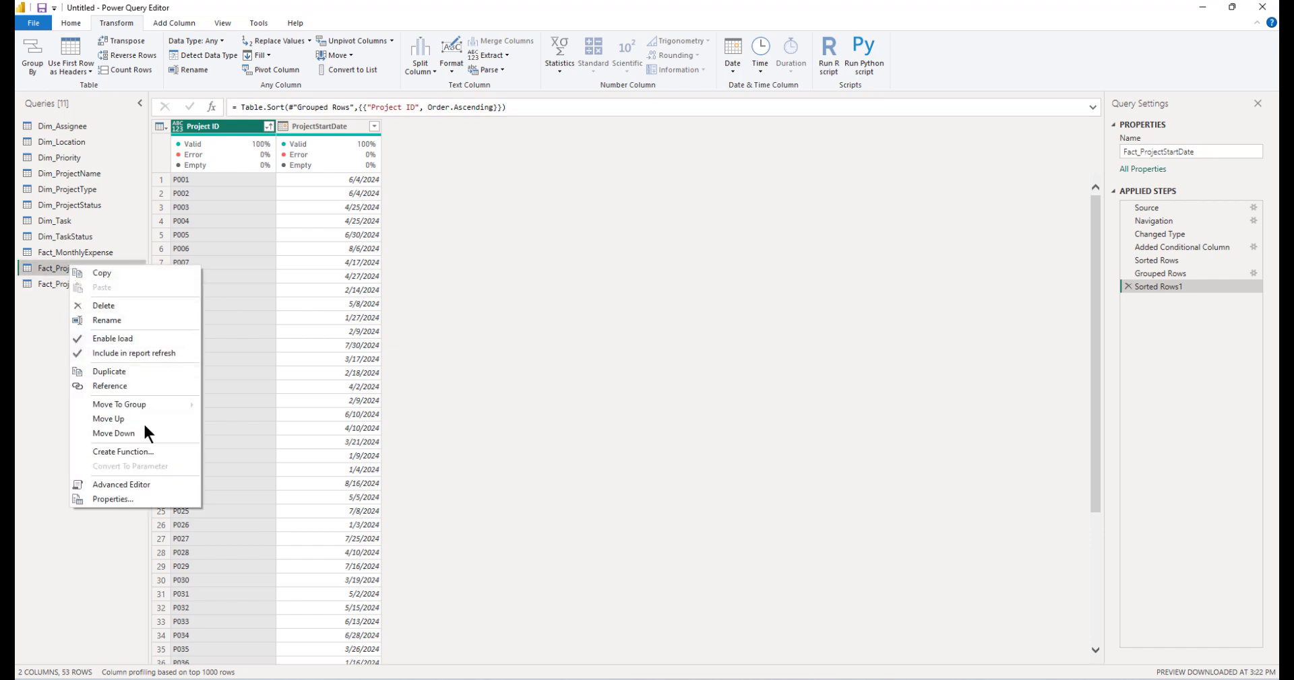
pyautogui.click(115, 371)
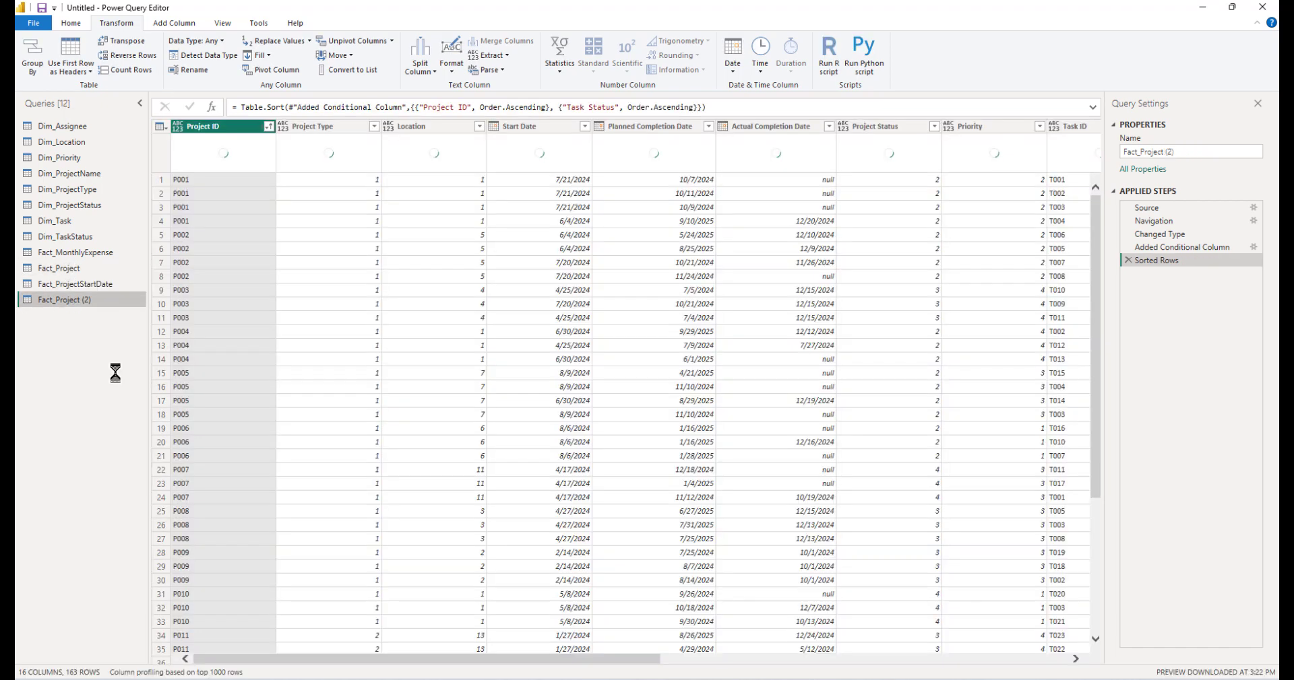
pyautogui.doubleClick(103, 295)
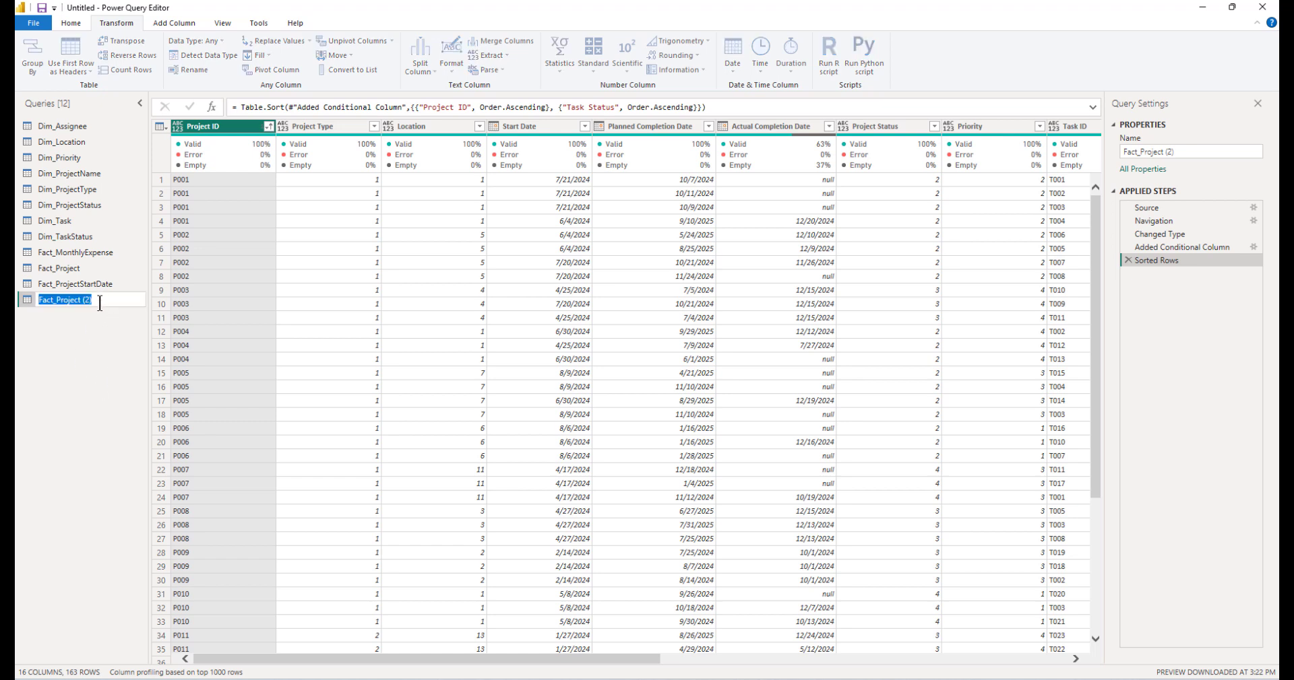
pyautogui.click(101, 304)
pyautogui.press('BackSpace')
pyautogui.press('BackSpace')
pyautogui.press('BackSpace')
pyautogui.press('BackSpace')
pyautogui.write('EndDate')
pyautogui.press('Return')
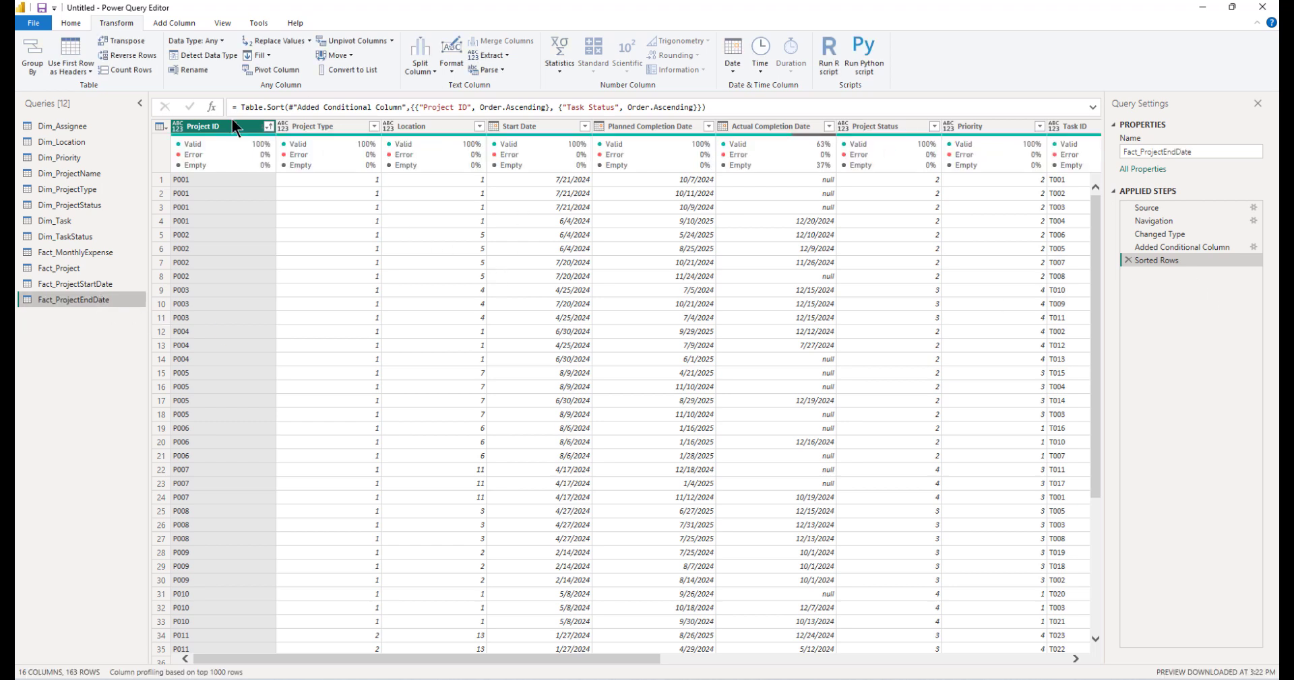
# - Group Fact_ProjectEndDate by Project ID, with a new column ProjectEndDate that takes the Max of End Date
pyautogui.rightClick(213, 128)
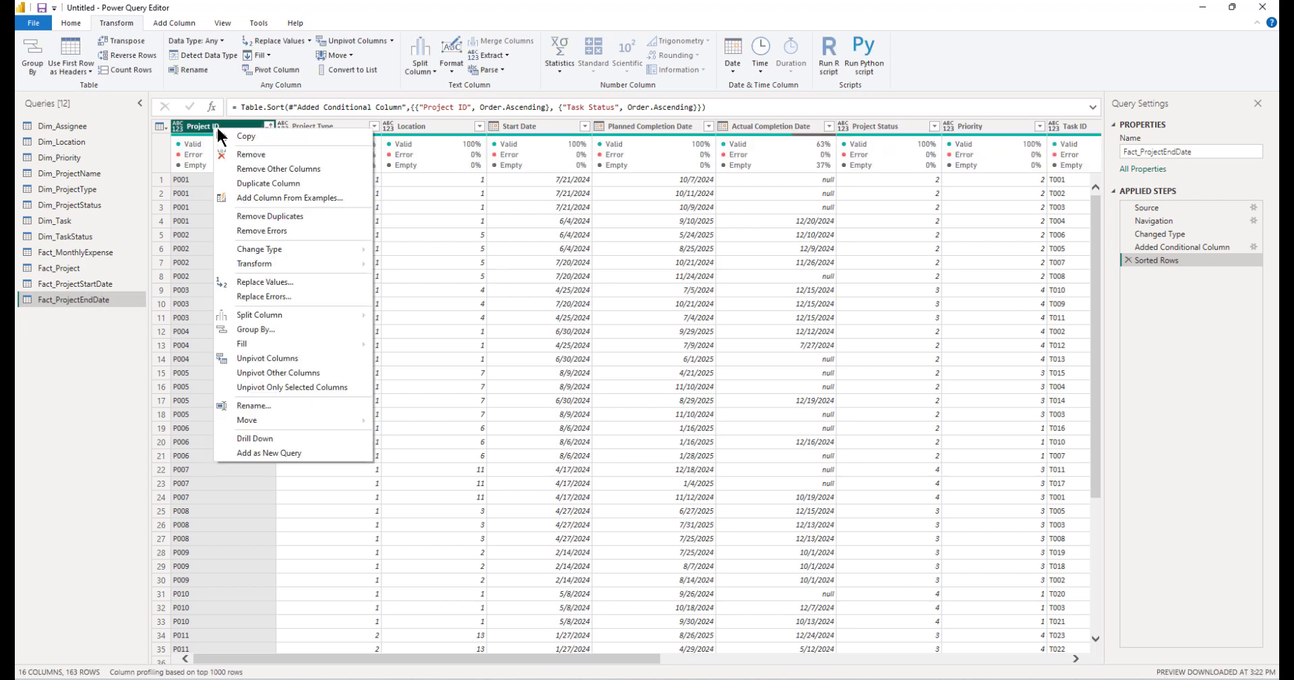
pyautogui.click(262, 330)
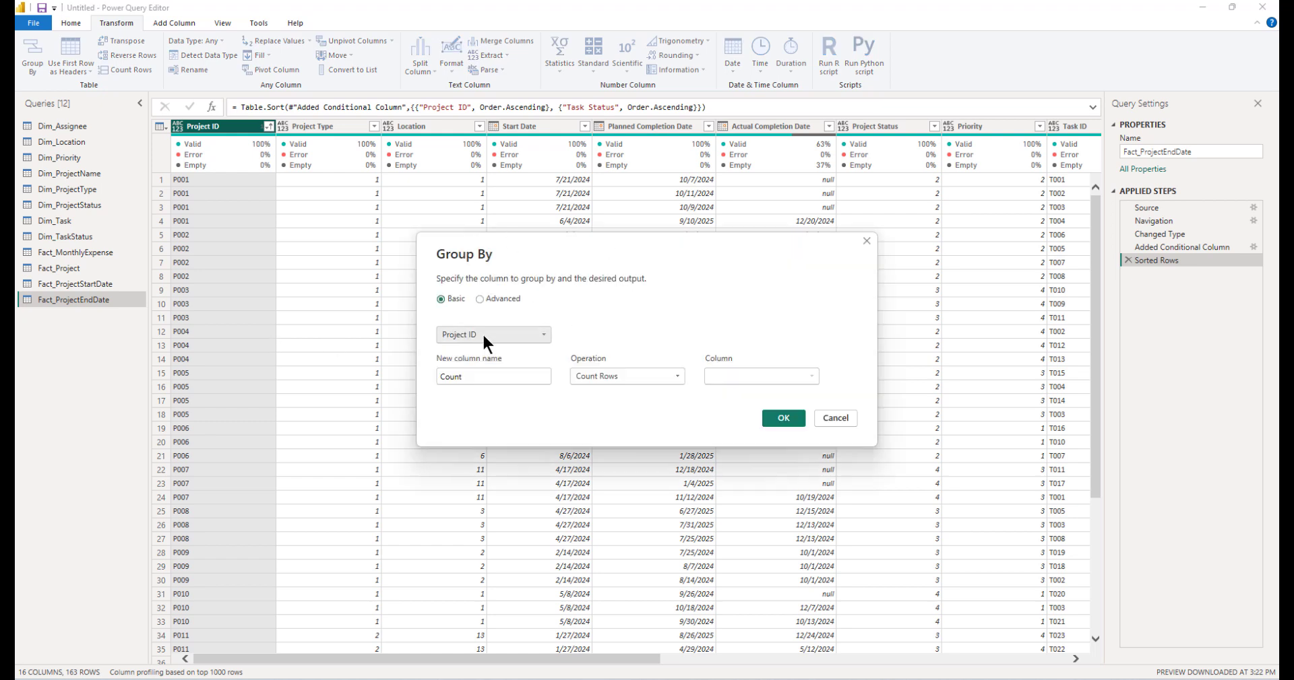
pyautogui.doubleClick(474, 380)
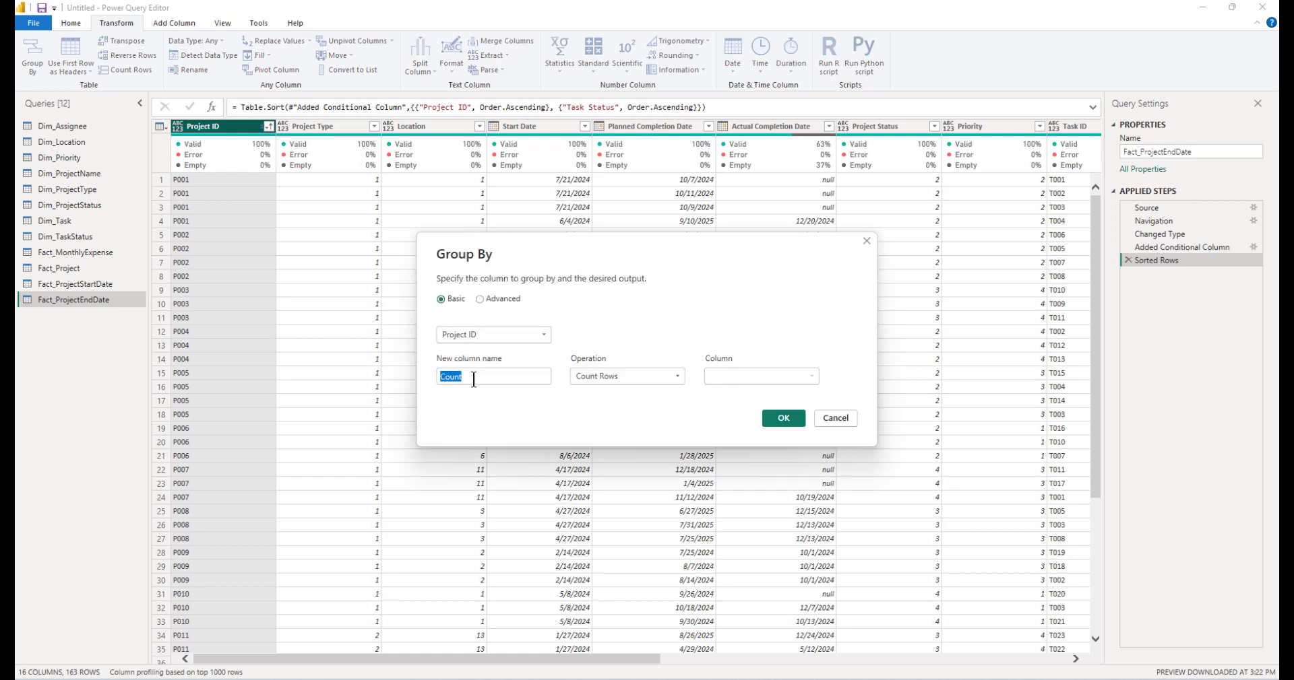
pyautogui.write('ProjectEndDate')
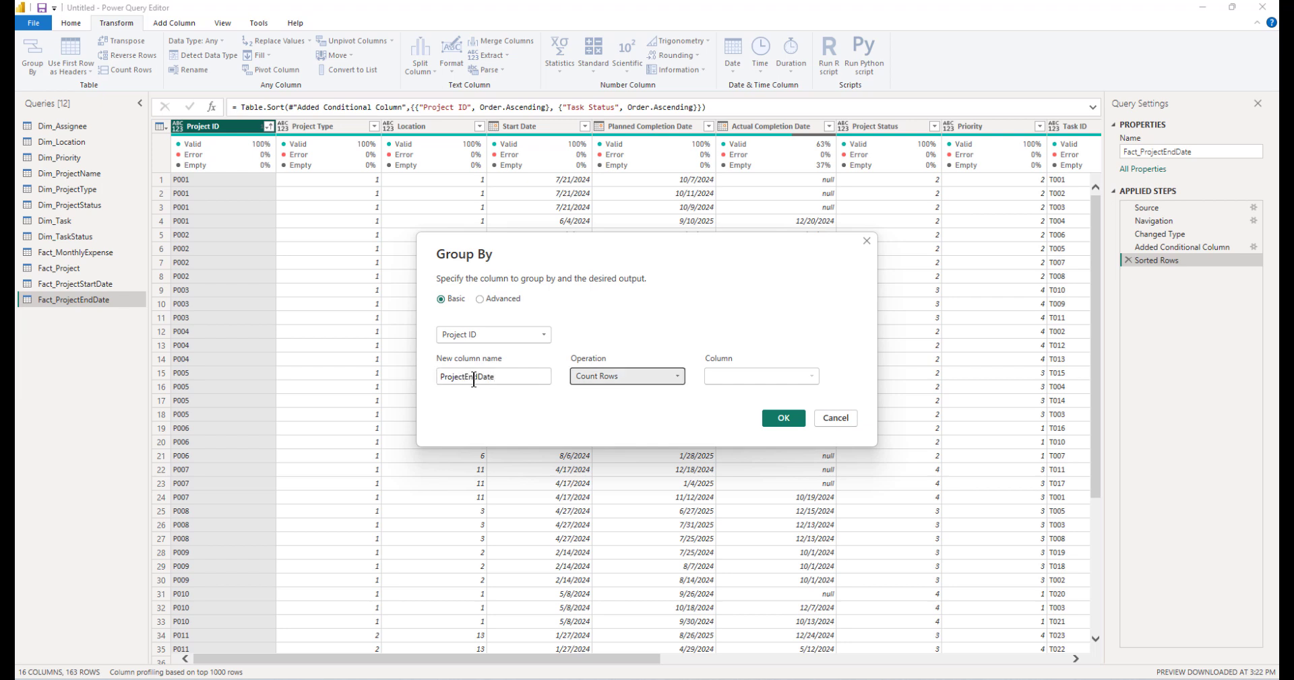
pyautogui.click(626, 376)
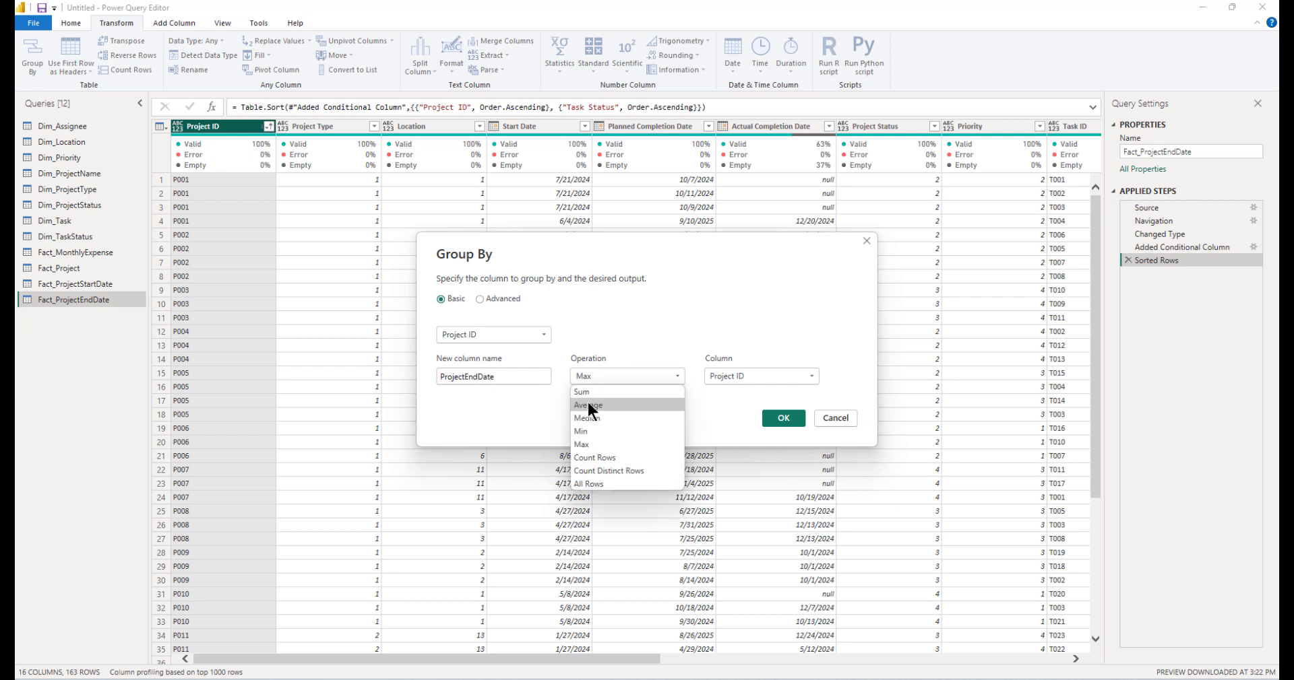
pyautogui.click(583, 442)
pyautogui.click(733, 379)
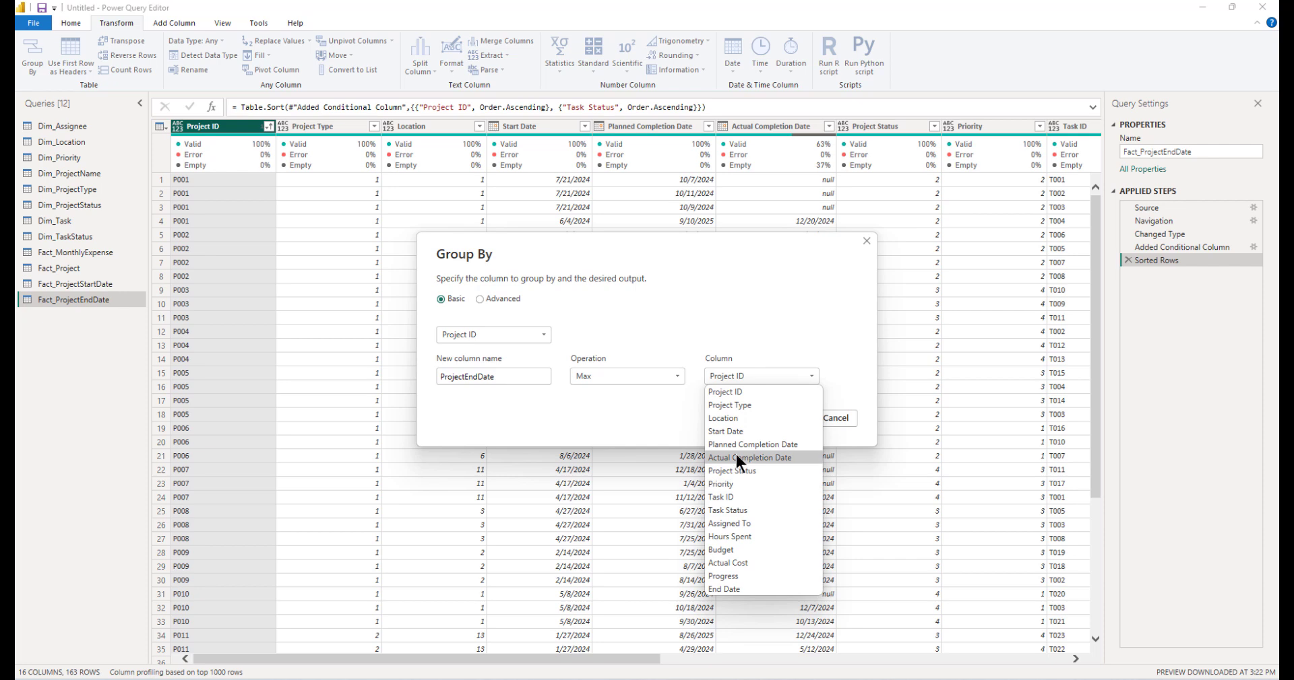
pyautogui.click(730, 589)
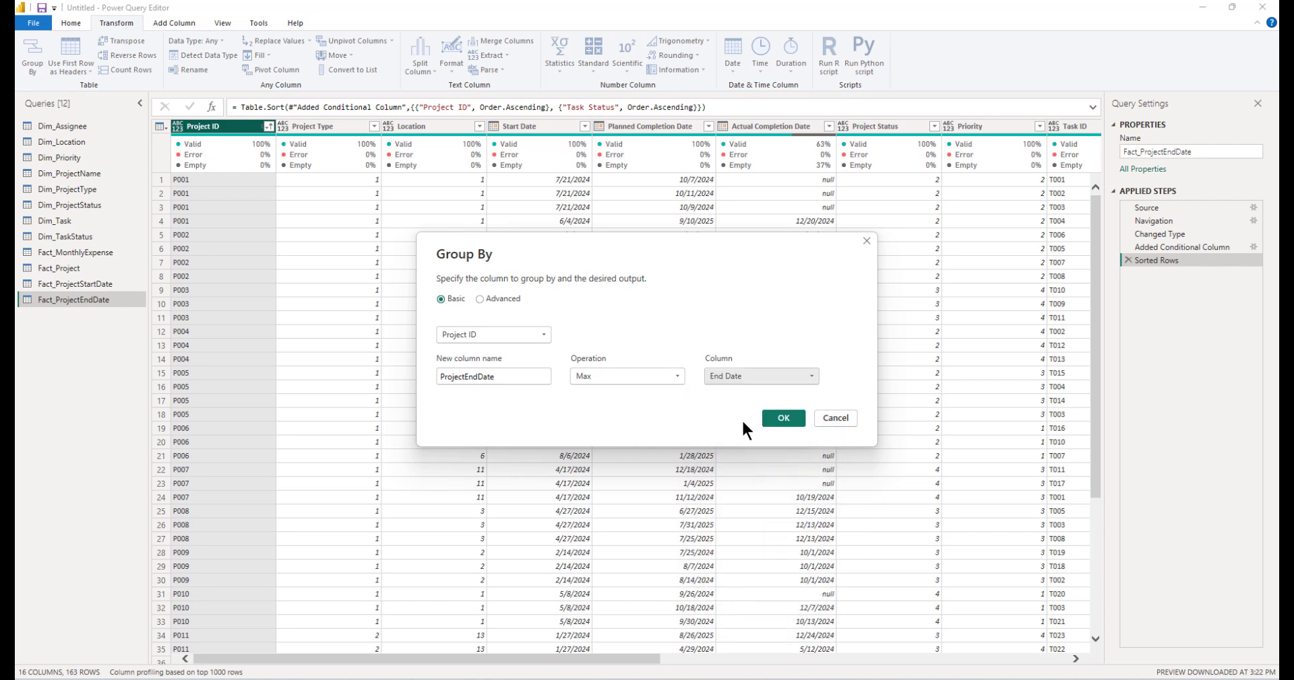
pyautogui.click(783, 418)
pyautogui.scroll(-6, 357, 270)
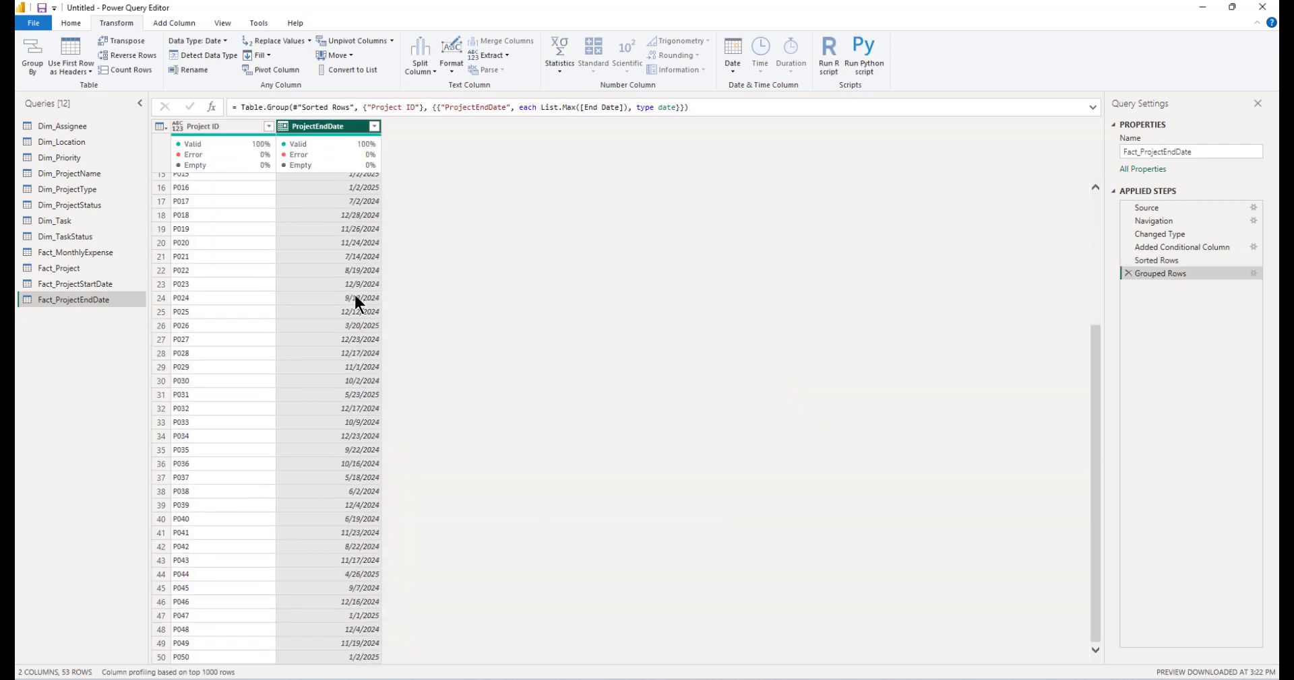
pyautogui.scroll(6, 358, 307)
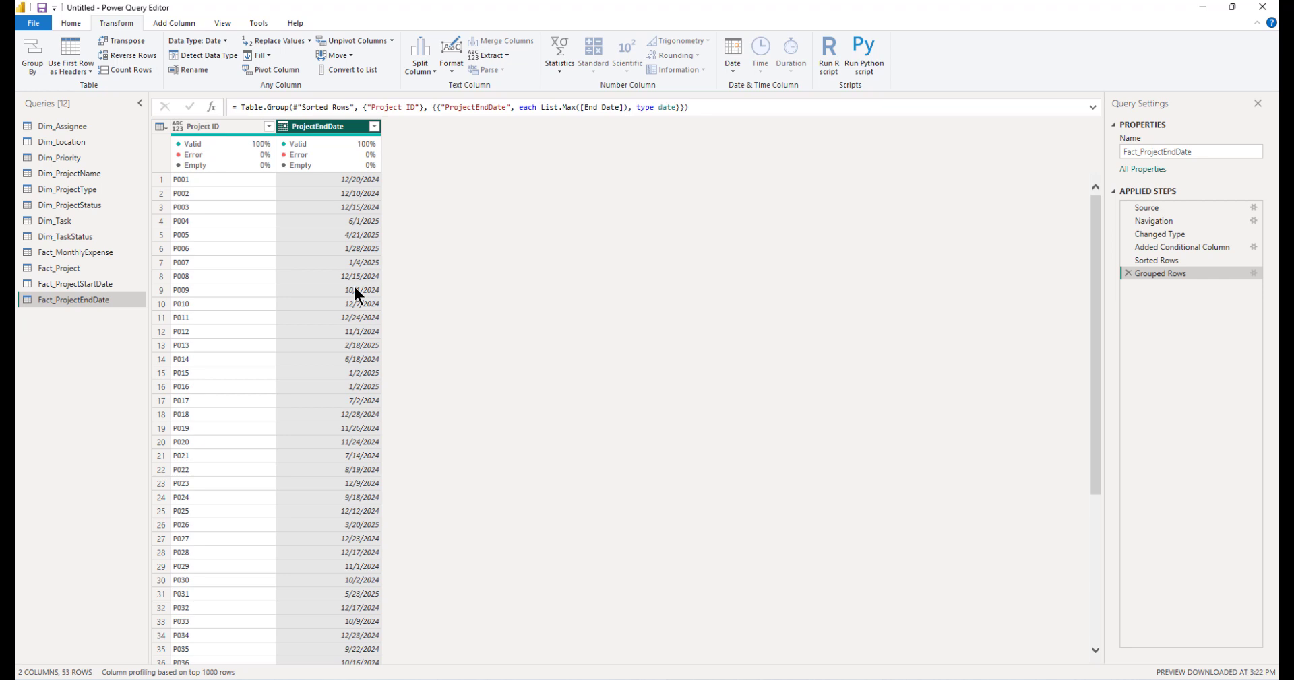
pyautogui.press('Left')
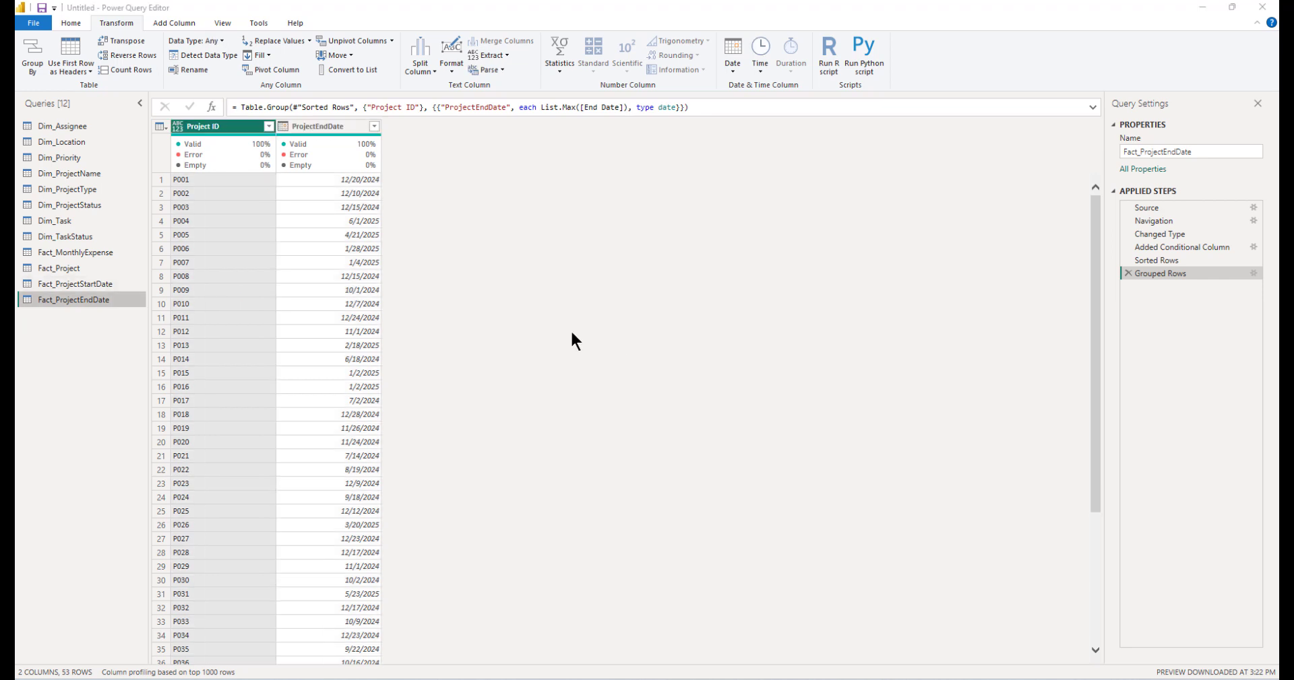
# - Merge Fact_ProjectStartDate into the Fact_Project query, matching on Project ID with a Left Outer join
pyautogui.click(54, 268)
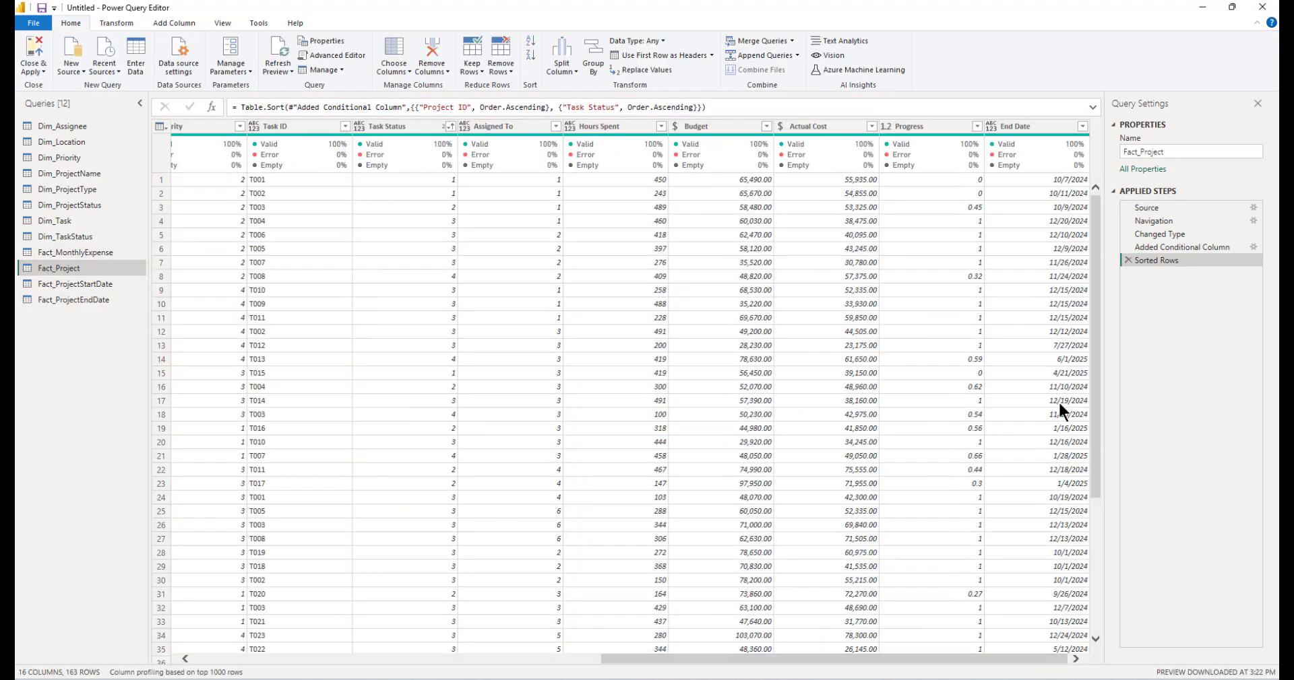
pyautogui.click(767, 42)
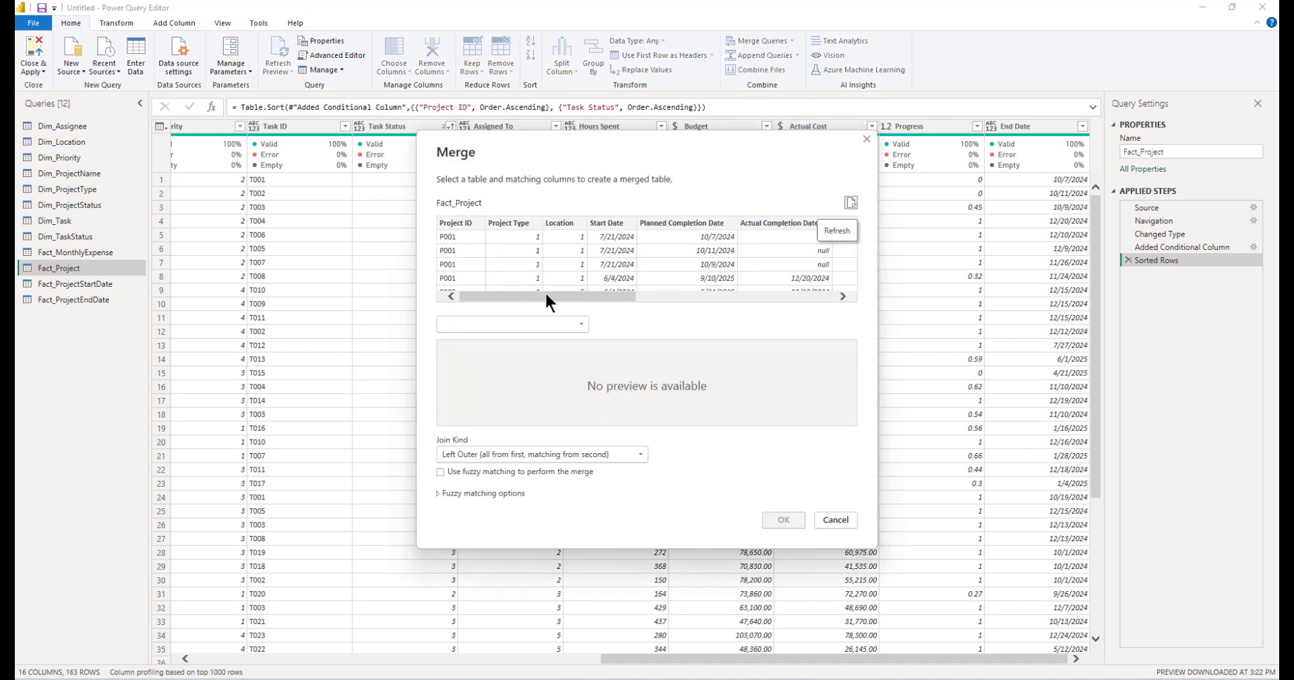
pyautogui.click(454, 223)
pyautogui.click(479, 326)
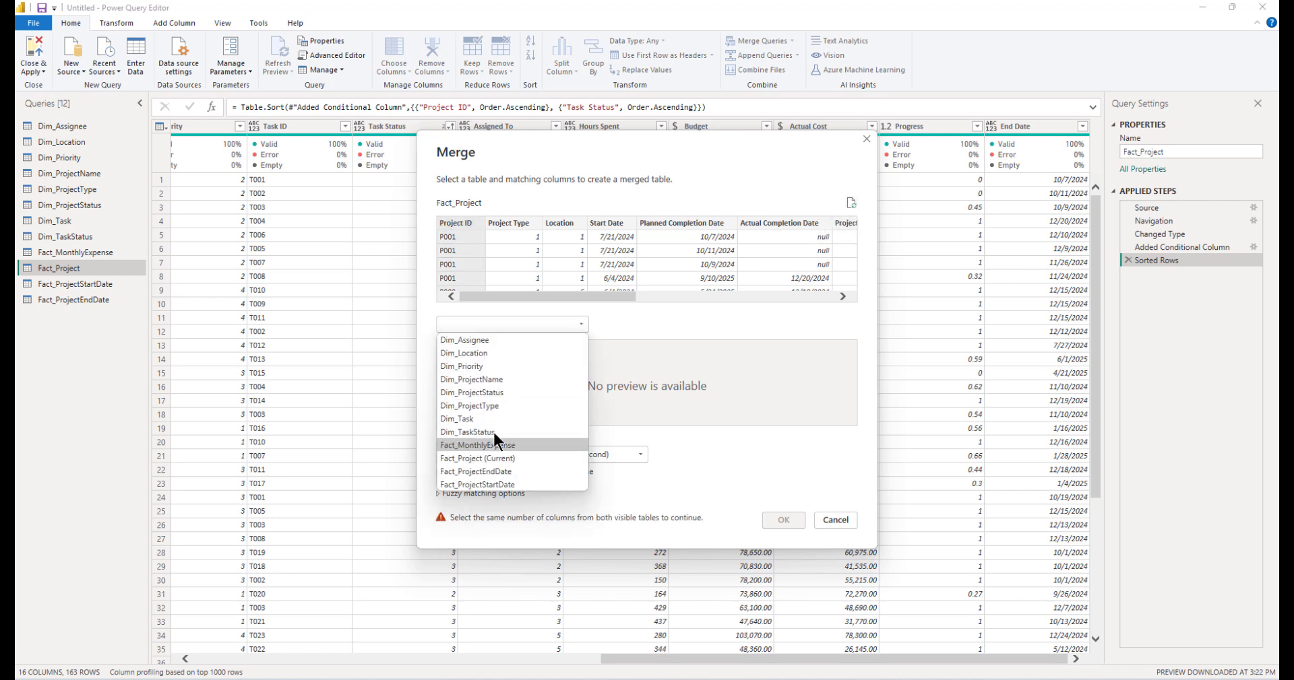
pyautogui.click(482, 485)
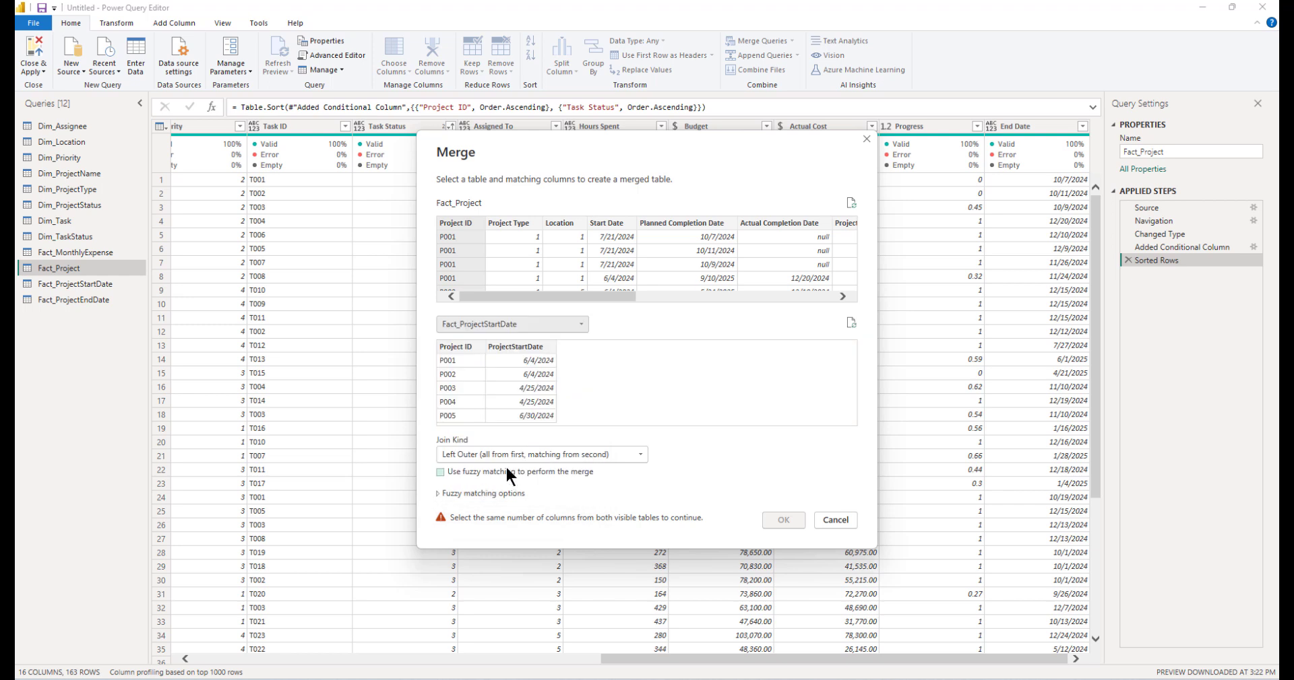
pyautogui.click(458, 347)
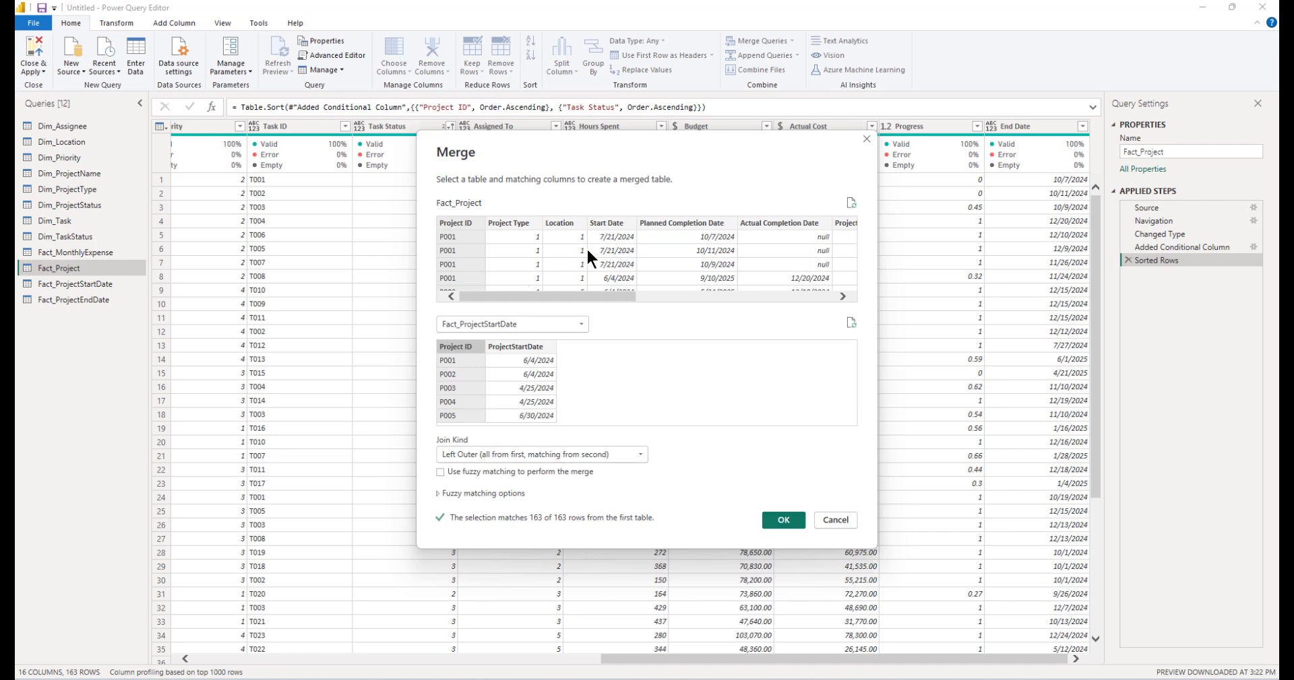
pyautogui.click(785, 521)
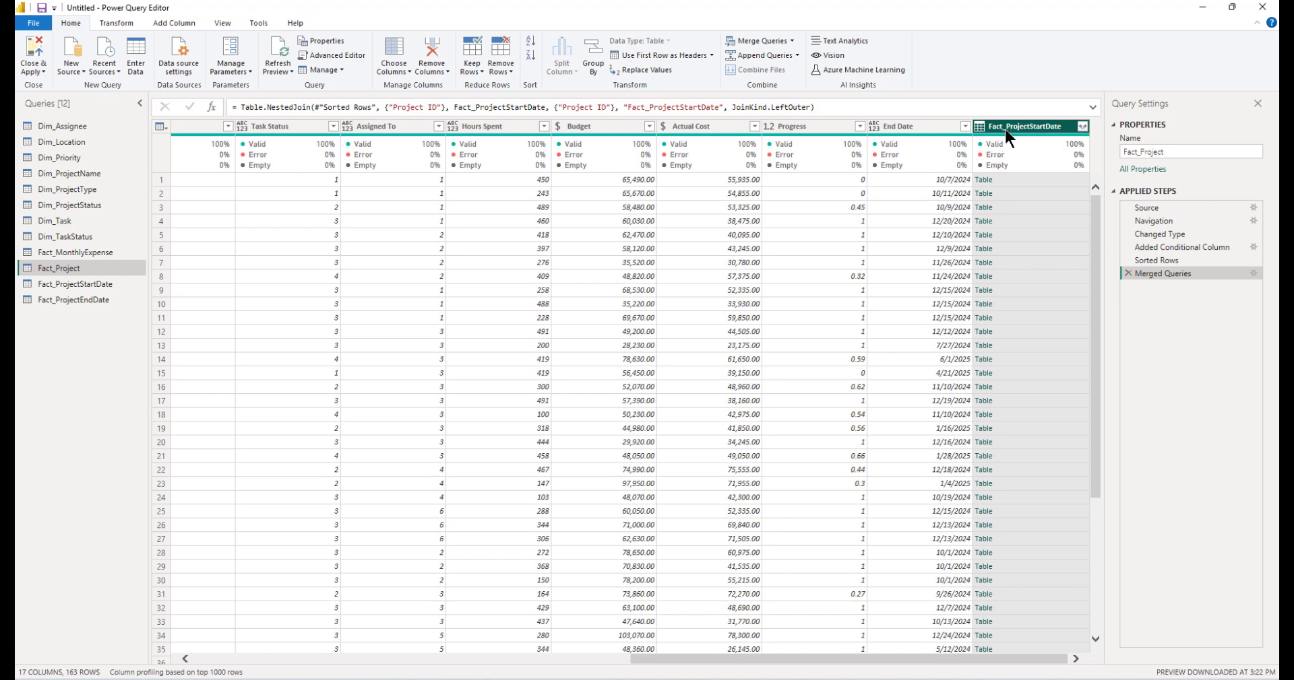
# - Expand the merged Fact_ProjectStartDate column in Fact_Project to include only the ProjectStartDate field
pyautogui.click(1082, 126)
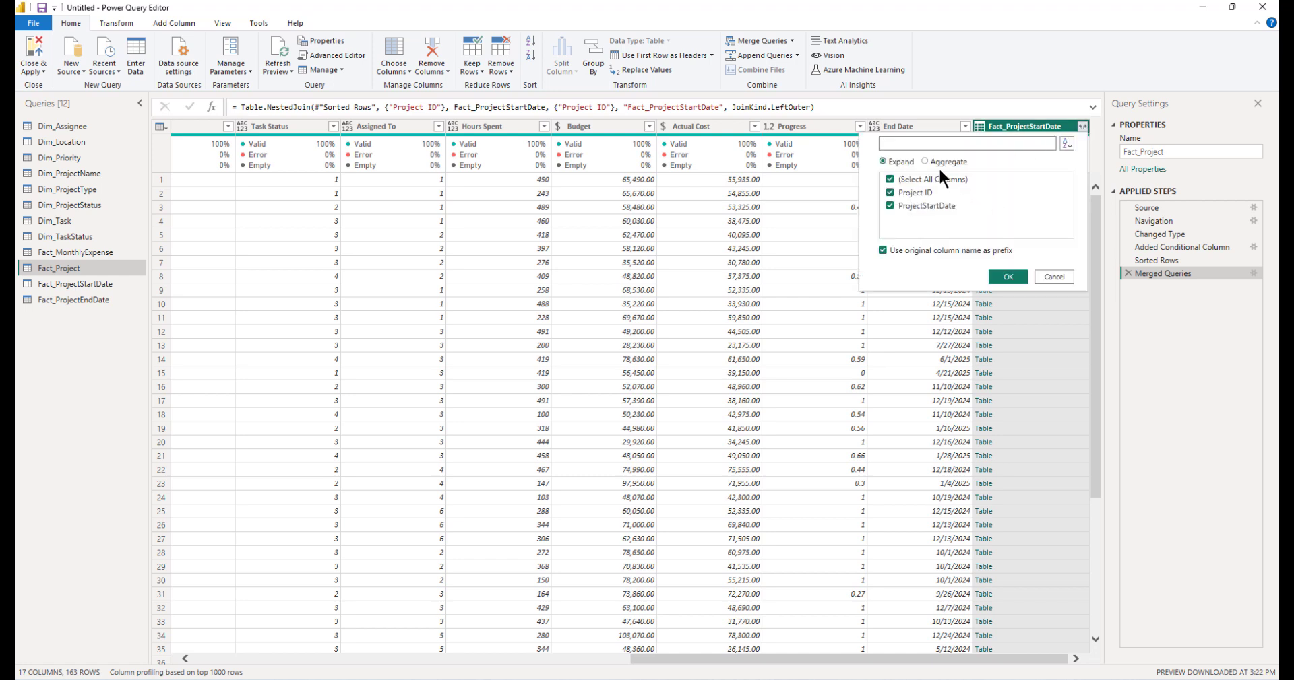
pyautogui.click(917, 192)
pyautogui.click(1005, 277)
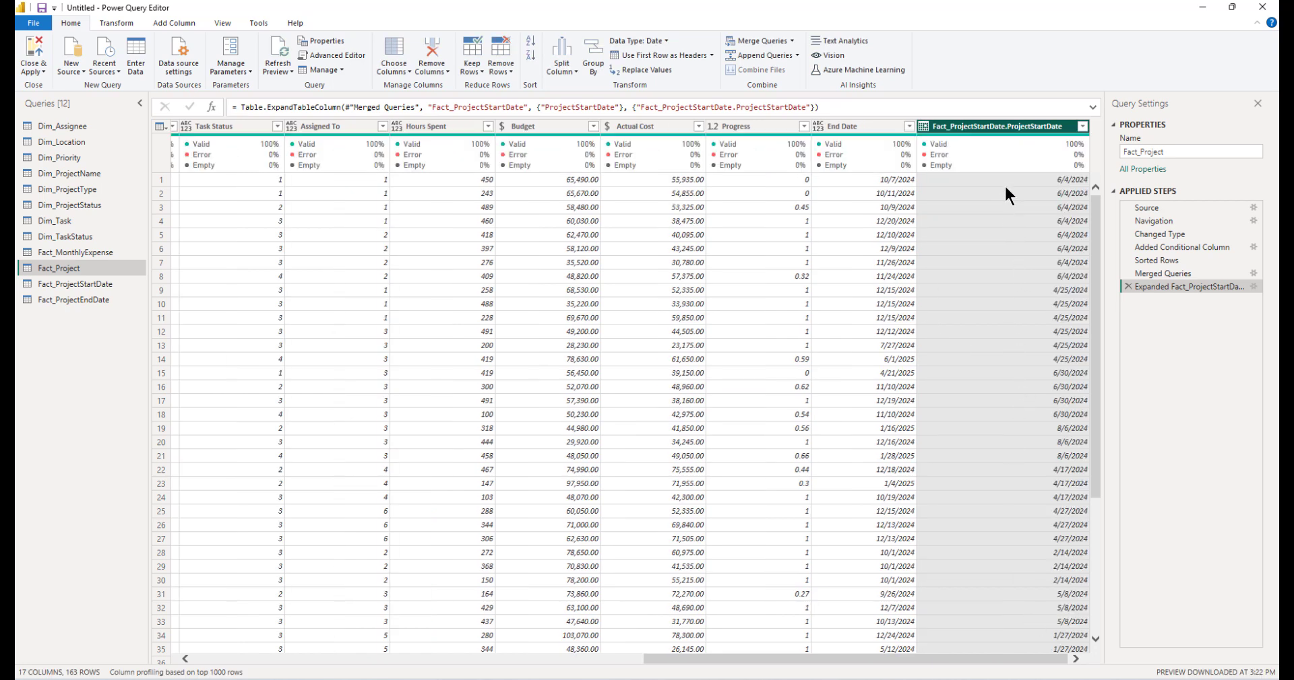
pyautogui.scroll(-20, 1034, 485)
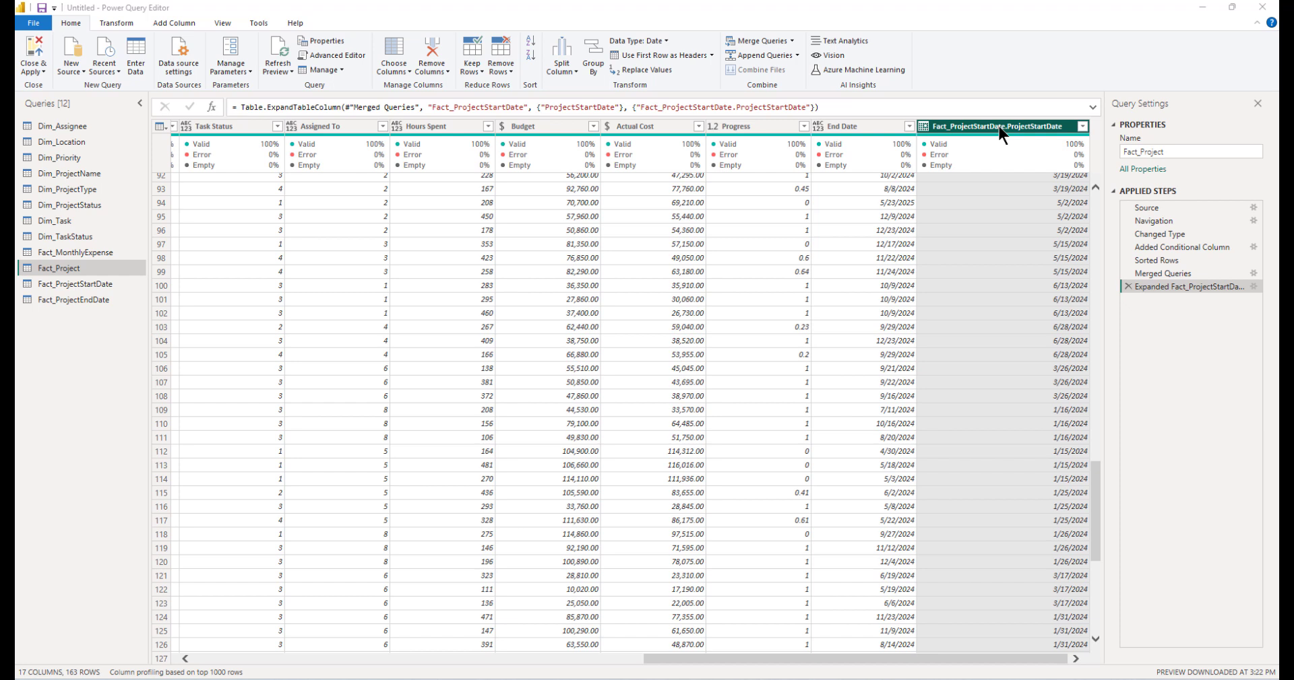
# - Remove the table-name prefix from the expanded start date column's header so it reads ProjectStartDate
pyautogui.doubleClick(1001, 126)
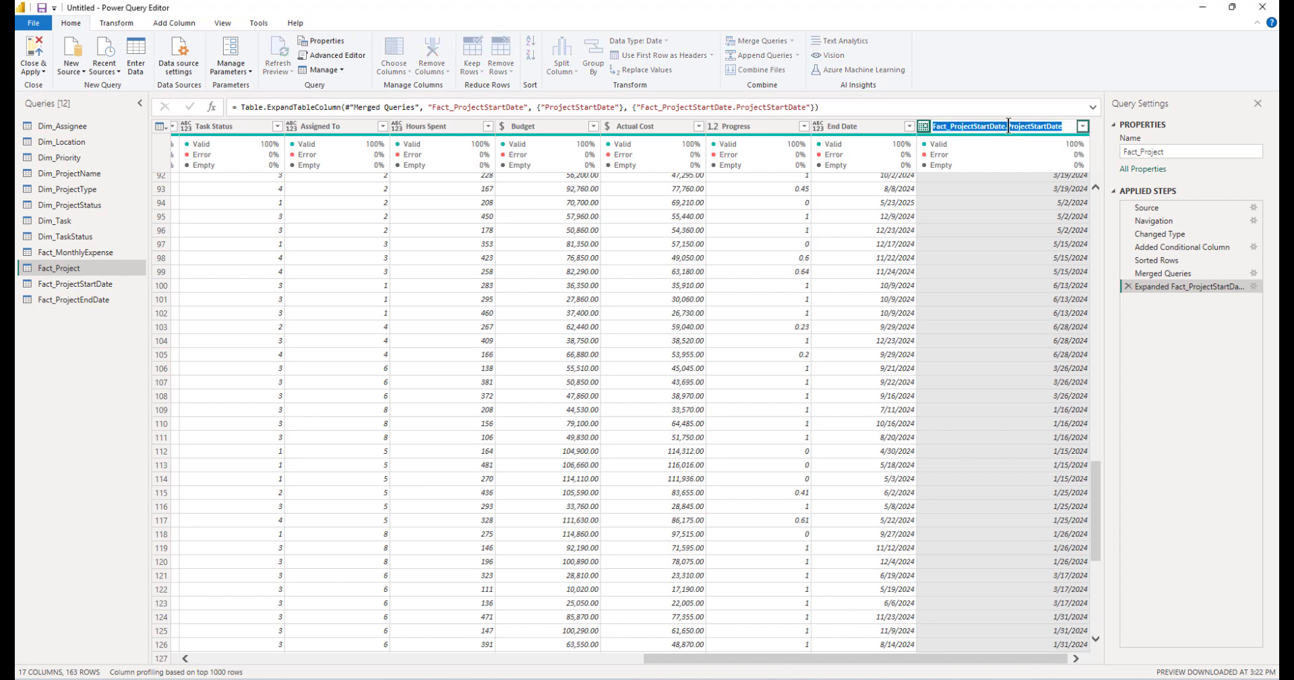
pyautogui.click(1007, 126)
pyautogui.press('BackSpace')
pyautogui.press('BackSpace')
pyautogui.press('BackSpace')
pyautogui.press('BackSpace')
pyautogui.press('BackSpace')
pyautogui.press('BackSpace')
pyautogui.press('BackSpace')
pyautogui.press('BackSpace')
pyautogui.press('BackSpace')
pyautogui.press('BackSpace')
pyautogui.press('BackSpace')
pyautogui.press('BackSpace')
pyautogui.press('BackSpace')
pyautogui.press('BackSpace')
pyautogui.press('BackSpace')
pyautogui.press('BackSpace')
pyautogui.press('BackSpace')
pyautogui.press('BackSpace')
pyautogui.press('BackSpace')
pyautogui.press('BackSpace')
pyautogui.press('Return')
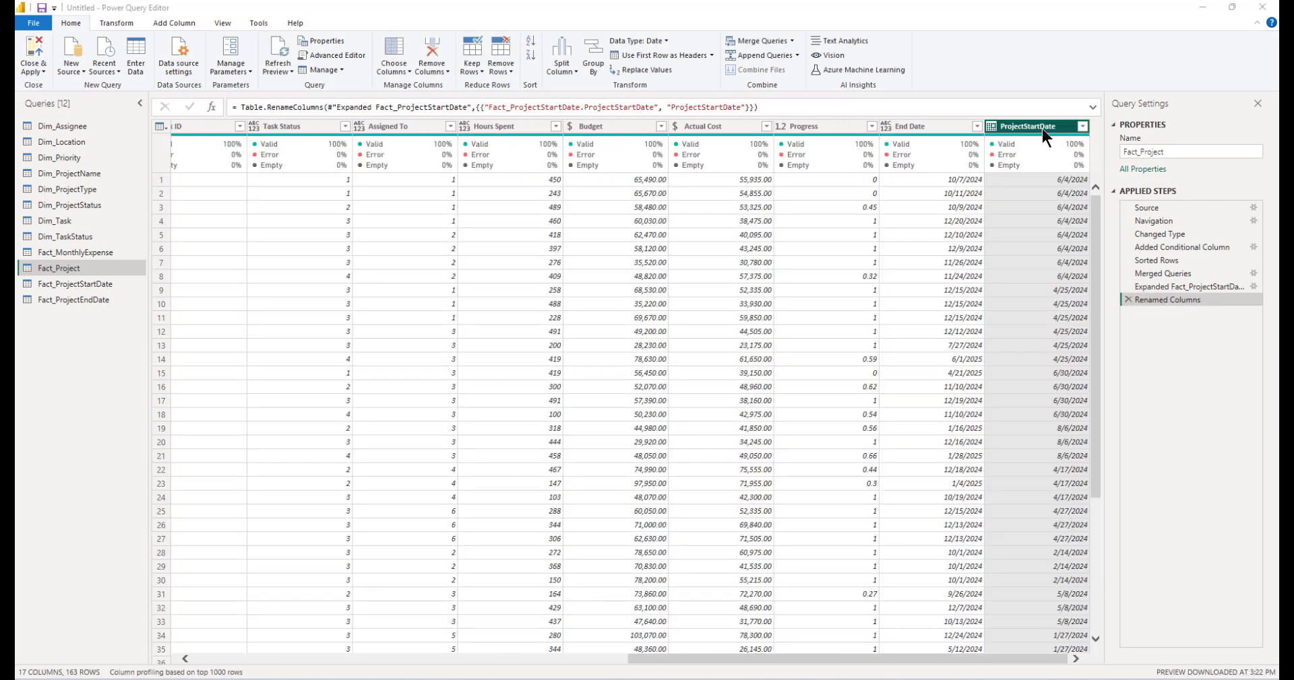
# - Merge Fact_ProjectEndDate into the Fact_Project query, matching on Project ID with a Left Outer join
pyautogui.click(753, 39)
pyautogui.click(455, 222)
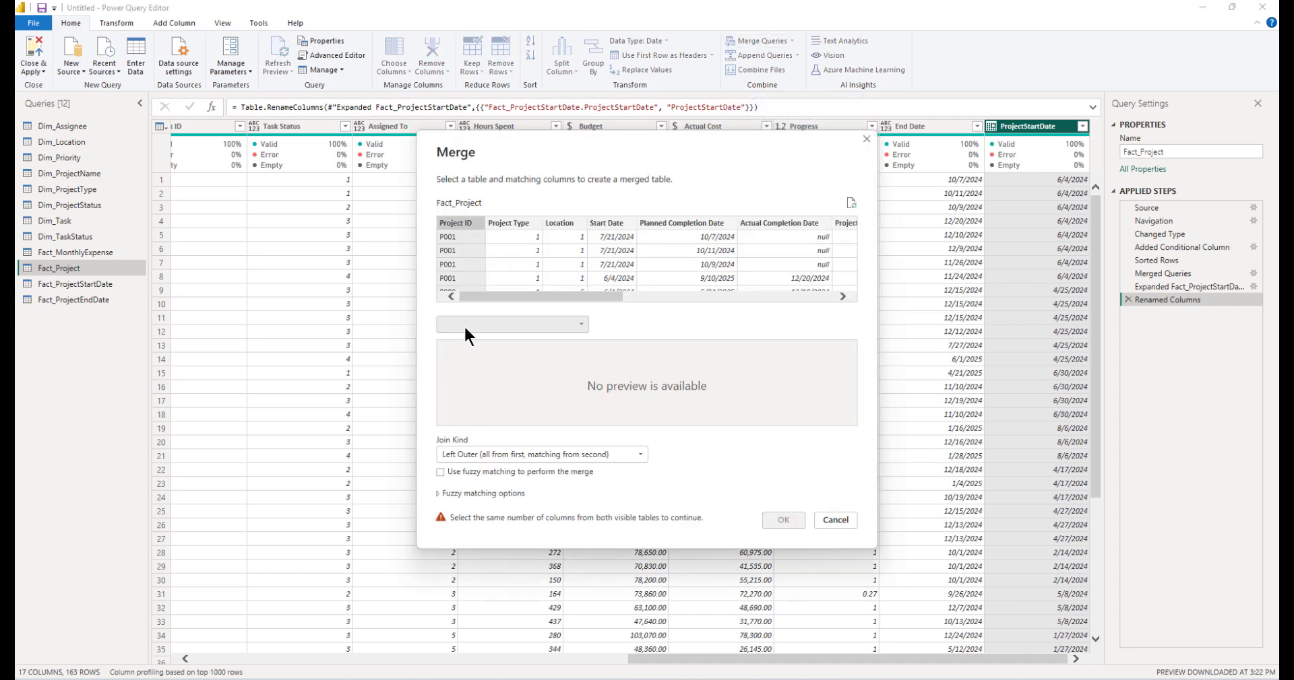
pyautogui.click(481, 325)
pyautogui.click(485, 472)
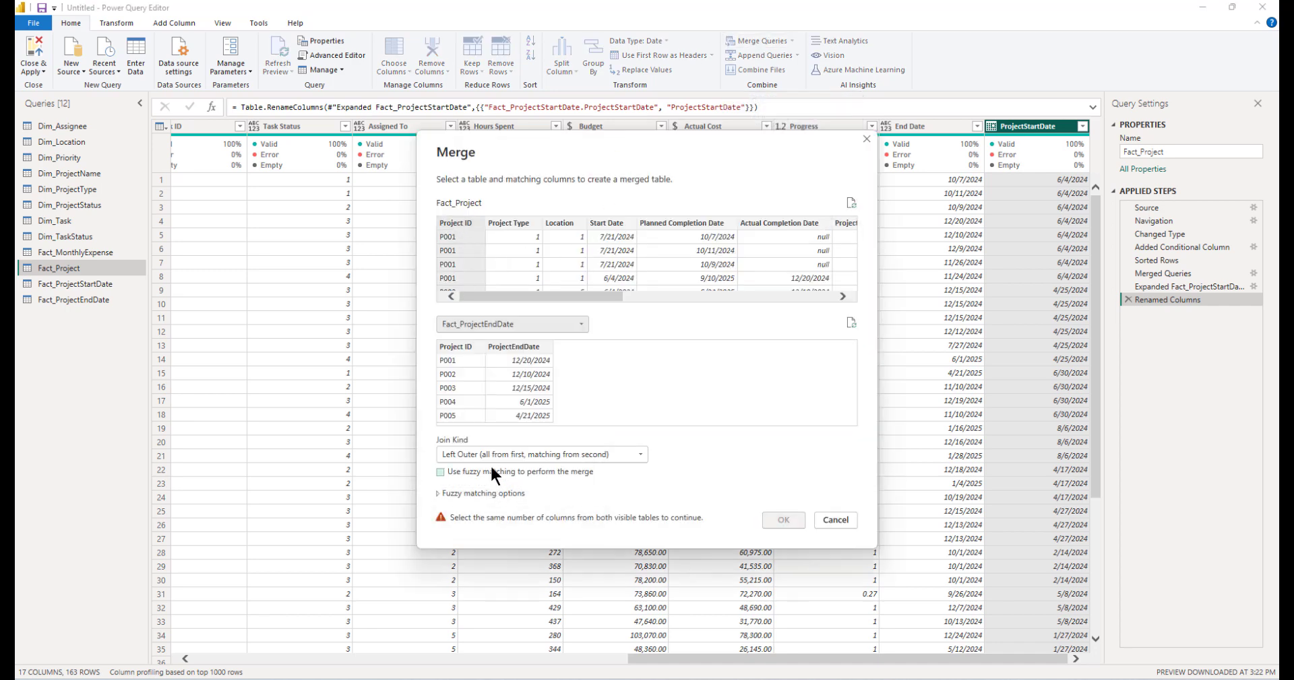
pyautogui.click(450, 324)
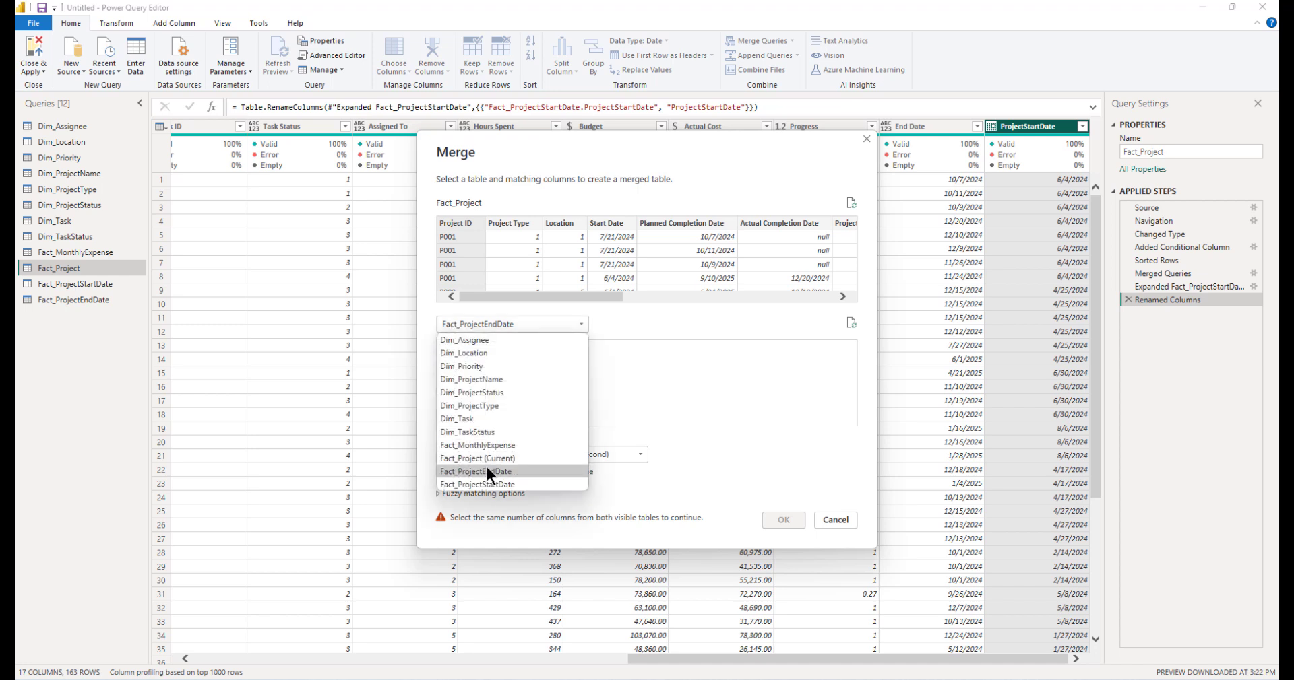
pyautogui.click(487, 471)
pyautogui.click(461, 345)
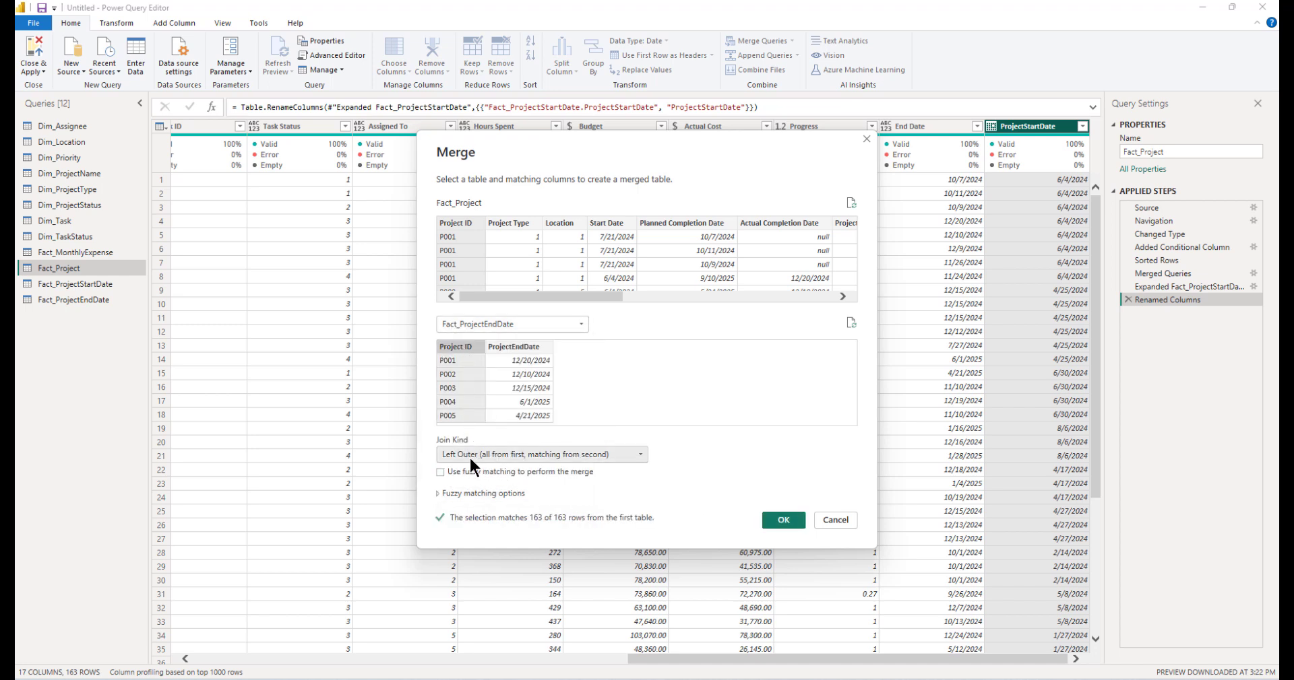
pyautogui.click(785, 523)
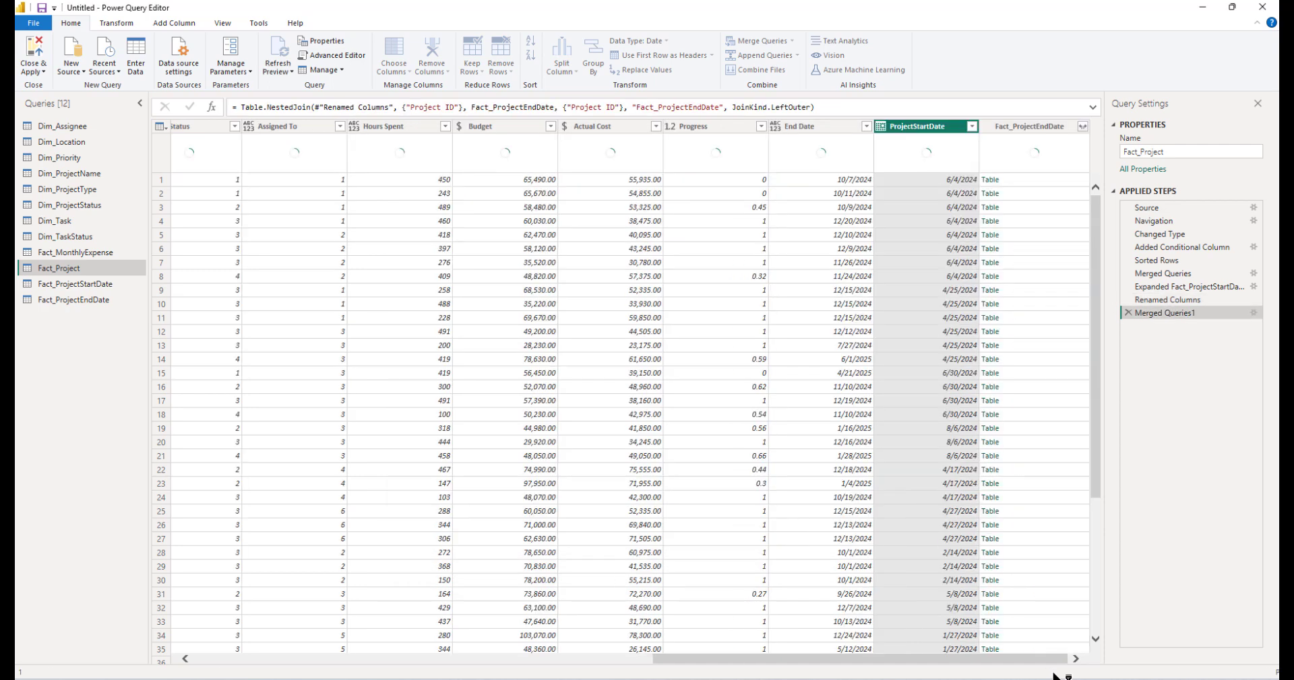
# - Expand the merged Fact_ProjectEndDate column in Fact_Project to include only the ProjectEndDate field
pyautogui.click(1082, 126)
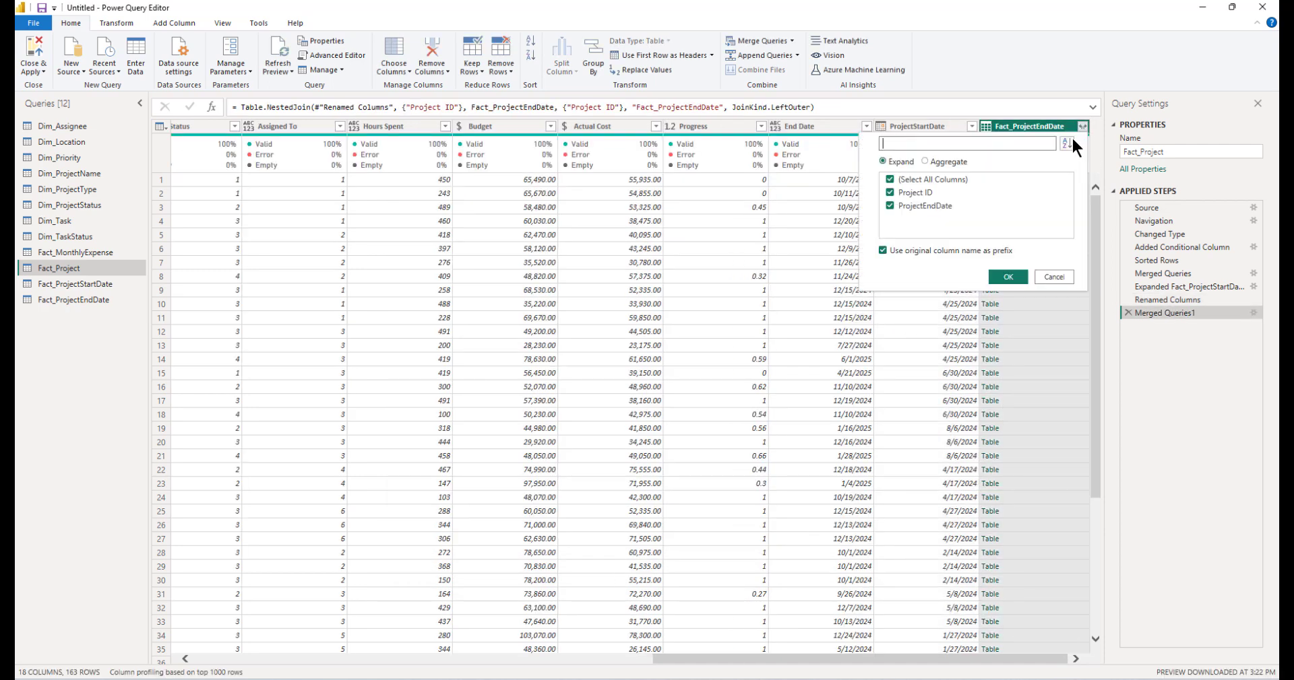
pyautogui.click(904, 195)
pyautogui.click(1008, 277)
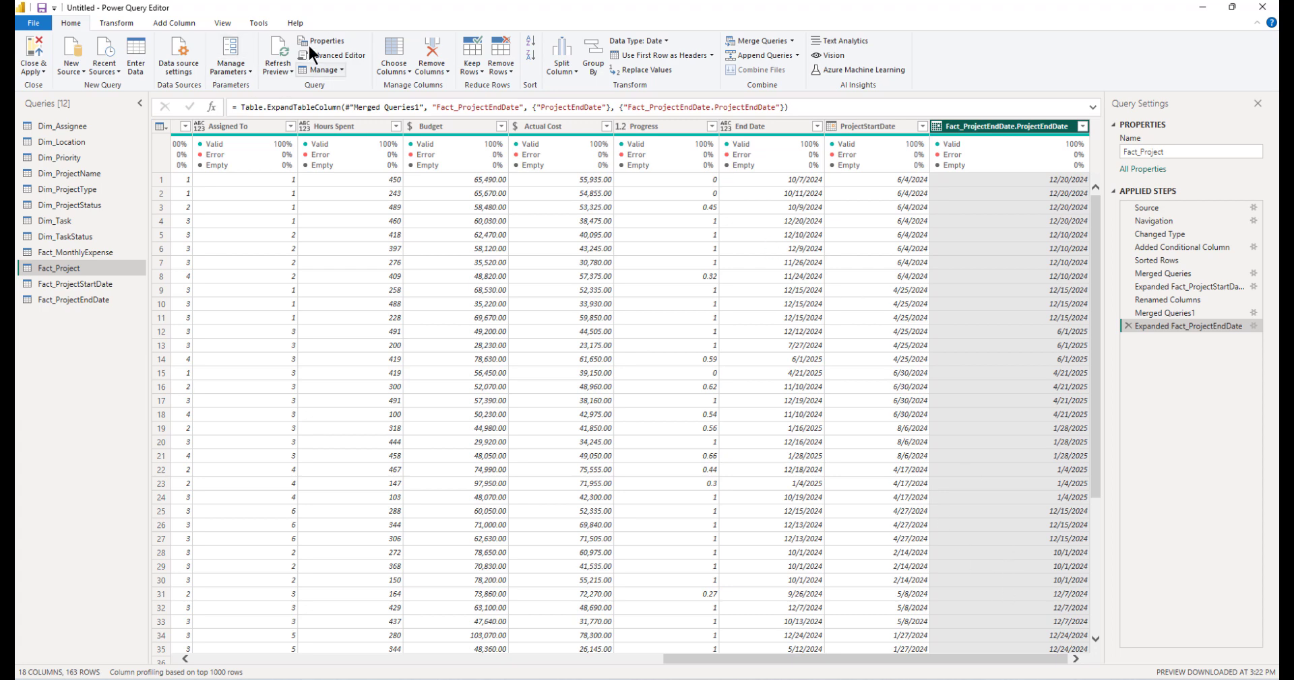
# - Start a new custom column in Fact_Project and name it ProjectOverdue
pyautogui.click(176, 22)
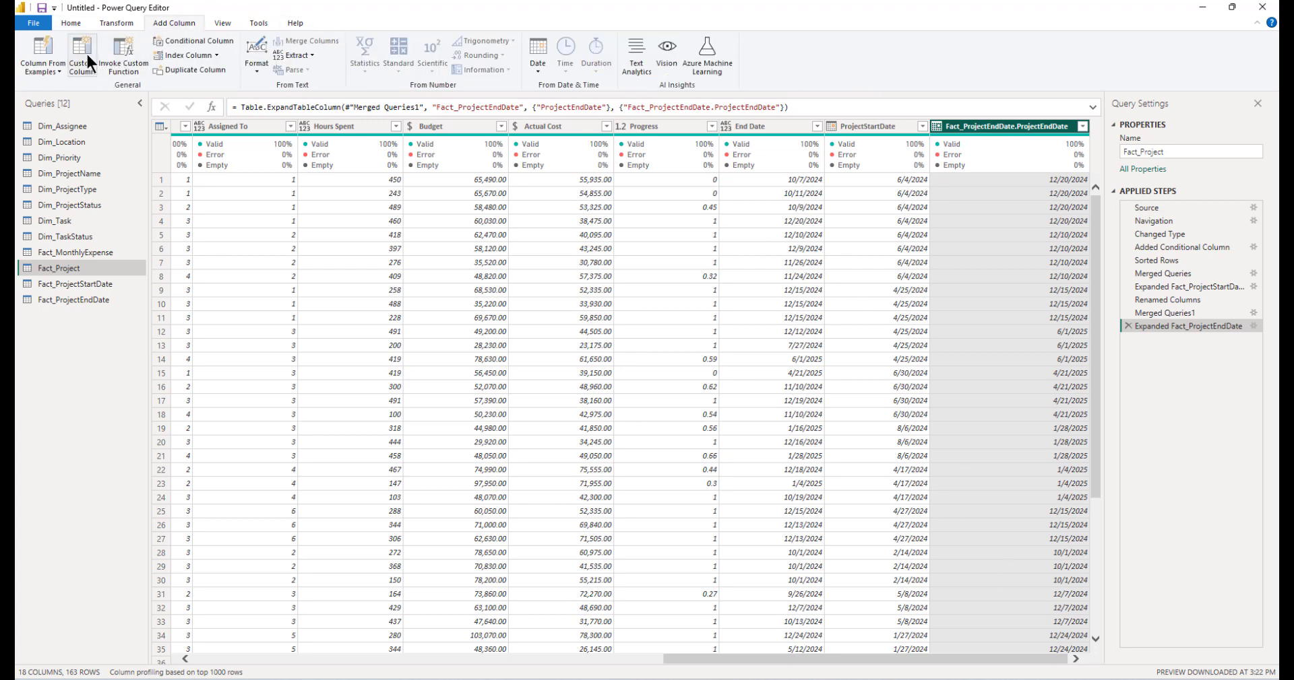
pyautogui.click(83, 57)
pyautogui.write('Proj')
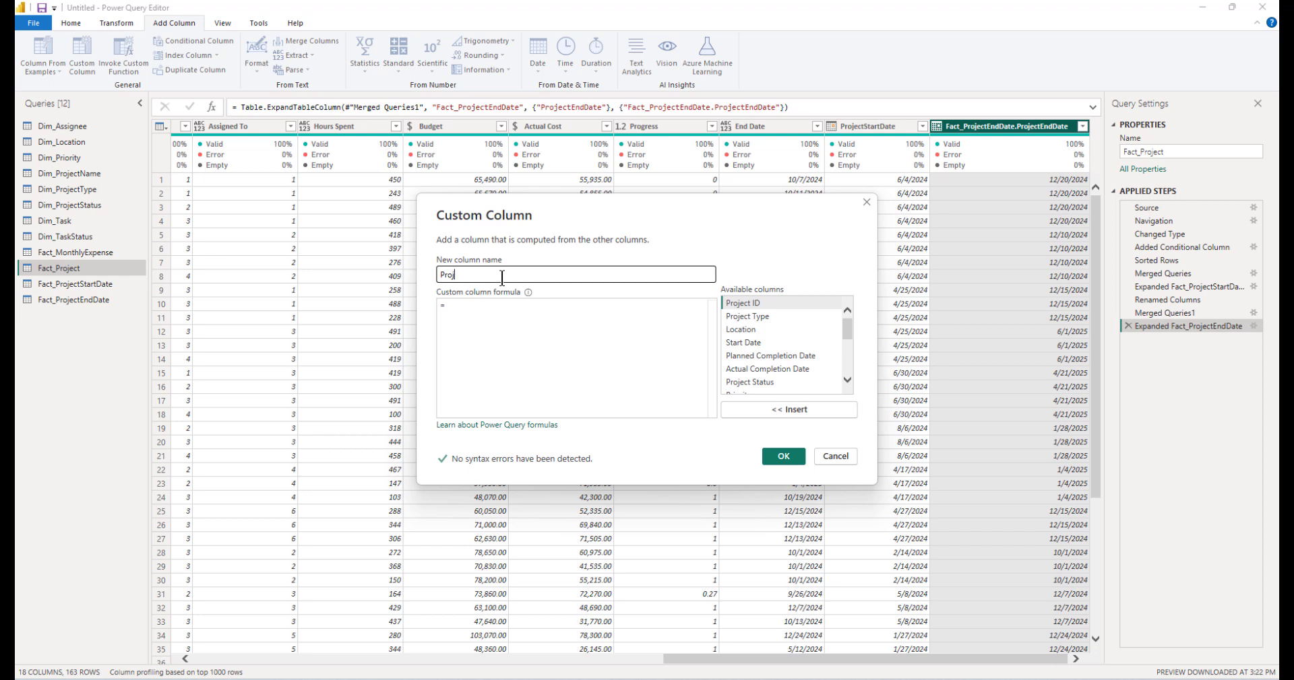
pyautogui.write('ectOverdue')
# - Write the ProjectOverdue condition as if [Planned Completion Date] < Date.From(DateTime.LocalNow())
pyautogui.click(493, 304)
pyautogui.write('if')
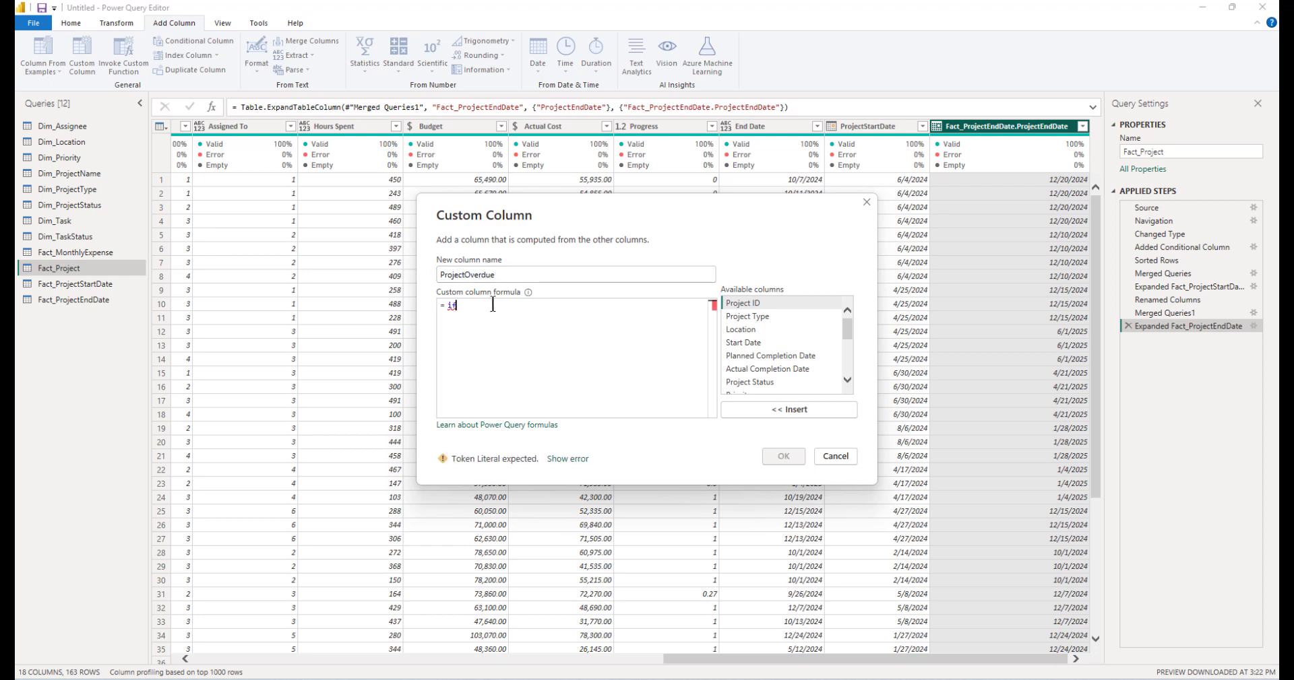
pyautogui.write(' [')
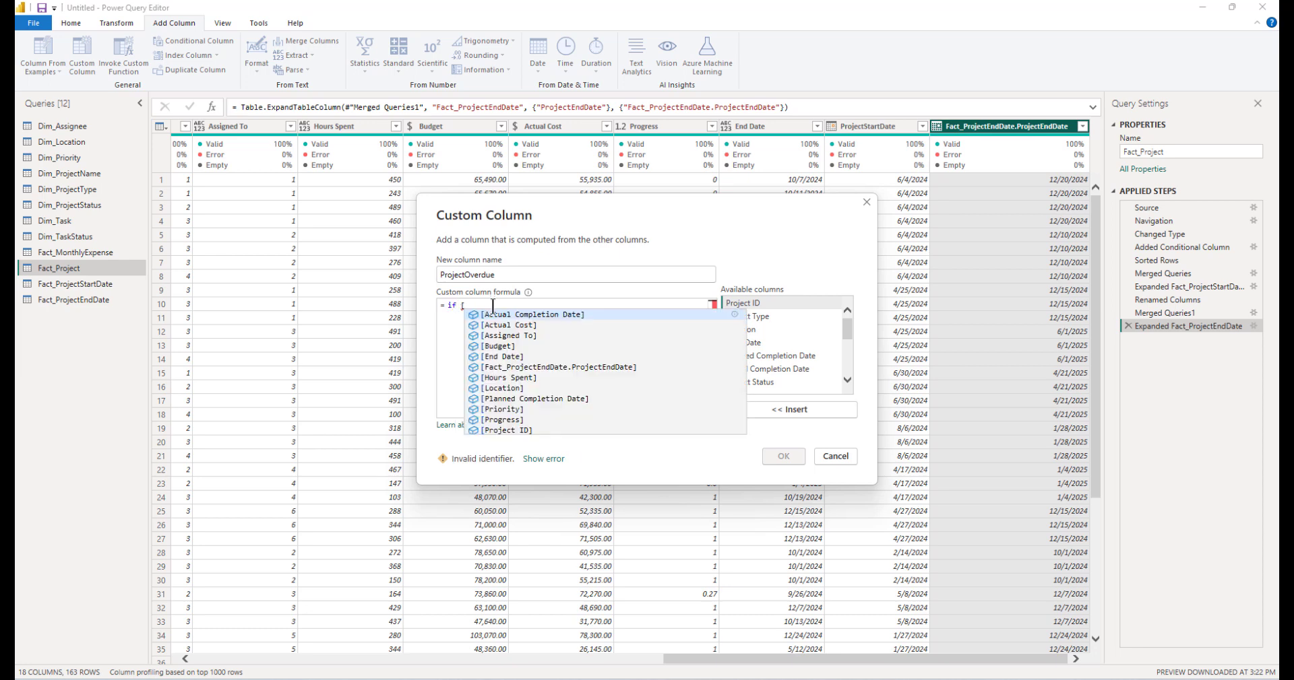
pyautogui.scroll(-3, 544, 404)
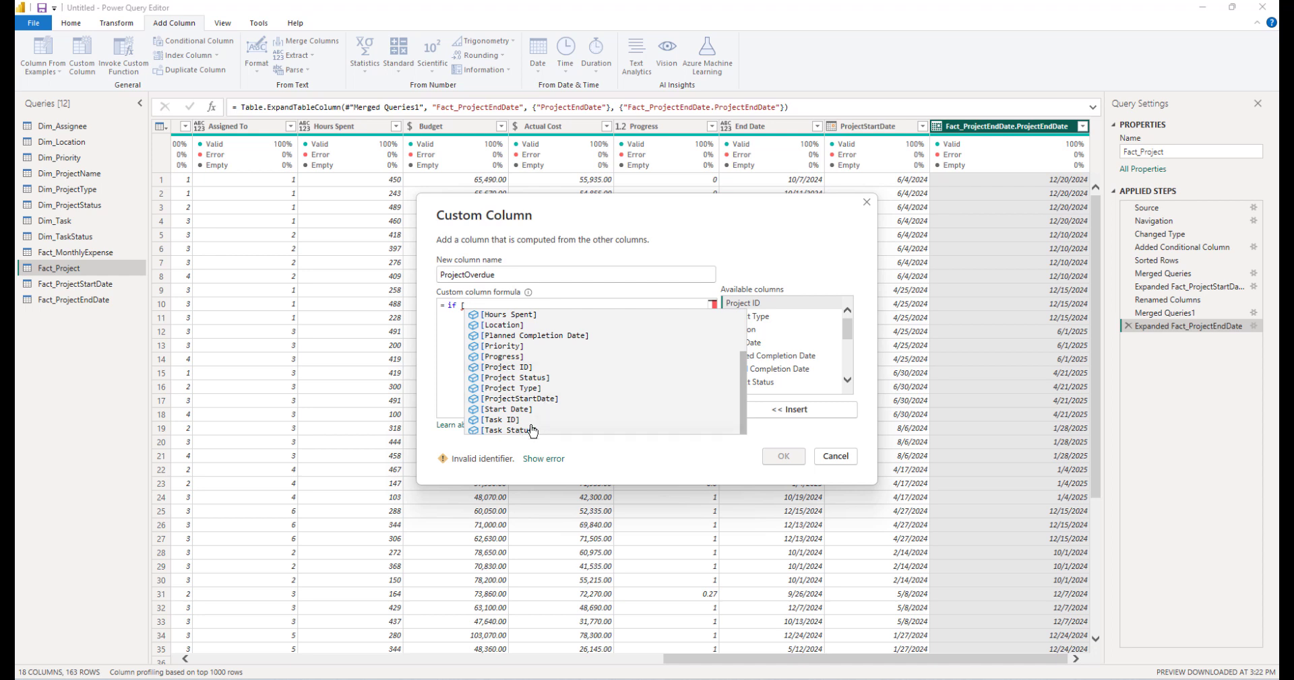
pyautogui.click(558, 337)
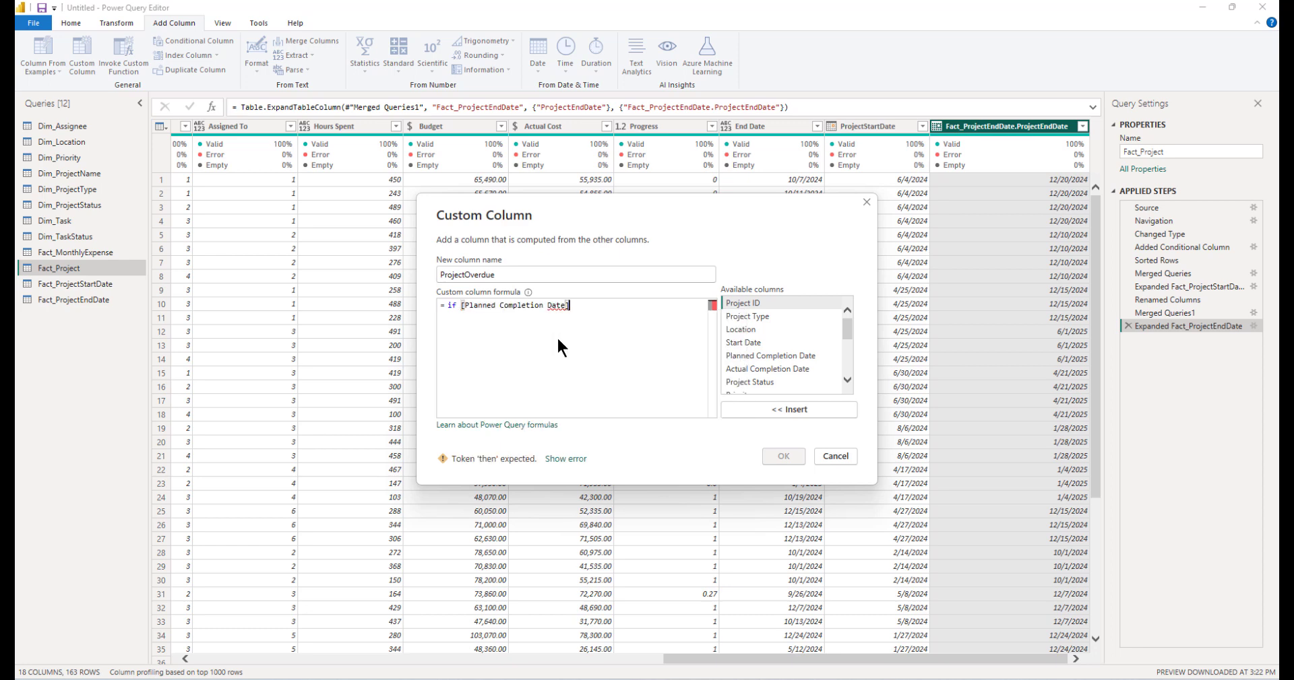
pyautogui.write('< Date.For')
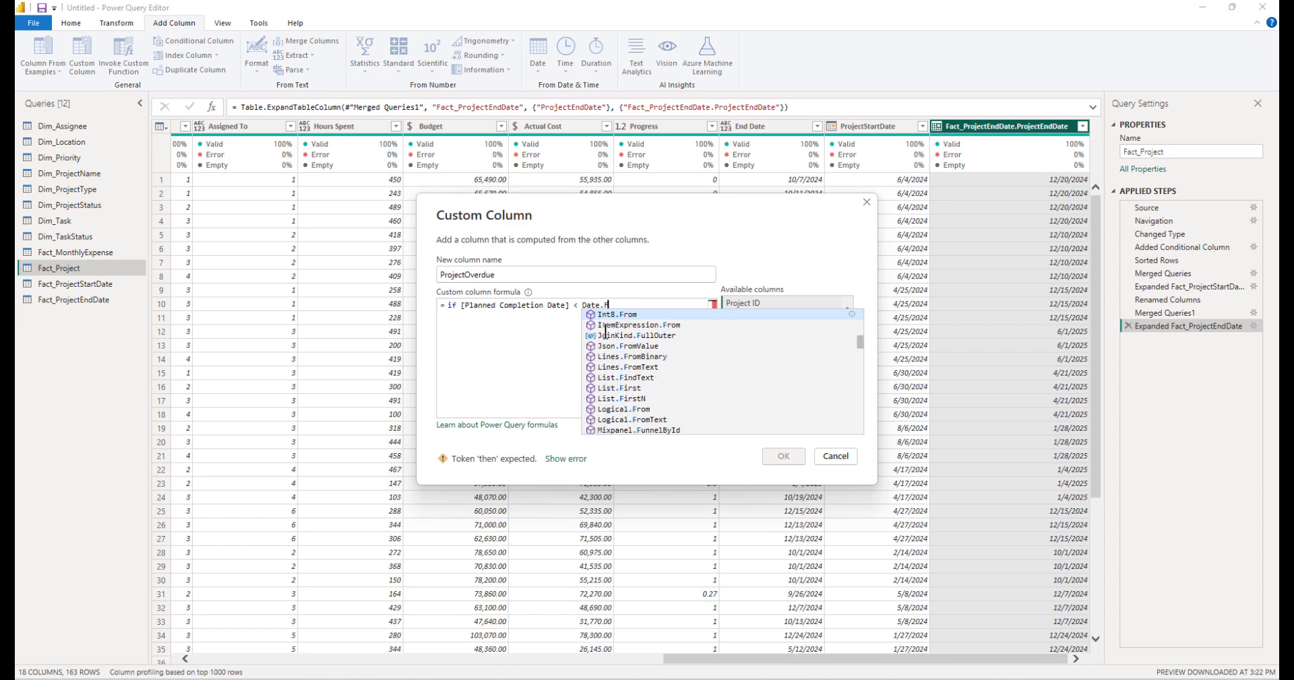
pyautogui.press('BackSpace')
pyautogui.press('BackSpace')
pyautogui.write('rom')
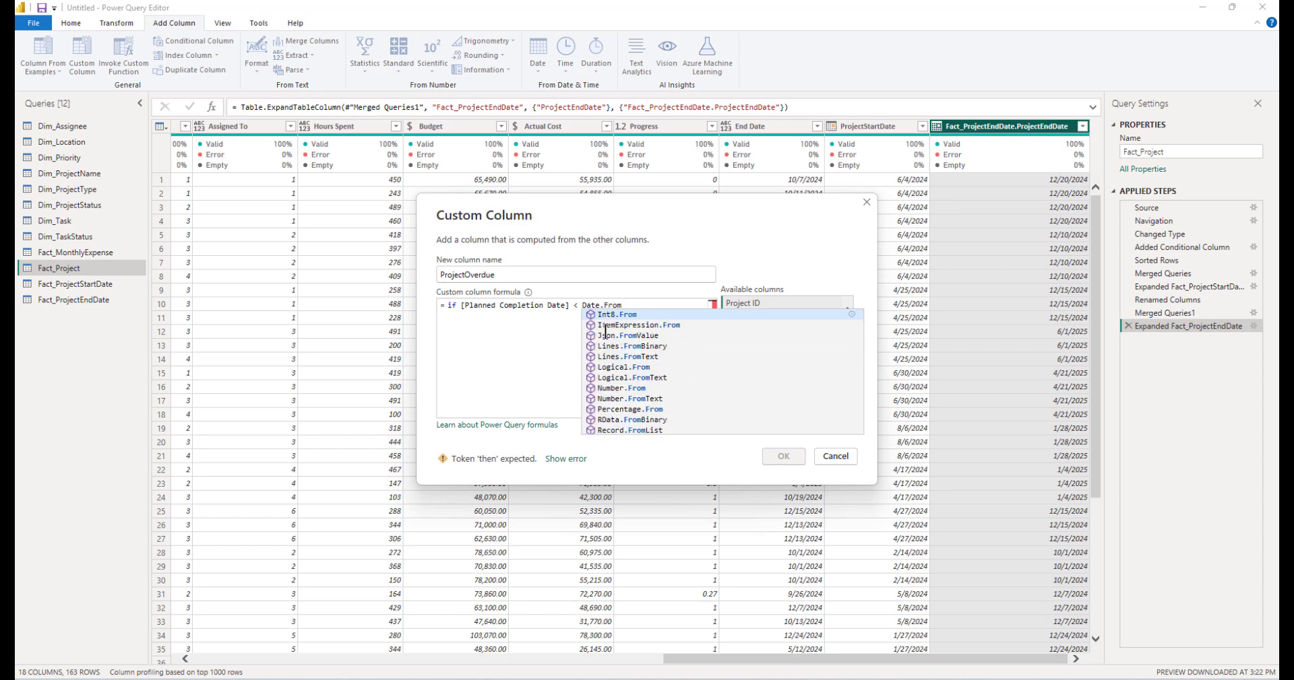
pyautogui.write('(DateTim')
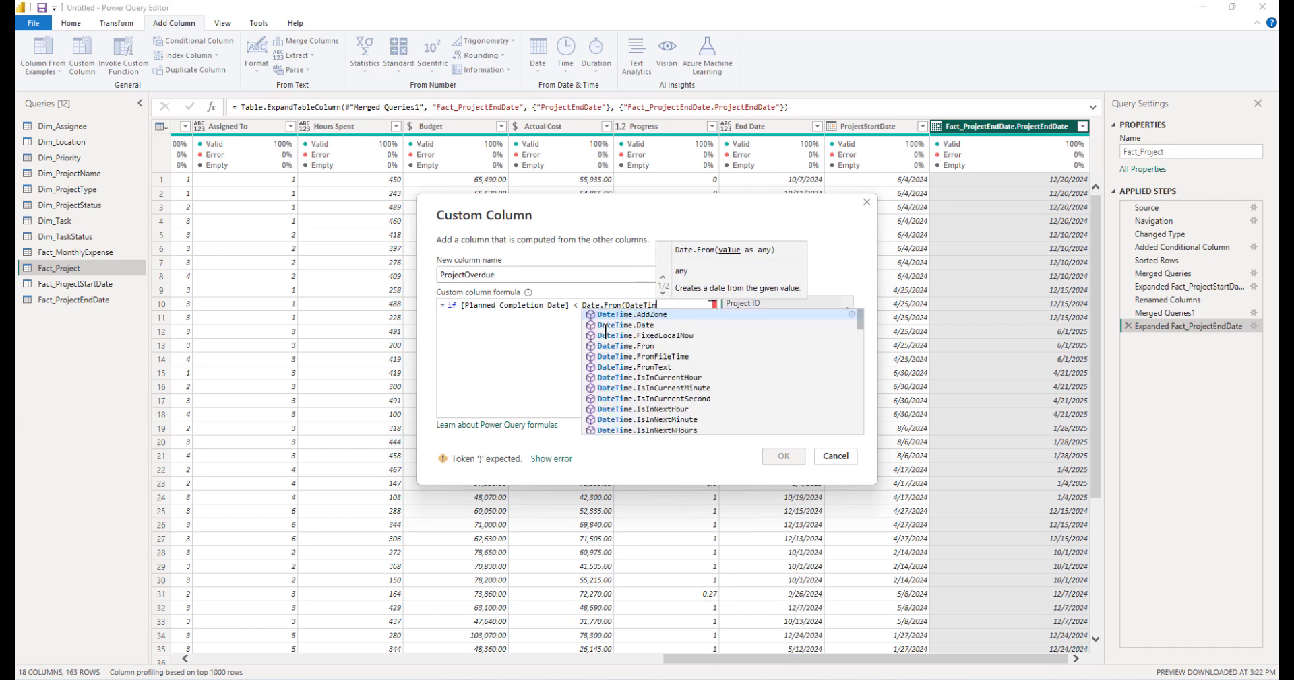
pyautogui.write('e.')
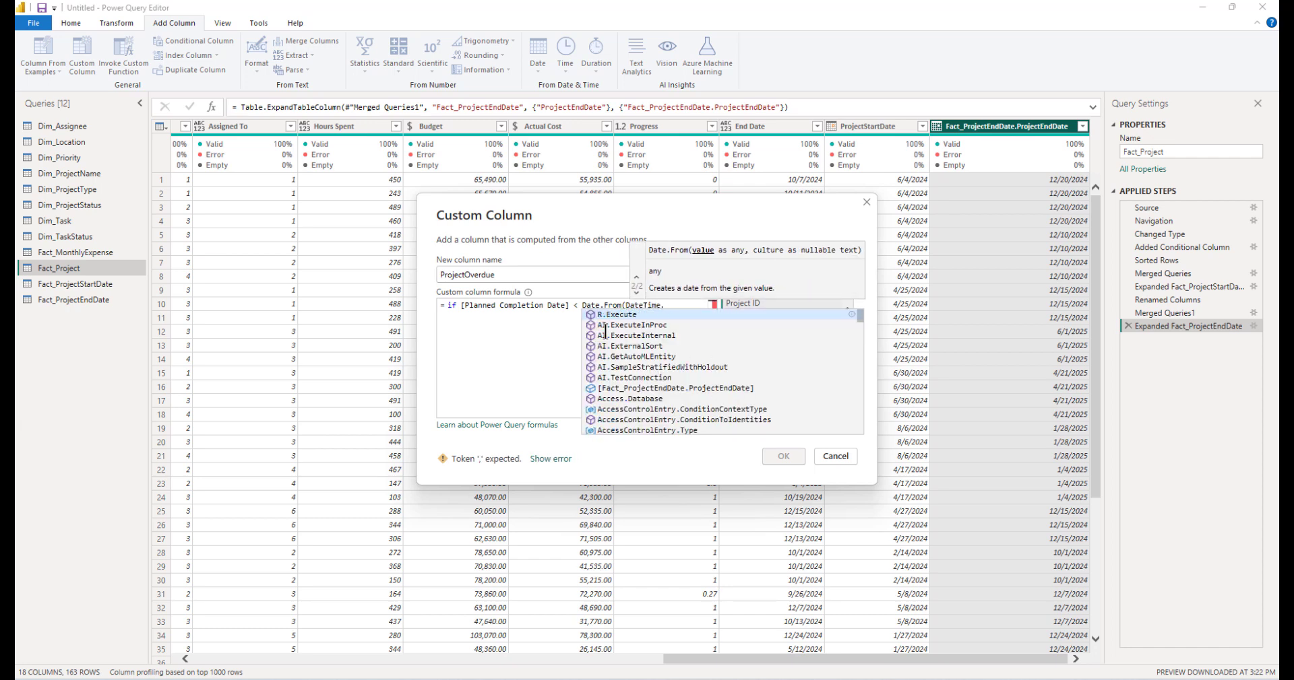
pyautogui.write('LocalNo')
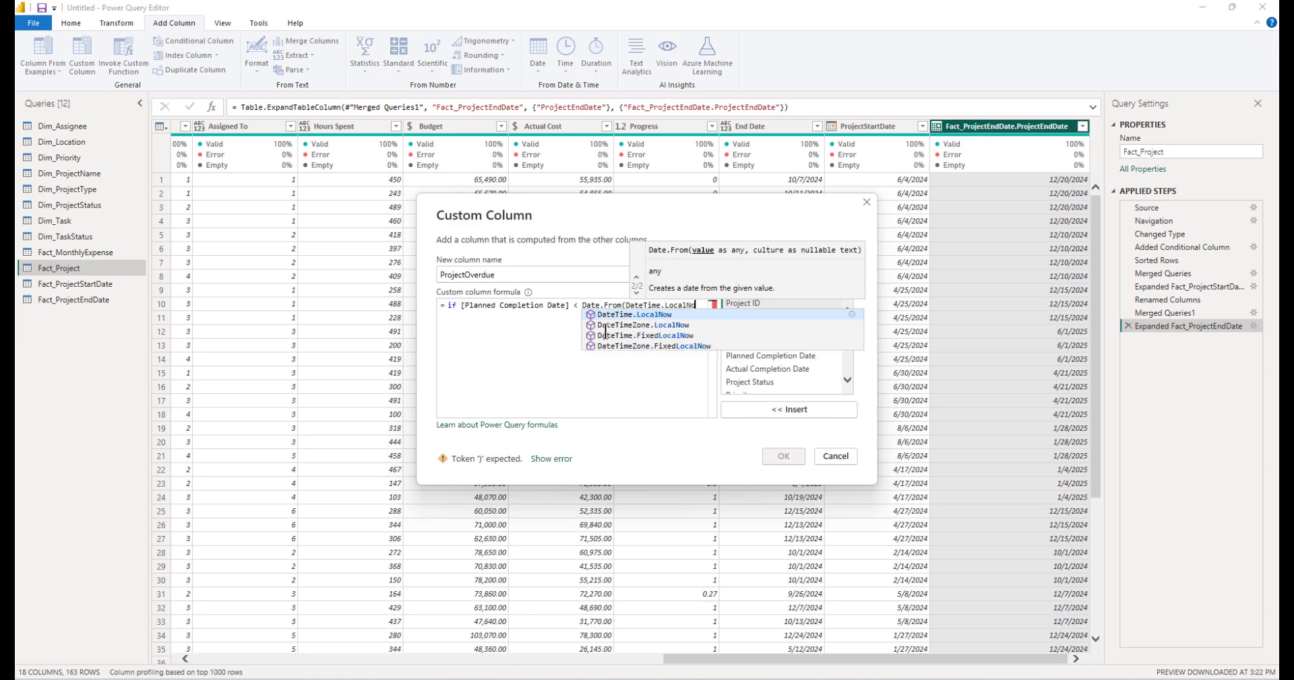
pyautogui.write('w())')
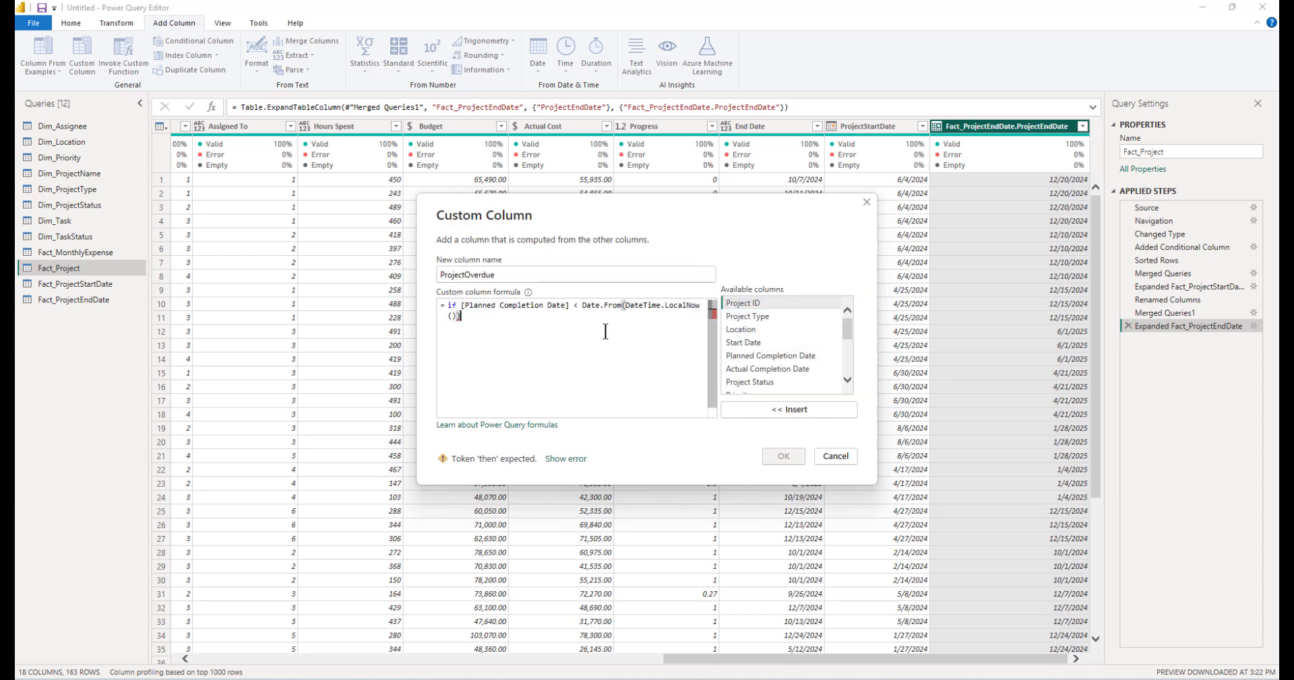
# - Complete the ProjectOverdue formula with then 4 else 0, add the column, and apply the query changes to the model
pyautogui.write(' then')
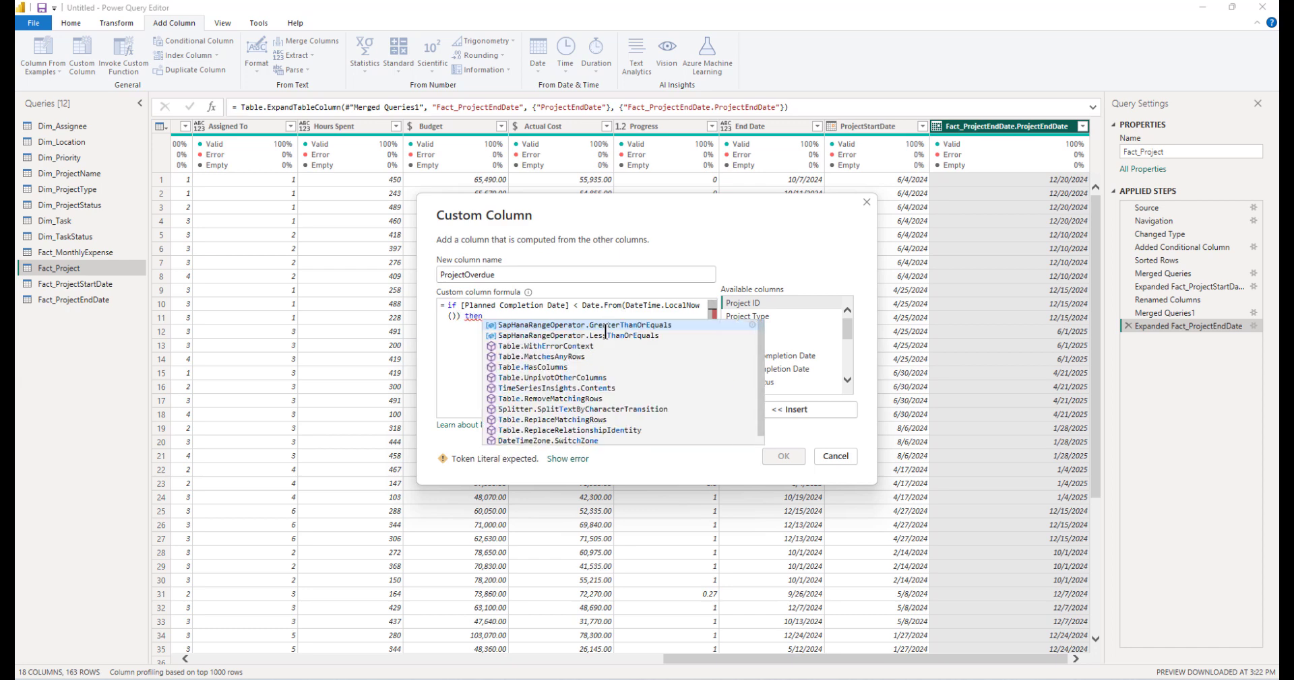
pyautogui.press('Escape')
pyautogui.write('1')
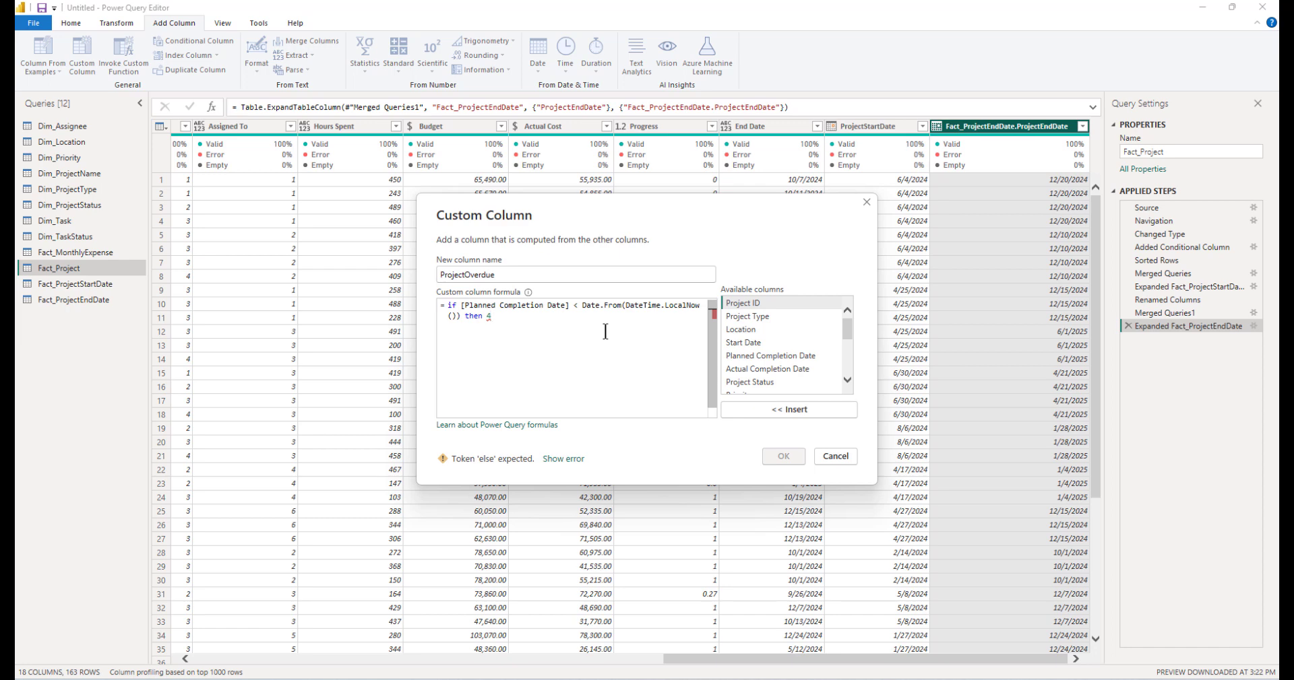
pyautogui.write(' else')
pyautogui.press('Escape')
pyautogui.write('0')
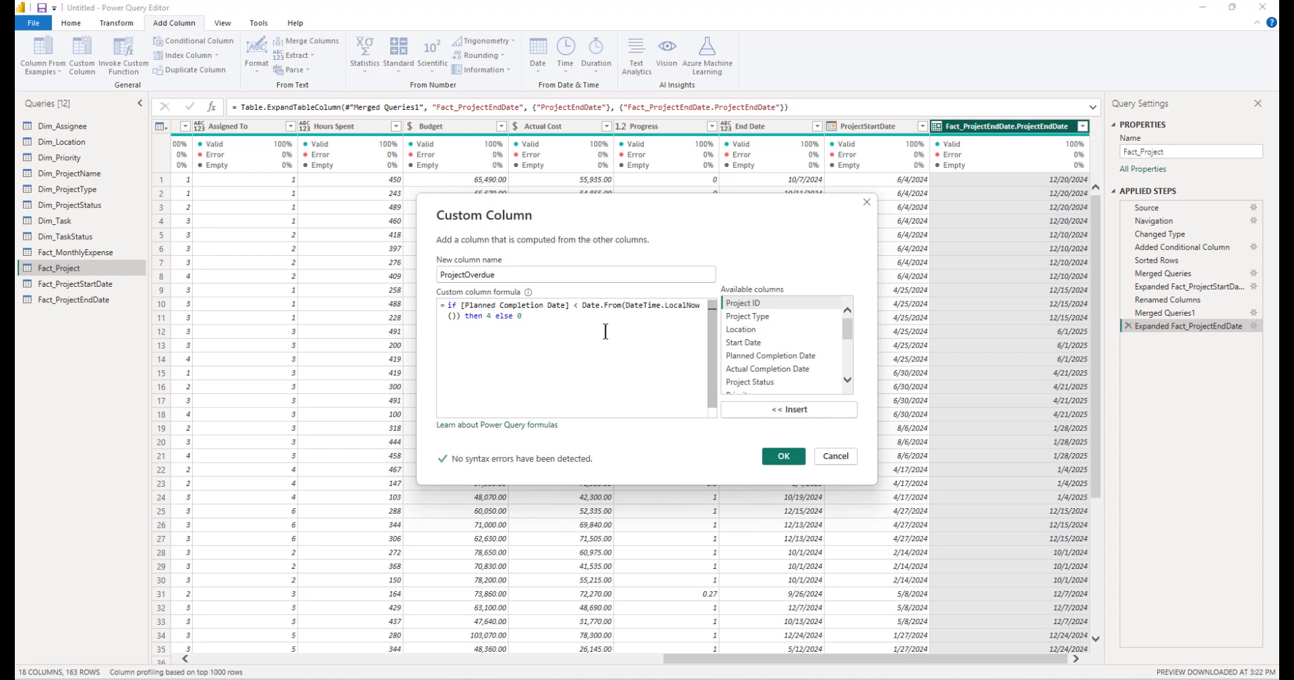
pyautogui.doubleClick(517, 317)
pyautogui.click(786, 455)
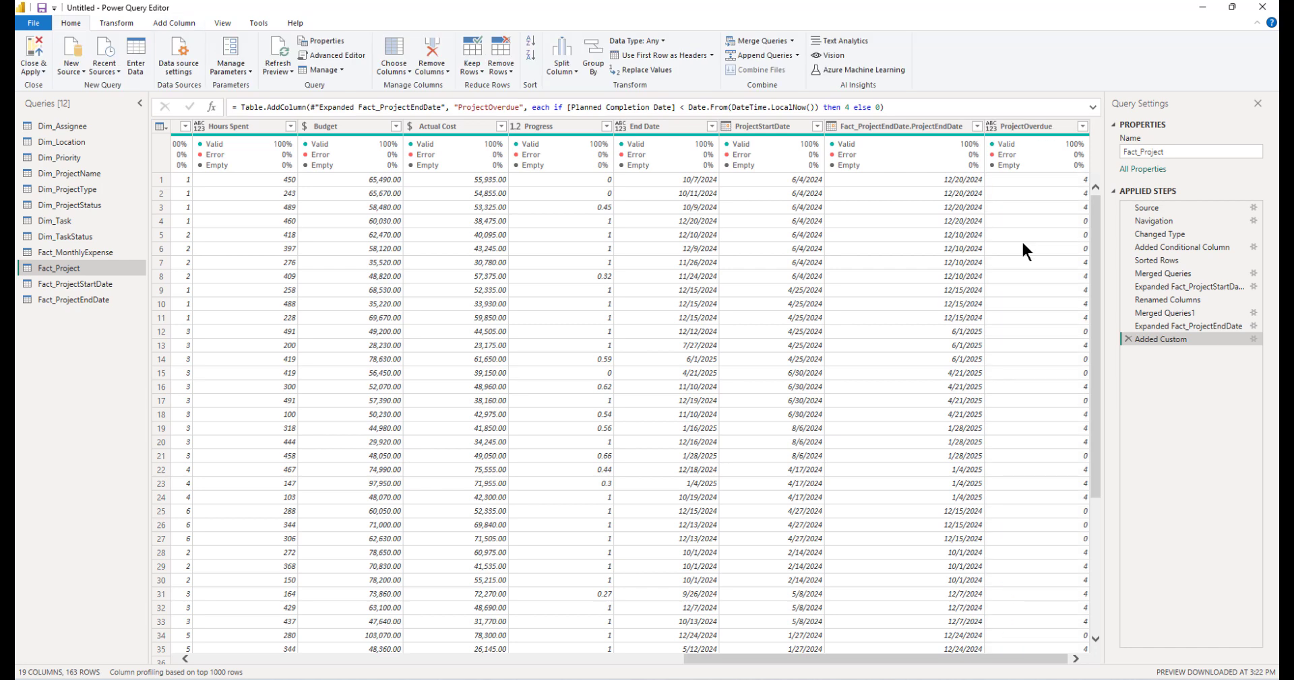
pyautogui.click(34, 43)
# - Create a Dim_Calendar table using ADDCOLUMNS over CALENDARAUTO(), with year, day, month, quarter, weekday, week, Year/Month and YearMonthIndex columns
pyautogui.click(28, 144)
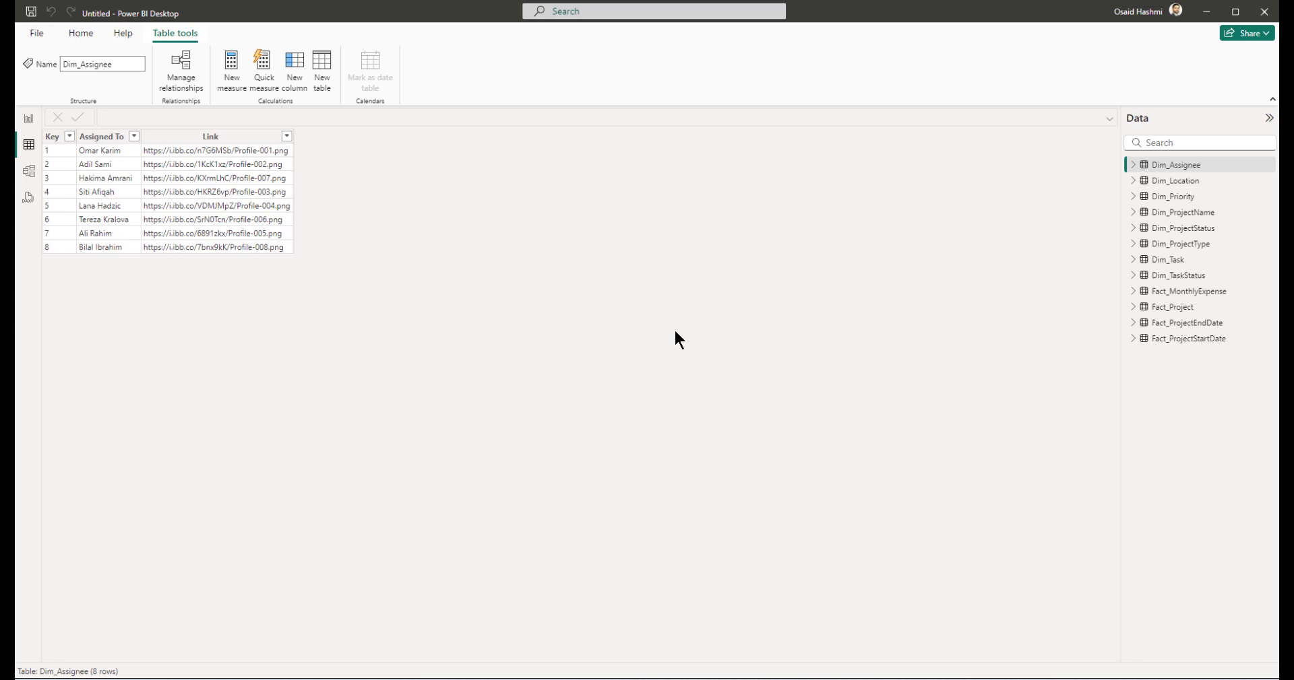
pyautogui.click(320, 62)
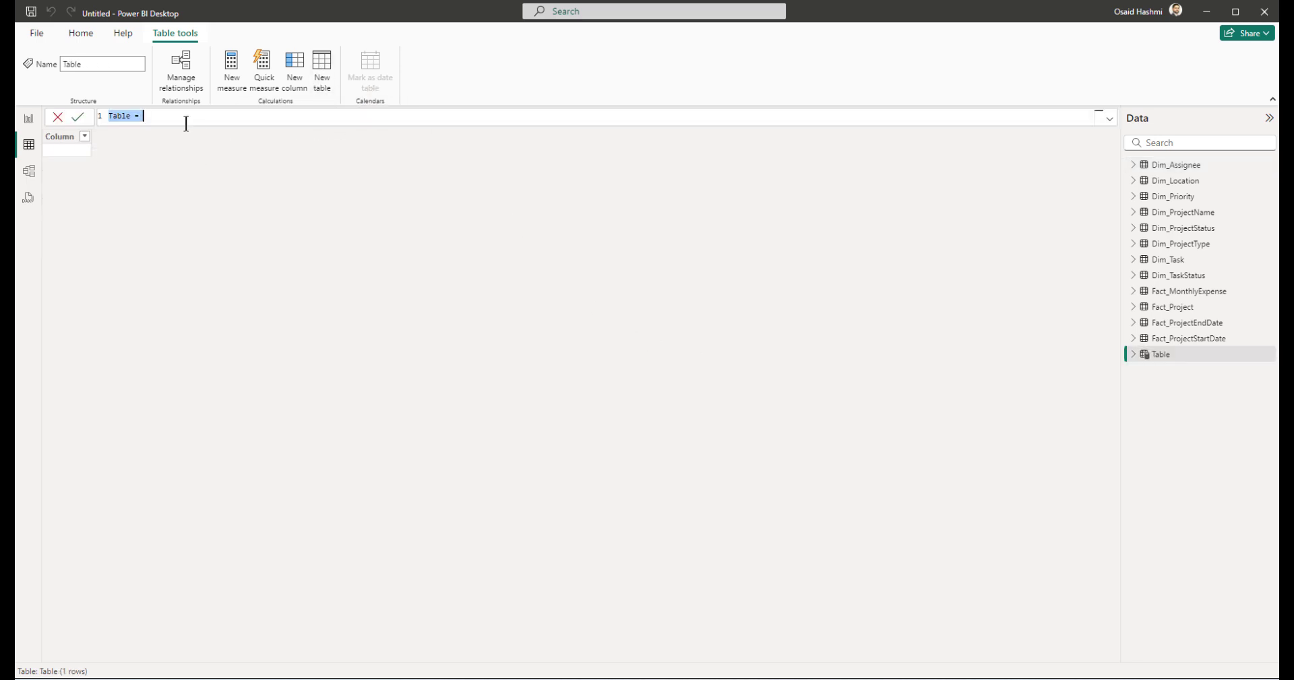
pyautogui.write('Dim_Calendar = ADDCOLUMNS(     CALENDARAUTO(),     "Year", YEAR([Date]),     "Day Number of Month", DAY([Date]),     "Month Number", FORMAT([Date],"MM"),     "Month Name", FORMAT([Date], "MMM"),     "Quarter", "Q" & QUARTER([Date]),     "Weekday", WEEKDAY([Date]),     "Weekday Name", FORMAT([Date], "ddd"),     "Week of Year", WEEKNUM([Date]),     "Year/Month", FORMAT([Date], "YYYY/MM"),     "YearMonthIndex", FORMAT([Date],"YYYYMM") )')
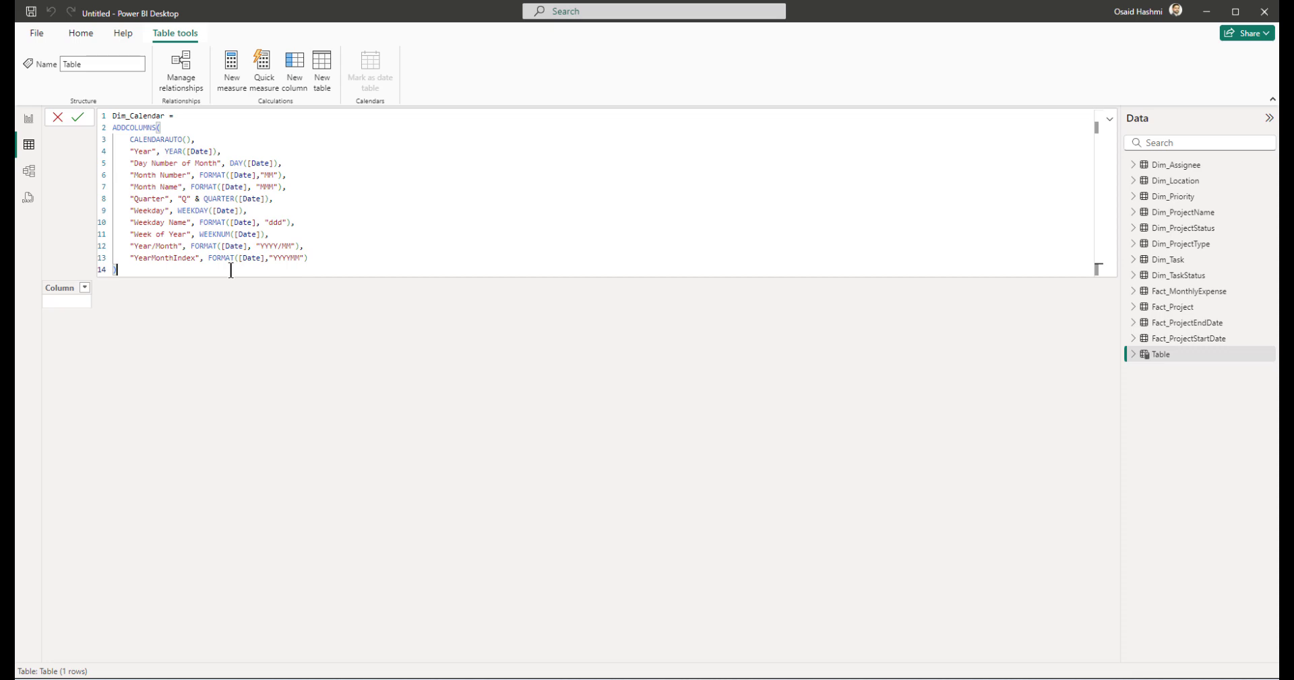
pyautogui.press('Return')
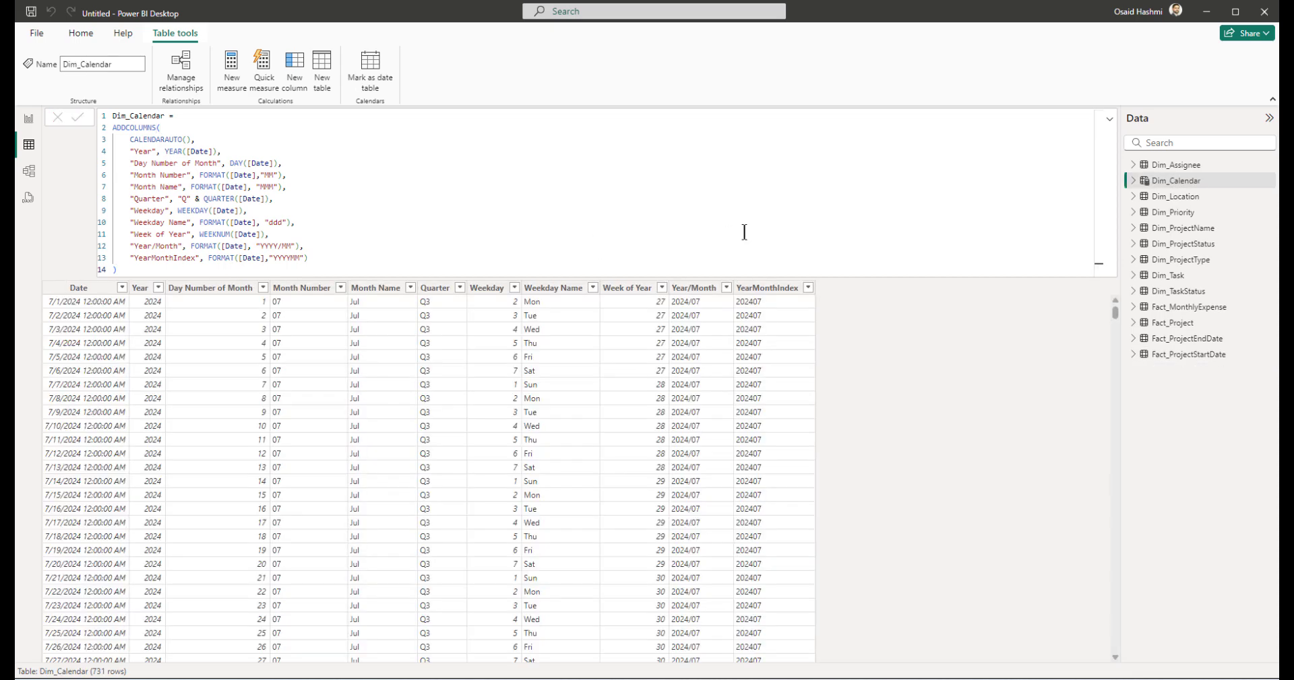
# - Collapse the Dim_Calendar formula and sort the table by Date in ascending order
pyautogui.click(1109, 119)
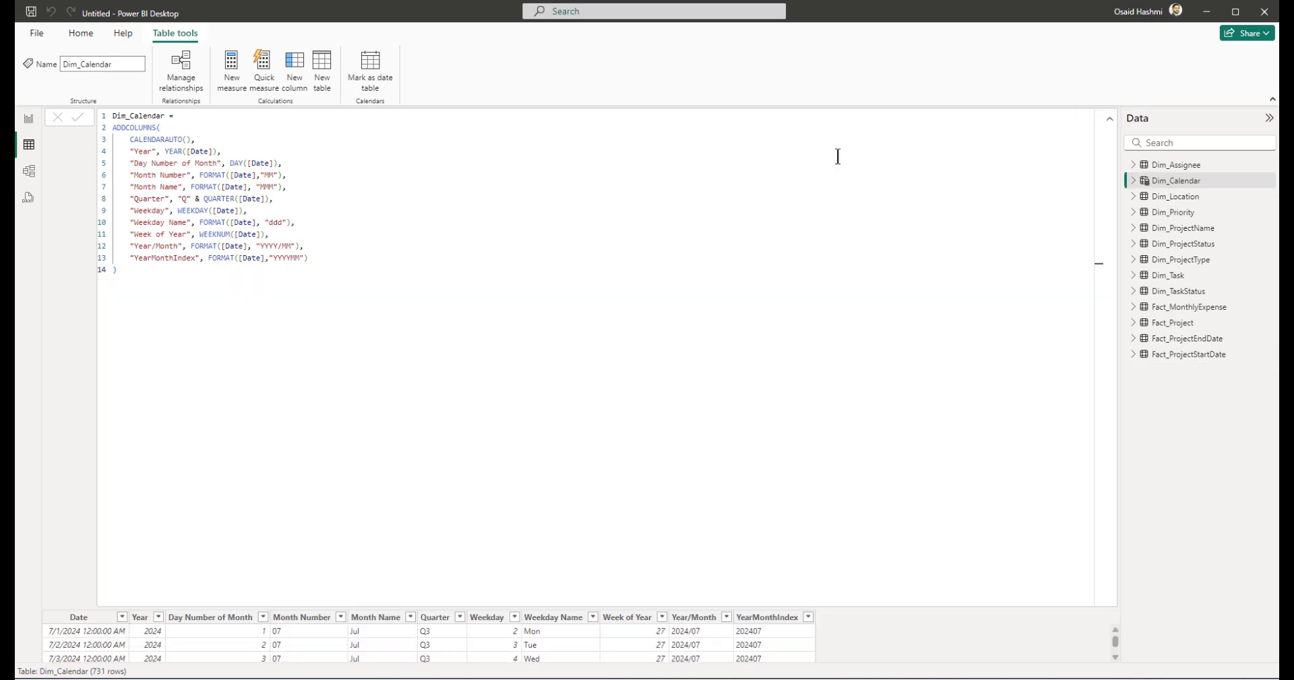
pyautogui.click(1109, 126)
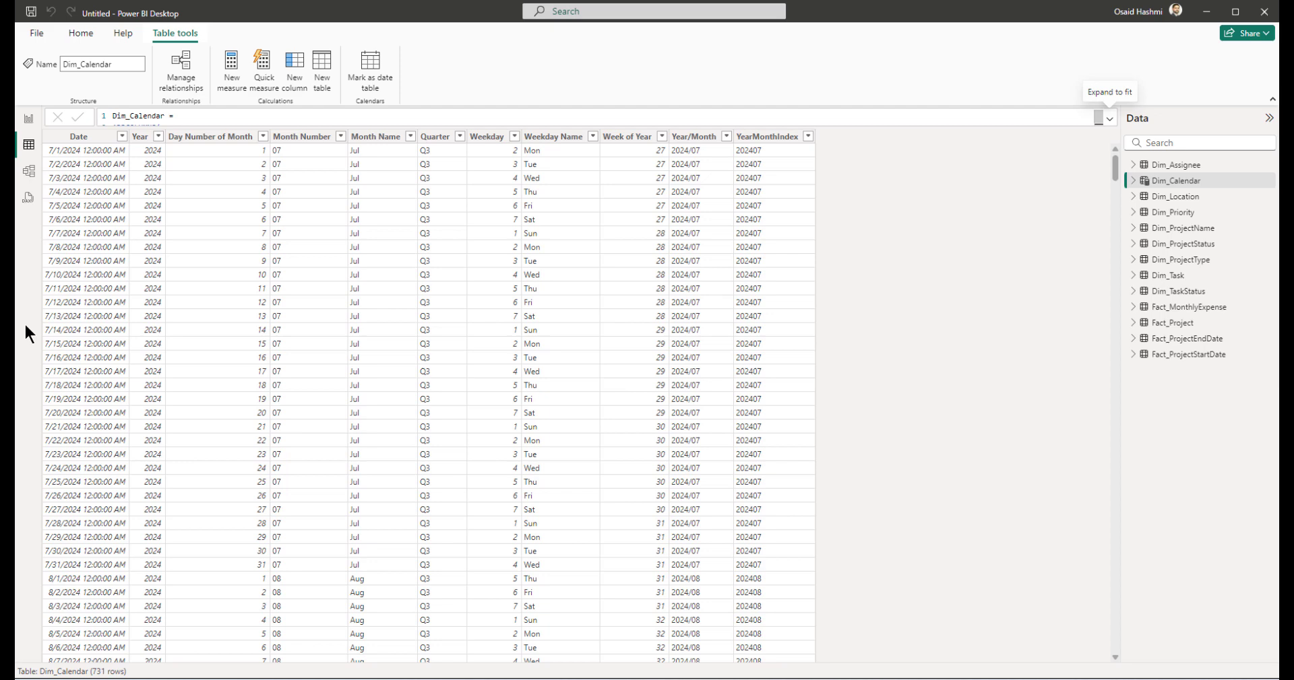
pyautogui.click(123, 137)
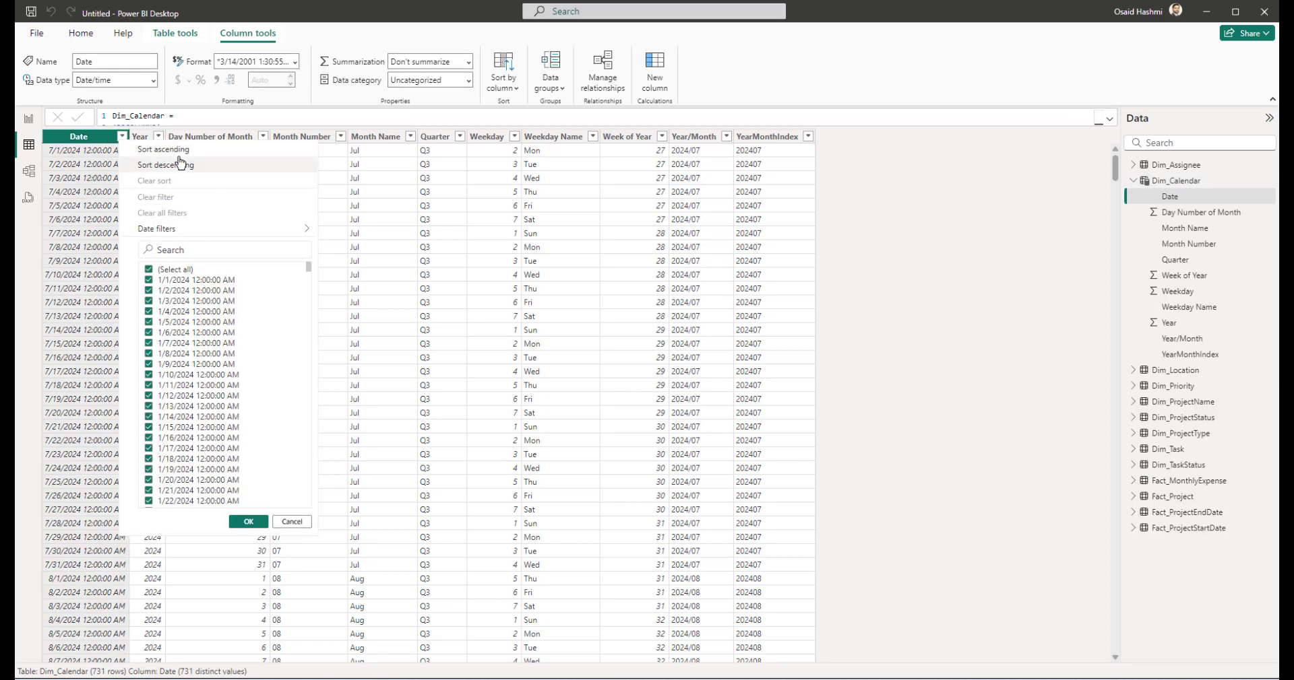
pyautogui.click(157, 149)
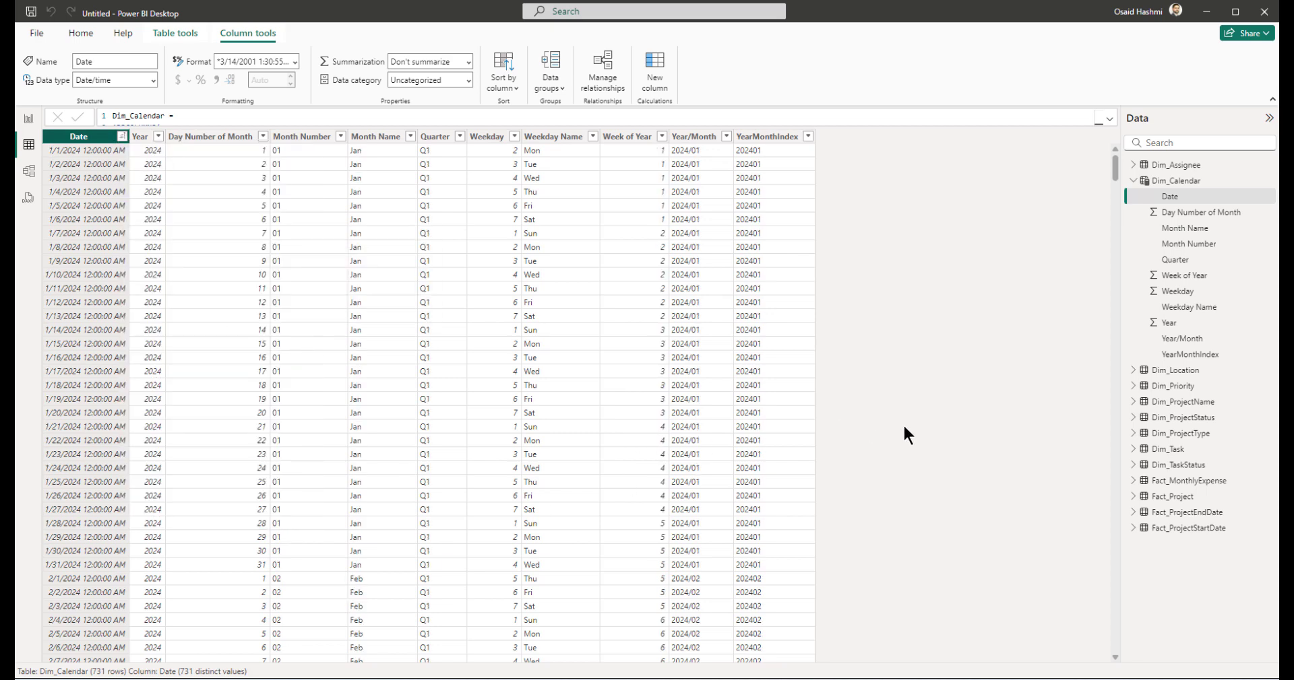
# - Hide the Fact_ProjectEndDate and Fact_ProjectStartDate tables from report view
pyautogui.click(1176, 370)
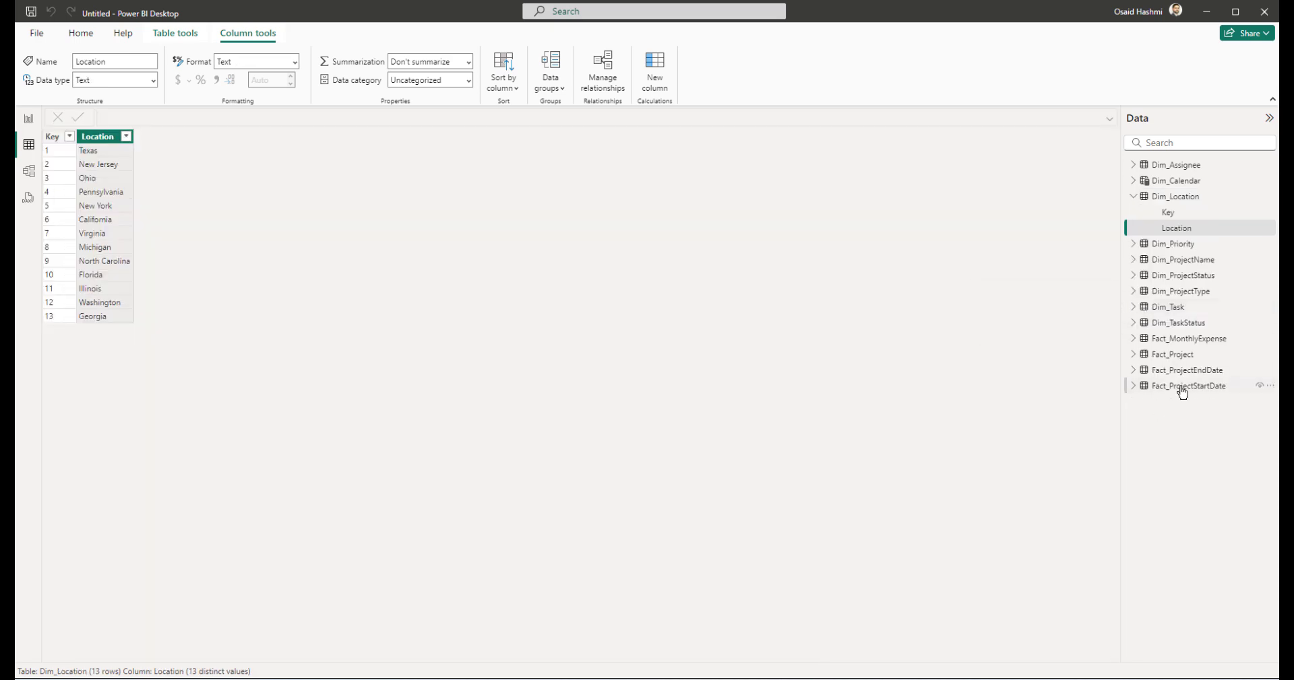
pyautogui.click(1165, 357)
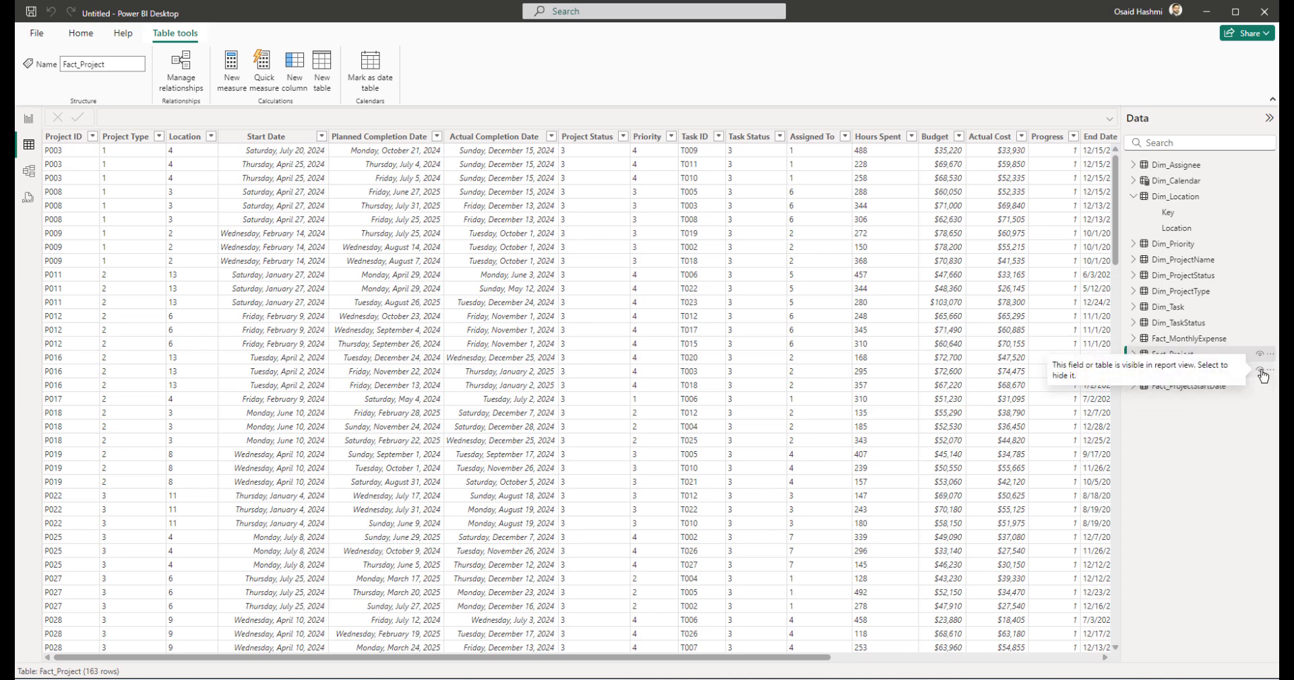
pyautogui.click(1260, 372)
pyautogui.click(1259, 385)
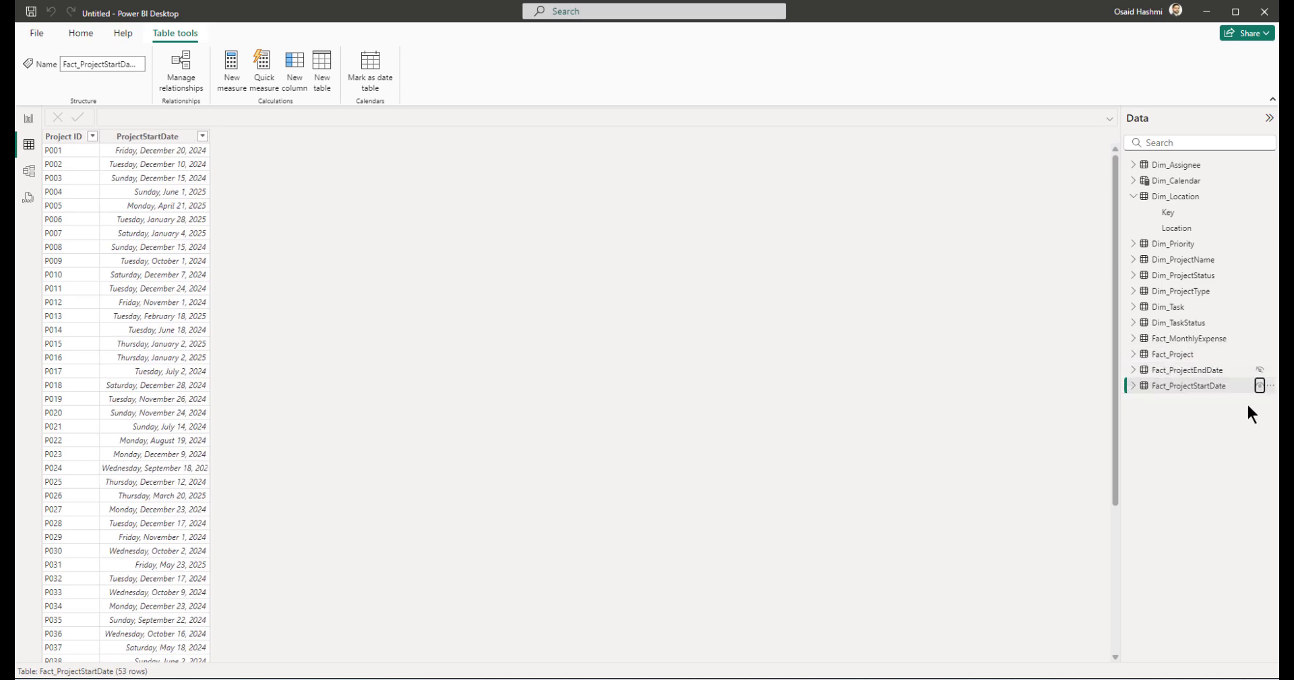
# - Start a new calculated column in the Fact_Project table and name it Budget Overrun
pyautogui.click(1172, 354)
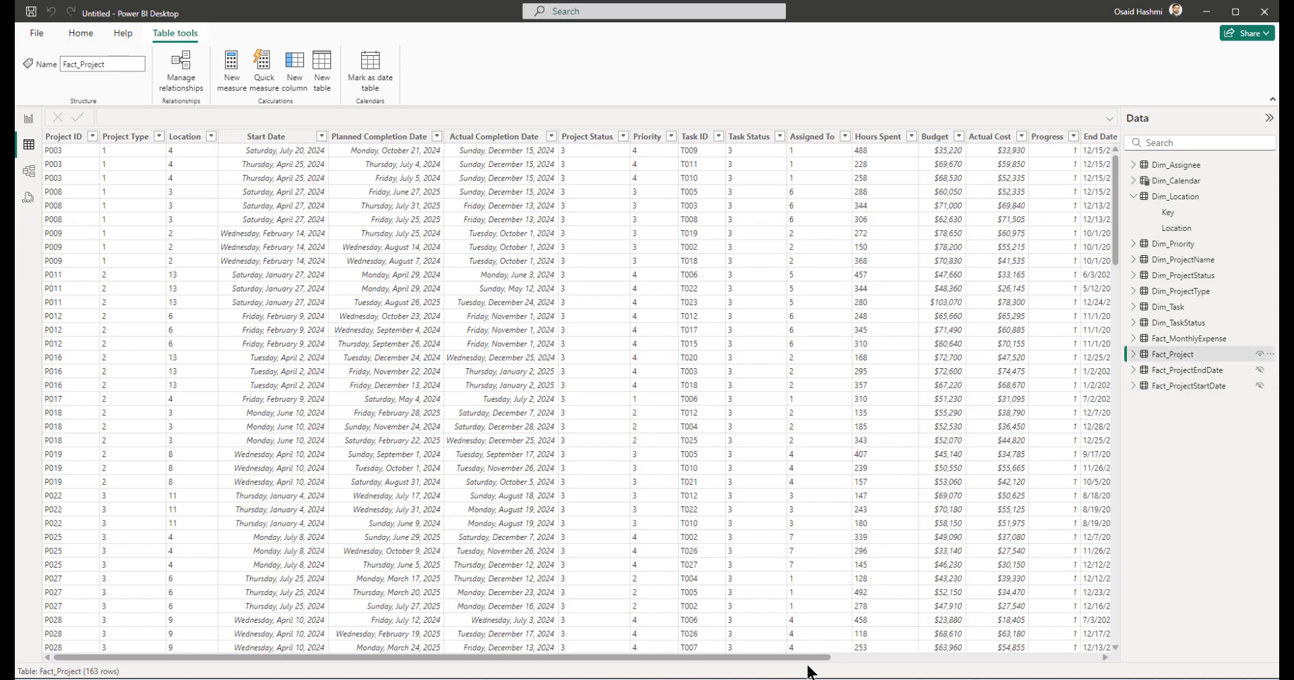
pyautogui.moveTo(822, 658); pyautogui.dragTo(1091, 659)
pyautogui.click(1160, 359)
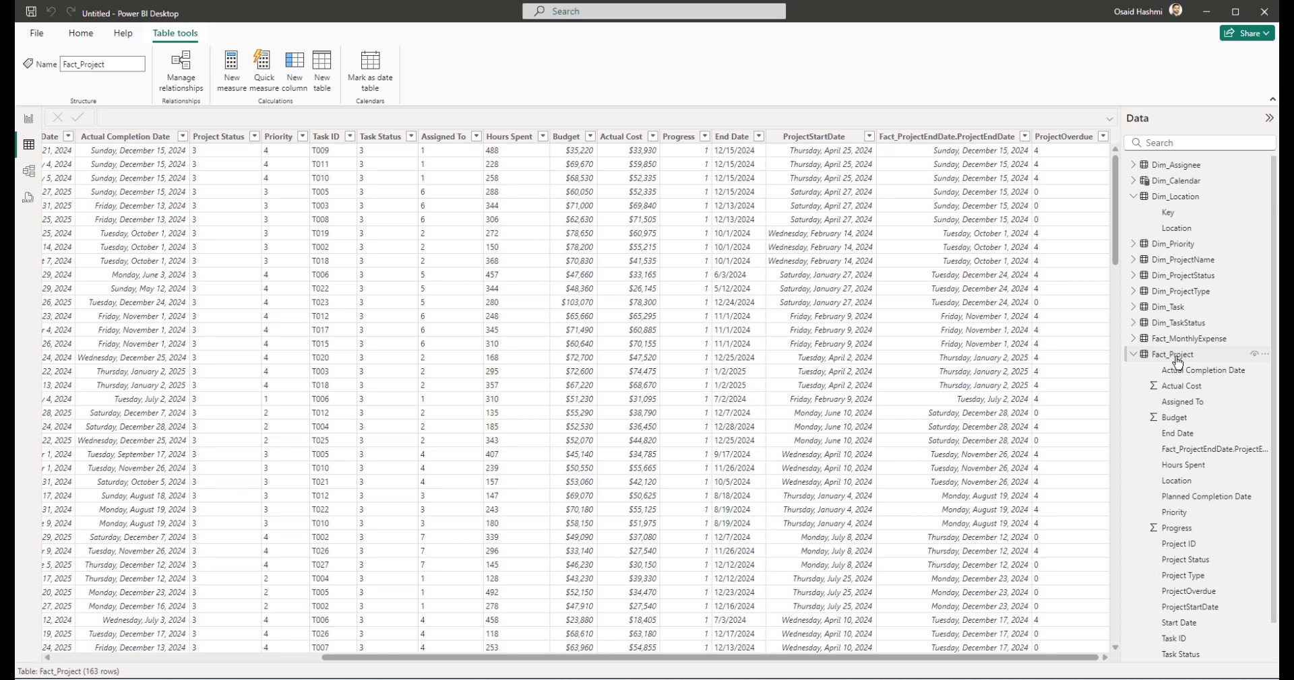
pyautogui.rightClick(1176, 360)
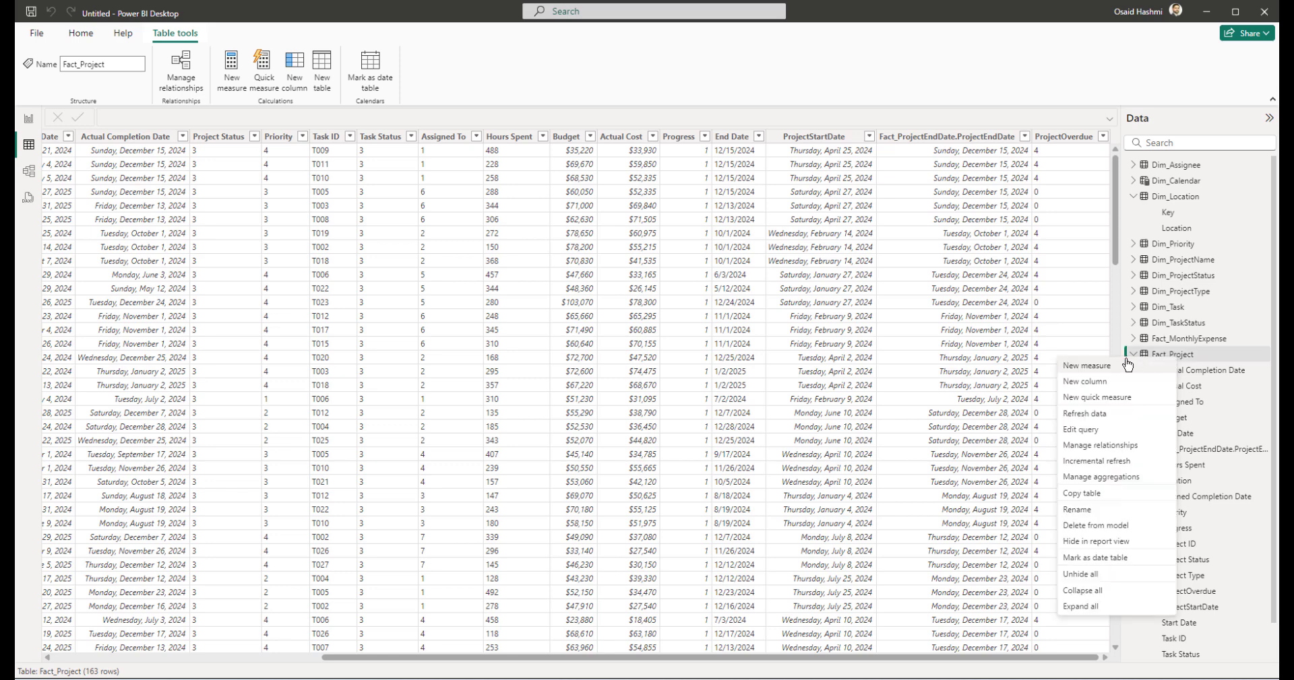
pyautogui.click(1099, 382)
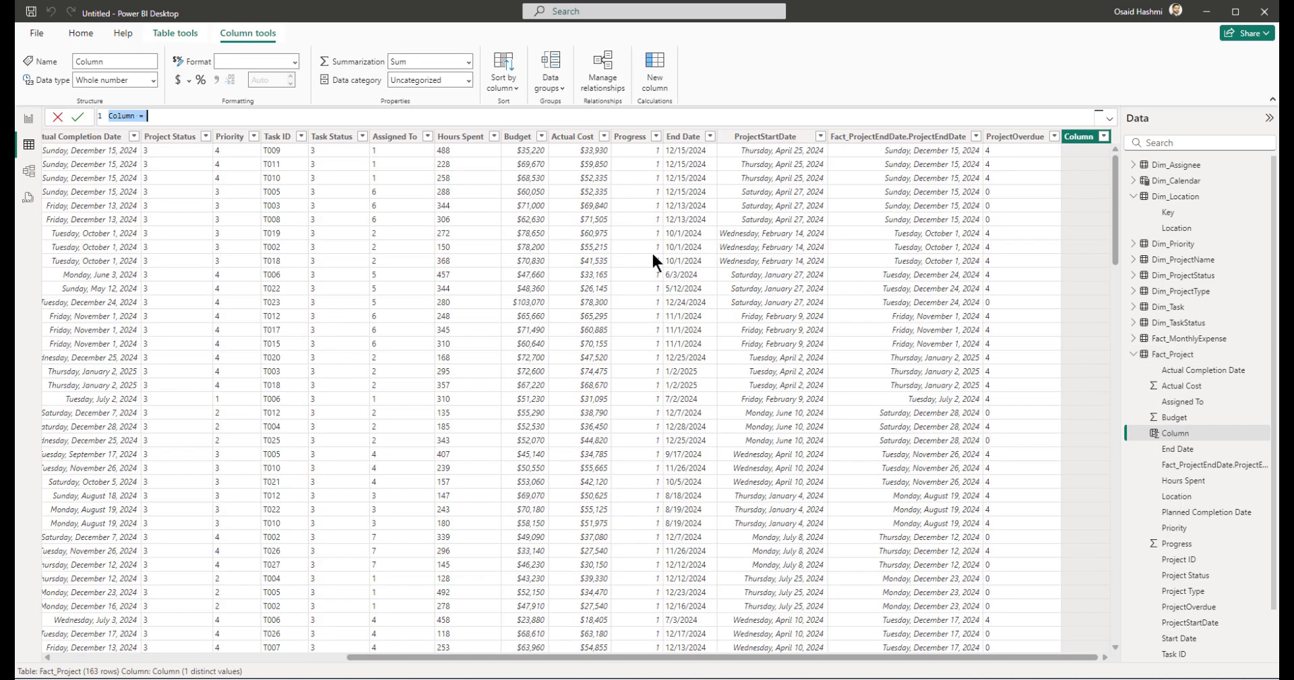
pyautogui.write('Budget Overrun =')
pyautogui.hotkey('shift', 'Return')
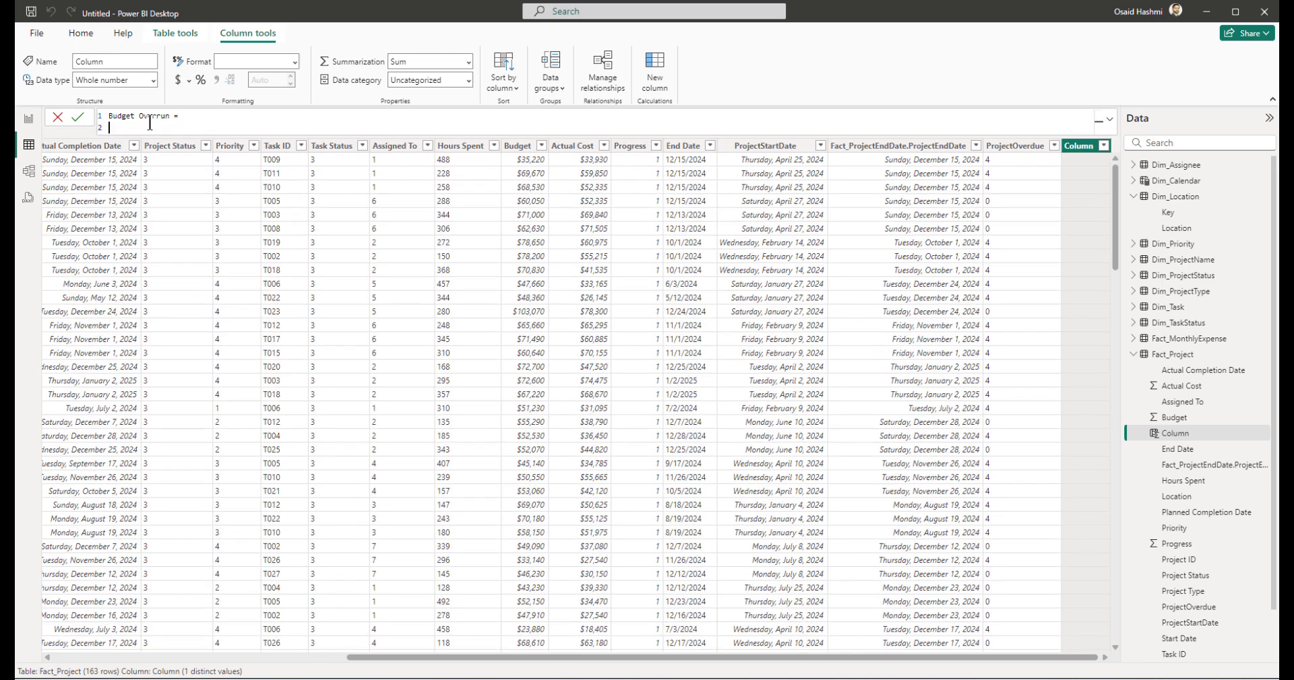
# - Begin the Budget Overrun formula with an IF condition testing whether Fact_Project[Actual Cost] > Fact_Project[Budget]
pyautogui.write('IF(')
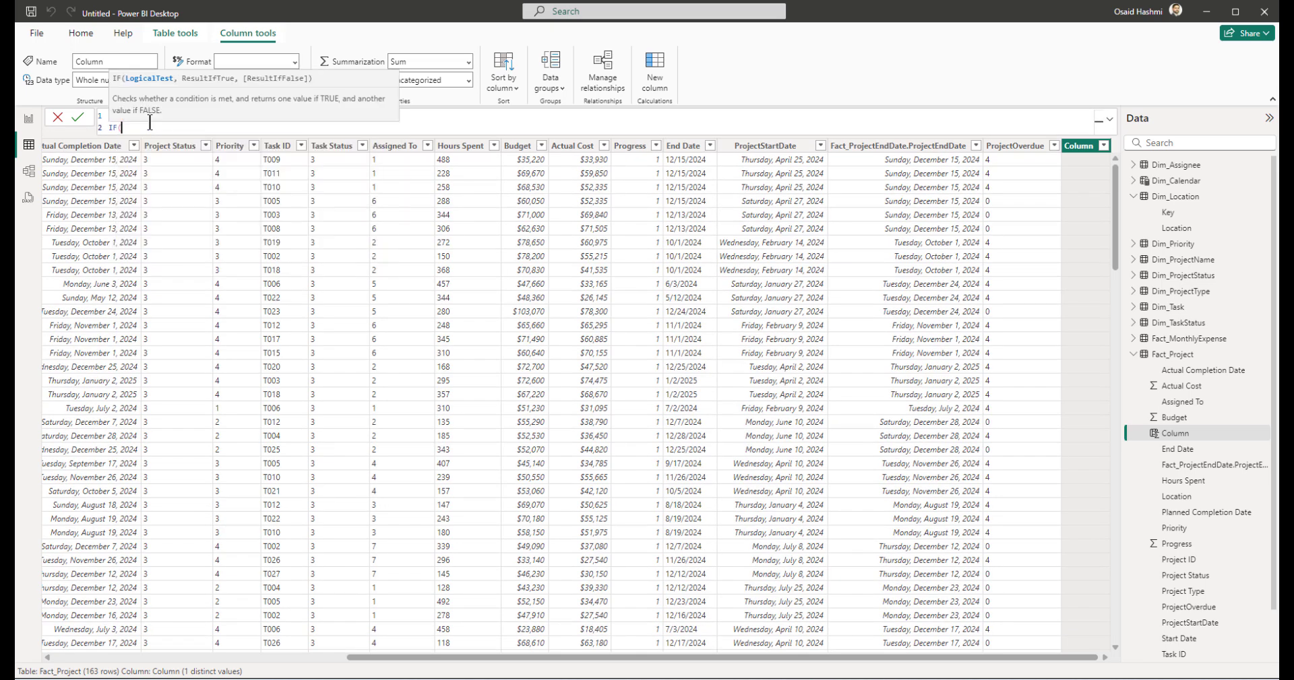
pyautogui.hotkey('shift', 'Return')
pyautogui.write('Fact_Project')
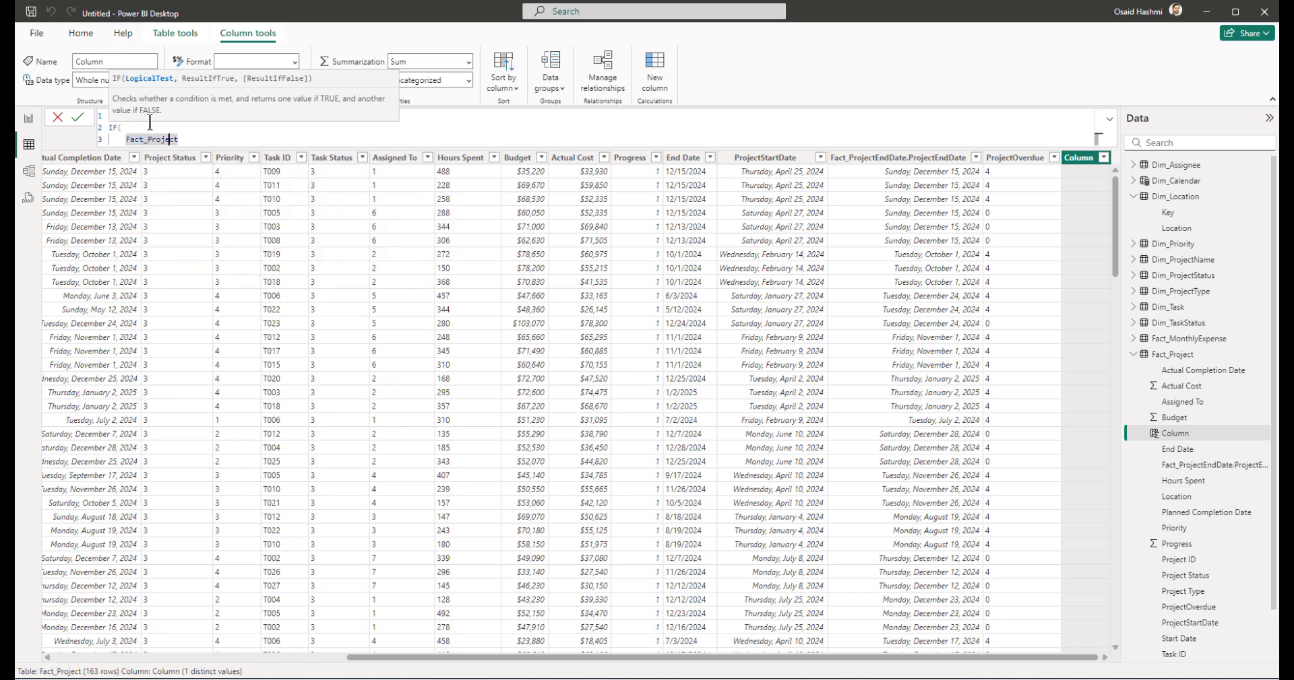
pyautogui.press('Left')
pyautogui.press('Left')
pyautogui.press('Right')
pyautogui.press('Right')
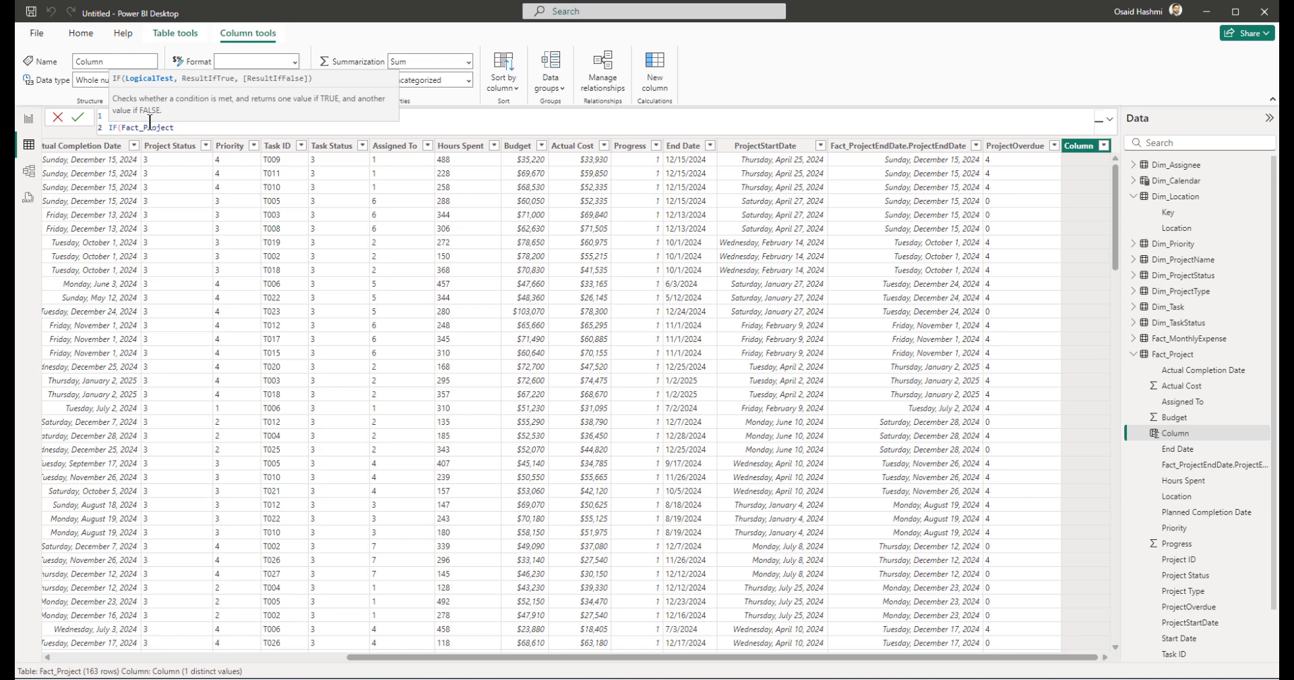
pyautogui.press('Right')
pyautogui.press('Right')
pyautogui.press('Right')
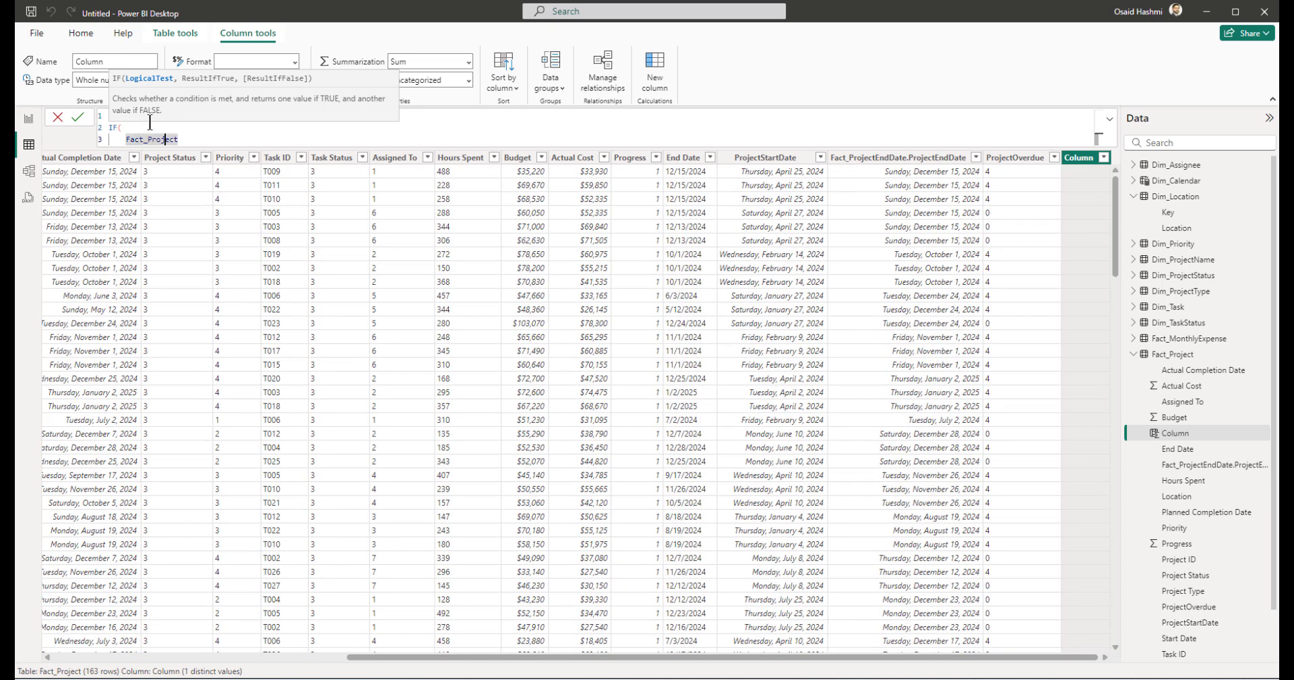
pyautogui.press('Right')
pyautogui.write('[actu')
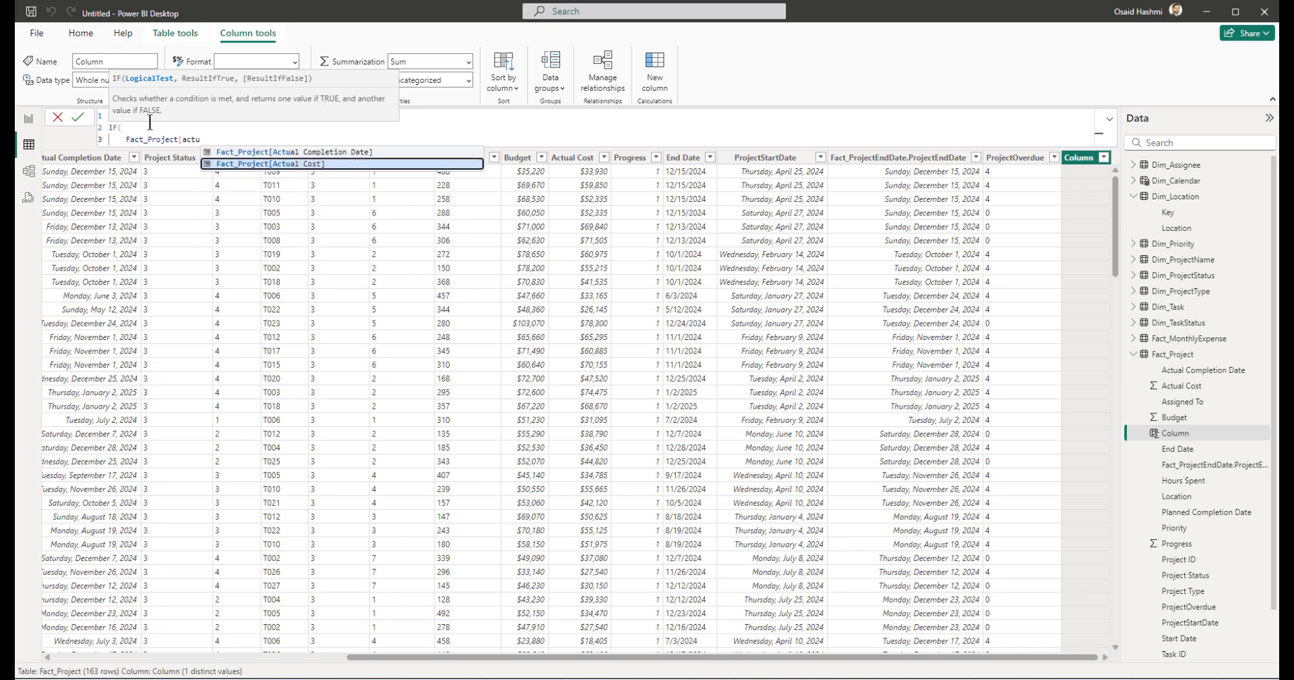
pyautogui.press('Tab')
pyautogui.write('>')
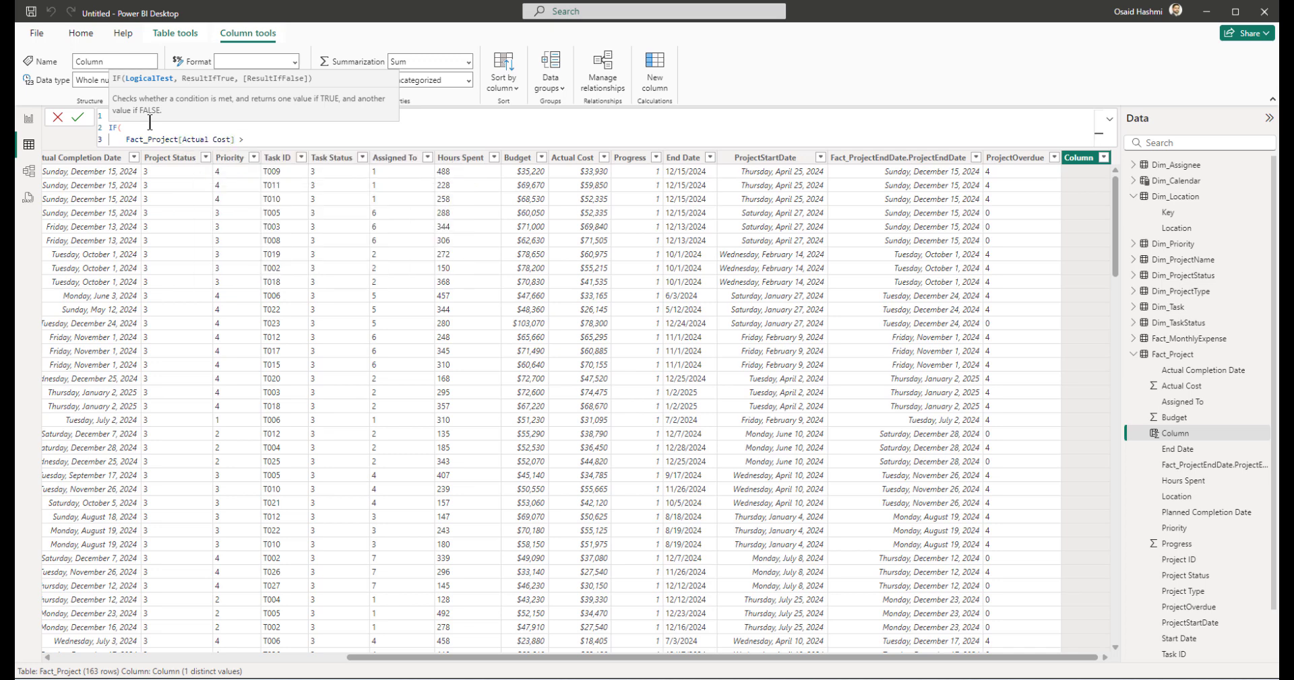
pyautogui.write(' budge')
pyautogui.press('Tab')
pyautogui.write(',')
pyautogui.hotkey('shift', 'Return')
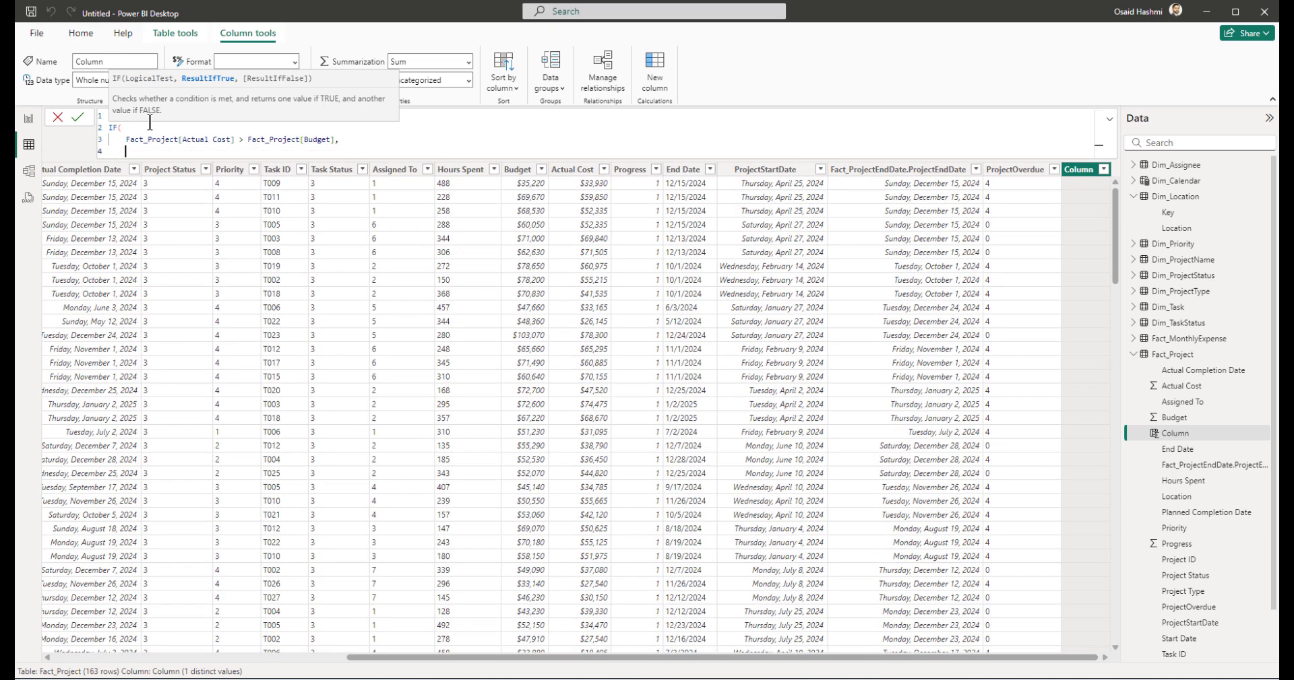
# - Complete the Budget Overrun formula to return "Over Budget" when true and "Under Budget" otherwise, and commit it
pyautogui.write('"Over Budget",')
pyautogui.hotkey('shift', 'Return')
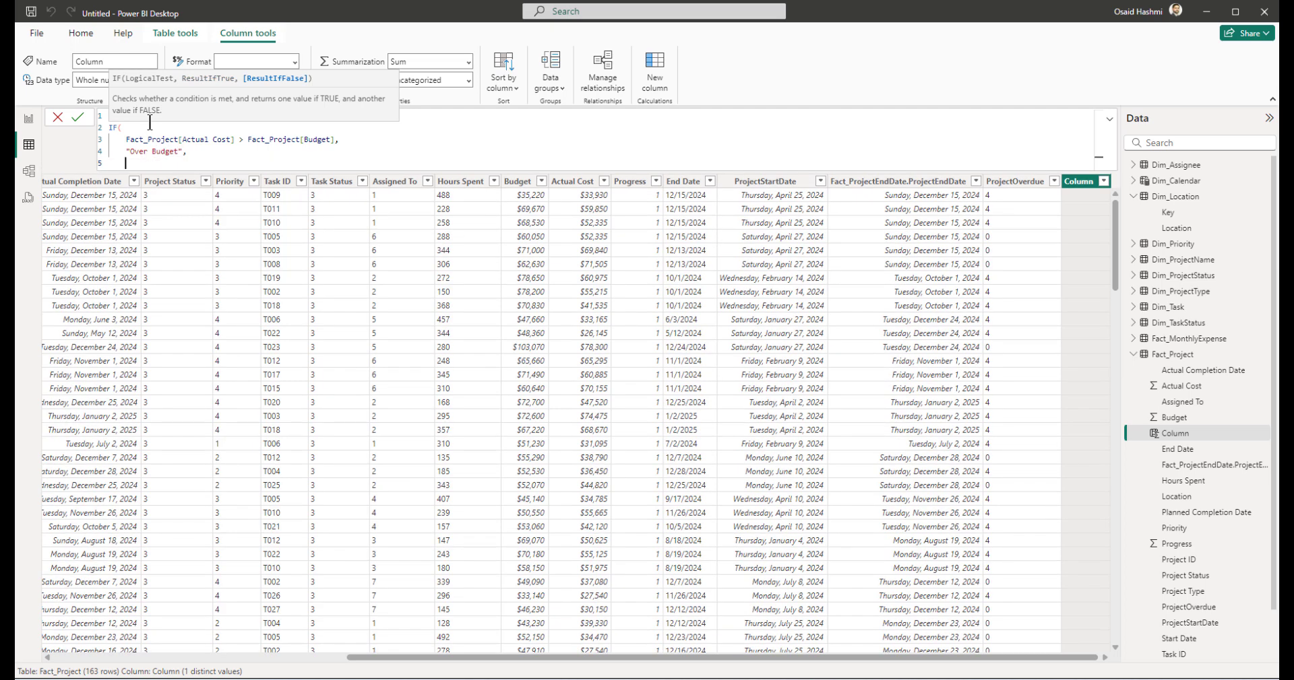
pyautogui.write('"Under Budget')
pyautogui.hotkey('shift', 'Return')
pyautogui.write(')')
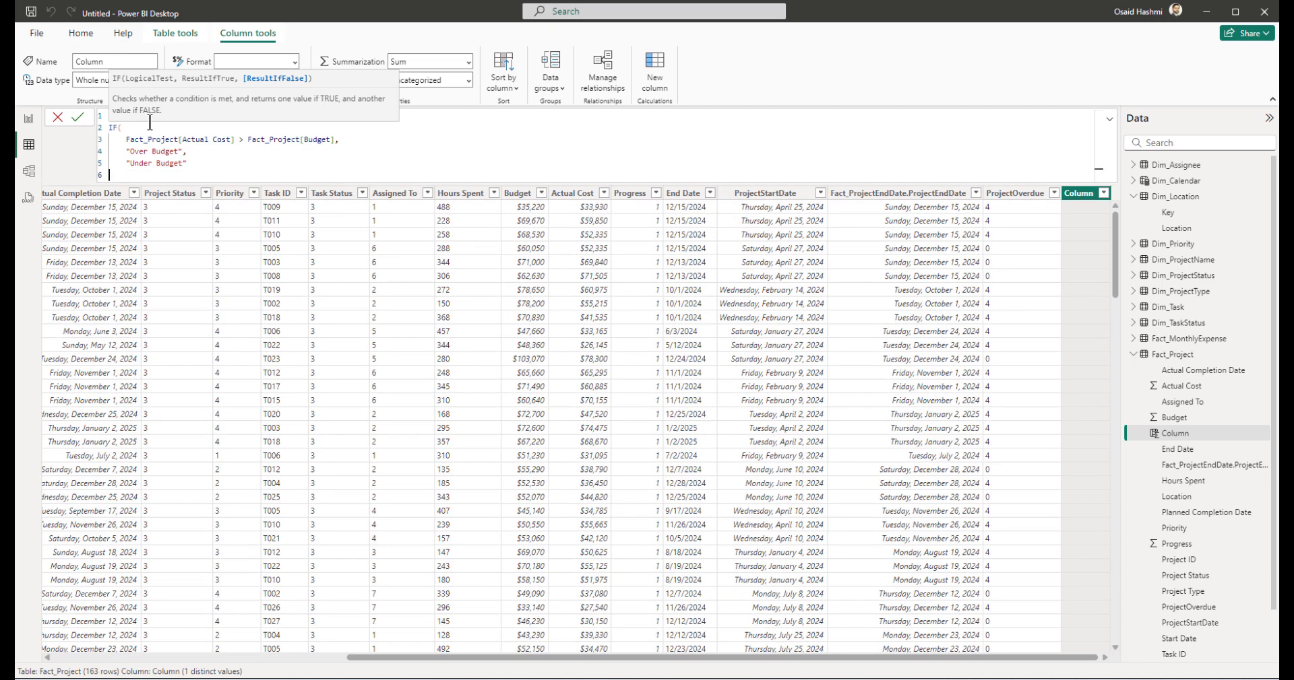
pyautogui.click(149, 122)
pyautogui.write('Budget Overrun =')
pyautogui.press('Return')
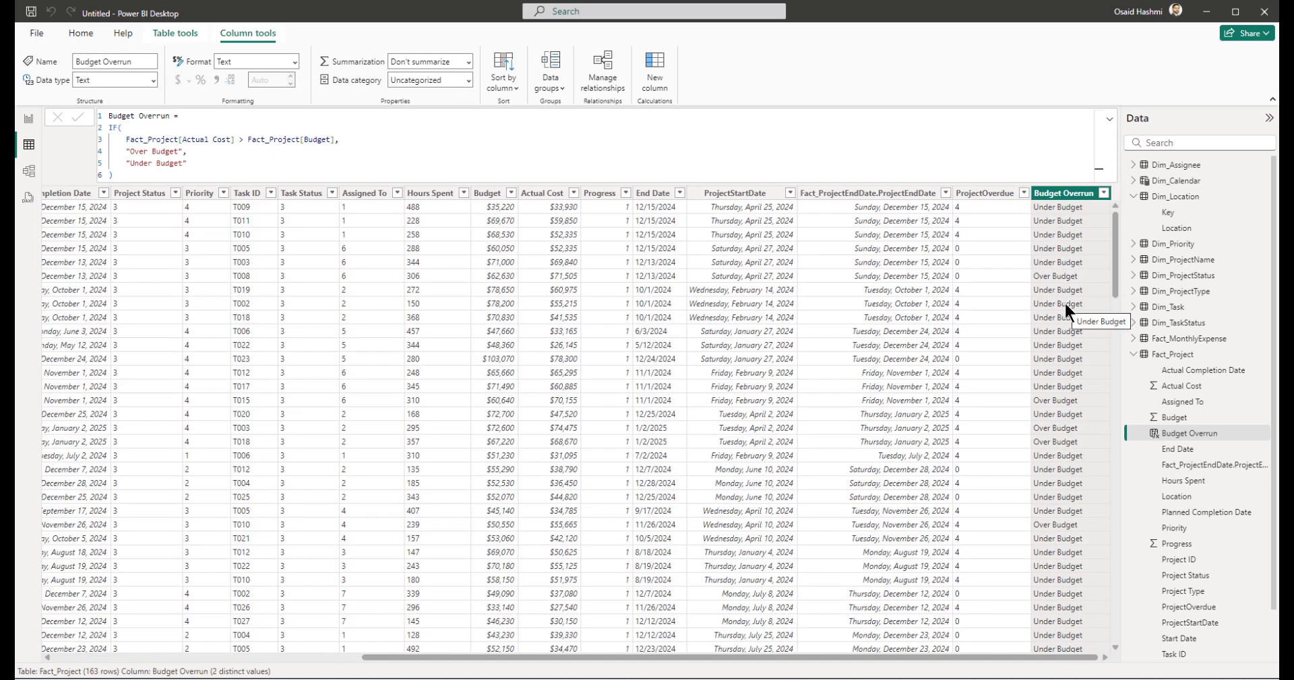
# - Start a new calculated column in the Fact_Project table and name it Remaining Budget
pyautogui.click(1172, 355)
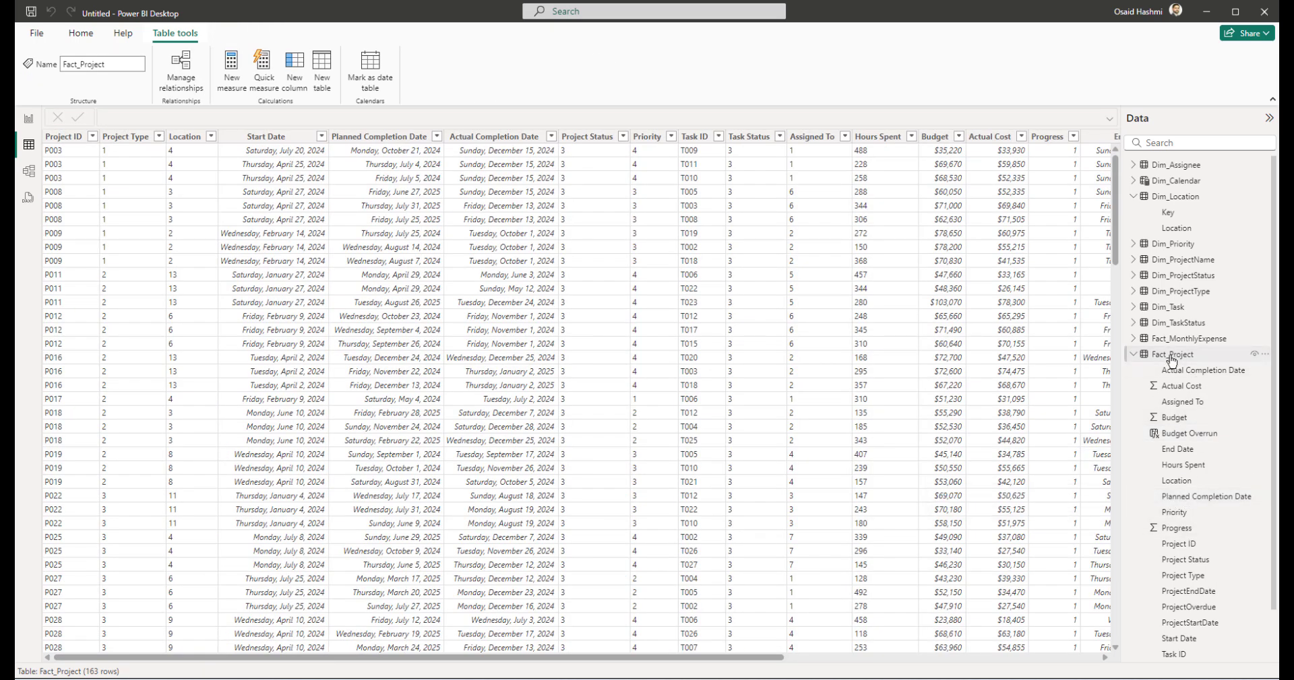
pyautogui.rightClick(1138, 356)
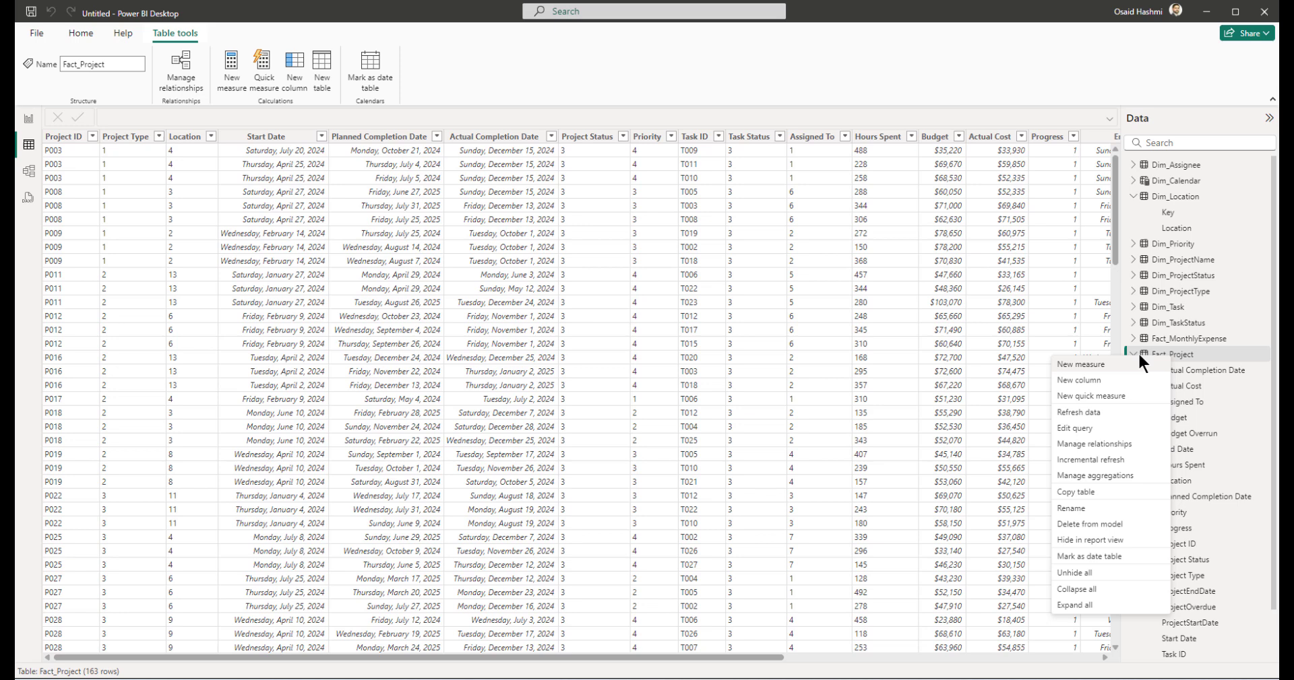
pyautogui.click(1086, 382)
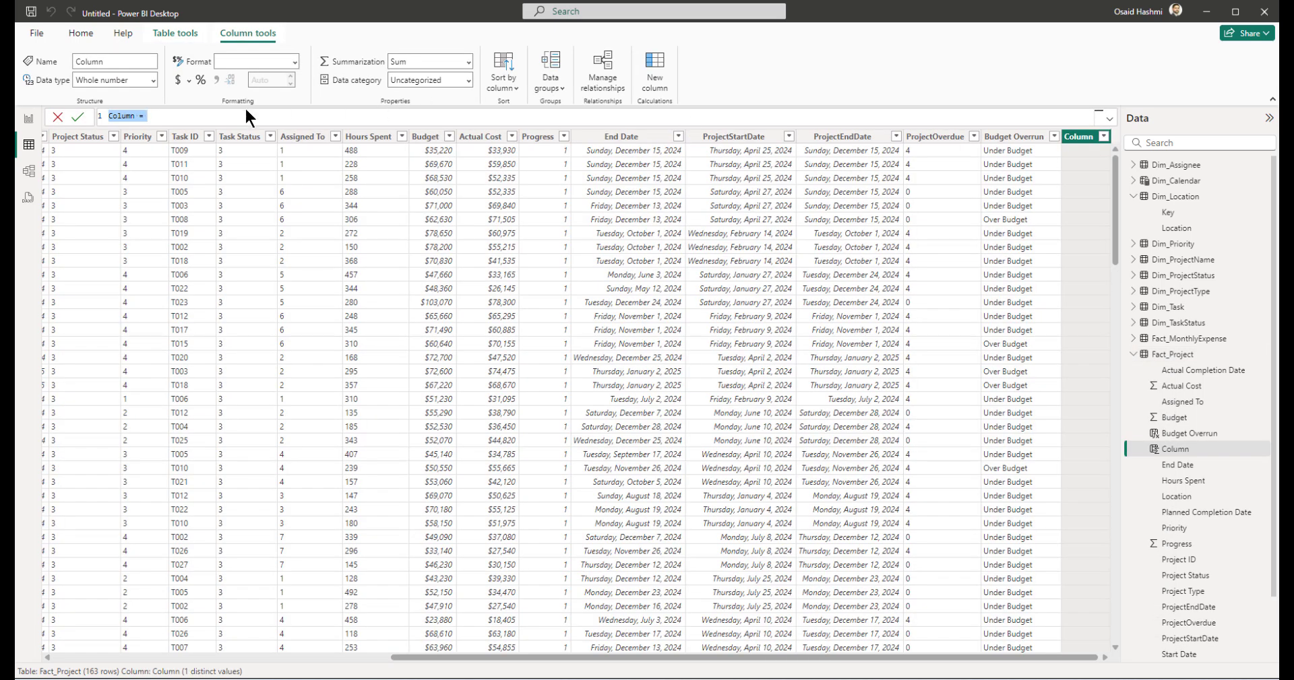
pyautogui.write('Remaining Budget =')
pyautogui.hotkey('shift', 'Return')
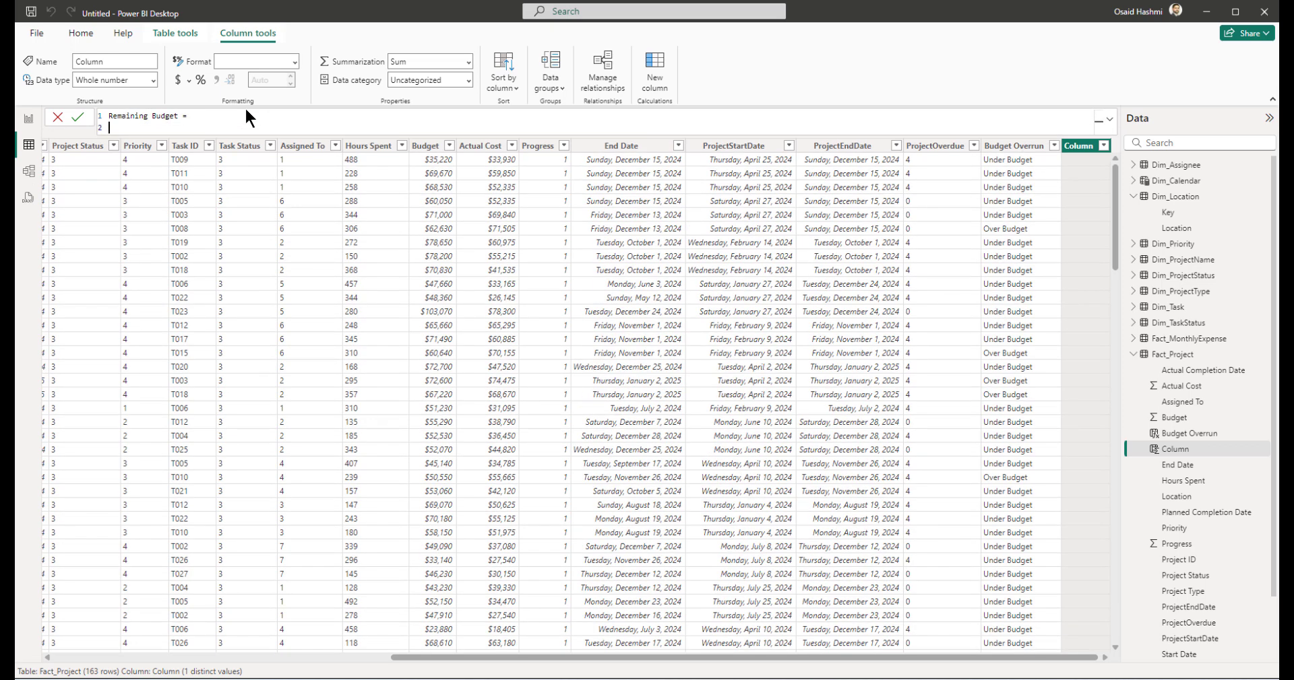
# - Define Remaining Budget as Fact_Project[Budget] - Fact_Project[Actual Cost] and commit the formula
pyautogui.write('Fact')
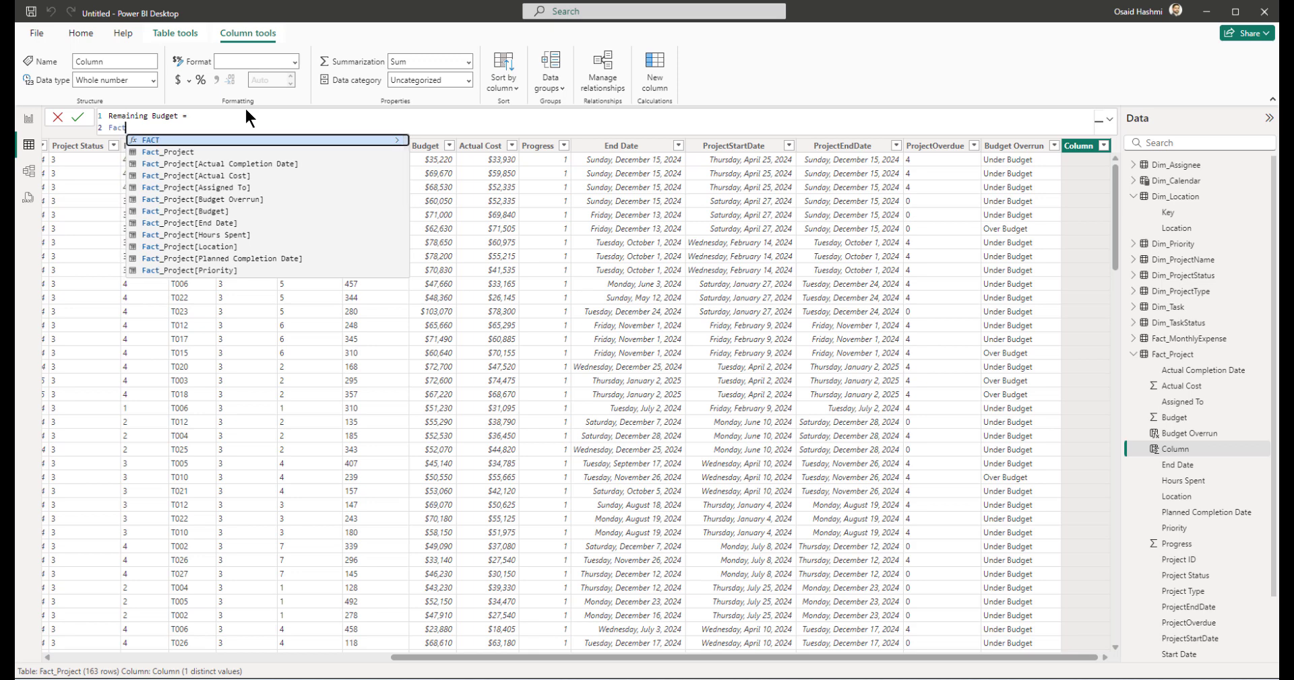
pyautogui.press('Down')
pyautogui.press('Down')
pyautogui.press('Down')
pyautogui.press('Down')
pyautogui.press('Down')
pyautogui.press('Down')
pyautogui.press('Tab')
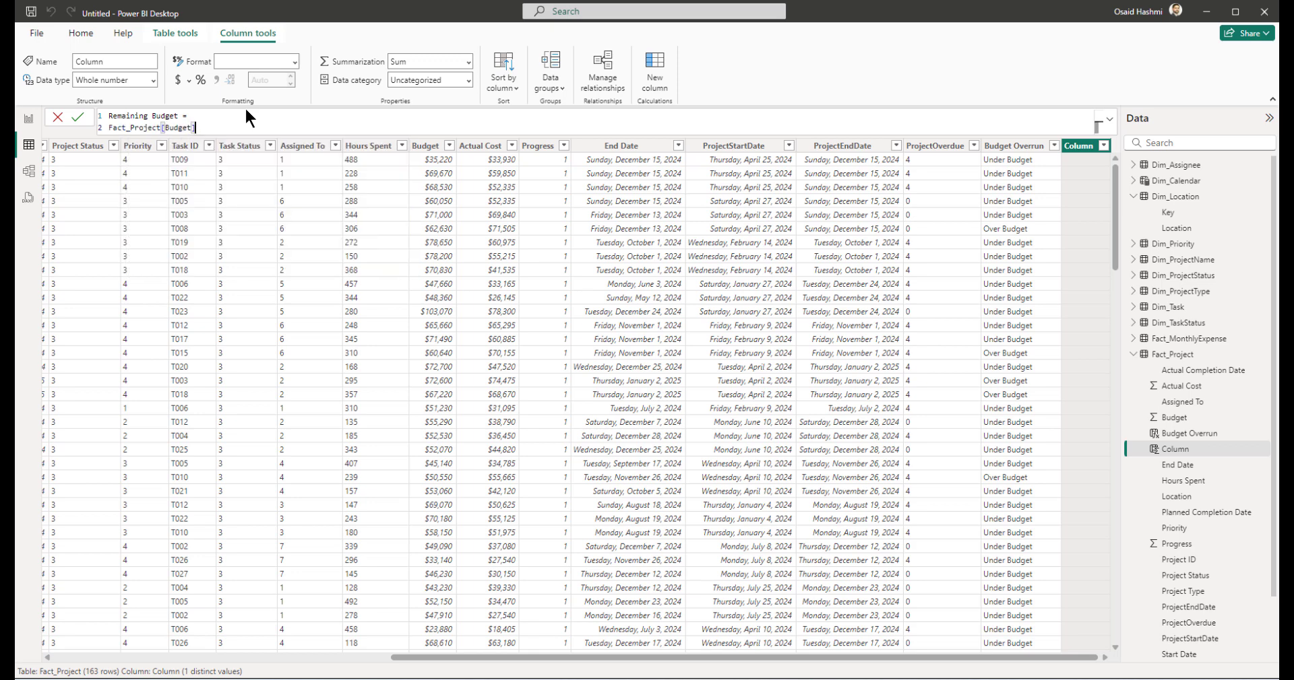
pyautogui.write('- actual cos')
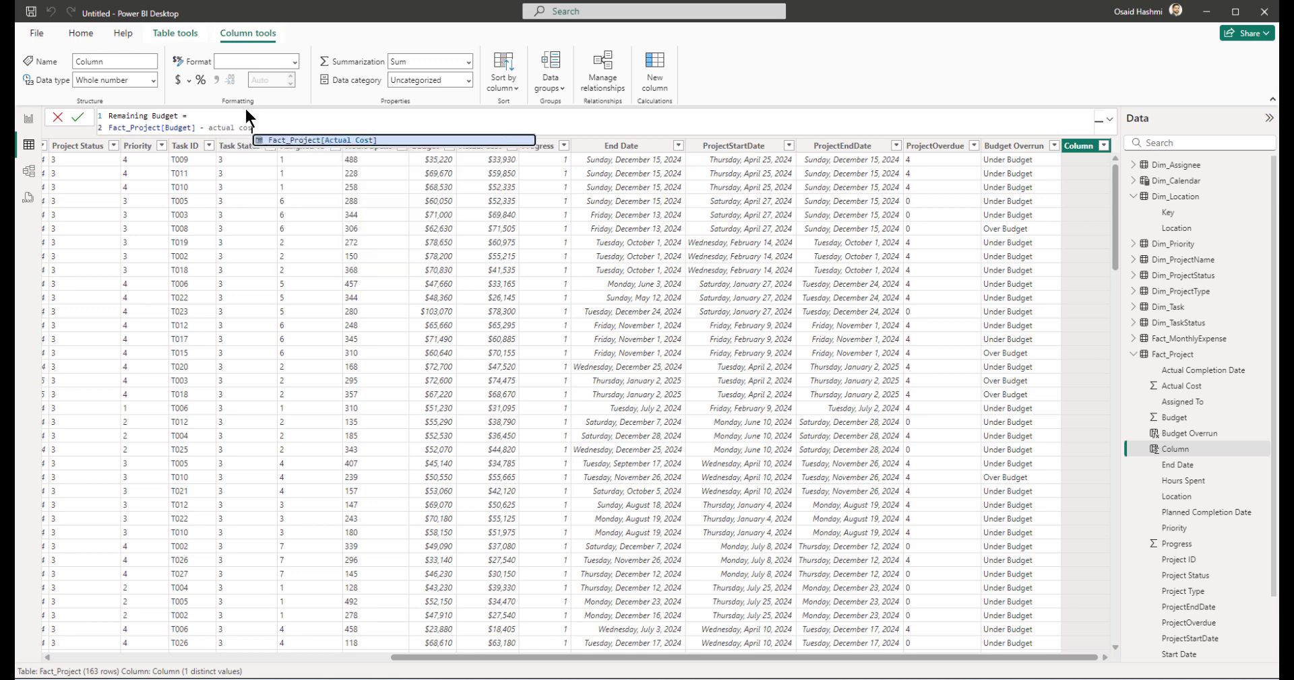
pyautogui.press('Tab')
pyautogui.press('Return')
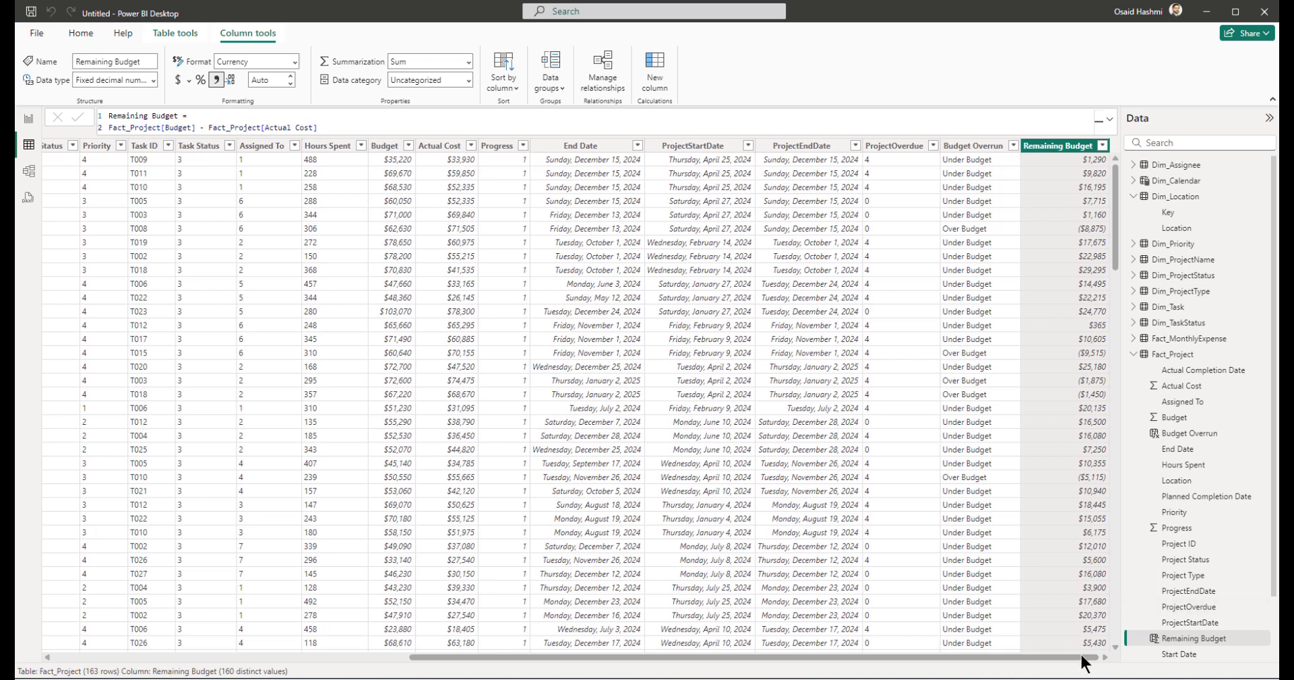
# - Add a Fact_Project column Project Status (Calculated) with SWITCH(TRUE()), keeping statuses "1", "3", "4", returning "4" when ProjectOverdue is "4", else Project Status
pyautogui.rightClick(1170, 362)
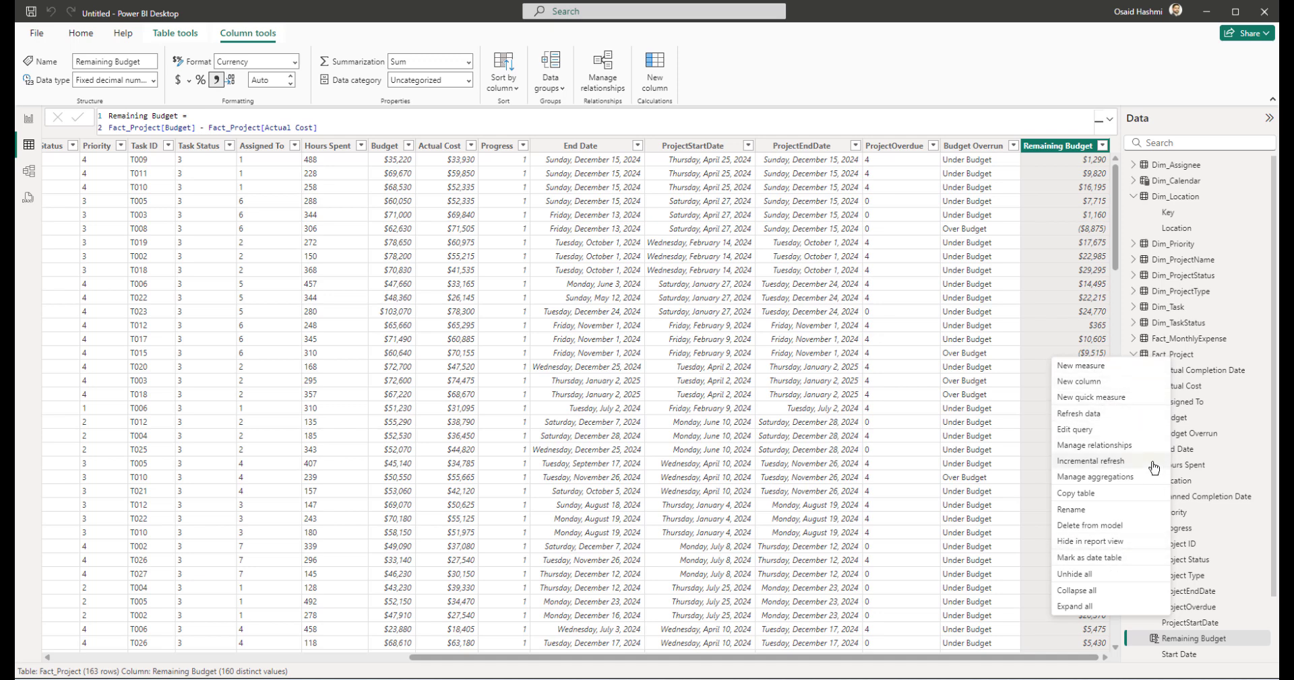
pyautogui.click(1078, 381)
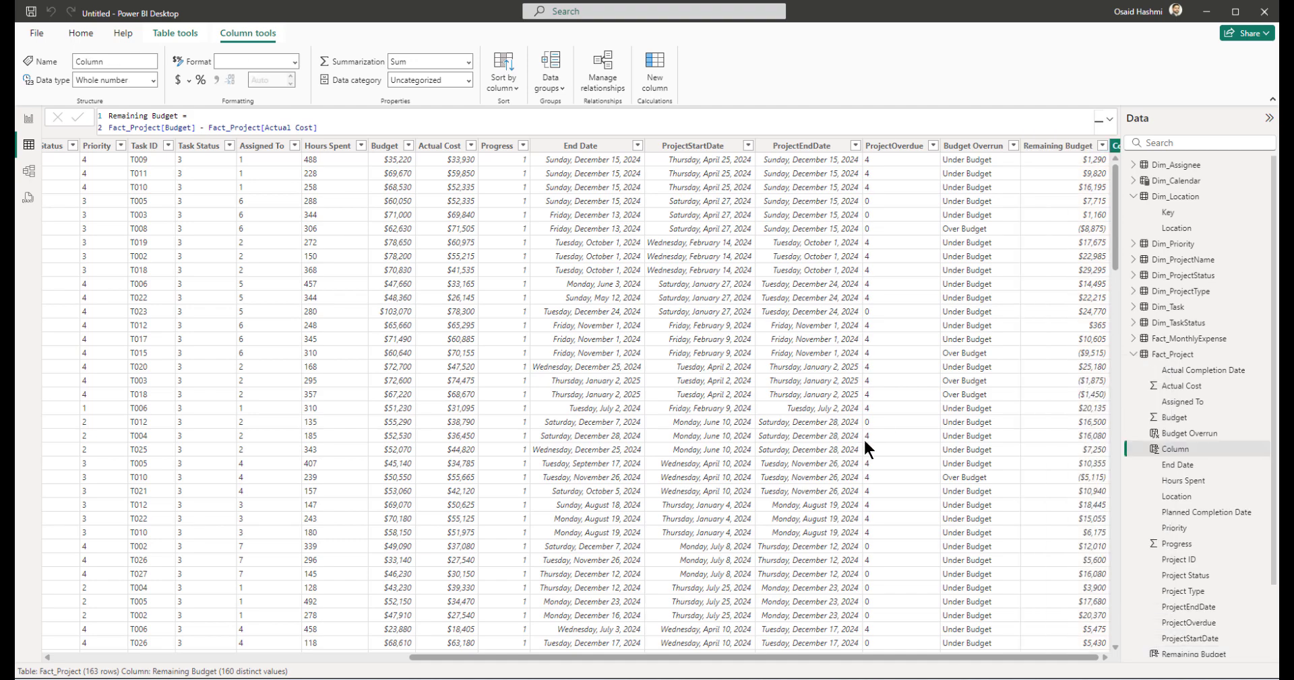
pyautogui.write('Project Status (Calculated) = SWITCH(     TRUE(),     Fact_Project[Project Status] = "1","1",     Fact_Project[Project Status] = "3","3",     Fact_Project[Project Status] = "4","4",     Fact_Project[ProjectOverdue] = "4", "4",     Fact_Project[Project Status] )')
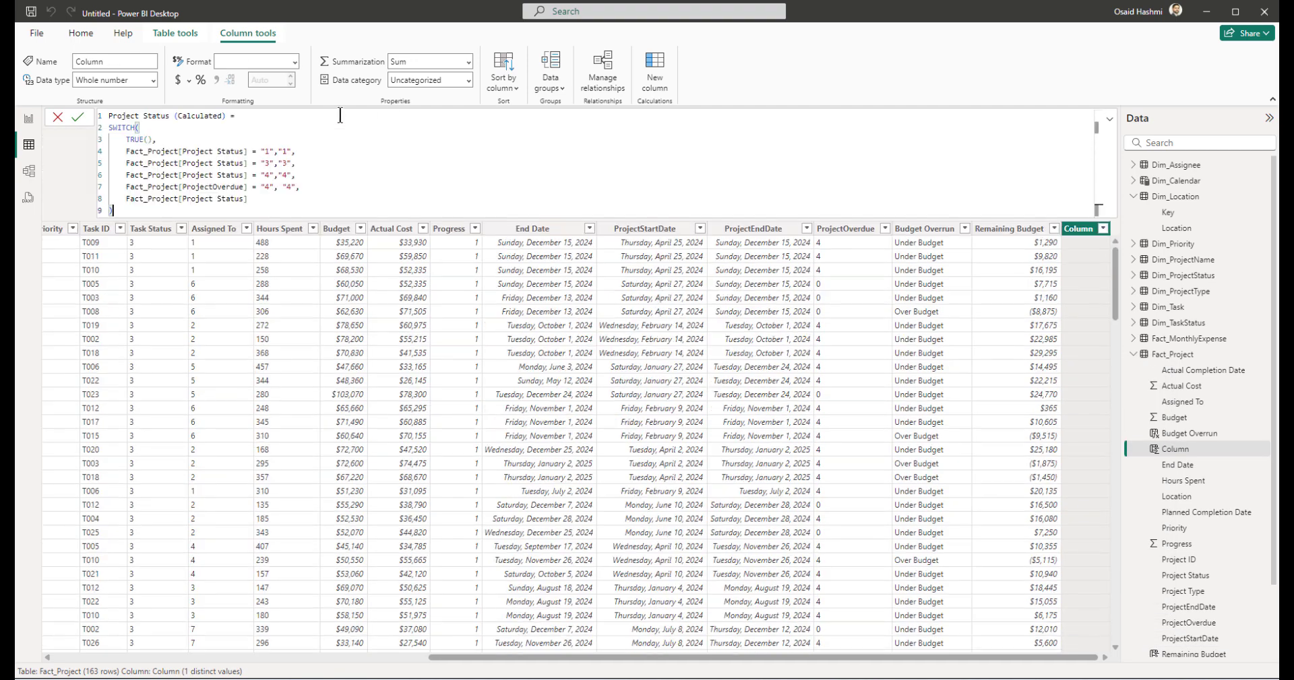
# - Review the Project Status and ProjectOverdue conditions in the SWITCH formula and commit the Project Status (Calculated) column
pyautogui.click(142, 116)
pyautogui.click(234, 151)
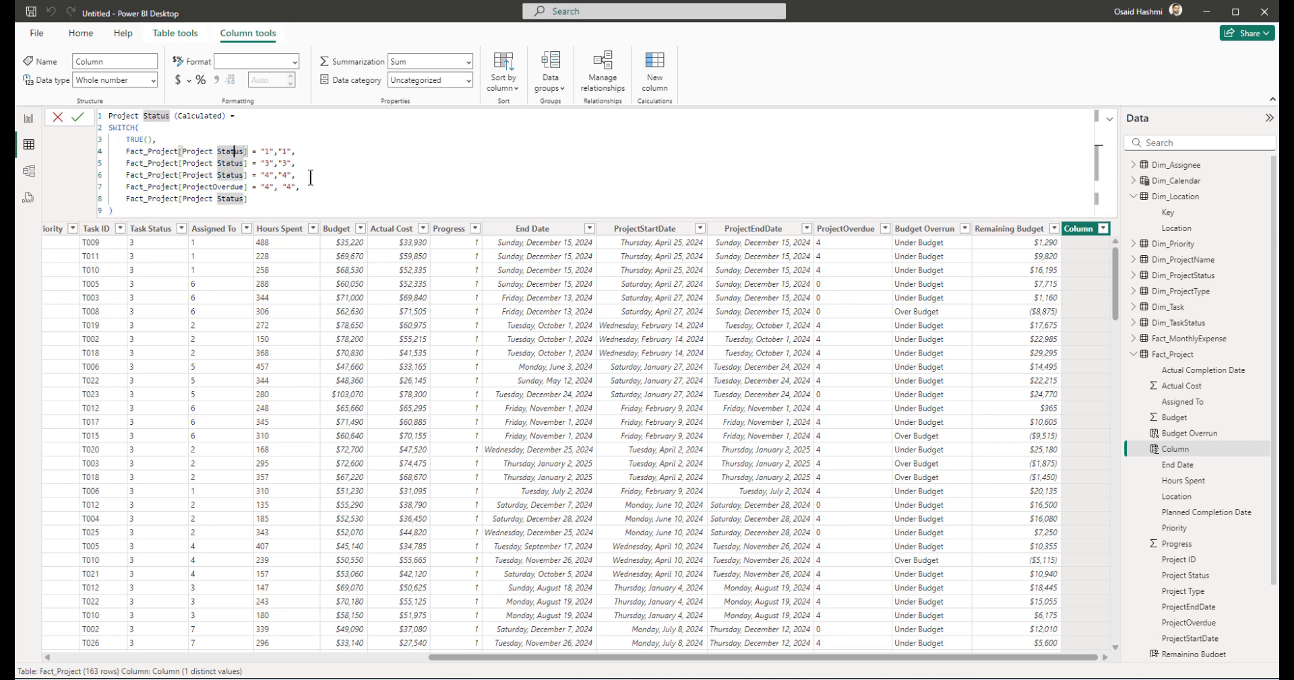
pyautogui.moveTo(127, 187); pyautogui.dragTo(303, 177)
pyautogui.click(297, 187)
pyautogui.click(127, 175)
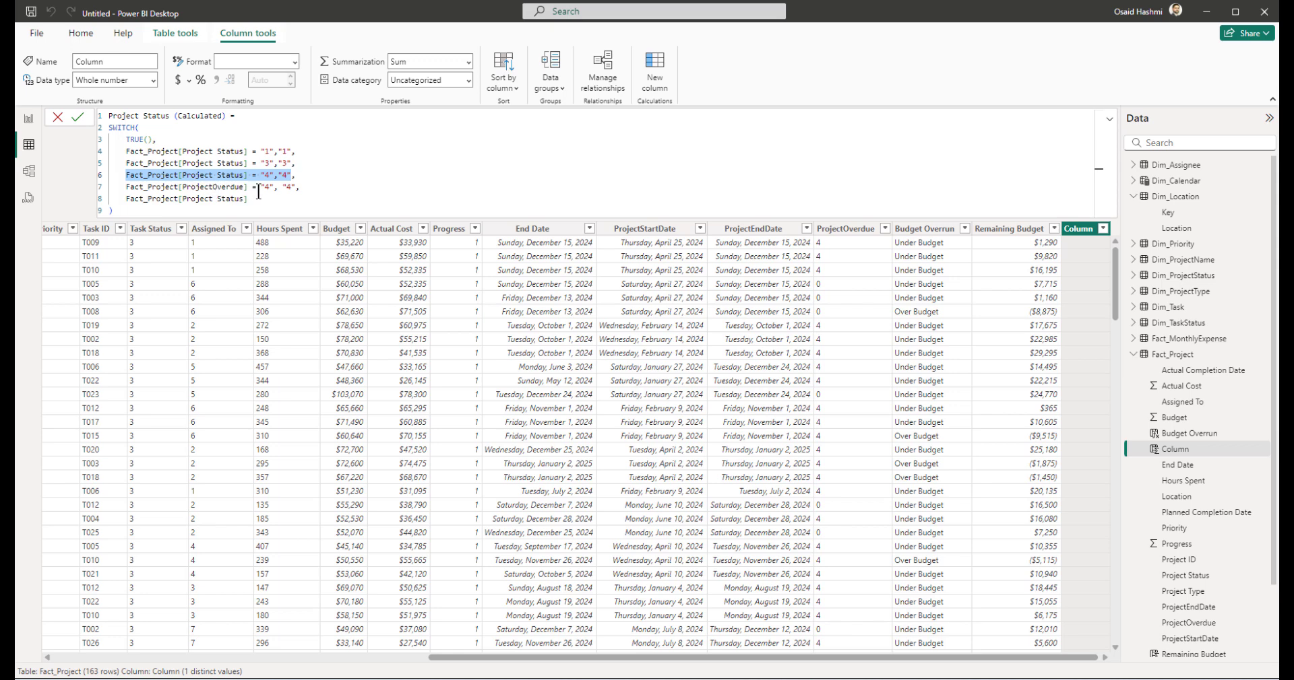
pyautogui.moveTo(128, 153); pyautogui.dragTo(292, 153)
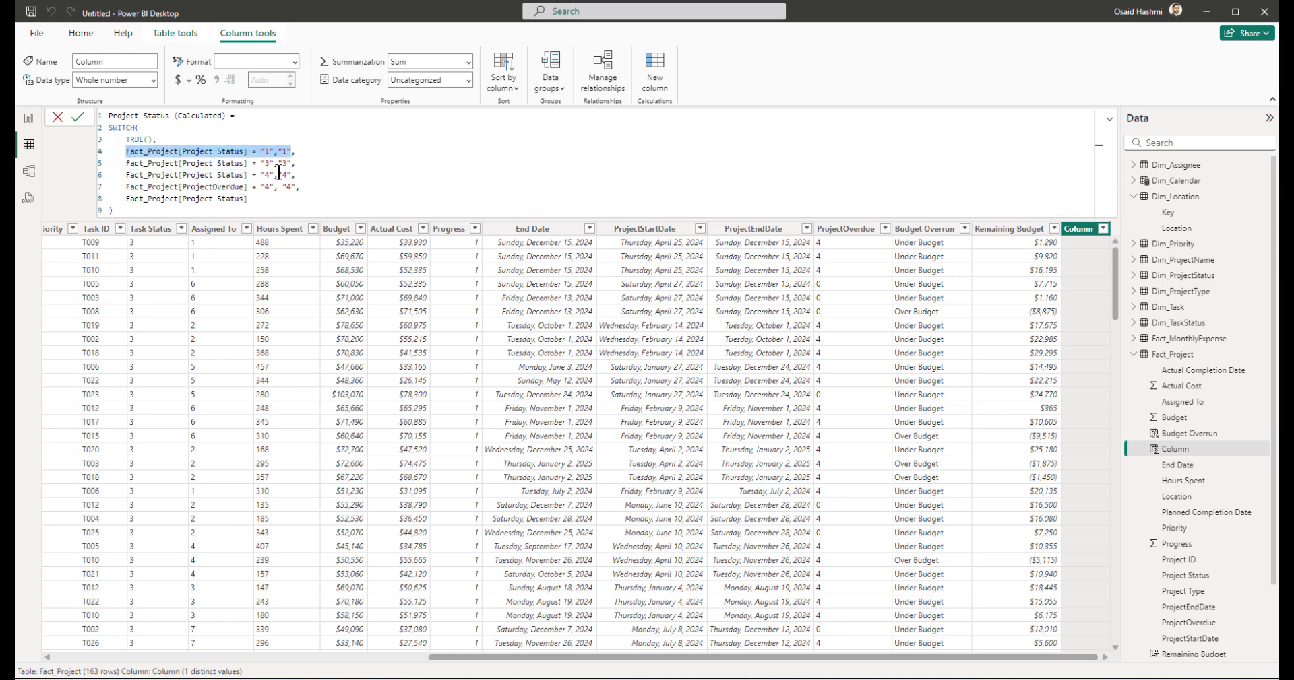
pyautogui.click(185, 199)
pyautogui.click(265, 197)
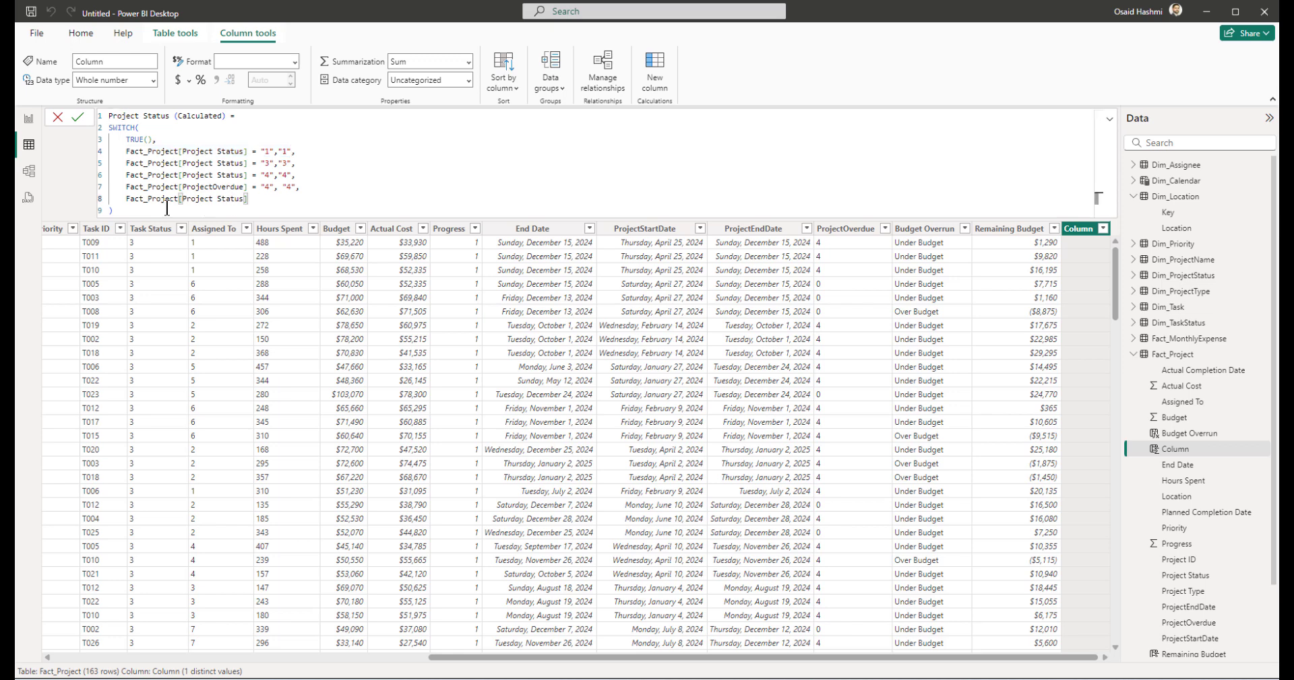
pyautogui.click(158, 209)
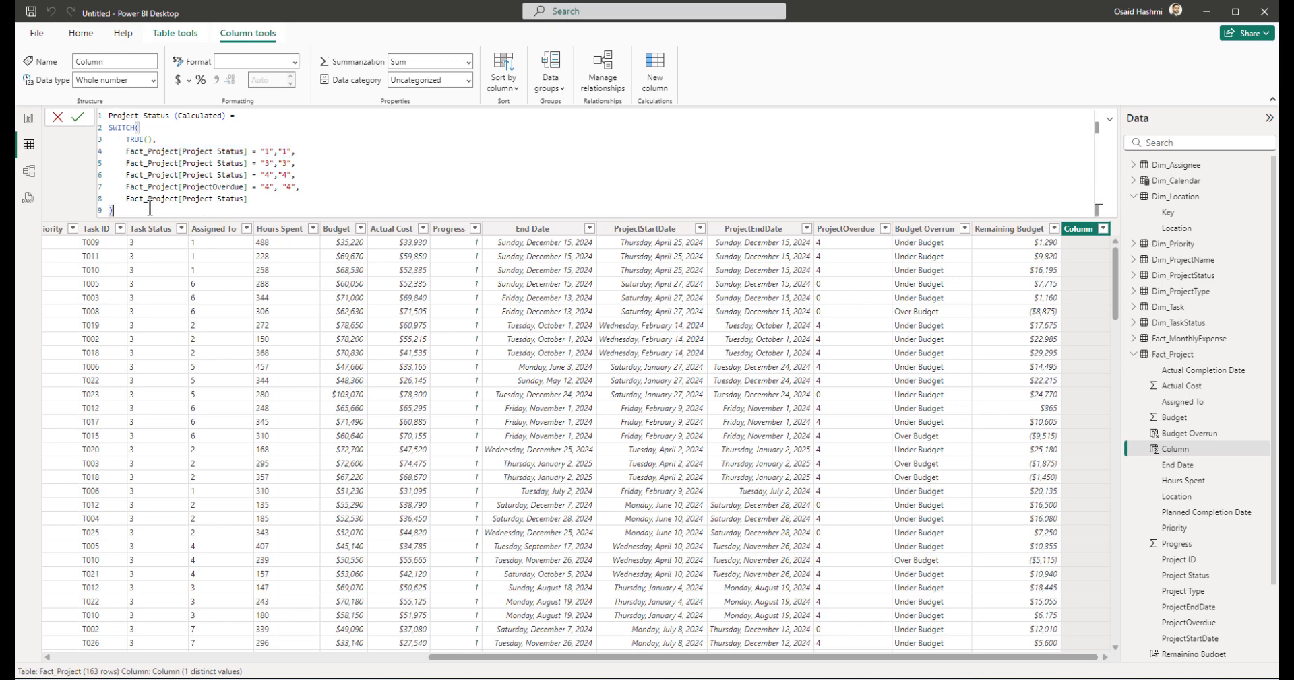
pyautogui.doubleClick(266, 151)
pyautogui.click(267, 163)
pyautogui.press('Return')
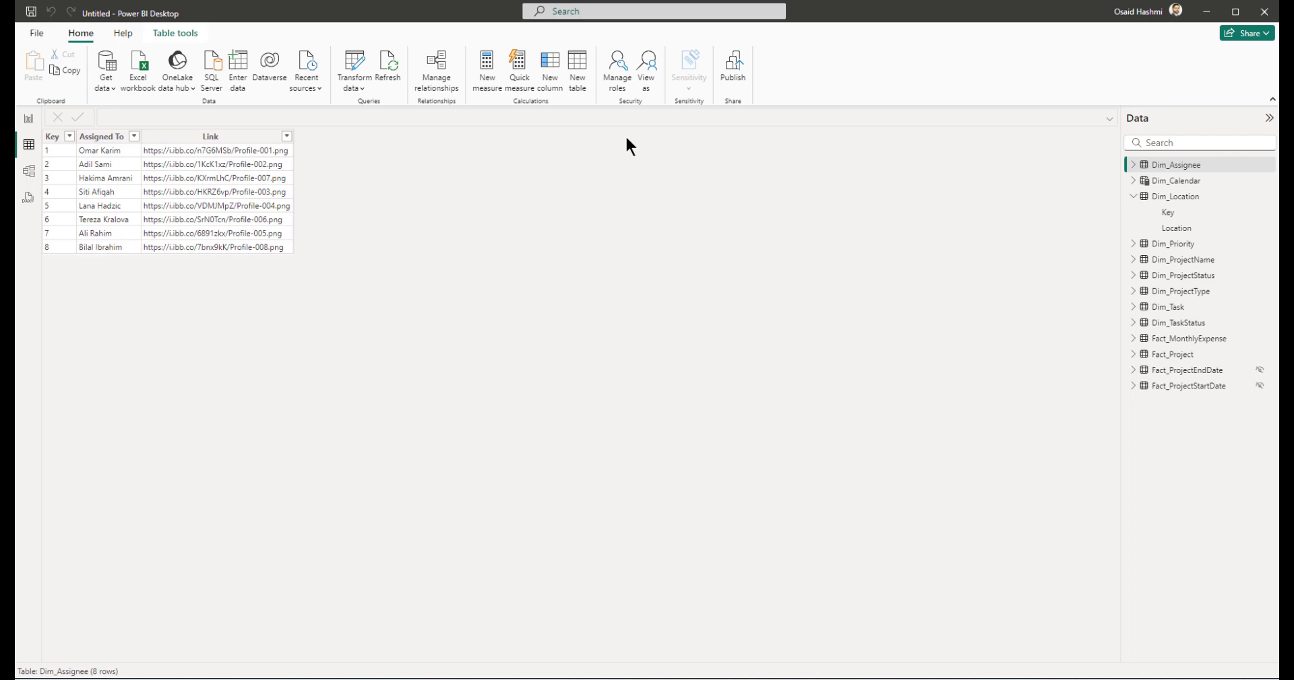
# - Create a Fact_BudgetAnalysis table using SUMMARIZE on Fact_Project by Project ID, with Total Budget summing Budget and Total Cost summing Actual Cost
pyautogui.click(576, 62)
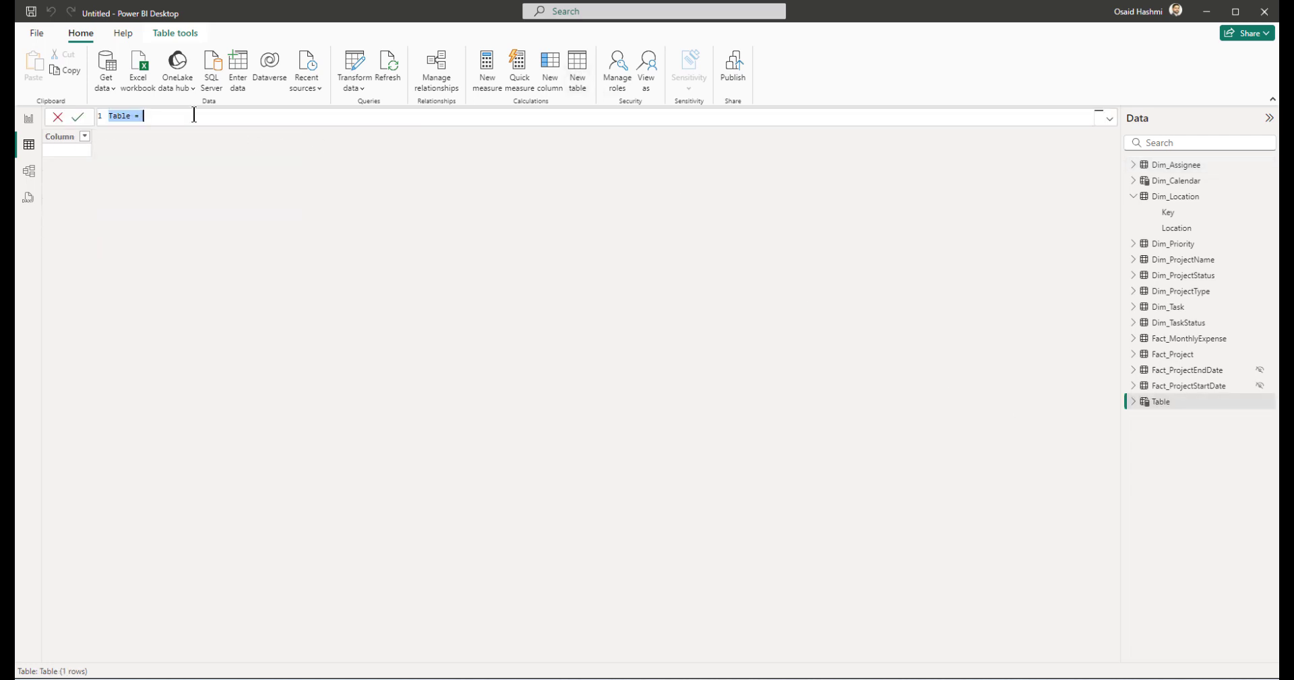
pyautogui.write('Fact_BudgetAnalysis = SUMMARIZE (     Fact_Project,     Fact_Project[Project ID],      -- Group by Project ID     "Total Budget",             -- New column name for the total Budget     SUM(Fact_Project[Budget]), -- Sum of the Budget column for each Project ID     "Total Cost",     SUM(Fact_Project[Actual Cost]) -- Sum of the Cost column for each Project ID )')
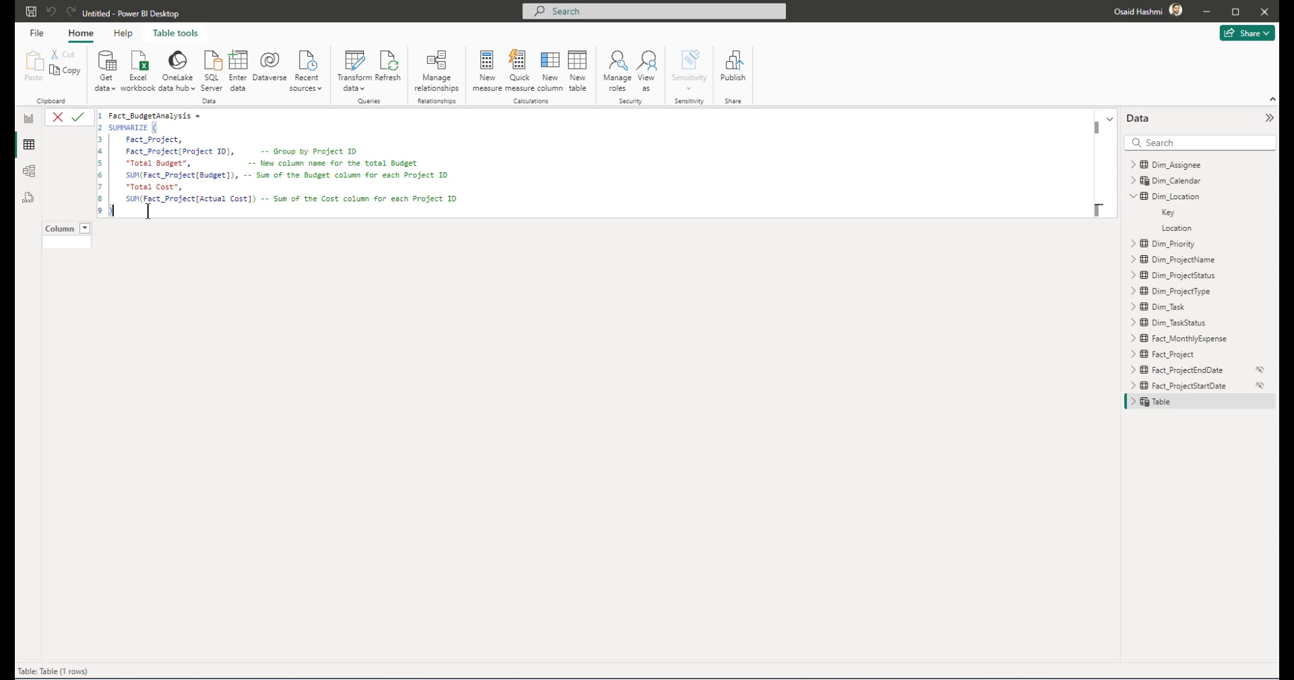
pyautogui.press('Return')
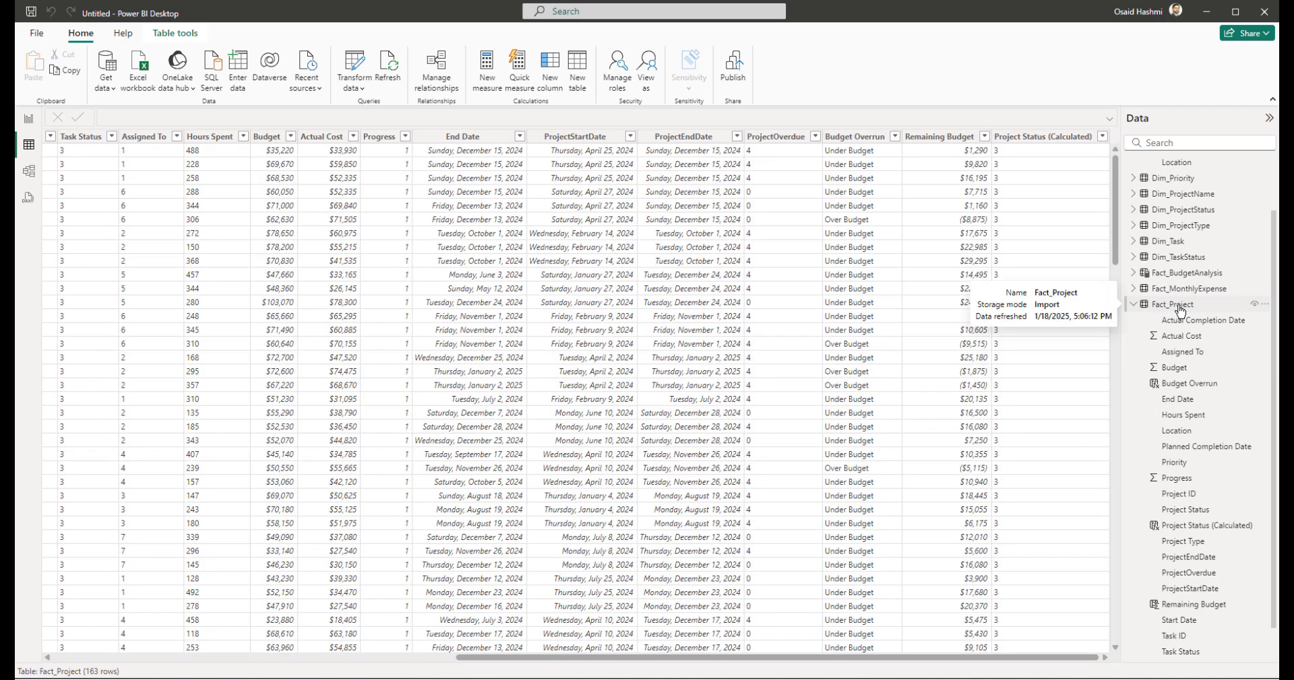
# - Examine the full Project Status (Calculated) formula in Fact_Project, focusing on its ProjectOverdue condition
pyautogui.click(1193, 529)
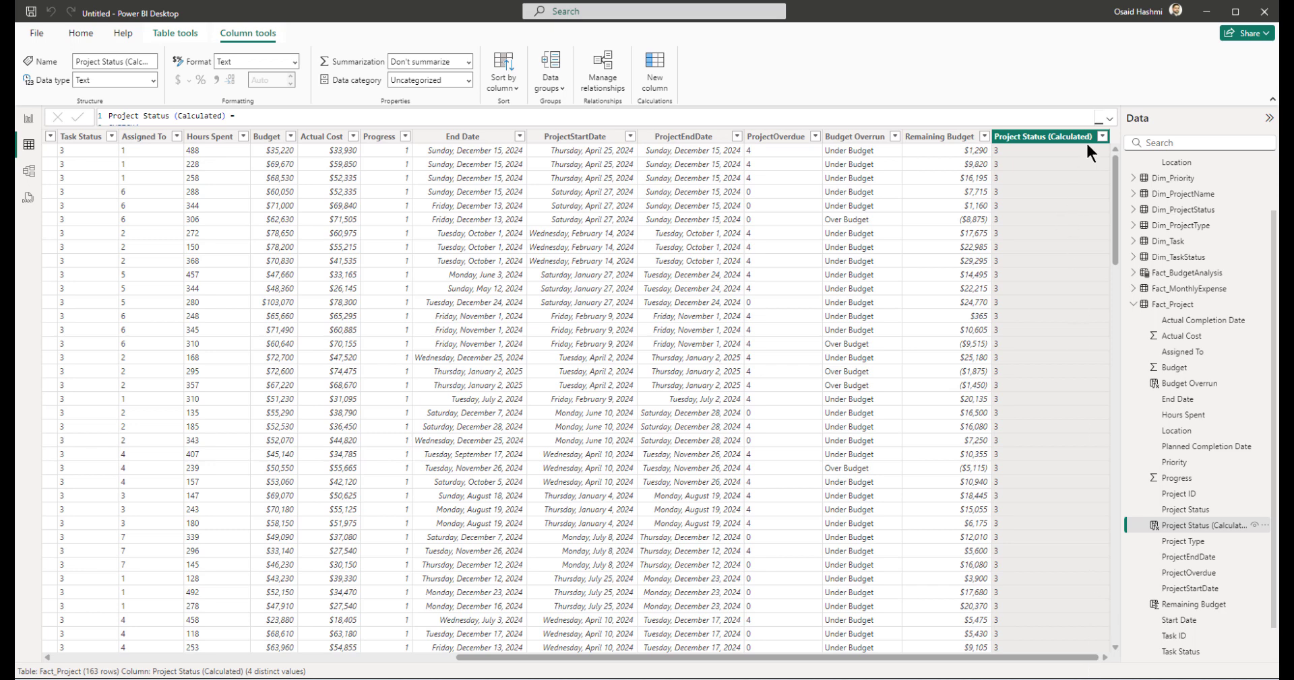
pyautogui.click(1108, 118)
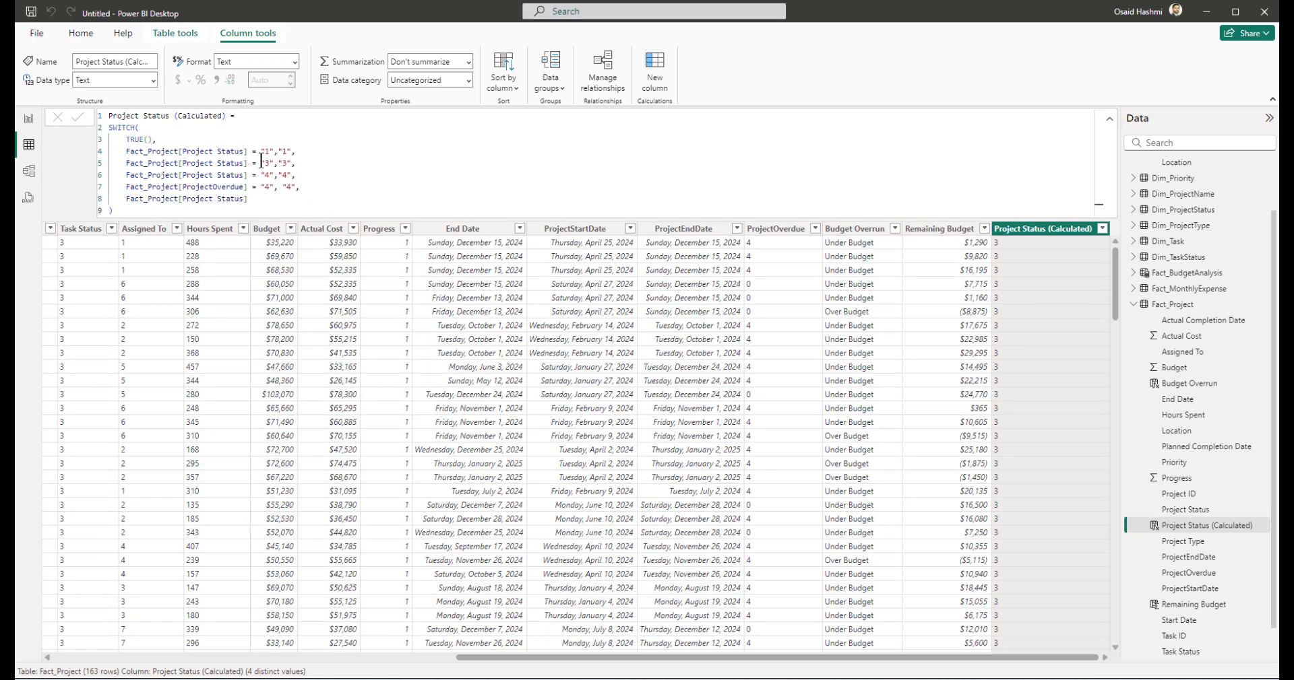
pyautogui.doubleClick(200, 187)
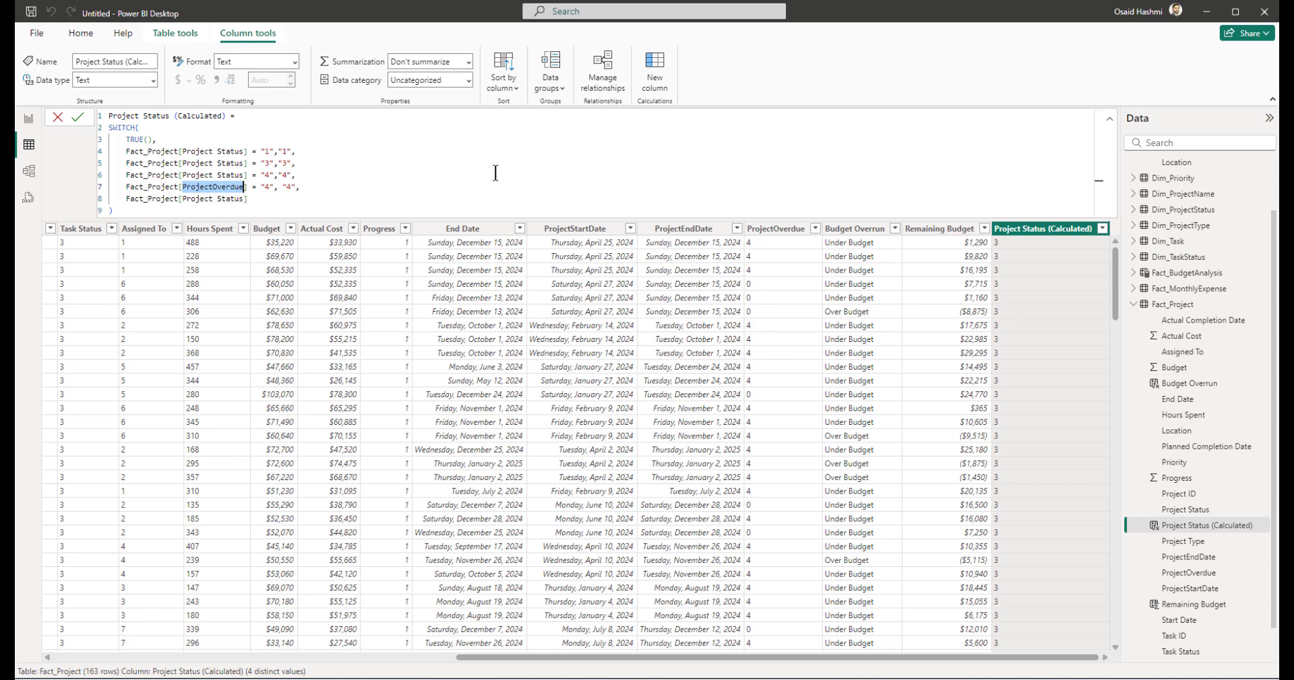
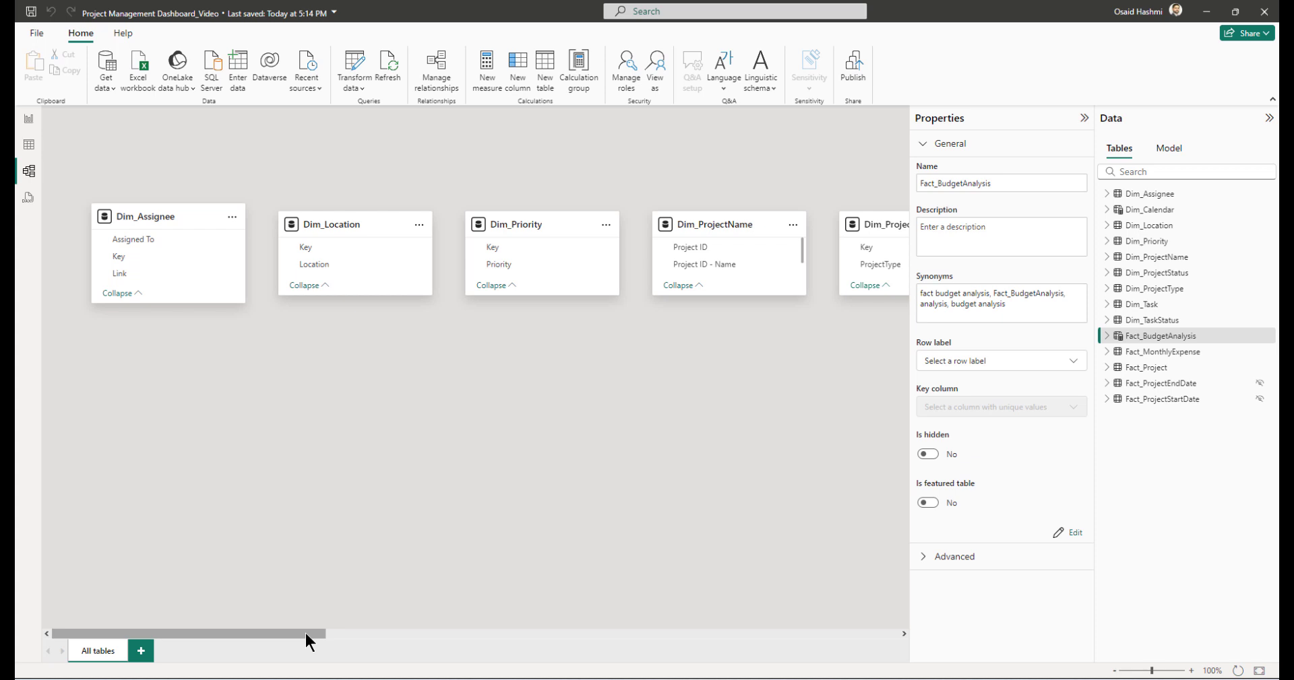
# - Stack the Dim_Assignee, Dim_Location, Dim_Priority and Dim_ProjectName tables in one column and place Fact_Project beside them in the model diagram
pyautogui.moveTo(516, 224); pyautogui.dragTo(490, 215)
pyautogui.moveTo(151, 217); pyautogui.dragTo(150, 167)
pyautogui.moveTo(333, 229); pyautogui.dragTo(140, 286)
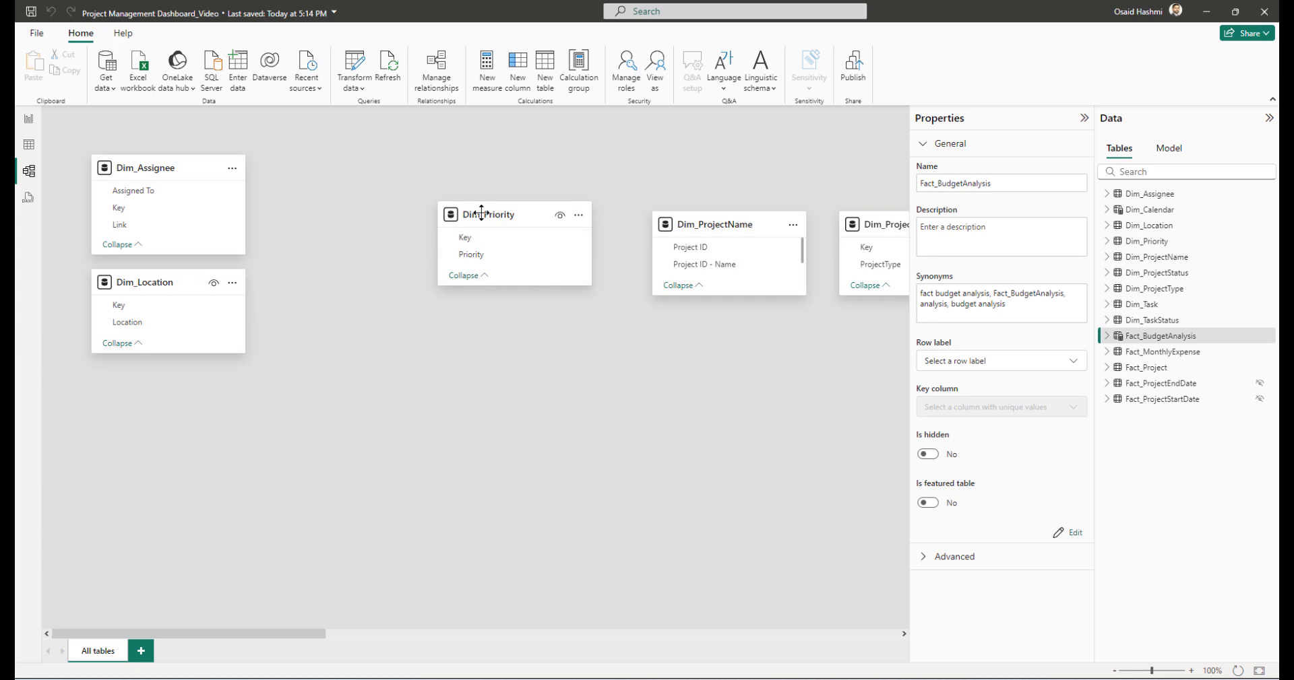
pyautogui.moveTo(462, 214); pyautogui.dragTo(103, 386)
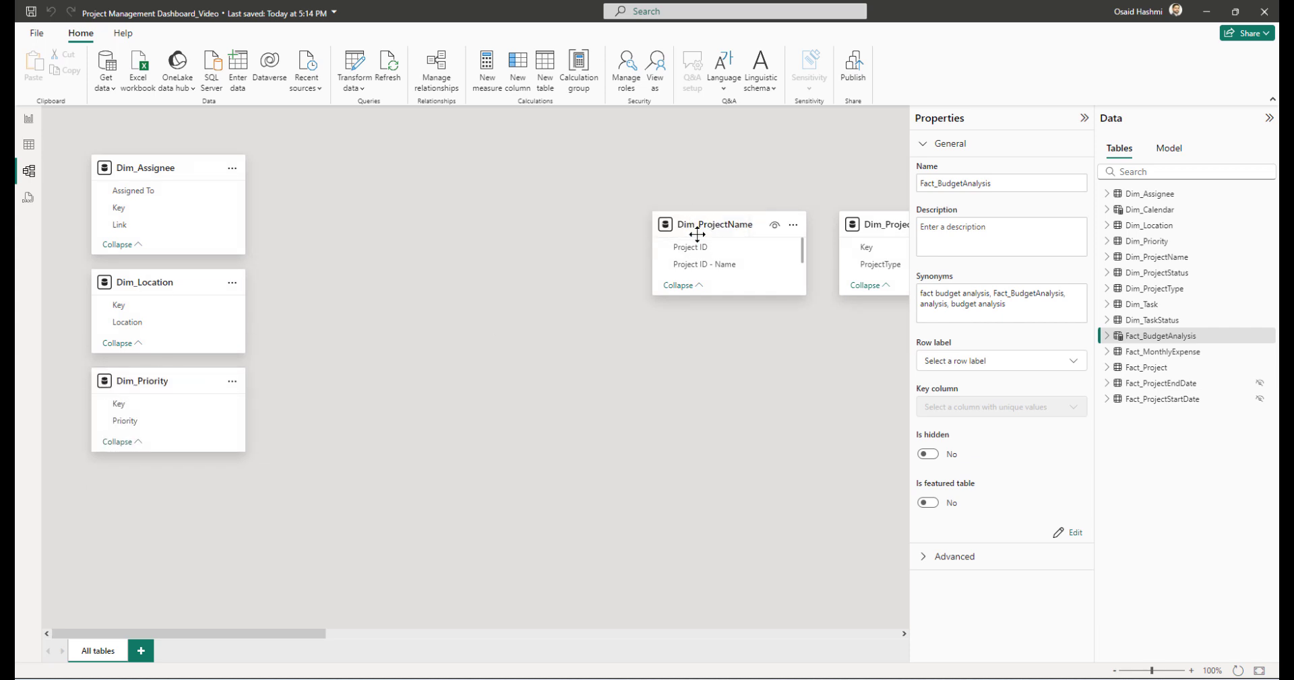
pyautogui.moveTo(696, 232); pyautogui.dragTo(118, 483)
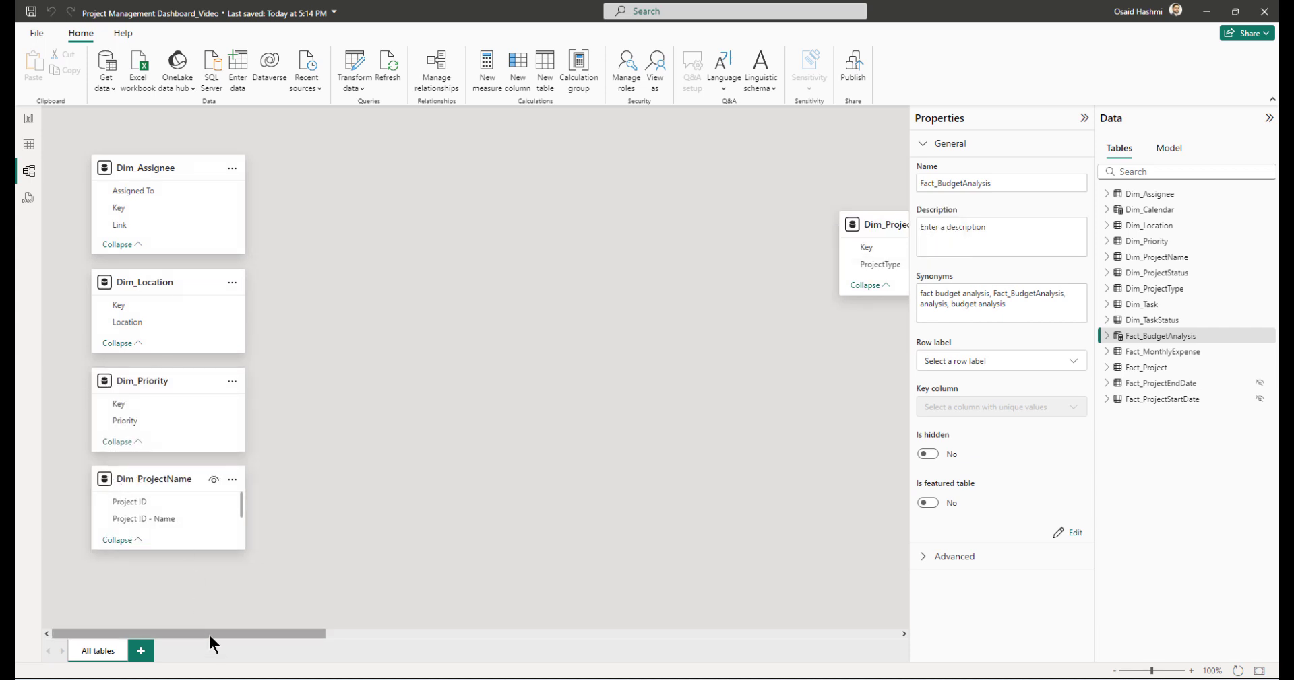
pyautogui.moveTo(208, 633); pyautogui.dragTo(991, 644)
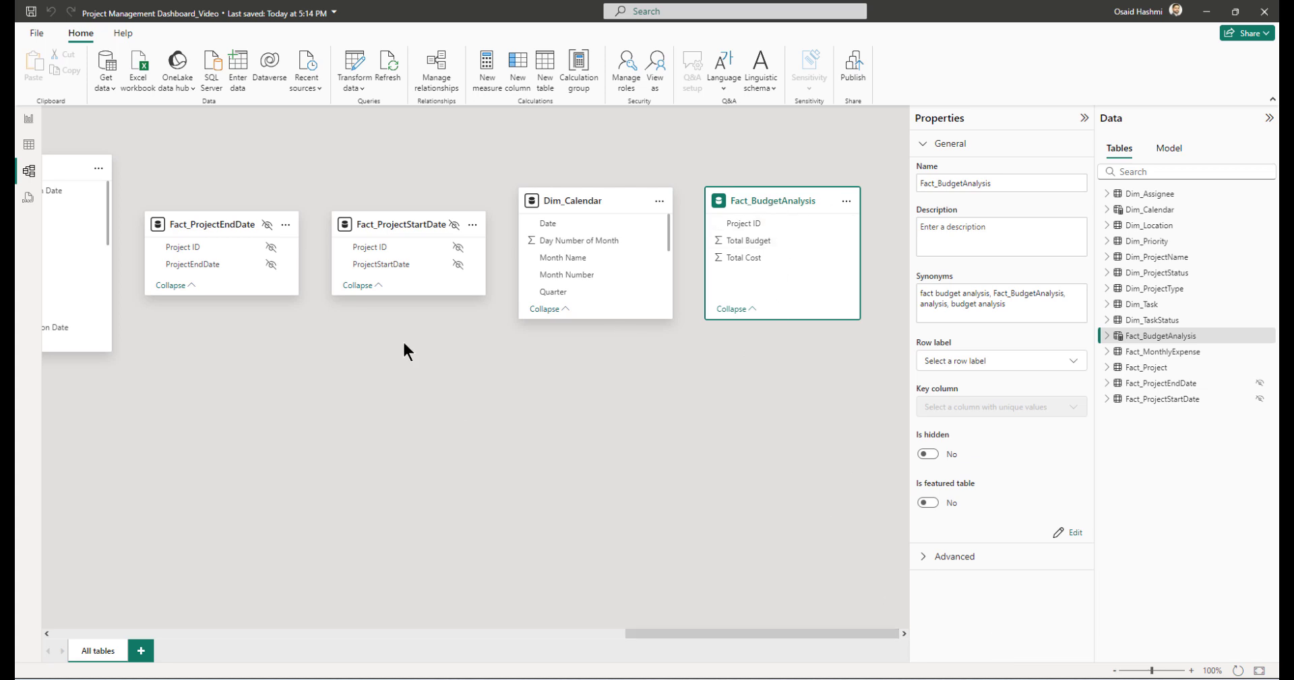
pyautogui.moveTo(667, 634); pyautogui.dragTo(465, 627)
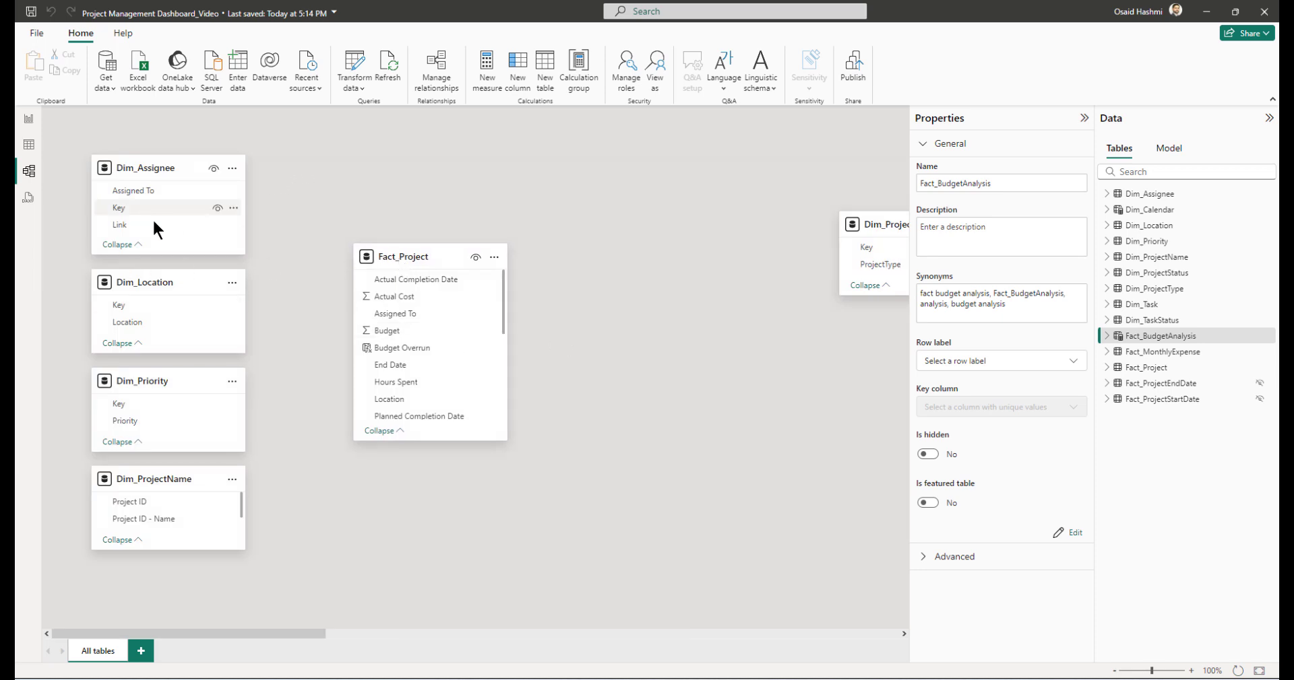
# - Create an active one-to-many relationship from Dim_Assignee Key to Fact_Project Assigned To with single cross-filter direction
pyautogui.scroll(-10, 426, 349)
pyautogui.scroll(10, 427, 366)
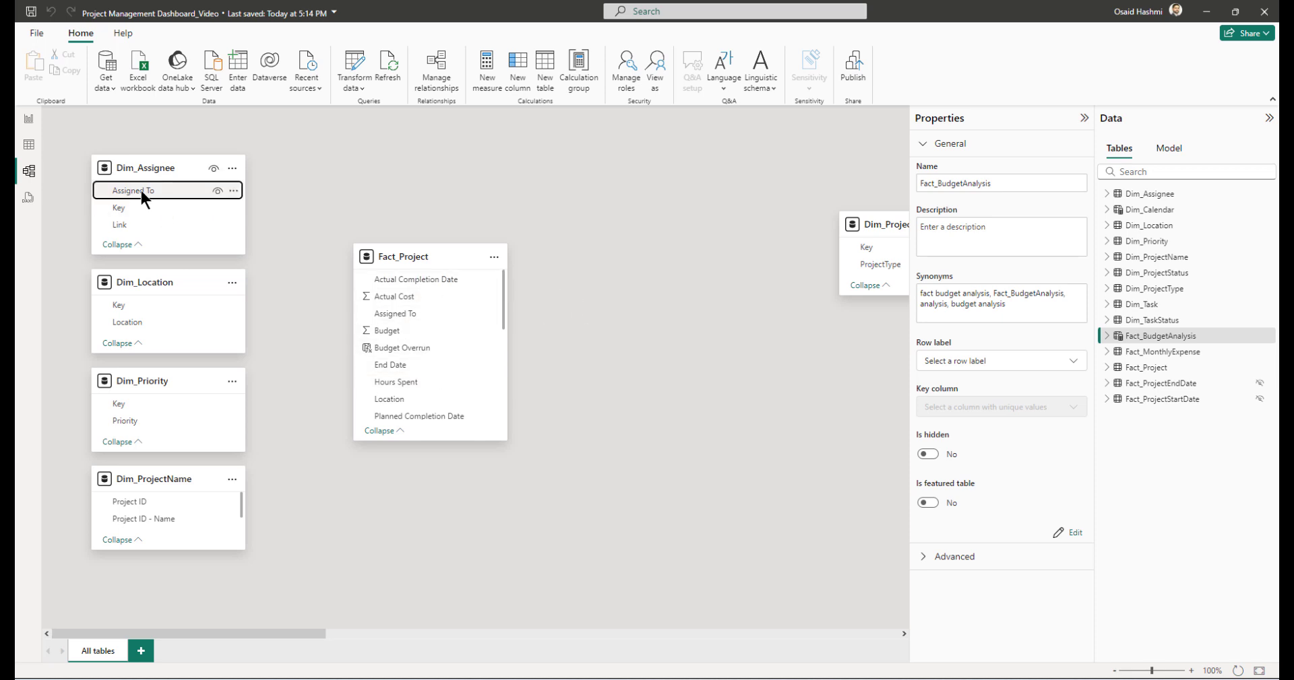
pyautogui.moveTo(140, 191); pyautogui.dragTo(379, 327)
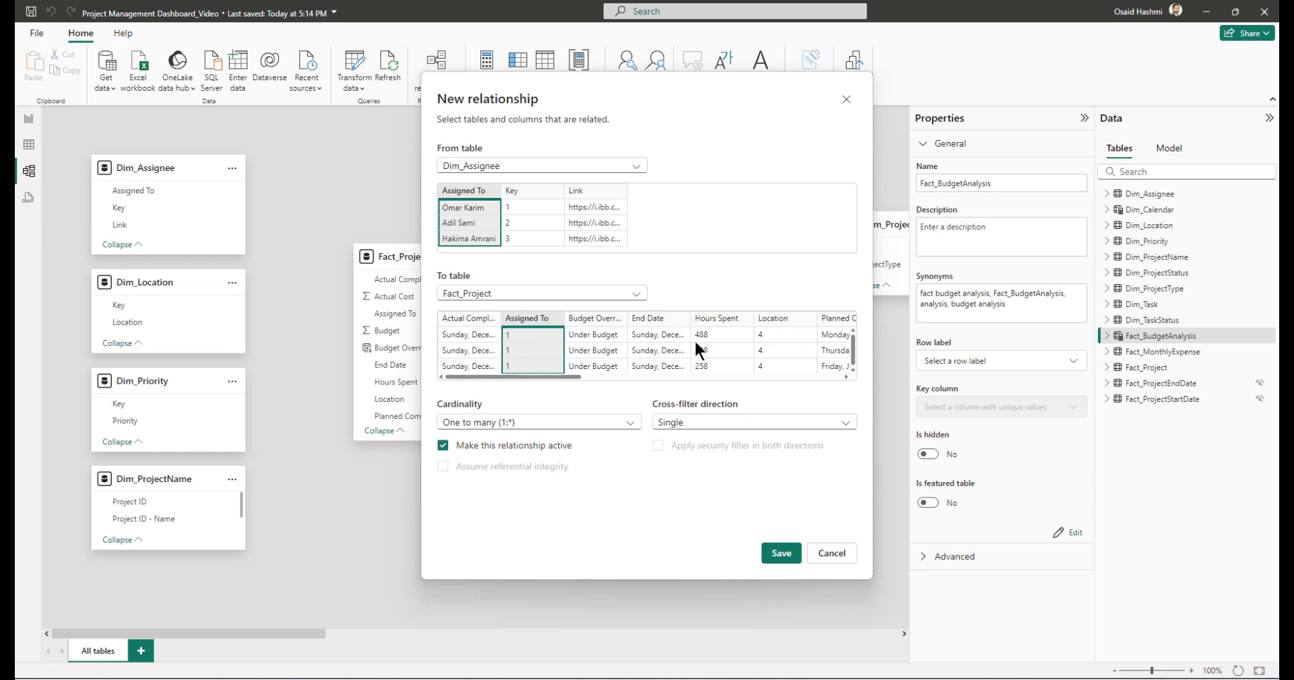
pyautogui.click(520, 211)
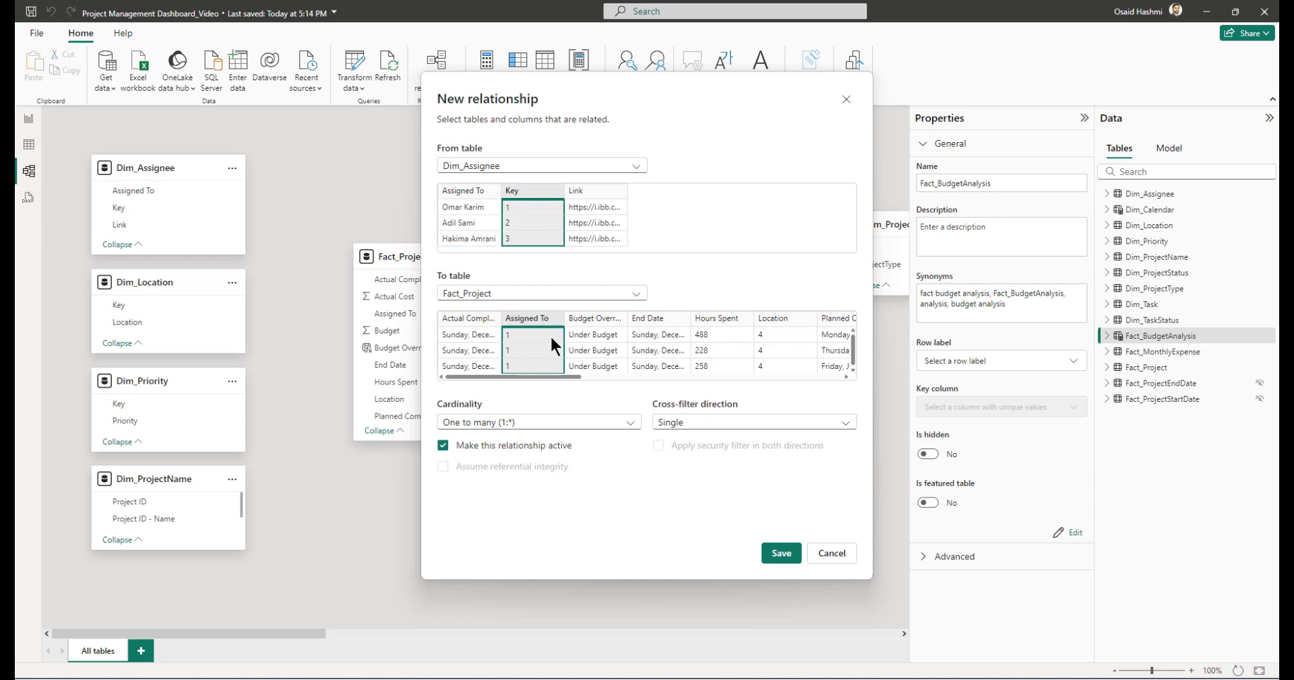
pyautogui.click(781, 553)
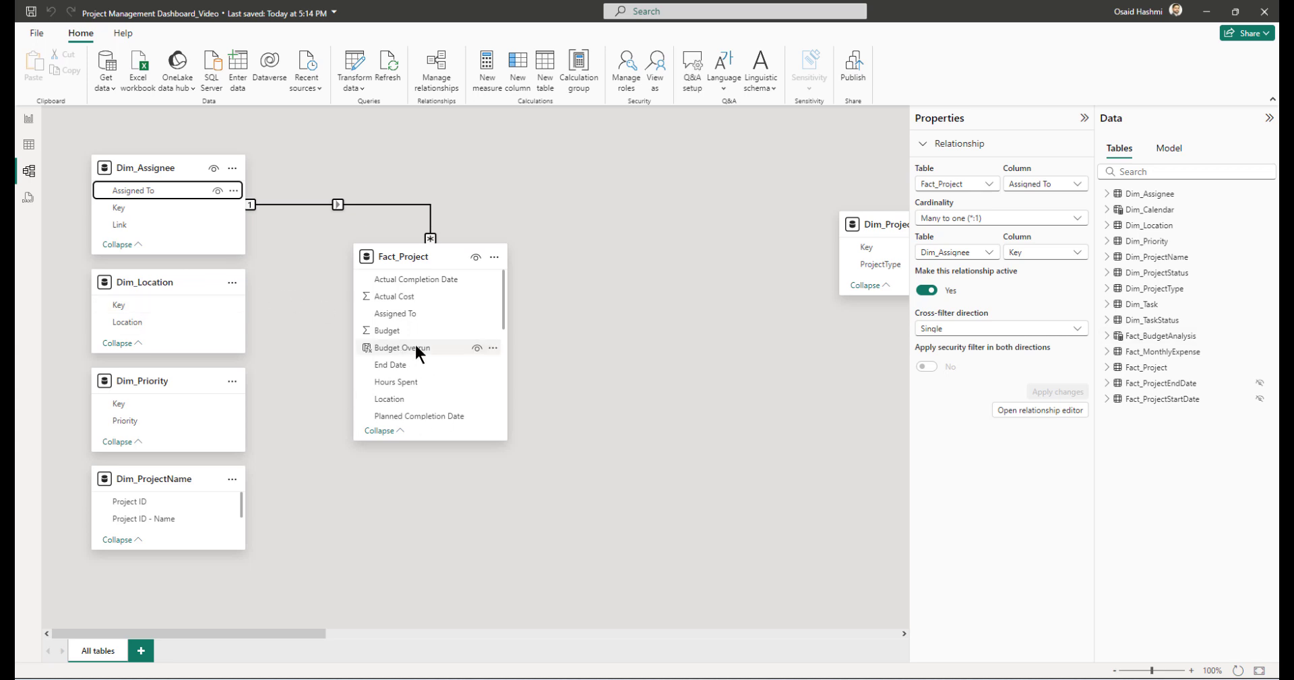
# - Create an active one-to-many relationship from Dim_Location Key to Fact_Project Location
pyautogui.scroll(-1, 424, 340)
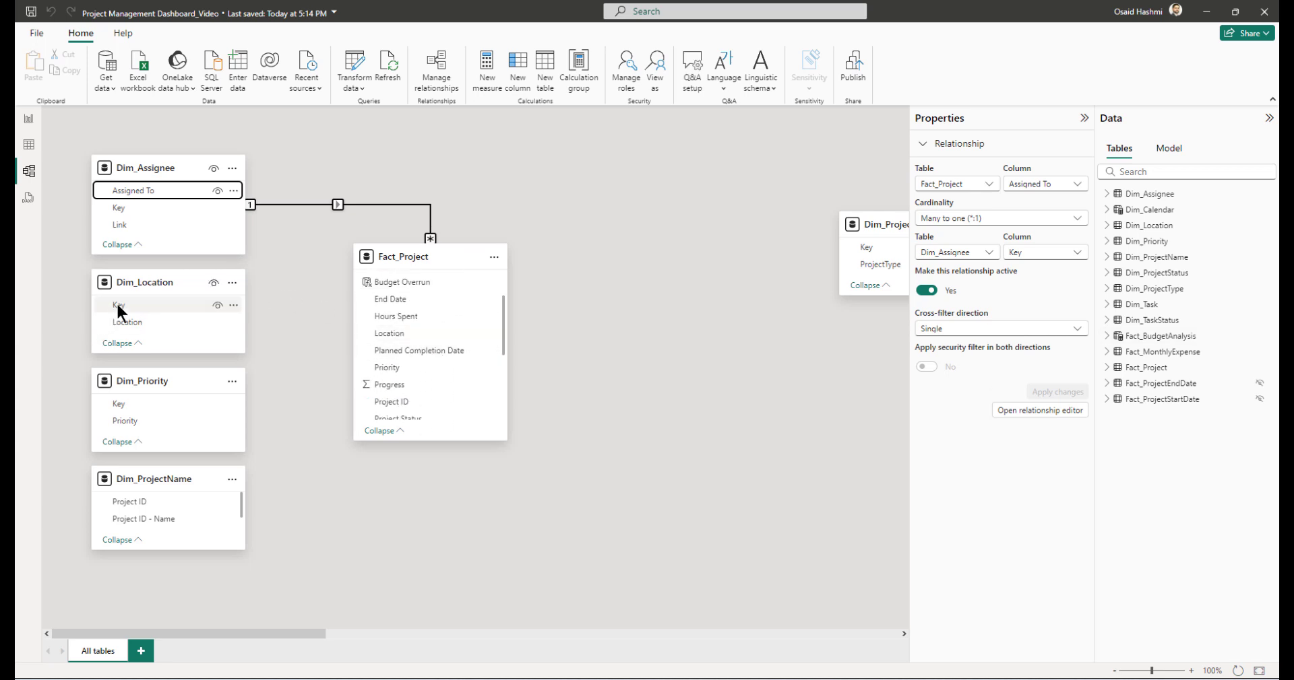
pyautogui.moveTo(118, 305); pyautogui.dragTo(379, 341)
pyautogui.moveTo(394, 342); pyautogui.dragTo(389, 335)
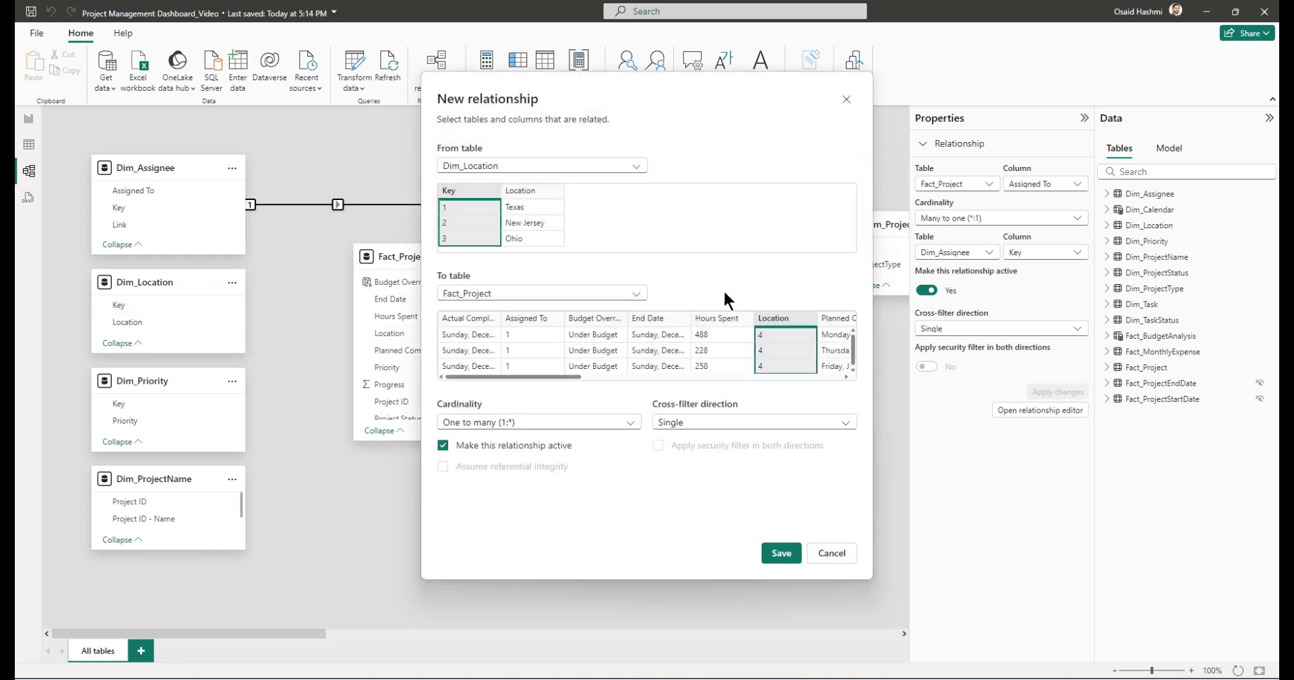
pyautogui.click(782, 556)
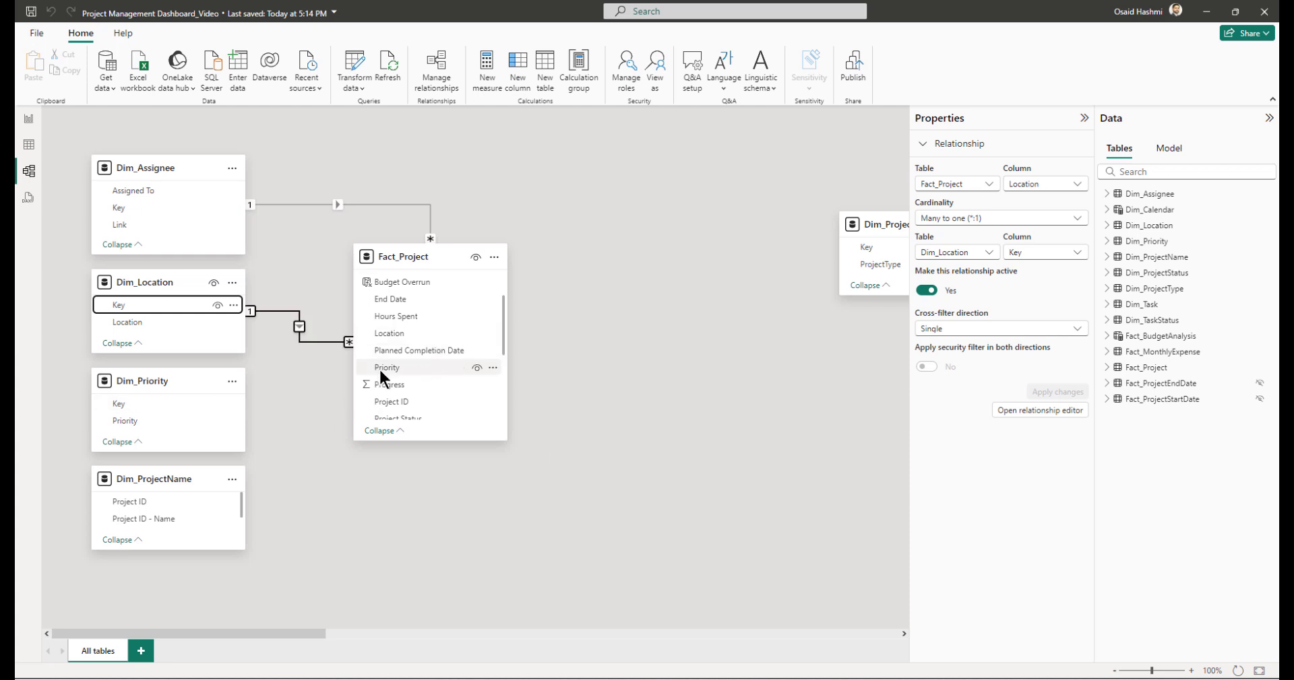
# - Relate Dim_Priority Key to Fact_Project Priority and Dim_ProjectName Project ID to Fact_Project Project ID, both one-to-many
pyautogui.moveTo(128, 403); pyautogui.dragTo(401, 371)
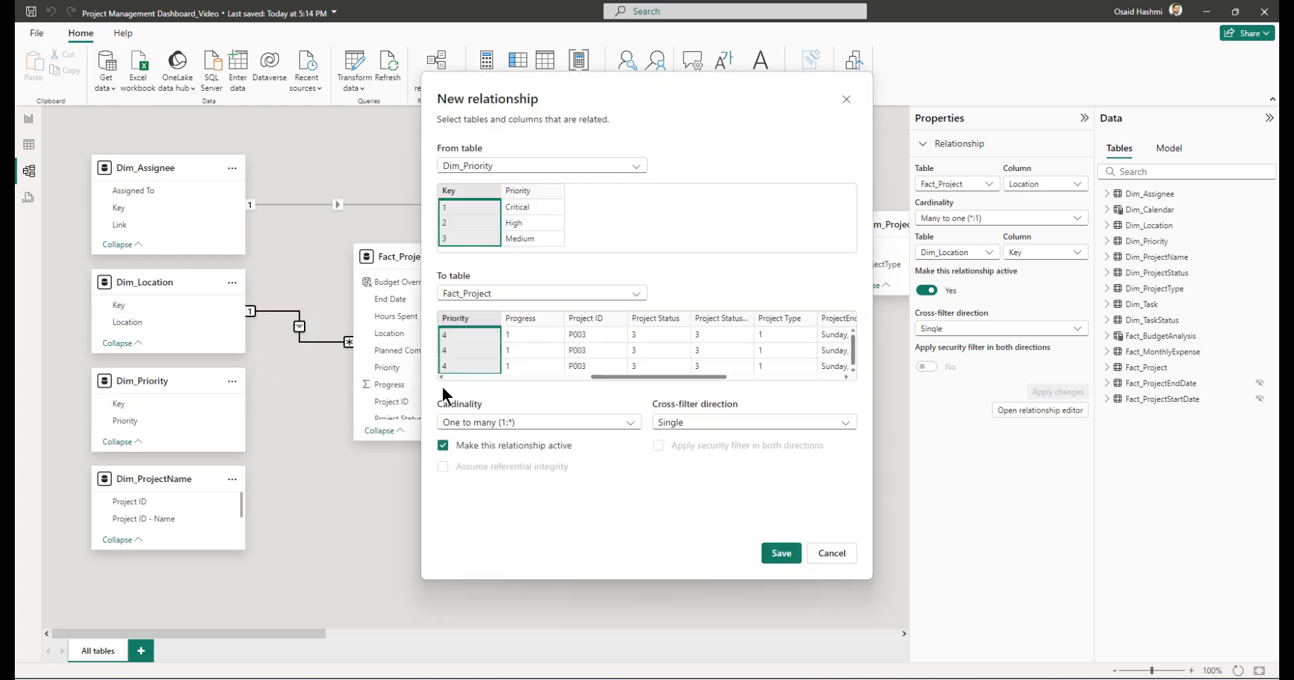
pyautogui.click(779, 553)
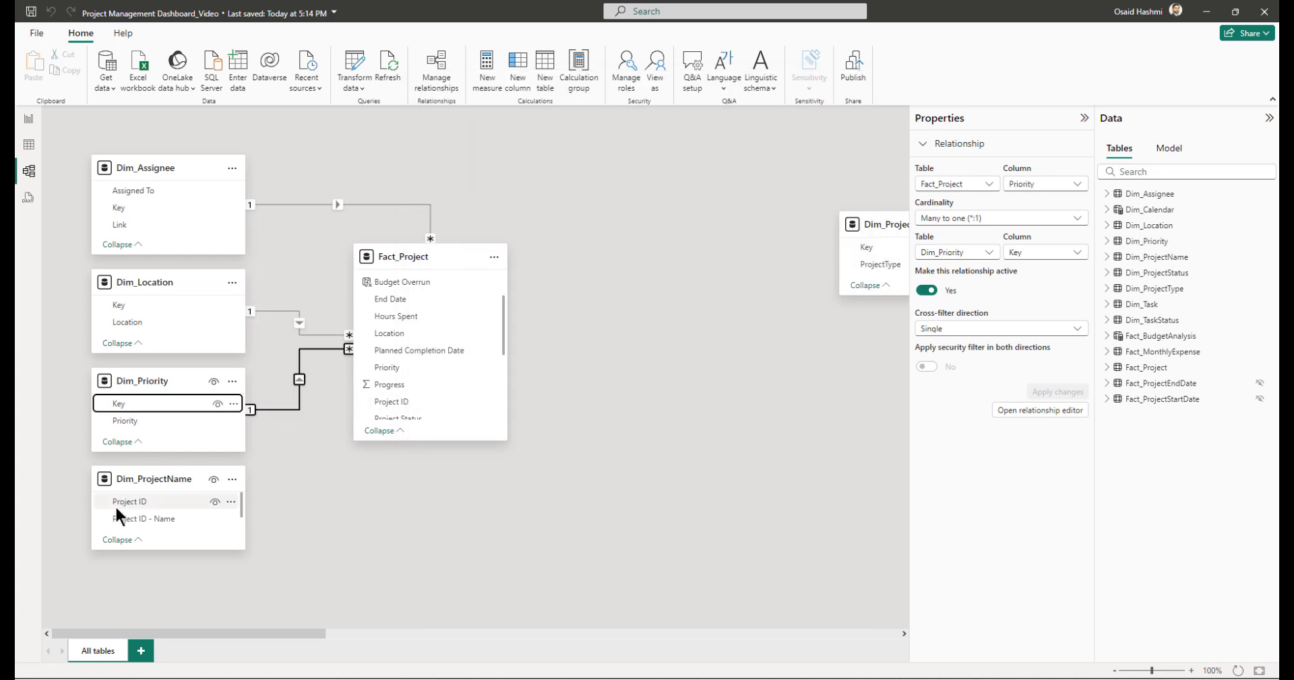
pyautogui.moveTo(120, 504); pyautogui.dragTo(394, 413)
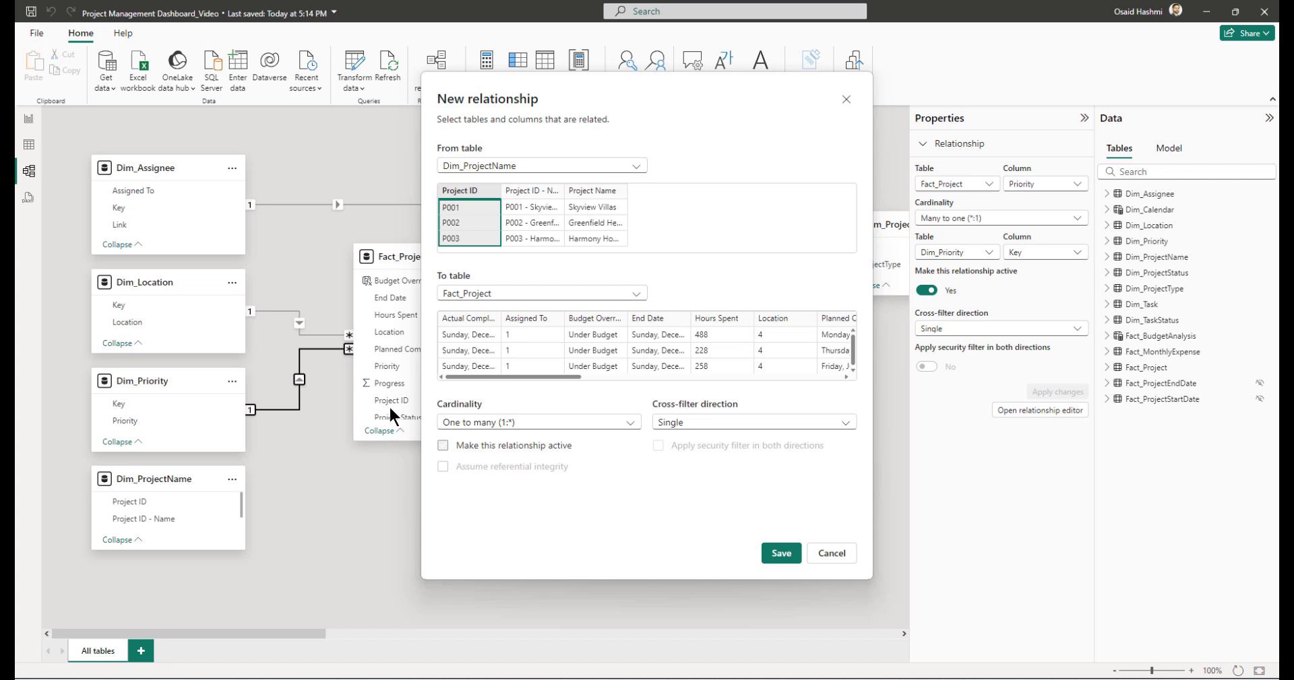
pyautogui.click(780, 553)
# - Stack Dim_ProjectType, Dim_ProjectStatus, Dim_Task and Dim_TaskStatus on Fact_Project's other side and relate Dim_ProjectType Key to Fact_Project Project Type
pyautogui.moveTo(260, 634); pyautogui.dragTo(350, 635)
pyautogui.moveTo(595, 213); pyautogui.dragTo(327, 165)
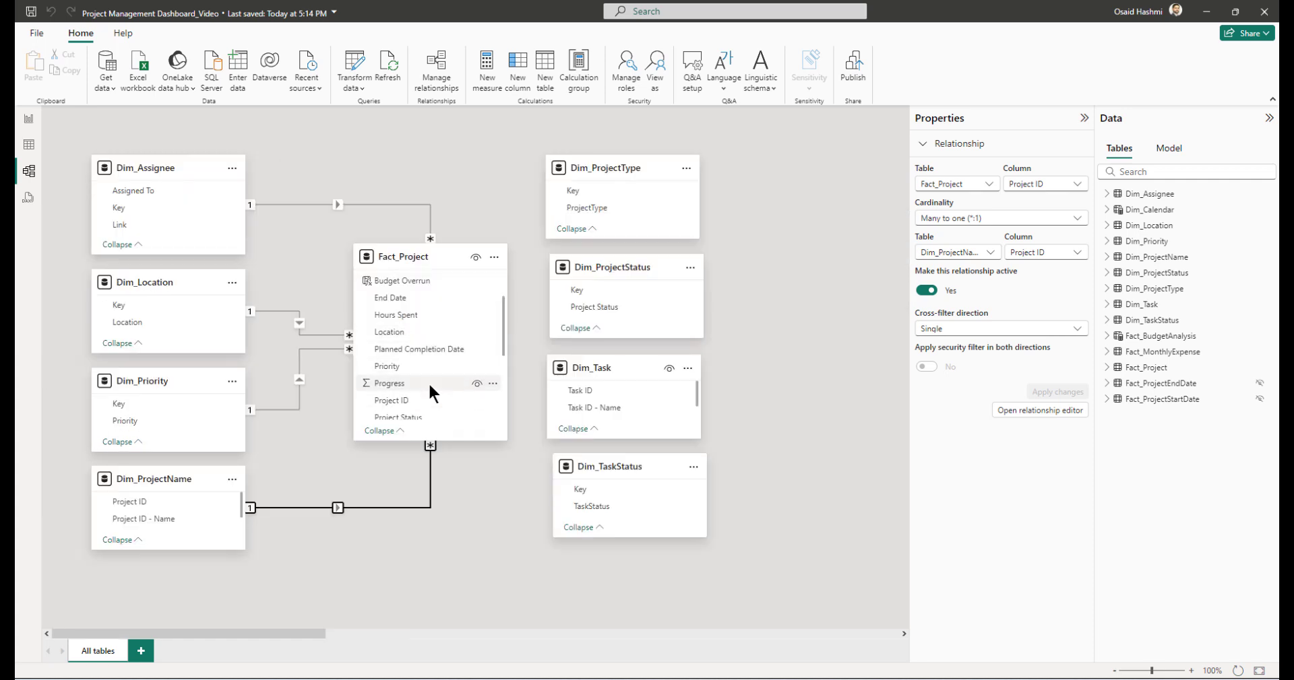
pyautogui.scroll(-3, 430, 391)
pyautogui.moveTo(571, 191); pyautogui.dragTo(424, 323)
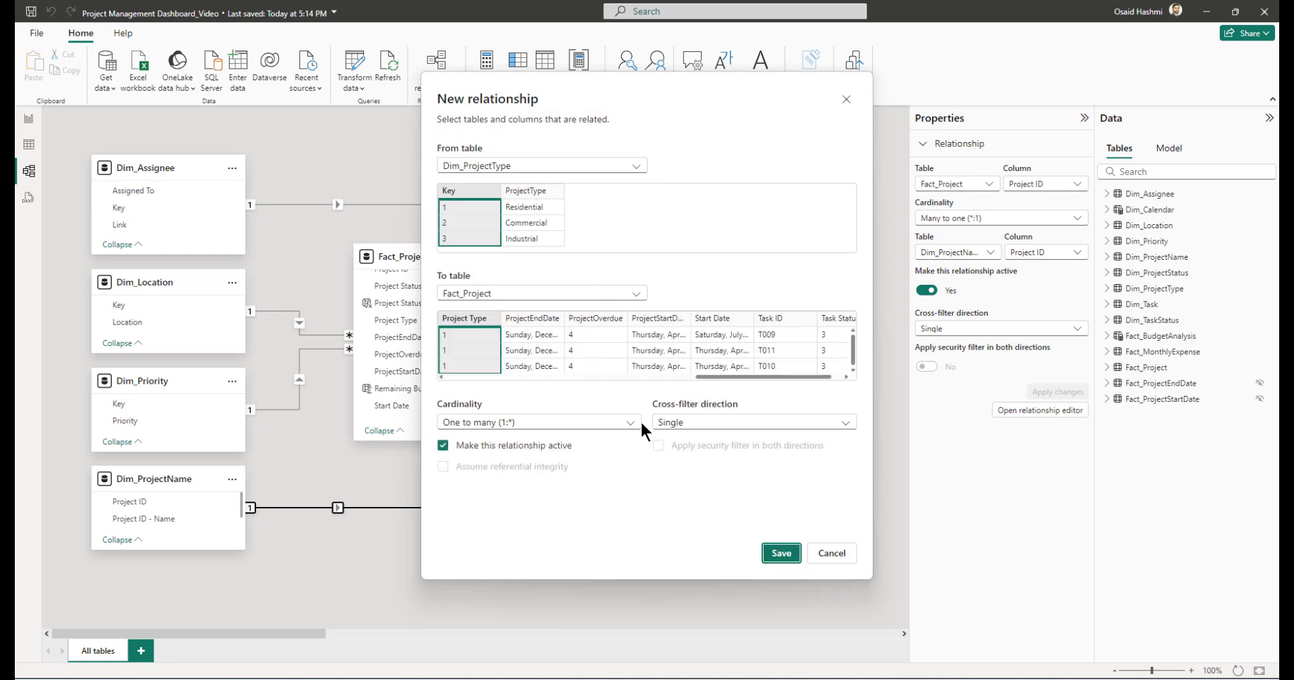
pyautogui.click(781, 553)
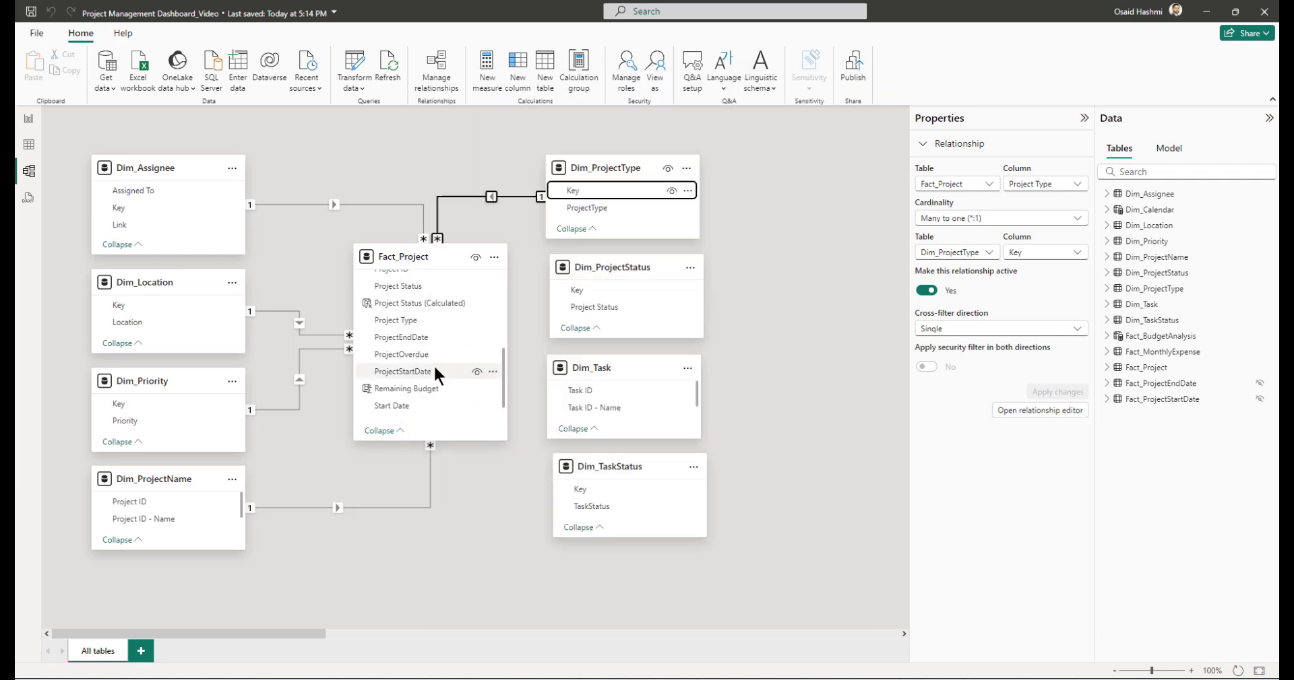
# - Create a relationship between Dim_ProjectStatus Key and Fact_Project Project Status
pyautogui.scroll(1, 430, 351)
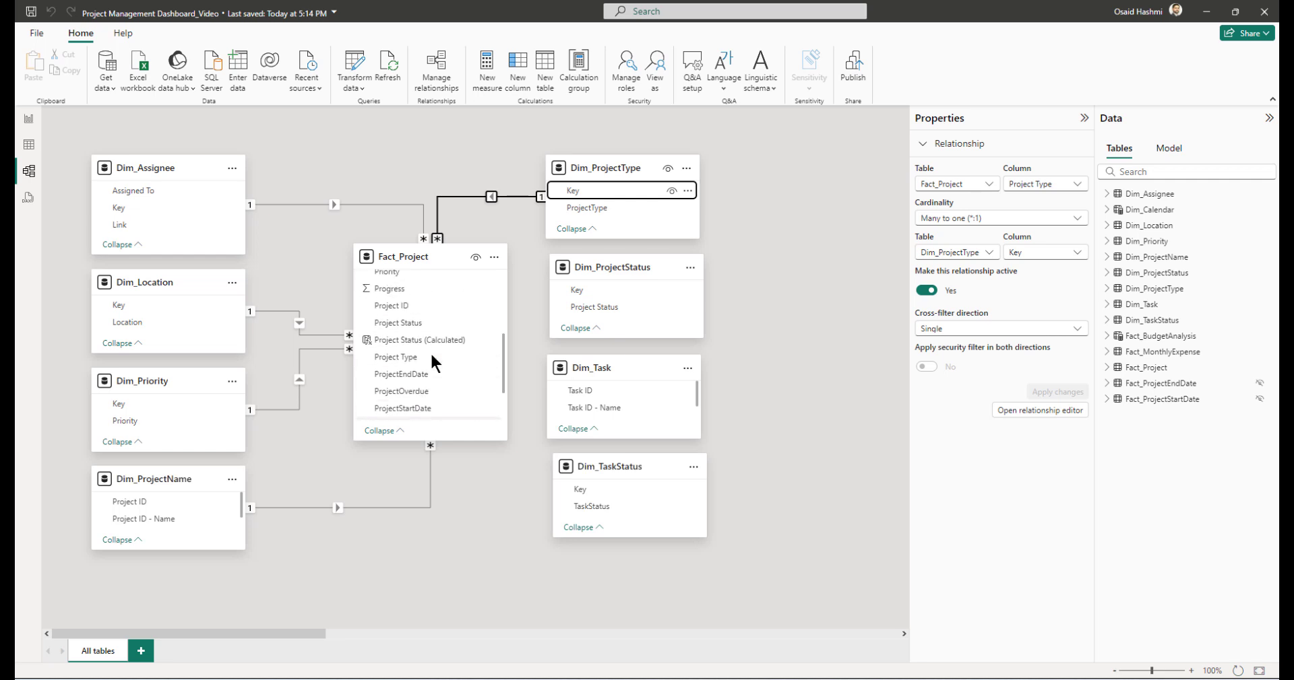
pyautogui.moveTo(582, 290); pyautogui.dragTo(391, 330)
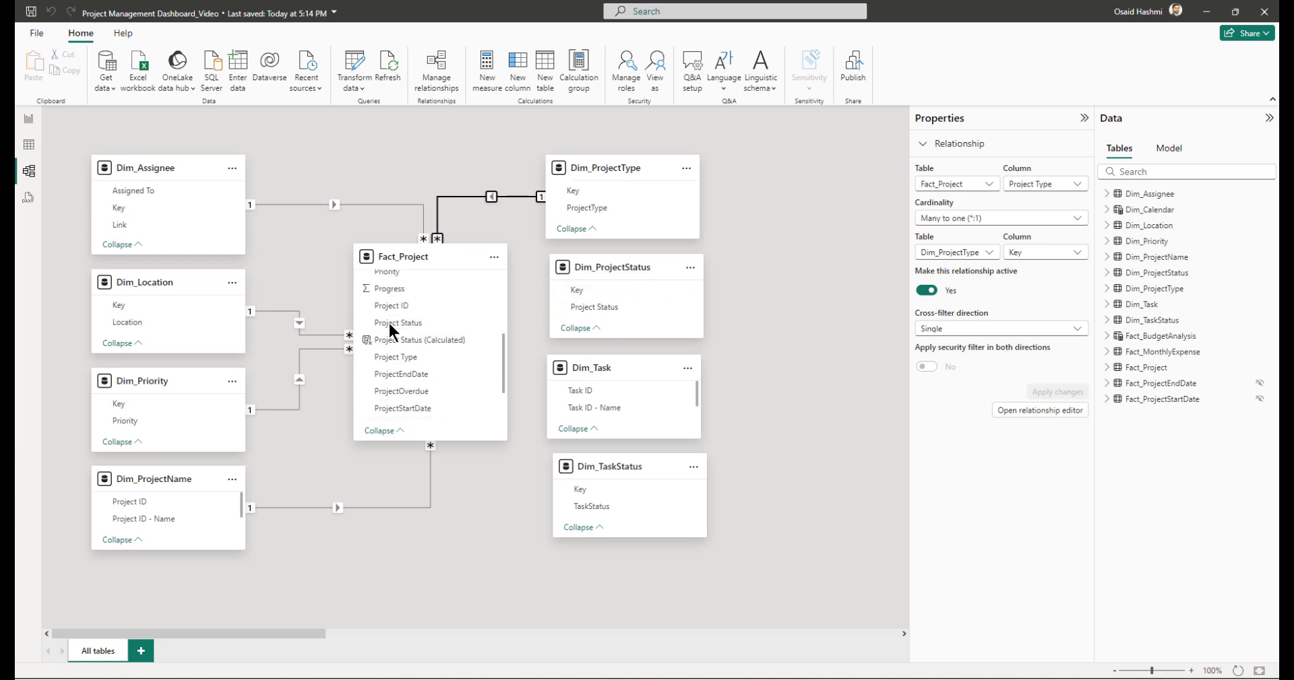
pyautogui.click(778, 552)
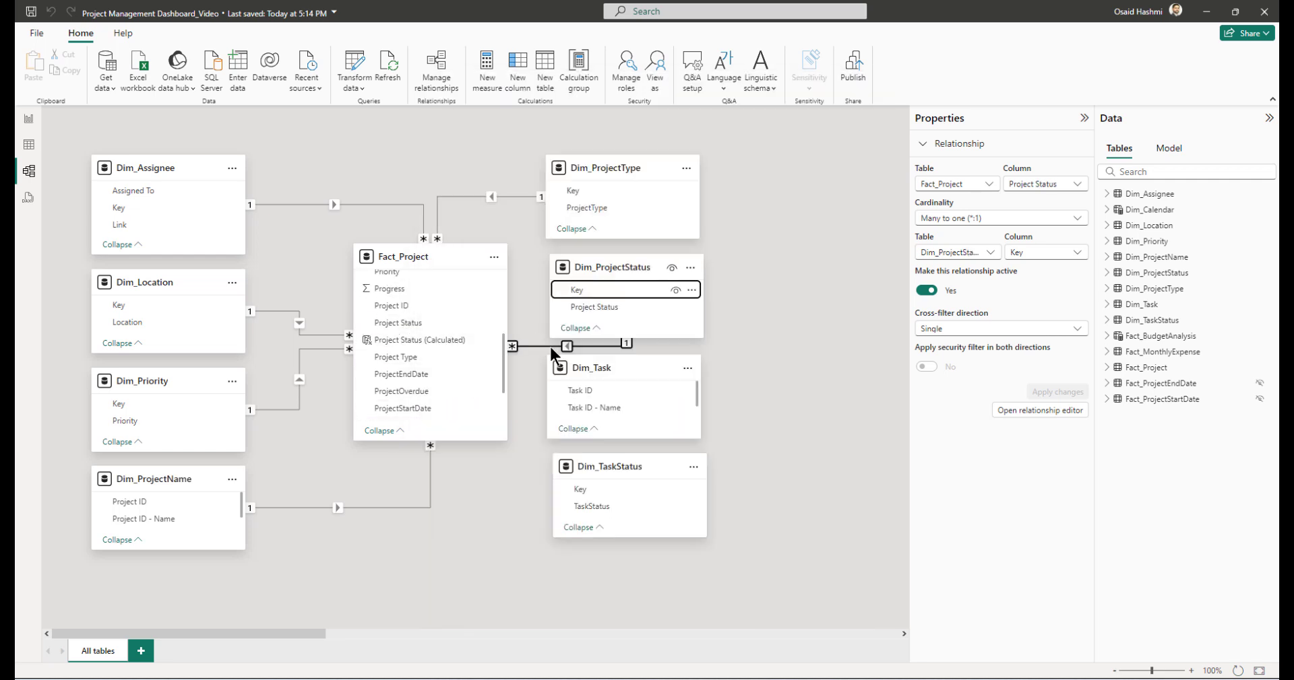
# - Relate Dim_Task Task ID to Fact_Project Task ID and Dim_TaskStatus Key to Fact_Project Task Status
pyautogui.scroll(-2, 463, 361)
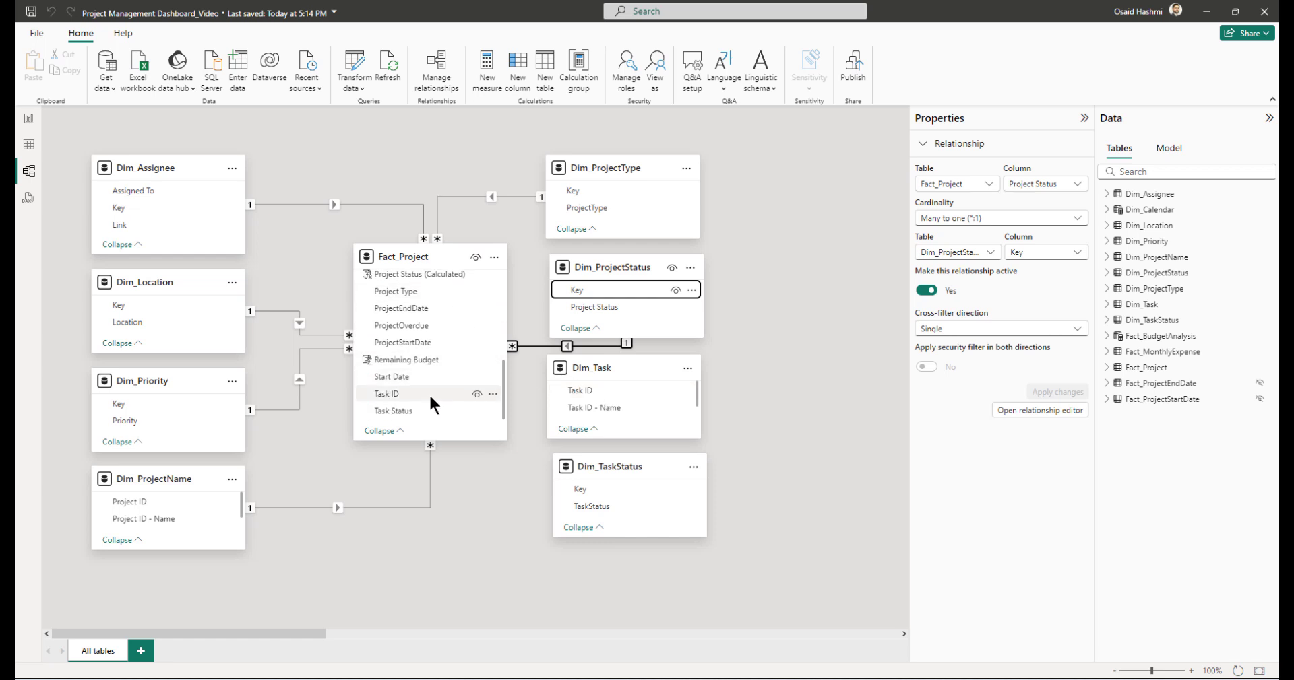
pyautogui.moveTo(559, 394); pyautogui.dragTo(402, 398)
pyautogui.click(782, 556)
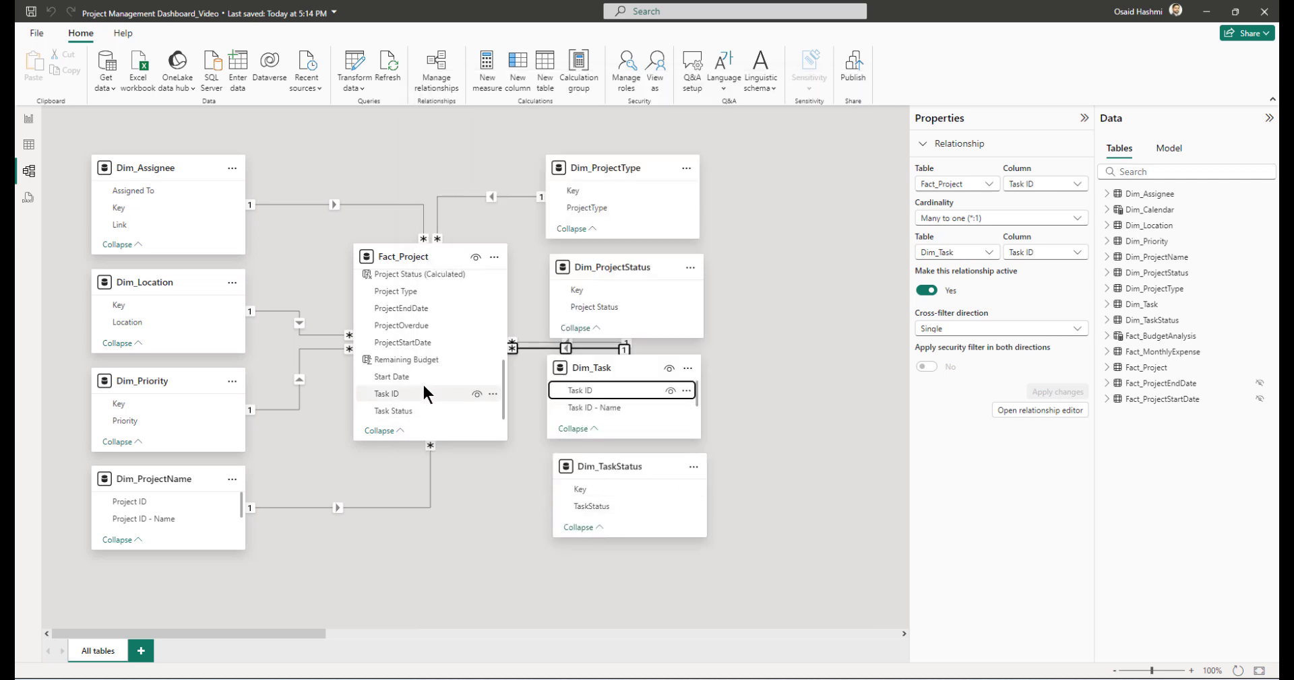
pyautogui.moveTo(580, 490); pyautogui.dragTo(396, 413)
pyautogui.click(779, 555)
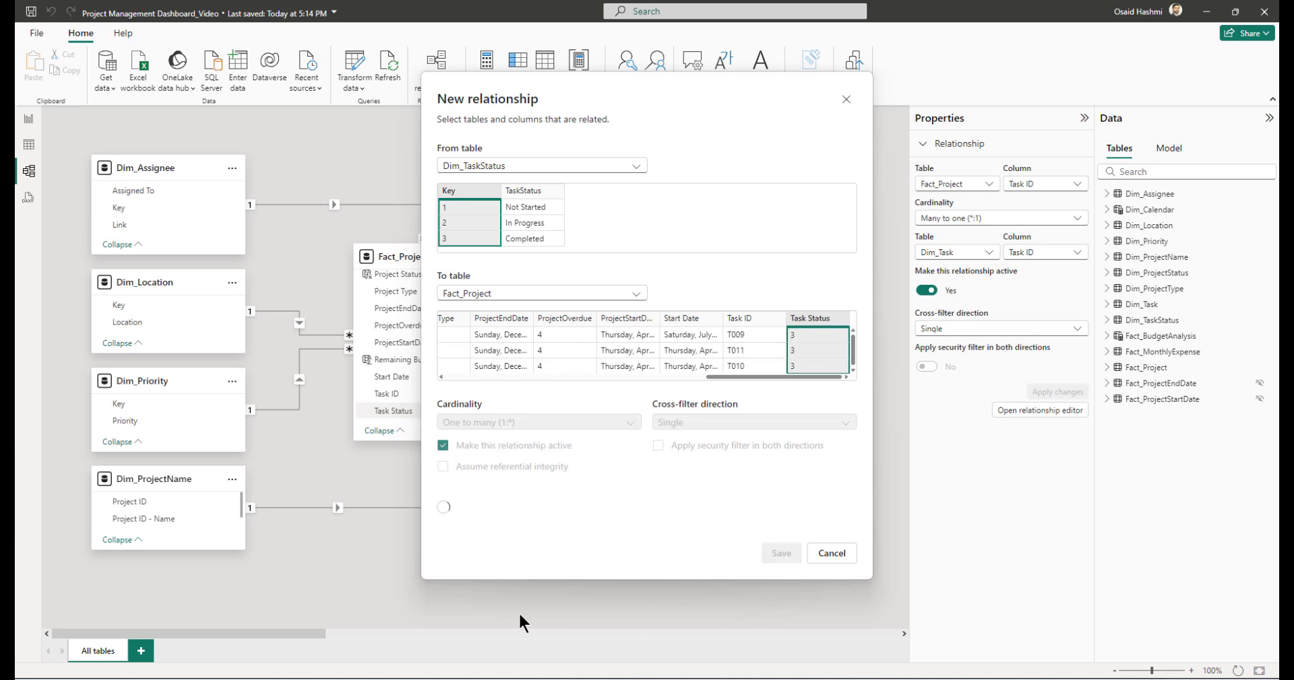
# - Bring Dim_Calendar closer to the related tables and place Fact_BudgetAnalysis and Fact_MonthlyExpense side by side below Fact_Project
pyautogui.moveTo(567, 196); pyautogui.dragTo(91, 486)
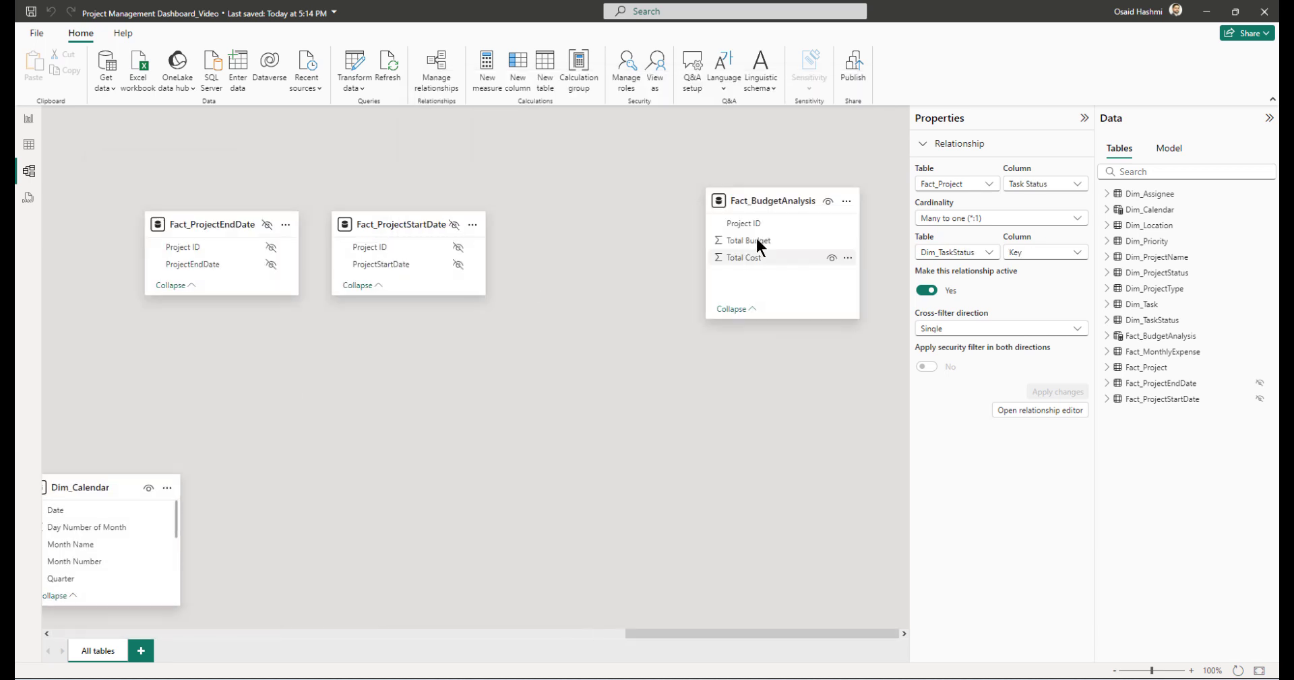
pyautogui.moveTo(735, 202); pyautogui.dragTo(149, 358)
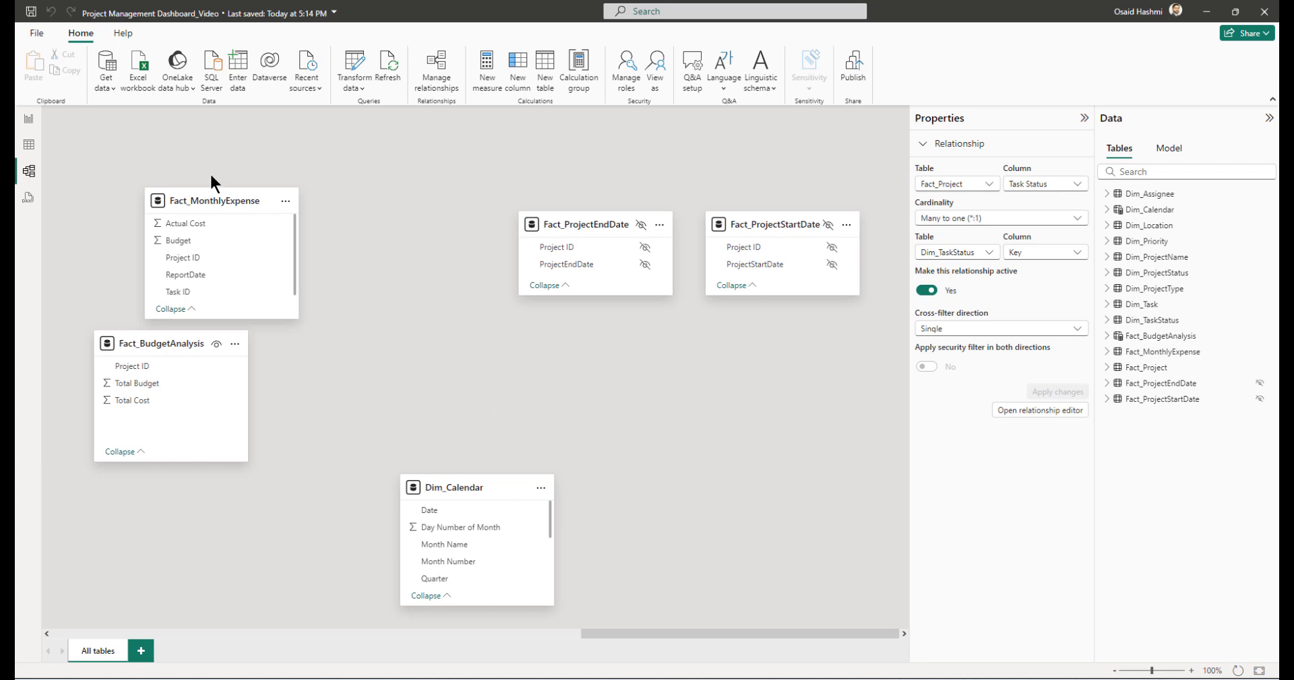
pyautogui.moveTo(214, 201); pyautogui.dragTo(85, 199)
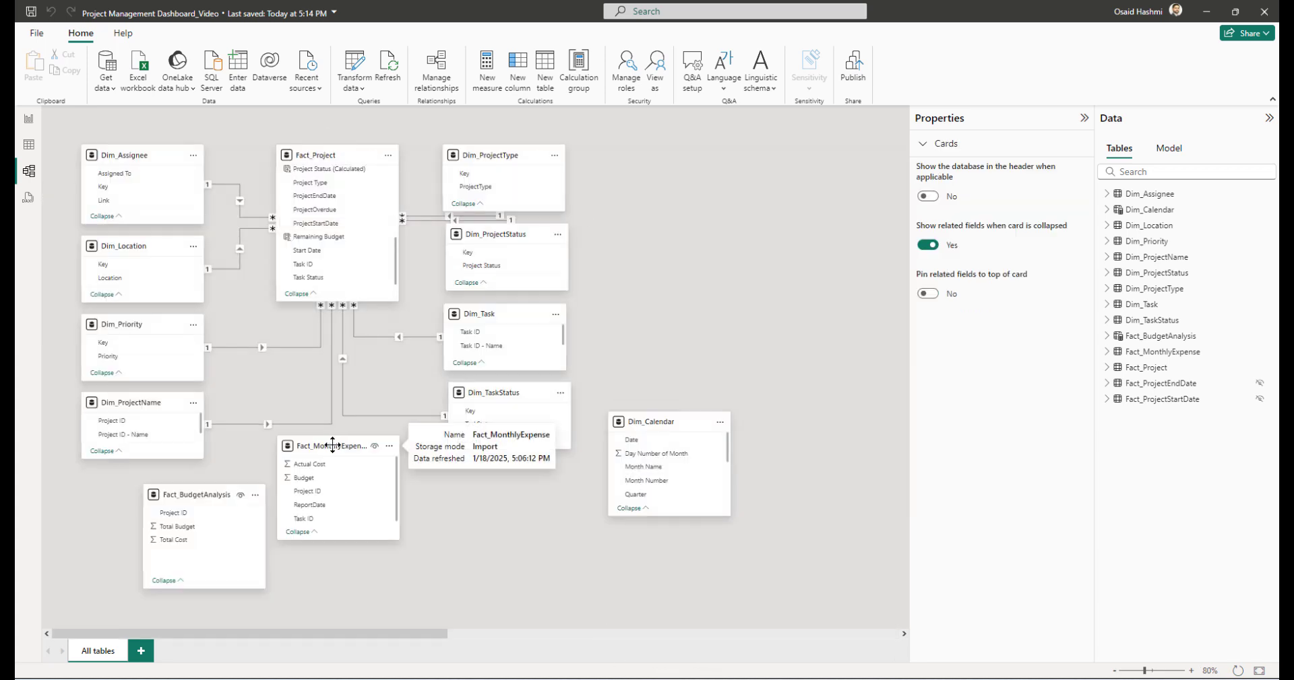
pyautogui.moveTo(333, 445); pyautogui.dragTo(376, 479)
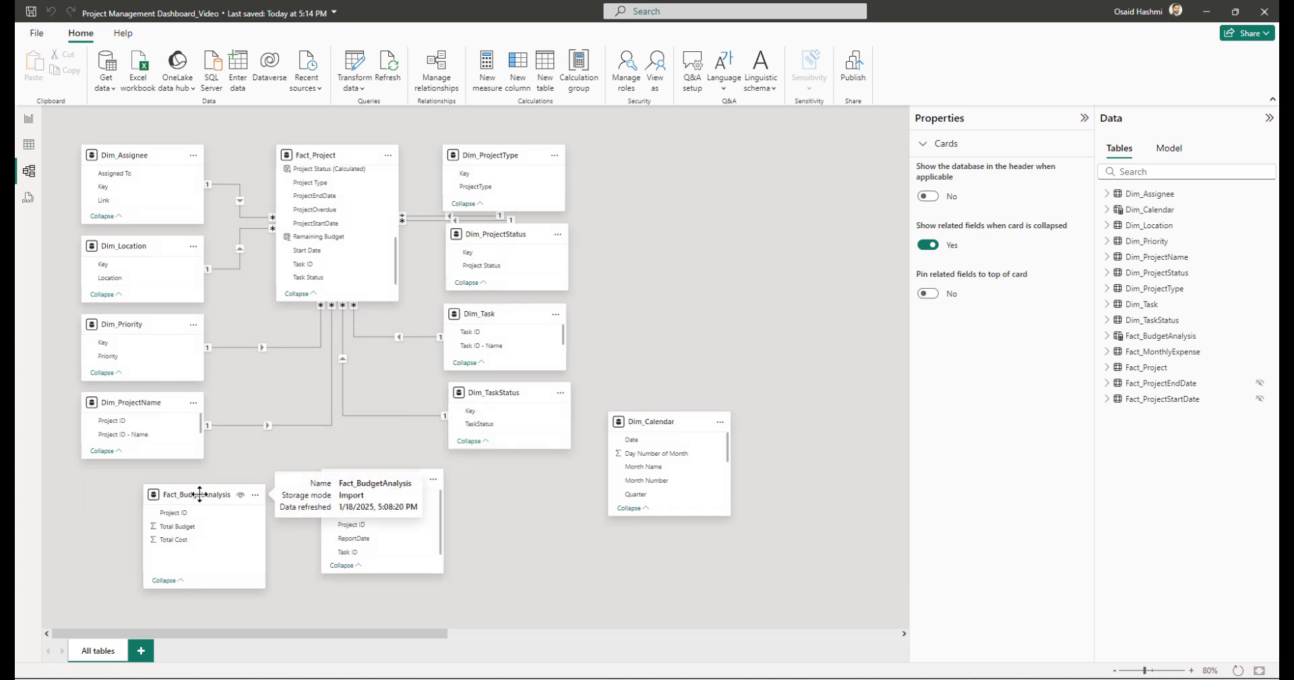
pyautogui.moveTo(200, 495); pyautogui.dragTo(242, 479)
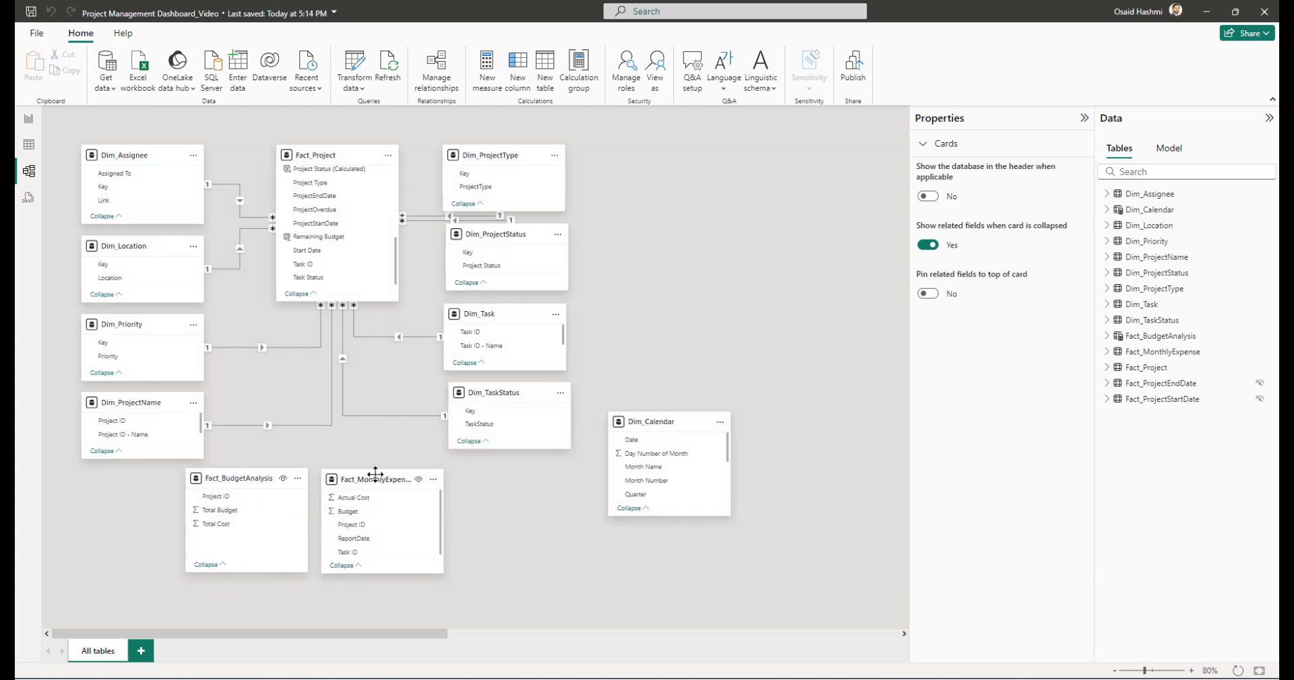
pyautogui.moveTo(376, 474); pyautogui.dragTo(386, 475)
pyautogui.moveTo(254, 478); pyautogui.dragTo(265, 479)
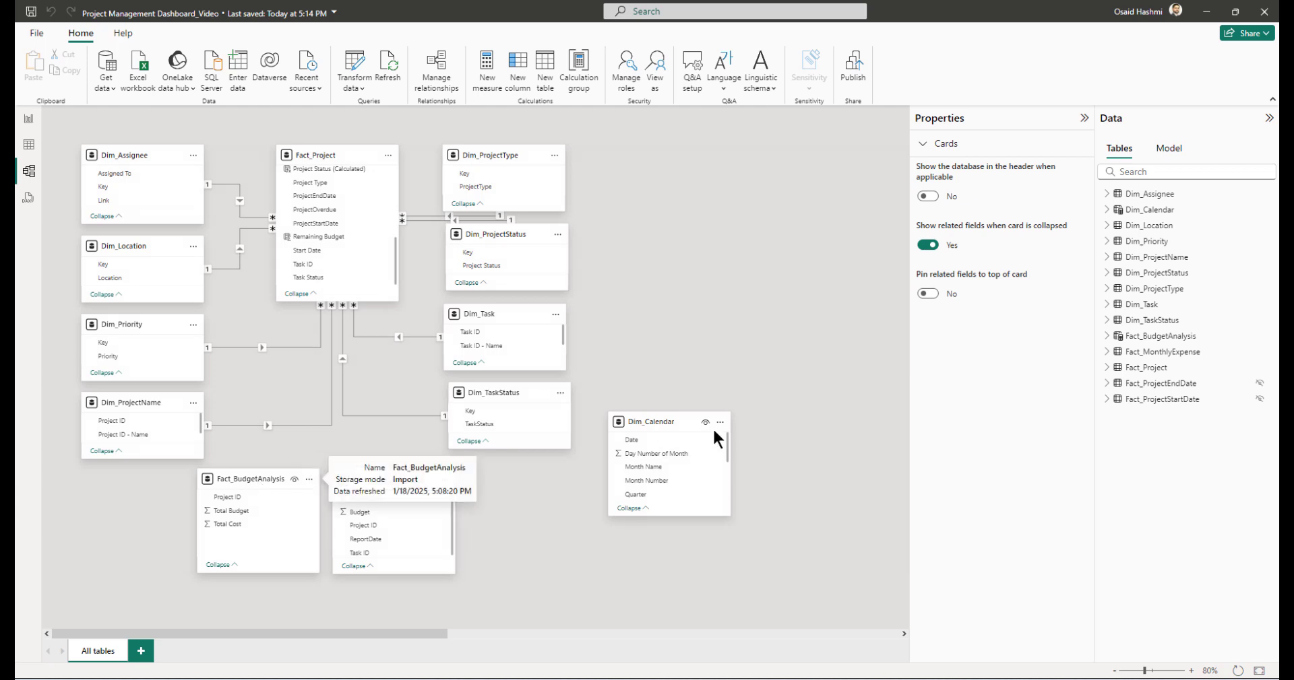
# - Move Fact_Project down between the two dimension columns and place Dim_Calendar directly above it
pyautogui.moveTo(663, 421); pyautogui.dragTo(684, 420)
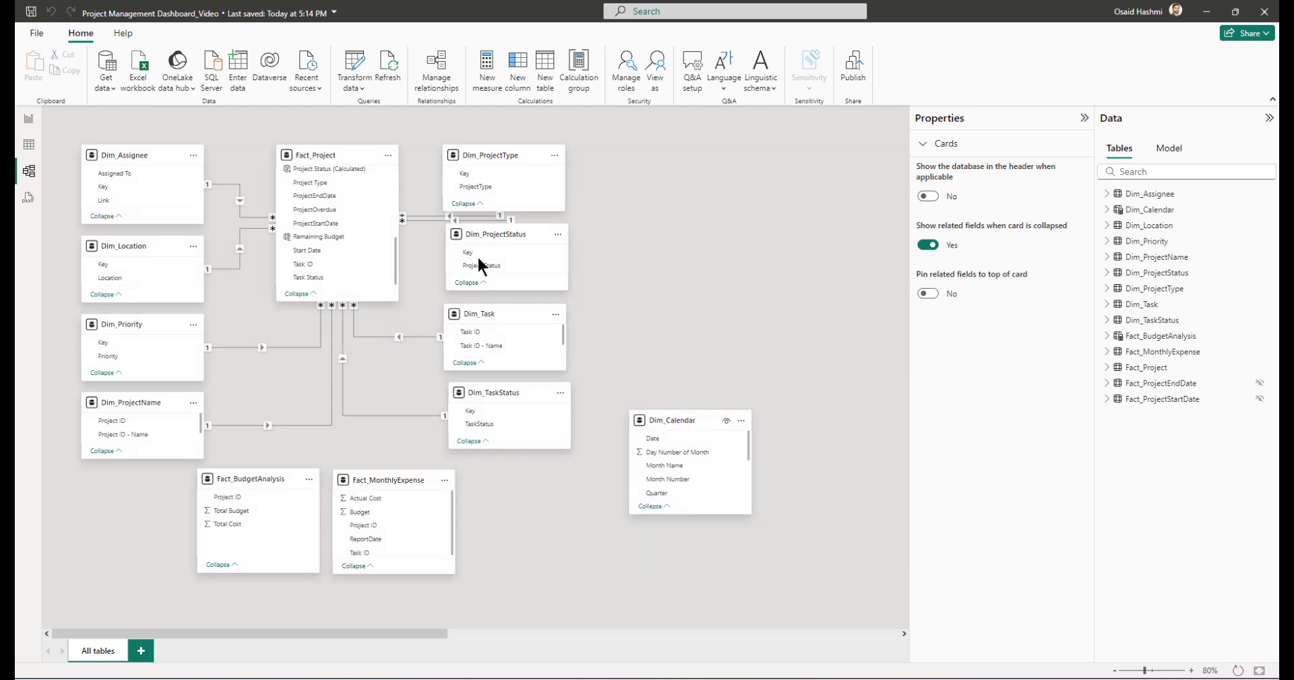
pyautogui.moveTo(326, 159); pyautogui.dragTo(318, 358)
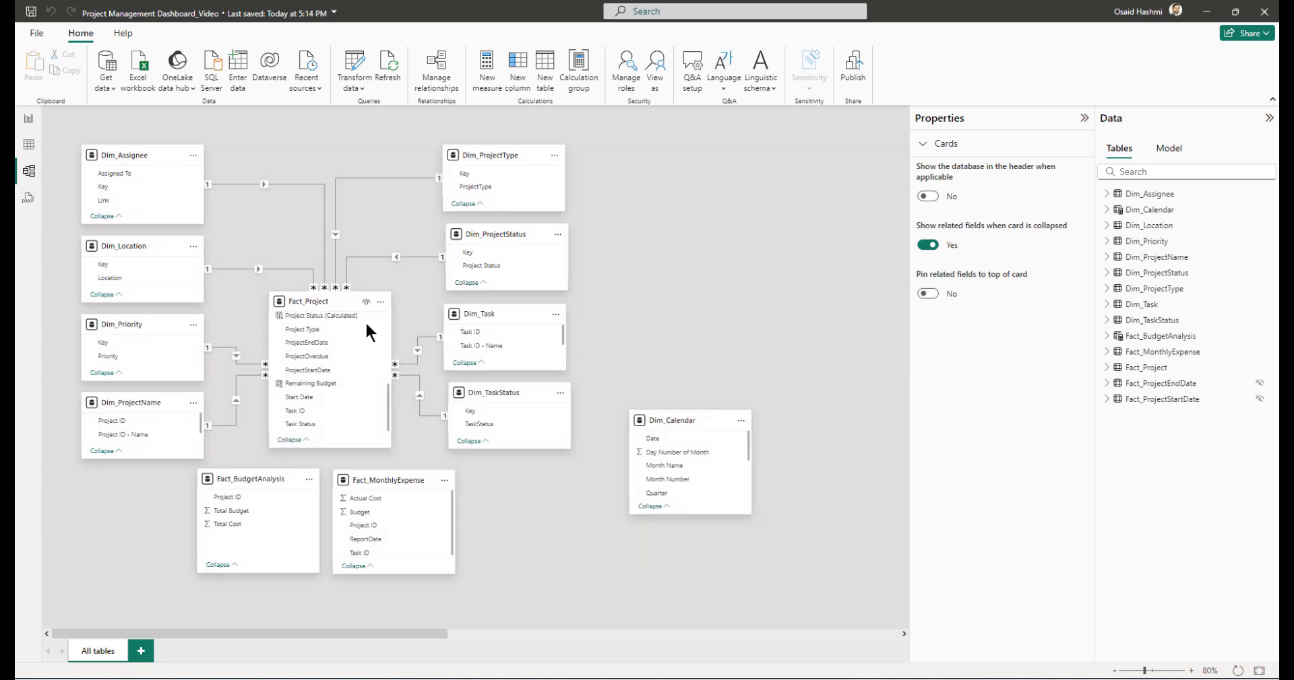
pyautogui.moveTo(682, 416); pyautogui.dragTo(328, 128)
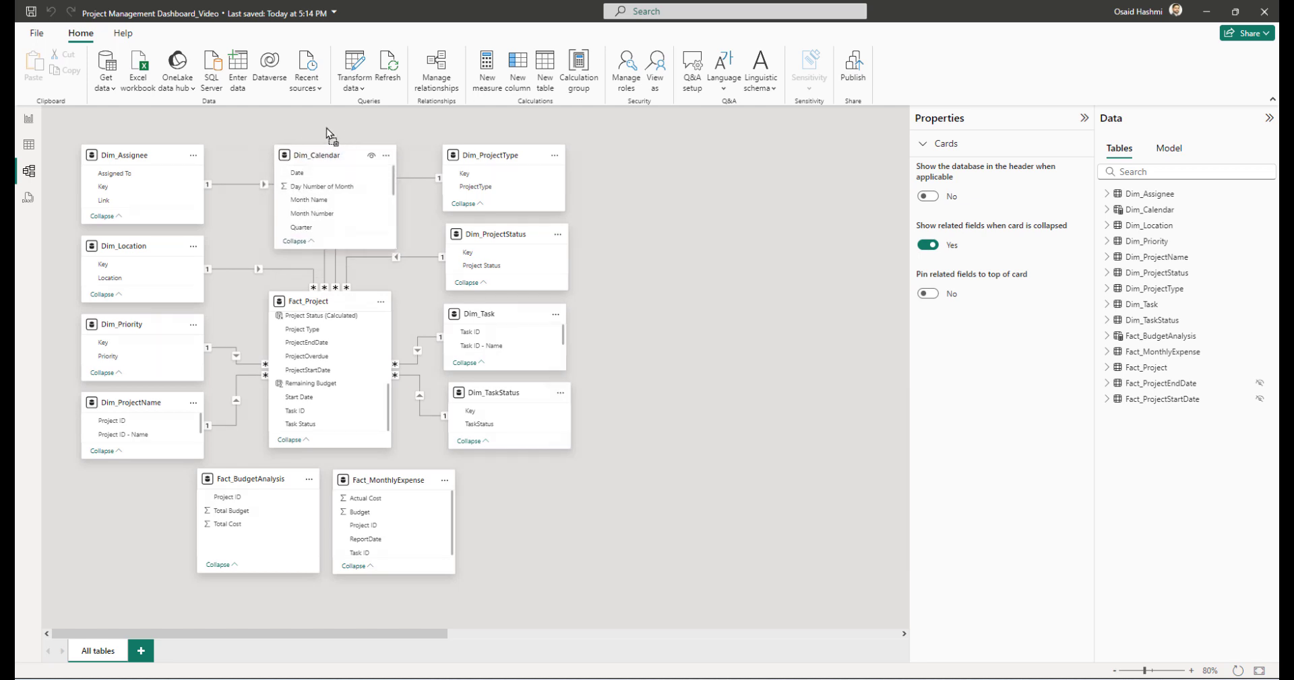
pyautogui.scroll(1, 357, 509)
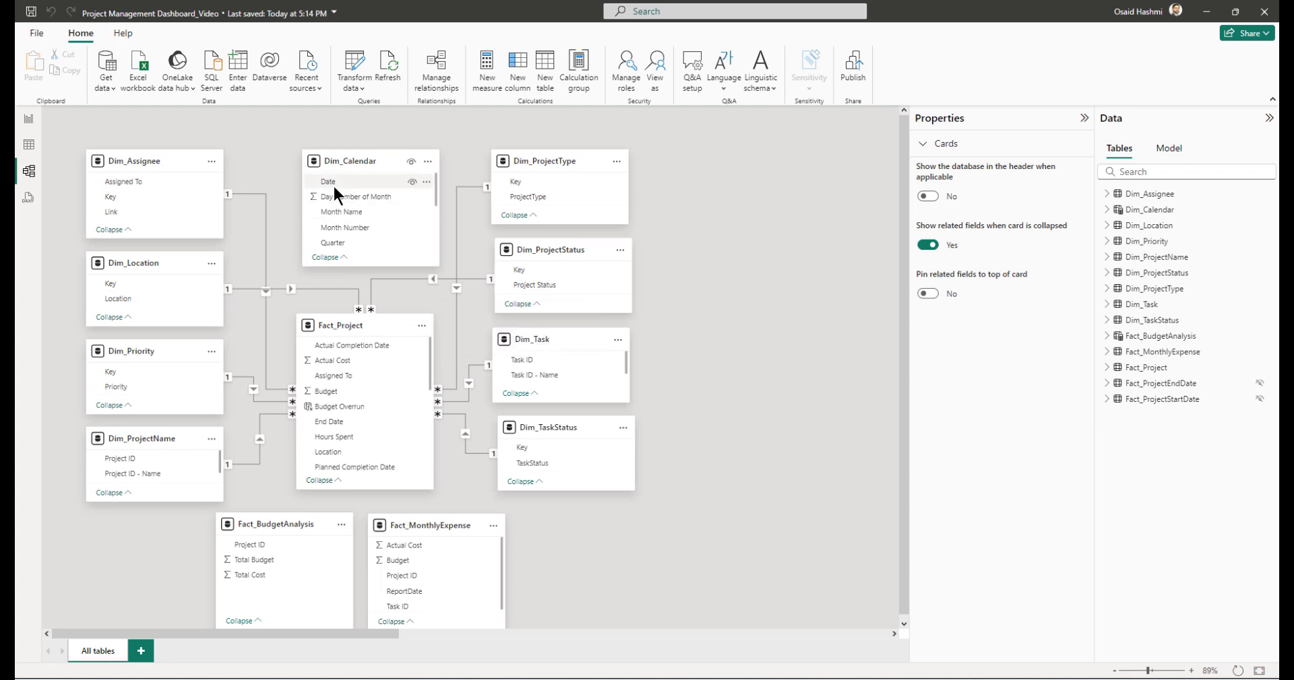
pyautogui.scroll(-3, 369, 381)
pyautogui.scroll(-4, 369, 381)
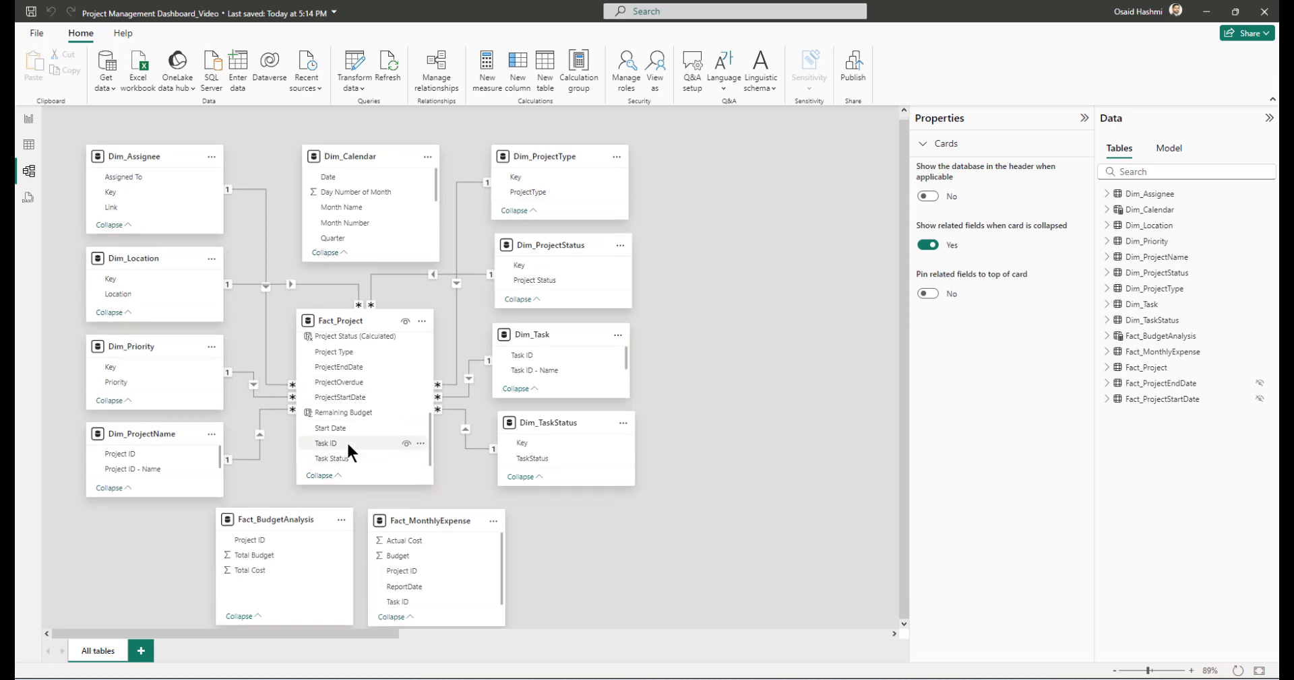
# - Relate Dim_Calendar Date to Fact_Project ProjectStartDate as the active relationship and to ProjectEndDate as an inactive one
pyautogui.moveTo(327, 177); pyautogui.dragTo(326, 397)
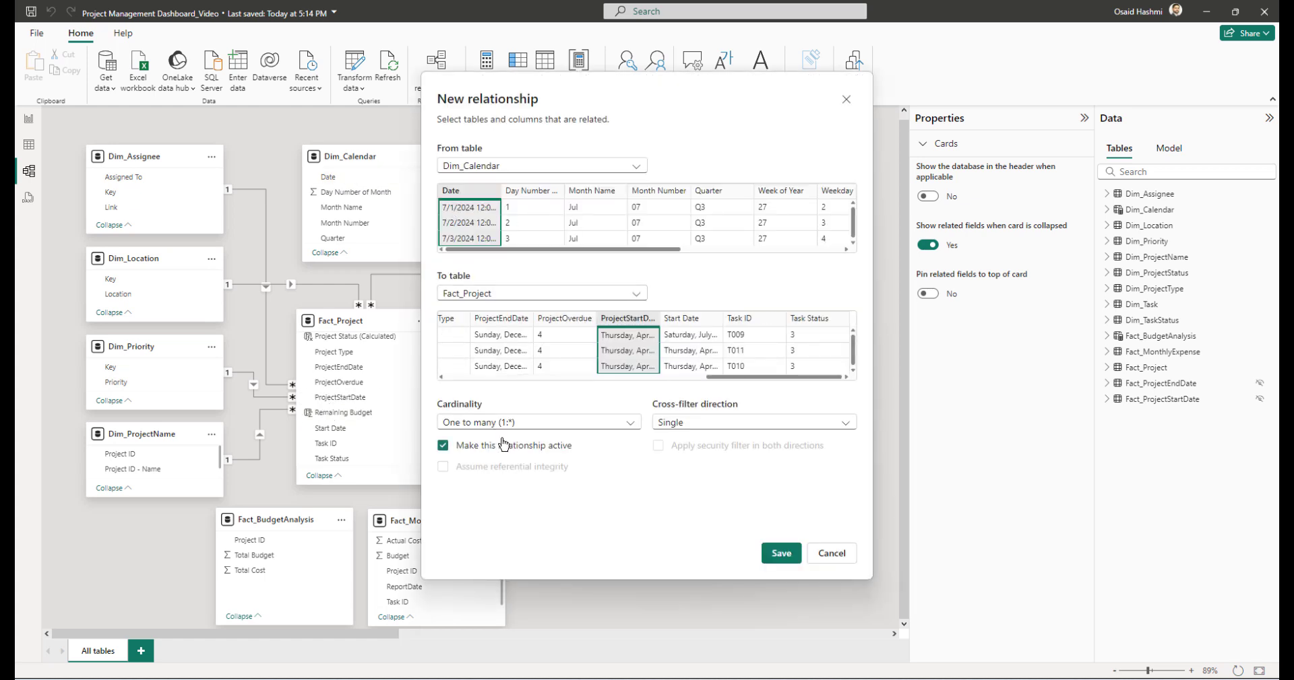
pyautogui.click(770, 555)
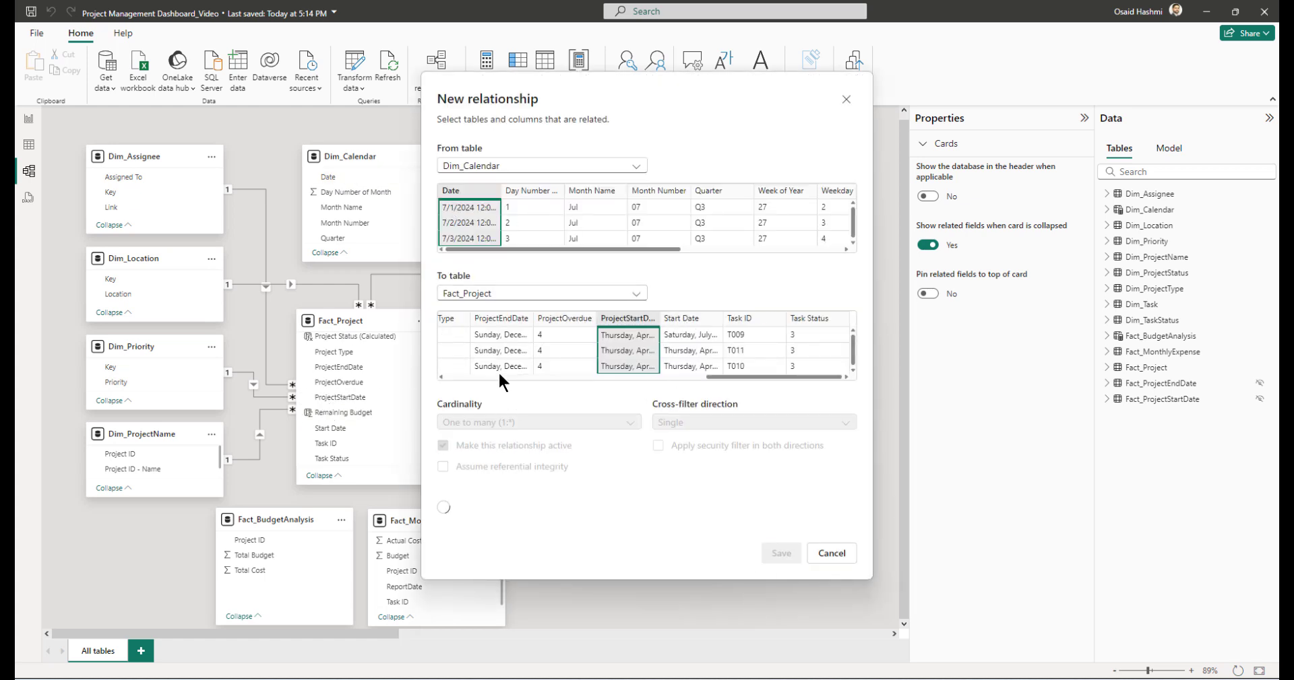
pyautogui.moveTo(328, 179); pyautogui.dragTo(322, 370)
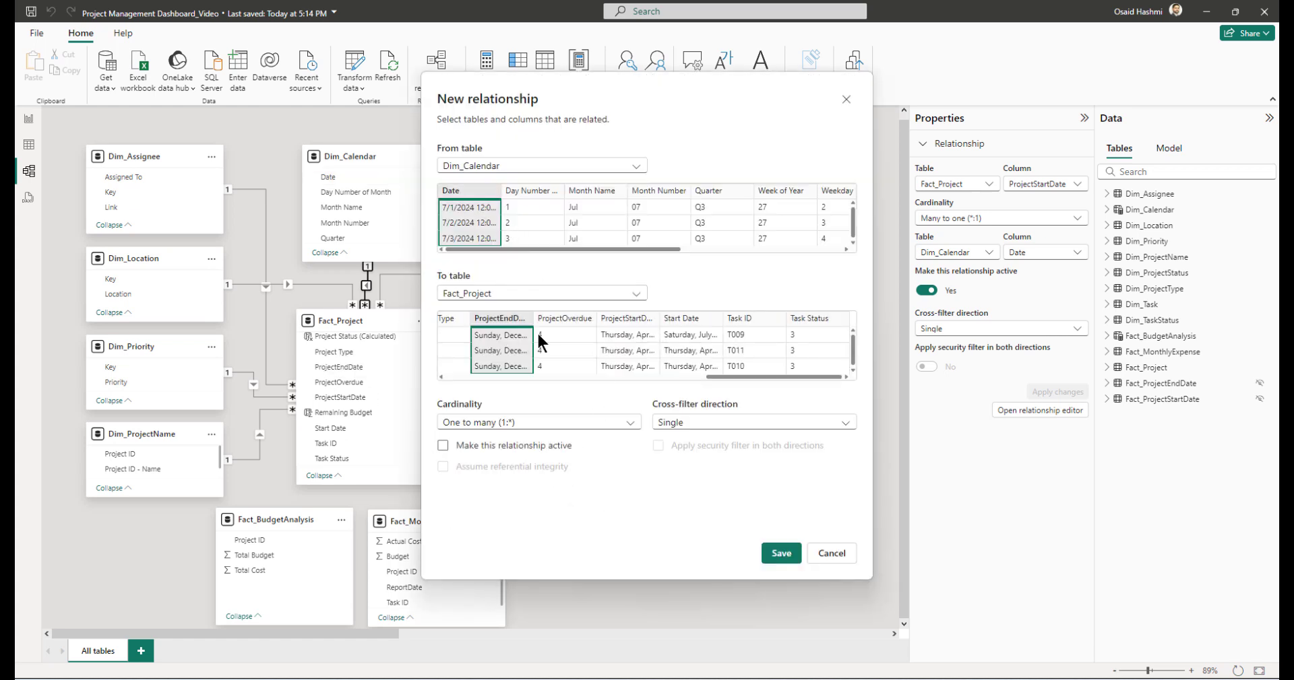
pyautogui.click(776, 555)
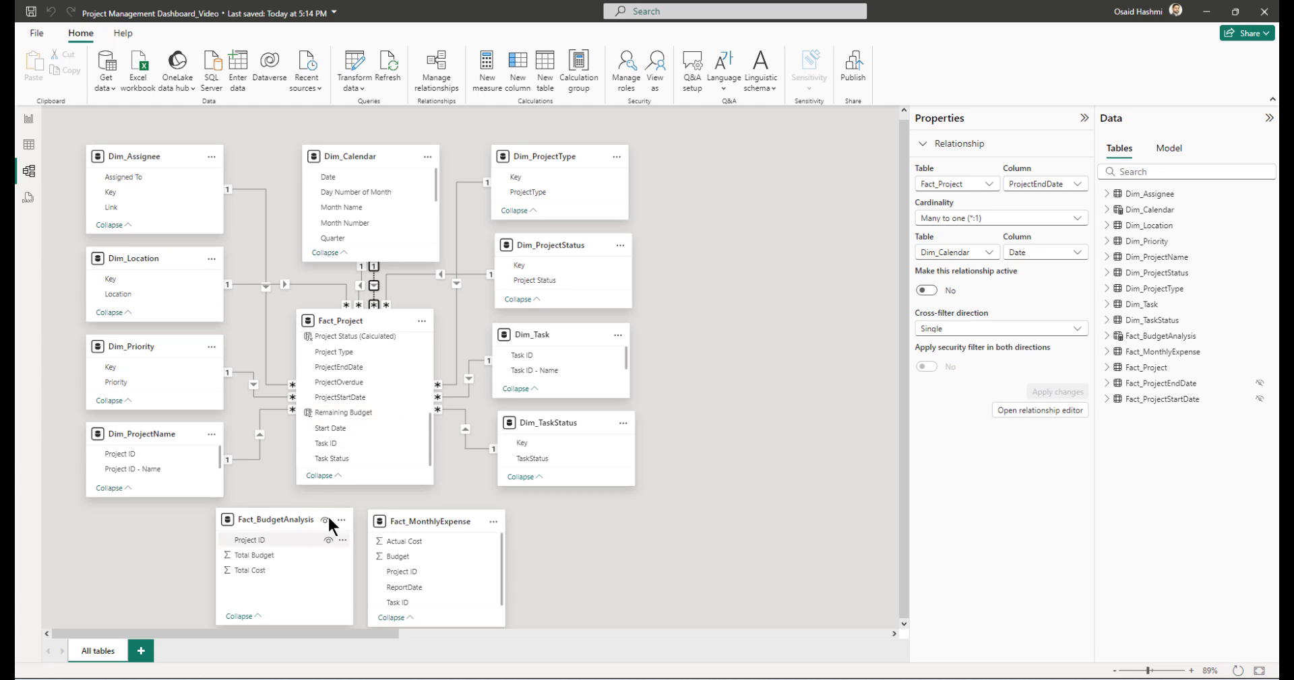
# - Create a one-to-many relationship from Fact_BudgetAnalysis Project ID to Fact_Project Project ID
pyautogui.scroll(3, 387, 432)
pyautogui.scroll(-3, 388, 435)
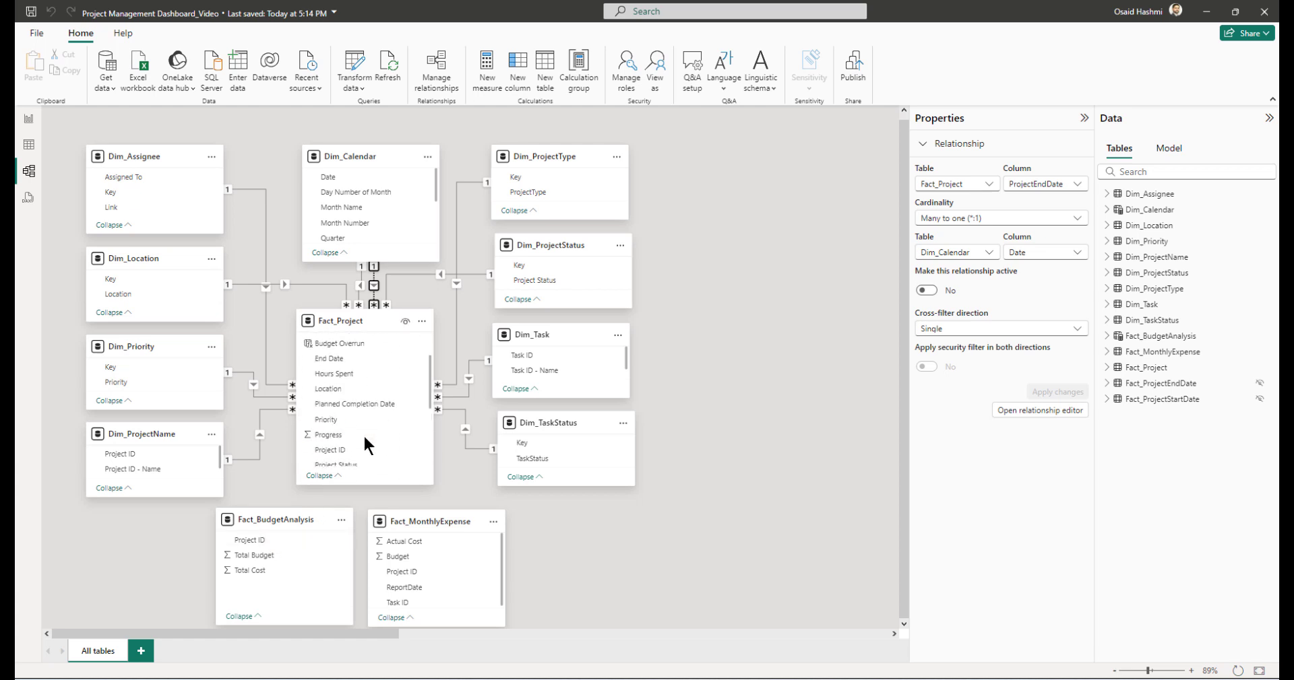
pyautogui.moveTo(250, 539); pyautogui.dragTo(321, 456)
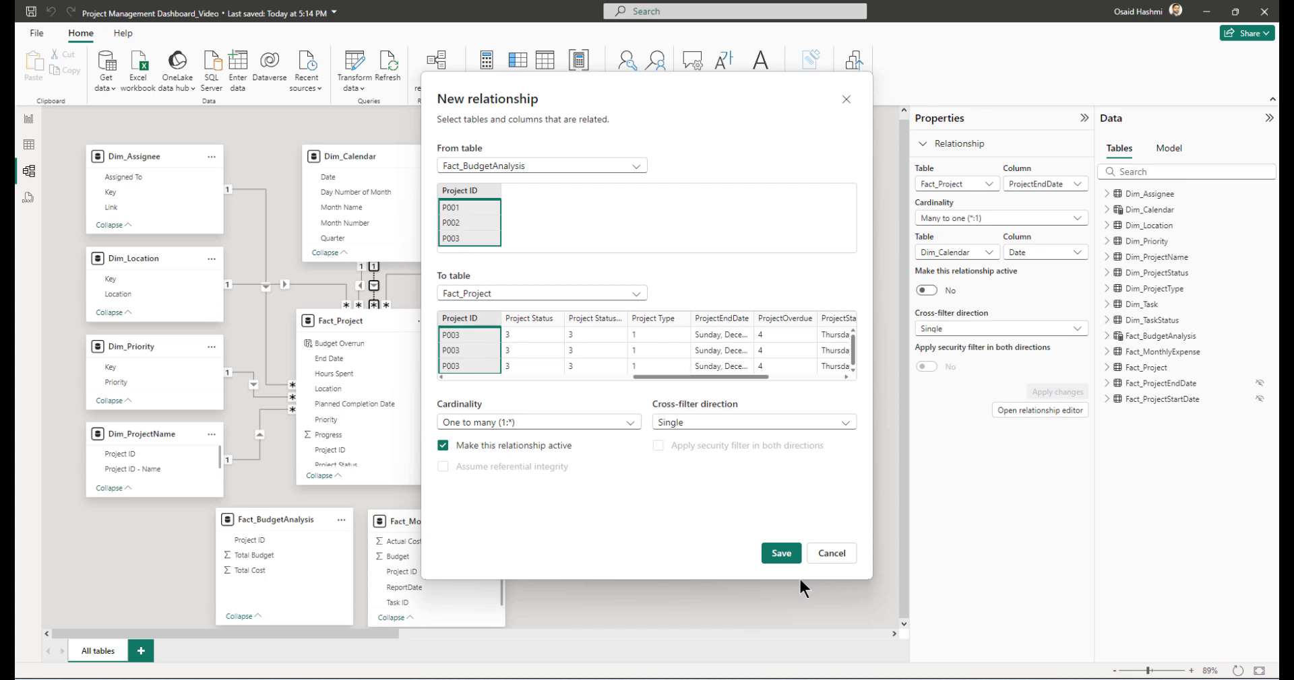
pyautogui.click(765, 553)
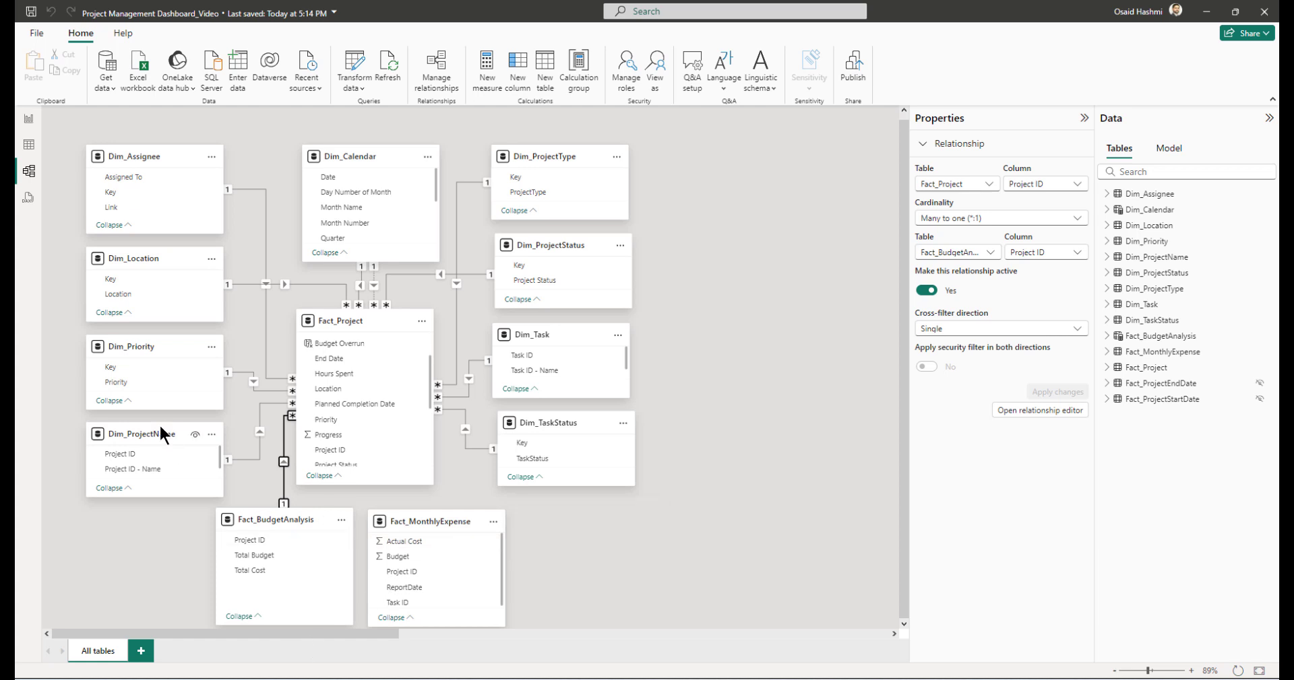
# - Relate Dim_ProjectName Project ID to Fact_MonthlyExpense Project ID and Dim_Calendar Date to Fact_MonthlyExpense ReportDate
pyautogui.moveTo(115, 455); pyautogui.dragTo(401, 573)
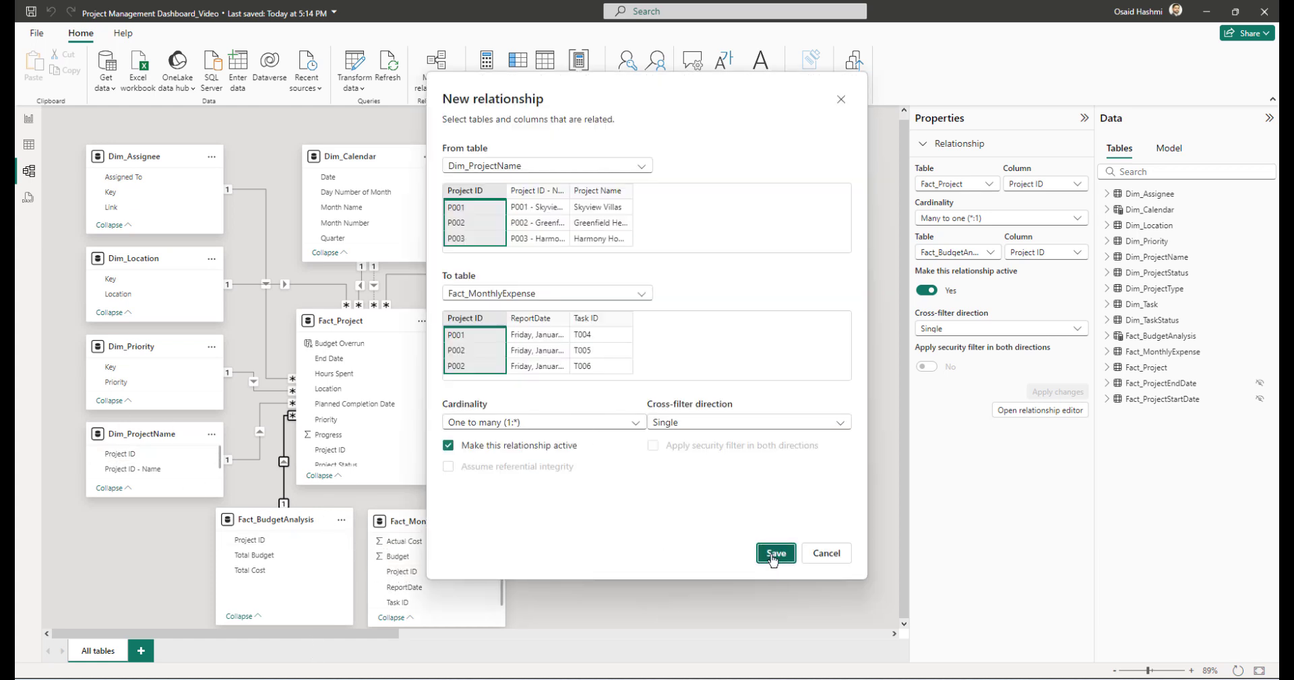
pyautogui.click(775, 556)
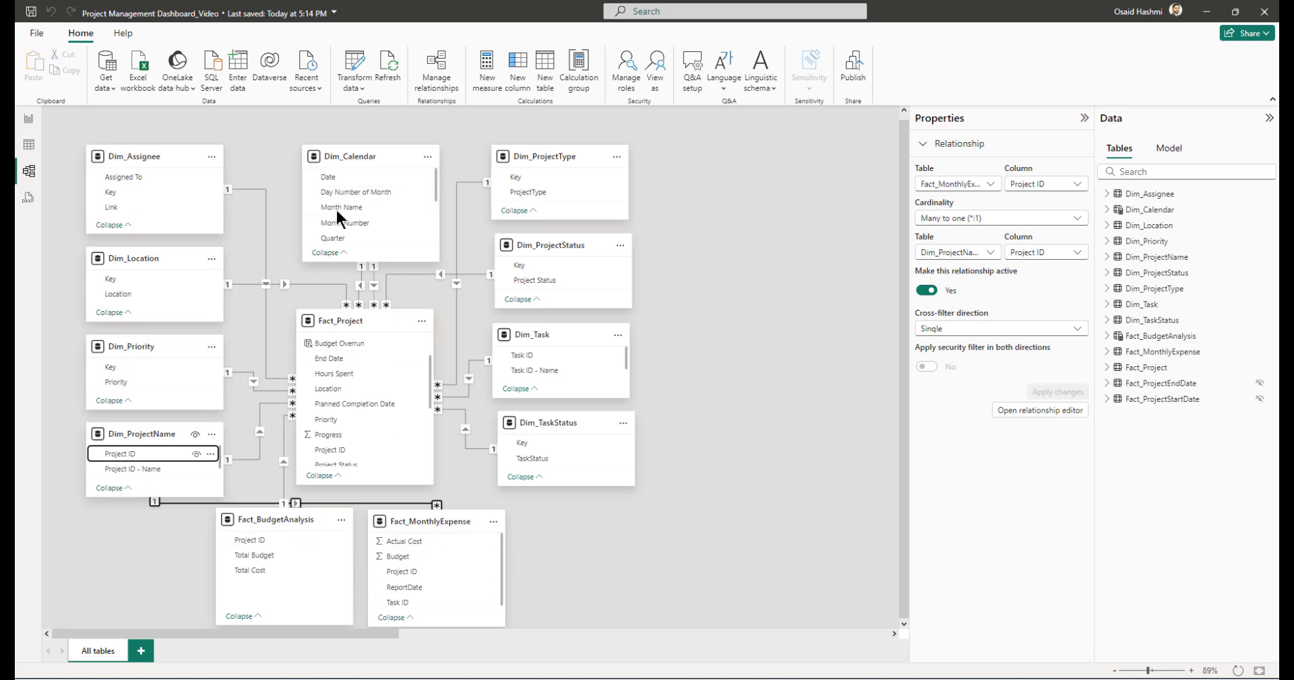
pyautogui.moveTo(328, 176); pyautogui.dragTo(406, 591)
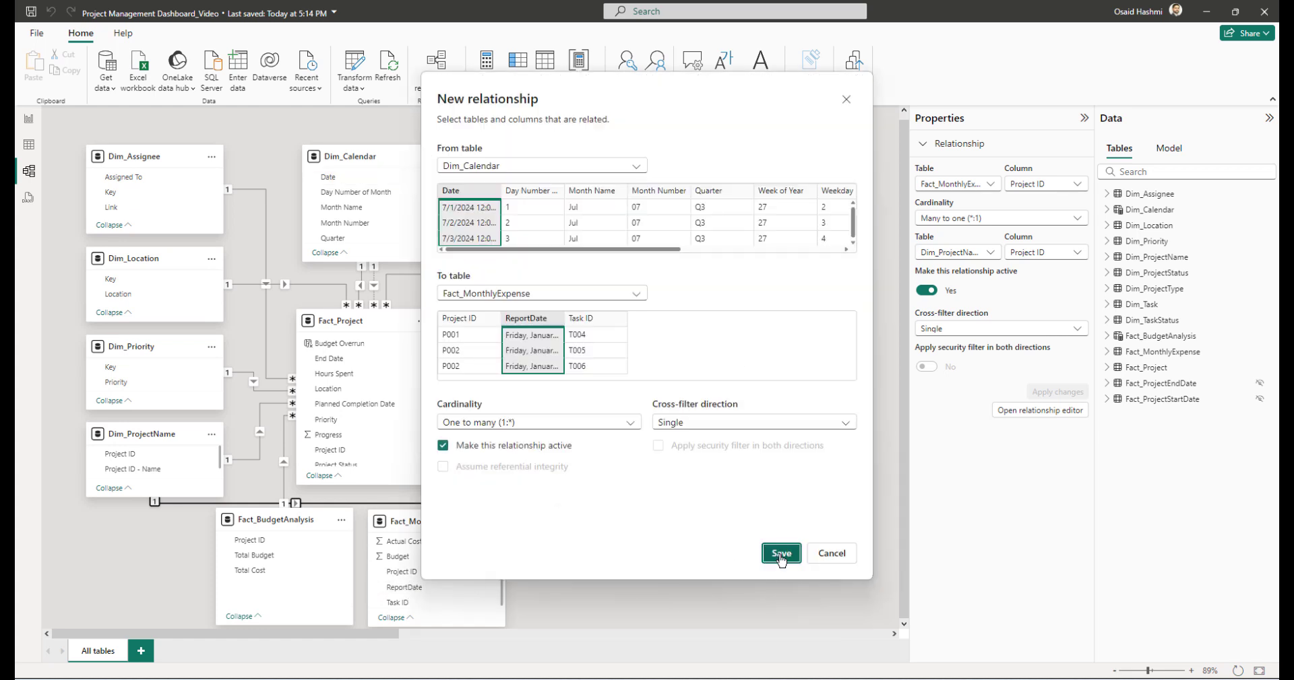
pyautogui.click(781, 555)
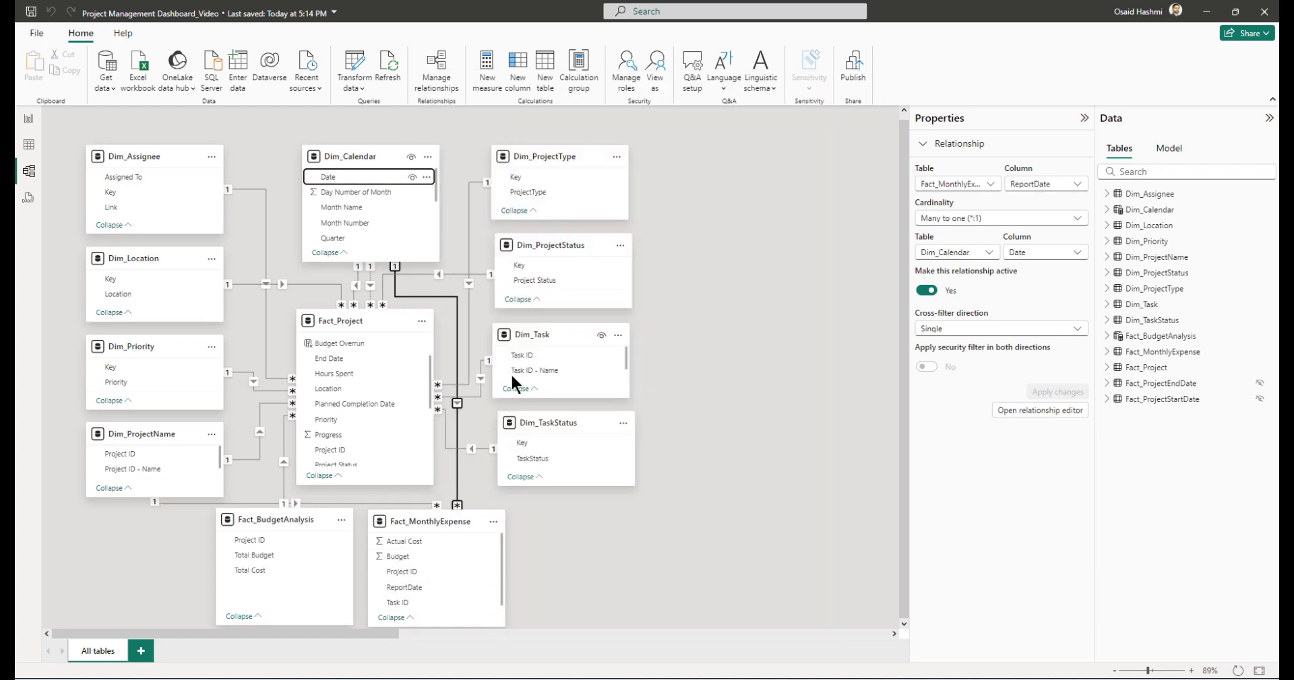
# - Relate Dim_Task Task ID to Fact_MonthlyExpense Task ID, and collapse the Properties and Data panes to enlarge the diagram
pyautogui.scroll(-1, 438, 578)
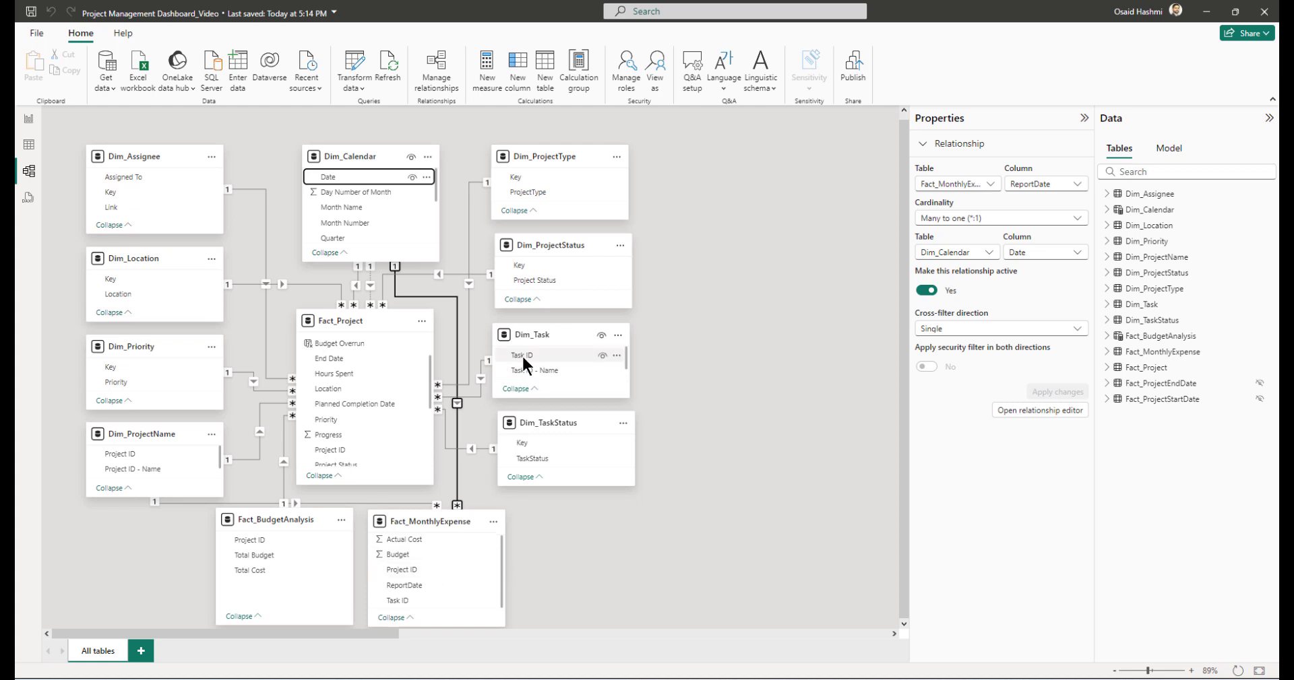
pyautogui.moveTo(524, 363); pyautogui.dragTo(402, 601)
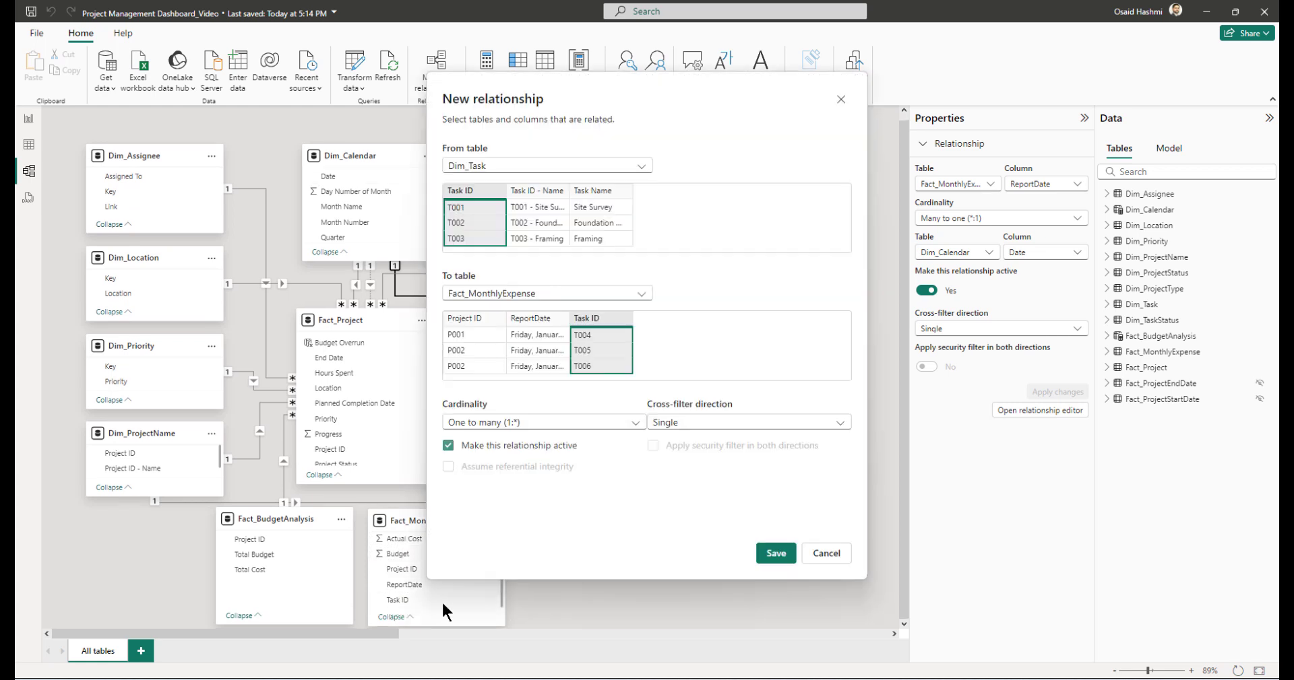
pyautogui.click(770, 554)
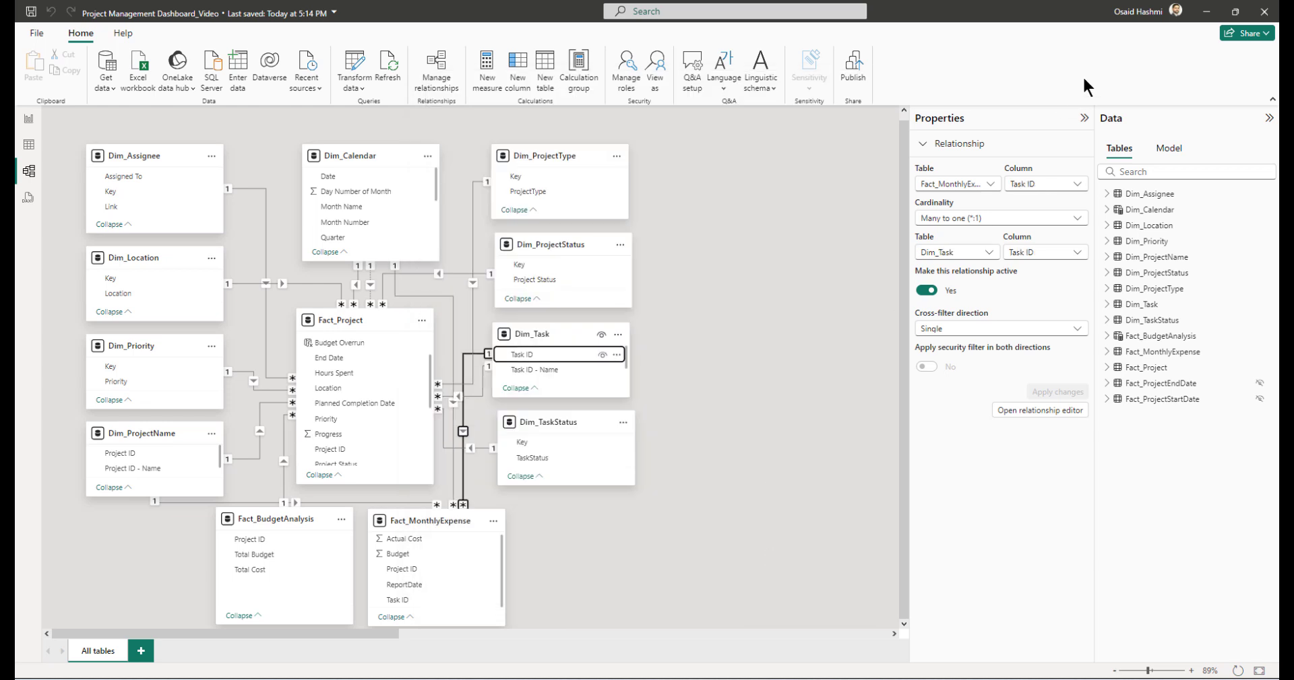
pyautogui.click(1084, 118)
pyautogui.click(1268, 119)
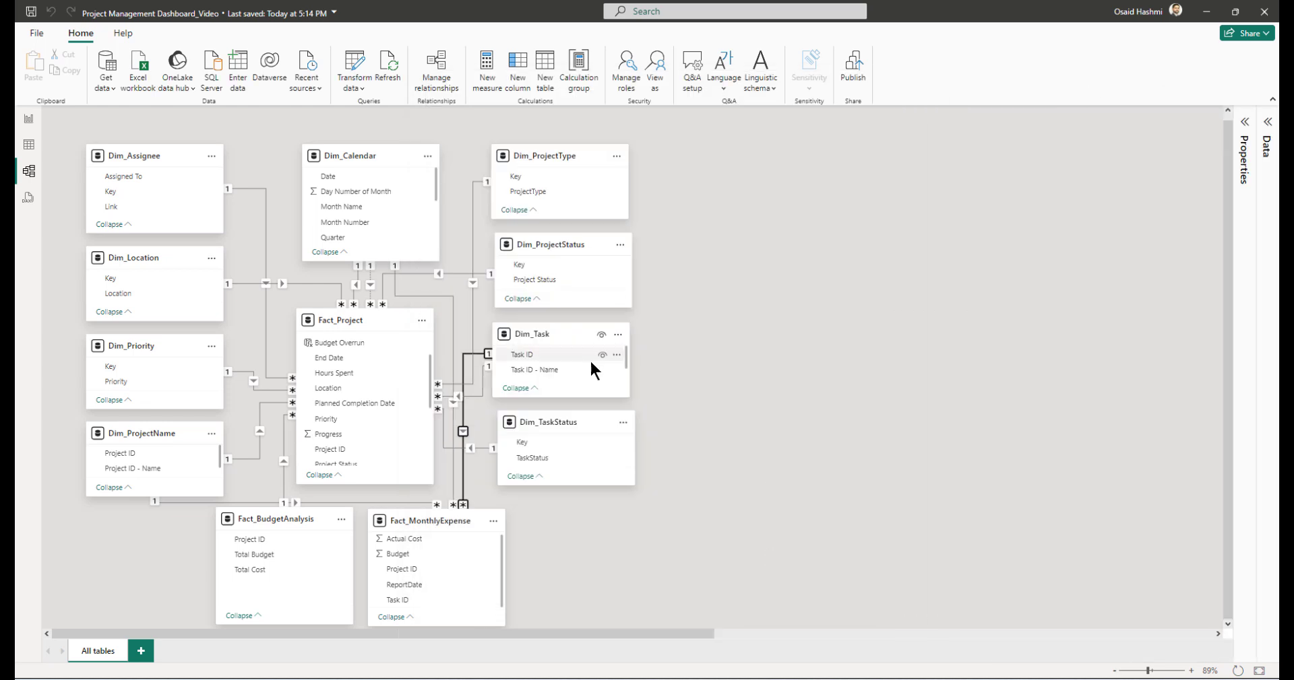
# - In the report view, set Page 1 to a custom canvas size with height 1080 px and width 1920 px
pyautogui.click(28, 119)
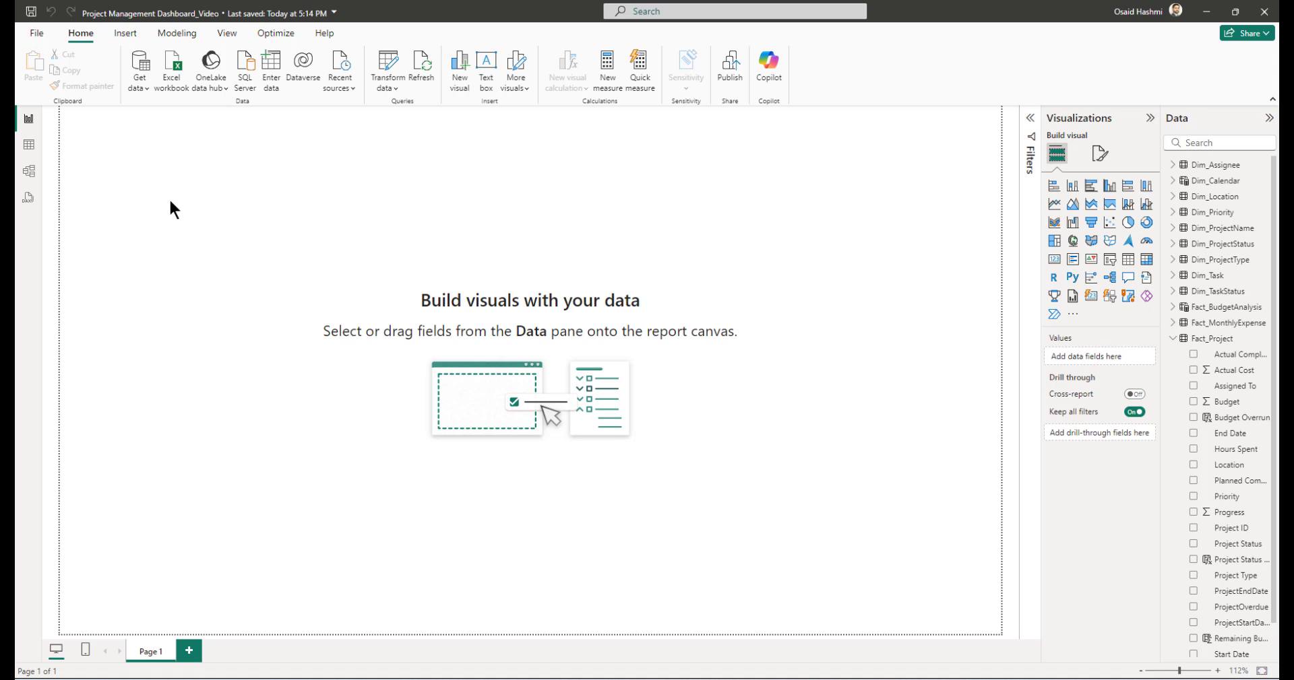
pyautogui.click(1099, 153)
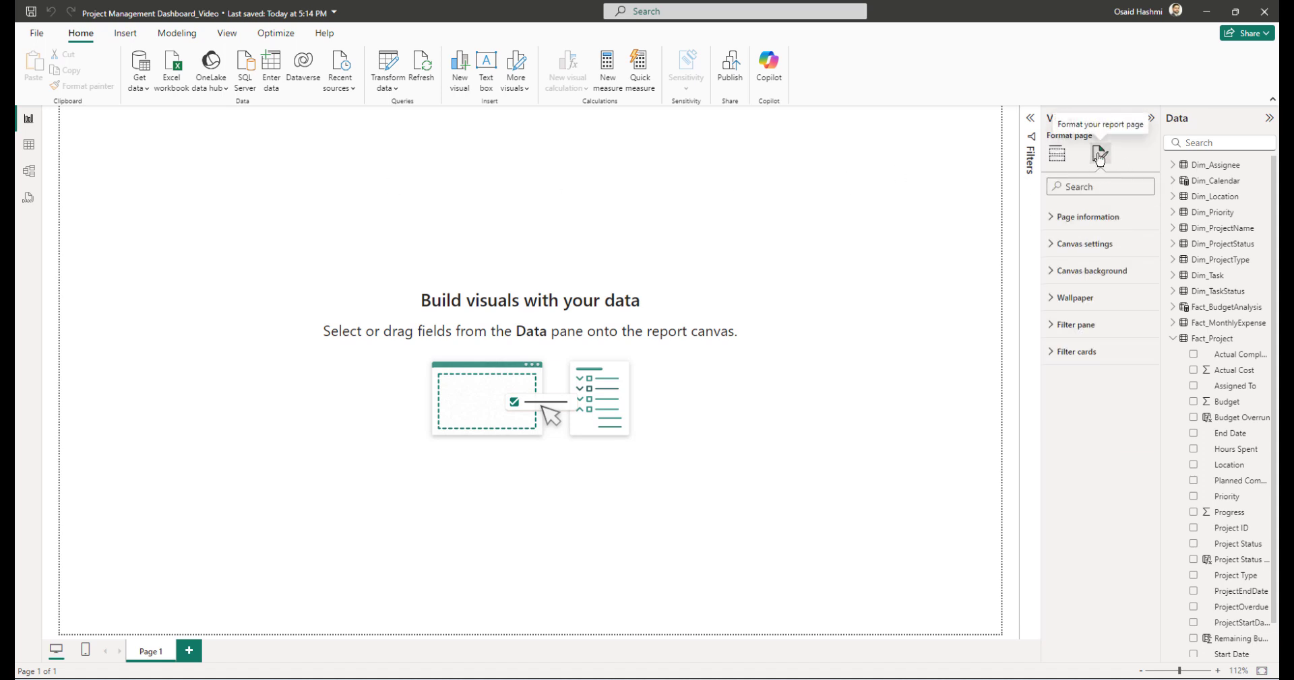
pyautogui.click(1084, 245)
pyautogui.click(1080, 289)
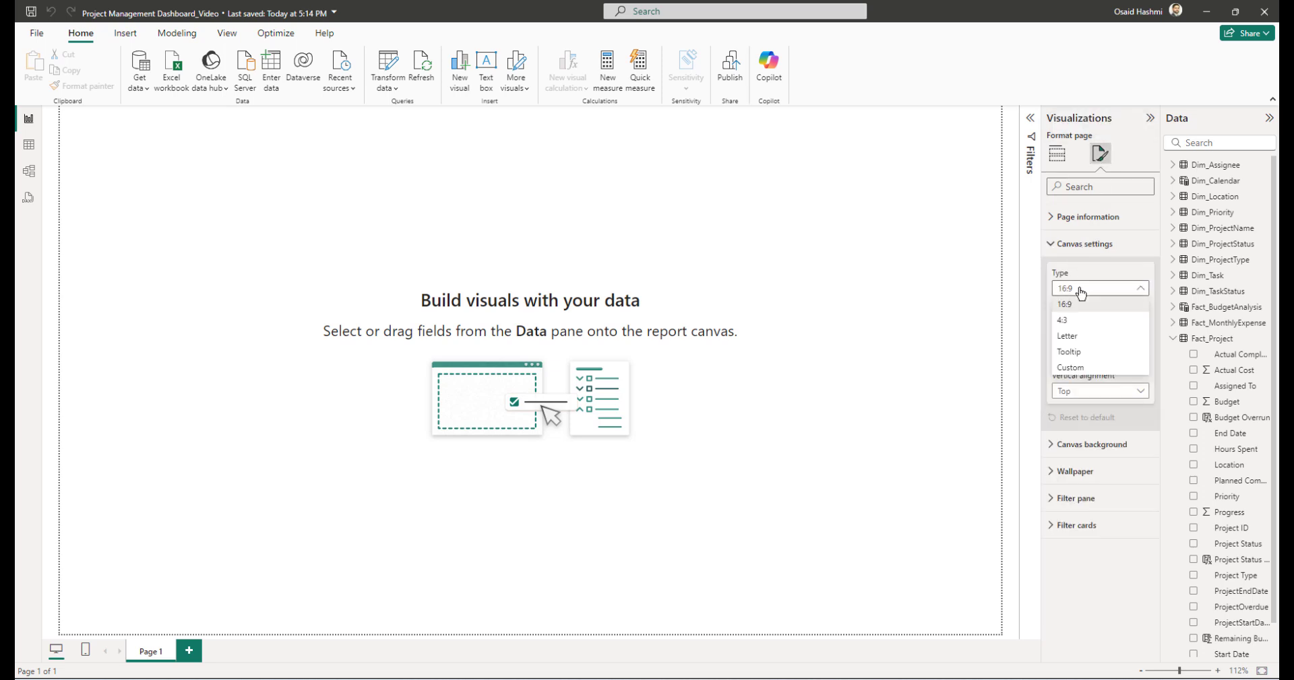
pyautogui.click(1081, 367)
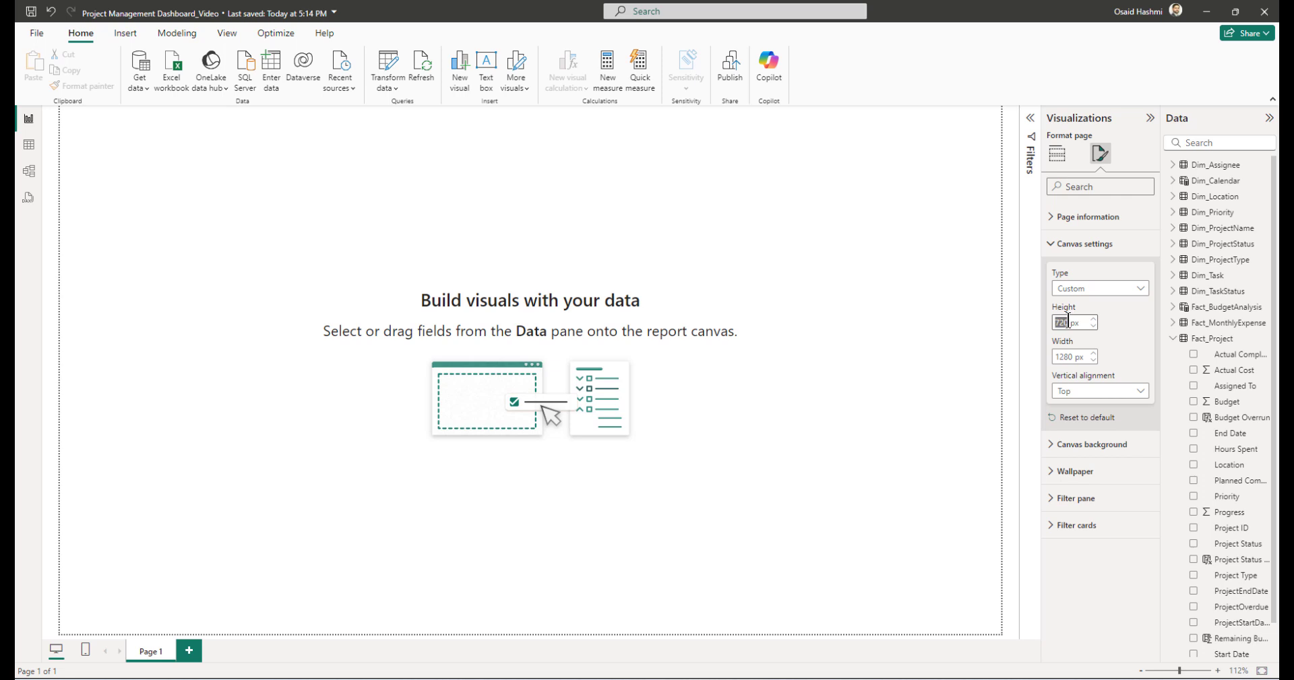
pyautogui.click(1068, 320)
pyautogui.write('1080')
pyautogui.press('Tab')
pyautogui.write('192')
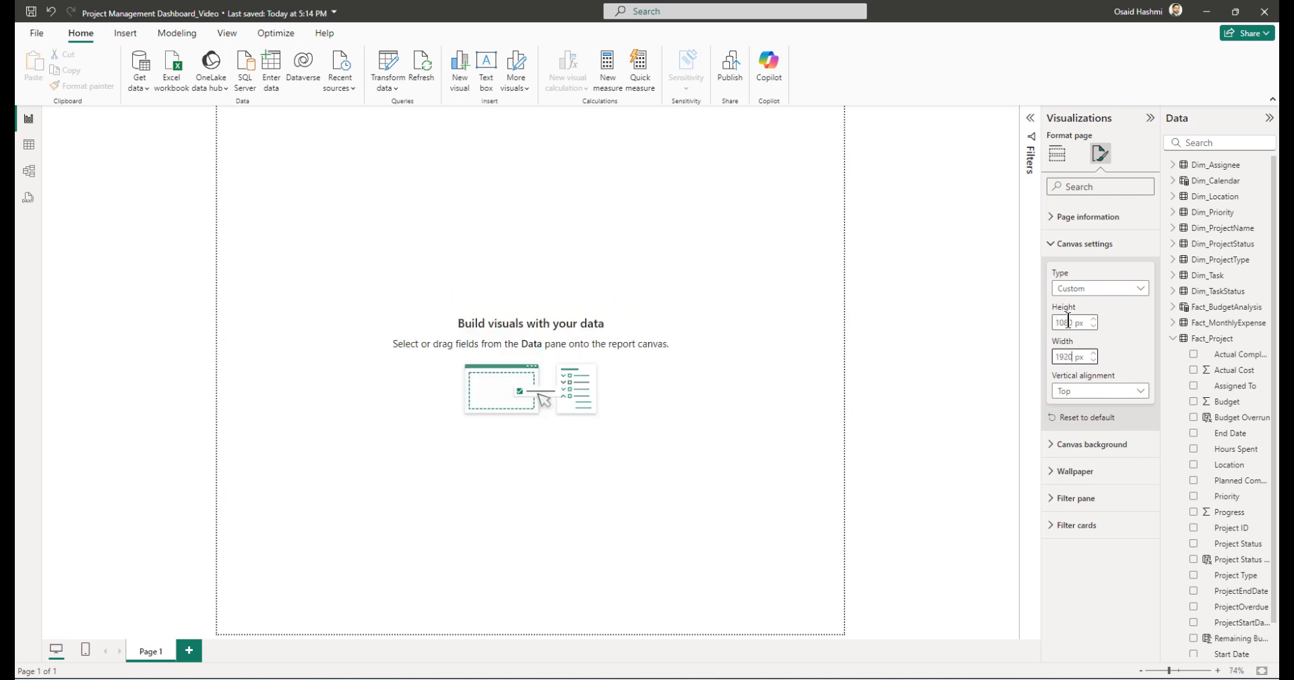
pyautogui.write('0')
pyautogui.press('Return')
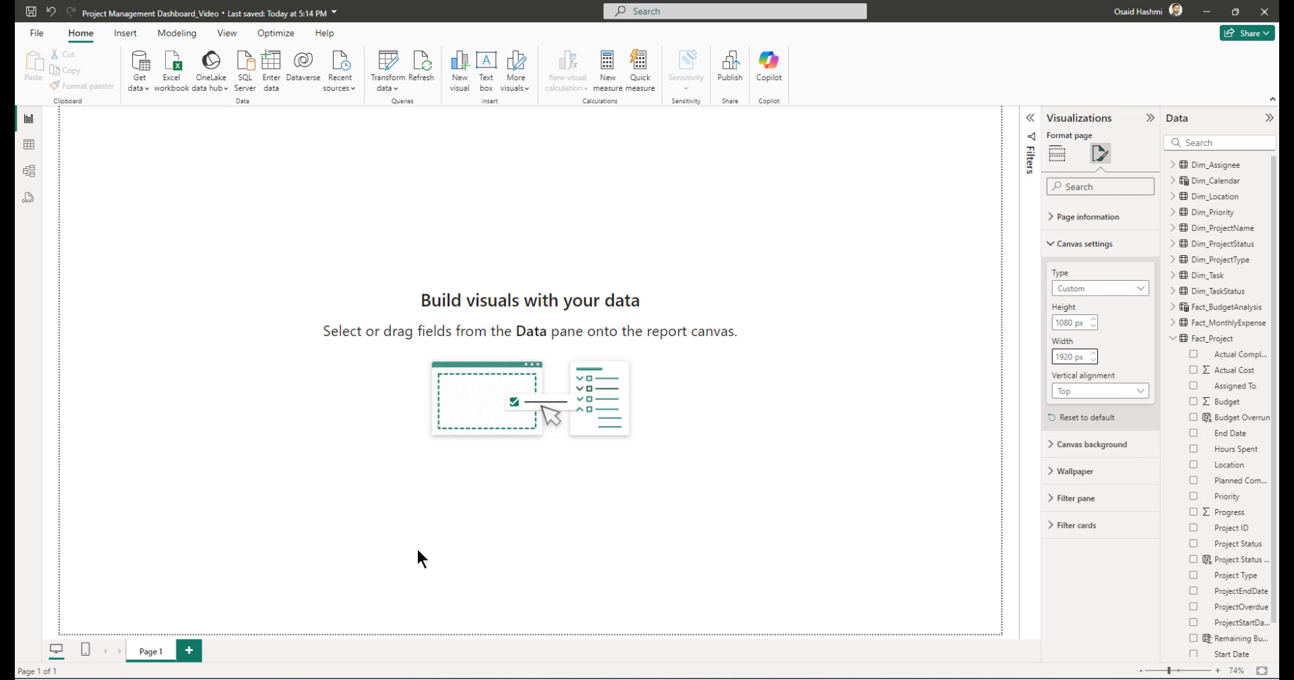
# - Duplicate Page 1 and each resulting copy in turn until the report has four pages
pyautogui.rightClick(151, 651)
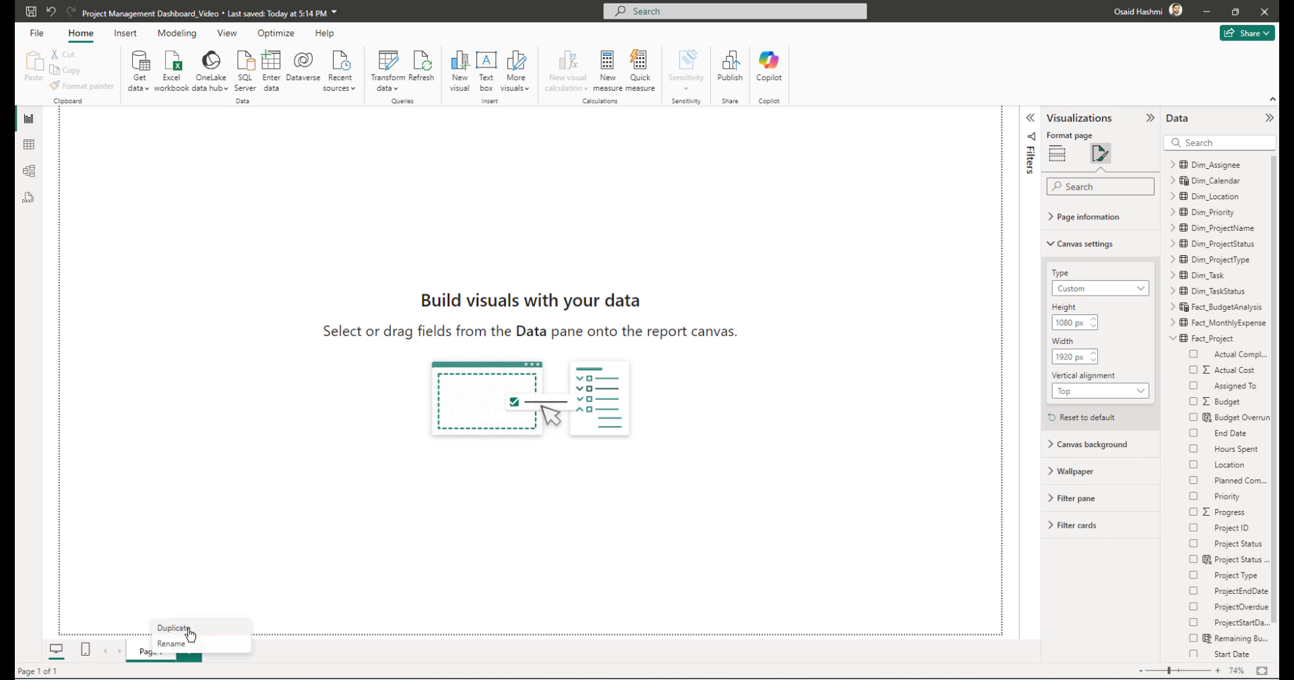
pyautogui.click(186, 629)
pyautogui.rightClick(209, 657)
pyautogui.click(261, 578)
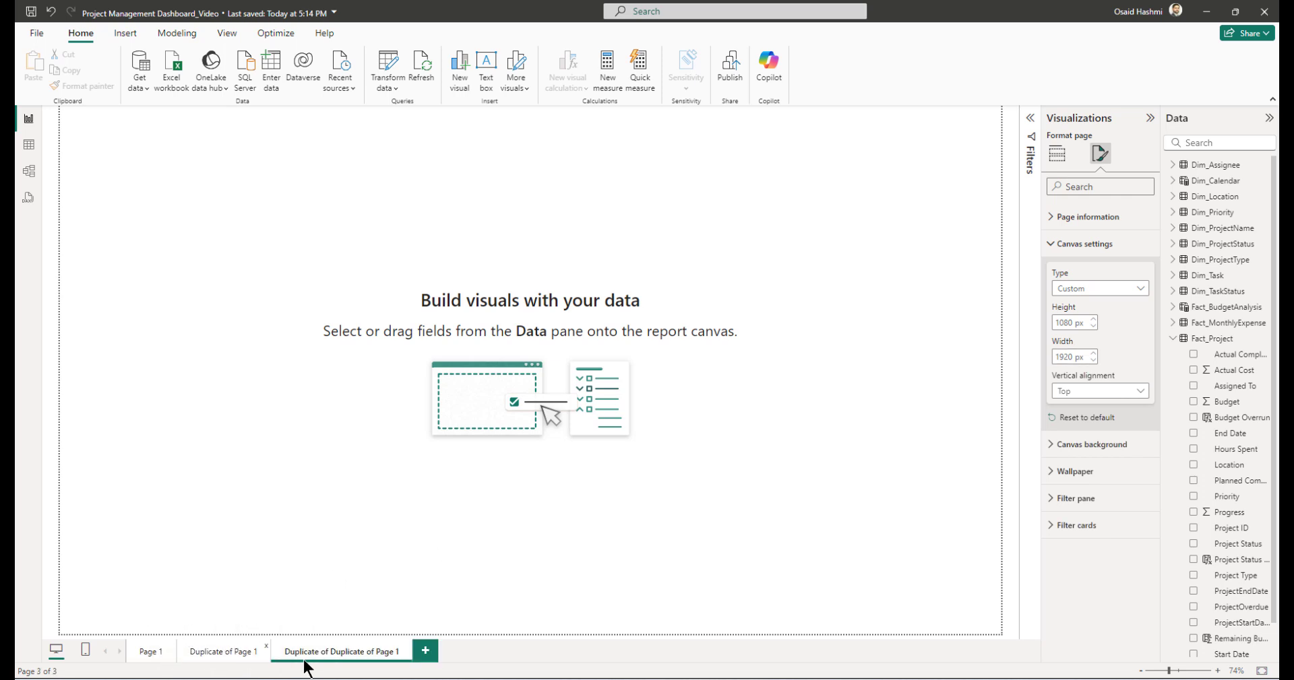
pyautogui.rightClick(315, 657)
pyautogui.click(383, 583)
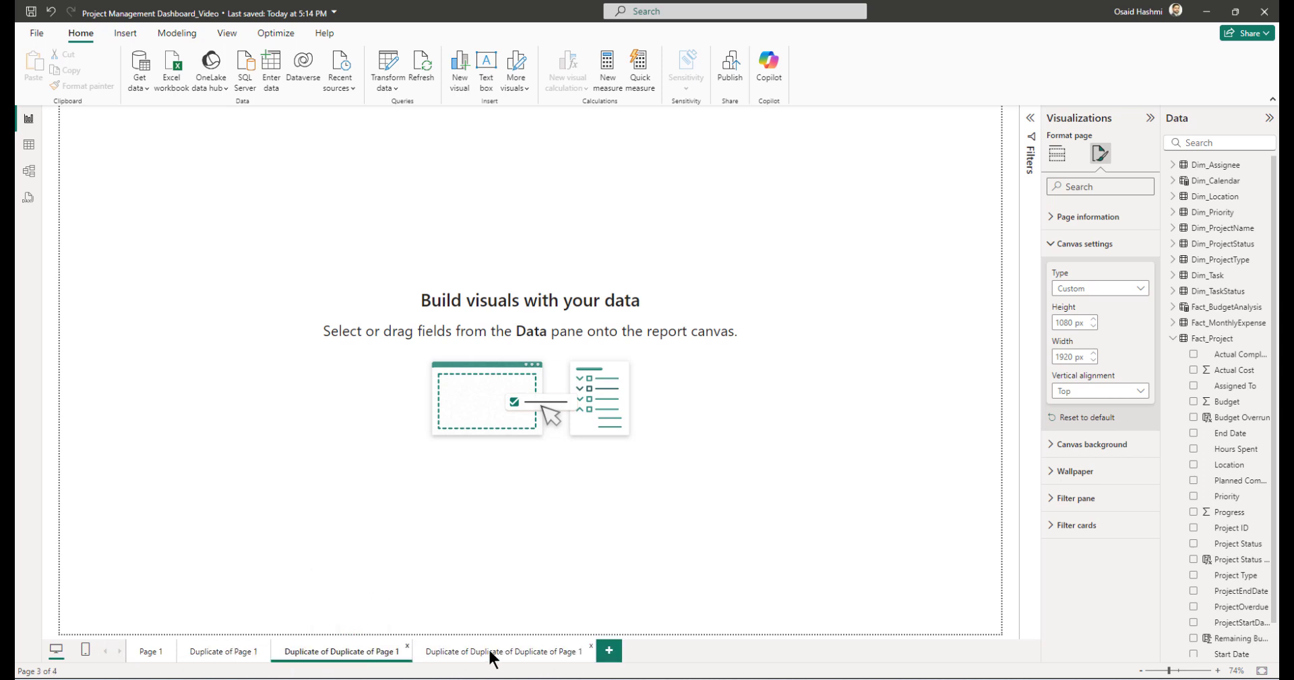
# - Open the name of Page 1 for editing
pyautogui.click(152, 653)
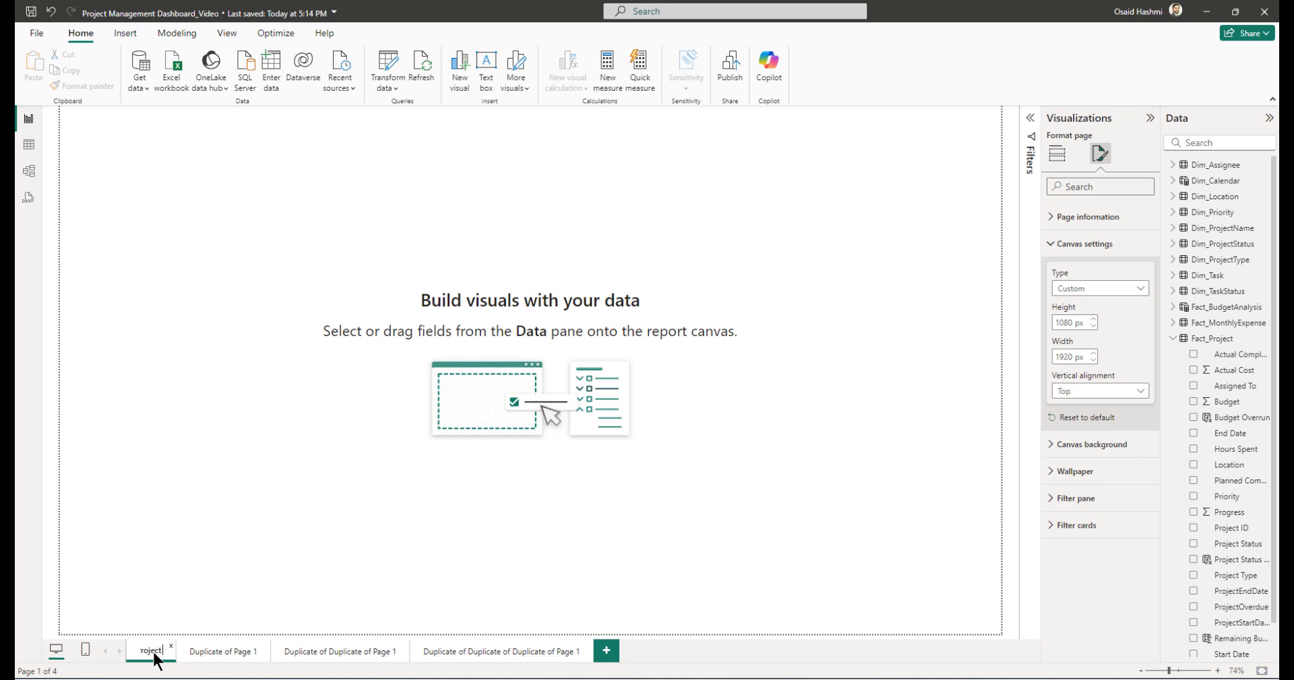
# - Finish naming the first report page Project Board and rename the second page as Cost Analysis
pyautogui.press('Tab')
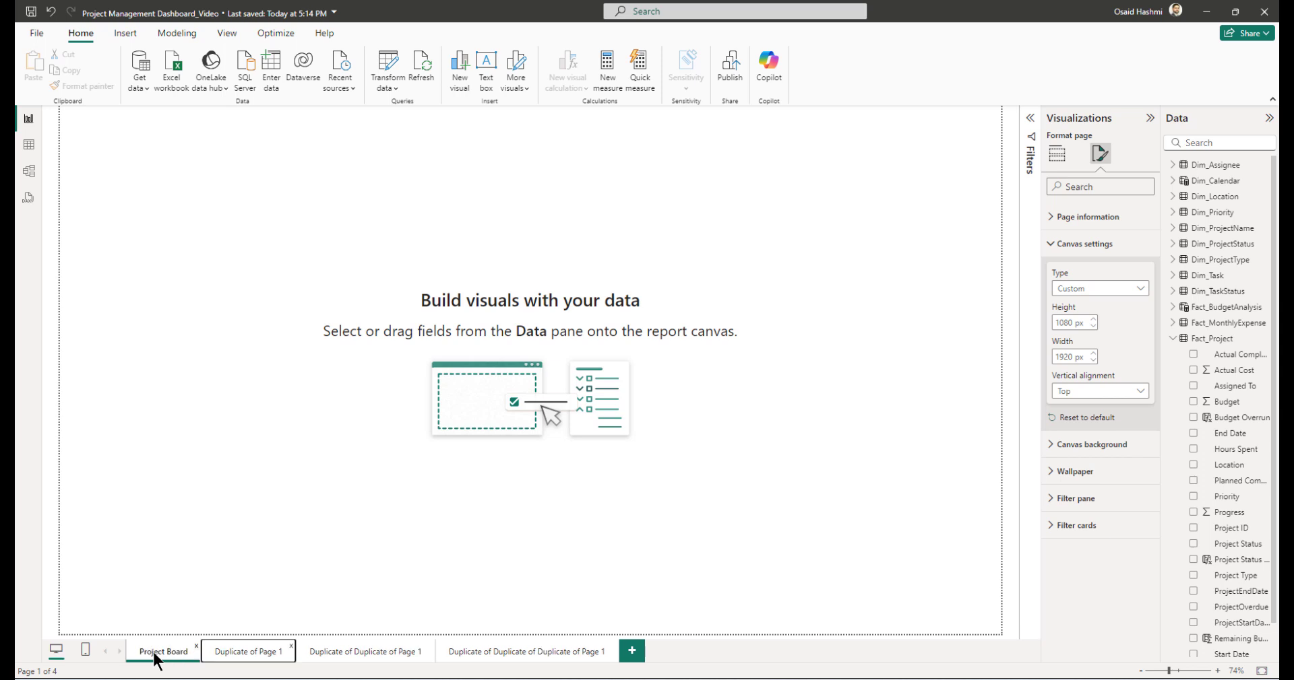
pyautogui.doubleClick(244, 653)
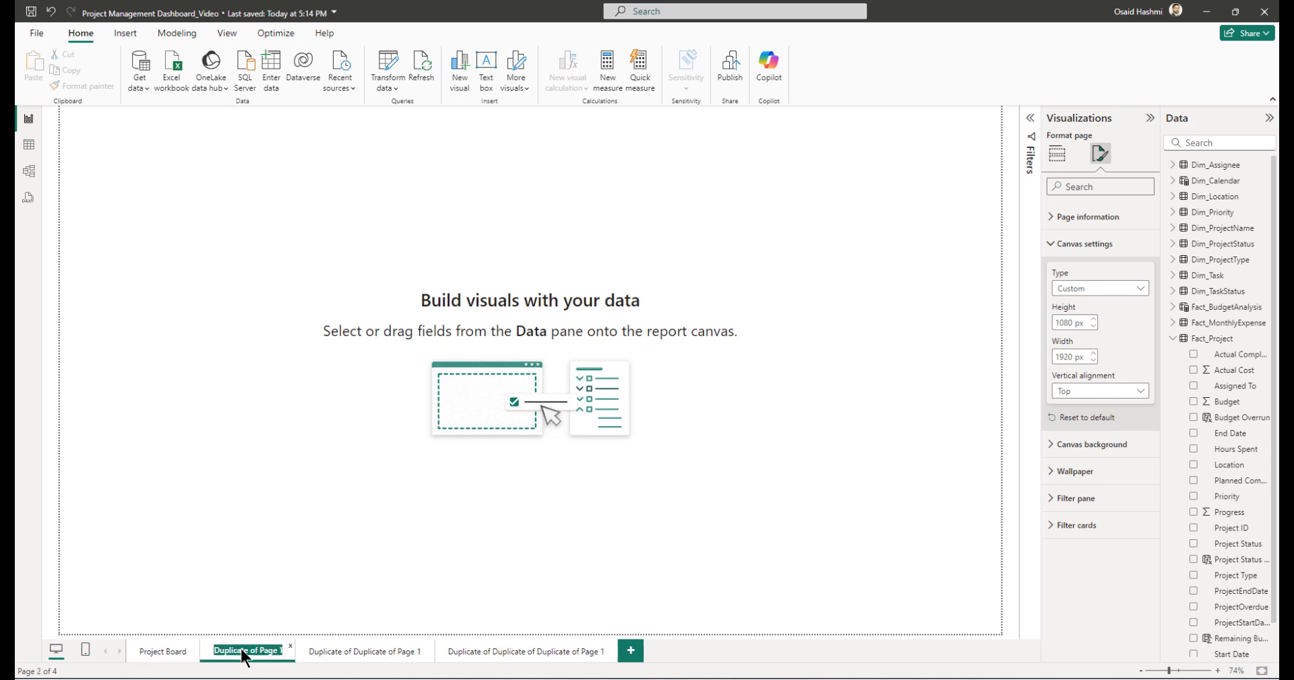
pyautogui.write('Cost Analysis')
pyautogui.press('Return')
# - Rename the third report page as Project Timeline
pyautogui.click(338, 650)
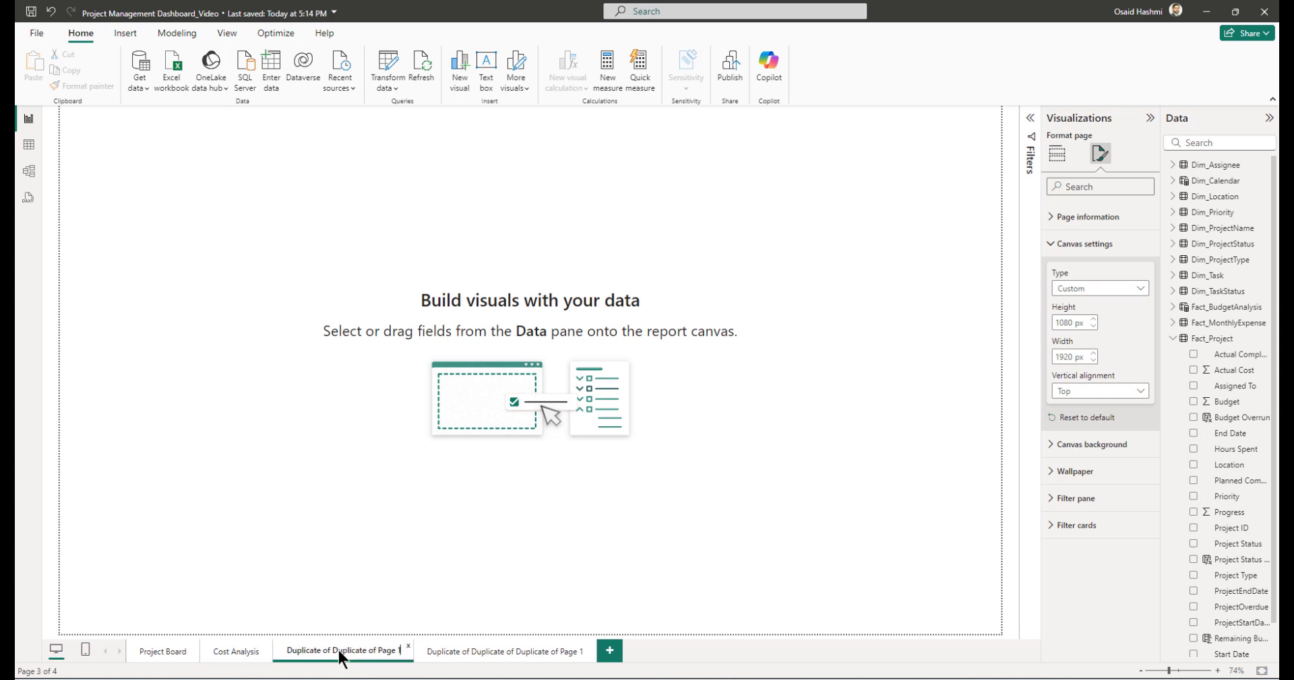
pyautogui.doubleClick(338, 651)
pyautogui.write('Project Timeline')
pyautogui.press('Return')
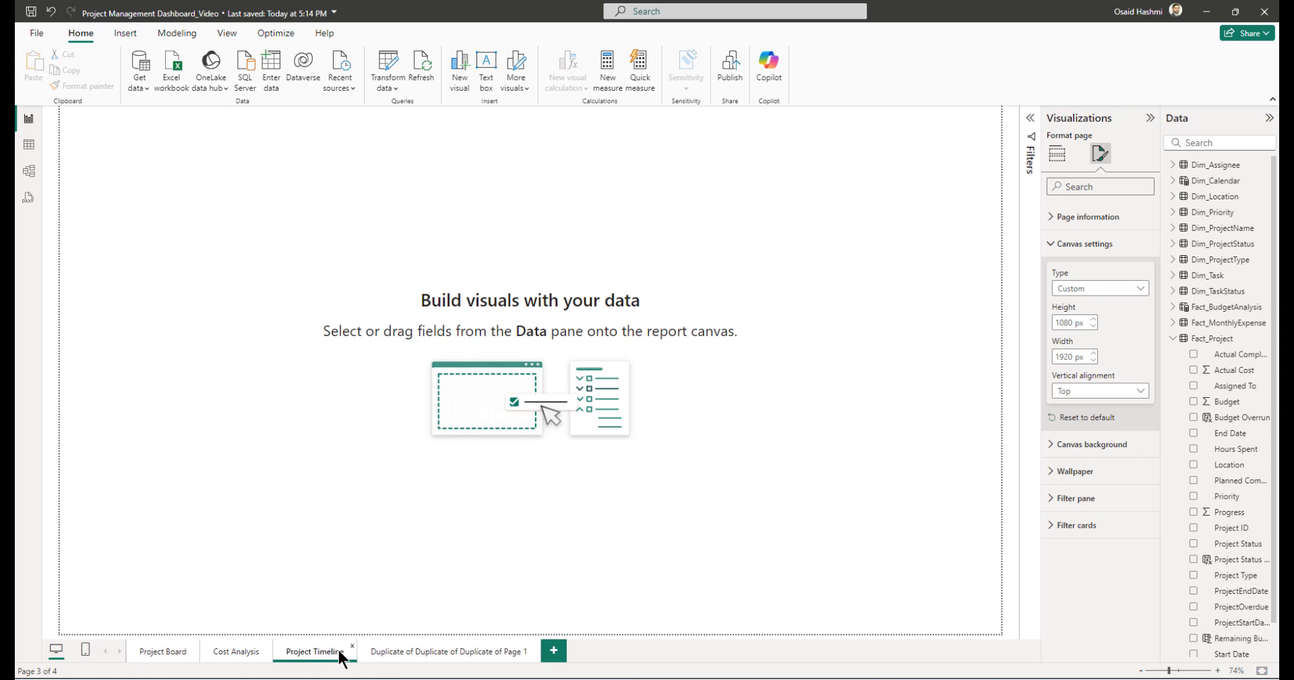
# - Rename the fourth report page as Project Manager
pyautogui.click(395, 653)
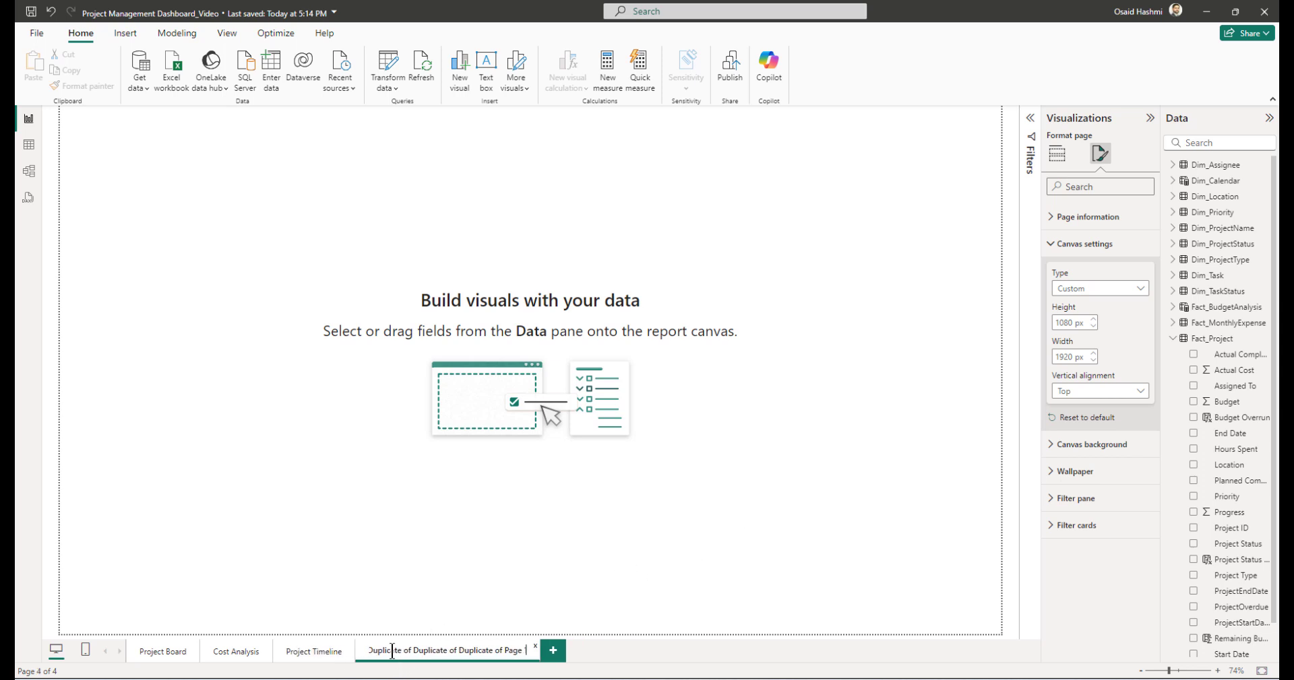
pyautogui.doubleClick(393, 652)
pyautogui.write('Project')
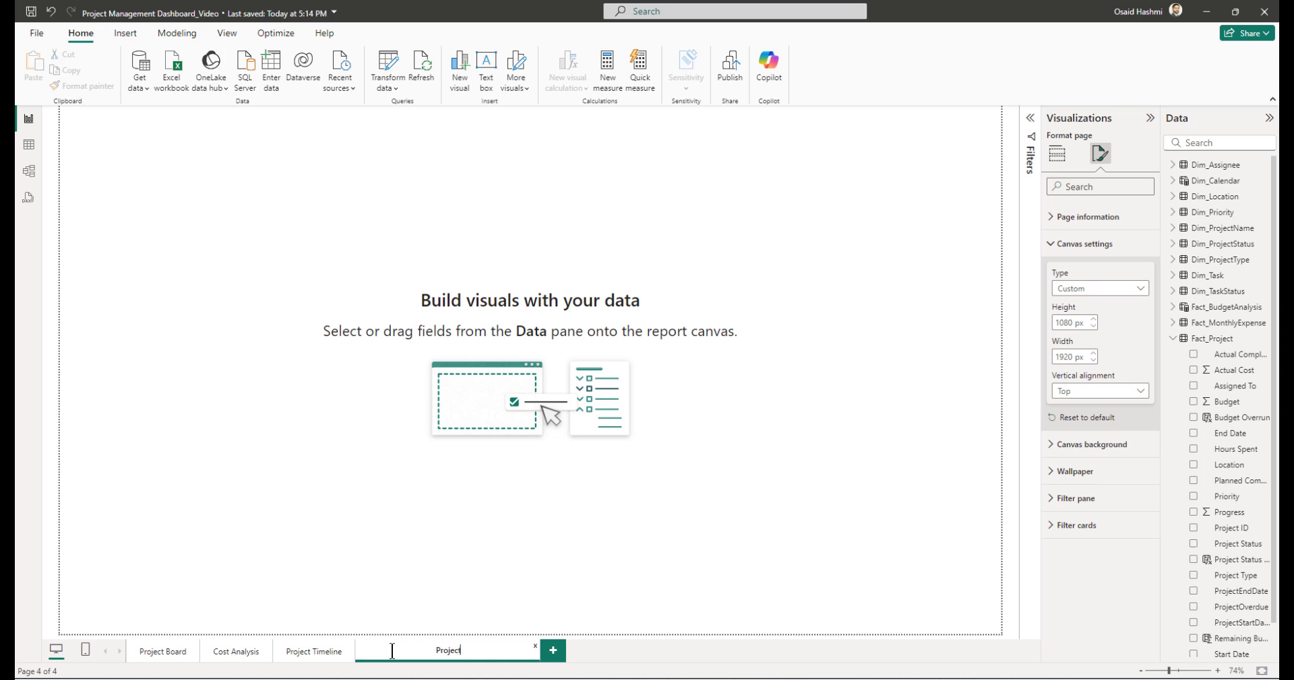
pyautogui.write(' Manager')
pyautogui.press('Return')
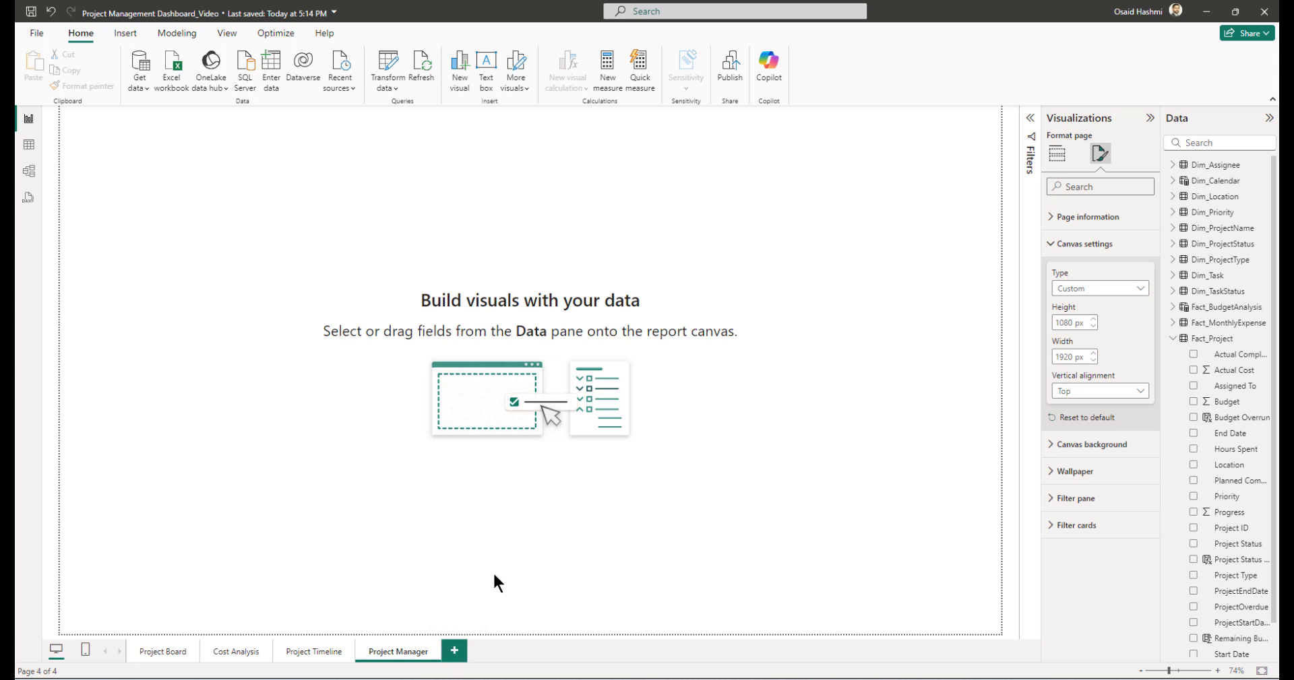
# - From the Project Board page, apply the custom report theme file Project Management Dashboard.json
pyautogui.click(168, 654)
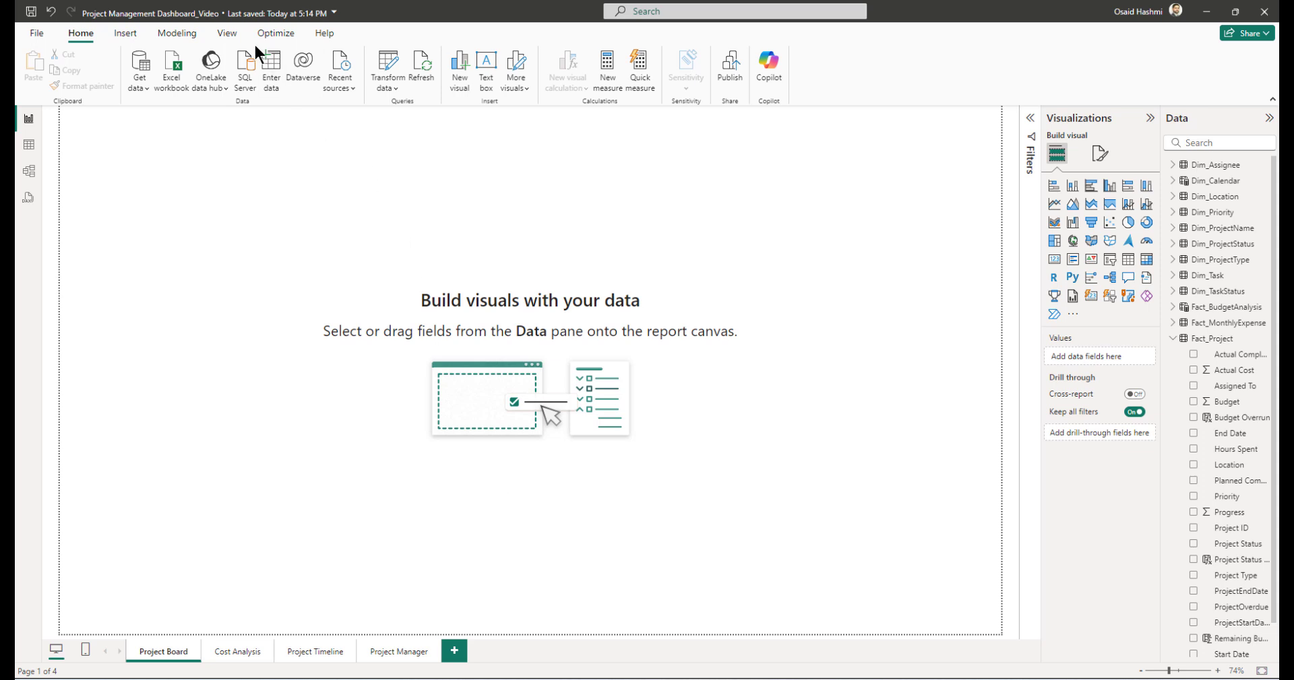
pyautogui.click(228, 32)
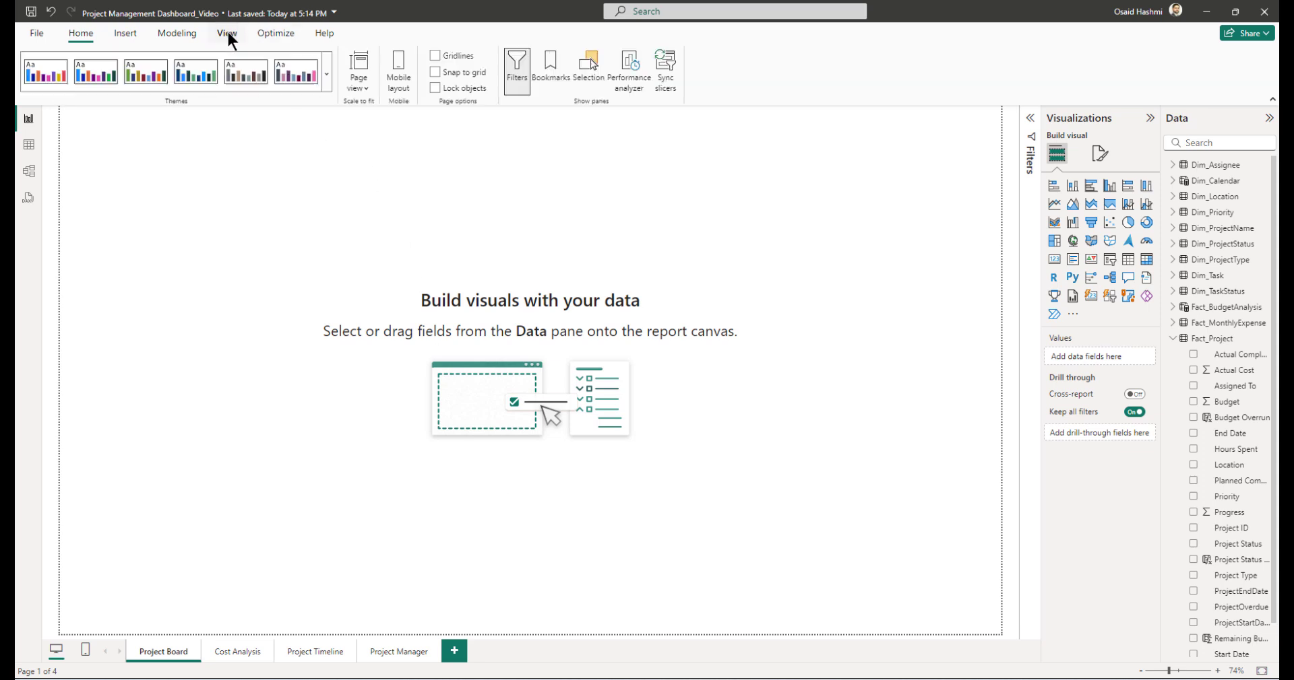
pyautogui.click(327, 75)
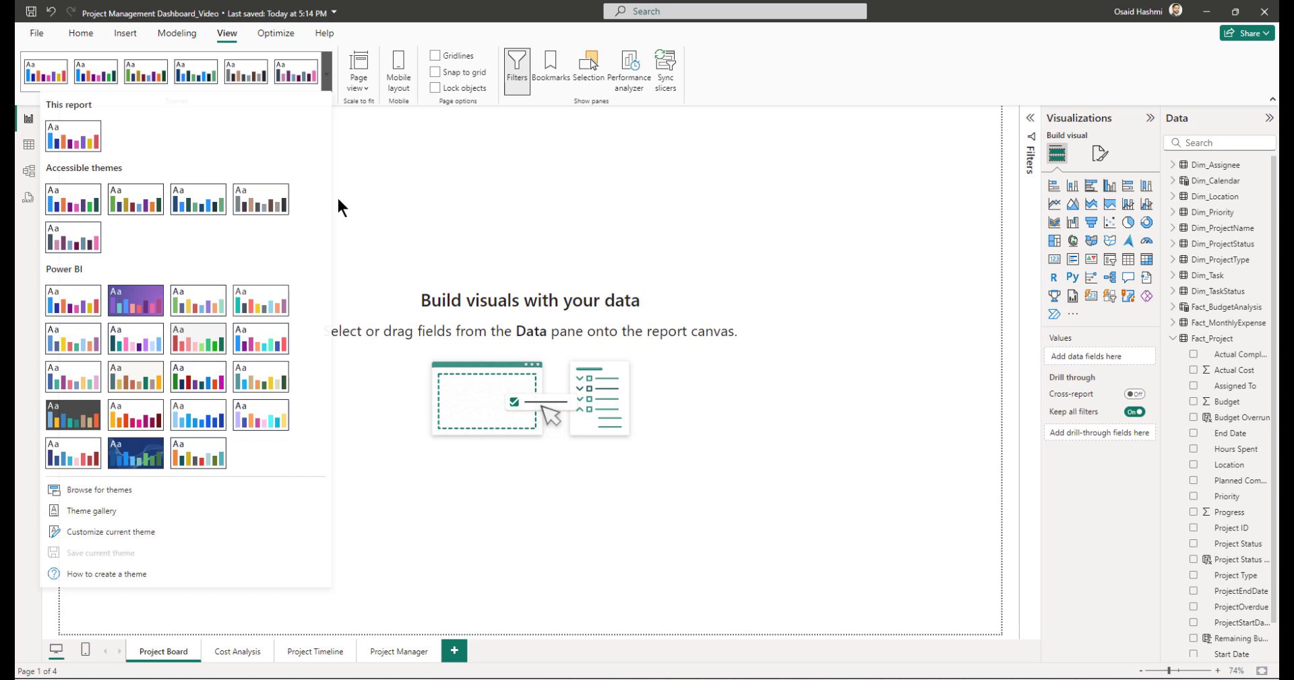
pyautogui.click(95, 489)
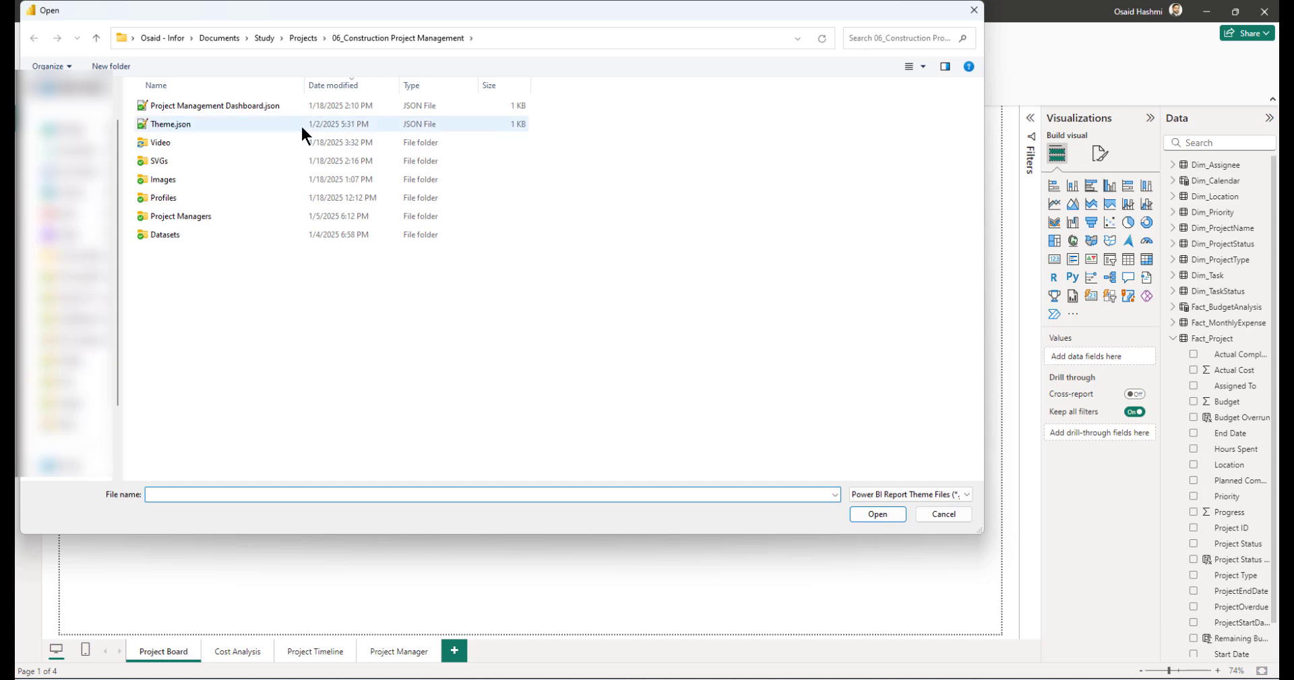
pyautogui.doubleClick(221, 105)
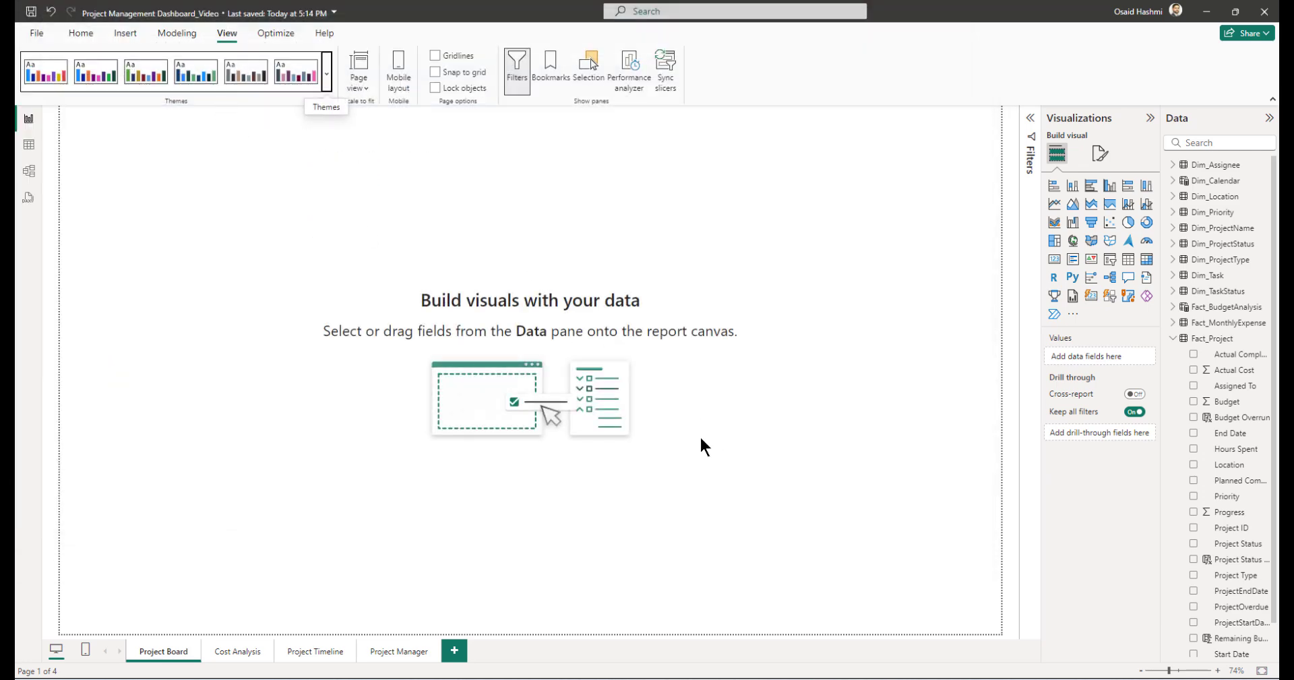
pyautogui.click(772, 367)
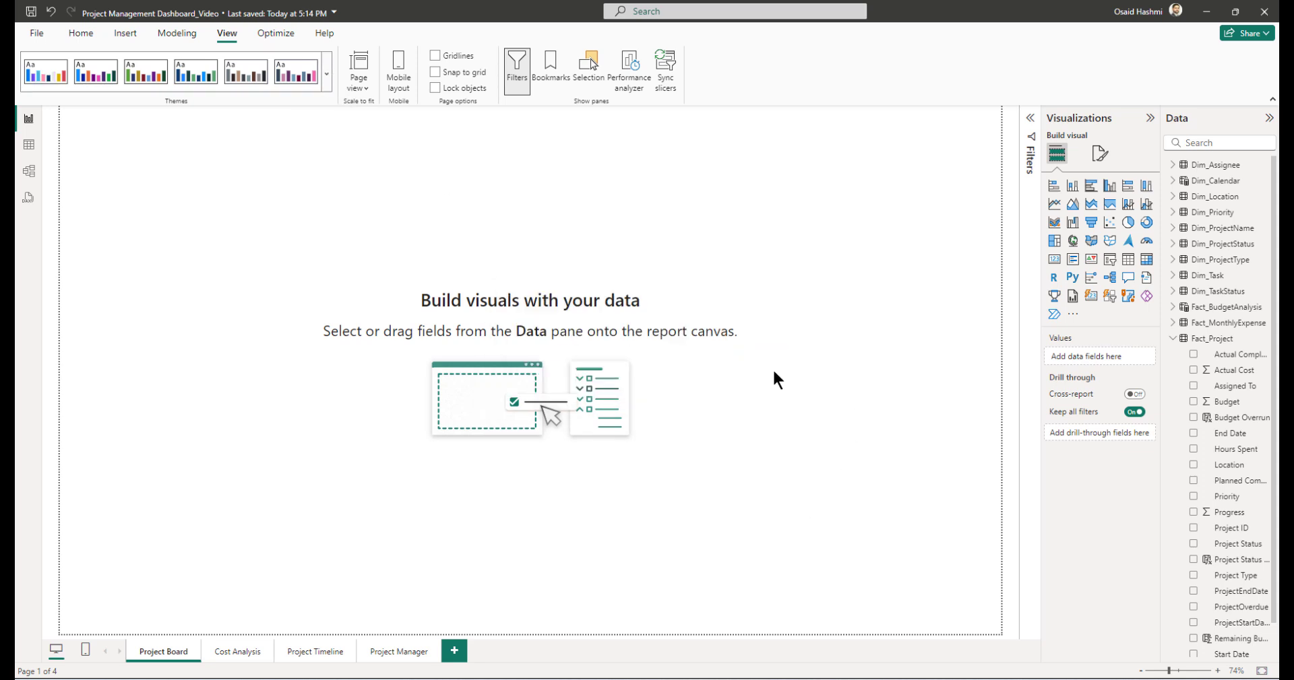
# - Review the name and colors of the current theme in its customization settings without changing them
pyautogui.click(328, 65)
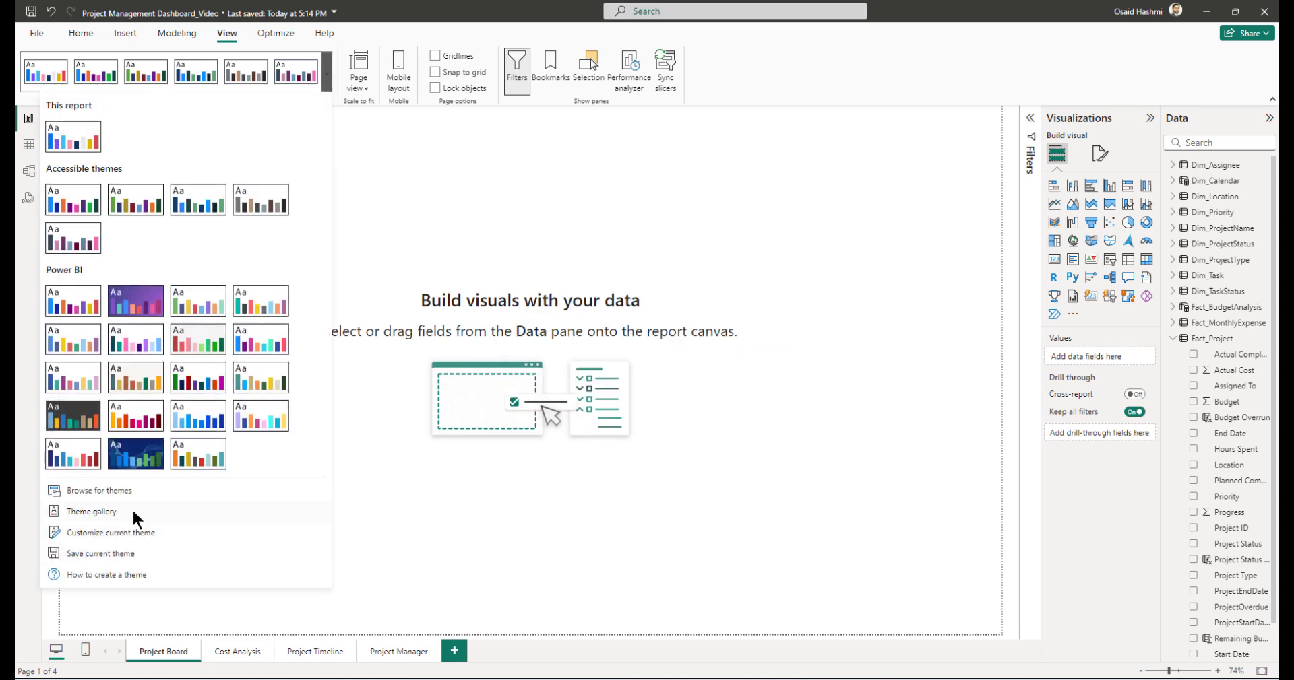
pyautogui.click(131, 533)
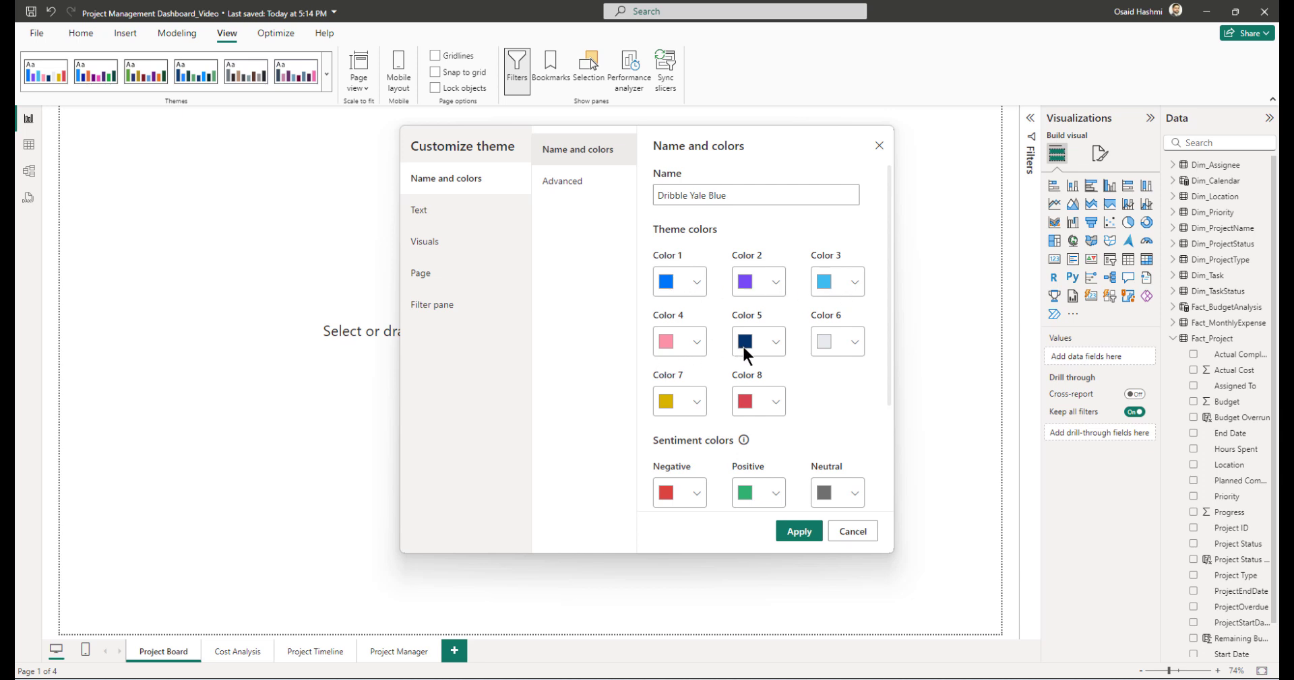
pyautogui.click(857, 538)
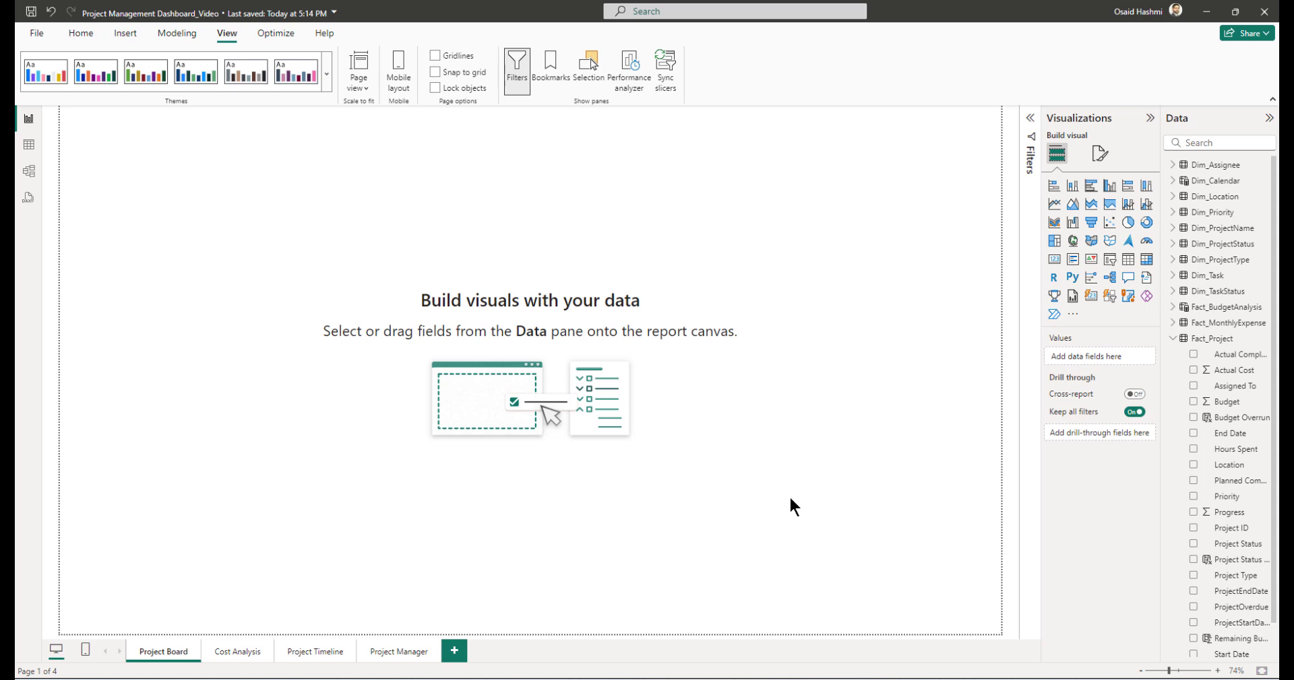
# - Set the Project Board page's canvas background to the image Project Board.svg with 0% transparency
pyautogui.click(1100, 154)
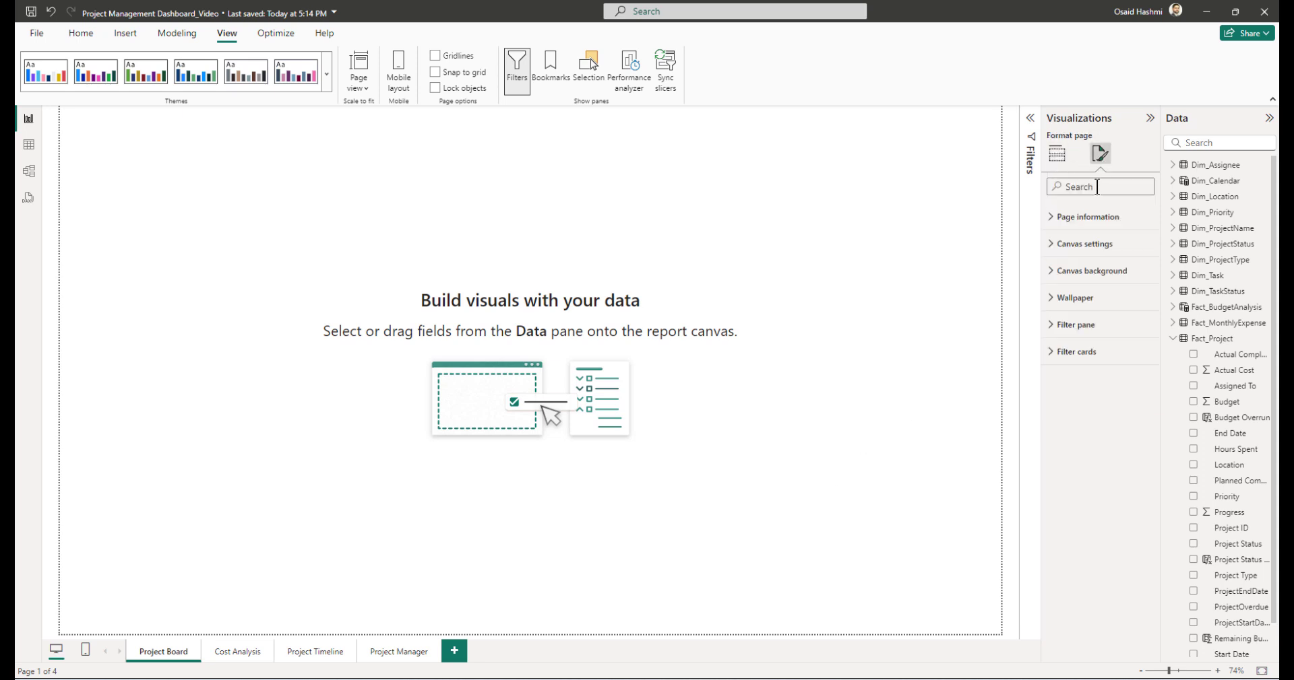
pyautogui.click(963, 292)
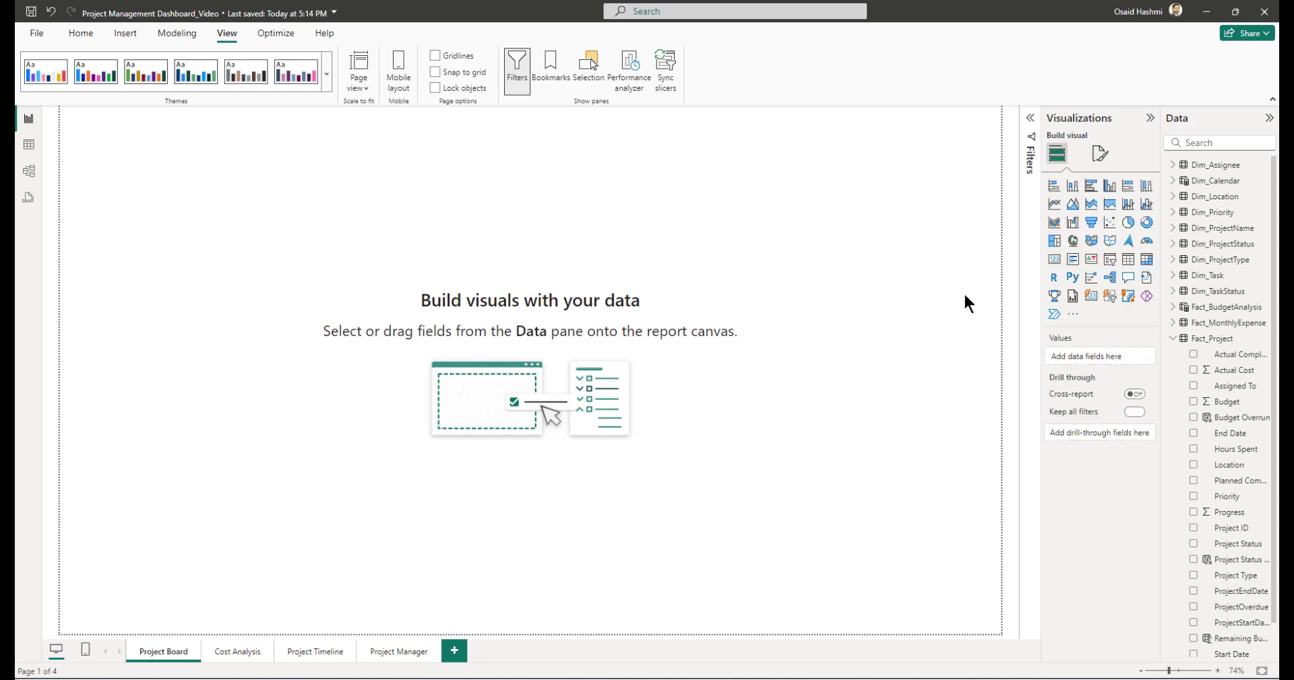
pyautogui.click(1099, 153)
pyautogui.click(1067, 273)
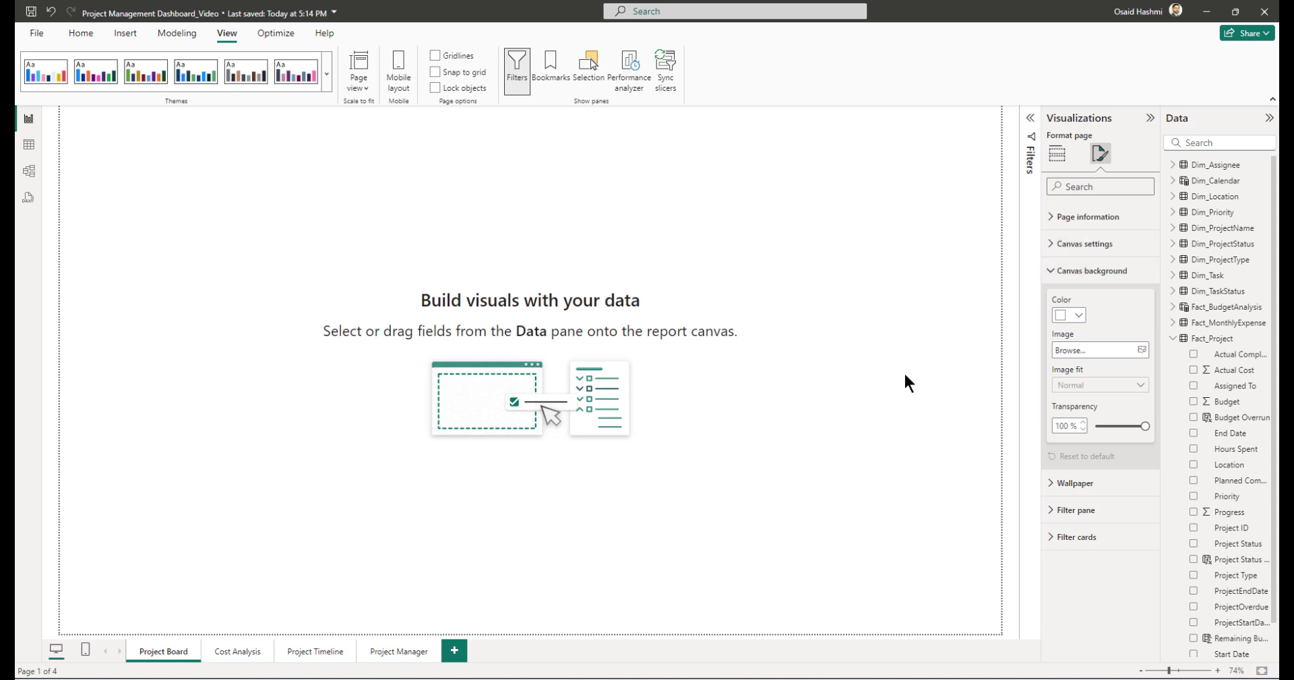
pyautogui.click(1140, 350)
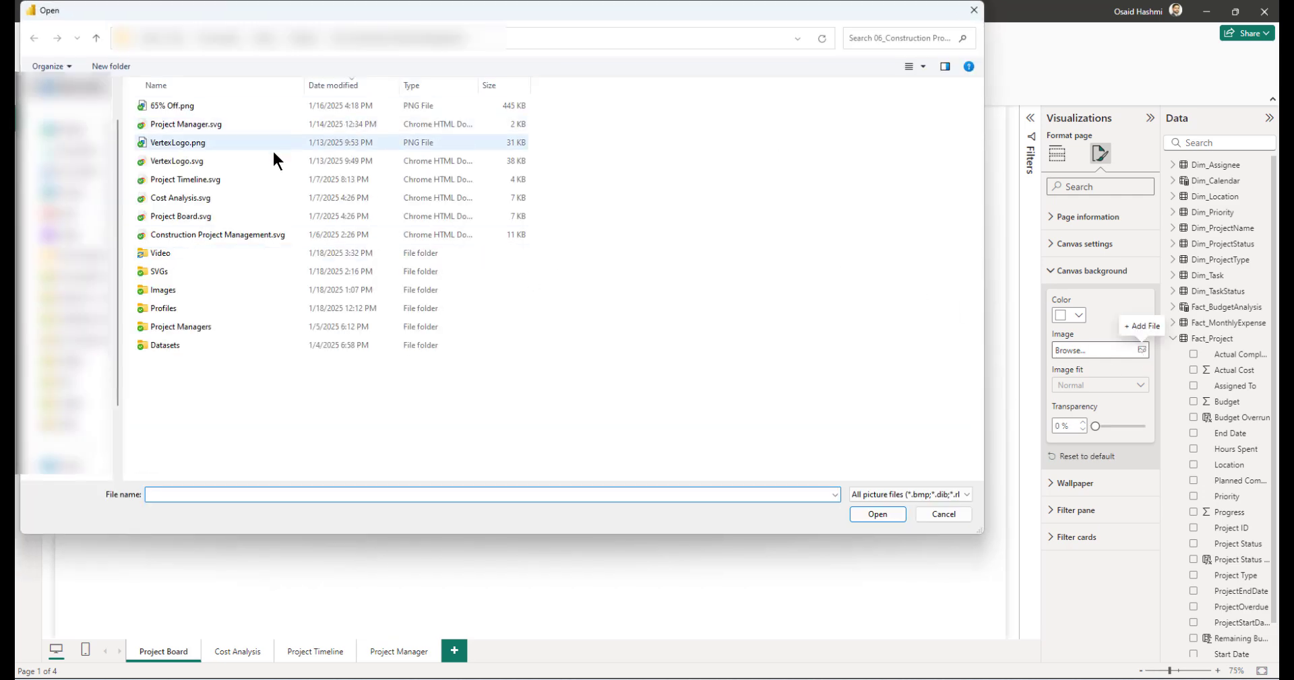
pyautogui.doubleClick(201, 216)
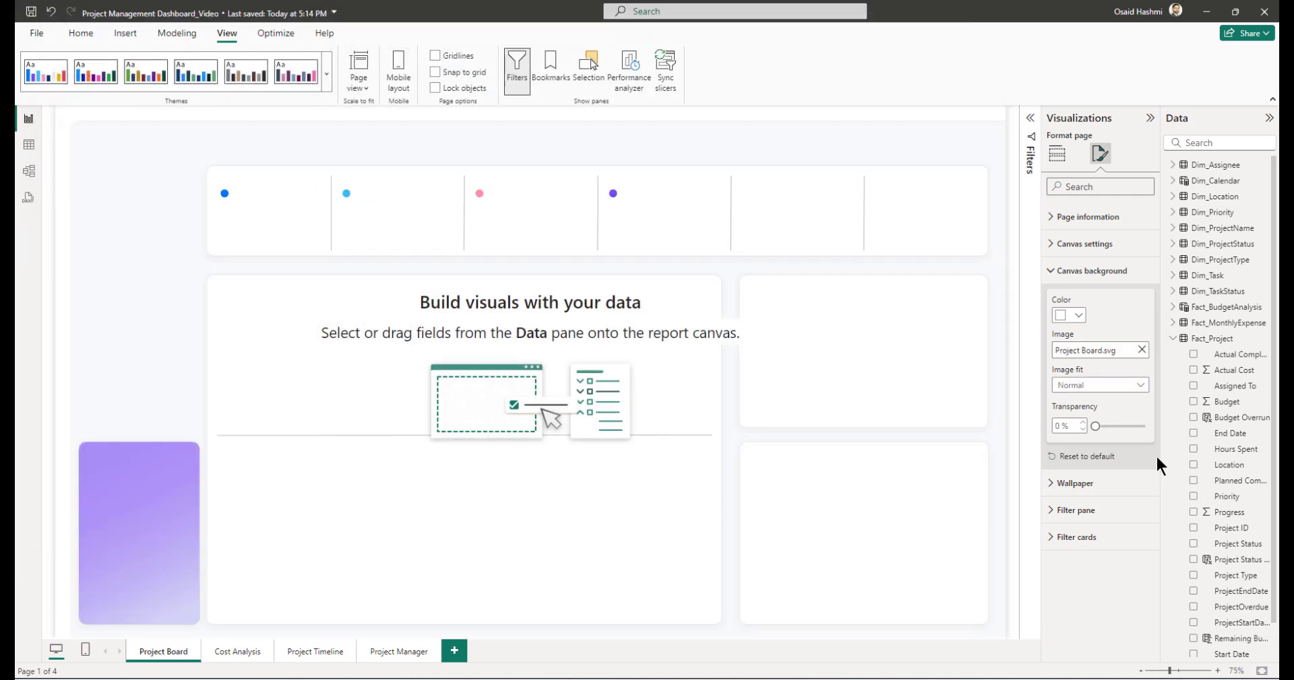
# - Set the image fit of the Project Board page's canvas background to Fit
pyautogui.moveTo(1095, 427); pyautogui.dragTo(1160, 432)
pyautogui.click(1079, 274)
pyautogui.click(1079, 274)
pyautogui.click(1083, 389)
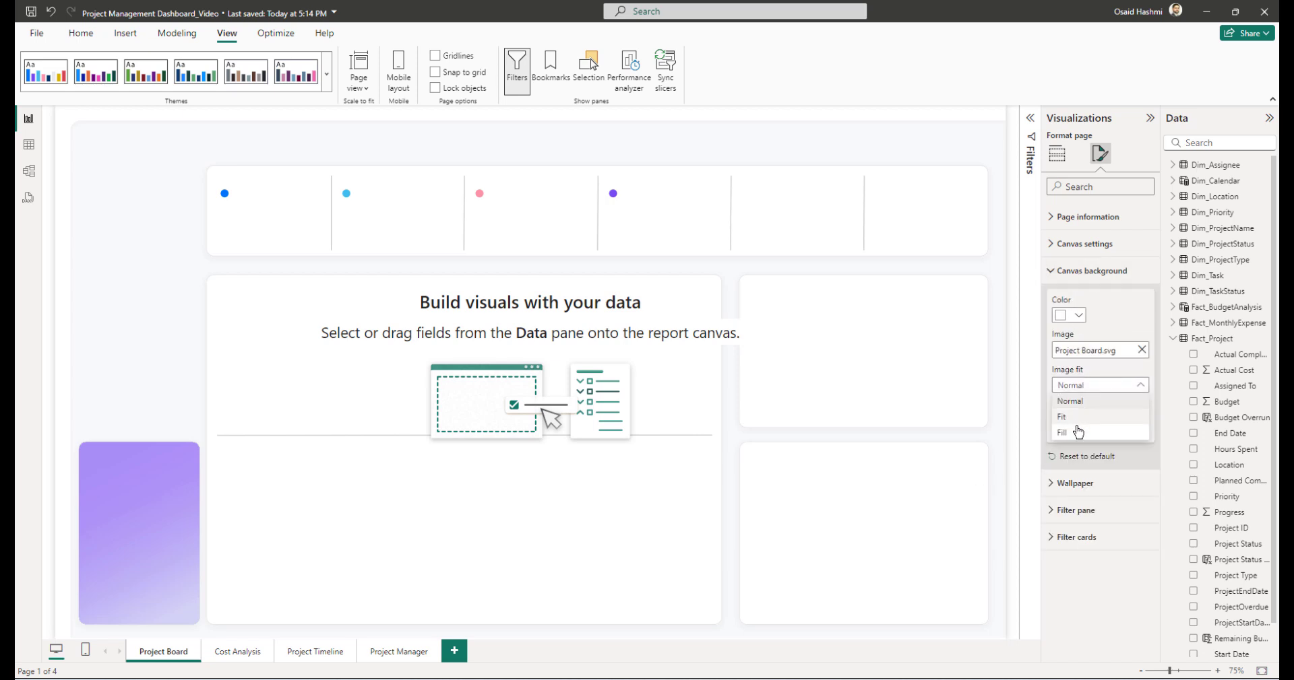
pyautogui.click(1075, 419)
# - Set the Cost Analysis page's canvas background to Cost Analysis.svg with image fit Fit and 0% transparency
pyautogui.click(235, 652)
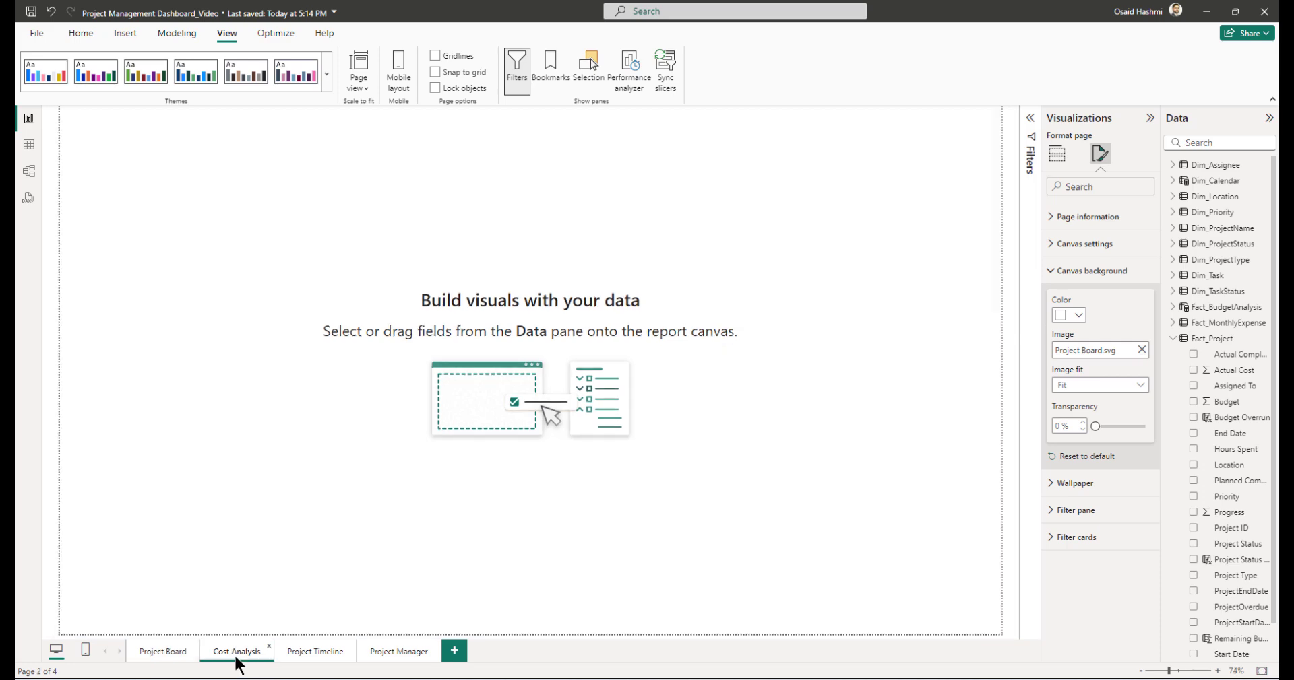
pyautogui.click(1141, 354)
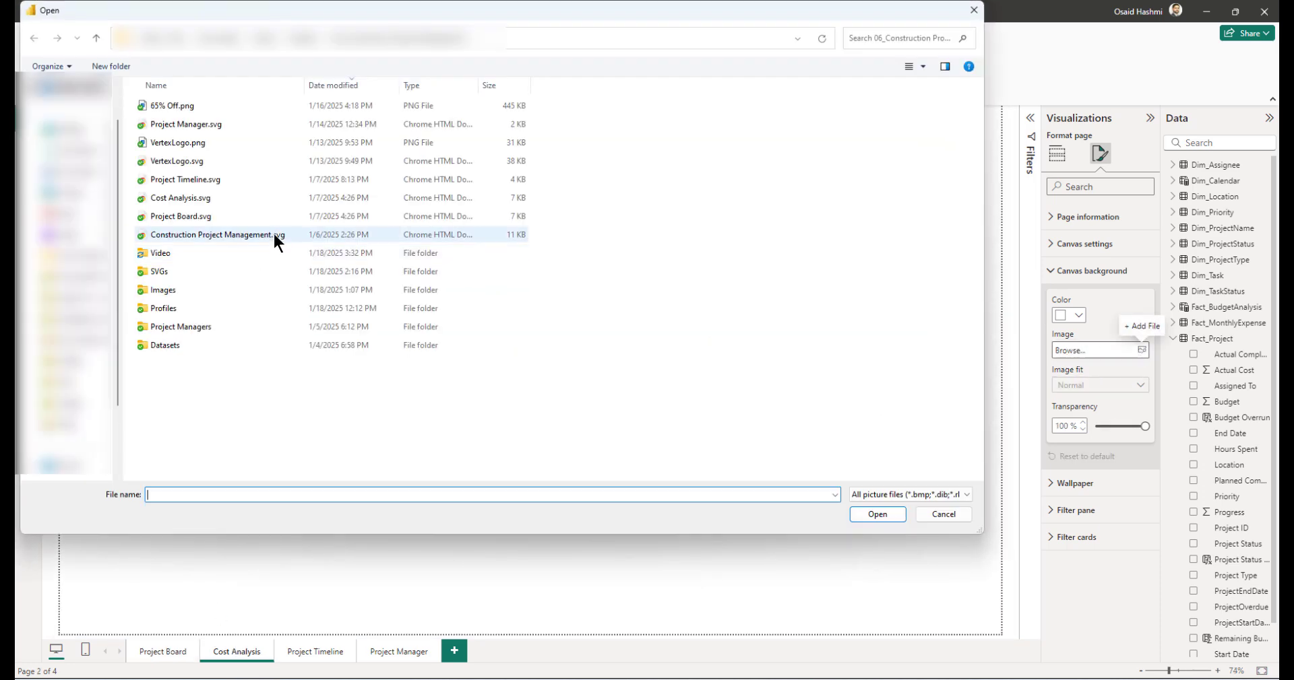
pyautogui.doubleClick(179, 196)
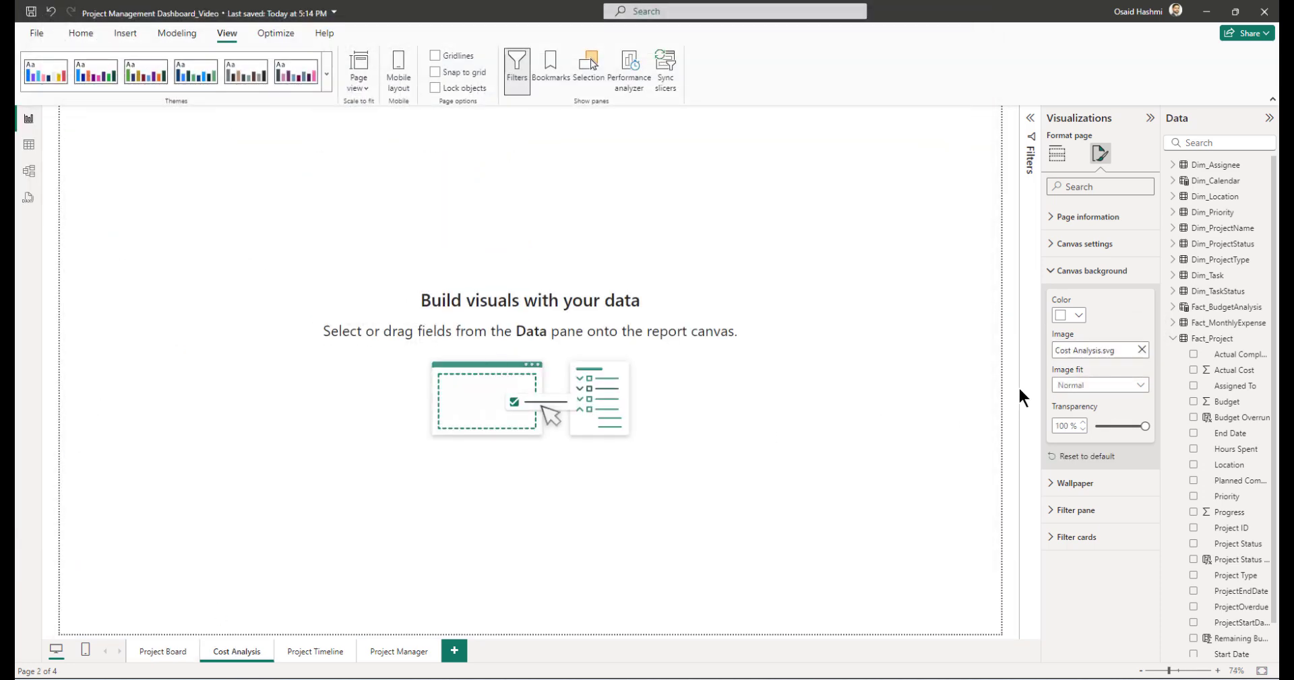
pyautogui.click(1082, 385)
pyautogui.click(1076, 417)
pyautogui.moveTo(1130, 427); pyautogui.dragTo(1043, 433)
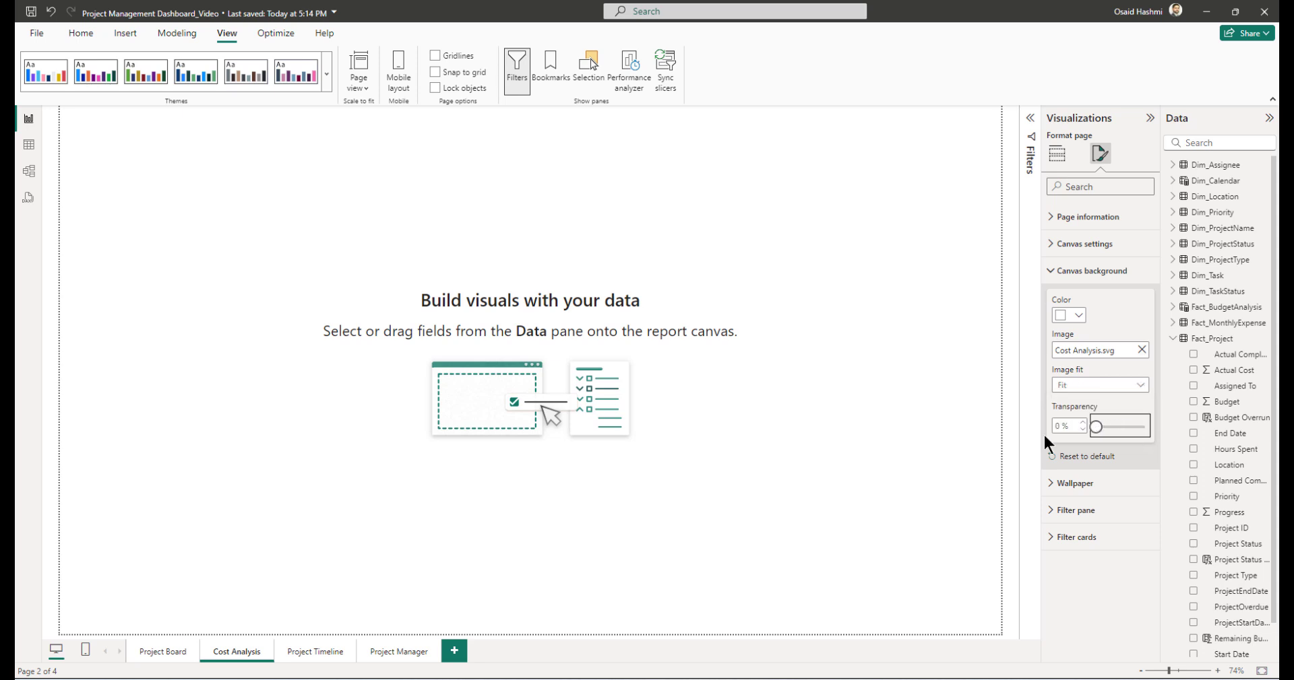
# - Set the Project Timeline page's canvas background to Project Timeline.svg with image fit Fit and 0% transparency
pyautogui.click(315, 652)
pyautogui.click(1141, 351)
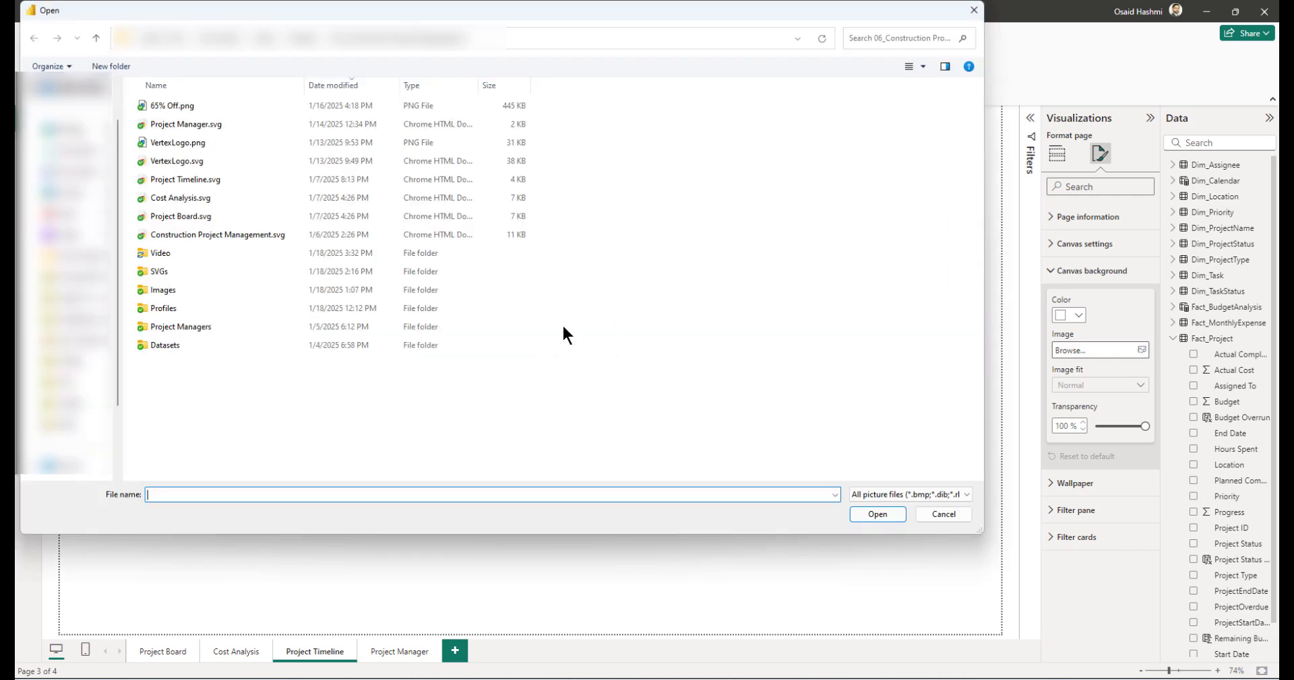
pyautogui.doubleClick(180, 182)
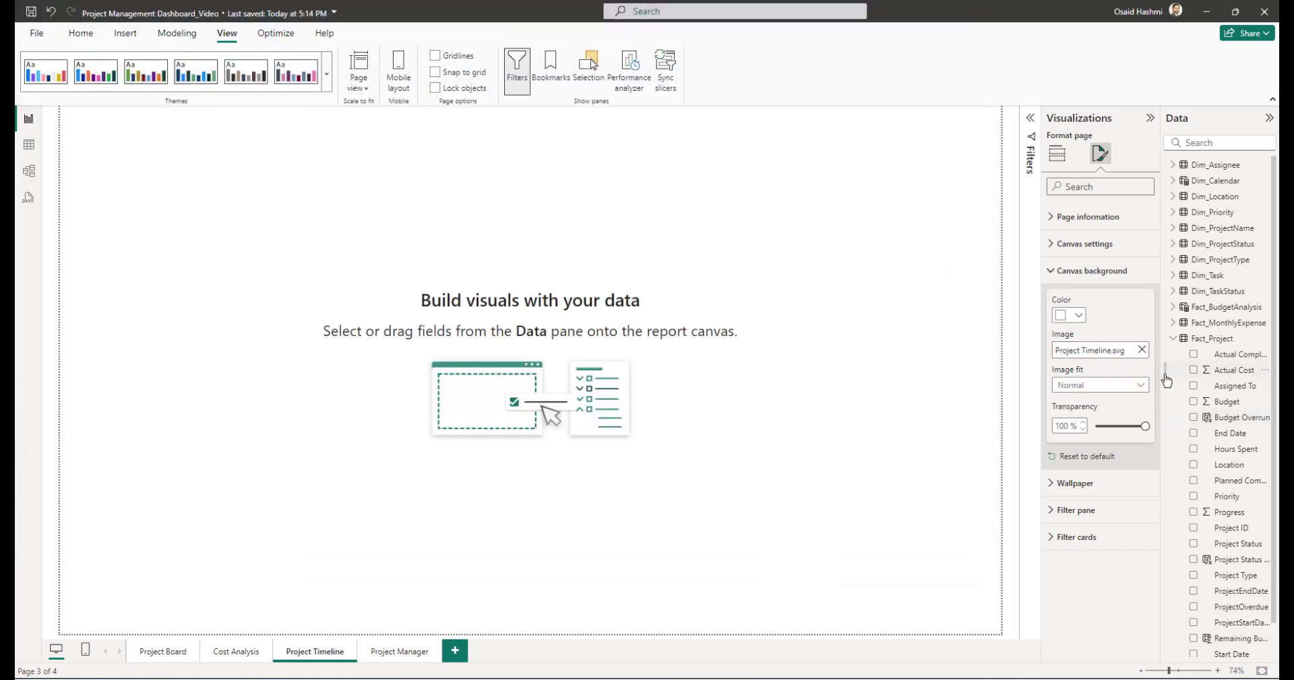
pyautogui.click(1090, 386)
pyautogui.click(1083, 417)
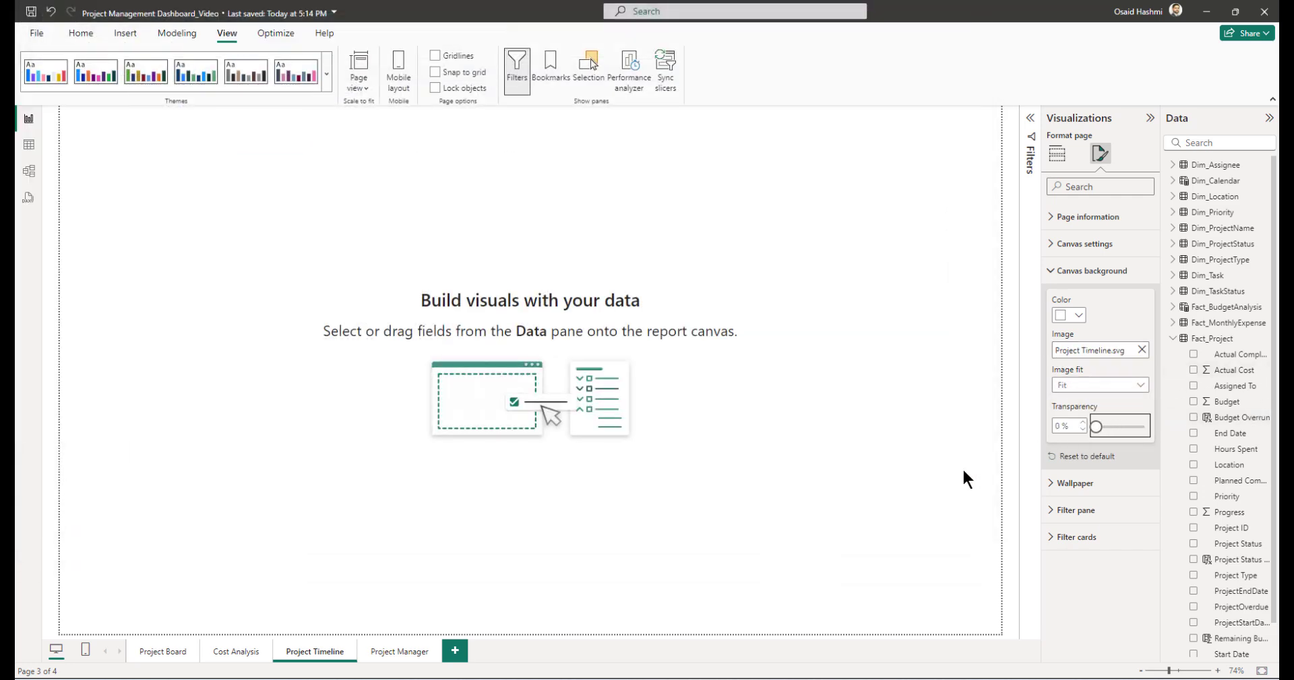
# - Check the canvas backgrounds on the Project Timeline, Cost Analysis and Project Board pages
pyautogui.click(431, 655)
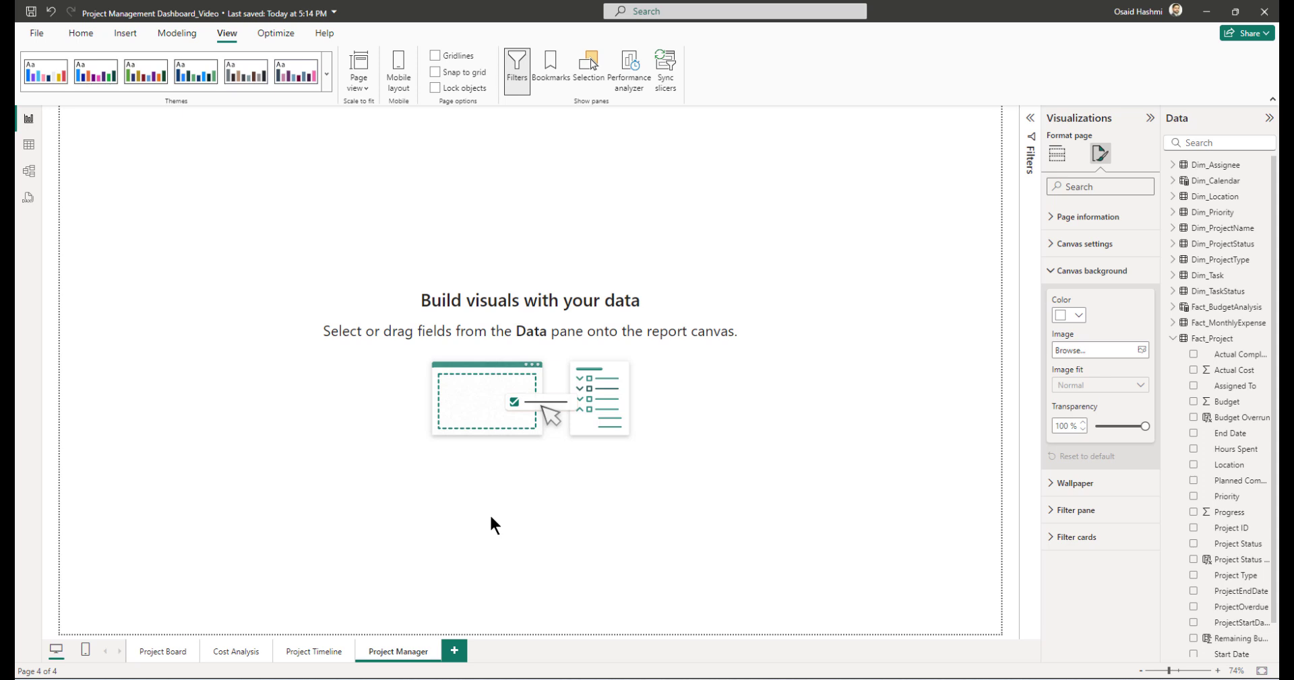
pyautogui.click(315, 651)
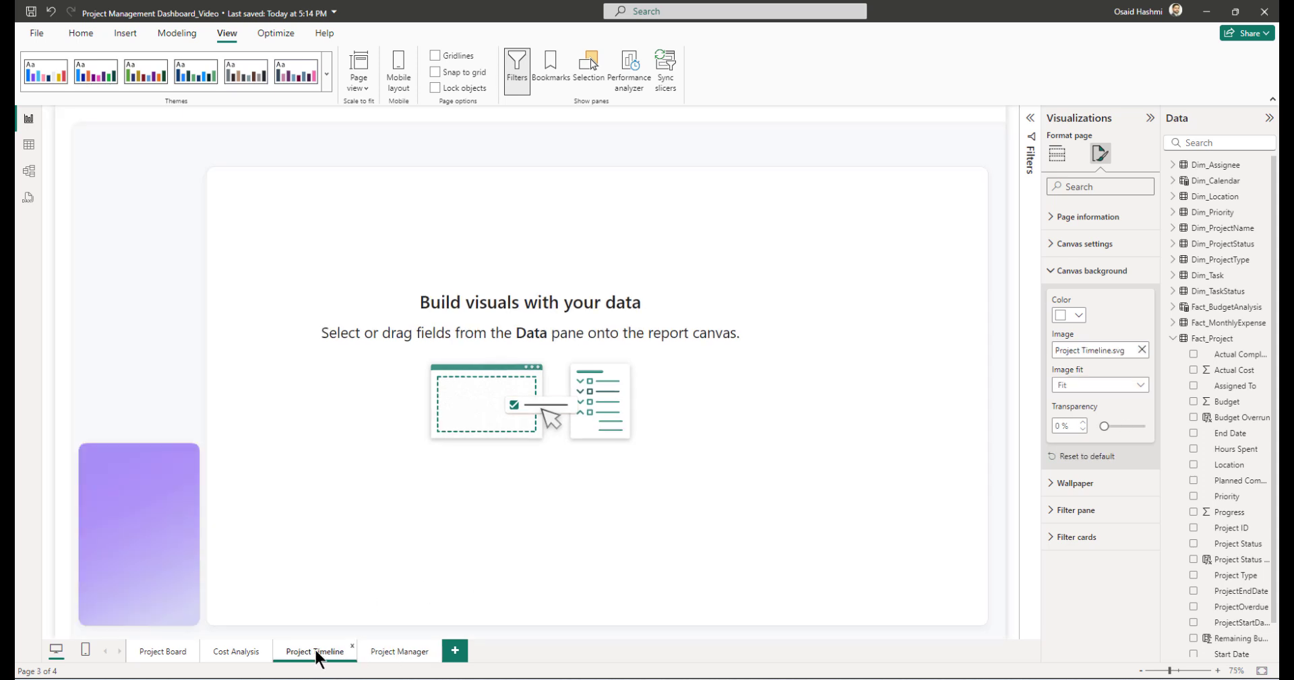
pyautogui.click(255, 652)
pyautogui.click(177, 651)
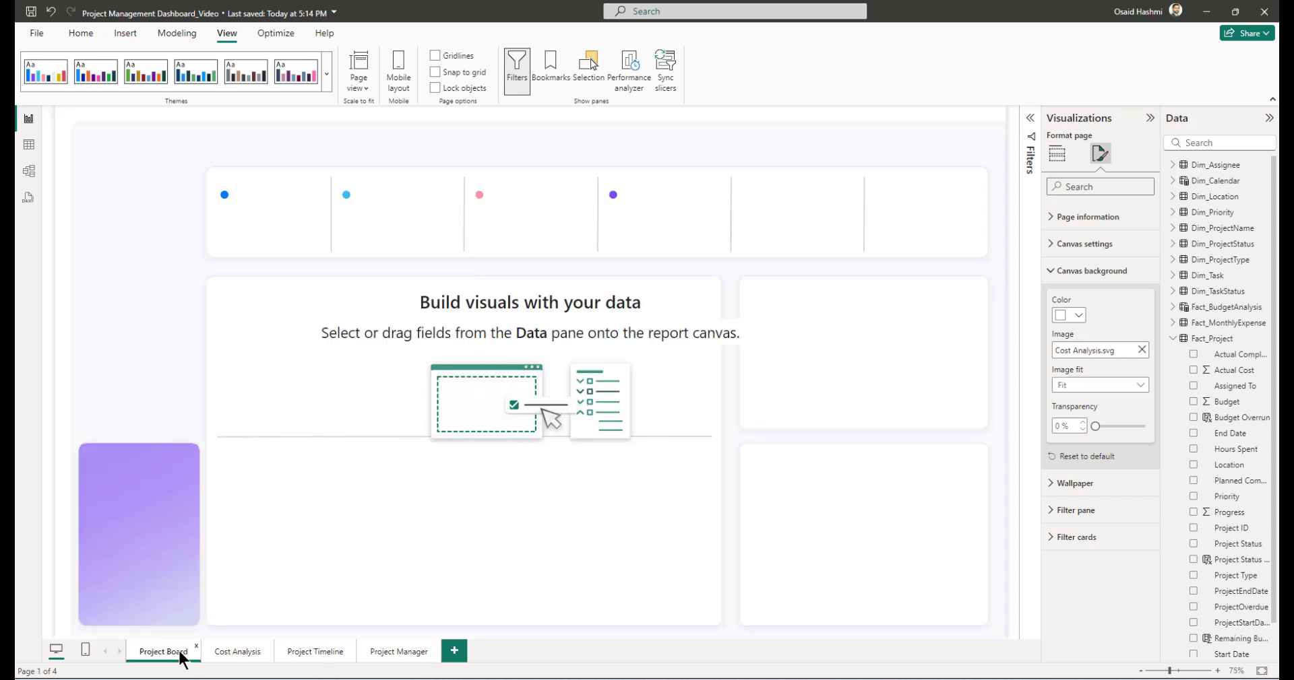
pyautogui.click(251, 652)
pyautogui.click(301, 652)
# - Set the Project Manager page's canvas background to the Project Manager image with image fit Fit and 0% transparency
pyautogui.click(398, 646)
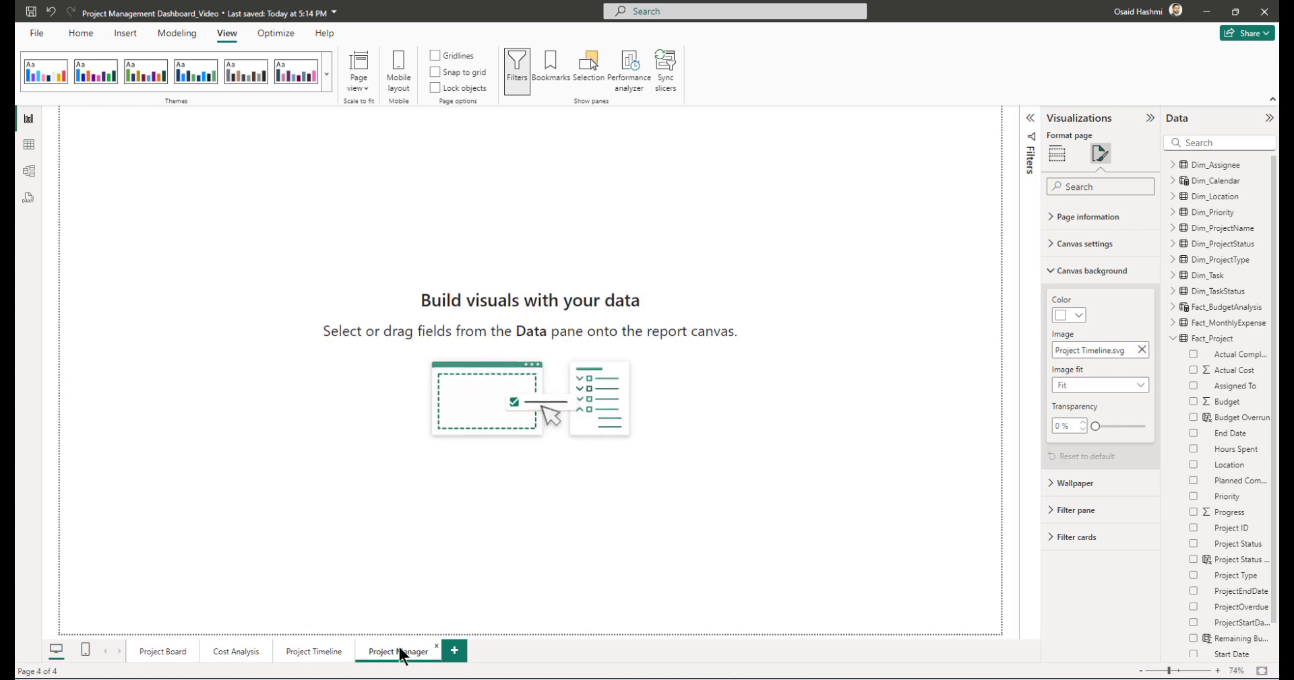
pyautogui.click(1141, 351)
pyautogui.doubleClick(196, 125)
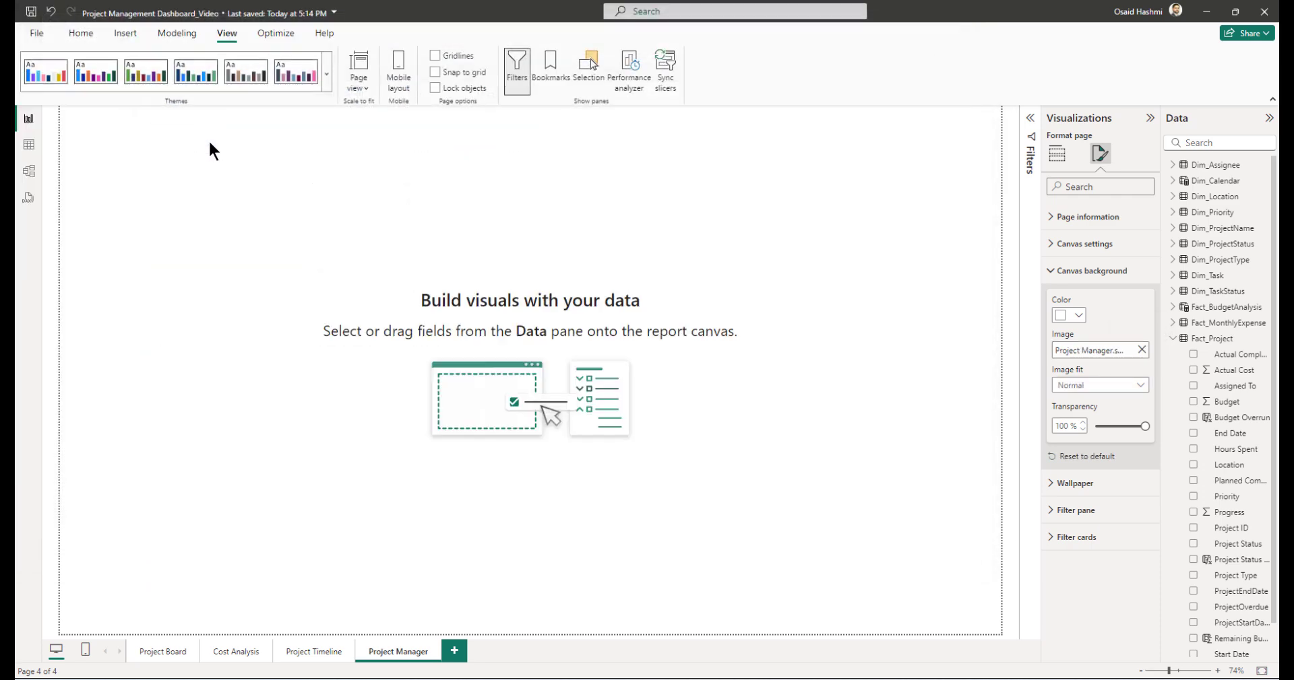
pyautogui.moveTo(1143, 427); pyautogui.dragTo(1095, 426)
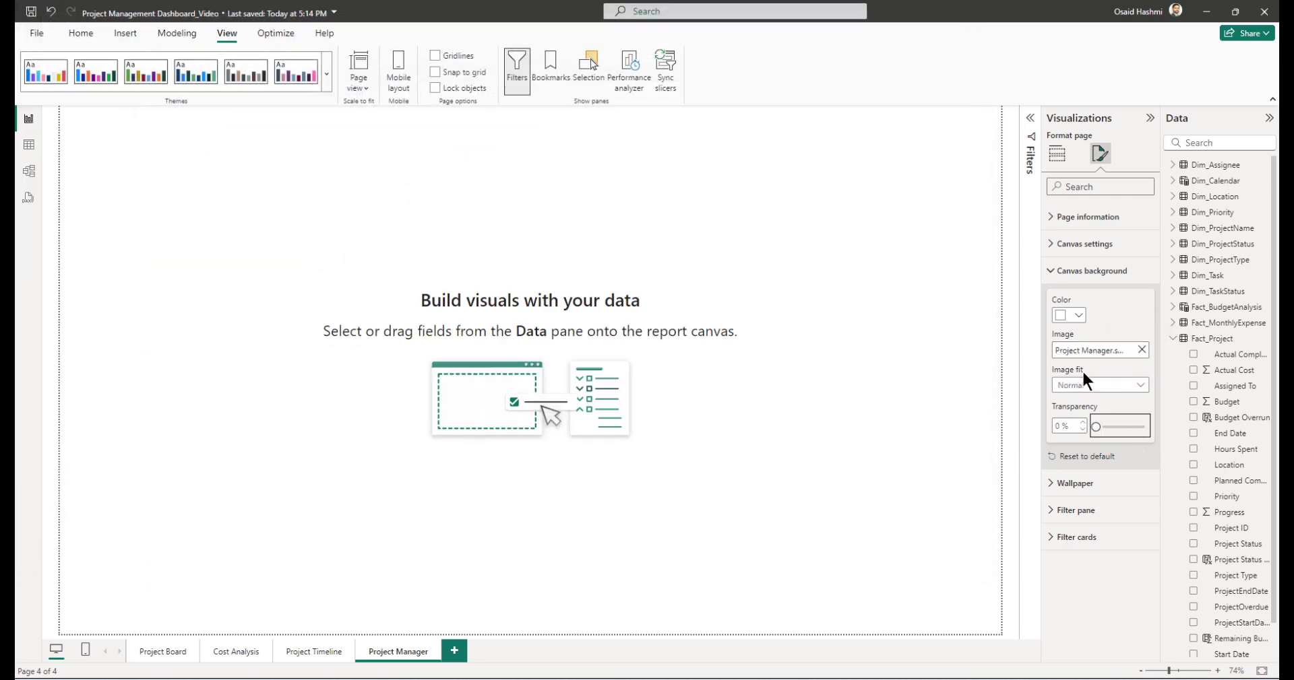
pyautogui.click(1084, 384)
pyautogui.click(1068, 418)
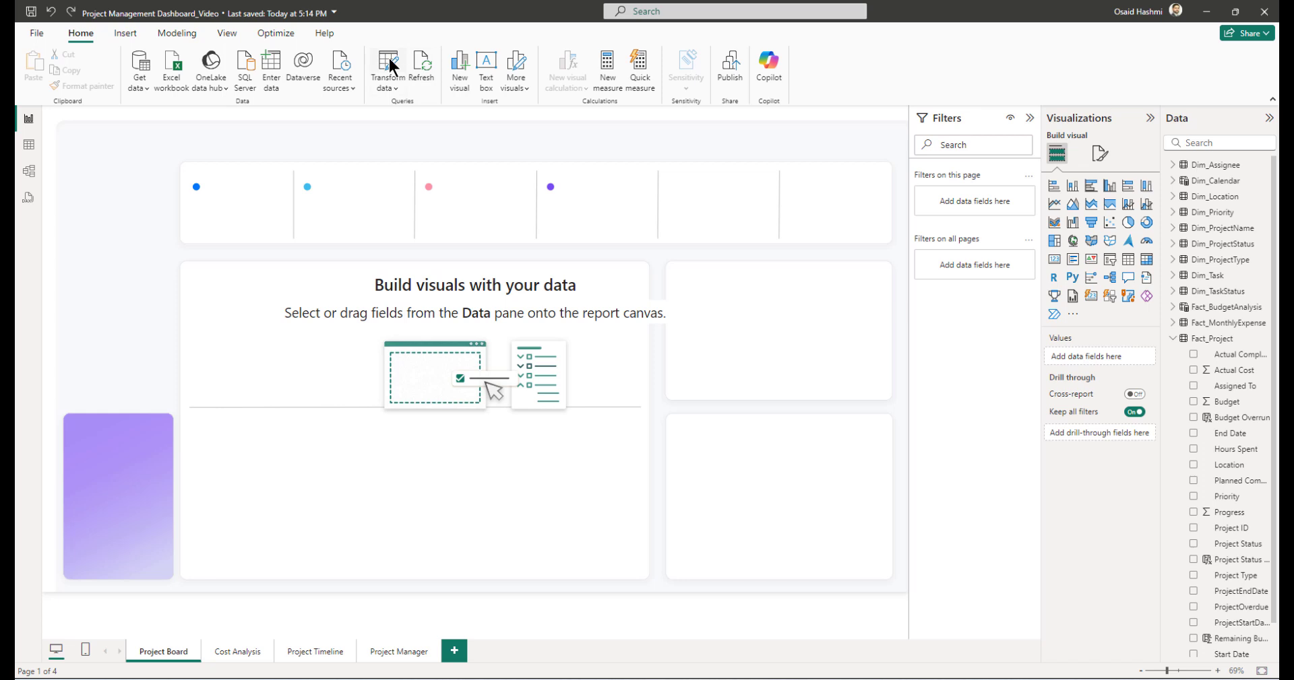
# - Create an empty table named Measures Table and load it into the model
pyautogui.click(273, 67)
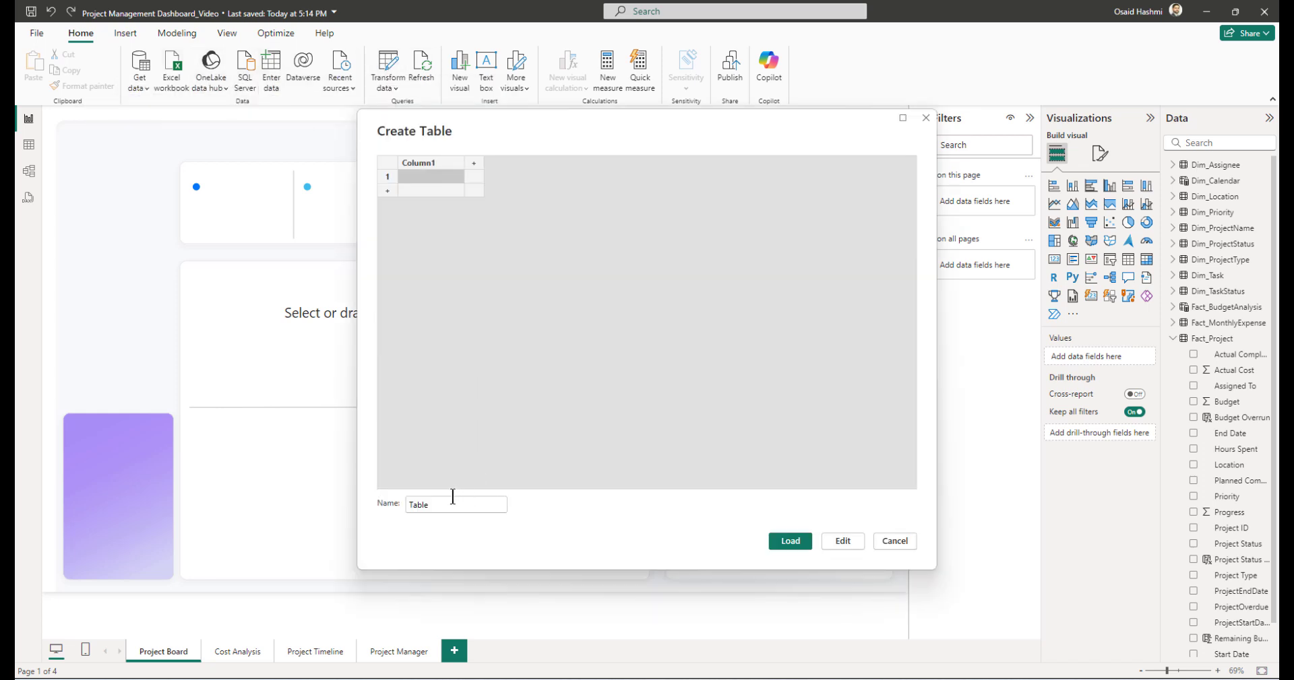
pyautogui.click(409, 505)
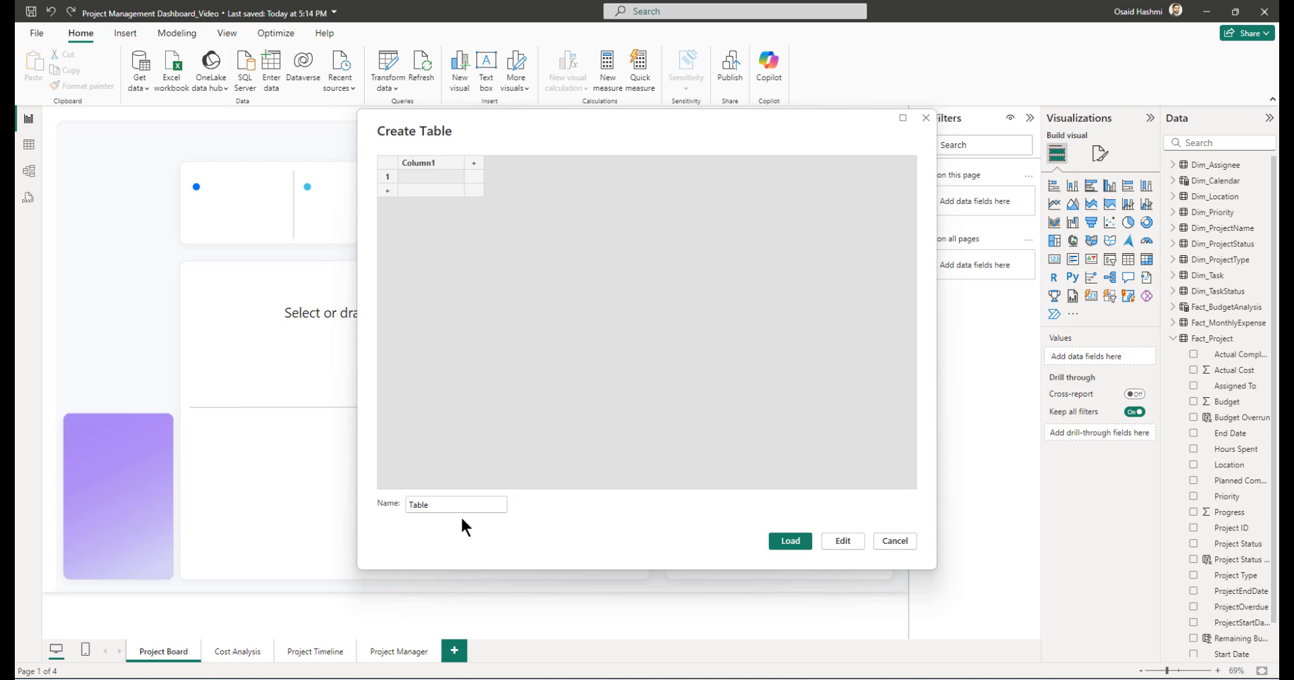
pyautogui.write('Measures')
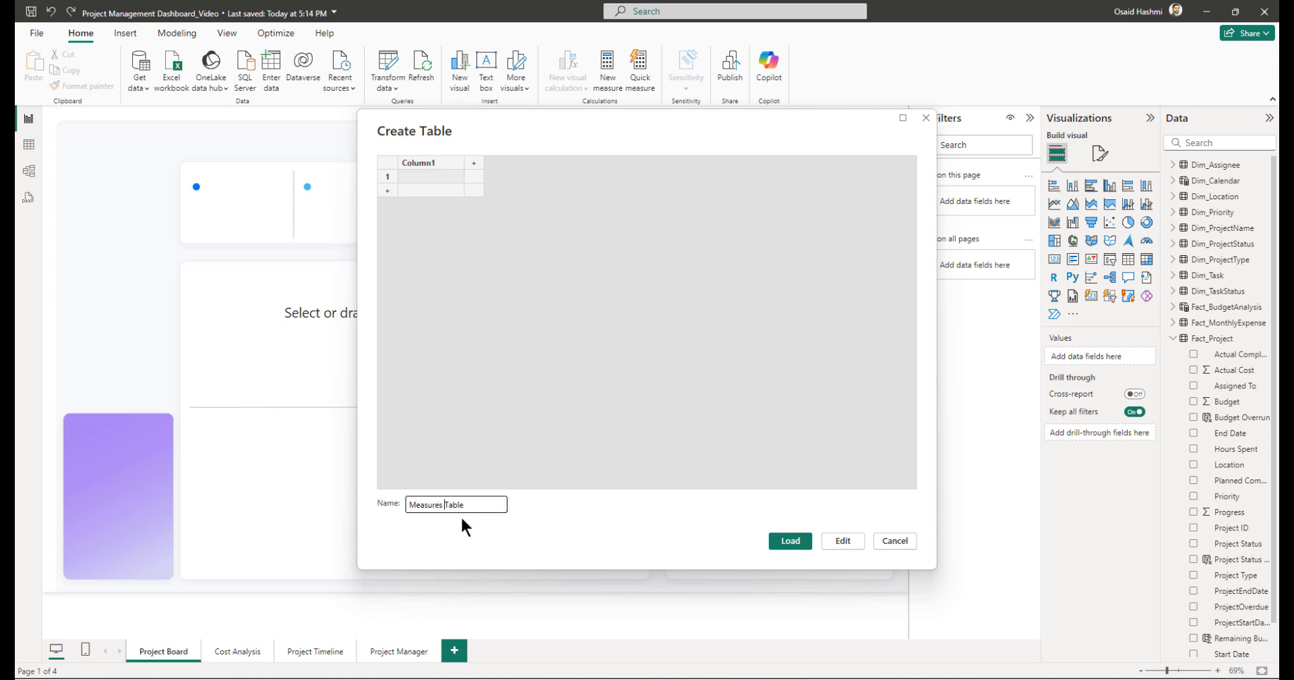
pyautogui.click(789, 539)
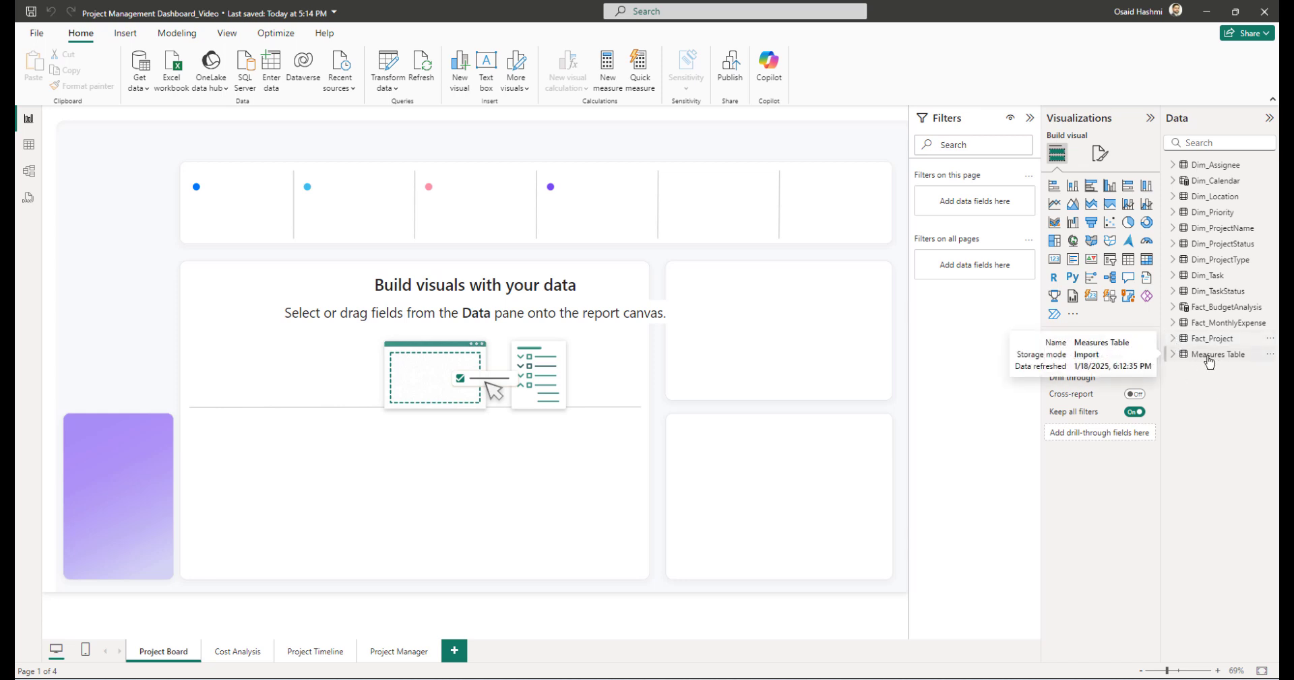
# - Create the measure Number of Projects = DISTINCTCOUNT(Fact_Project[Project ID]) in Measures Table
pyautogui.rightClick(1211, 355)
pyautogui.click(1152, 382)
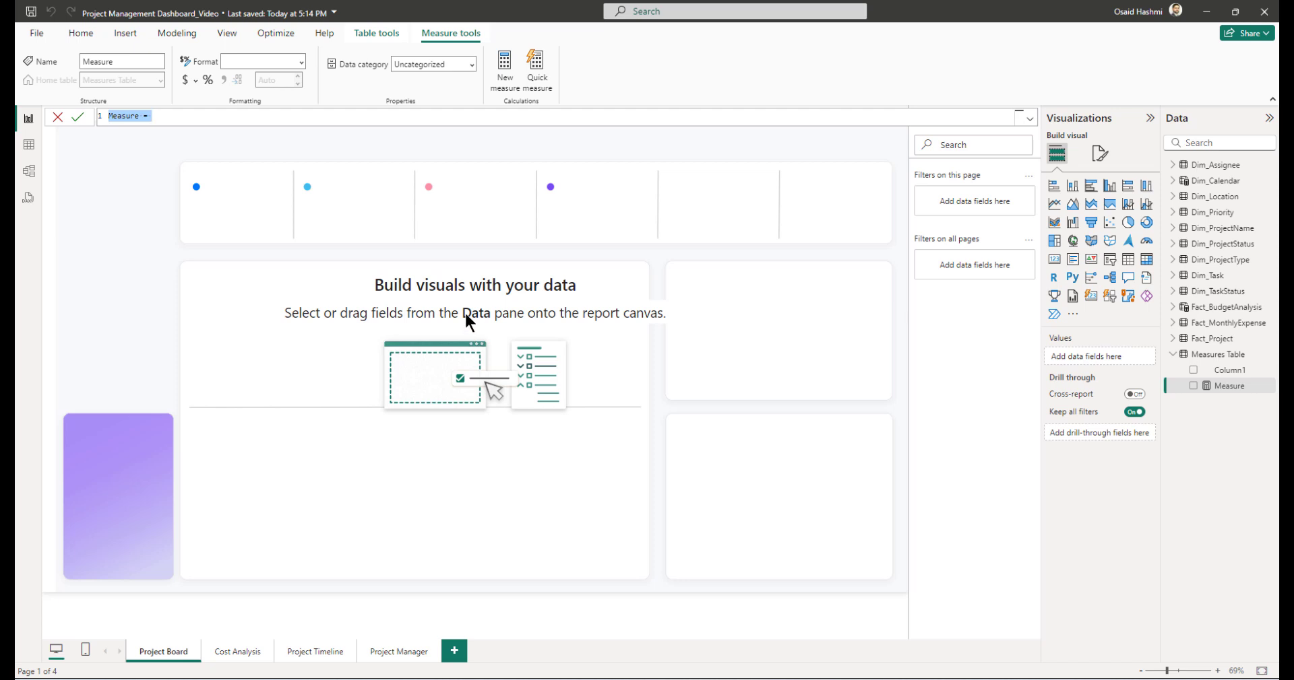
pyautogui.write('Number of Projects =')
pyautogui.hotkey('shift', 'Return')
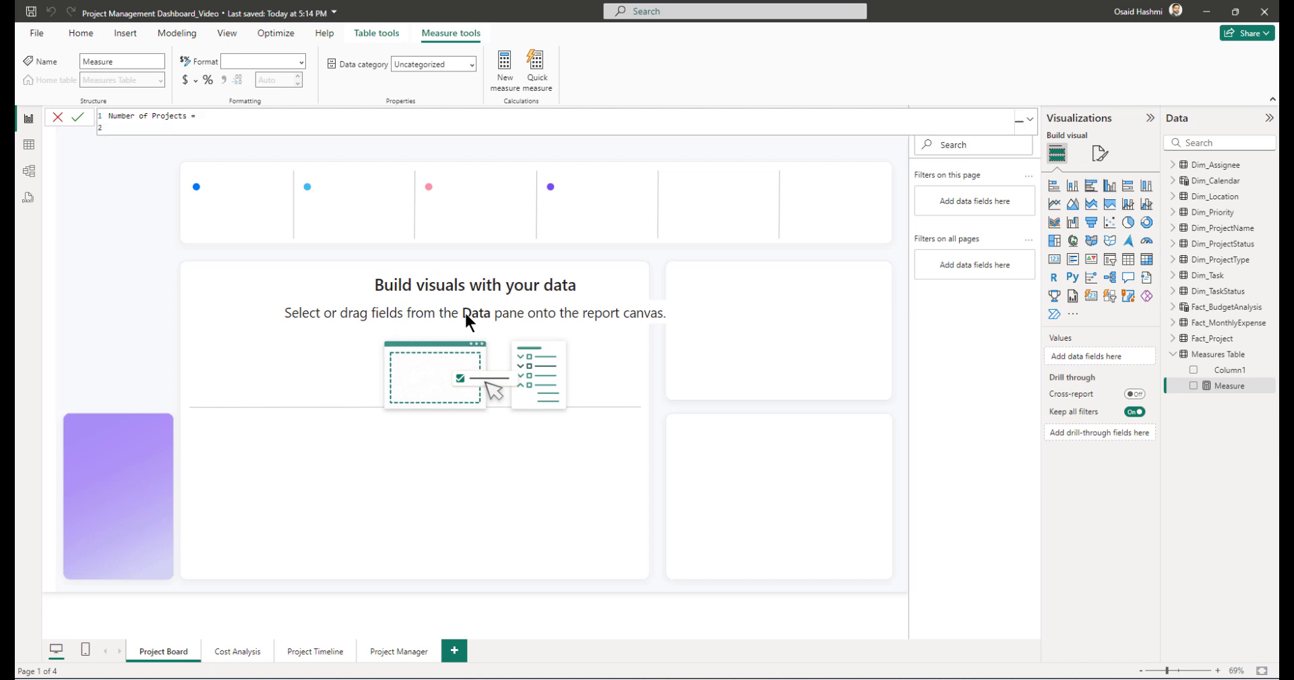
pyautogui.write('dist')
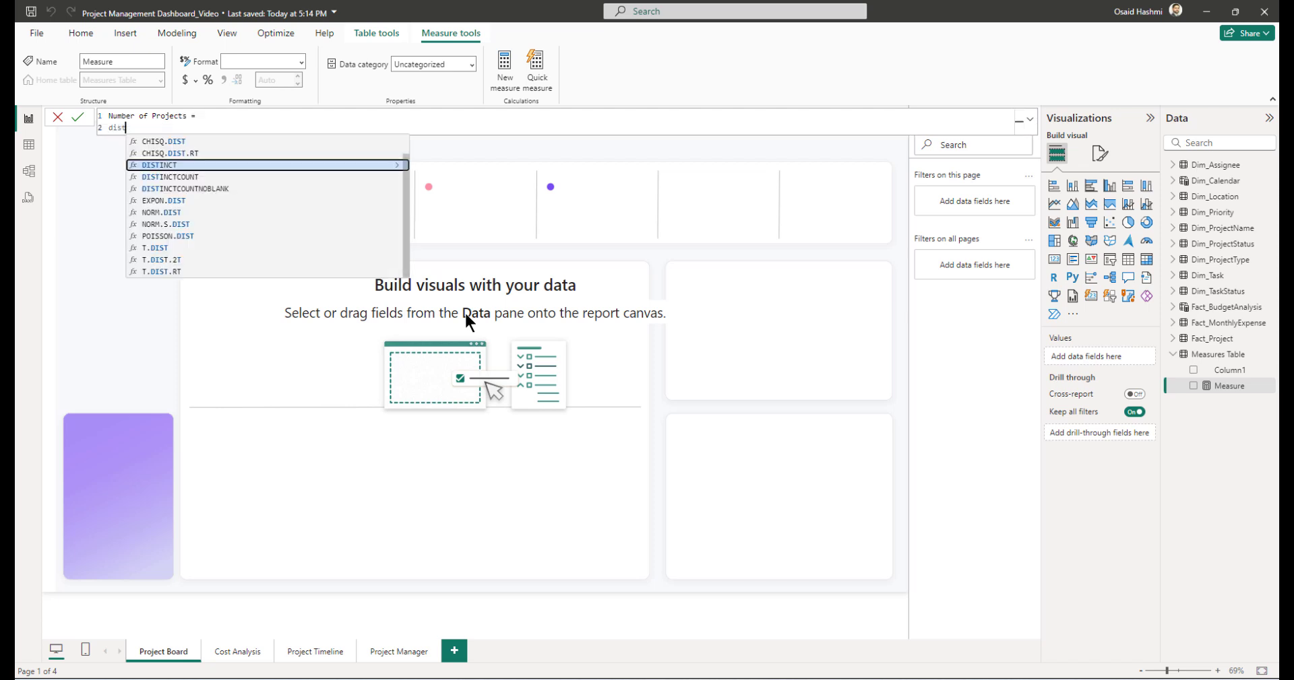
pyautogui.press('Down')
pyautogui.press('Tab')
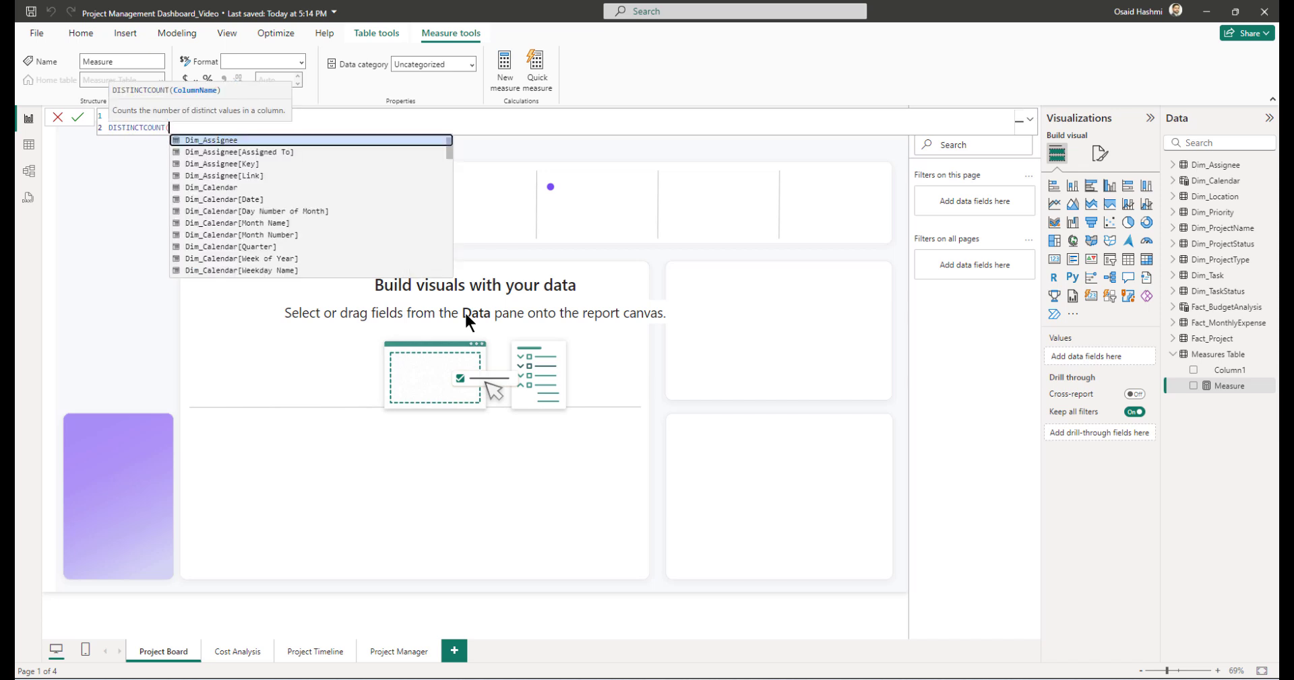
pyautogui.write('projec')
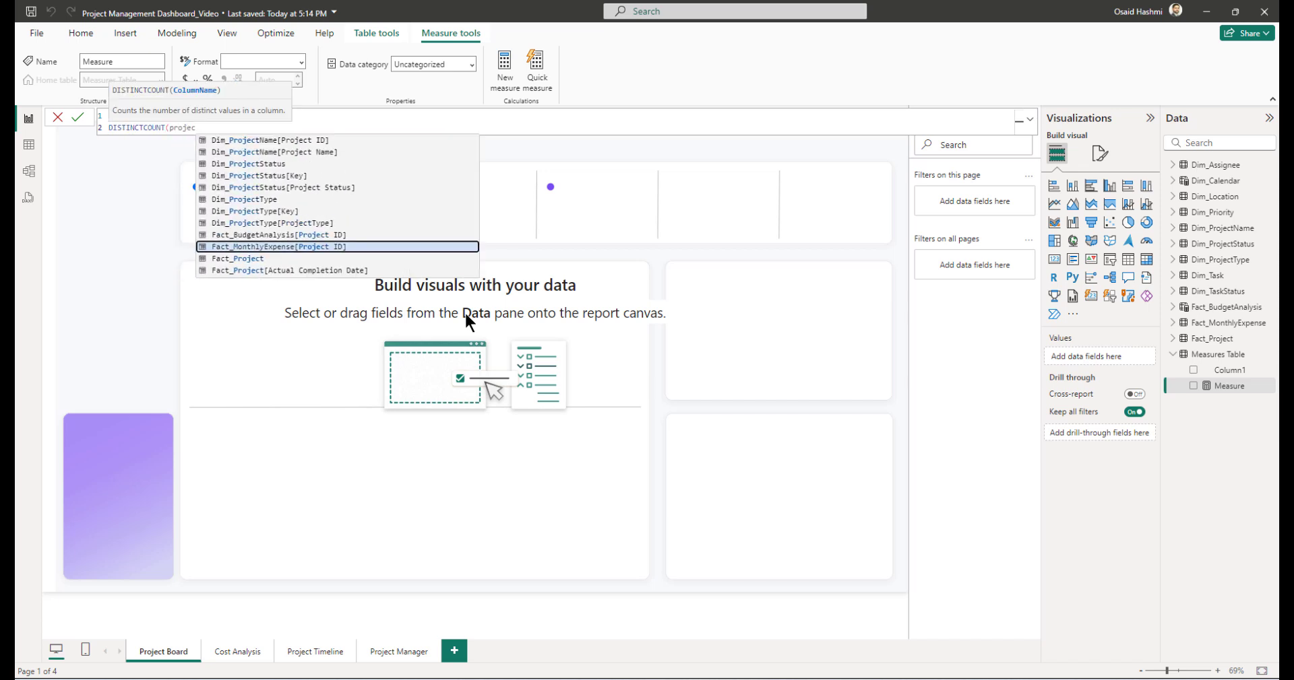
pyautogui.press('Down')
pyautogui.press('Down')
pyautogui.press('Down')
pyautogui.press('Down')
pyautogui.press('Down')
pyautogui.press('Down')
pyautogui.press('Down')
pyautogui.press('Down')
pyautogui.press('Down')
pyautogui.press('Down')
pyautogui.press('Down')
pyautogui.press('Down')
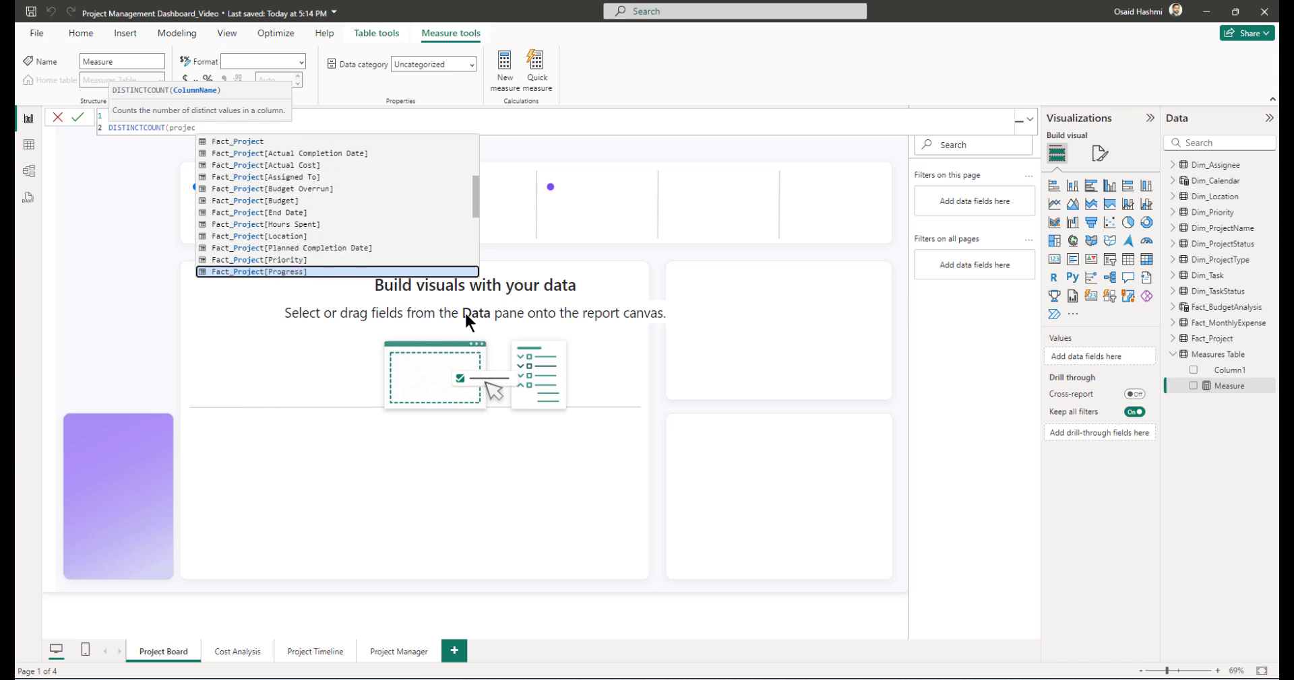
pyautogui.press('Down')
pyautogui.press('Down')
pyautogui.press('Down')
pyautogui.press('Tab')
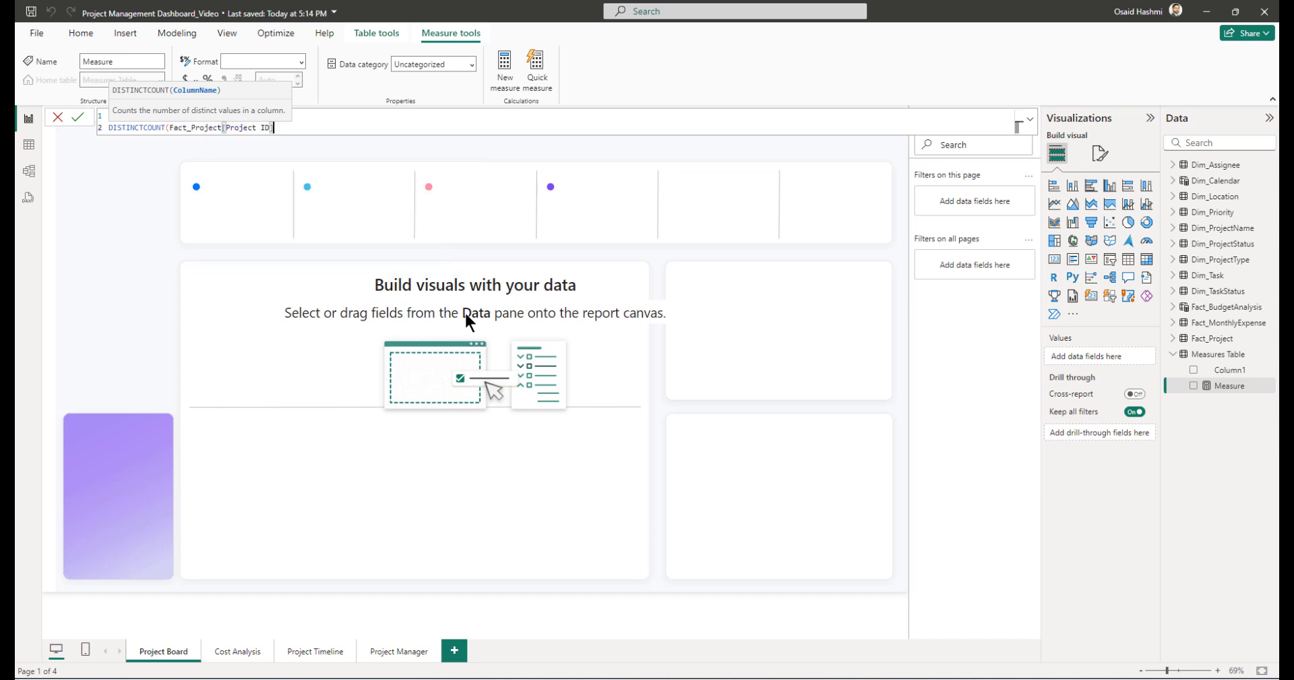
pyautogui.write(')')
pyautogui.press('Return')
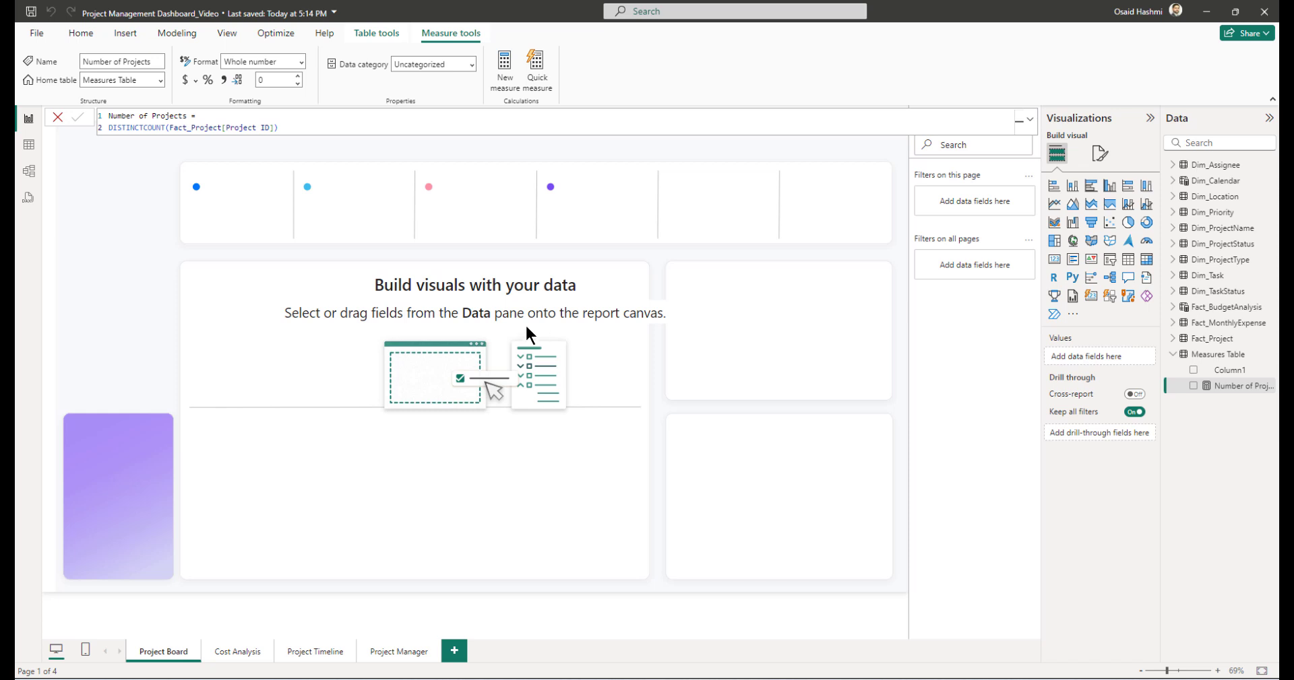
# - Delete the placeholder Column1 of Measures Table from the model
pyautogui.rightClick(1225, 376)
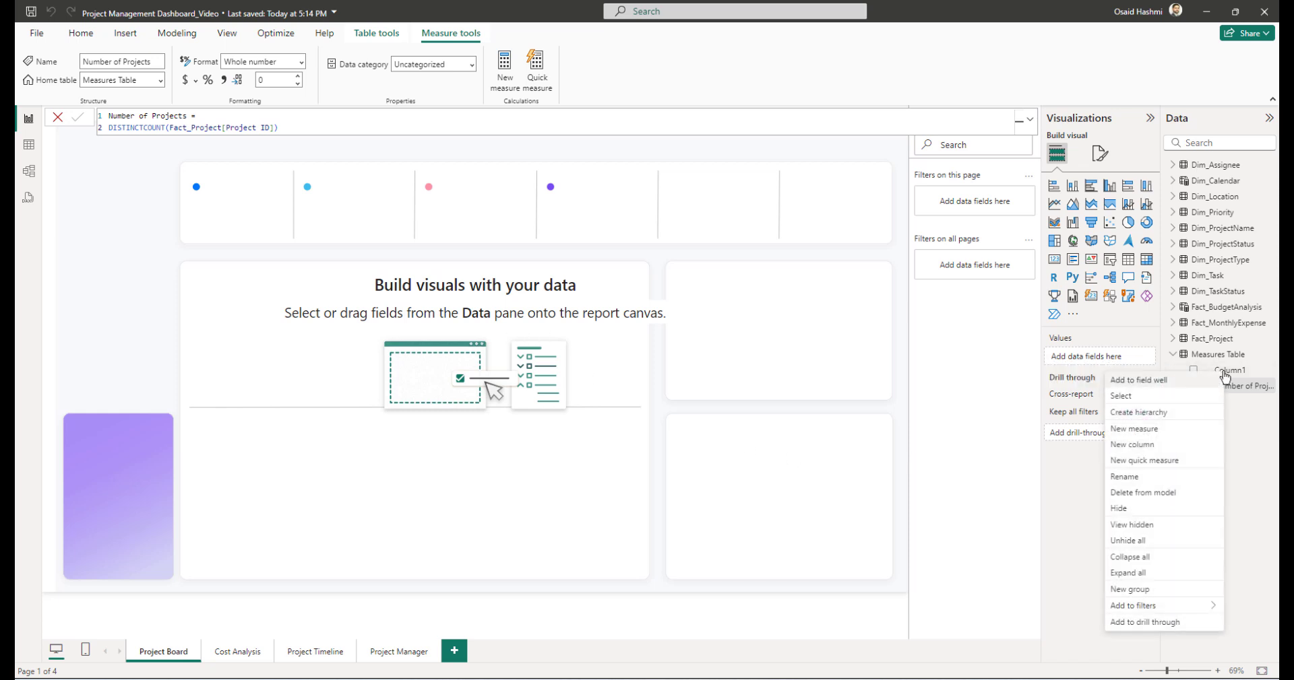
pyautogui.click(1158, 492)
pyautogui.click(721, 377)
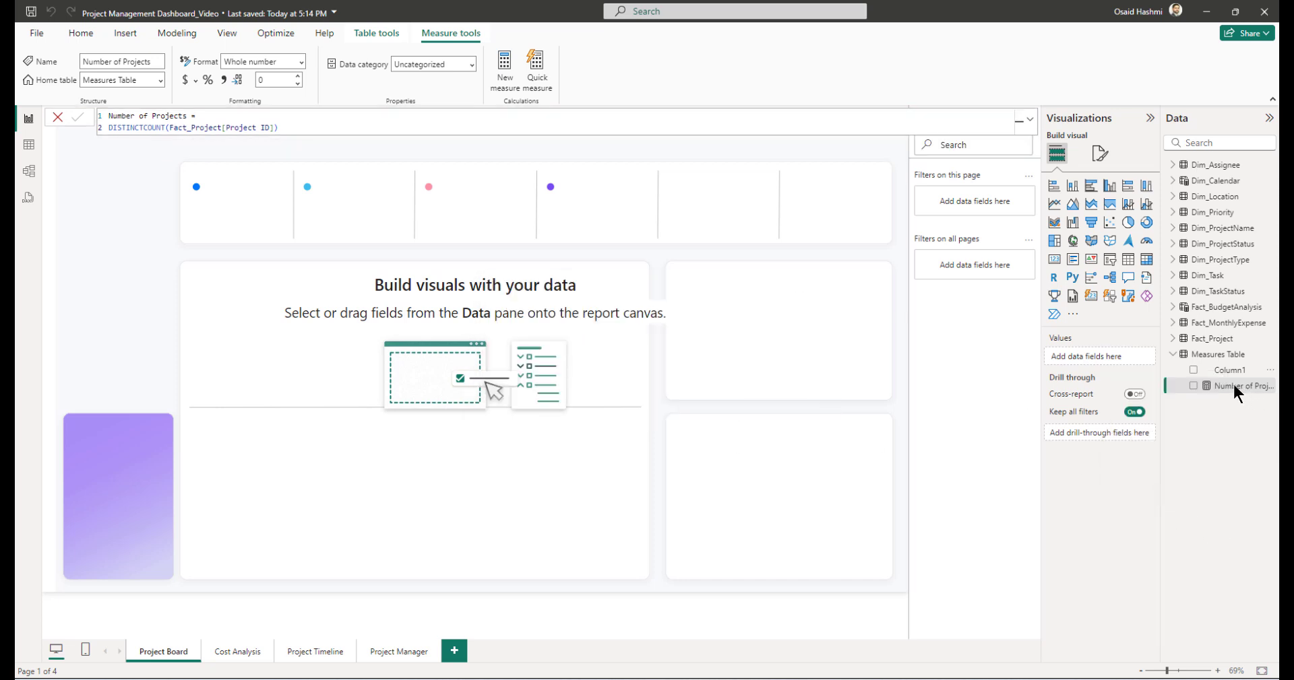
# - Create the measure Number of Tasks = COUNT(Fact_Project[Task ID]) in Measures Table
pyautogui.rightClick(1206, 170)
pyautogui.click(1223, 183)
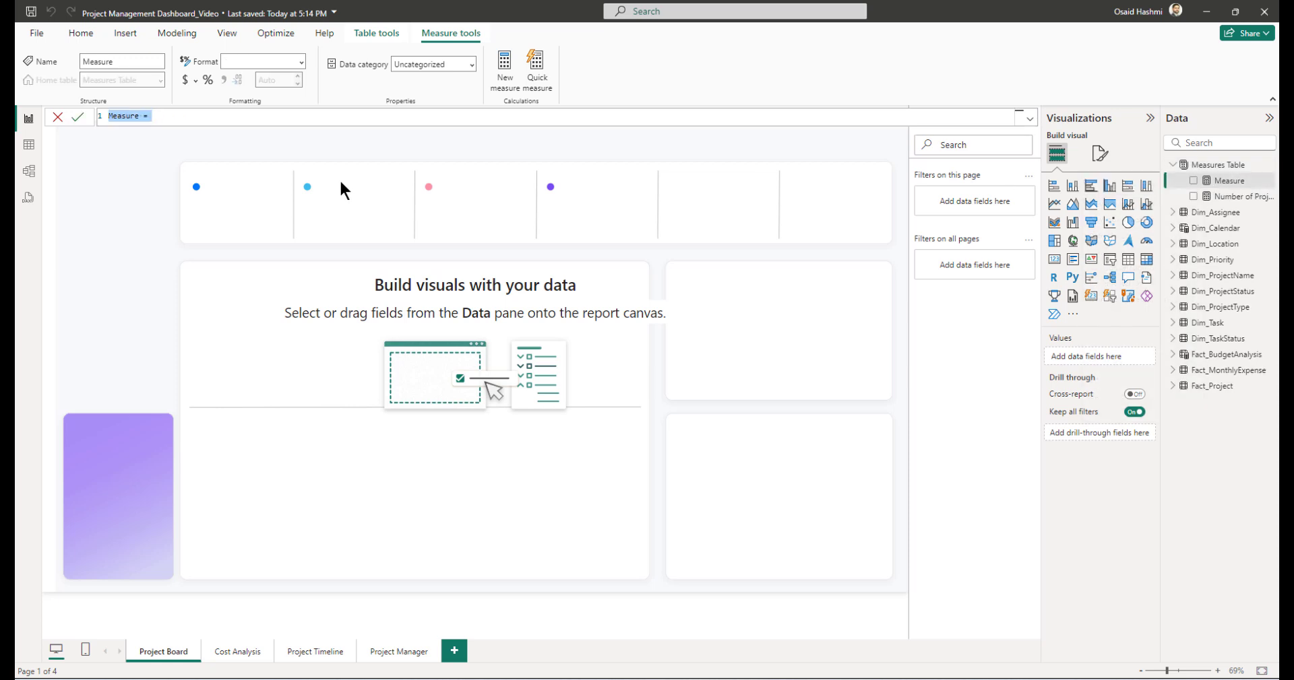
pyautogui.write('Number of Tasks =')
pyautogui.hotkey('shift', 'Return')
pyautogui.write('COUNT(')
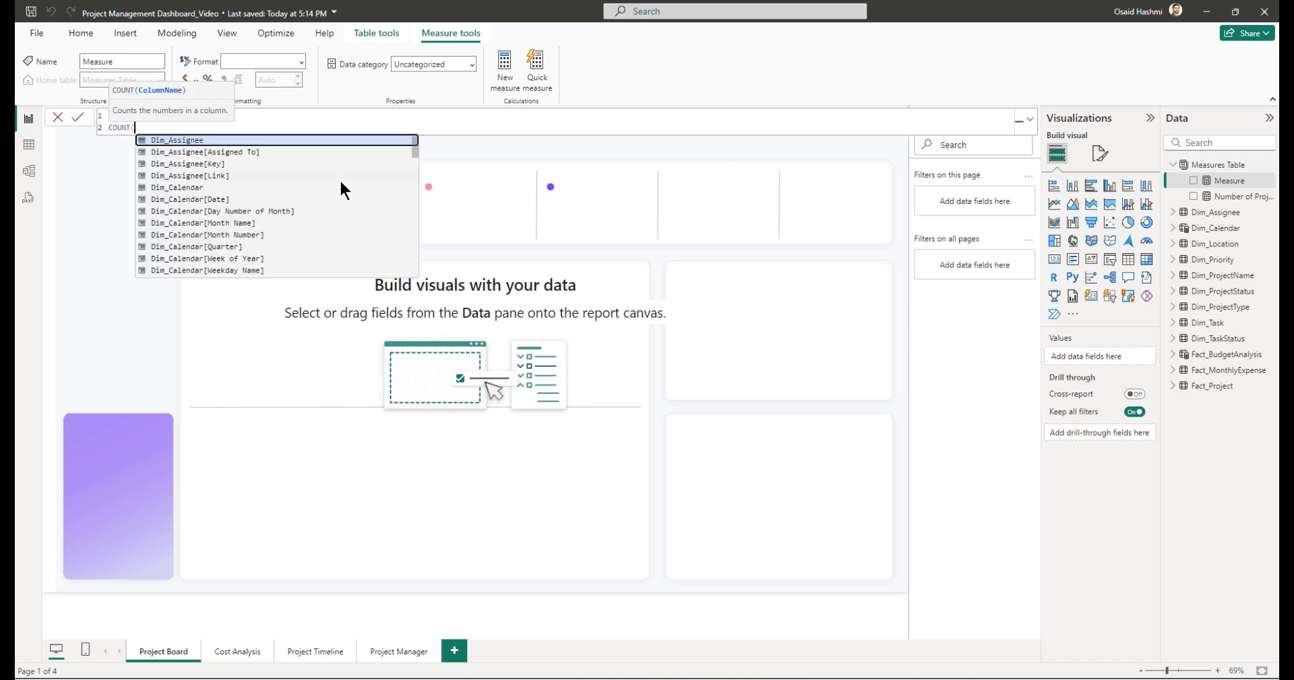
pyautogui.write('task')
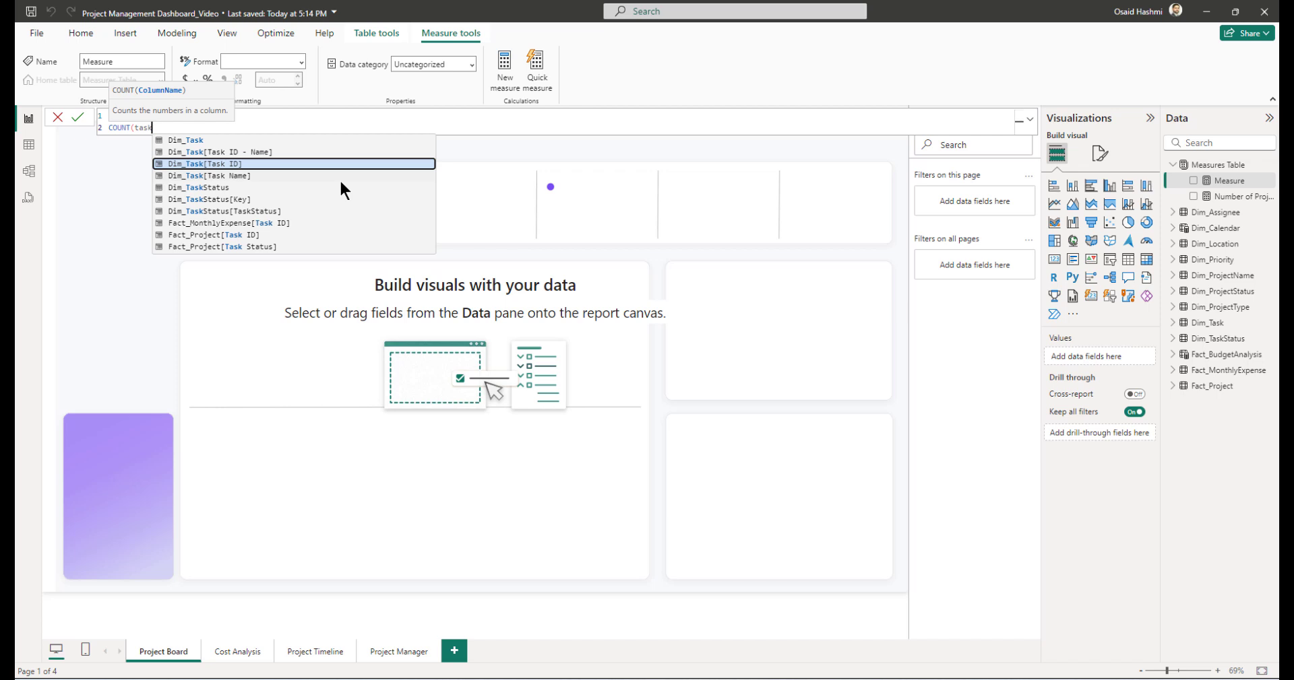
pyautogui.write(' id')
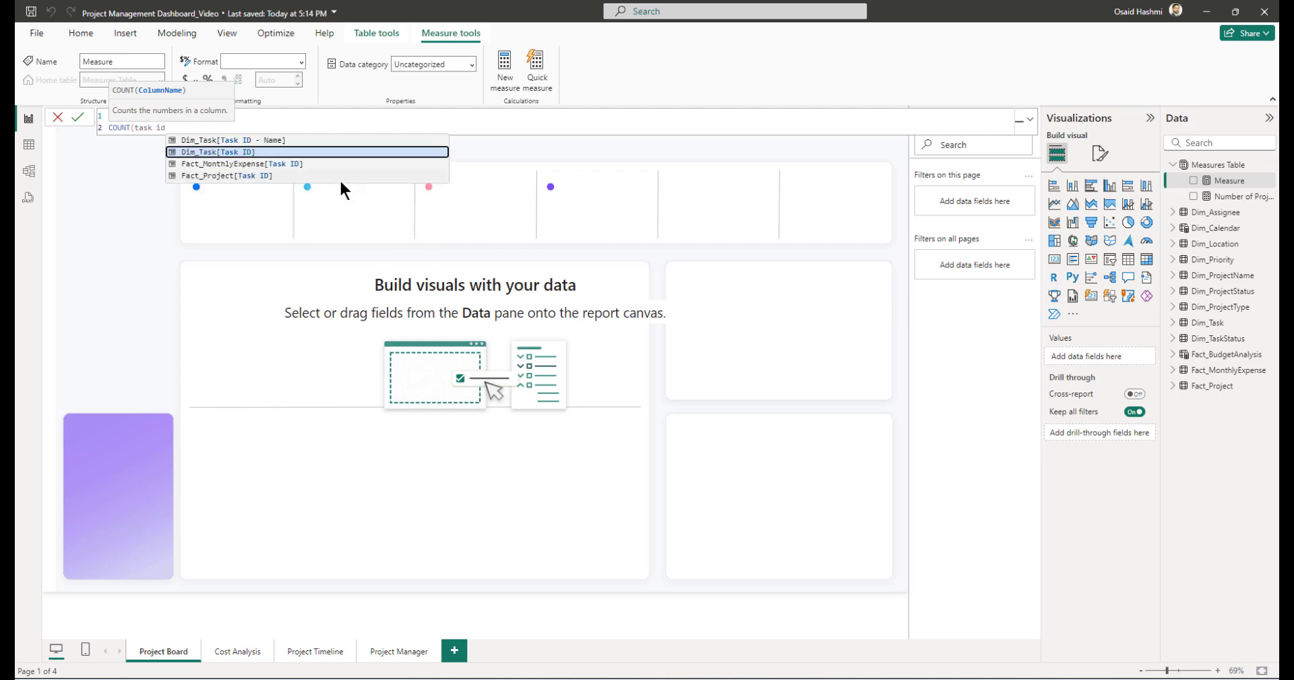
pyautogui.press('Down')
pyautogui.press('Down')
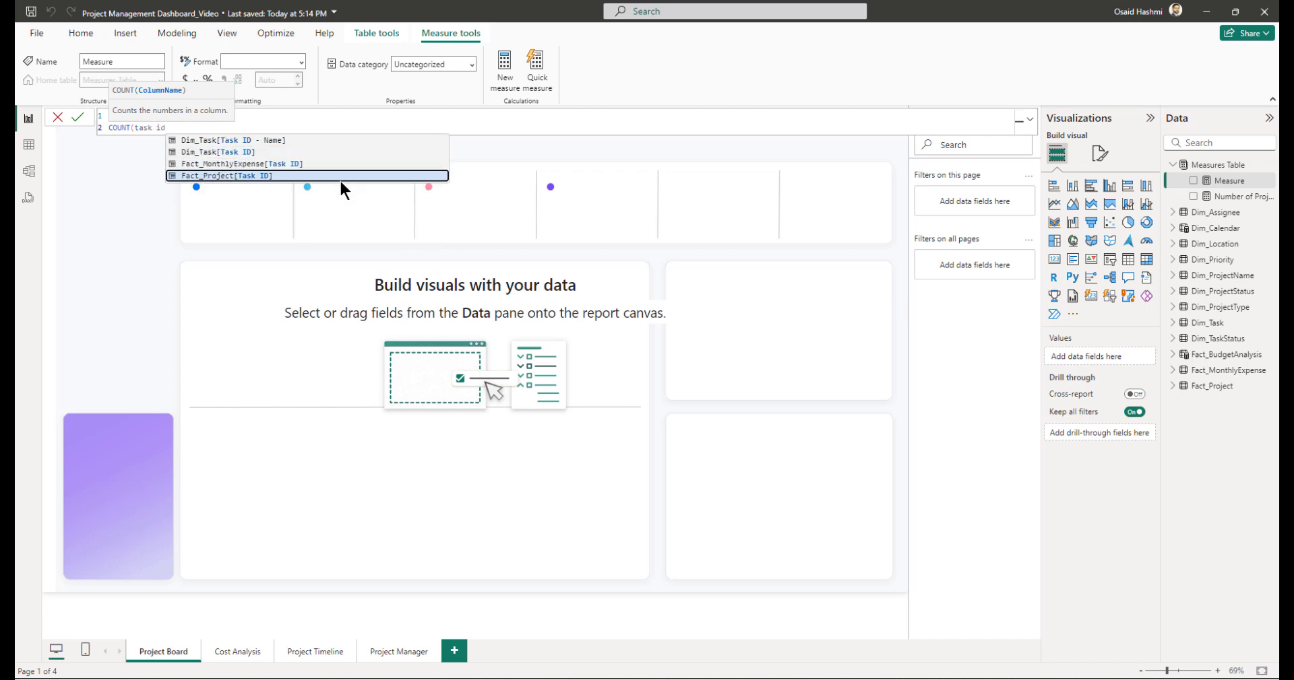
pyautogui.press('Tab')
pyautogui.write(')')
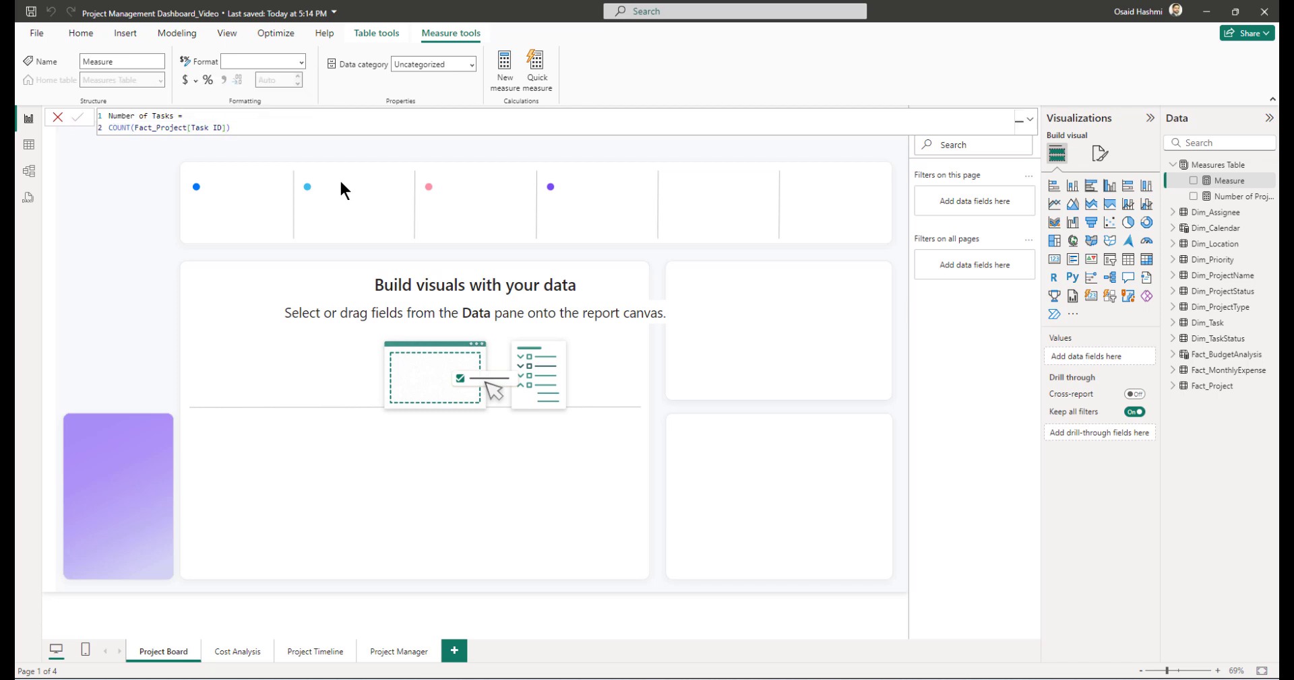
pyautogui.press('Return')
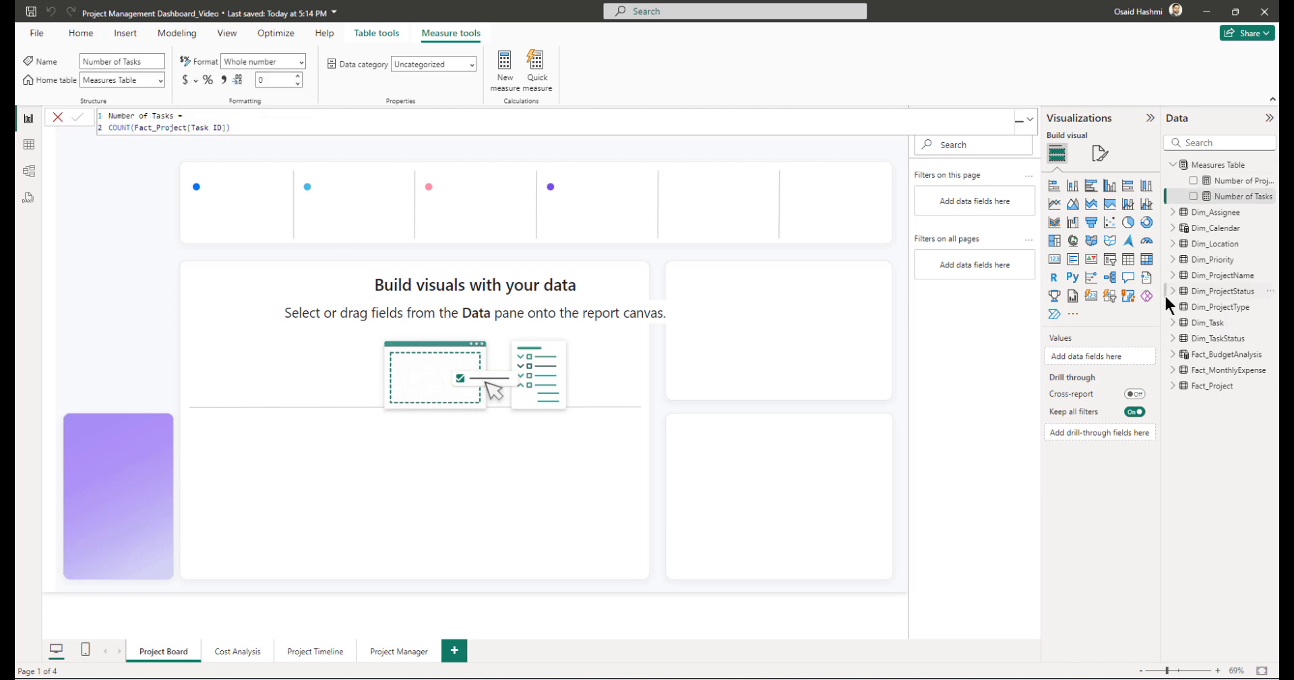
# - Widen the Data pane to show full field names and add the measure Total Budget = SUM(Fact_Project[Budget]) to Measures Table
pyautogui.moveTo(1160, 295); pyautogui.dragTo(1078, 297)
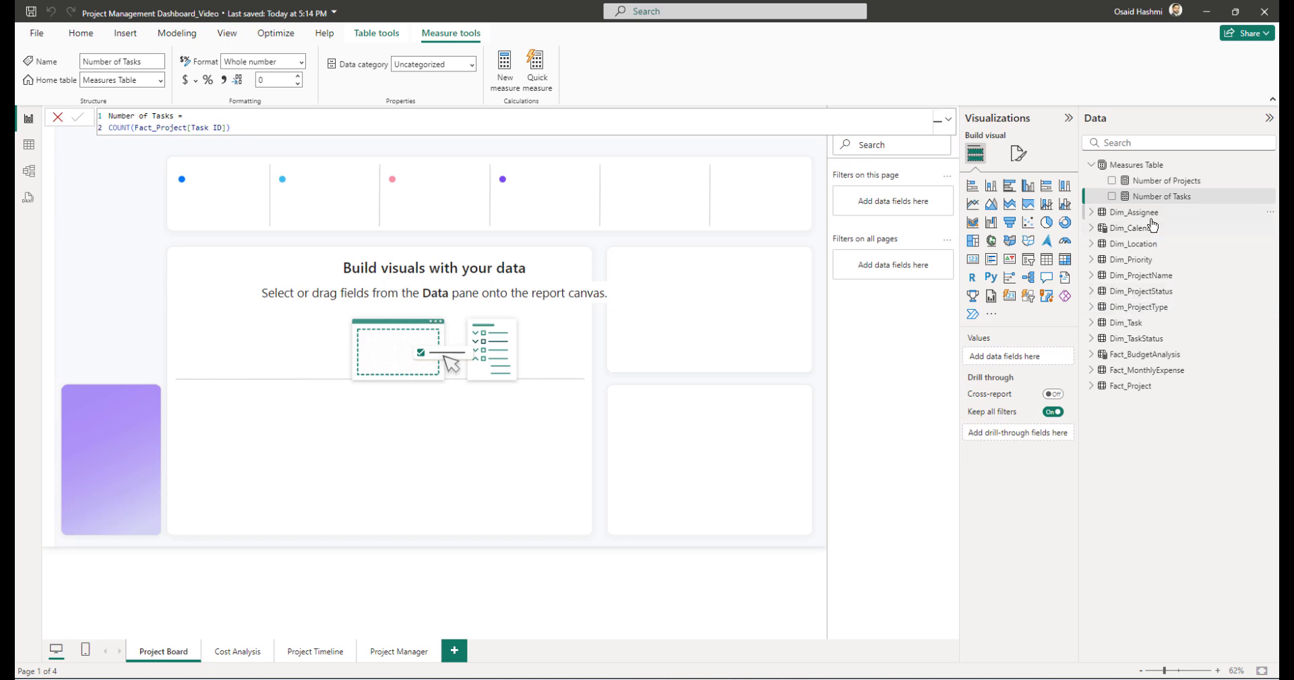
pyautogui.rightClick(1138, 170)
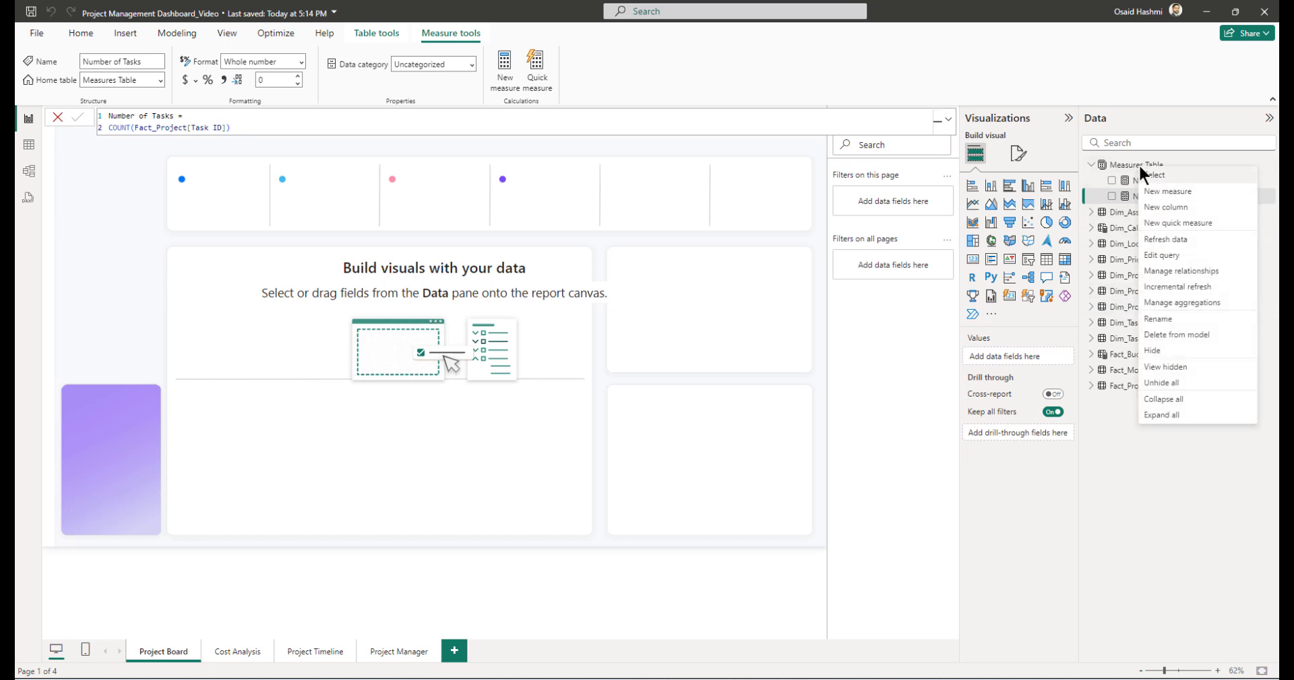
pyautogui.click(1167, 189)
pyautogui.write('Total ')
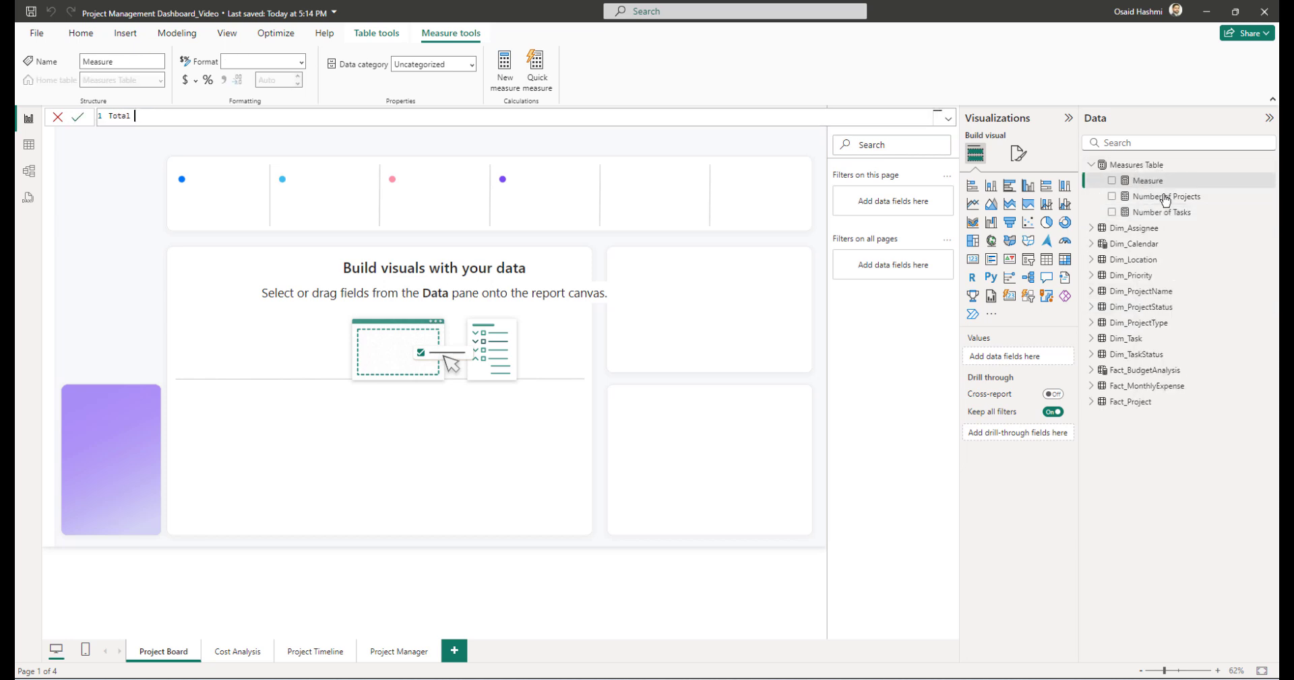
pyautogui.write('Budget =')
pyautogui.hotkey('shift', 'Return')
pyautogui.write('SUM(budget')
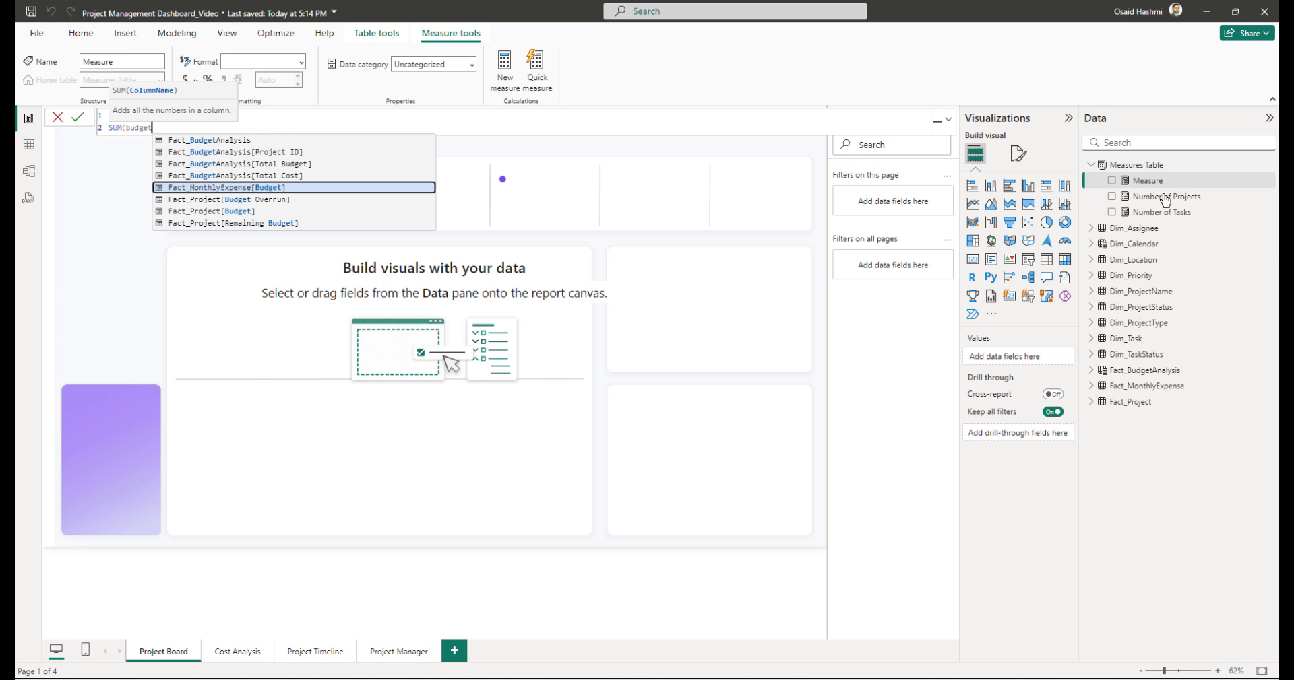
pyautogui.press('Down')
pyautogui.press('Down')
pyautogui.press('Tab')
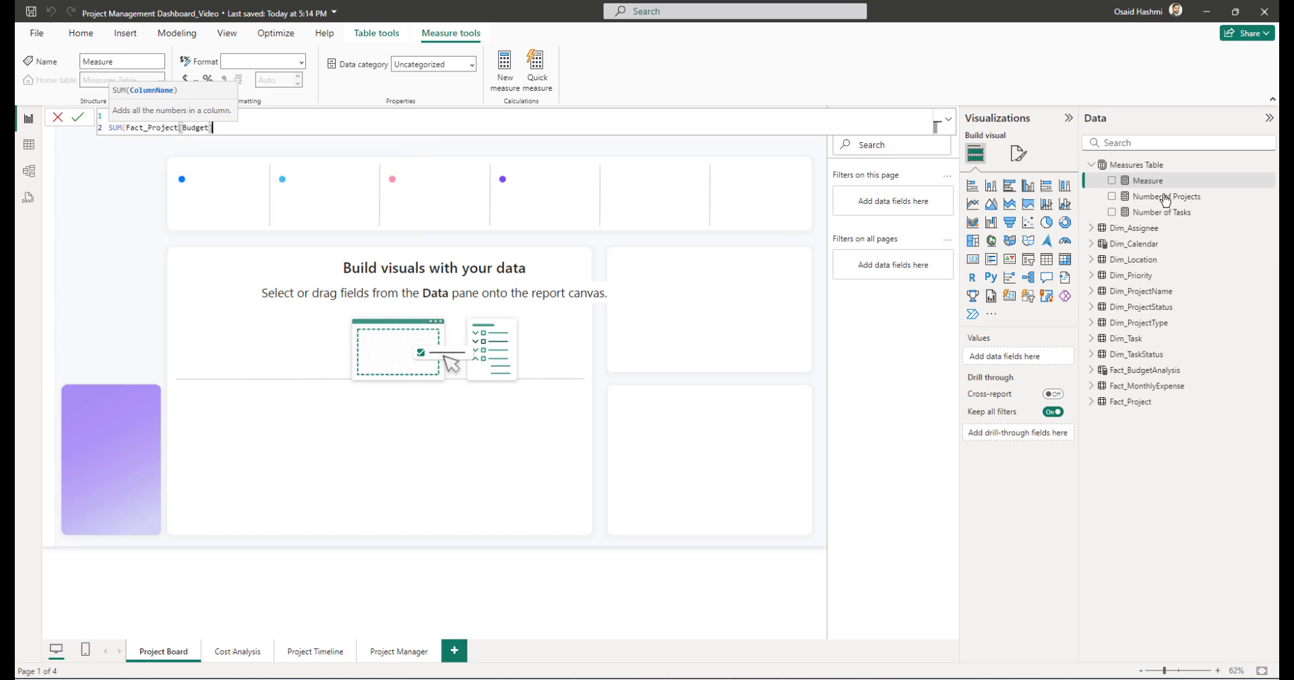
pyautogui.write(')')
pyautogui.press('Return')
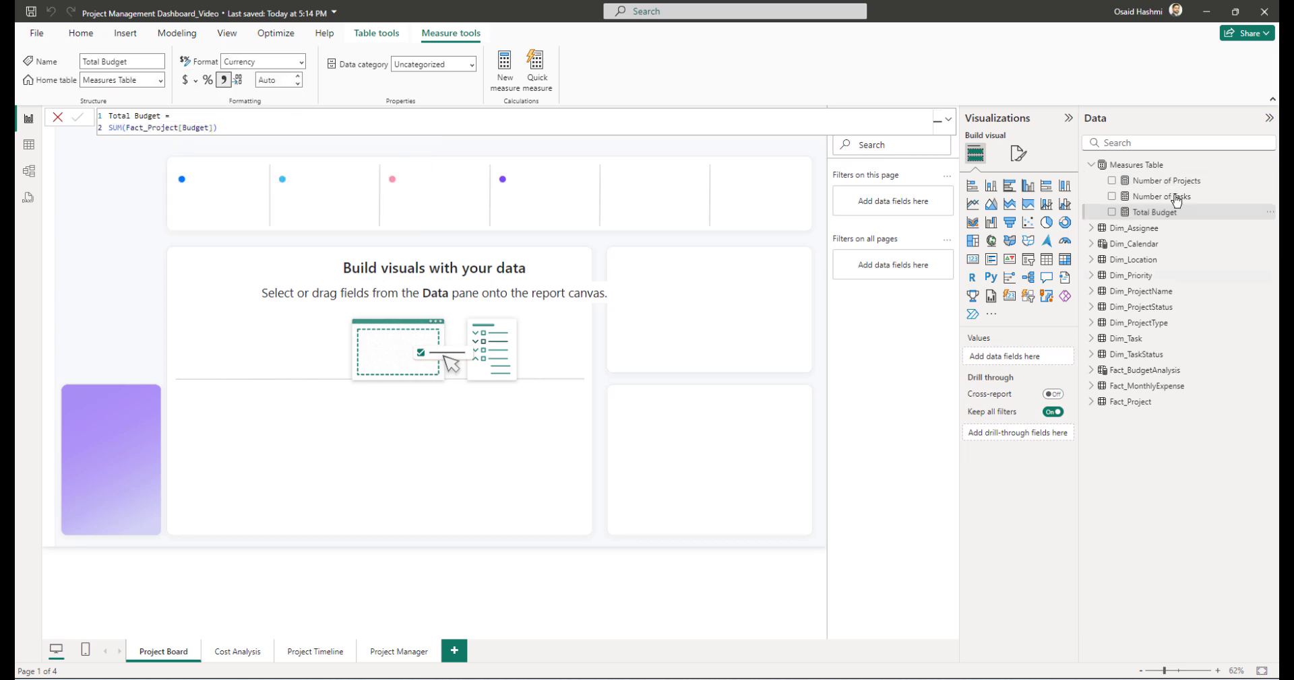
# - Create the measure Total Cost = SUM(Fact_Project[Actual Cost]) in Measures Table
pyautogui.rightClick(1131, 168)
pyautogui.click(1165, 192)
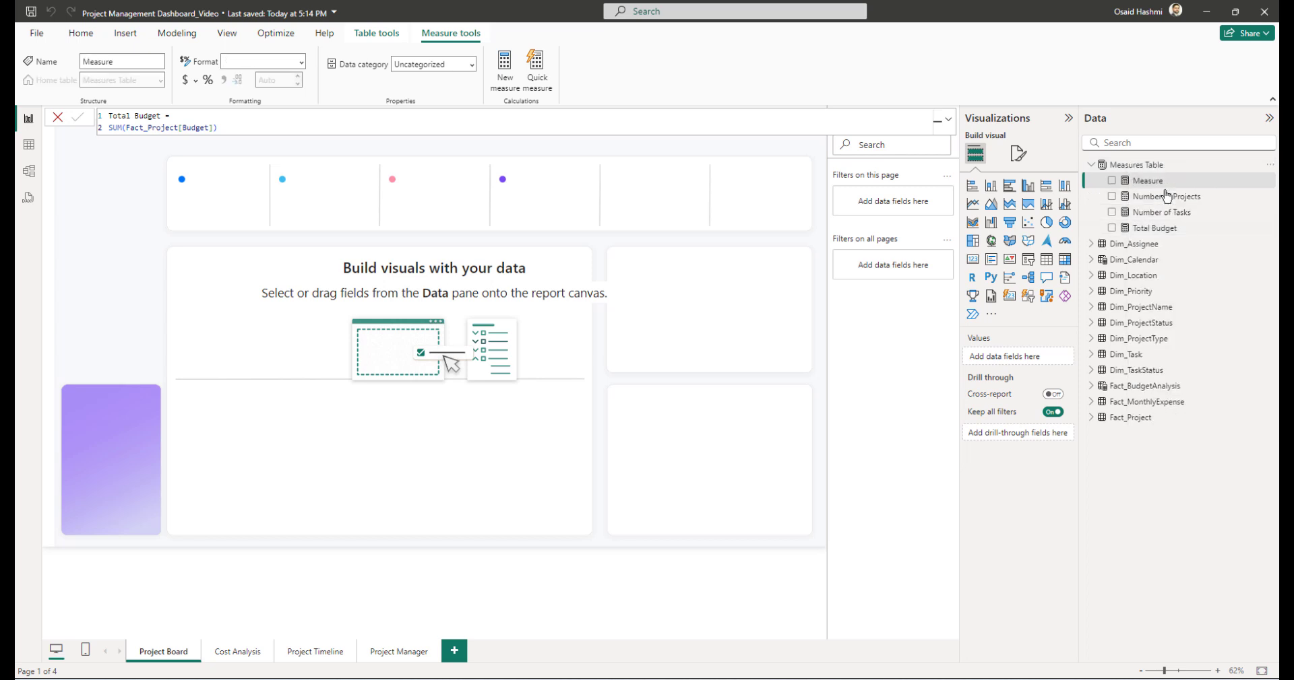
pyautogui.write('Total Cos')
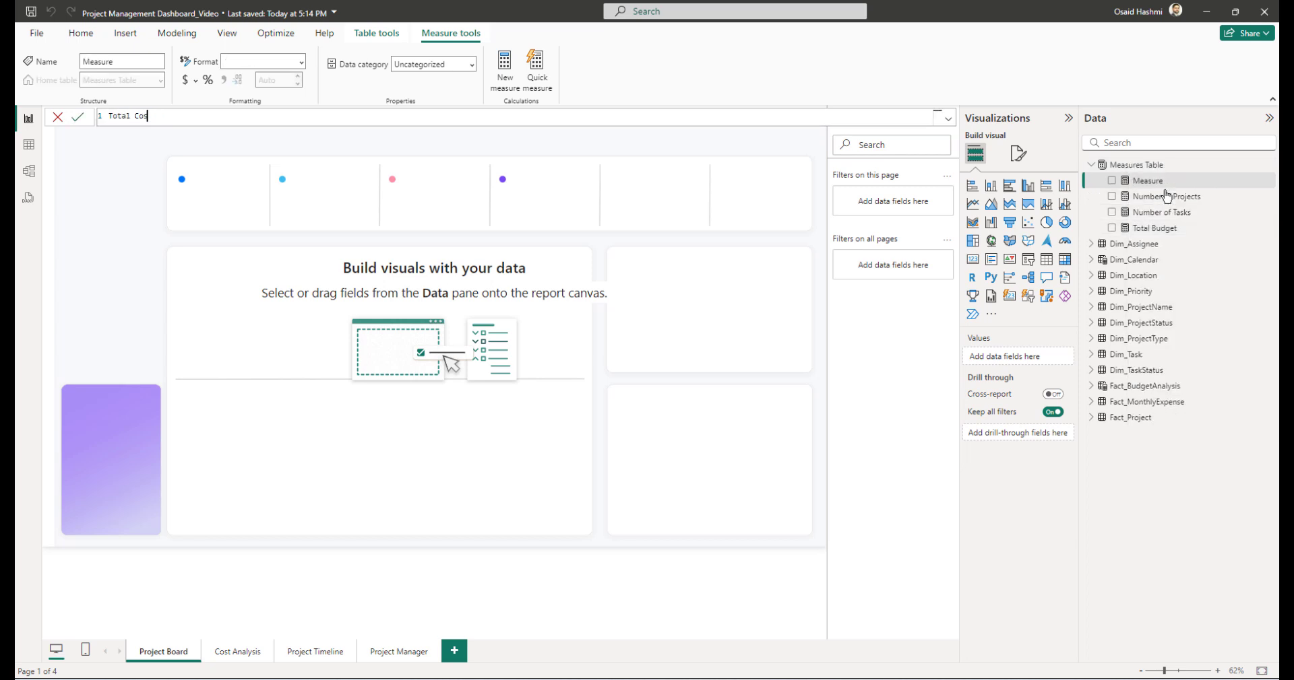
pyautogui.write('t =')
pyautogui.hotkey('shift', 'Return')
pyautogui.write('SUM(')
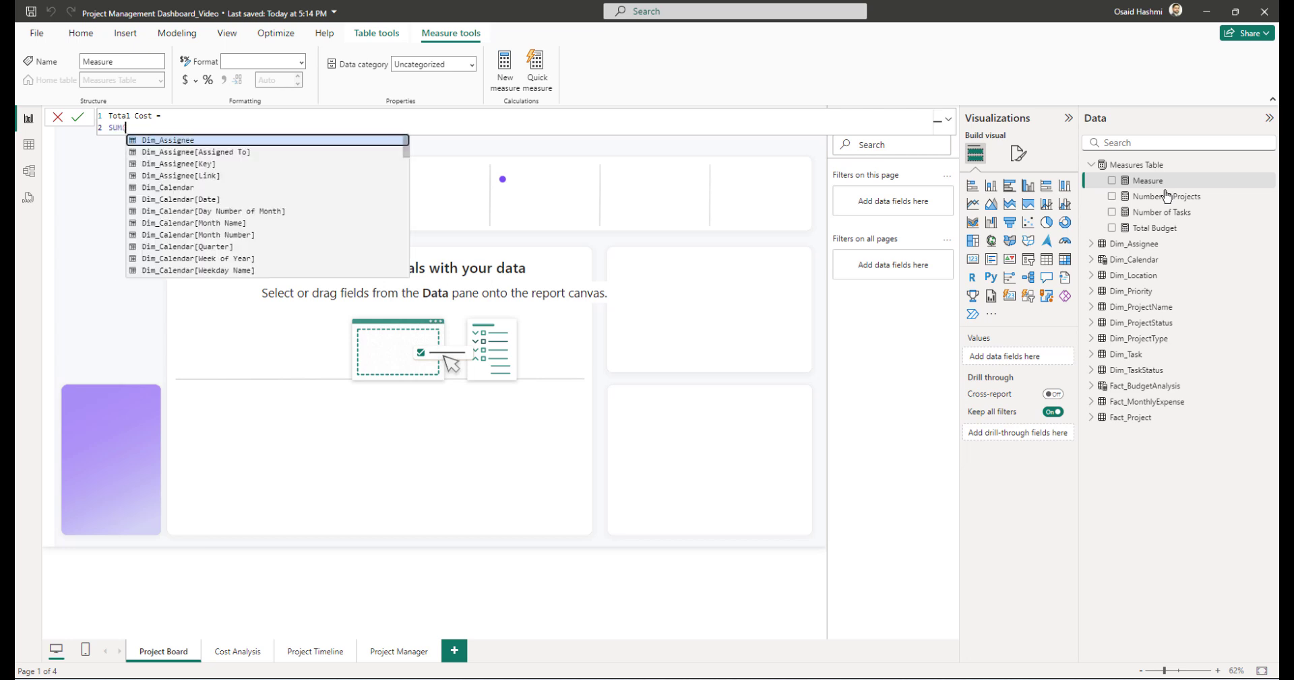
pyautogui.write('actual cost')
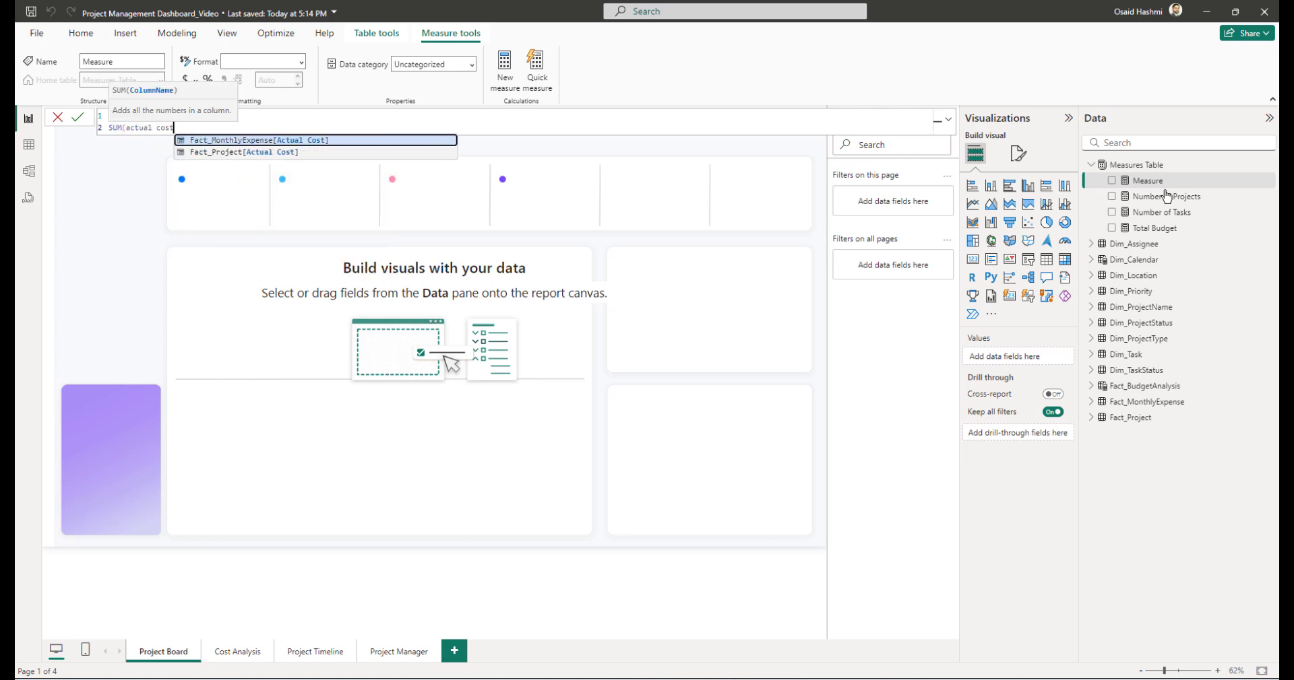
pyautogui.press('Down')
pyautogui.press('Tab')
pyautogui.write(')')
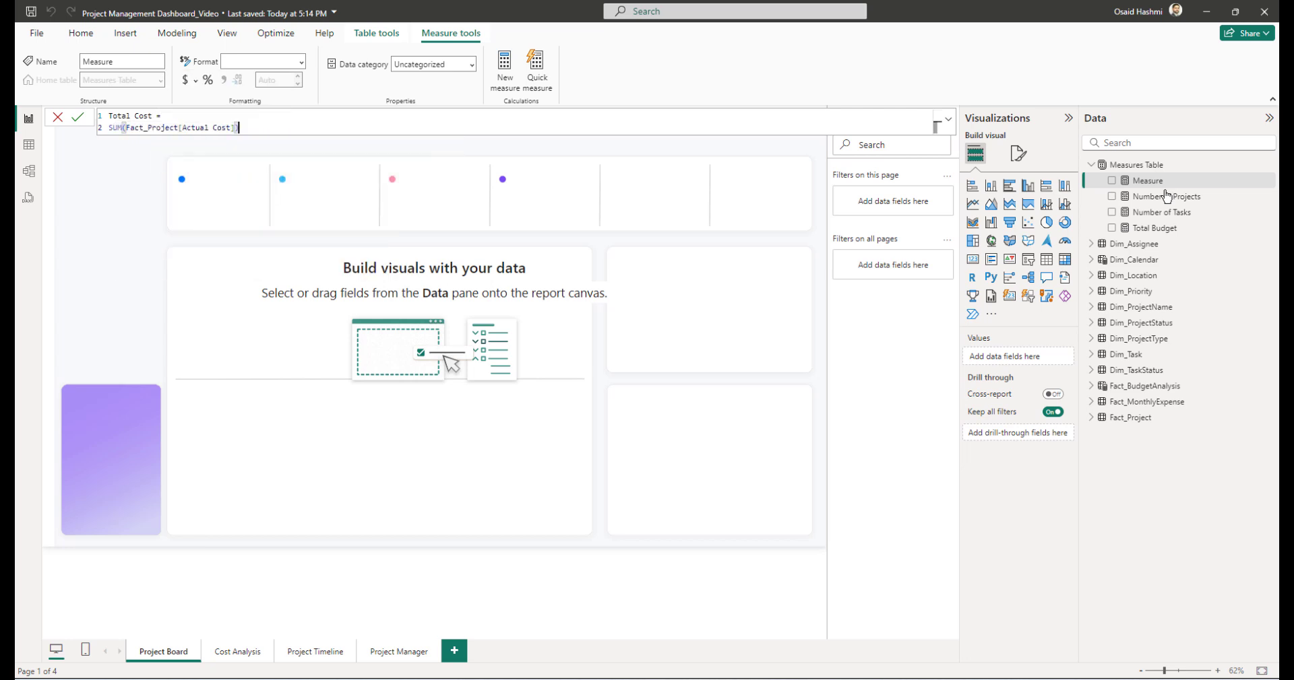
pyautogui.press('Return')
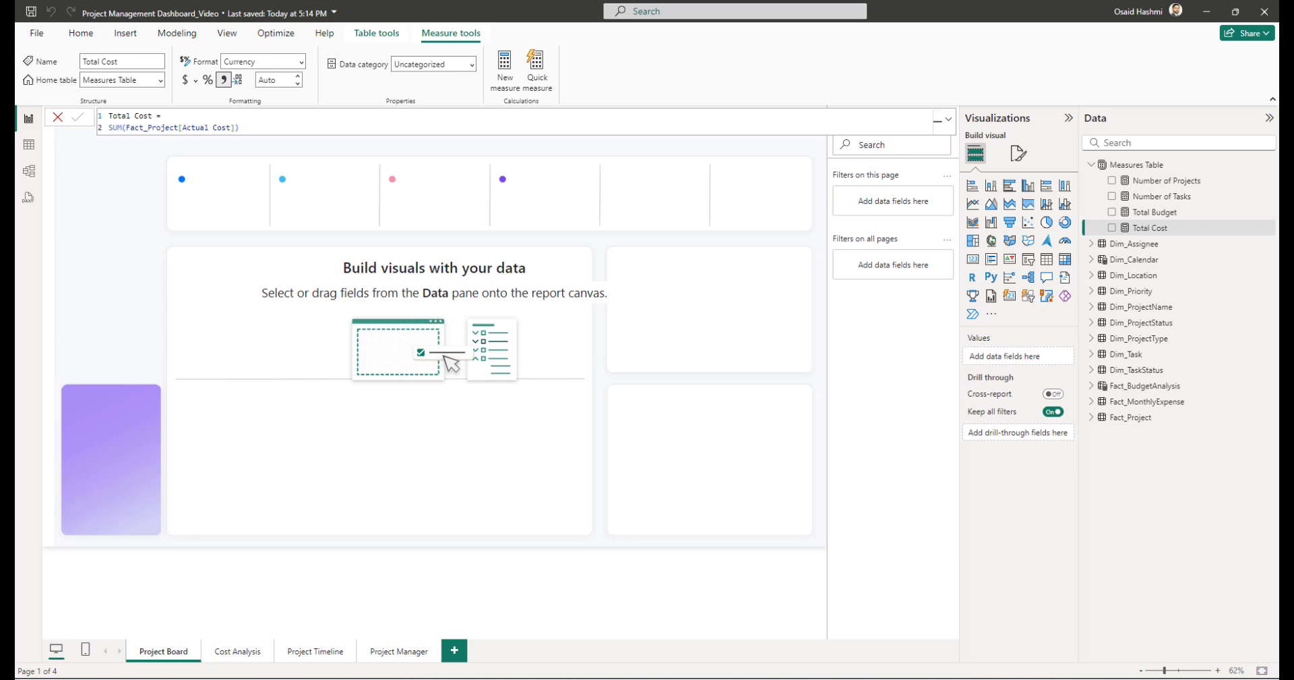
# - Create the measure Task Completion Percentage = DIVIDE(SUM(Fact_Project[Progress]), [Number of Tasks]) in Measures Table
pyautogui.write('ask Co')
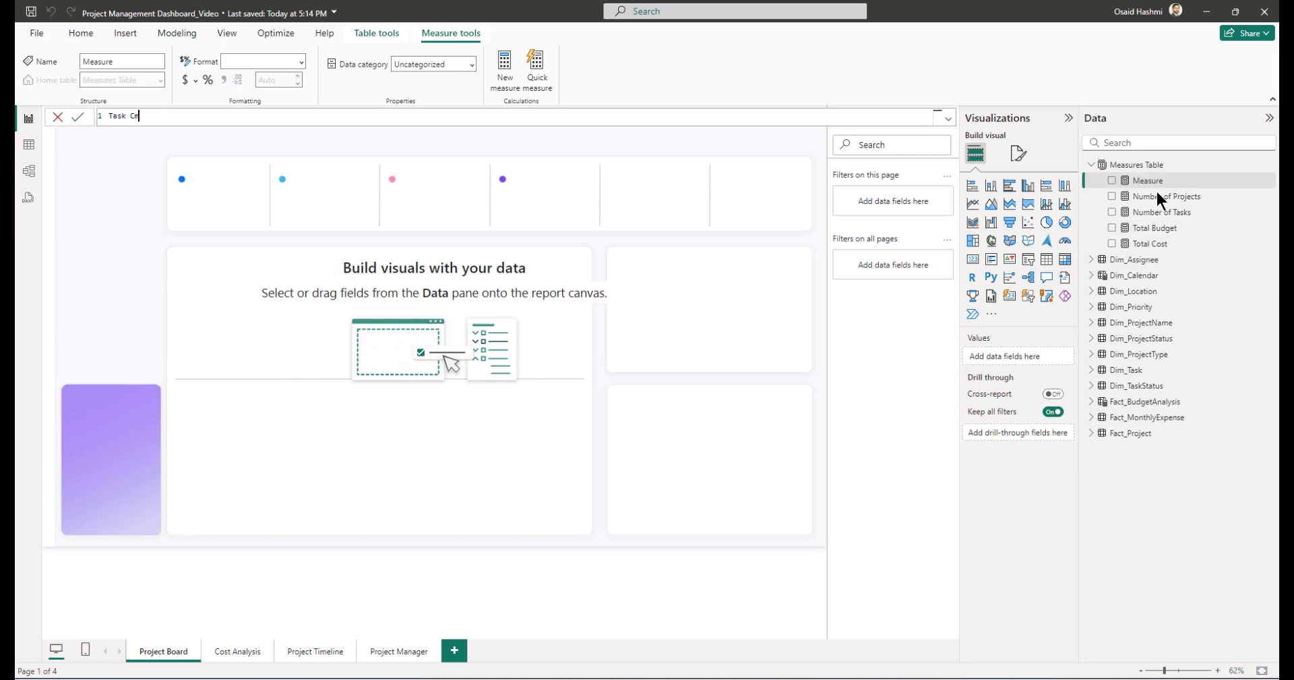
pyautogui.write('mpletion Percentage =')
pyautogui.hotkey('shift', 'Return')
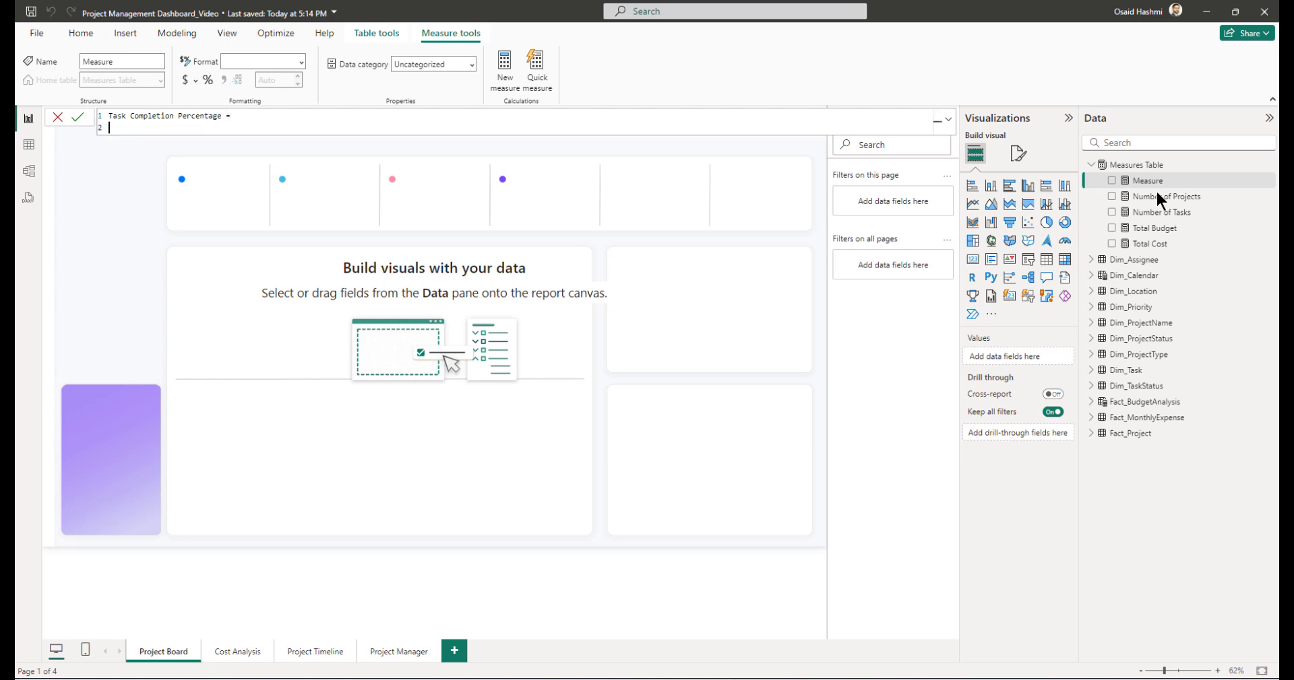
pyautogui.write('DIVIDE(')
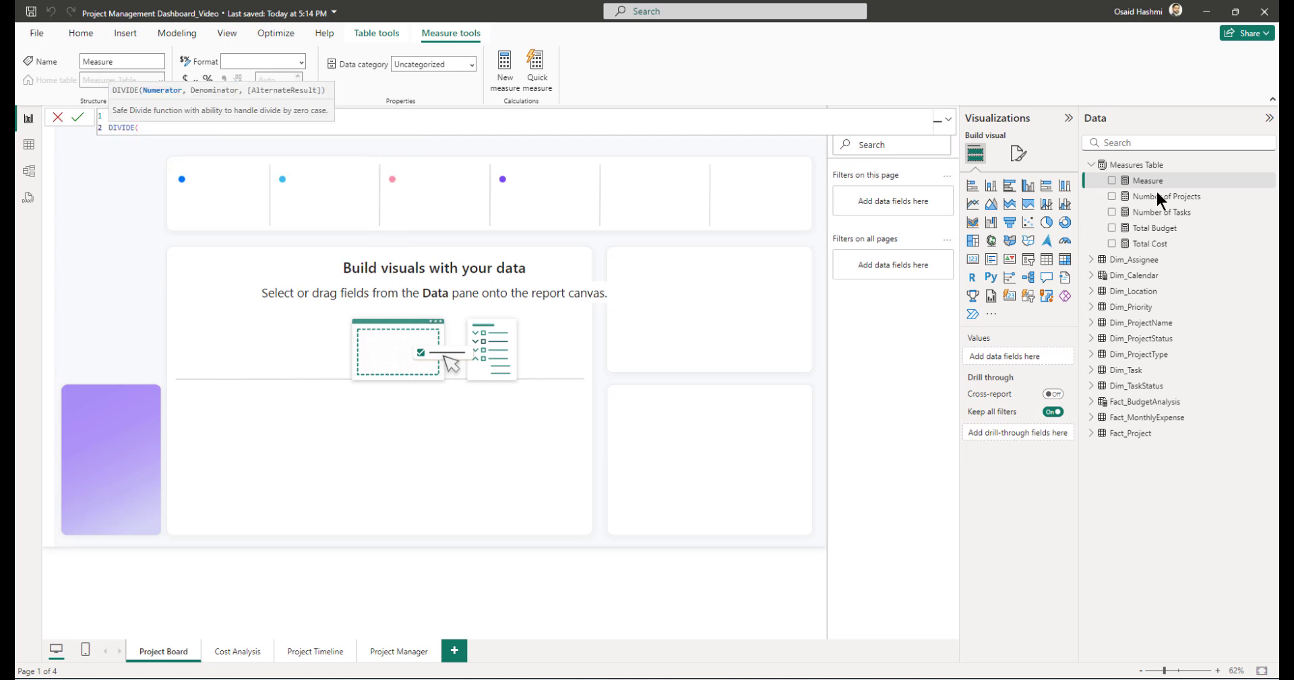
pyautogui.hotkey('shift', 'Return')
pyautogui.write('SUM(')
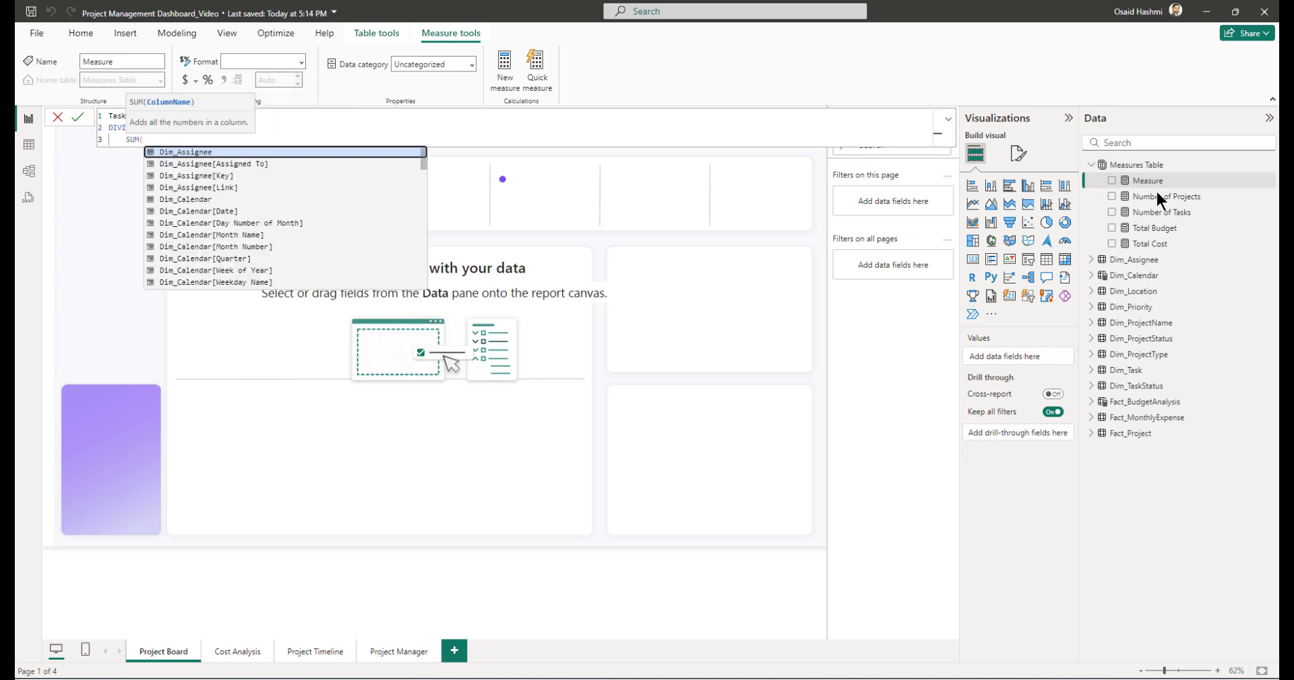
pyautogui.write('Fact_Project[Progress]')
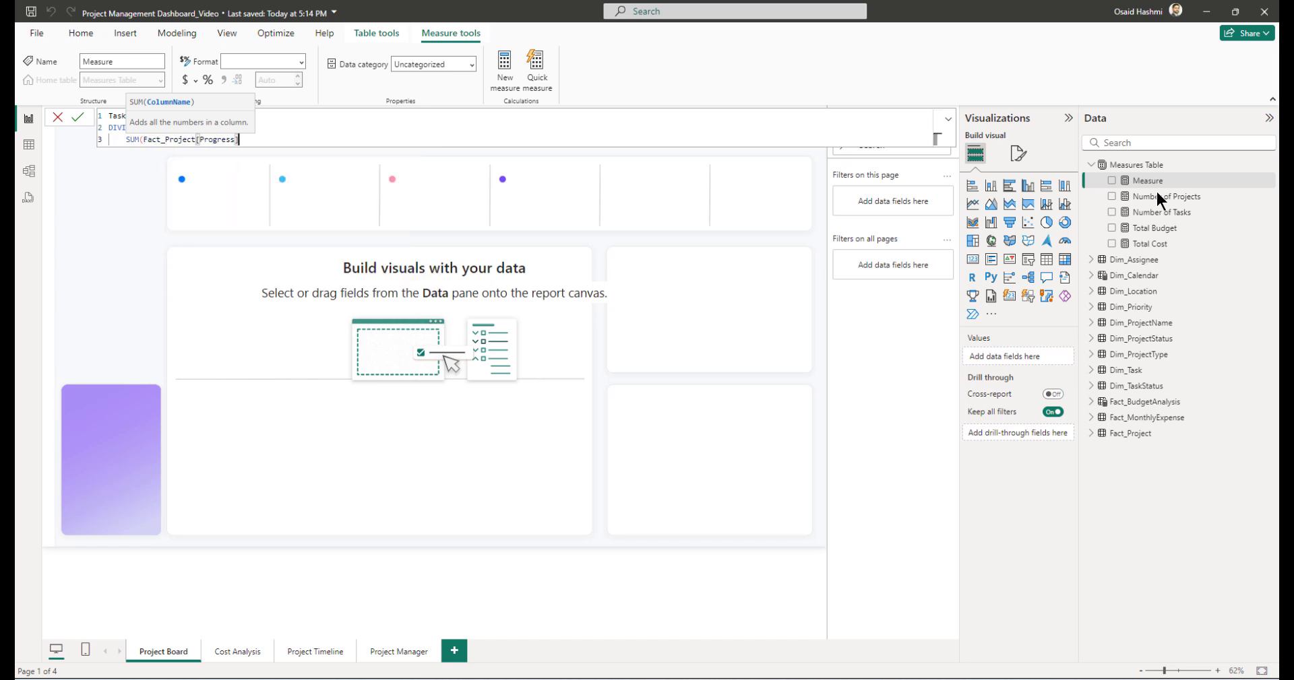
pyautogui.write('),')
pyautogui.hotkey('shift', 'Return')
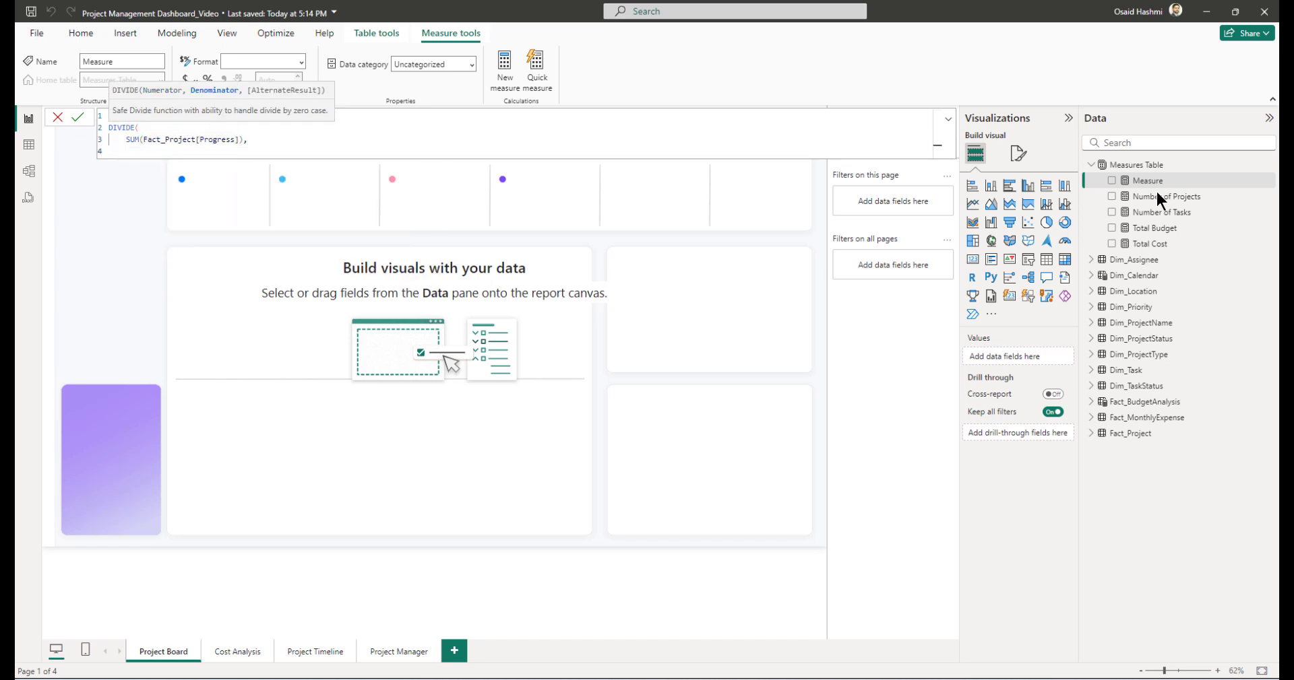
pyautogui.write('[')
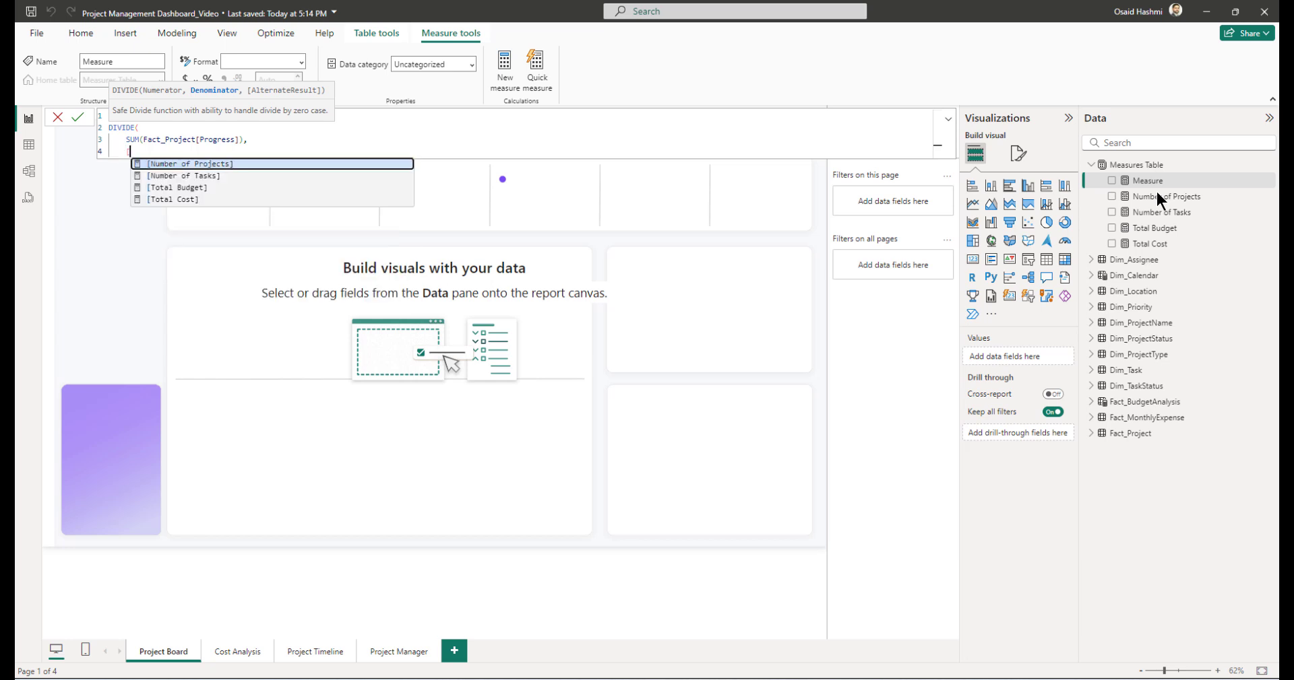
pyautogui.write('Number')
pyautogui.press('Down')
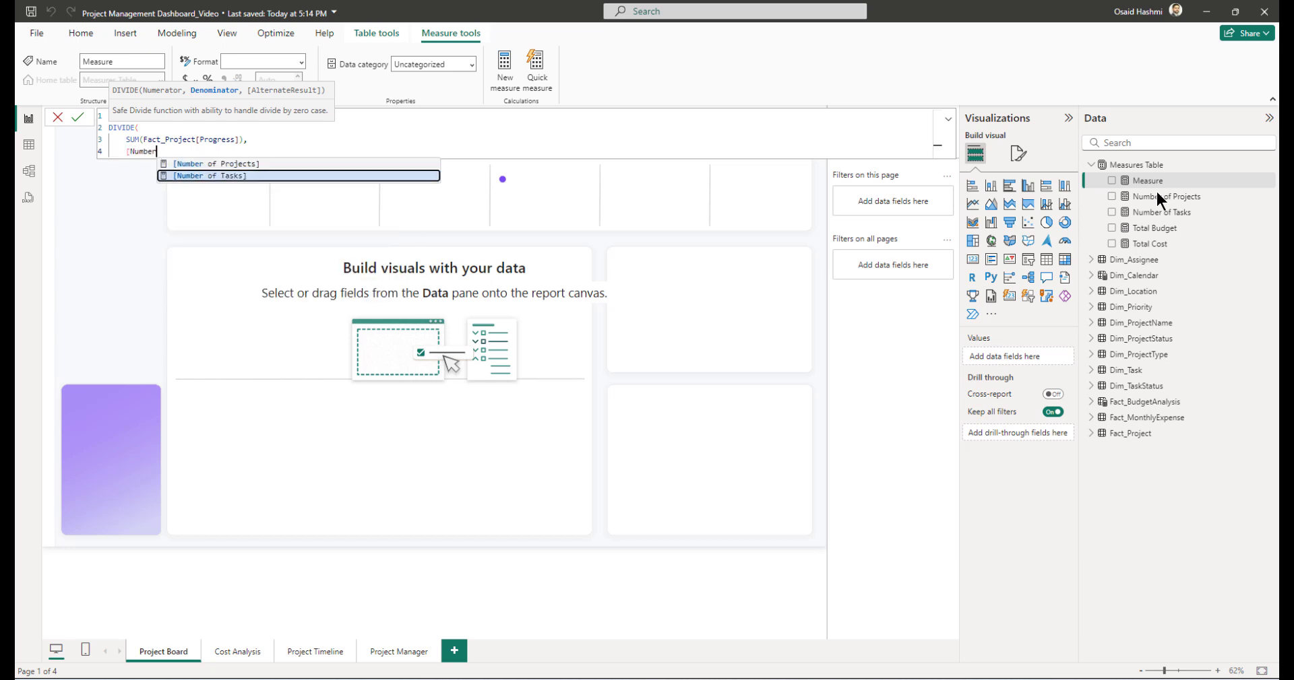
pyautogui.press('Tab')
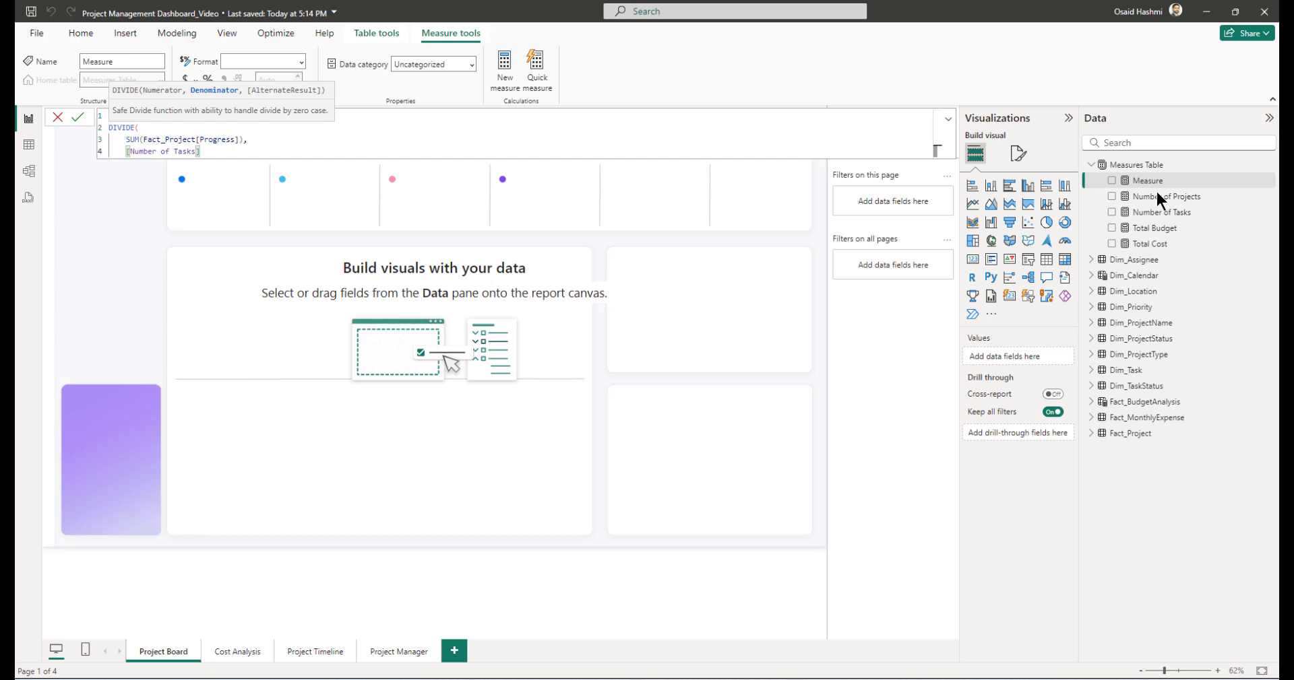
pyautogui.hotkey('shift', 'Return')
pyautogui.write(')')
pyautogui.press('Return')
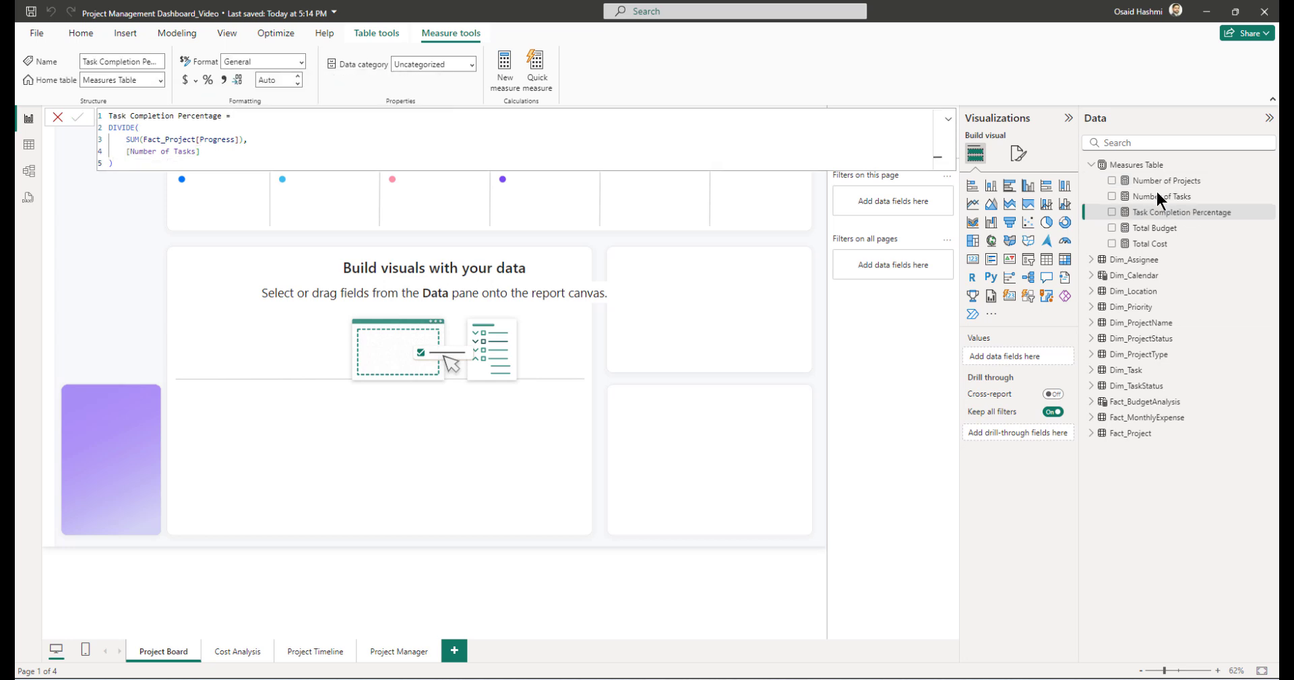
# - Create the measure Total Budget Utilization = DIVIDE([Total Cost], [Total Budget], 0) in Measures Table
pyautogui.rightClick(1136, 168)
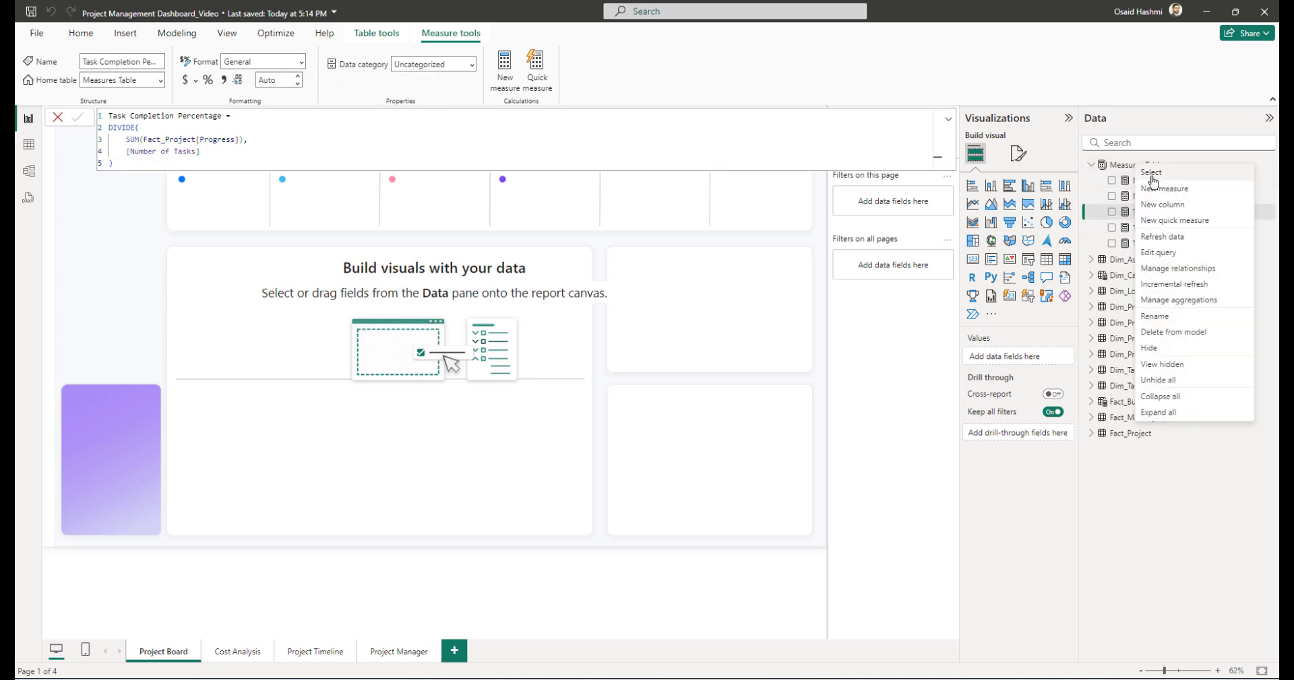
pyautogui.press('Escape')
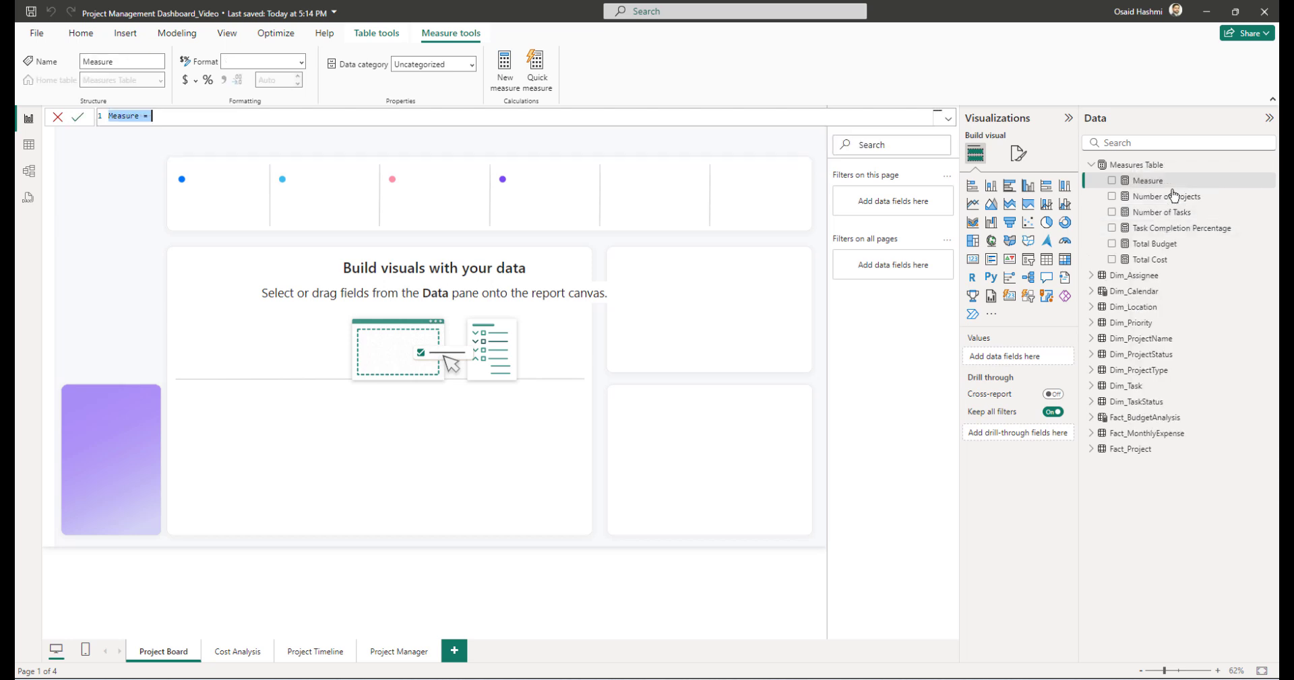
pyautogui.write('Total Budget')
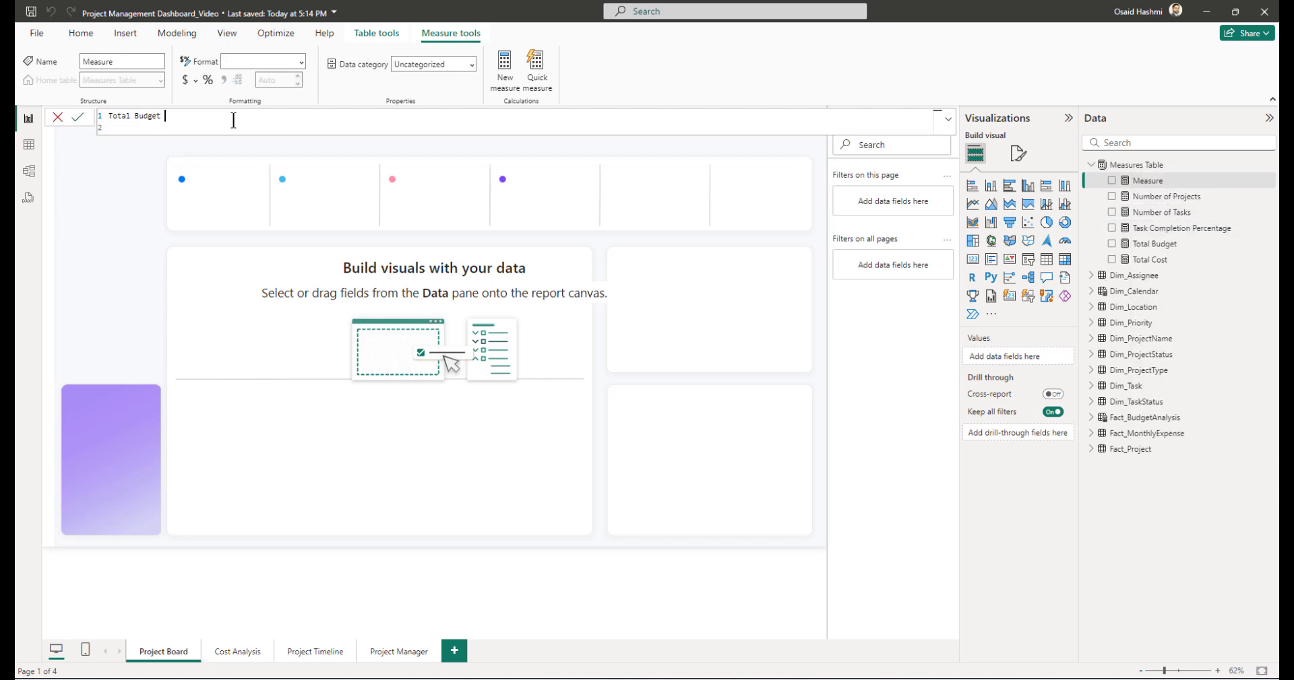
pyautogui.write(' Utilization =')
pyautogui.hotkey('shift', 'Return')
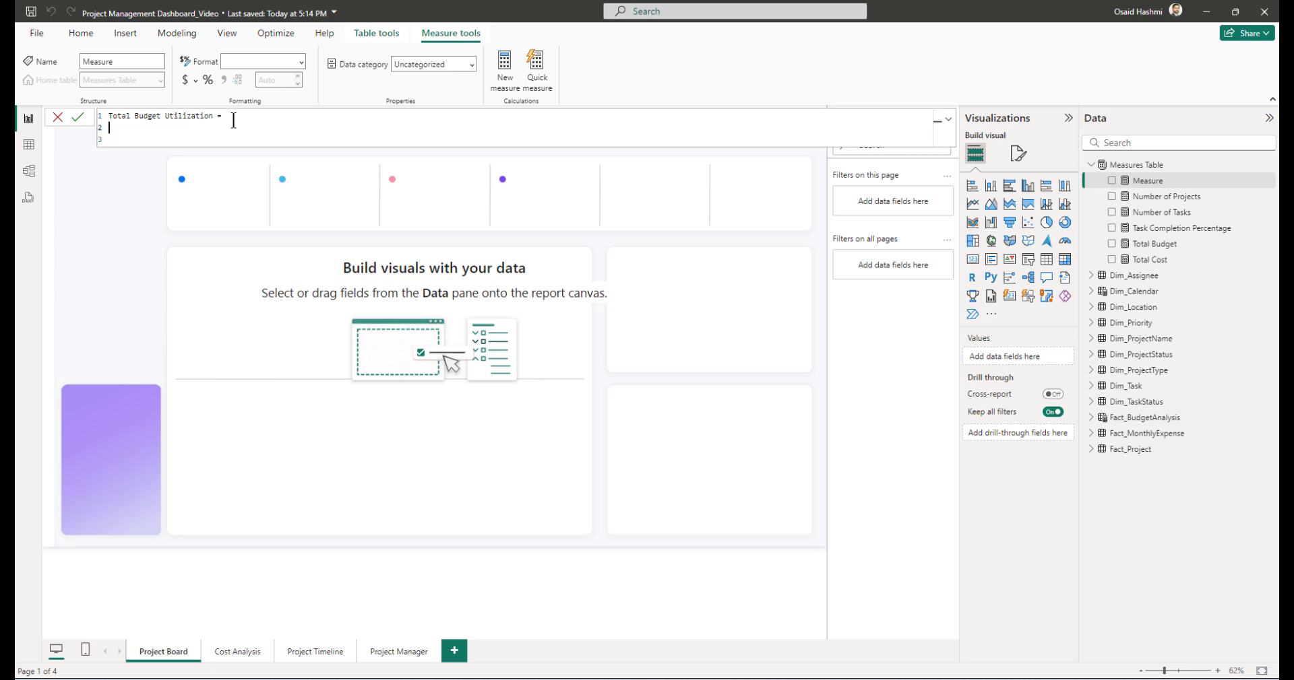
pyautogui.write('DIVIDE(')
pyautogui.hotkey('shift', 'Return')
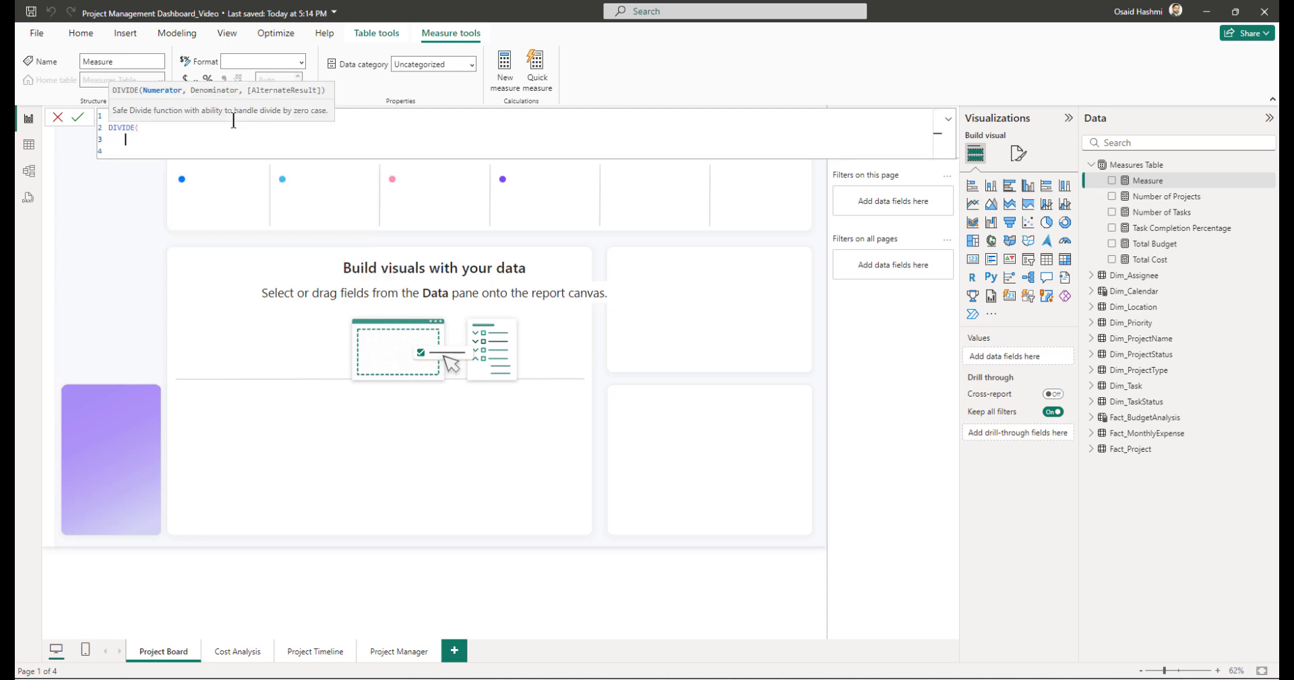
pyautogui.write('total cost')
pyautogui.press('Tab')
pyautogui.write(',')
pyautogui.hotkey('shift', 'Return')
pyautogui.write('total bud')
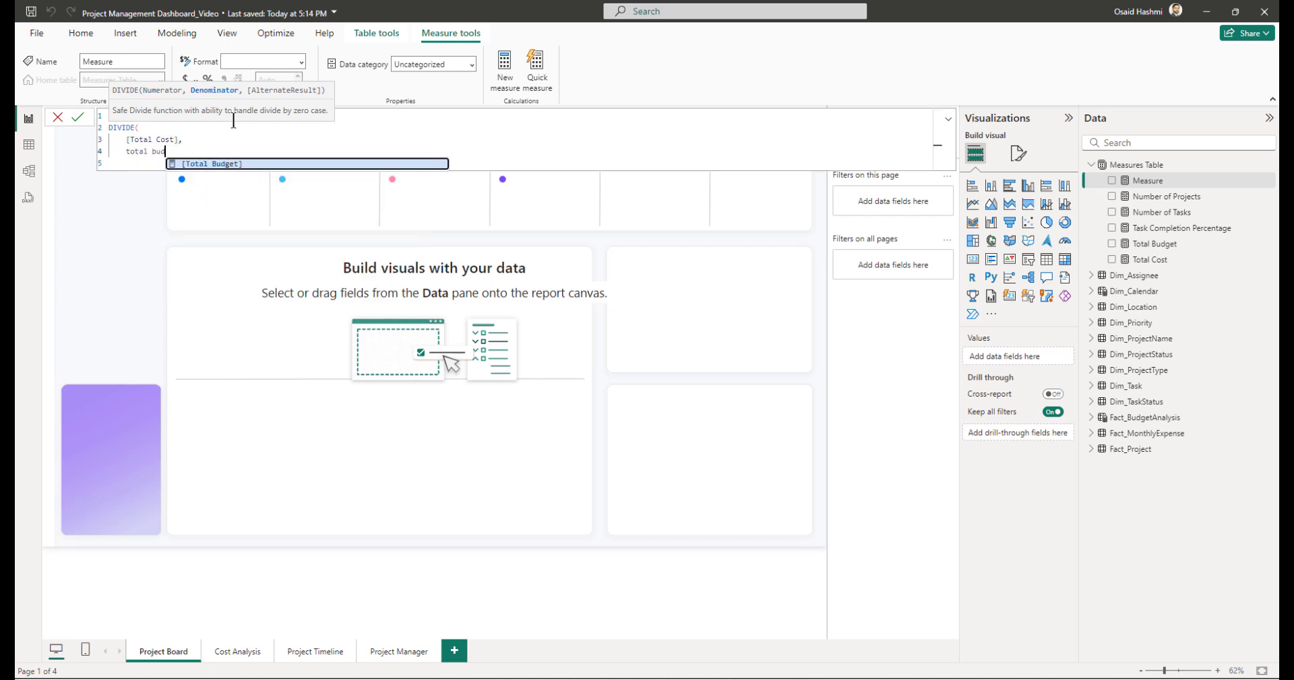
pyautogui.press('Tab')
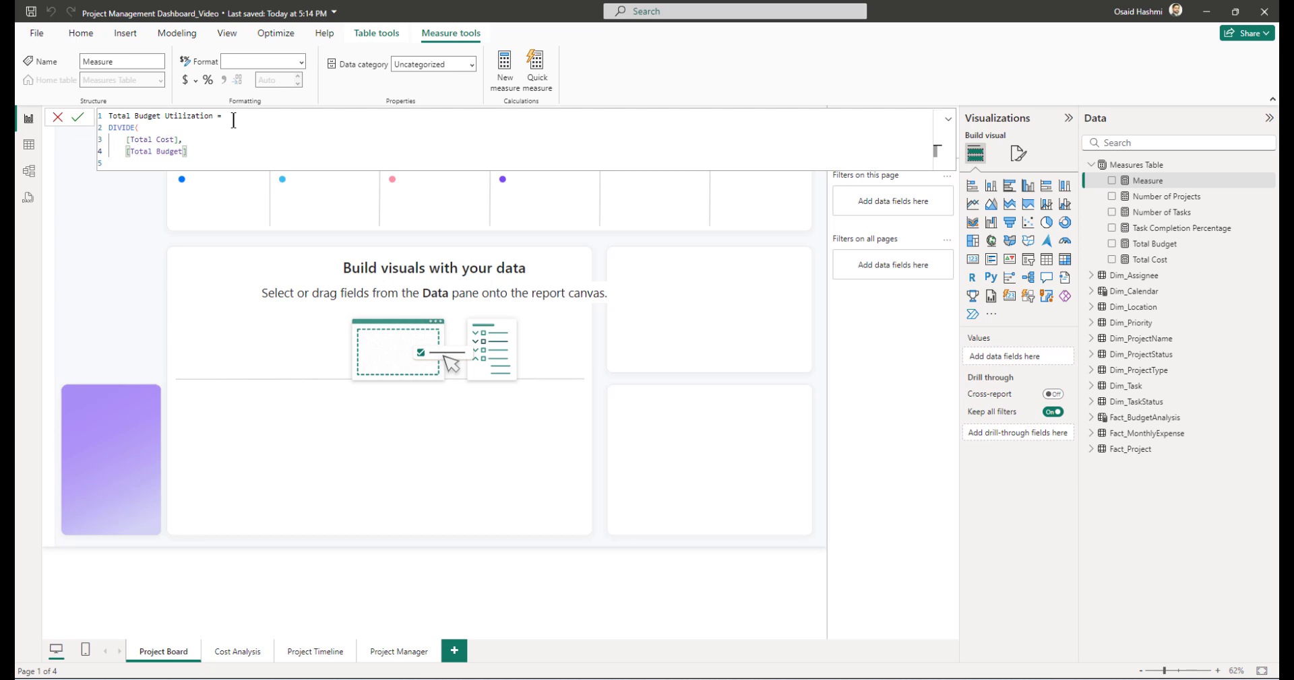
pyautogui.write(',')
pyautogui.hotkey('shift', 'Return')
pyautogui.write('0')
pyautogui.hotkey('shift', 'Return')
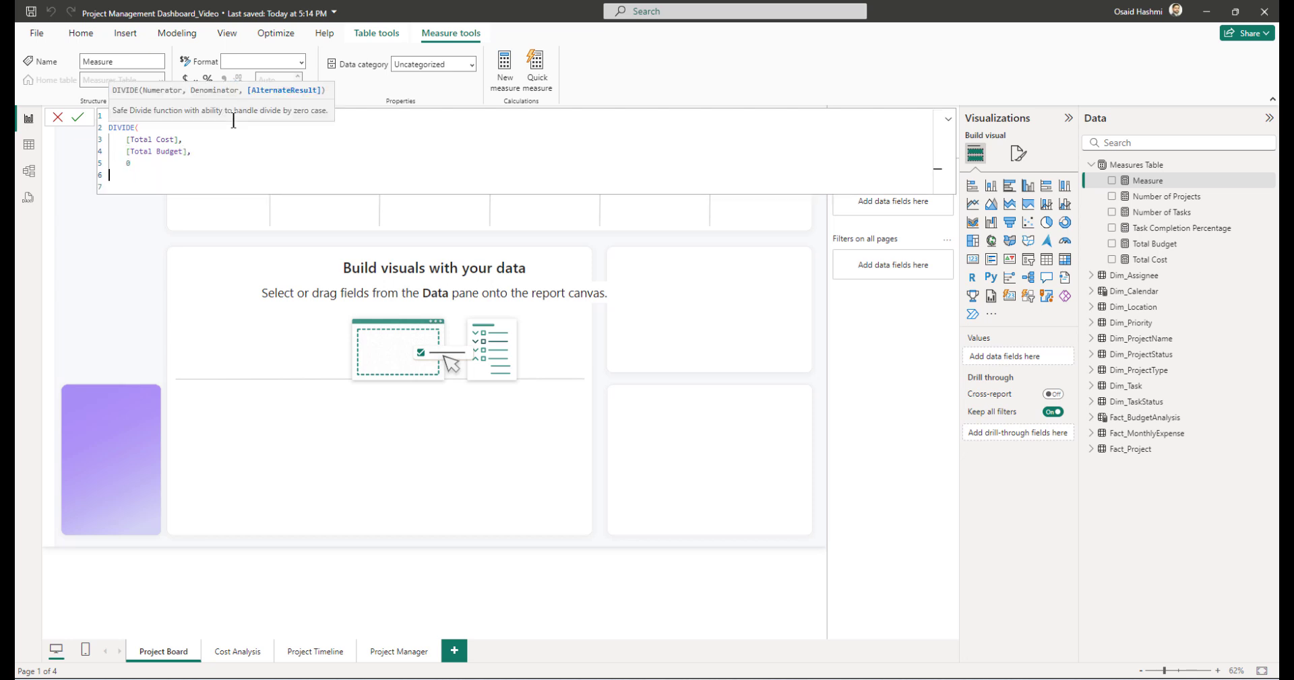
pyautogui.write(')')
pyautogui.press('Return')
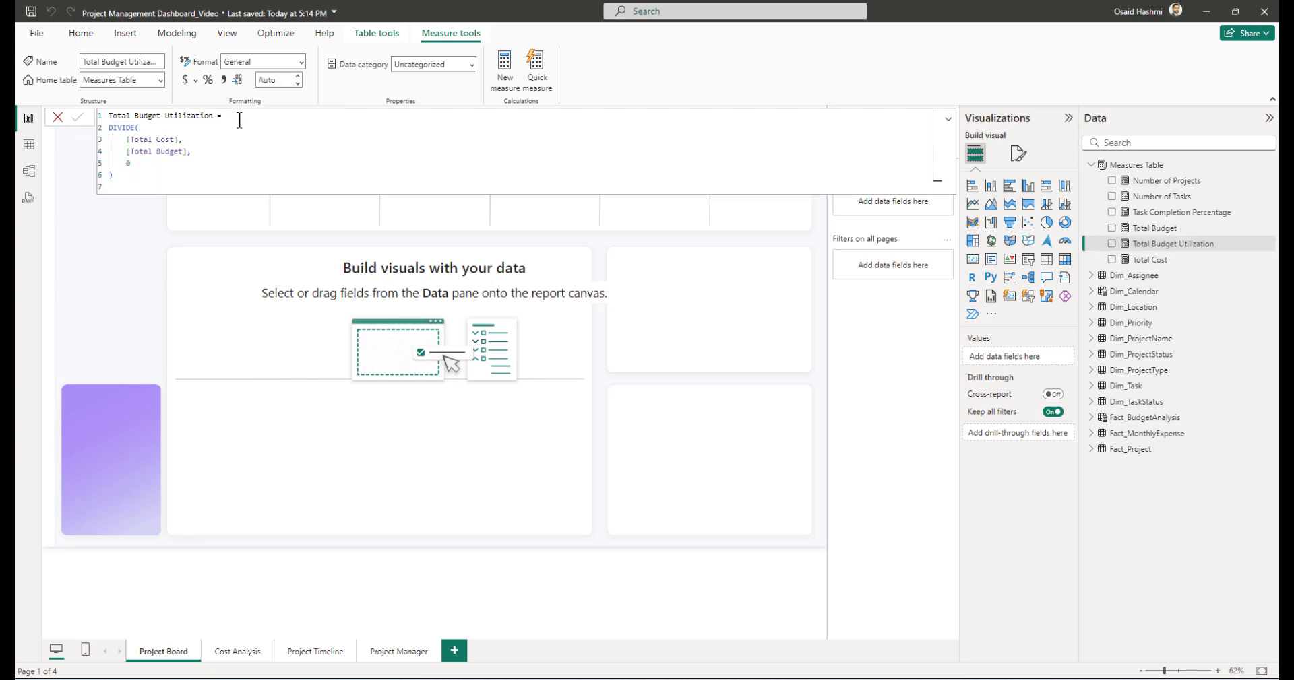
# - Format the Total Budget Utilization and Task Completion Percentage measures as percentages with one decimal place
pyautogui.click(207, 79)
pyautogui.click(297, 83)
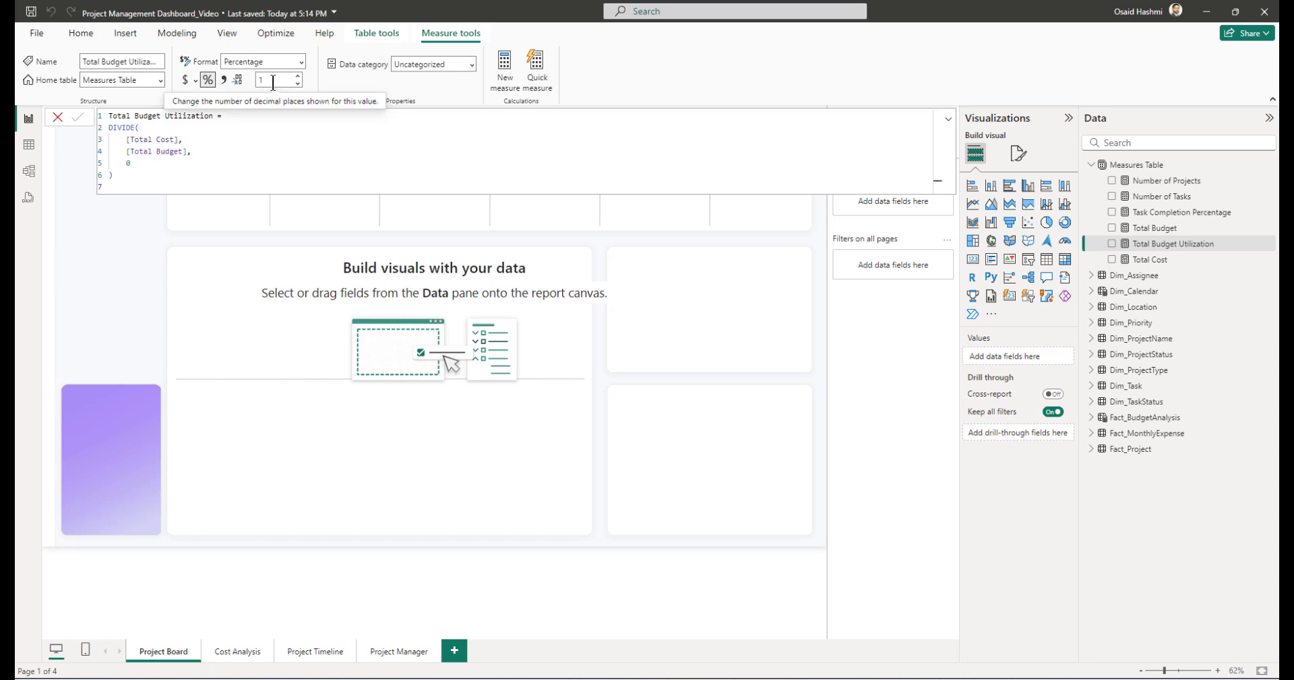
pyautogui.click(1167, 214)
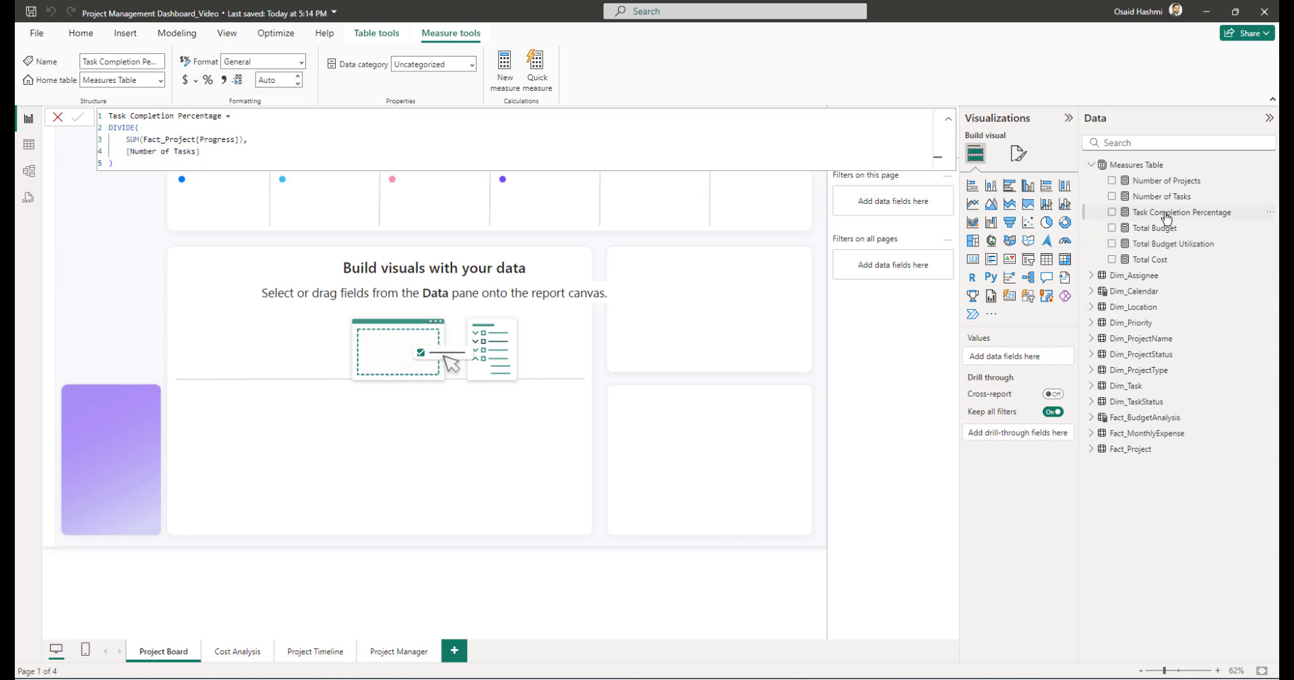
pyautogui.click(209, 79)
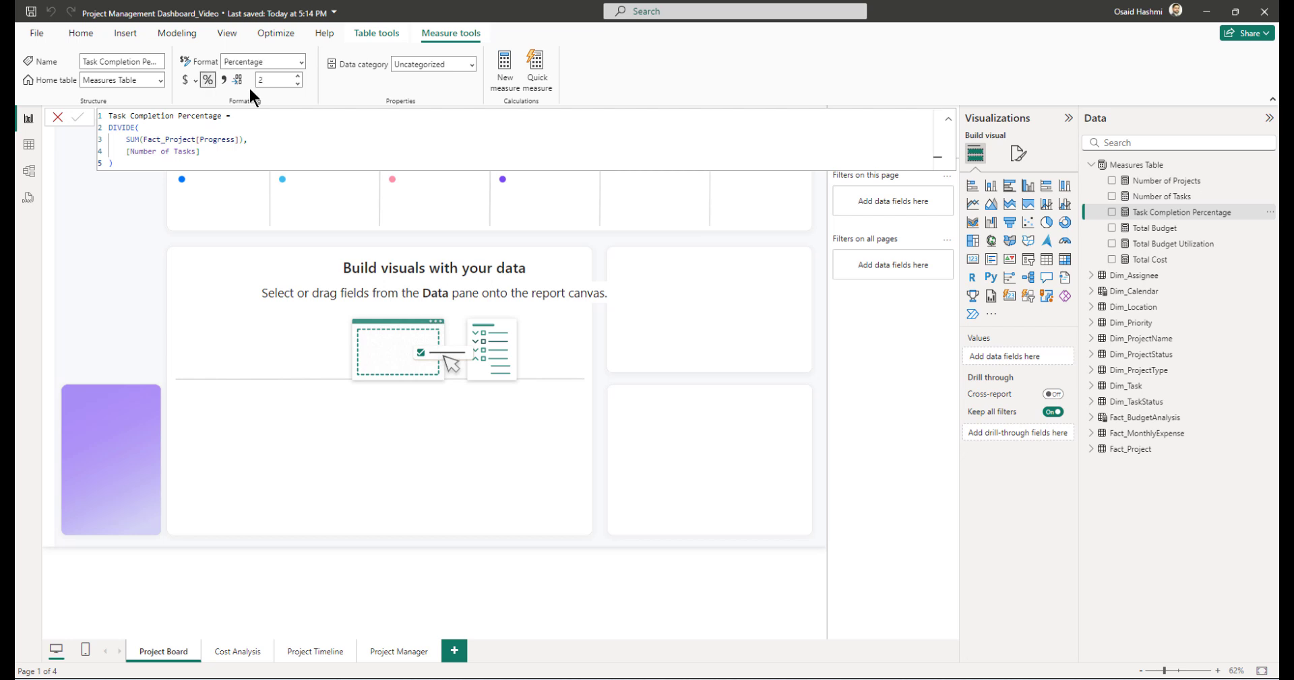
pyautogui.click(299, 83)
# - Rename the two percentage measures as Task Completion % and Total Budget Utilization %, and collapse the formula bar
pyautogui.doubleClick(194, 117)
pyautogui.write('%')
pyautogui.press('Return')
pyautogui.doubleClick(1173, 244)
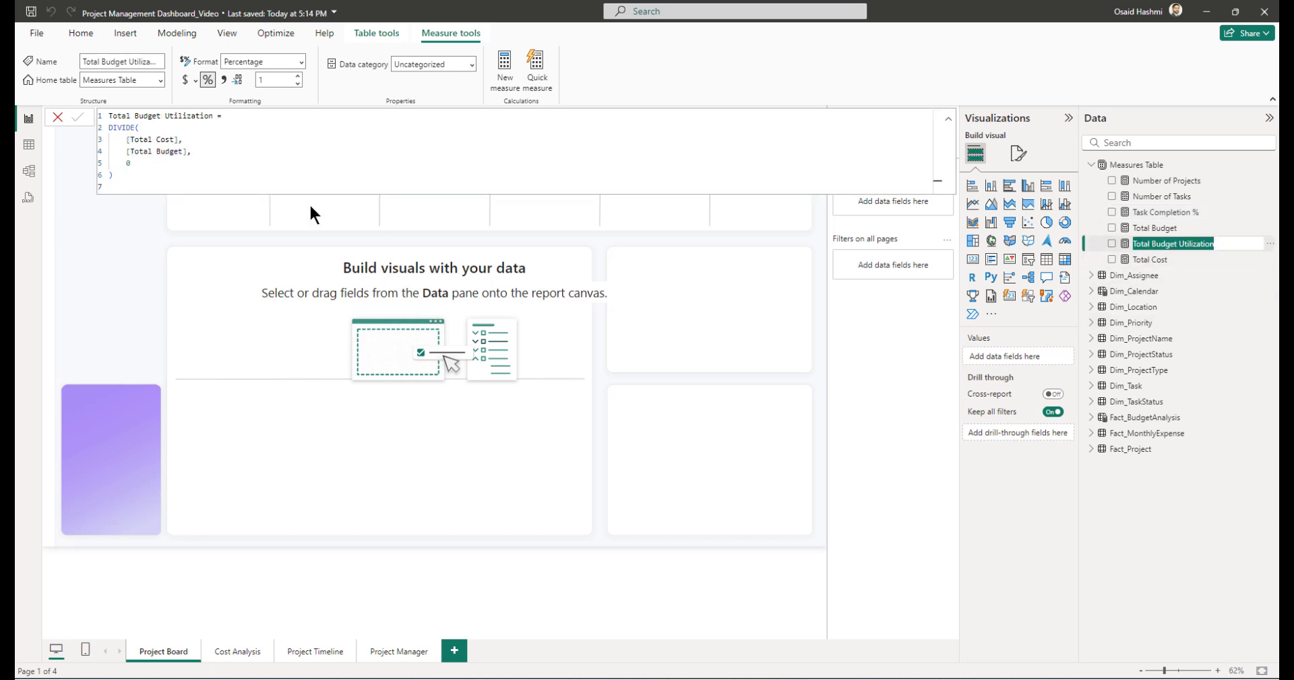
pyautogui.click(216, 119)
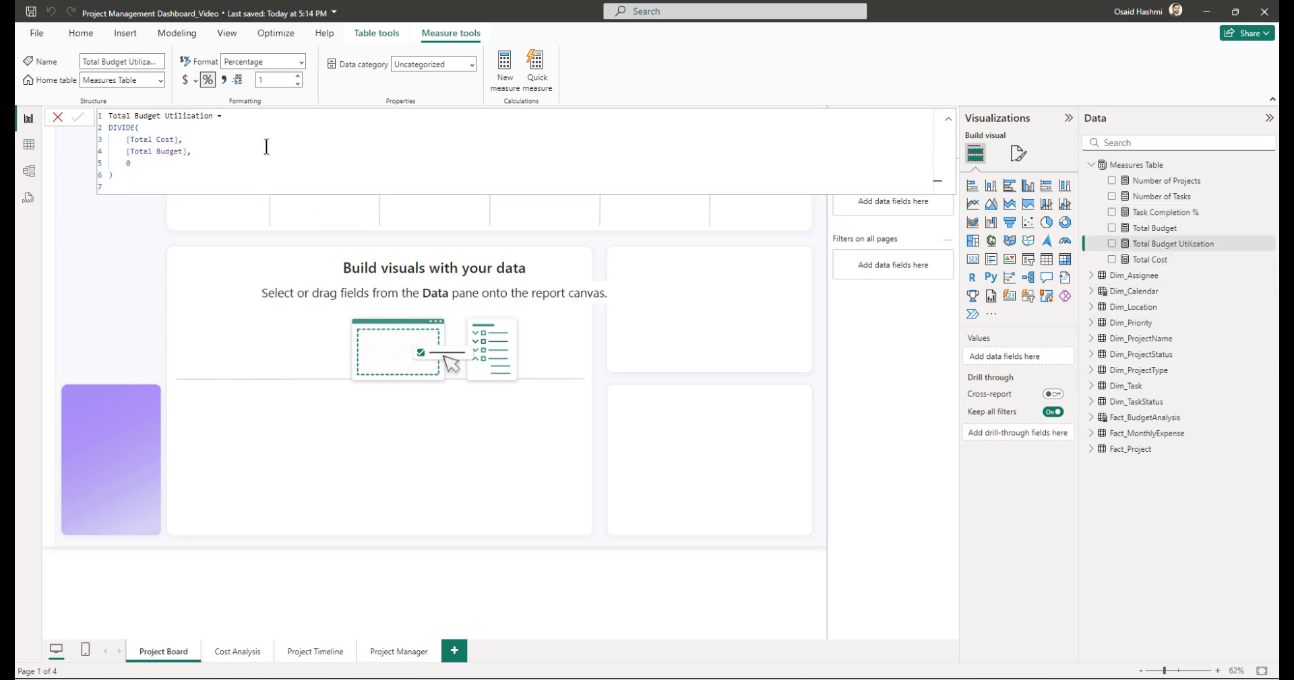
pyautogui.doubleClick(208, 116)
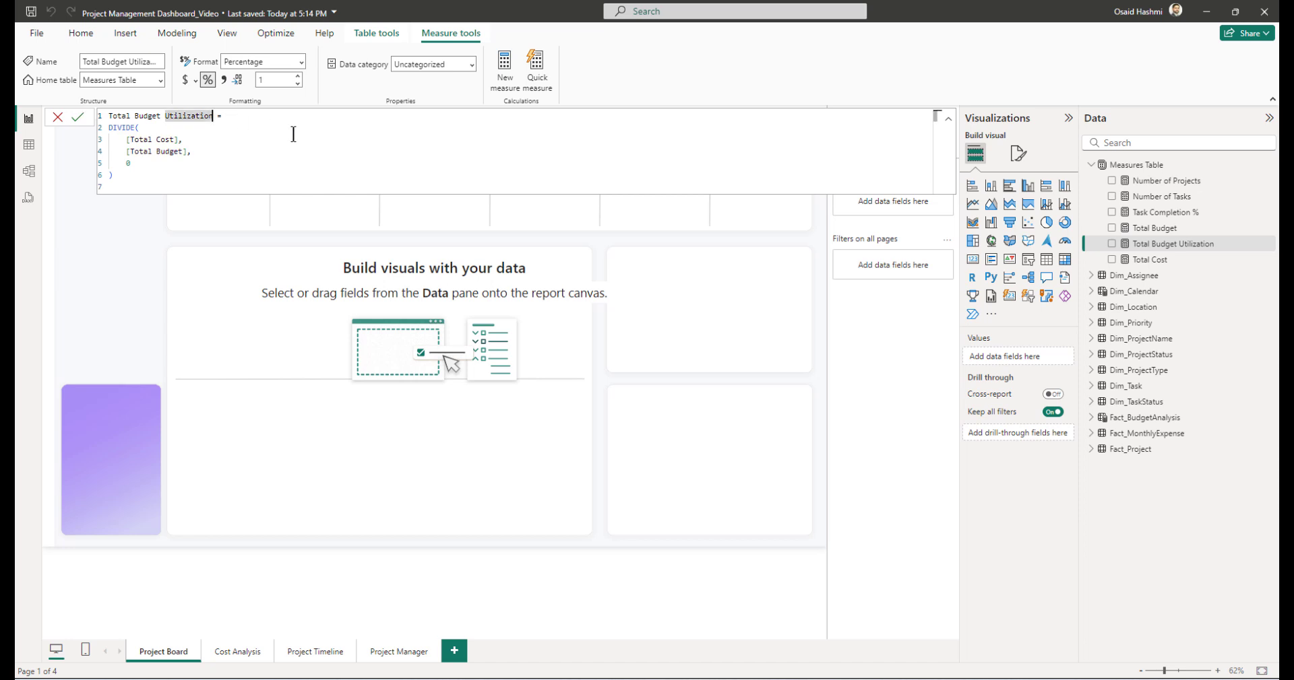
pyautogui.press('Right')
pyautogui.write('%')
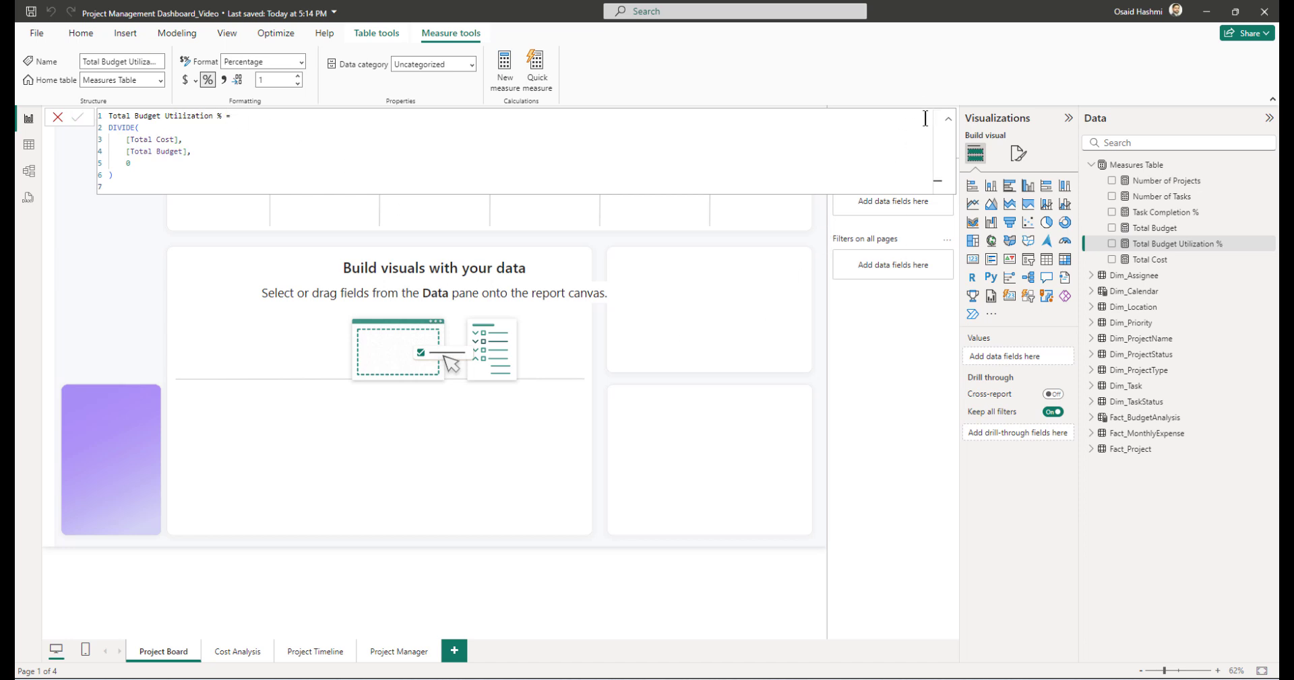
pyautogui.click(946, 123)
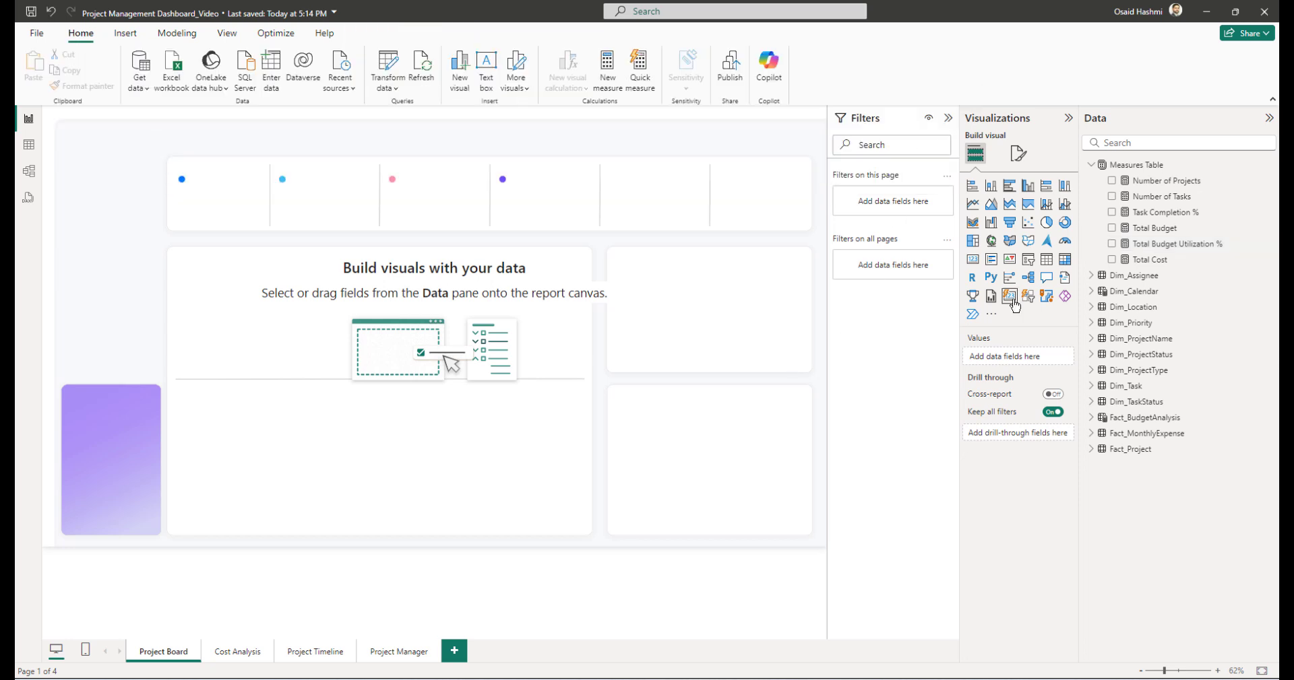
# - Add a card visual to the Project Board page and fill it with the Number of Projects measure
pyautogui.click(1010, 304)
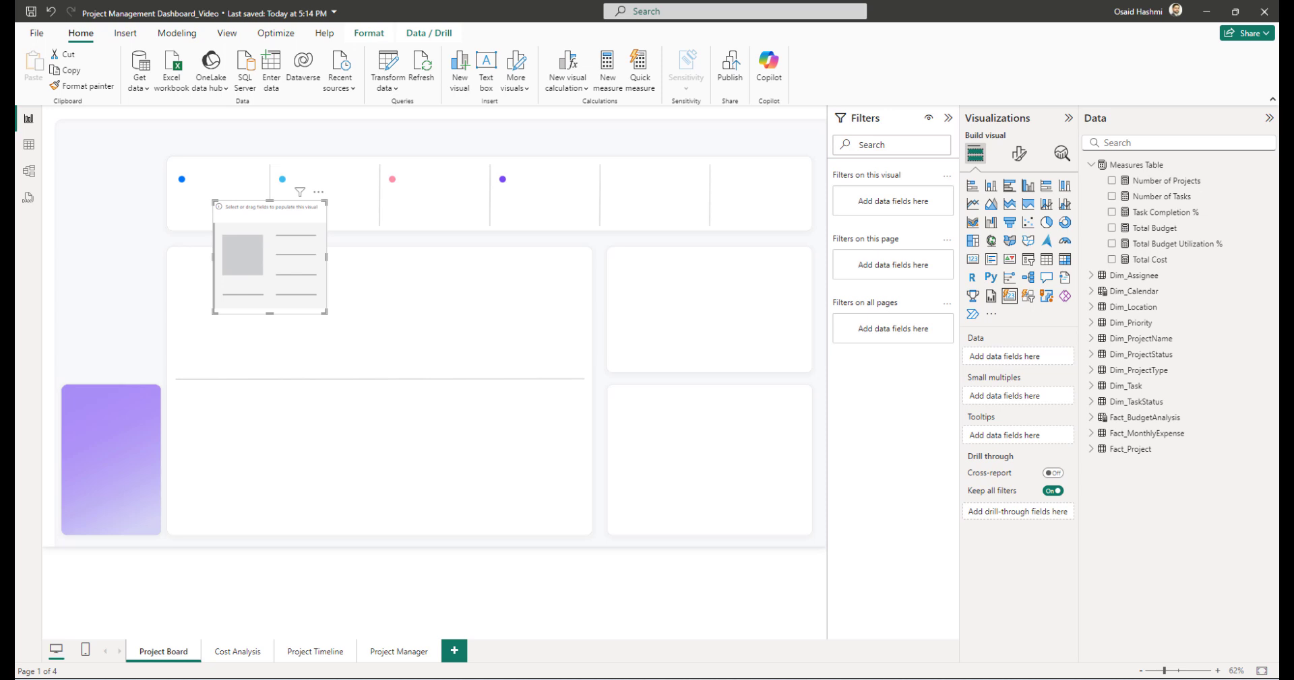
pyautogui.click(1019, 154)
pyautogui.click(976, 162)
pyautogui.click(1113, 181)
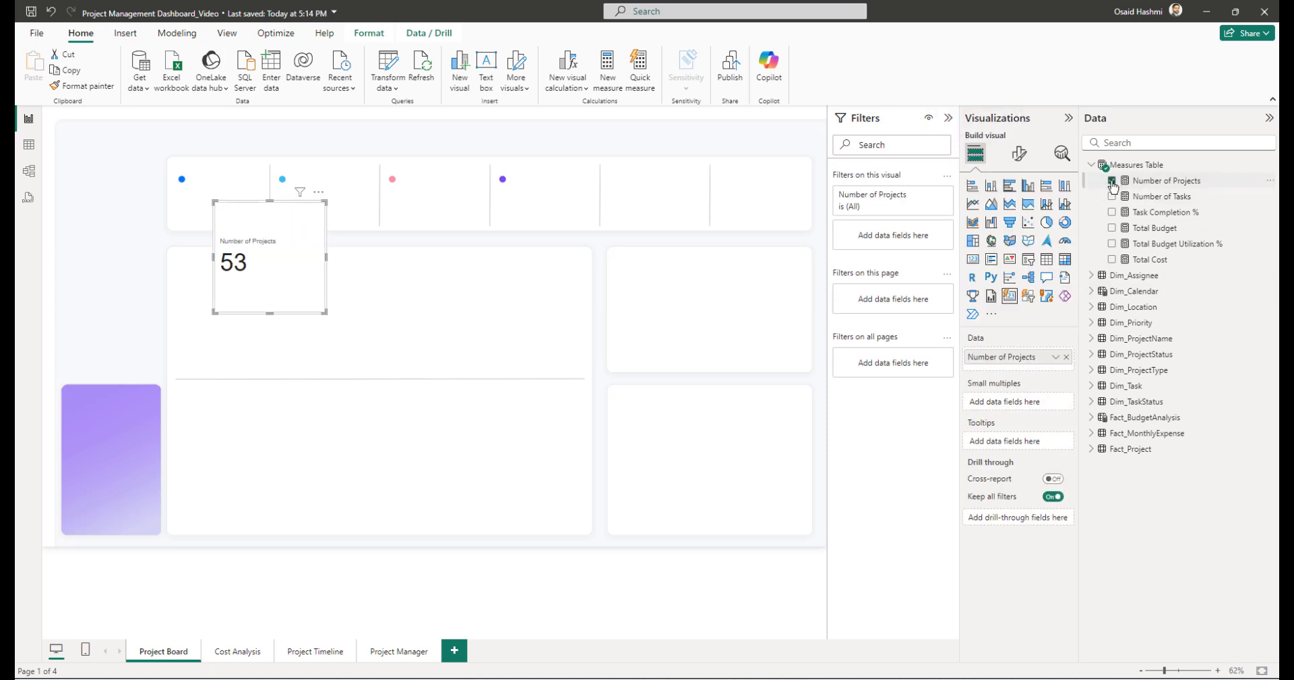
# - Set the Number of Projects card visual's height to 162 and its width to 1032
pyautogui.click(1020, 162)
pyautogui.click(1018, 212)
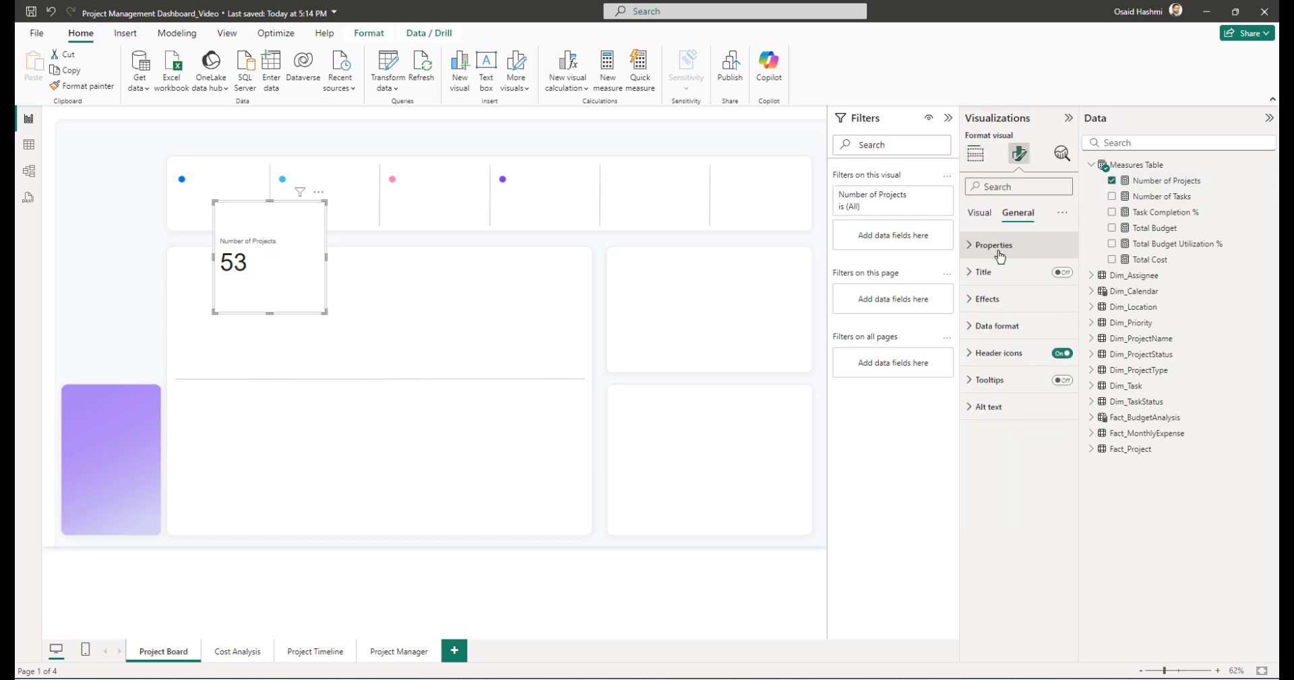
pyautogui.click(995, 246)
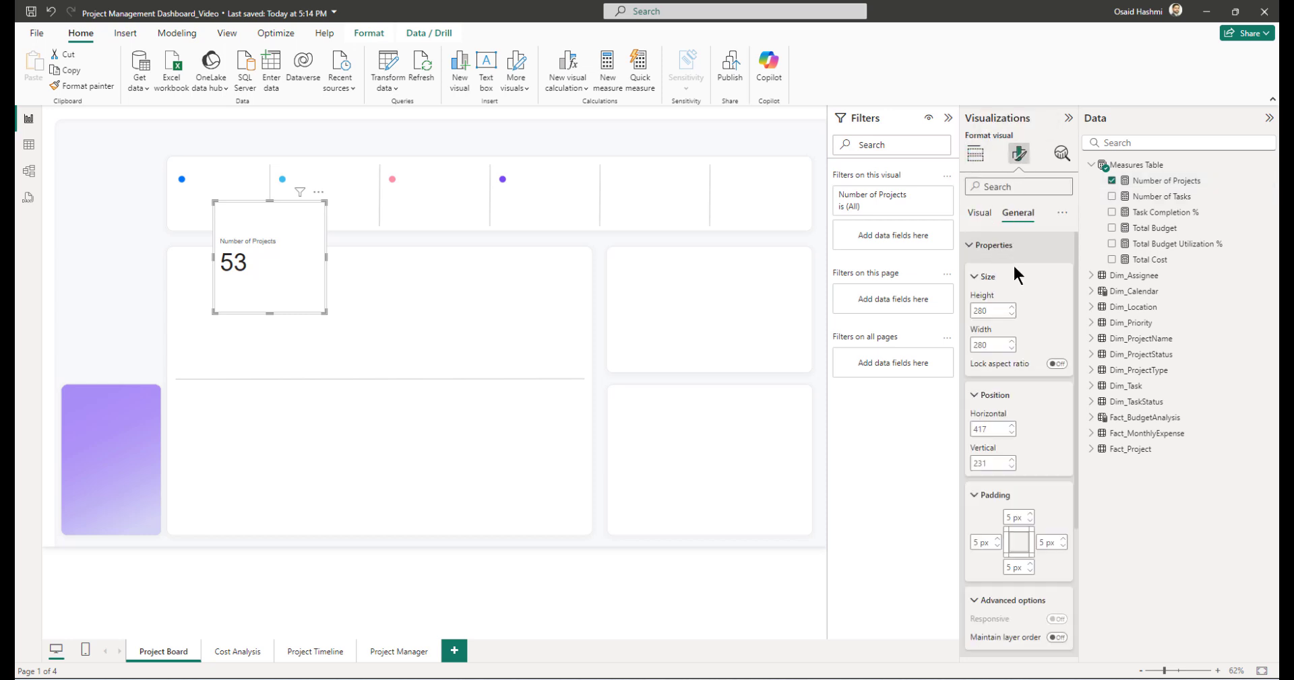
pyautogui.doubleClick(989, 311)
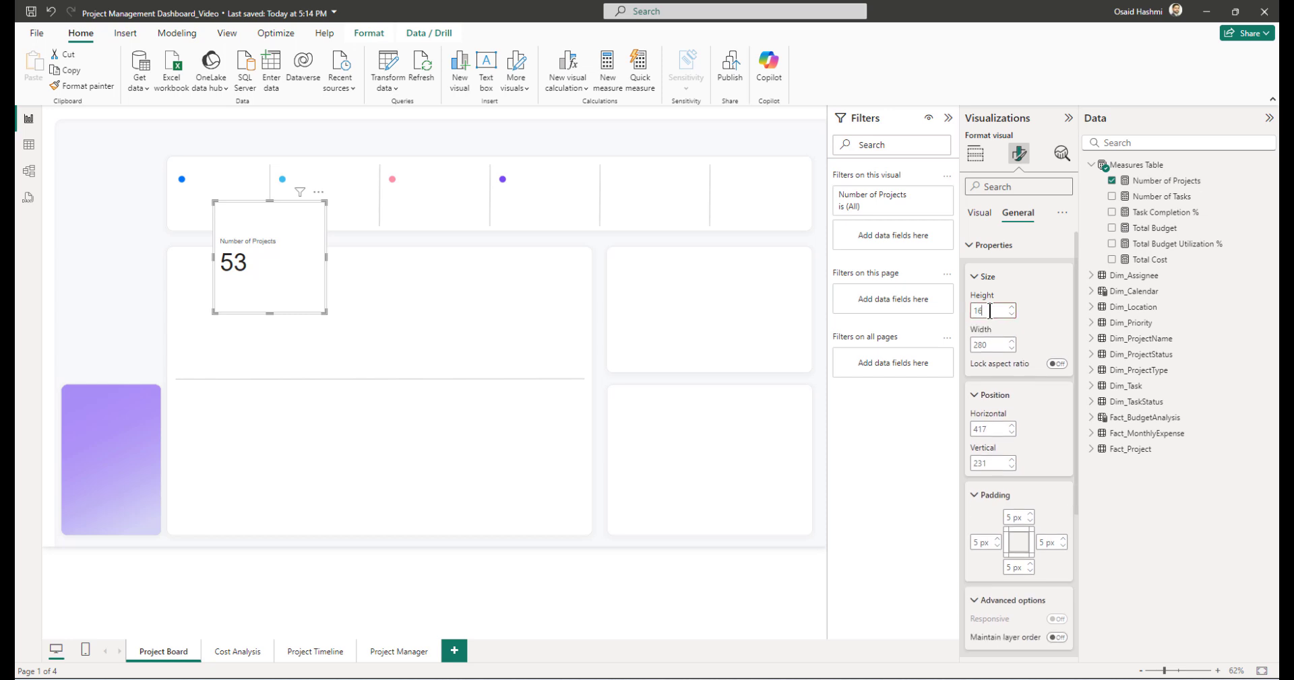
pyautogui.write('162')
pyautogui.press('Tab')
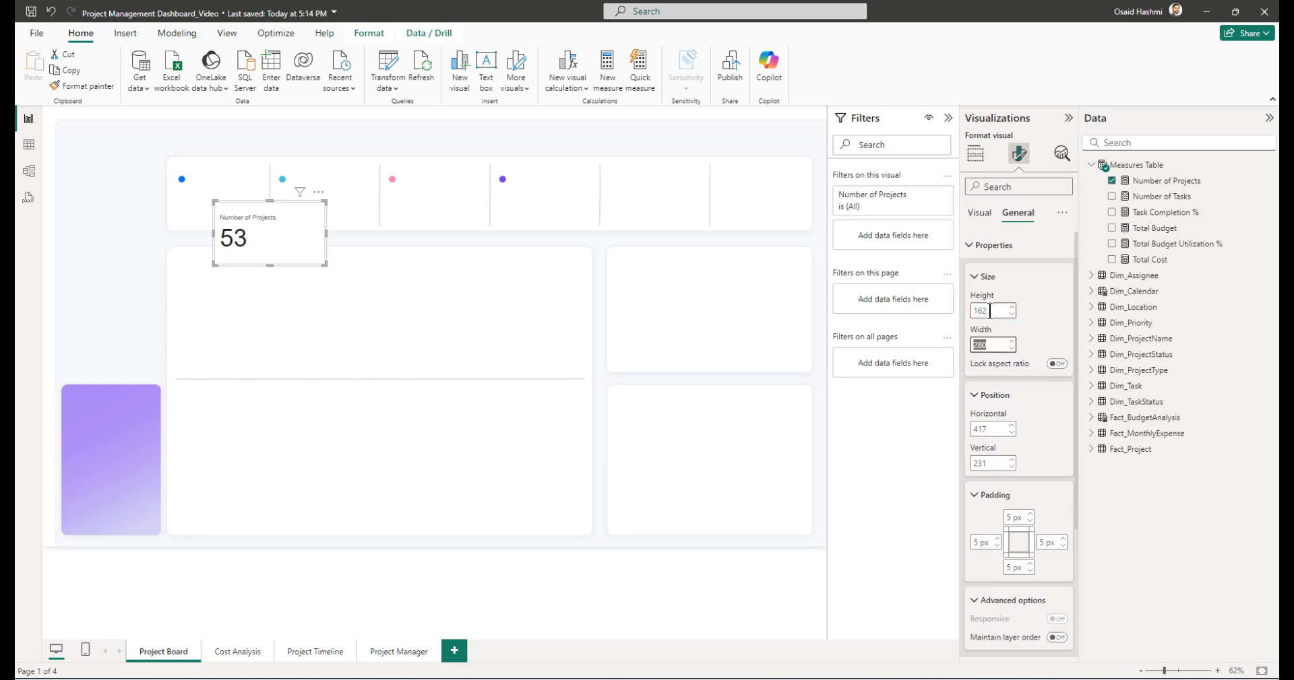
pyautogui.write('1032')
pyautogui.press('Tab')
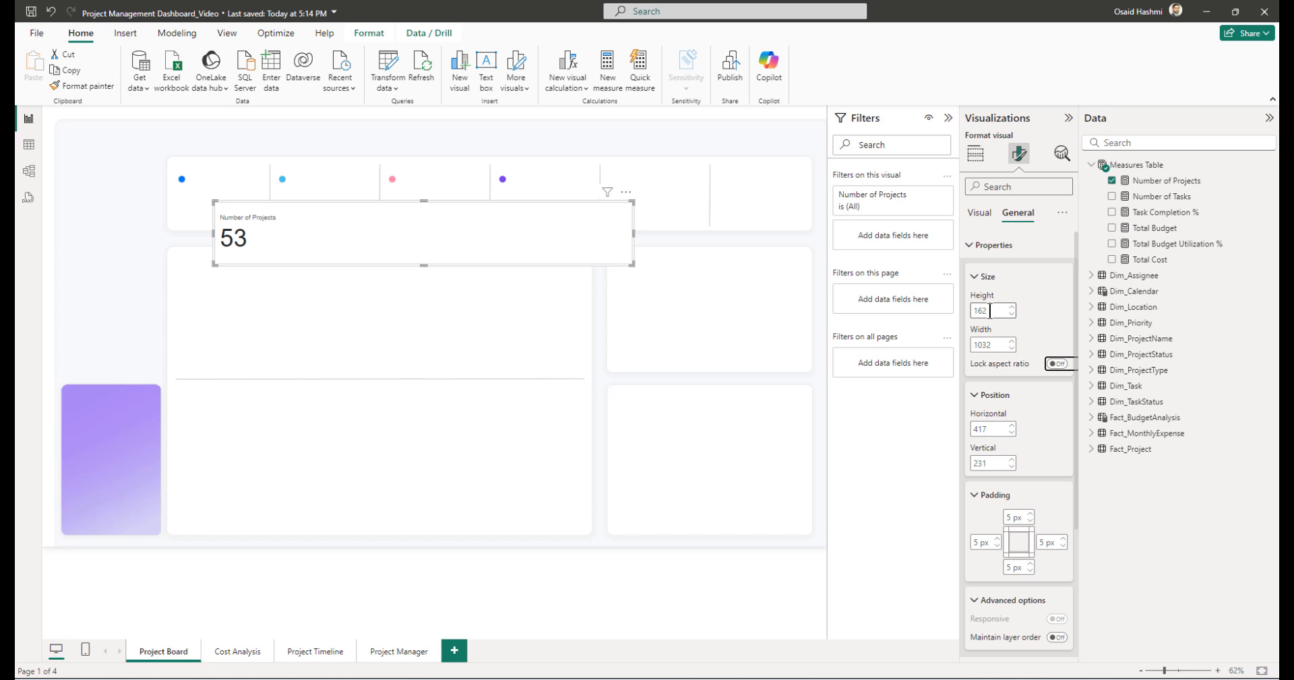
# - Position the card visual at horizontal 307 and vertical 134
pyautogui.press('Tab')
pyautogui.press('Tab')
pyautogui.press('Tab')
pyautogui.hotkey('shift', 'Tab')
pyautogui.write('30')
pyautogui.press('Tab')
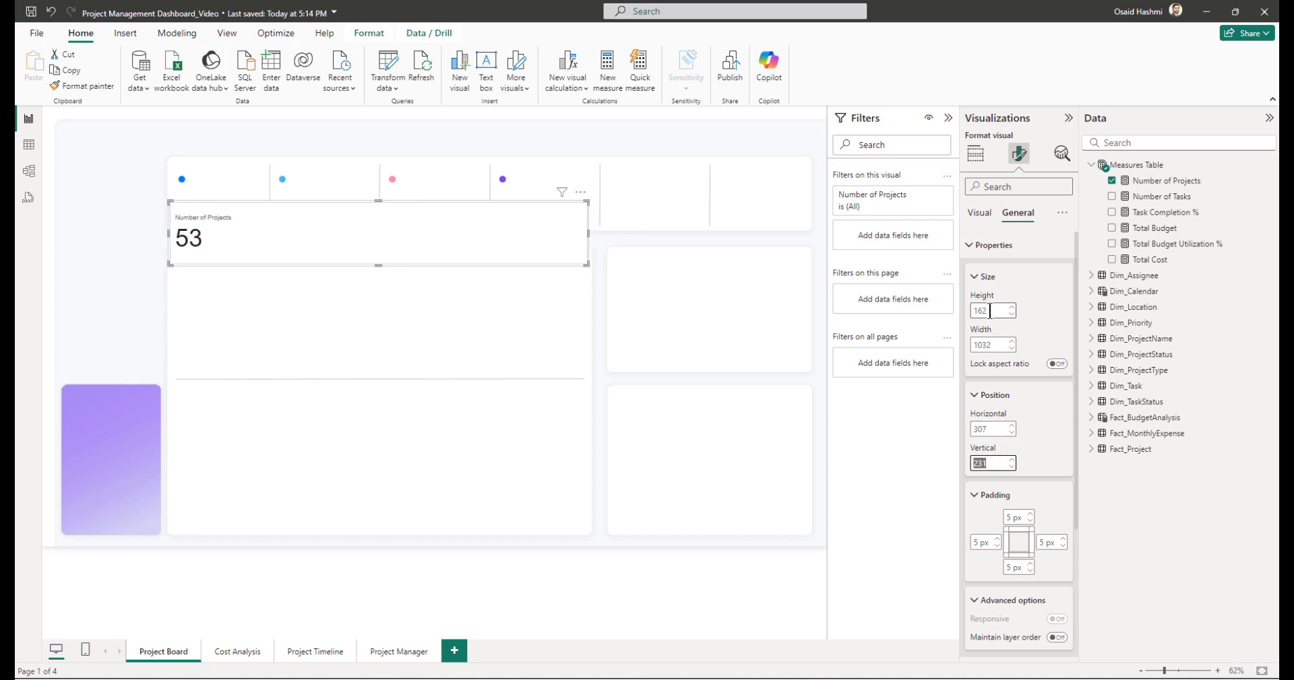
pyautogui.write('134')
pyautogui.press('Return')
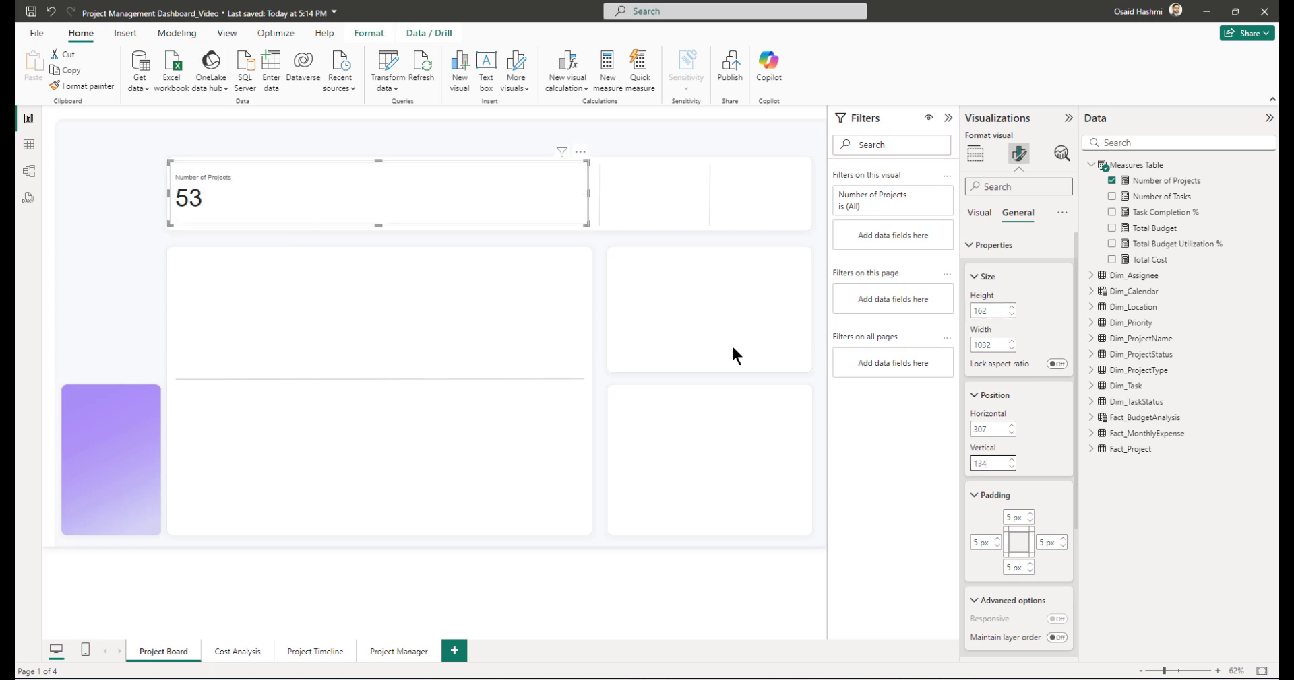
# - Turn off the card visual's background effect
pyautogui.click(990, 245)
pyautogui.click(988, 299)
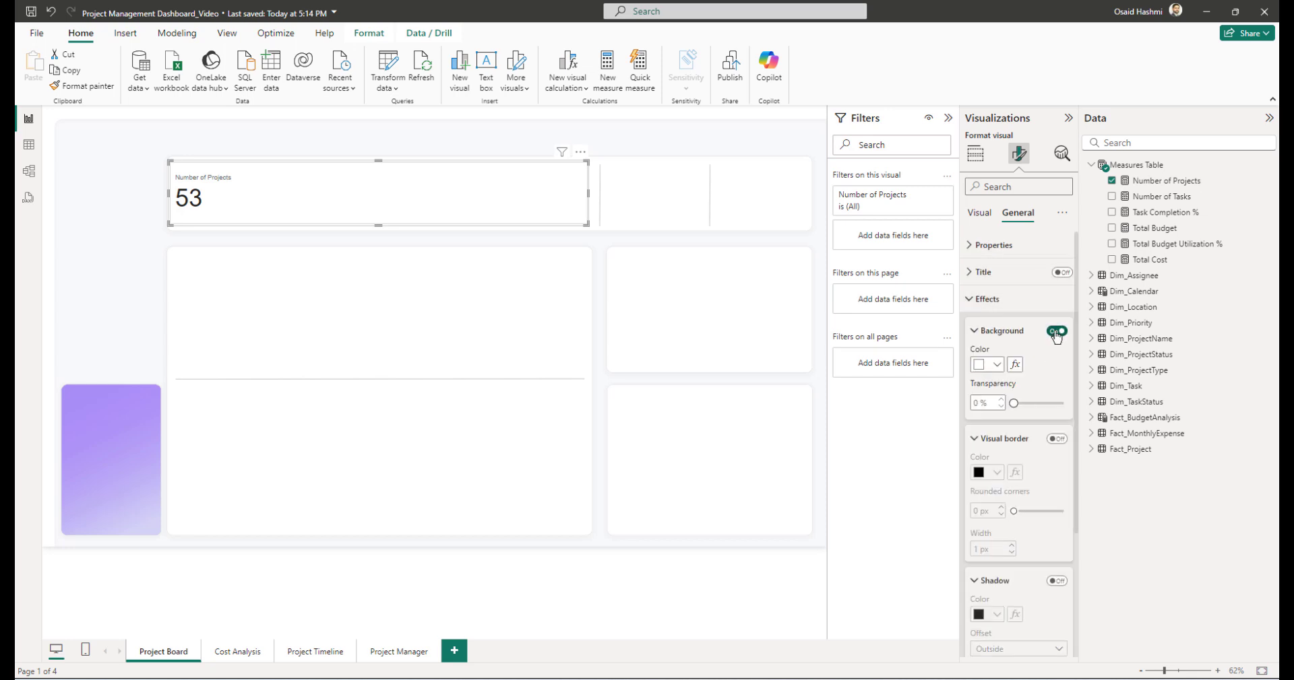
pyautogui.click(1055, 331)
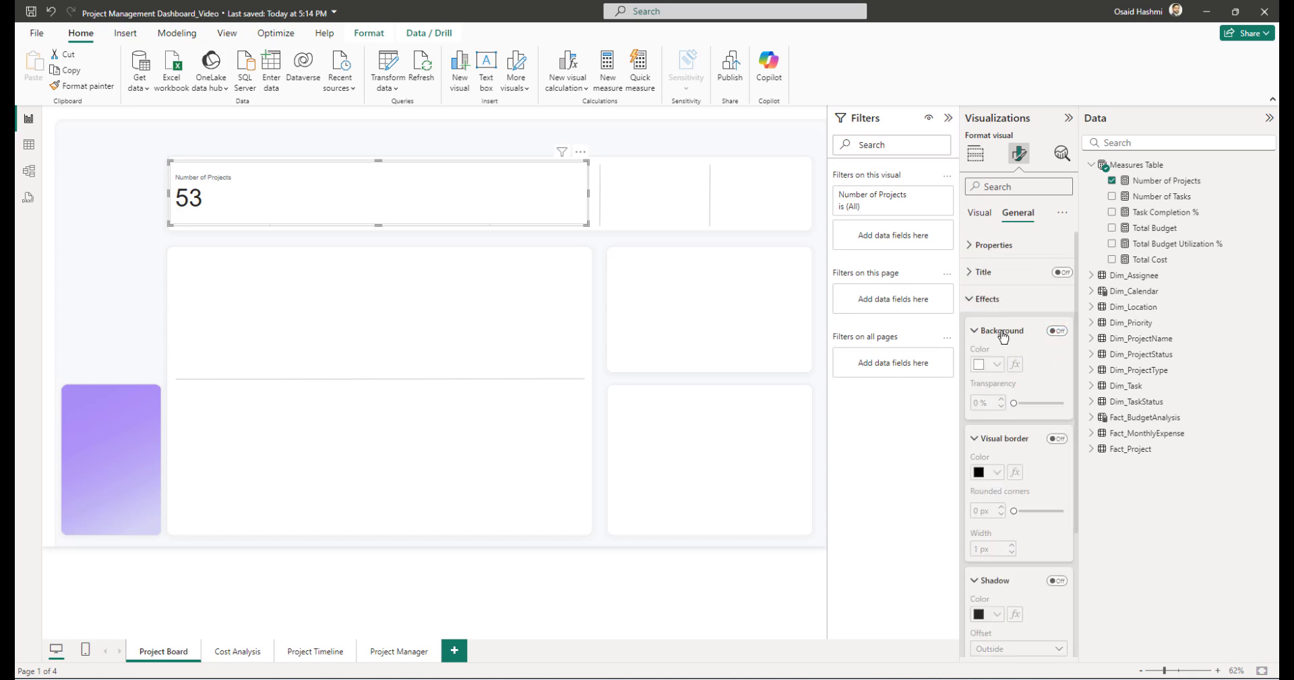
pyautogui.click(980, 214)
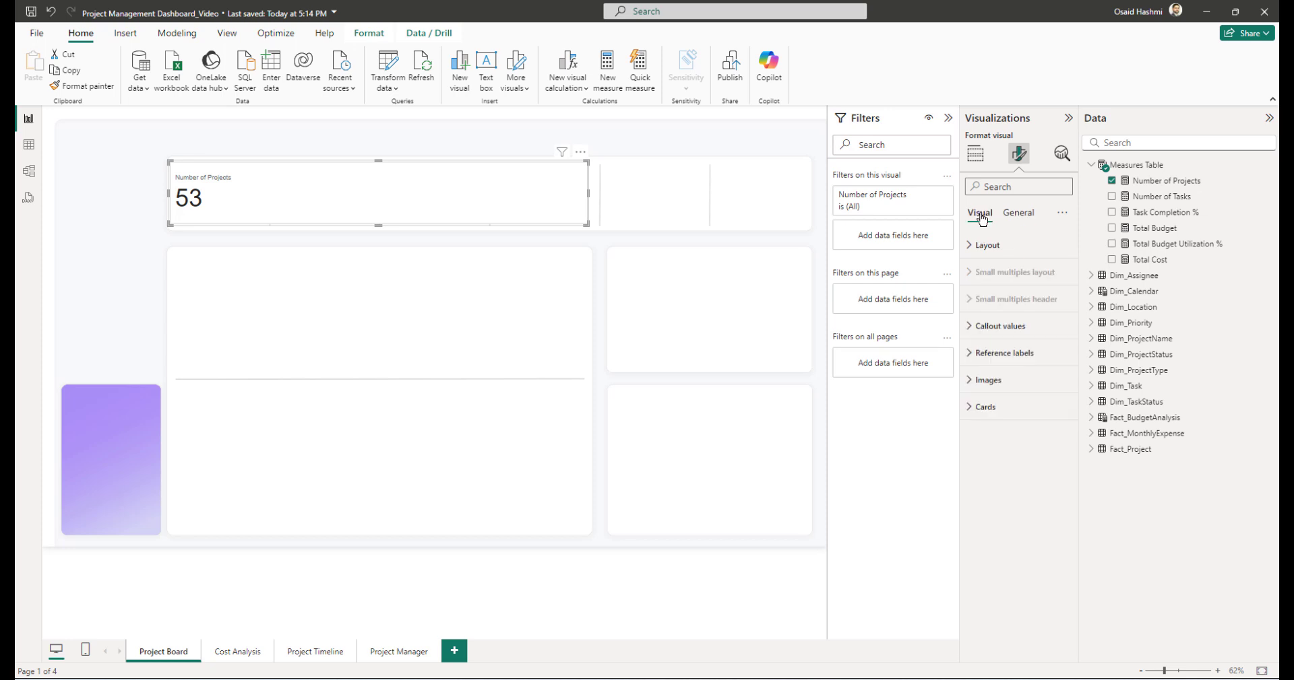
# - Add the Number of Tasks, Total Cost and Total Budget measures to the card visual
pyautogui.click(975, 154)
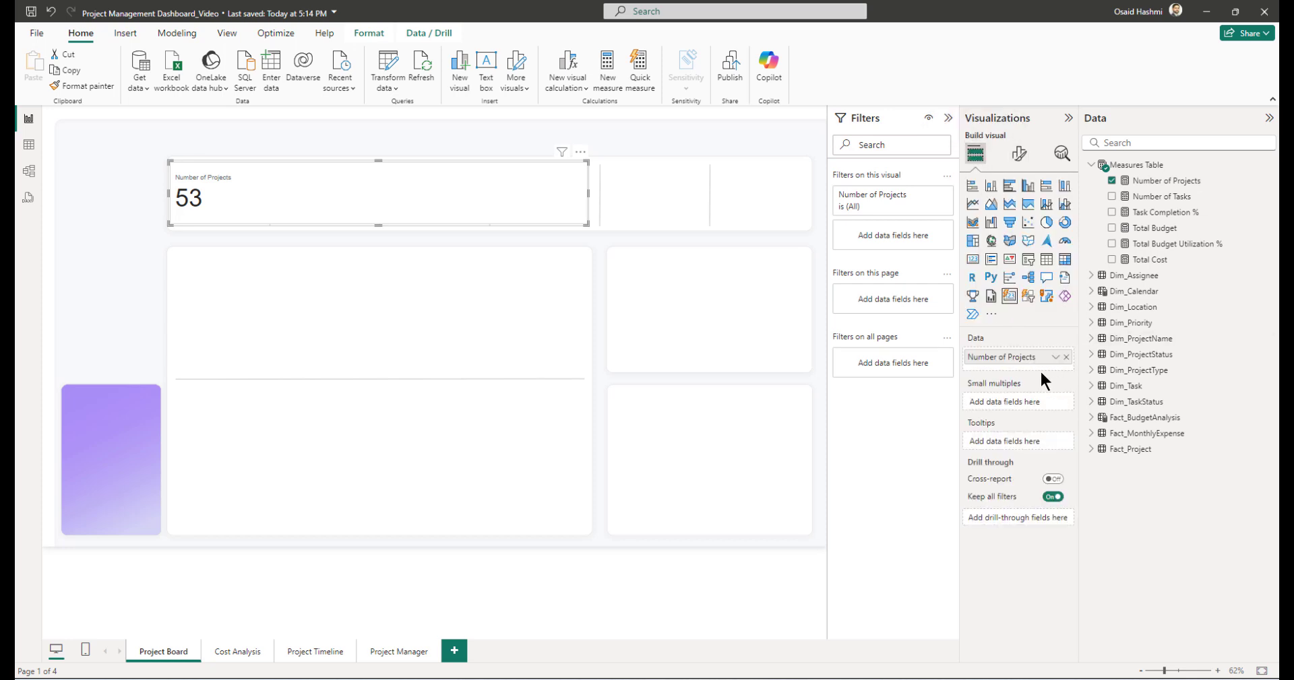
pyautogui.click(1112, 197)
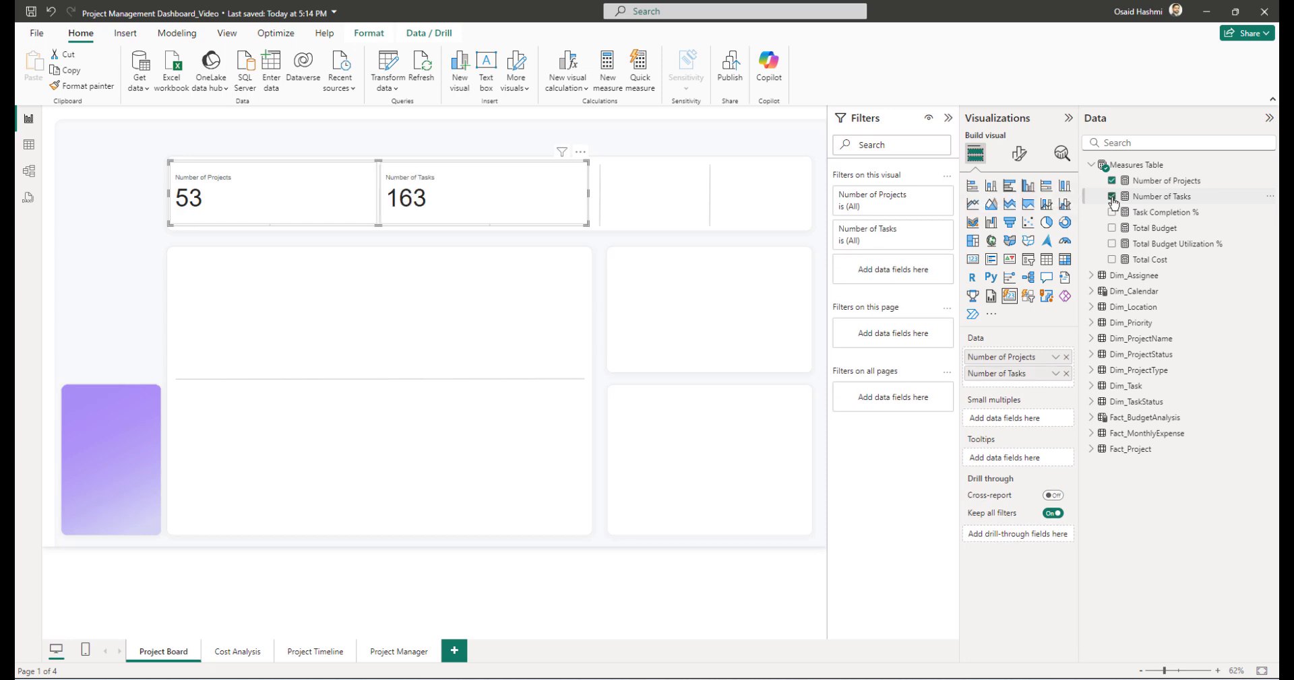
pyautogui.click(1111, 260)
pyautogui.click(1112, 229)
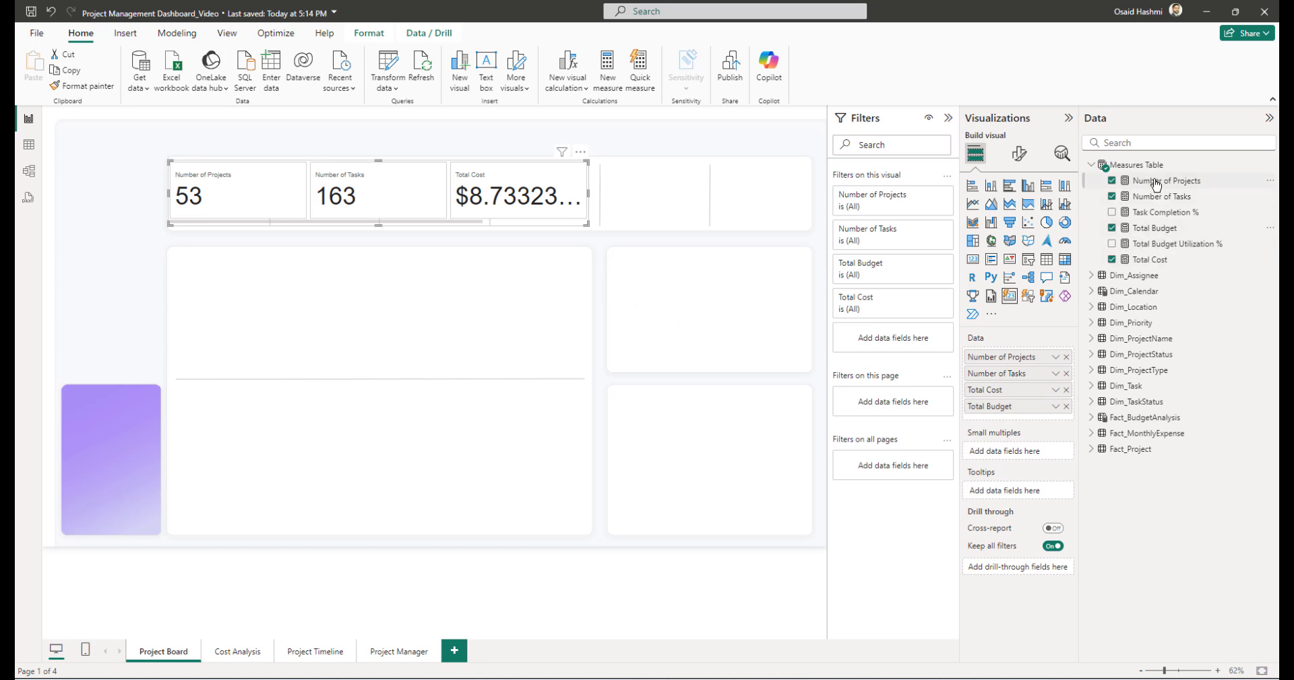
# - Set the Total Cost and Total Budget measures to 0 decimal places
pyautogui.click(1149, 260)
pyautogui.click(278, 82)
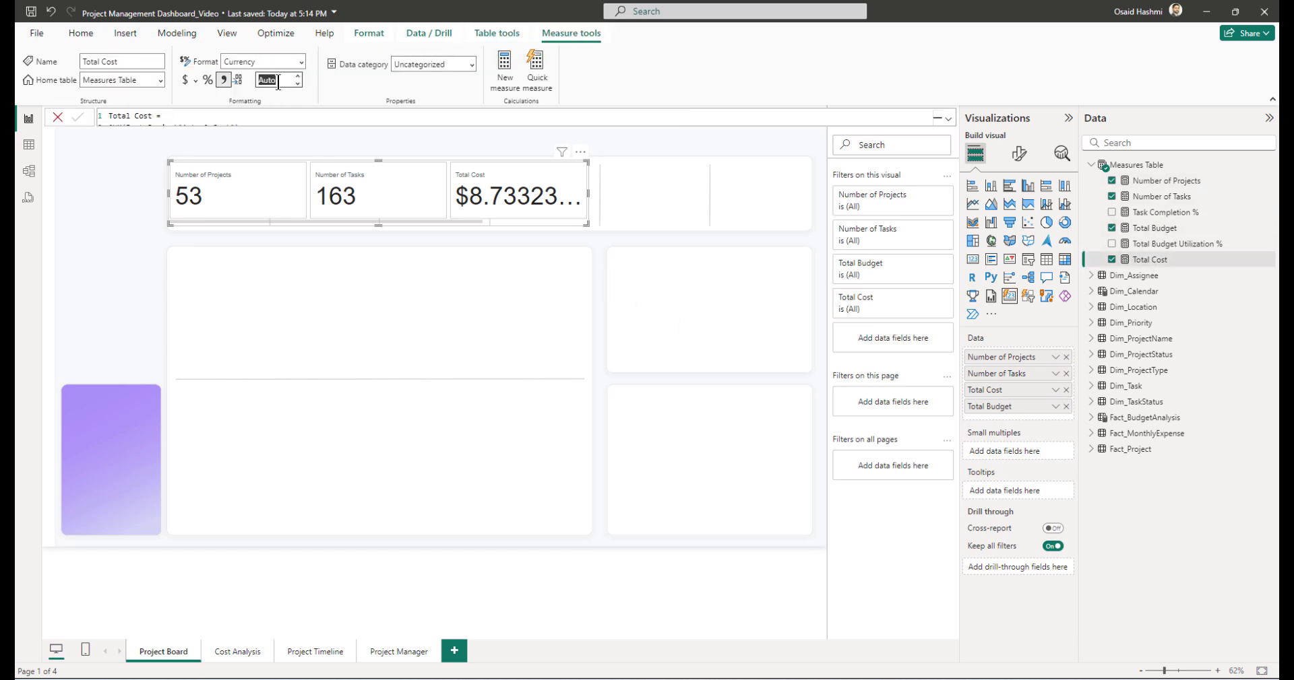
pyautogui.click(277, 82)
pyautogui.press('Return')
pyautogui.click(1151, 231)
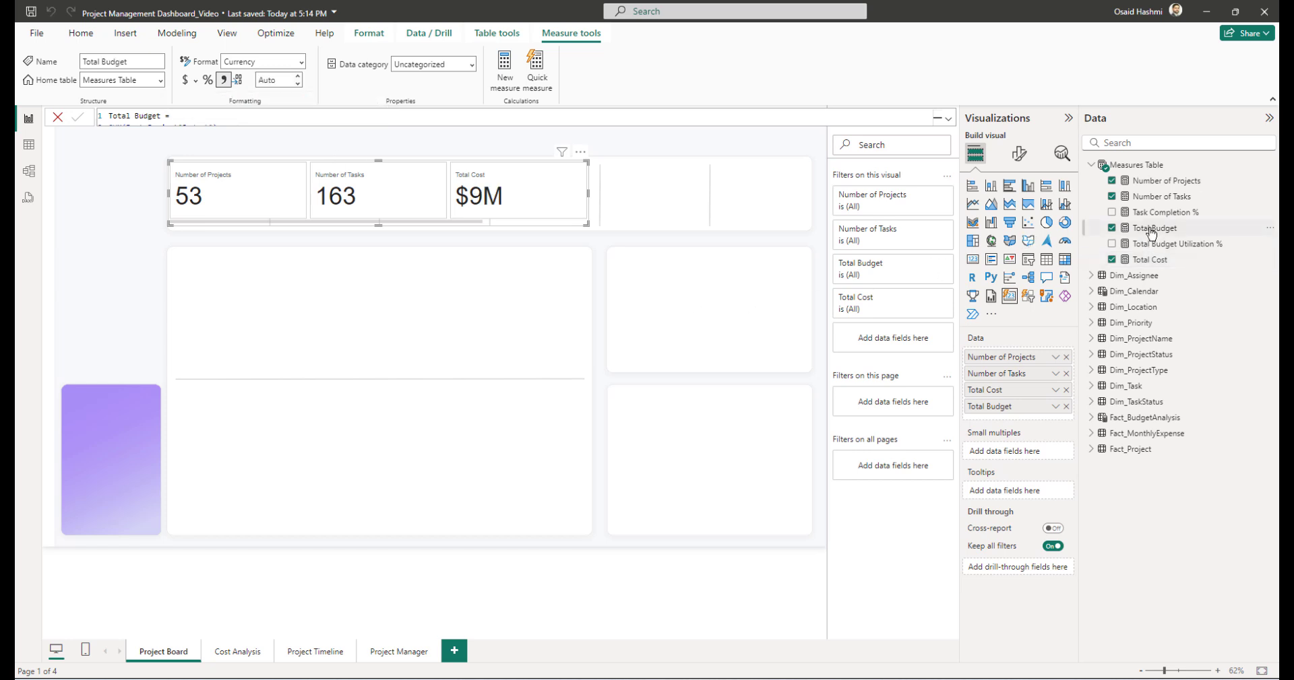
pyautogui.click(274, 80)
pyautogui.write('0')
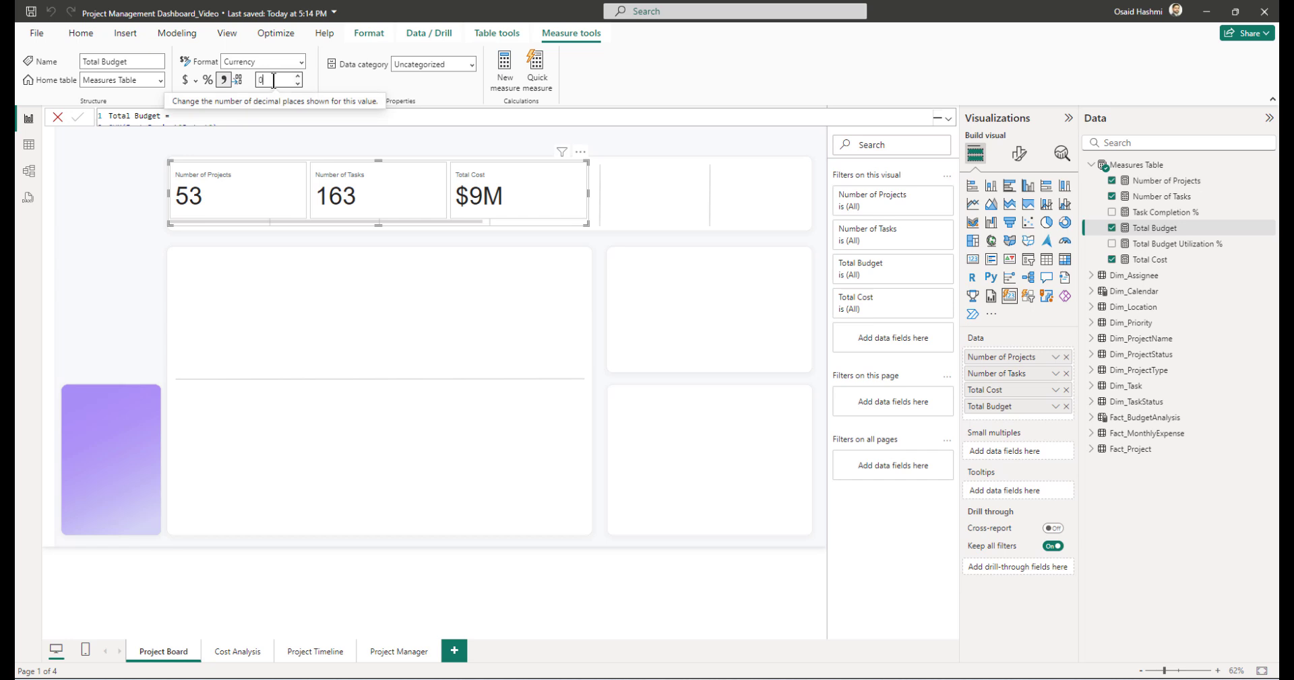
pyautogui.press('BackSpace')
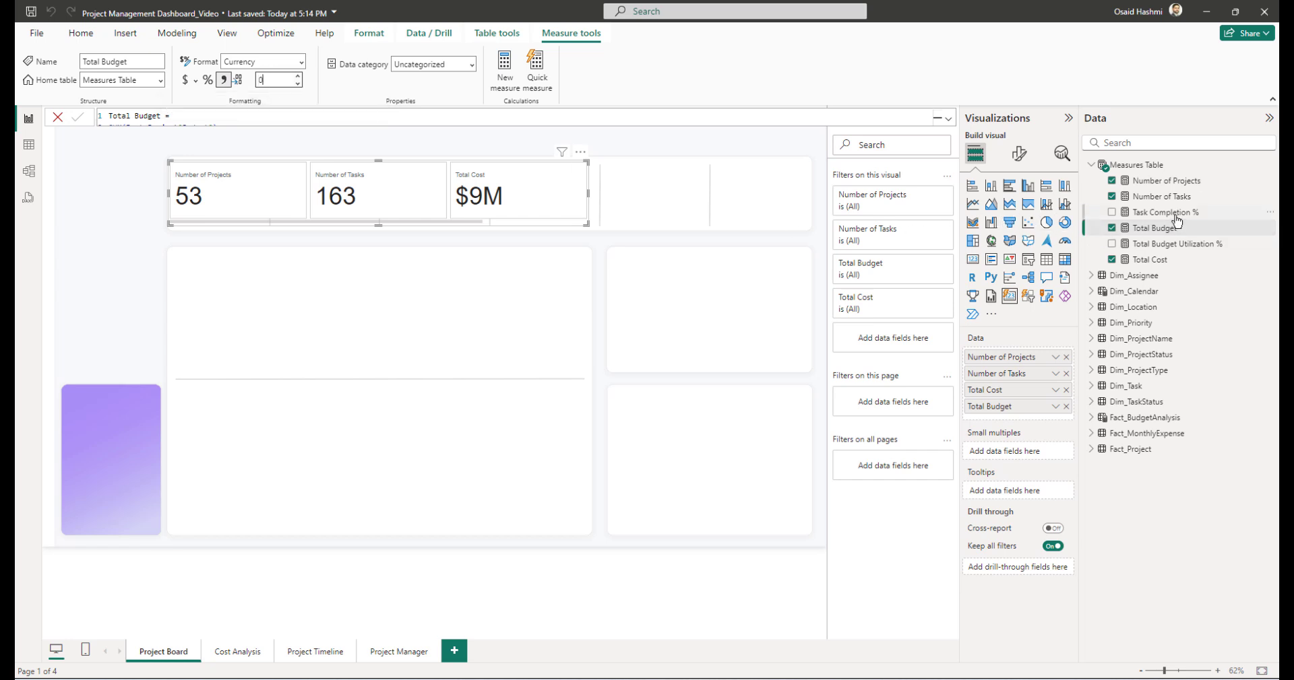
pyautogui.click(1155, 196)
pyautogui.click(1155, 182)
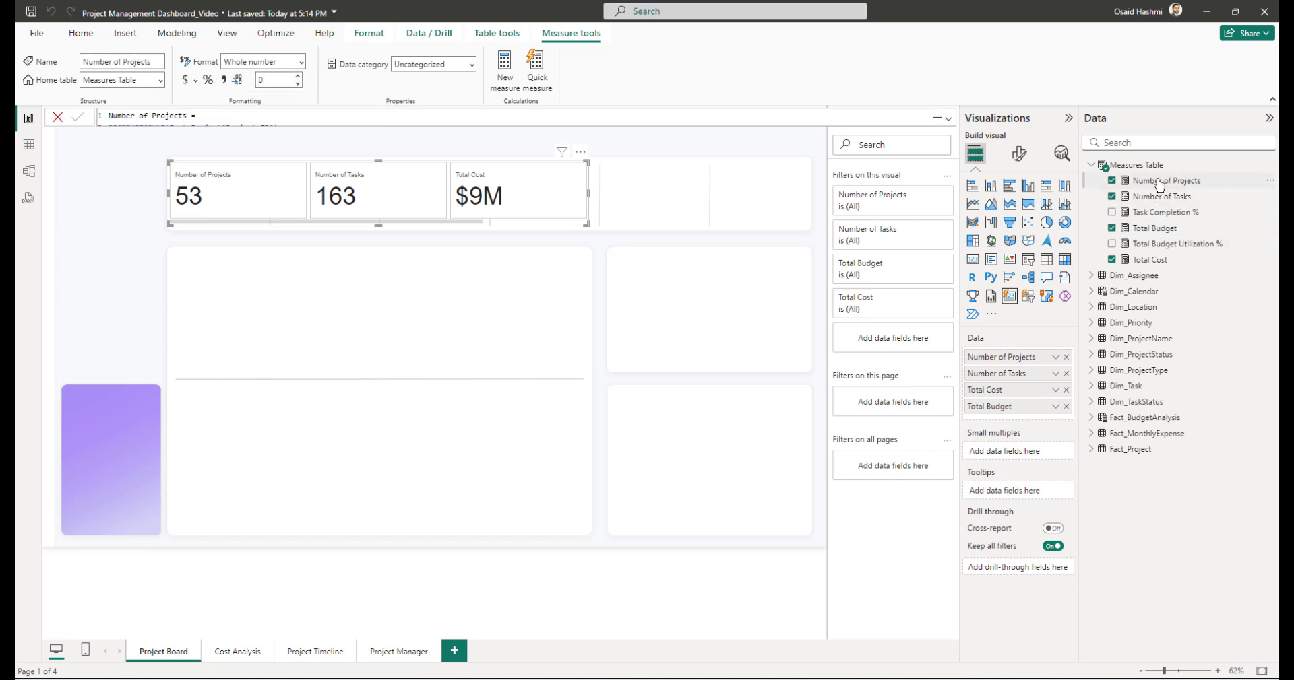
pyautogui.click(1155, 229)
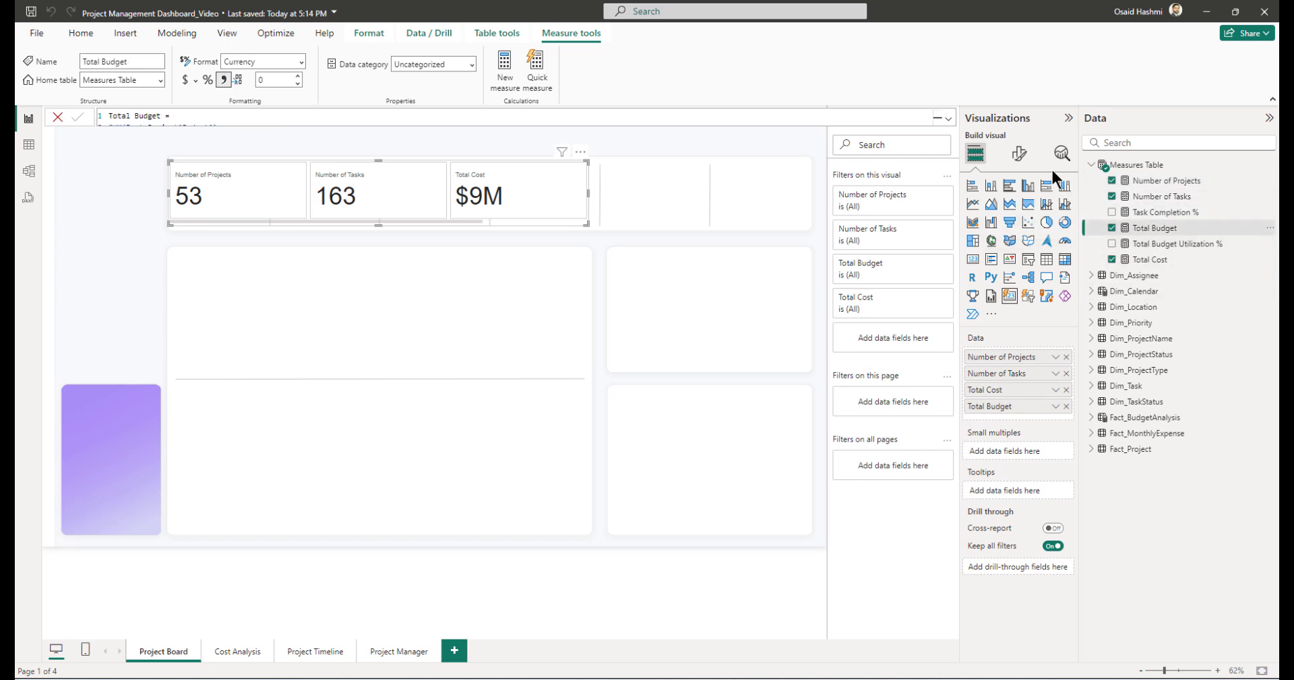
# - Set the display units of the Total Cost callout value to Thousands
pyautogui.click(1016, 155)
pyautogui.click(999, 326)
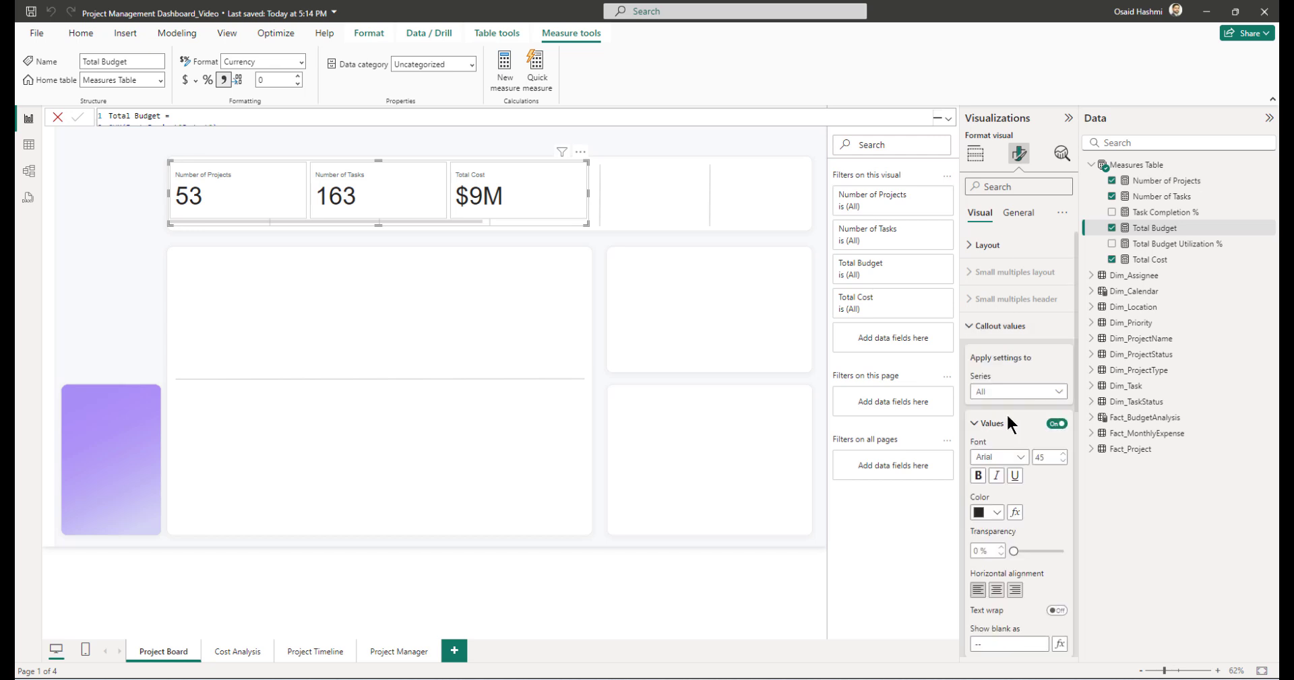
pyautogui.click(988, 391)
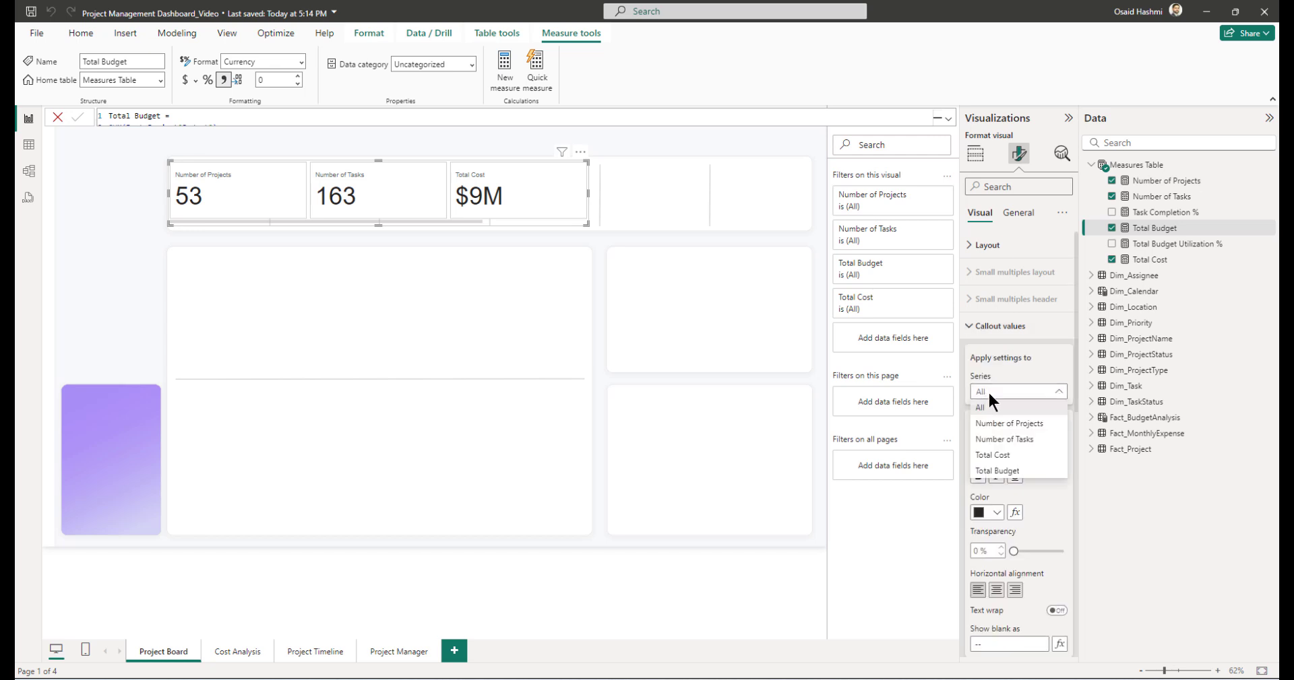
pyautogui.click(989, 457)
pyautogui.scroll(-4, 1017, 430)
pyautogui.click(1044, 381)
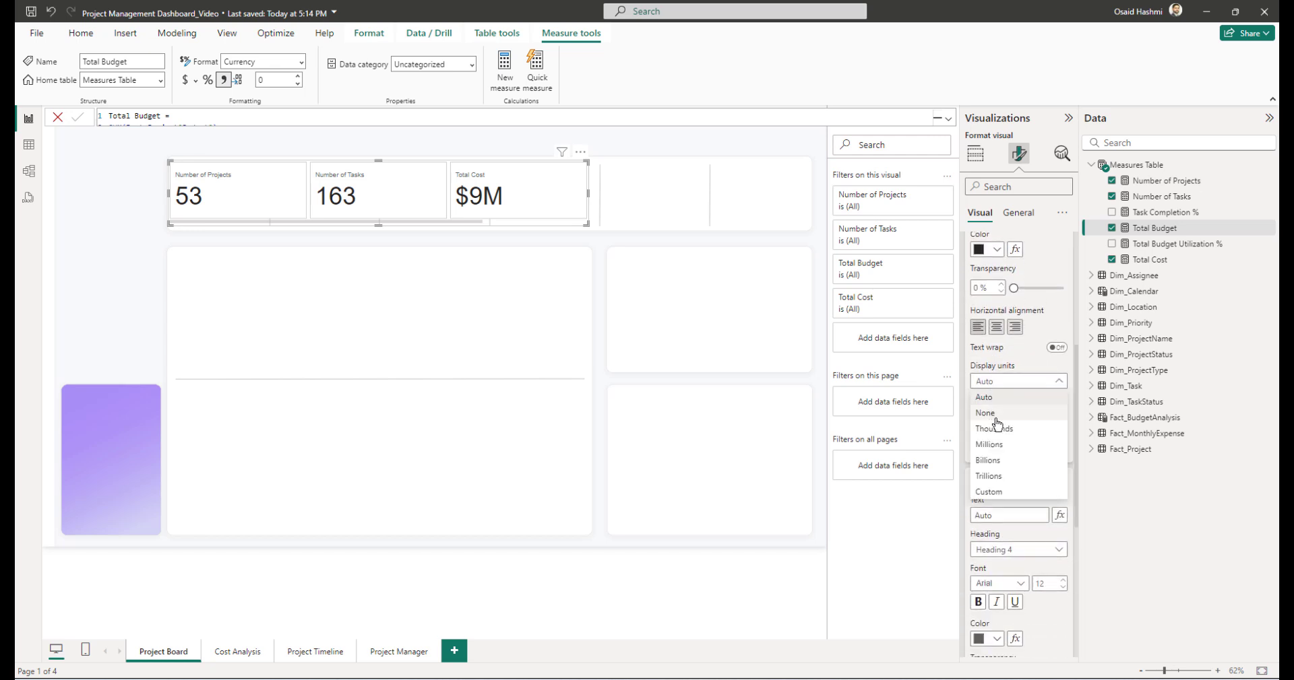
pyautogui.click(991, 429)
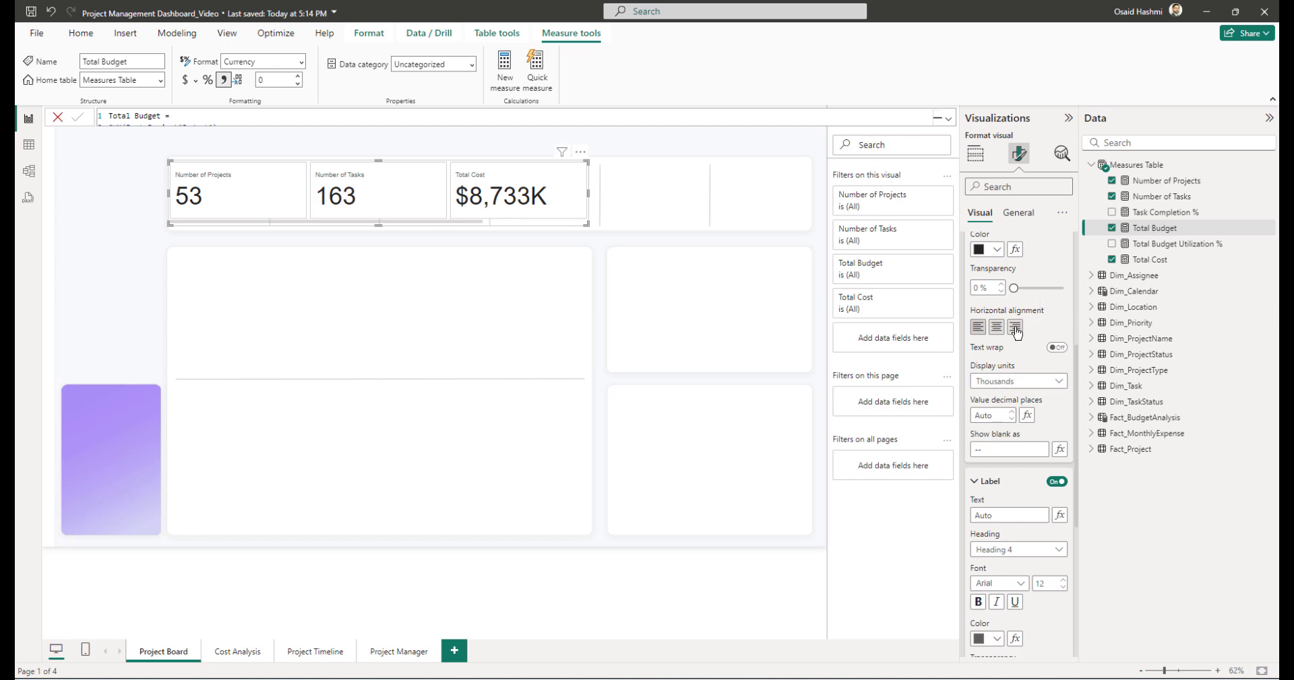
# - Set the display units of the Total Budget callout value to Thousands
pyautogui.scroll(3, 1016, 332)
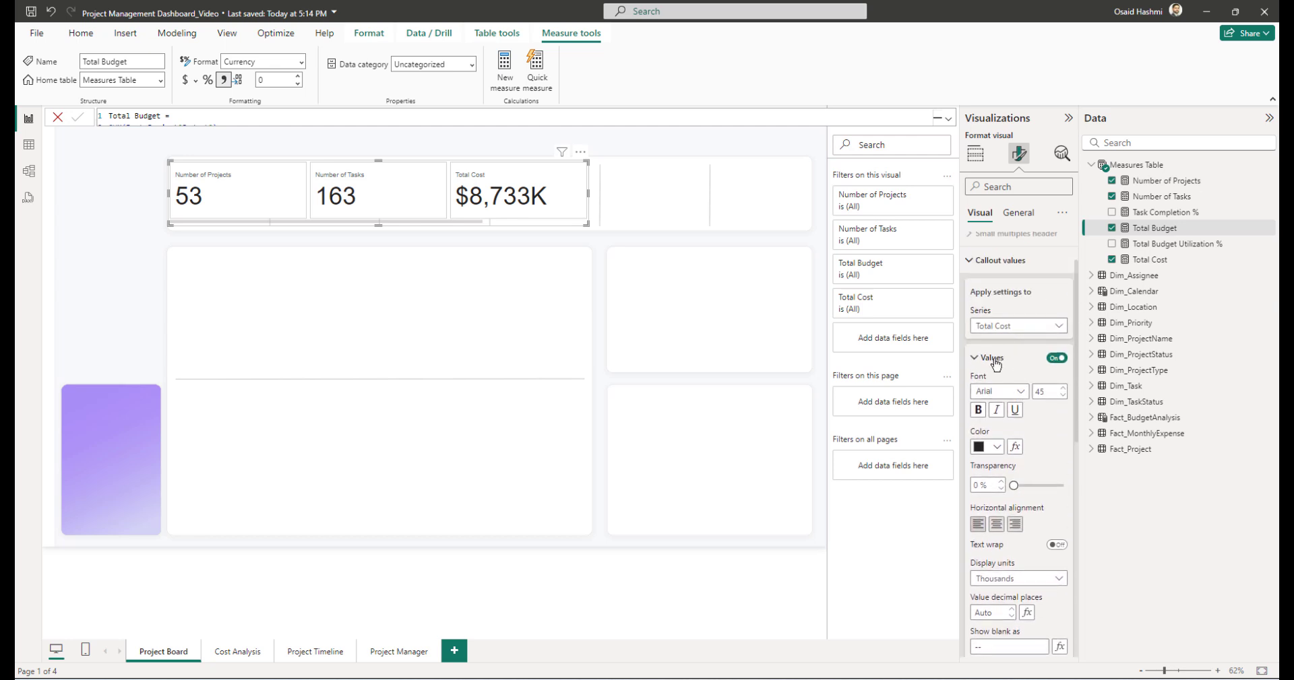
pyautogui.click(998, 328)
pyautogui.click(1002, 358)
pyautogui.scroll(-3, 997, 384)
pyautogui.click(996, 389)
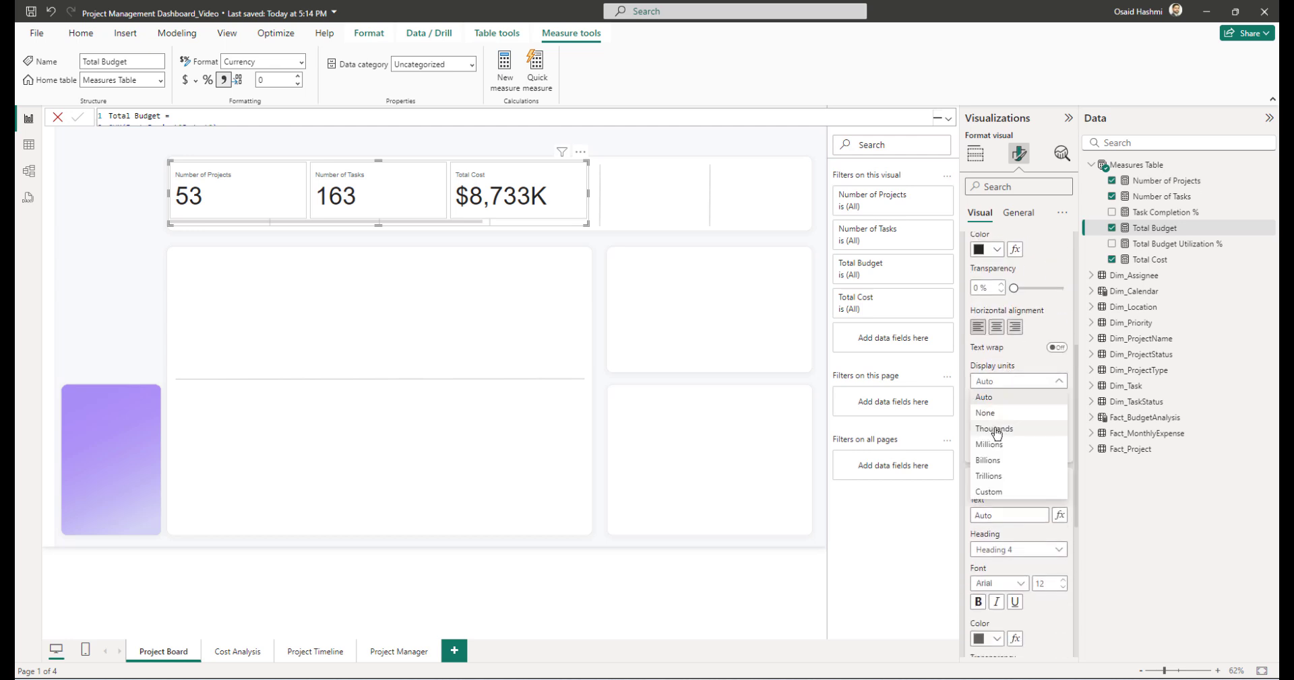
pyautogui.click(997, 426)
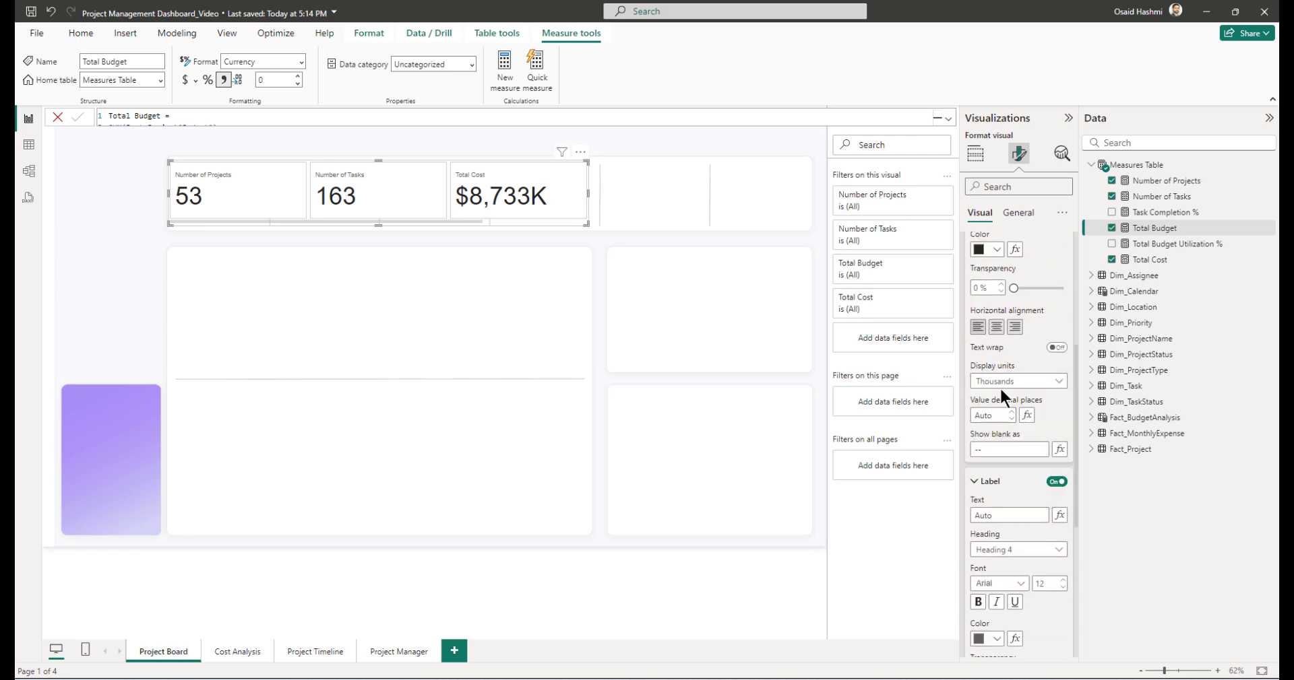
pyautogui.scroll(5, 997, 378)
# - Set the card layout to show a maximum of 4 cards and increase the space between them
pyautogui.click(987, 326)
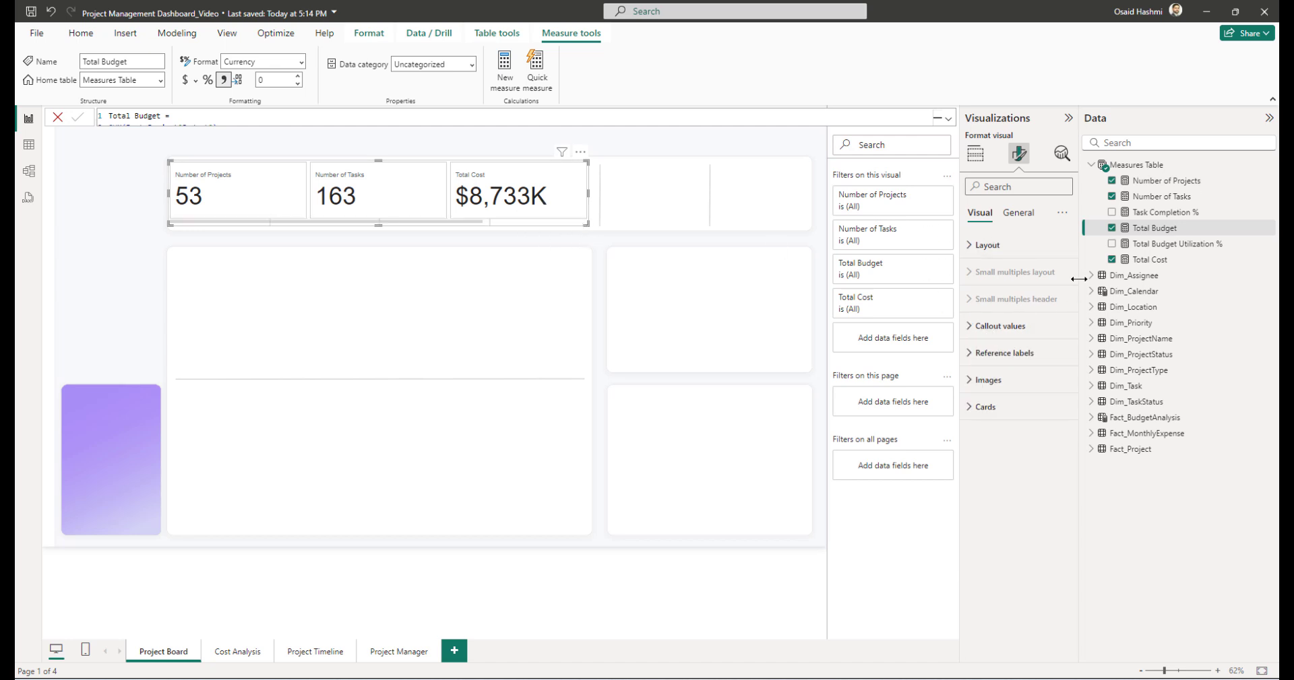
pyautogui.click(977, 246)
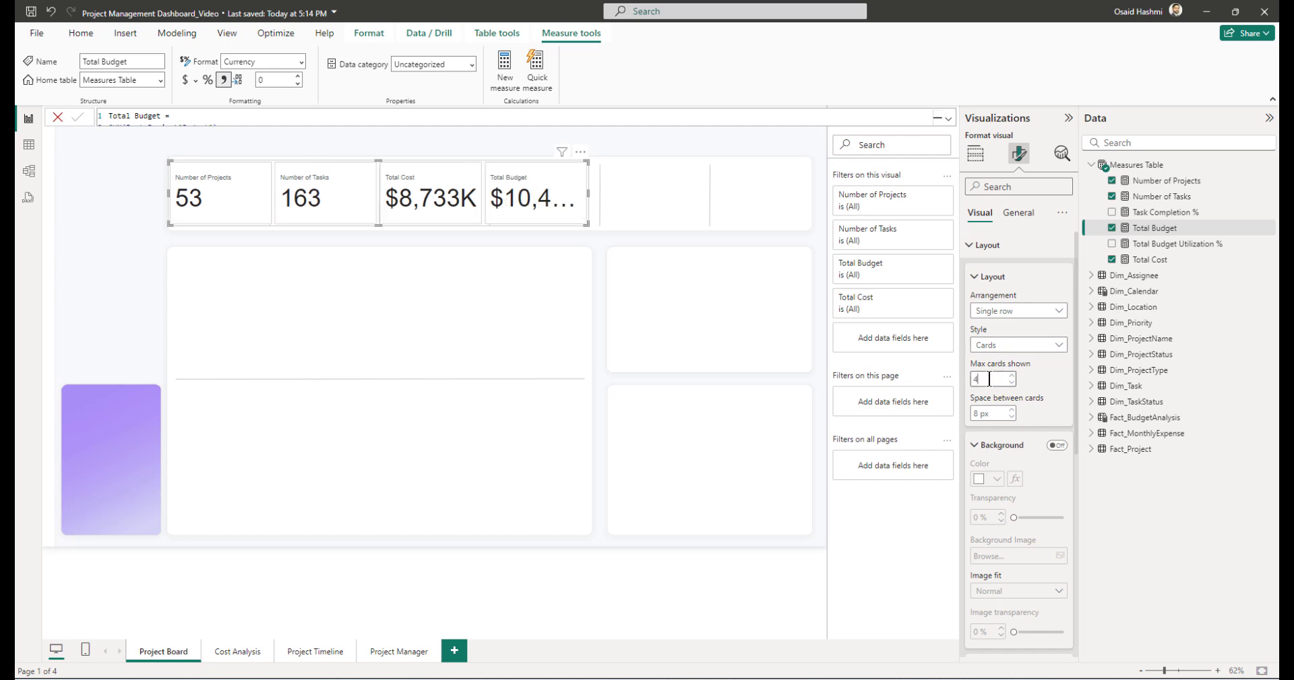
pyautogui.click(986, 415)
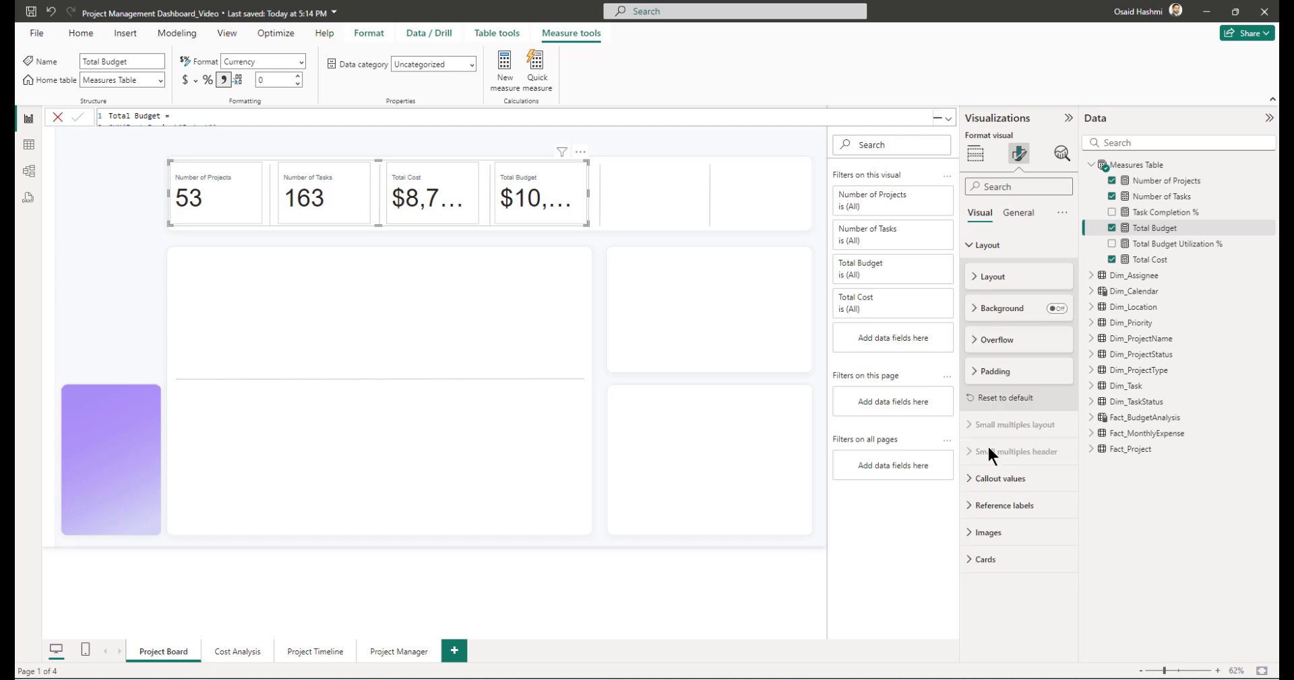
# - Set the callout values of all series to font size 30 with right horizontal alignment
pyautogui.click(987, 481)
pyautogui.click(1010, 348)
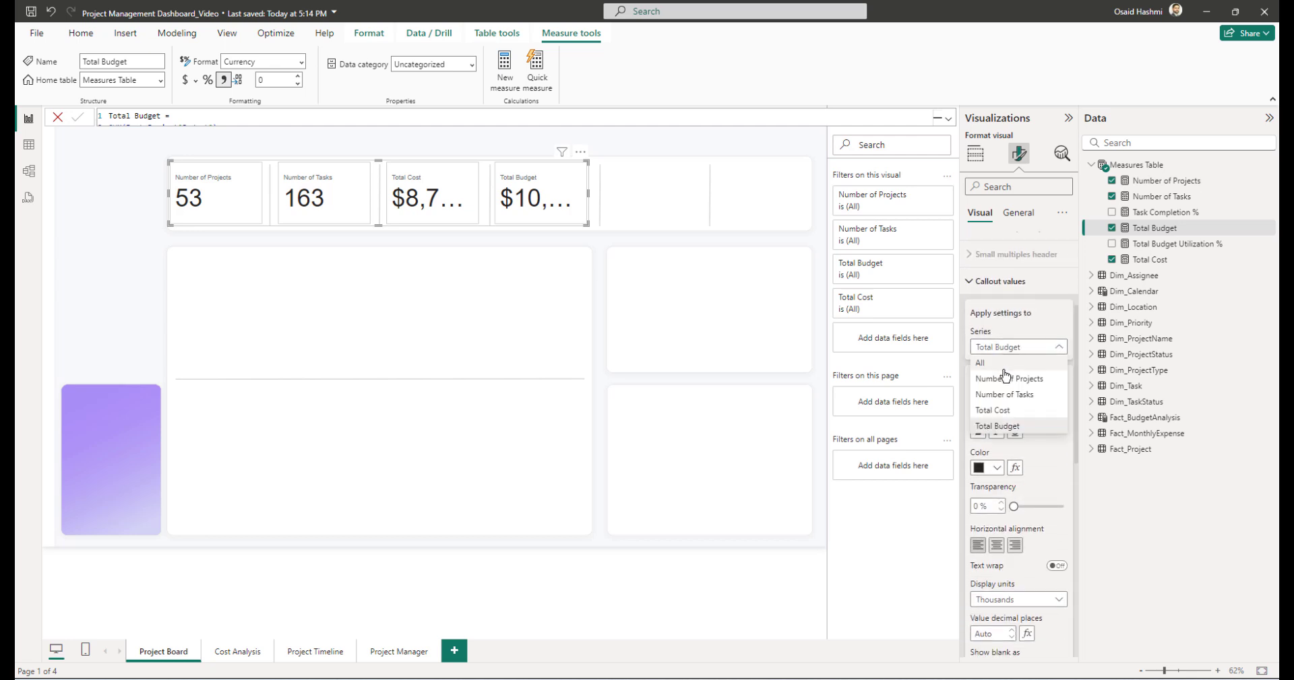
pyautogui.click(993, 365)
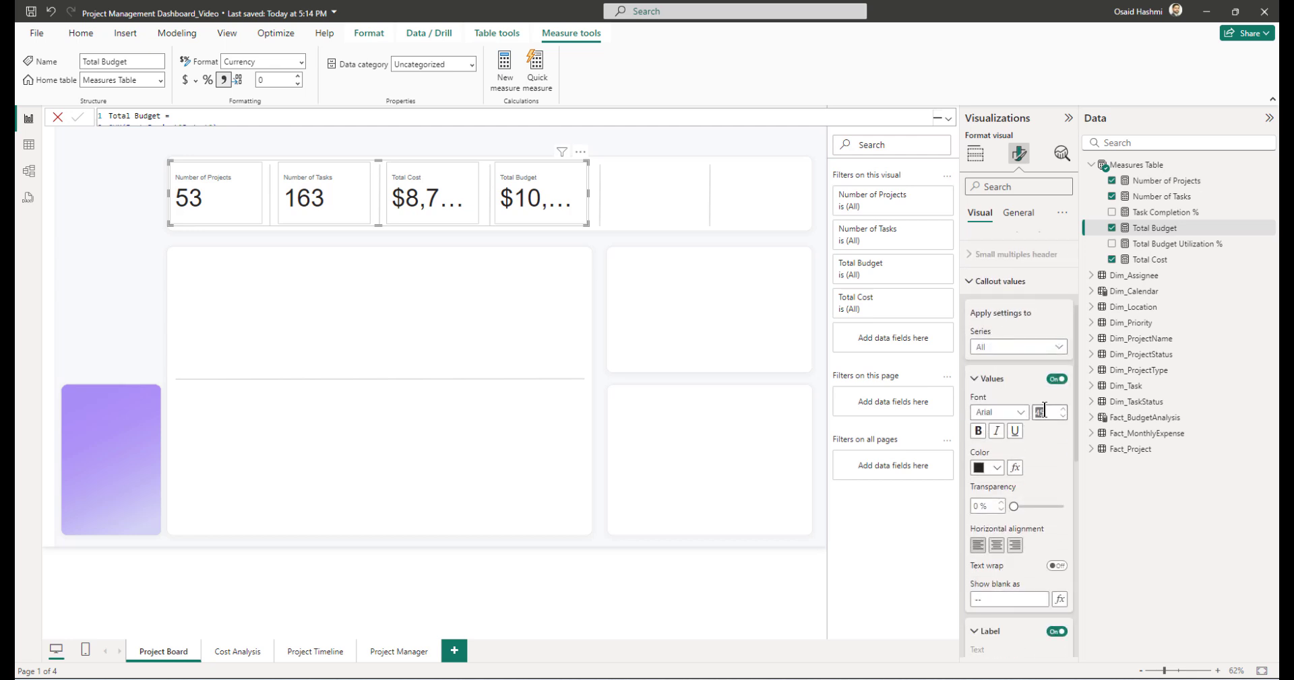
pyautogui.click(1014, 545)
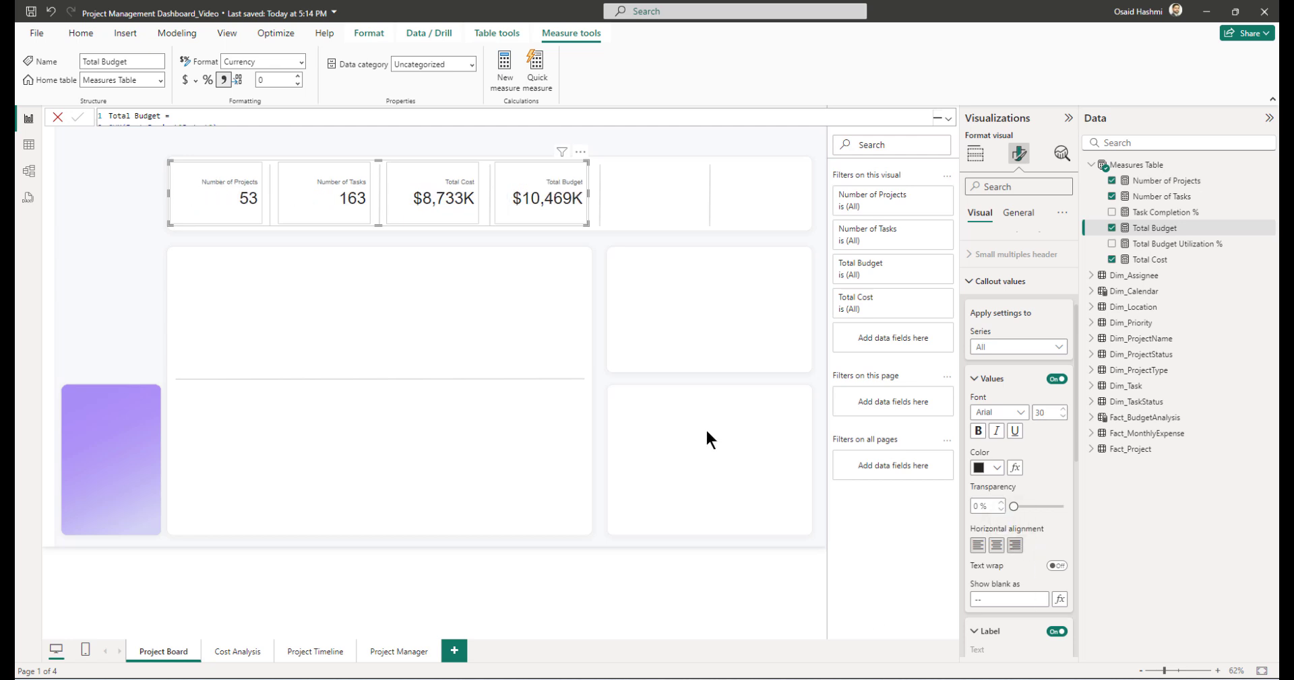
# - Set the space between label and value to 20 px for all cards
pyautogui.scroll(-5, 990, 445)
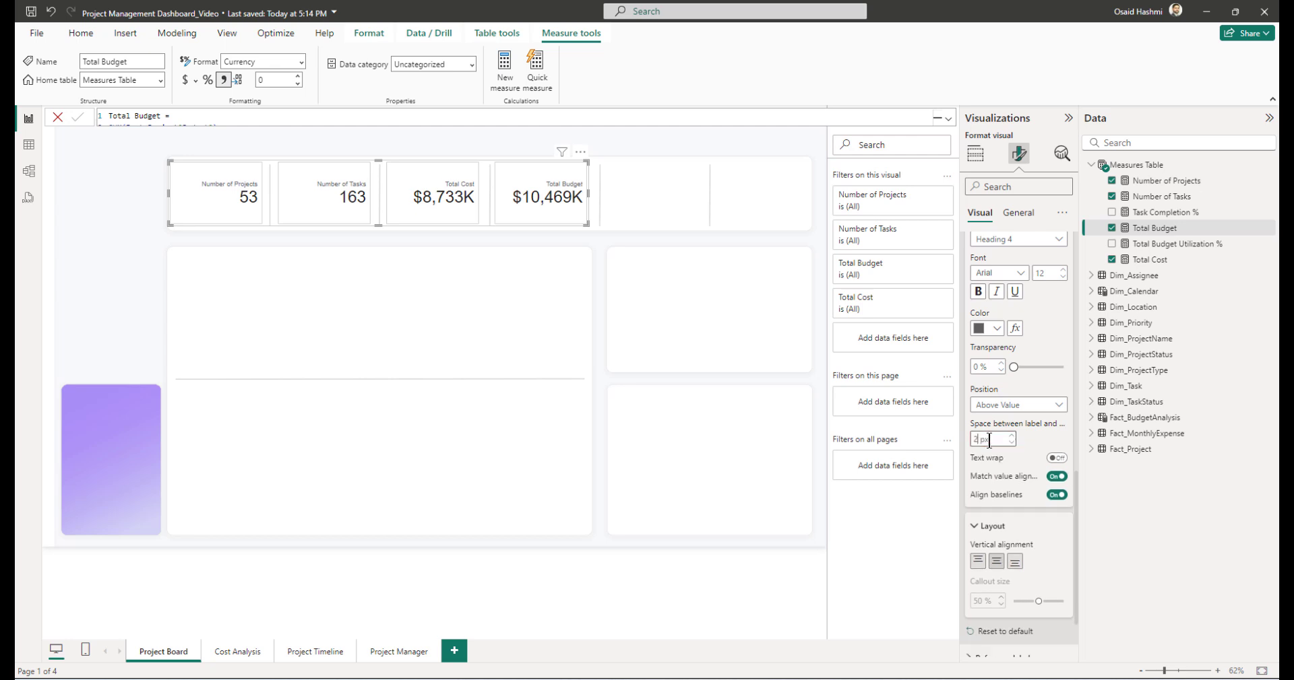
pyautogui.write('20')
pyautogui.press('Return')
pyautogui.scroll(-1, 998, 464)
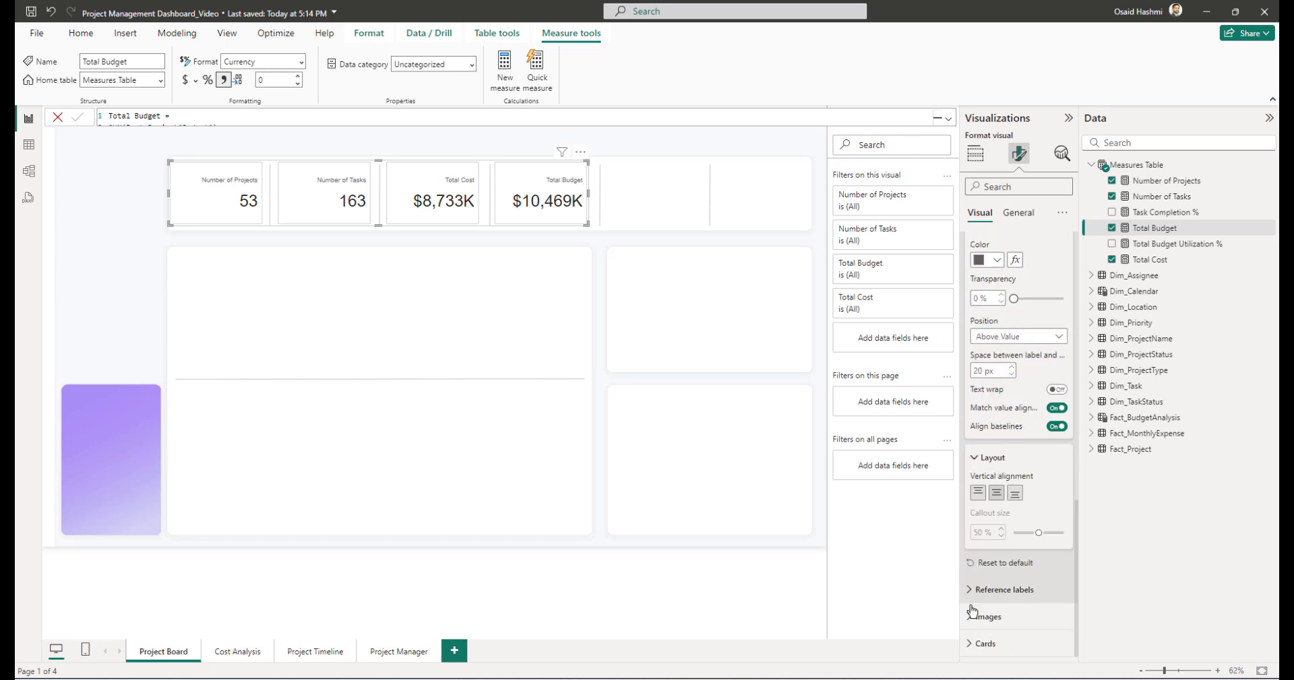
# - Set the padding size of all cards in the multi-KPI card visual to Wide
pyautogui.click(985, 643)
pyautogui.scroll(-7, 1011, 573)
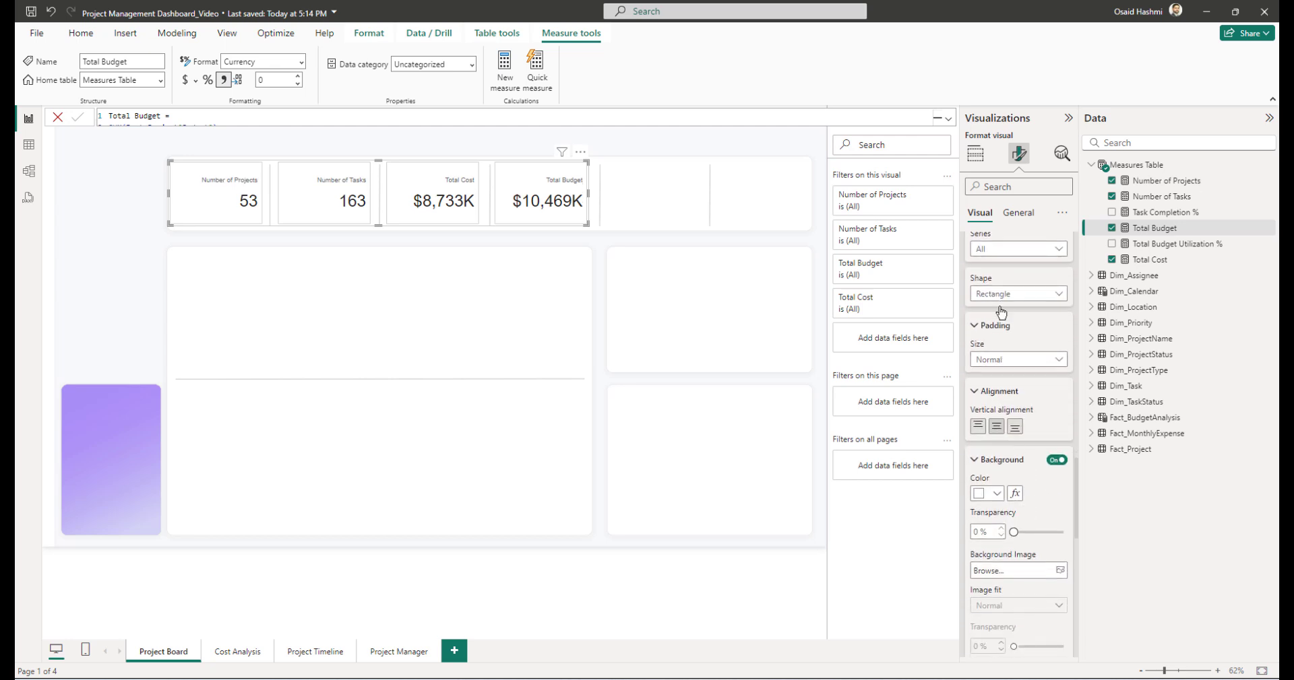
pyautogui.click(1004, 364)
pyautogui.click(996, 386)
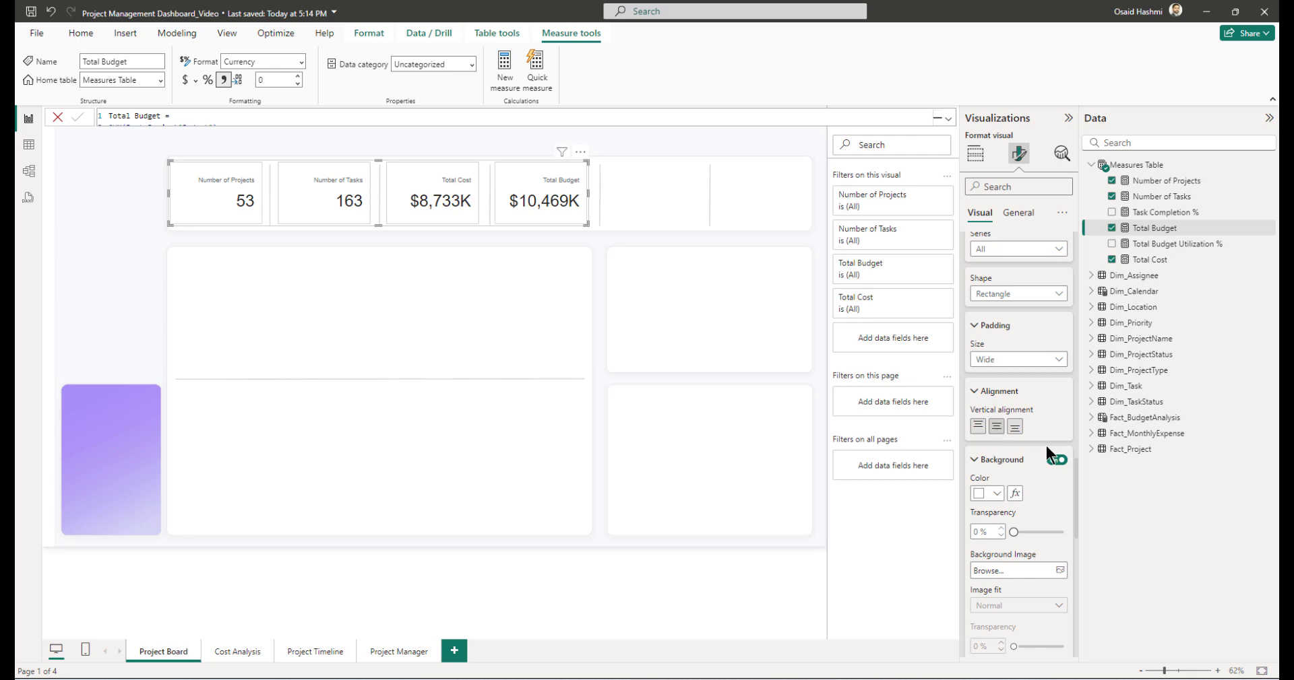
# - Turn off the background and border of all cards in the multi-KPI card visual
pyautogui.click(1056, 460)
pyautogui.scroll(-4, 1029, 496)
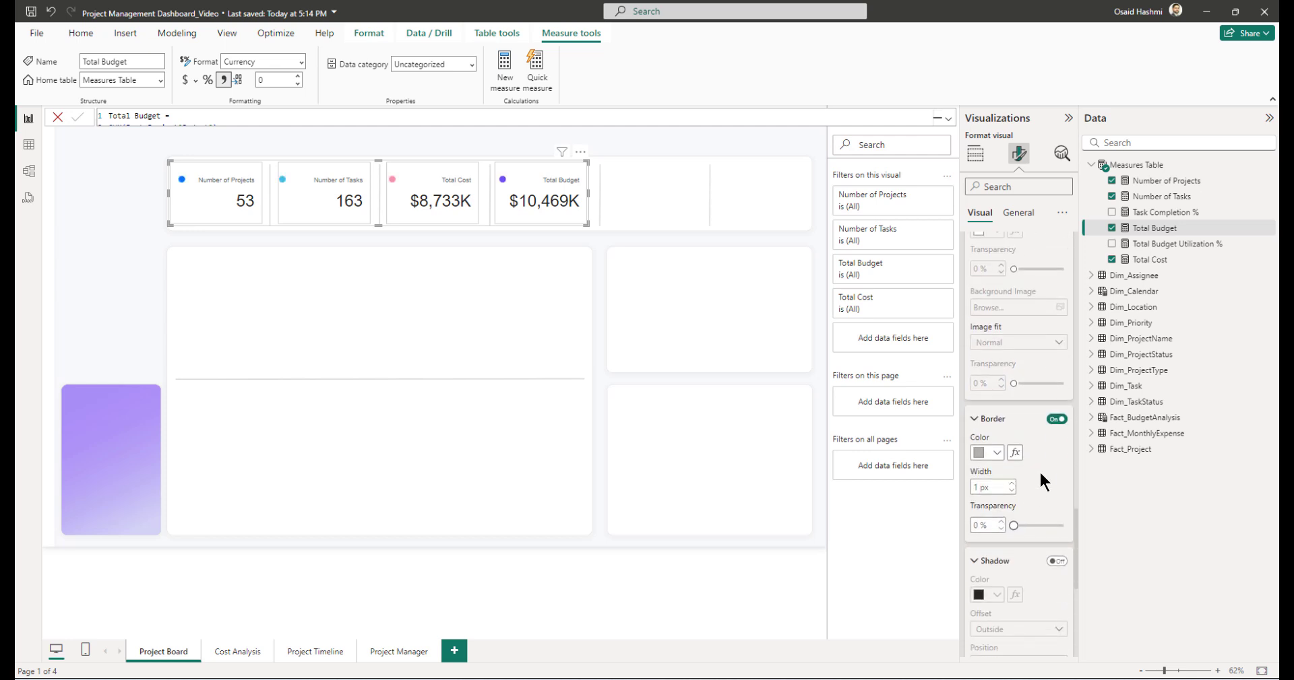
pyautogui.click(1056, 421)
pyautogui.click(606, 290)
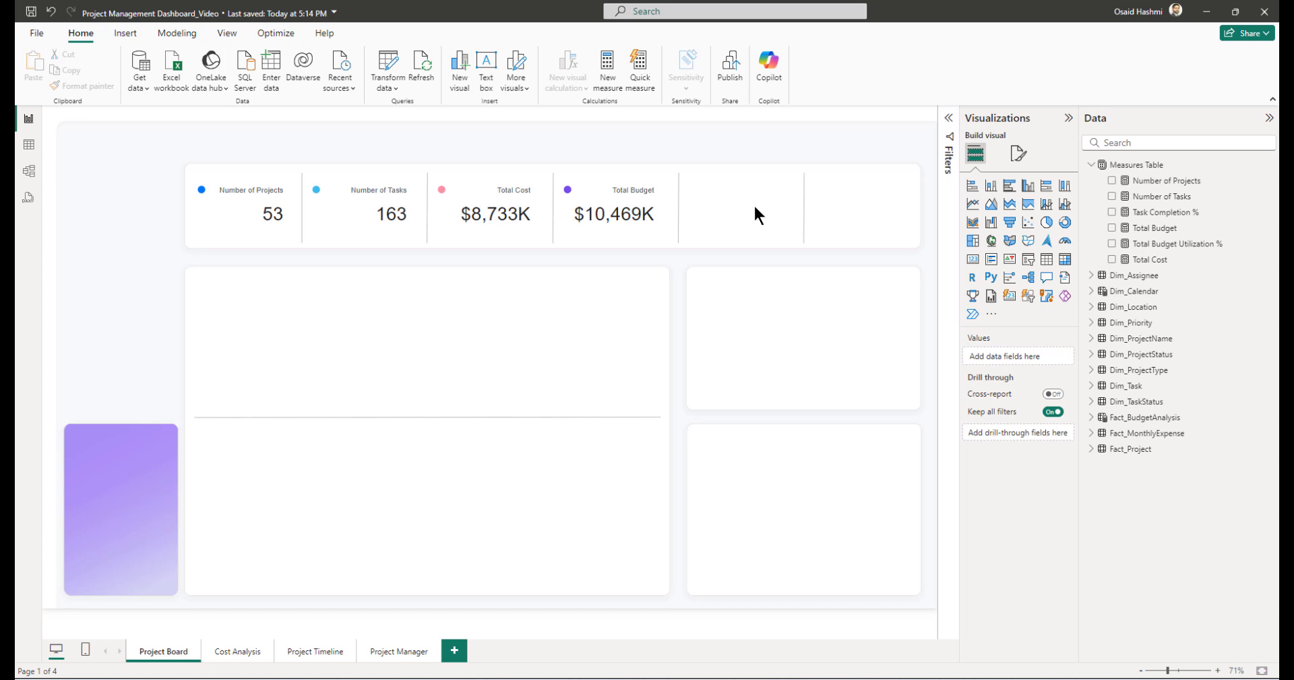
# - Add a gauge visual showing Task Completion % and move it beside the Total Budget card
pyautogui.click(1064, 241)
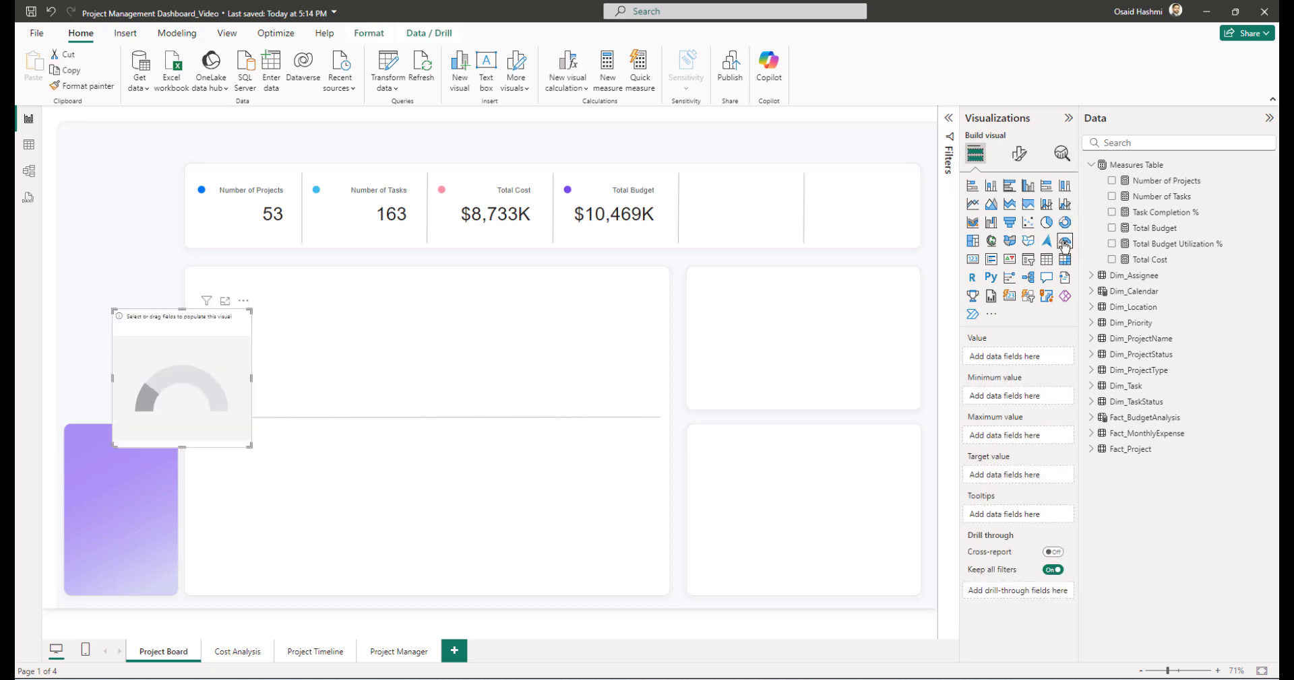
pyautogui.moveTo(199, 324); pyautogui.dragTo(768, 211)
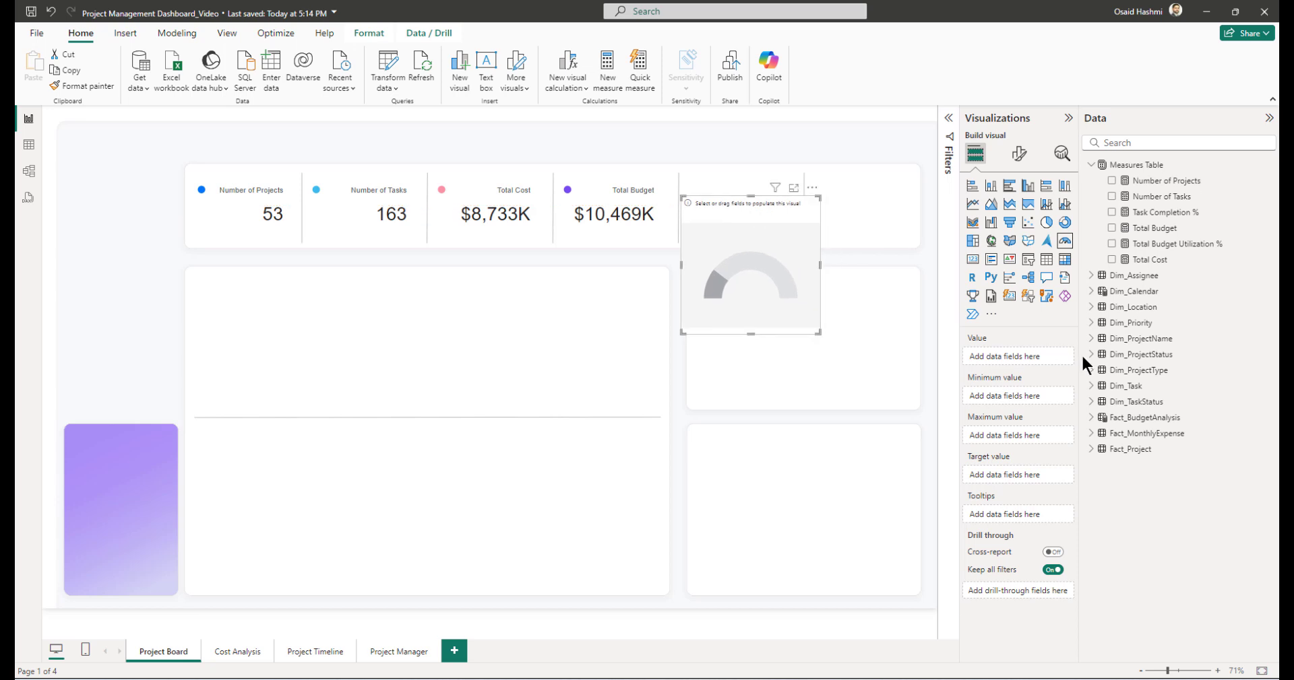
pyautogui.click(1111, 213)
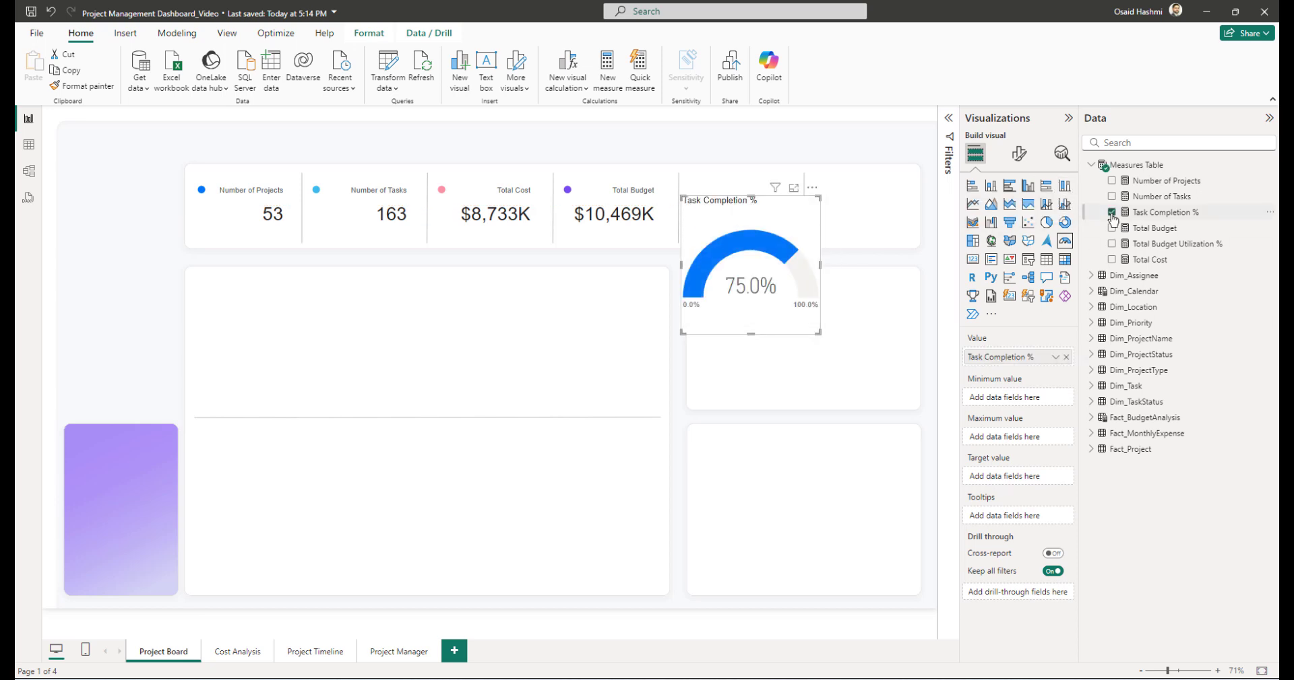
# - Set the Task Completion % gauge's height to 130 and width to 215
pyautogui.click(1019, 154)
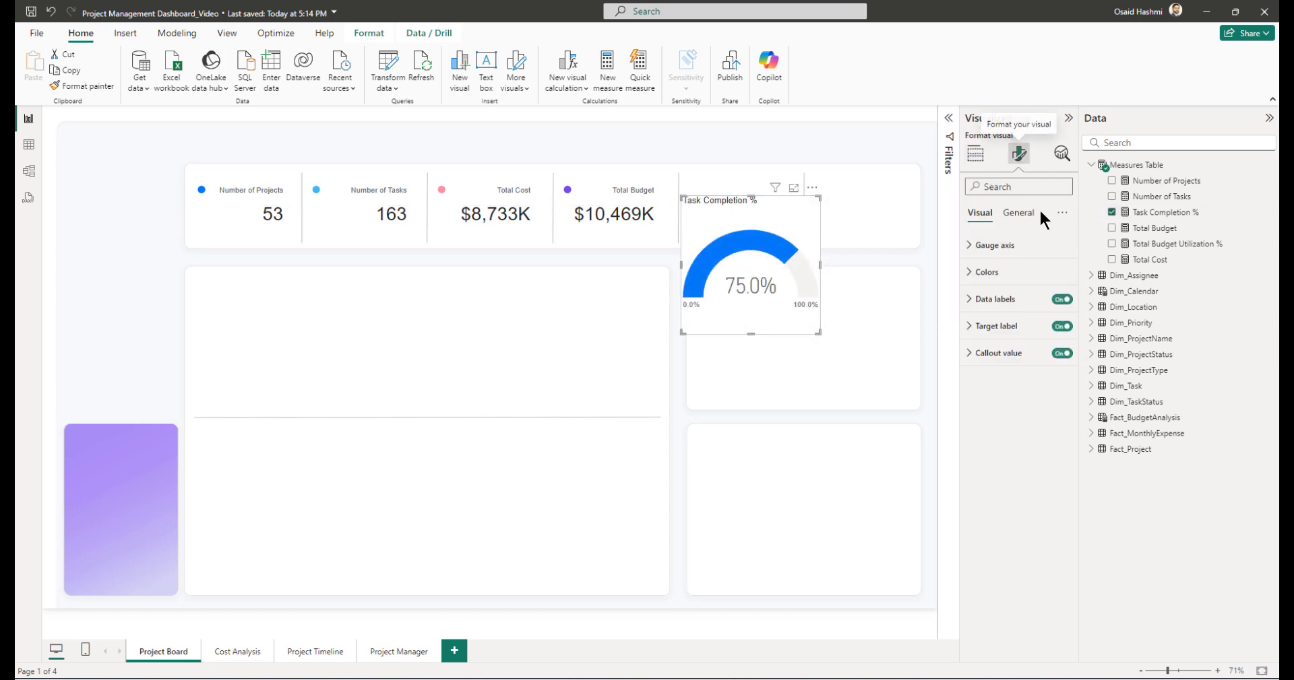
pyautogui.click(1019, 217)
pyautogui.click(993, 245)
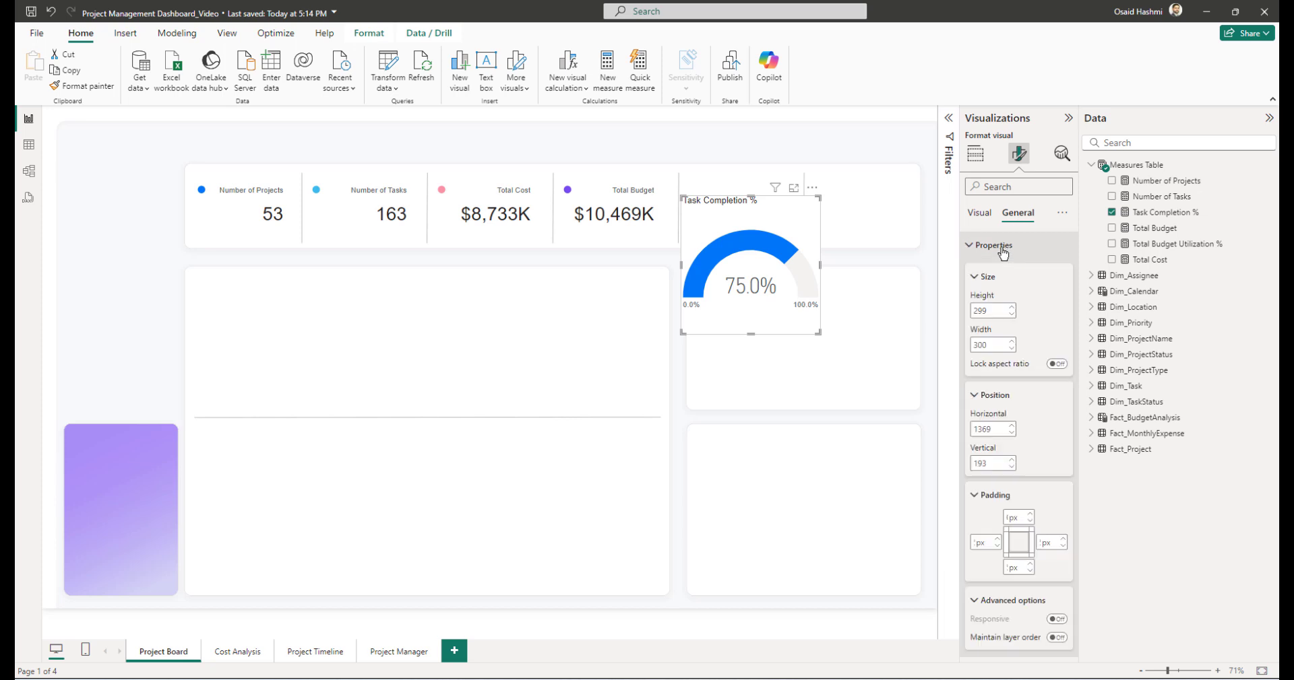
pyautogui.click(994, 311)
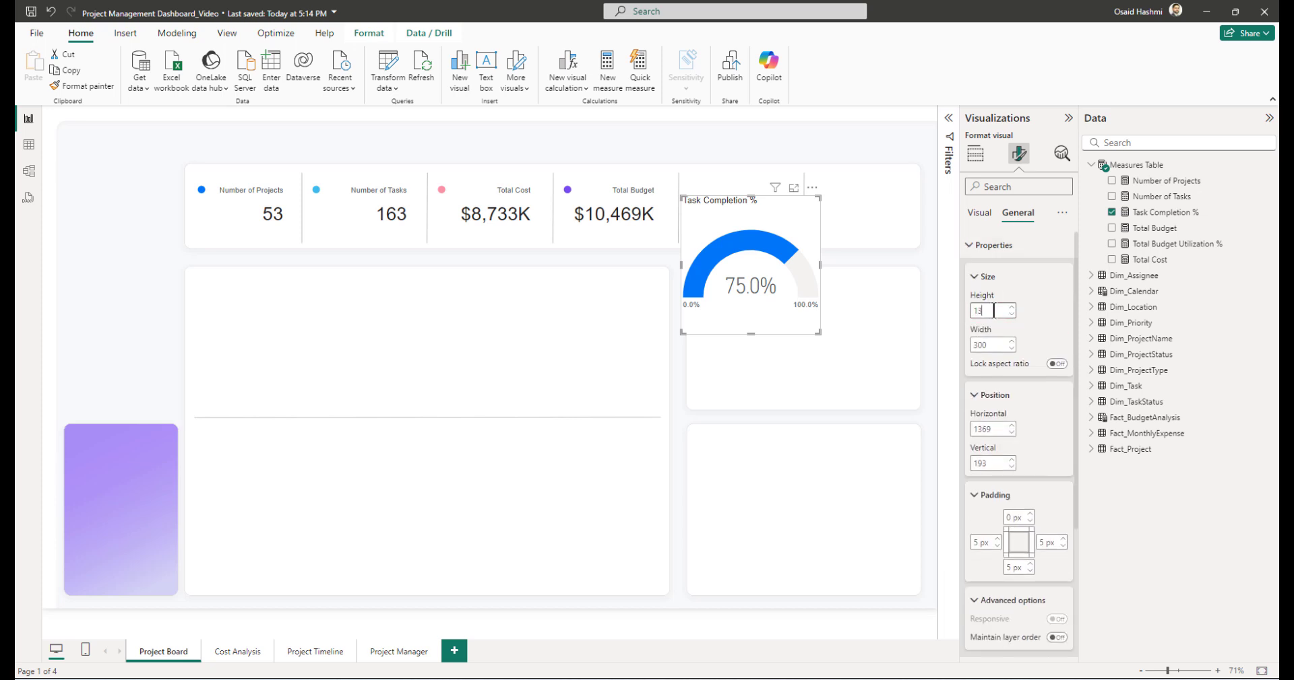
pyautogui.write('130')
pyautogui.press('Tab')
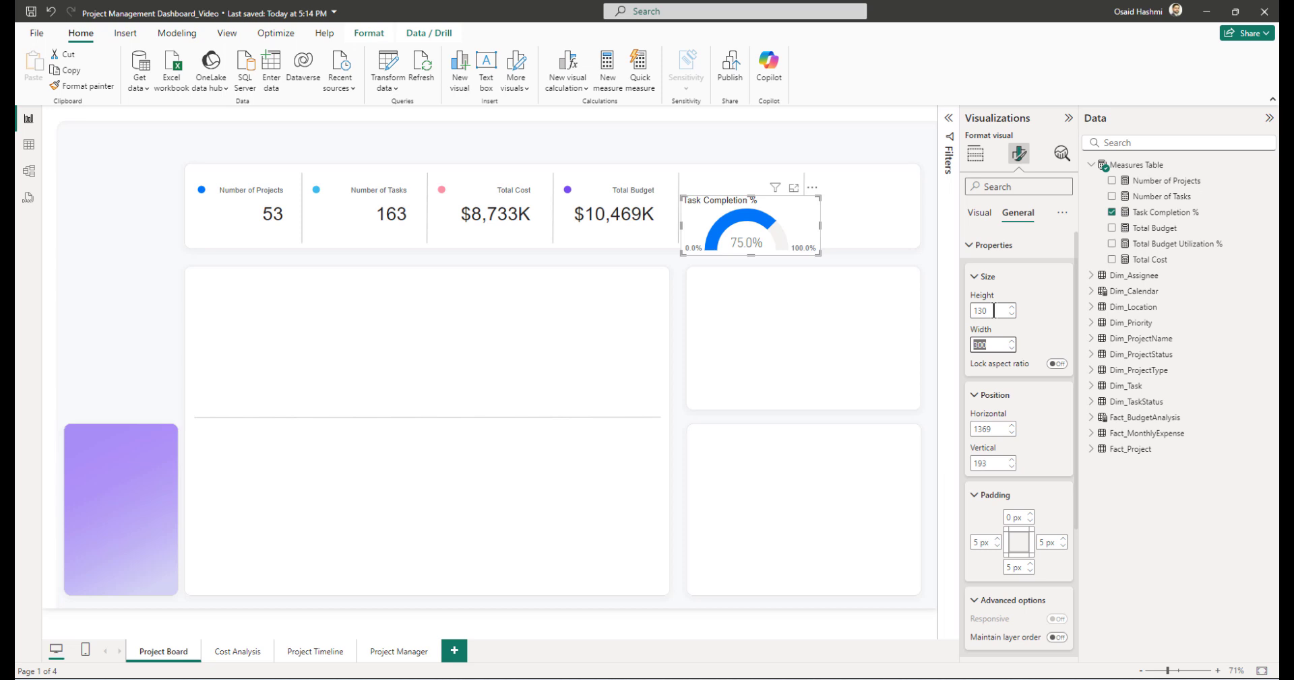
pyautogui.write('215')
pyautogui.press('Tab')
# - Position the Task Completion % gauge at horizontal 1391 and vertical 166
pyautogui.press('Tab')
pyautogui.press('Tab')
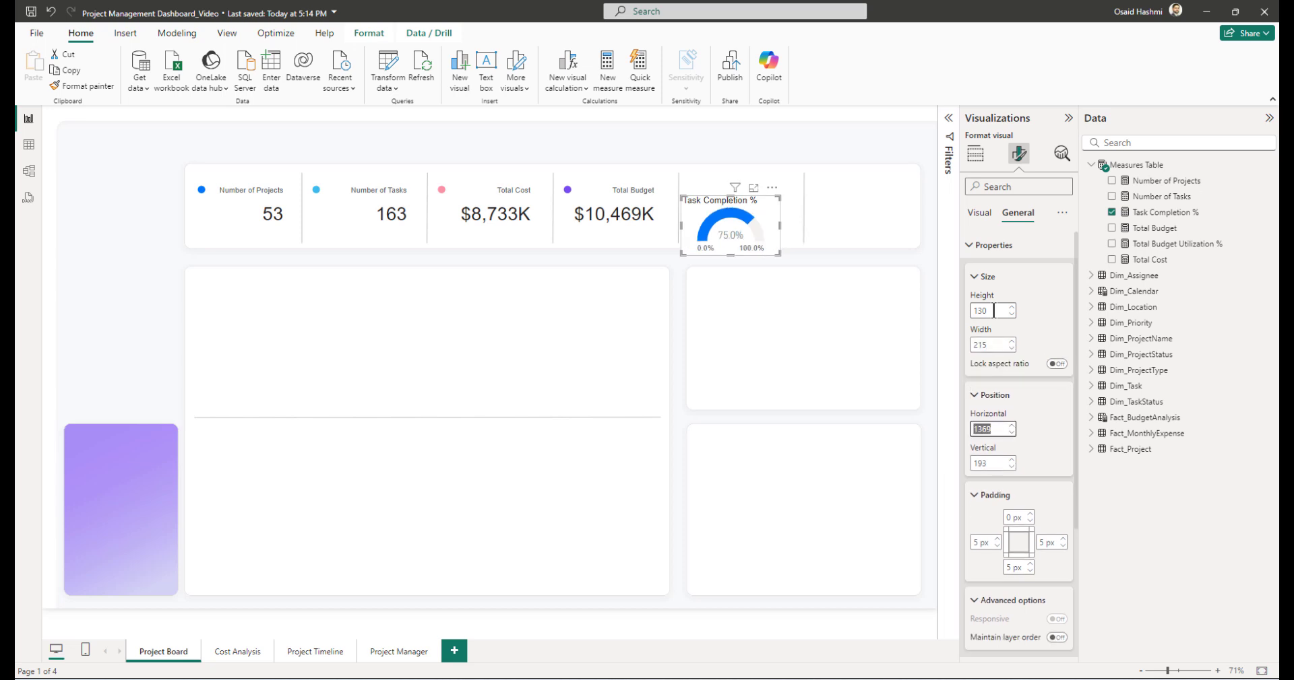
pyautogui.write('1391')
pyautogui.press('Tab')
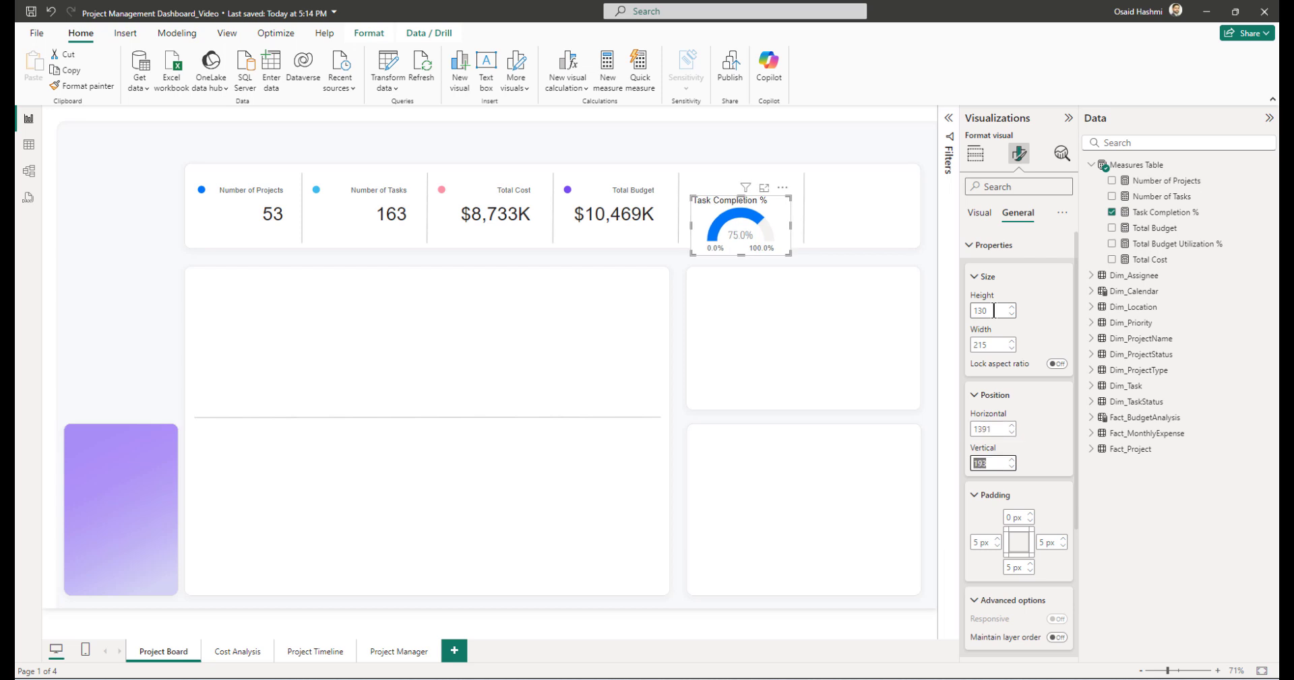
pyautogui.write('166')
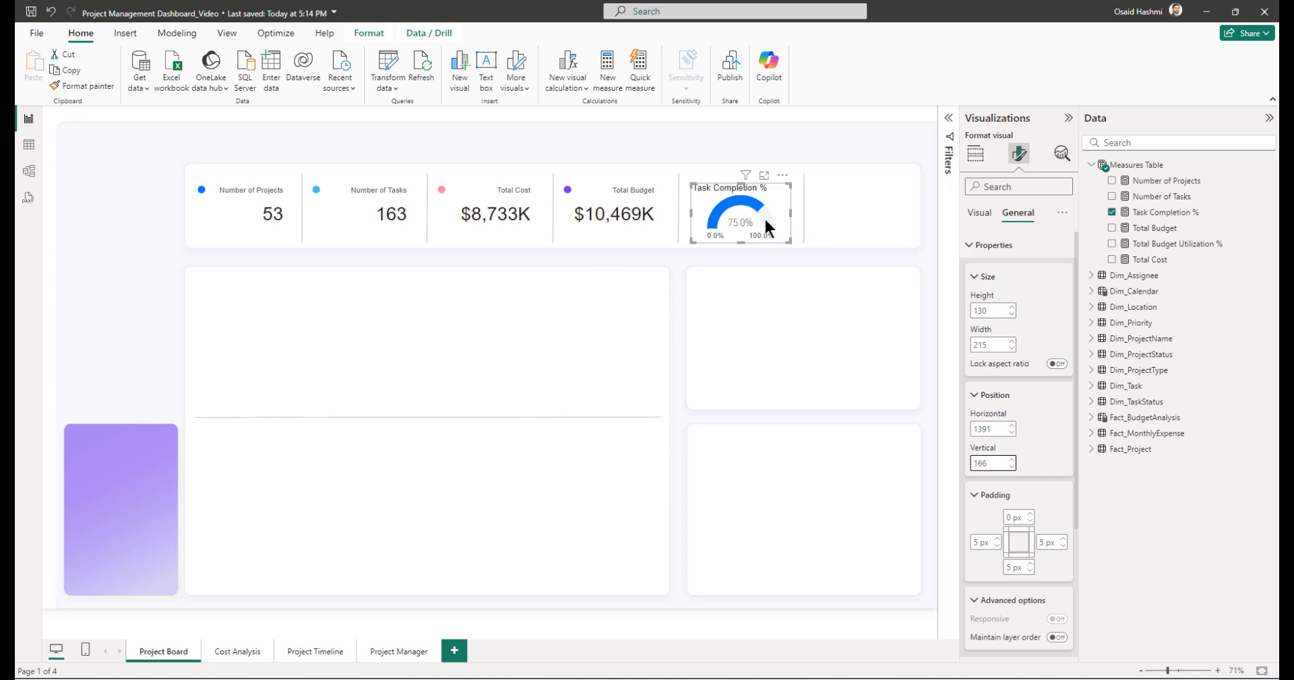
# - Turn off the data labels and the target label of the Task Completion % gauge
pyautogui.moveTo(762, 204)
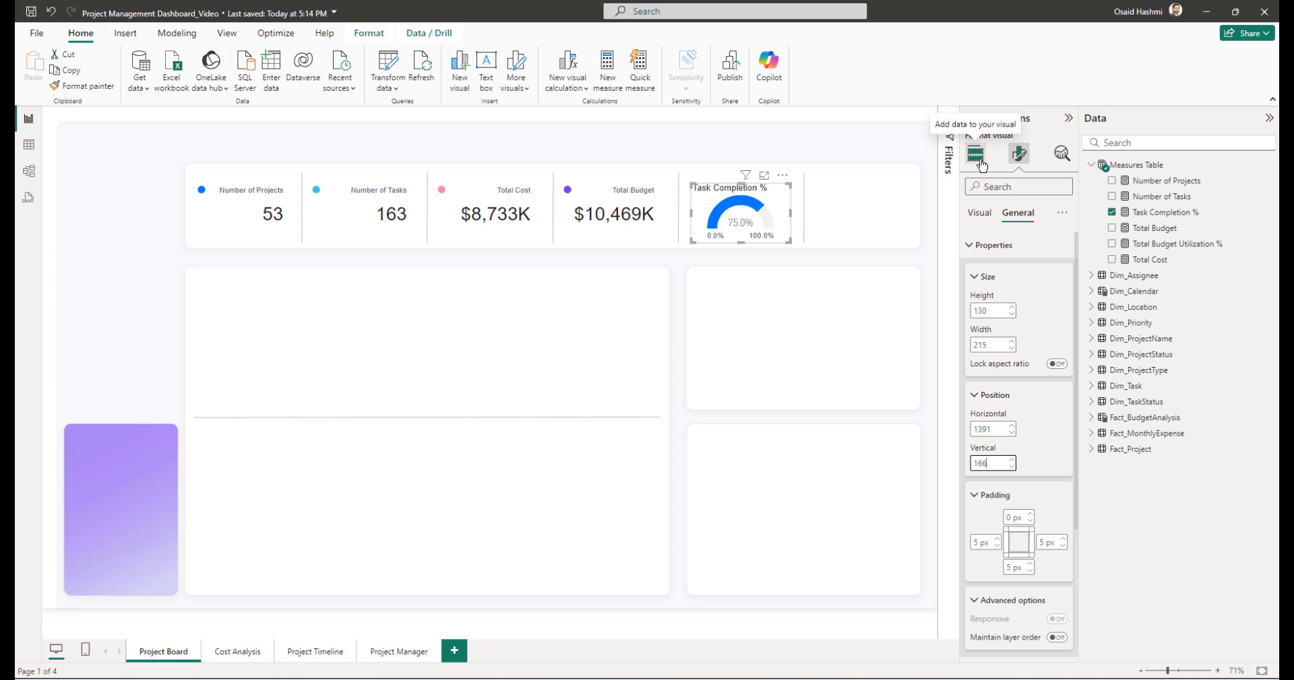
pyautogui.click(979, 213)
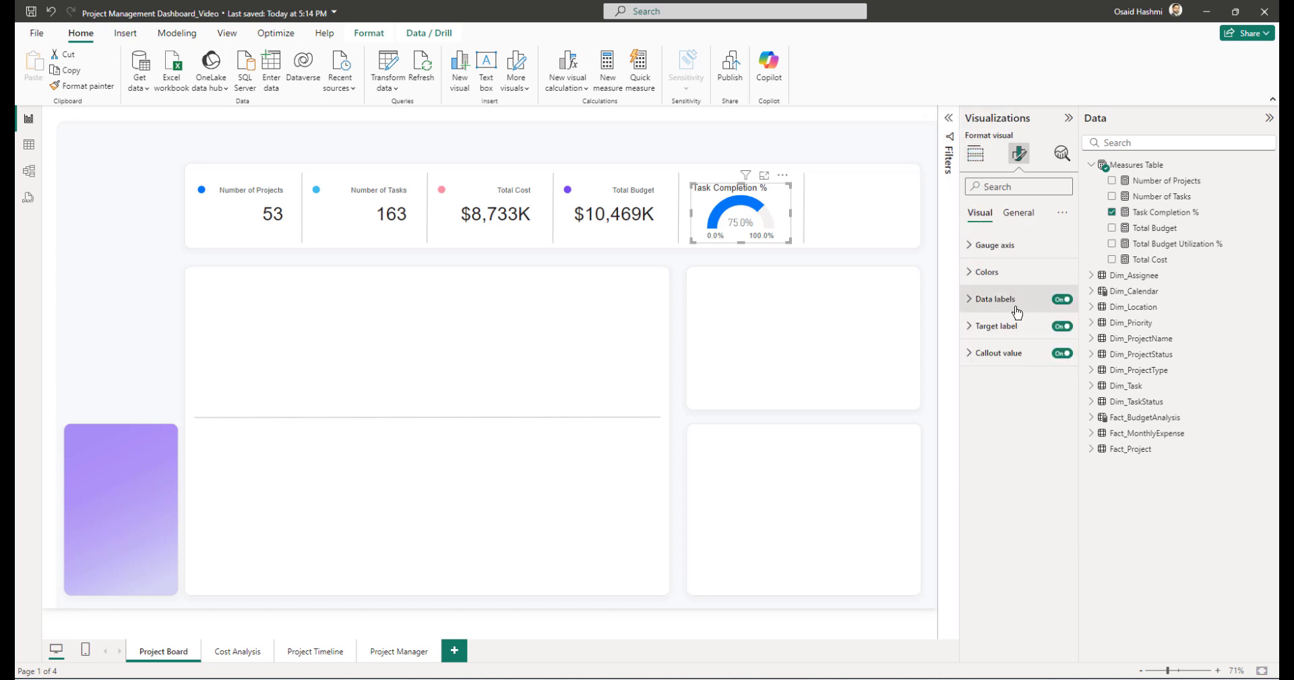
pyautogui.click(1061, 300)
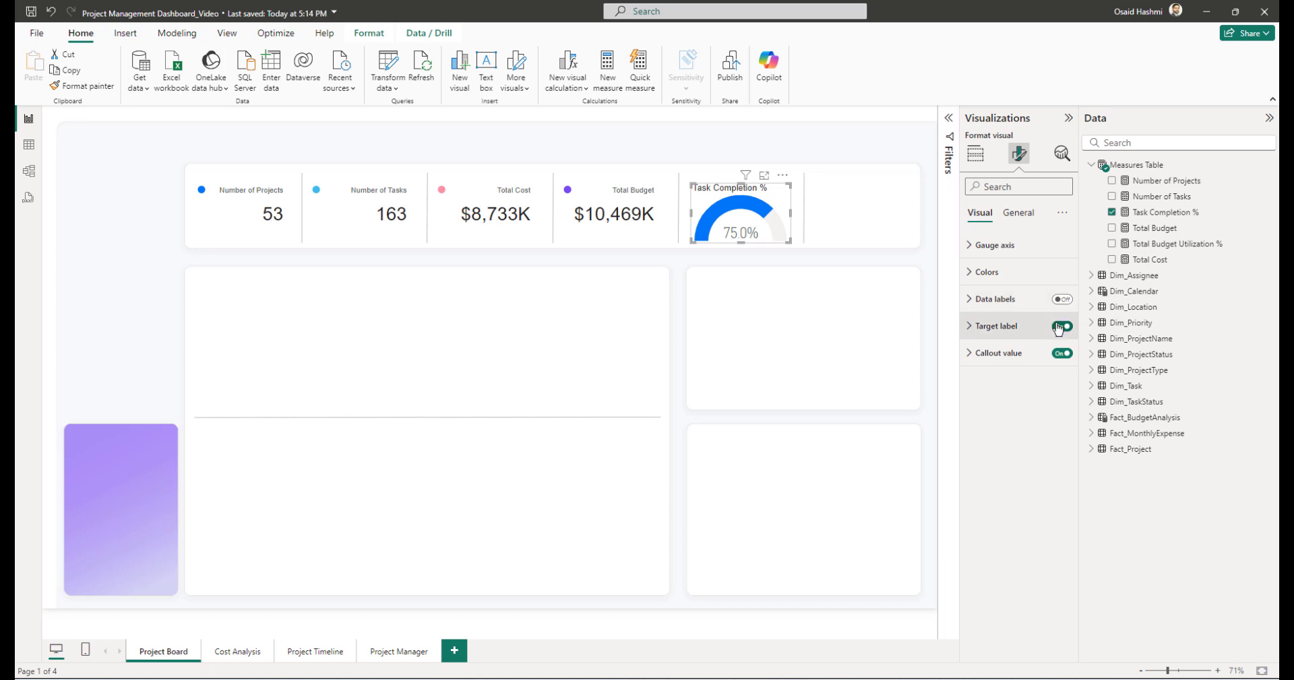
pyautogui.click(997, 326)
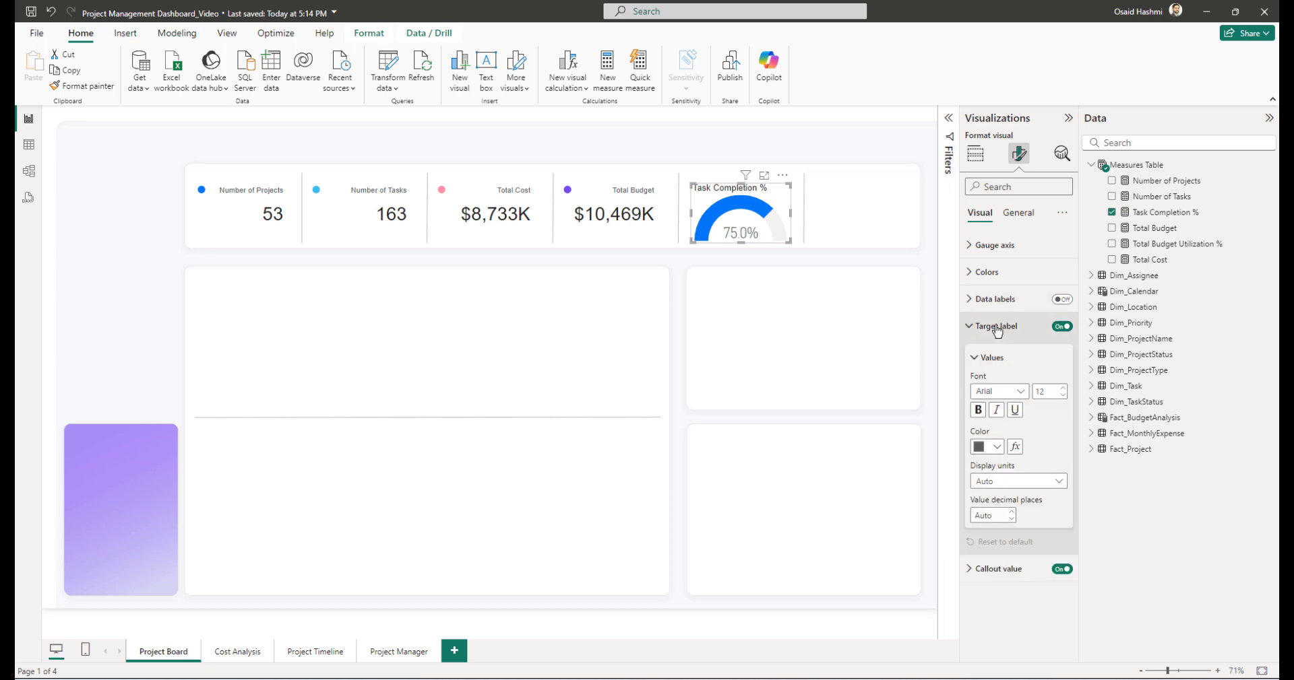
pyautogui.click(1060, 328)
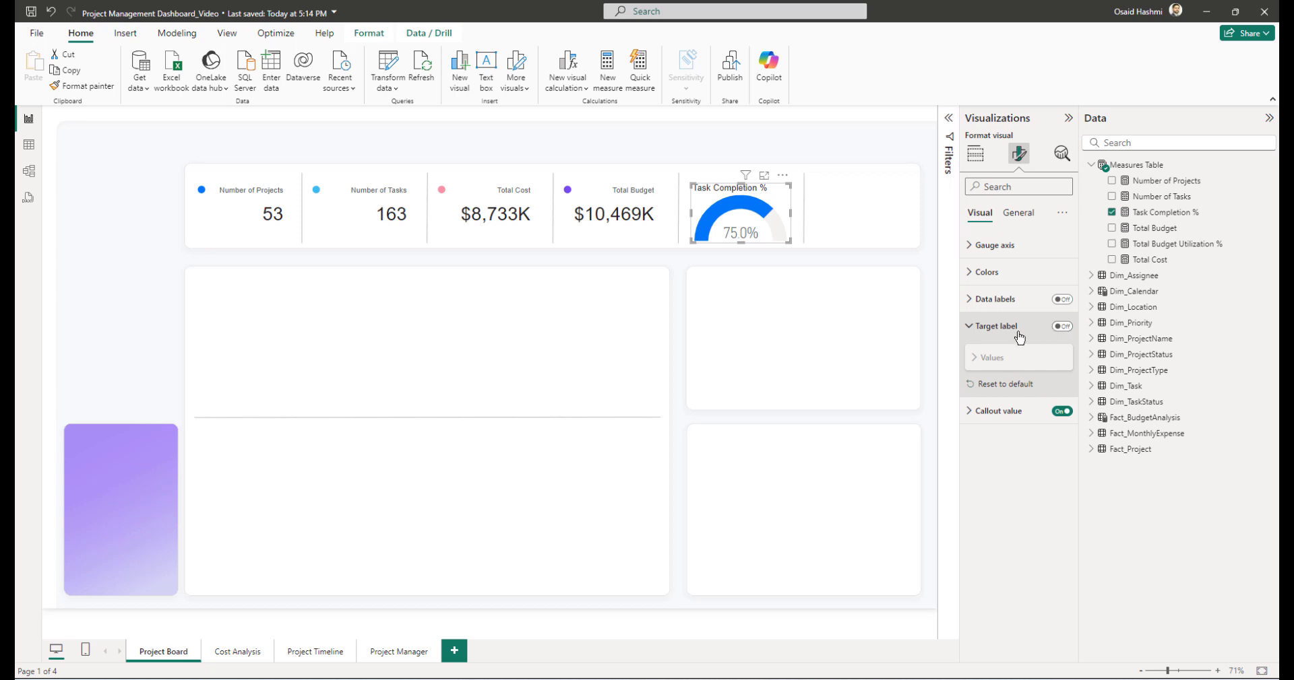
pyautogui.click(997, 334)
# - Change the font of the Task Completion % gauge's callout value to Arial
pyautogui.click(999, 354)
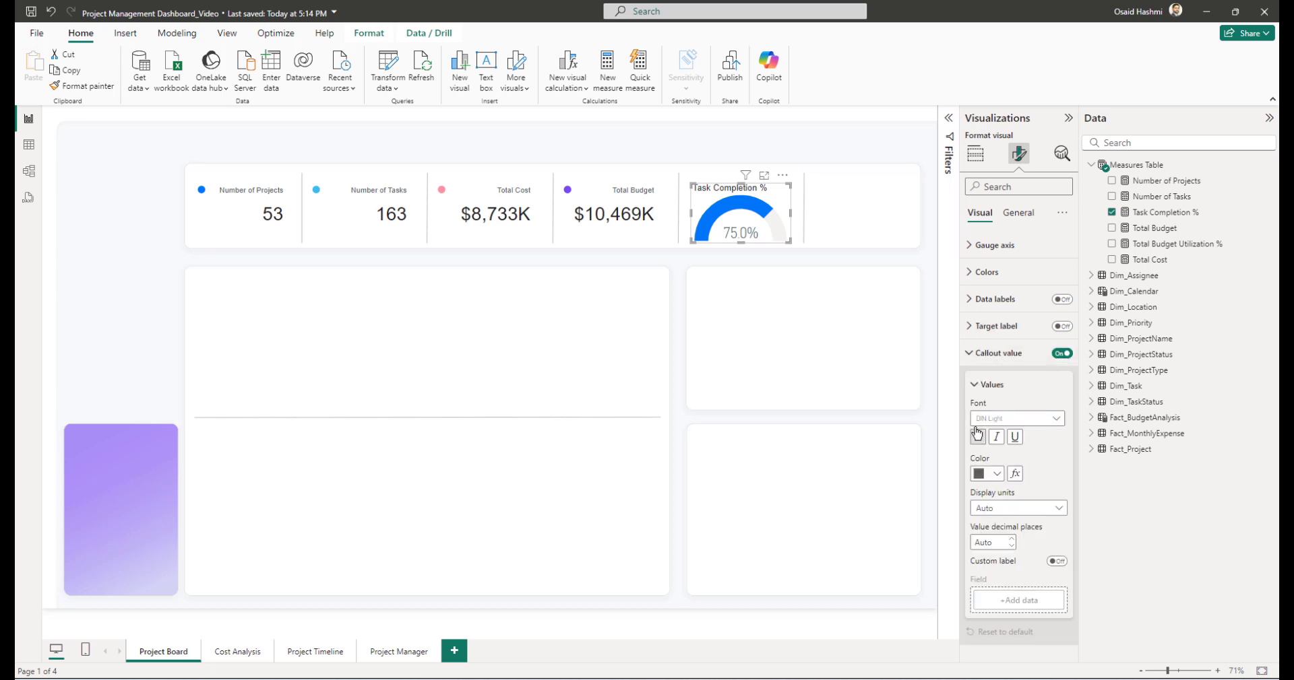
pyautogui.click(987, 419)
pyautogui.scroll(1, 997, 464)
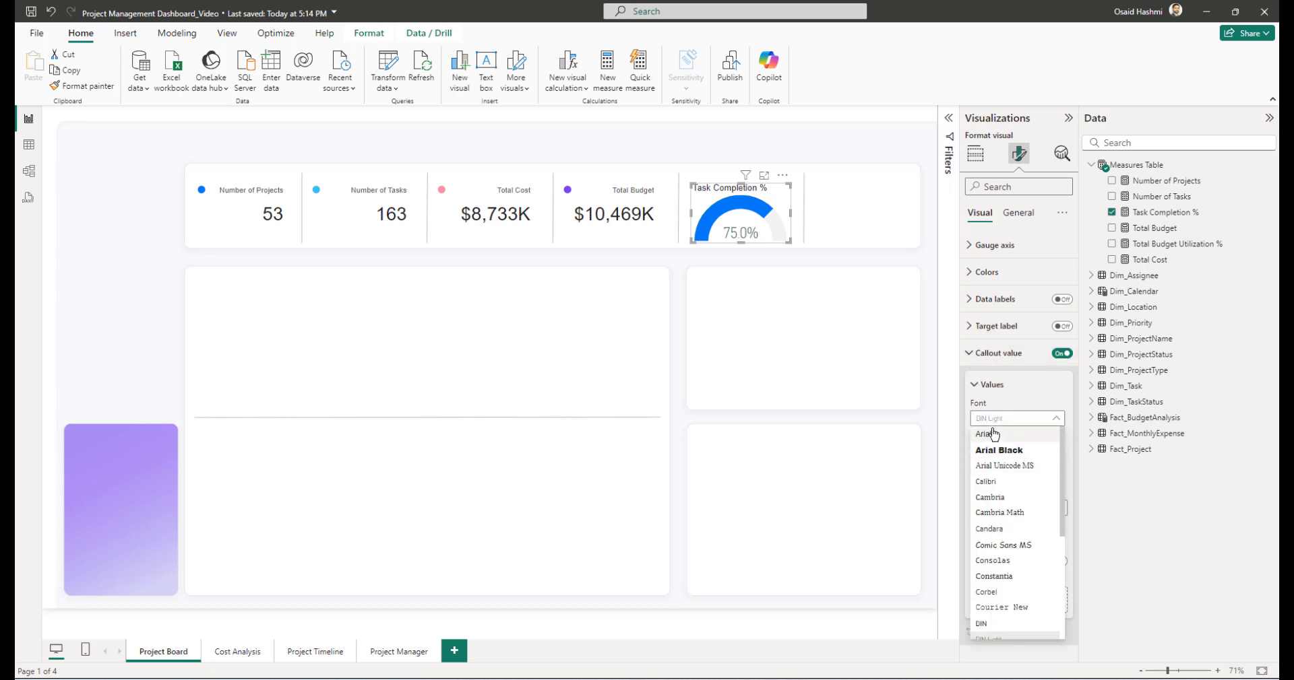
pyautogui.click(991, 431)
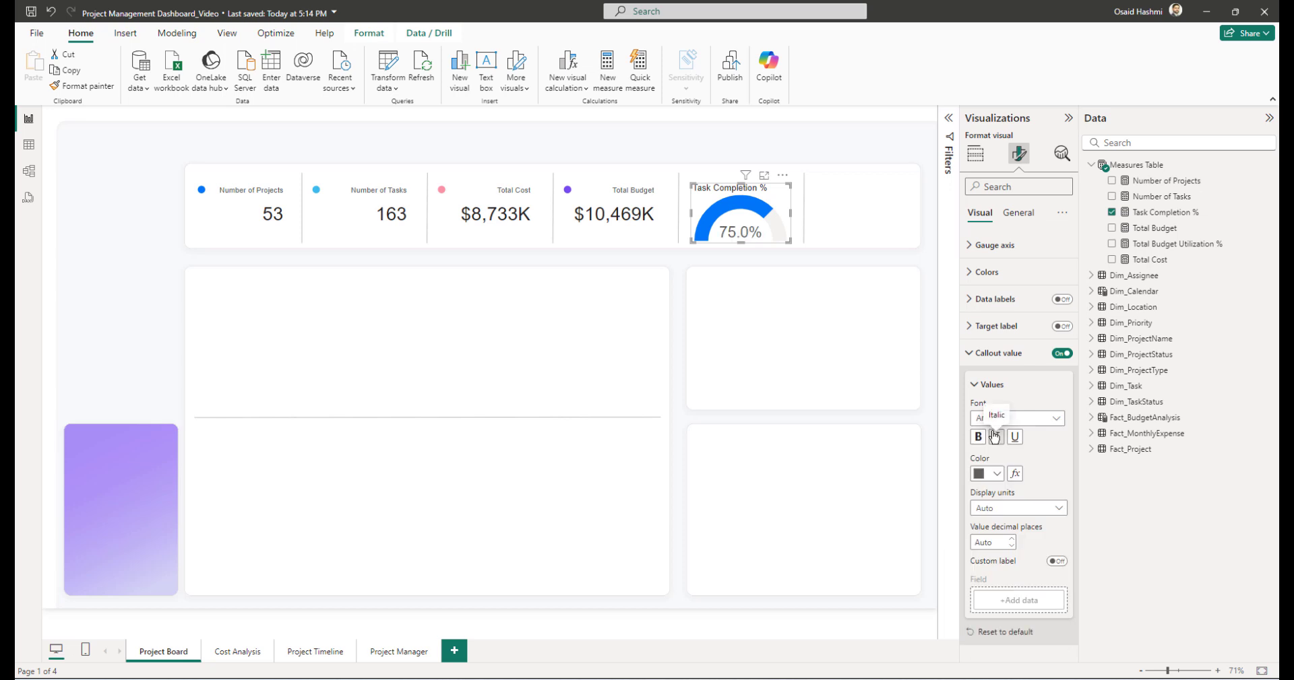
pyautogui.click(1004, 353)
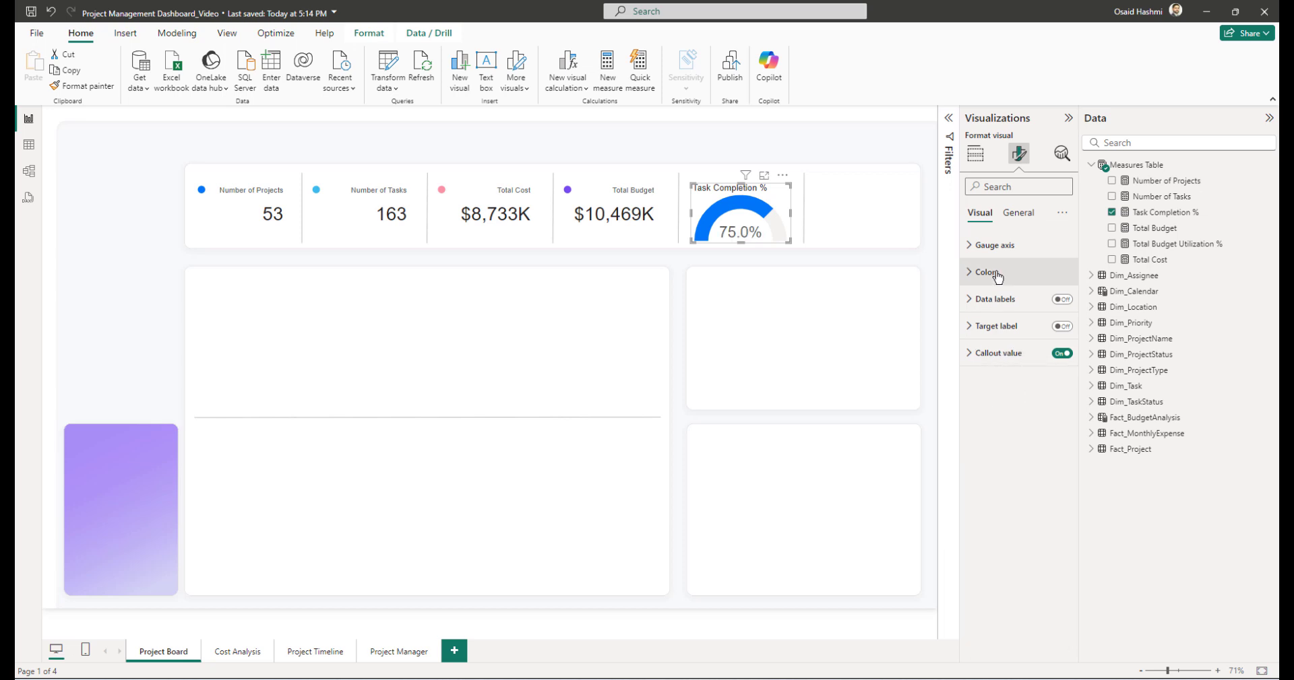
# - Turn off the title of the Task Completion % gauge
pyautogui.click(1017, 213)
pyautogui.click(991, 245)
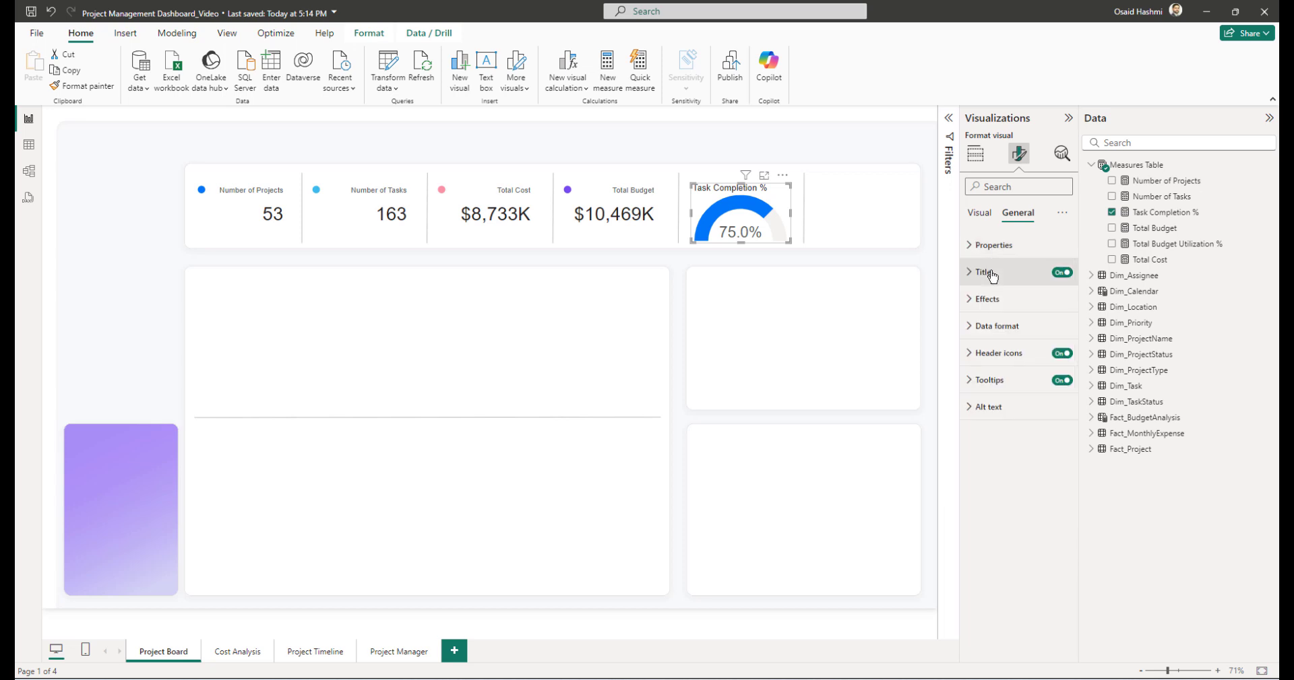
pyautogui.click(1004, 299)
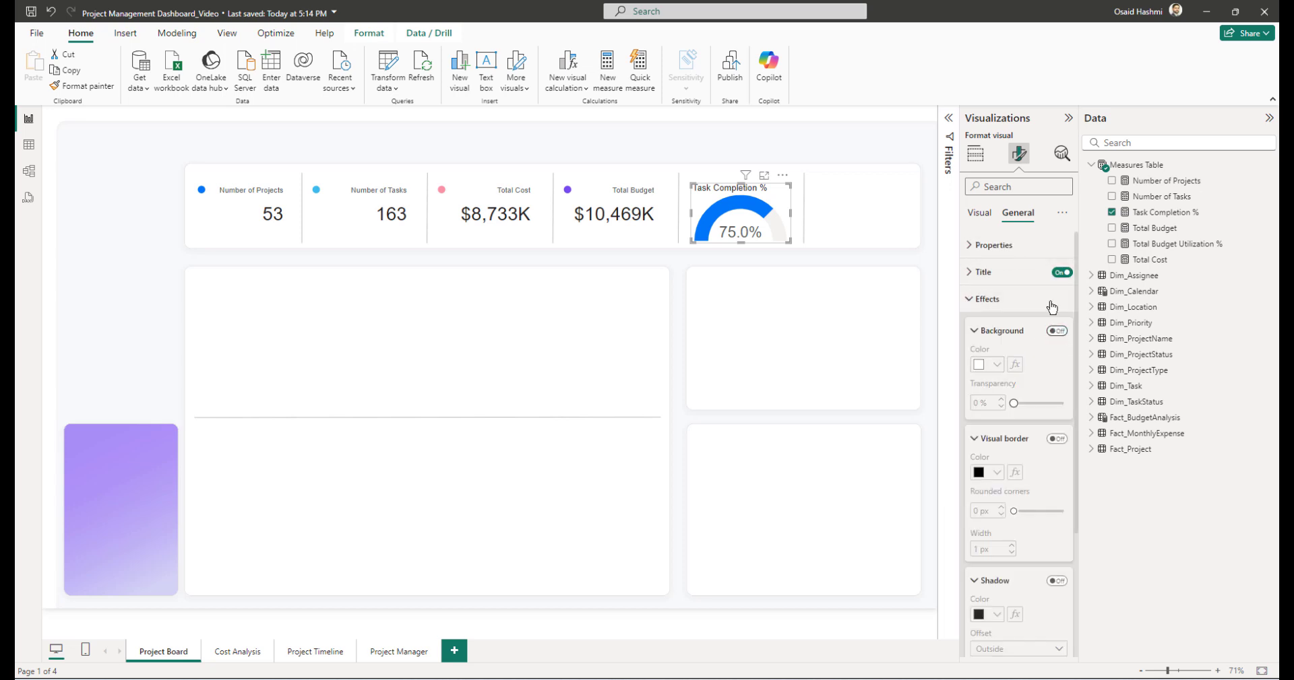
pyautogui.click(1061, 273)
pyautogui.click(982, 276)
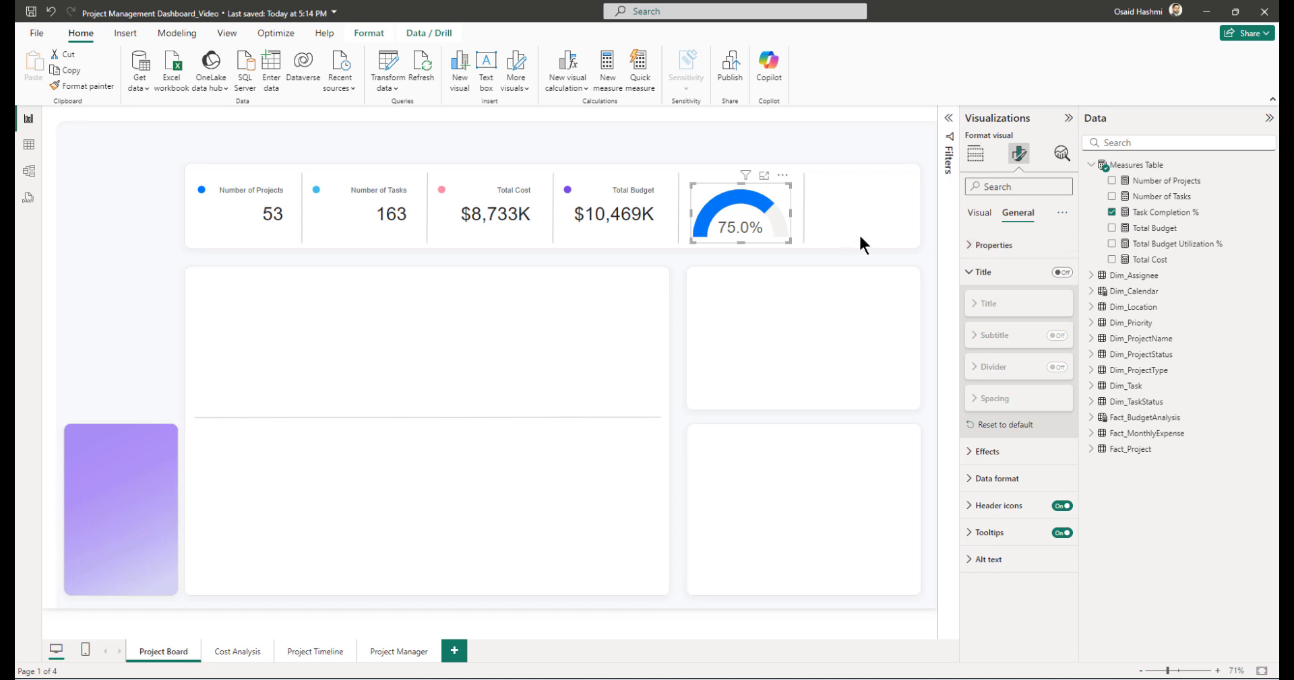
# - Duplicate the gauge into the last slot of the KPI strip and replace its value with Total Budget Utilization %
pyautogui.click(741, 209)
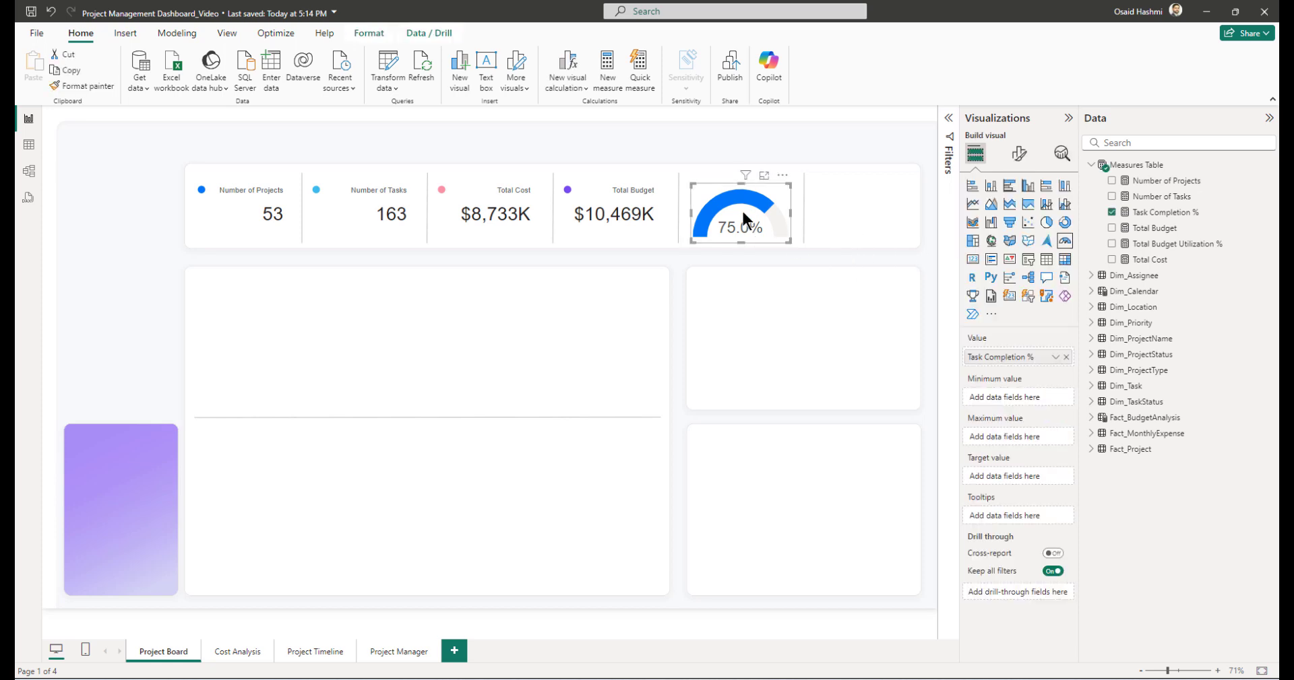
pyautogui.hotkey('ctrl', 'c')
pyautogui.hotkey('ctrl', 'v')
pyautogui.moveTo(741, 209); pyautogui.dragTo(859, 208)
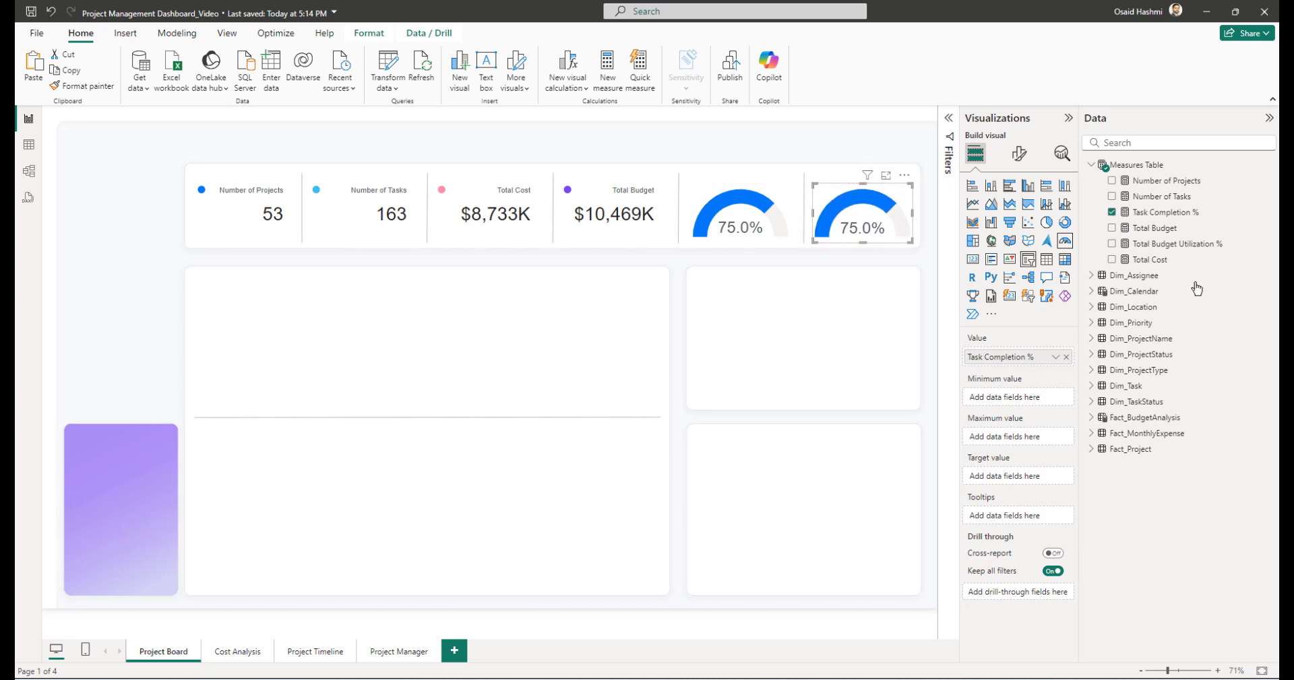
pyautogui.click(1111, 213)
pyautogui.click(1111, 244)
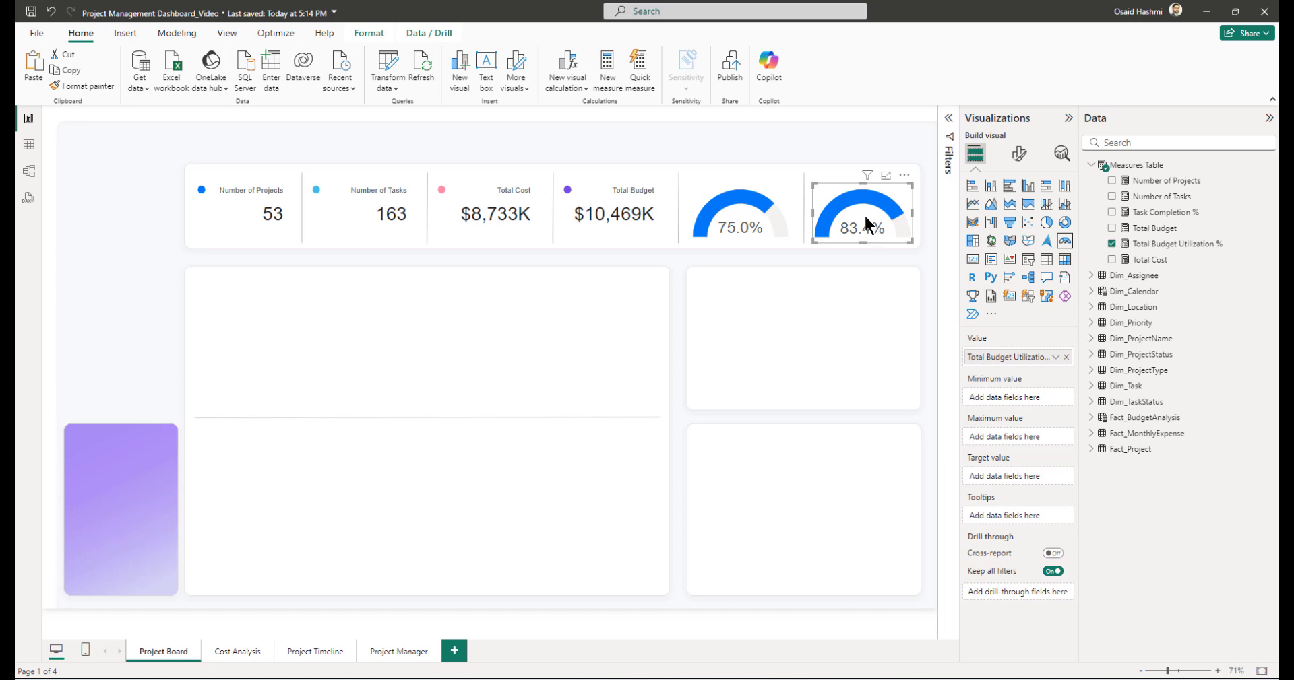
# - Set the height of the Total Budget Utilization % gauge to 130
pyautogui.click(1019, 154)
pyautogui.click(1018, 212)
pyautogui.click(1000, 253)
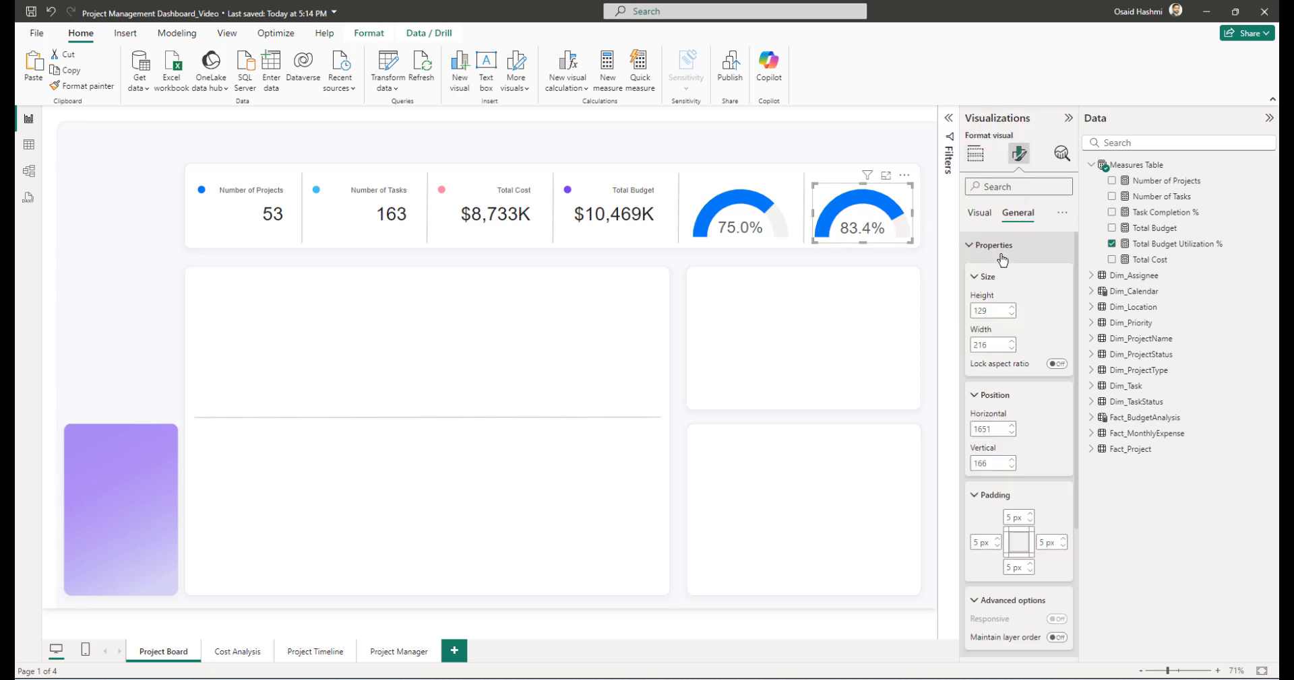
pyautogui.click(992, 310)
pyautogui.write('130')
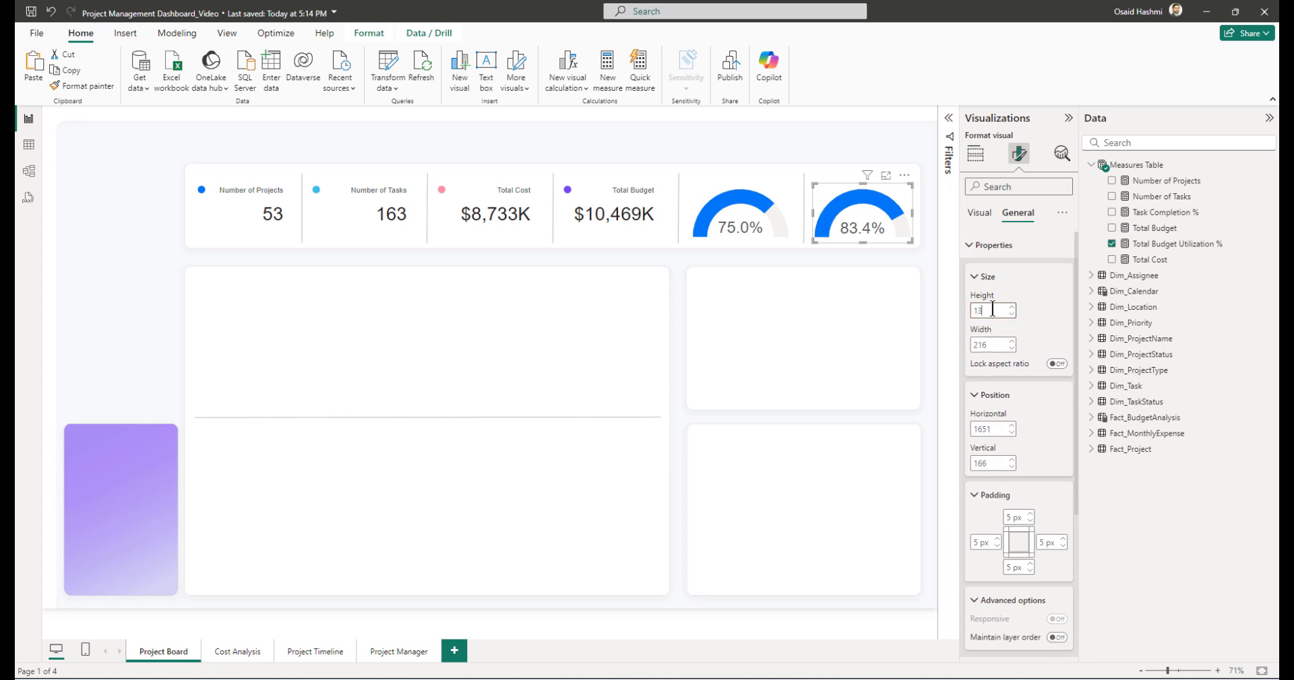
pyautogui.press('Tab')
# - Position the Total Budget Utilization % gauge at horizontal 1658 and vertical 166, then deselect it
pyautogui.press('Tab')
pyautogui.press('Tab')
pyautogui.press('Tab')
pyautogui.write('1658')
pyautogui.press('Tab')
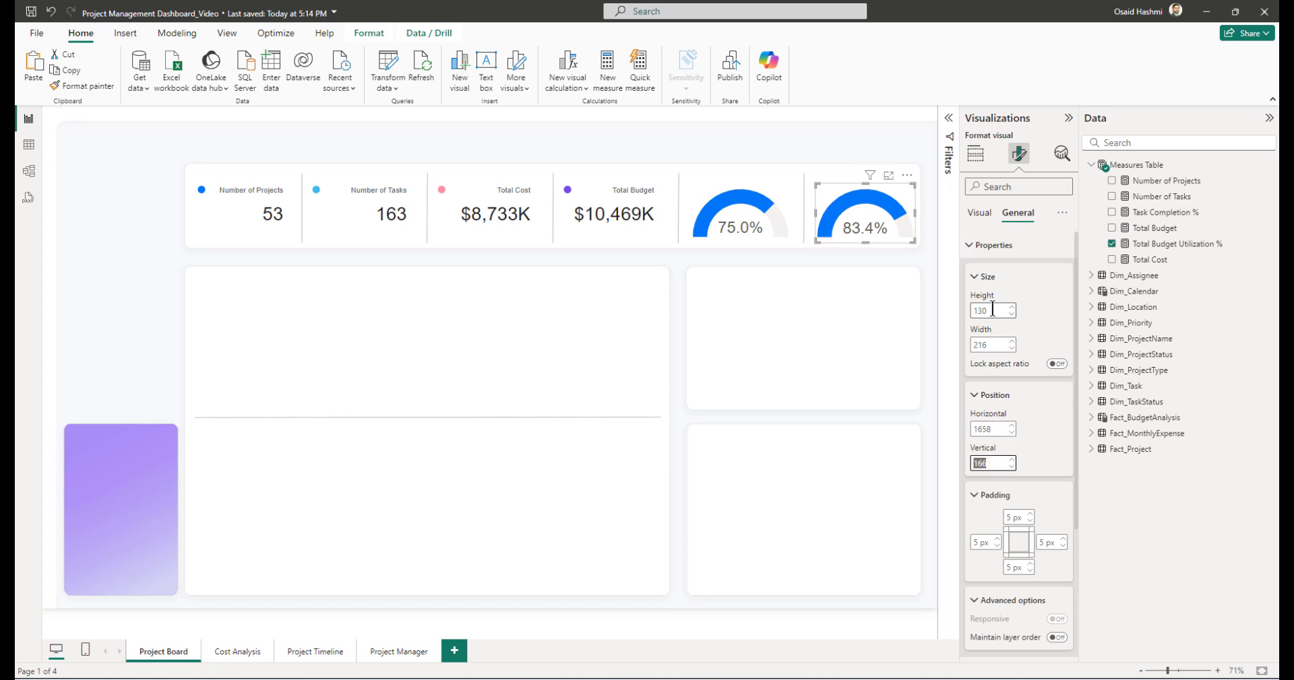
pyautogui.write('1')
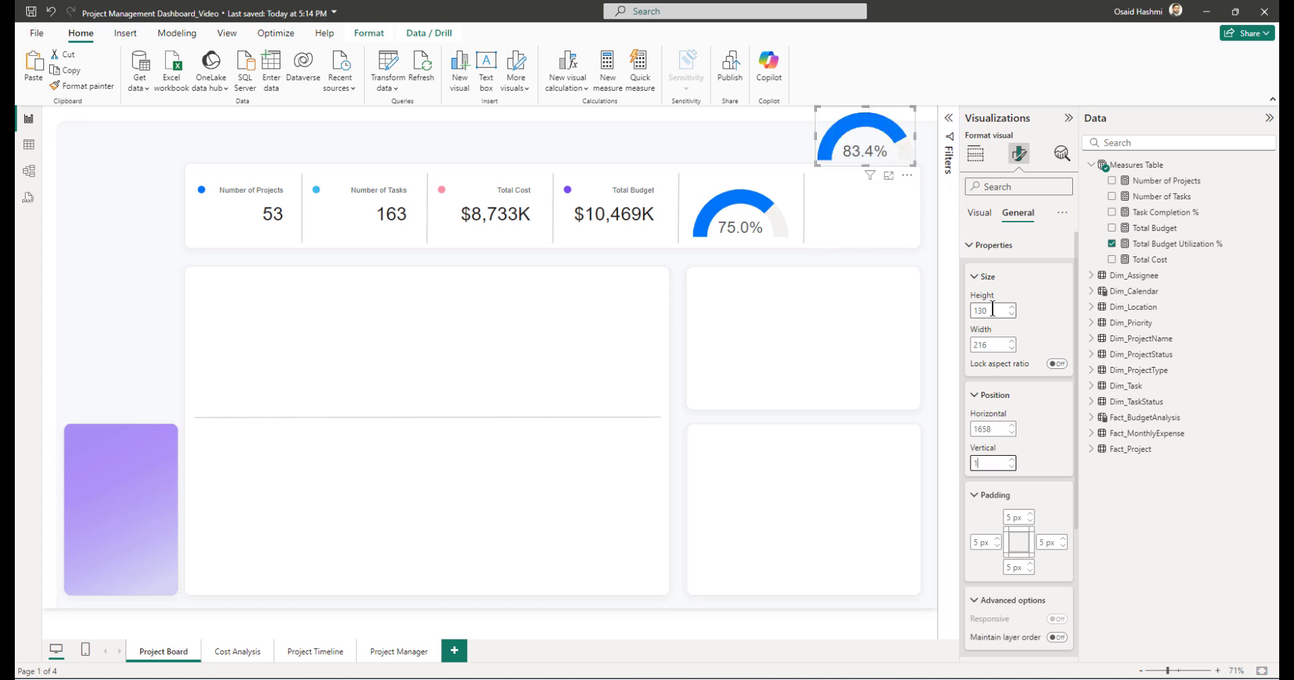
pyautogui.write('66')
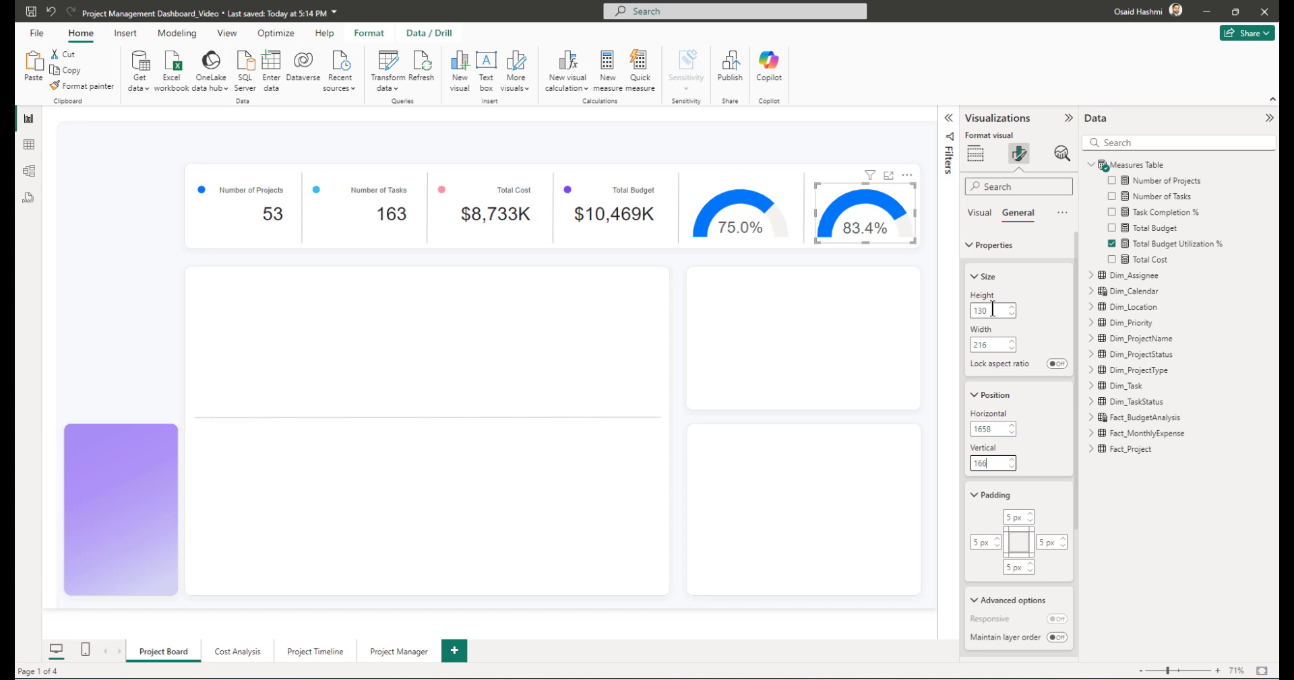
pyautogui.click(898, 300)
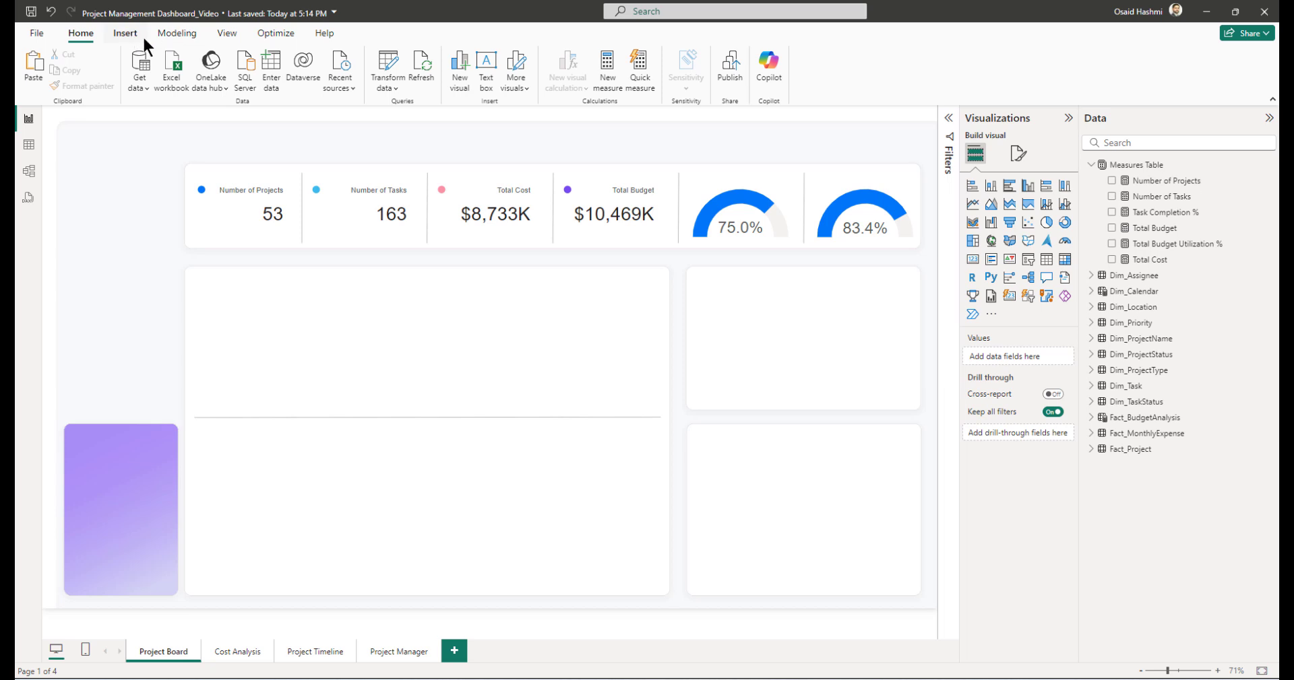
# - Insert a text box and move it into the gap area below the KPI strip, at about horizontal 1197, vertical 440
pyautogui.click(488, 82)
pyautogui.click(603, 307)
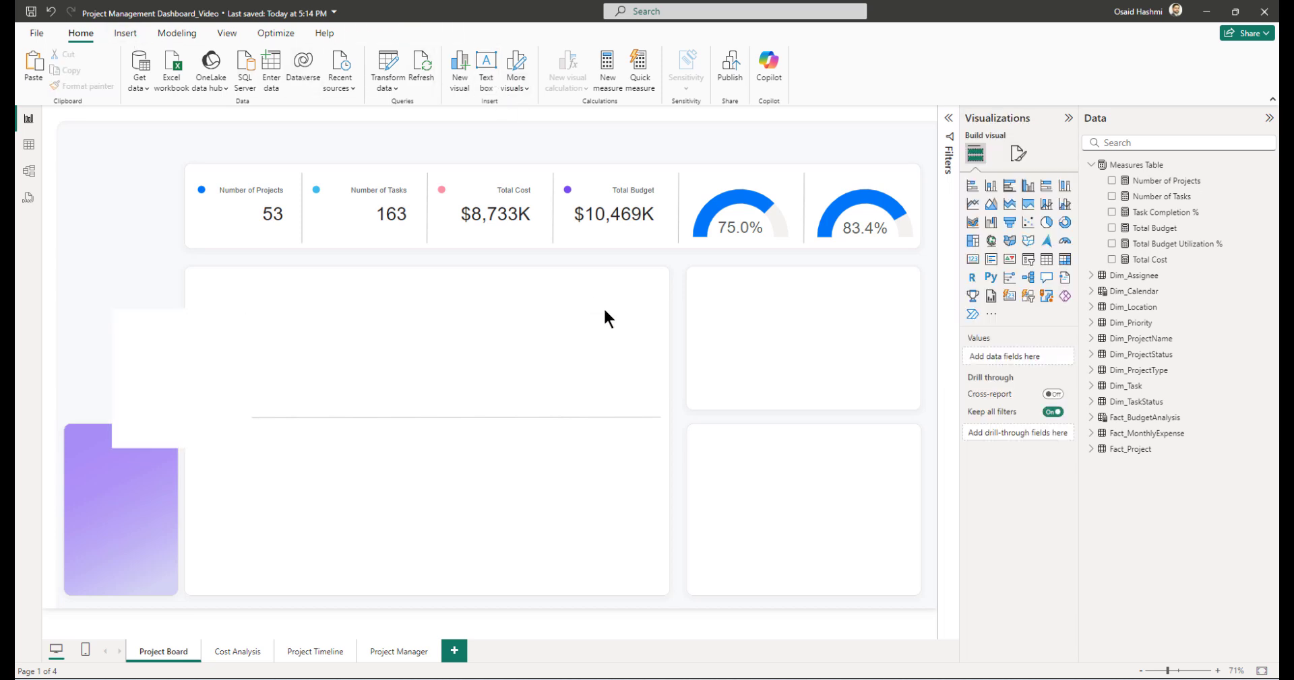
pyautogui.click(241, 309)
pyautogui.moveTo(242, 304); pyautogui.dragTo(732, 306)
pyautogui.click(669, 329)
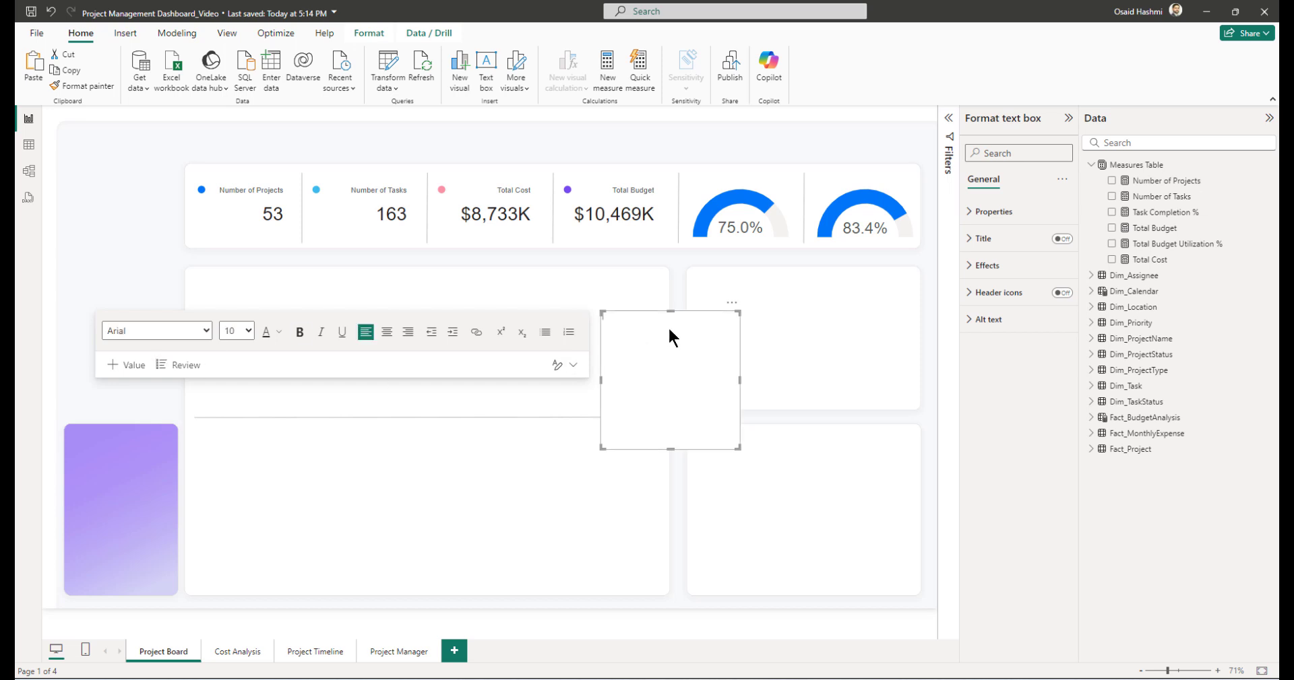
# - Enter "Task Completion" in the text box and format it at font size 12, centred
pyautogui.write('Task Completion')
pyautogui.hotkey('ctrl', 'a')
pyautogui.click(248, 331)
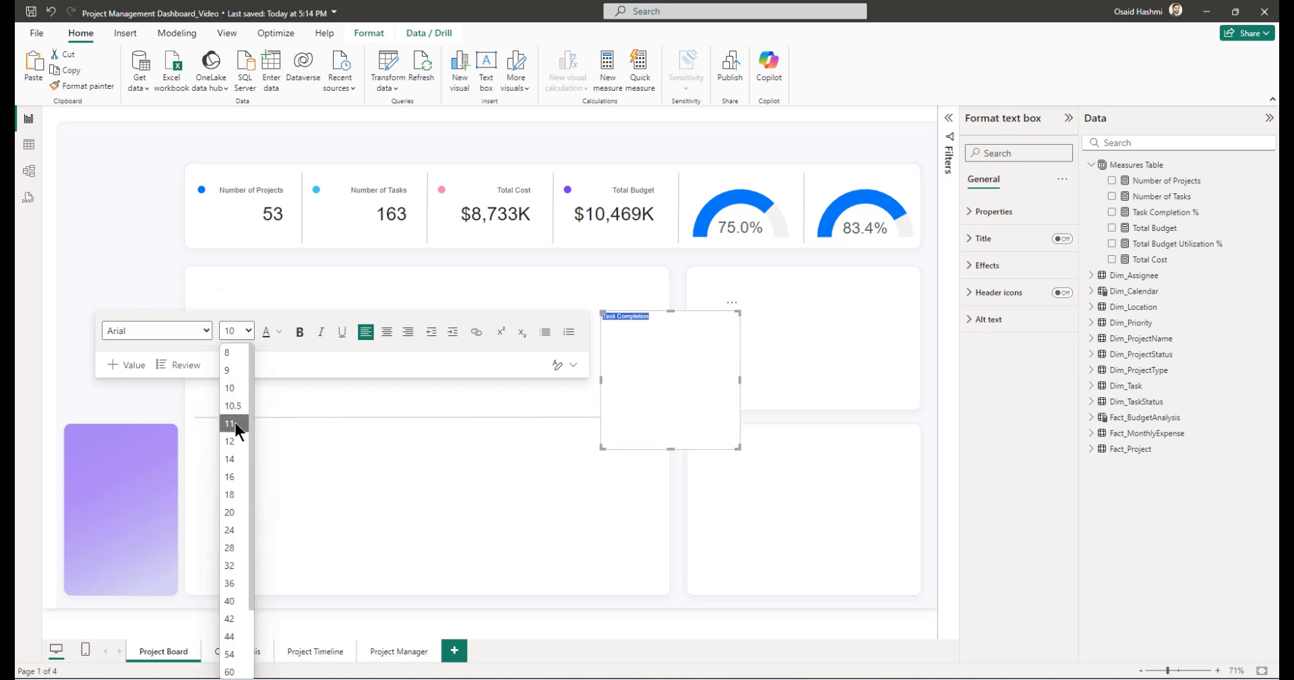
pyautogui.click(229, 443)
pyautogui.click(386, 331)
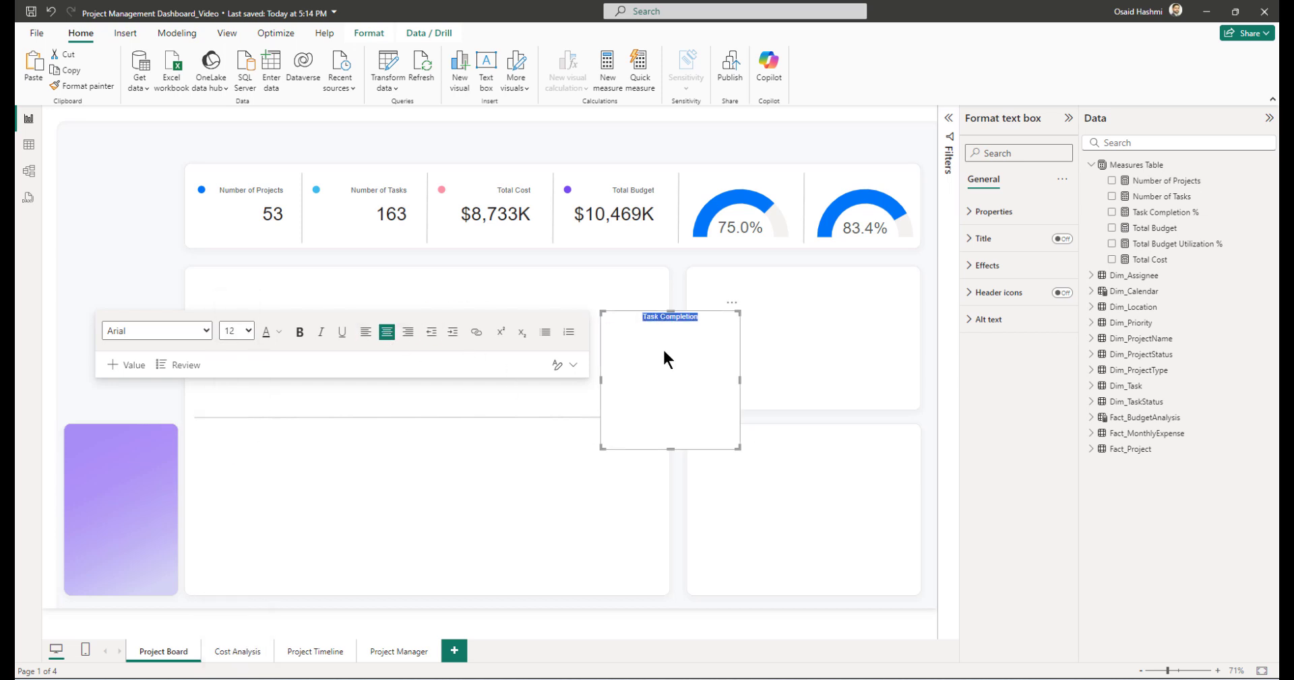
# - Set the Task Completion text box to a height of 41 and a width of 231
pyautogui.click(1004, 213)
pyautogui.doubleClick(987, 277)
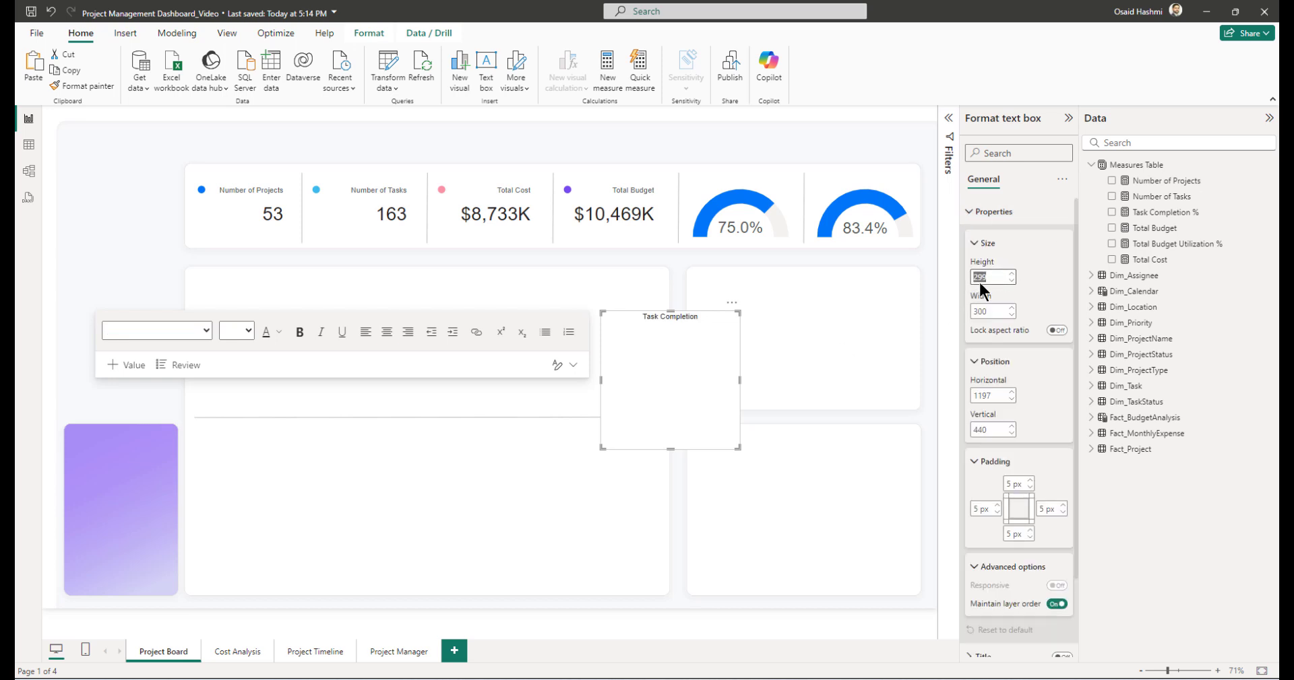
pyautogui.write('41')
pyautogui.press('Return')
pyautogui.doubleClick(985, 311)
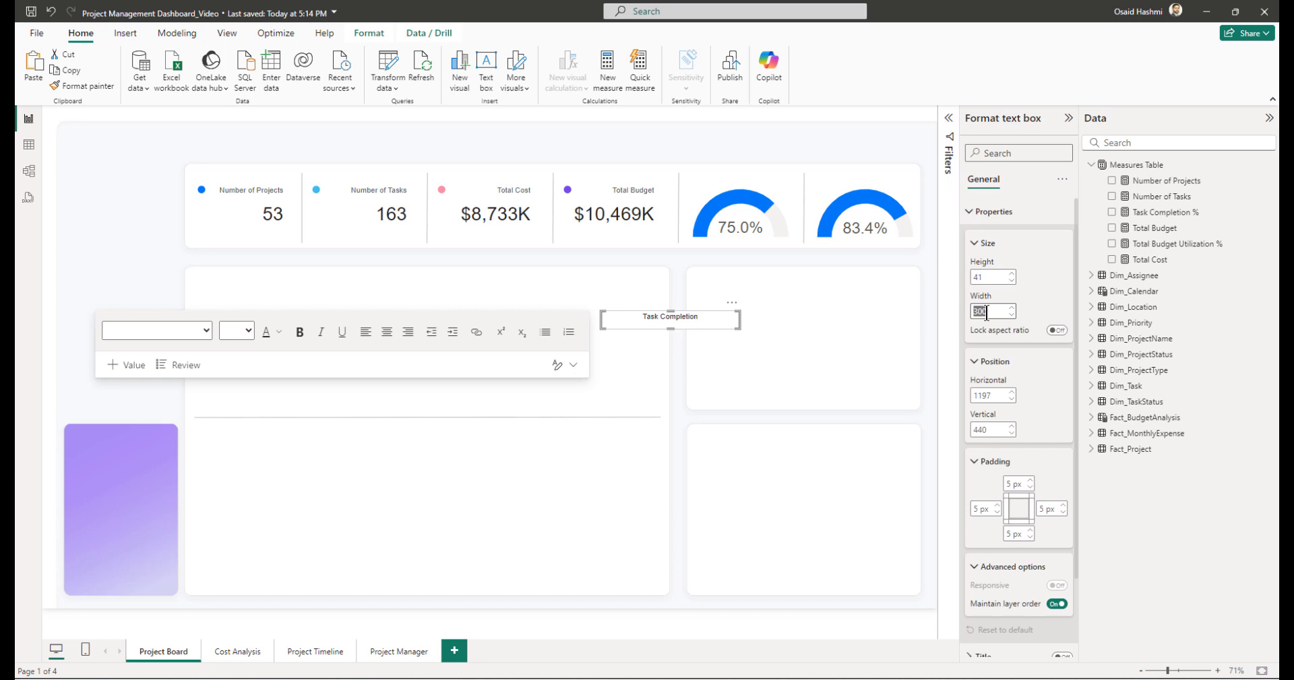
pyautogui.write('231')
pyautogui.press('Return')
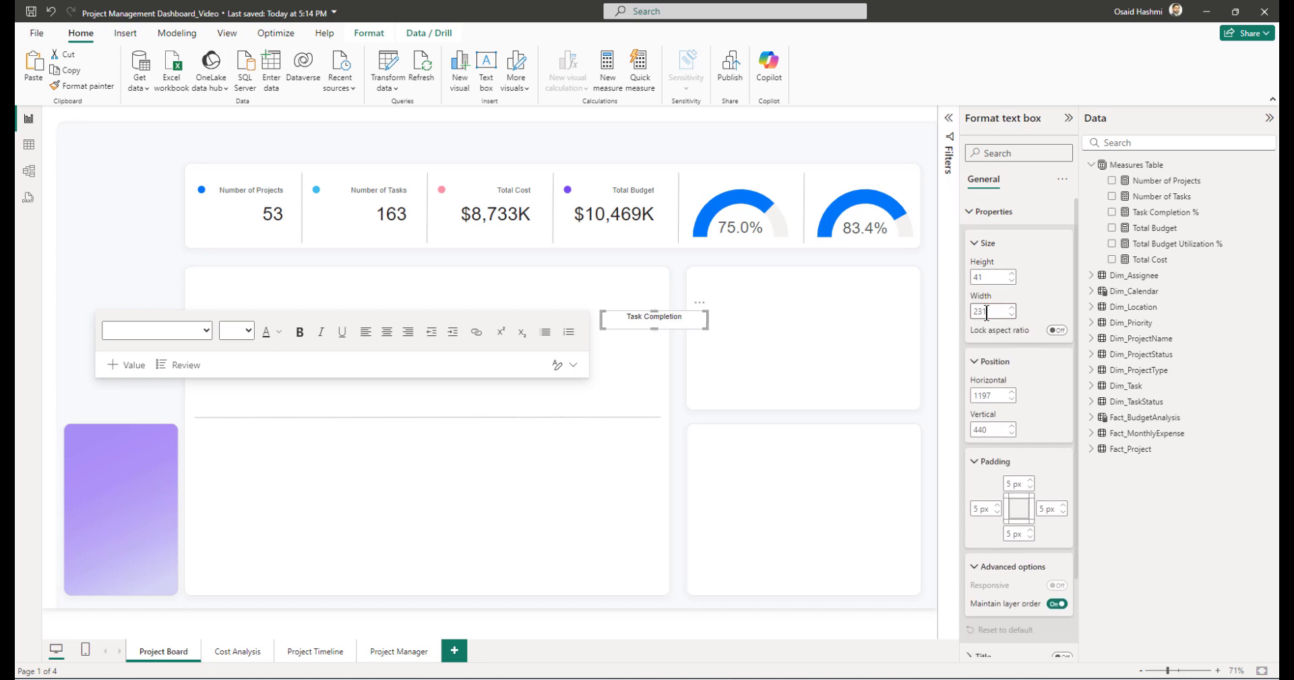
# - Position the Task Completion text box at horizontal 1384 and vertical 140, above its gauge, and deselect it
pyautogui.doubleClick(988, 397)
pyautogui.write('138')
pyautogui.press('Return')
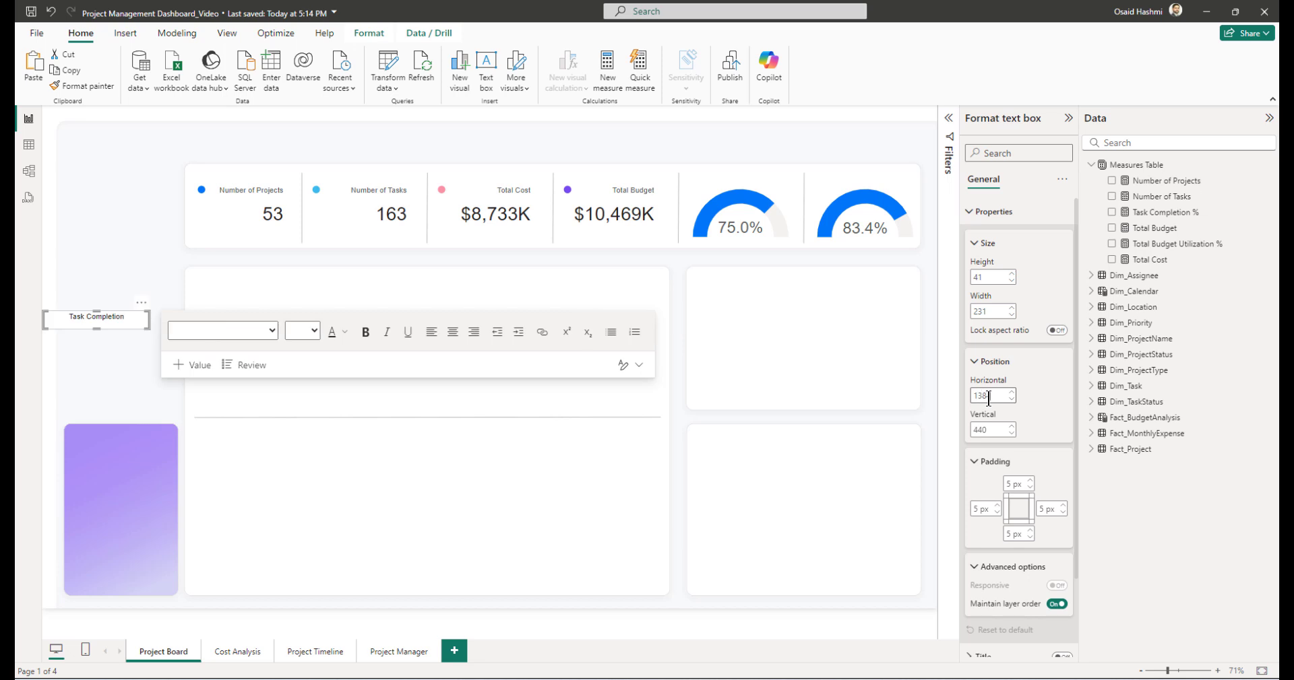
pyautogui.write('4')
pyautogui.doubleClick(988, 432)
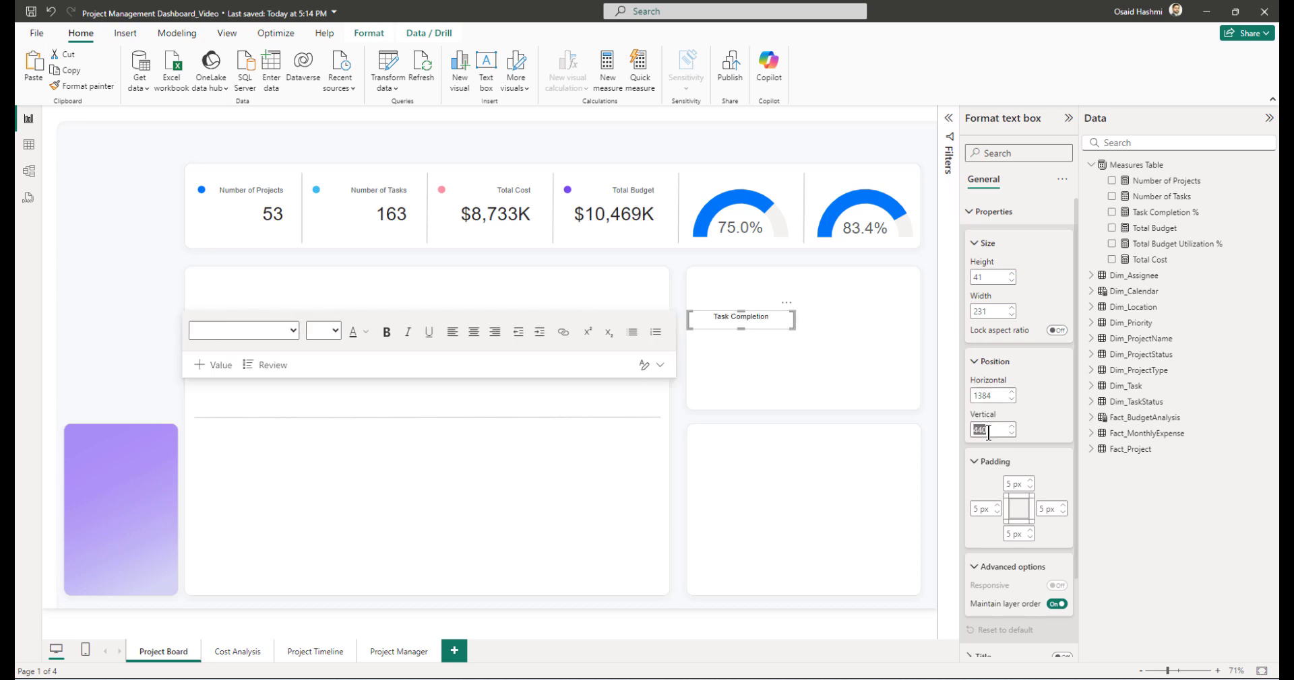
pyautogui.write('140')
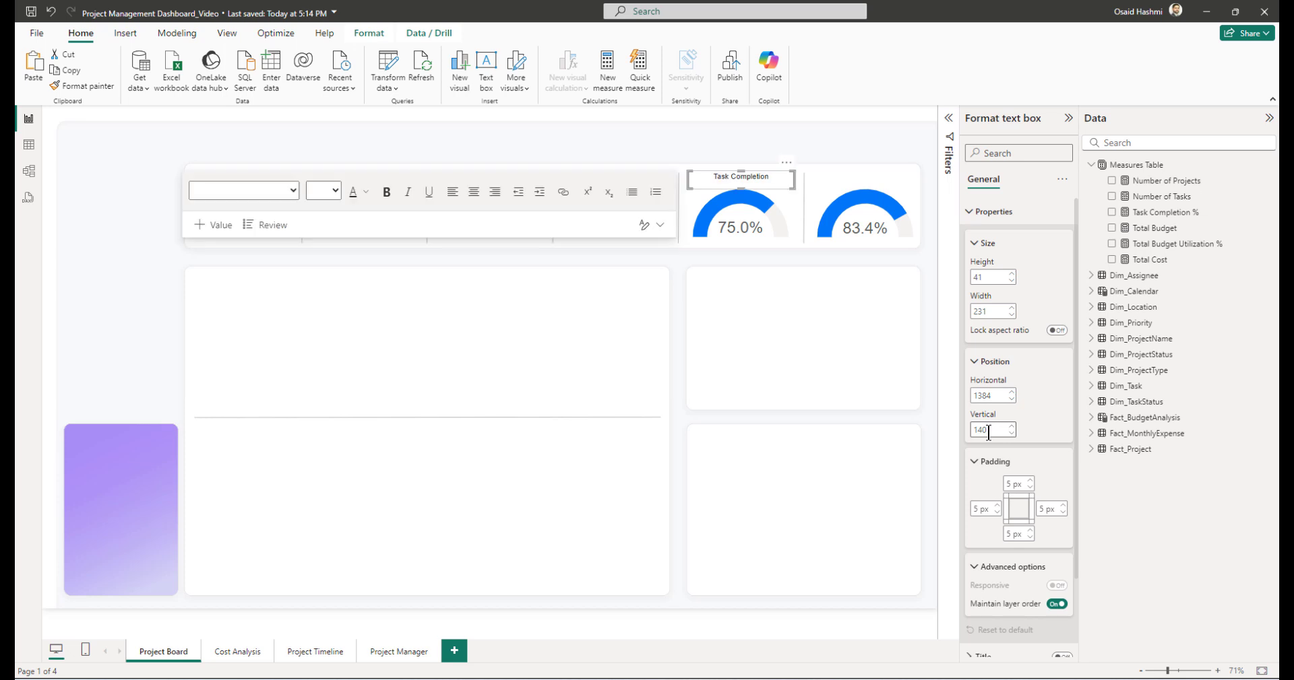
pyautogui.click(804, 273)
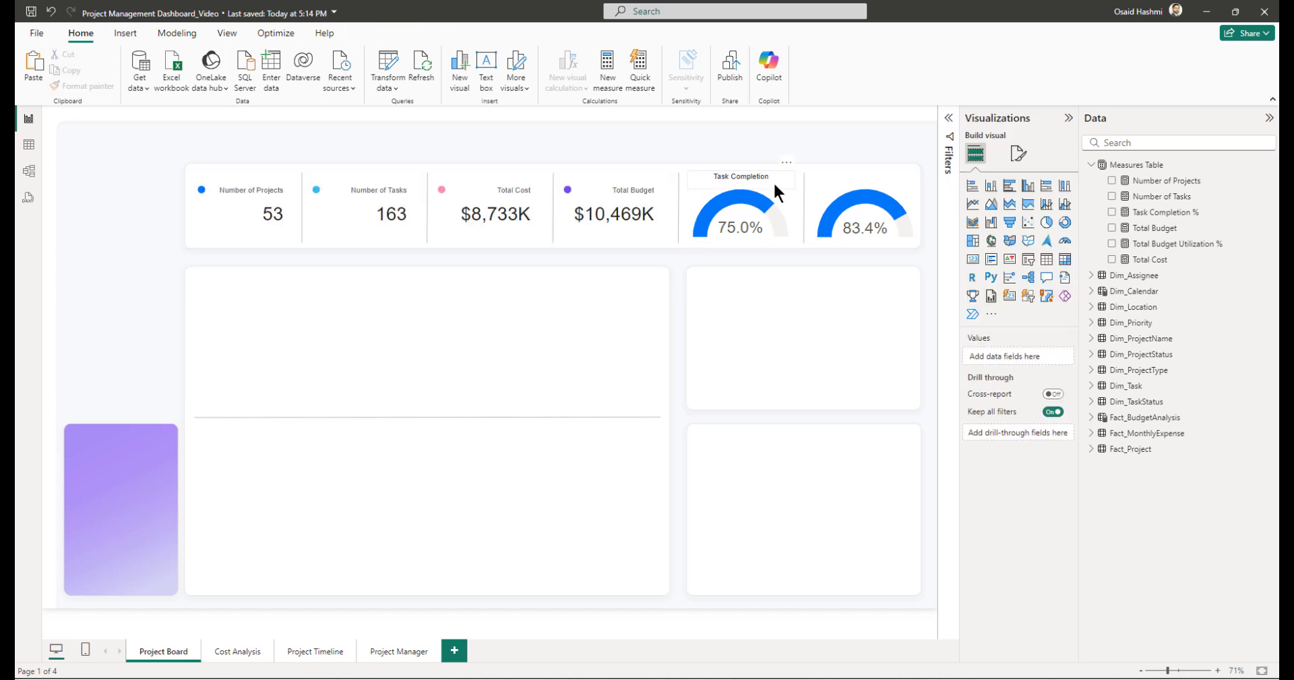
# - Duplicate the Task Completion text box and place the copy above the Total Budget Utilization % gauge
pyautogui.click(773, 184)
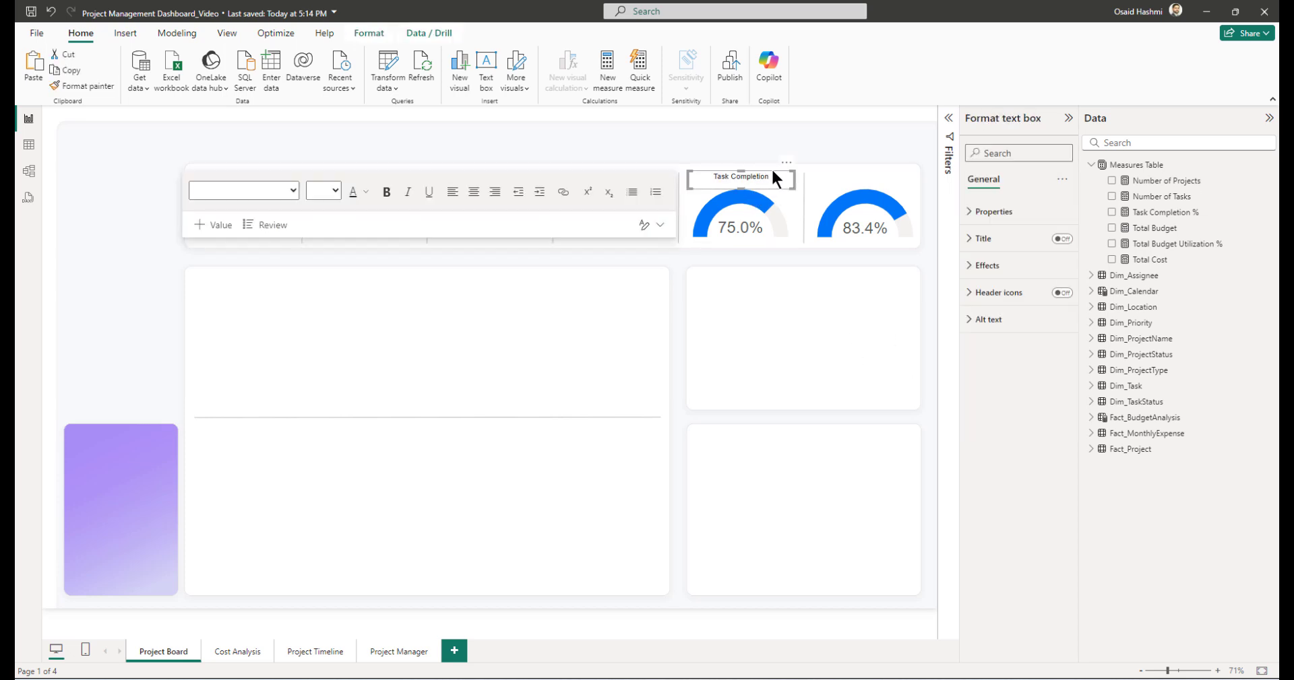
pyautogui.hotkey('ctrl', 'c')
pyautogui.hotkey('ctrl', 'v')
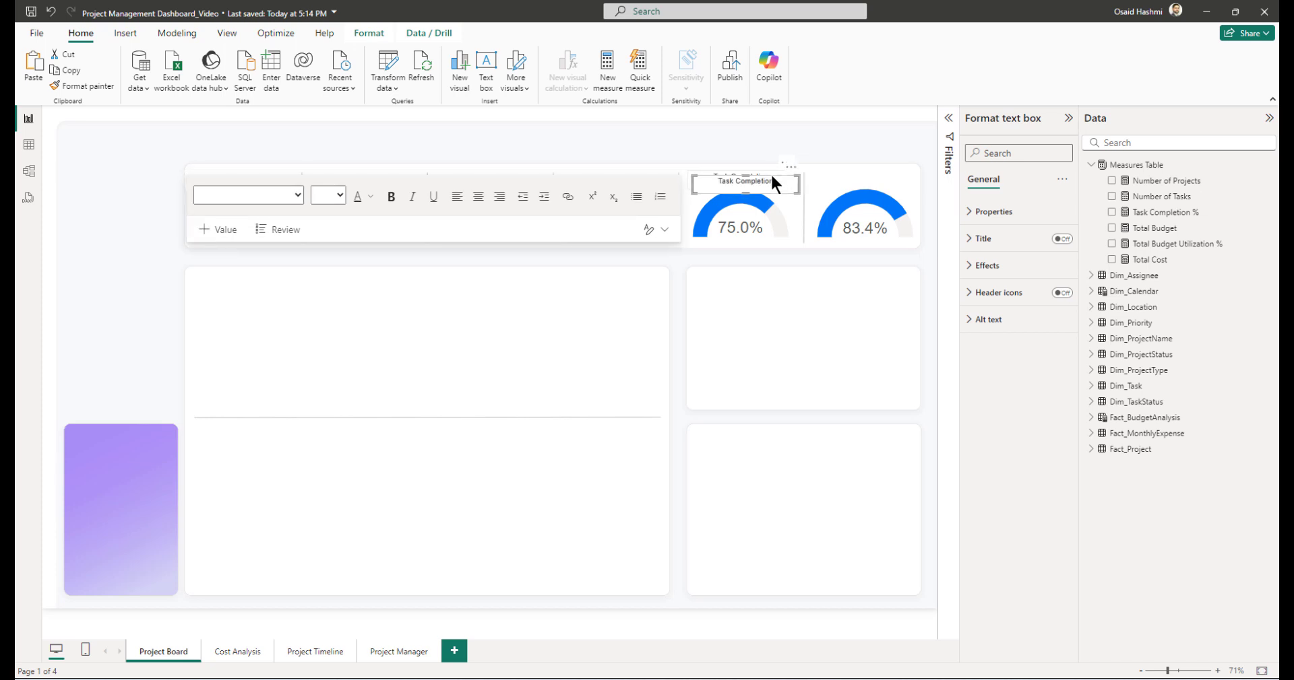
pyautogui.moveTo(789, 174); pyautogui.dragTo(906, 171)
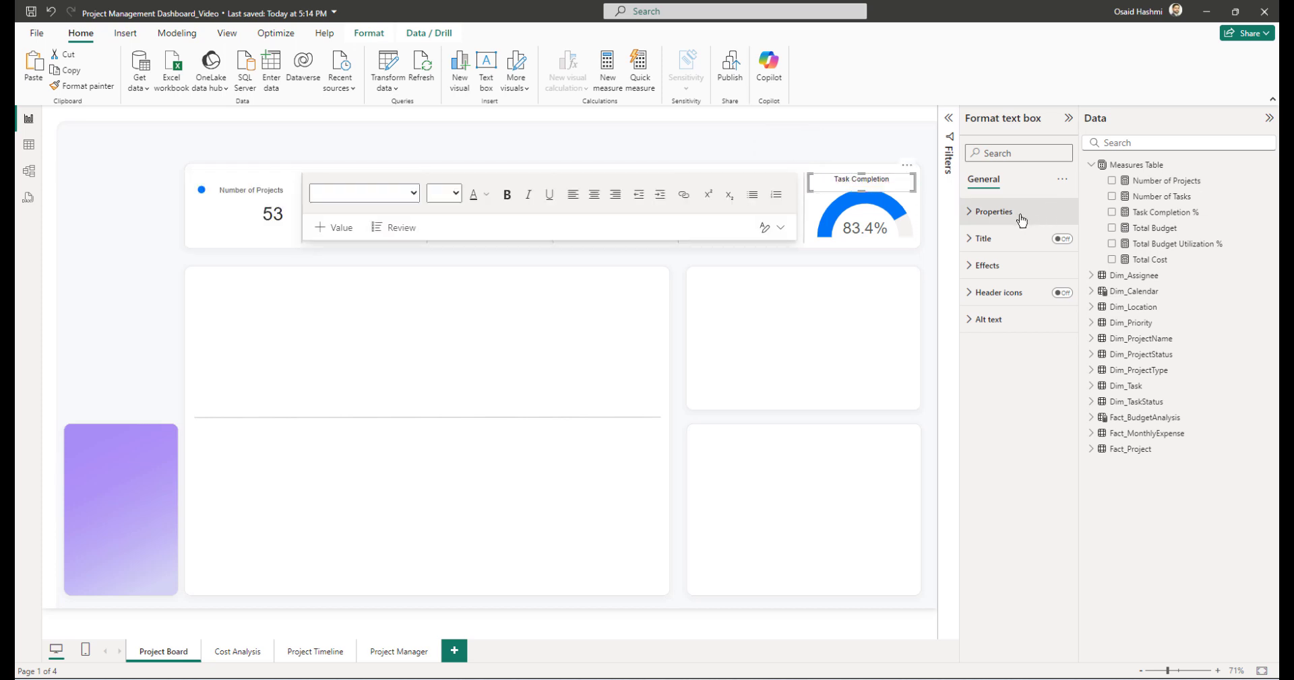
# - Set the copied text box's height to 41 and position it at horizontal 1643 and vertical 140
pyautogui.click(993, 211)
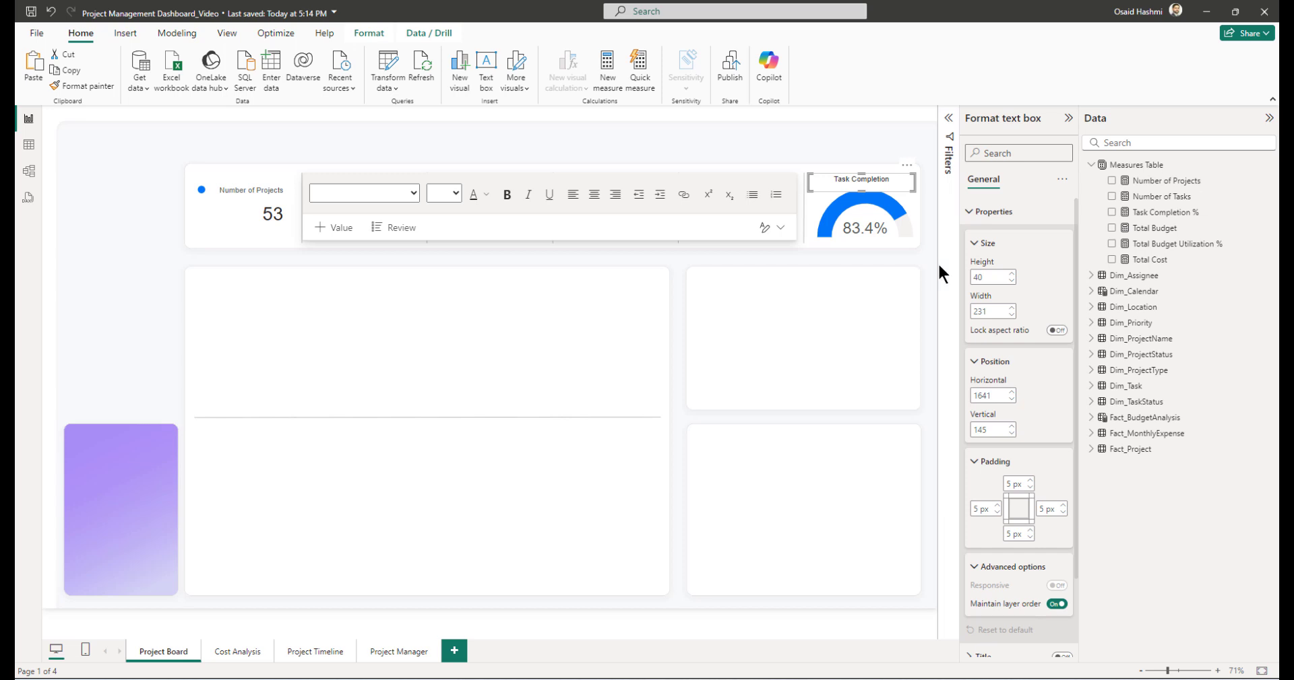
pyautogui.doubleClick(990, 276)
pyautogui.press('BackSpace')
pyautogui.write('41')
pyautogui.press('Tab')
pyautogui.press('Tab')
pyautogui.press('Tab')
pyautogui.press('Tab')
pyautogui.write('1643')
pyautogui.press('Tab')
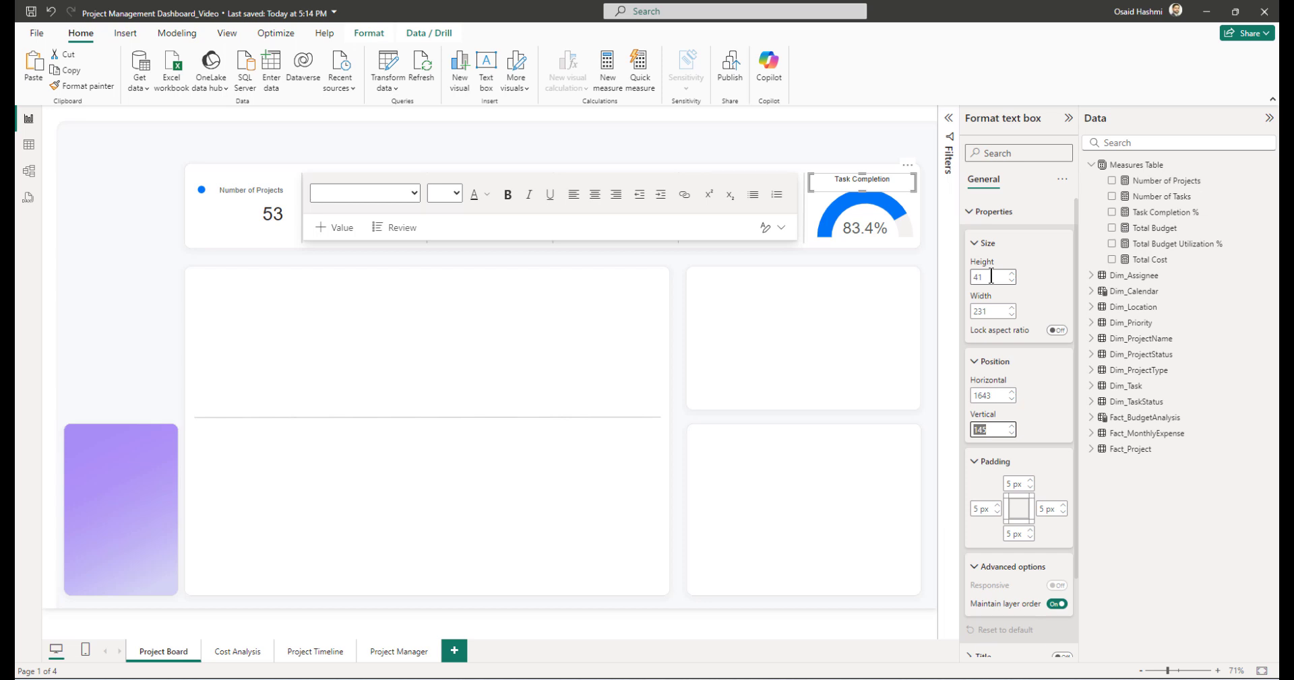
pyautogui.write('140')
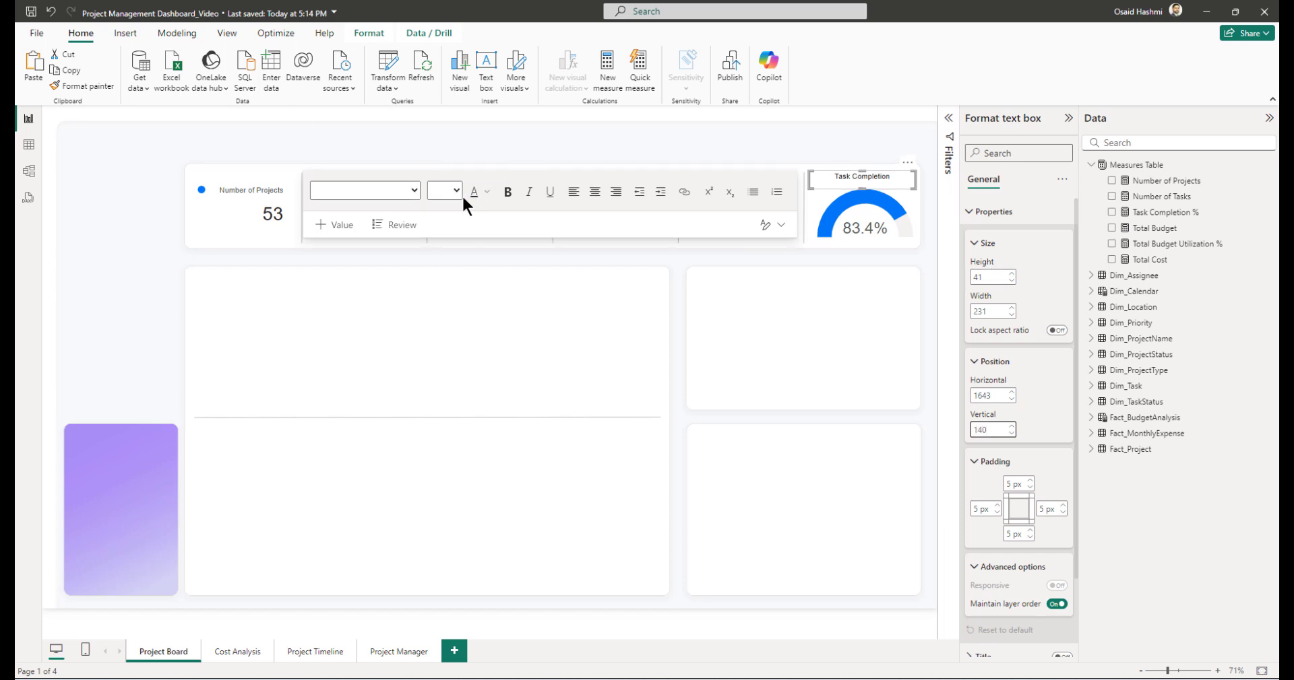
# - Replace the copied text box's text with "Budget Utilization" and deselect it
pyautogui.doubleClick(843, 177)
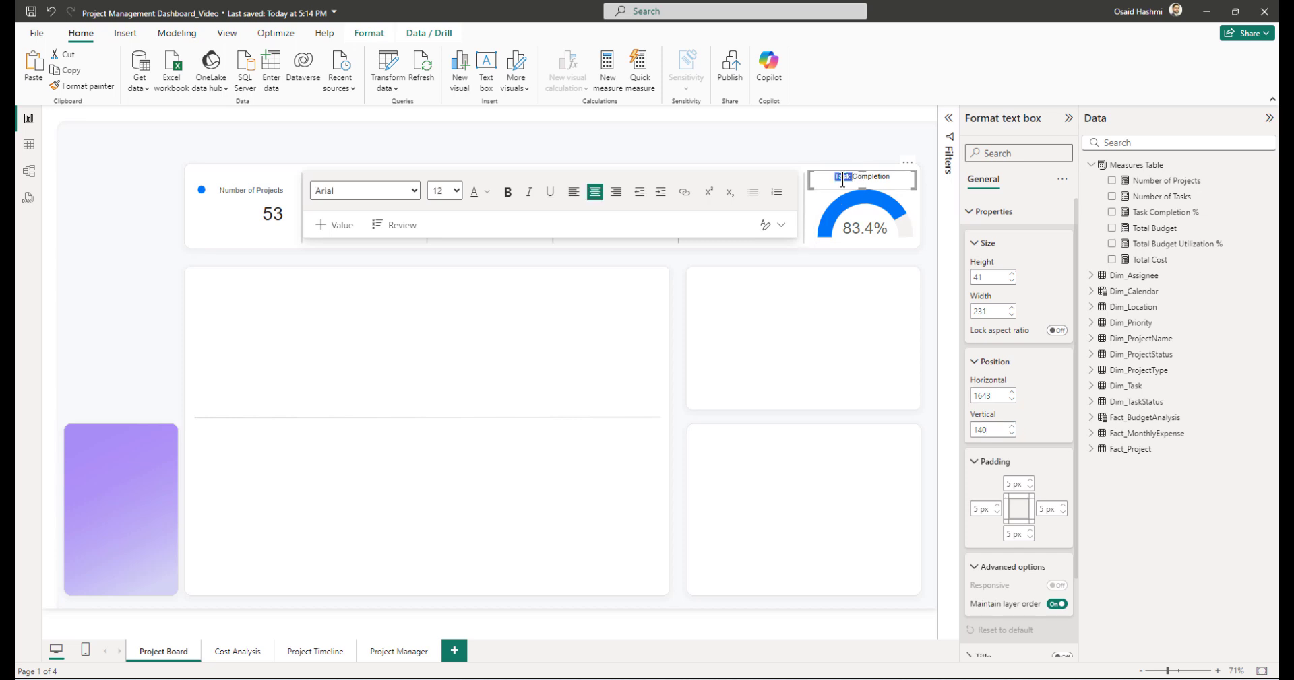
pyautogui.hotkey('ctrl', 'a')
pyautogui.write('Budget Utilization')
pyautogui.click(324, 353)
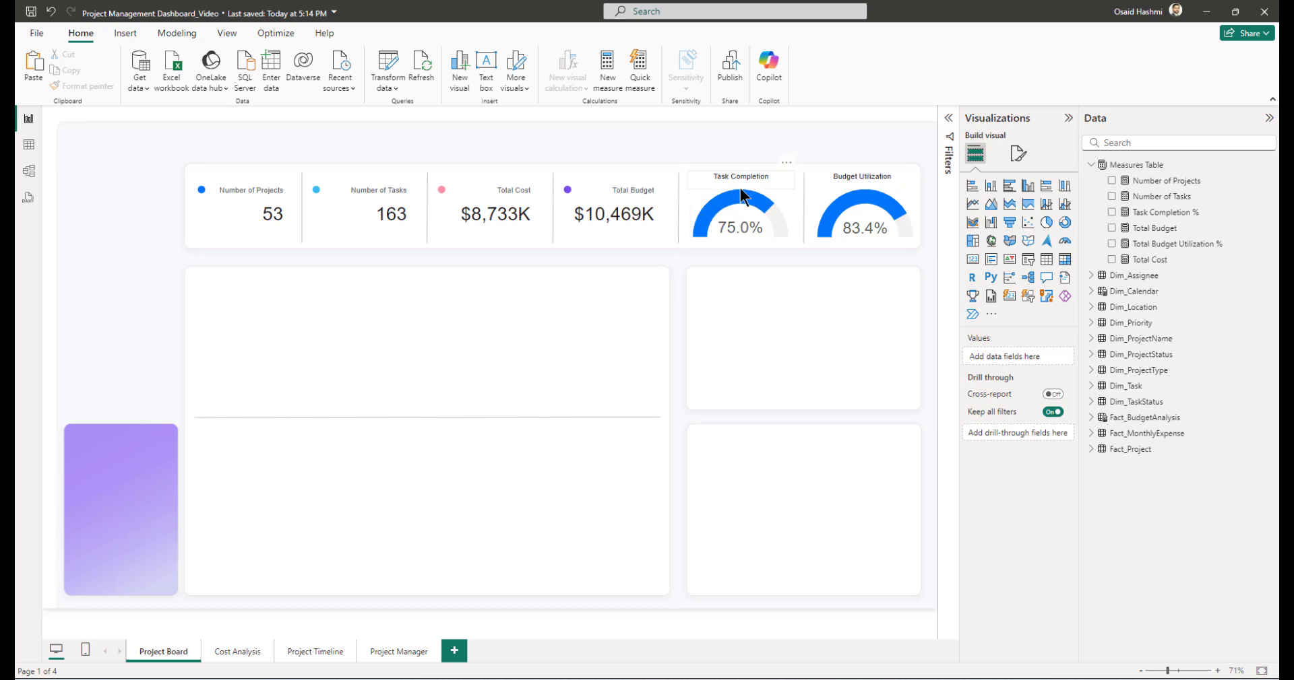
# - Add a donut chart to the large panel showing Number of Projects by Project Status from Dim_ProjectStatus
pyautogui.click(1064, 227)
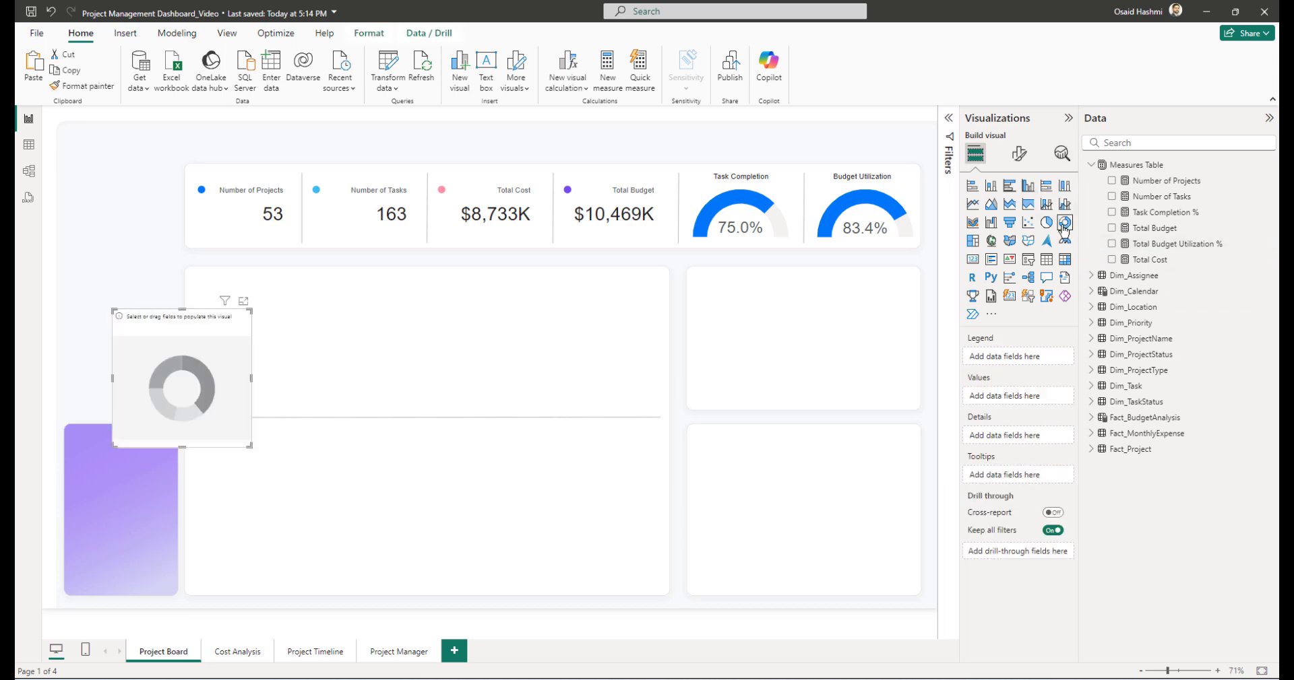
pyautogui.moveTo(132, 348); pyautogui.dragTo(342, 343)
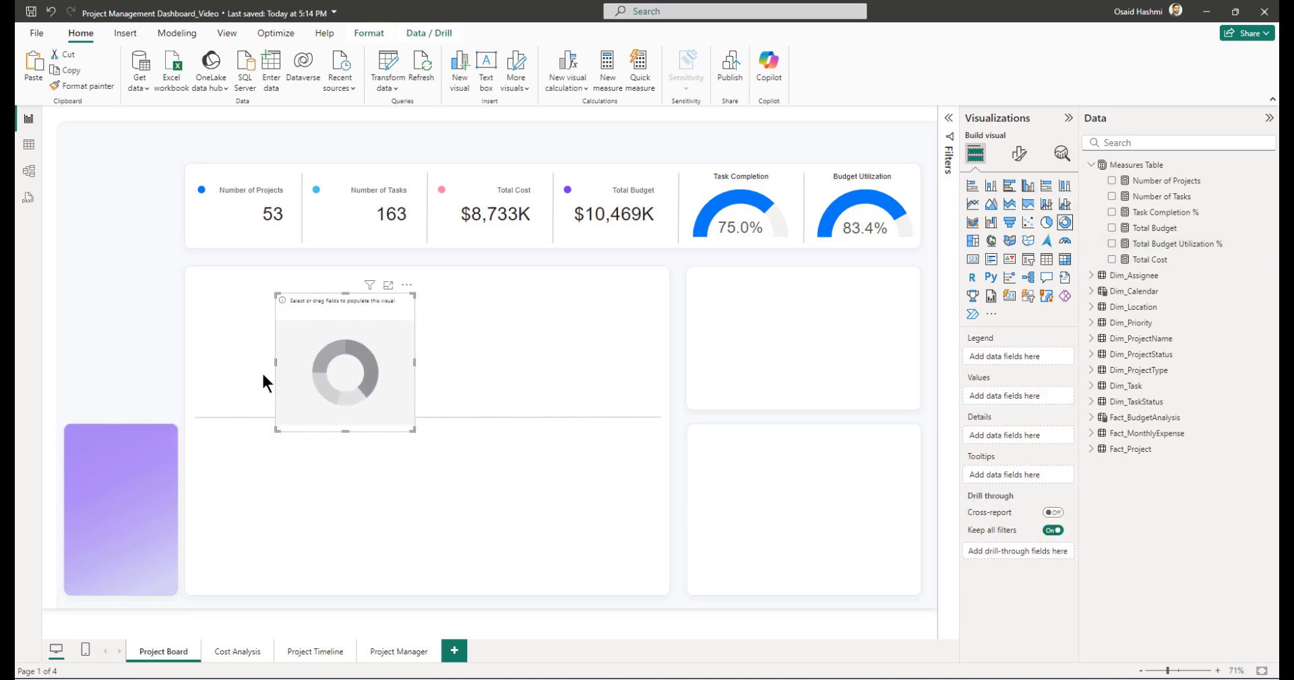
pyautogui.click(1112, 180)
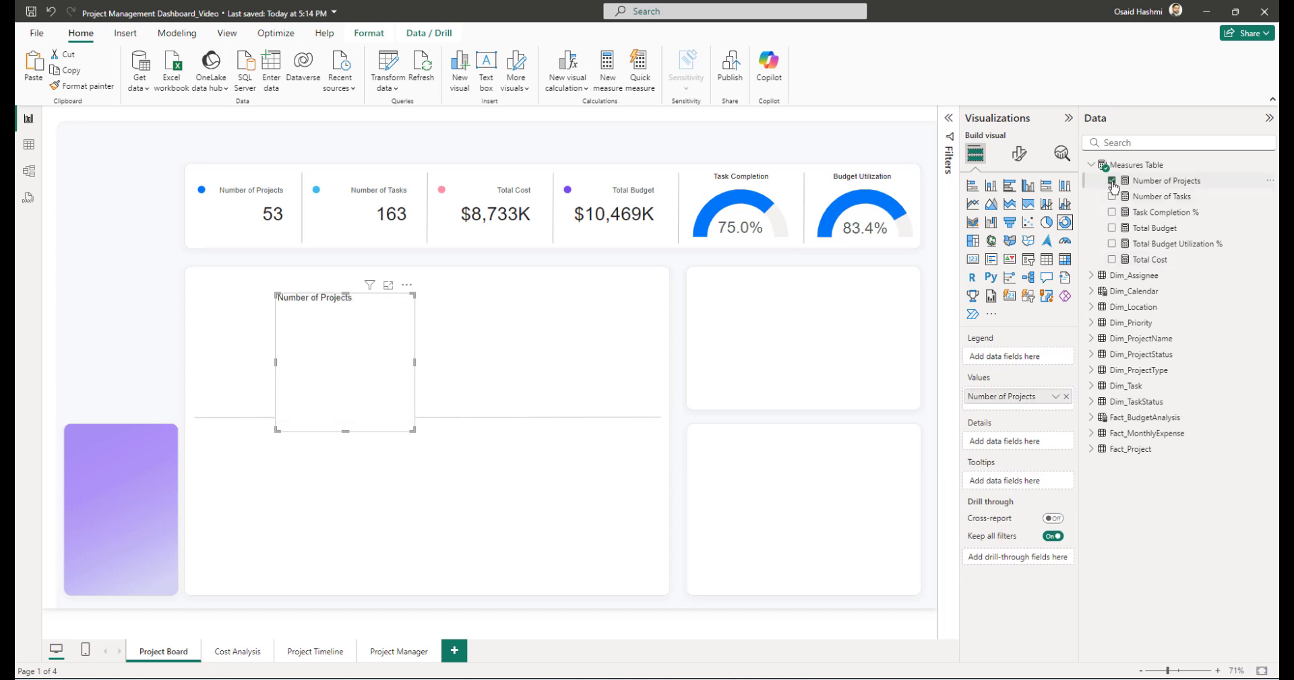
pyautogui.click(1133, 143)
pyautogui.write('status')
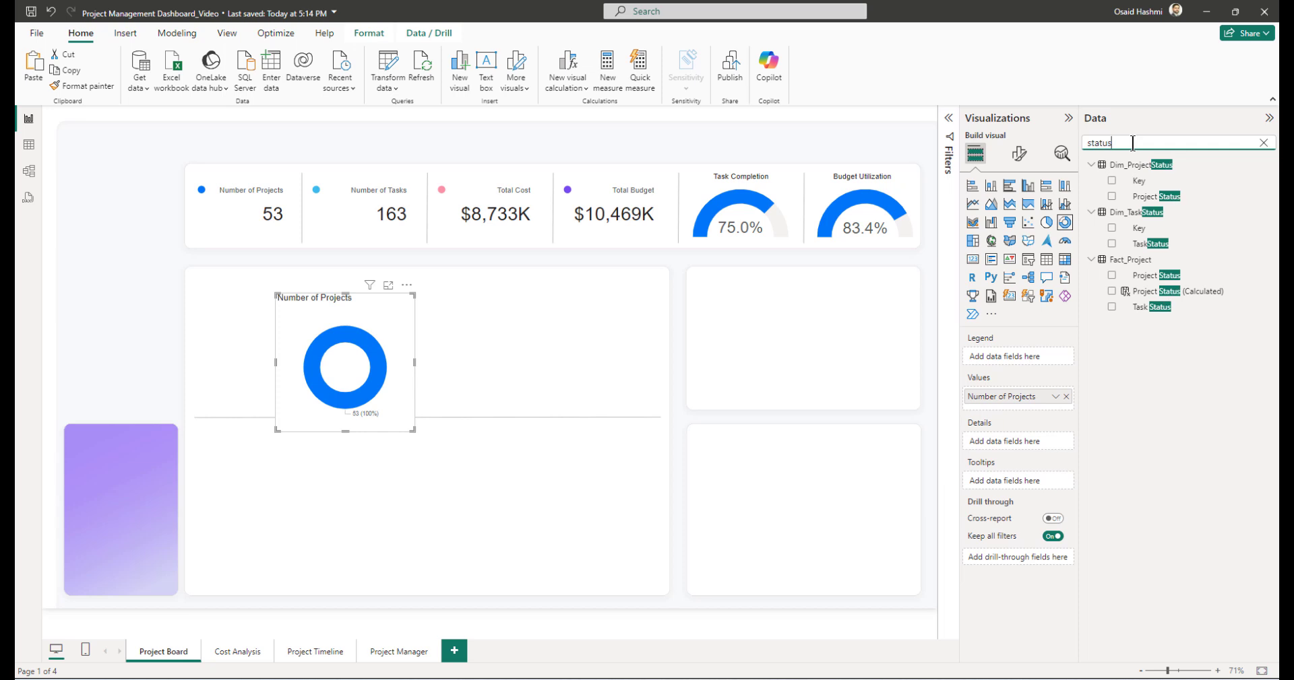
pyautogui.click(1112, 196)
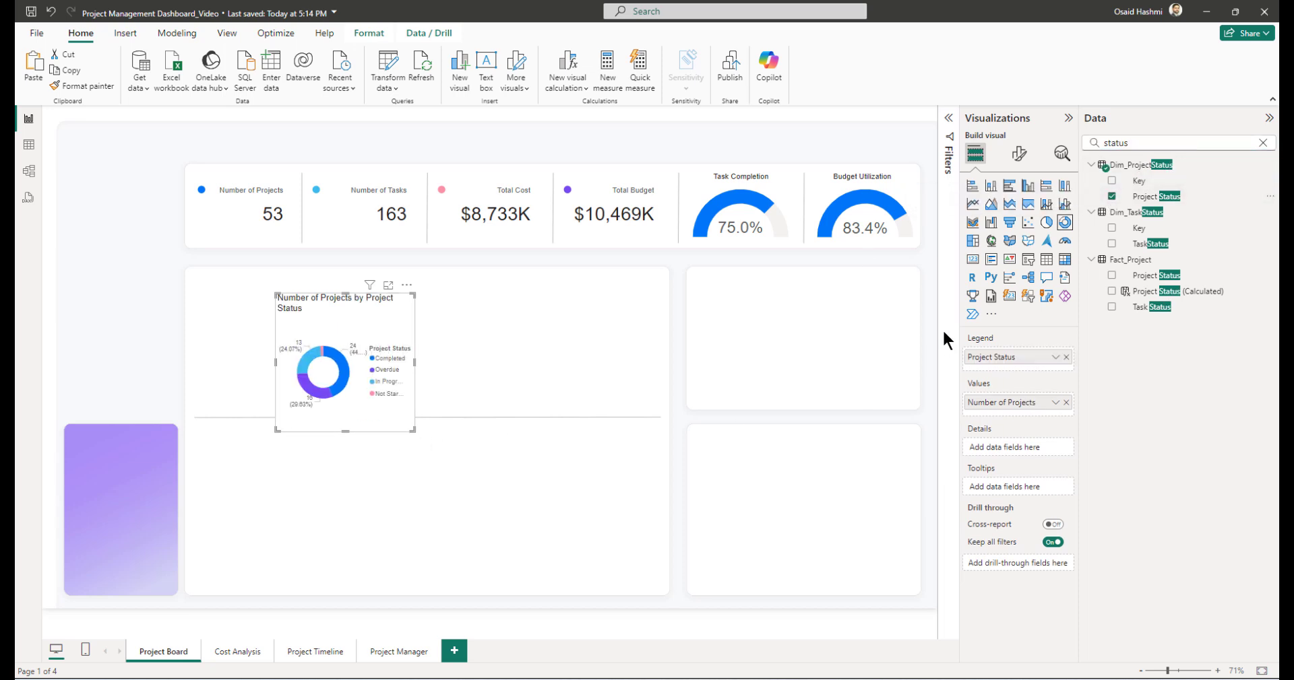
# - Set the donut chart's legend position to Center left
pyautogui.click(1019, 154)
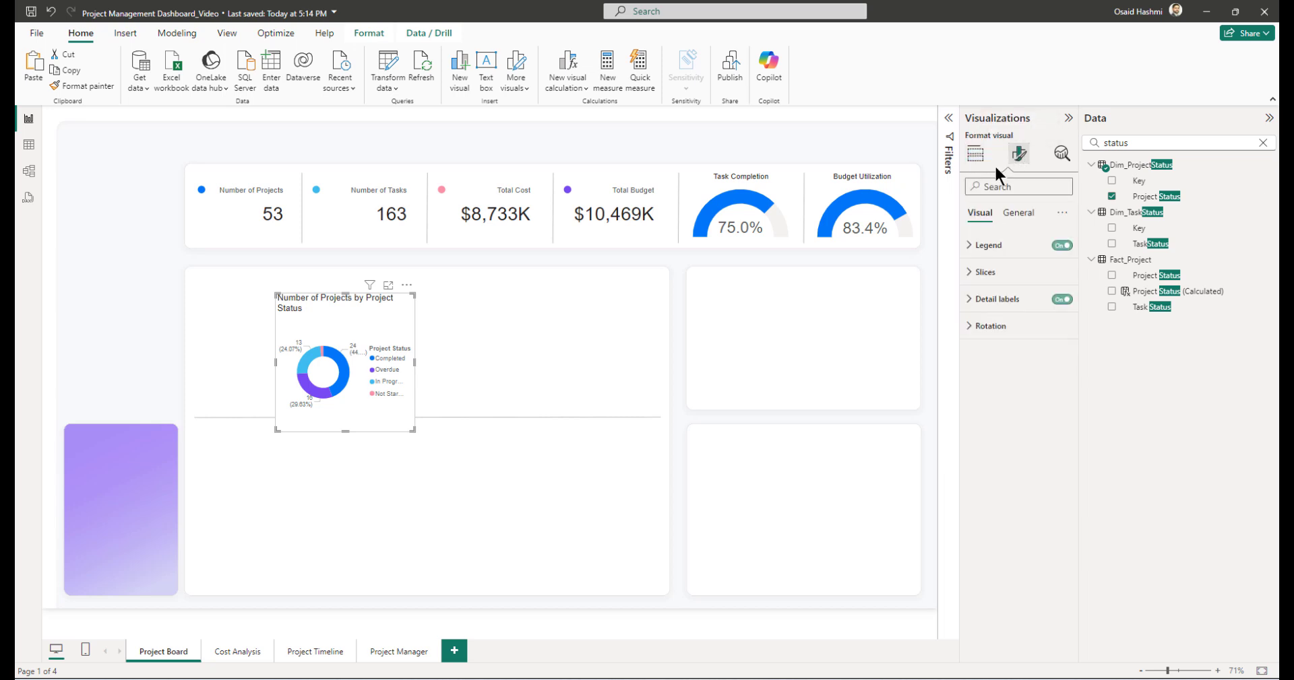
pyautogui.click(998, 249)
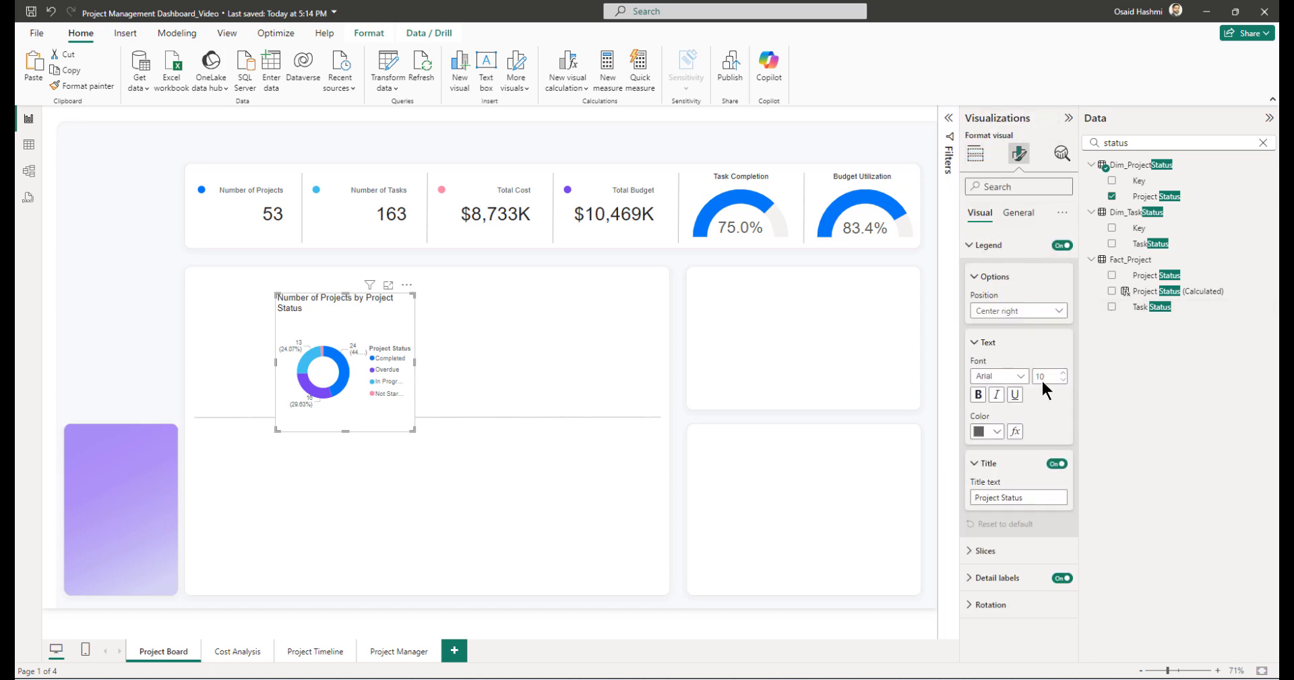
pyautogui.click(1024, 312)
pyautogui.click(997, 408)
pyautogui.click(993, 249)
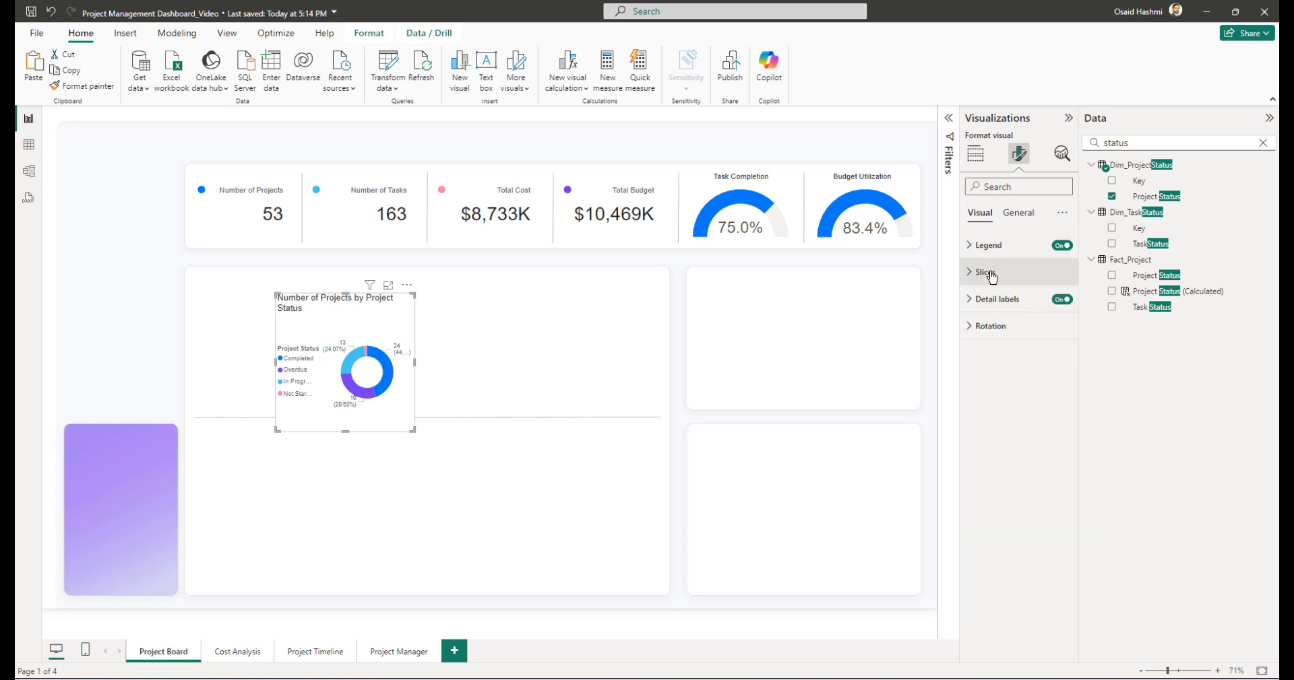
# - Colour the donut's Completed slice light blue and its In Progress slice blue, and set the inner radius to 80%
pyautogui.click(985, 273)
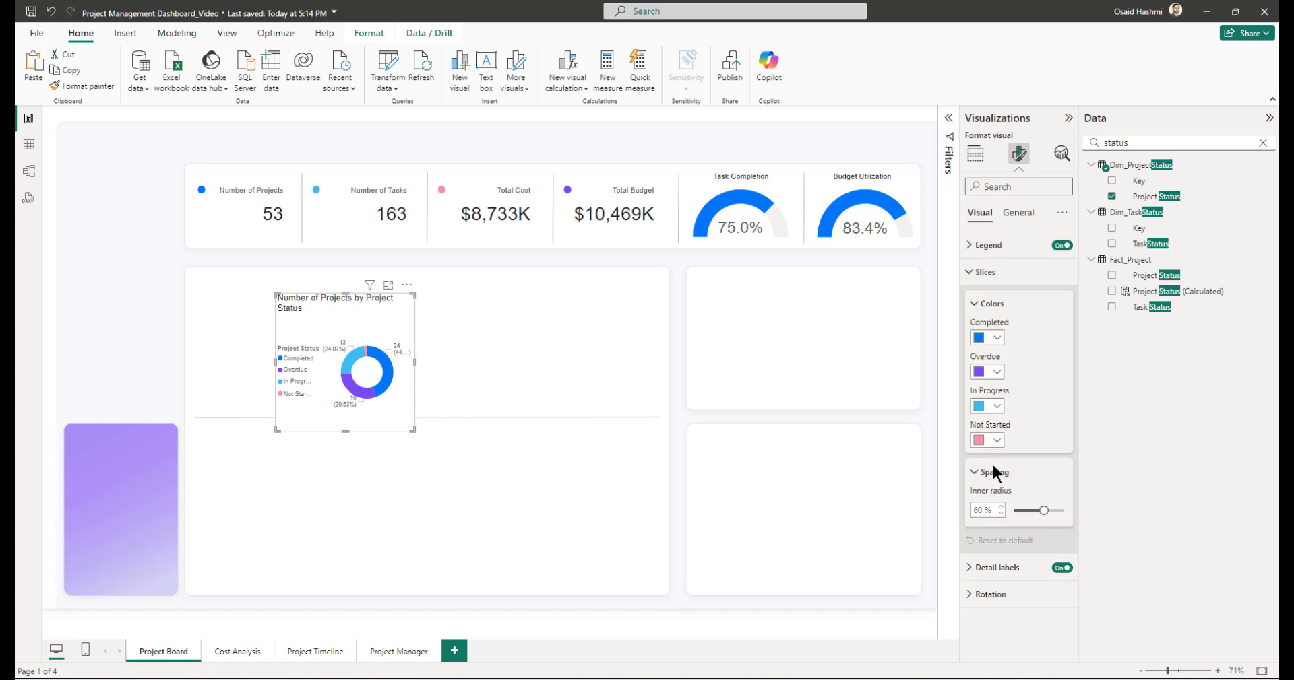
pyautogui.click(998, 339)
pyautogui.click(1059, 386)
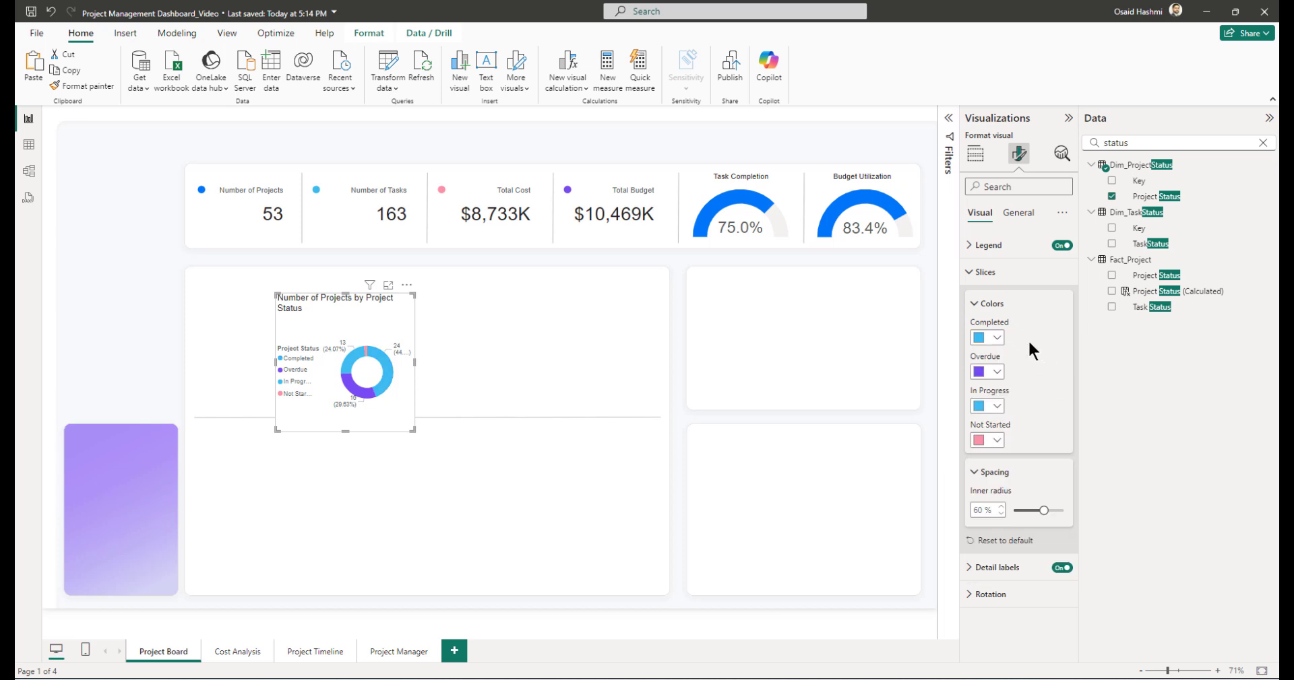
pyautogui.click(998, 406)
pyautogui.click(1027, 451)
pyautogui.doubleClick(982, 512)
pyautogui.scroll(16, 982, 513)
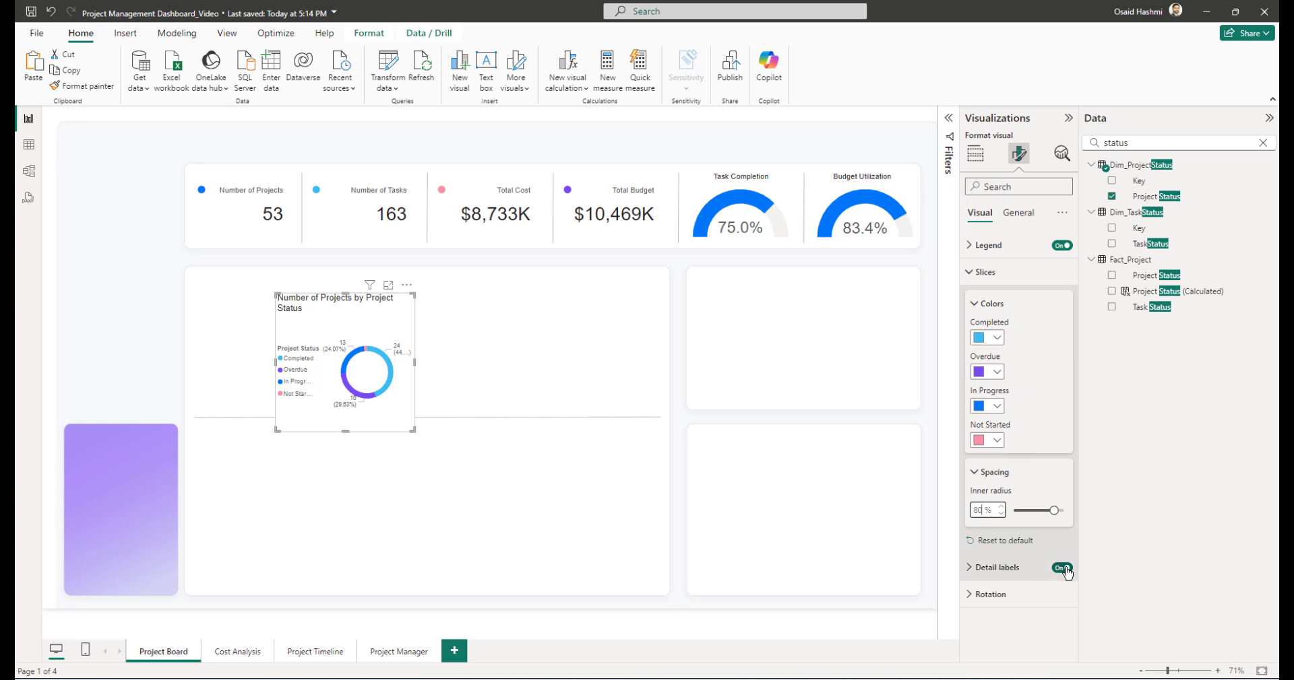
# - Set the donut chart's detail labels to percent of total, with display units None and 0 percentage decimal places
pyautogui.click(997, 569)
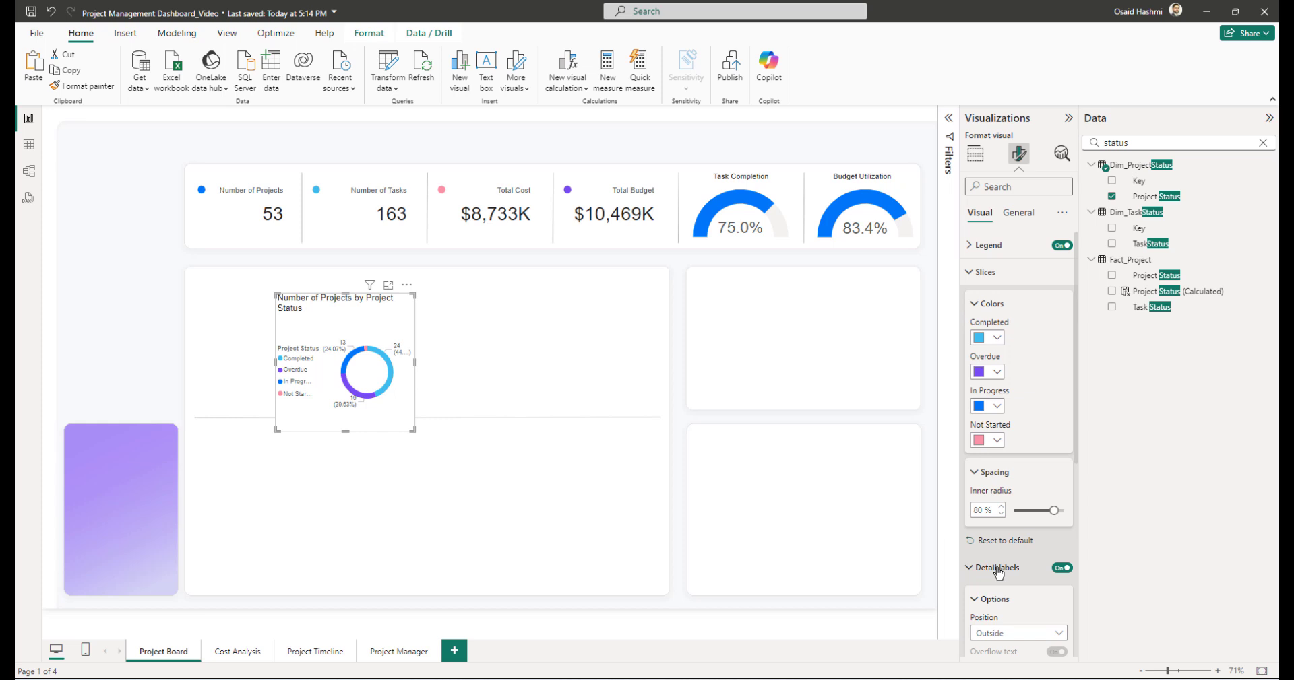
pyautogui.scroll(-4, 998, 573)
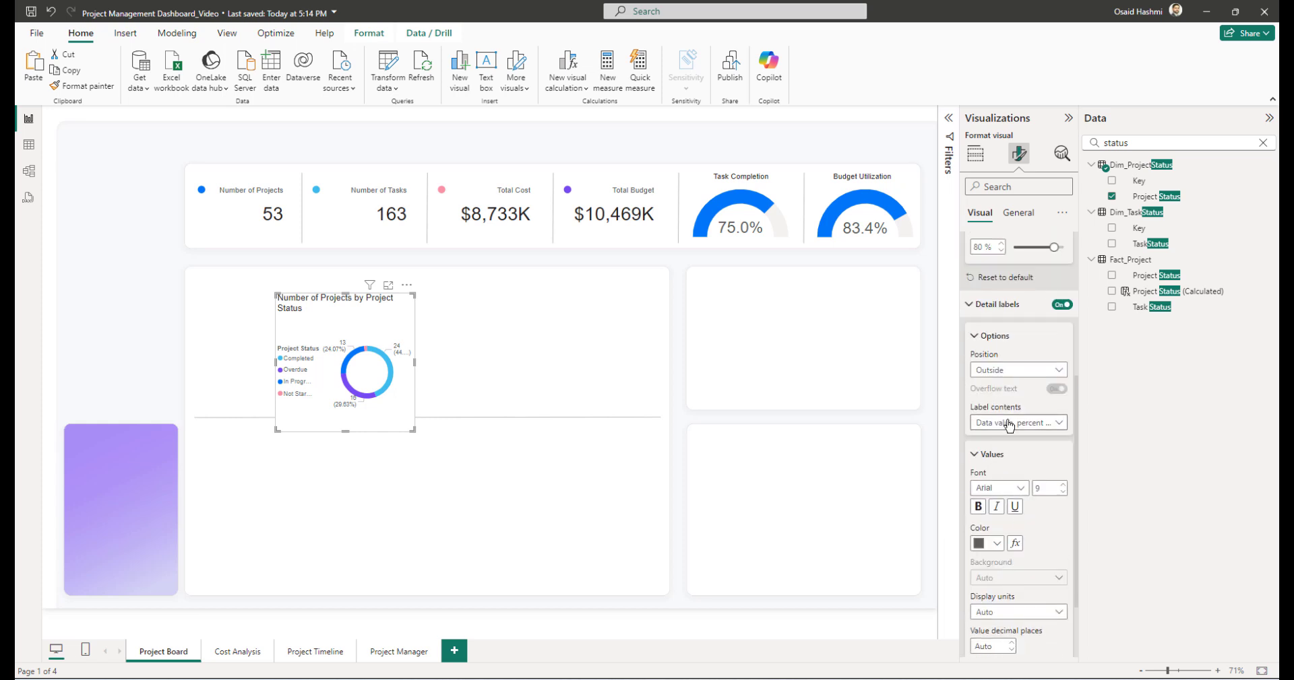
pyautogui.click(1008, 423)
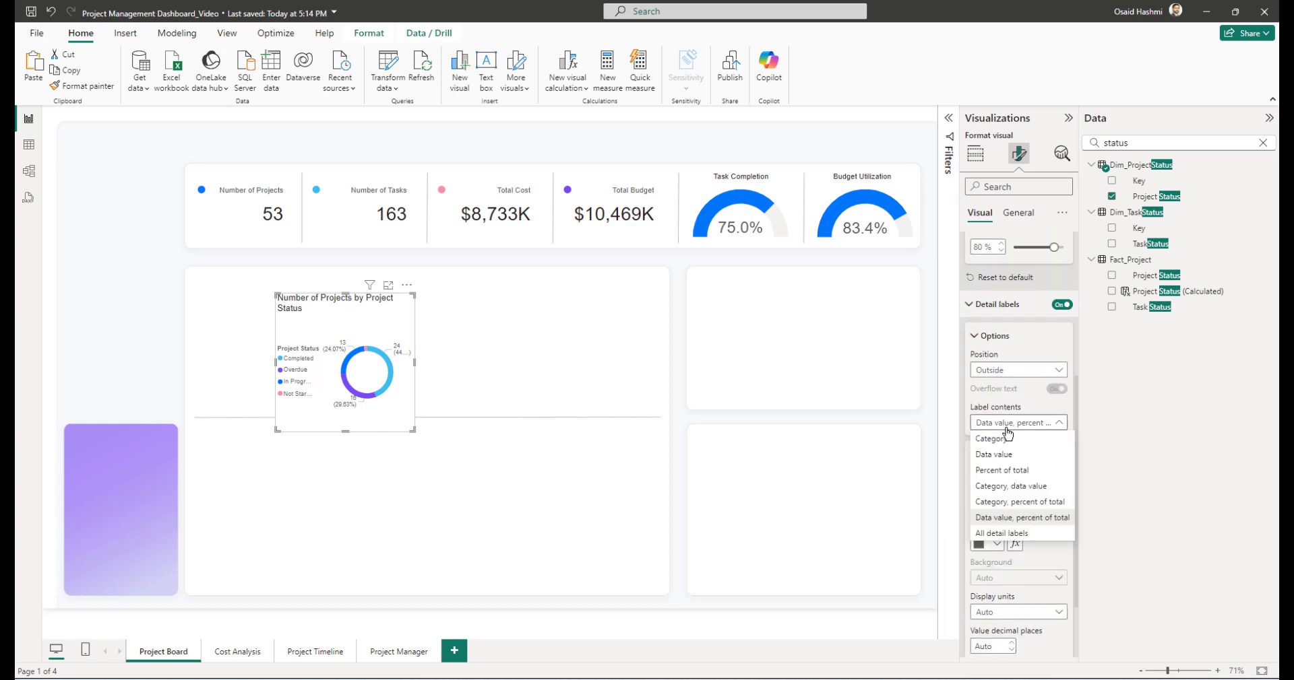
pyautogui.click(1007, 471)
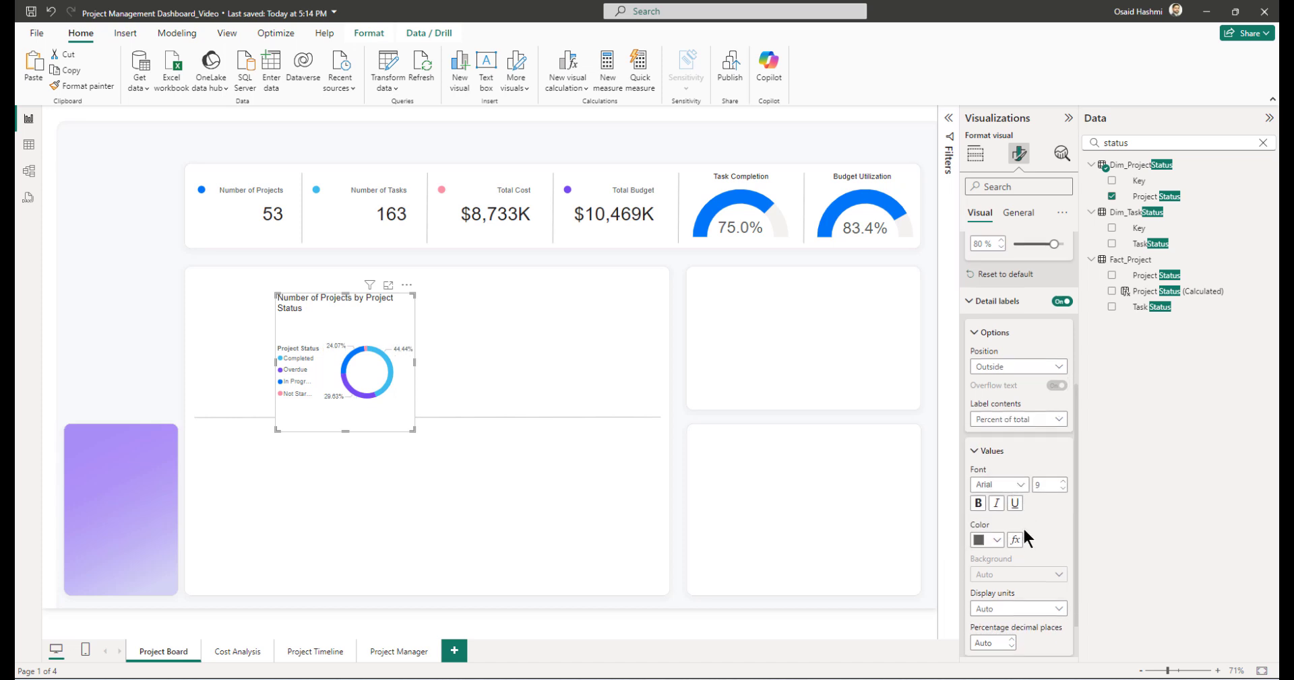
pyautogui.scroll(-1, 1022, 527)
pyautogui.click(1003, 556)
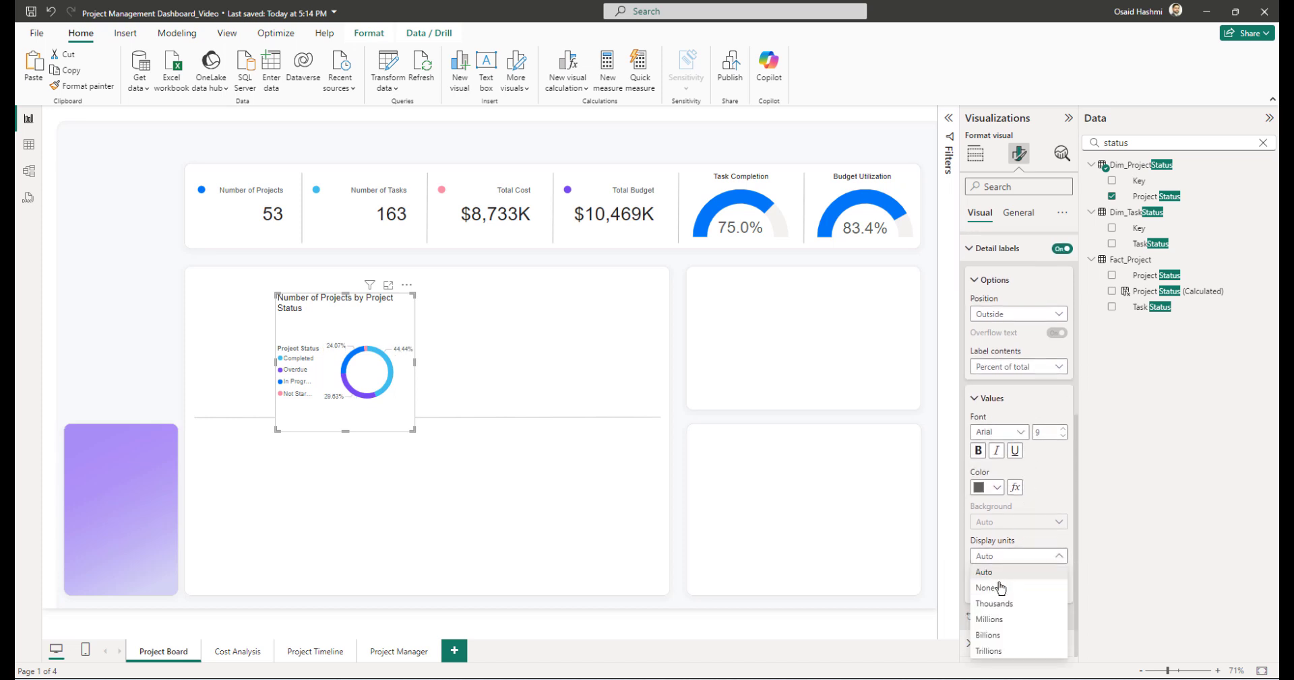
pyautogui.click(991, 589)
pyautogui.click(989, 592)
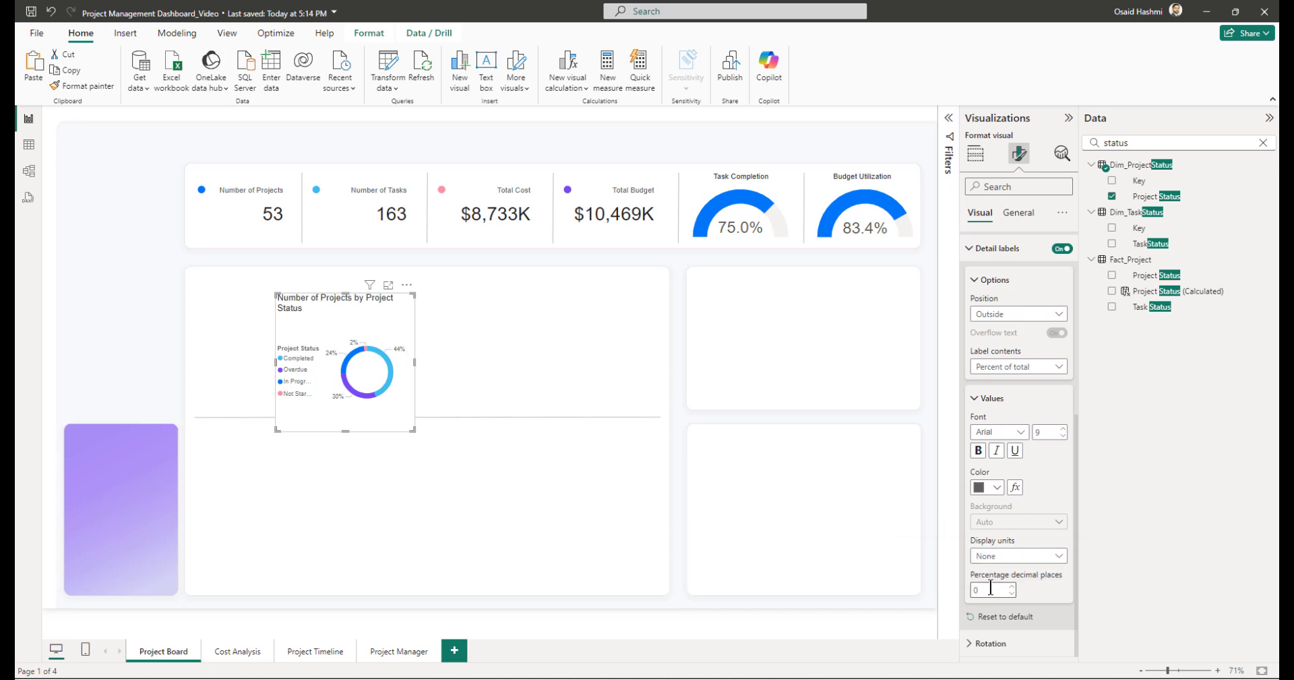
# - Change the donut's label contents to data value, percent of total, and widen the chart to about 484
pyautogui.click(994, 366)
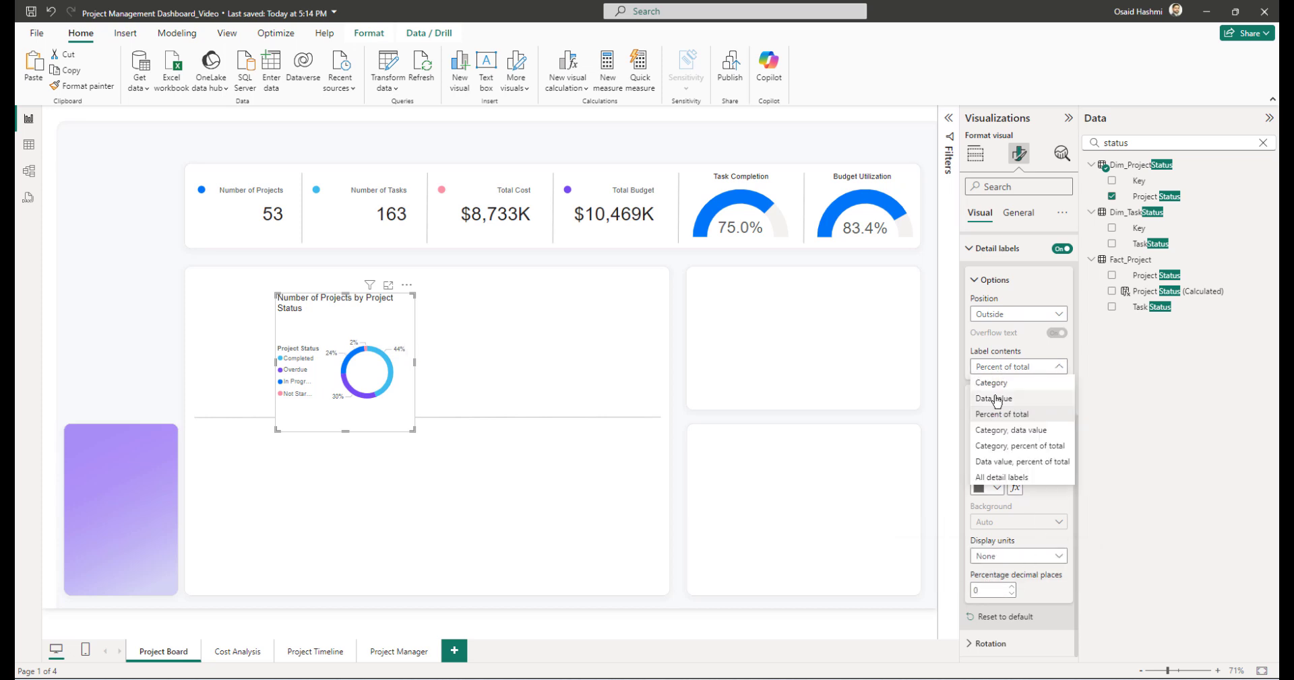
pyautogui.click(995, 400)
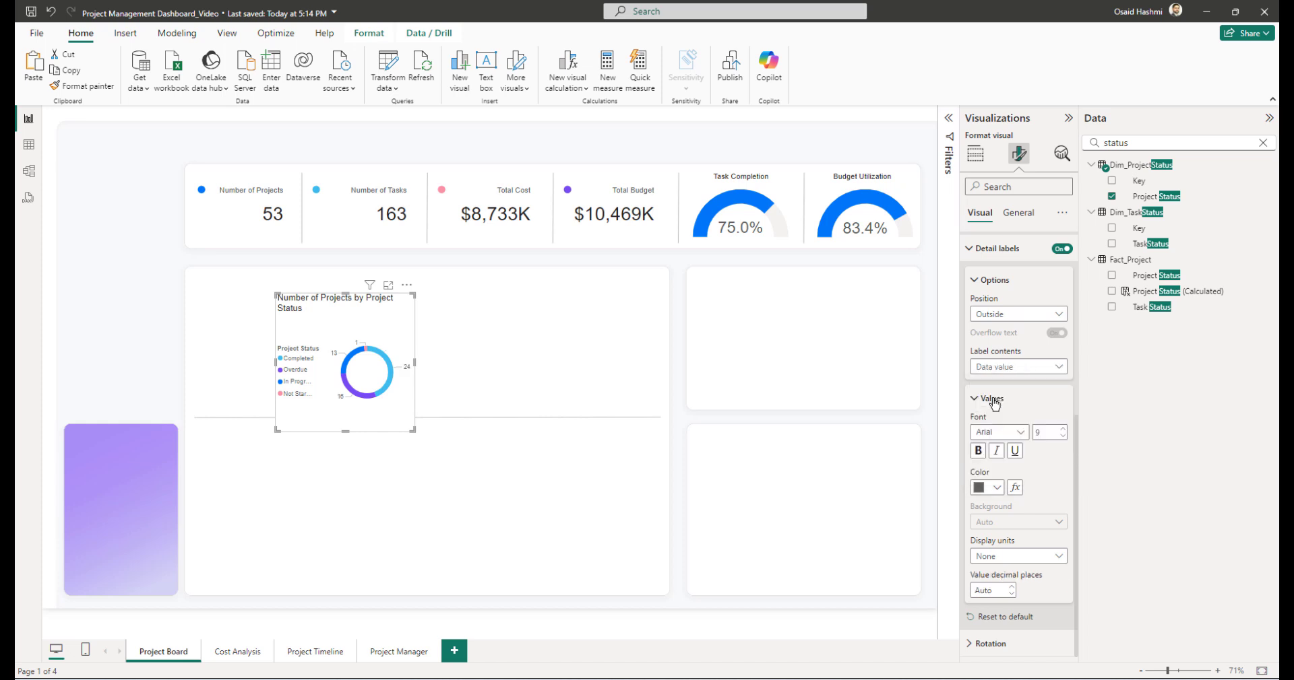
pyautogui.click(1002, 369)
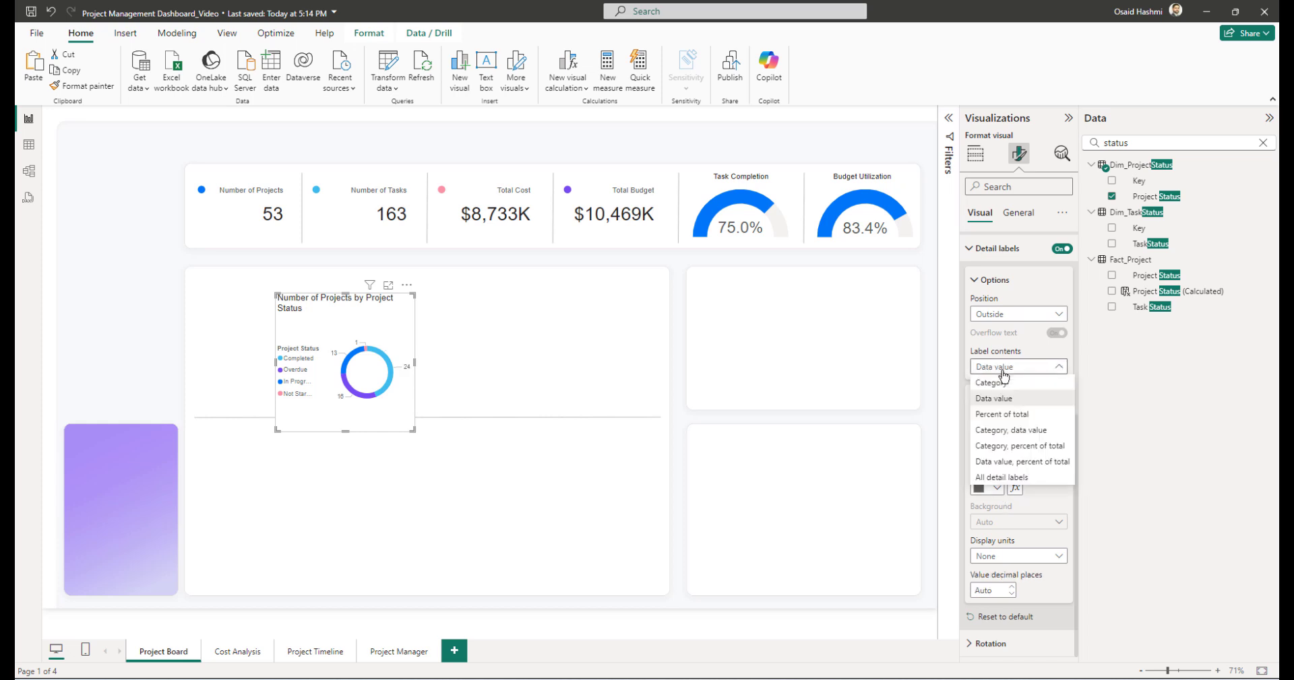
pyautogui.click(1019, 463)
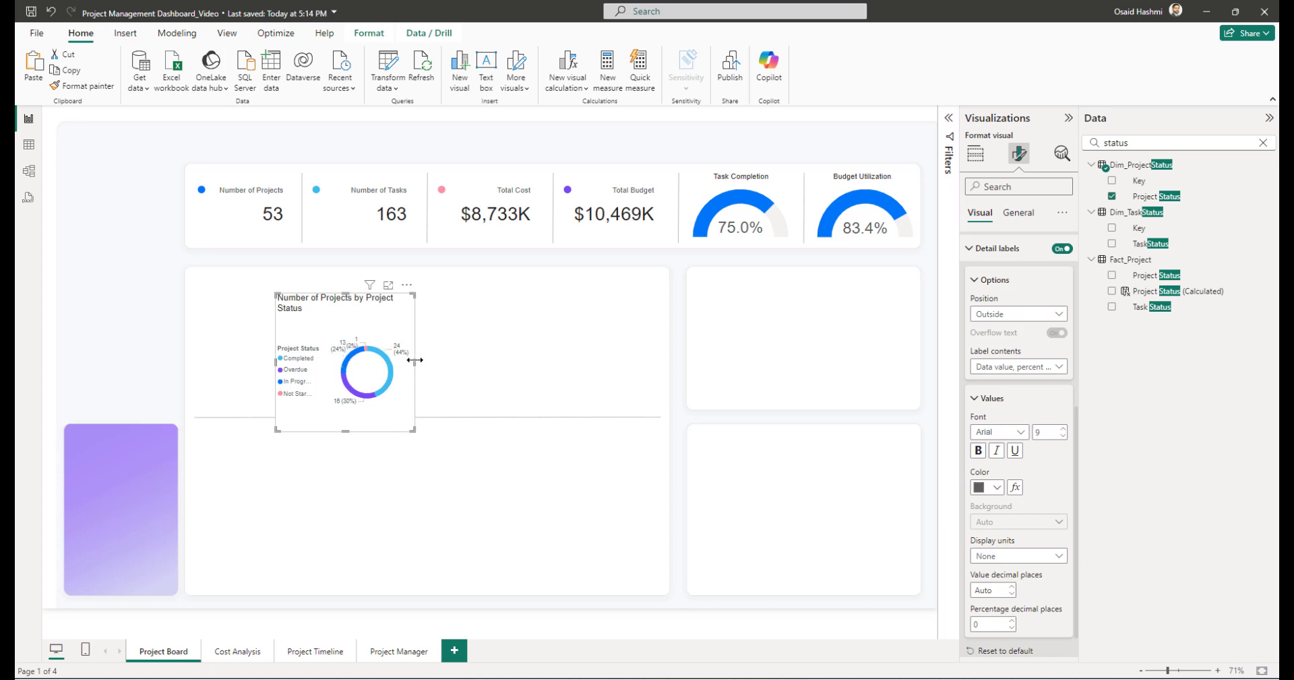
pyautogui.moveTo(414, 360); pyautogui.dragTo(499, 362)
pyautogui.moveTo(356, 335)
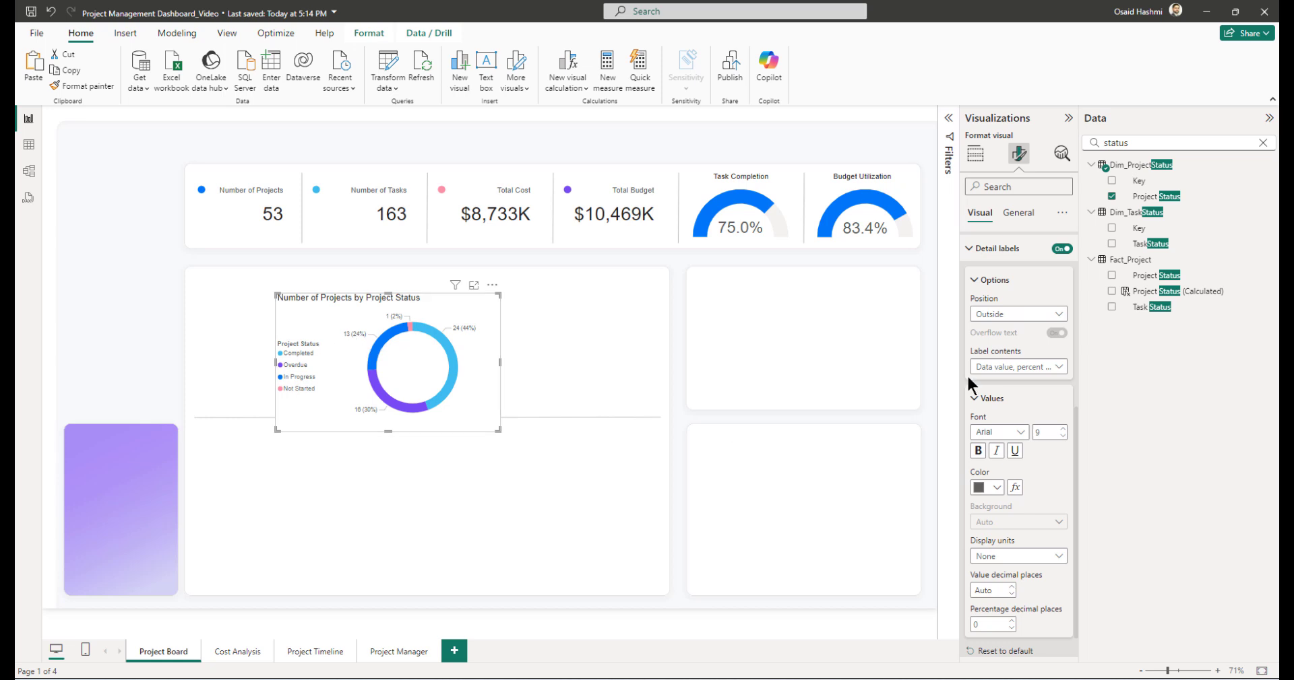
# - Turn off the title of the donut chart's legend
pyautogui.click(983, 280)
pyautogui.scroll(3, 1024, 352)
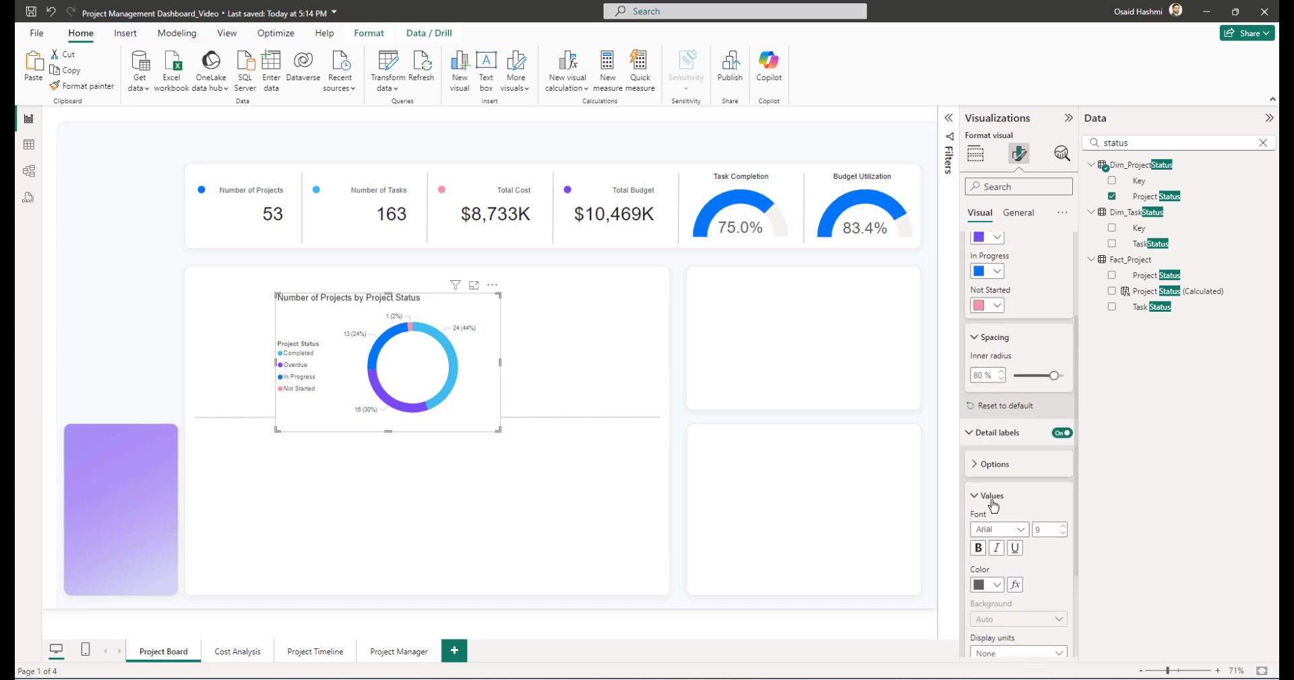
pyautogui.scroll(2, 995, 495)
pyautogui.click(992, 528)
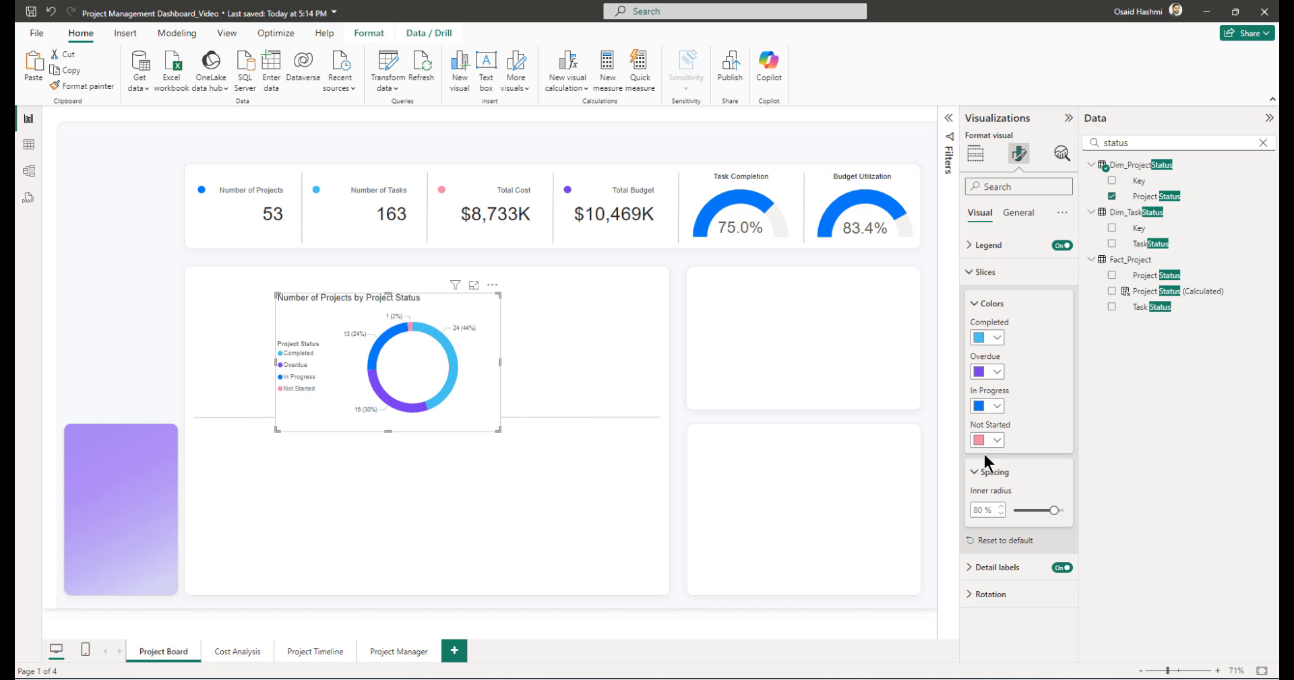
pyautogui.click(985, 272)
pyautogui.click(988, 245)
pyautogui.click(1056, 463)
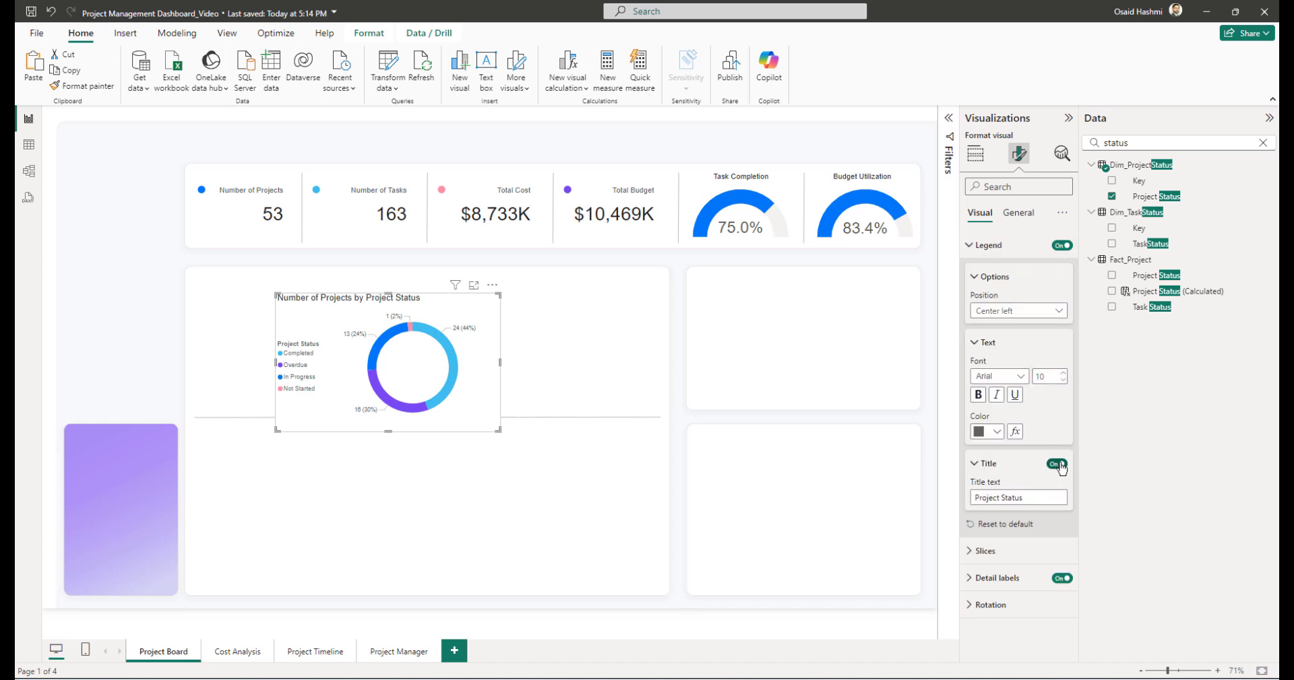
pyautogui.click(985, 248)
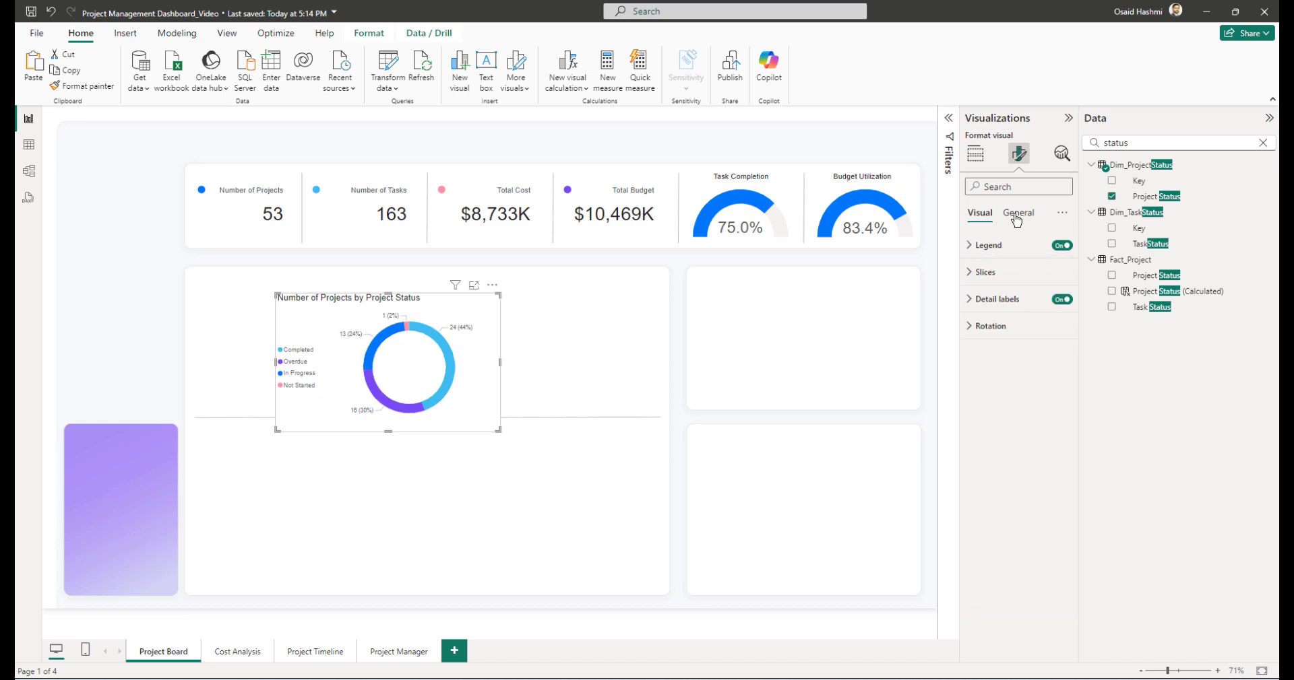
# - Turn off the donut chart's own title
pyautogui.click(1016, 213)
pyautogui.click(990, 272)
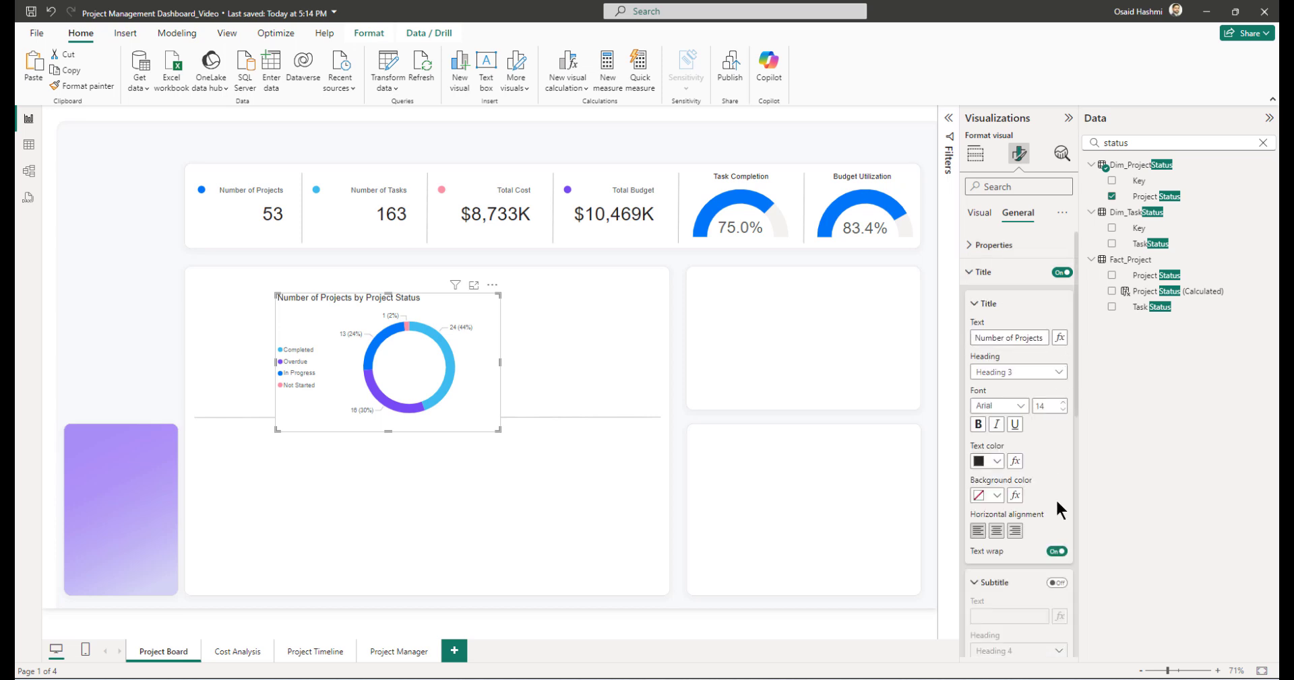
pyautogui.click(1060, 273)
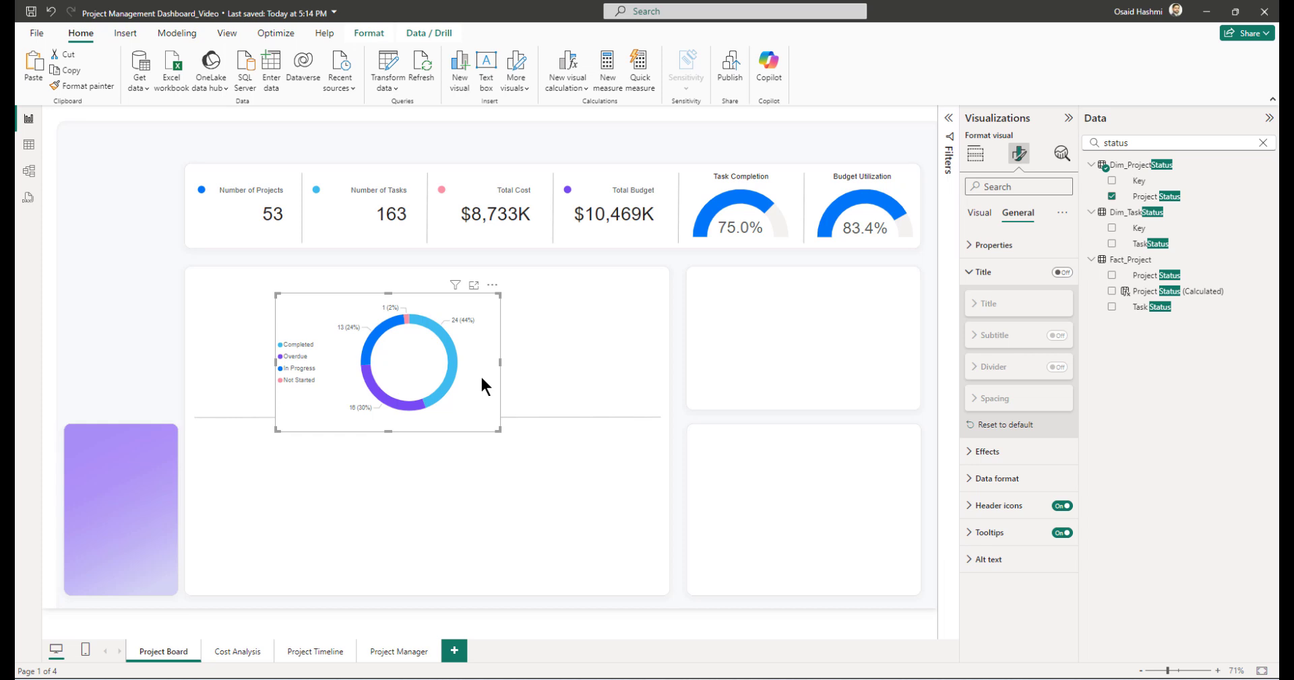
pyautogui.click(985, 272)
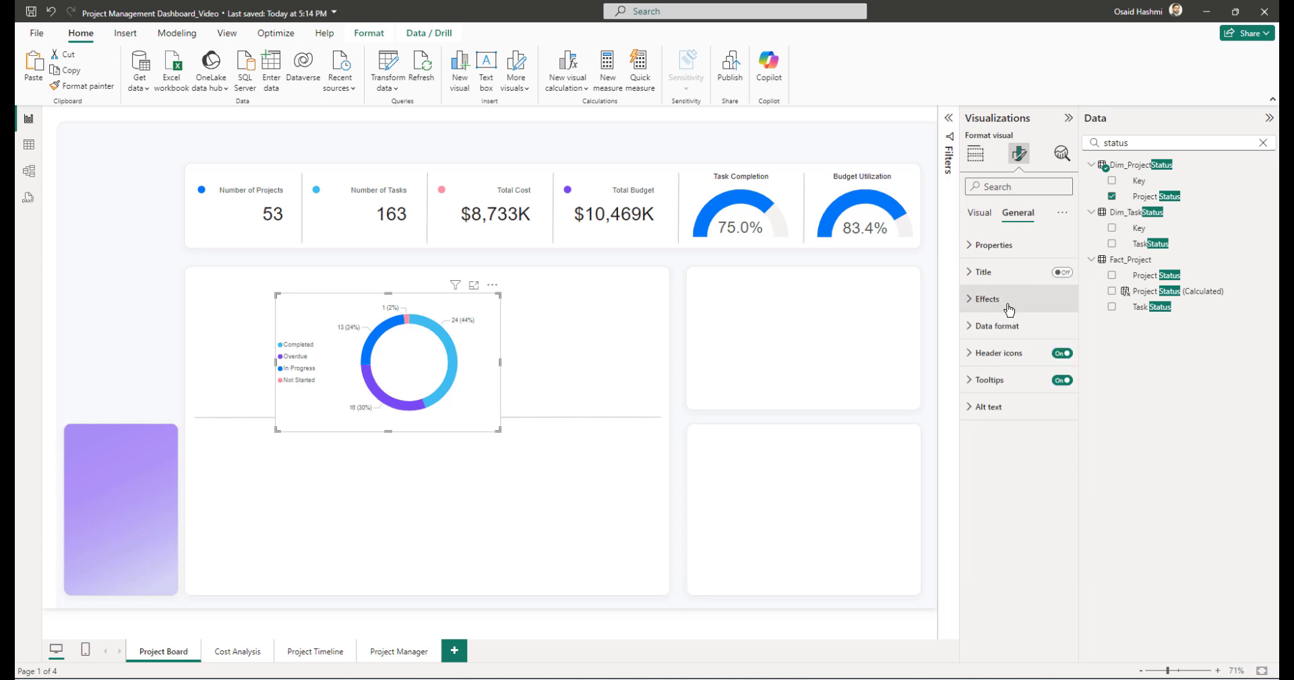
# - Turn off the background of the Task Completion and Budget Utilization text boxes
pyautogui.click(1009, 310)
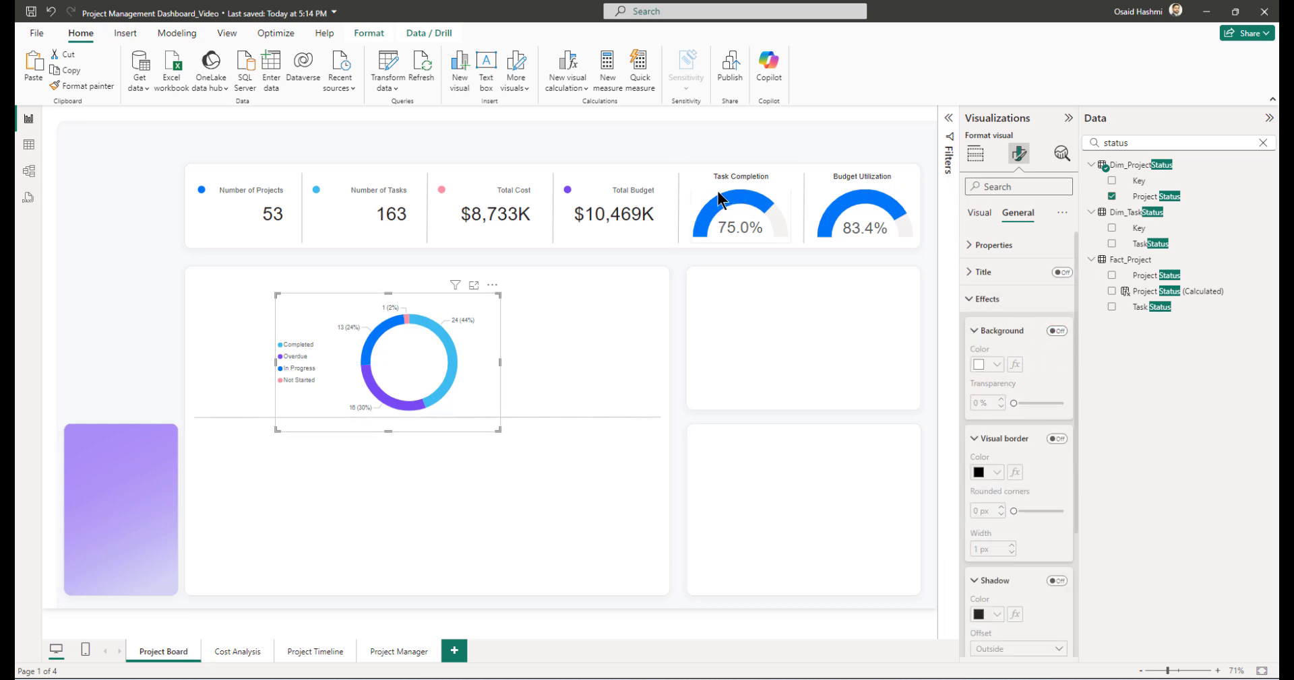
pyautogui.click(703, 179)
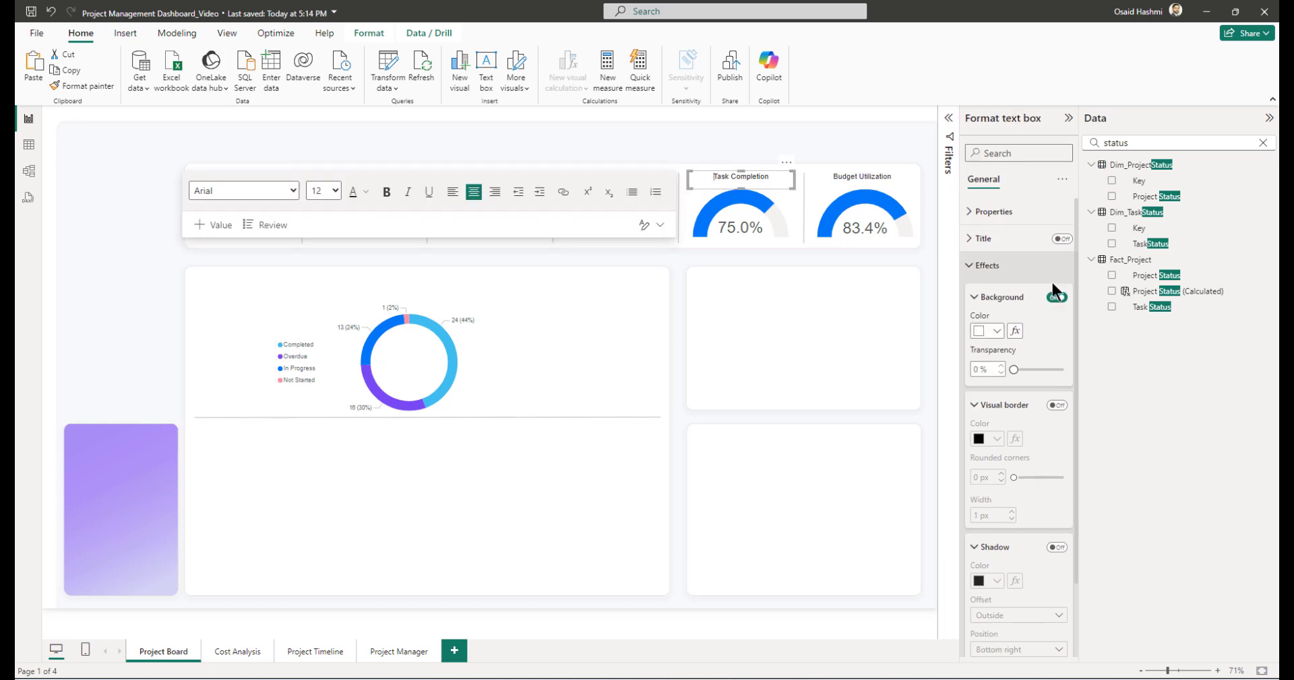
pyautogui.click(823, 176)
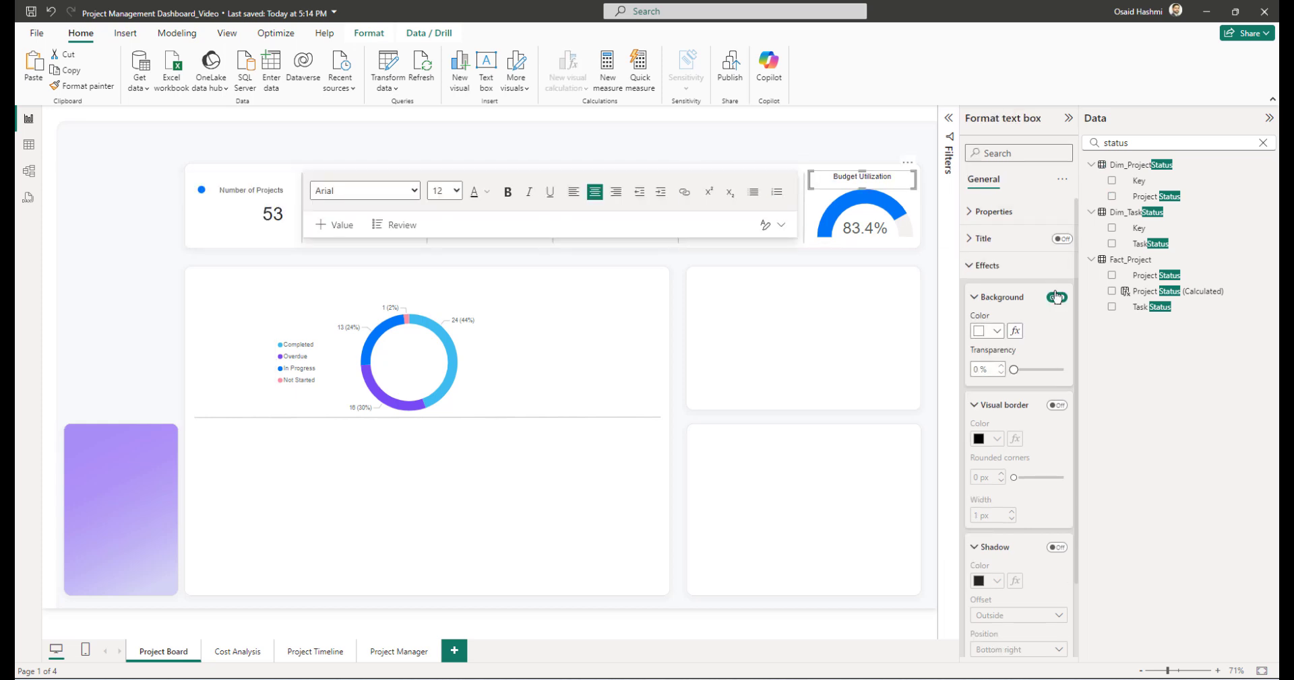
# - Set the donut chart's height to 256 and width to 460, and position it at horizontal 325, vertical 396
pyautogui.click(406, 364)
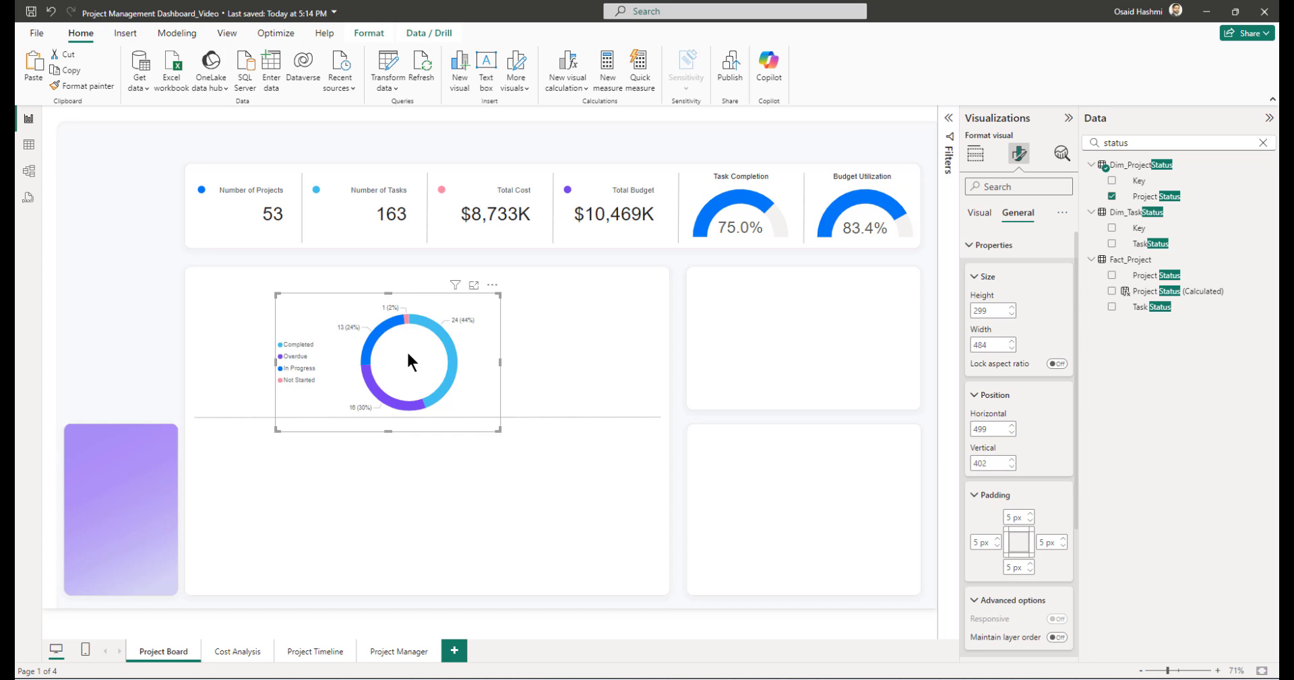
pyautogui.doubleClick(995, 311)
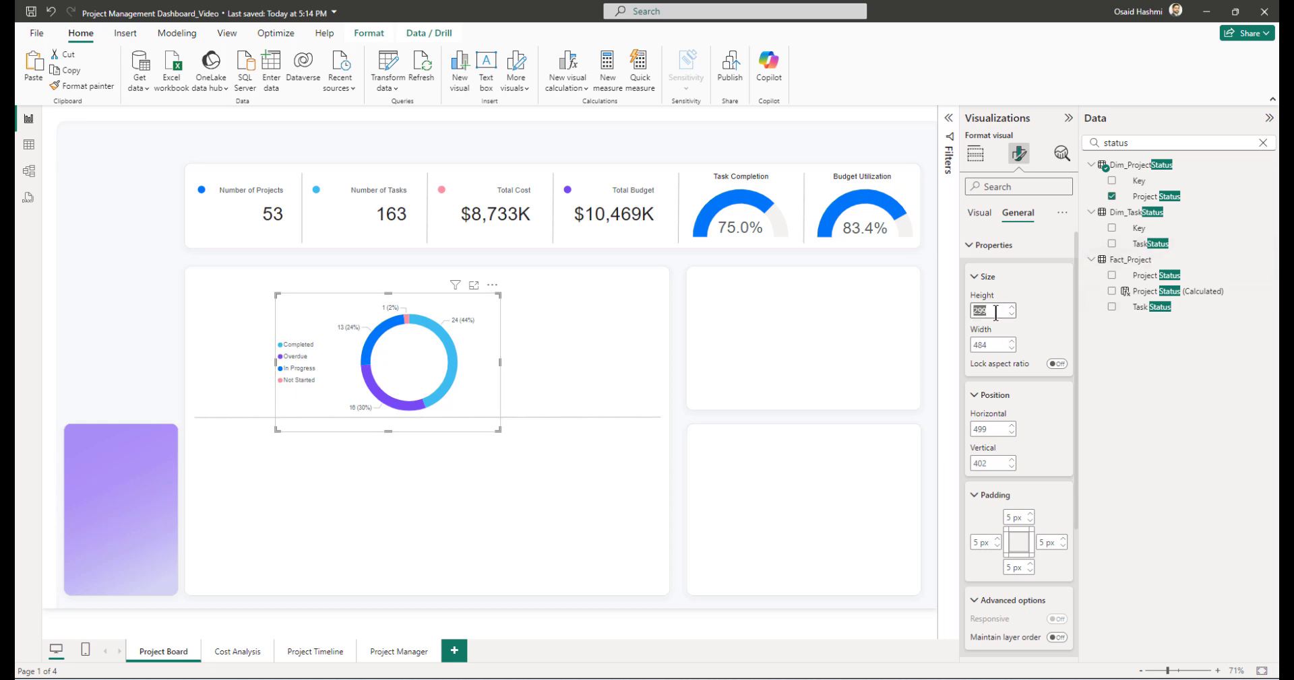
pyautogui.write('256')
pyautogui.press('Tab')
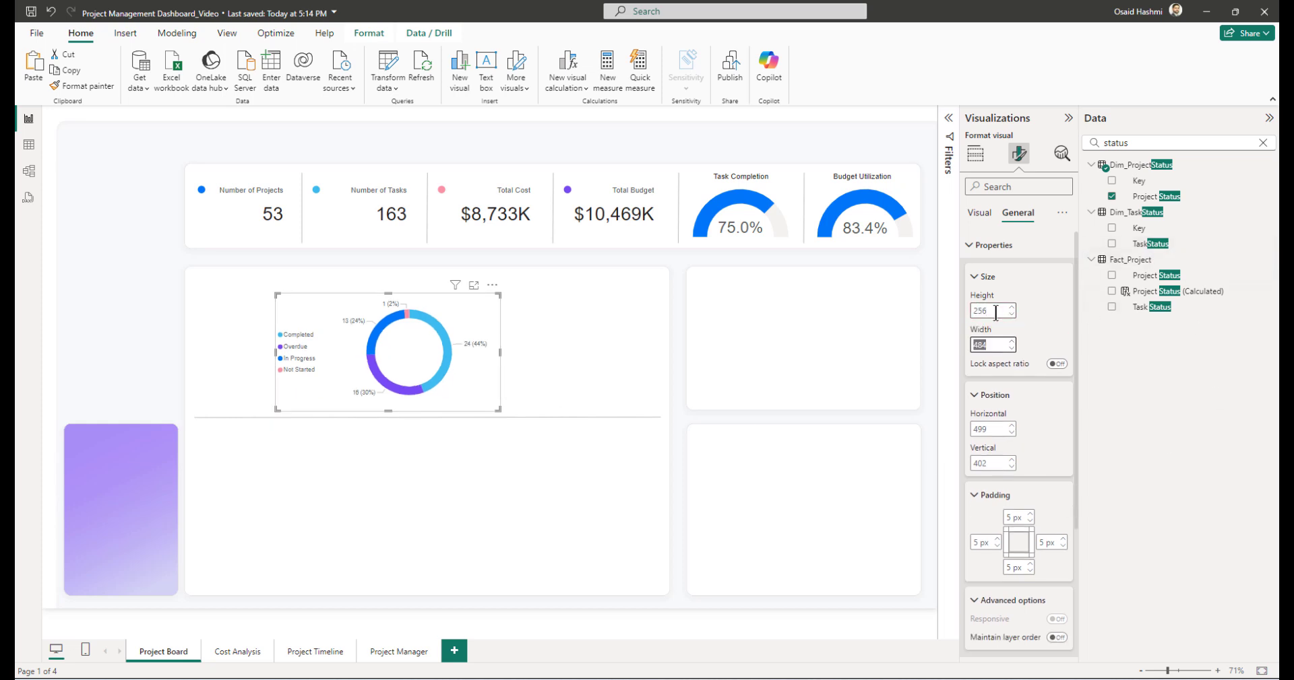
pyautogui.write('460')
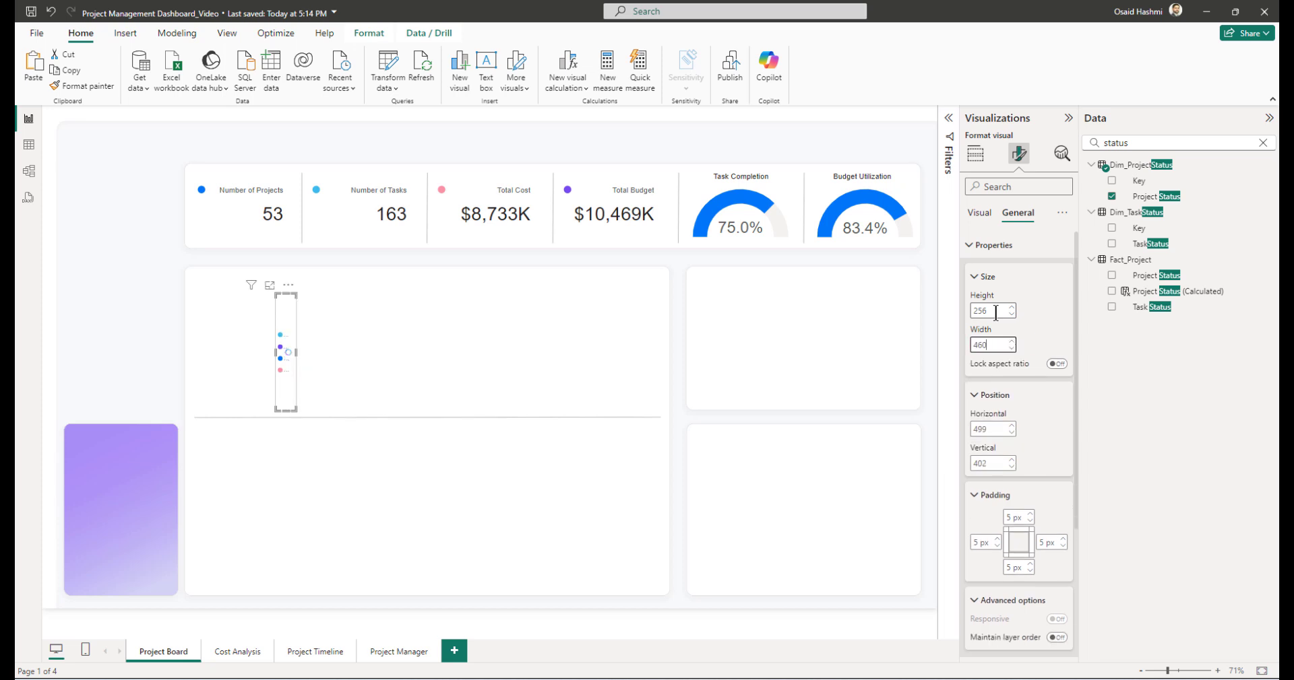
pyautogui.press('Tab')
pyautogui.press('Tab')
pyautogui.press('Tab')
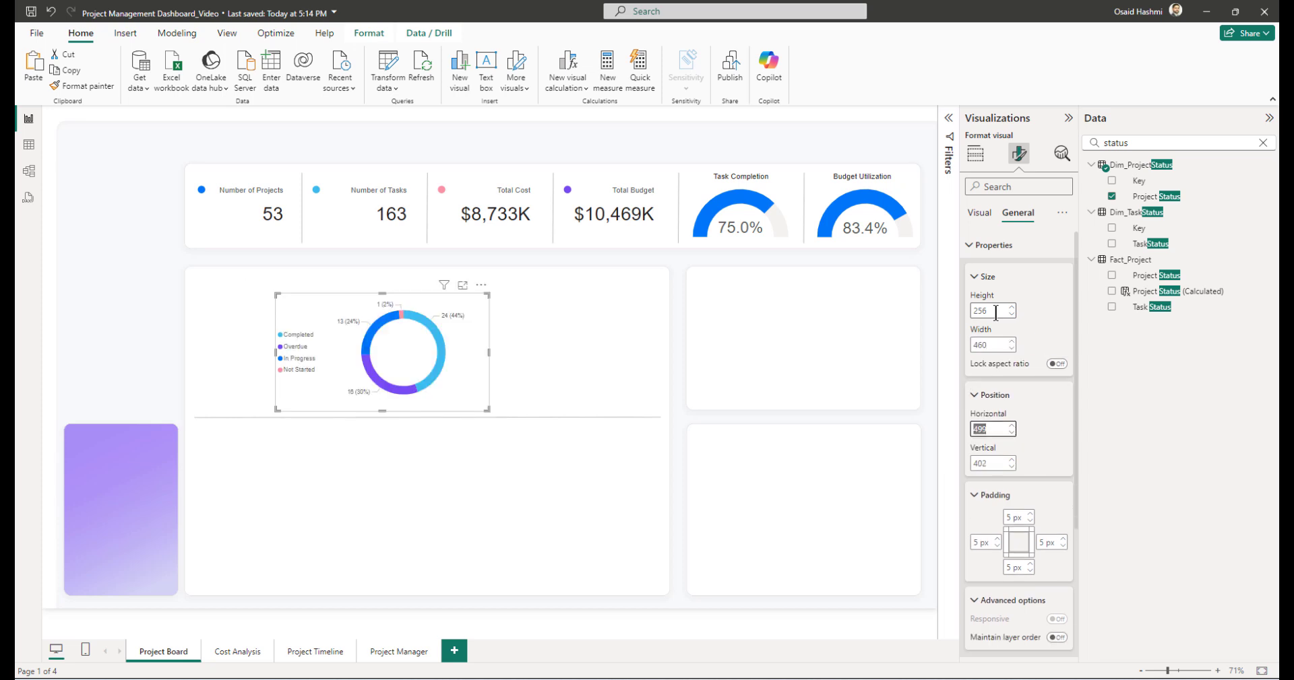
pyautogui.write('325')
pyautogui.press('Tab')
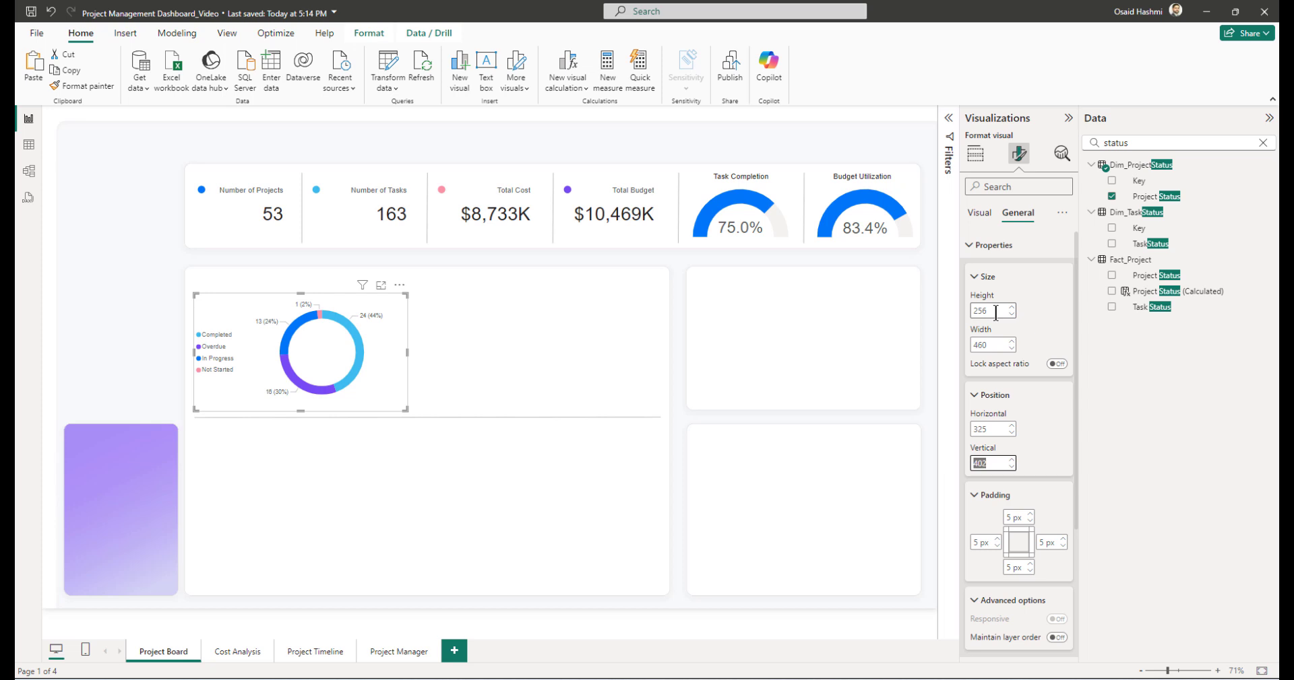
pyautogui.write('396')
pyautogui.click(486, 408)
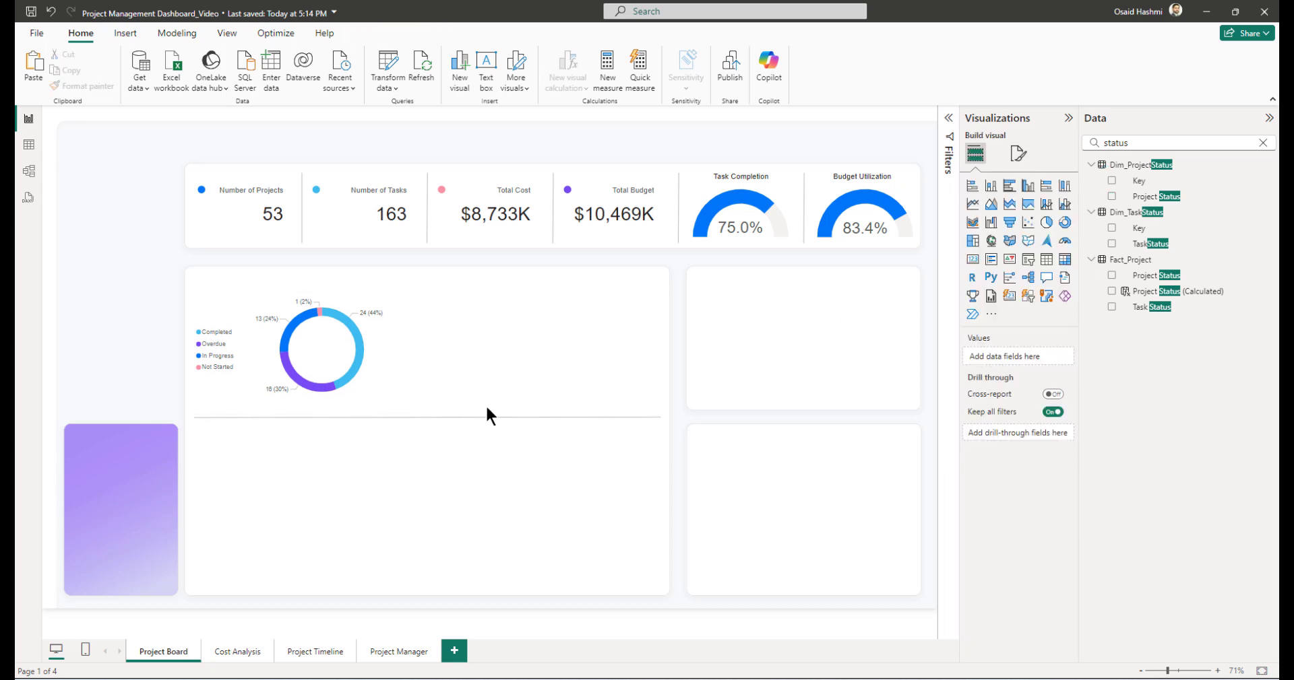
# - Duplicate the project status donut chart and place the copy beside the original in the large panel
pyautogui.click(388, 367)
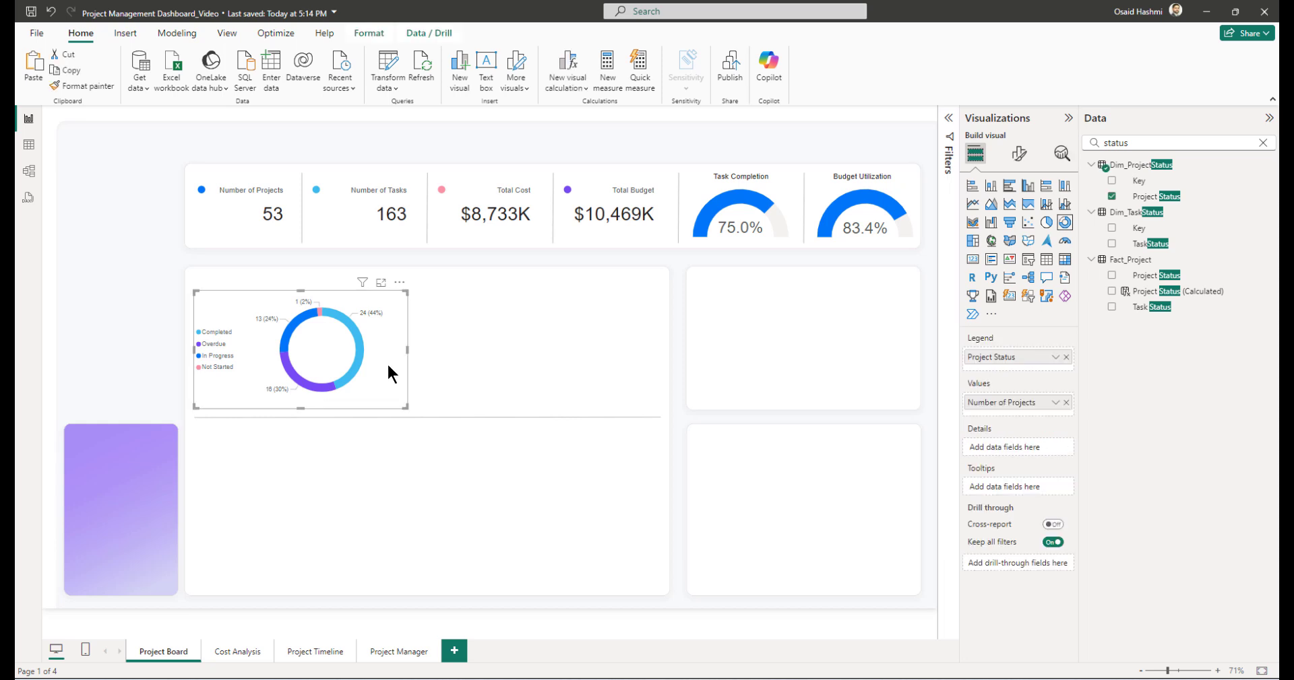
pyautogui.hotkey('ctrl', 'c')
pyautogui.hotkey('ctrl', 'v')
pyautogui.moveTo(387, 375); pyautogui.dragTo(620, 359)
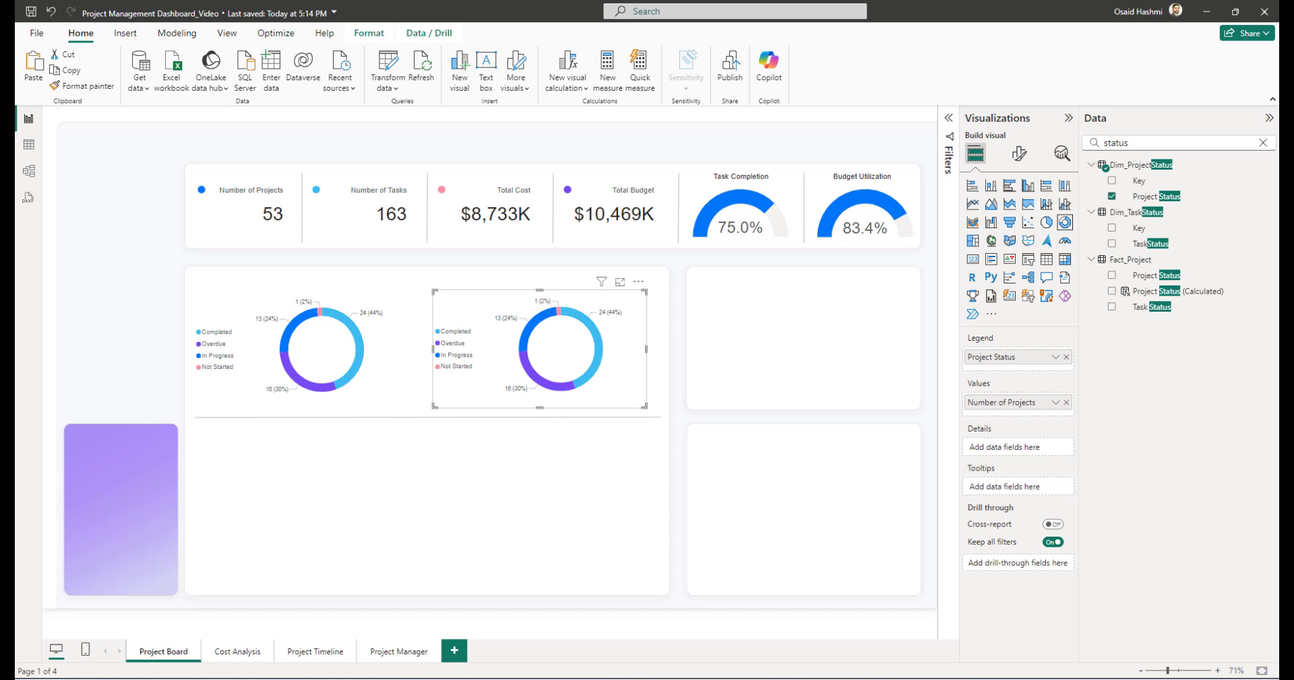
# - Set the duplicated donut chart's height to 256 and its width to 437
pyautogui.click(1019, 153)
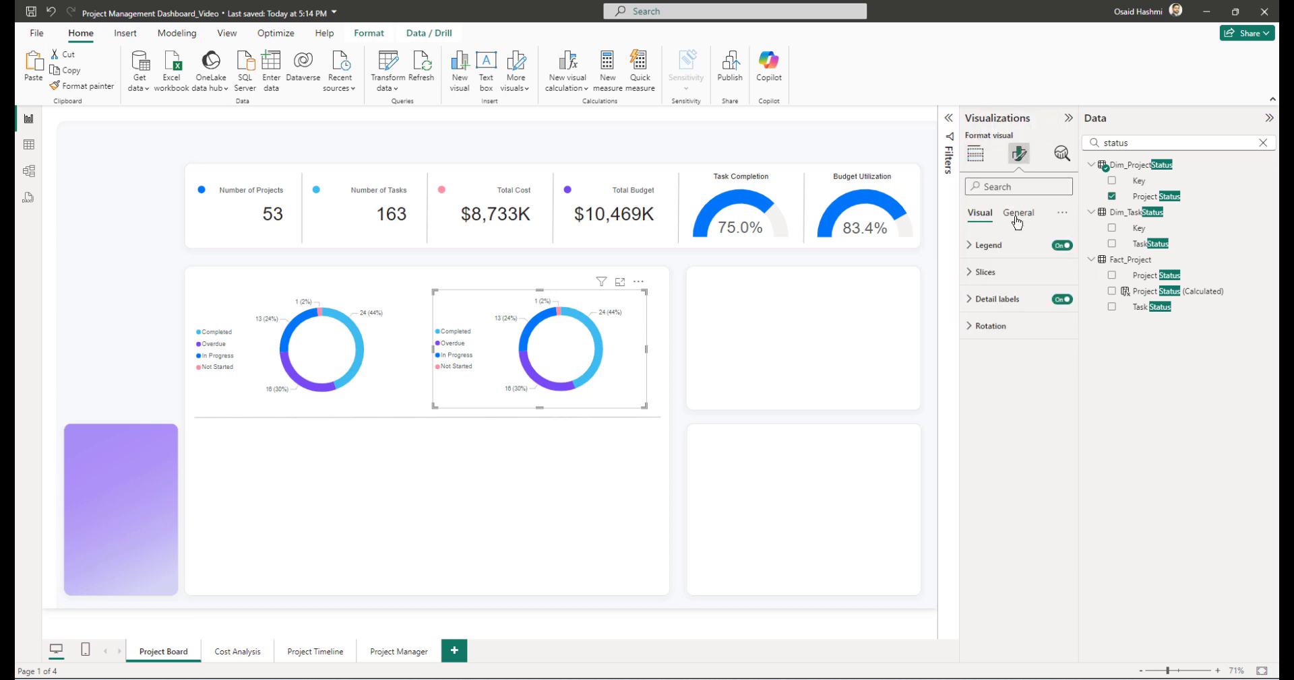
pyautogui.click(1017, 213)
pyautogui.click(990, 245)
pyautogui.doubleClick(987, 311)
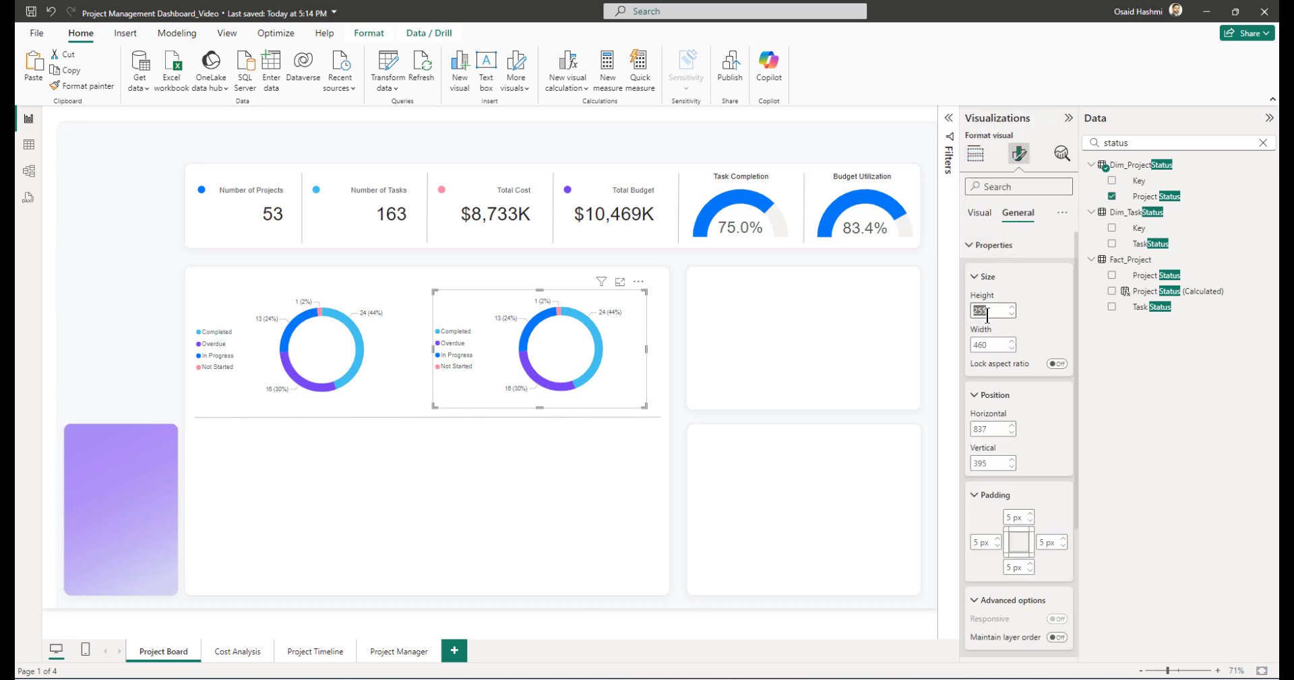
pyautogui.write('250')
pyautogui.press('Tab')
pyautogui.write('437')
pyautogui.press('Tab')
# - Position the duplicated donut chart at horizontal 888 and vertical 396
pyautogui.press('Tab')
pyautogui.press('Tab')
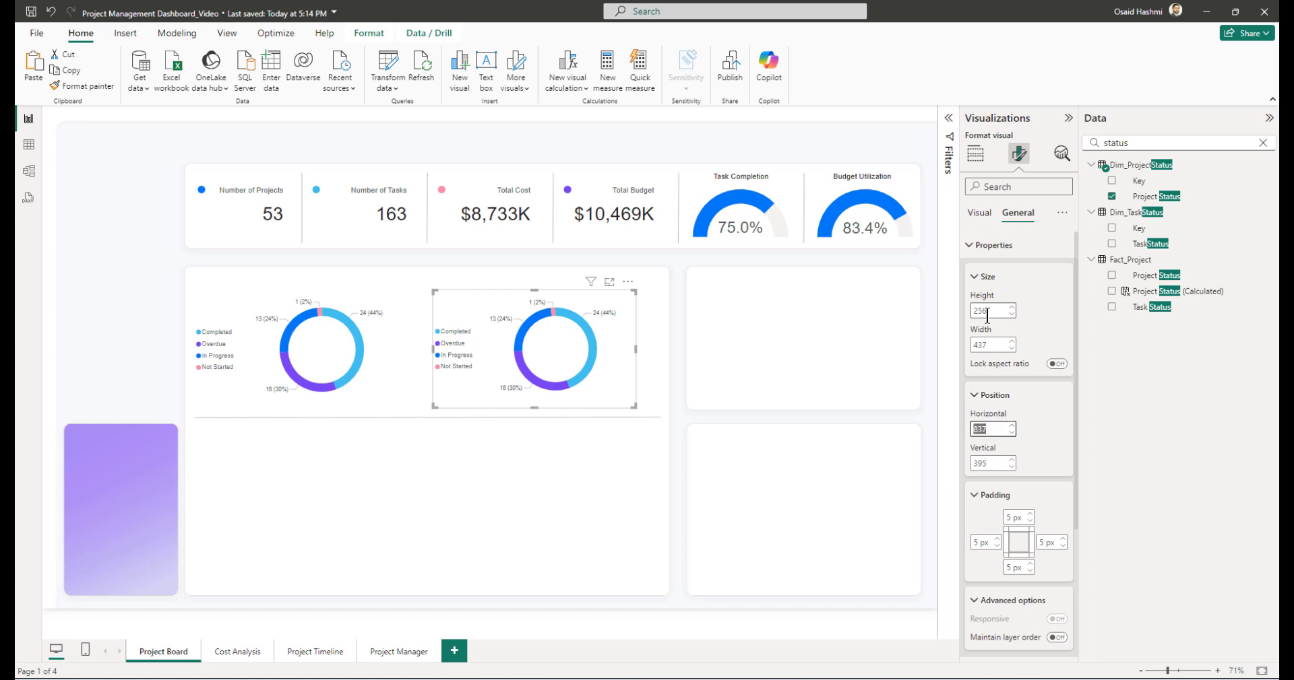
pyautogui.write('888')
pyautogui.press('Tab')
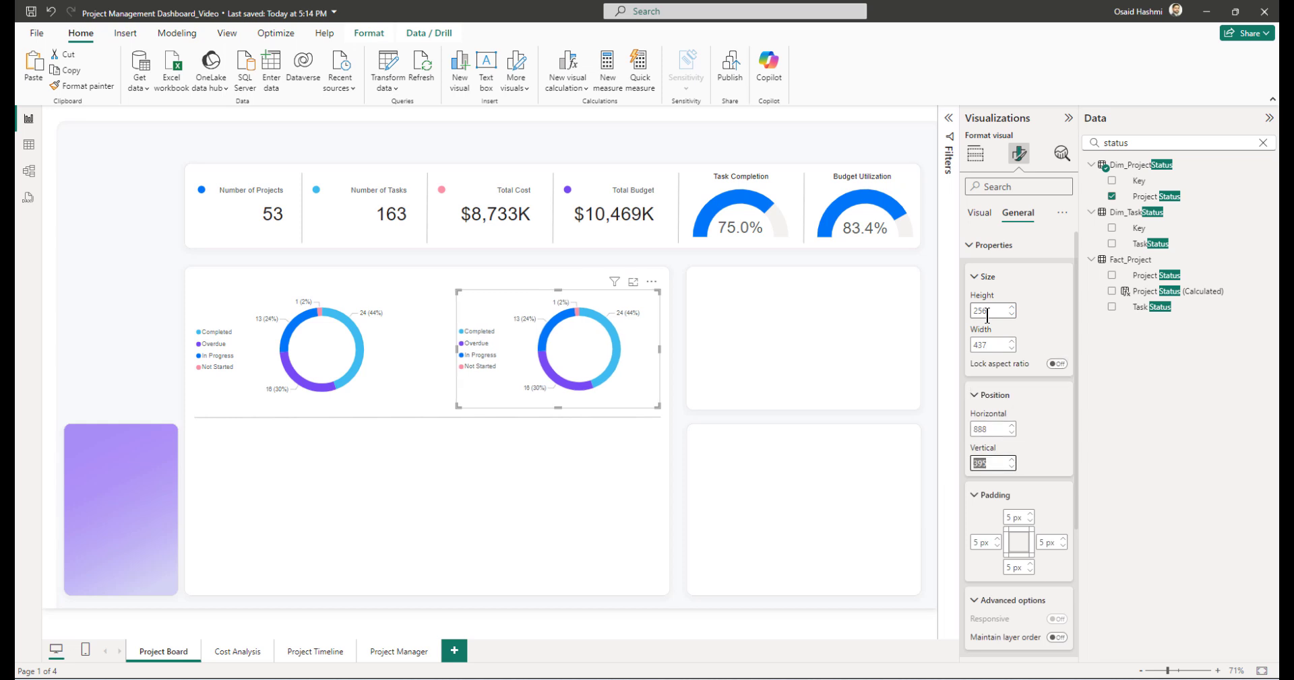
pyautogui.write('38')
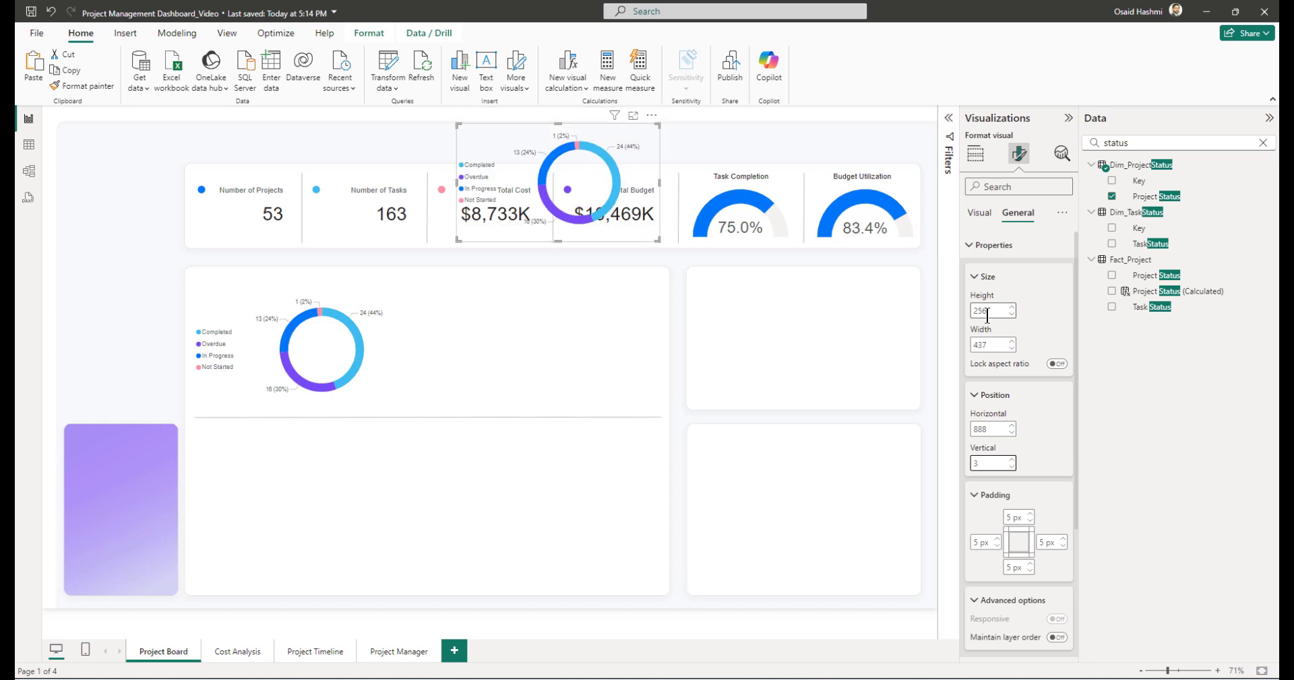
pyautogui.press('BackSpace')
pyautogui.write('95')
pyautogui.press('BackSpace')
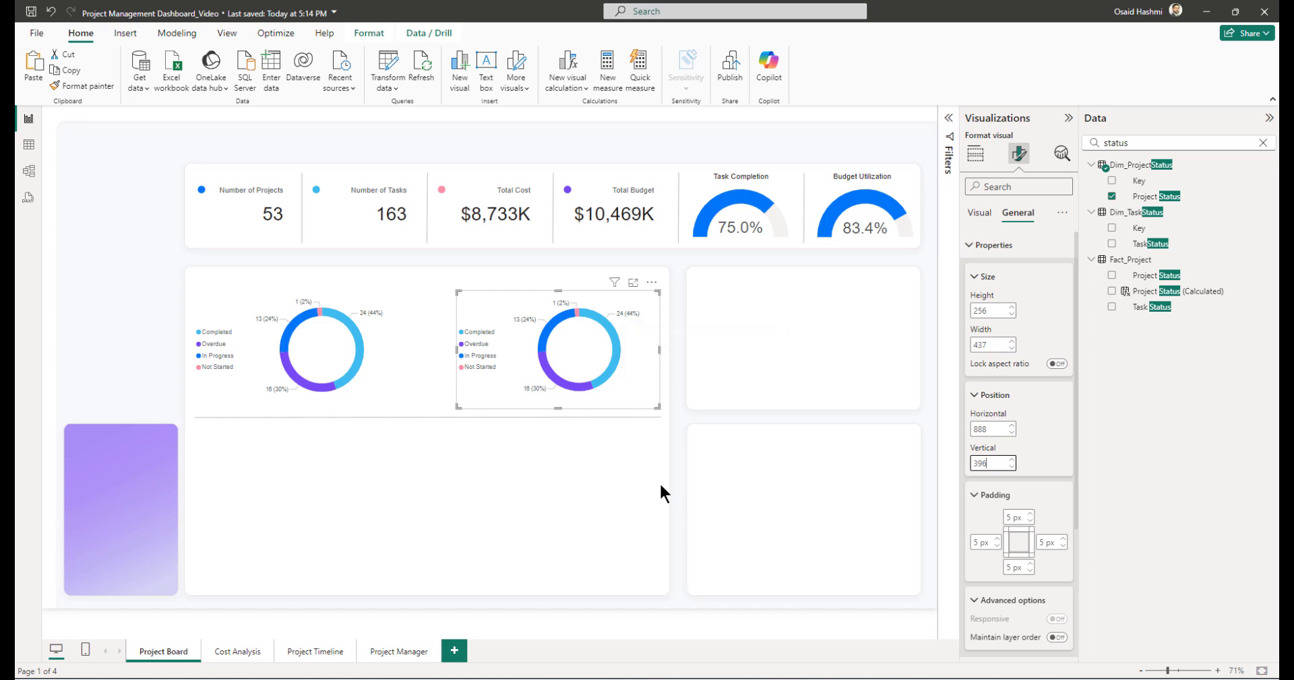
# - Replace the duplicated donut chart's Project Status legend with the Priority field from Dim_Priority
pyautogui.click(974, 153)
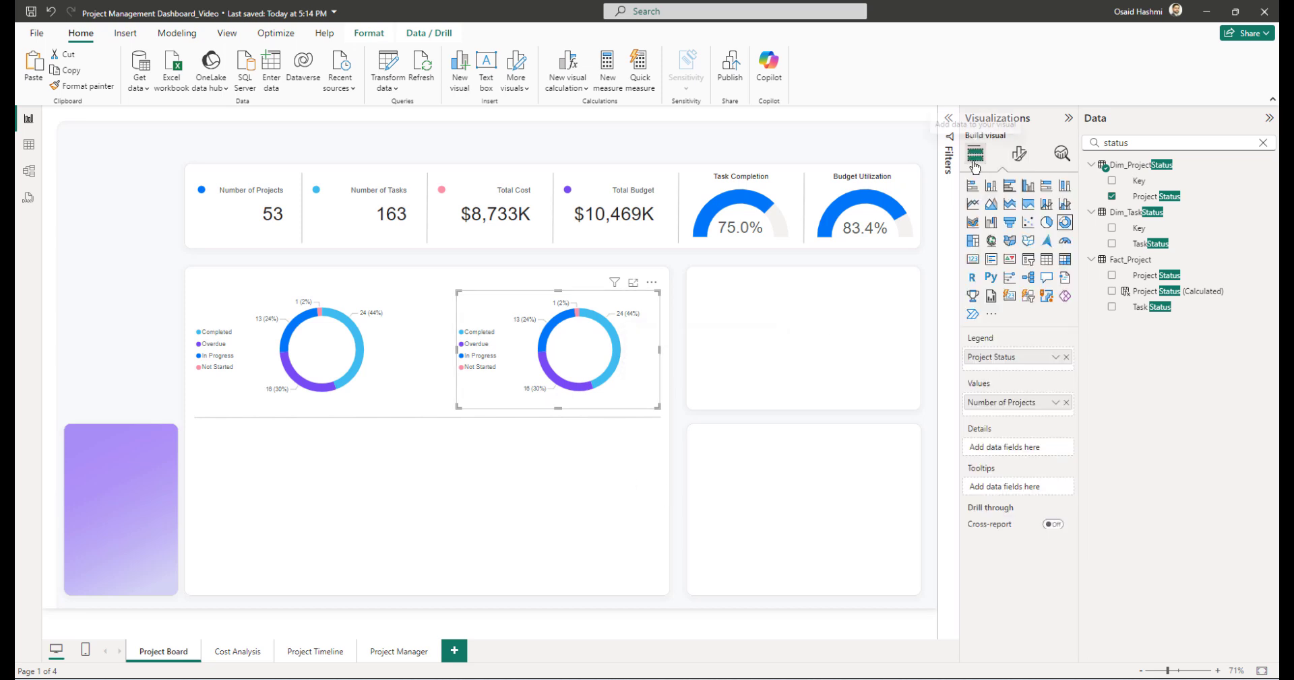
pyautogui.click(1065, 357)
pyautogui.doubleClick(1119, 143)
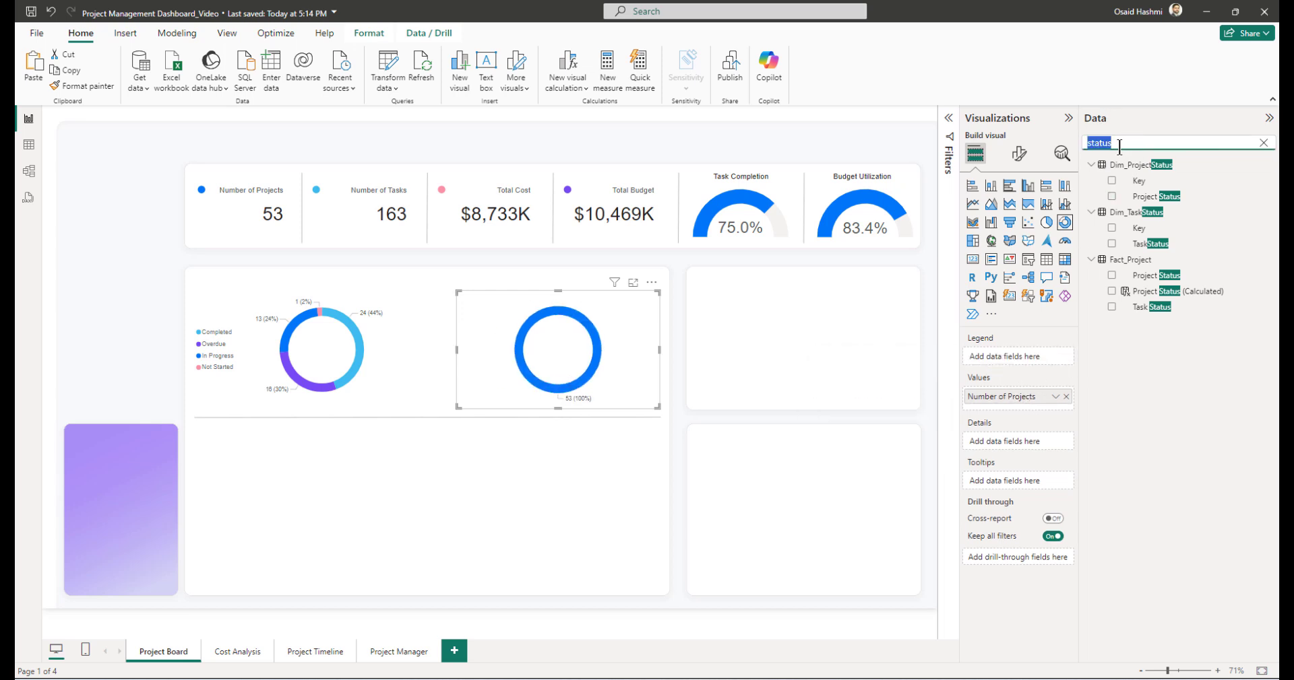
pyautogui.write('prior')
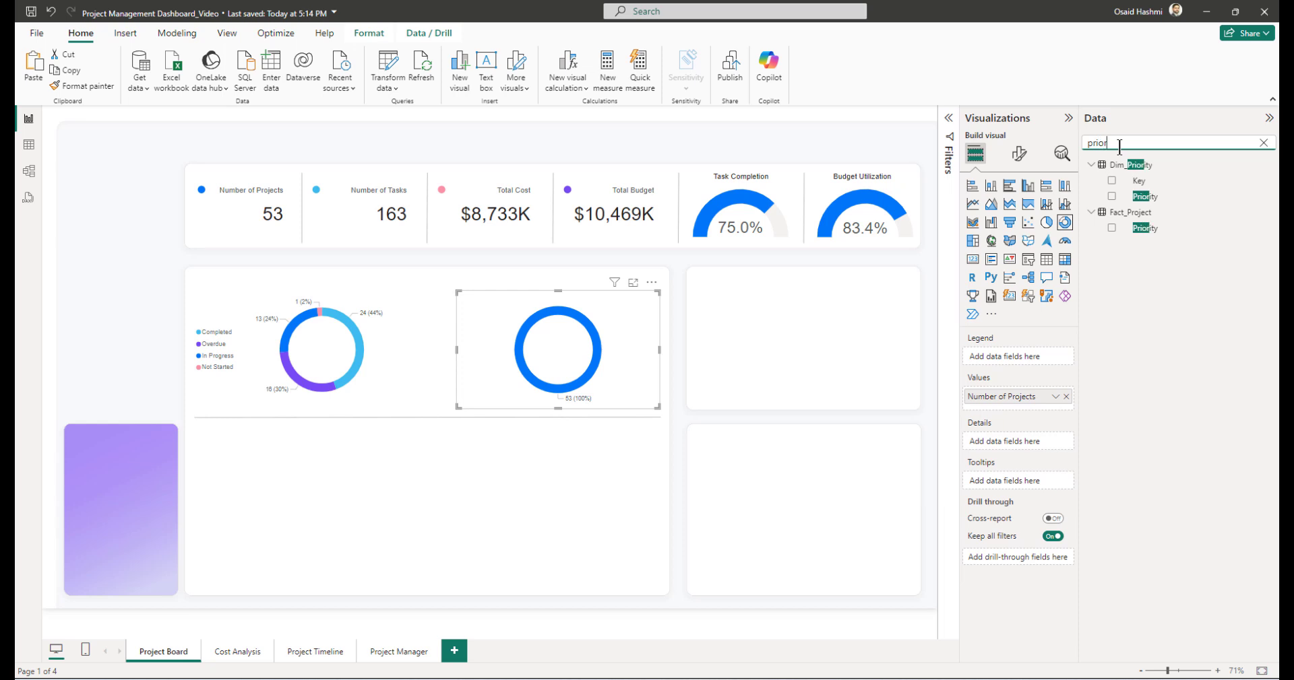
pyautogui.click(1111, 197)
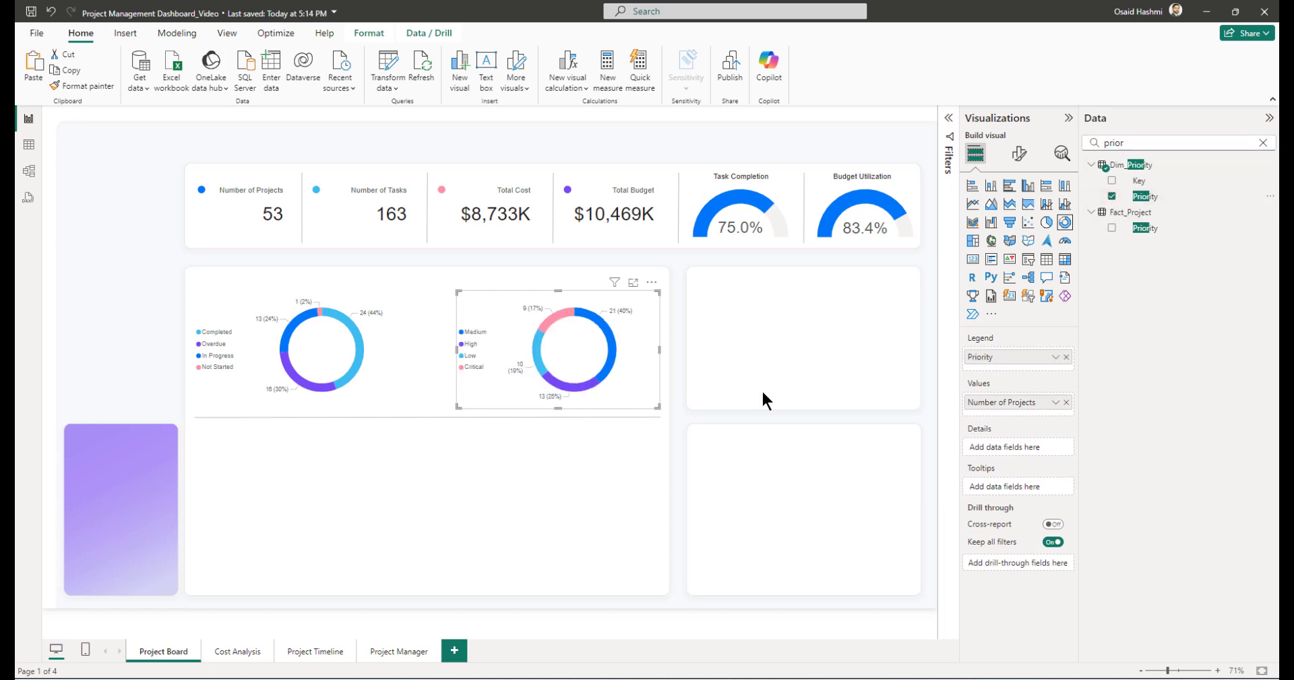
# - Set the priority donut's slice colors to blue for Medium, purple for High and light blue for Low
pyautogui.click(1019, 154)
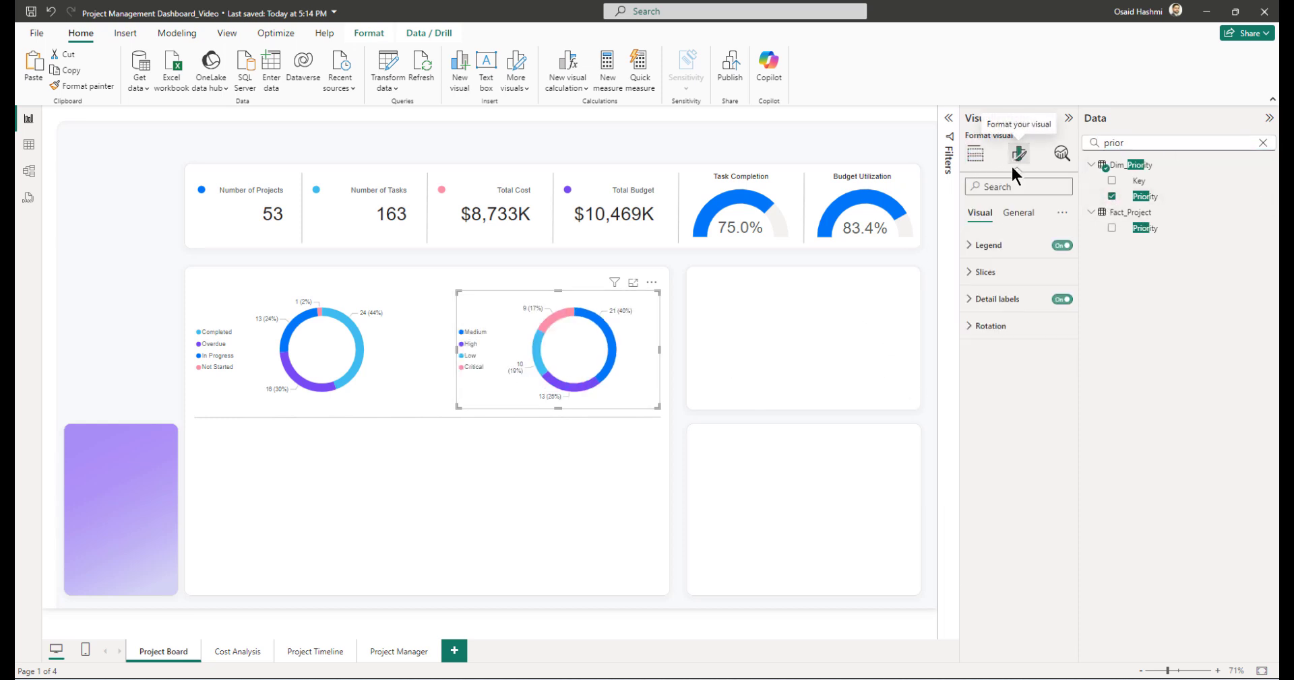
pyautogui.click(993, 272)
pyautogui.click(996, 339)
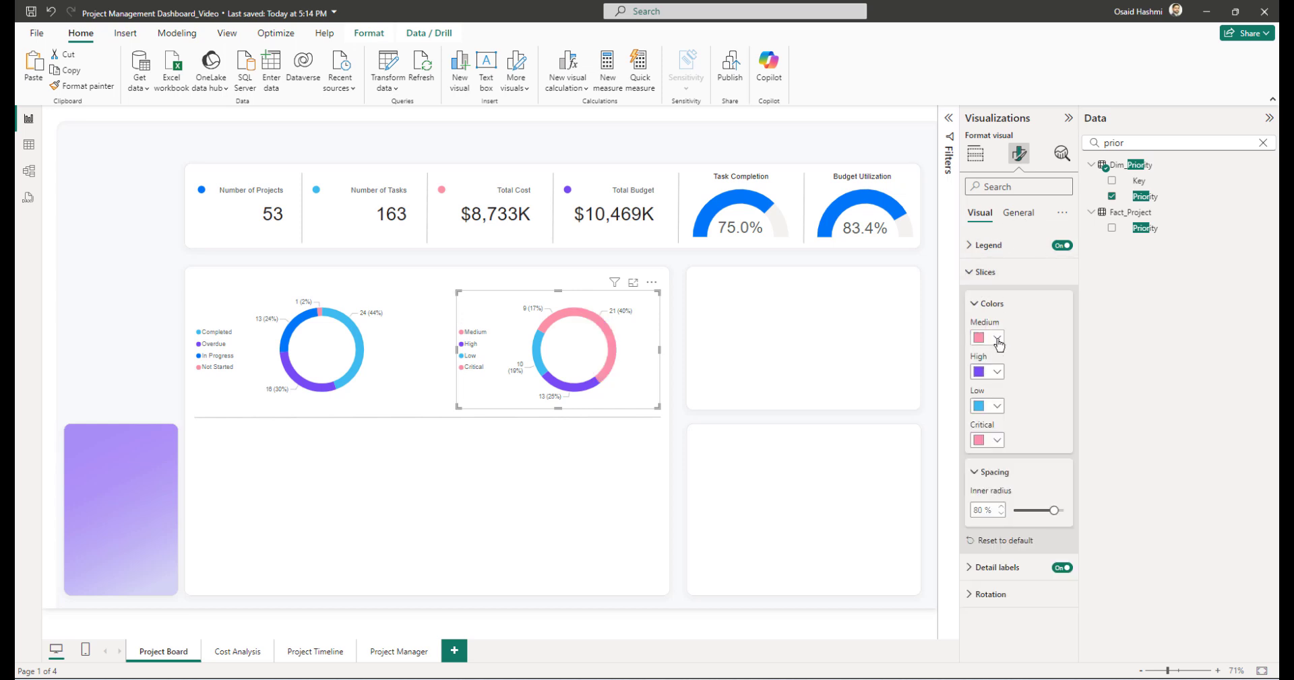
pyautogui.click(988, 390)
pyautogui.click(997, 373)
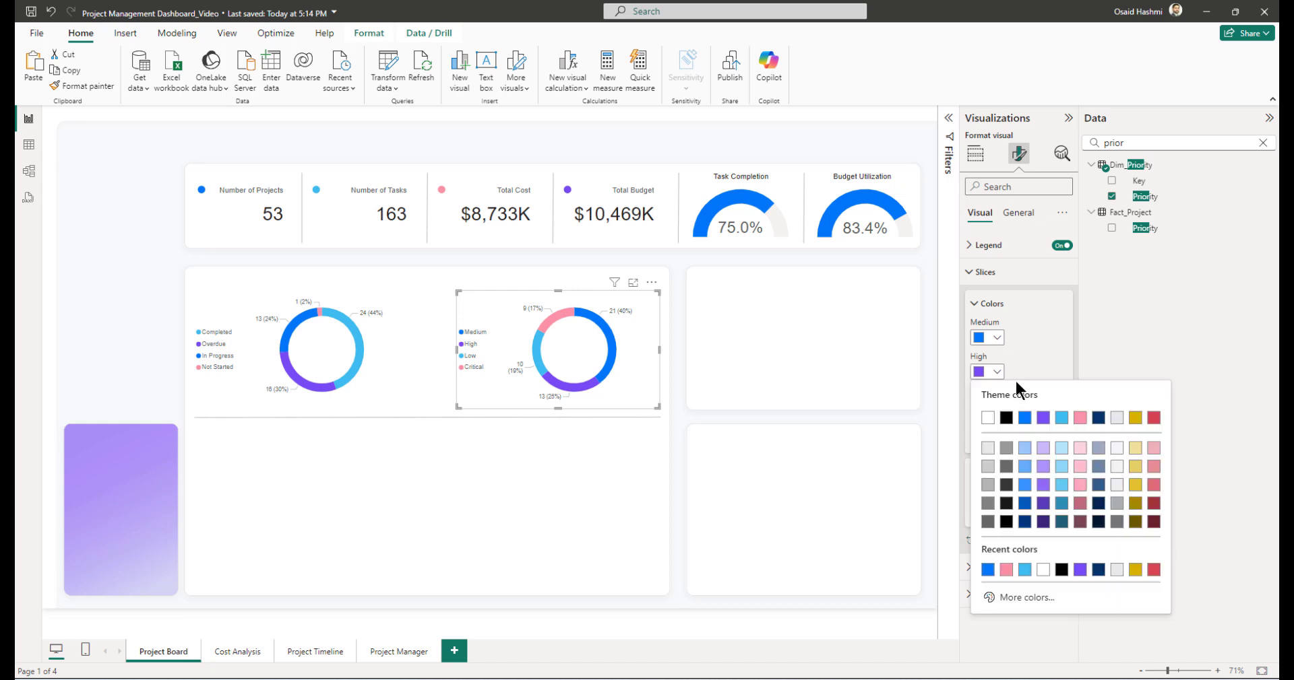
pyautogui.click(1008, 423)
pyautogui.click(997, 406)
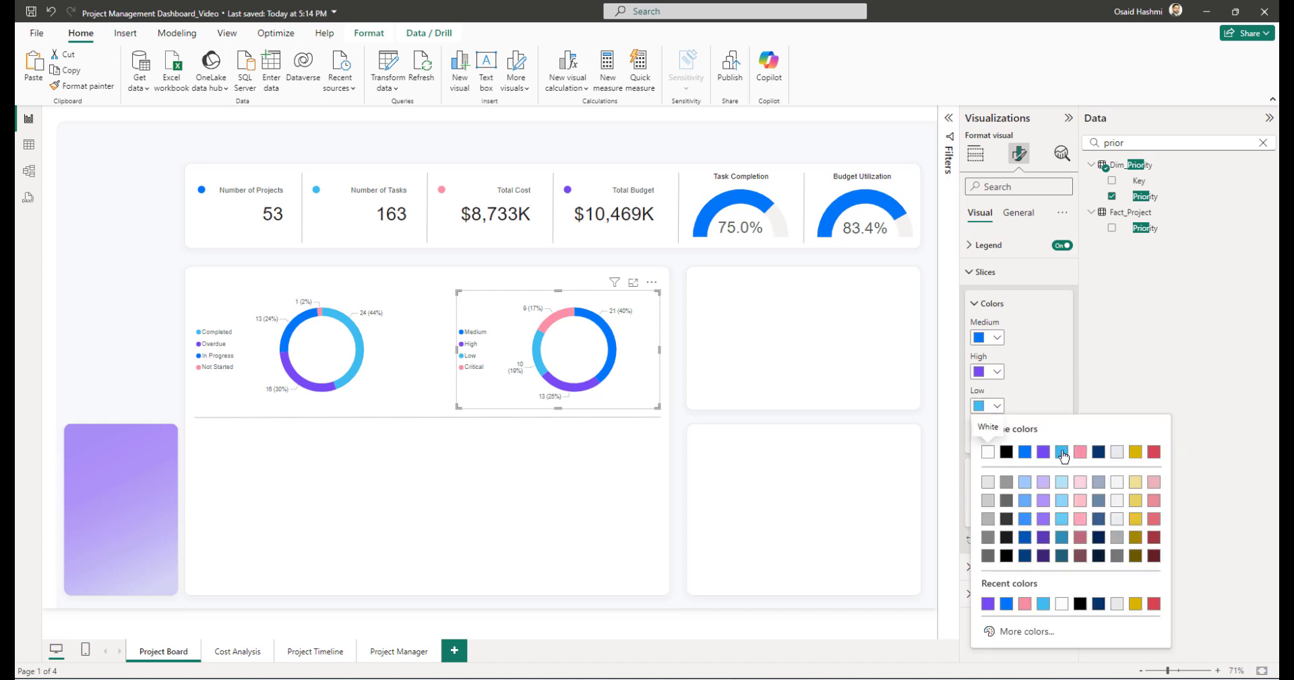
pyautogui.click(1046, 372)
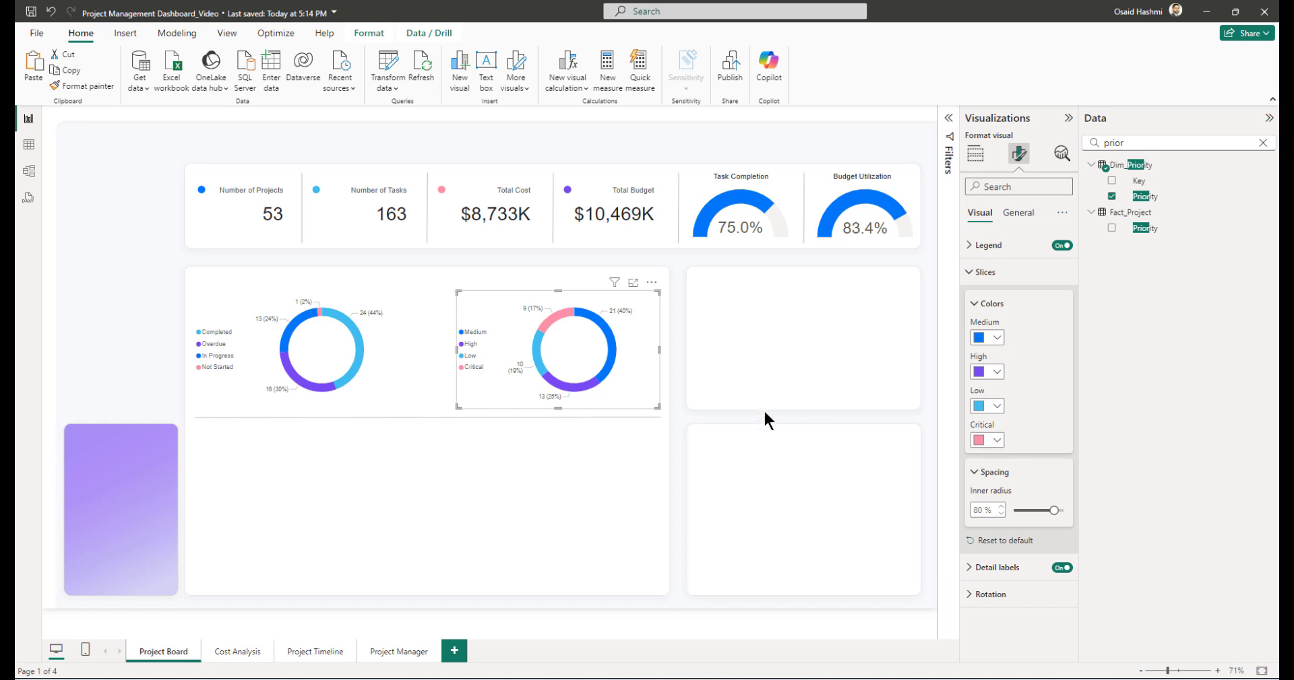
# - Sort the priority donut chart's axis by Priority instead of Number of Projects
pyautogui.click(653, 283)
pyautogui.moveTo(754, 361)
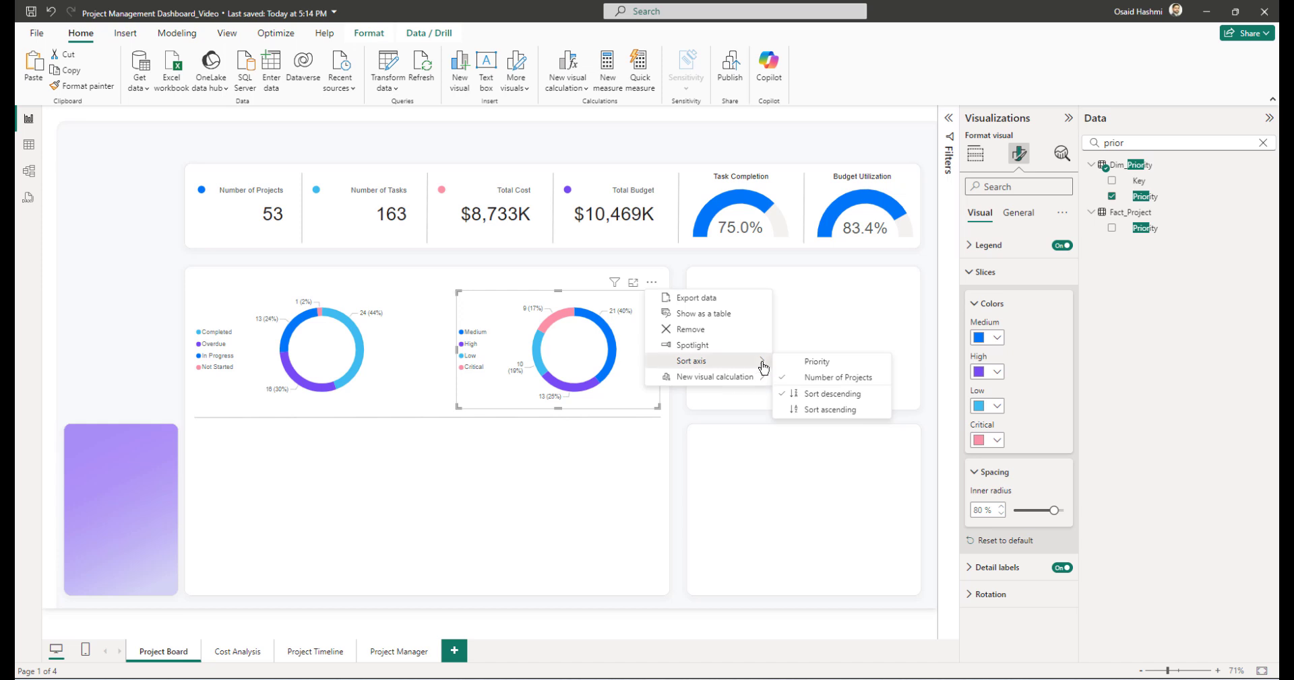
pyautogui.click(796, 366)
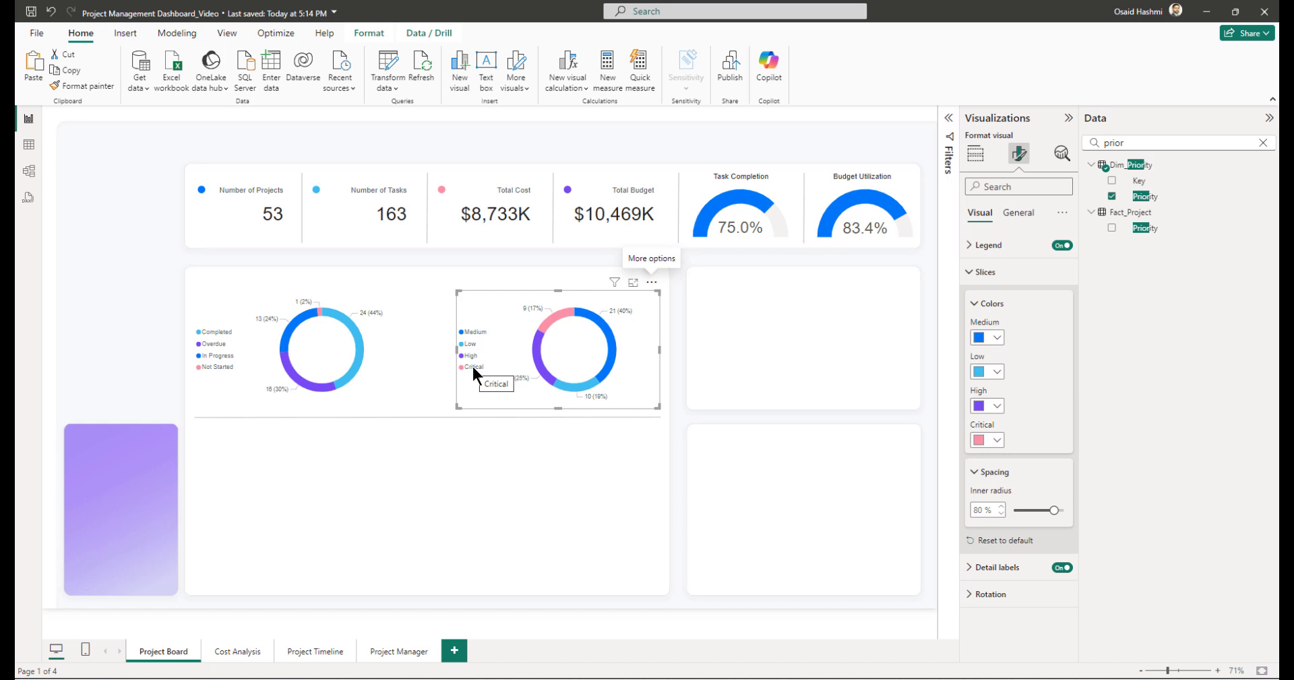
# - Sort the Dim_Priority table's Priority column by Key and switch the priority donut chart to ascending order
pyautogui.click(1158, 199)
pyautogui.click(512, 82)
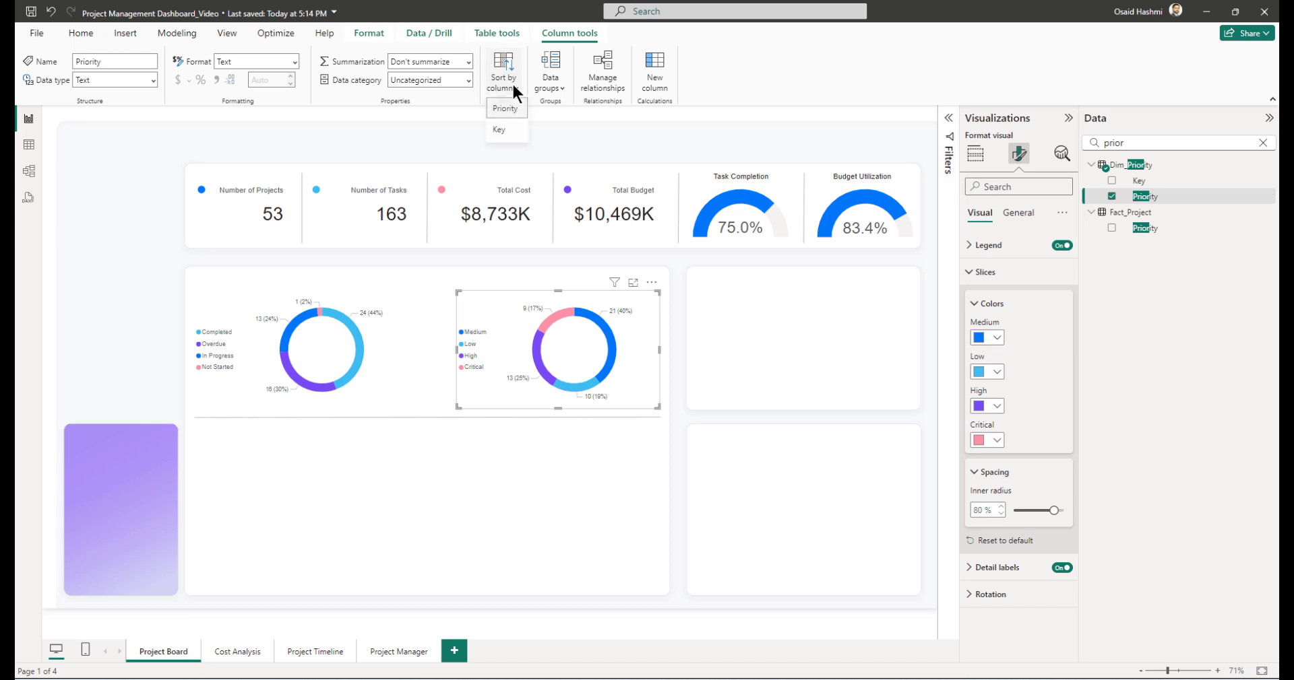
pyautogui.click(506, 131)
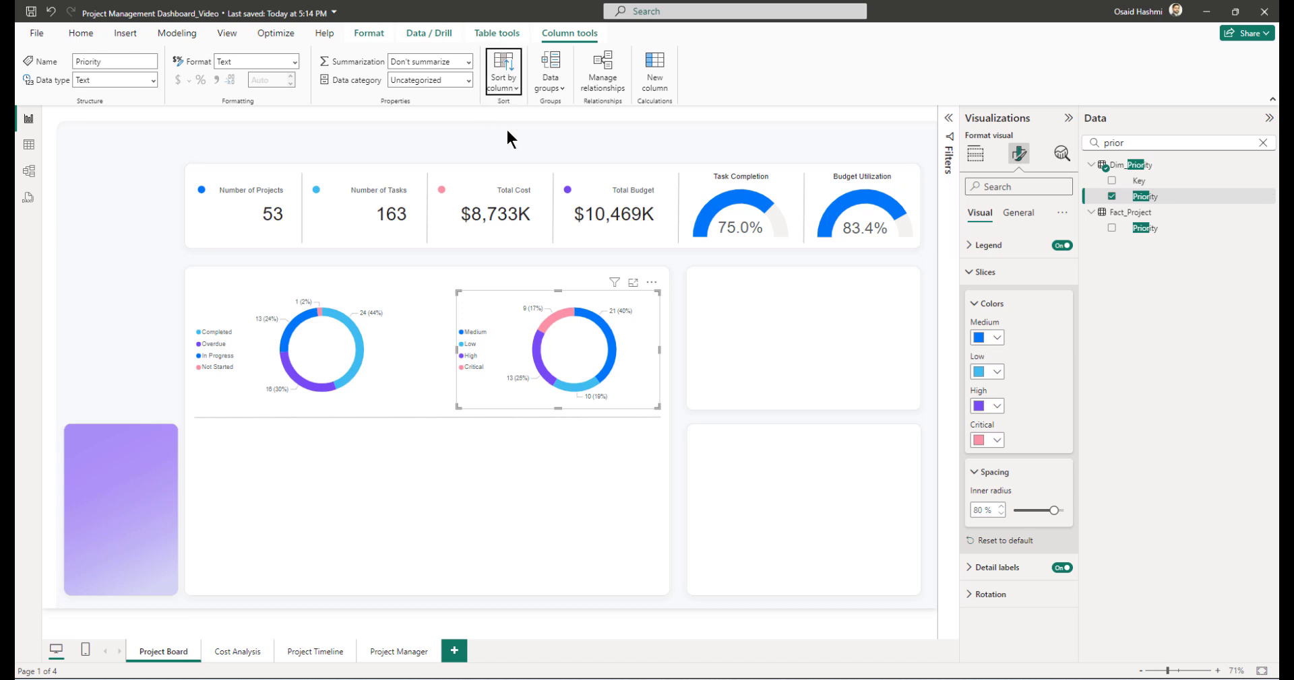
pyautogui.click(651, 283)
pyautogui.moveTo(714, 362)
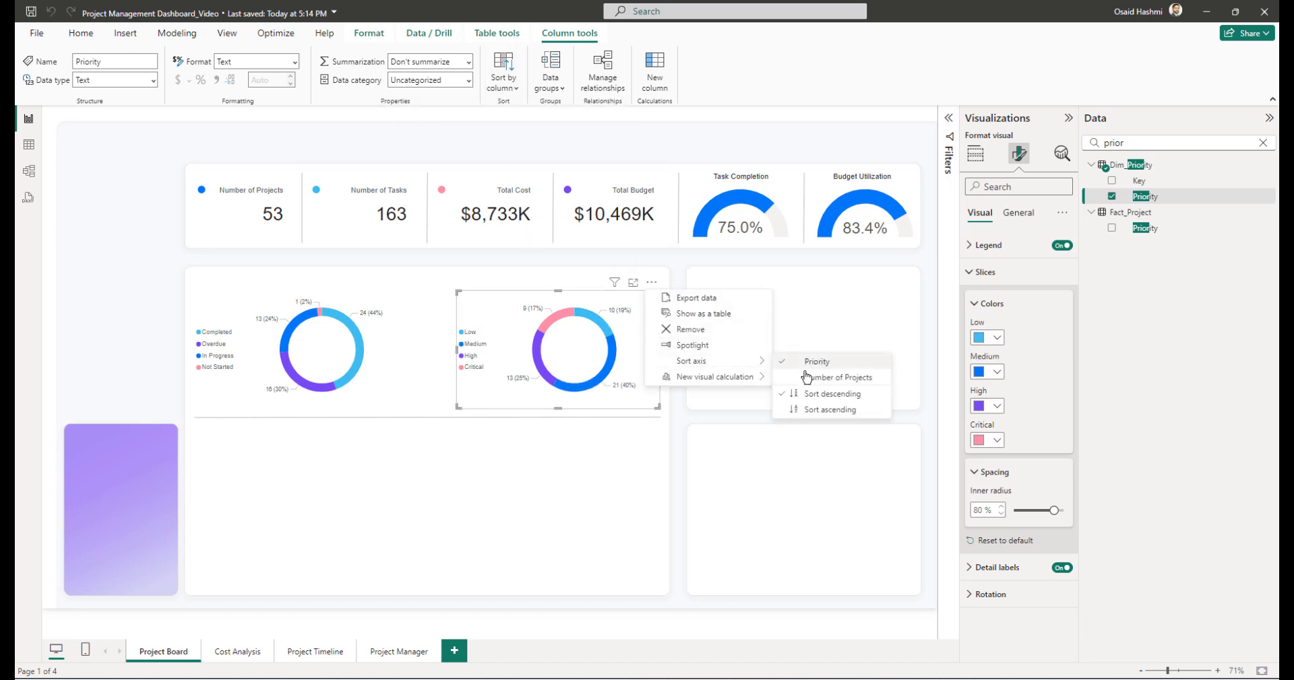
pyautogui.click(804, 410)
# - For the status donut chart, find the Project Status column of Dim_ProjectStatus and sort it by Key
pyautogui.click(320, 355)
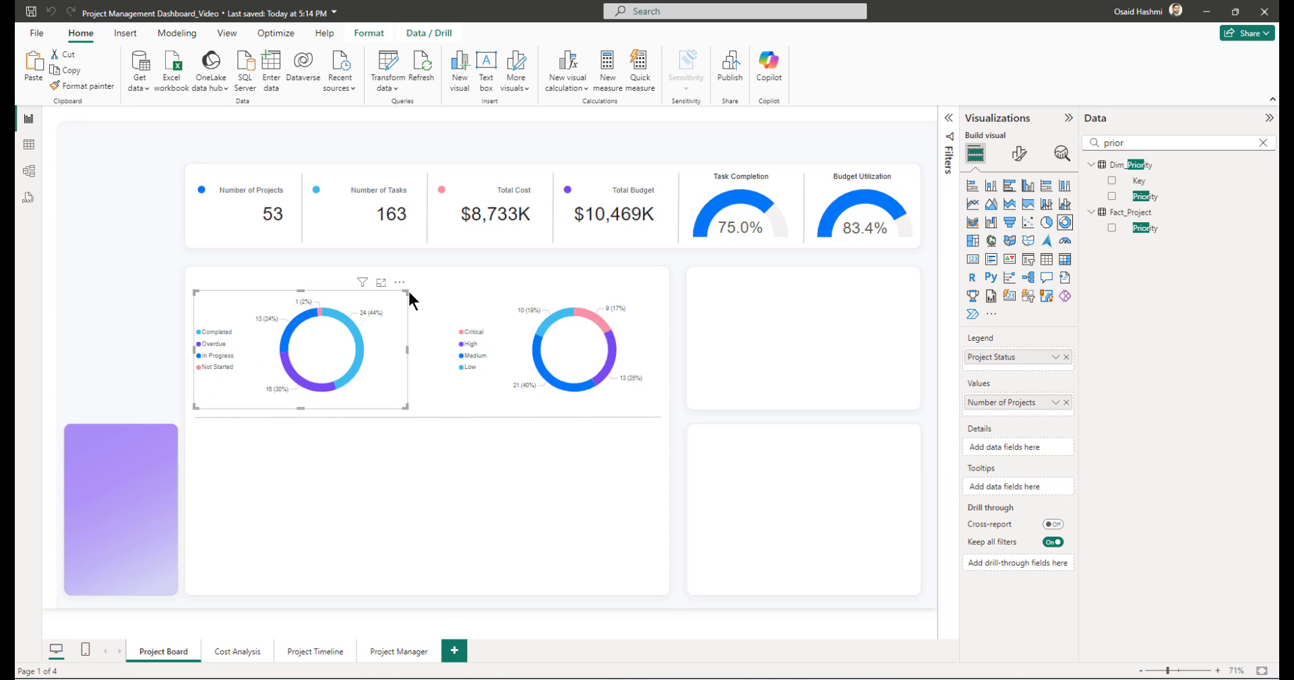
pyautogui.doubleClick(1148, 142)
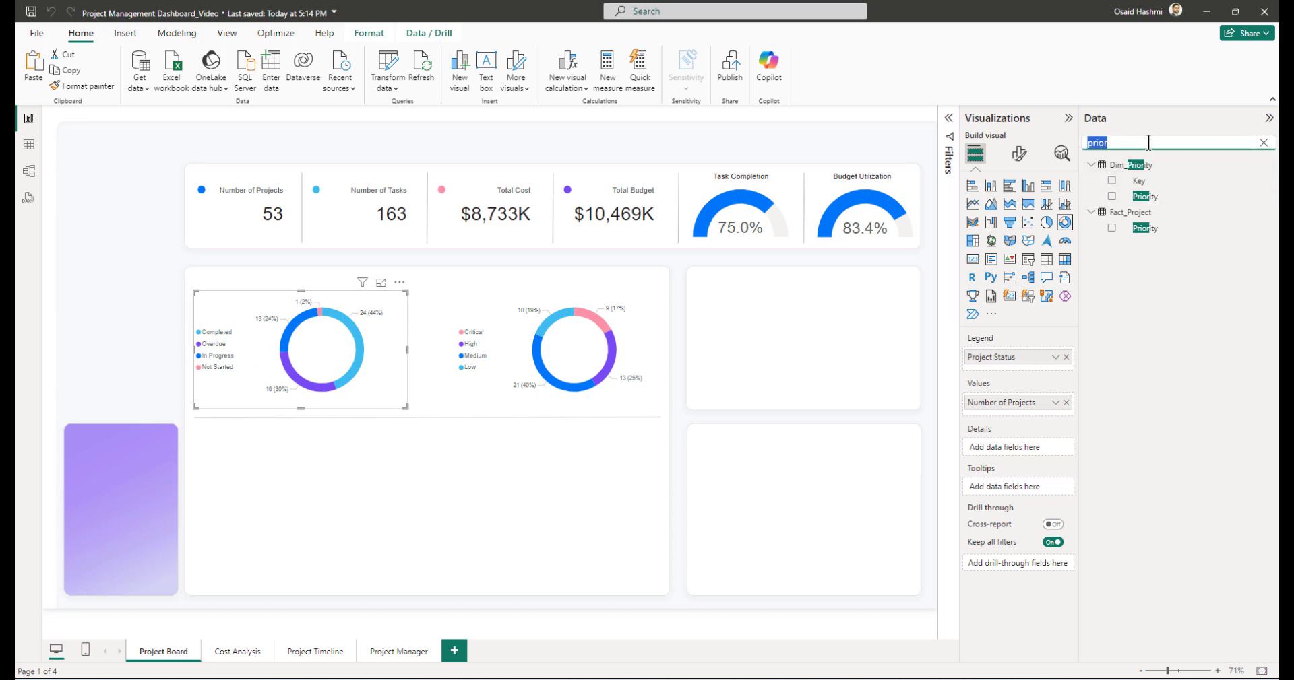
pyautogui.write('status')
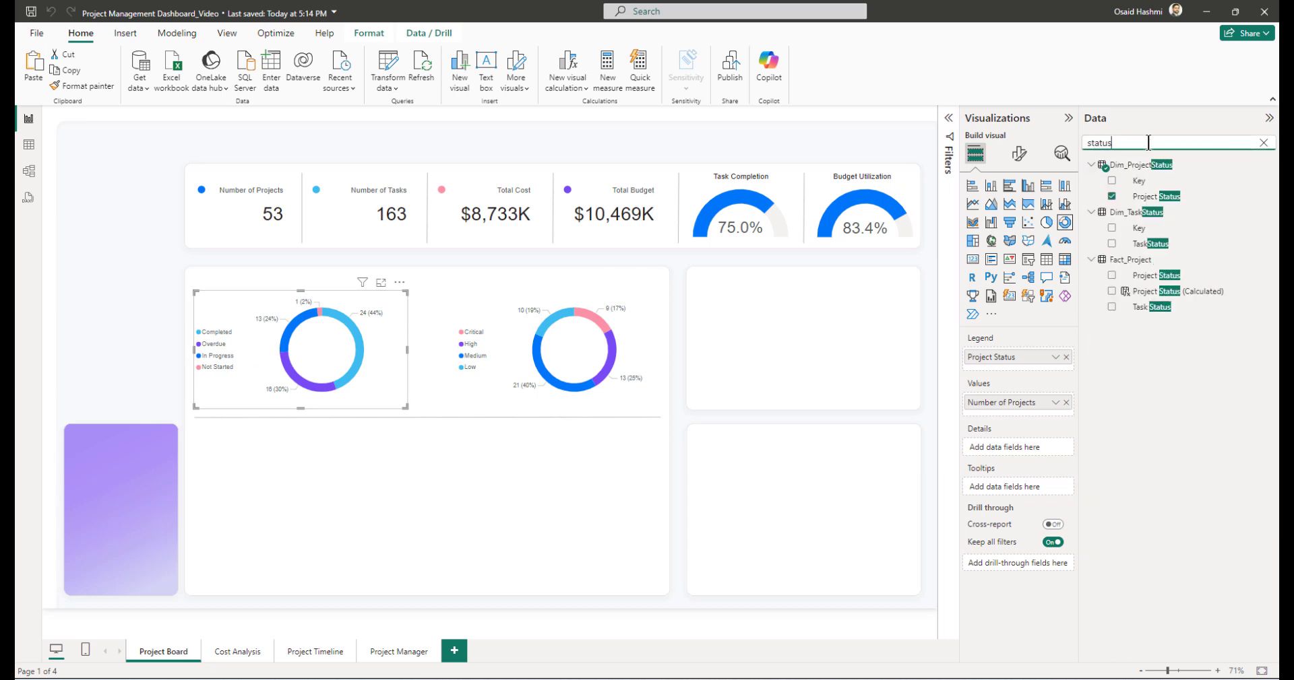
pyautogui.click(1153, 197)
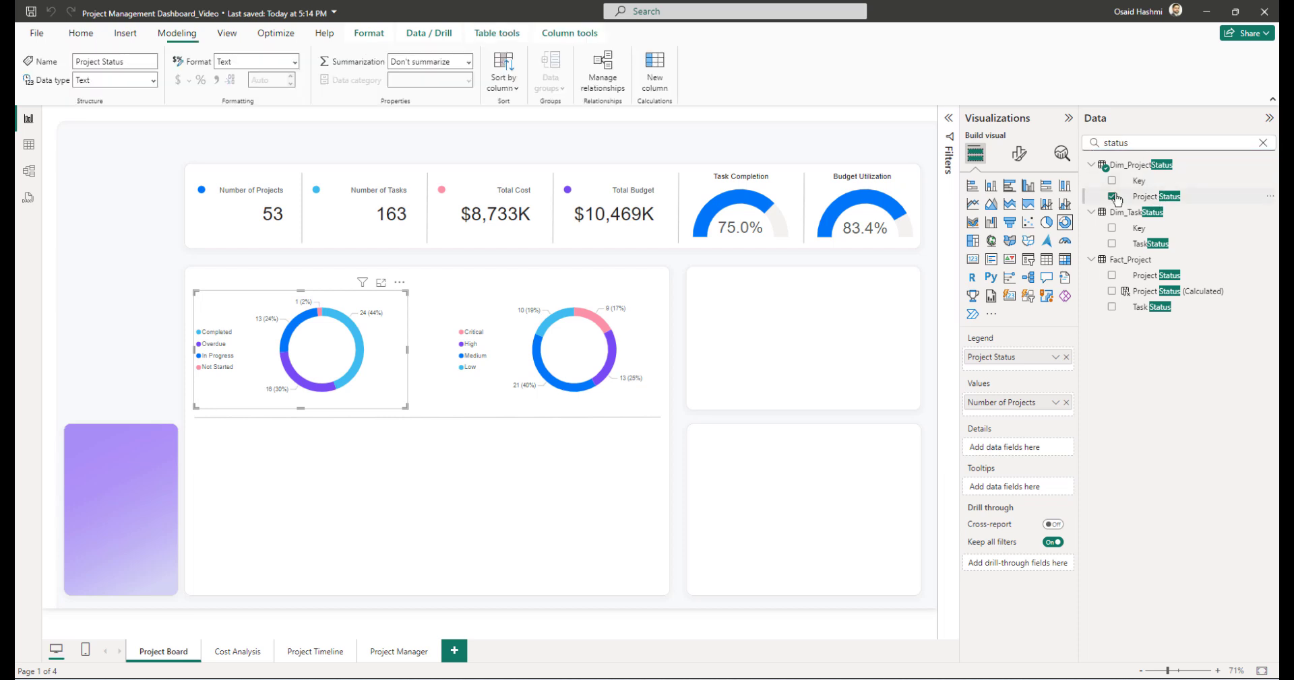
pyautogui.click(509, 133)
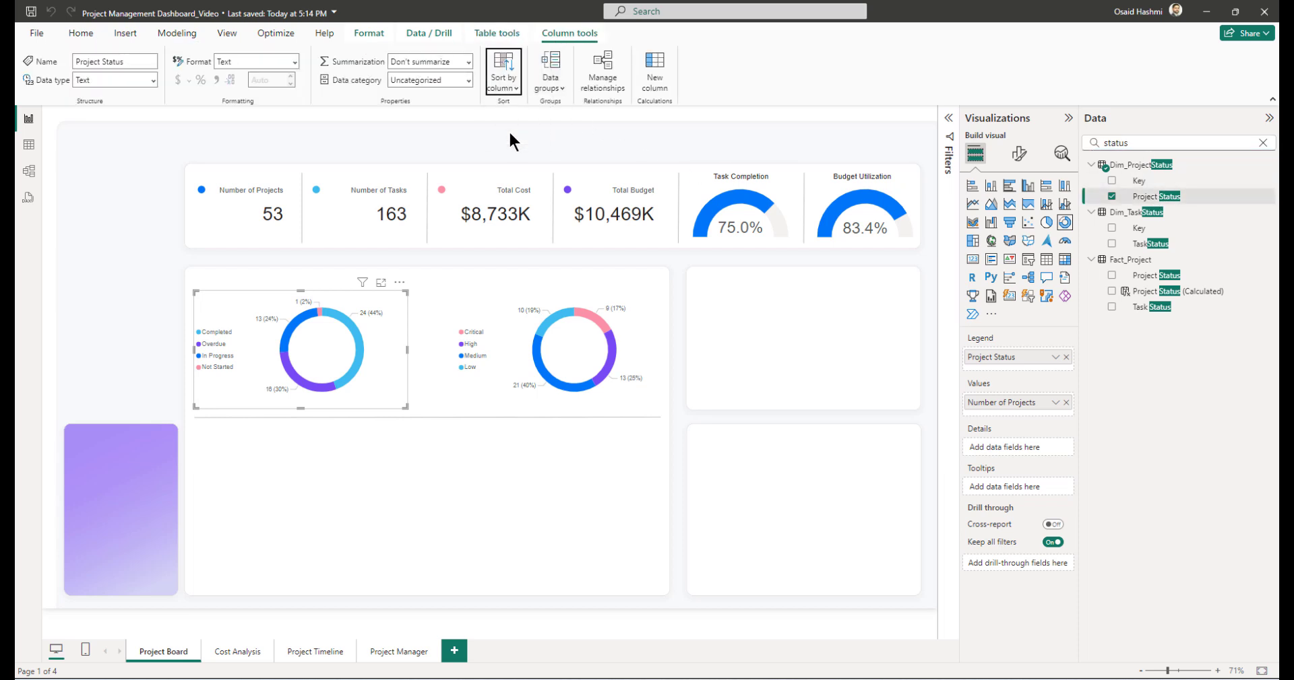
# - Sort the project status donut chart's axis in ascending order and deselect the chart
pyautogui.click(400, 283)
pyautogui.moveTo(486, 364)
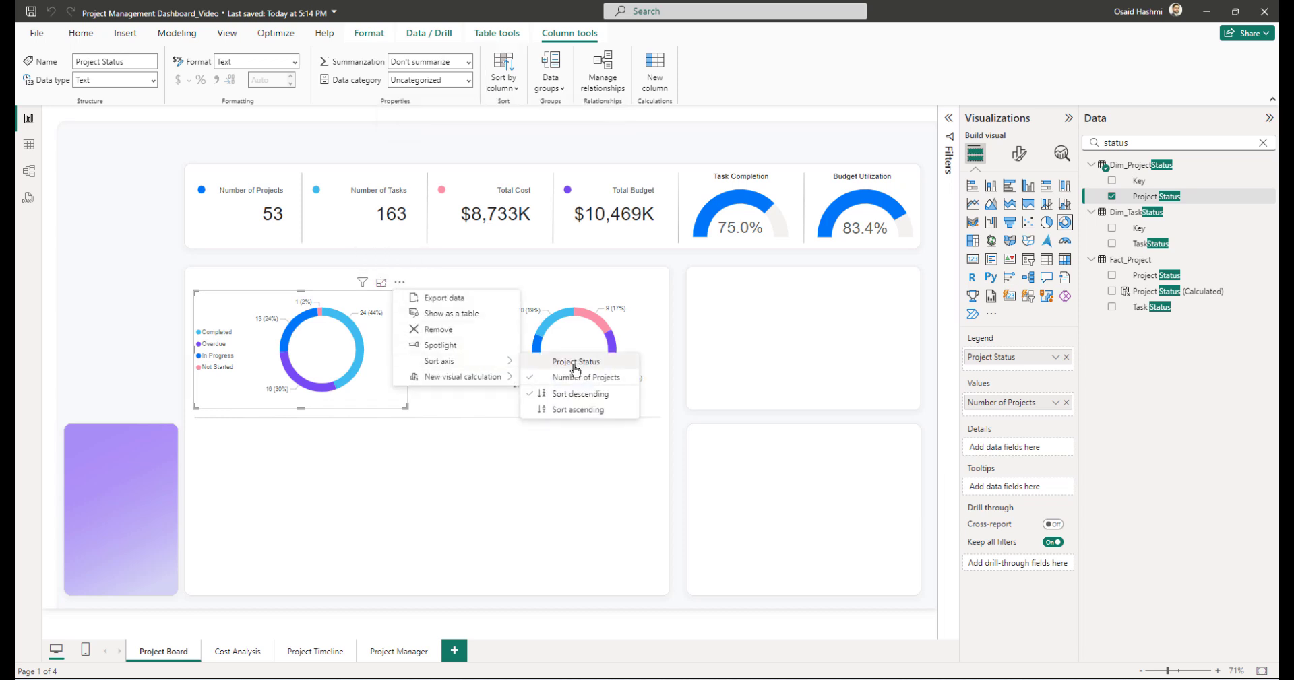
pyautogui.click(555, 410)
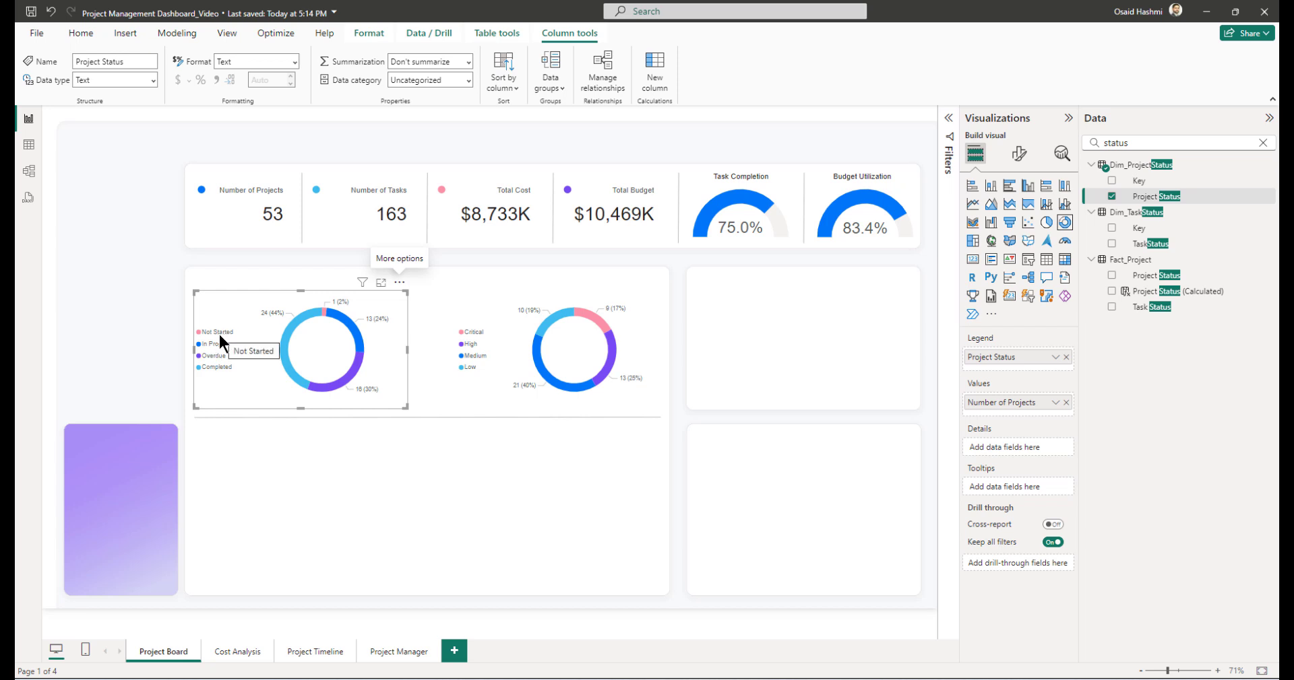
pyautogui.click(437, 326)
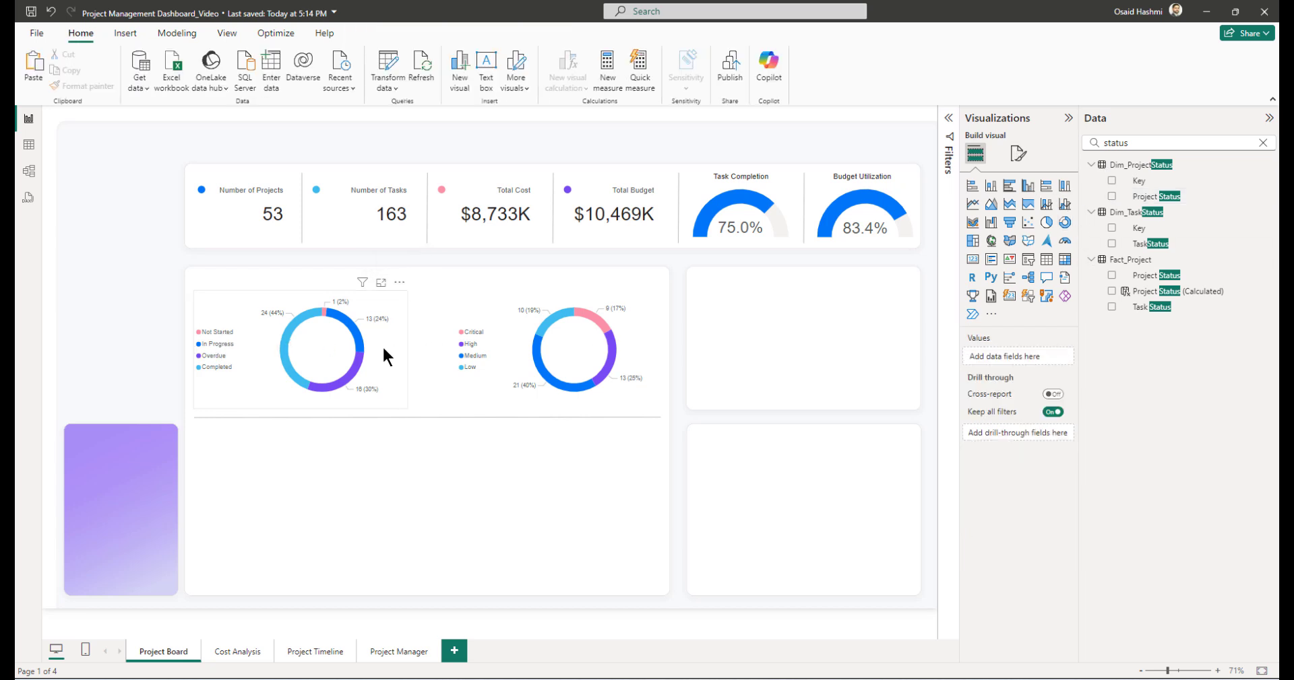
# - Add a text box reading "Projects by Status" and format its text as size 14, bold, in a near-black color
pyautogui.click(482, 62)
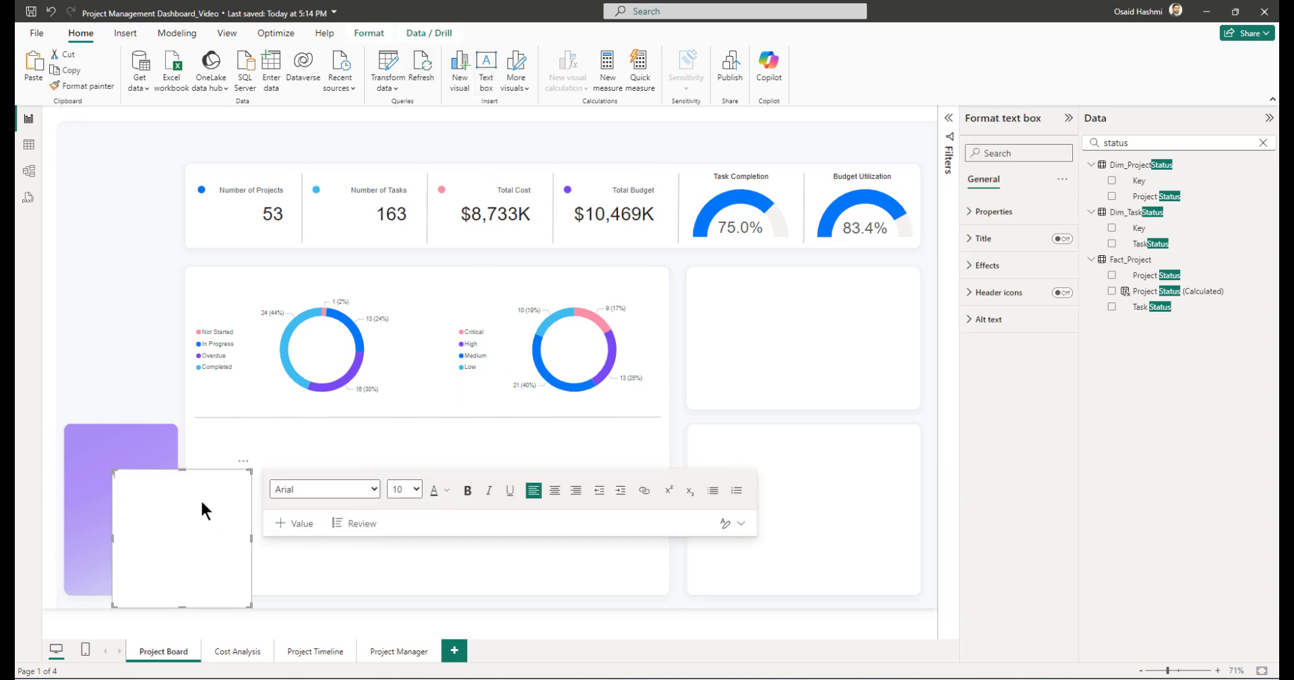
pyautogui.write('Projects by Status')
pyautogui.hotkey('ctrl', 'a')
pyautogui.click(416, 489)
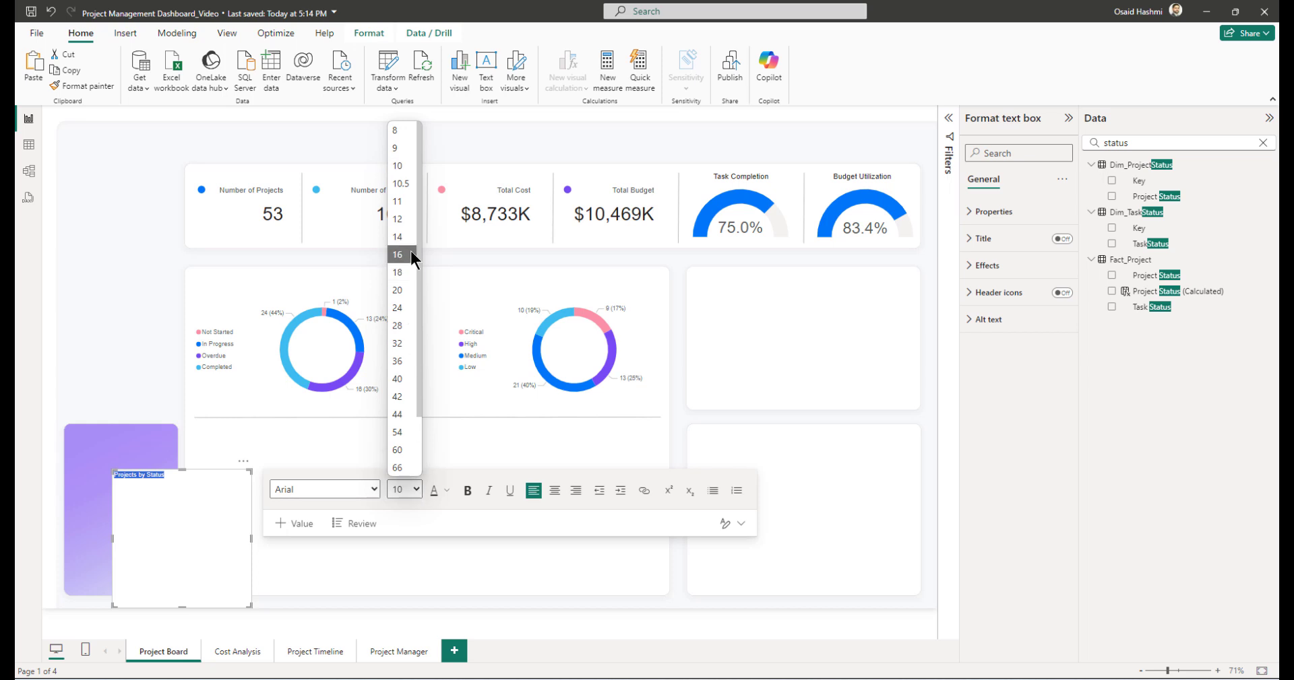
pyautogui.click(398, 236)
pyautogui.click(466, 491)
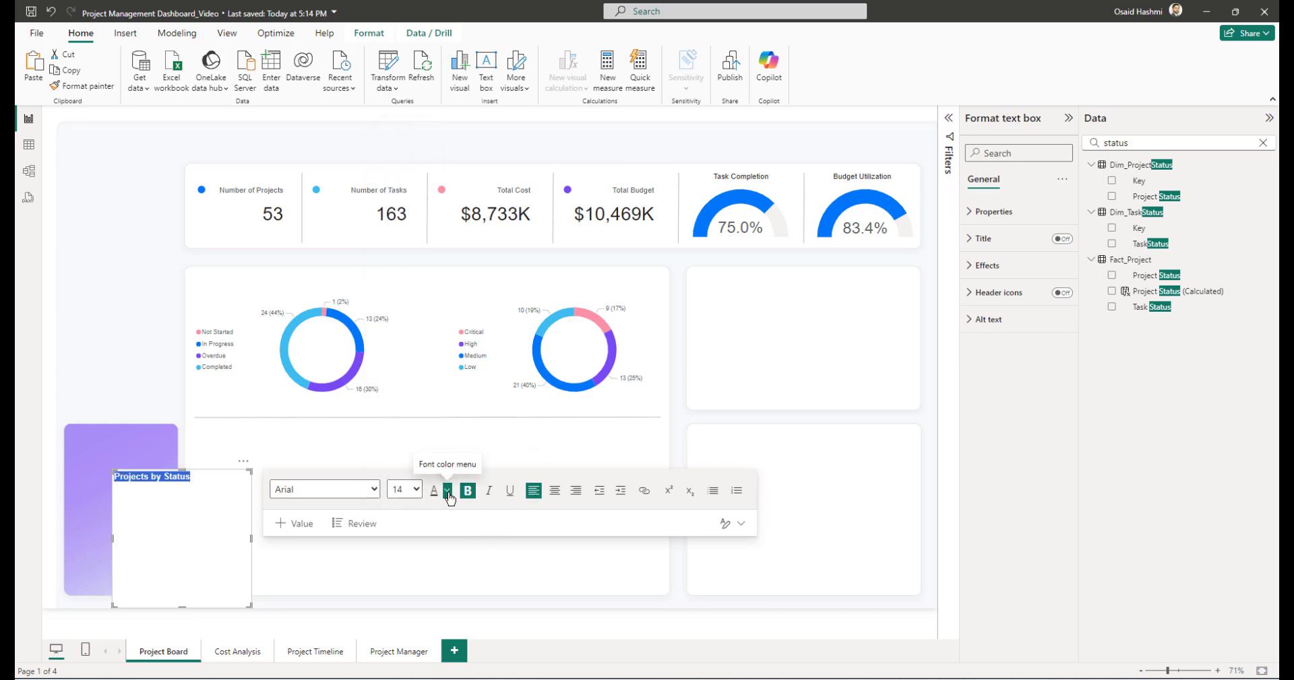
pyautogui.click(448, 493)
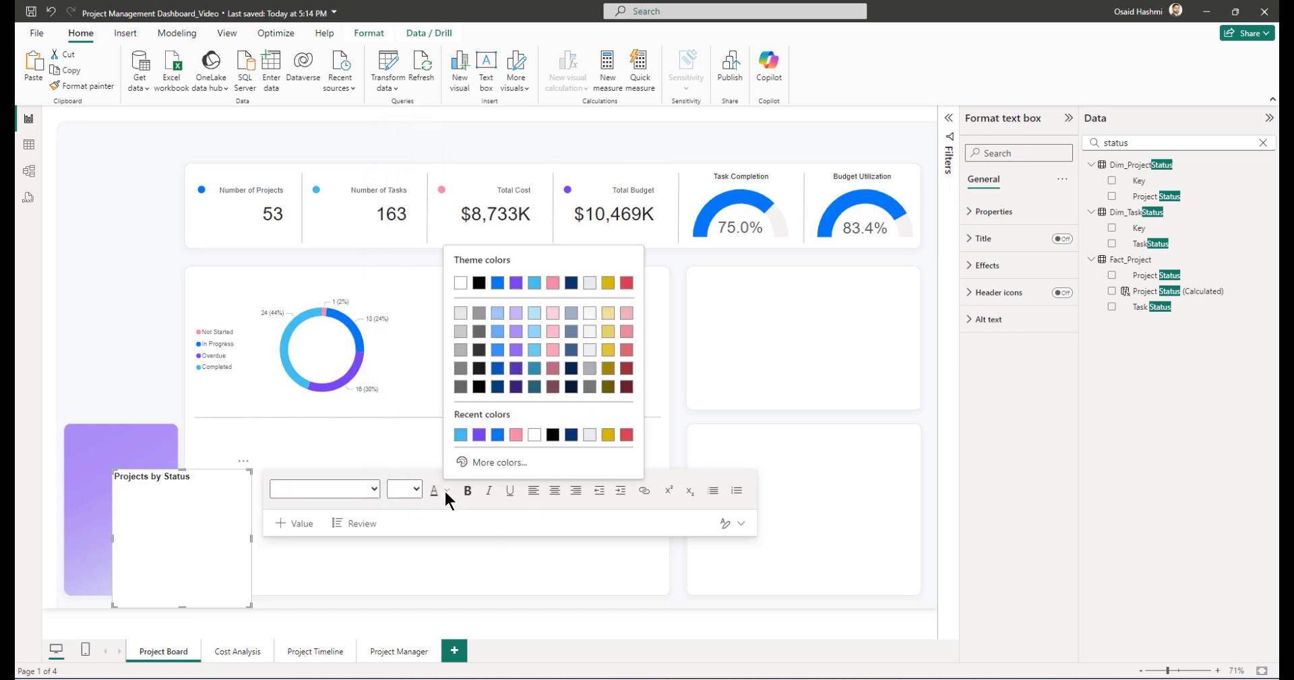
pyautogui.click(479, 352)
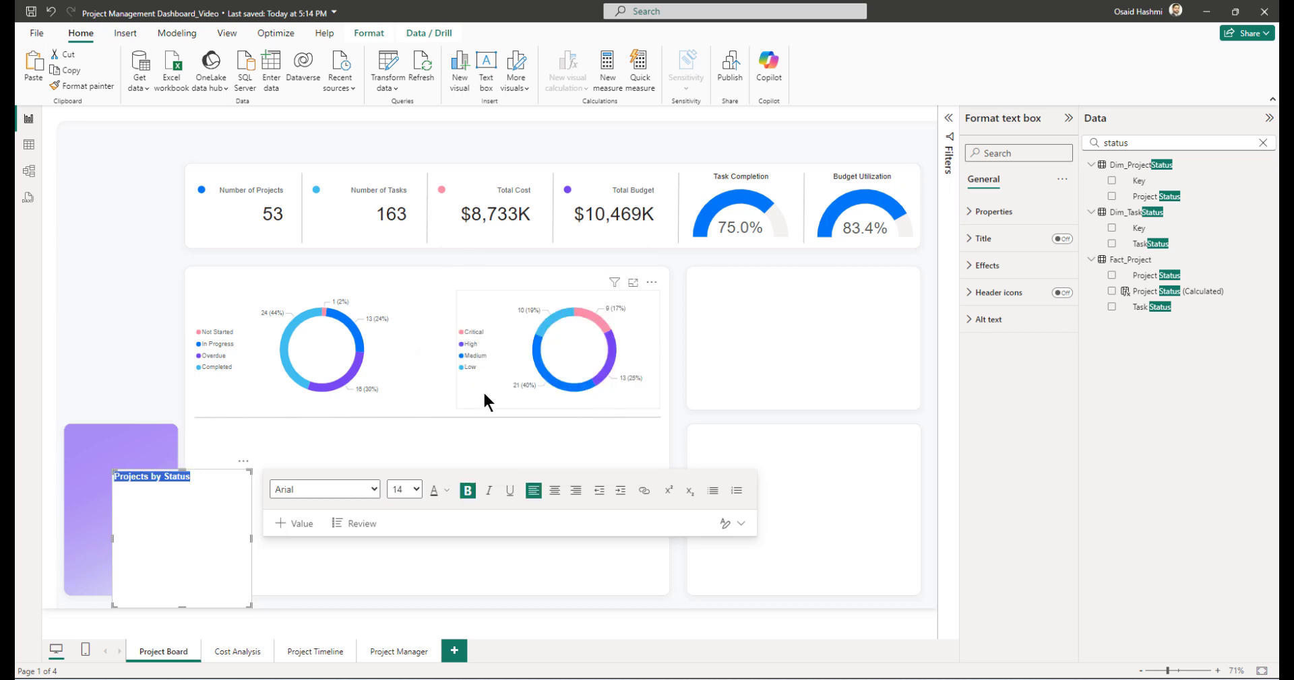
# - Turn off the background of the "Projects by Status" text box
pyautogui.click(1003, 217)
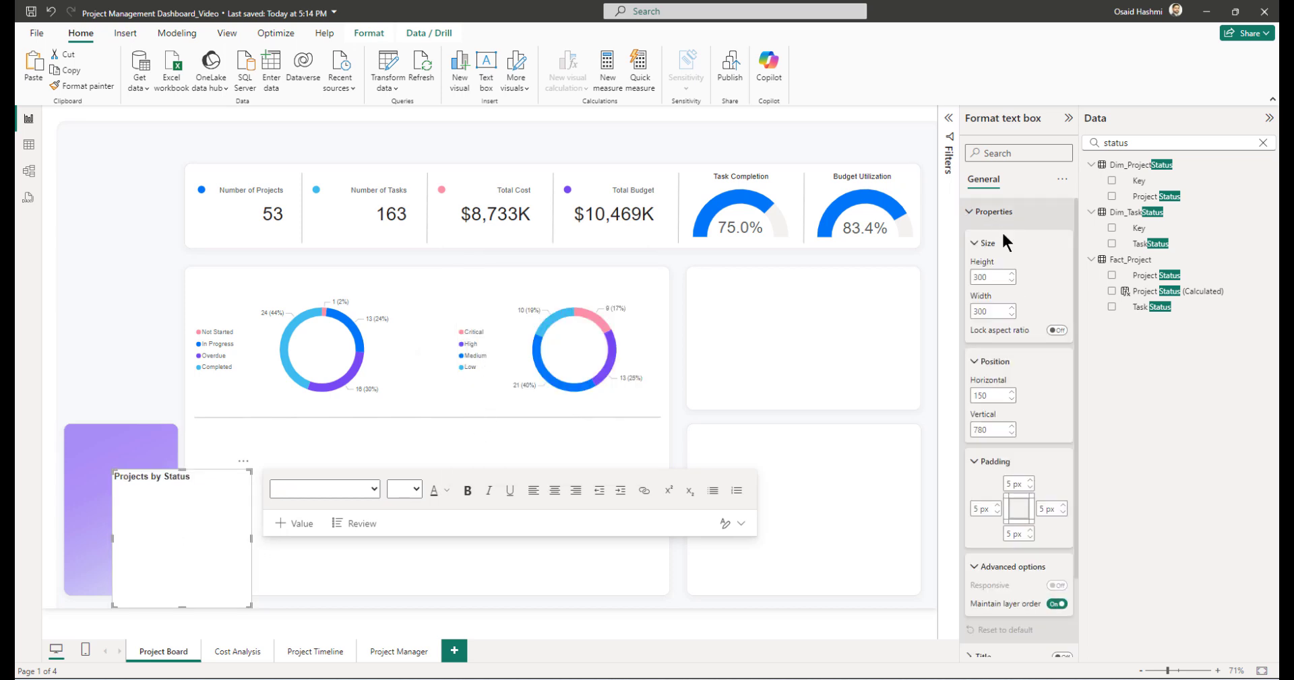
pyautogui.click(979, 367)
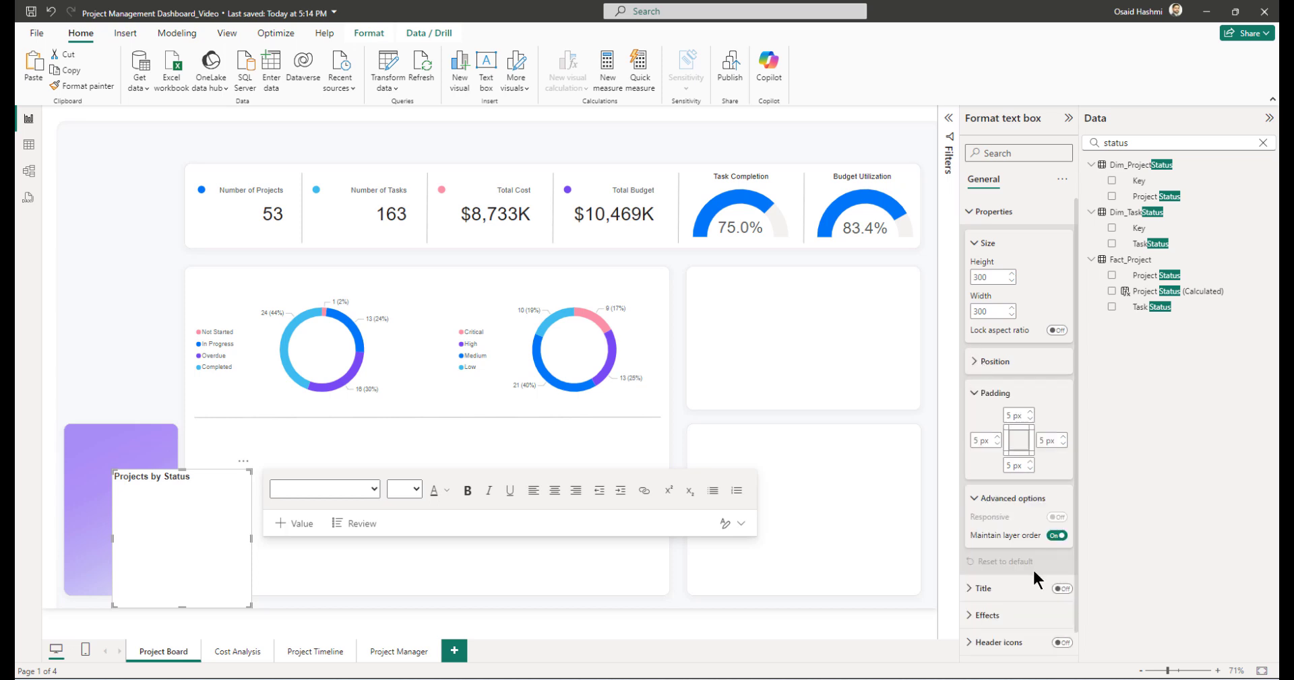
pyautogui.click(987, 615)
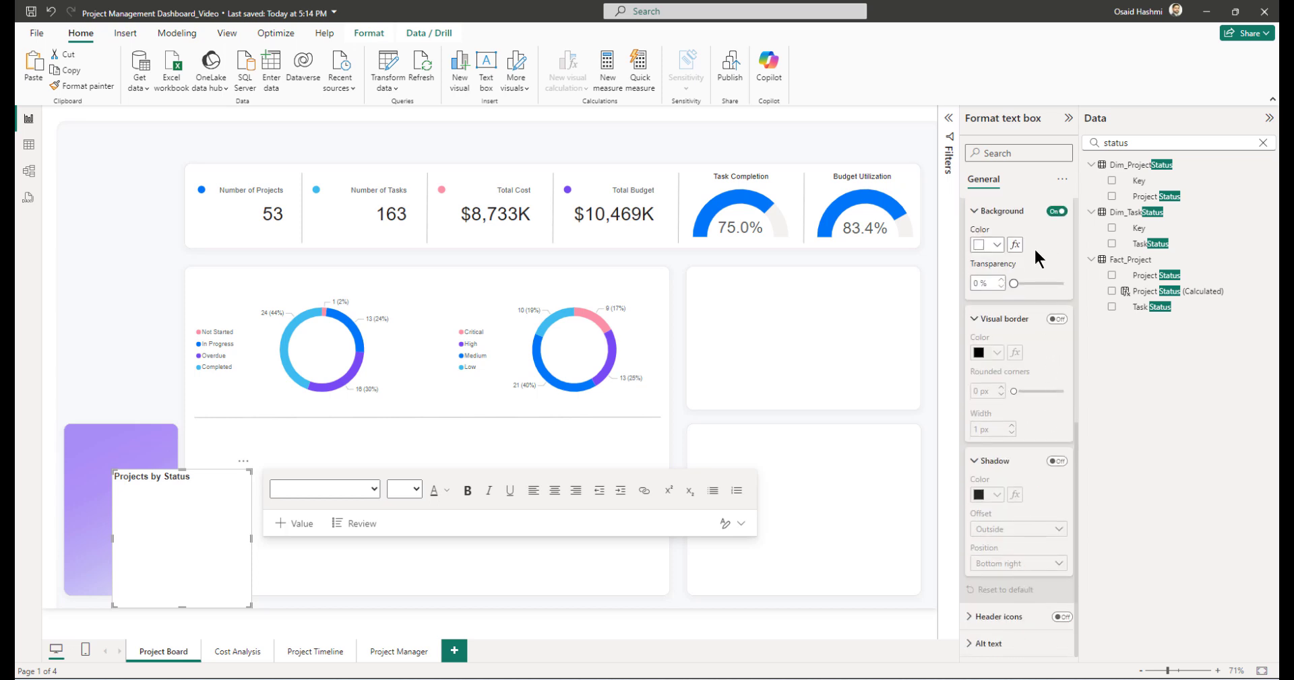
pyautogui.scroll(3, 1034, 248)
pyautogui.click(988, 244)
# - Set the "Projects by Status" text box's height to 55 and width to 460
pyautogui.click(991, 215)
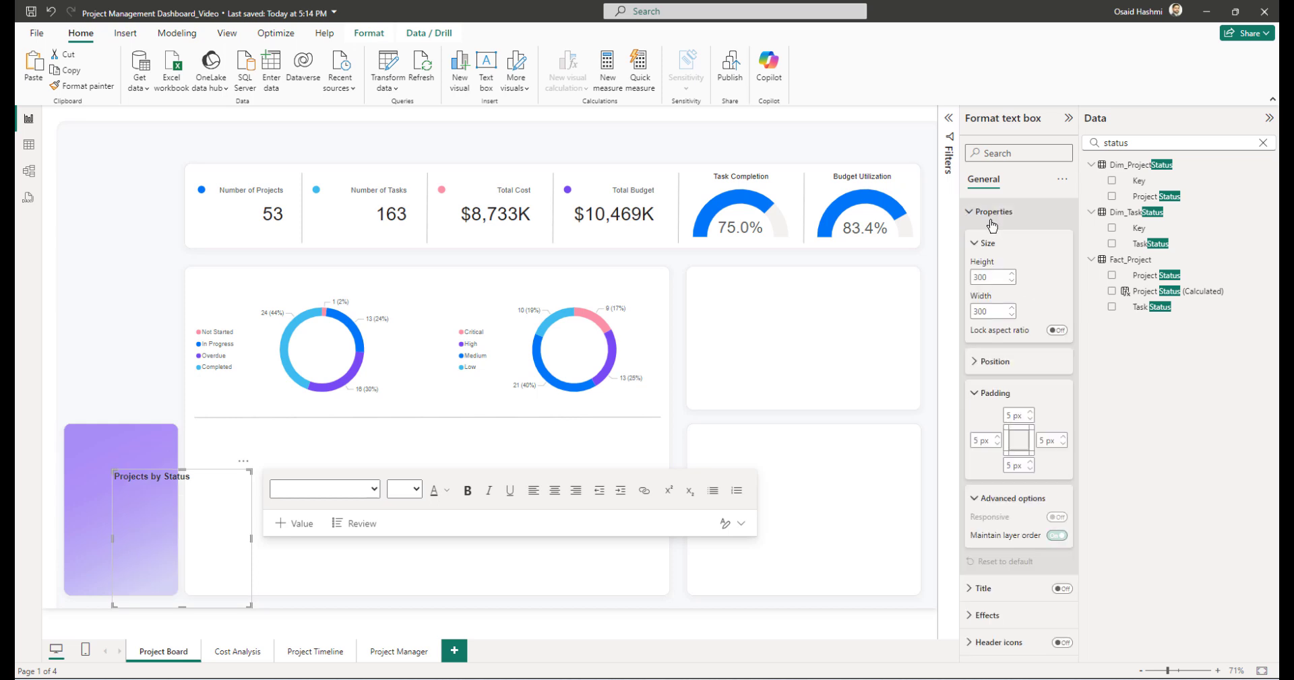
pyautogui.click(995, 277)
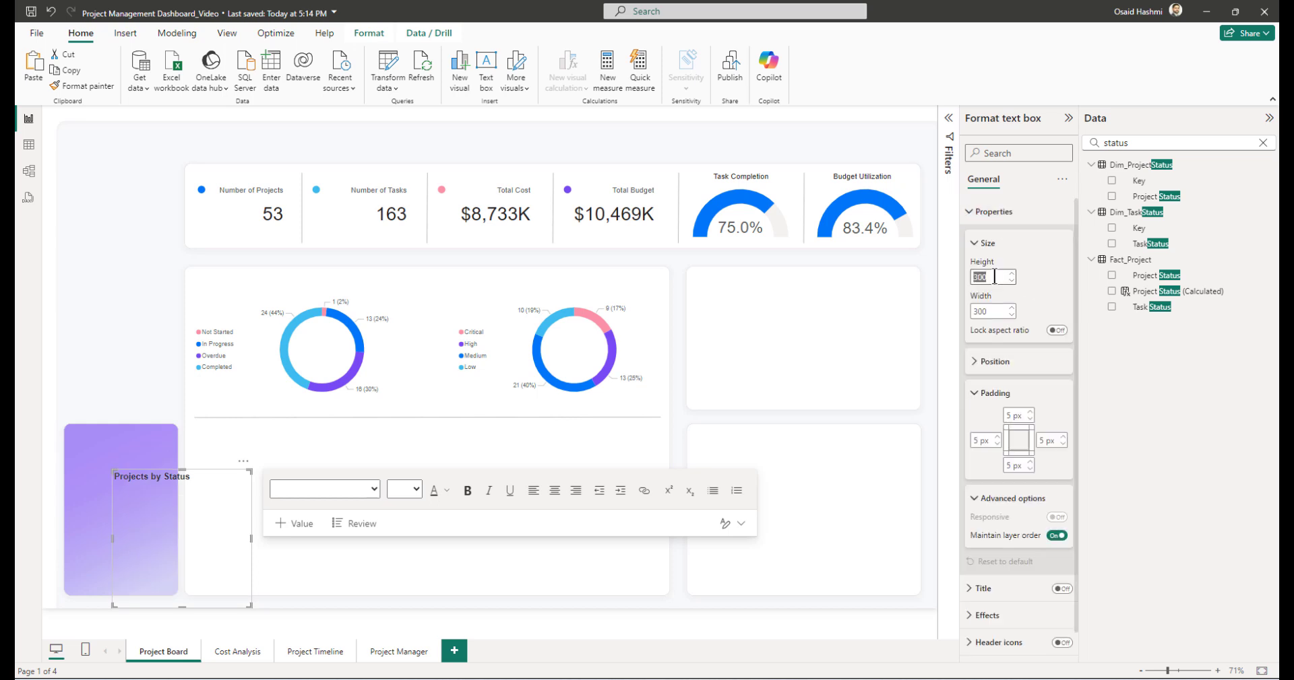
pyautogui.write('55')
pyautogui.press('Tab')
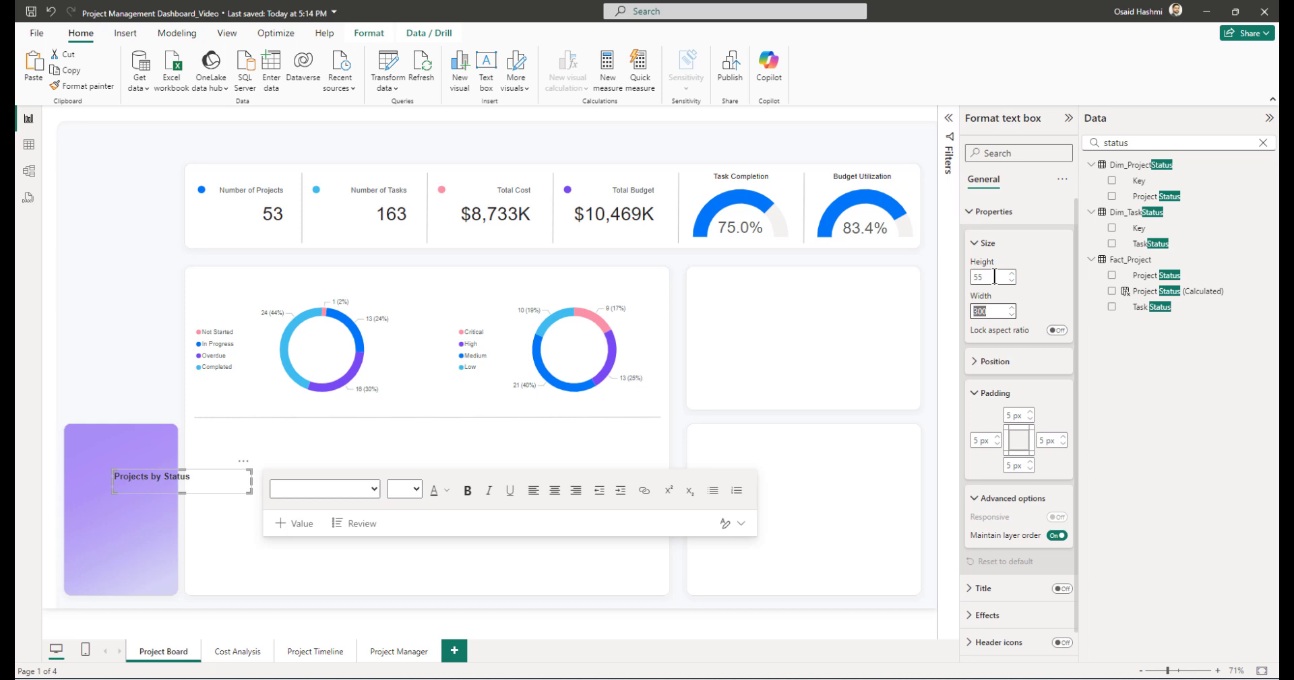
pyautogui.write('460')
pyautogui.press('Tab')
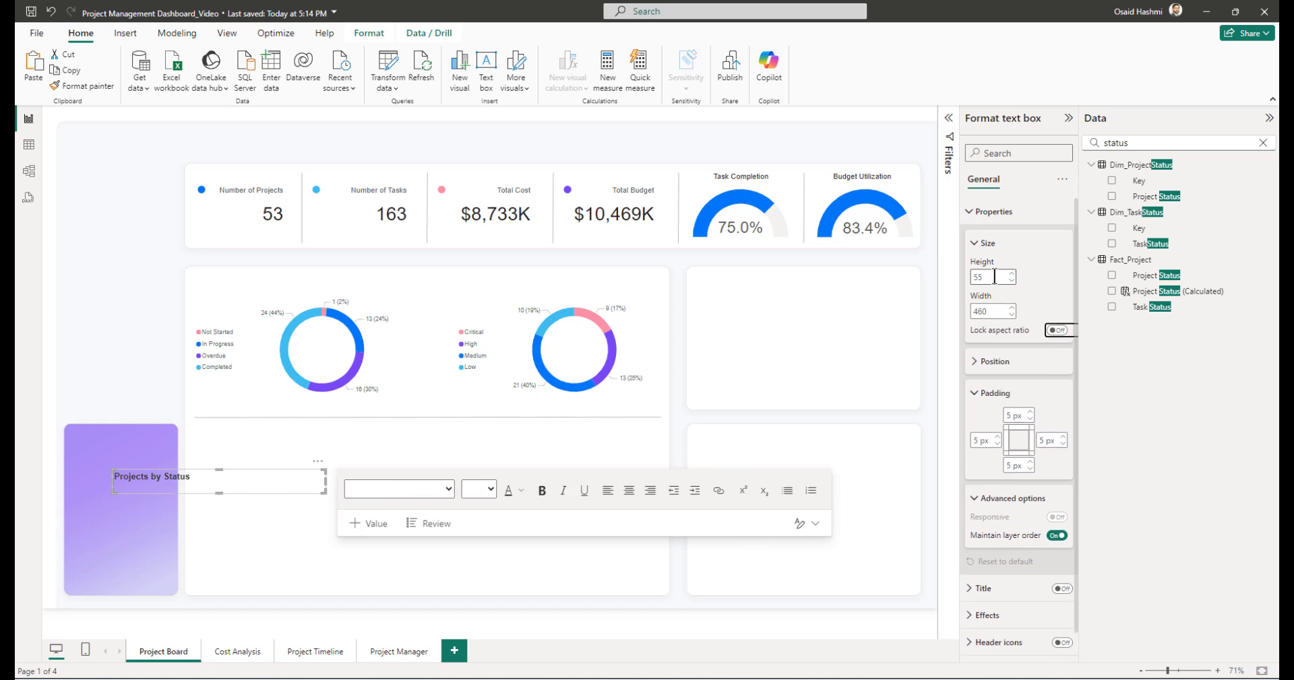
# - Position the "Projects by Status" text box at horizontal 325 and vertical 356, above the status donut, and deselect it
pyautogui.press('Tab')
pyautogui.press('Tab')
pyautogui.press('Tab')
pyautogui.click(996, 361)
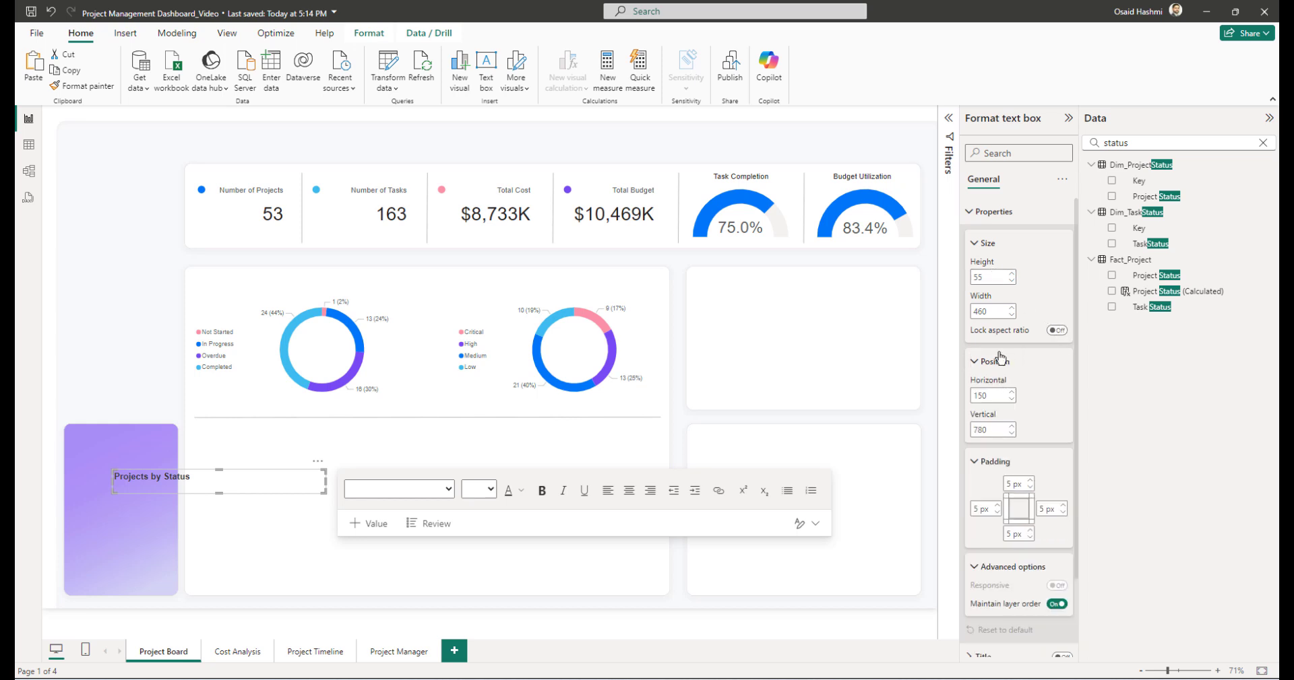
pyautogui.click(990, 403)
pyautogui.write('325')
pyautogui.press('Tab')
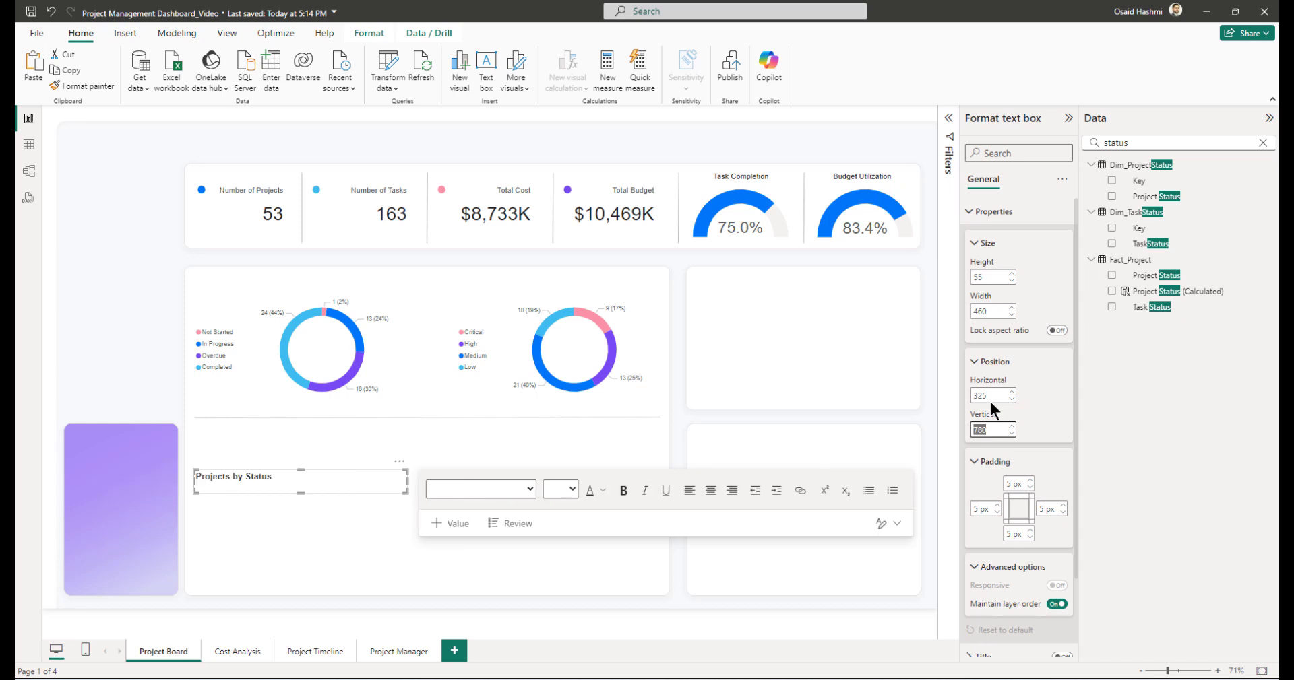
pyautogui.write('356')
pyautogui.click(133, 337)
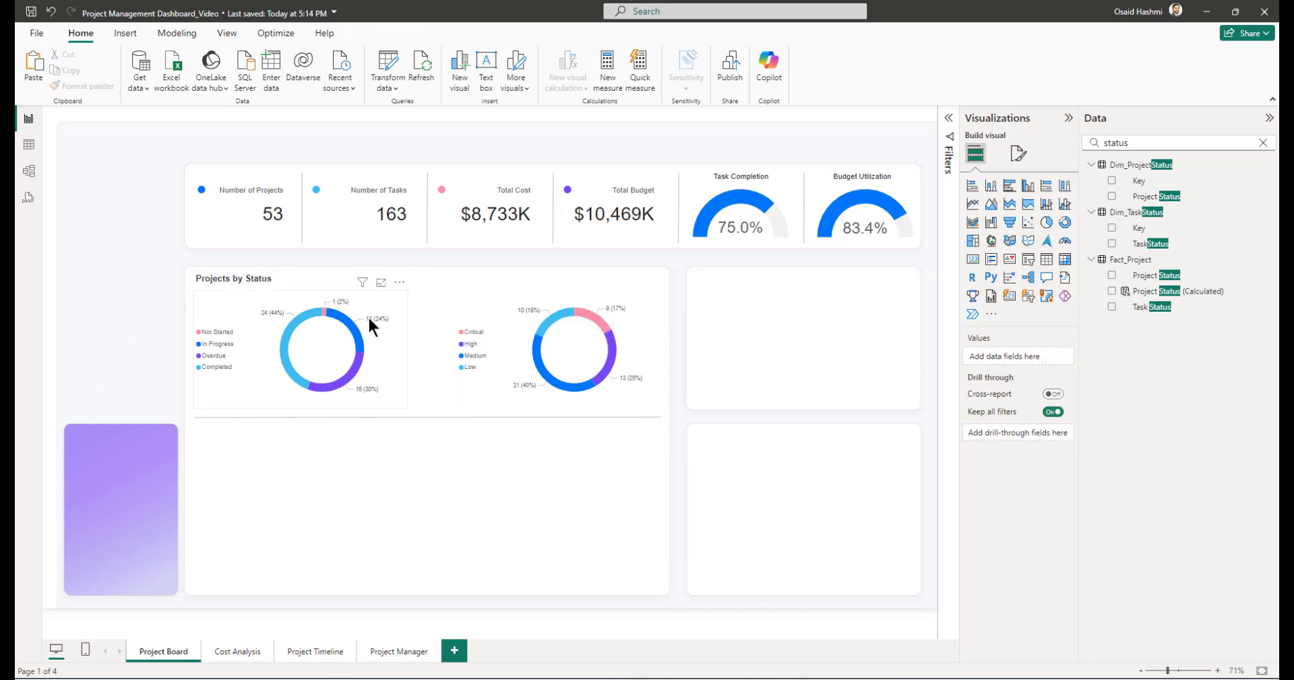
# - Duplicate the "Projects by Status" text box, move the copy below the priority donut, and change its text to "Projects by Priority"
pyautogui.click(362, 280)
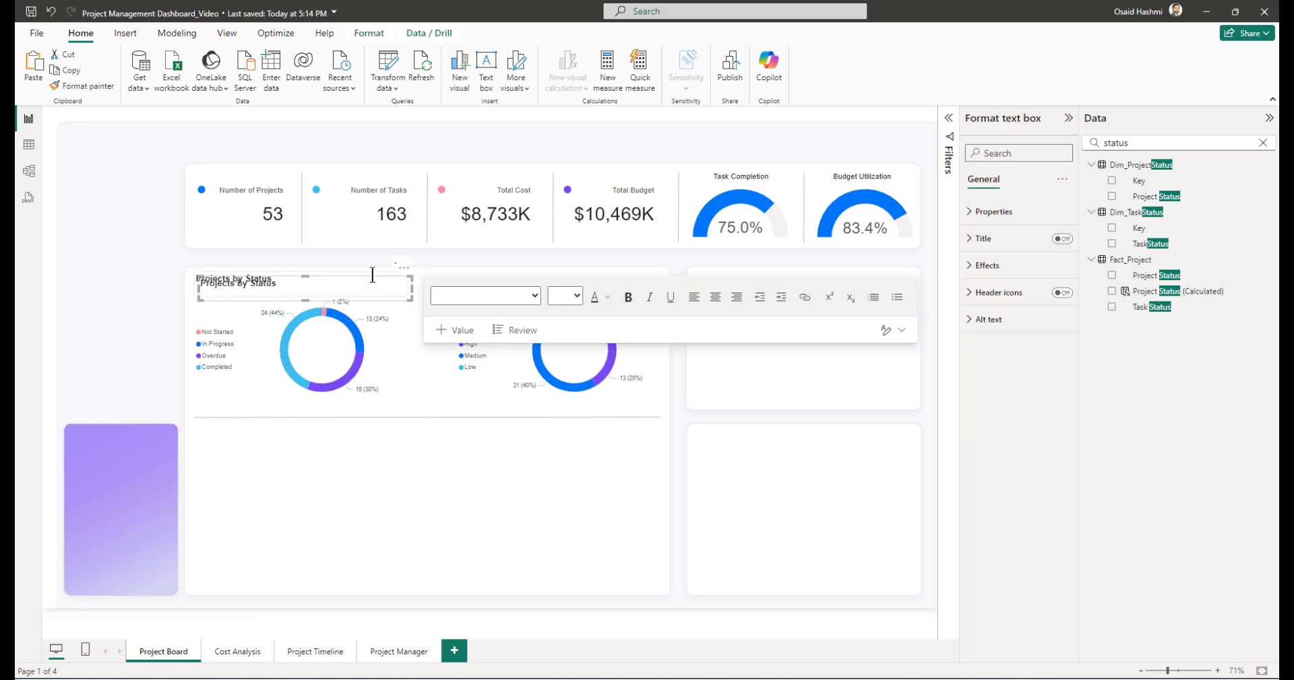
pyautogui.moveTo(364, 273); pyautogui.dragTo(666, 434)
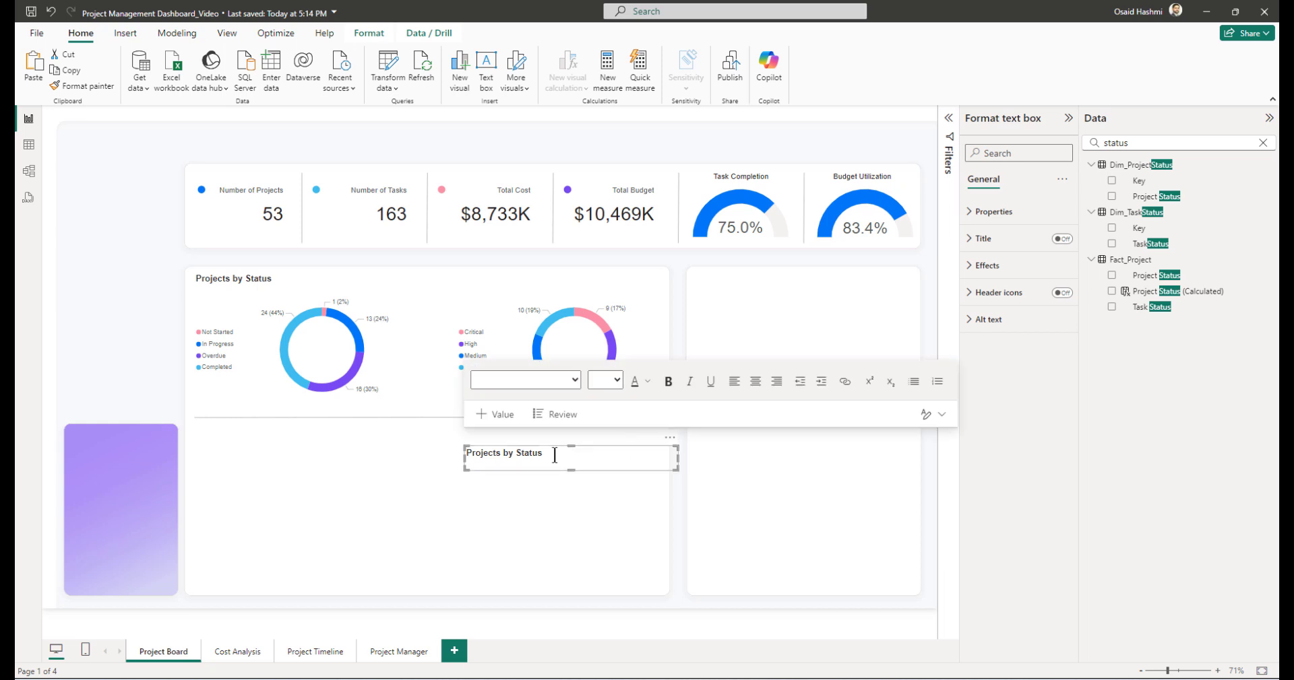
pyautogui.doubleClick(529, 453)
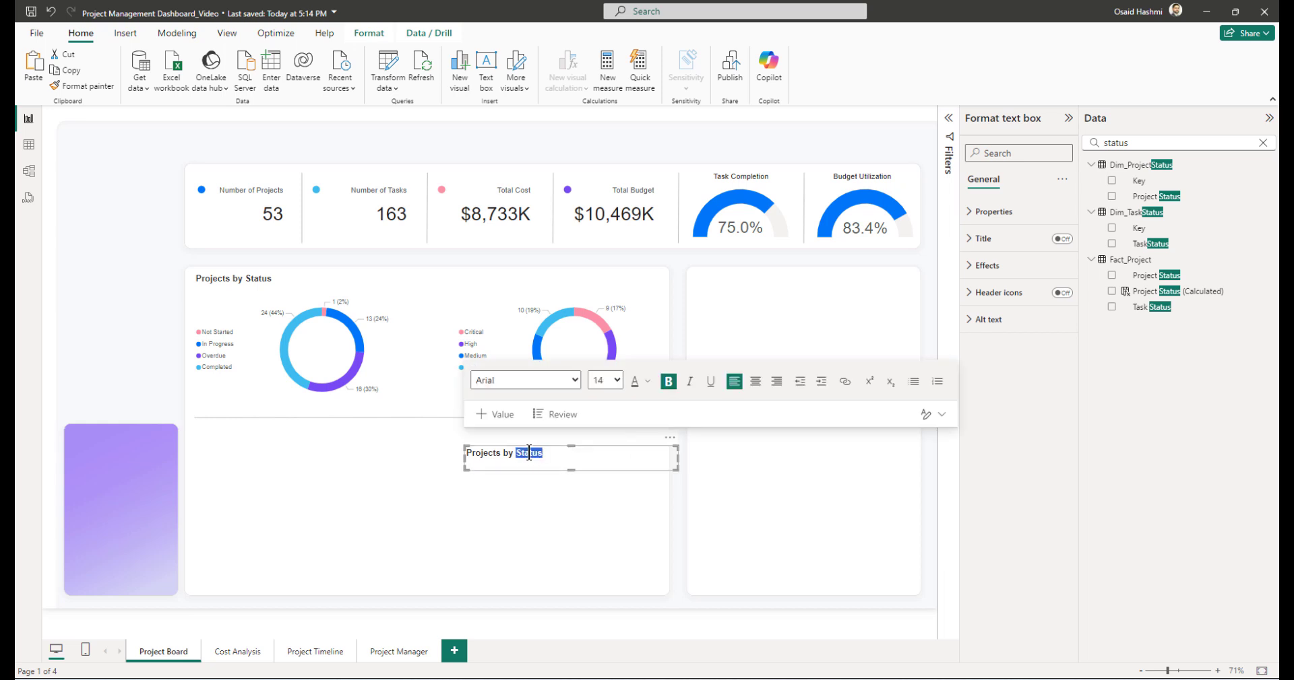
pyautogui.write('Prio')
pyautogui.press('BackSpace')
pyautogui.write('ority')
# - Position the "Projects by Priority" text box at horizontal 865 and vertical 356, above the priority donut, and deselect it
pyautogui.click(992, 211)
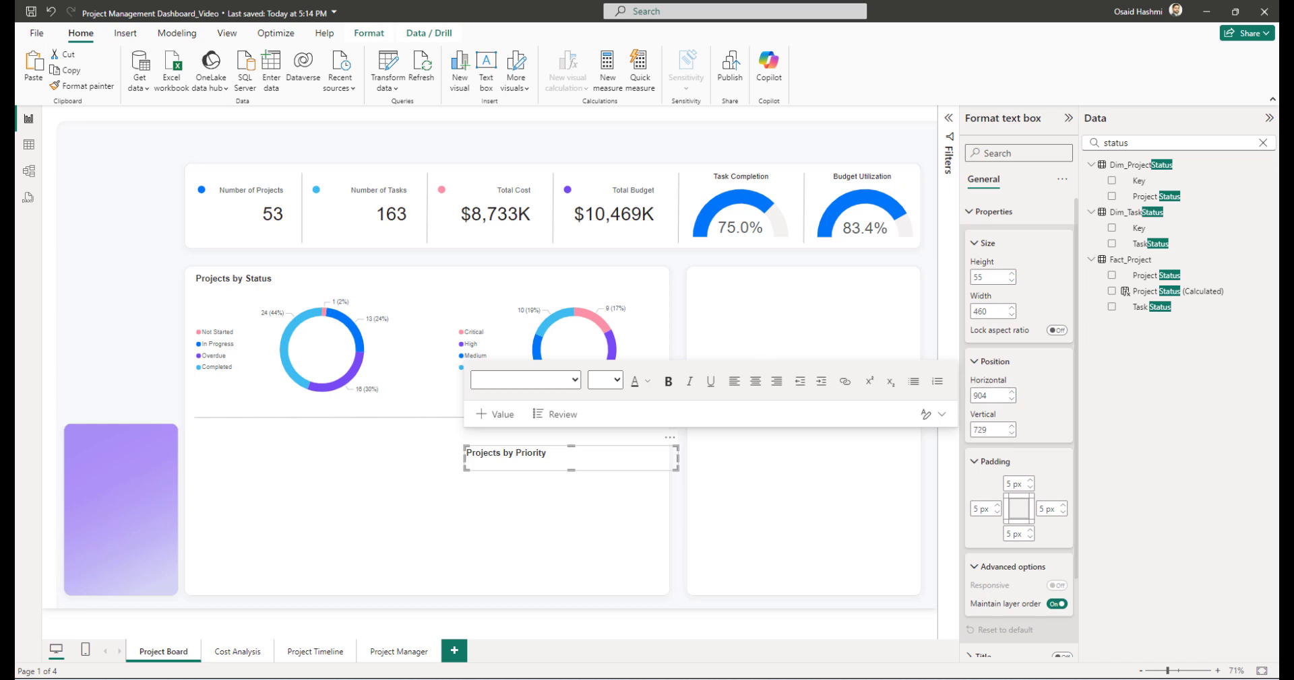
pyautogui.doubleClick(984, 397)
pyautogui.write('865')
pyautogui.press('Tab')
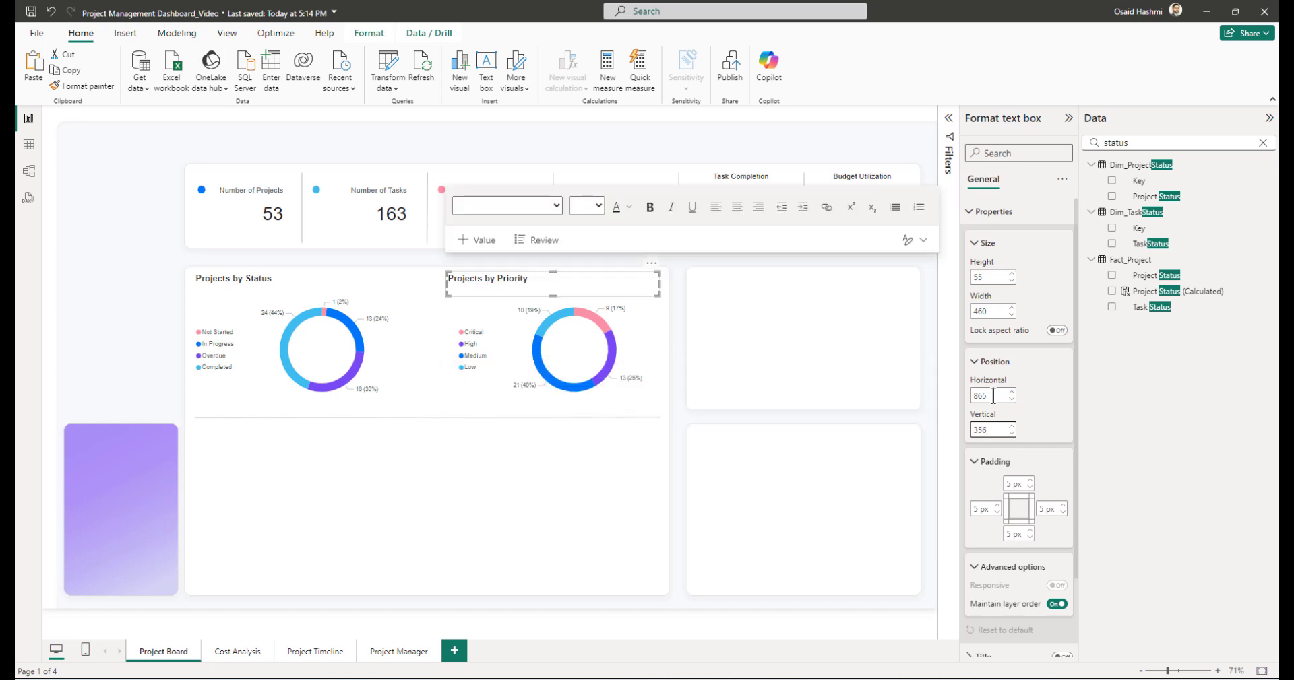
pyautogui.click(596, 512)
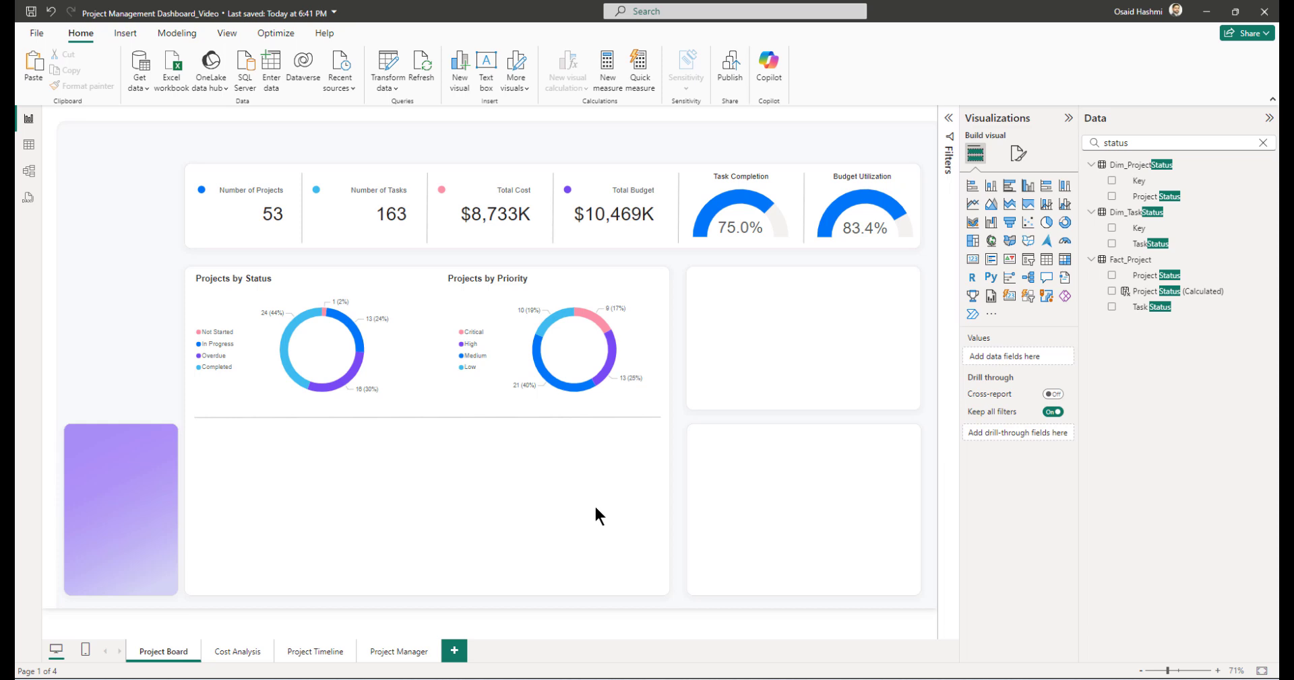
# - Insert a clustered bar chart below the status donut and put ProjectType from Dim_ProjectType on its Y-axis
pyautogui.click(1009, 190)
pyautogui.moveTo(147, 333); pyautogui.dragTo(319, 492)
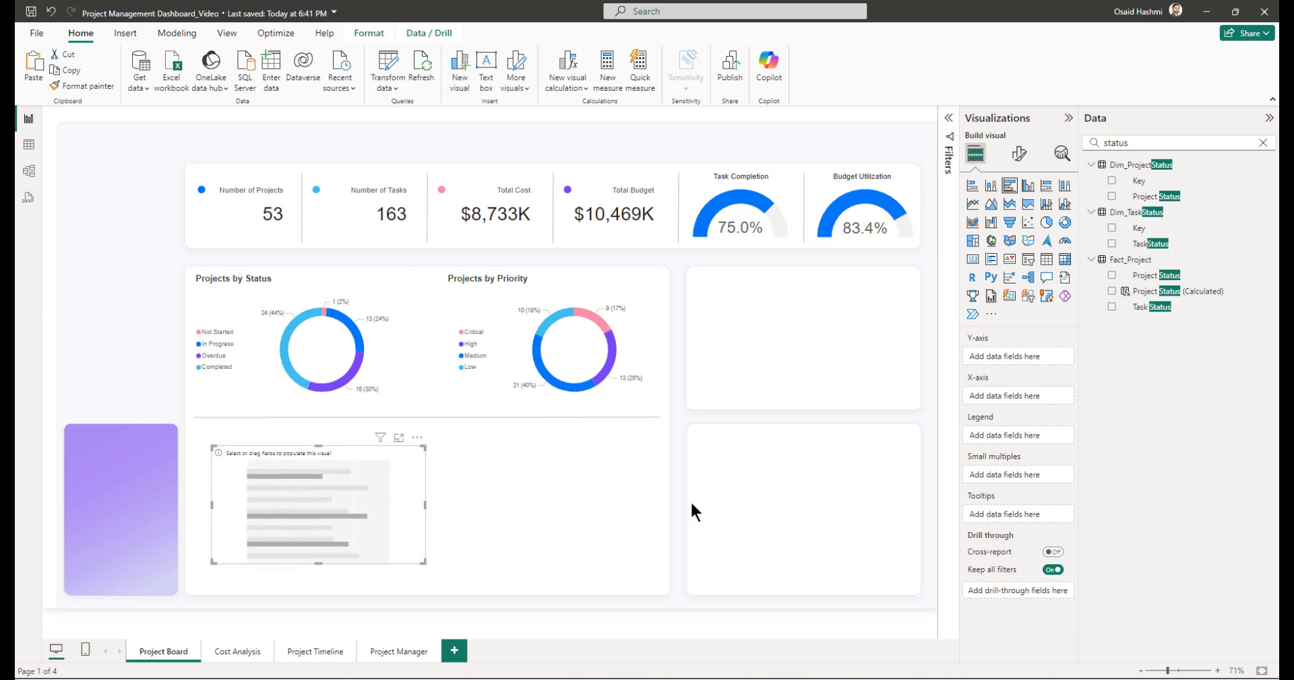
pyautogui.doubleClick(1139, 146)
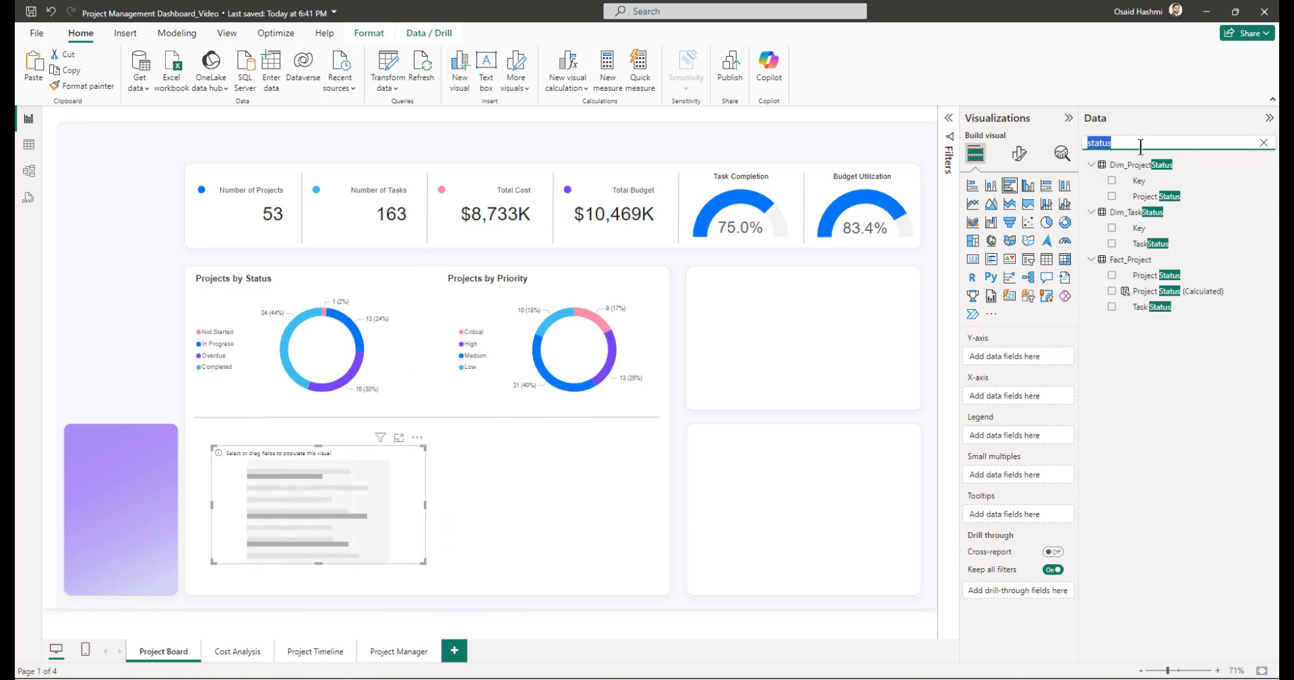
pyautogui.write('type')
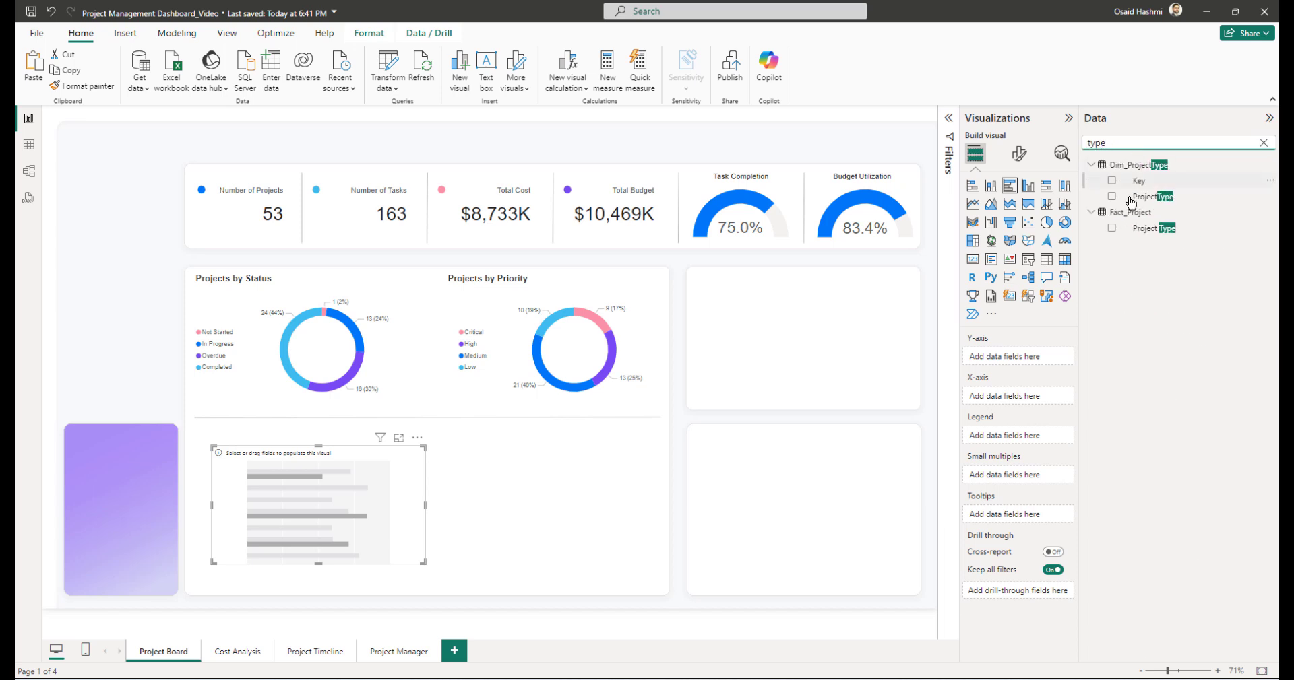
pyautogui.click(1111, 197)
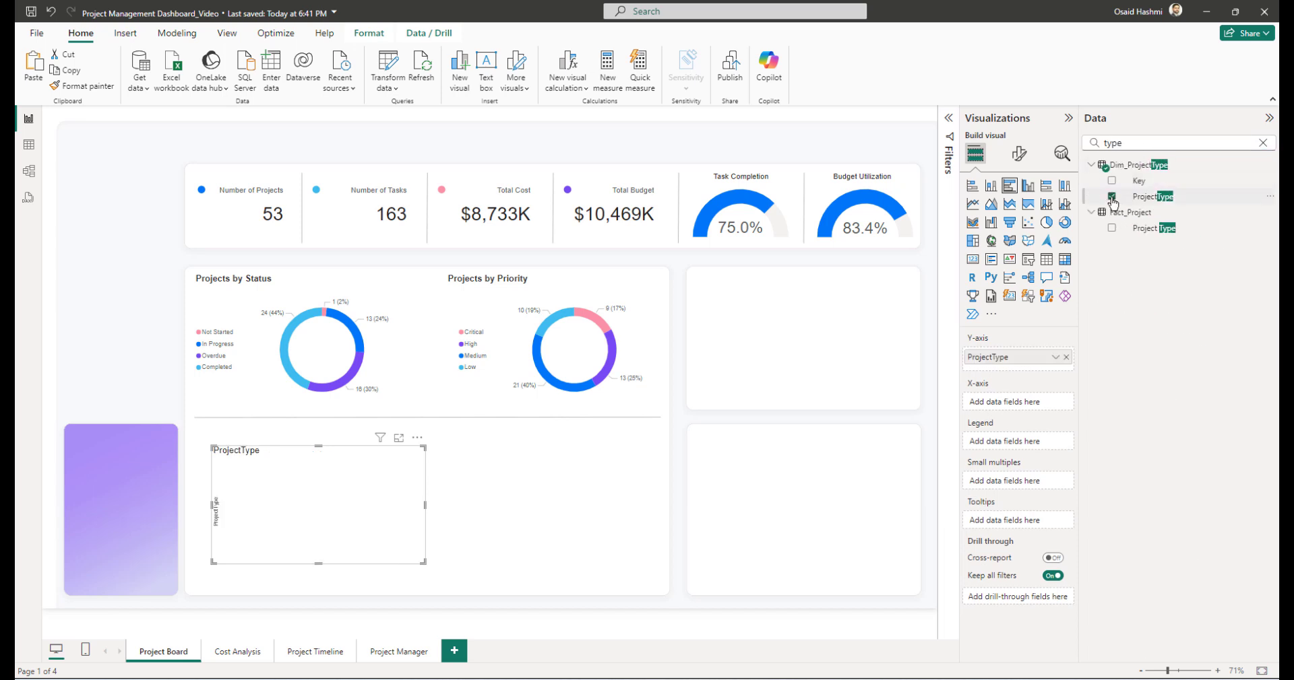
# - Add the Total Budget Utilization % measure to the bar chart's X-axis
pyautogui.doubleClick(1125, 142)
pyautogui.write('budget')
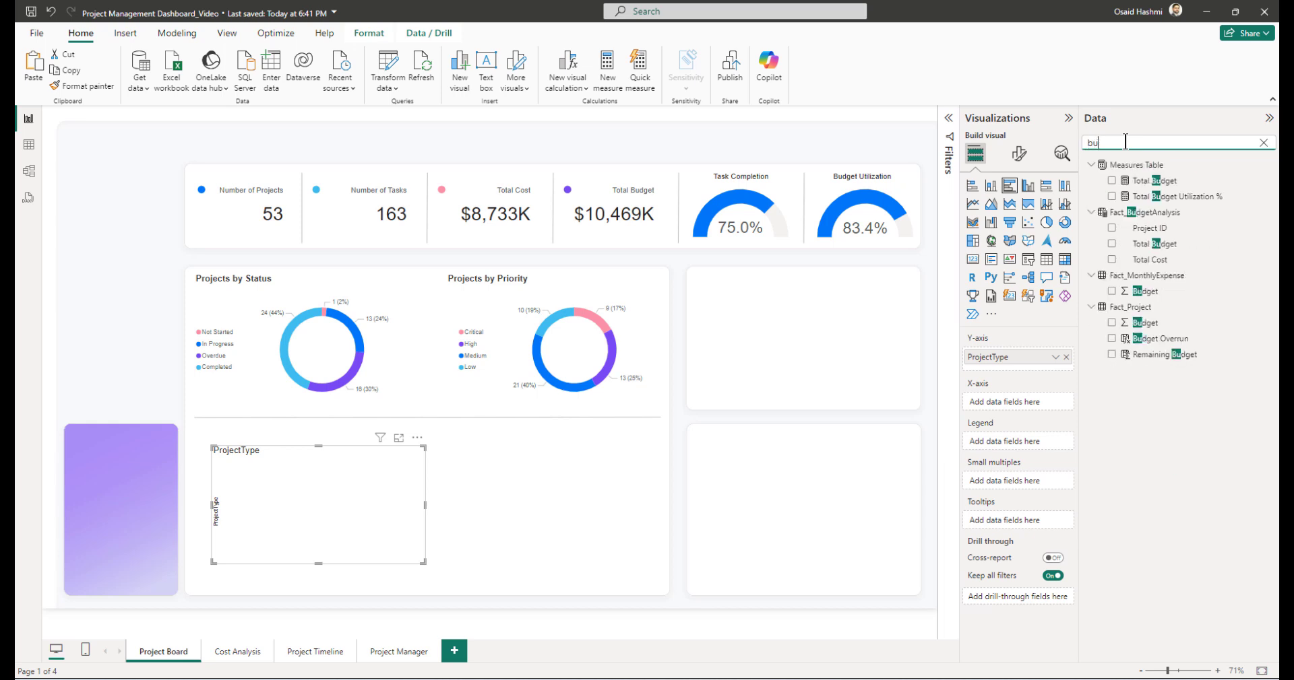
pyautogui.click(1111, 196)
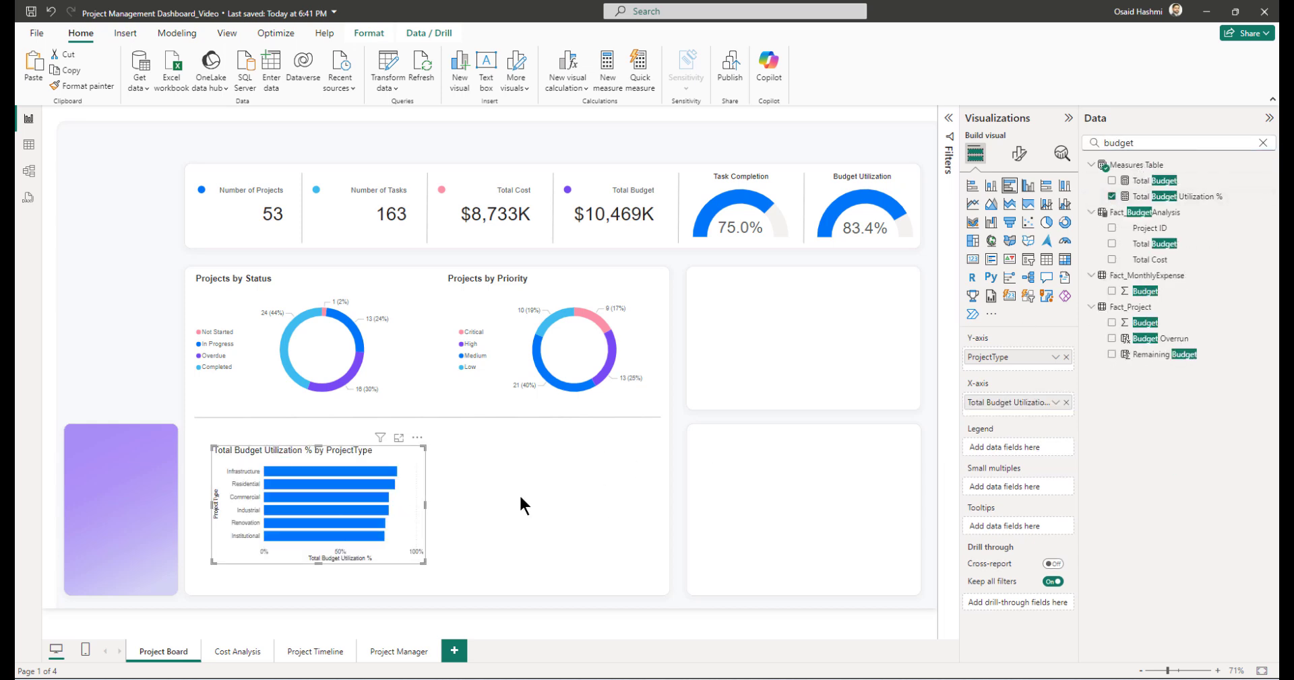
# - Set the height of the budget utilization bar chart to 307
pyautogui.click(1020, 154)
pyautogui.click(1017, 213)
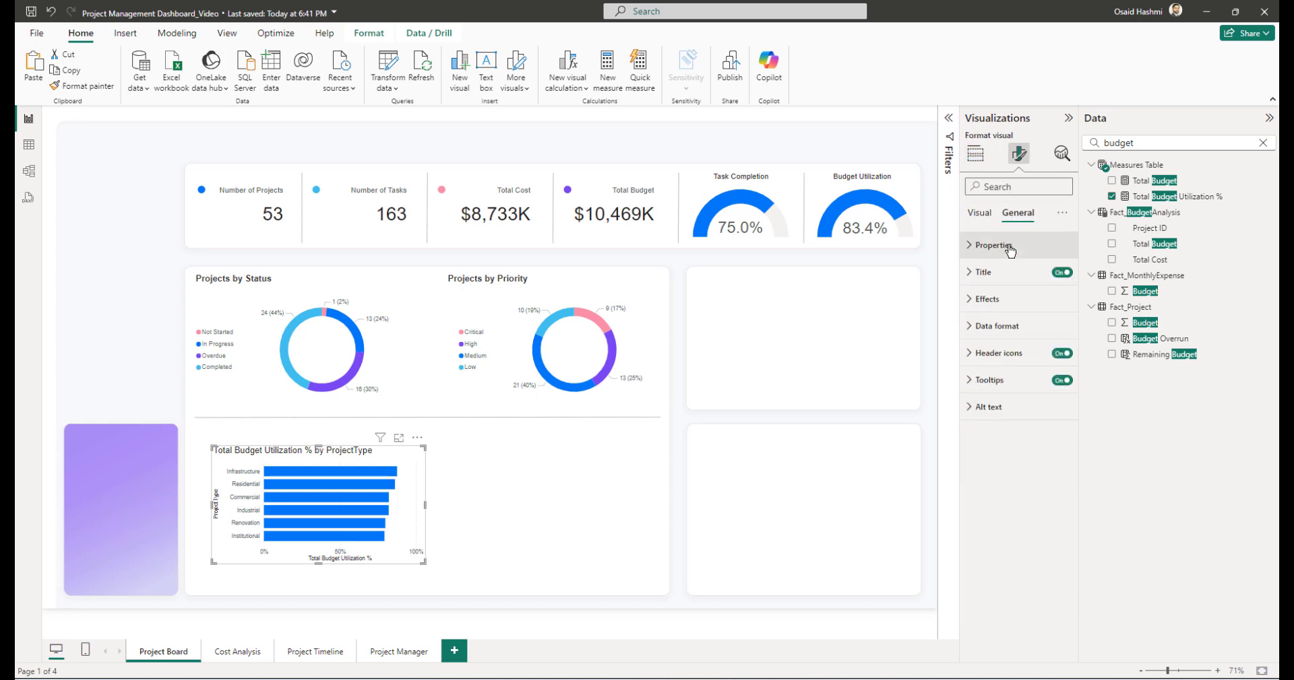
pyautogui.click(993, 245)
pyautogui.doubleClick(995, 312)
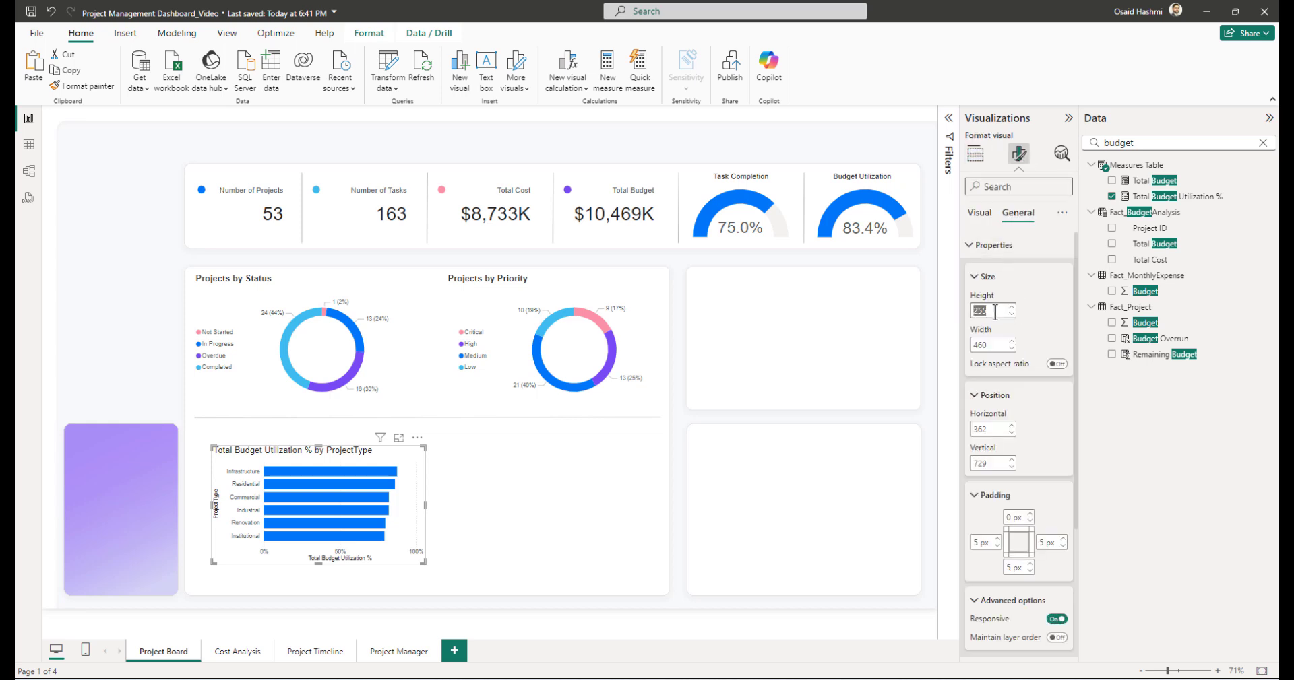
pyautogui.write('307')
pyautogui.press('Tab')
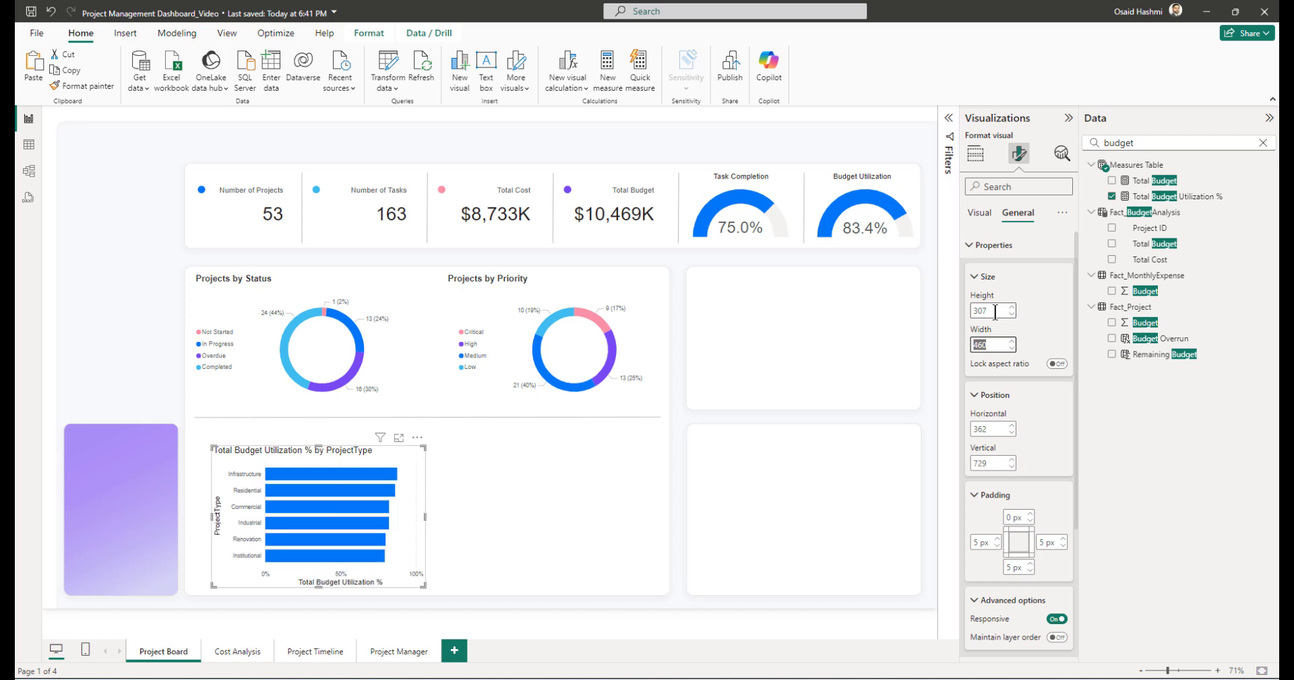
# - Position the budget utilization bar chart at horizontal 325 and vertical 736
pyautogui.press('Tab')
pyautogui.press('Tab')
pyautogui.press('Tab')
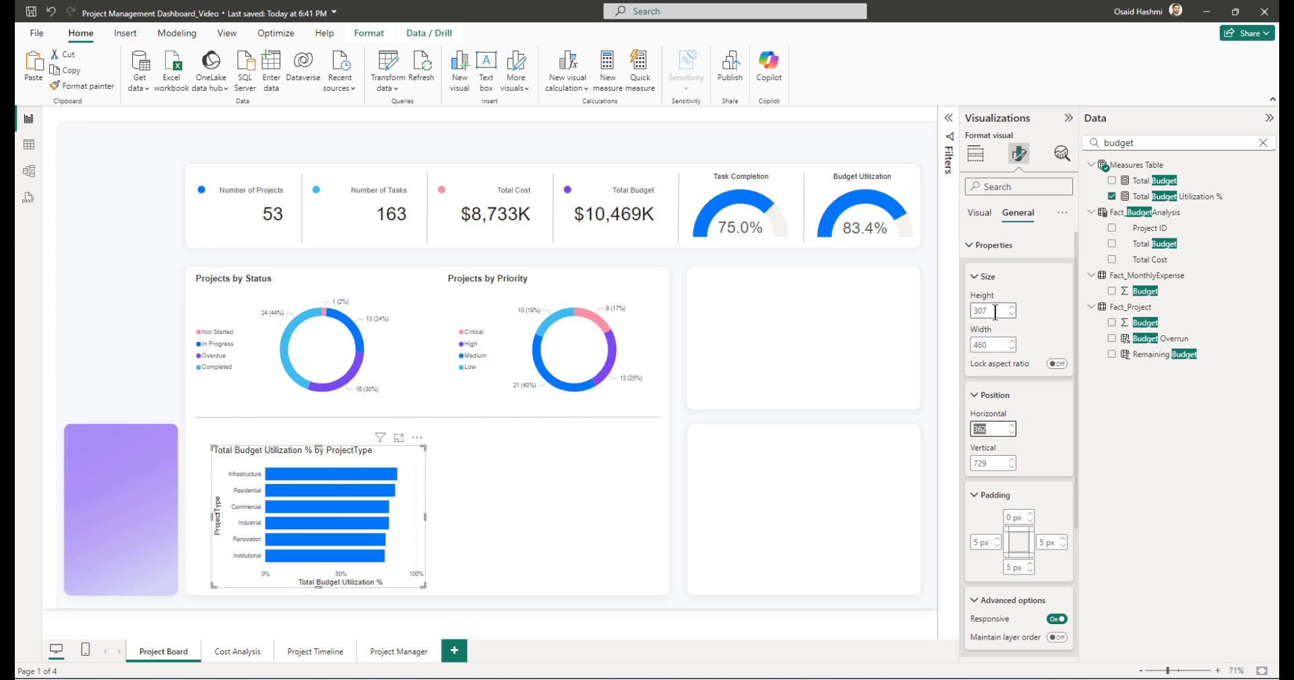
pyautogui.write('325')
pyautogui.press('Tab')
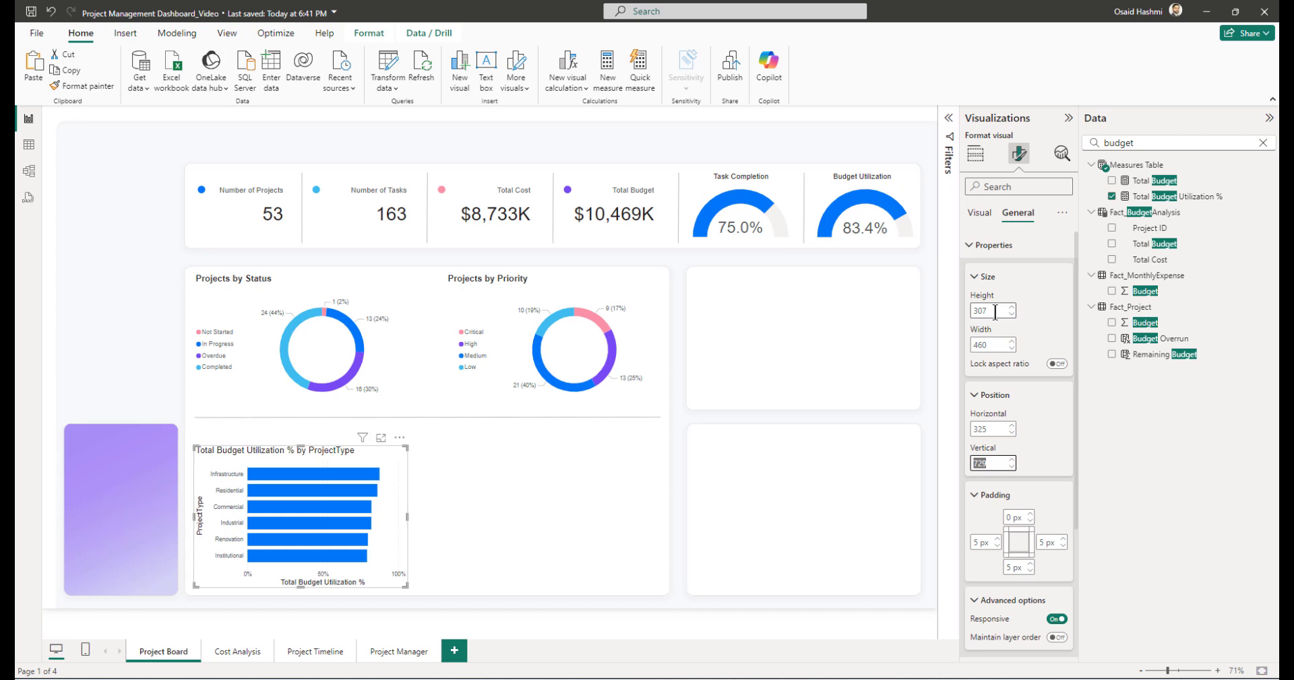
pyautogui.write('736')
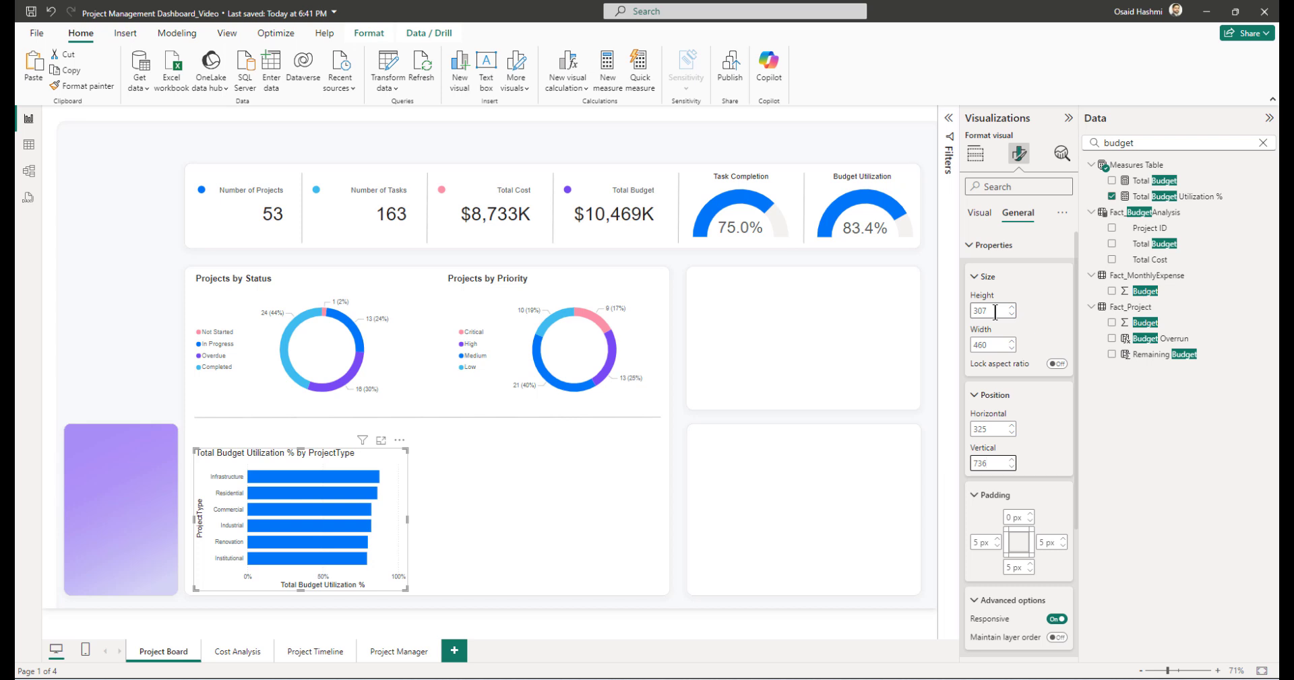
# - Turn off the title and the background of the budget utilization bar chart
pyautogui.scroll(-3, 993, 523)
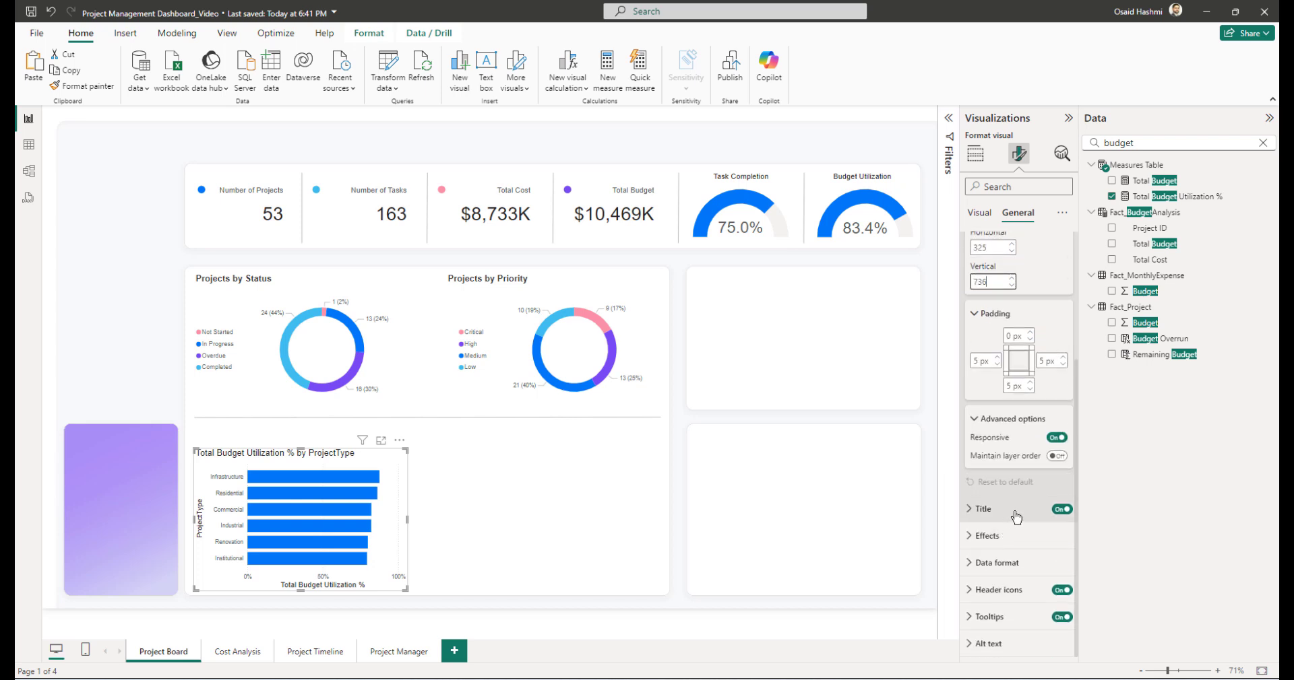
pyautogui.click(1060, 510)
pyautogui.click(1010, 537)
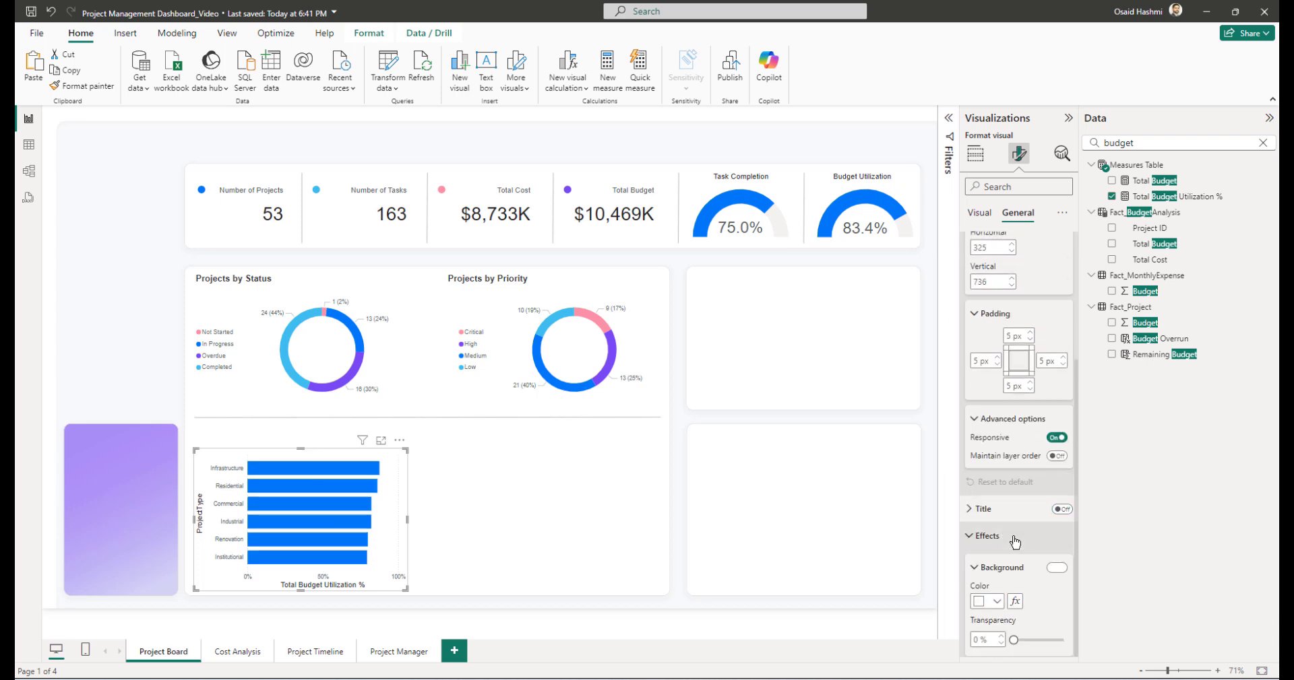
pyautogui.click(1052, 569)
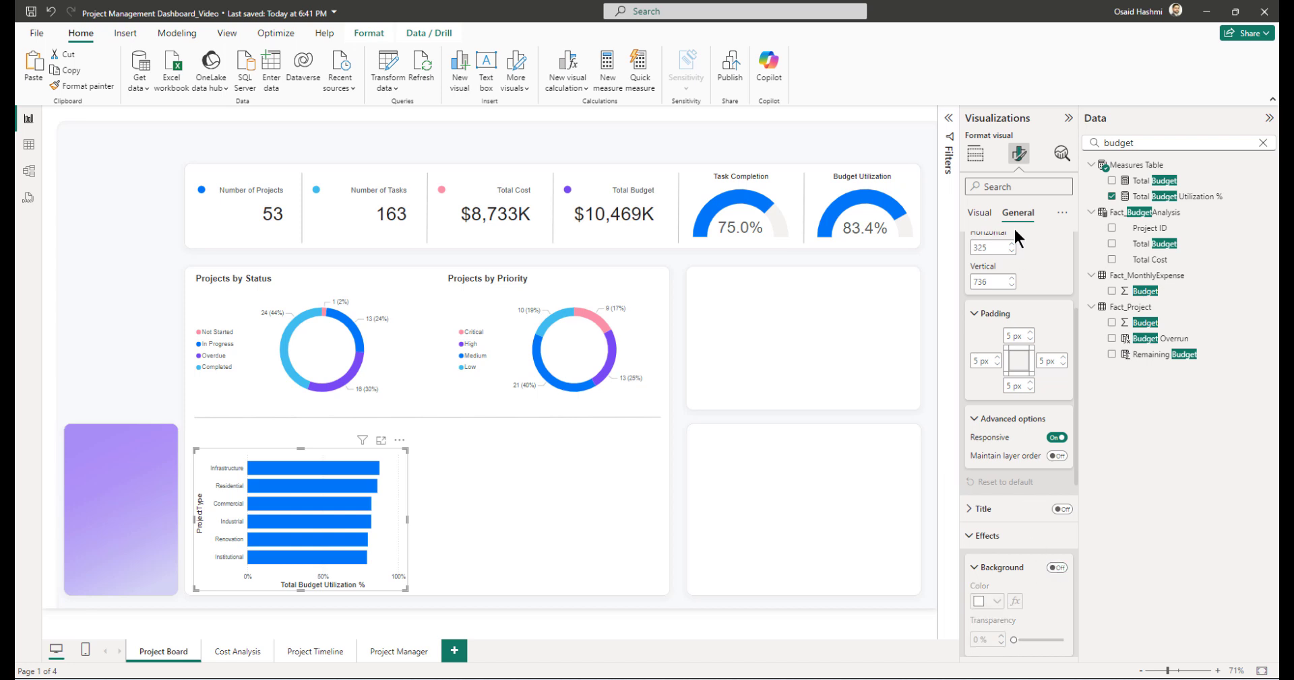
# - Turn off the Y-axis title of the budget utilization bar chart
pyautogui.scroll(3, 997, 243)
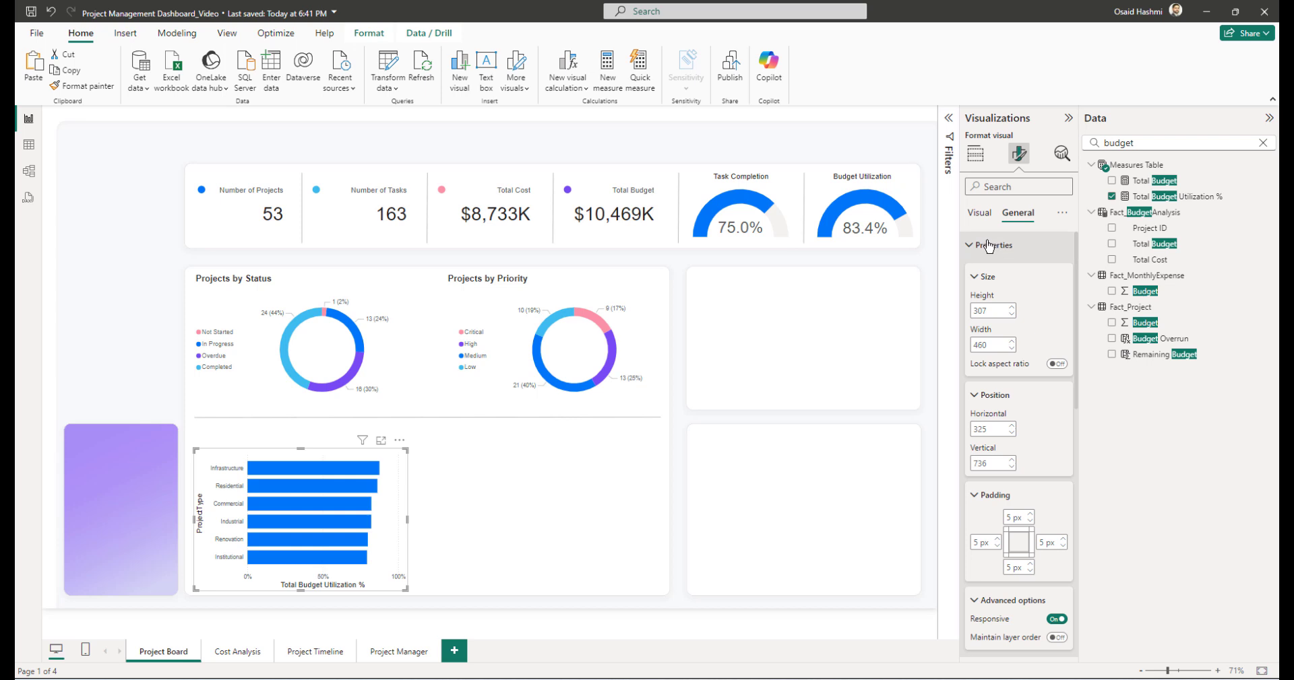
pyautogui.click(990, 244)
pyautogui.click(979, 212)
pyautogui.click(999, 246)
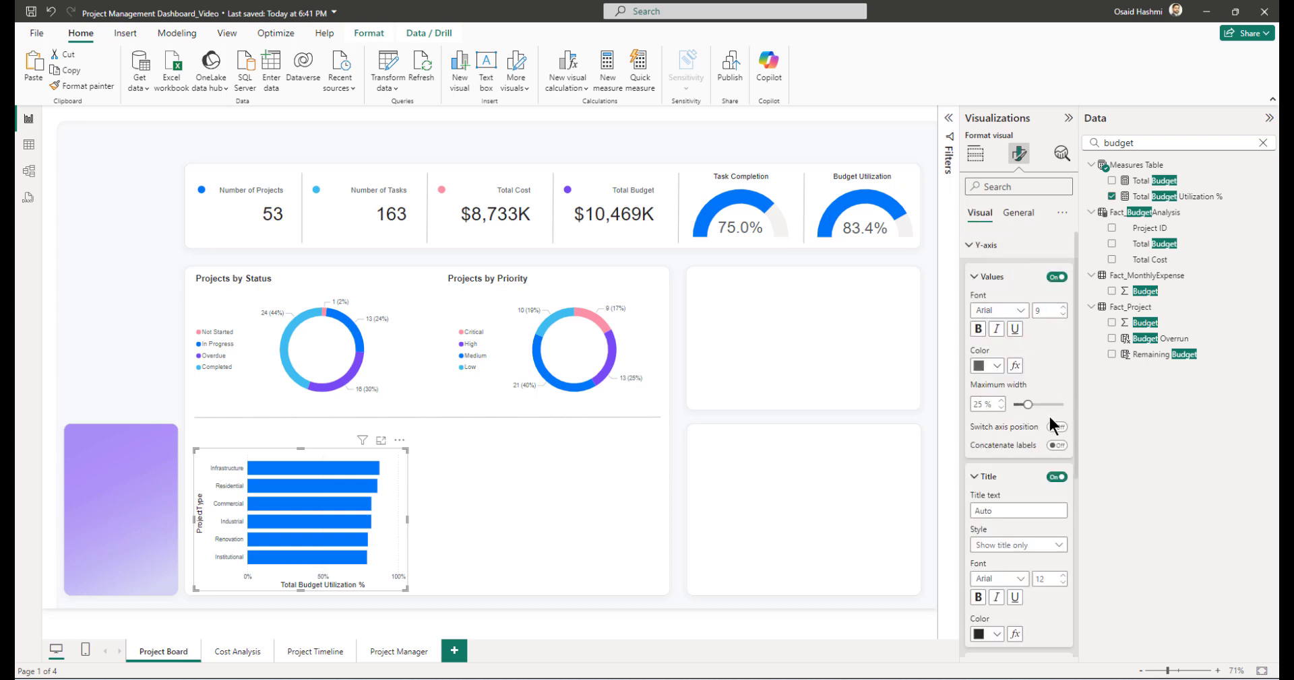
pyautogui.click(1057, 477)
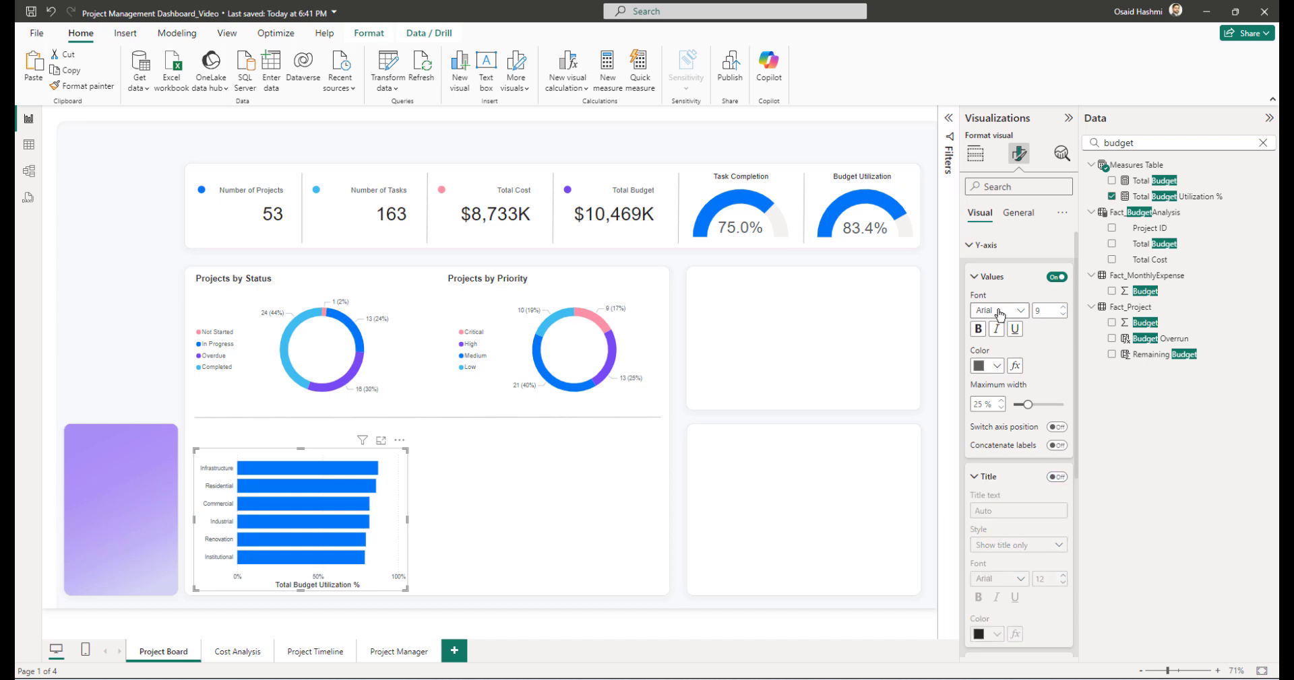
# - Turn off the X-axis values and the X-axis title of the budget utilization bar chart
pyautogui.click(986, 245)
pyautogui.click(989, 276)
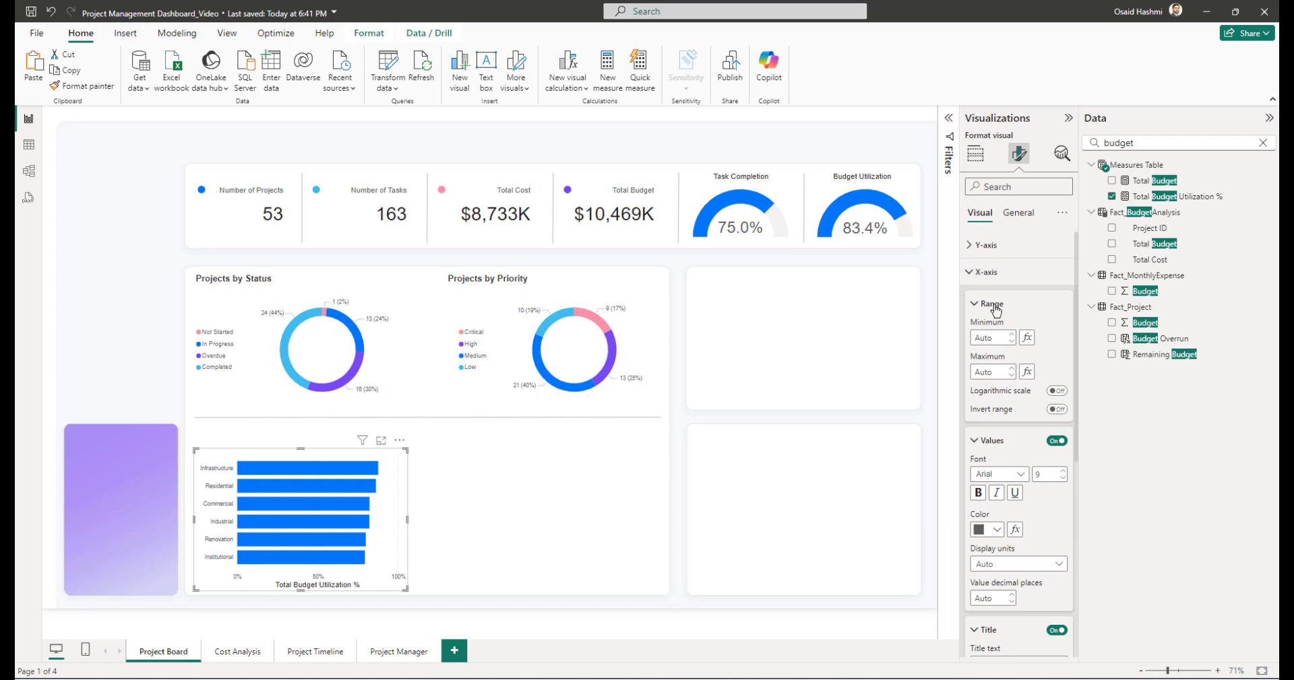
pyautogui.click(1056, 441)
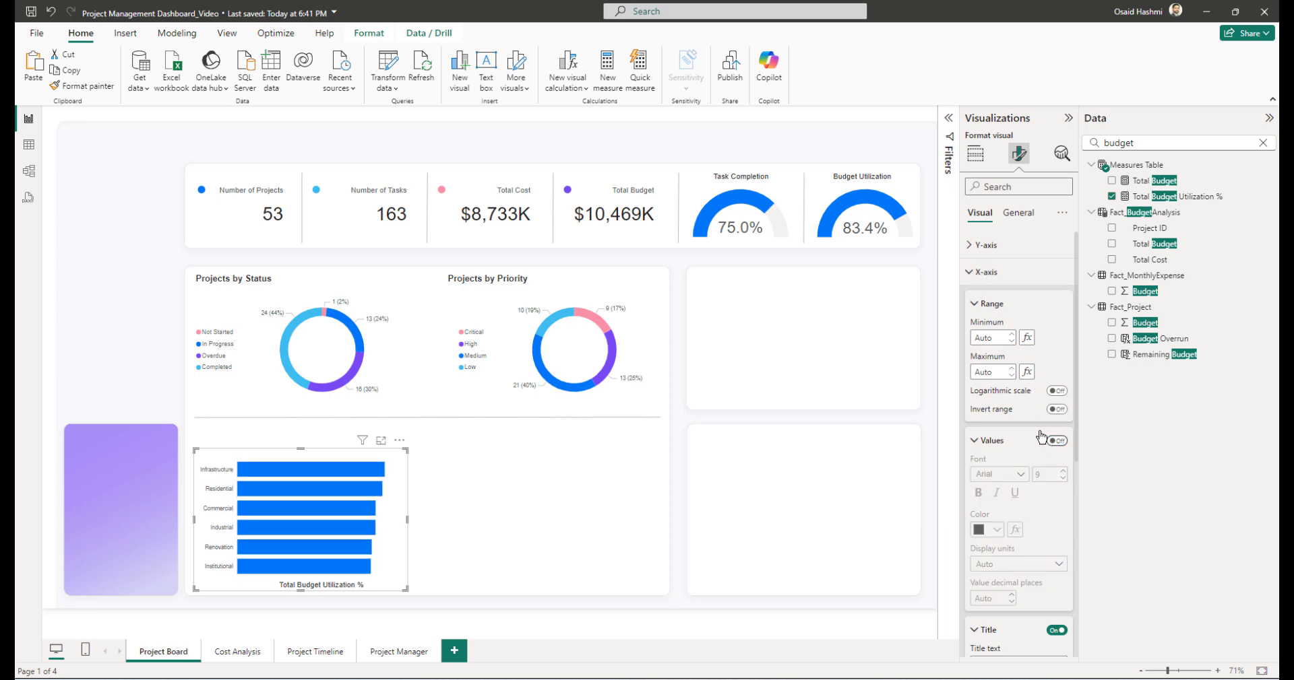
pyautogui.click(1055, 632)
pyautogui.click(986, 278)
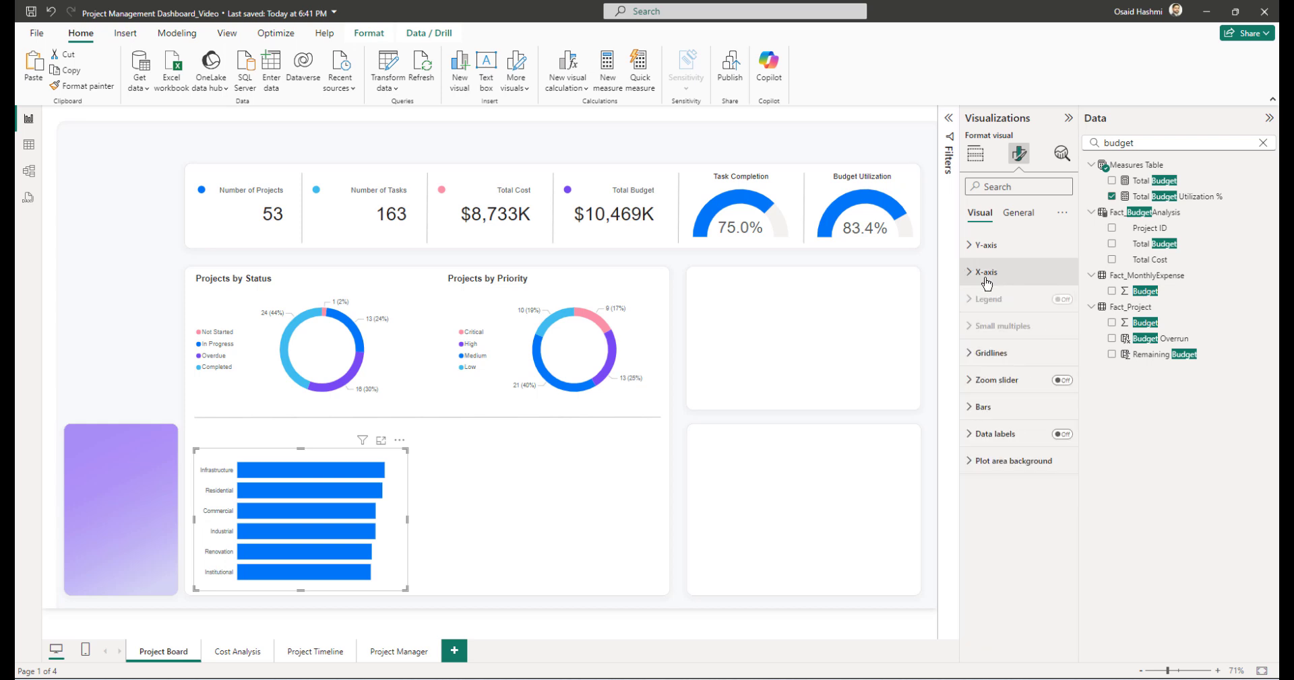
# - Turn on data labels for the budget utilization bar chart and set their position to Outside end
pyautogui.click(992, 354)
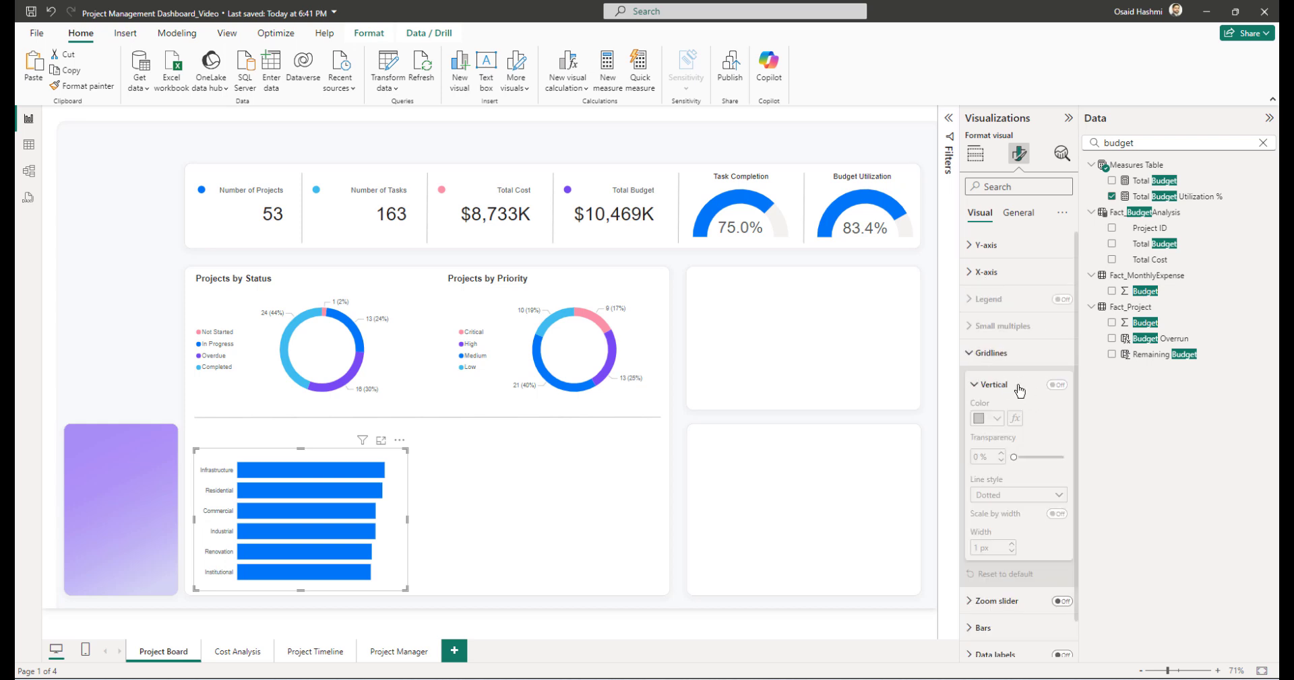
pyautogui.click(1000, 357)
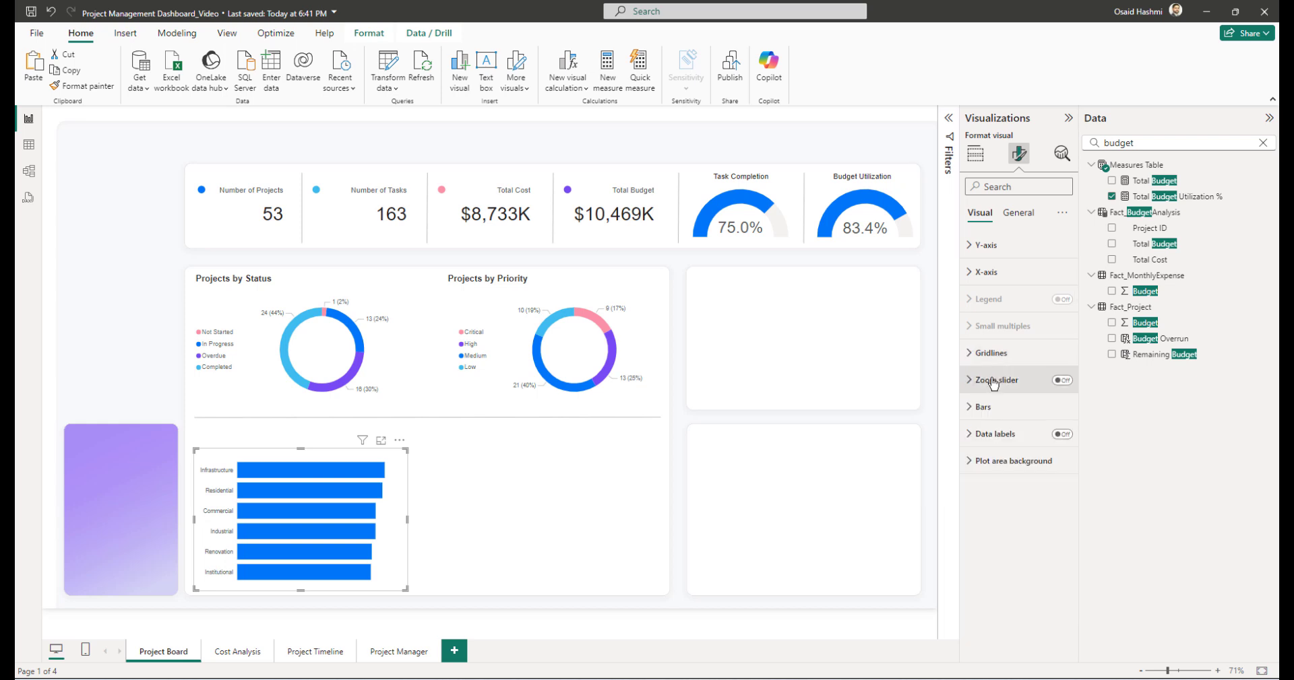
pyautogui.click(1063, 435)
pyautogui.click(1002, 440)
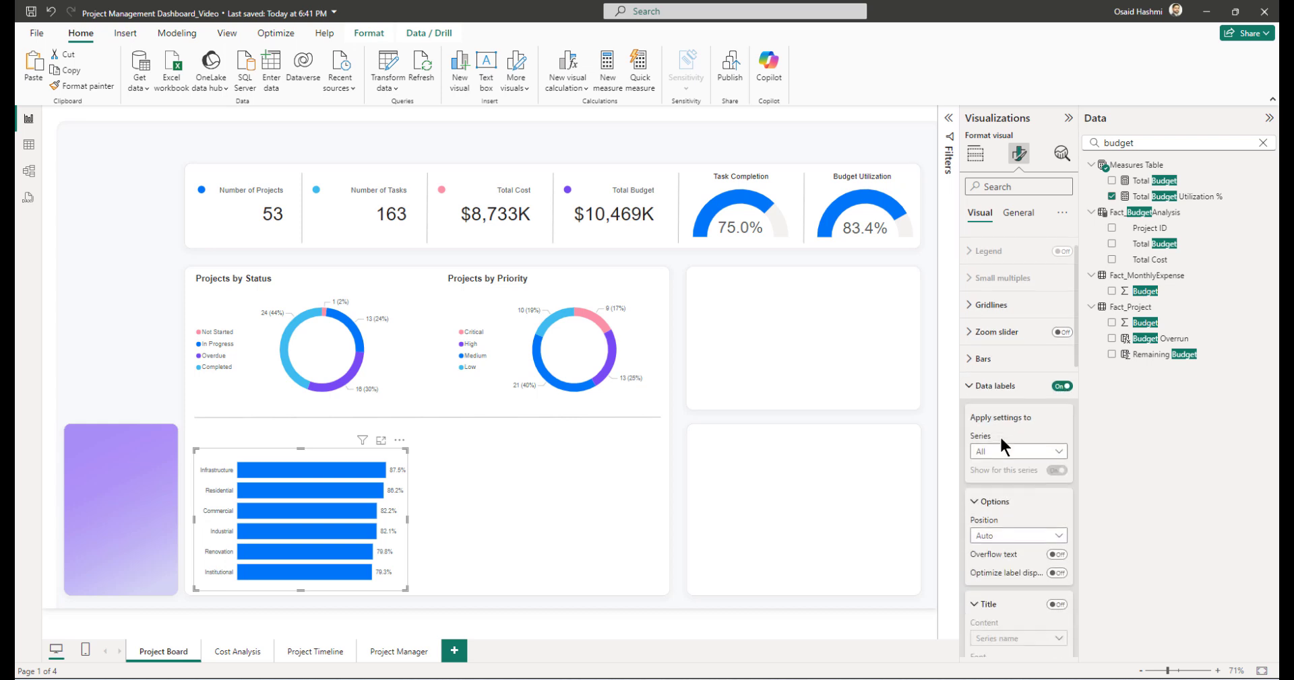
pyautogui.click(1003, 461)
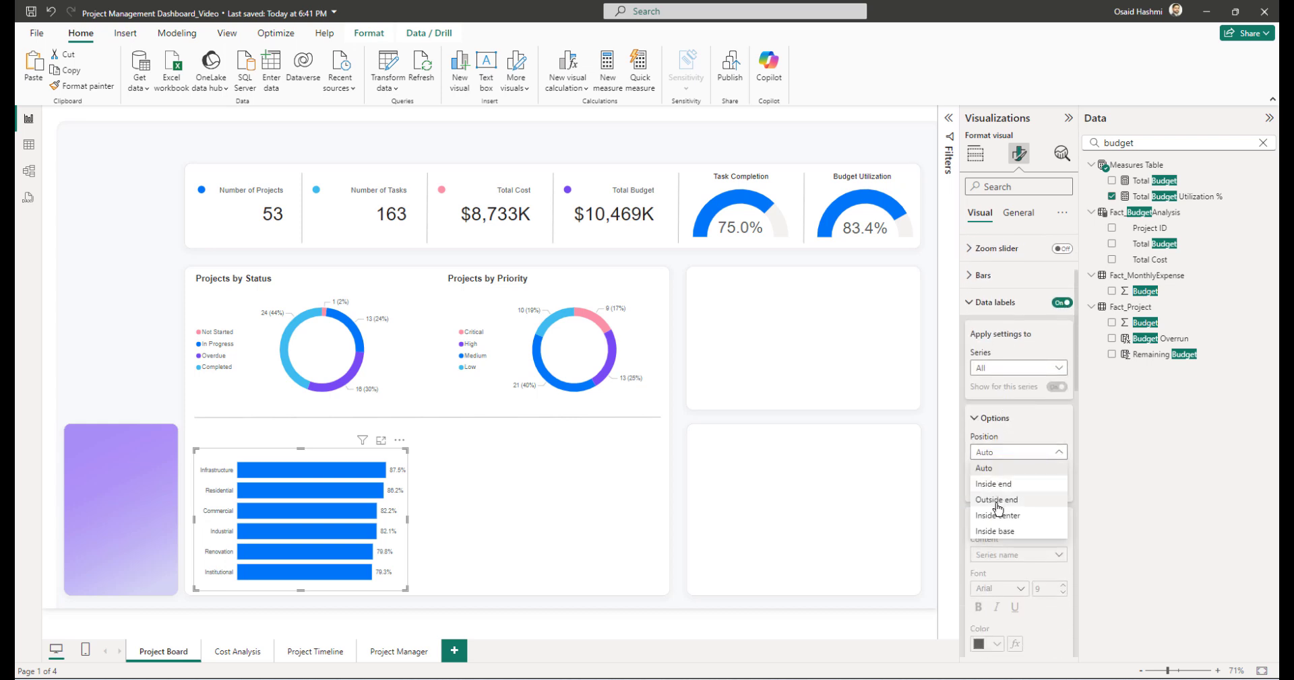
pyautogui.click(995, 501)
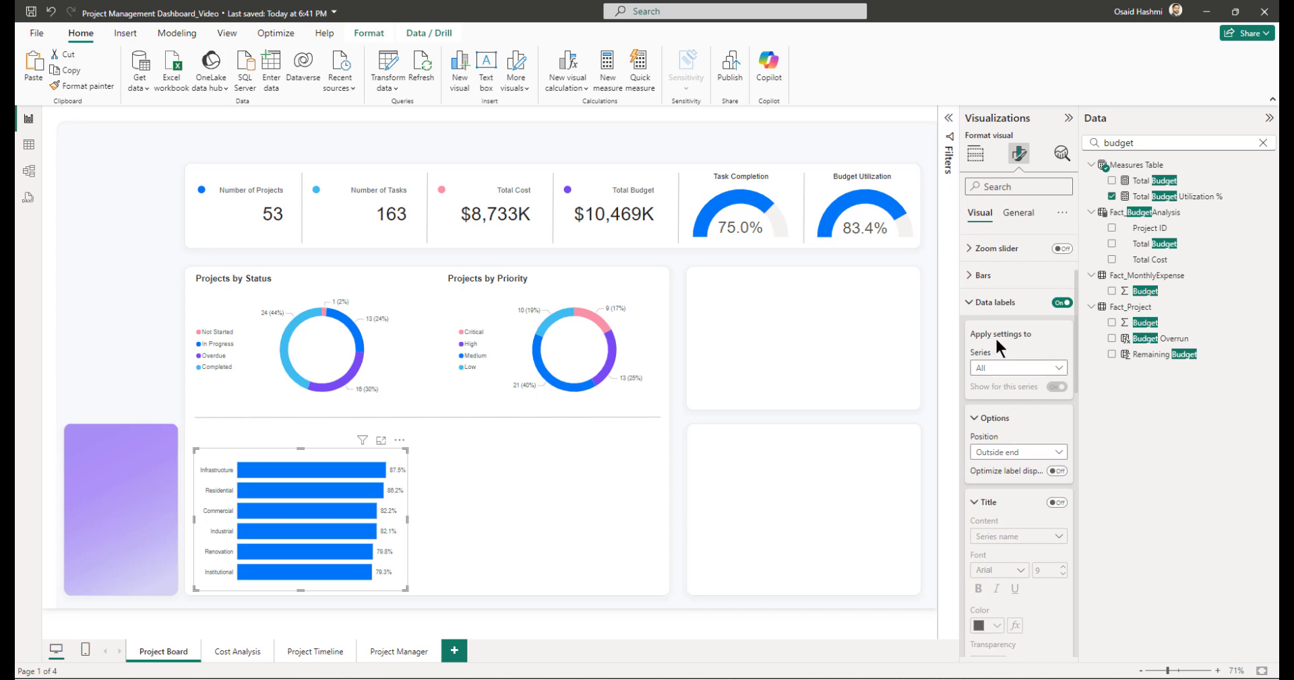
pyautogui.click(995, 303)
# - Set the space between categories of the budget utilization chart's bars to 60%
pyautogui.click(984, 407)
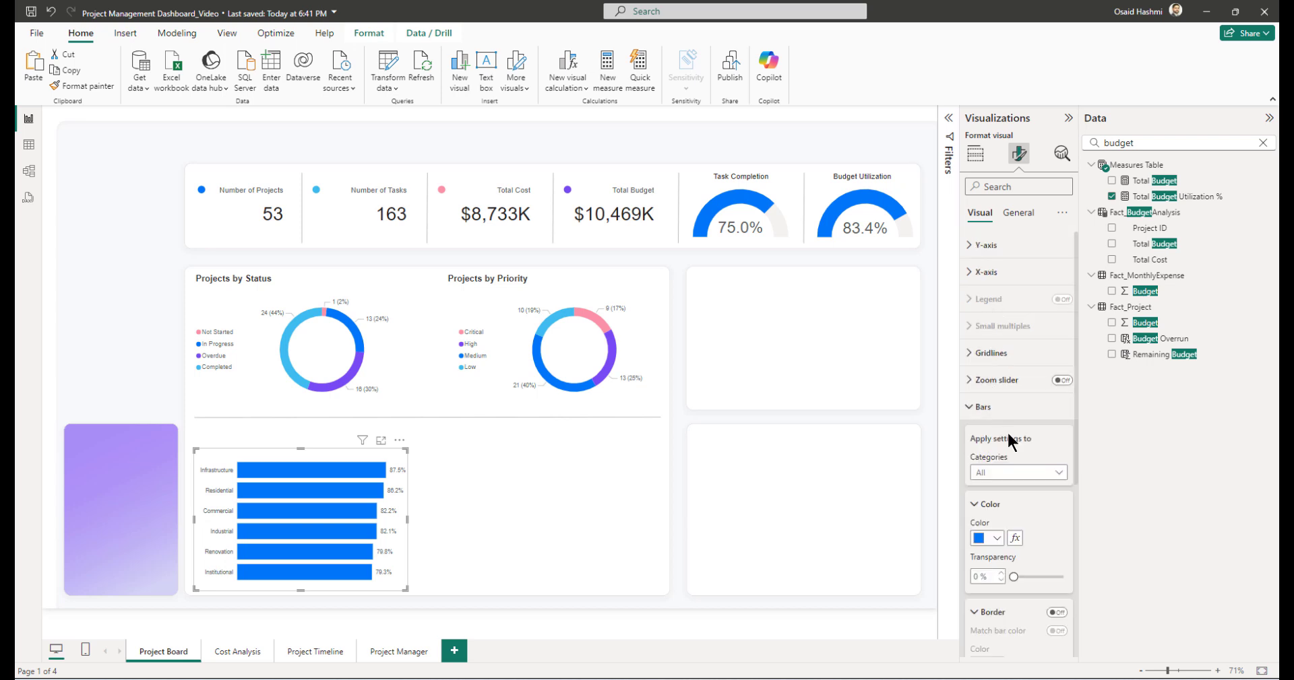
pyautogui.scroll(-2, 1004, 404)
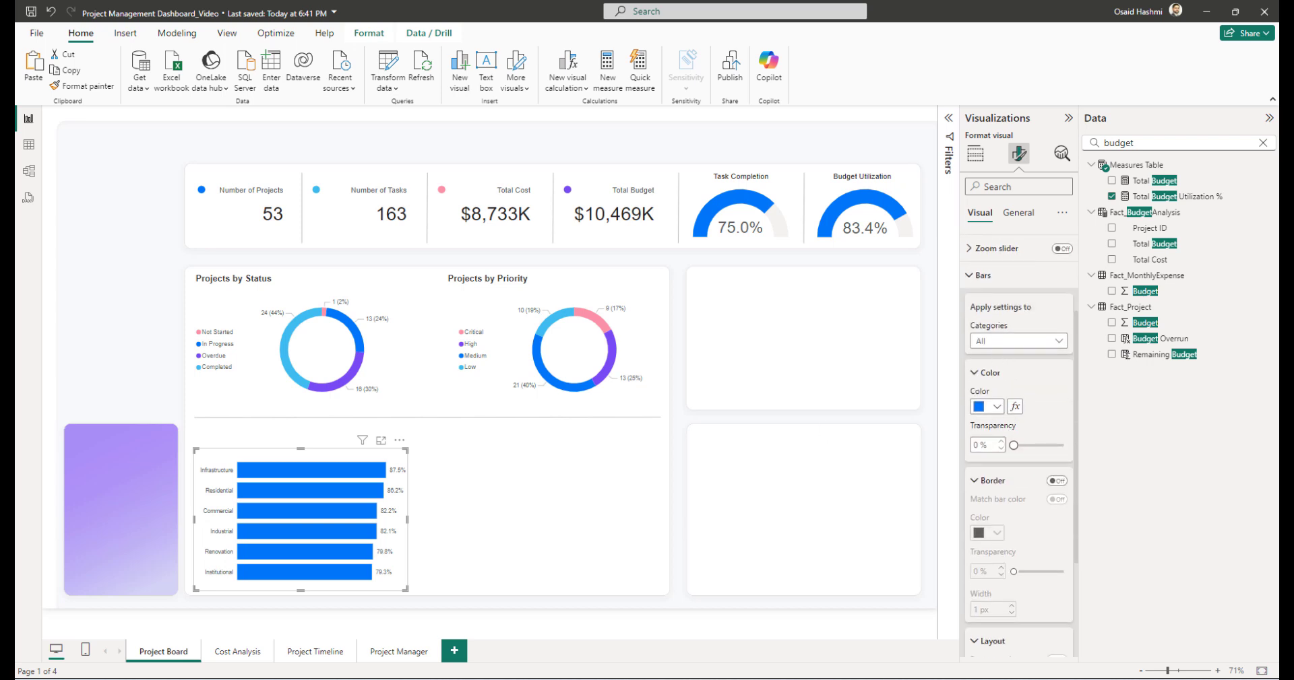
pyautogui.scroll(-2, 984, 556)
pyautogui.doubleClick(981, 561)
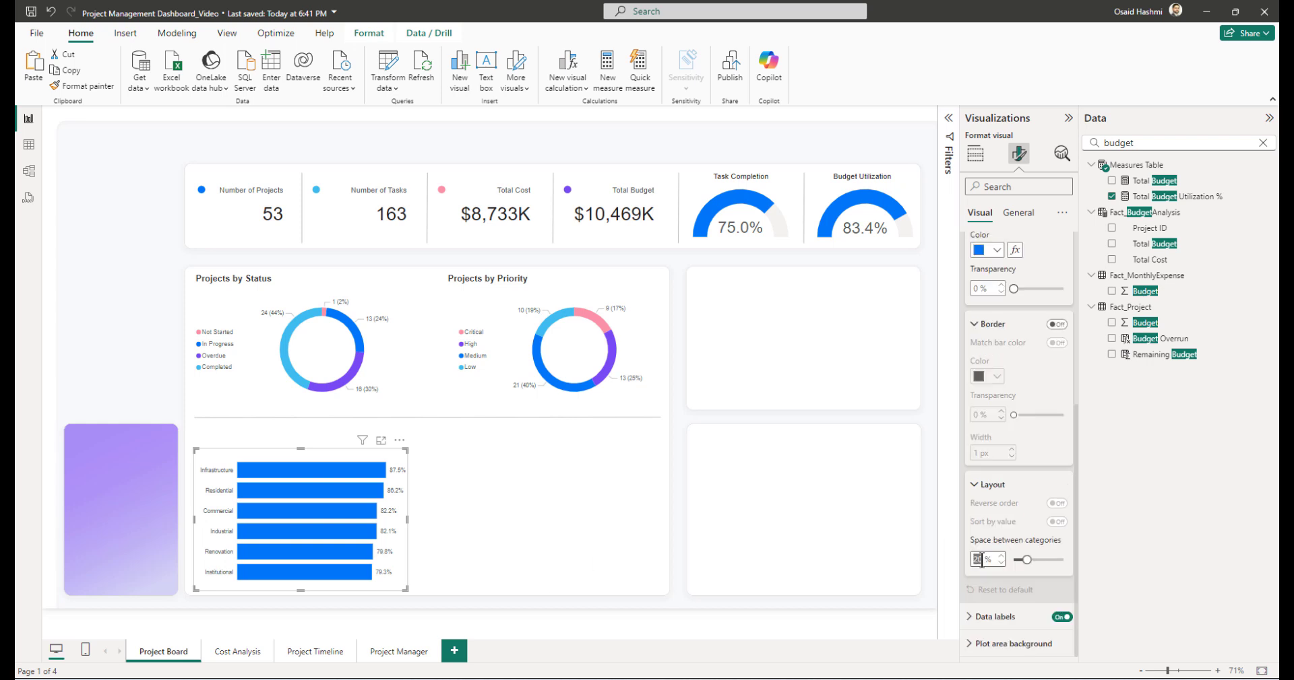
pyautogui.write('60')
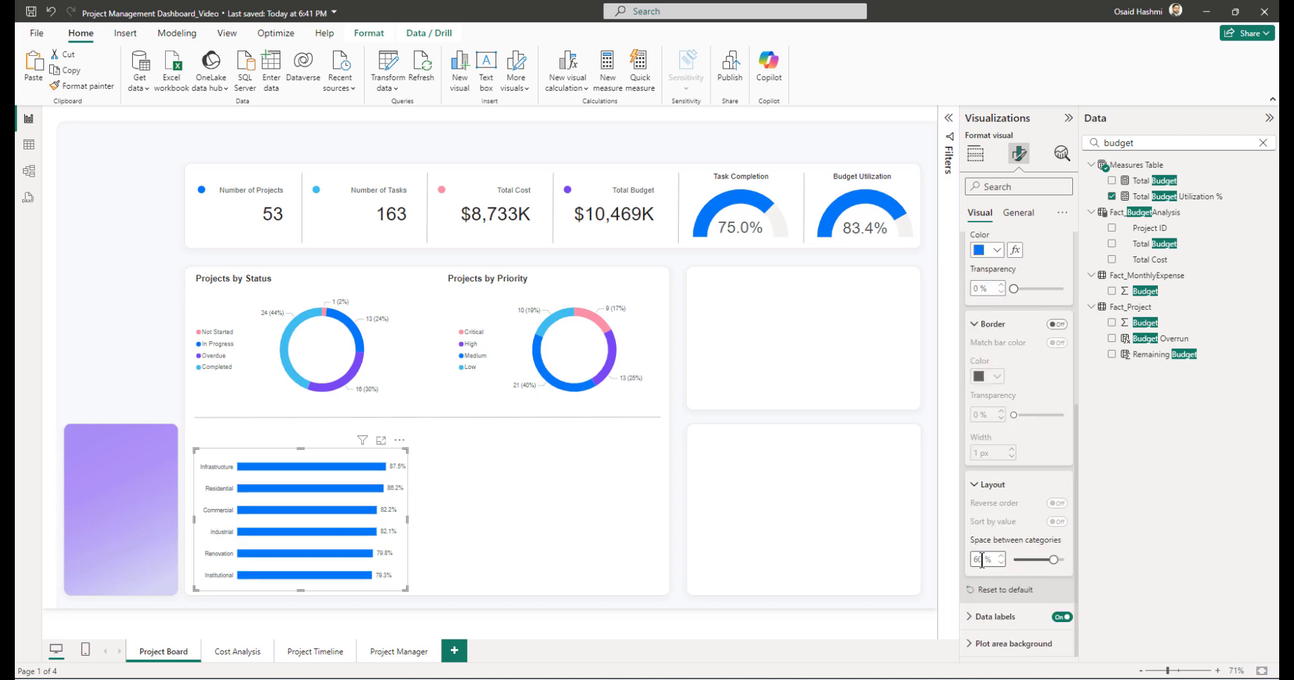
pyautogui.click(428, 504)
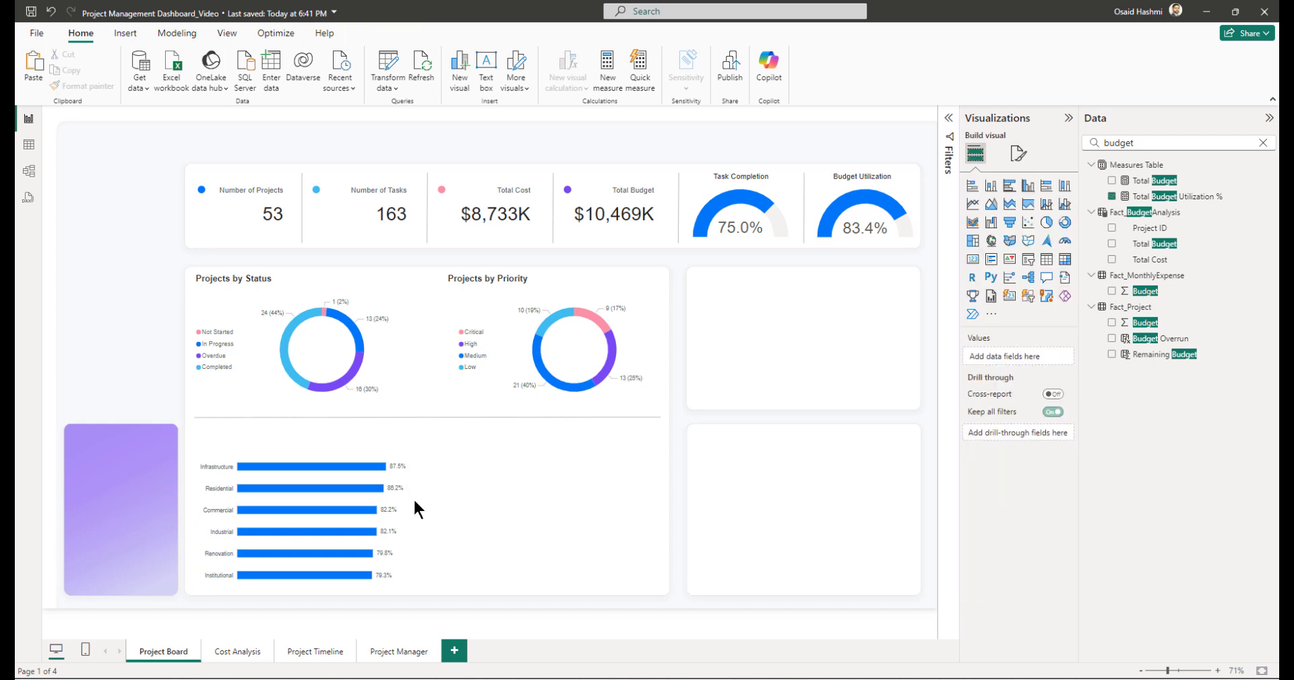
# - Duplicate the budget utilization bar chart and place the copy beside the original, below the Projects by Priority donut
pyautogui.click(399, 539)
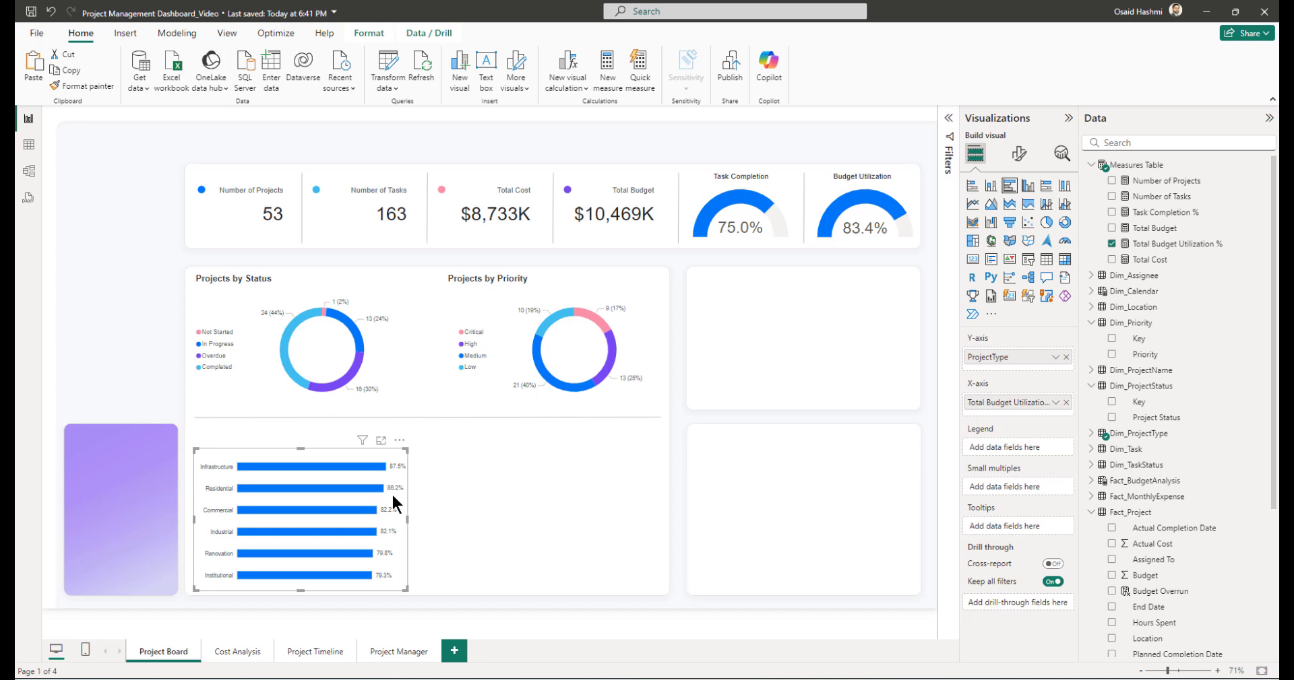
pyautogui.moveTo(401, 450); pyautogui.dragTo(621, 447)
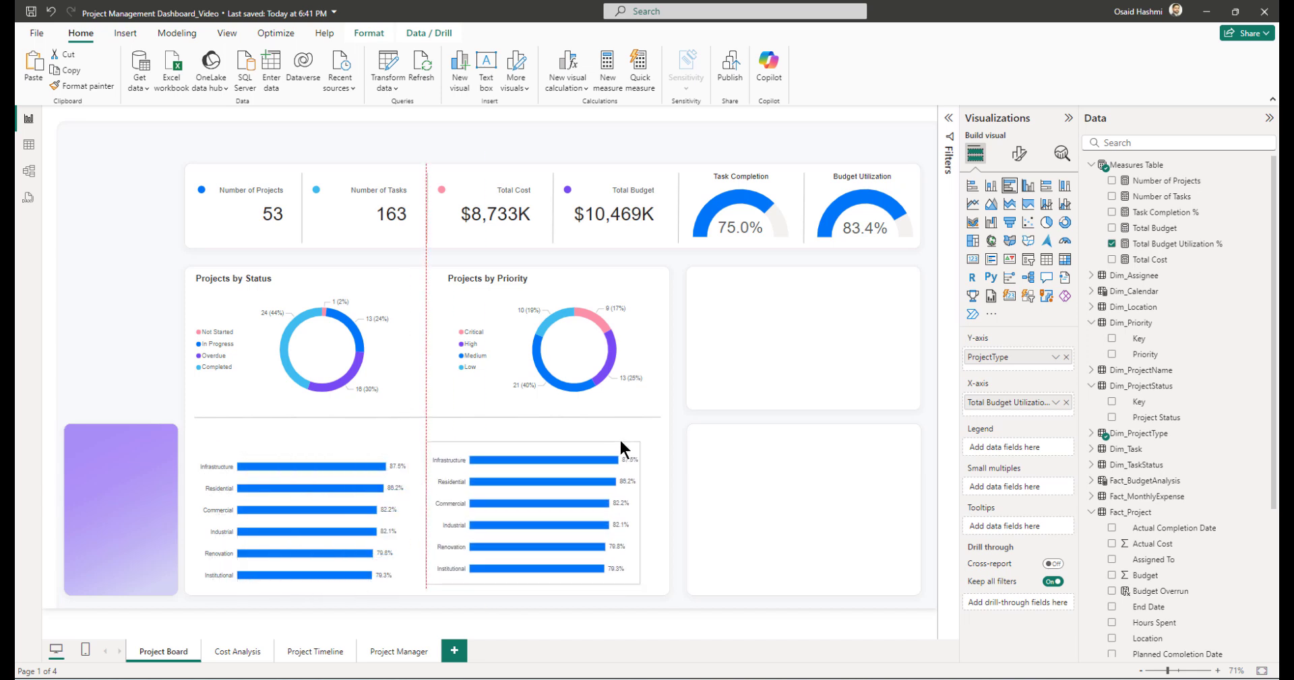
# - Position the copied bar chart at horizontal 863 and vertical 736
pyautogui.click(1023, 155)
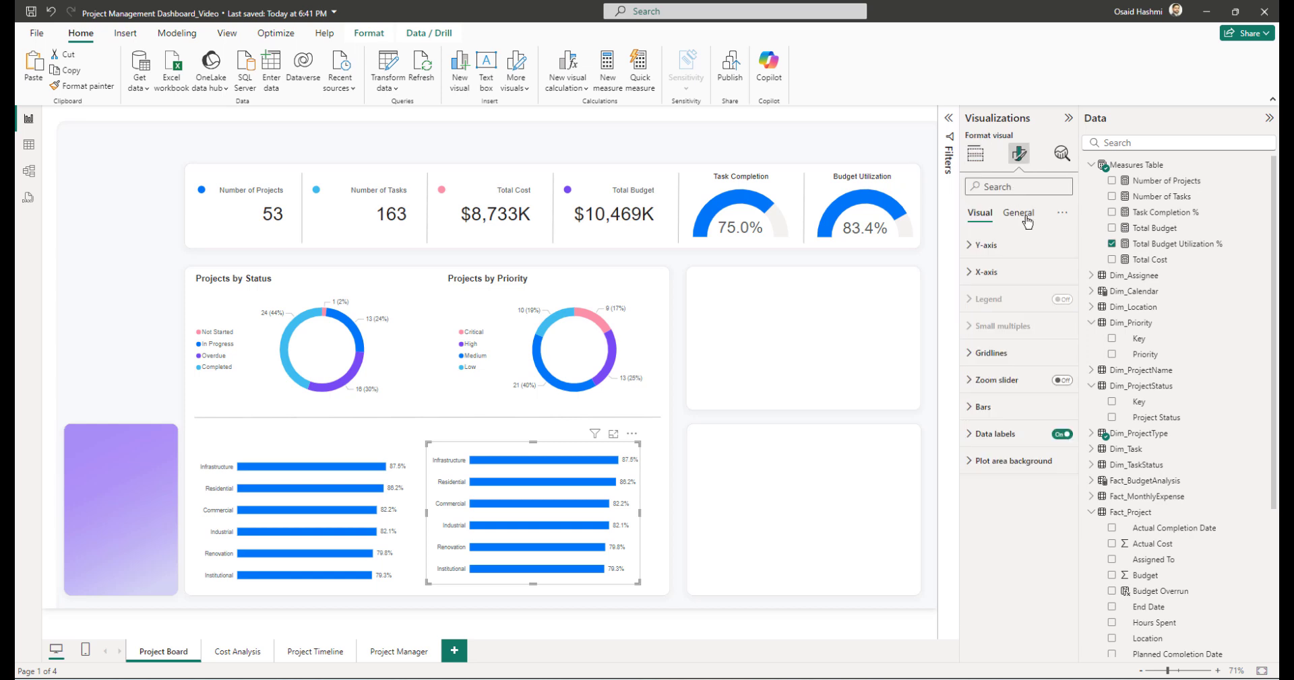
pyautogui.click(1017, 212)
pyautogui.click(992, 245)
pyautogui.click(992, 245)
pyautogui.click(1011, 298)
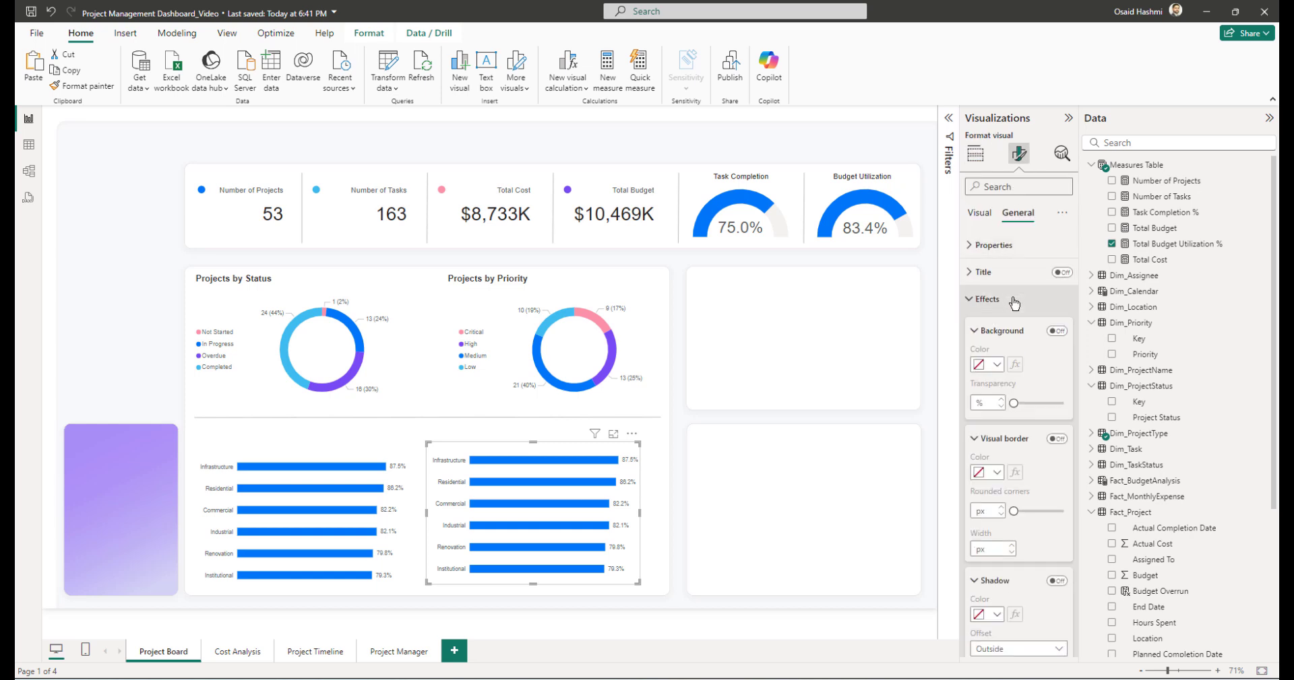
pyautogui.click(1010, 299)
pyautogui.click(1004, 246)
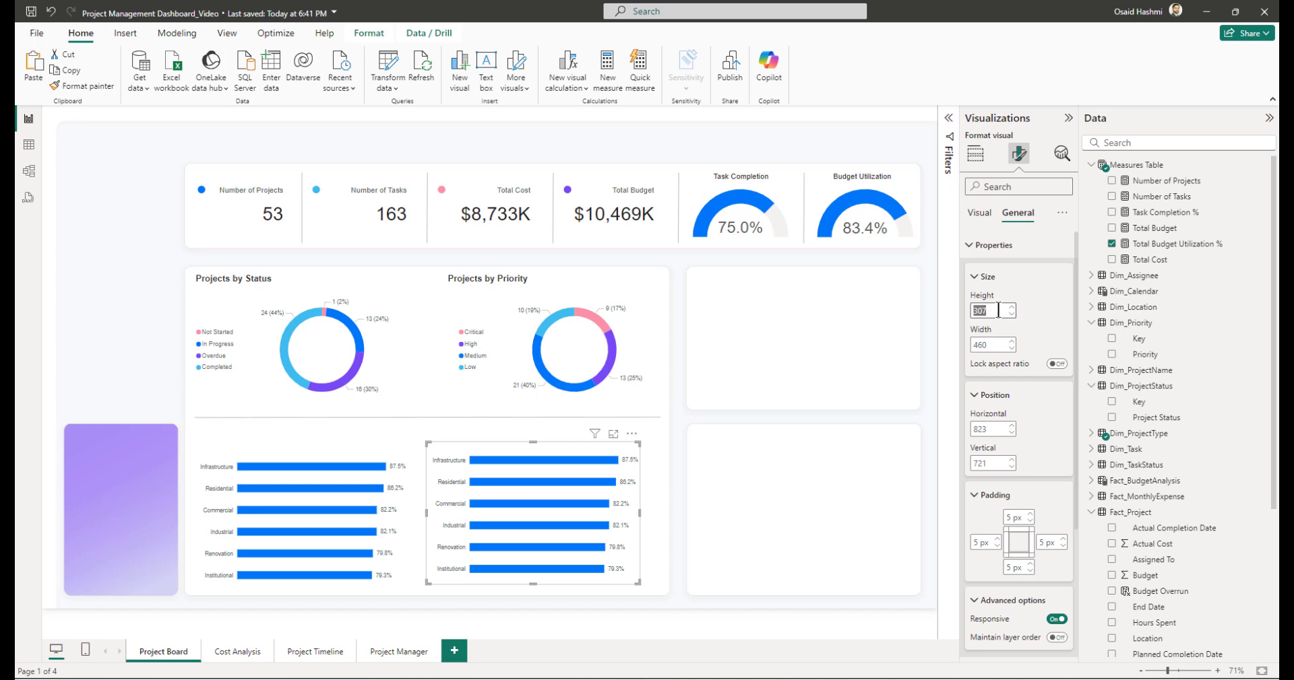
pyautogui.press('Tab')
pyautogui.click(993, 429)
pyautogui.write('863')
pyautogui.press('Tab')
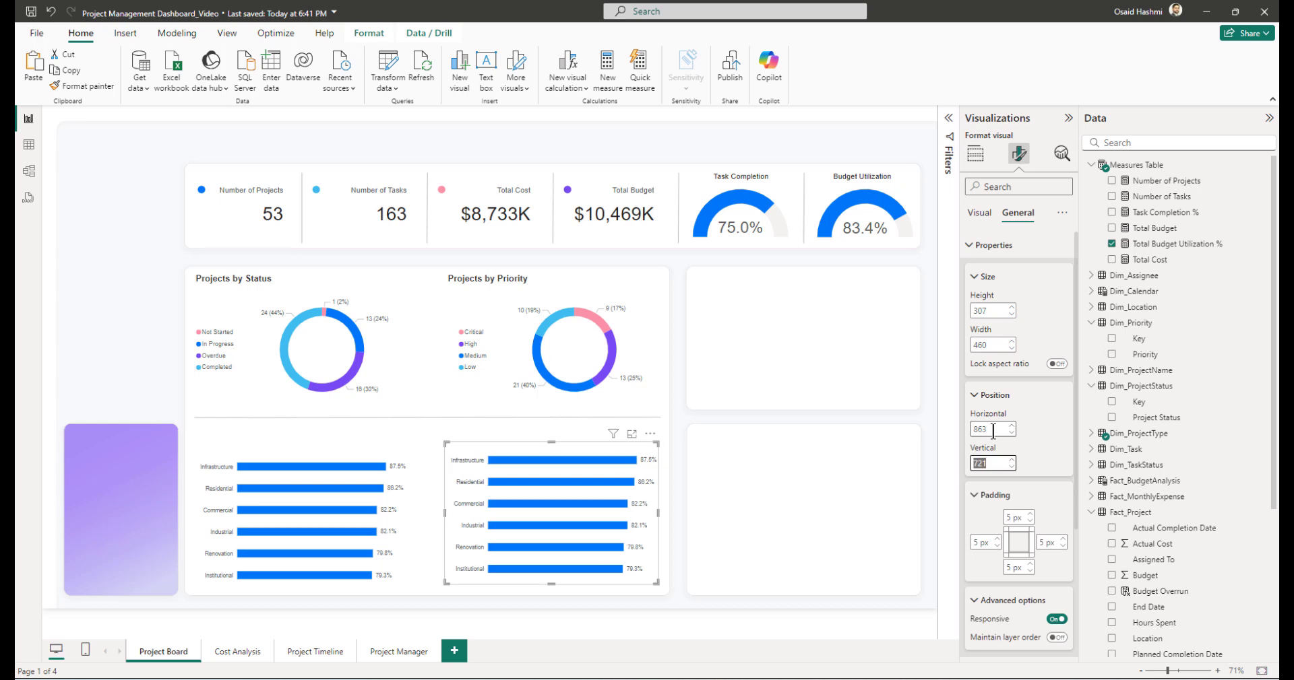
pyautogui.write('73')
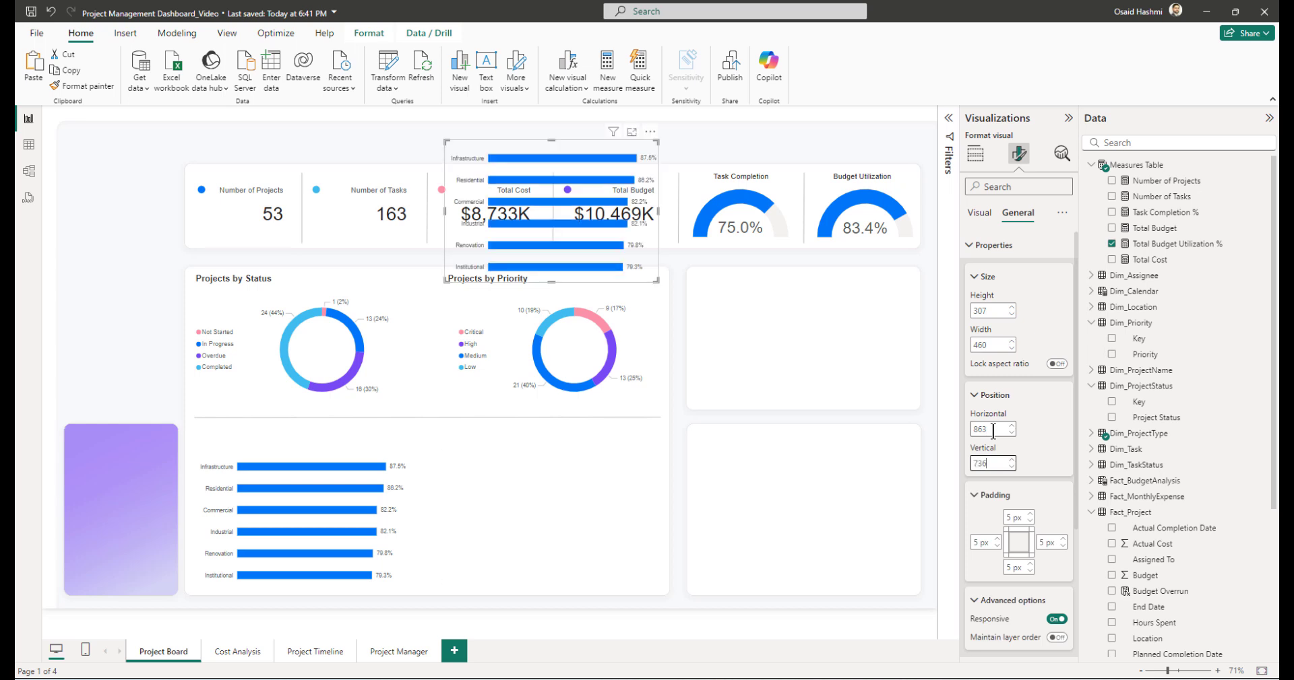
pyautogui.write('6')
pyautogui.click(741, 502)
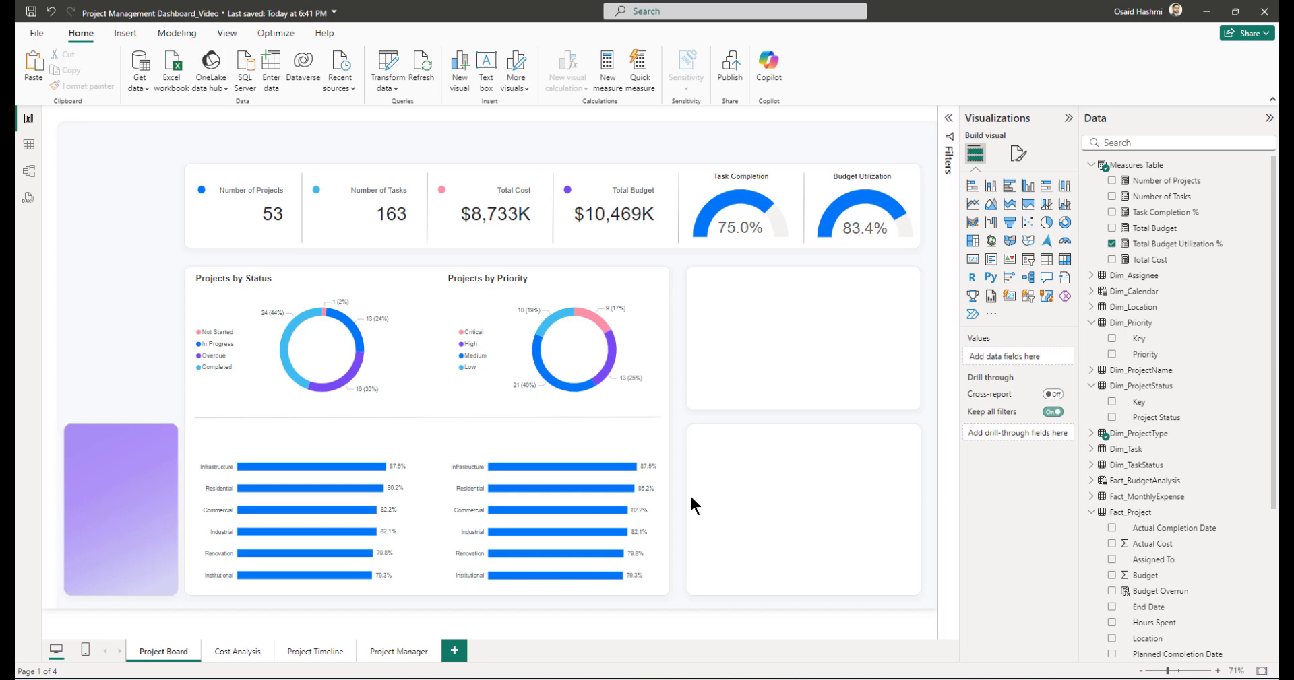
# - Replace Total Budget Utilization % with the Number of Projects measure on the X-axis of the copied bar chart
pyautogui.click(644, 511)
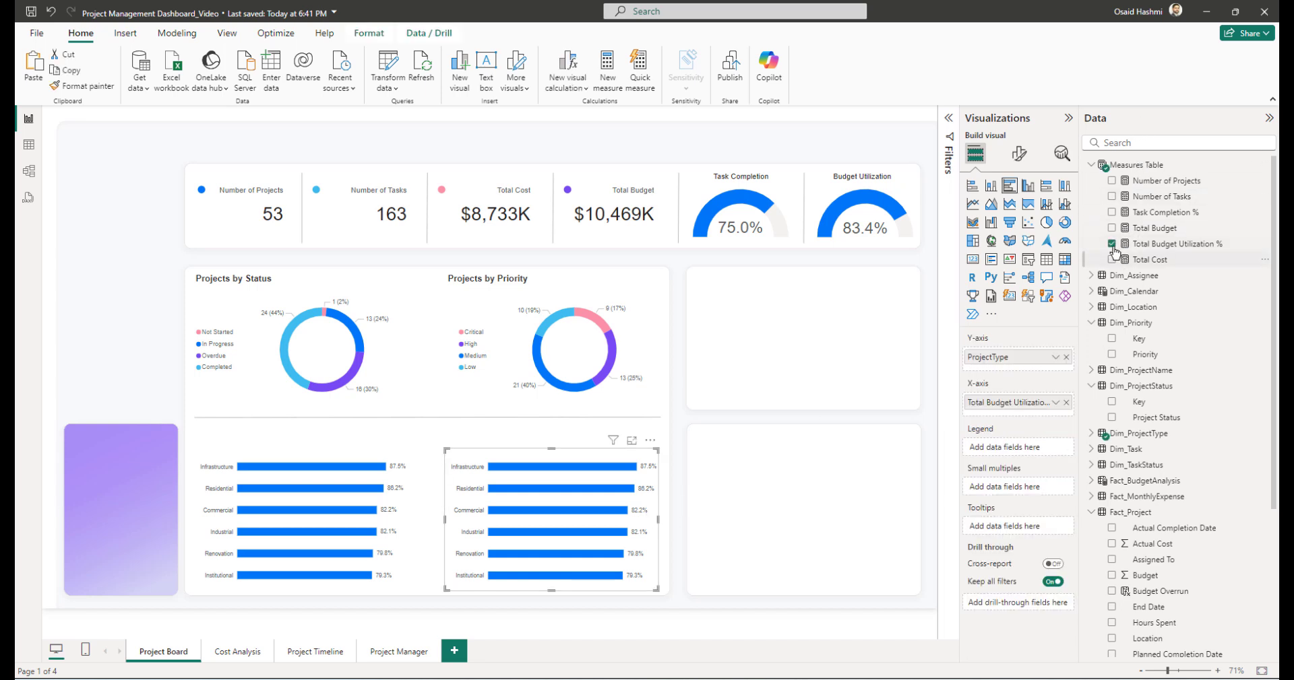
pyautogui.click(1112, 244)
pyautogui.click(1127, 144)
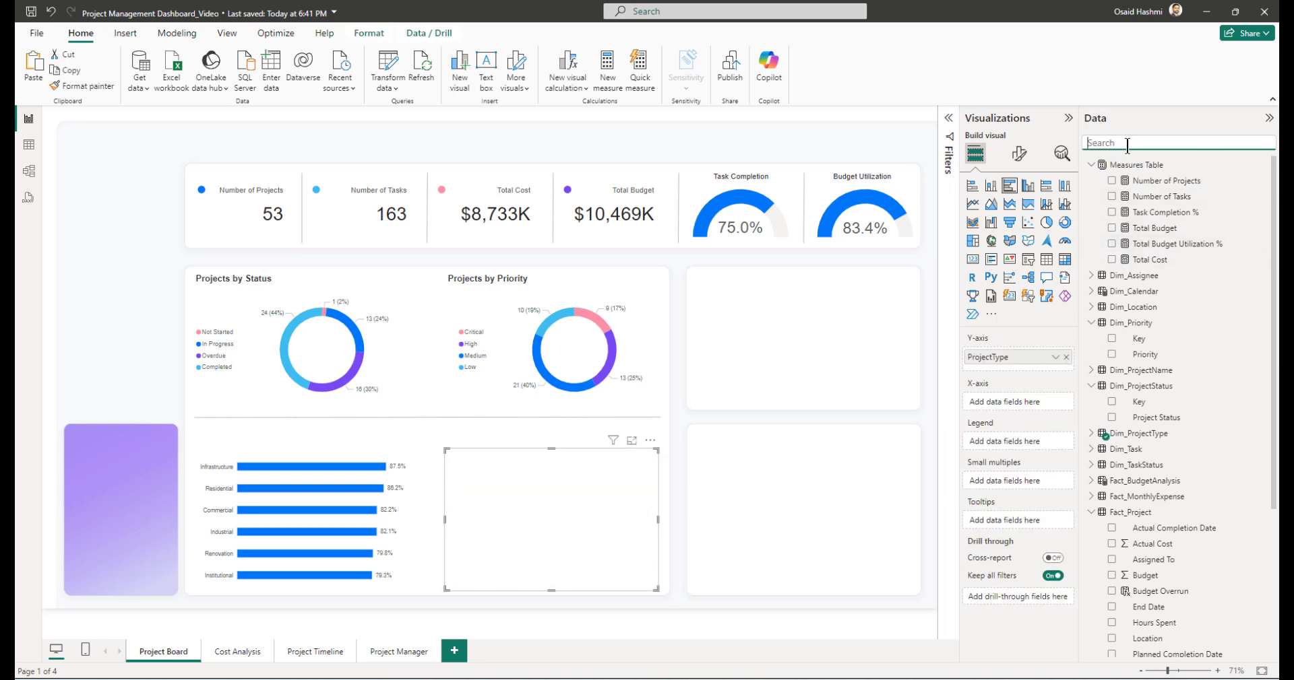
pyautogui.write('numver')
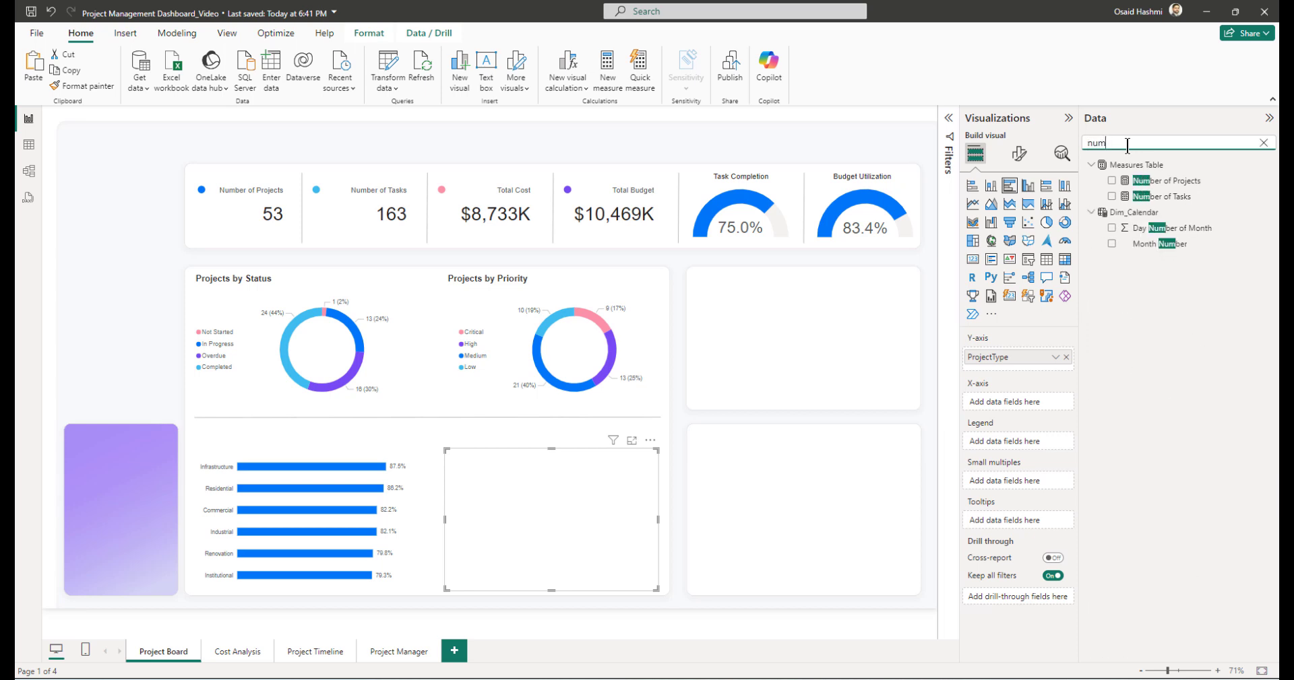
pyautogui.press('BackSpace')
pyautogui.press('BackSpace')
pyautogui.click(1111, 180)
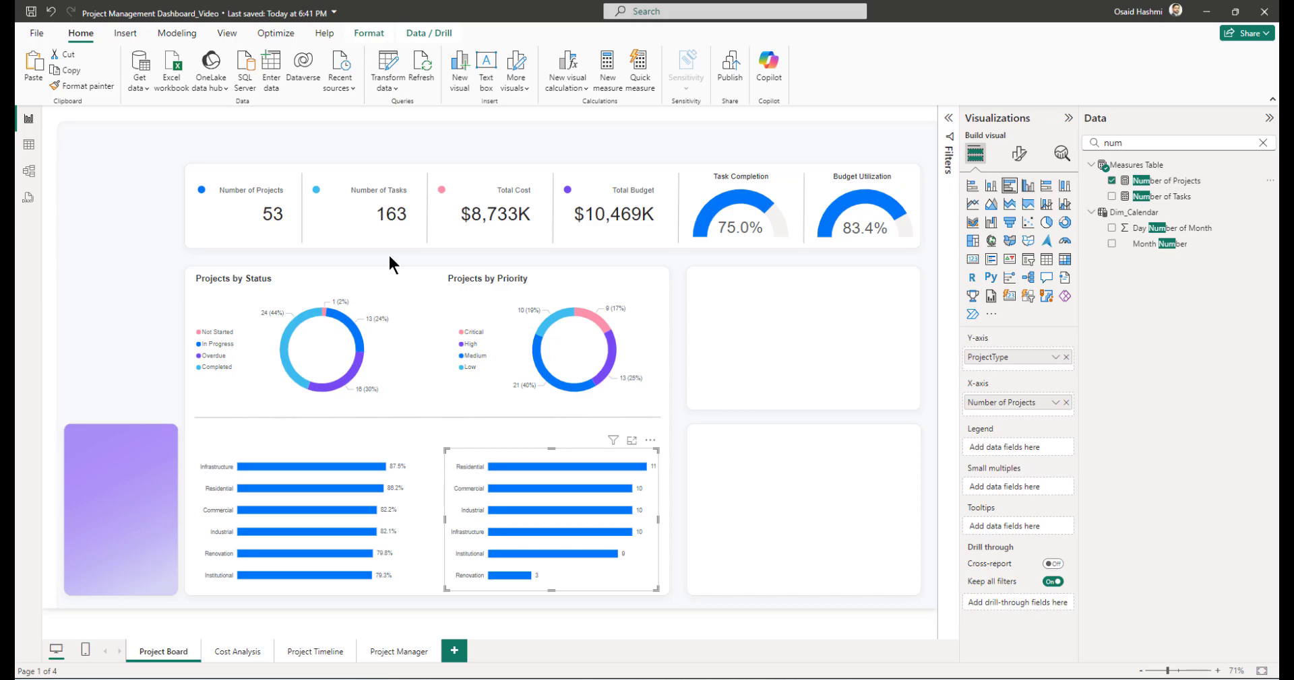
# - Switch to the table view and clear all filters from the Fact_Project table
pyautogui.click(29, 144)
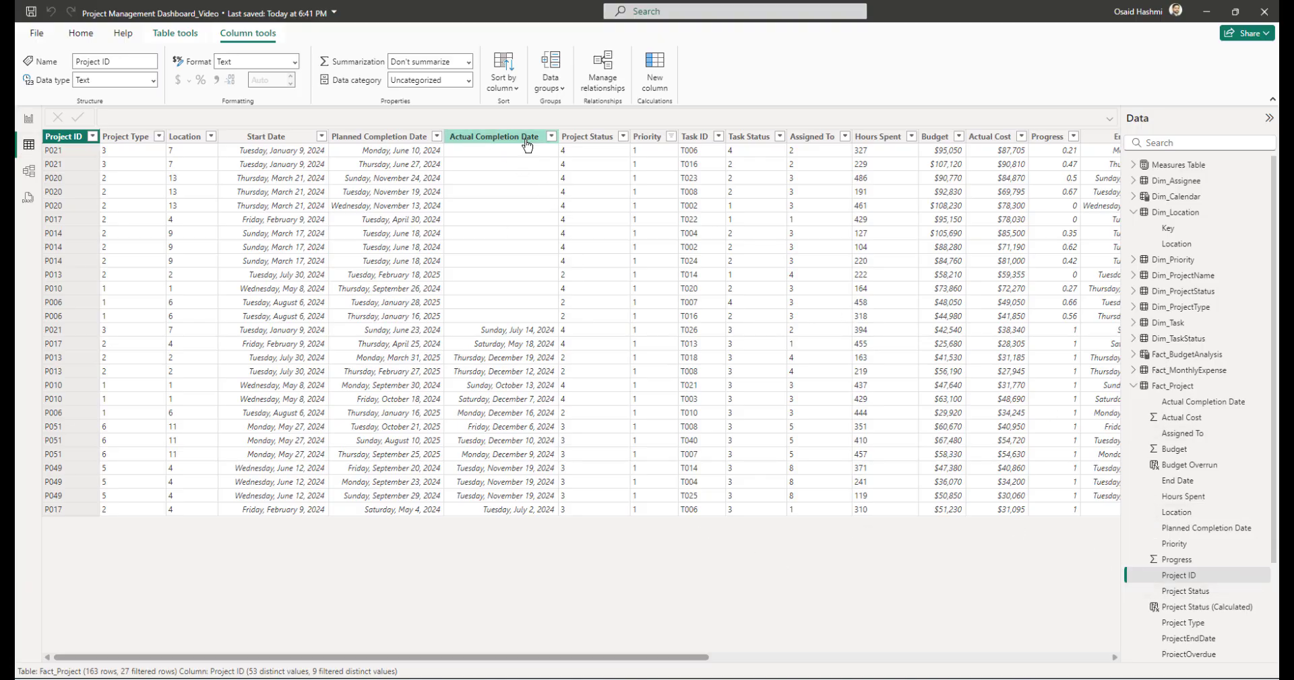
pyautogui.rightClick(498, 137)
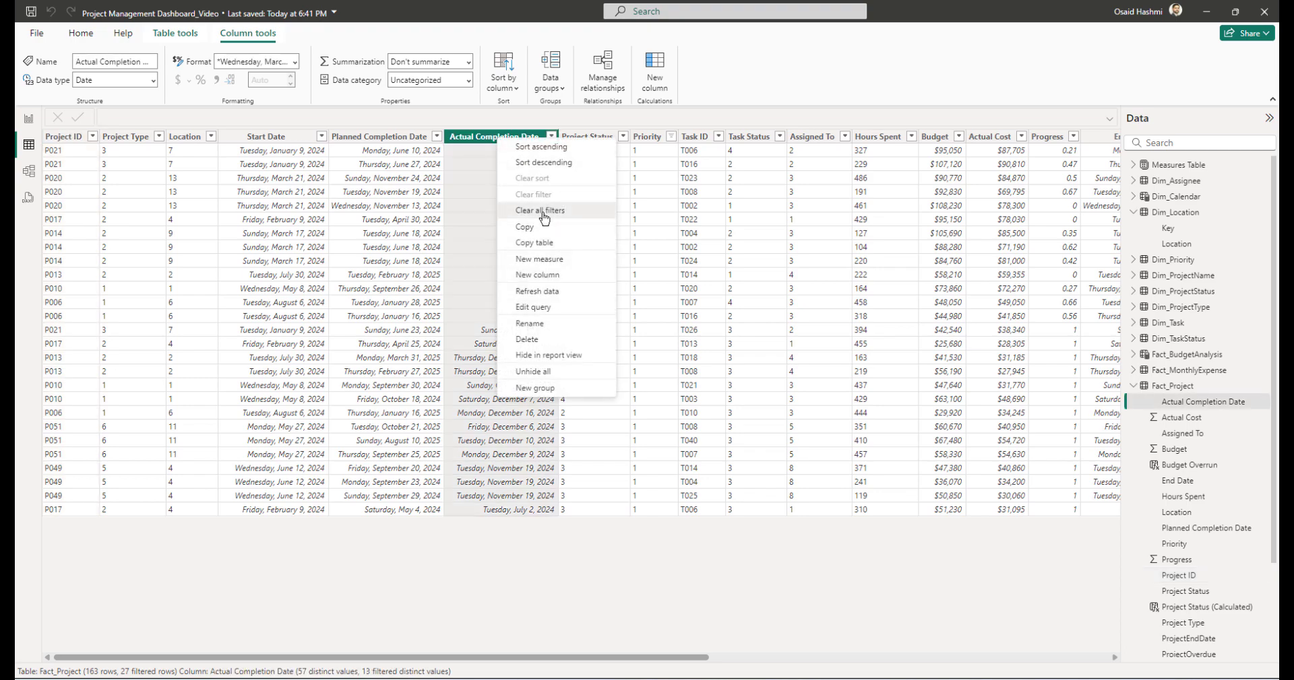
pyautogui.click(576, 210)
# - Examine the budget columns of the Fact_Project table and open the data of the Fact_BudgetAnalysis table
pyautogui.moveTo(605, 658); pyautogui.dragTo(1040, 657)
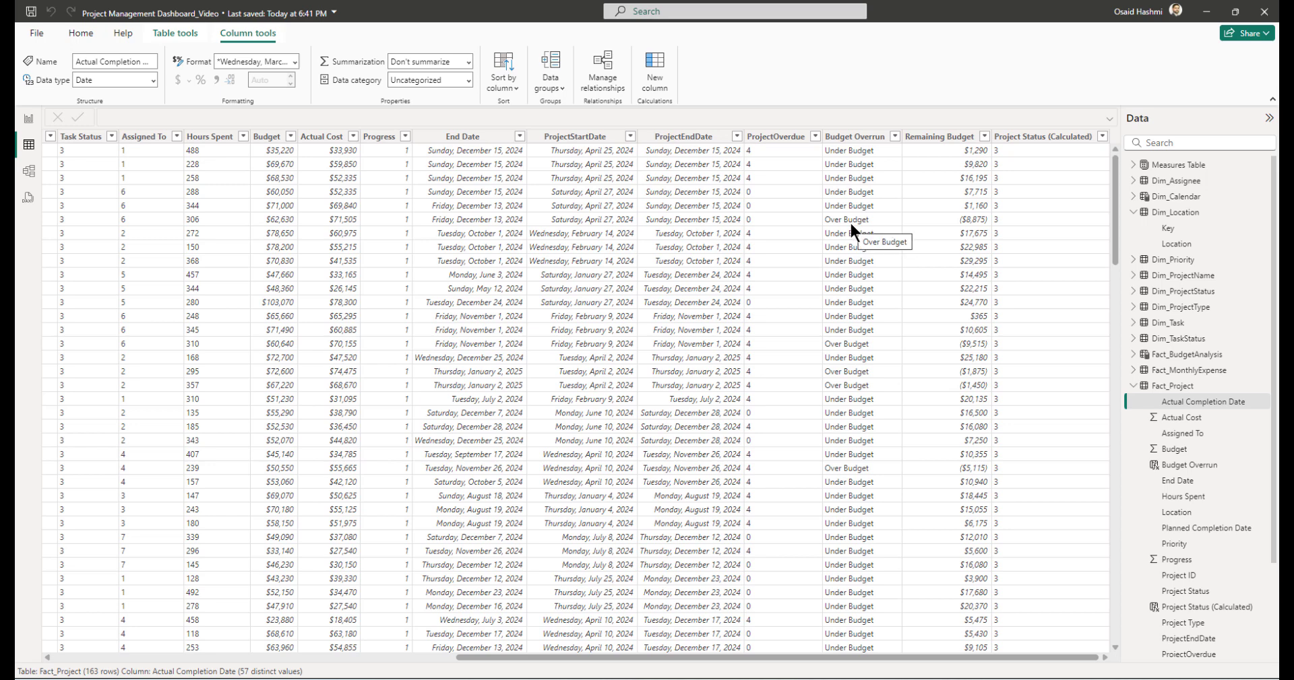
pyautogui.click(1134, 386)
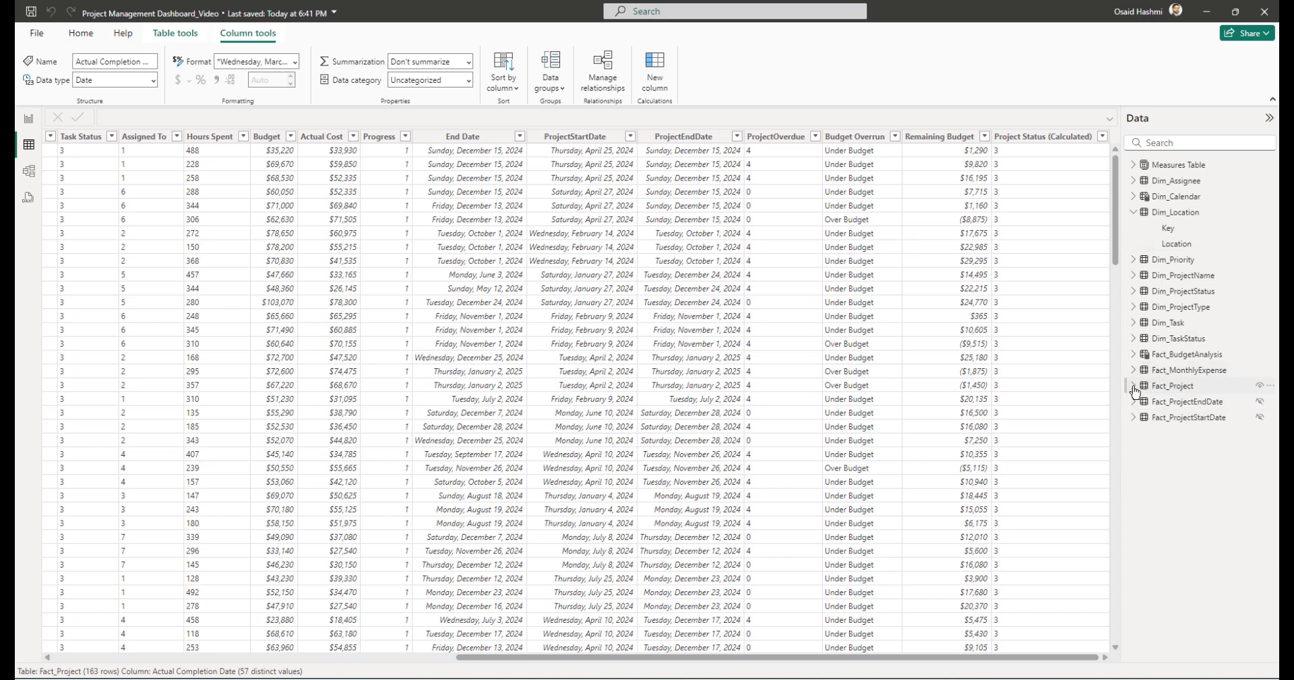
pyautogui.click(1185, 355)
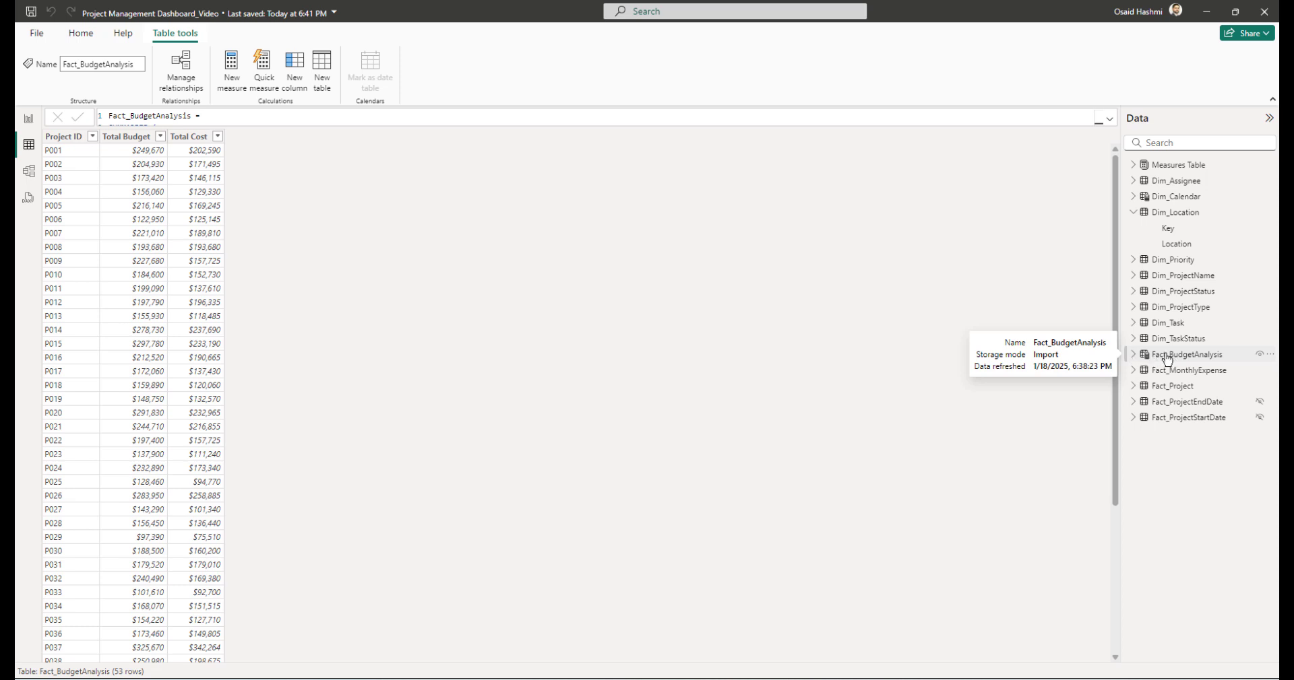
# - Start a new calculated column named Budget Remaining in the Fact_BudgetAnalysis table
pyautogui.rightClick(1167, 360)
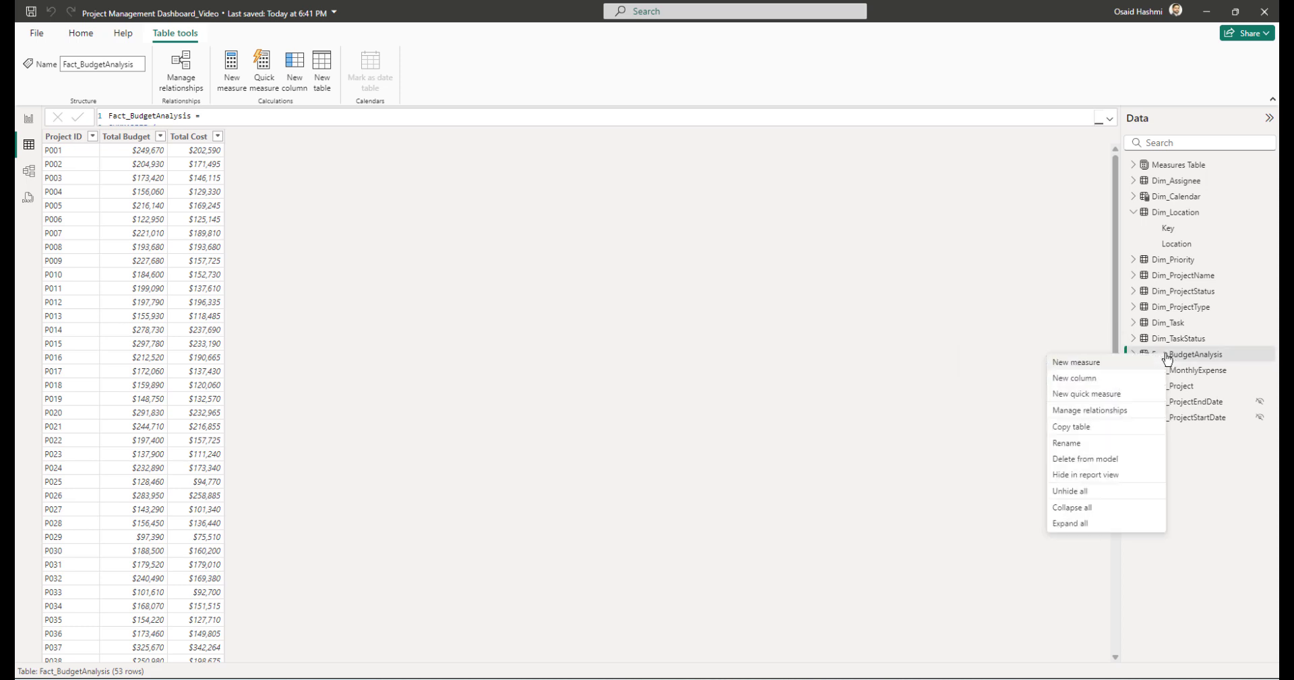
pyautogui.click(1086, 389)
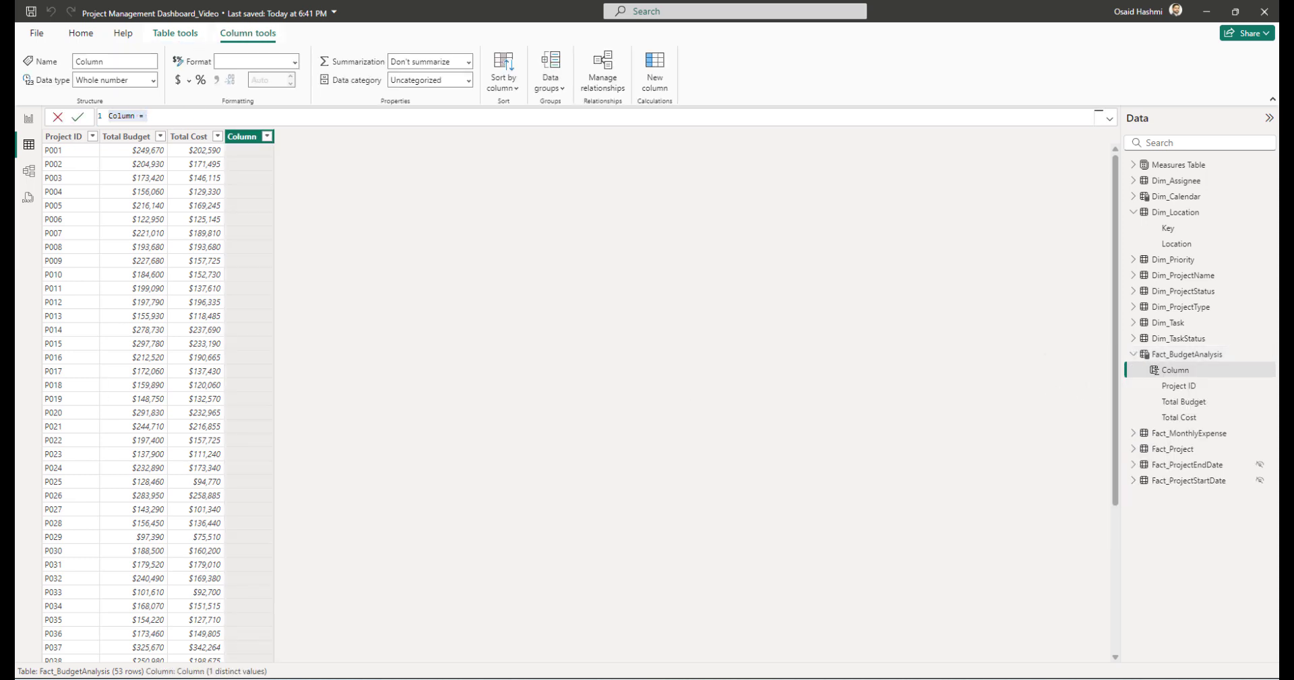
pyautogui.click(244, 115)
pyautogui.hotkey('ctrl', 'a')
pyautogui.write('Budget Remaining =')
pyautogui.hotkey('shift', 'Return')
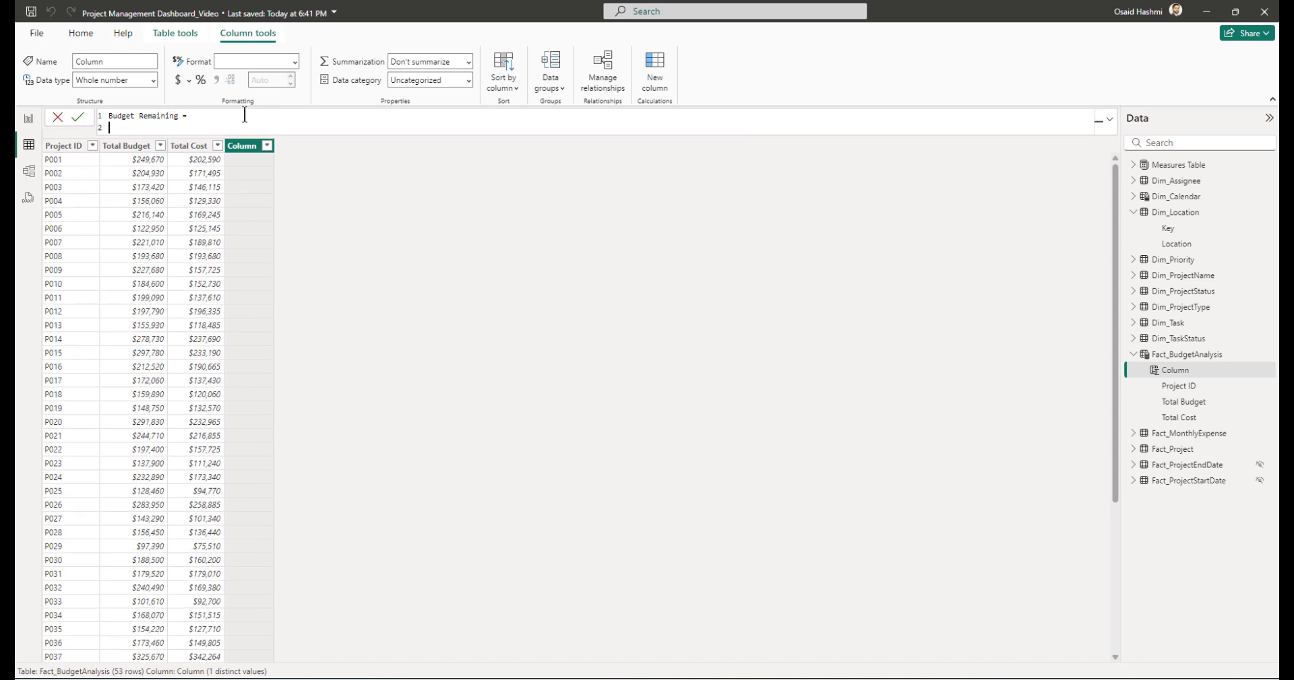
# - Define Budget Remaining as [Total Budget] - [Total Cost] and commit the formula
pyautogui.write('[Total Budget]')
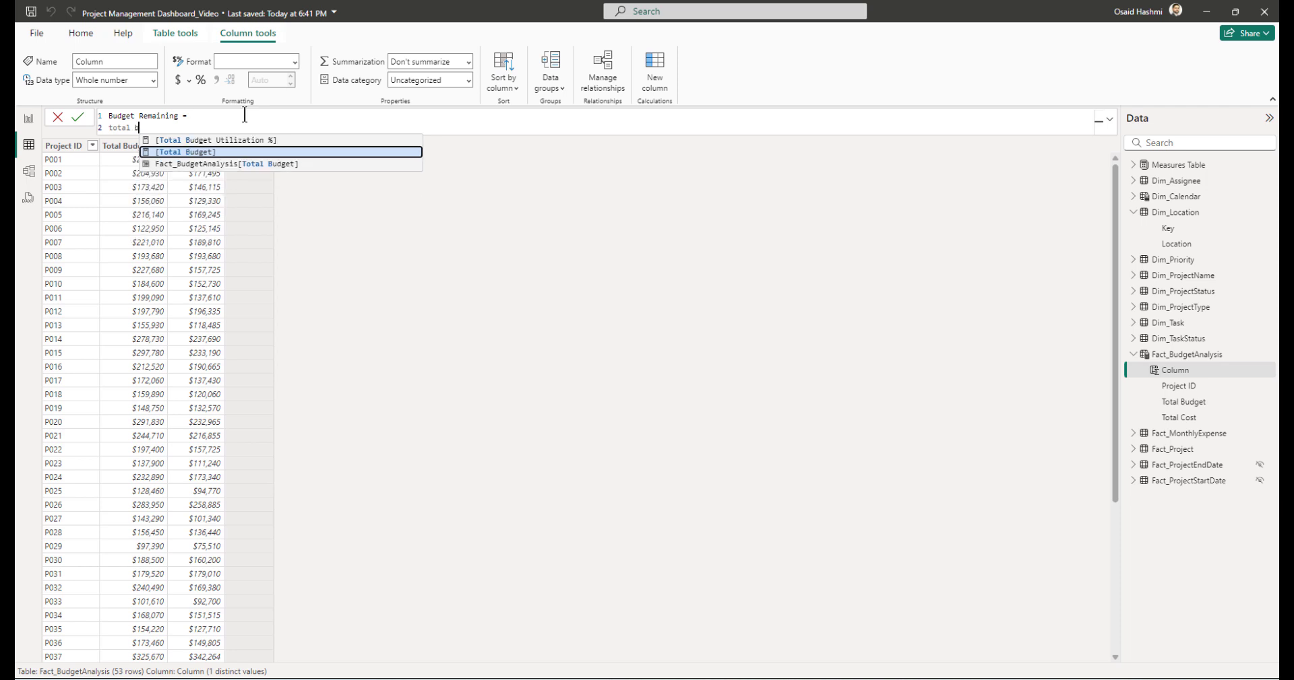
pyautogui.press('Tab')
pyautogui.write('- totl')
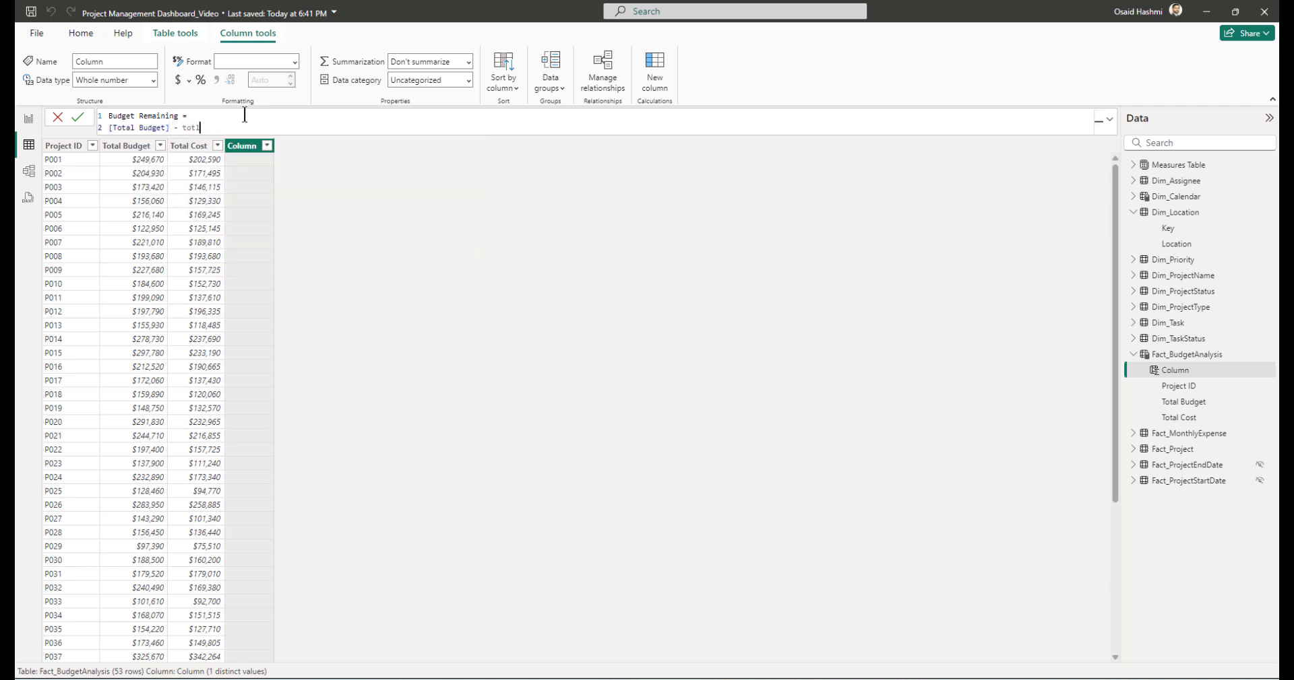
pyautogui.press('BackSpace')
pyautogui.write('al cost')
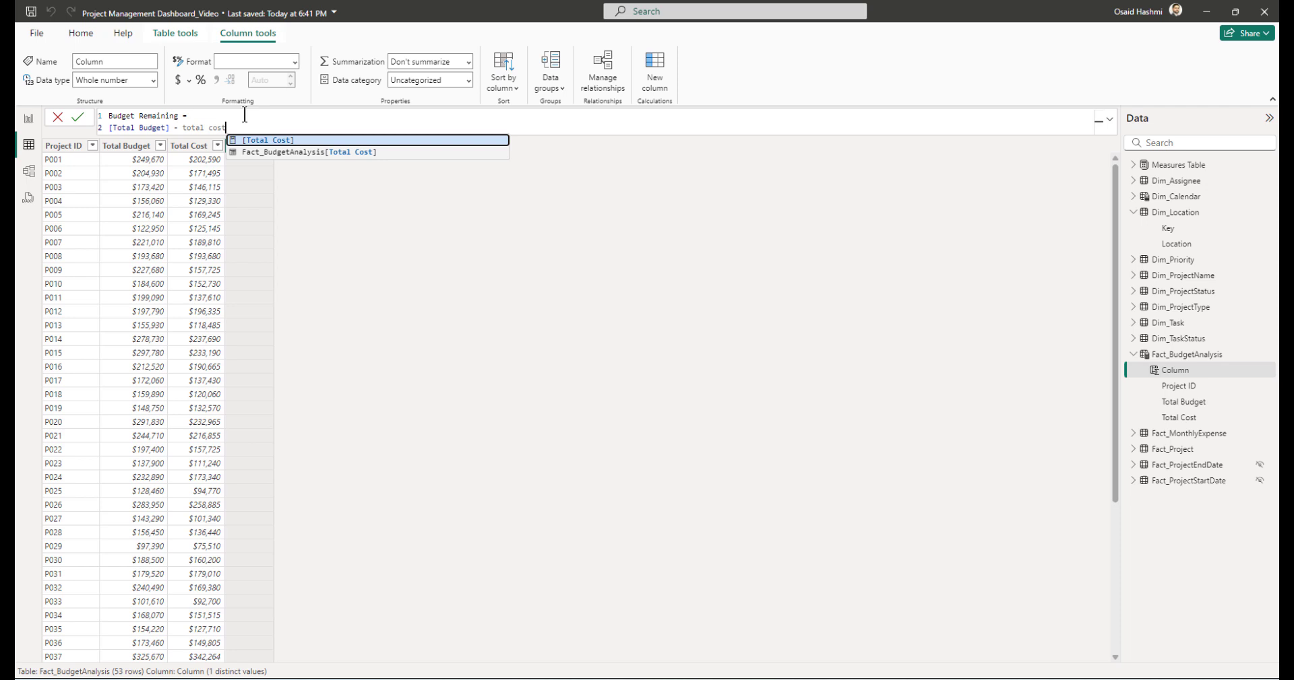
pyautogui.press('Tab')
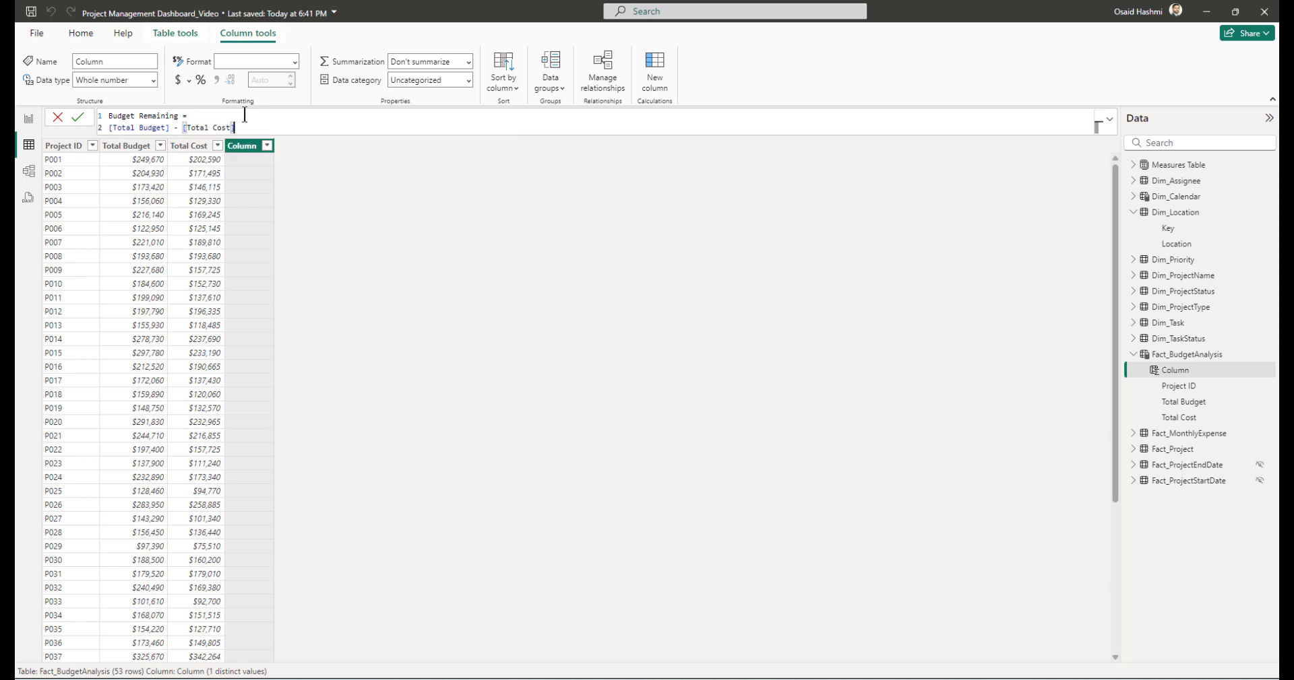
pyautogui.press('Return')
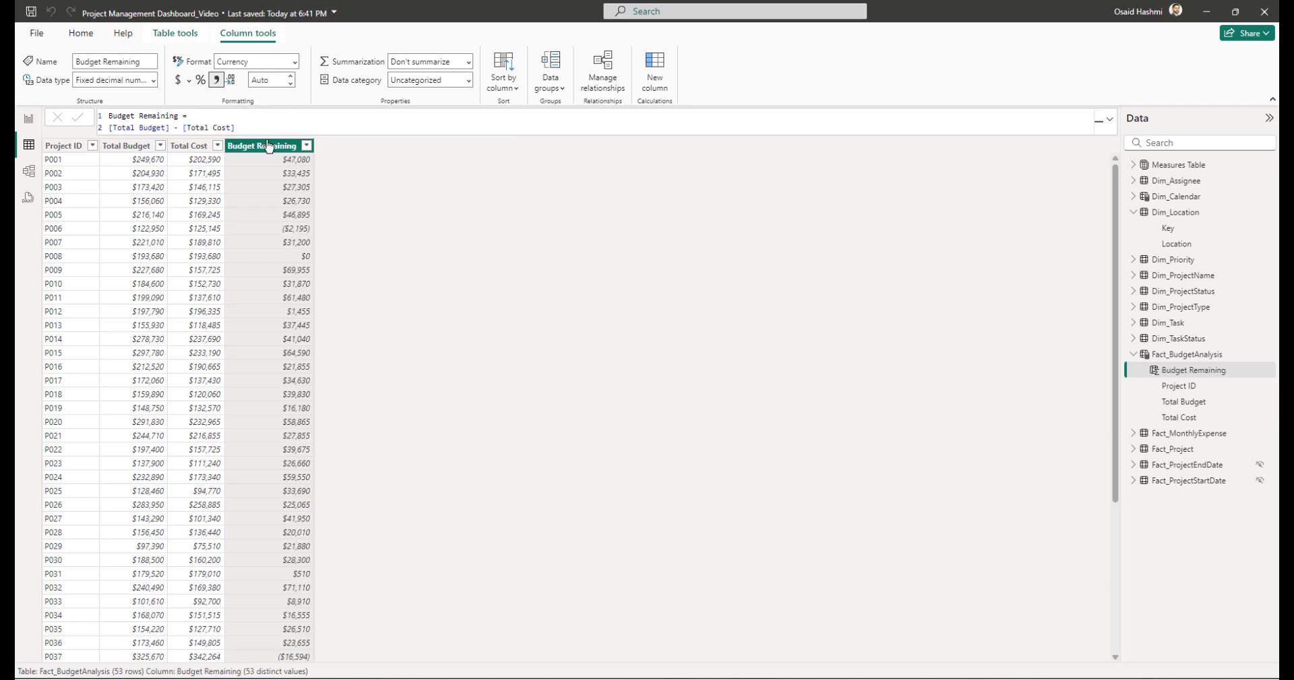
# - Start another calculated column in Fact_BudgetAnalysis named Budget Overrun Project
pyautogui.rightClick(1170, 357)
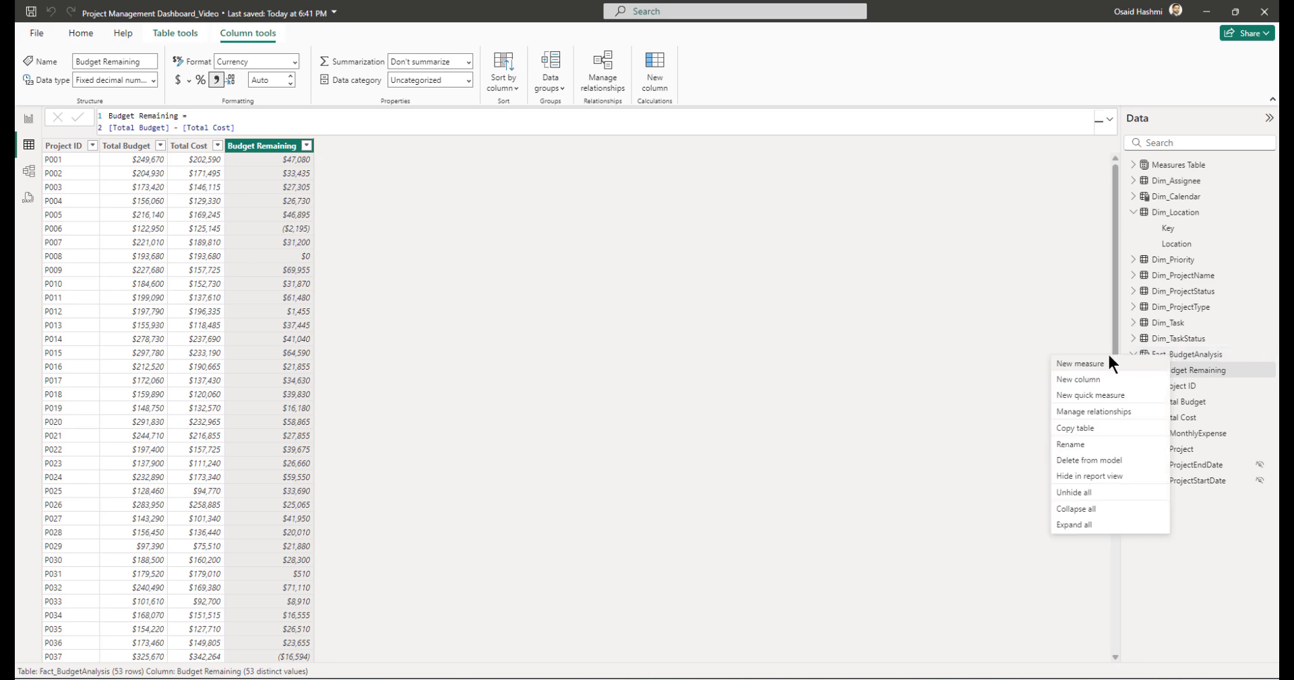
pyautogui.click(1078, 378)
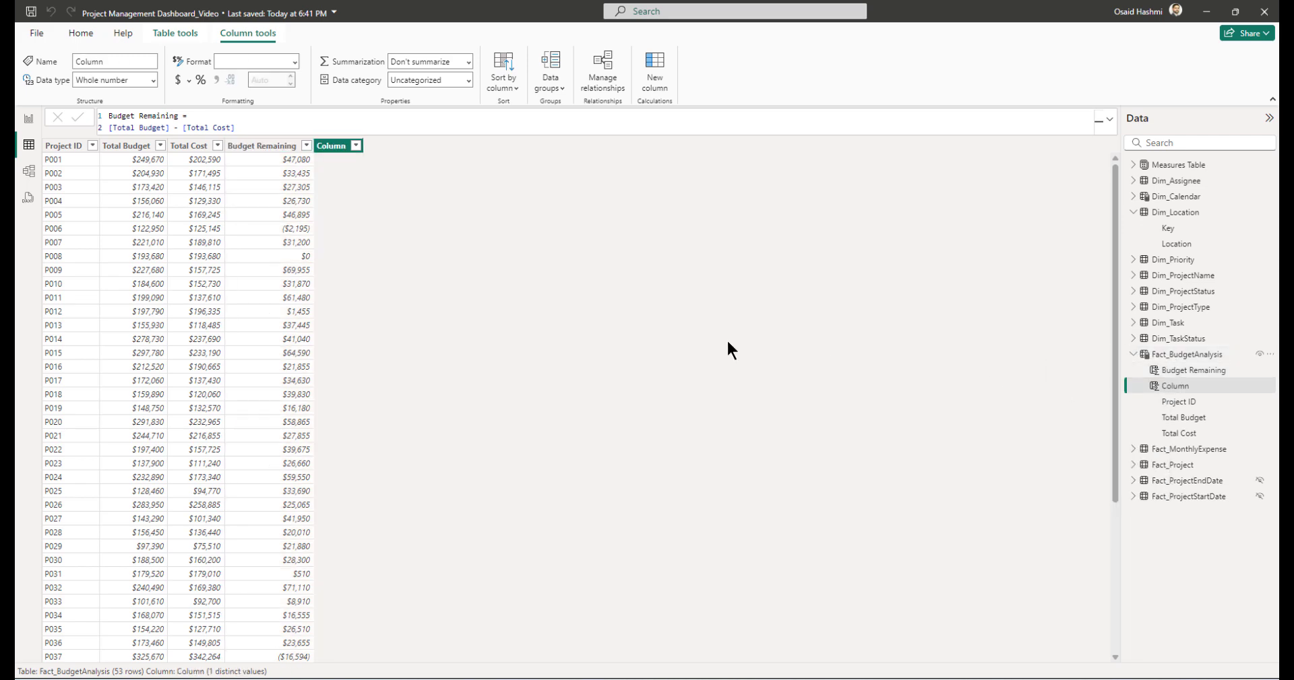
pyautogui.write('Budget')
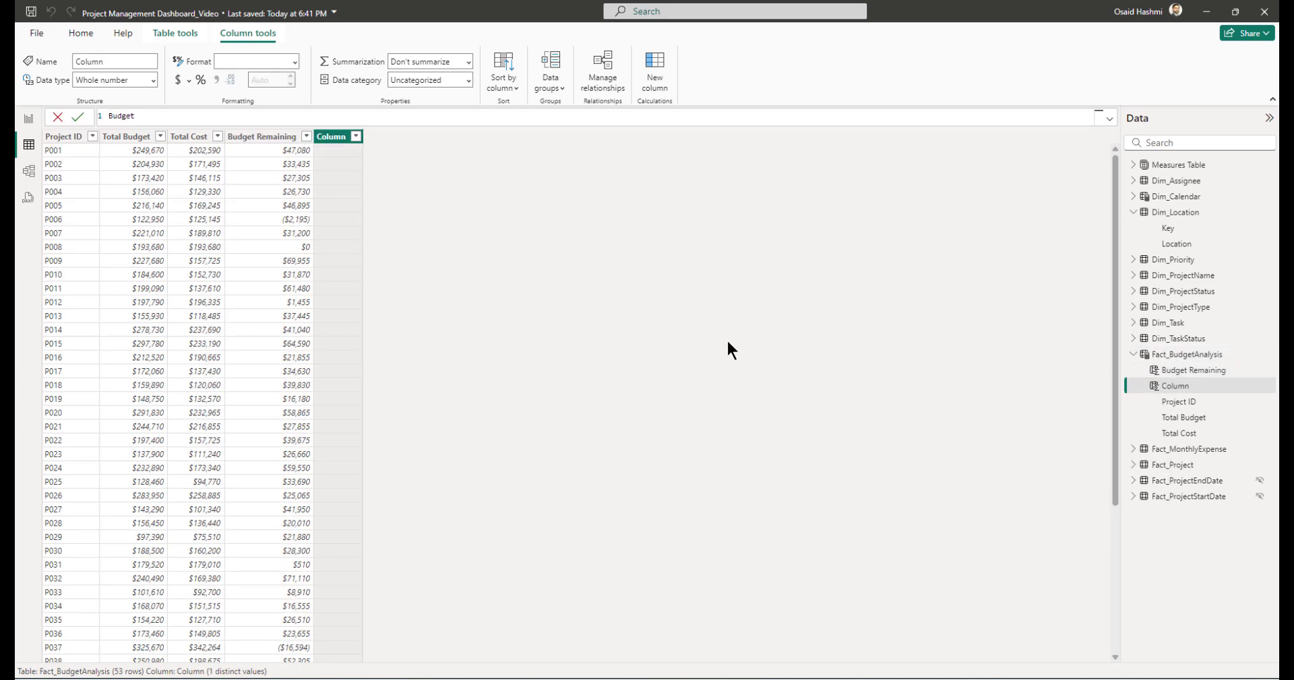
pyautogui.write(' Overrun Project =')
pyautogui.hotkey('shift', 'Return')
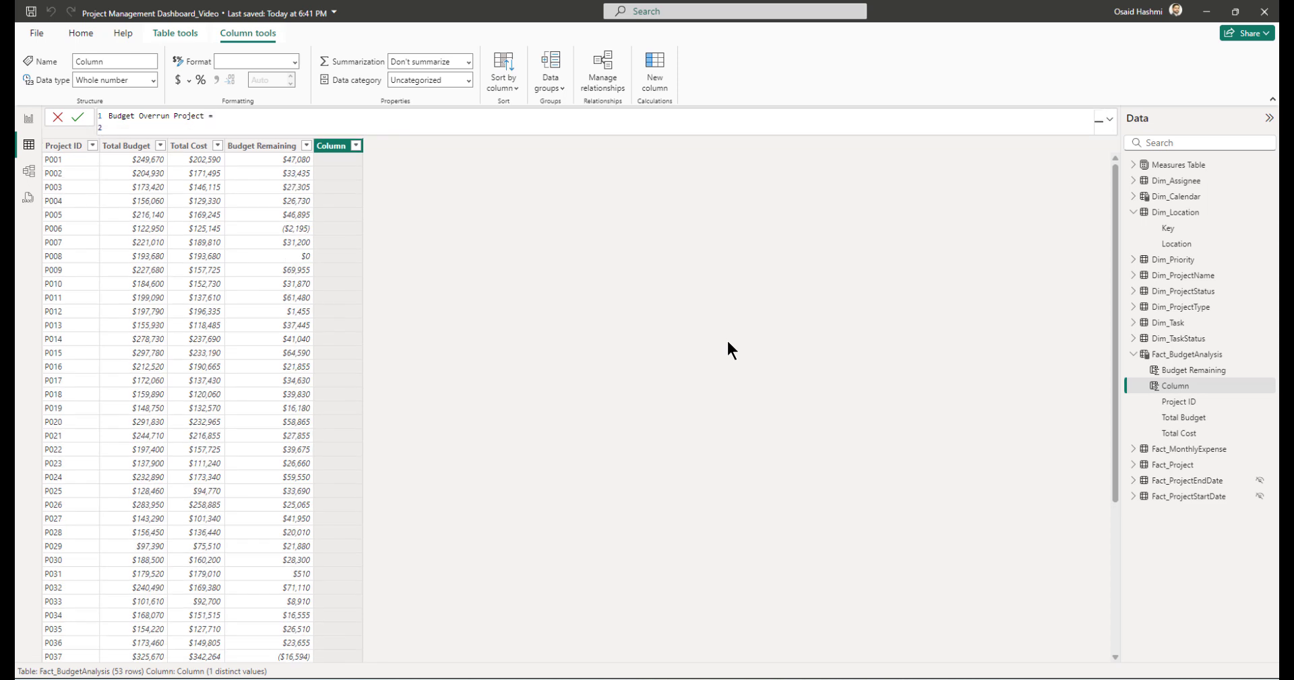
# - Begin the Budget Overrun Project formula with an IF function testing [Total Cost] > [Total Budget]
pyautogui.write('IF(')
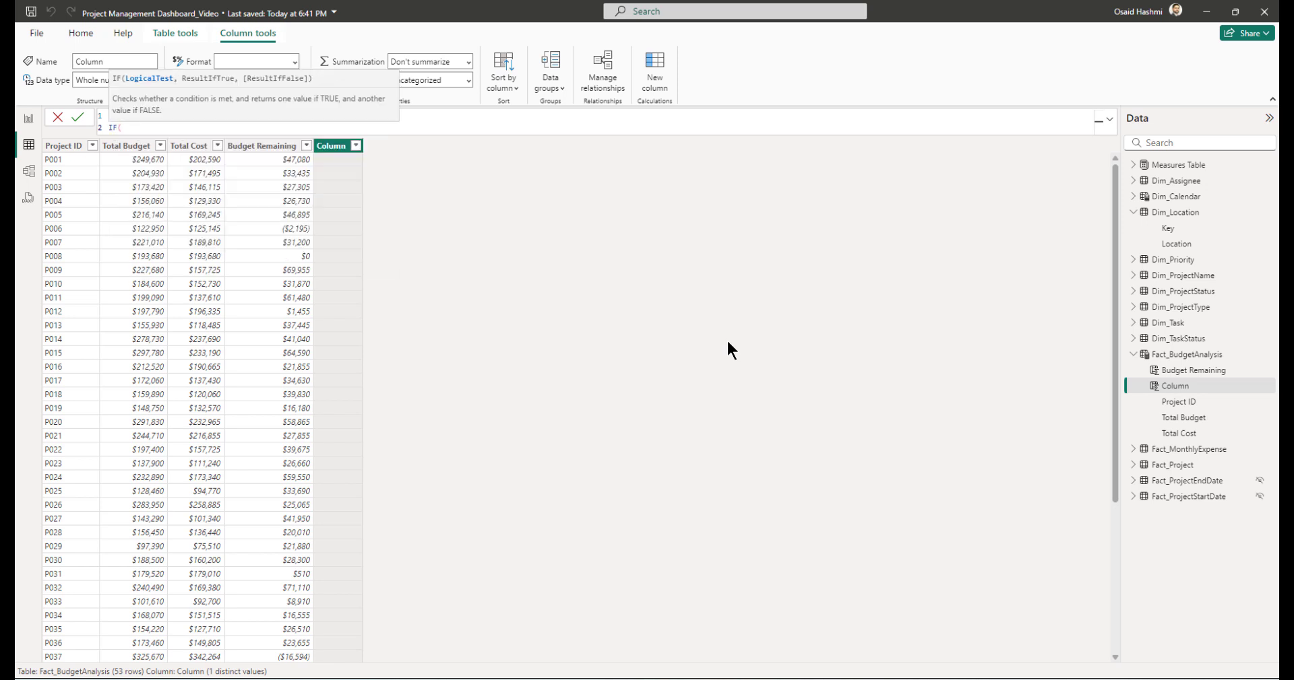
pyautogui.hotkey('shift', 'Return')
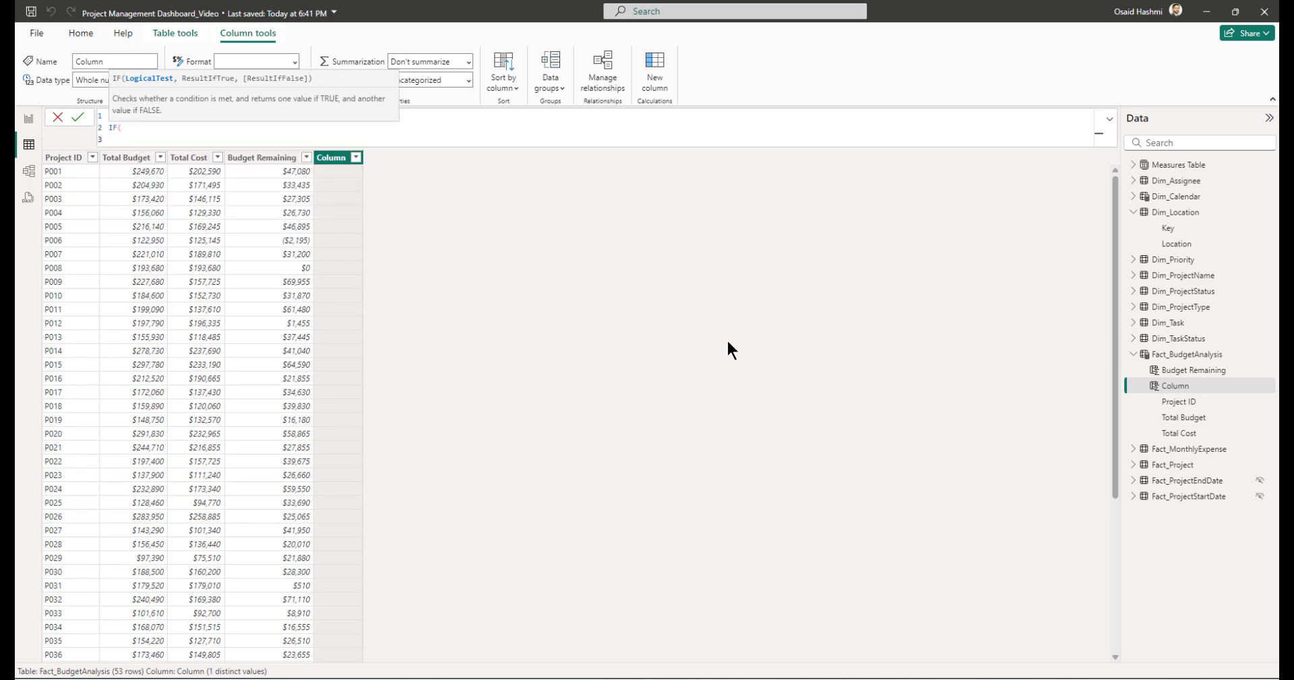
pyautogui.write('[Total Cost]')
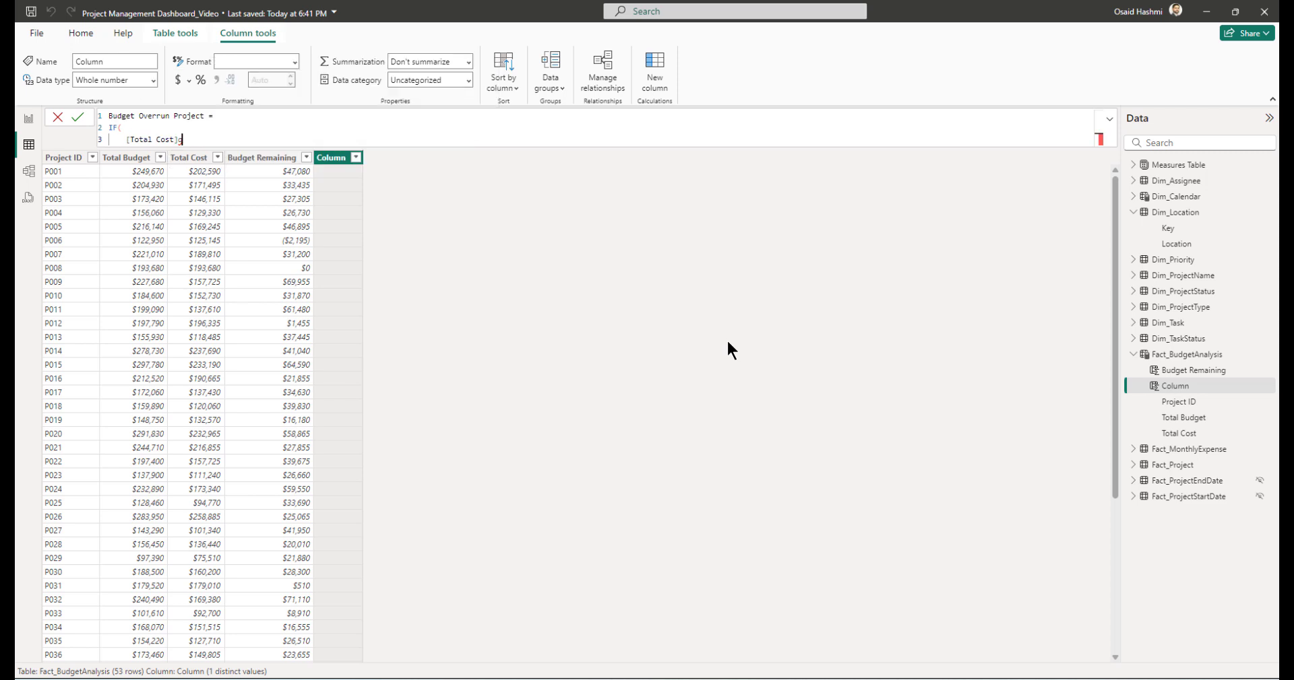
pyautogui.write(' > to')
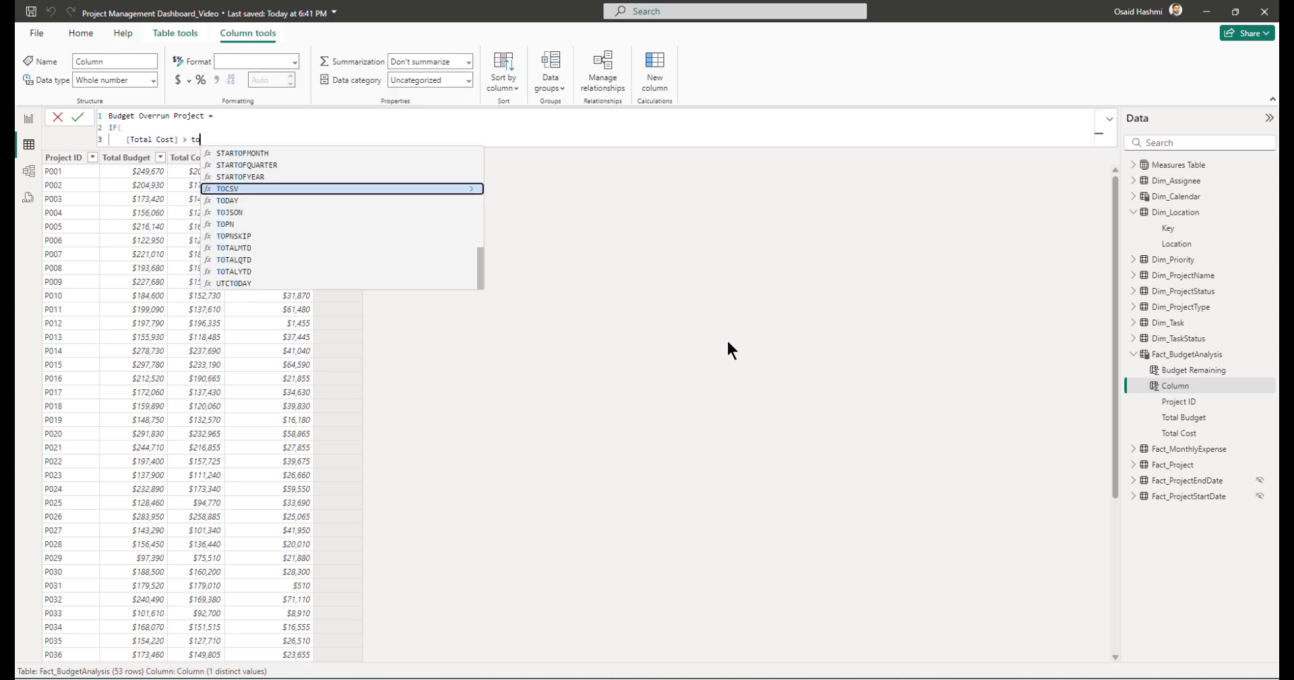
pyautogui.press('BackSpace')
pyautogui.press('BackSpace')
pyautogui.write('[Total Budget]')
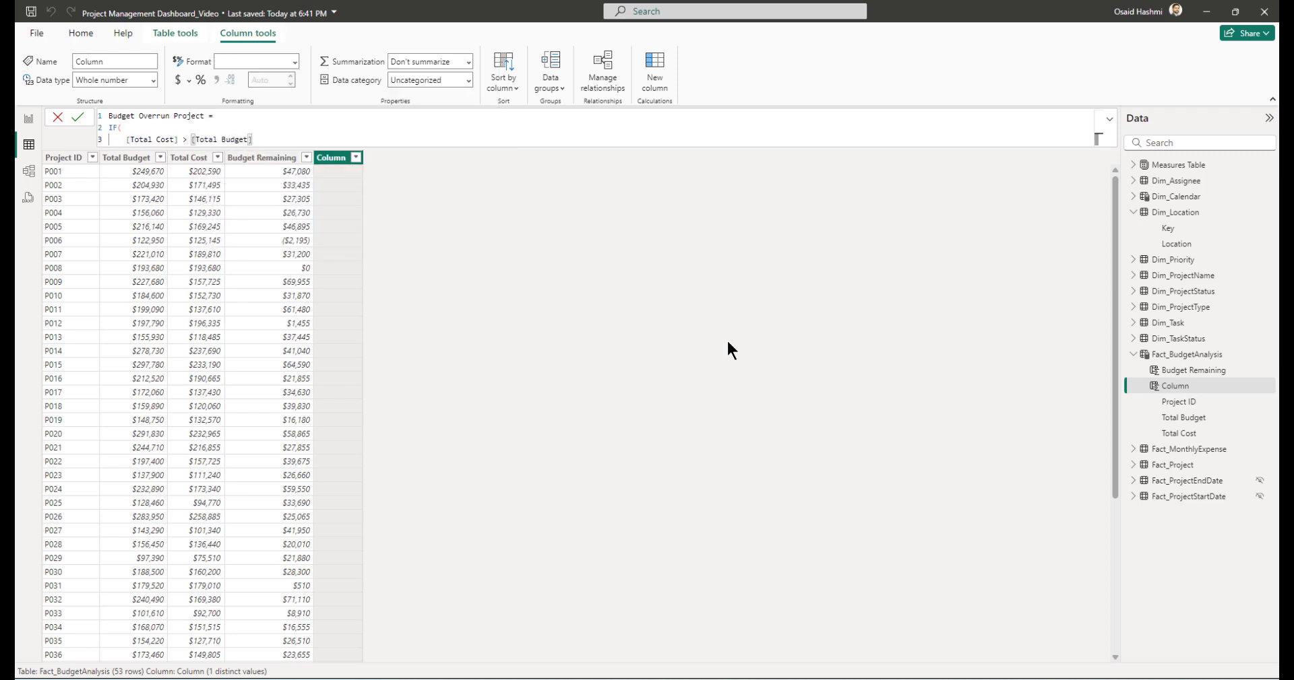
pyautogui.write(',')
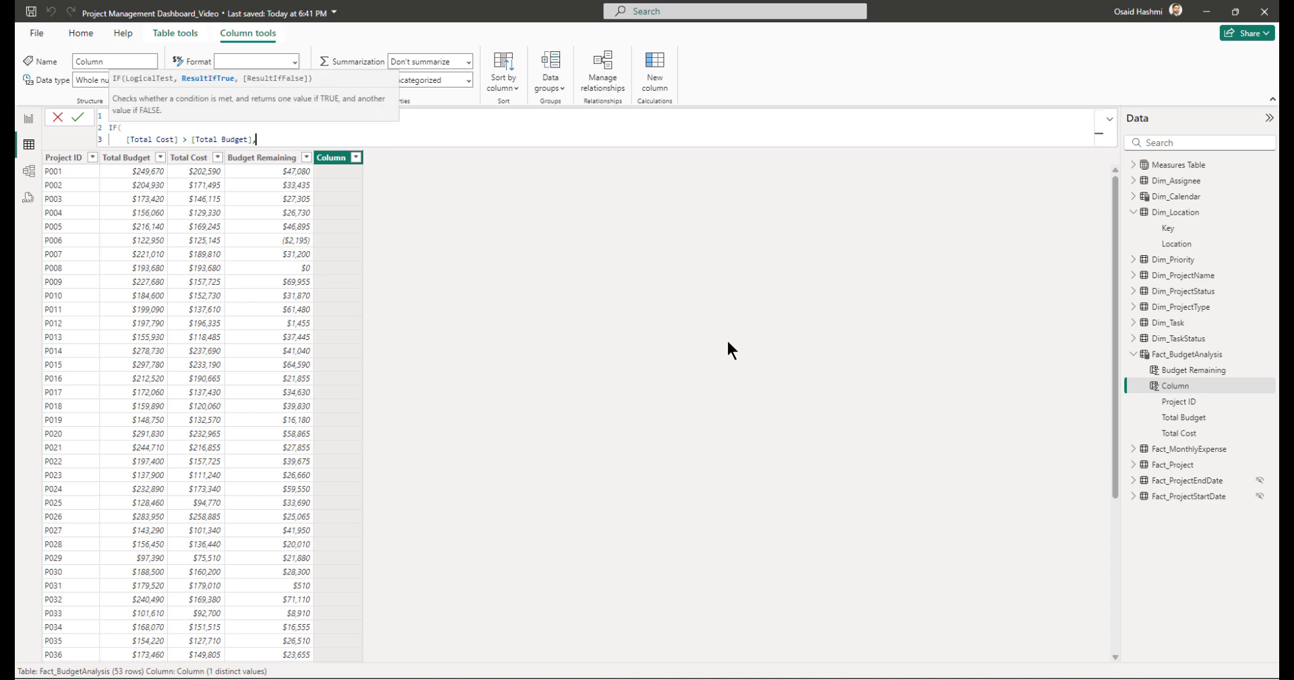
# - Have the IF return "Over Budget" when true and "Under Budget" when false, and commit the column formula
pyautogui.hotkey('shift', 'Return')
pyautogui.write('"Ov')
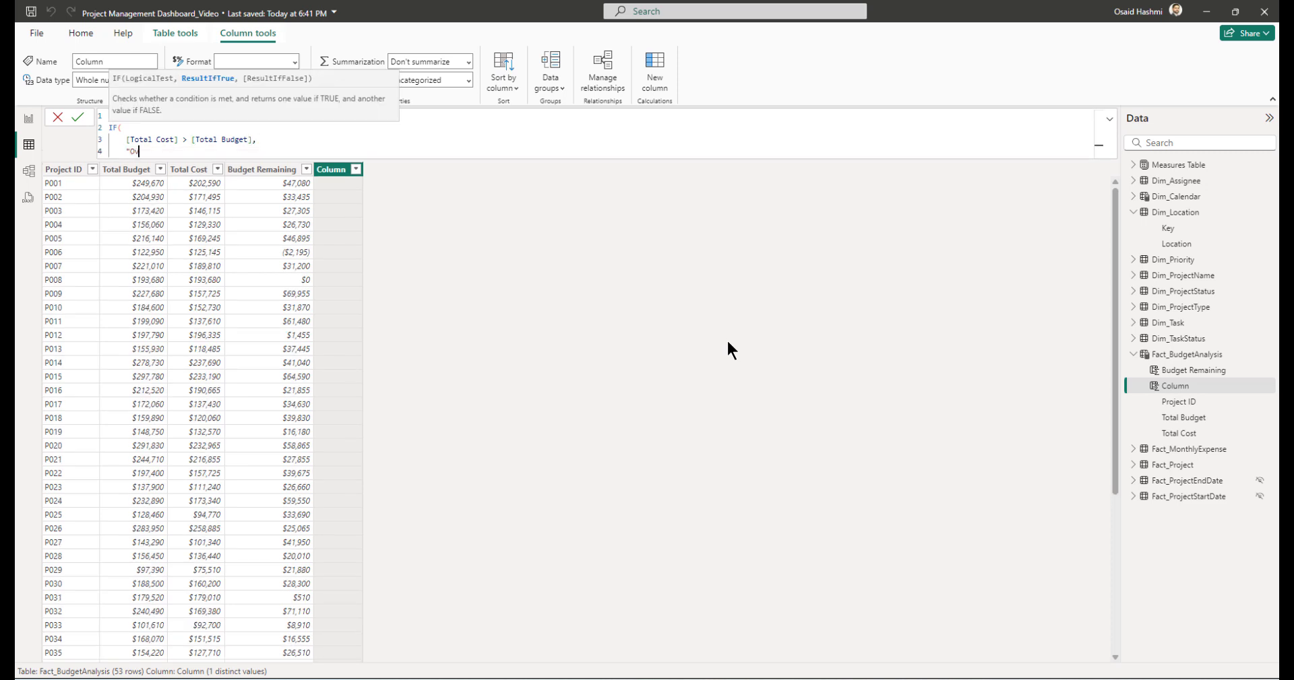
pyautogui.write('er Budget",')
pyautogui.hotkey('shift', 'Return')
pyautogui.write('"')
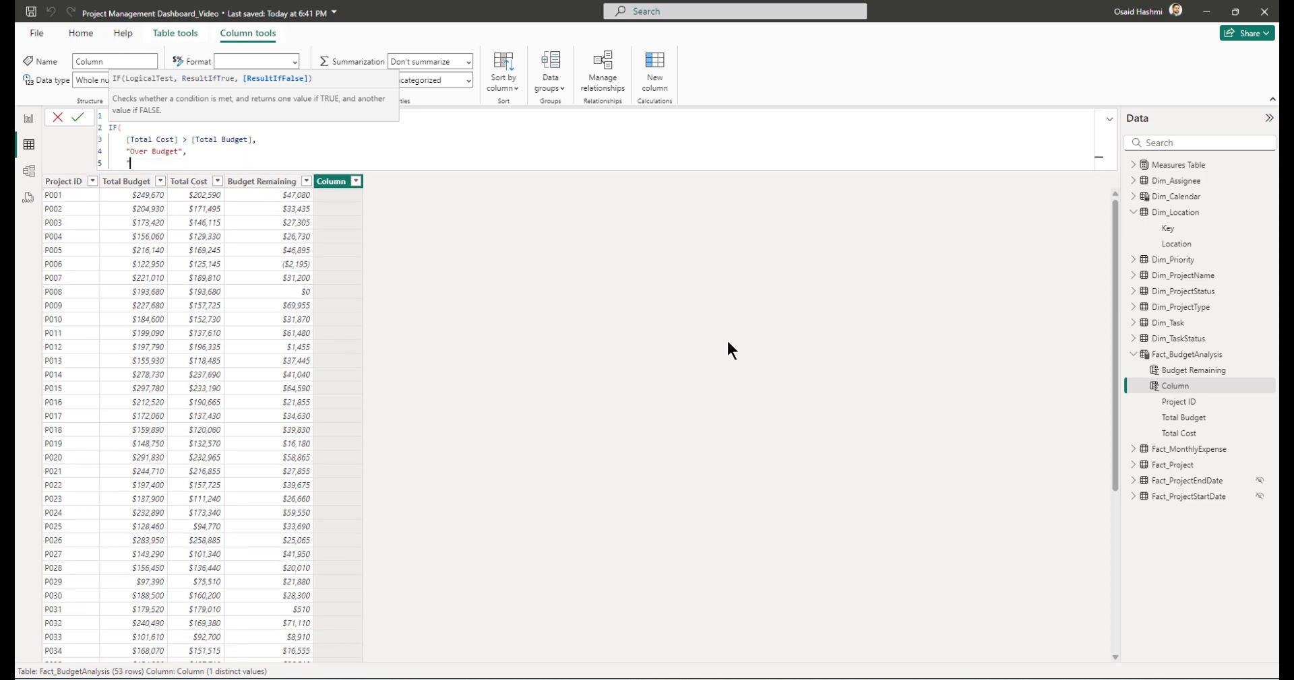
pyautogui.write('Under Budget"')
pyautogui.hotkey('shift', 'Return')
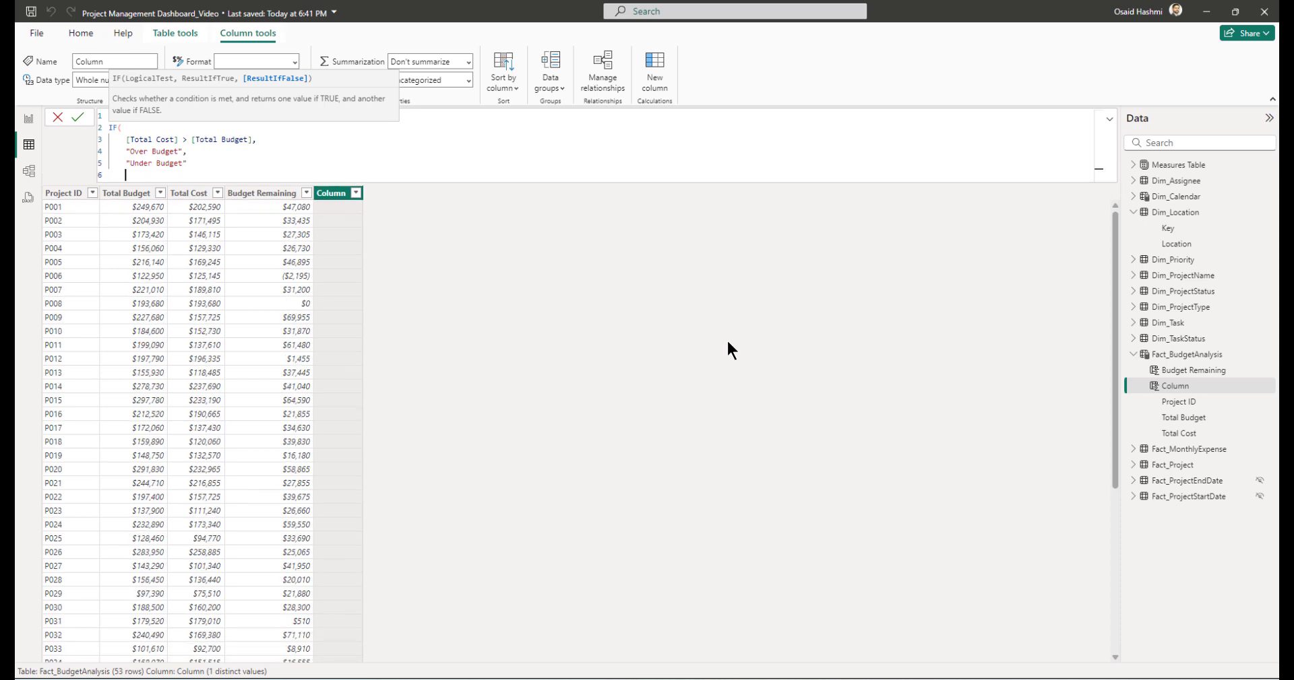
pyautogui.write(')')
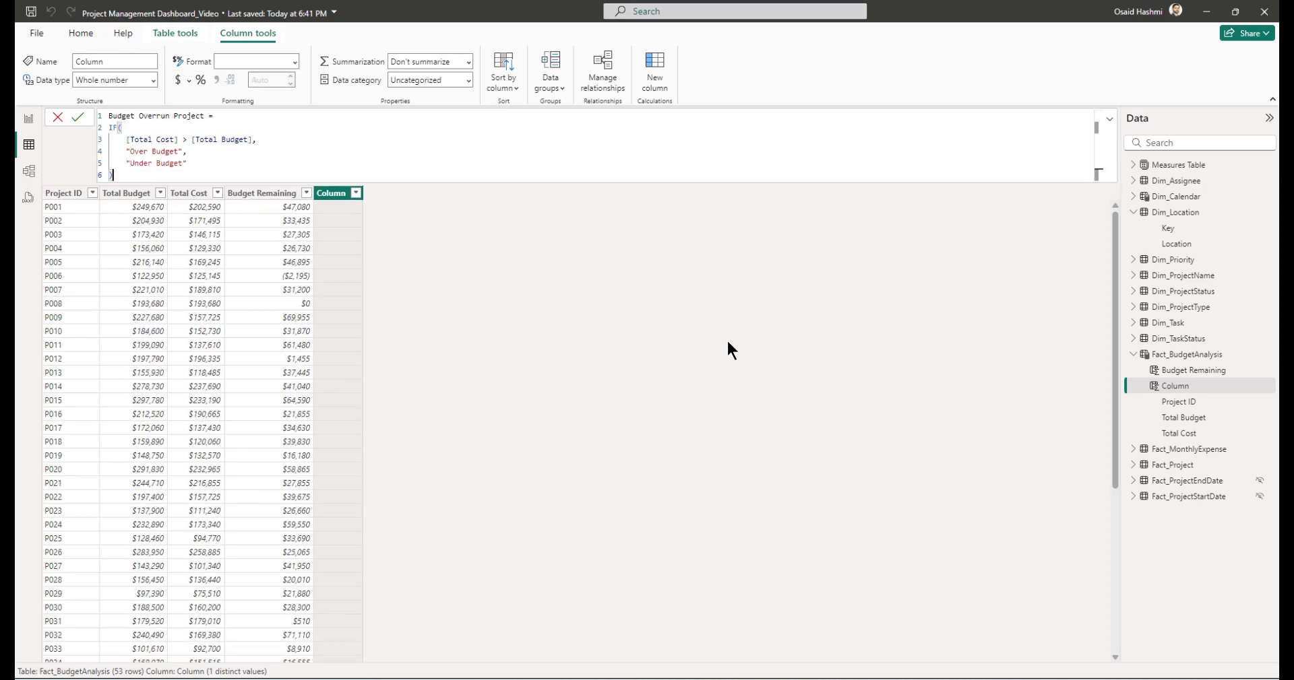
pyautogui.press('Return')
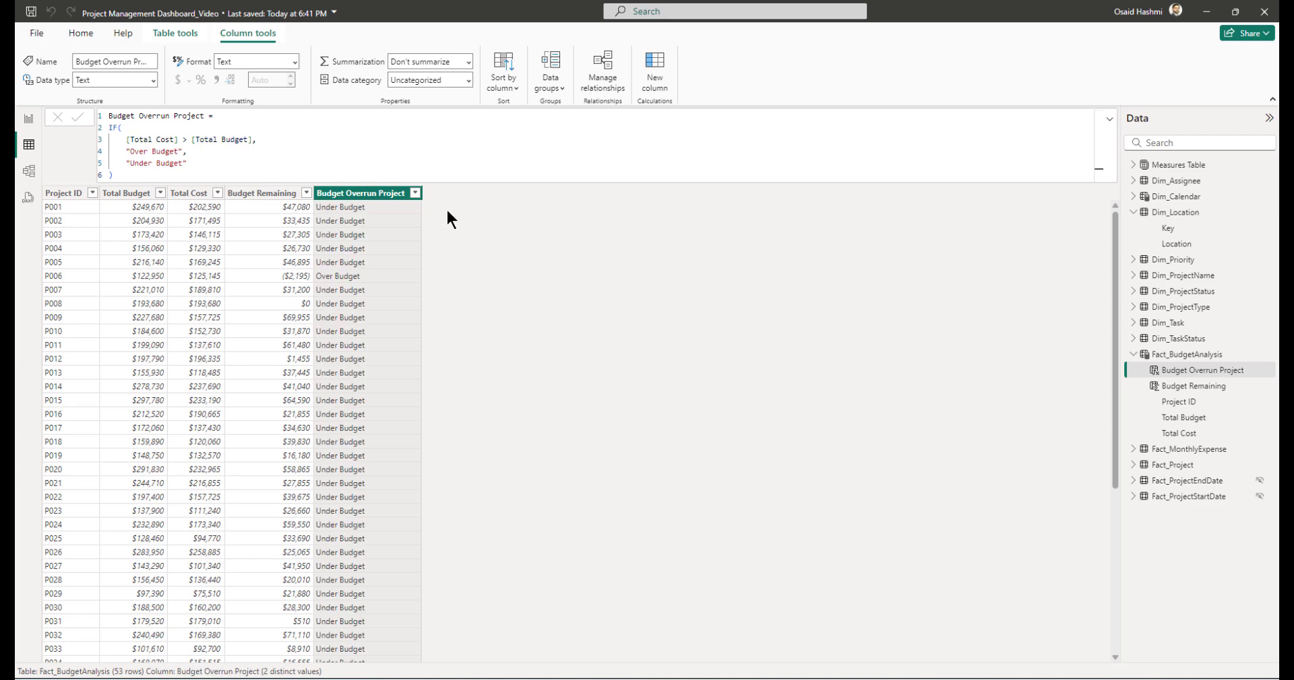
# - In the report, add Budget Overrun Project as legend to the Number of Projects by ProjectType chart and make it a stacked bar chart
pyautogui.click(29, 125)
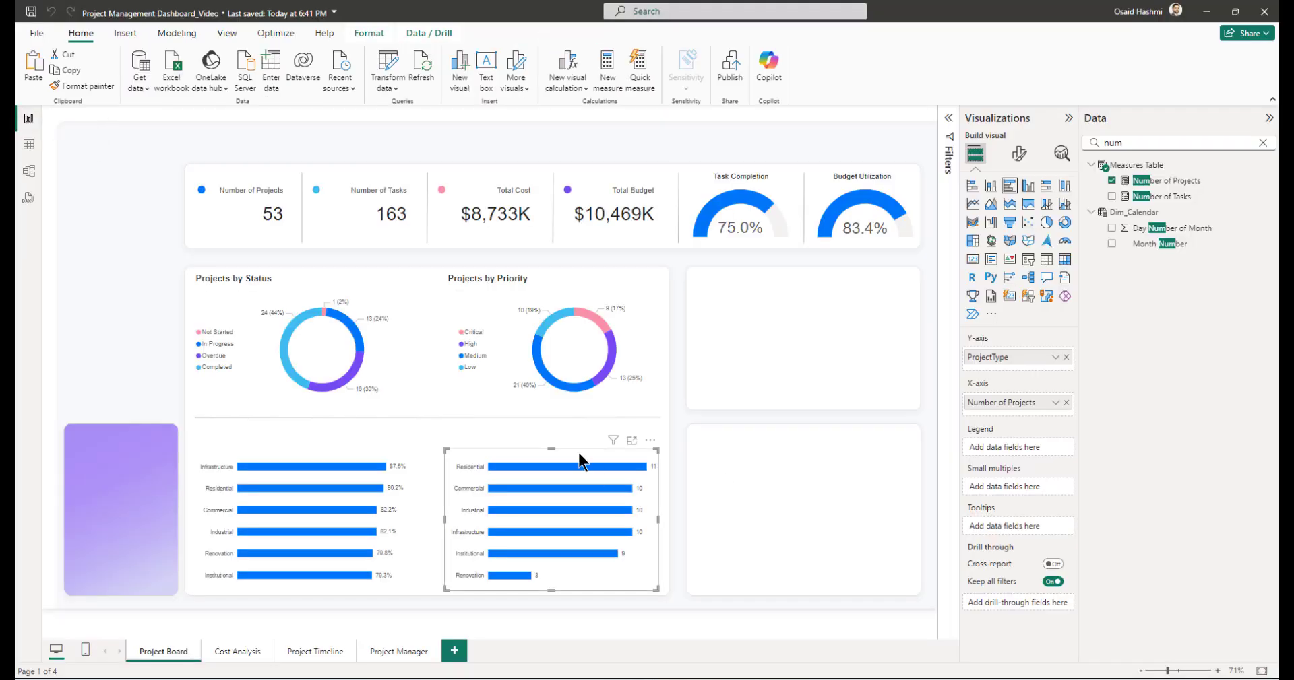
pyautogui.doubleClick(1135, 144)
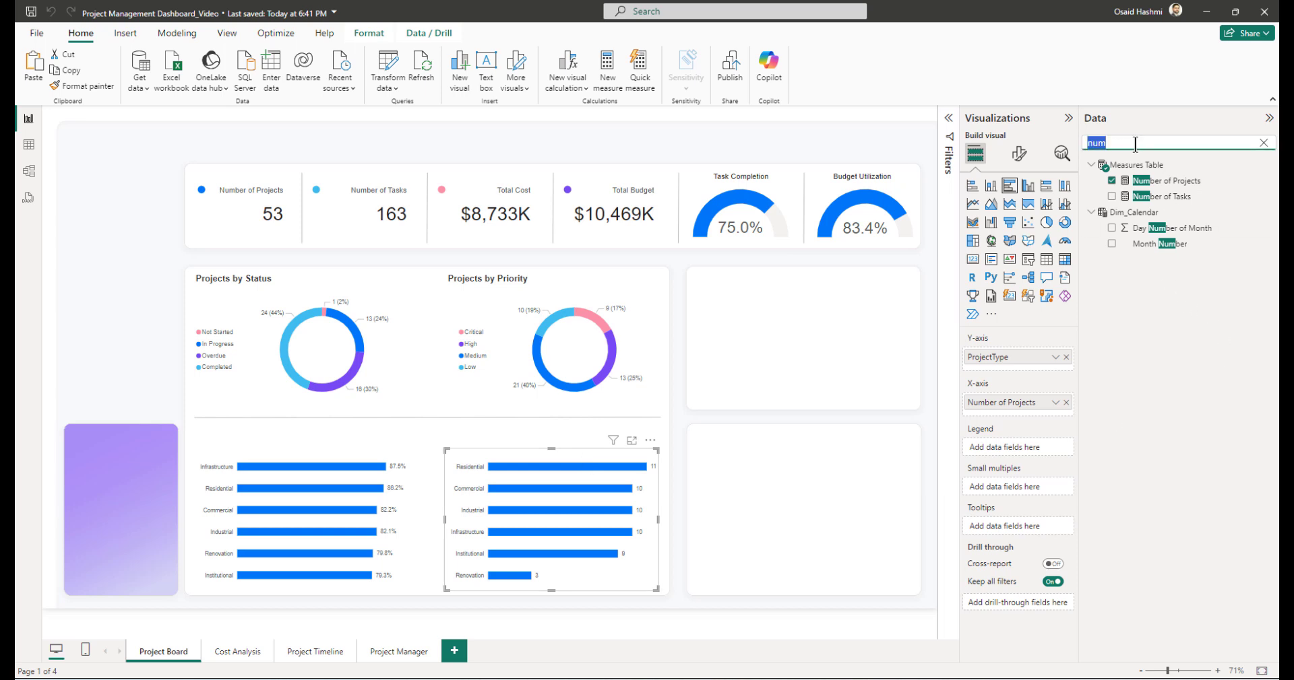
pyautogui.write('overrun')
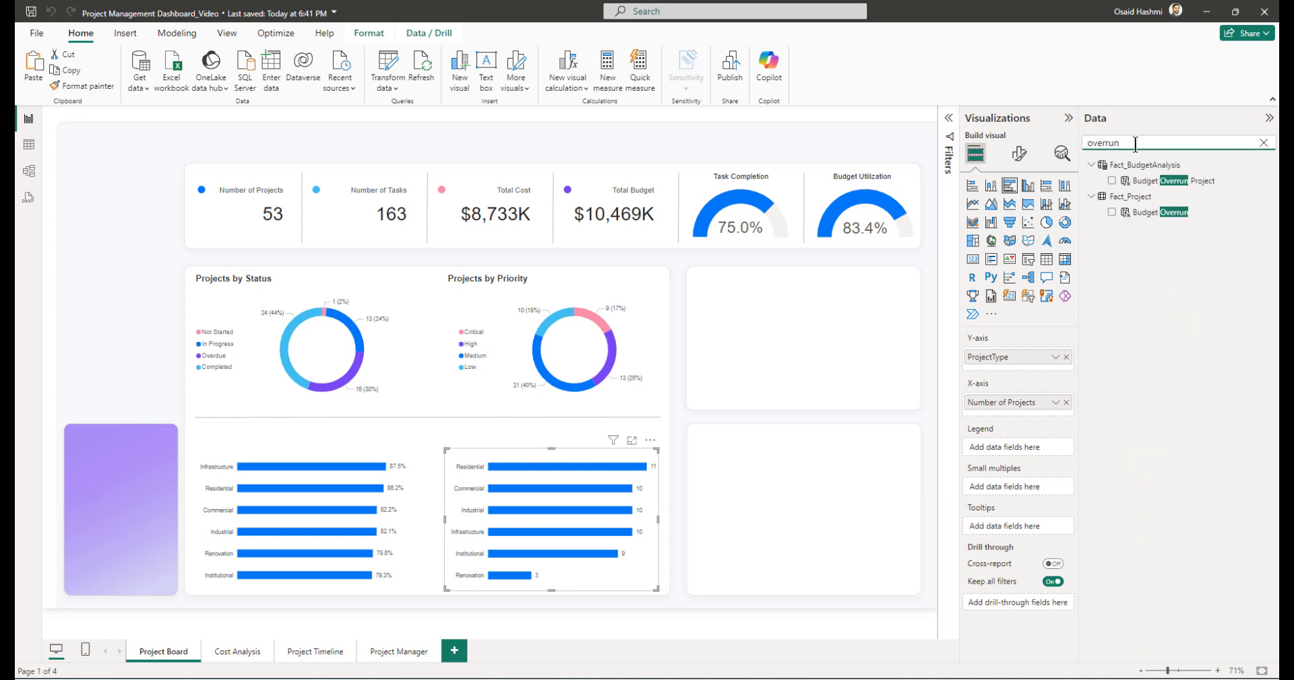
pyautogui.click(1110, 181)
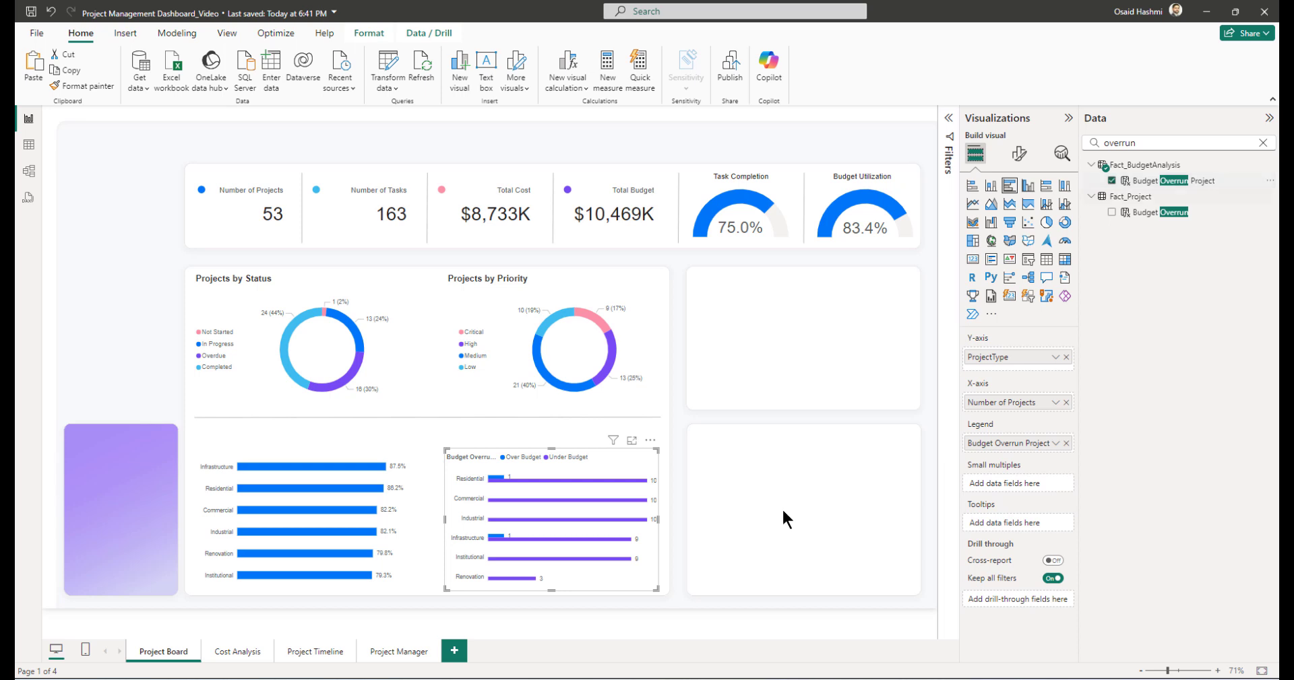
pyautogui.click(971, 186)
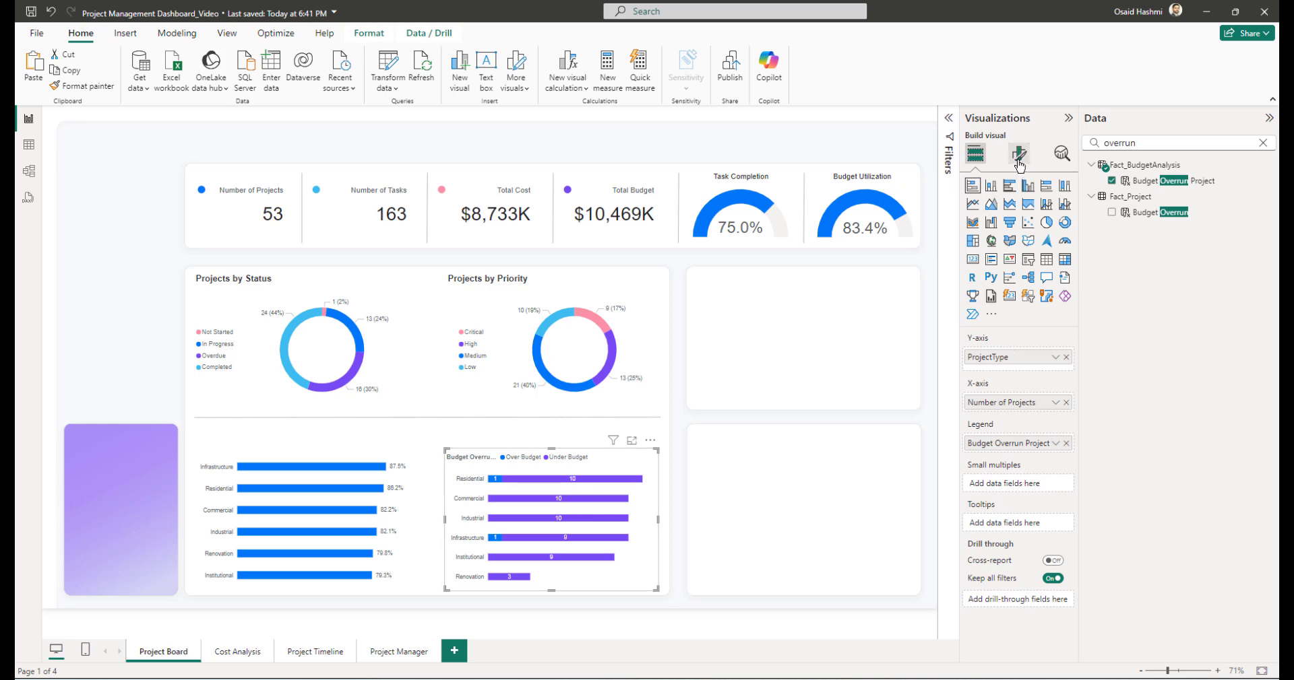
# - Set the bar color of the Over Budget series to the pink theme color
pyautogui.click(1019, 154)
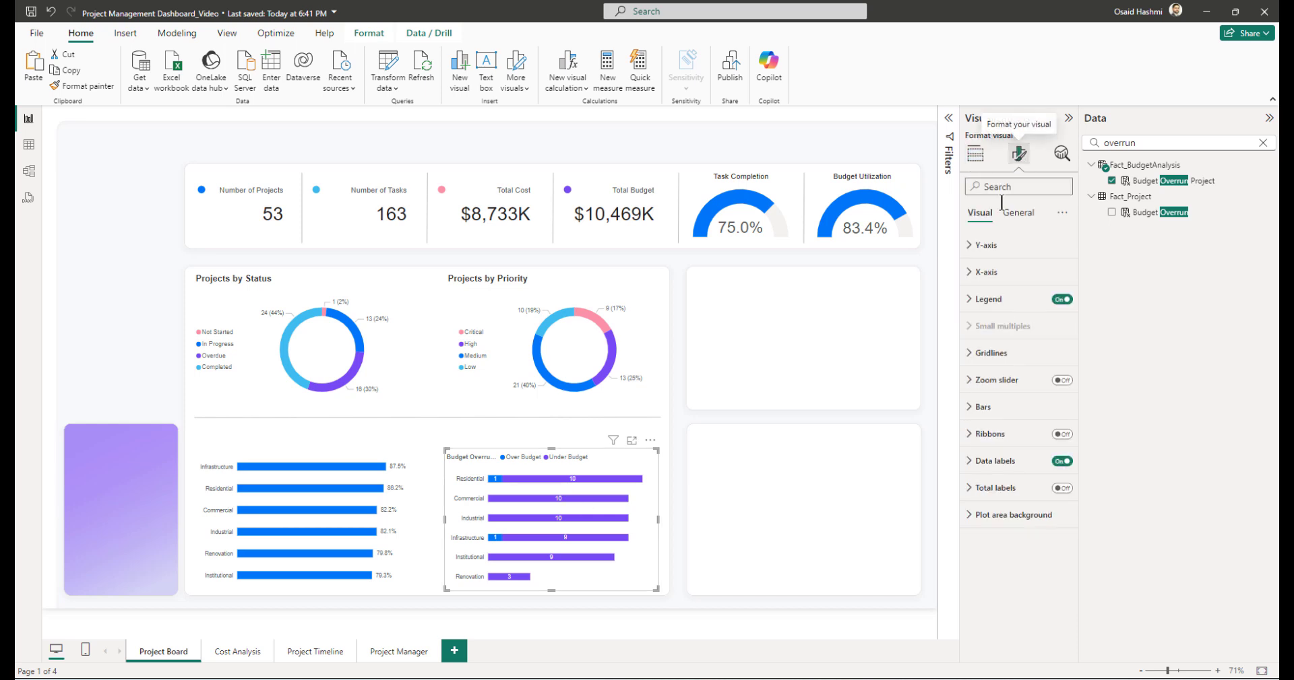
pyautogui.click(985, 412)
pyautogui.scroll(-3, 988, 405)
pyautogui.click(1017, 275)
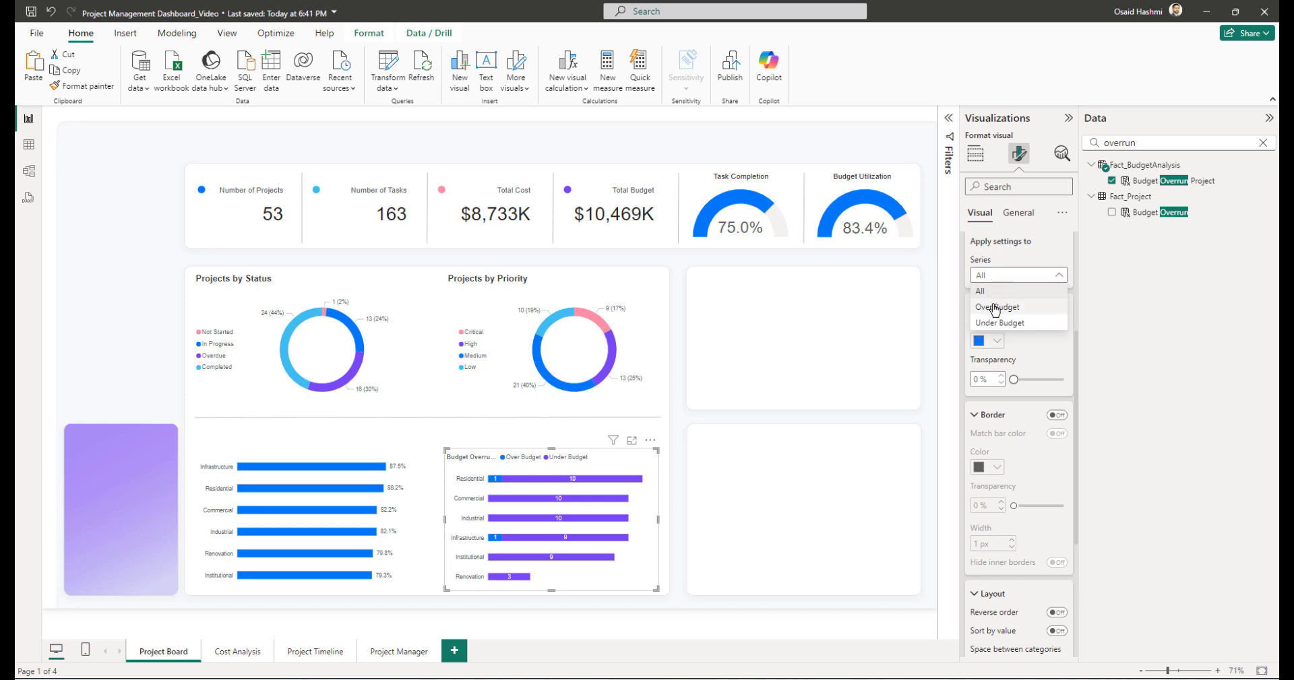
pyautogui.click(996, 307)
pyautogui.click(987, 341)
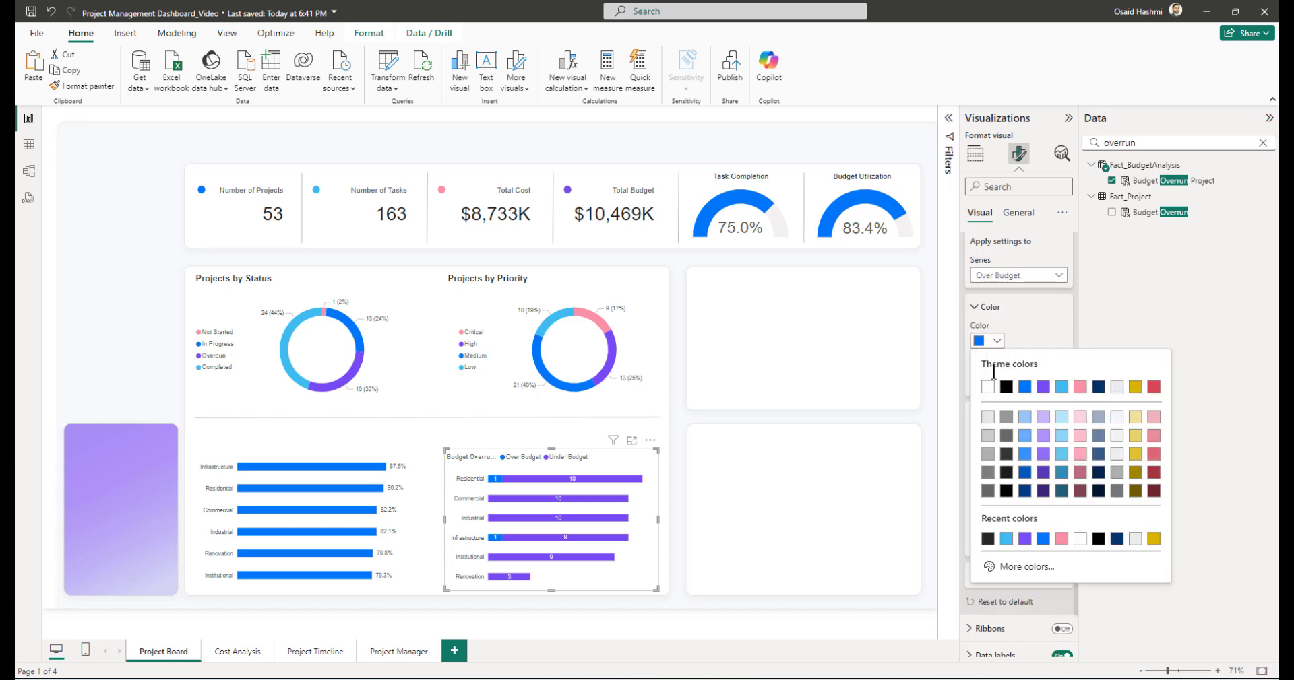
pyautogui.click(1078, 386)
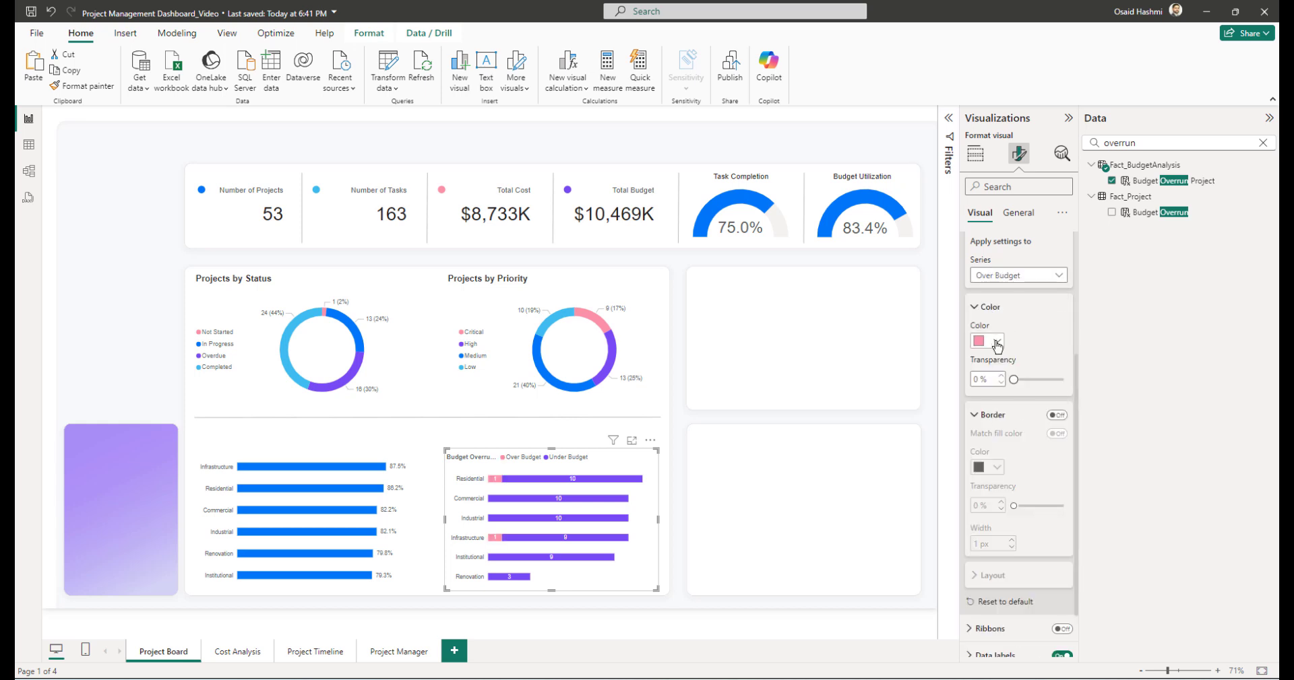
# - Set the bar color of the Under Budget series to the blue theme color and collapse the bar settings
pyautogui.click(1017, 275)
pyautogui.click(999, 320)
pyautogui.click(996, 342)
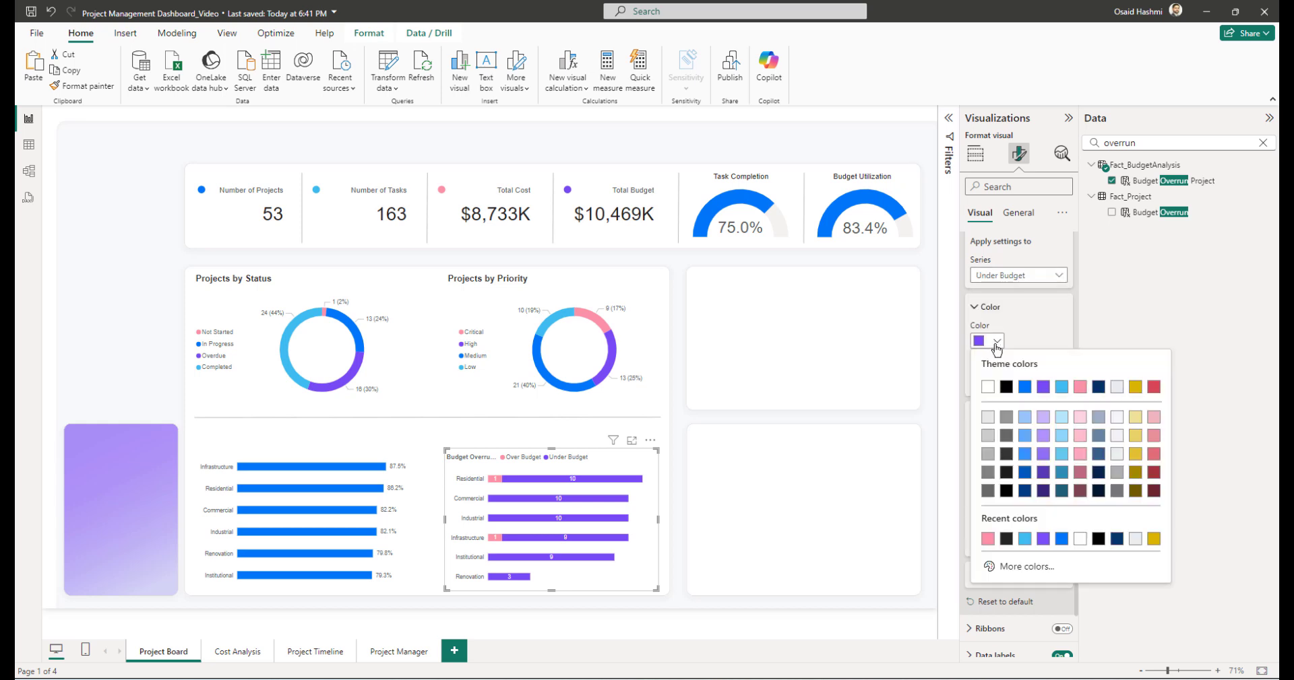
pyautogui.click(1024, 387)
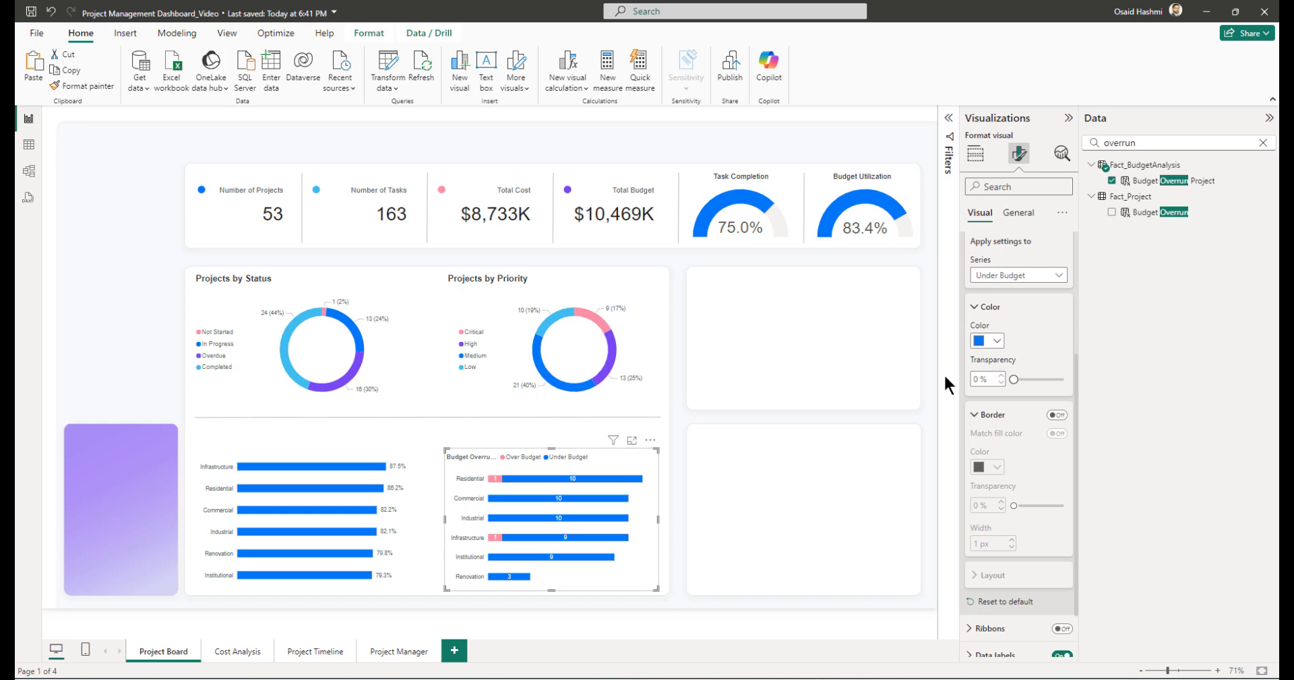
pyautogui.scroll(3, 989, 337)
pyautogui.click(988, 341)
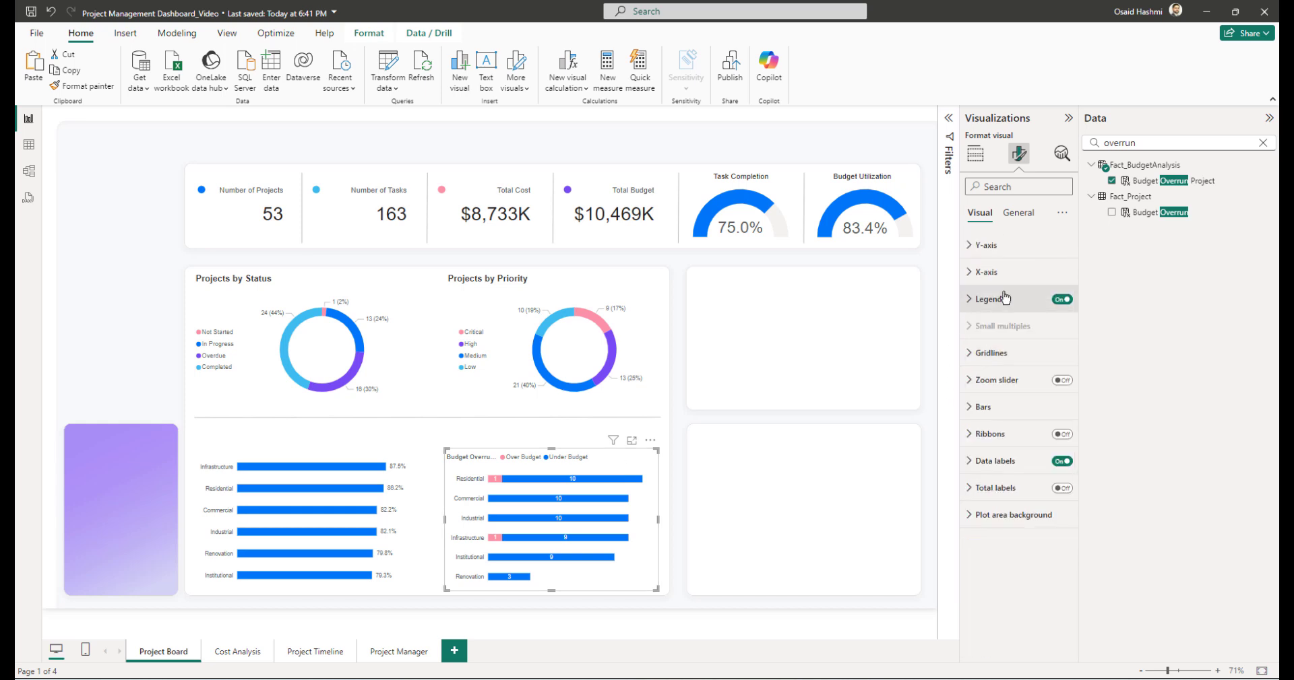
# - Turn off the stacked bar chart's legend title and set the legend position to Top right
pyautogui.click(989, 299)
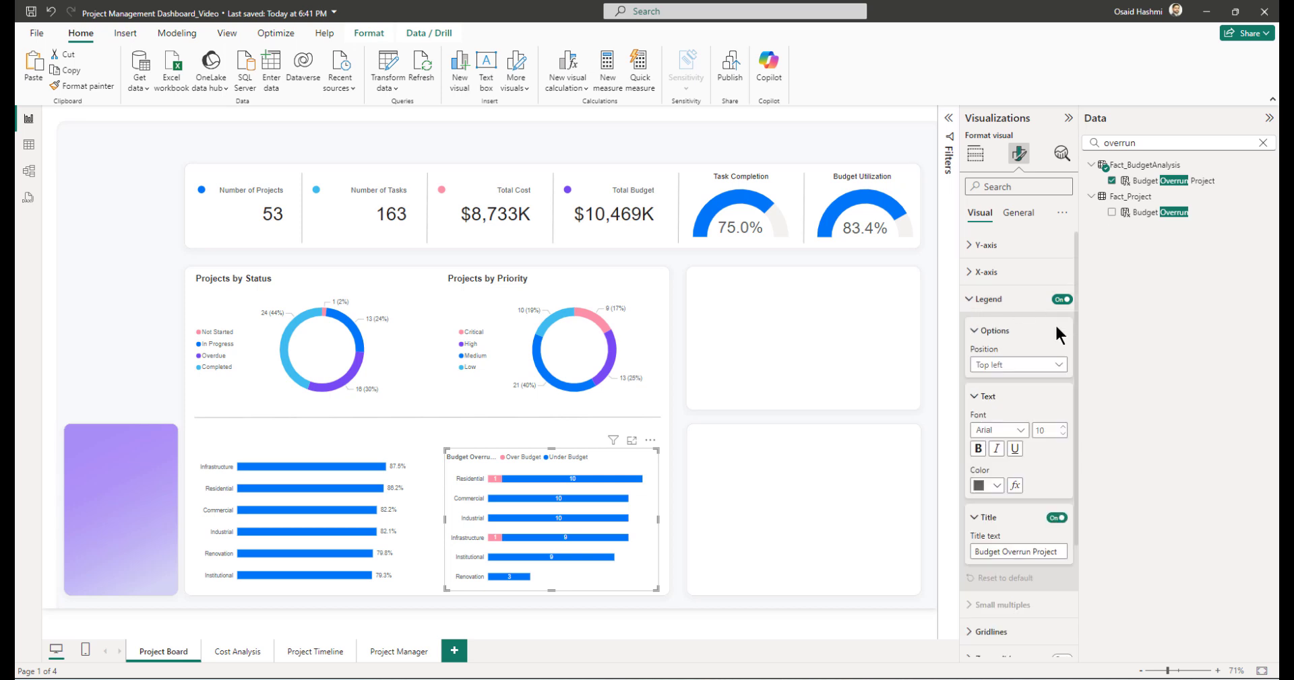
pyautogui.click(1053, 519)
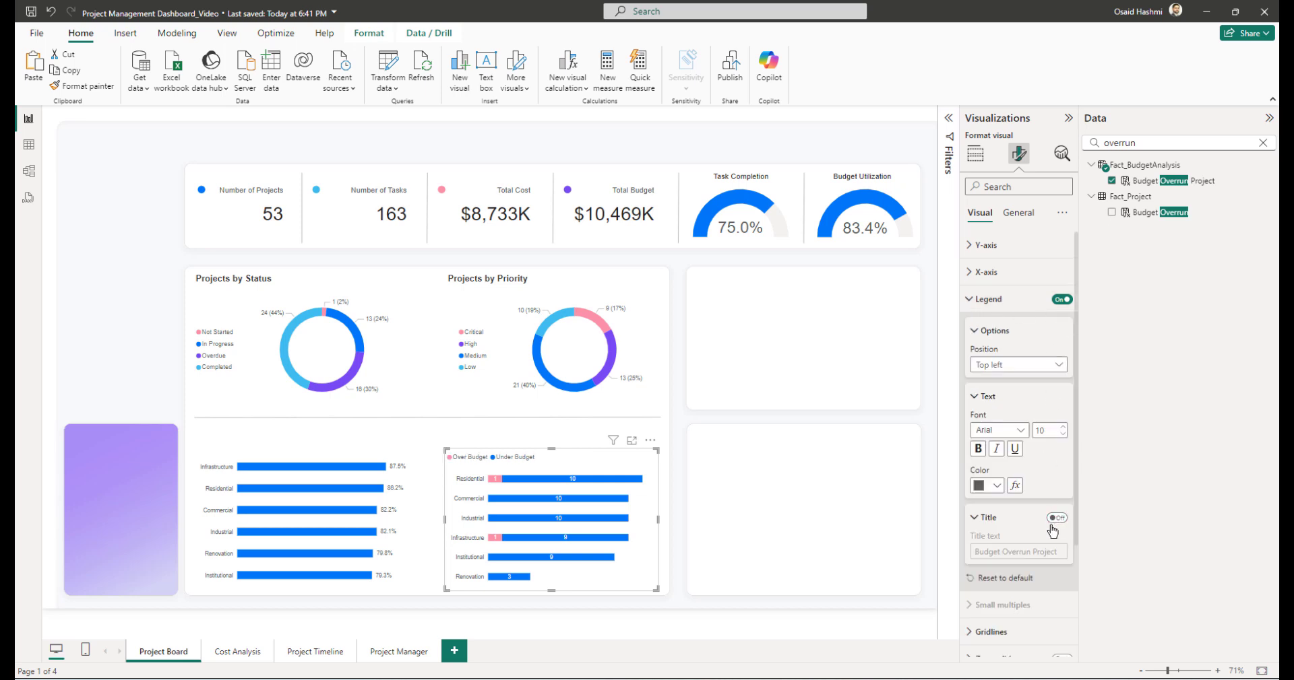
pyautogui.click(1004, 368)
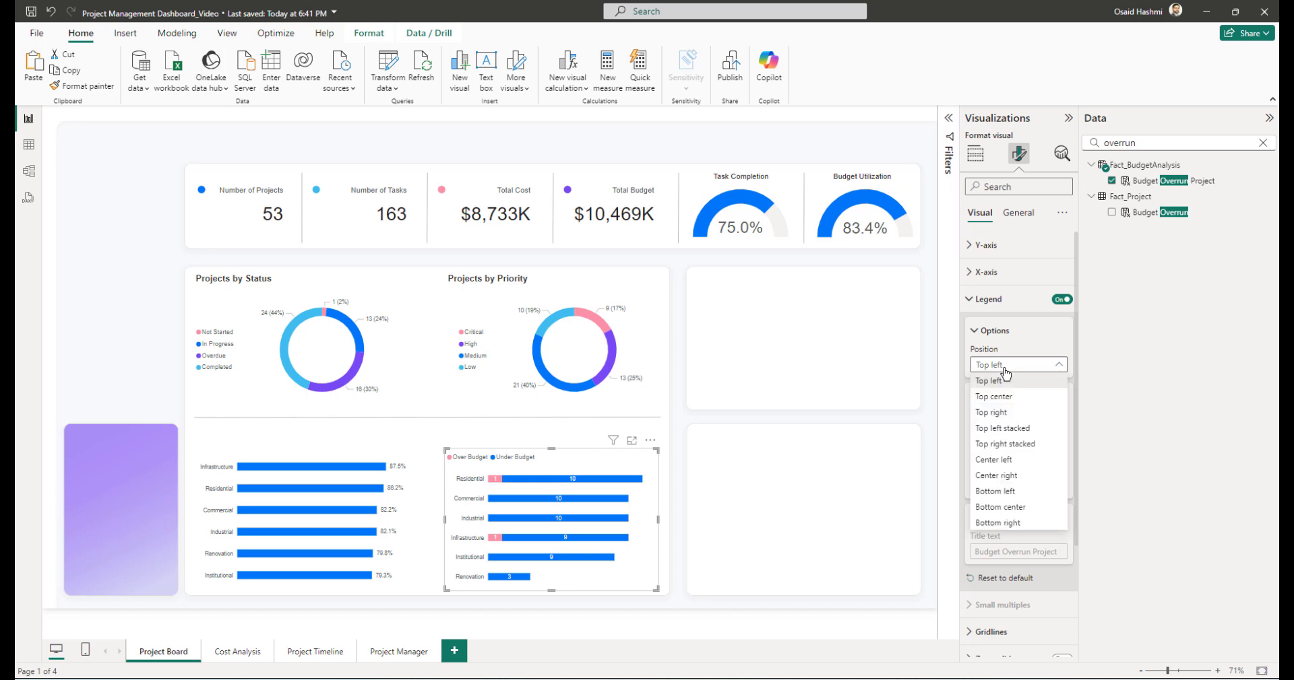
pyautogui.click(992, 412)
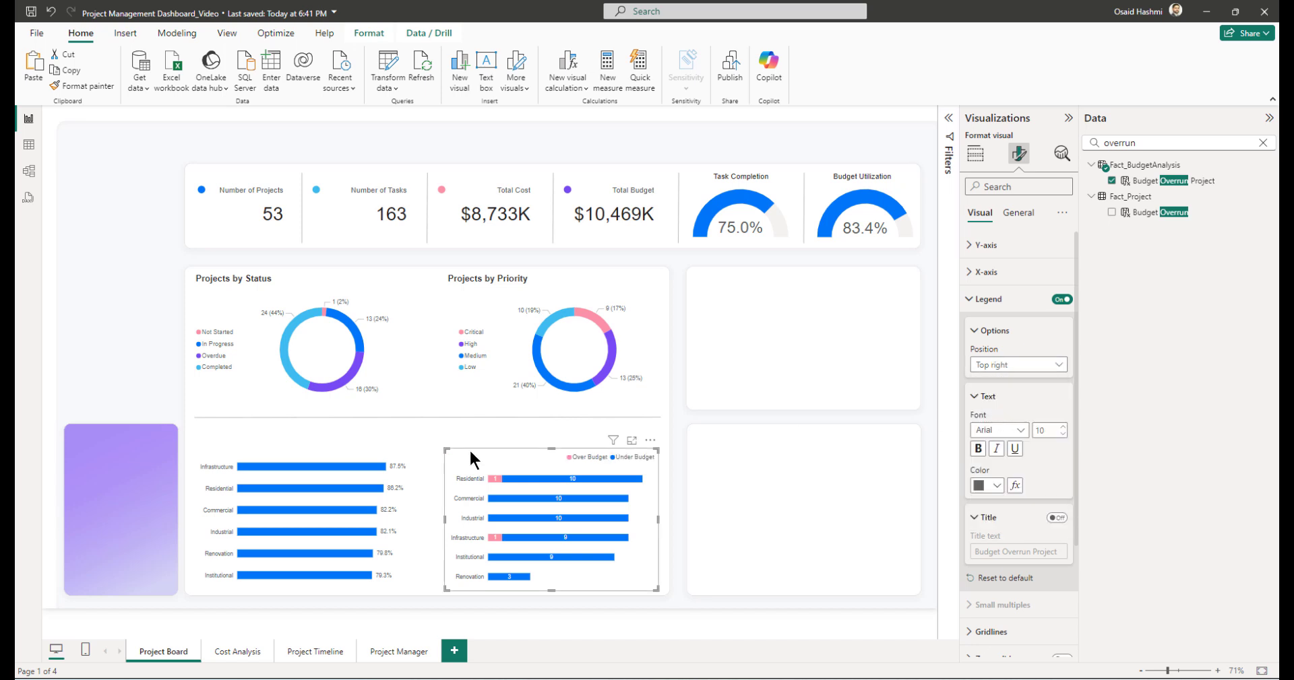
# - Sort the stacked bar chart's legend in descending order
pyautogui.click(595, 463)
pyautogui.click(596, 464)
pyautogui.click(650, 440)
pyautogui.moveTo(691, 520)
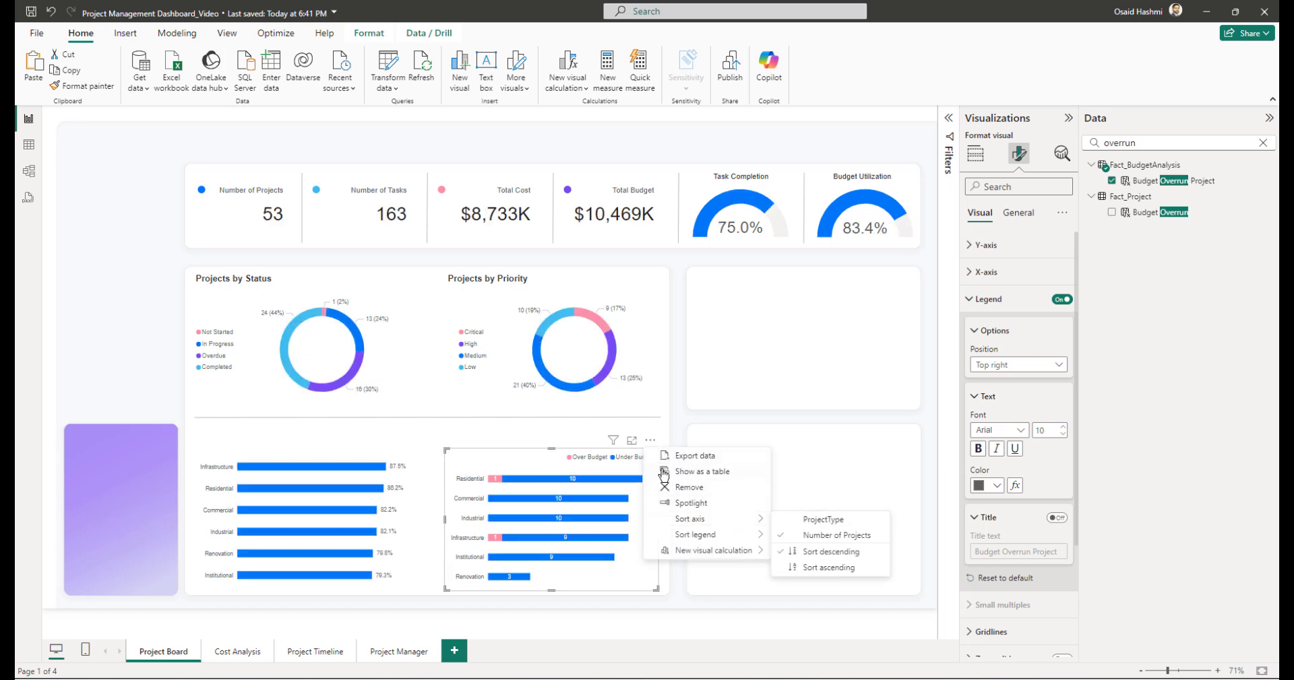
pyautogui.click(824, 551)
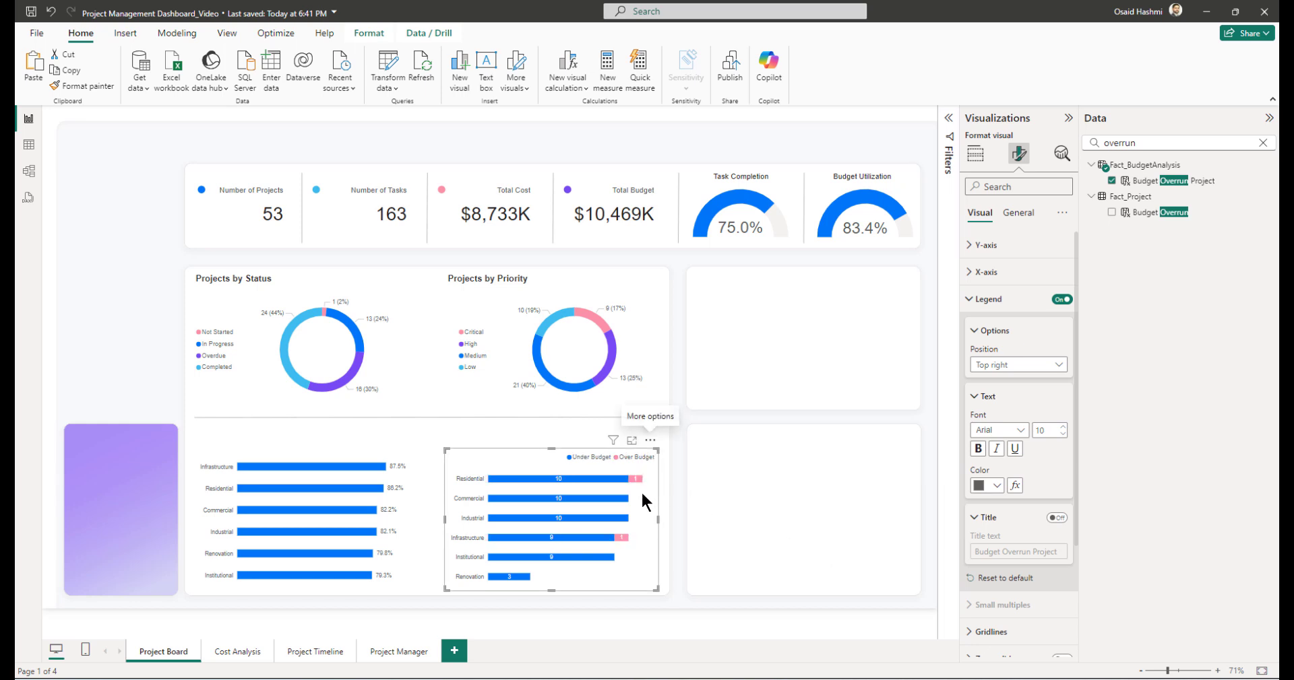
# - Turn on total labels for the stacked bar chart of projects by project type and deselect the chart
pyautogui.click(987, 299)
pyautogui.click(998, 462)
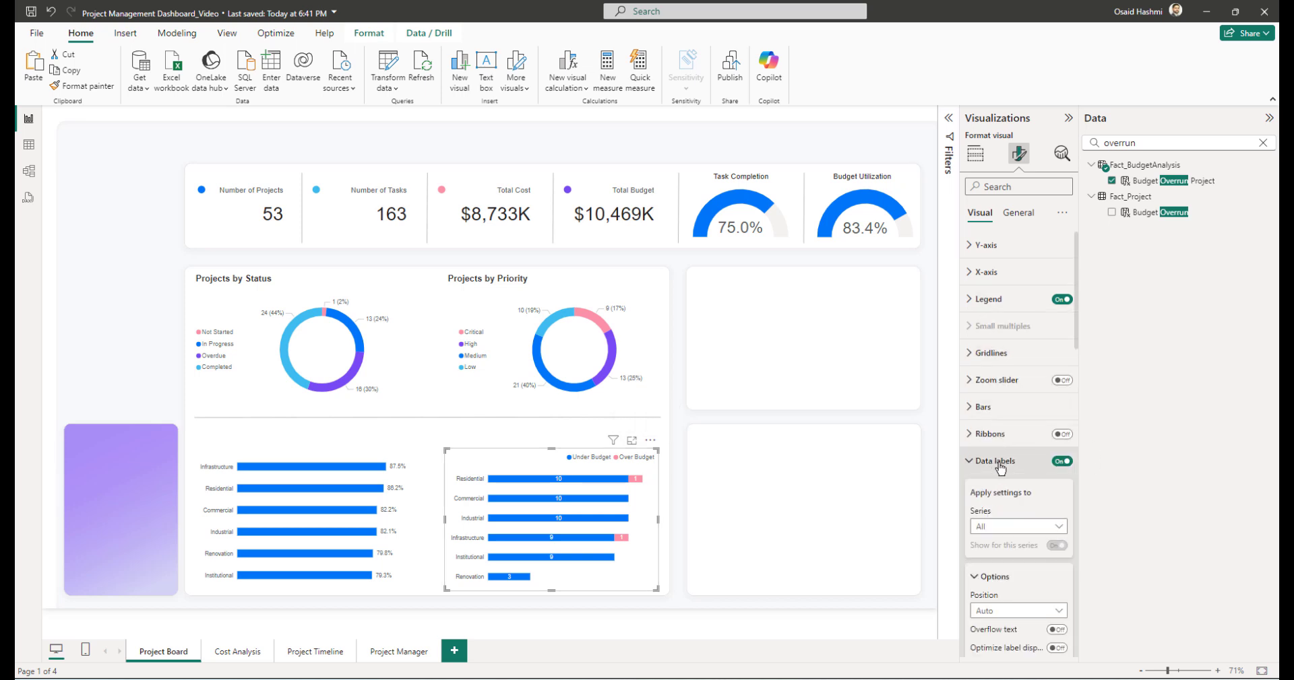
pyautogui.scroll(-10, 1017, 471)
pyautogui.click(1061, 617)
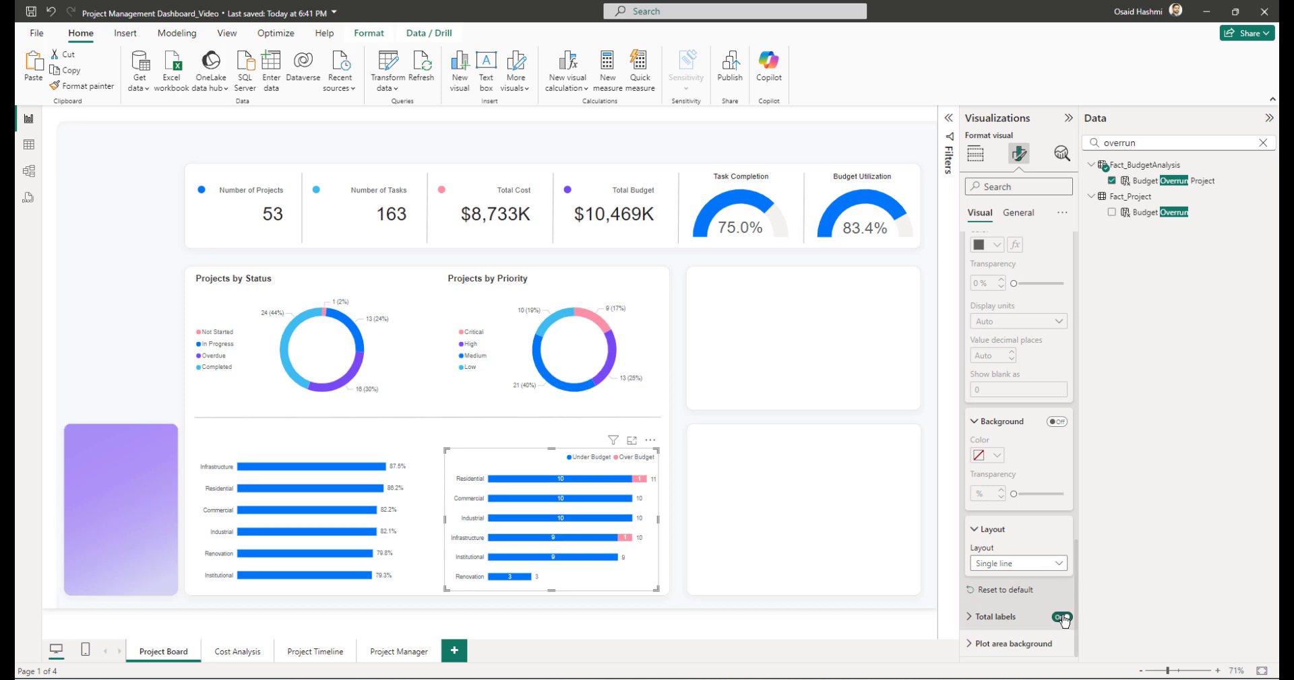
pyautogui.moveTo(638, 476)
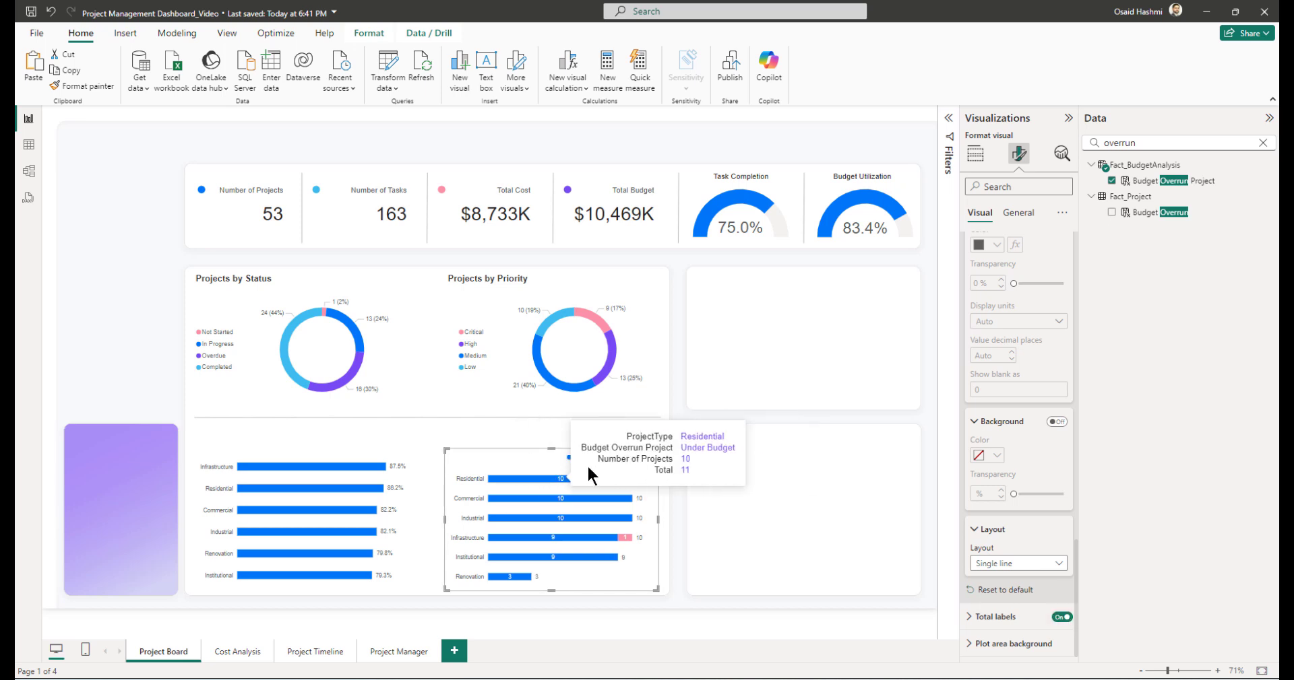
pyautogui.click(443, 432)
# - Set the text color of the "Projects by Status" title to the custom gray #605E5C
pyautogui.click(280, 281)
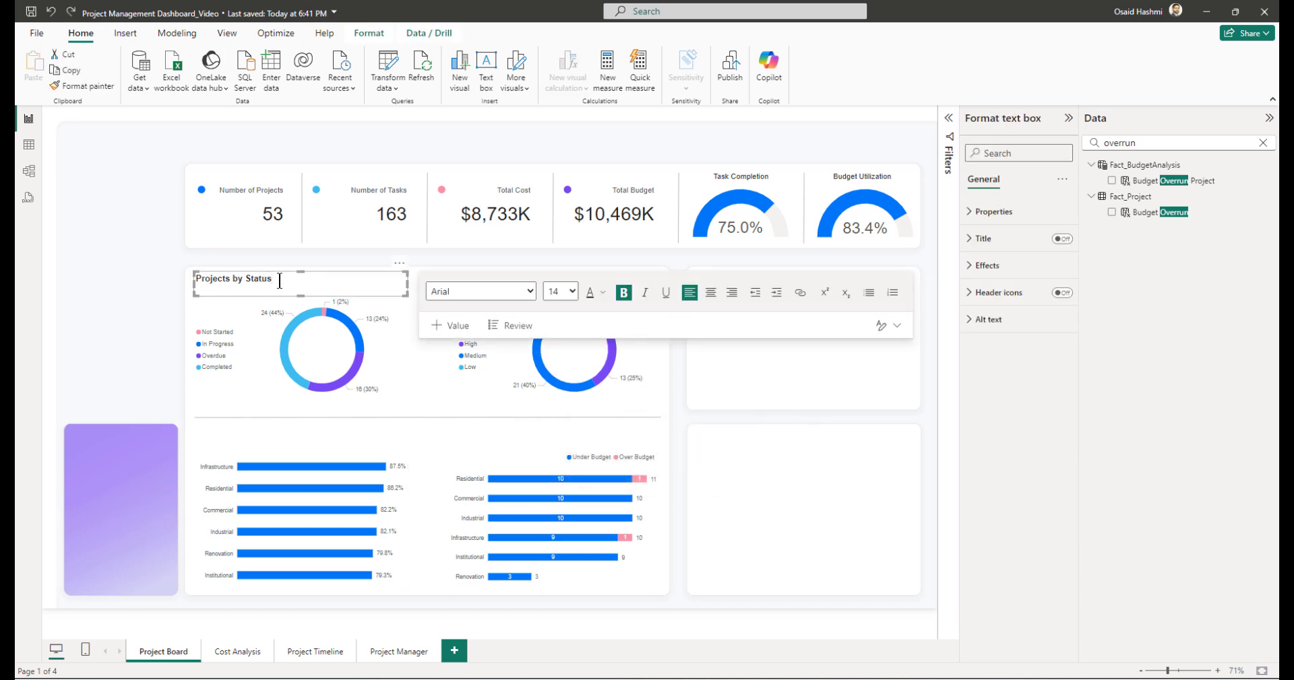
pyautogui.hotkey('ctrl', 'a')
pyautogui.click(601, 293)
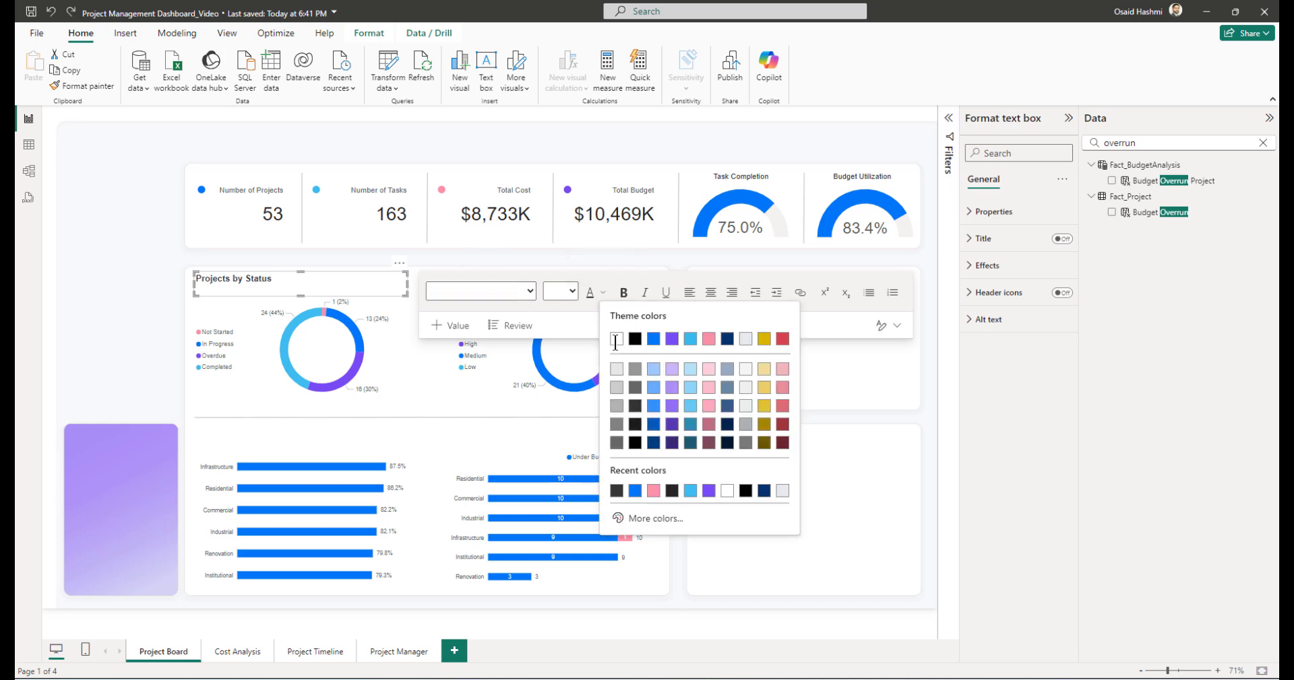
pyautogui.click(641, 520)
pyautogui.click(626, 474)
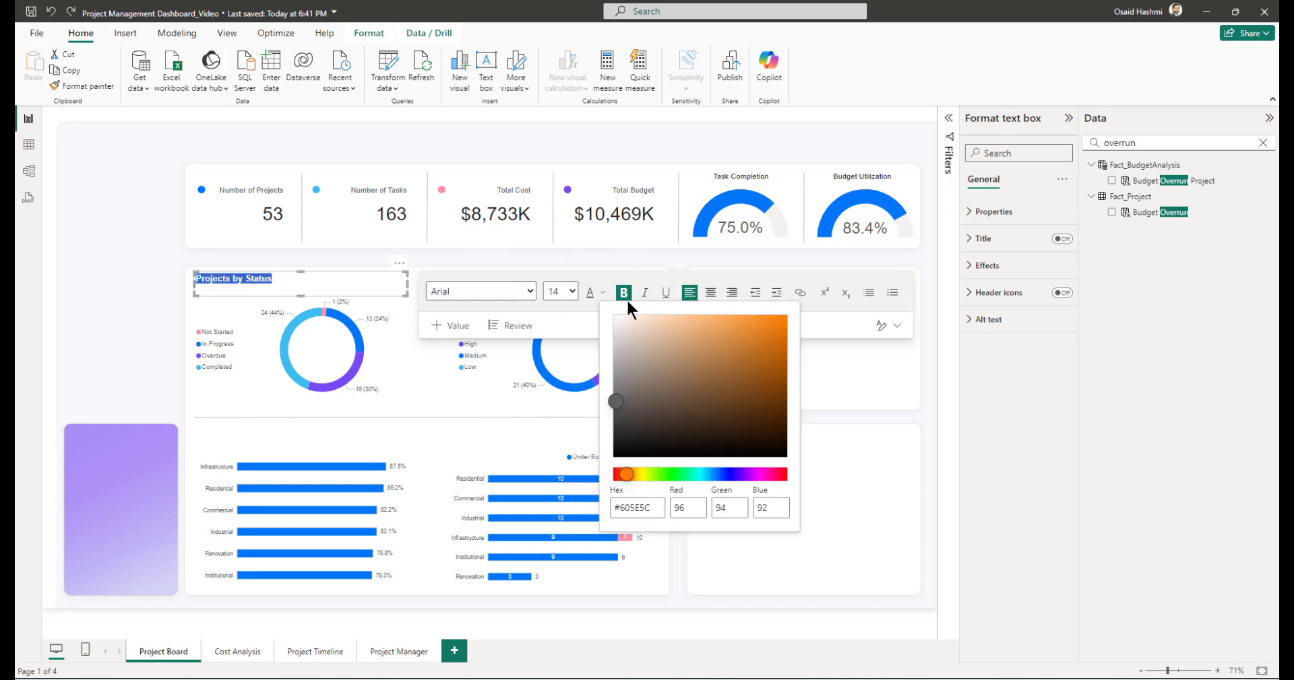
pyautogui.click(568, 322)
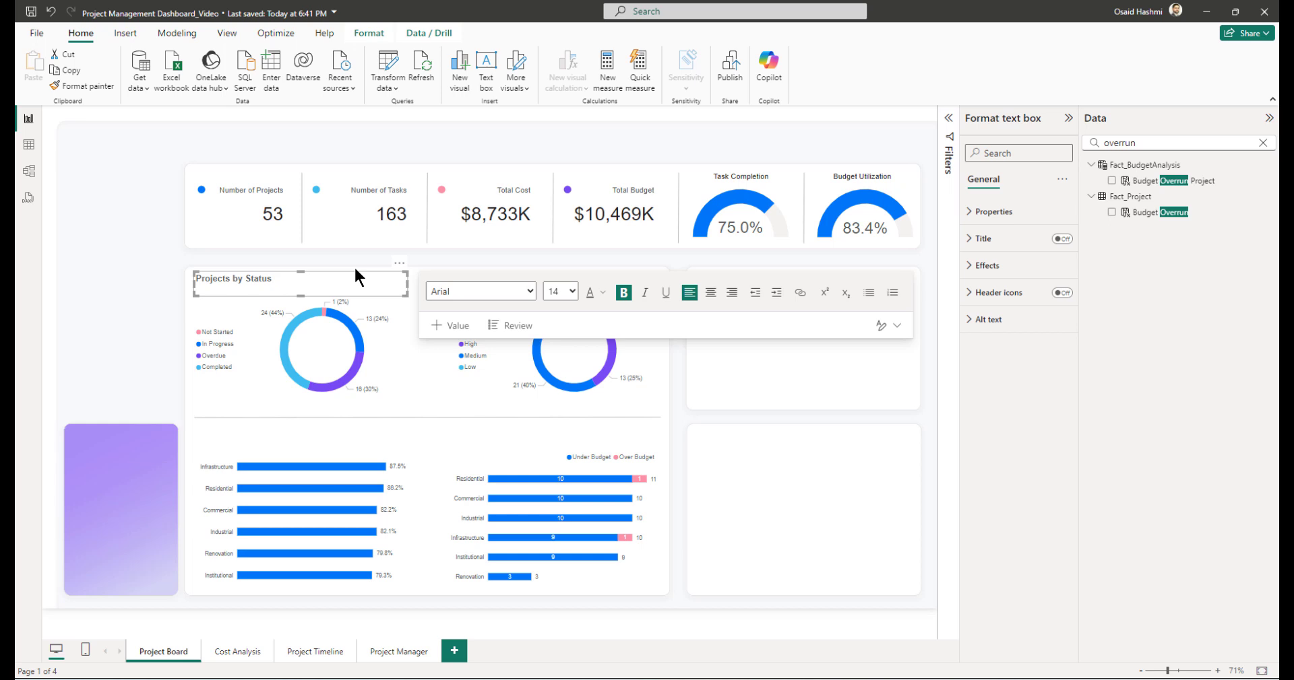
pyautogui.click(170, 316)
# - Give the "Projects by Priority" title the same custom gray text color, #605E5C
pyautogui.click(576, 288)
pyautogui.hotkey('ctrl', 'a')
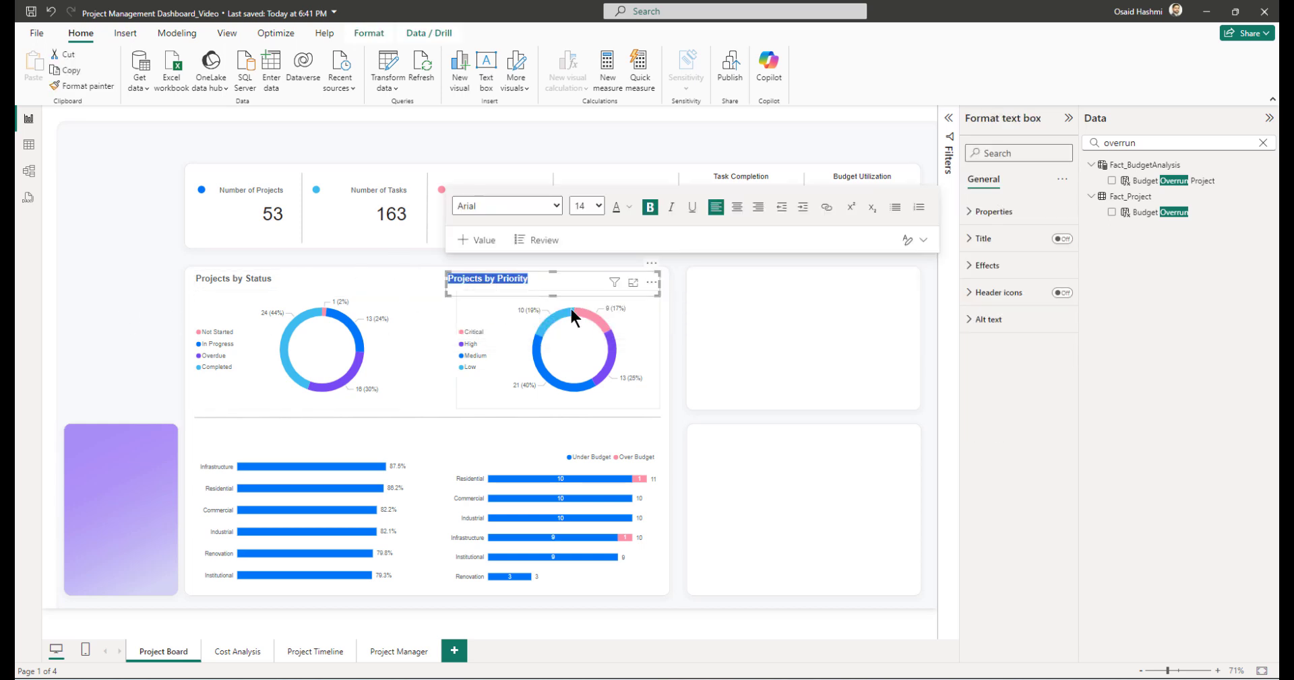
pyautogui.click(630, 209)
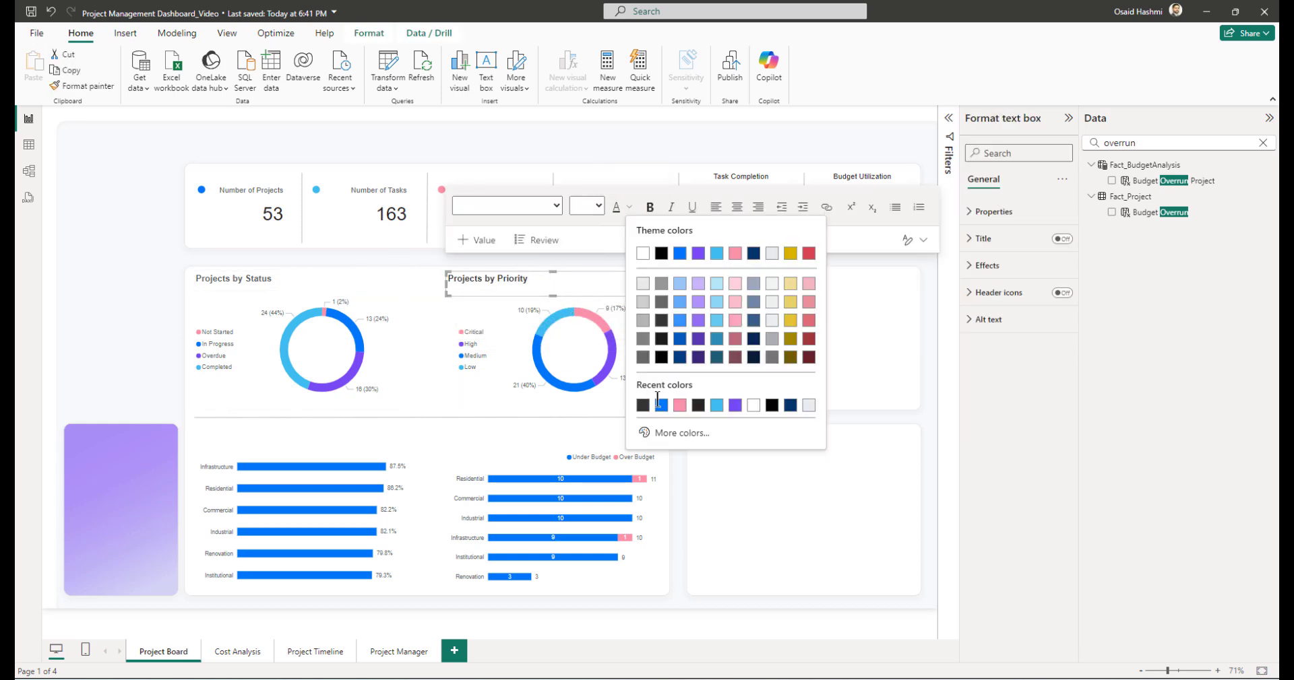
pyautogui.click(669, 440)
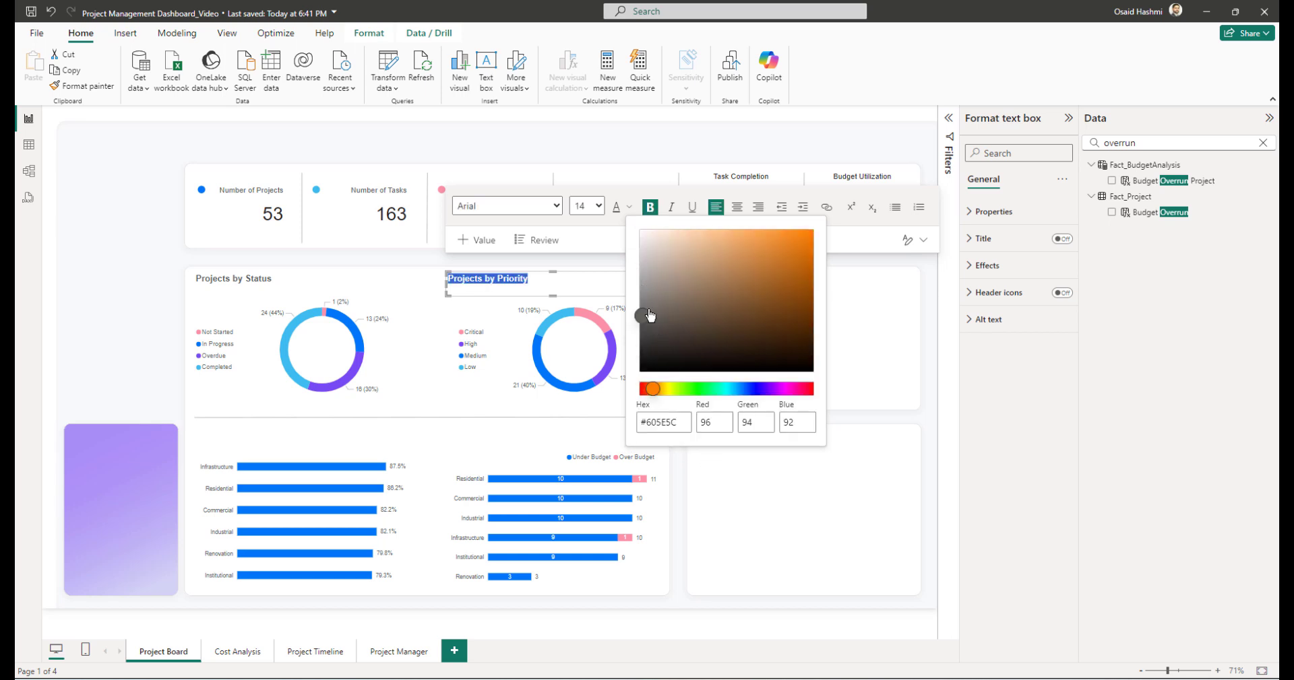
pyautogui.click(596, 228)
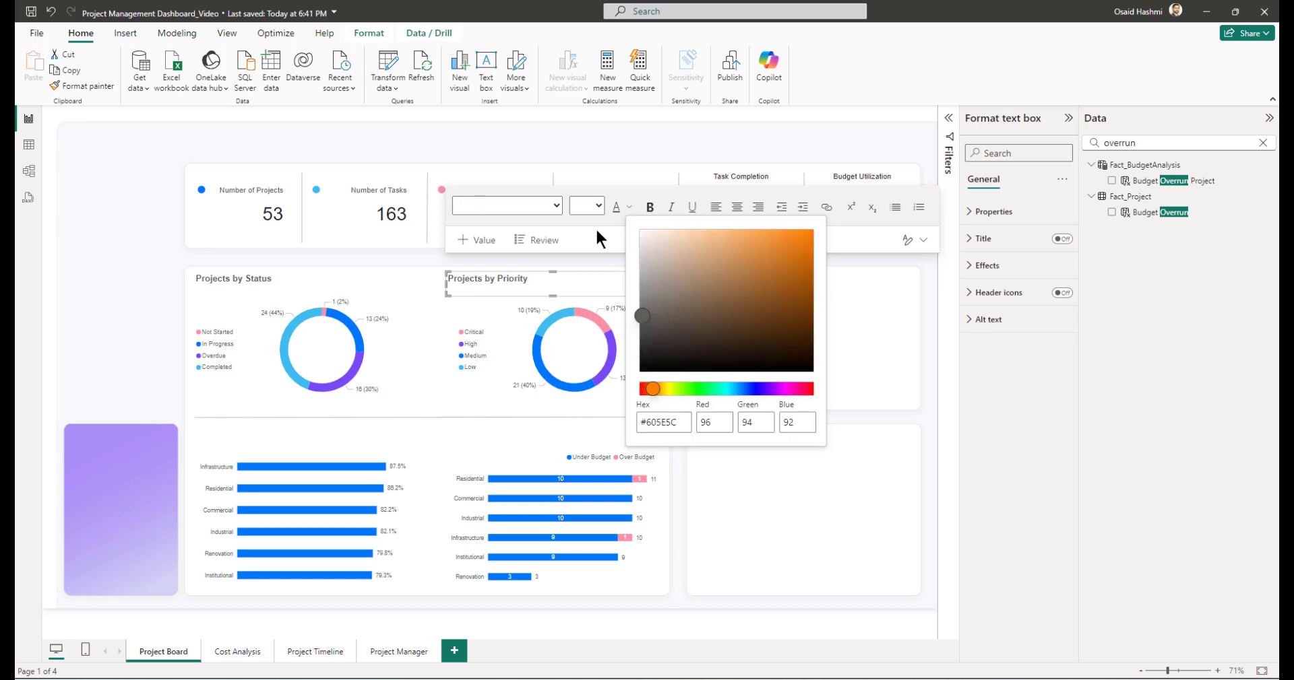
pyautogui.click(140, 319)
# - Duplicate the "Projects by Status" title text box and place the copy above the budget utilization bar chart
pyautogui.click(301, 283)
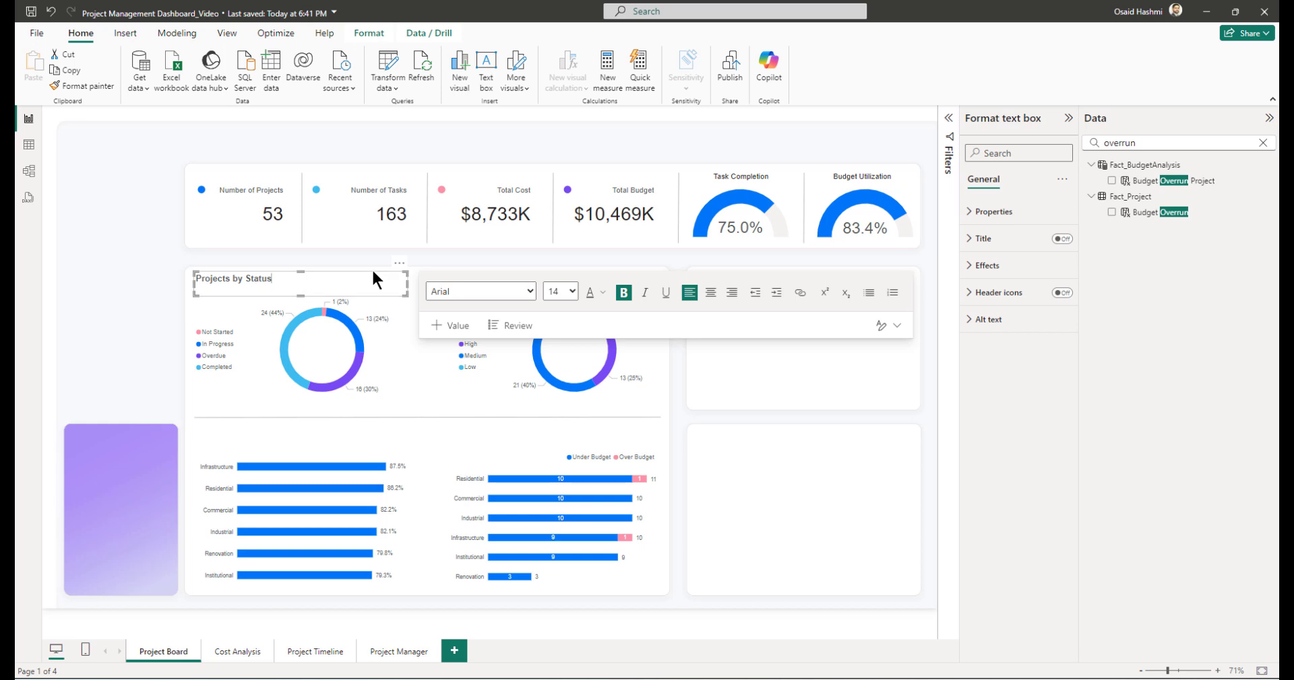
pyautogui.press('Escape')
pyautogui.click(342, 280)
pyautogui.hotkey('ctrl', 'c')
pyautogui.hotkey('ctrl', 'v')
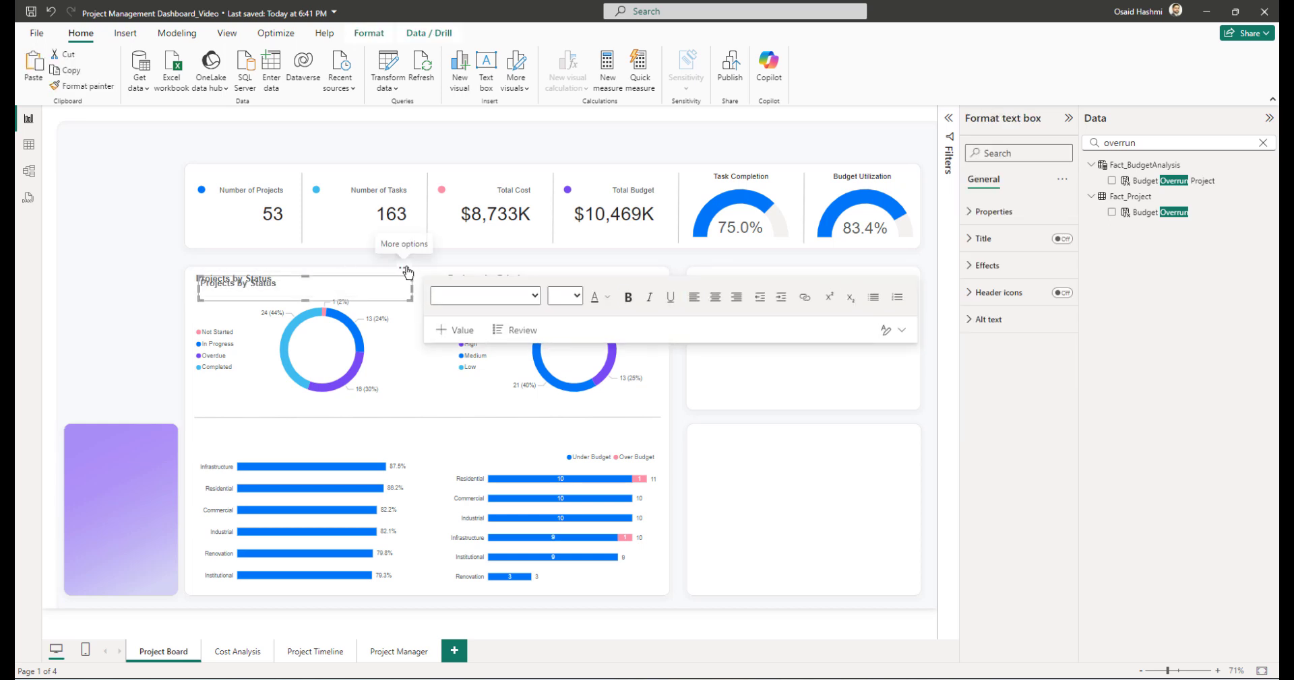
pyautogui.moveTo(407, 271); pyautogui.dragTo(409, 424)
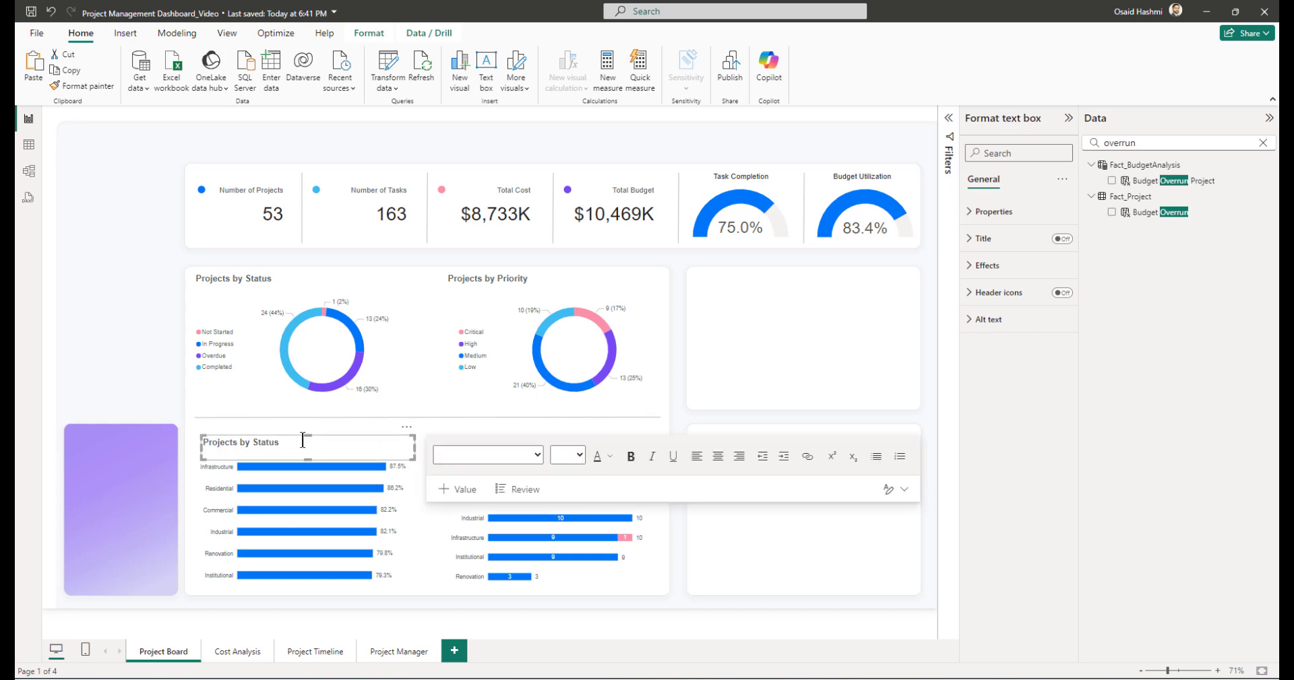
# - Replace the copied title's text with "Budget Utilization by Project Type"
pyautogui.click(303, 440)
pyautogui.hotkey('ctrl', 'a')
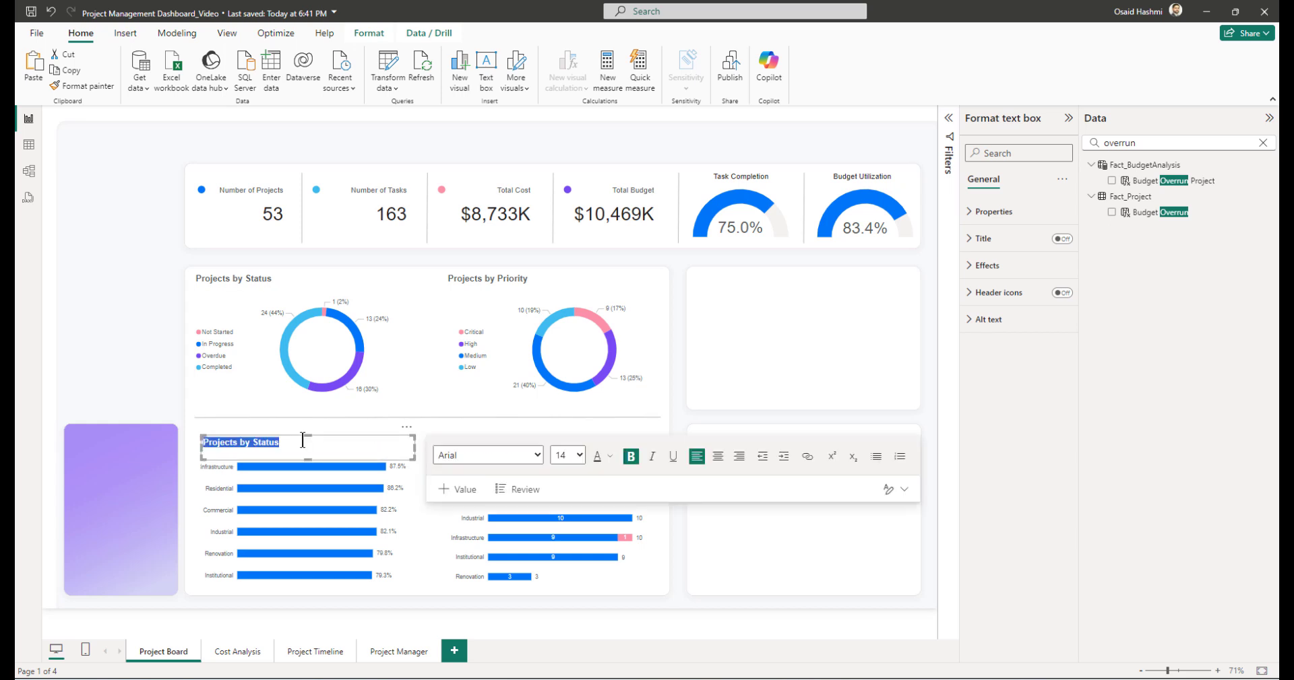
pyautogui.click(302, 440)
pyautogui.write('Budget Ut')
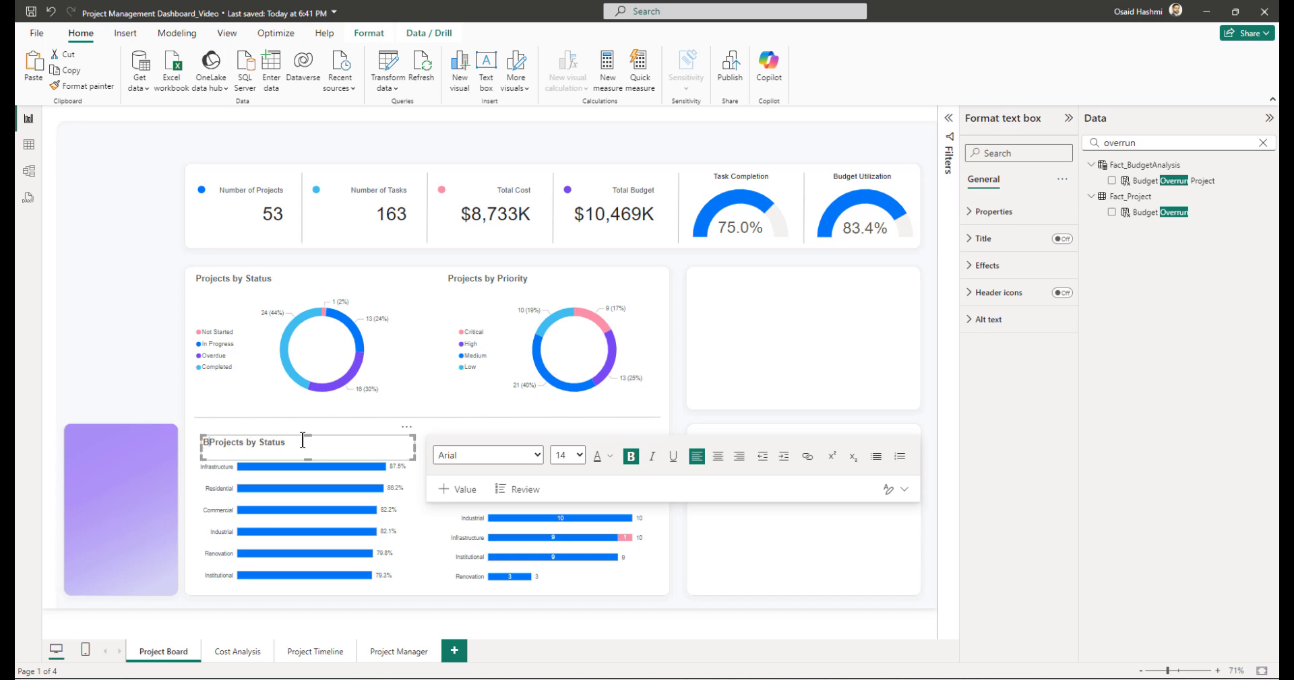
pyautogui.write('ilization b')
pyautogui.write('y ')
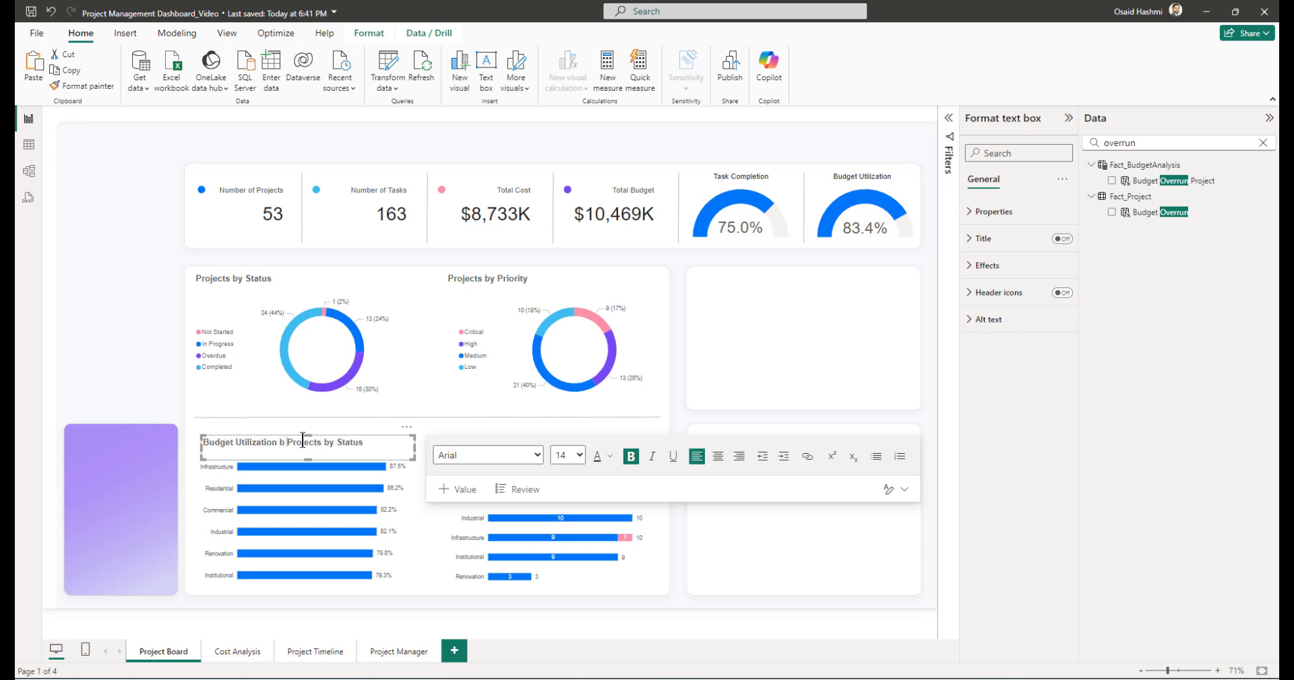
pyautogui.write('Project Type')
pyautogui.press('Delete')
pyautogui.press('Delete')
pyautogui.press('Delete')
pyautogui.press('Delete')
pyautogui.press('Delete')
pyautogui.press('Delete')
pyautogui.press('Delete')
pyautogui.press('Delete')
pyautogui.press('Delete')
pyautogui.press('Delete')
pyautogui.press('Delete')
pyautogui.press('Delete')
pyautogui.press('Delete')
pyautogui.press('Delete')
pyautogui.press('Delete')
pyautogui.press('Delete')
pyautogui.press('Delete')
pyautogui.press('Delete')
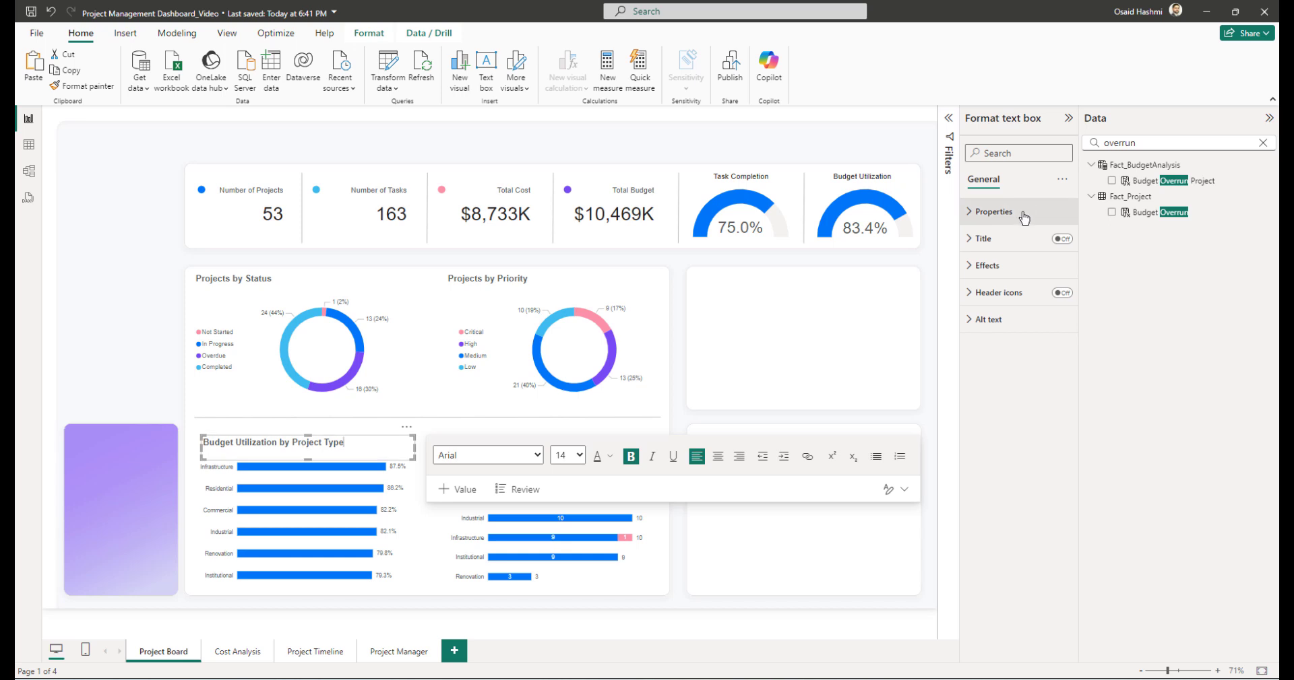
# - Set the "Budget Utilization by Project Type" text box to horizontal position 325 and vertical position 690
pyautogui.click(1024, 217)
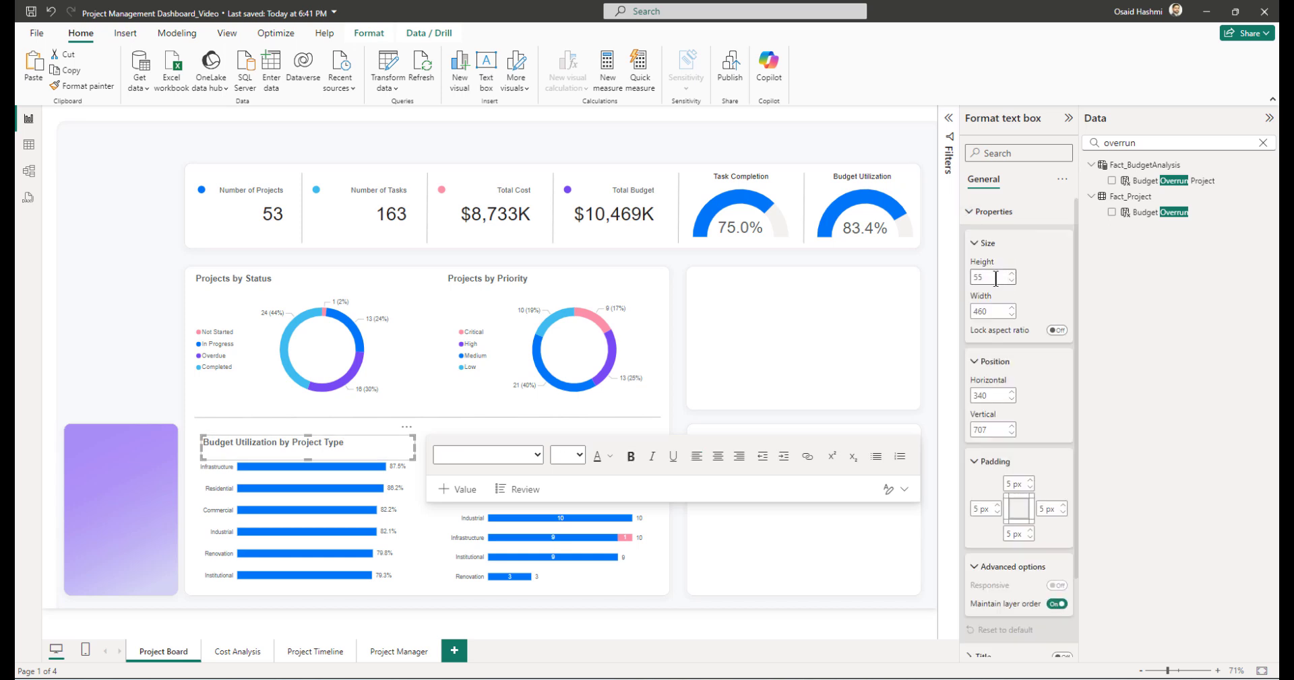
pyautogui.doubleClick(991, 396)
pyautogui.write('325')
pyautogui.press('Tab')
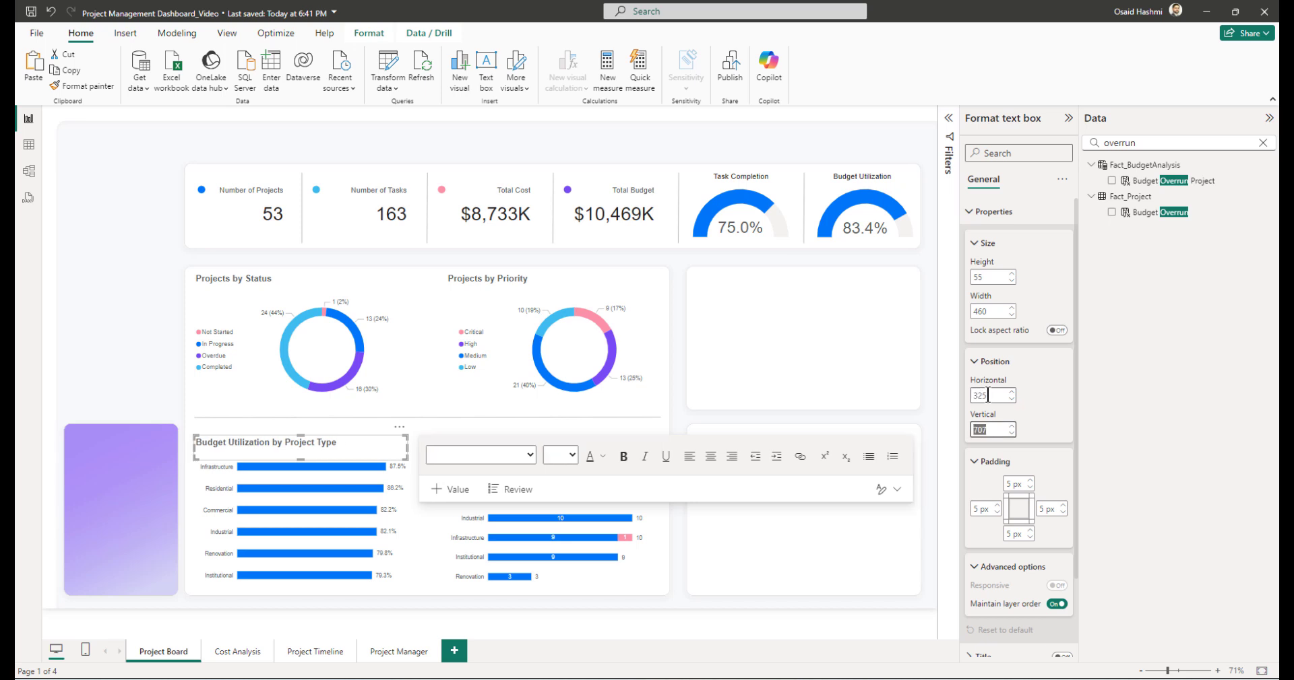
pyautogui.write('690')
pyautogui.click(251, 455)
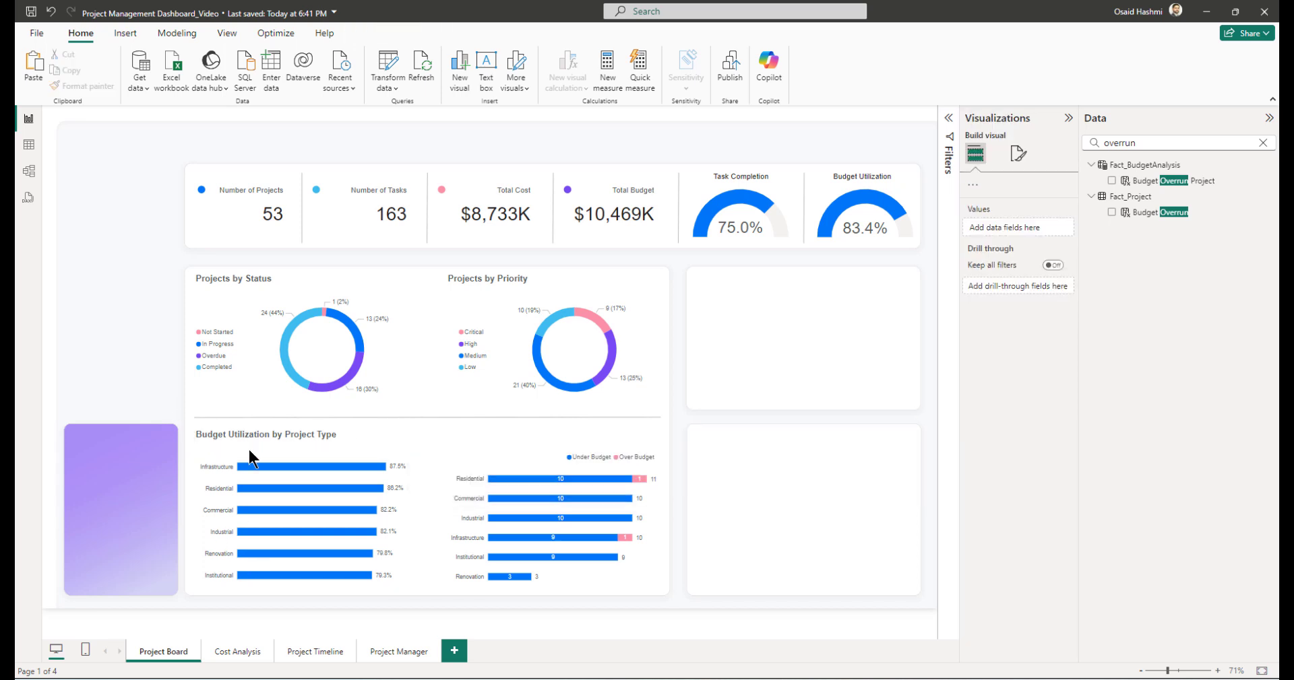
# - Duplicate the "Budget Utilization by Project Type" title above the stacked bar chart, with width 472, horizontal position 853 and vertical position 691
pyautogui.click(286, 432)
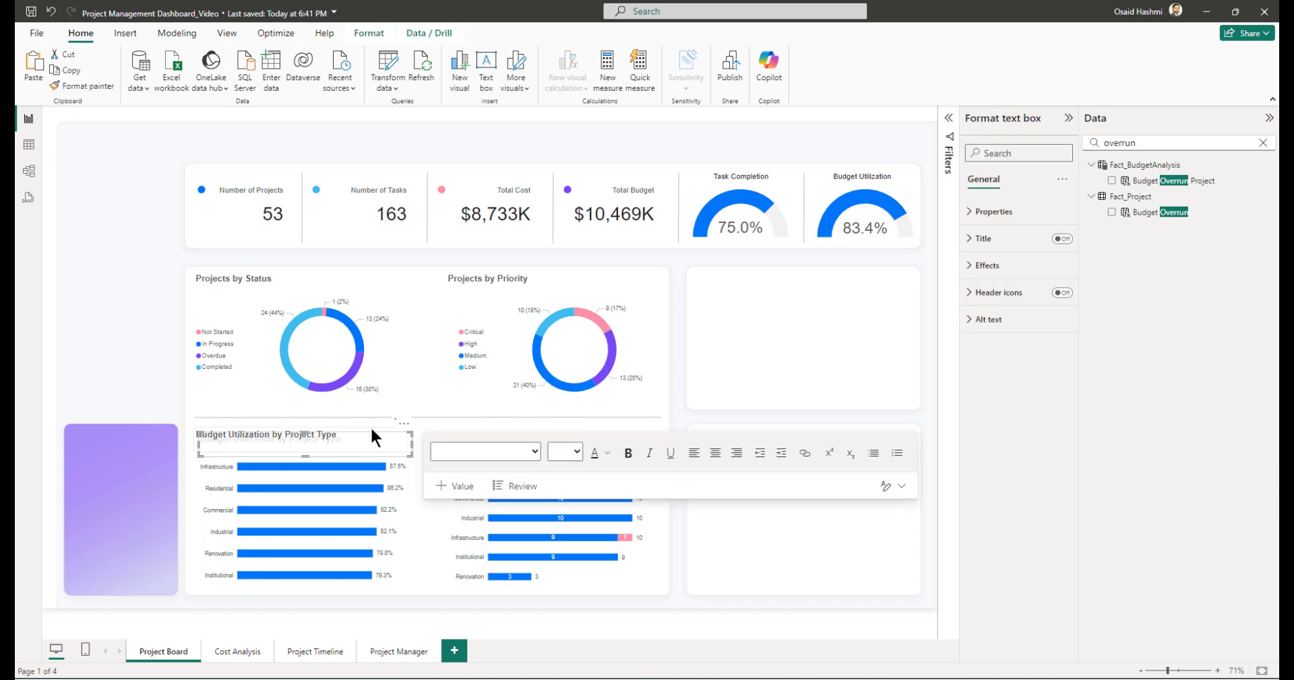
pyautogui.moveTo(401, 429); pyautogui.dragTo(636, 418)
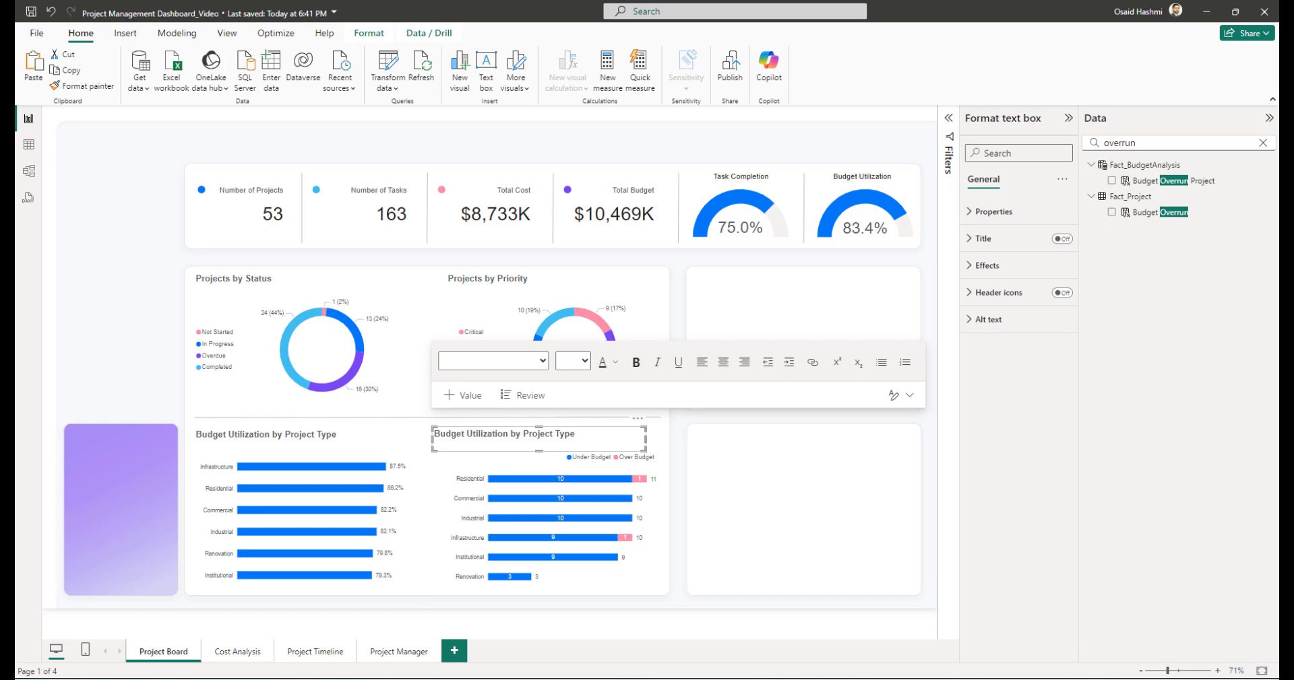
pyautogui.click(1001, 213)
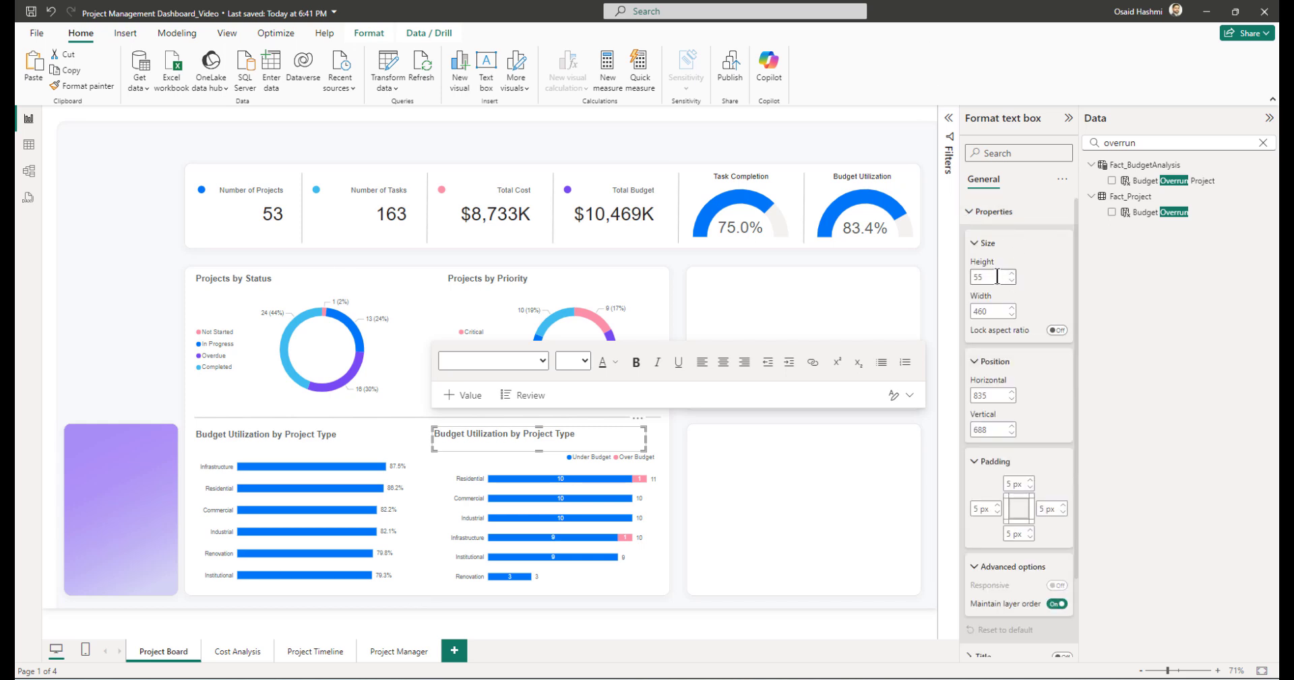
pyautogui.doubleClick(995, 311)
pyautogui.write('472')
pyautogui.press('Tab')
pyautogui.press('Tab')
pyautogui.press('Tab')
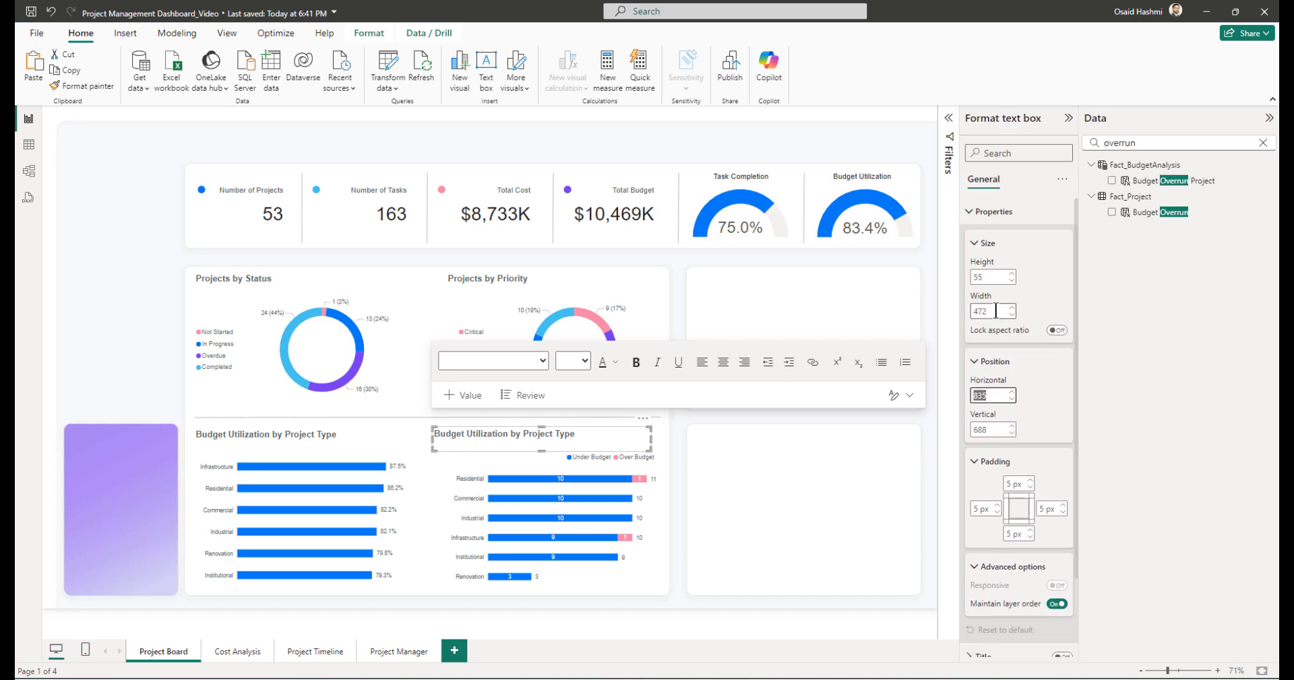
pyautogui.write('853')
pyautogui.press('Tab')
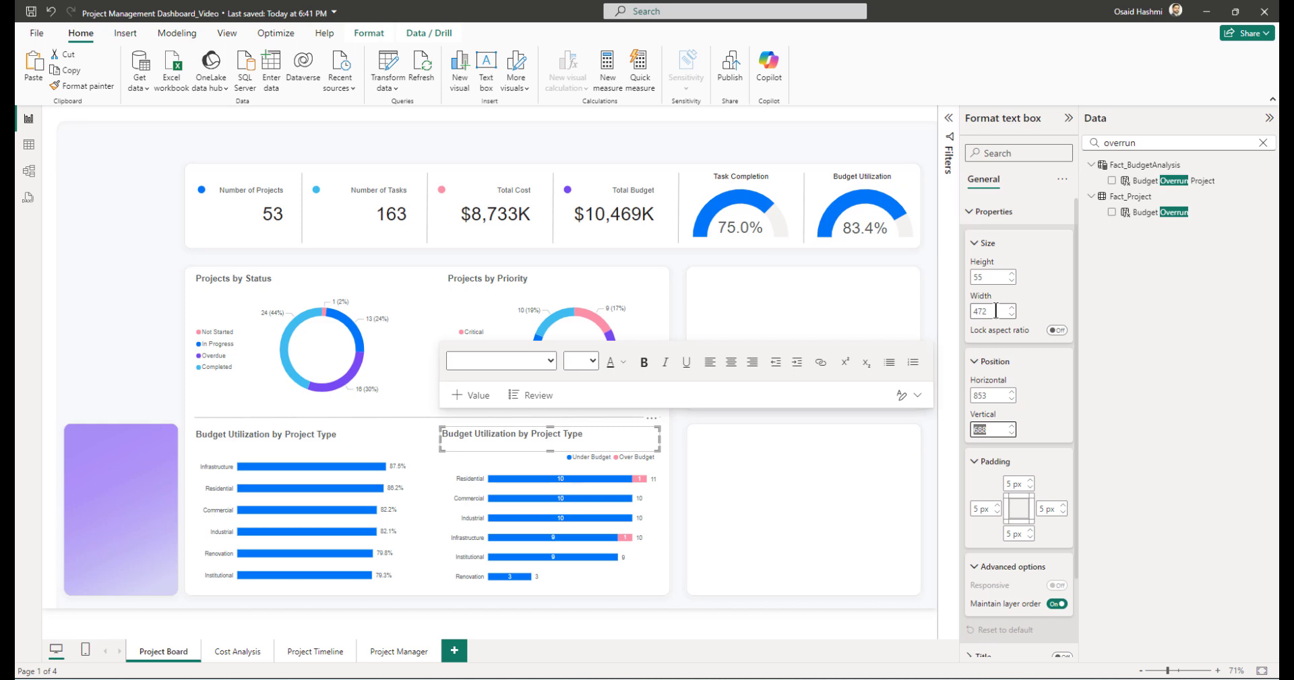
pyautogui.write('691')
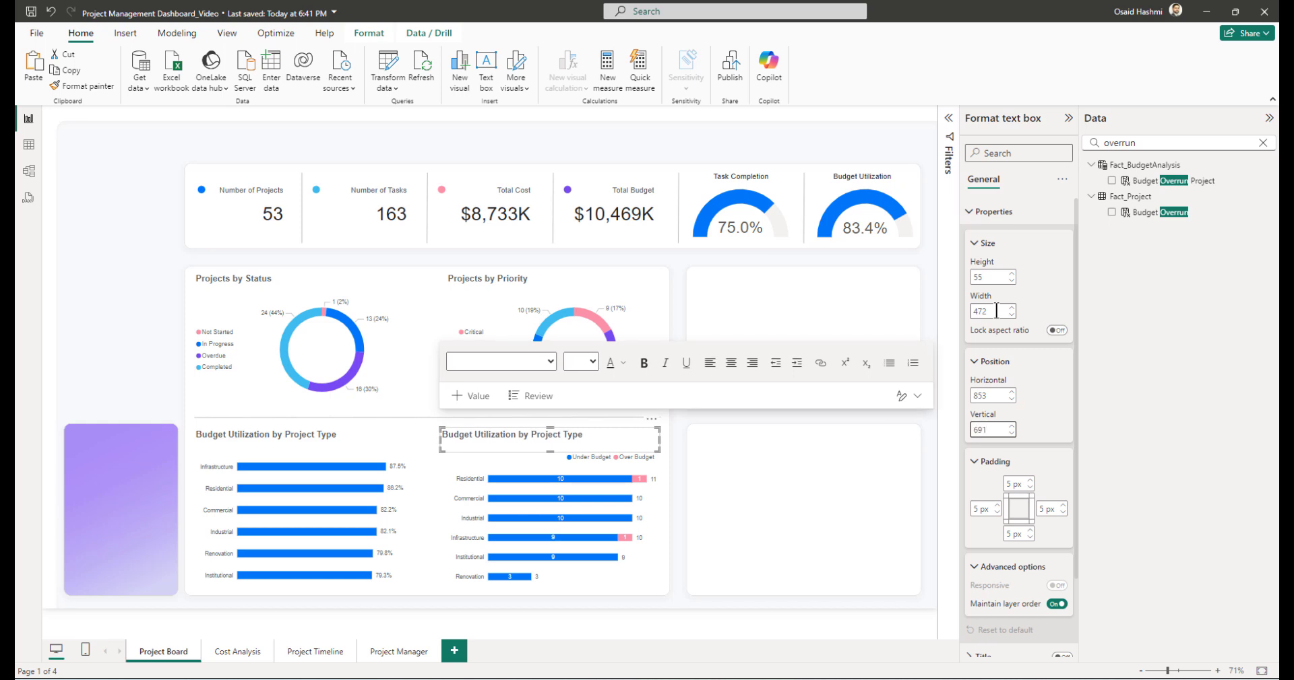
# - Replace the title text above the stacked bar chart with "Number of Under-Budget and Over-Budget Projects"
pyautogui.click(587, 435)
pyautogui.hotkey('ctrl', 'a')
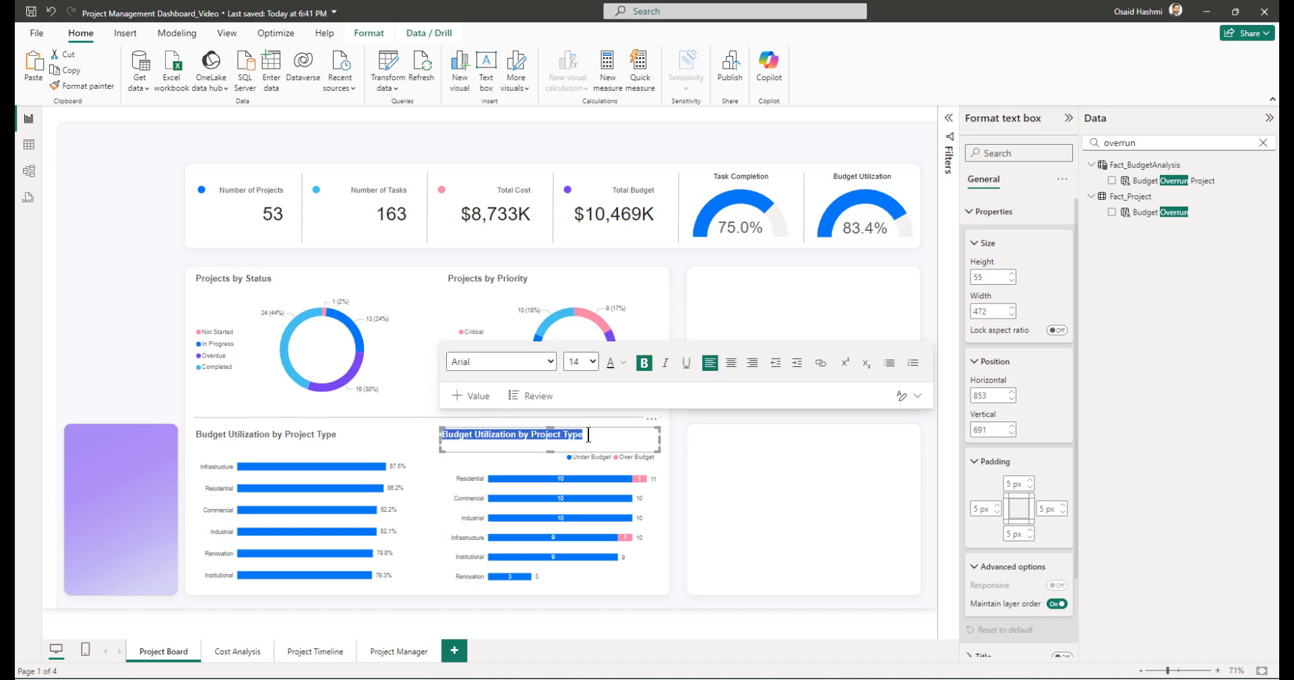
pyautogui.write('Number ')
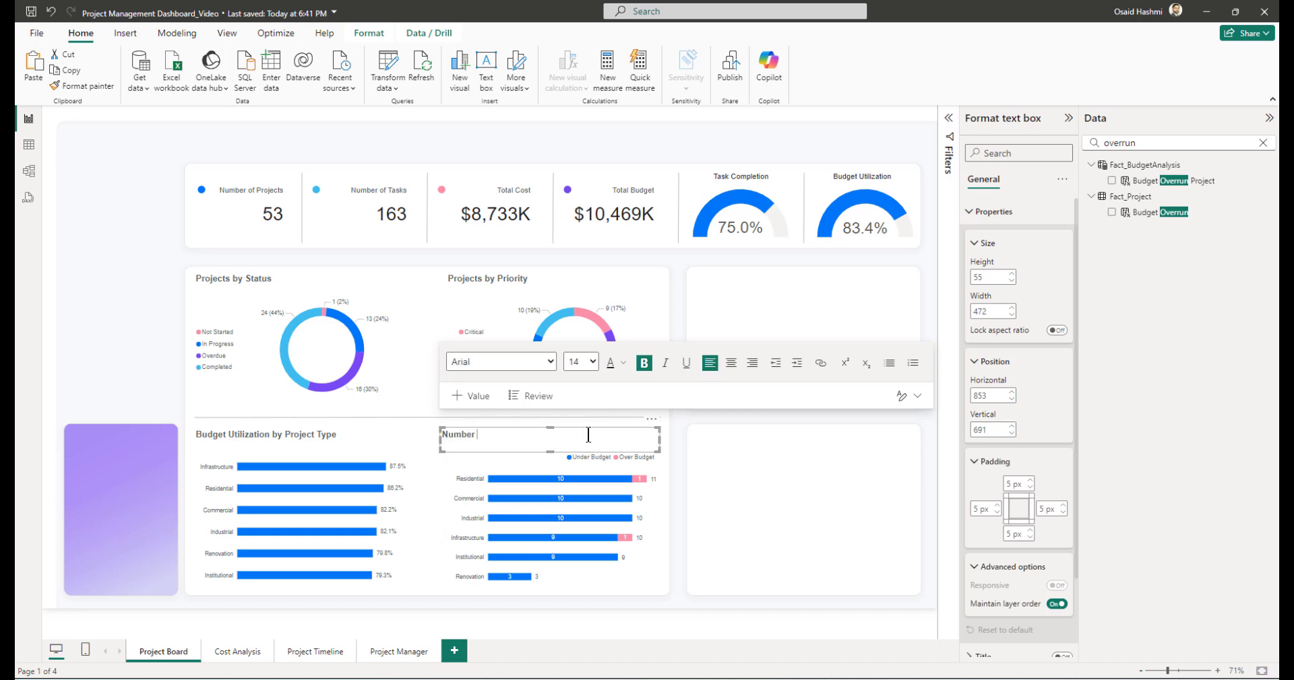
pyautogui.write('of Under-Budget and Over- Budget Projects')
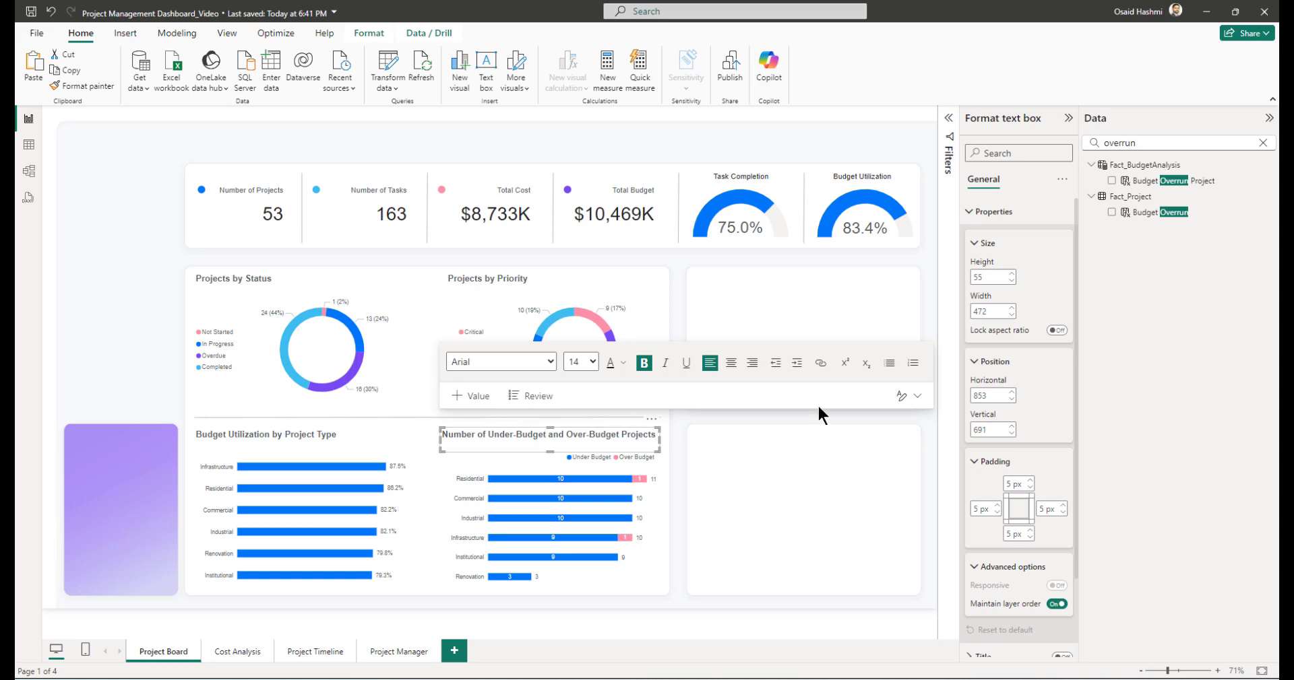
pyautogui.click(143, 318)
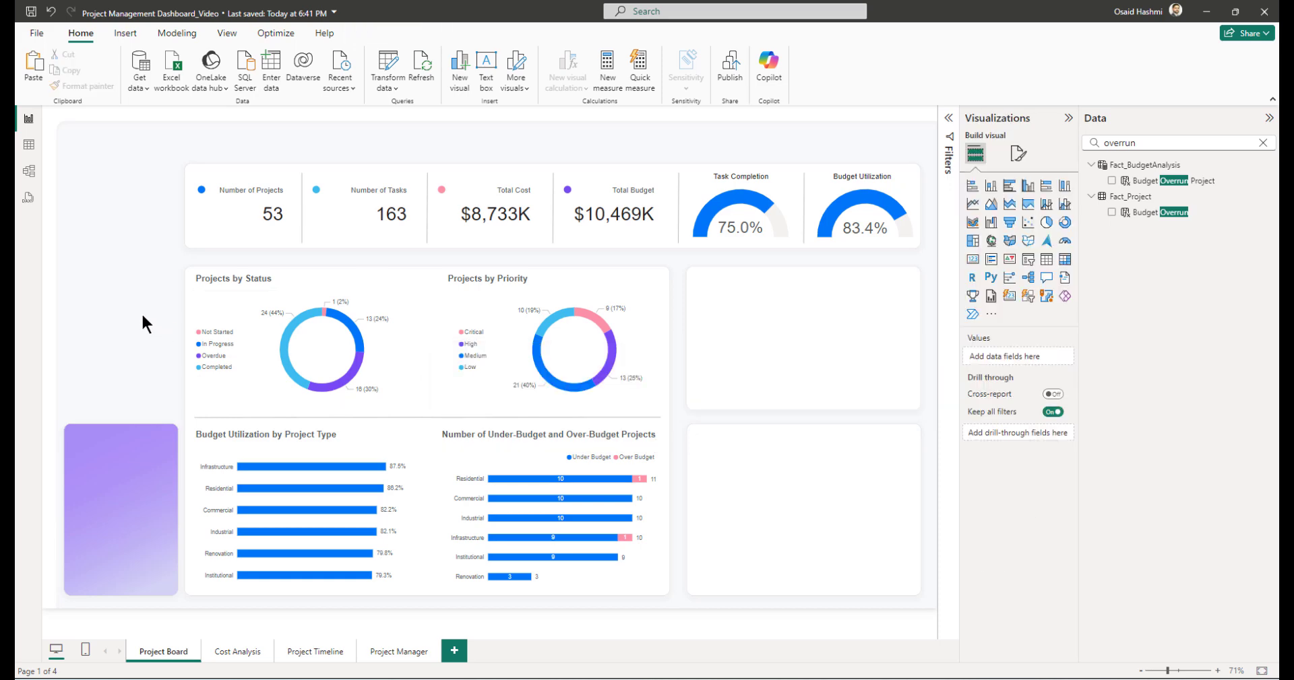
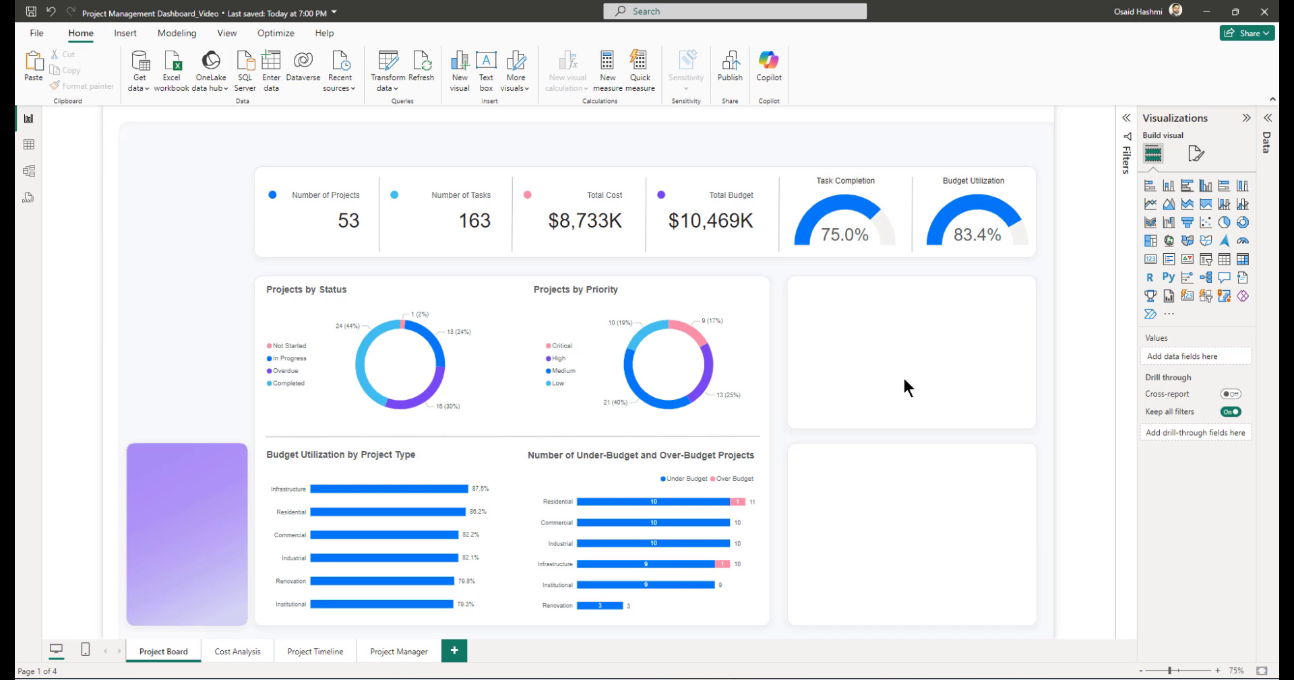
# - Check in the preview feature options that the Shape map visual is enabled
pyautogui.click(35, 33)
pyautogui.click(97, 640)
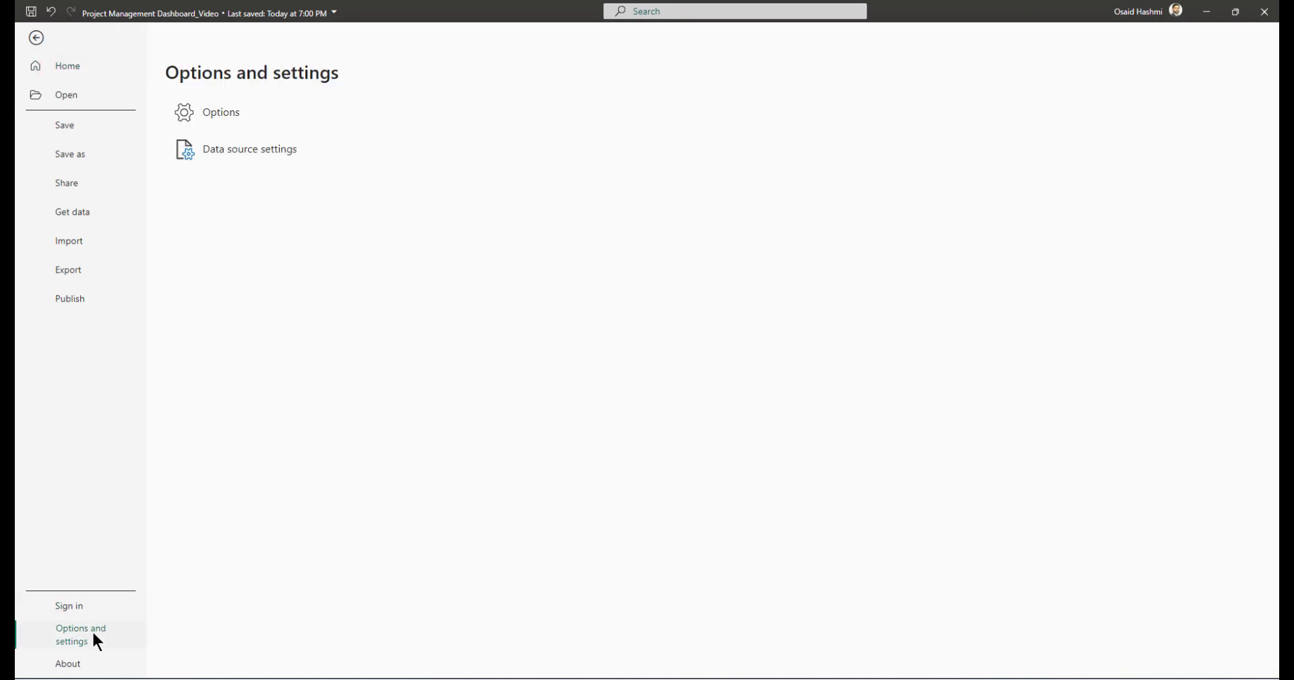
pyautogui.click(255, 110)
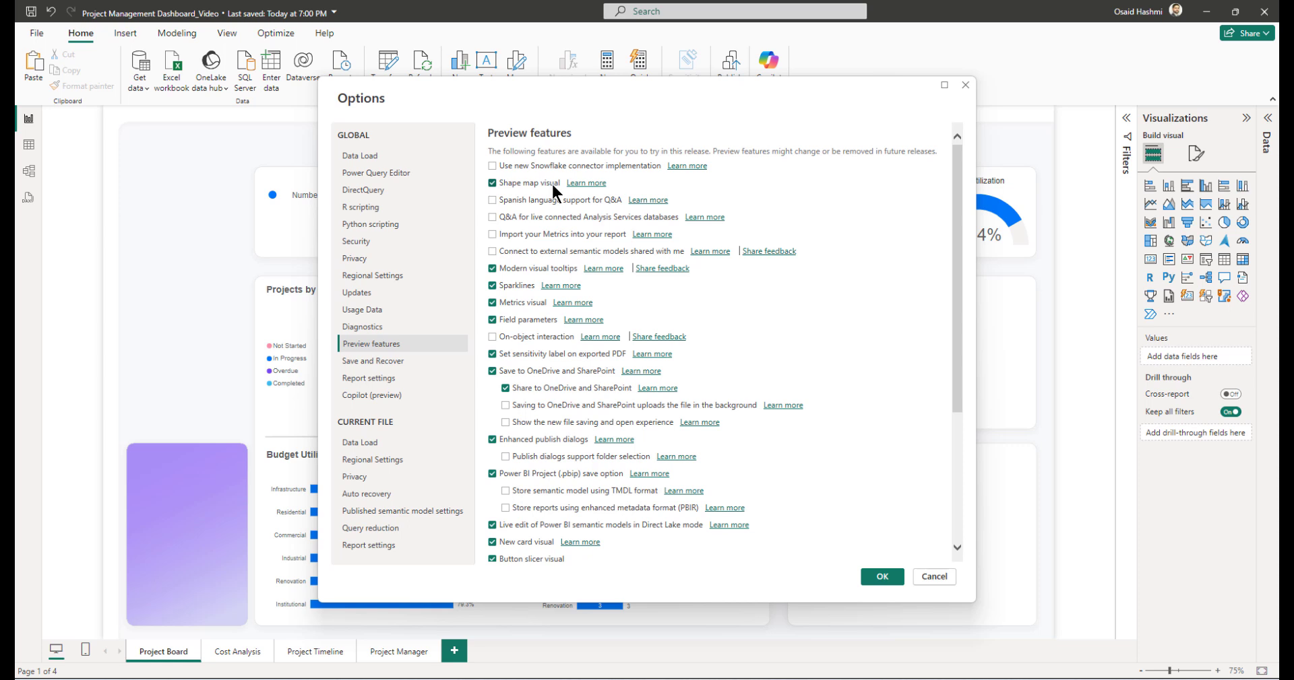
pyautogui.click(882, 576)
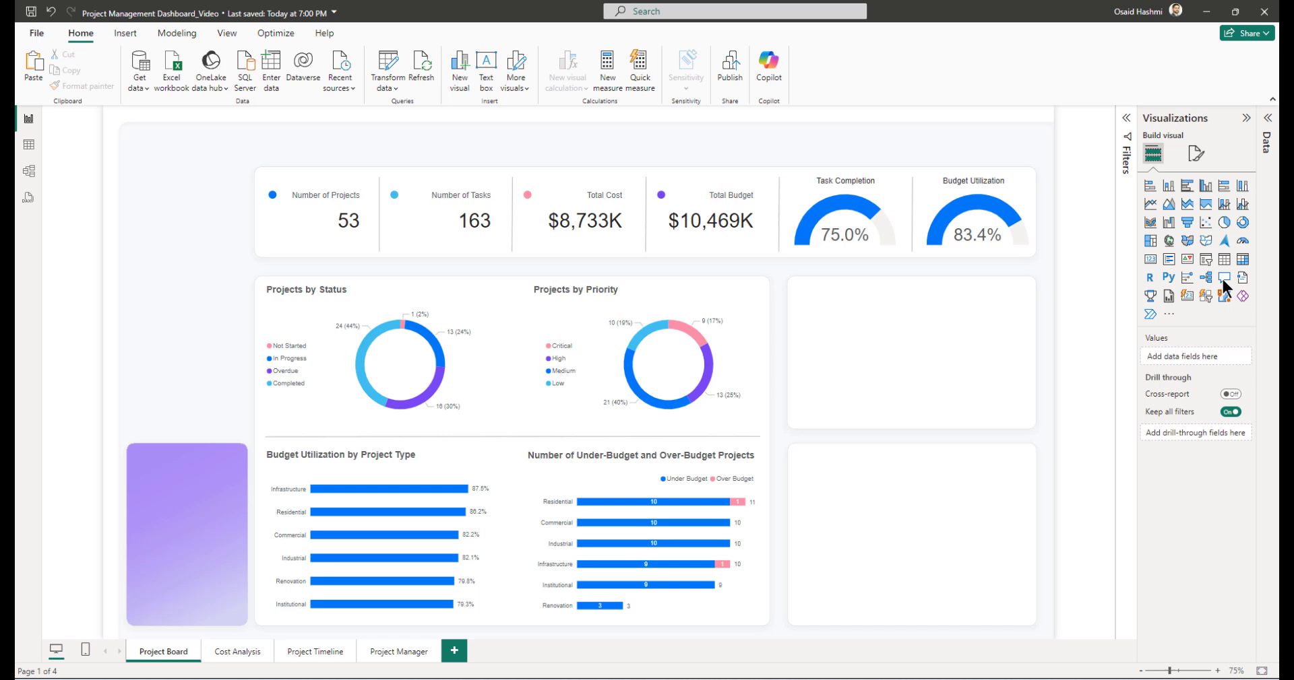
# - Add a shape map visual and place it in the empty card beside the Projects by Priority chart
pyautogui.click(1205, 246)
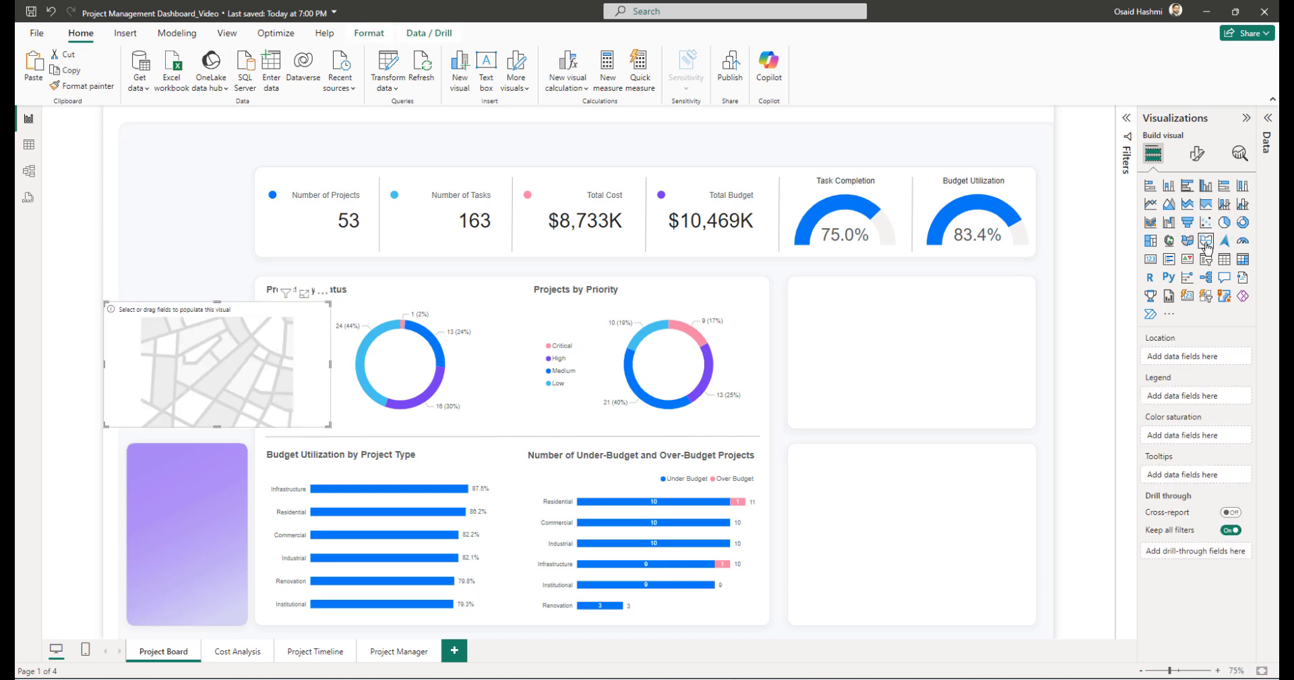
pyautogui.moveTo(223, 341); pyautogui.dragTo(923, 338)
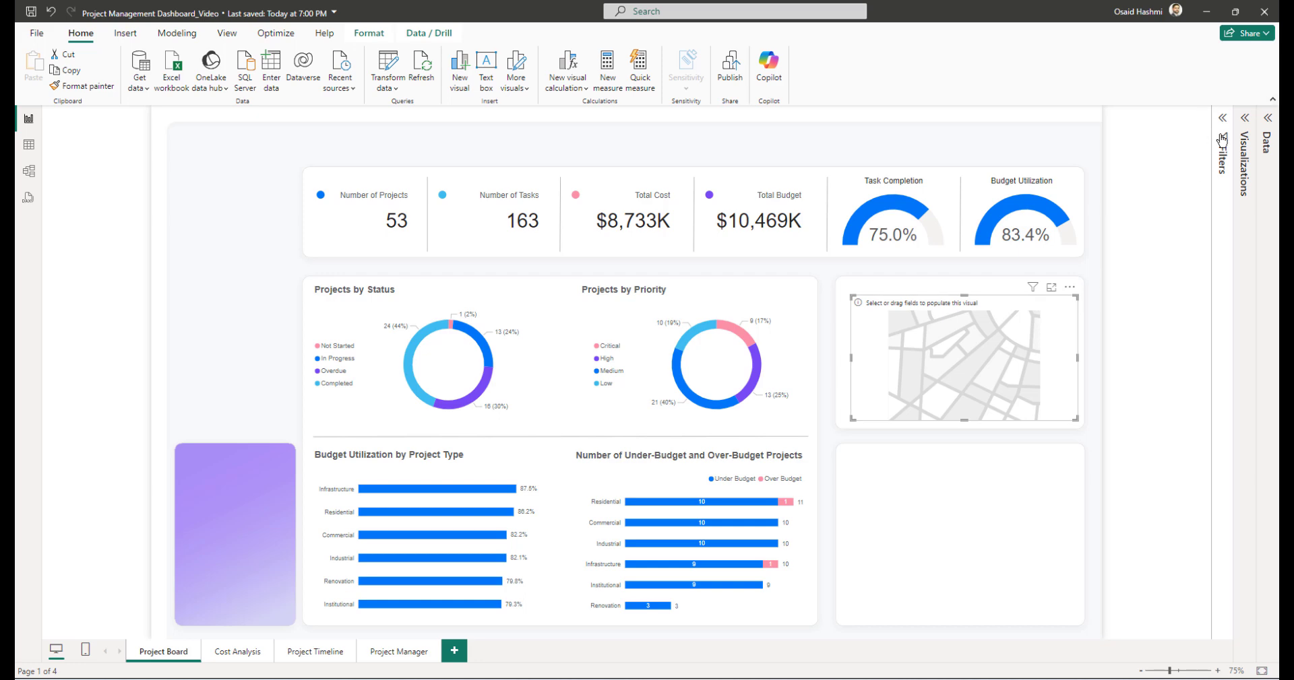
# - Find the Location column of the Dim_Location table and set its data category to State or Province
pyautogui.click(1266, 138)
pyautogui.click(1149, 144)
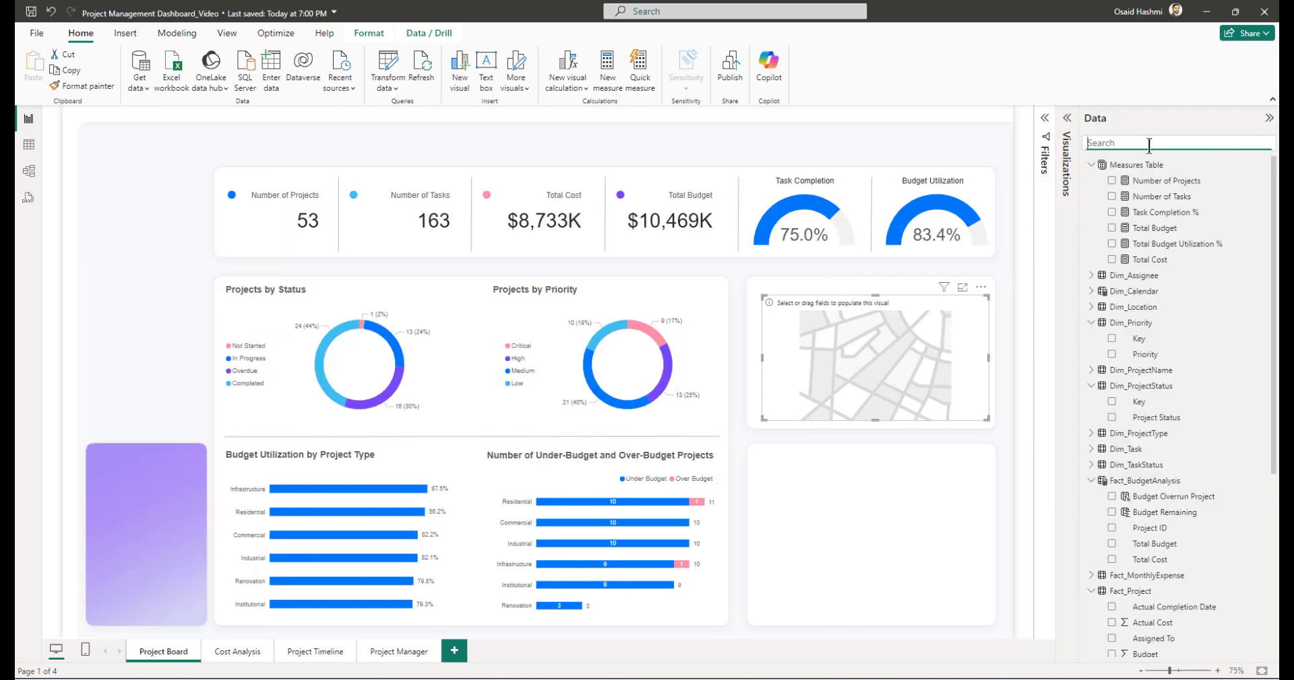
pyautogui.write('location')
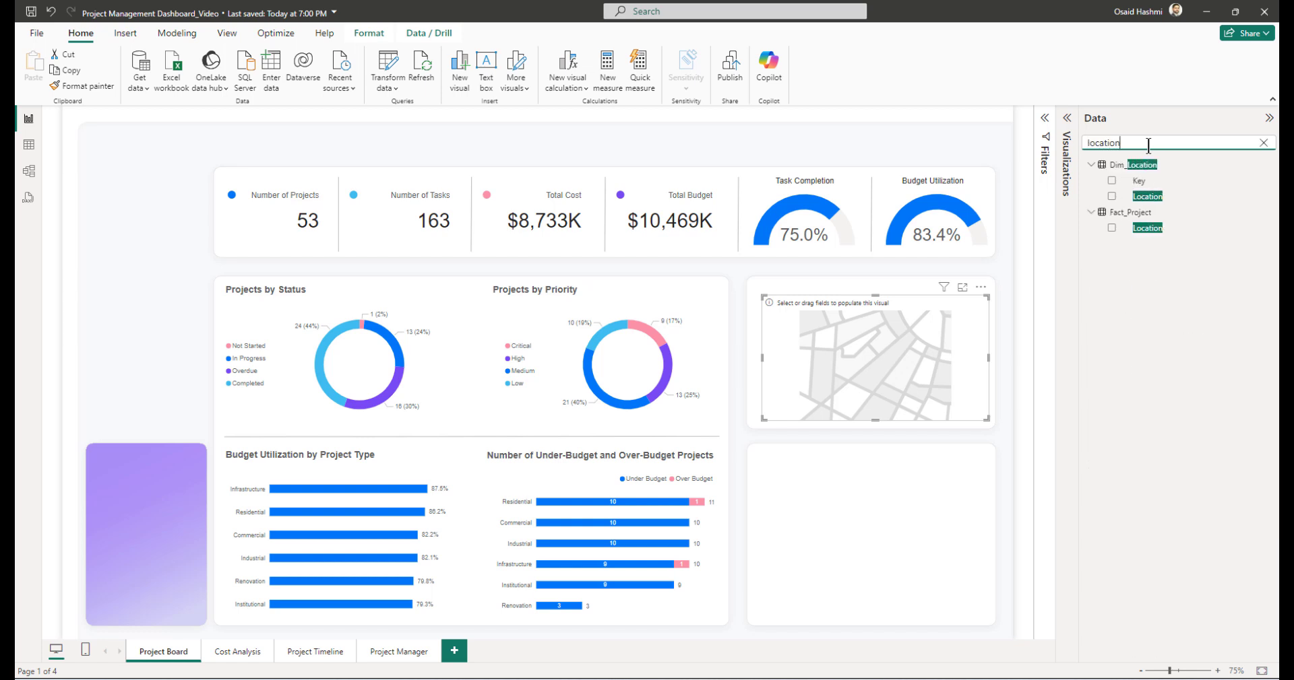
pyautogui.click(1125, 200)
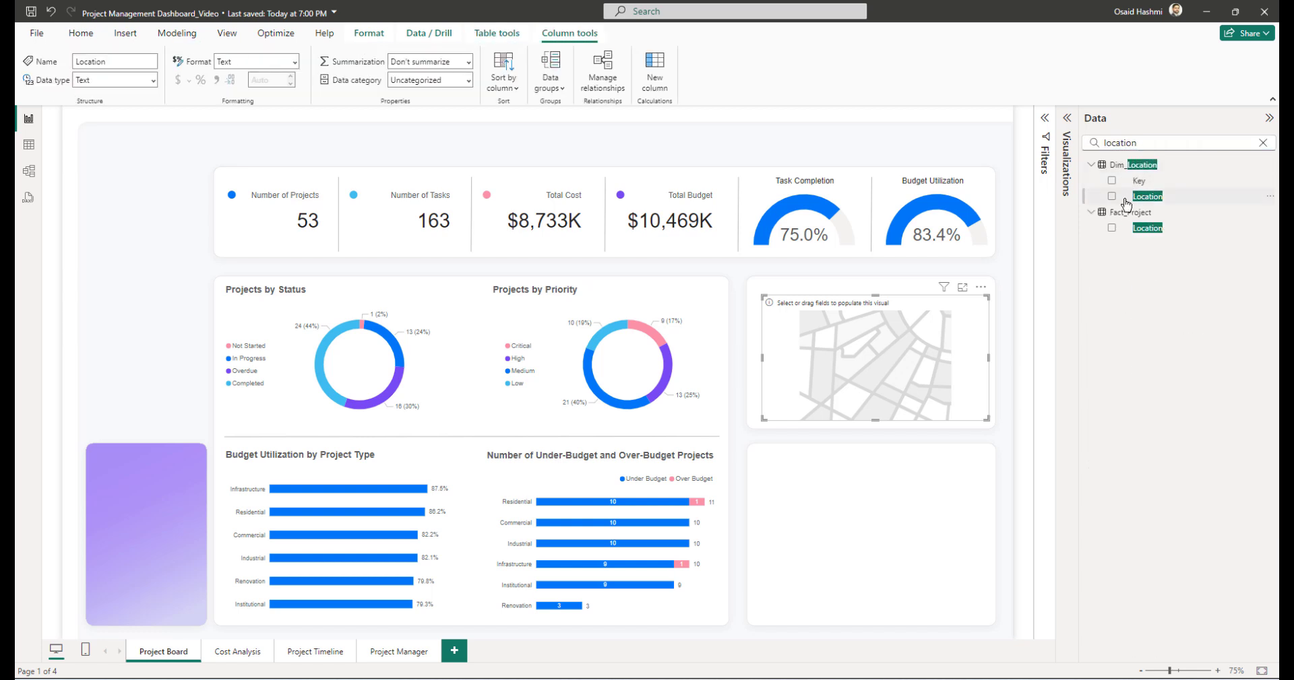
pyautogui.click(467, 80)
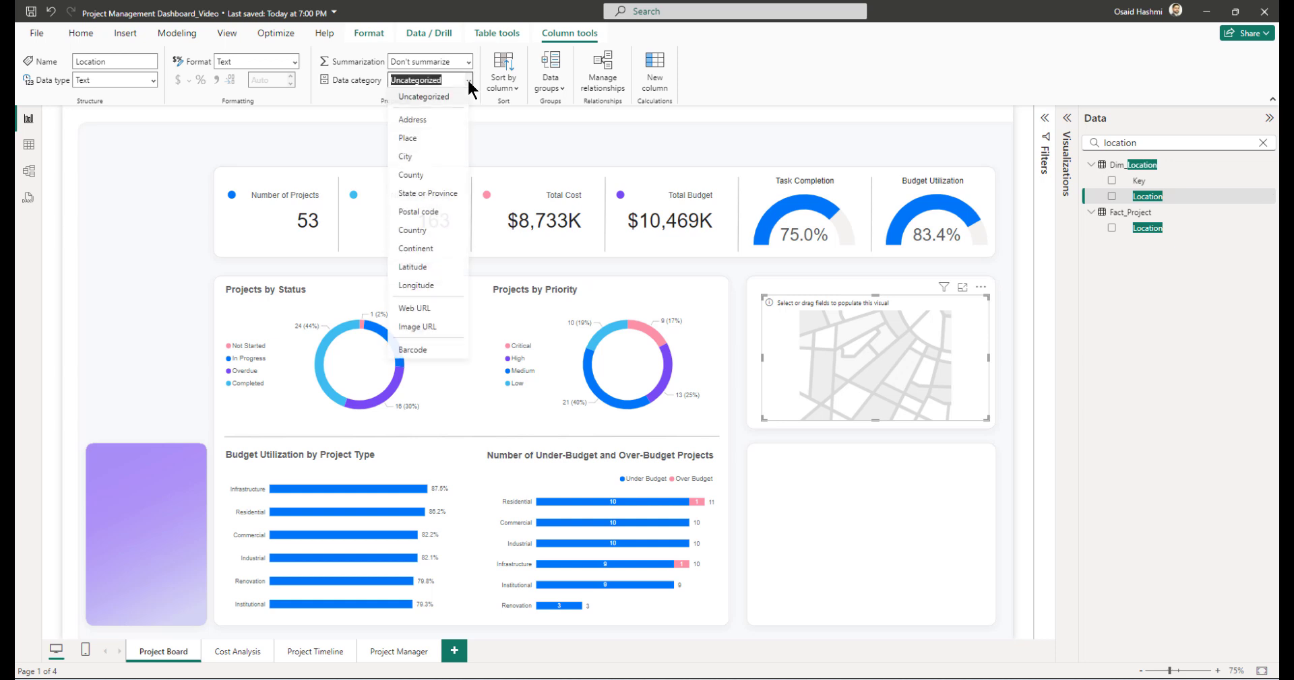
pyautogui.click(424, 194)
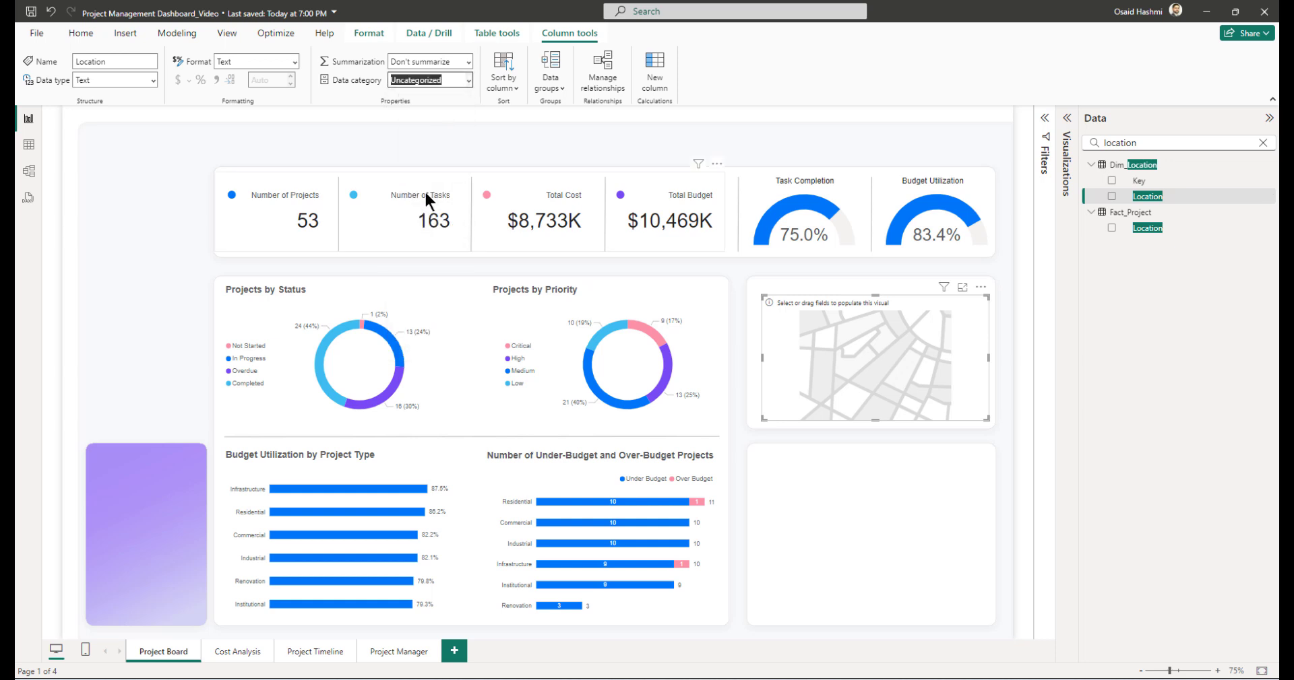
# - Add the Dim_Location Location field and the Number of Tasks measure to the shape map
pyautogui.click(1111, 196)
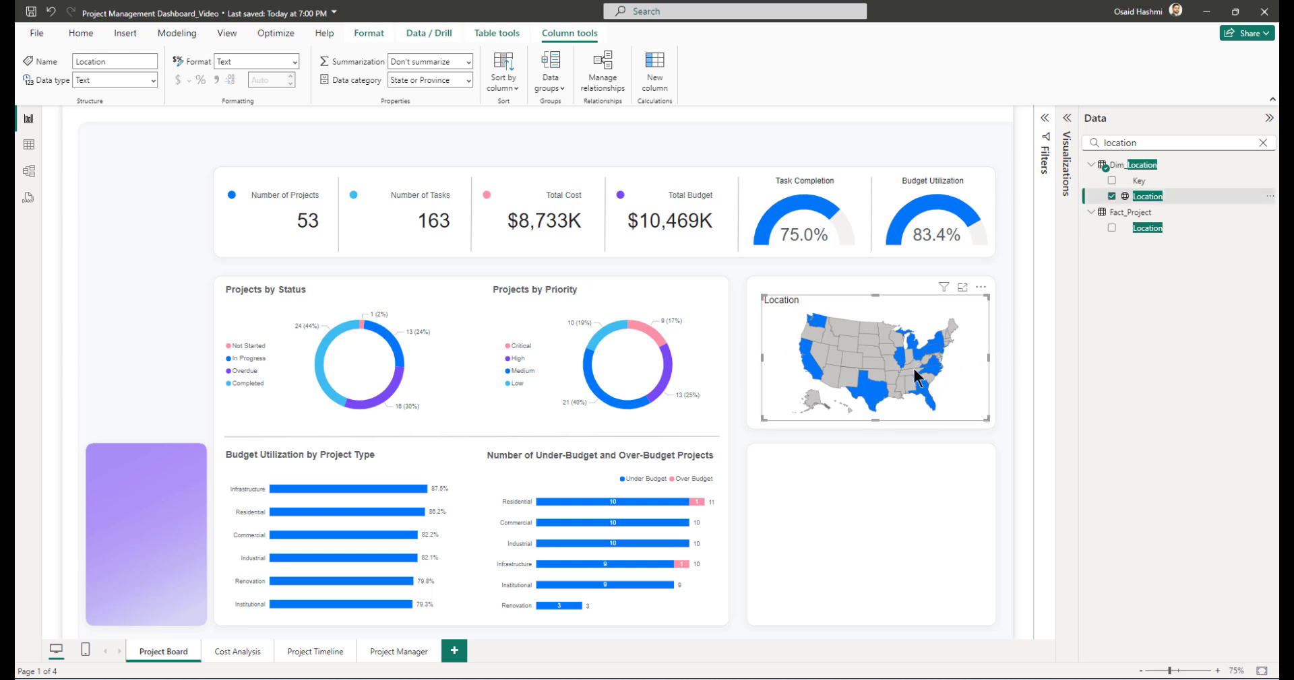
pyautogui.moveTo(912, 365)
pyautogui.doubleClick(1122, 143)
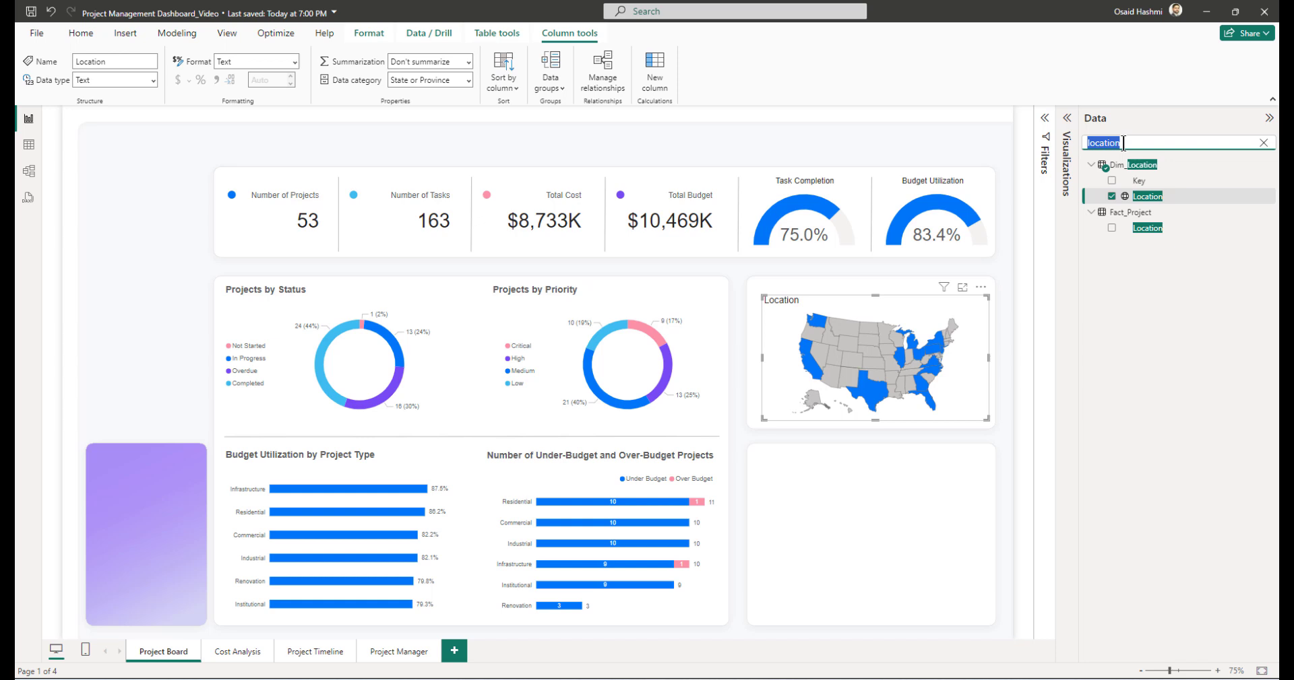
pyautogui.write('number of ta')
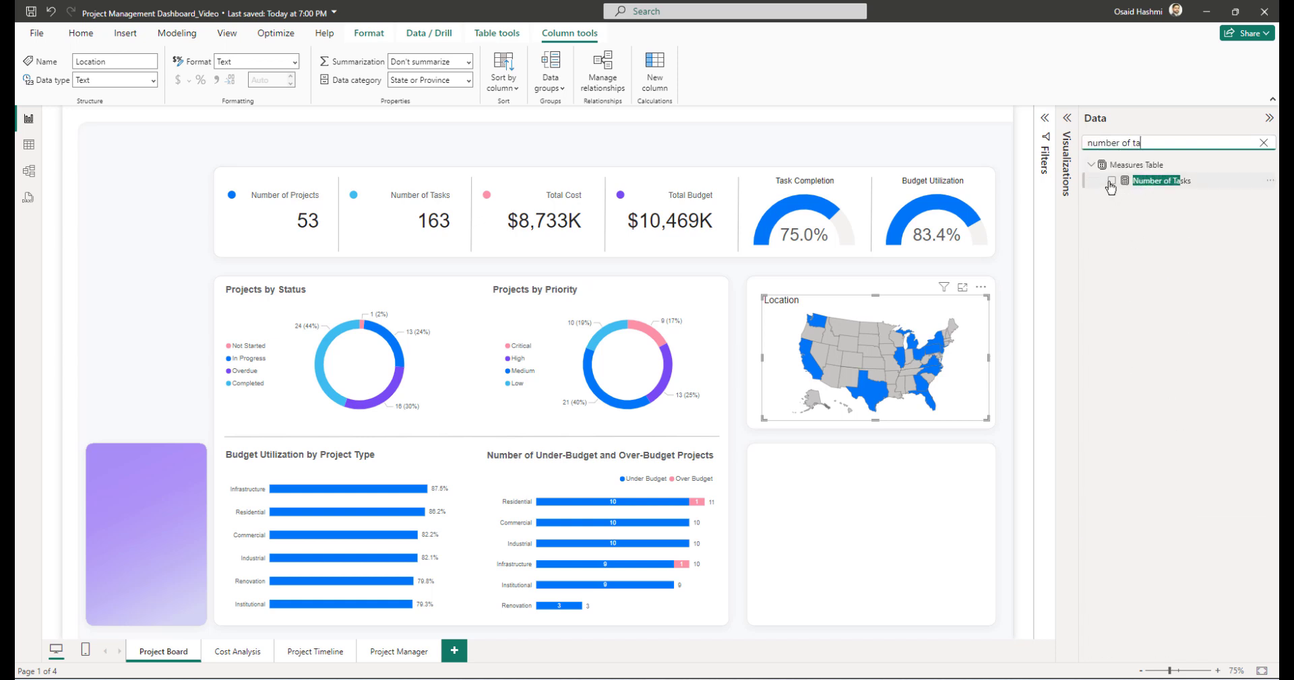
pyautogui.click(1111, 182)
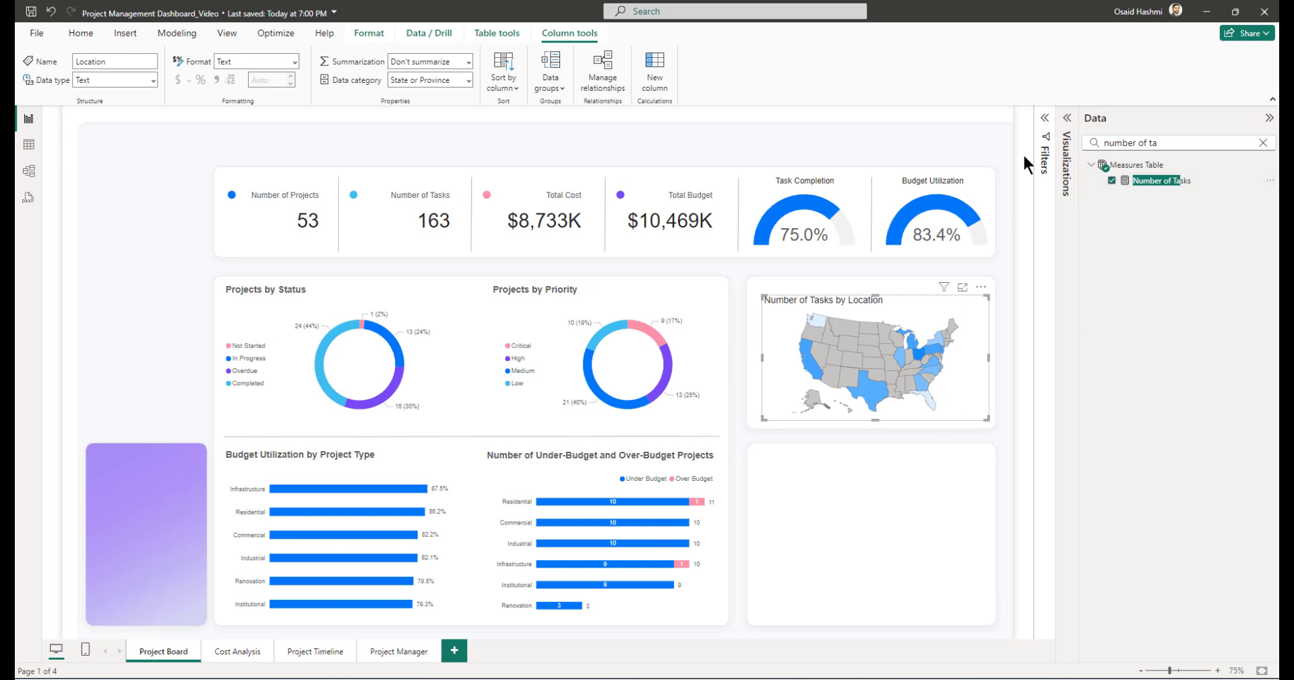
# - Set the shape map's width to 481, horizontal position to 1392 and vertical position to 396
pyautogui.click(1066, 119)
pyautogui.click(1018, 215)
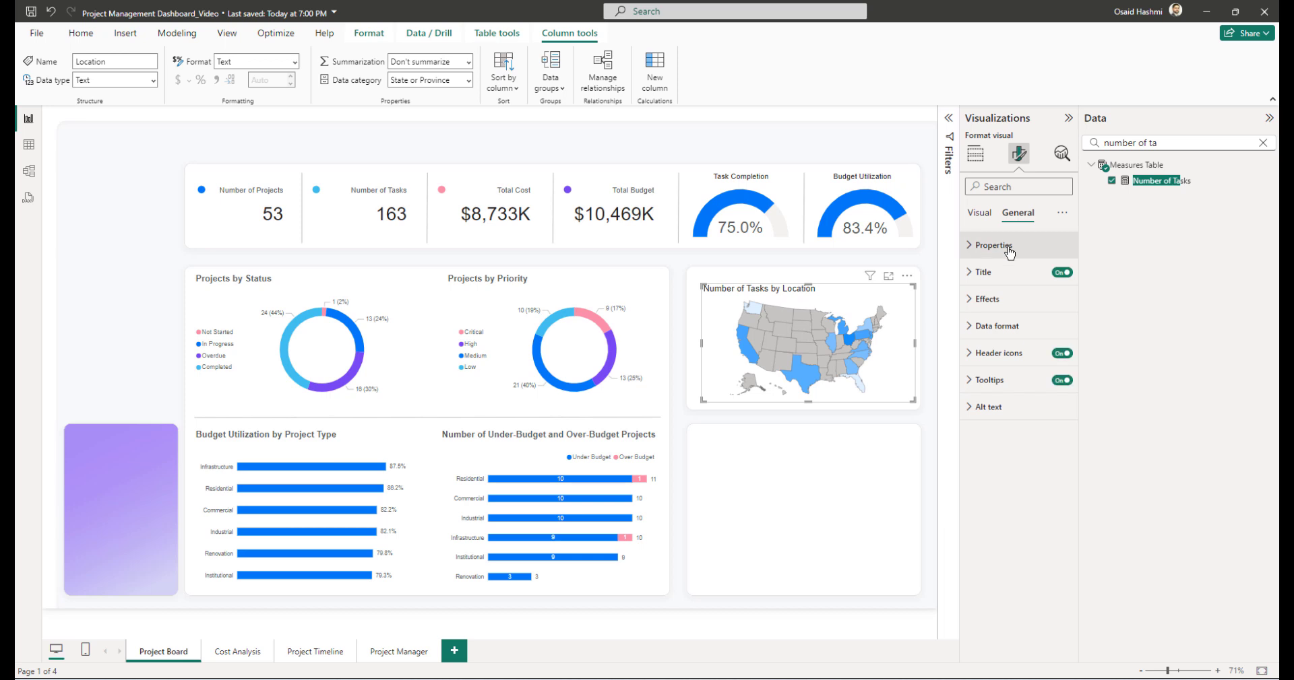
pyautogui.click(1004, 247)
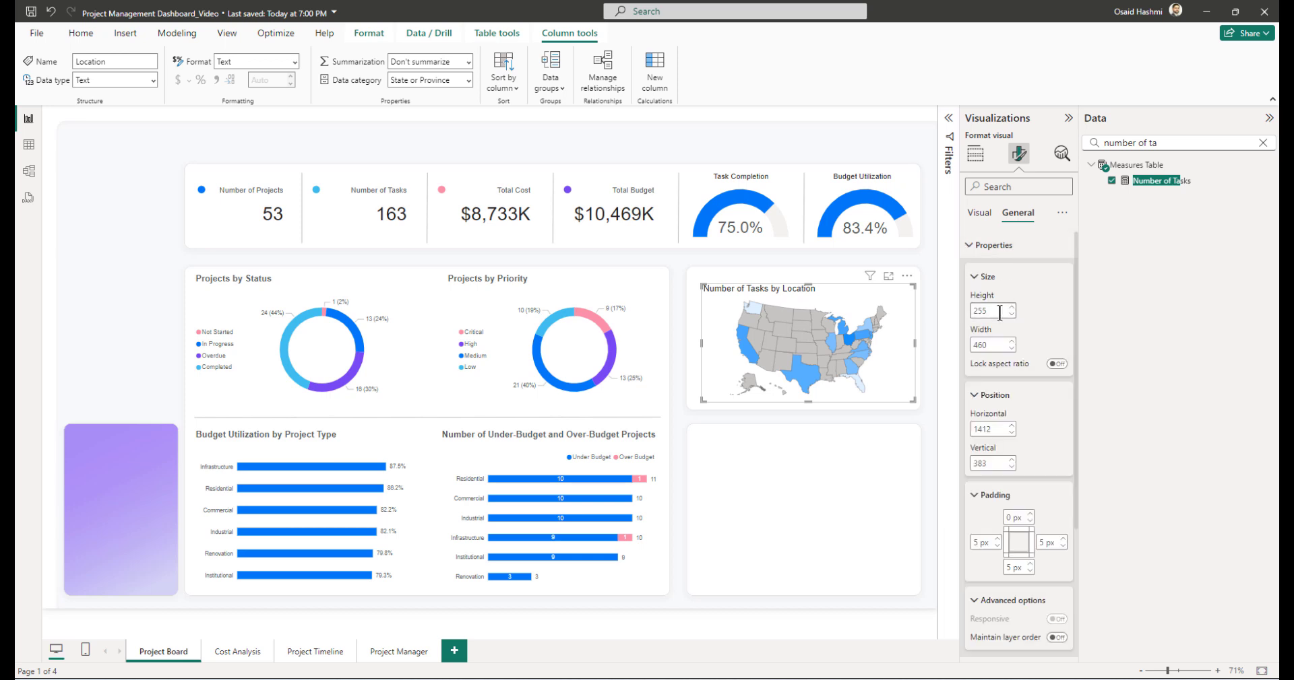
pyautogui.doubleClick(994, 346)
pyautogui.write('481')
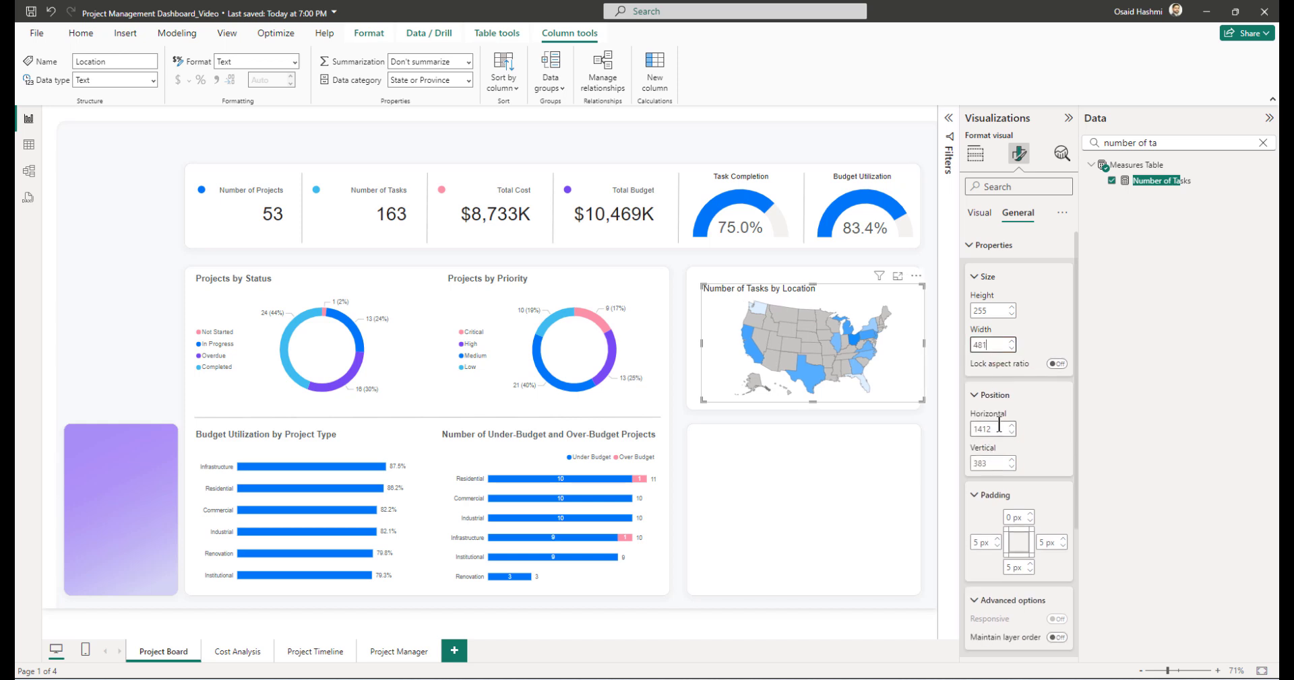
pyautogui.doubleClick(999, 426)
pyautogui.write('1')
pyautogui.press('Tab')
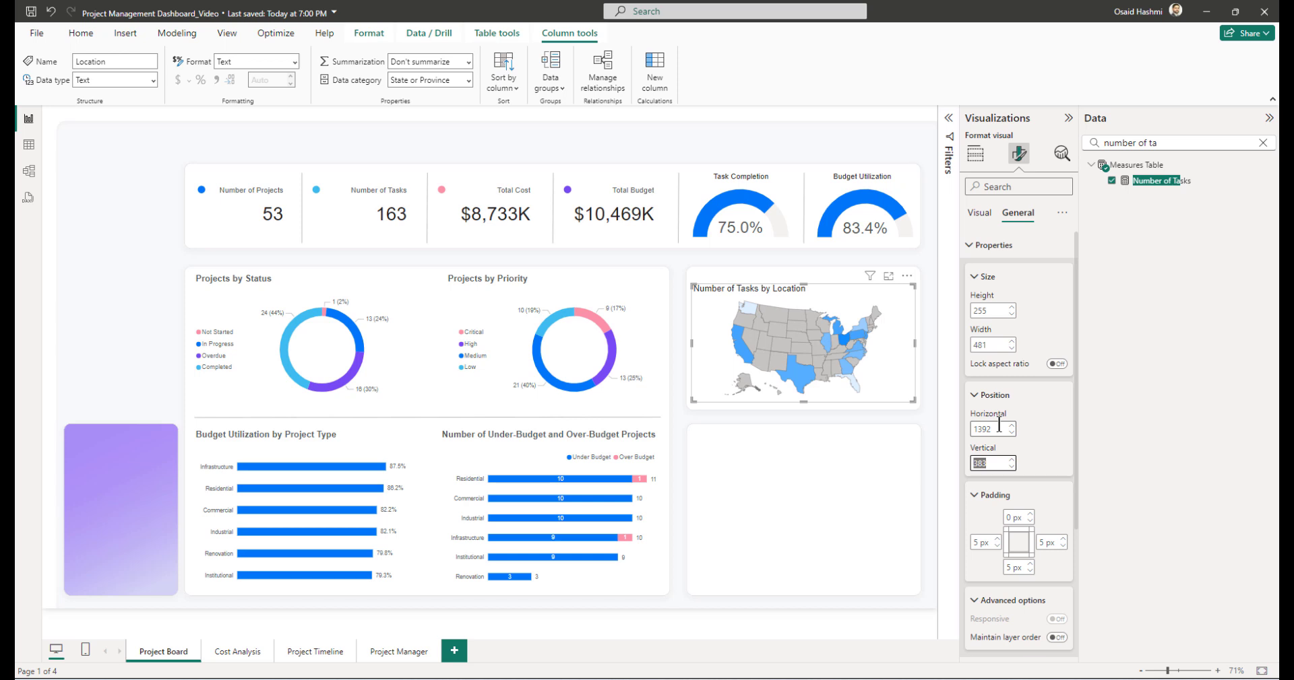
pyautogui.write('396')
pyautogui.press('Return')
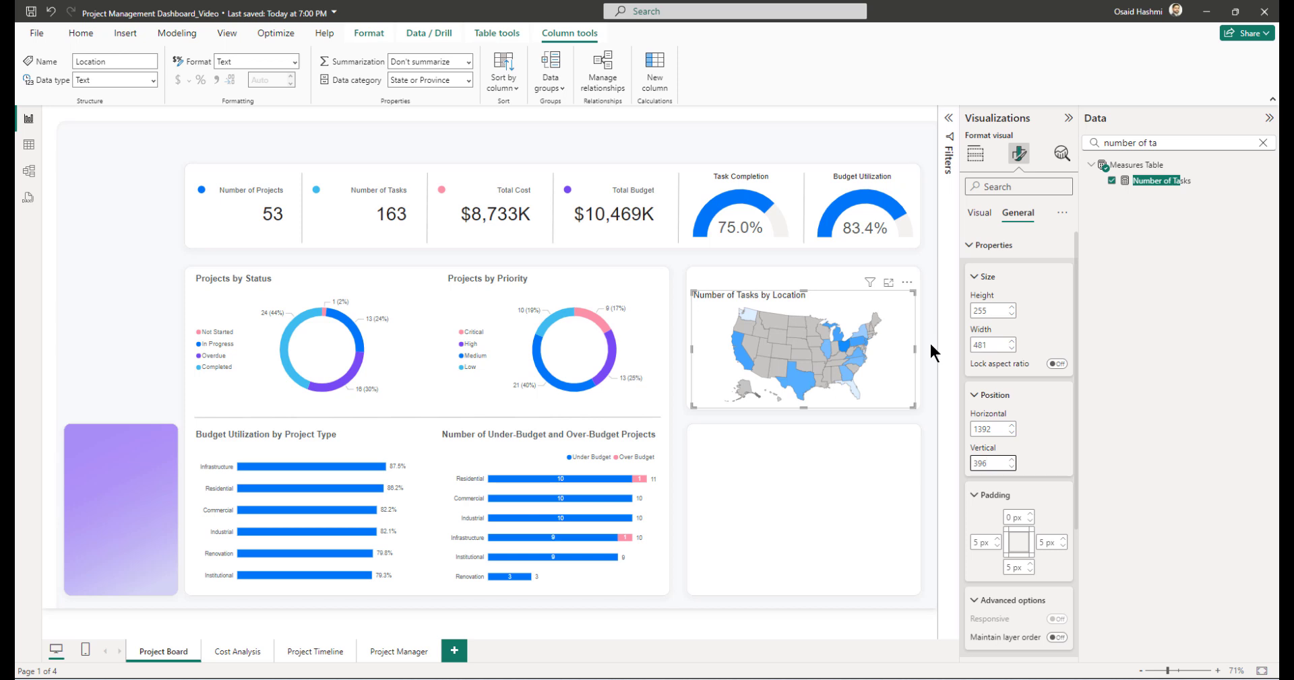
# - Turn off the shape map's title and background
pyautogui.click(992, 247)
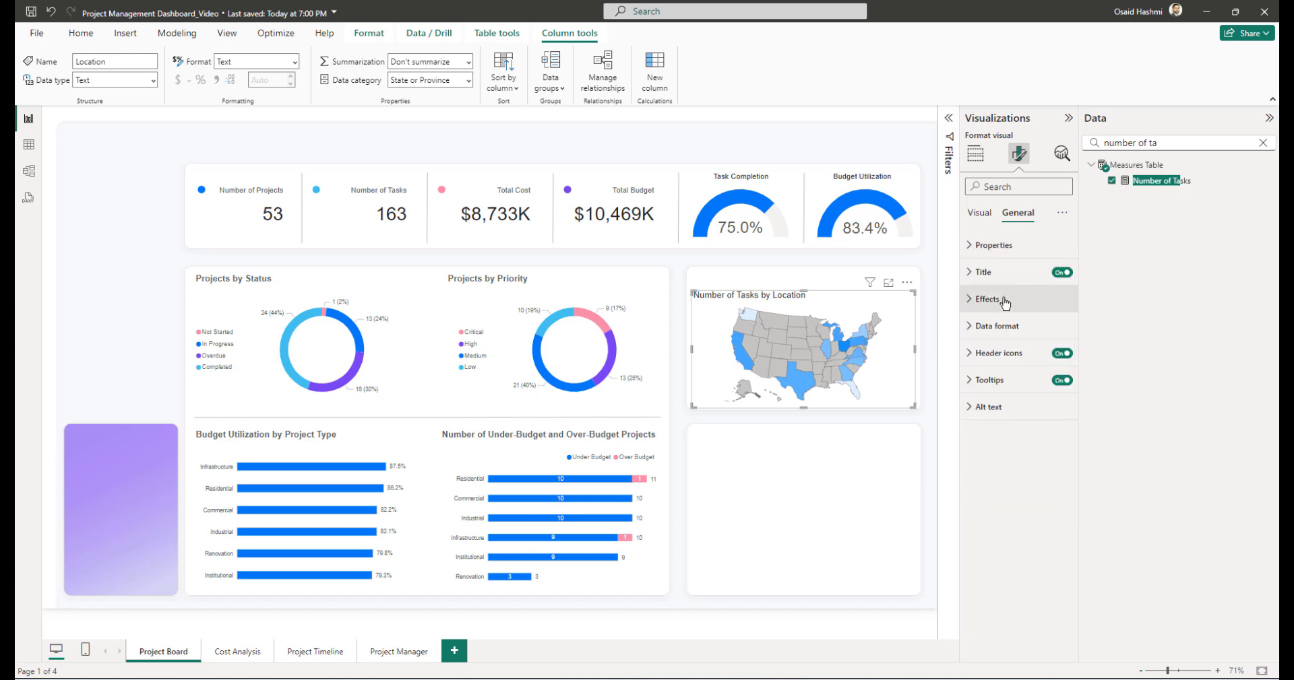
pyautogui.click(1062, 272)
pyautogui.click(987, 298)
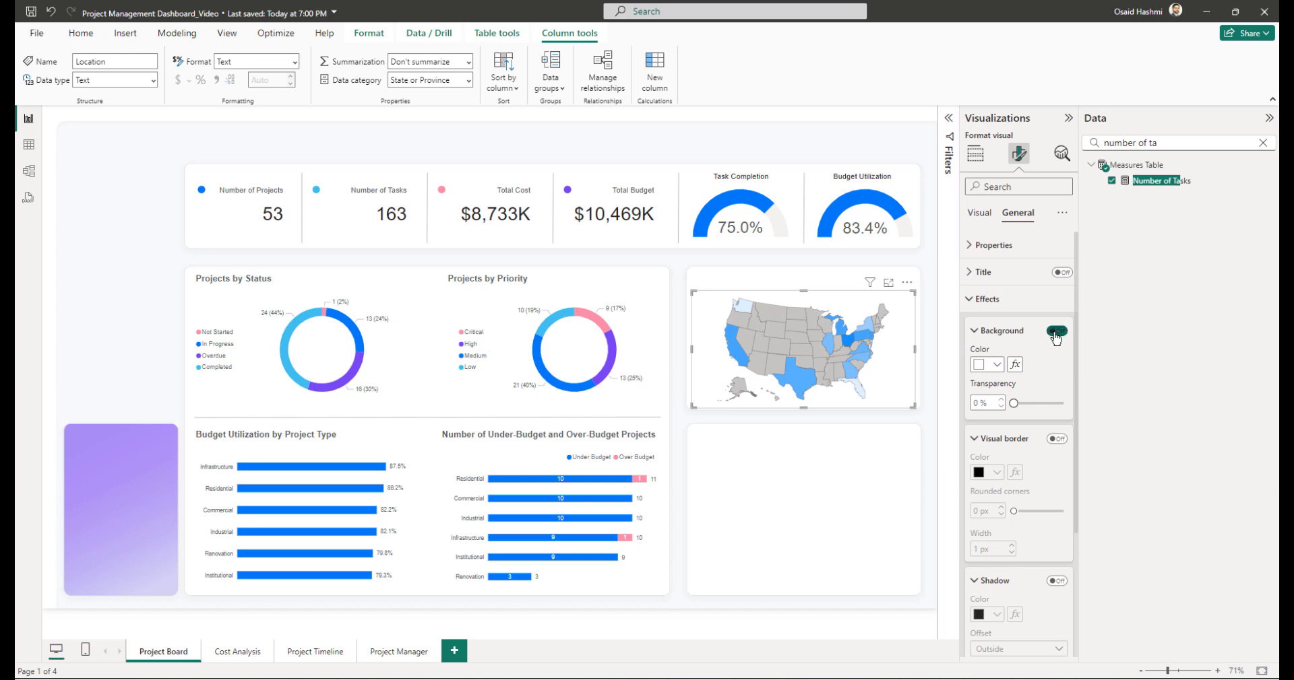
pyautogui.click(990, 299)
# - Set the shape map's fill colors to light blue for the minimum and dark blue for the maximum
pyautogui.click(979, 213)
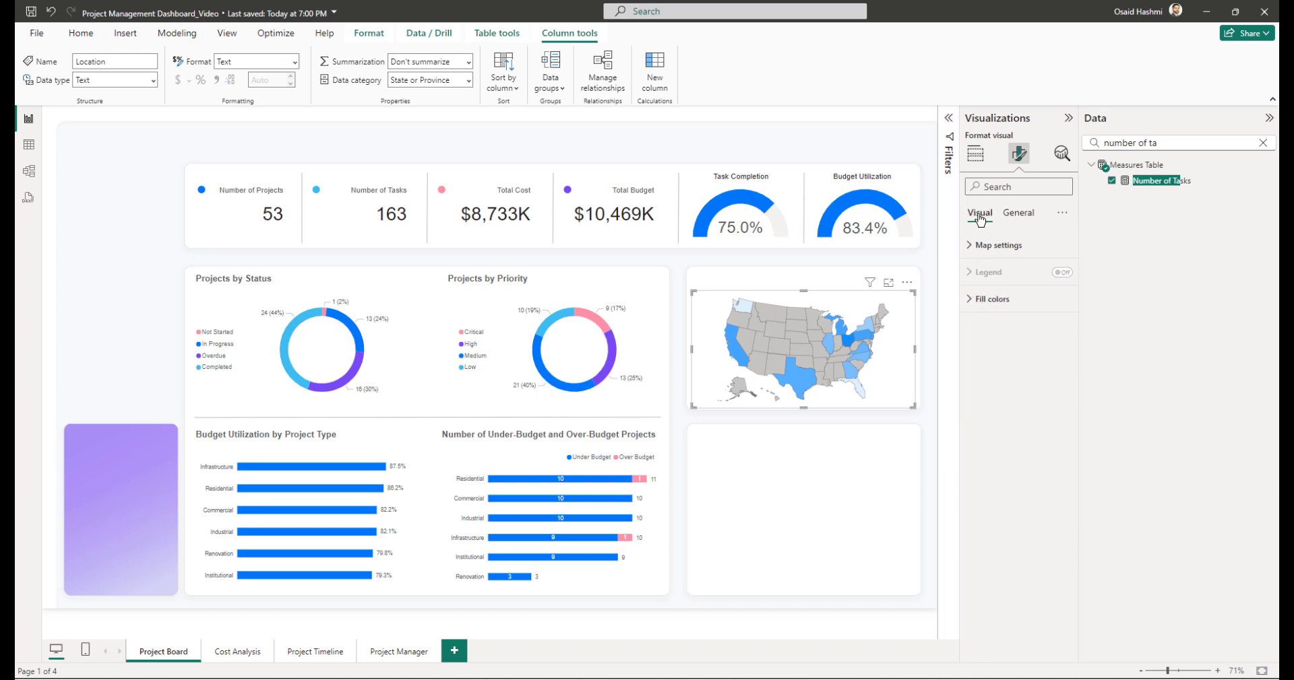
pyautogui.click(991, 299)
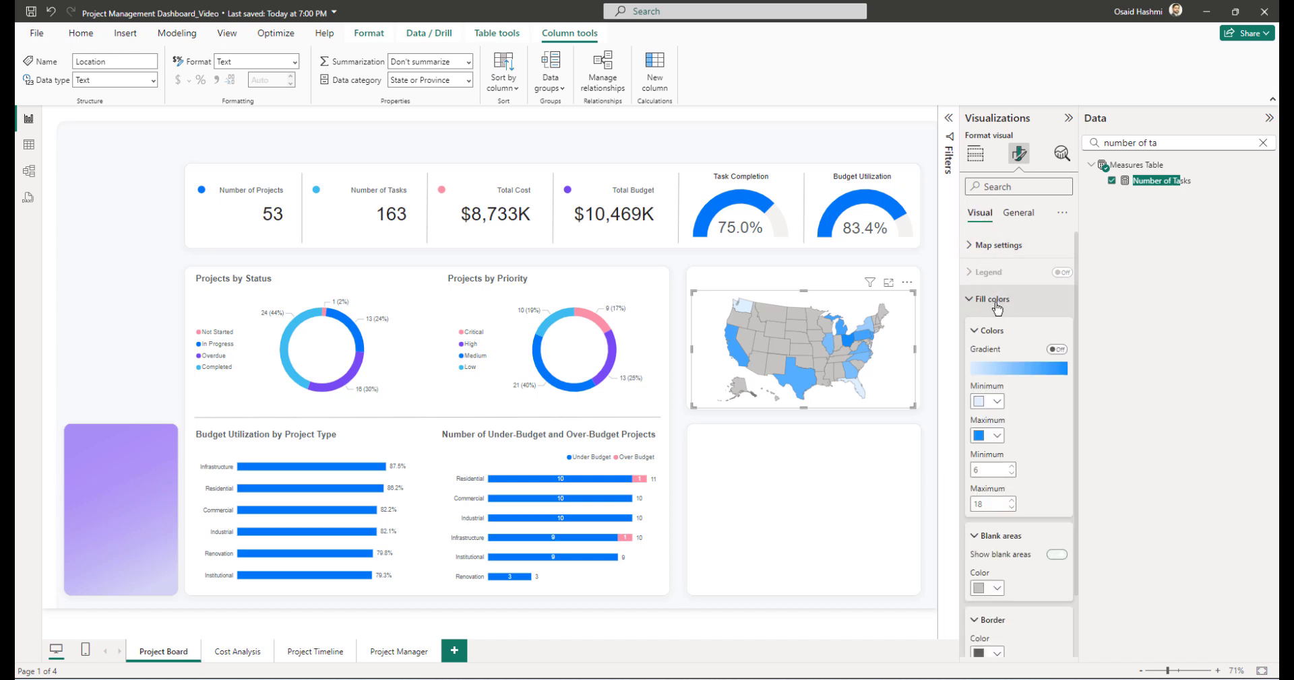
pyautogui.click(998, 402)
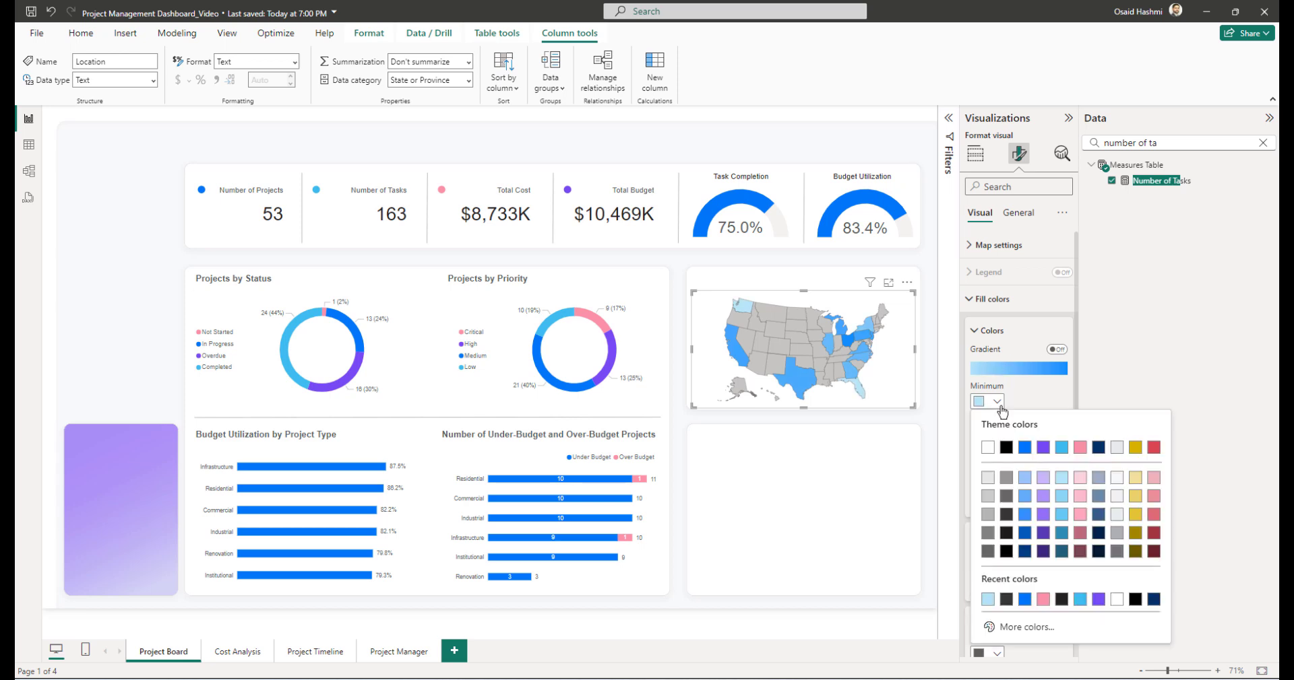
pyautogui.click(1061, 478)
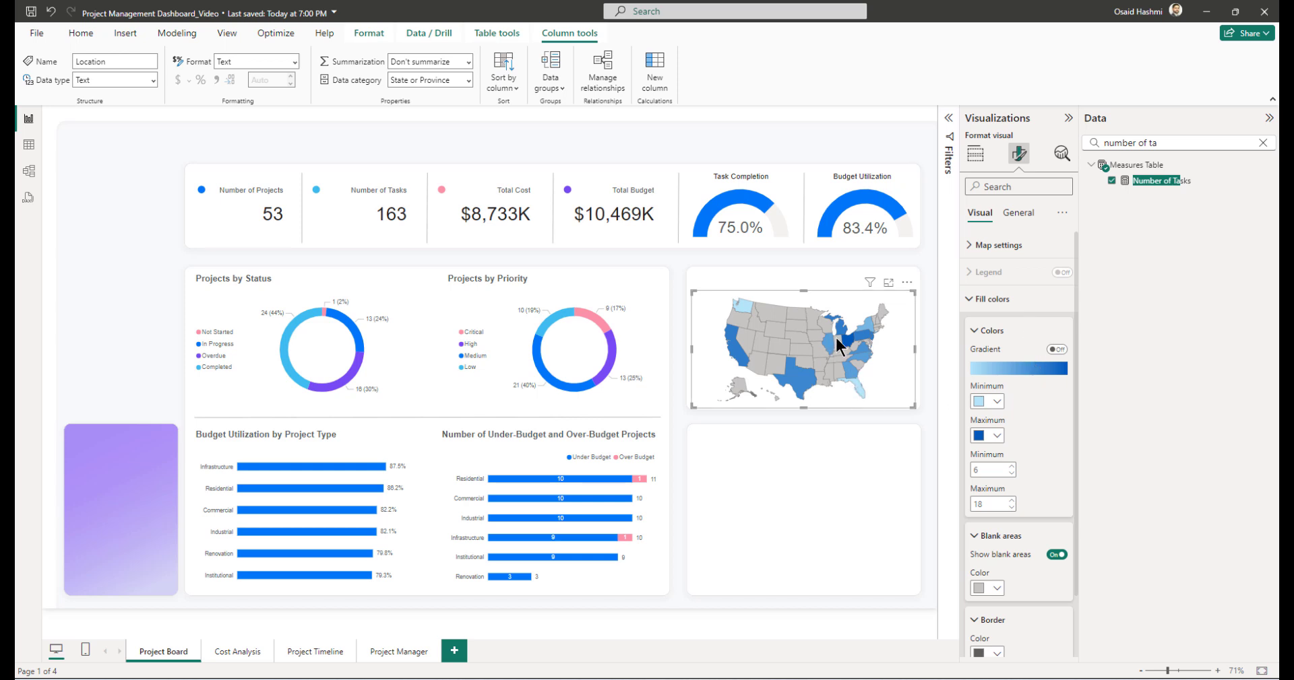
# - Keep blank areas shown on the shape map and set their color to white
pyautogui.scroll(-2, 1010, 518)
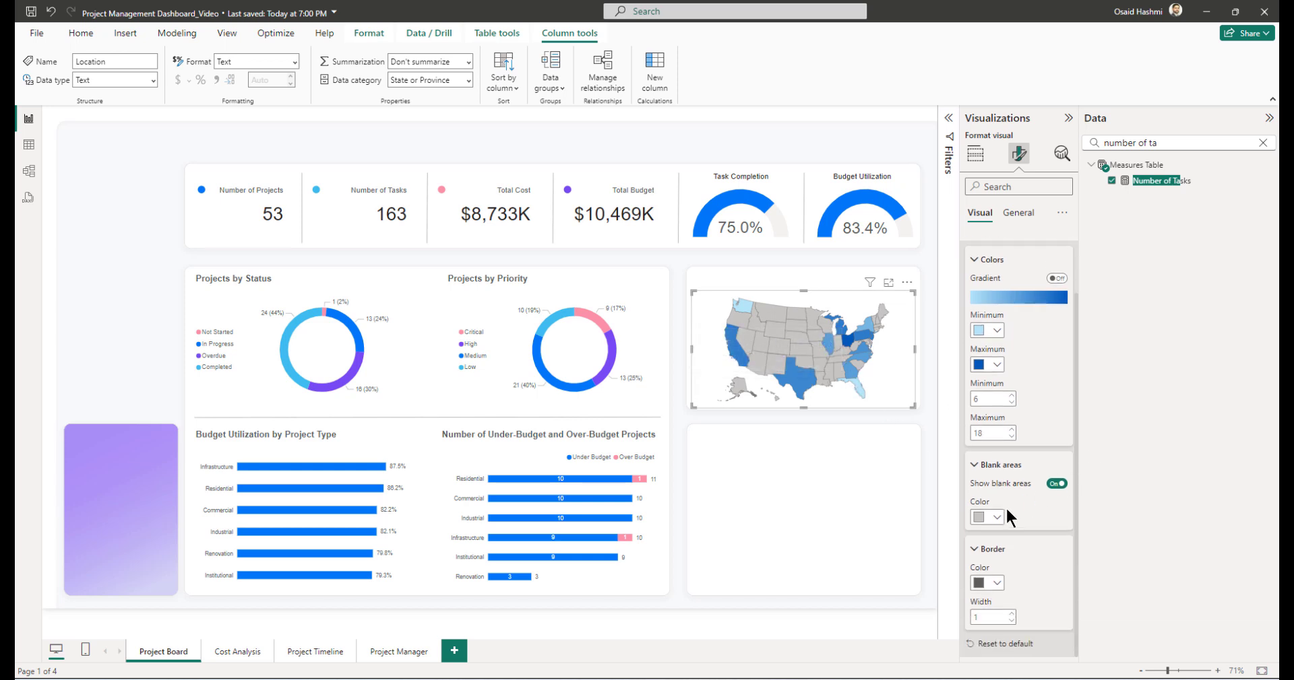
pyautogui.click(1055, 485)
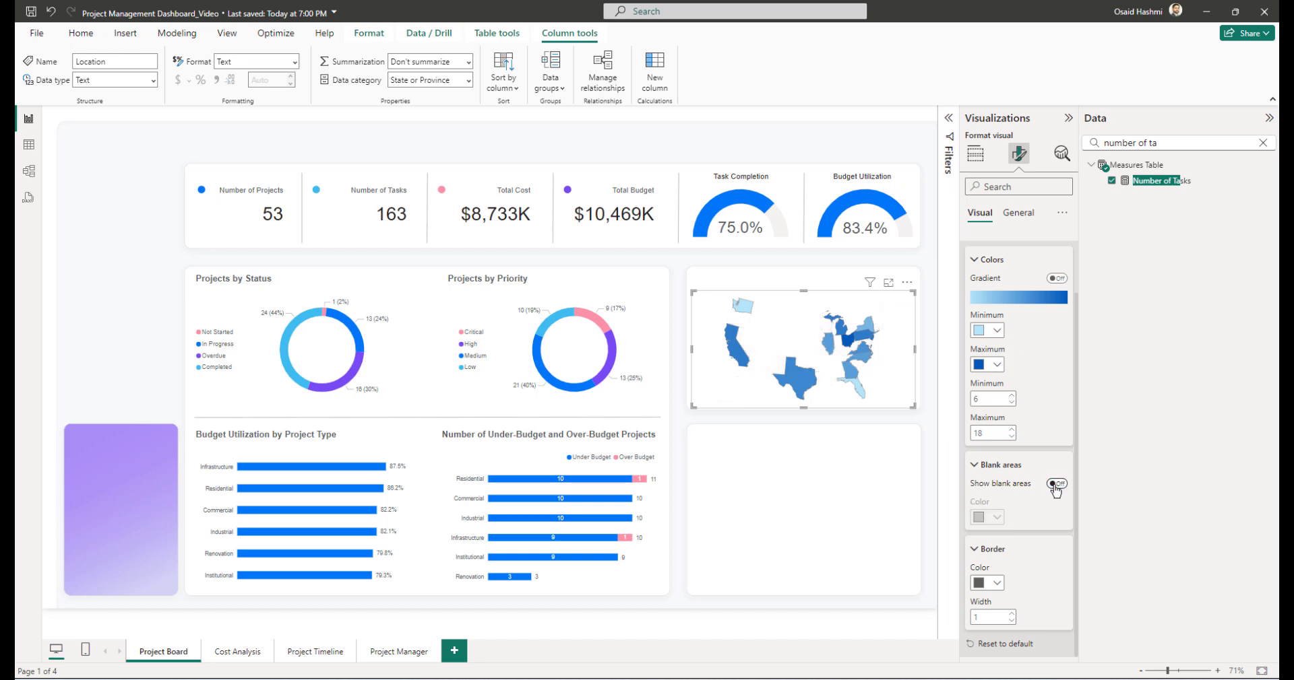
pyautogui.click(1055, 485)
pyautogui.click(997, 517)
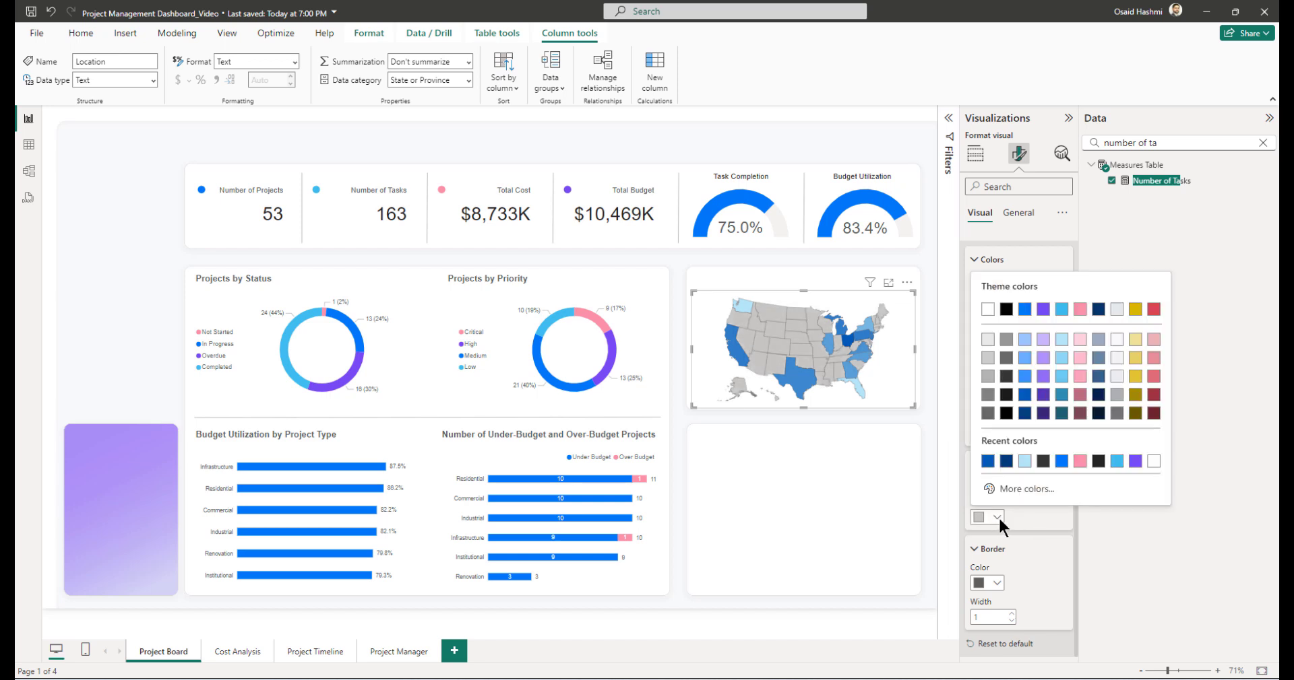
pyautogui.click(983, 312)
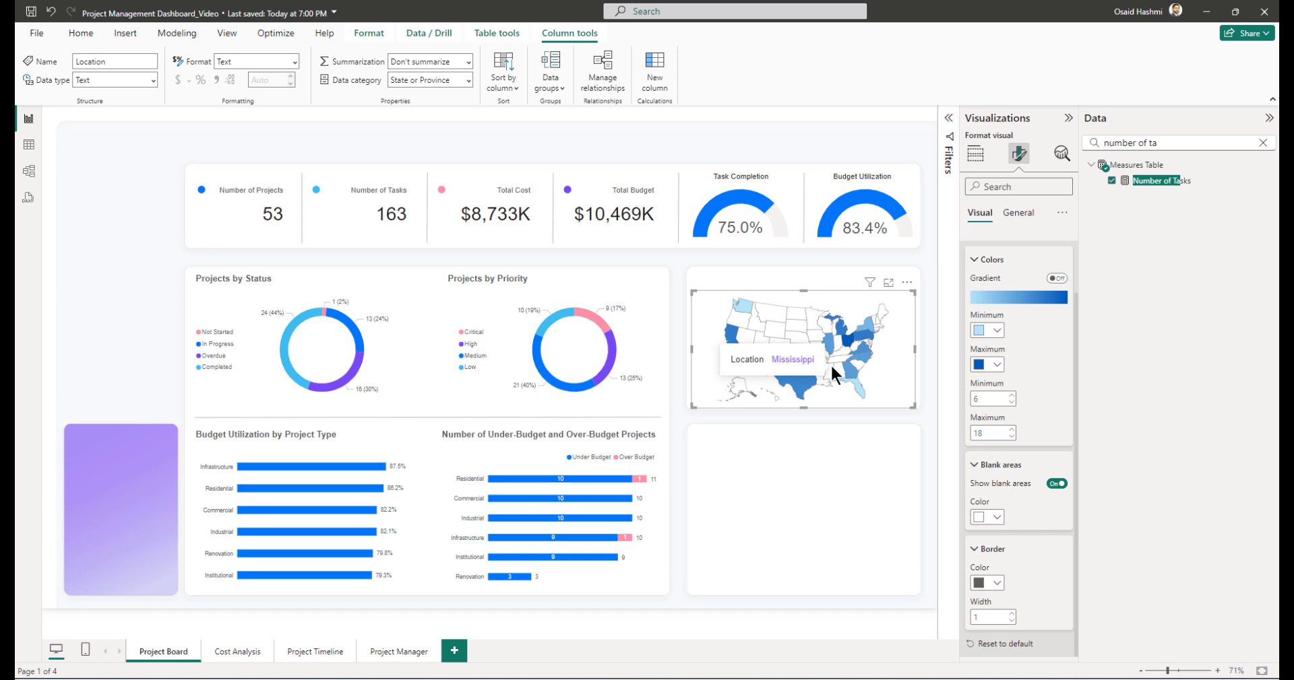
# - Set the shape map's border color to a medium gray
pyautogui.click(997, 585)
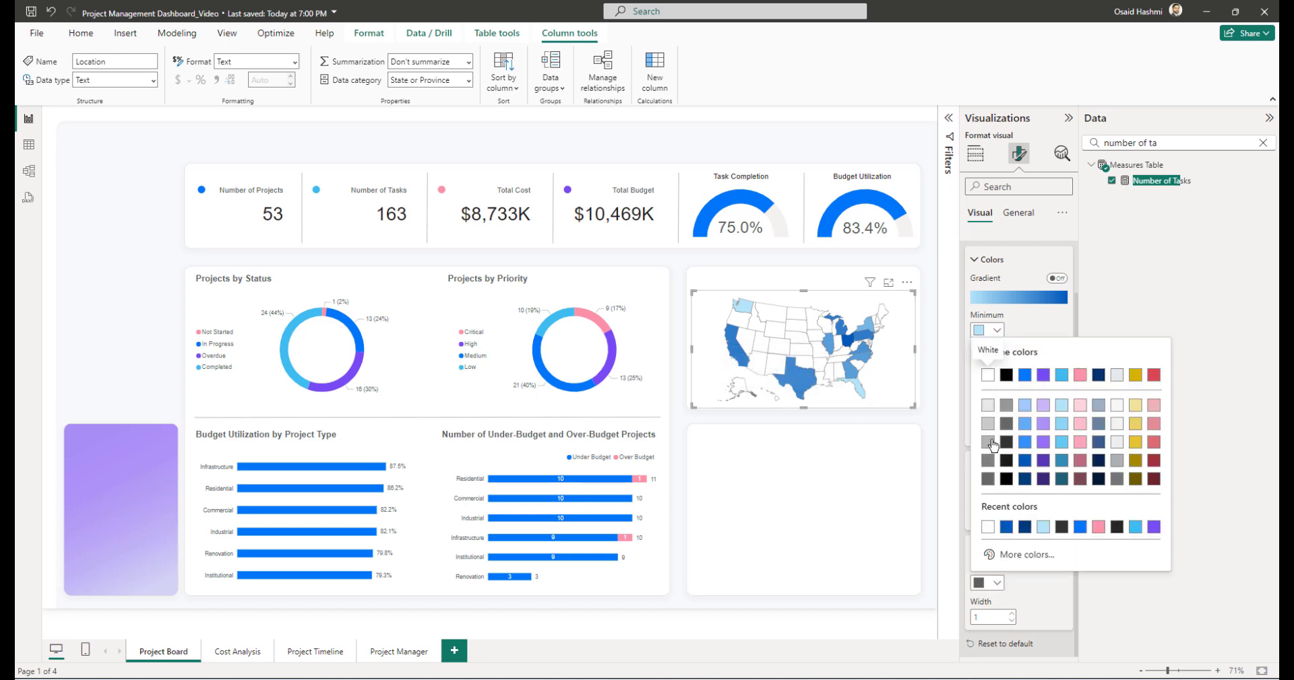
pyautogui.click(987, 423)
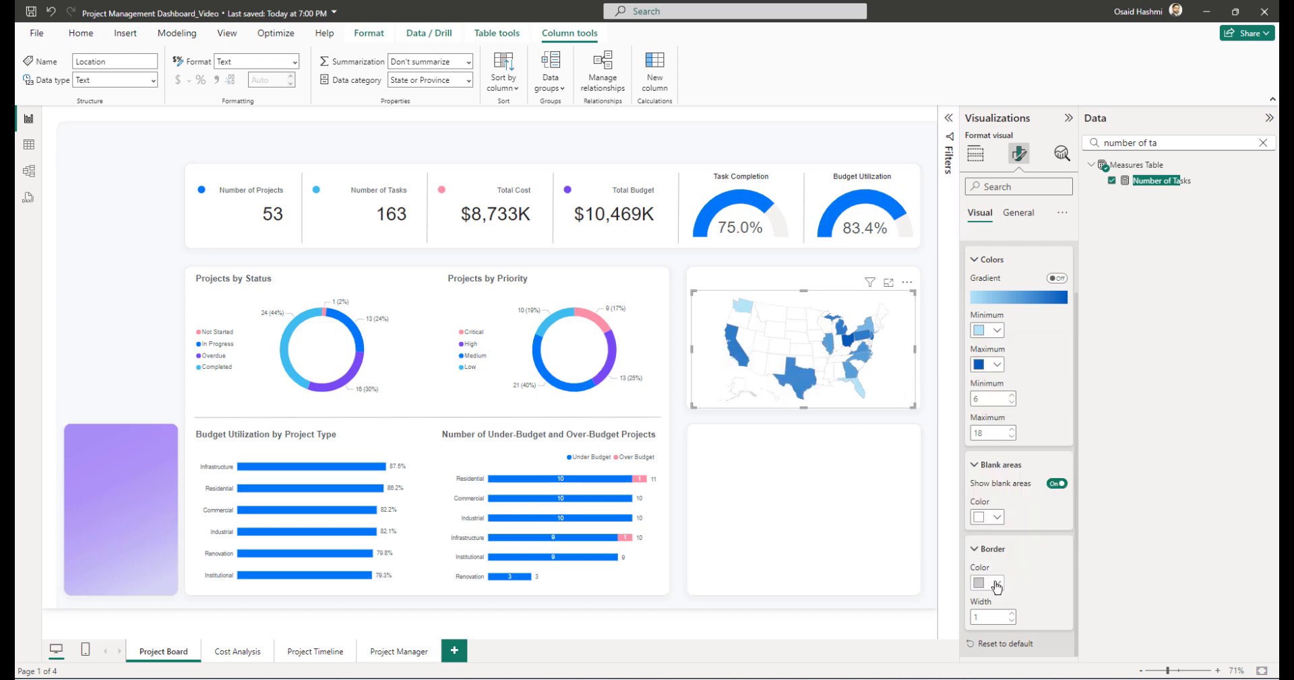
pyautogui.click(985, 580)
pyautogui.click(985, 451)
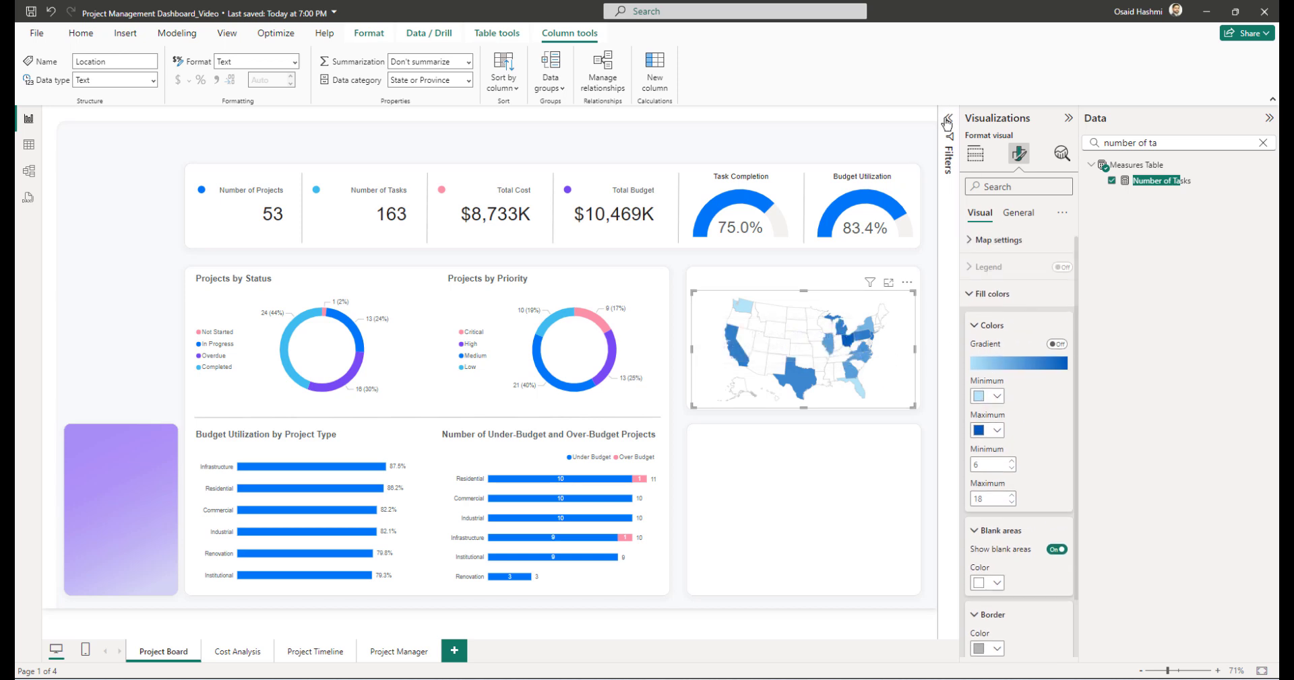
# - Show the shape map's filters and search the data fields for status
pyautogui.click(948, 138)
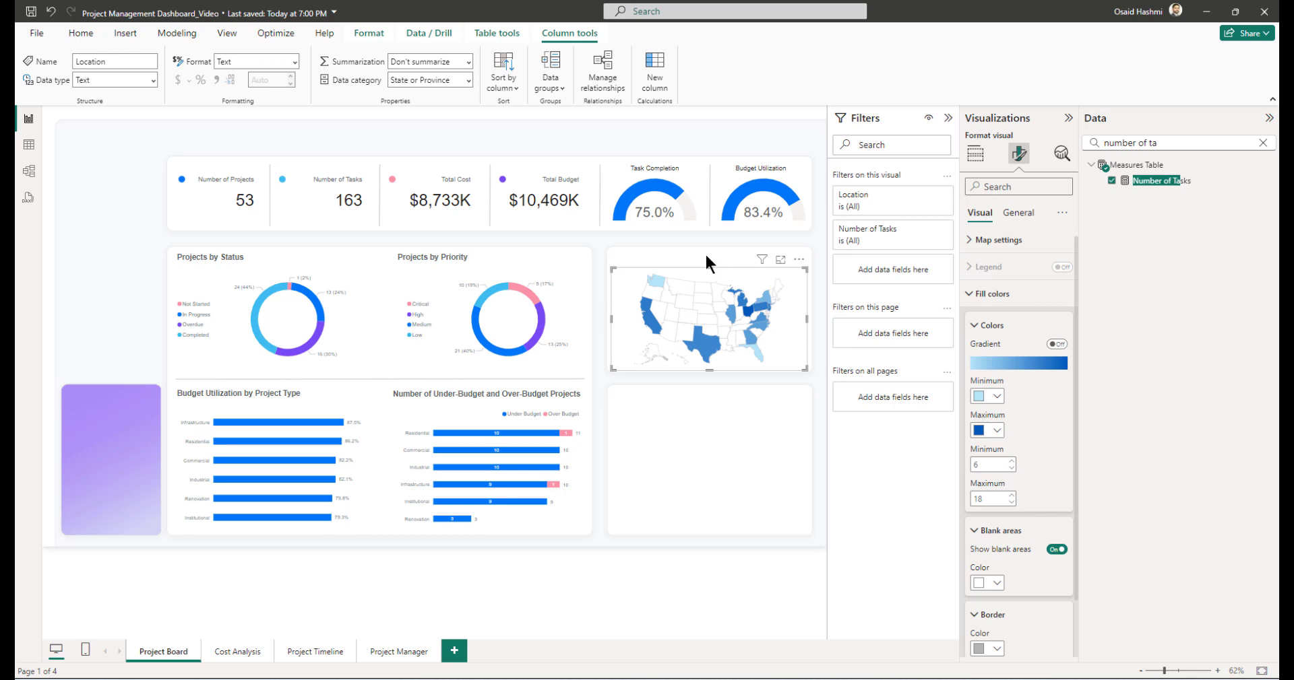
pyautogui.click(1168, 143)
pyautogui.hotkey('ctrl', 'a')
pyautogui.write('t')
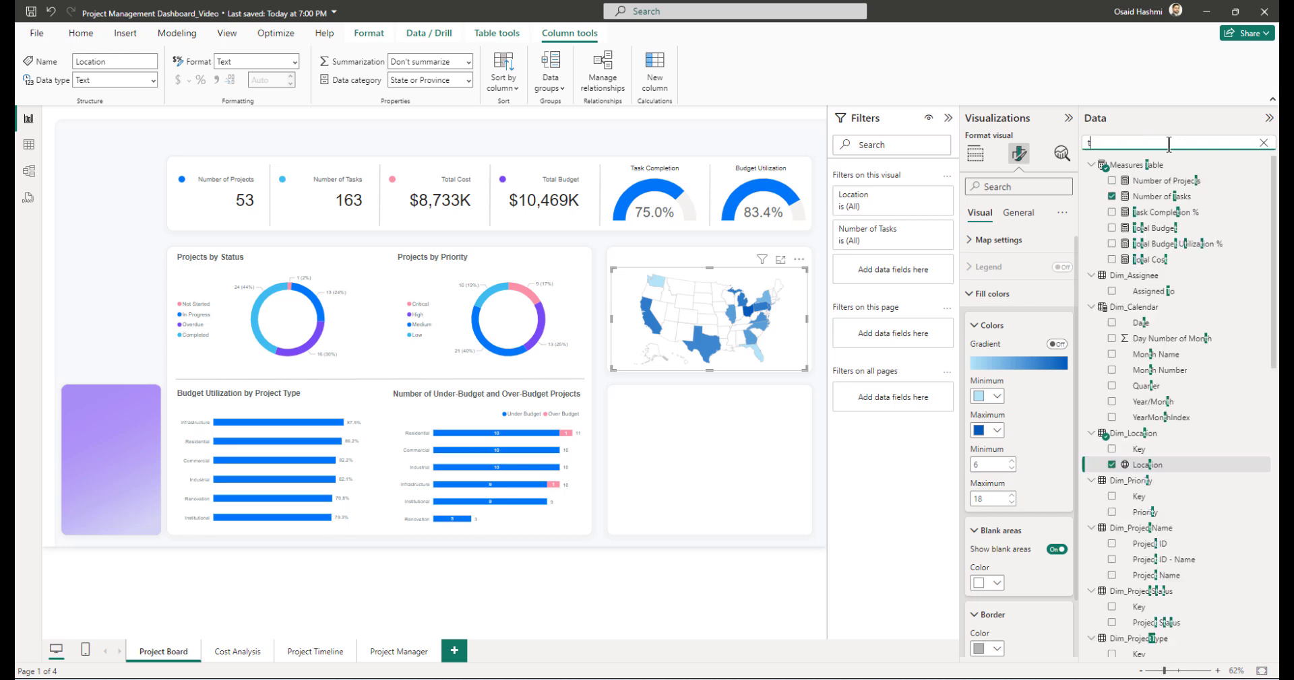
pyautogui.write('ask status')
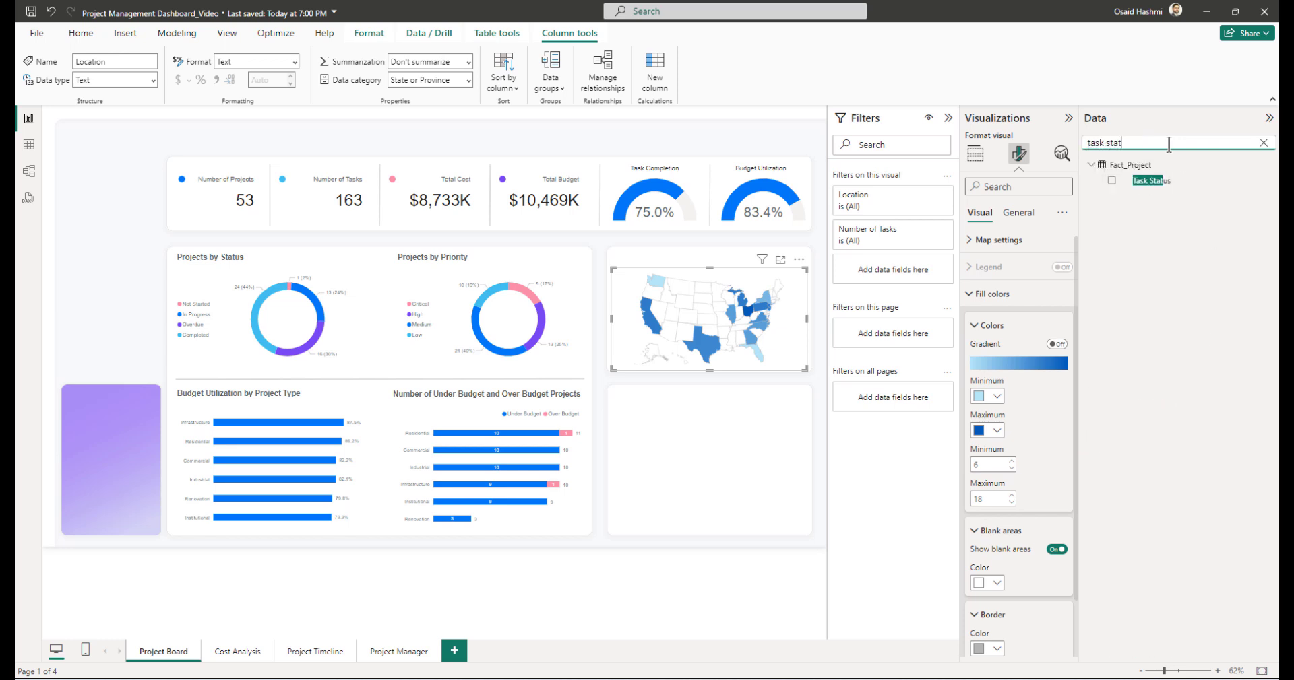
pyautogui.press('BackSpace')
pyautogui.press('BackSpace')
pyautogui.press('BackSpace')
pyautogui.press('BackSpace')
pyautogui.press('BackSpace')
pyautogui.press('BackSpace')
pyautogui.press('BackSpace')
pyautogui.press('BackSpace')
pyautogui.press('BackSpace')
pyautogui.press('BackSpace')
pyautogui.press('BackSpace')
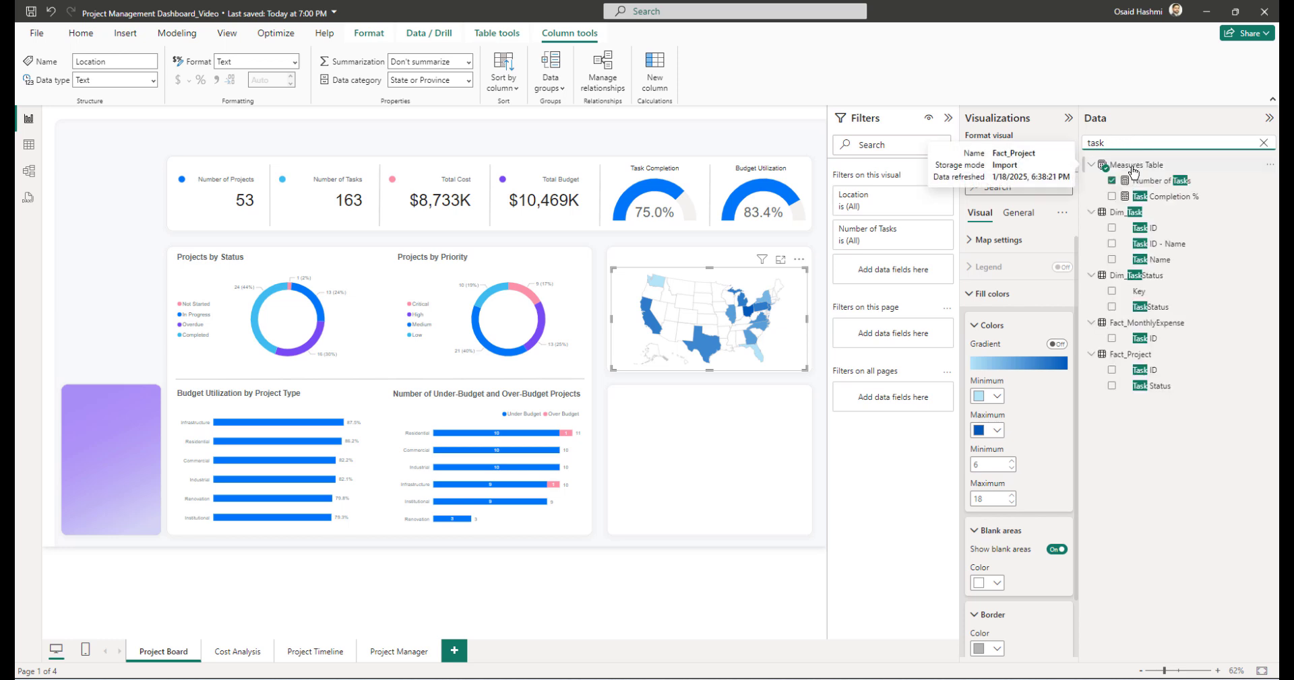
pyautogui.write('stt')
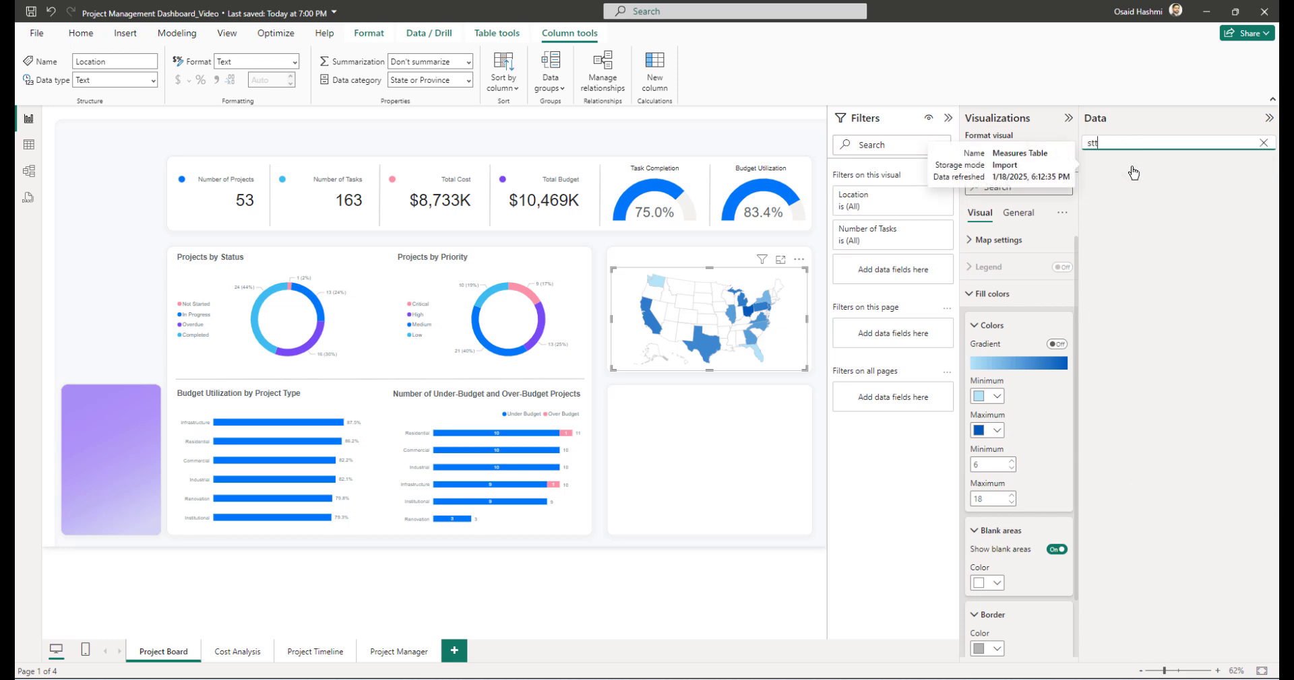
pyautogui.press('BackSpace')
pyautogui.write('atus')
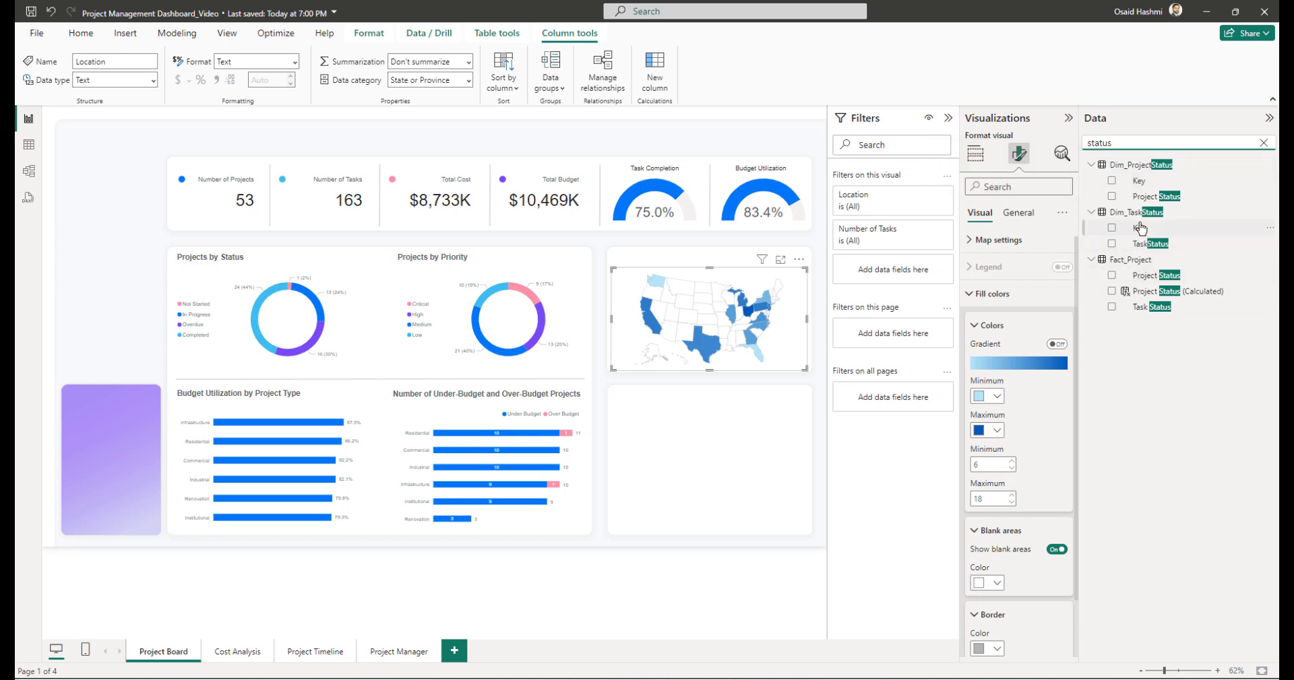
# - Filter the shape map by TaskStatus from Dim_TaskStatus, including every status except Completed
pyautogui.moveTo(1127, 249); pyautogui.dragTo(883, 232)
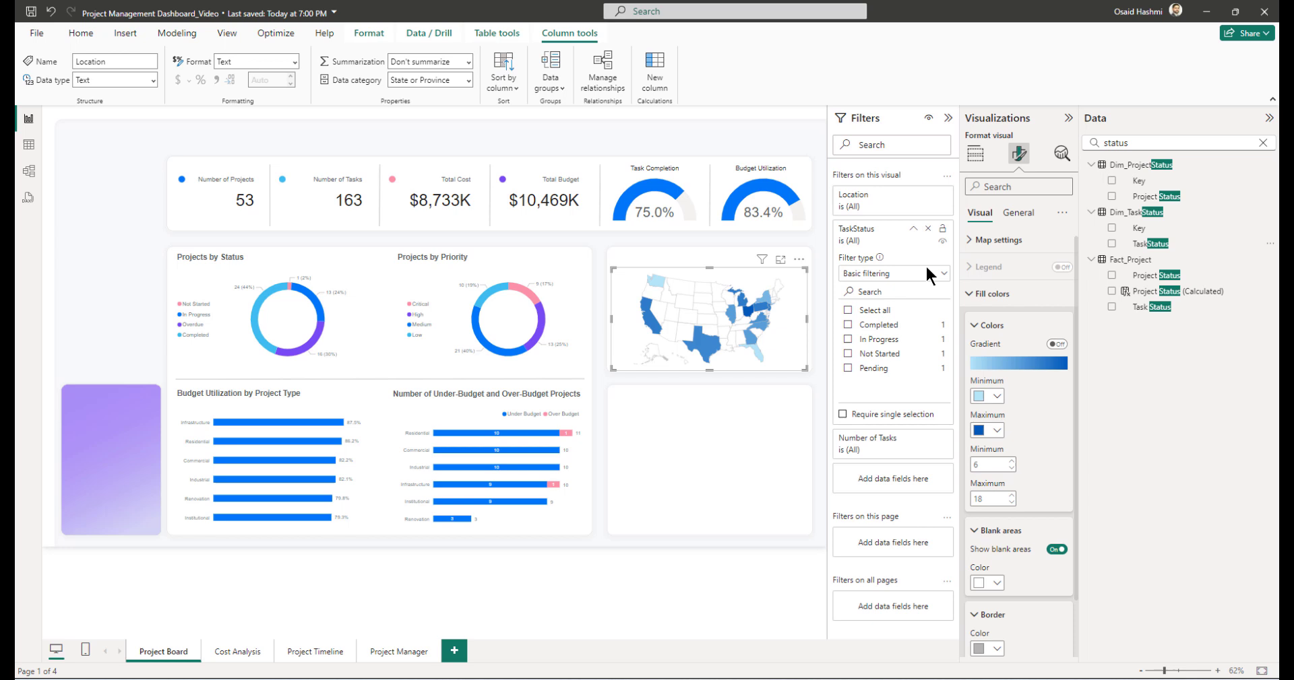
pyautogui.click(847, 310)
pyautogui.click(847, 326)
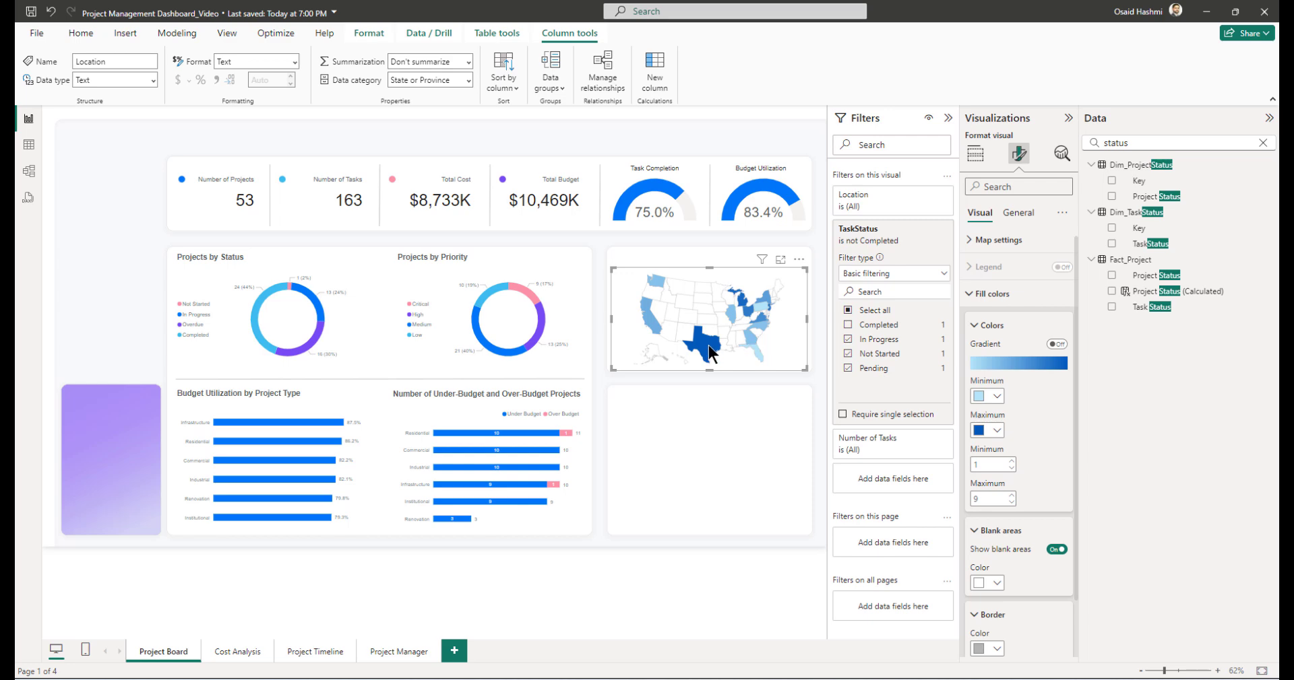
pyautogui.moveTo(745, 341)
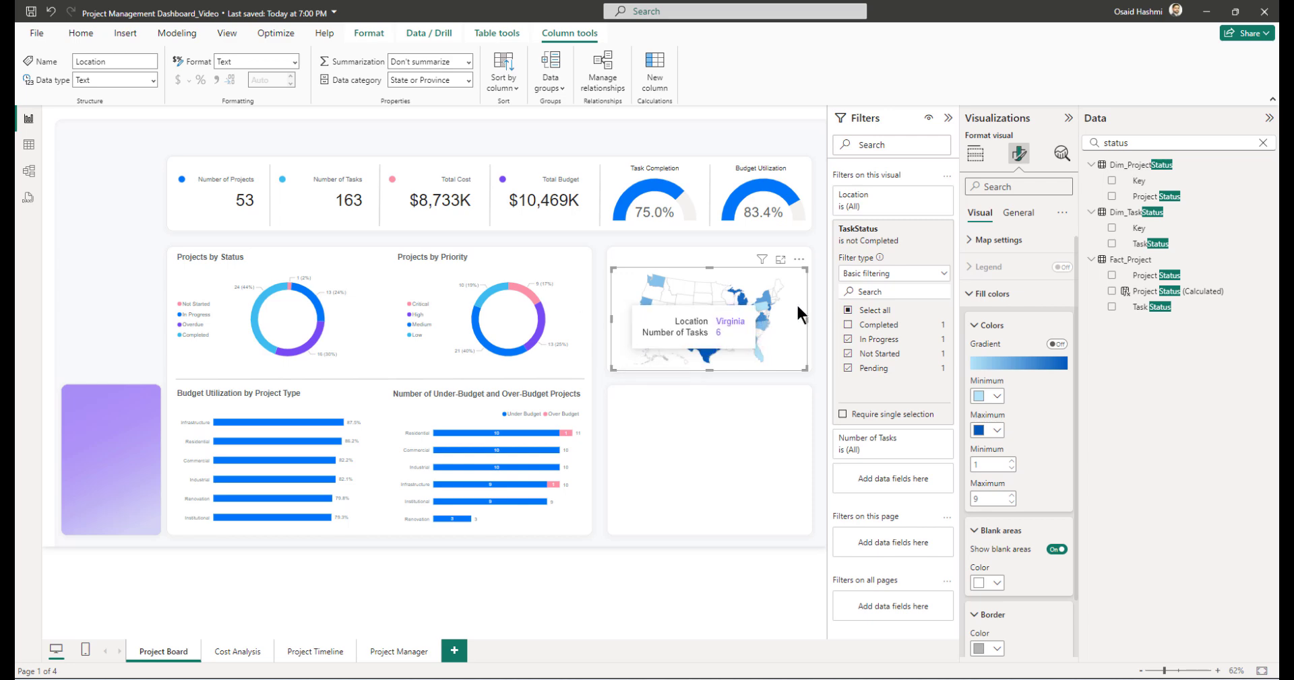
pyautogui.click(949, 119)
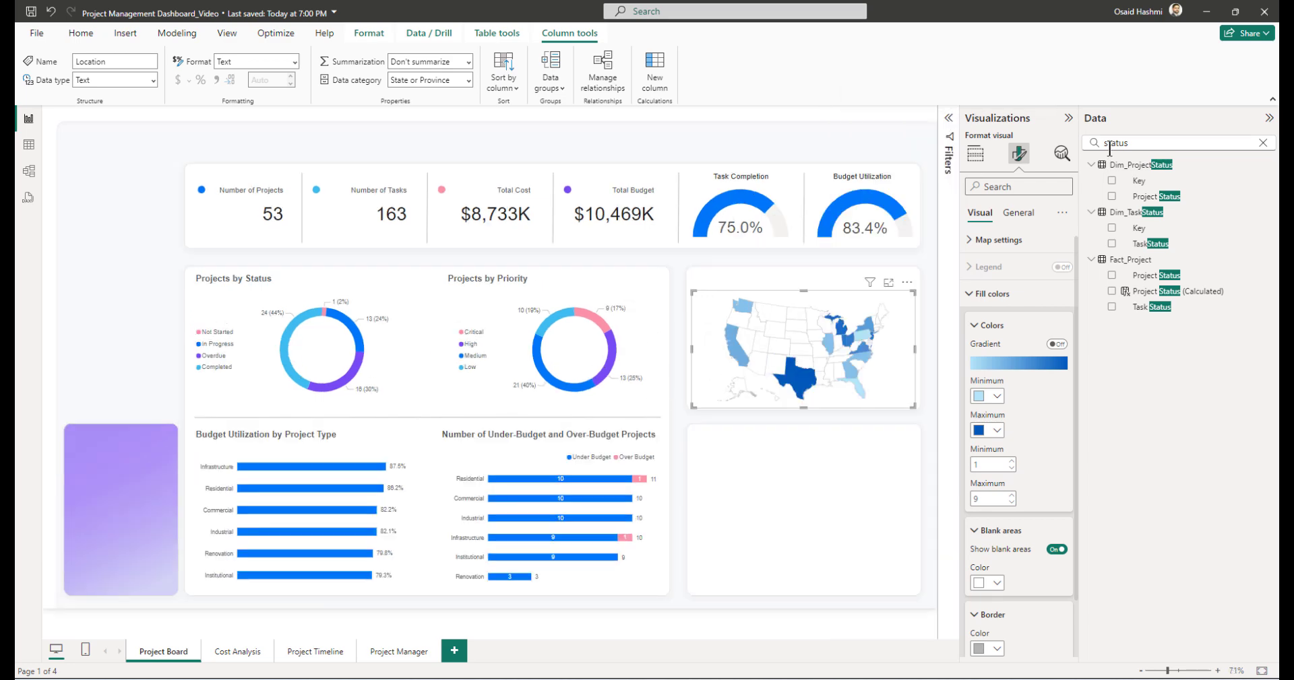
pyautogui.click(1269, 118)
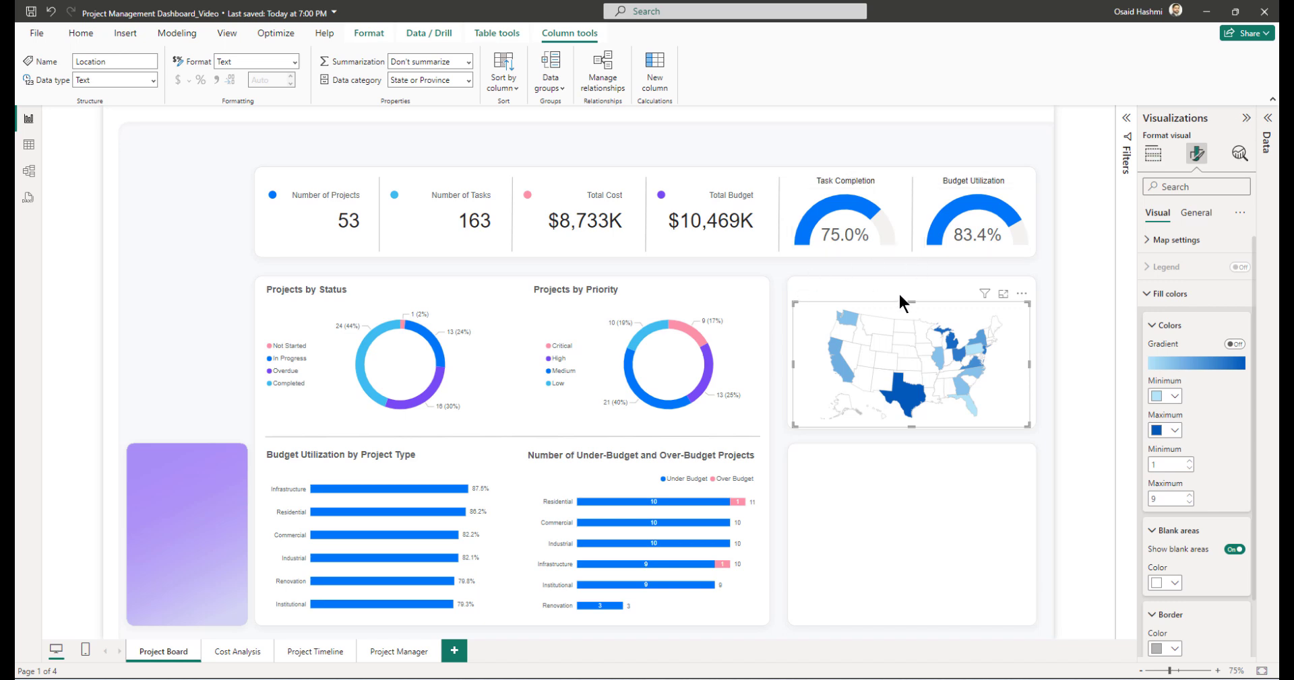
# - Copy the Projects by Priority title above the shape map and set its width to 481, horizontal position to 1396 and vertical position to 355
pyautogui.click(595, 288)
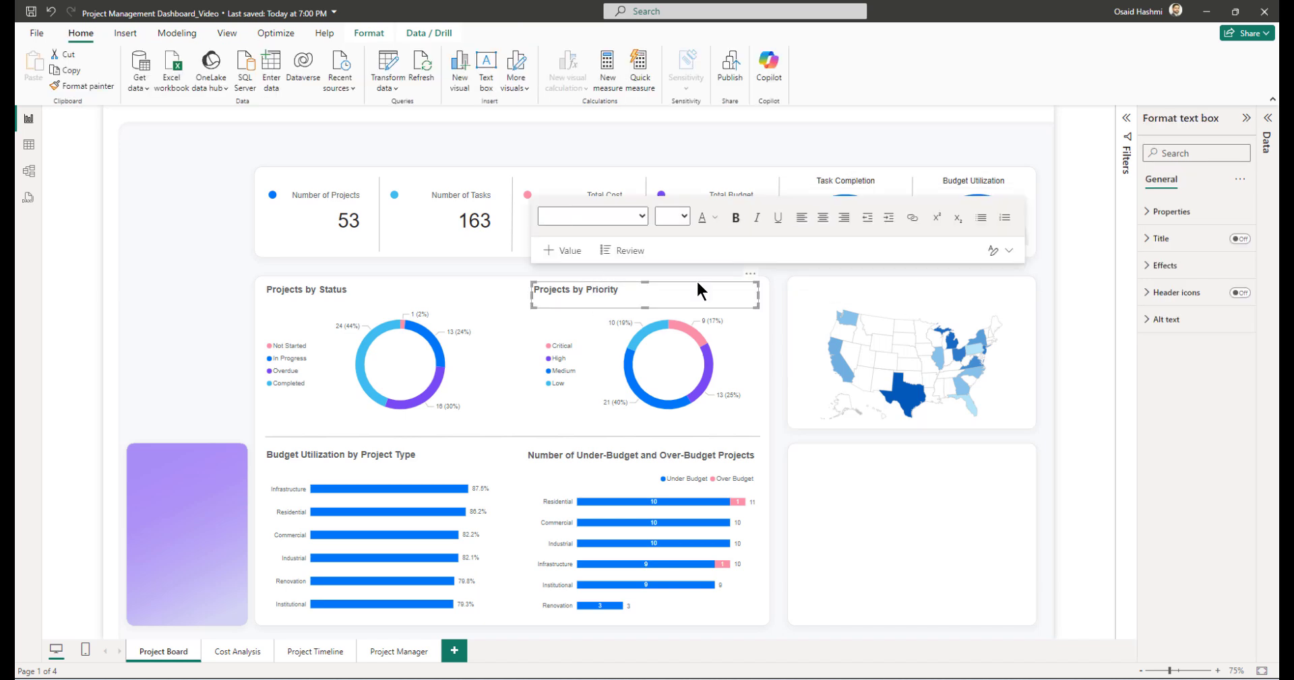
pyautogui.moveTo(751, 280); pyautogui.dragTo(1016, 270)
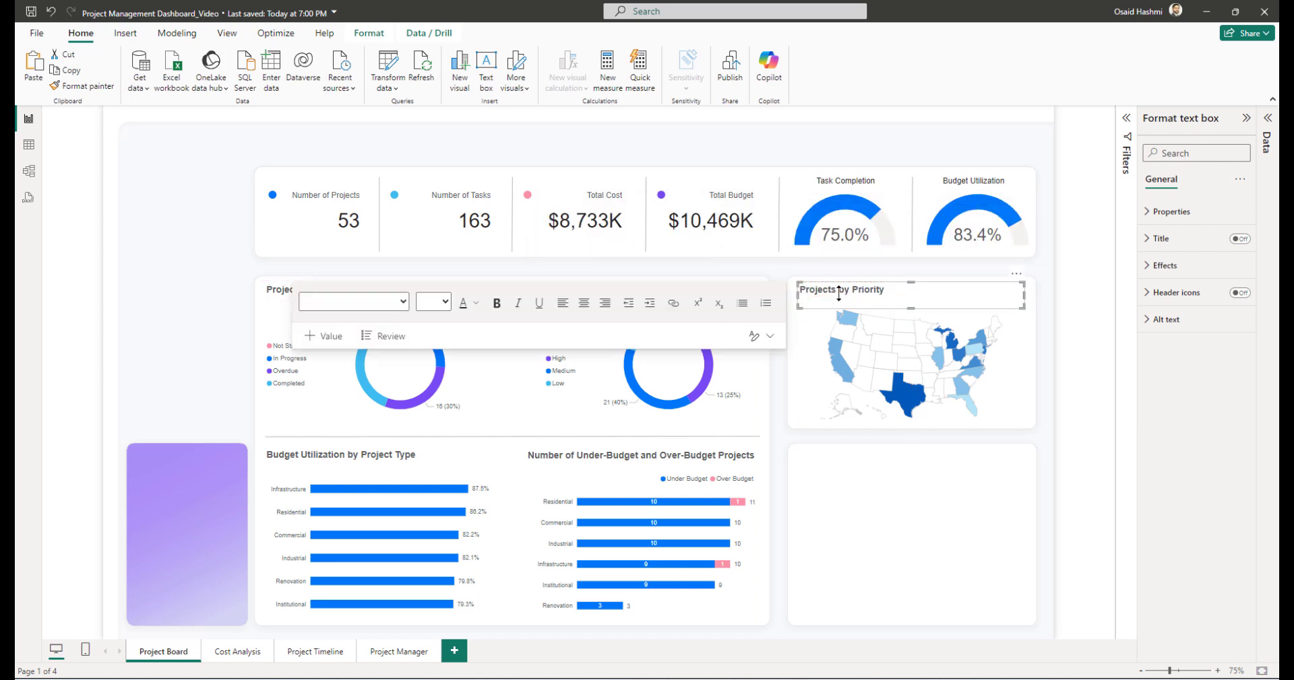
pyautogui.click(1170, 211)
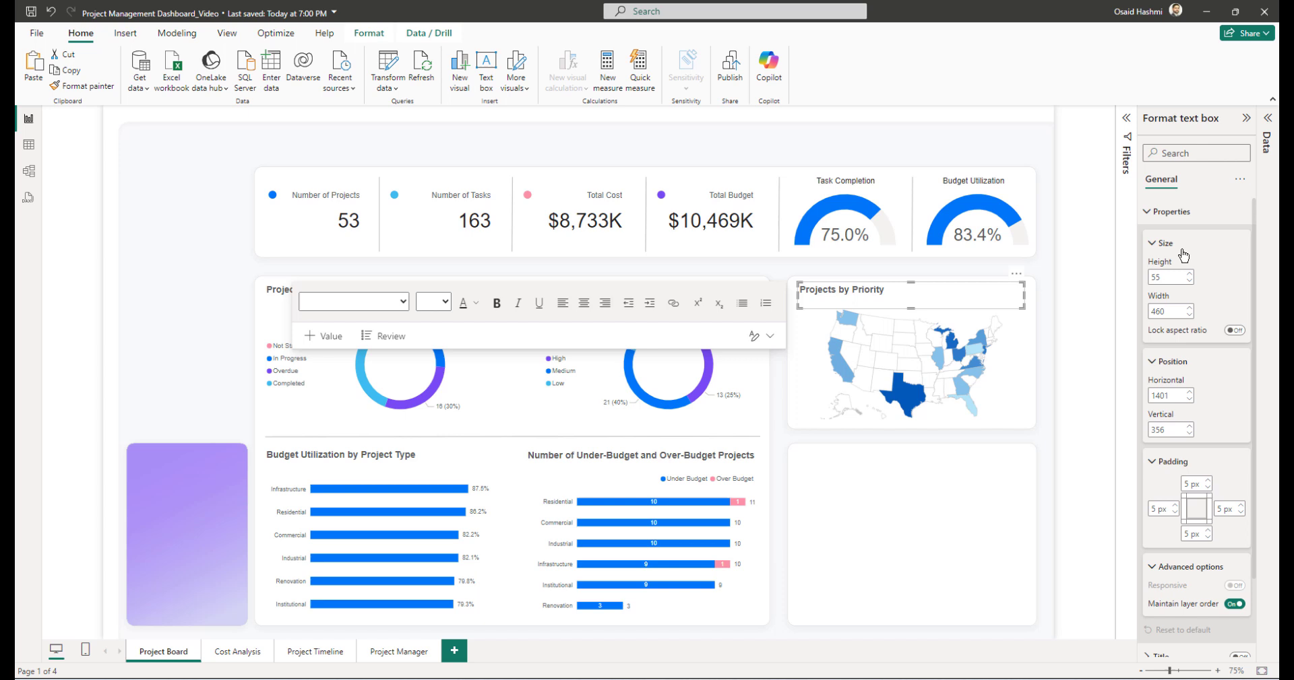
pyautogui.doubleClick(1173, 312)
pyautogui.write('481')
pyautogui.doubleClick(1171, 396)
pyautogui.write('1396')
pyautogui.press('Tab')
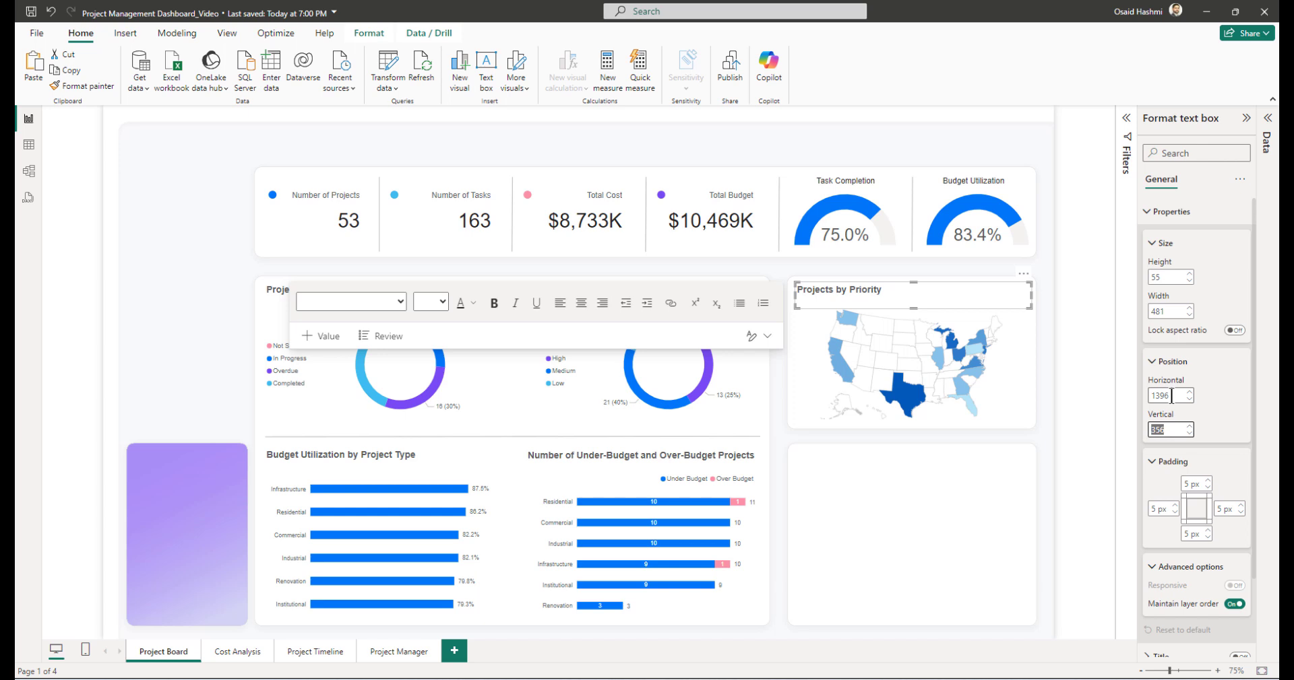
pyautogui.write('35')
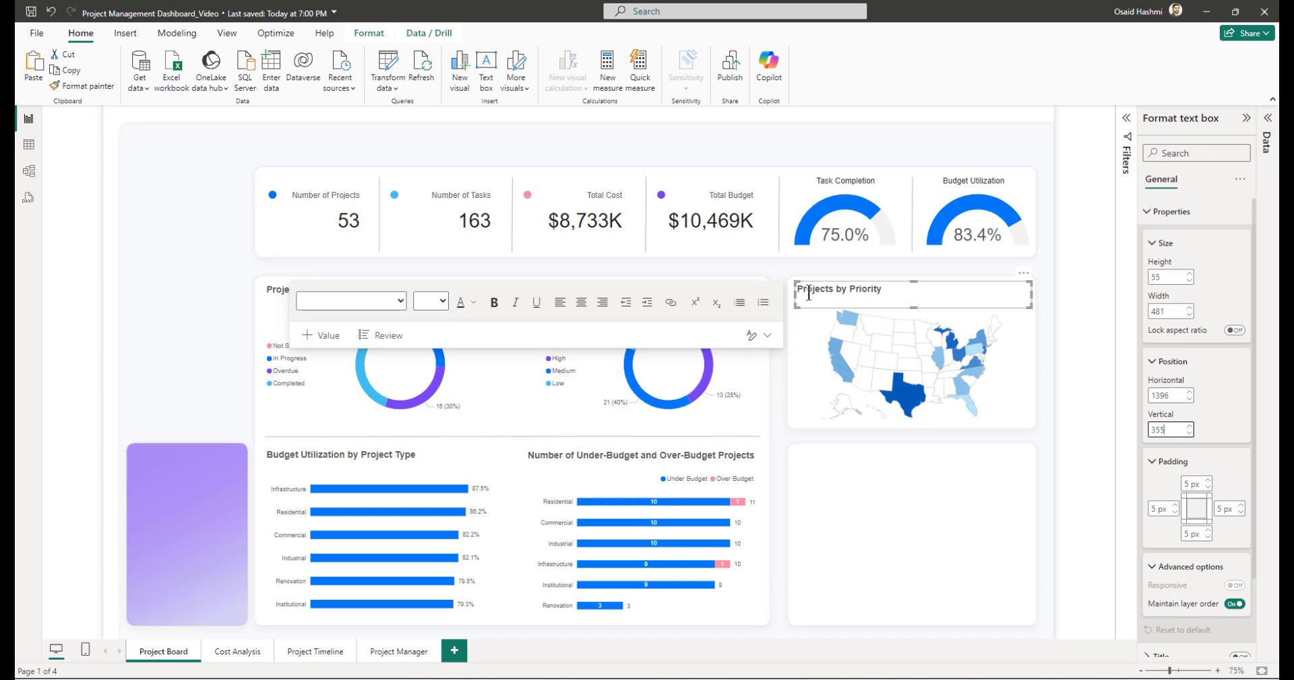
# - Change the copied title's text to "Locations with uncompleted Tasks"
pyautogui.click(838, 289)
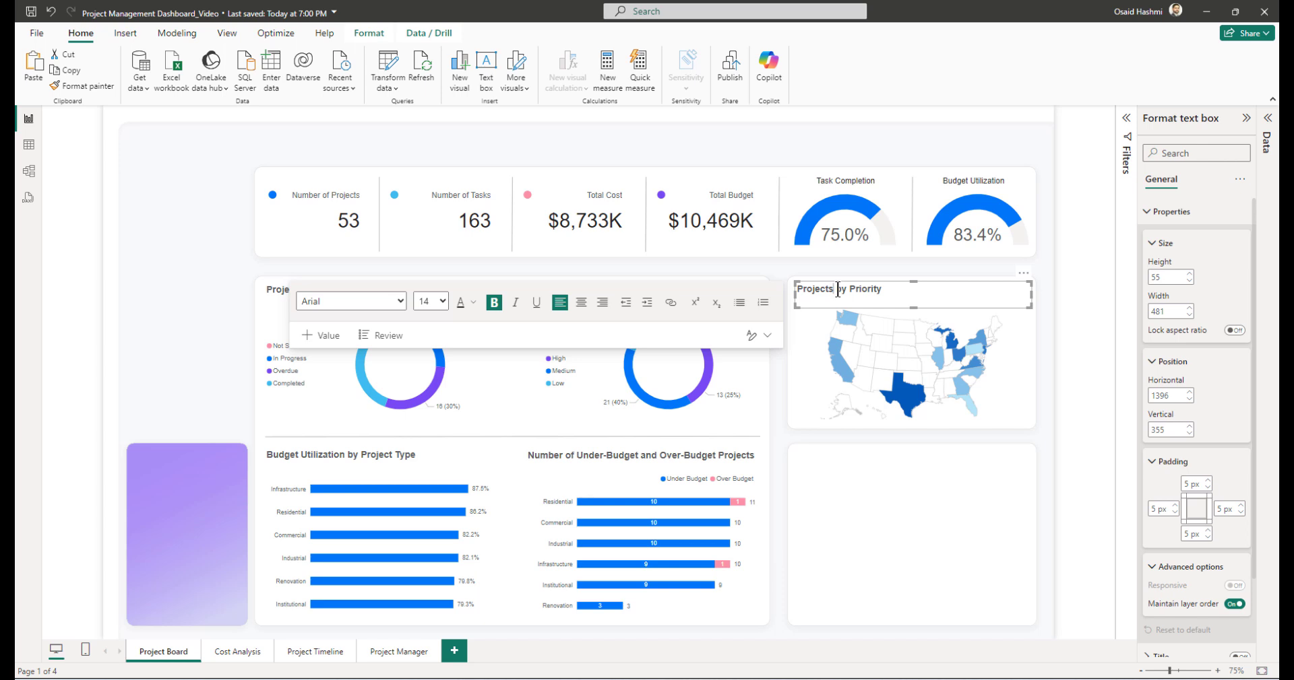
pyautogui.write('Location with ')
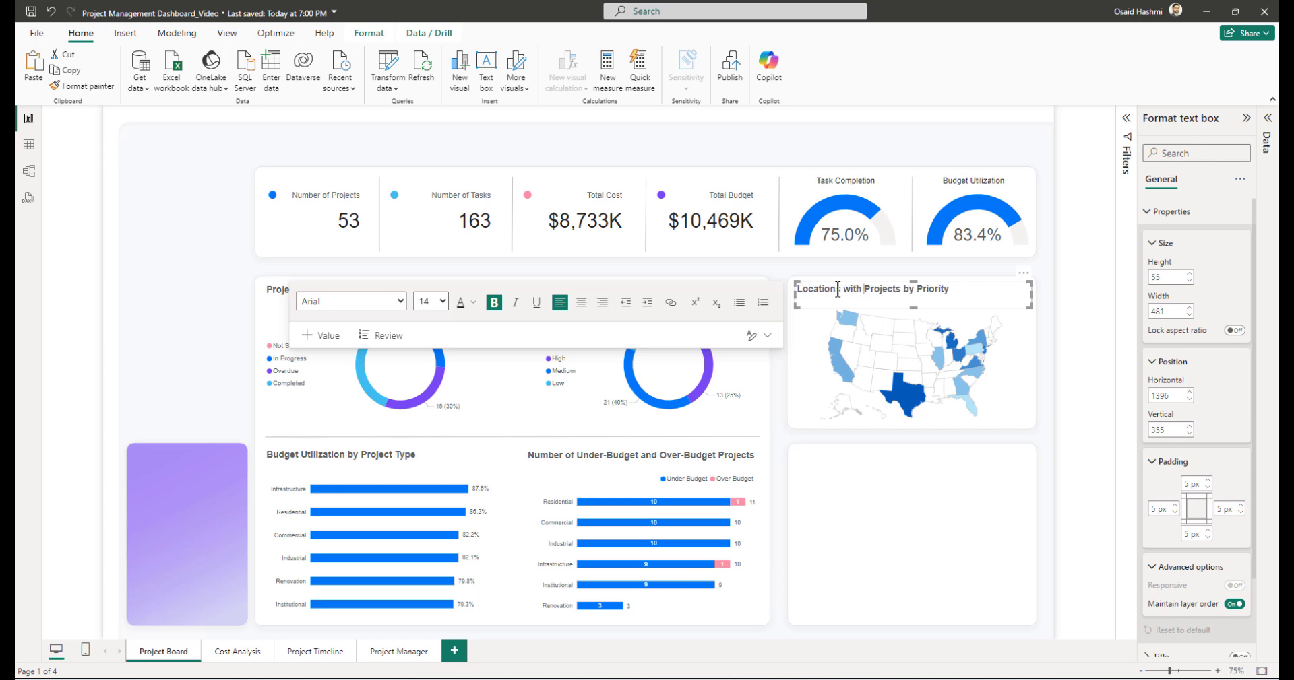
pyautogui.write('uncompleted')
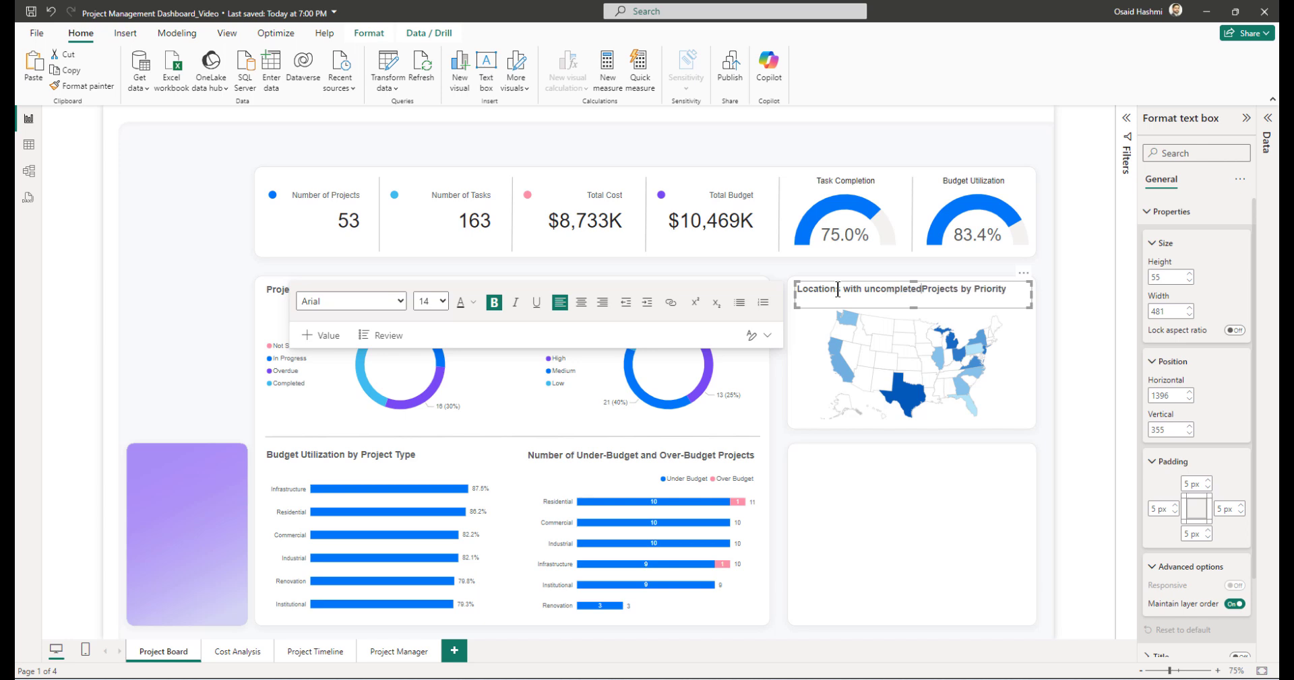
pyautogui.write(' Tasks')
pyautogui.hotkey('ctrl', 'shift', 'End')
pyautogui.press('Delete')
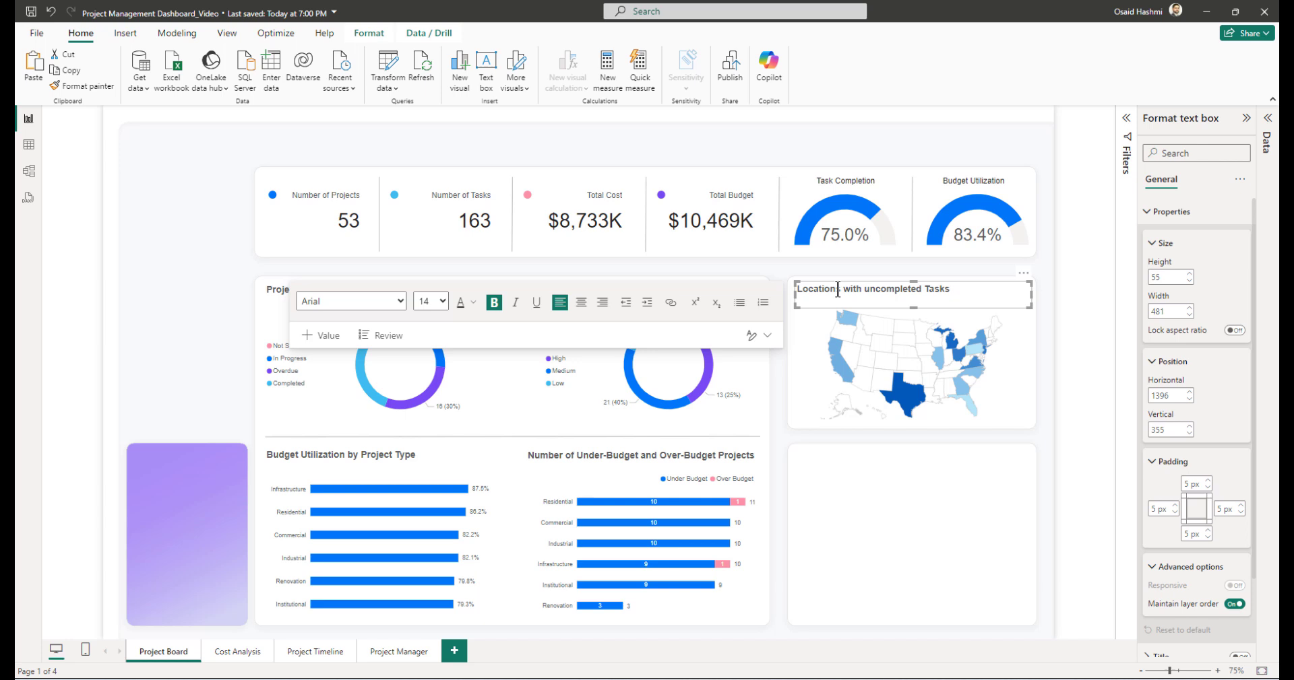
pyautogui.click(1061, 333)
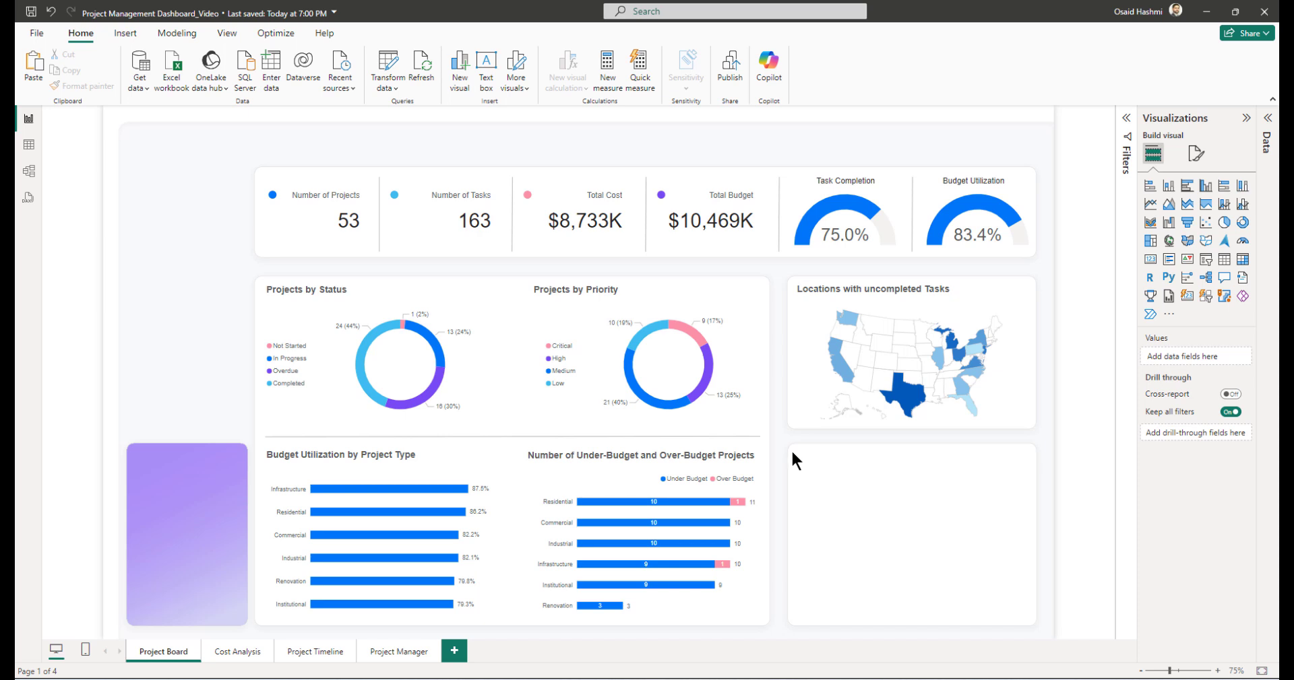
# - Add a table visual in the empty card below the map and populate it with Assigned To from Dim_Assignee
pyautogui.click(1224, 266)
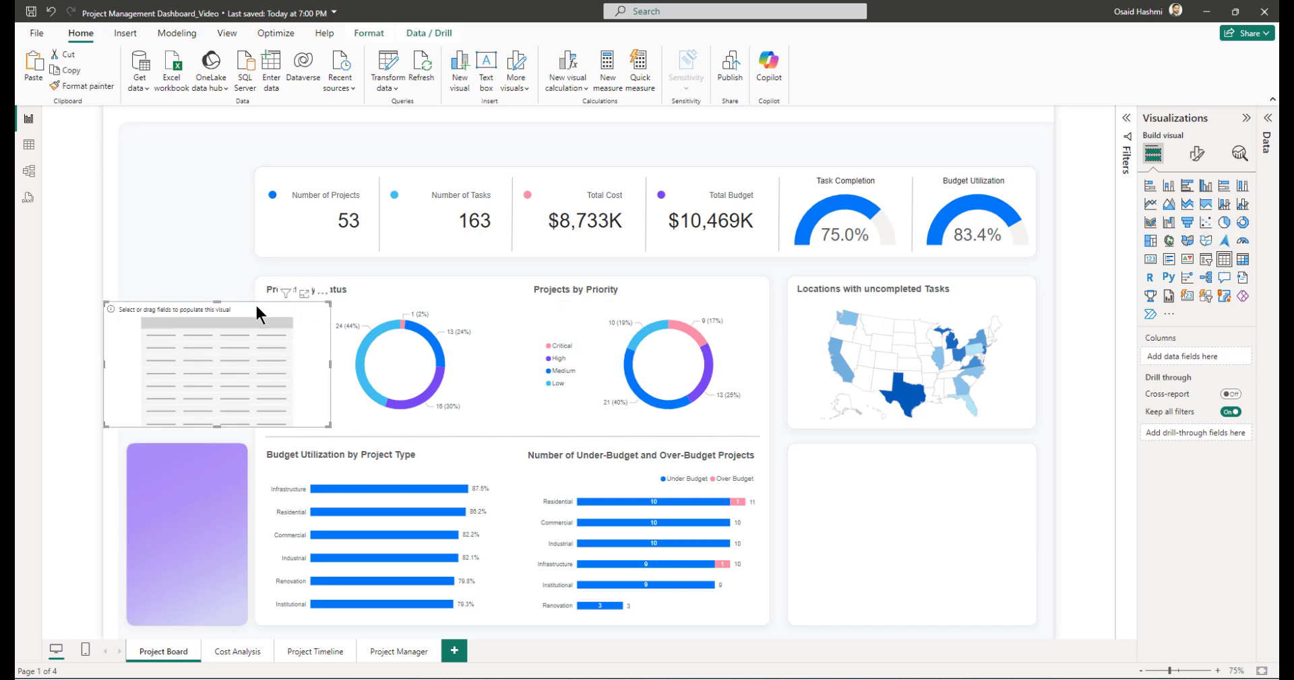
pyautogui.moveTo(256, 303); pyautogui.dragTo(940, 471)
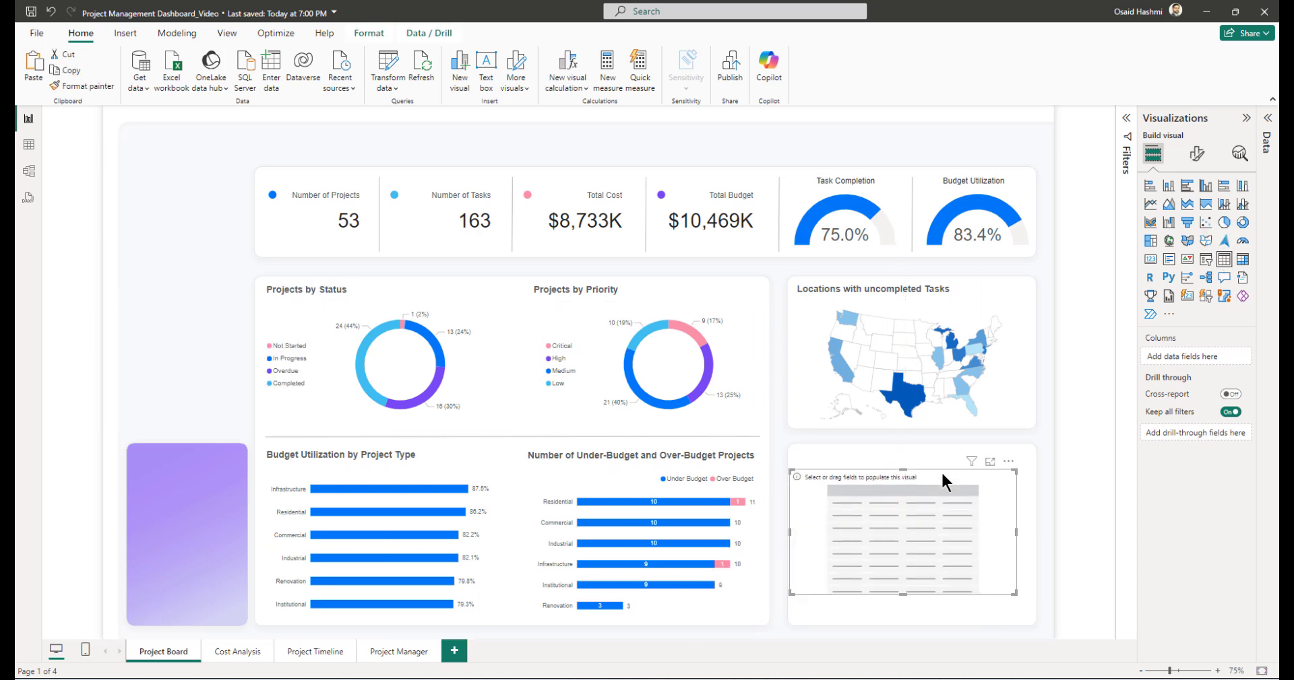
pyautogui.click(1265, 138)
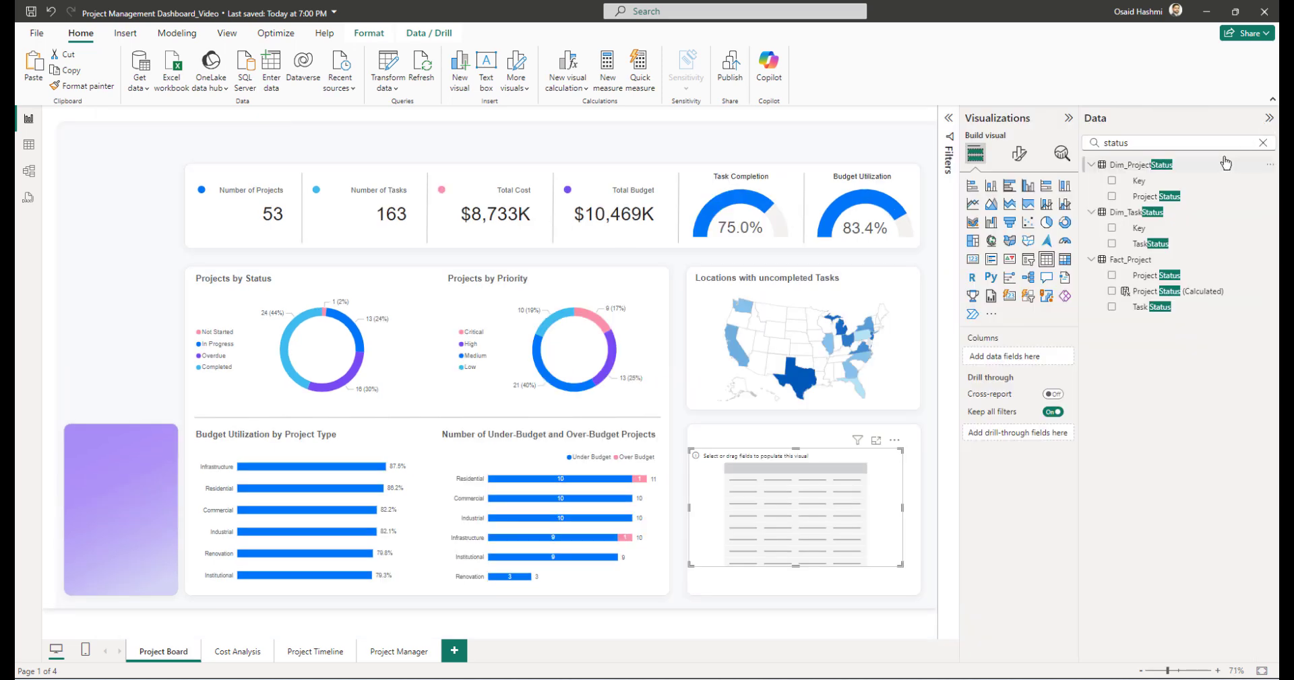
pyautogui.doubleClick(1134, 143)
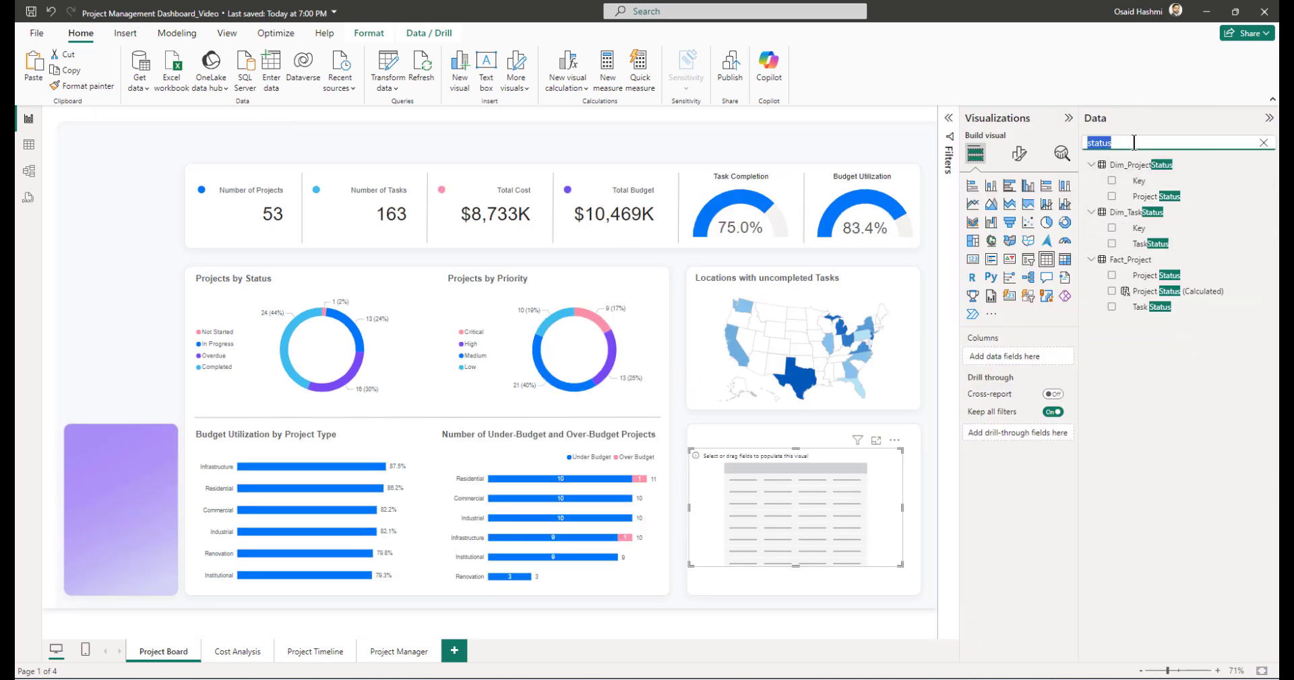
pyautogui.press('BackSpace')
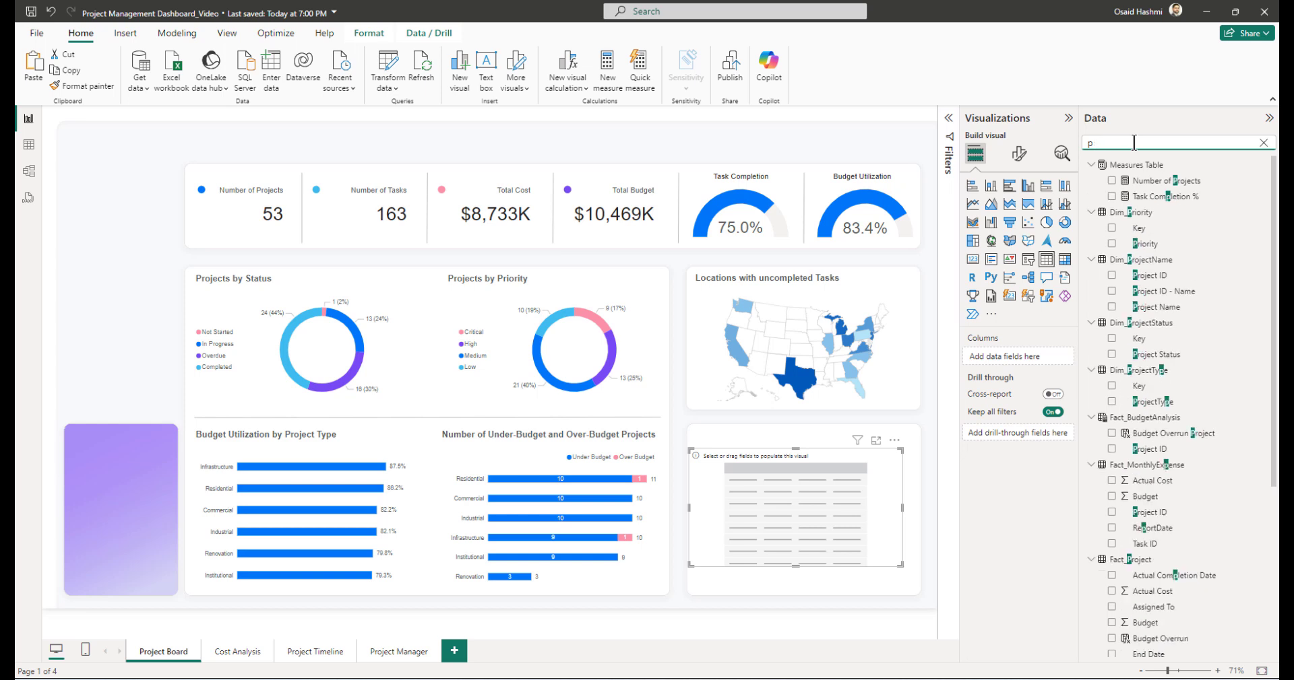
pyautogui.write('assign')
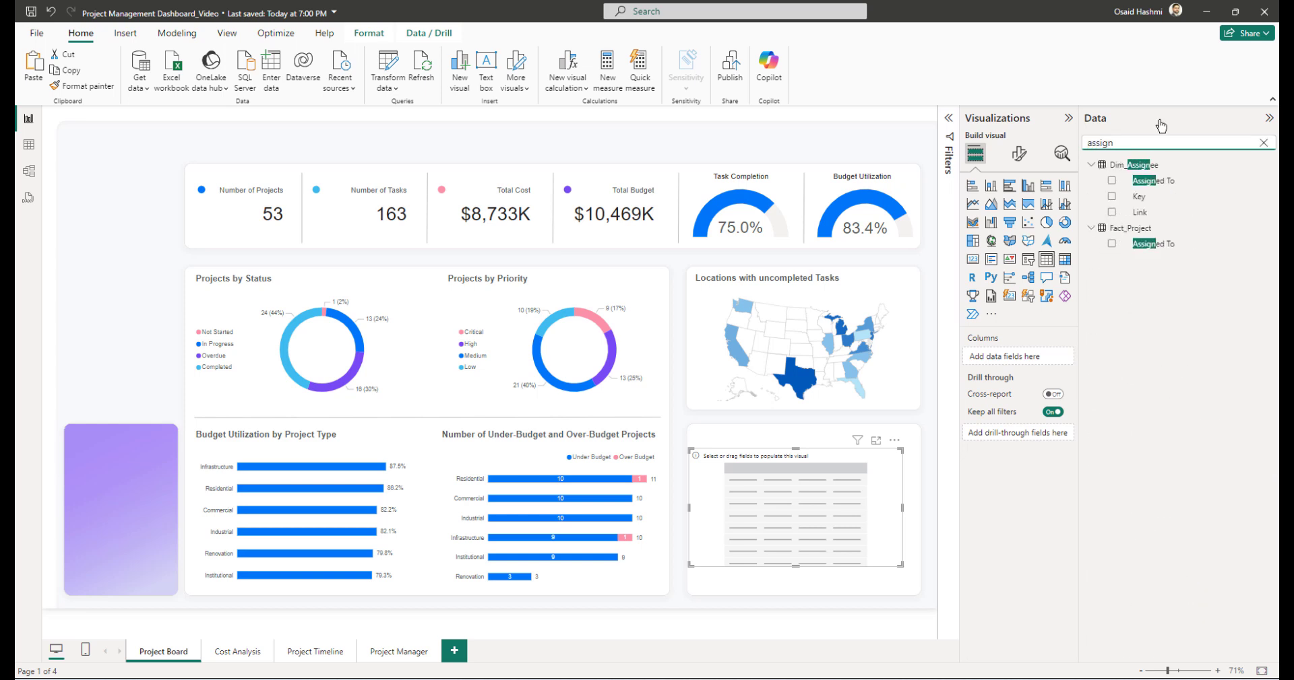
pyautogui.click(1111, 181)
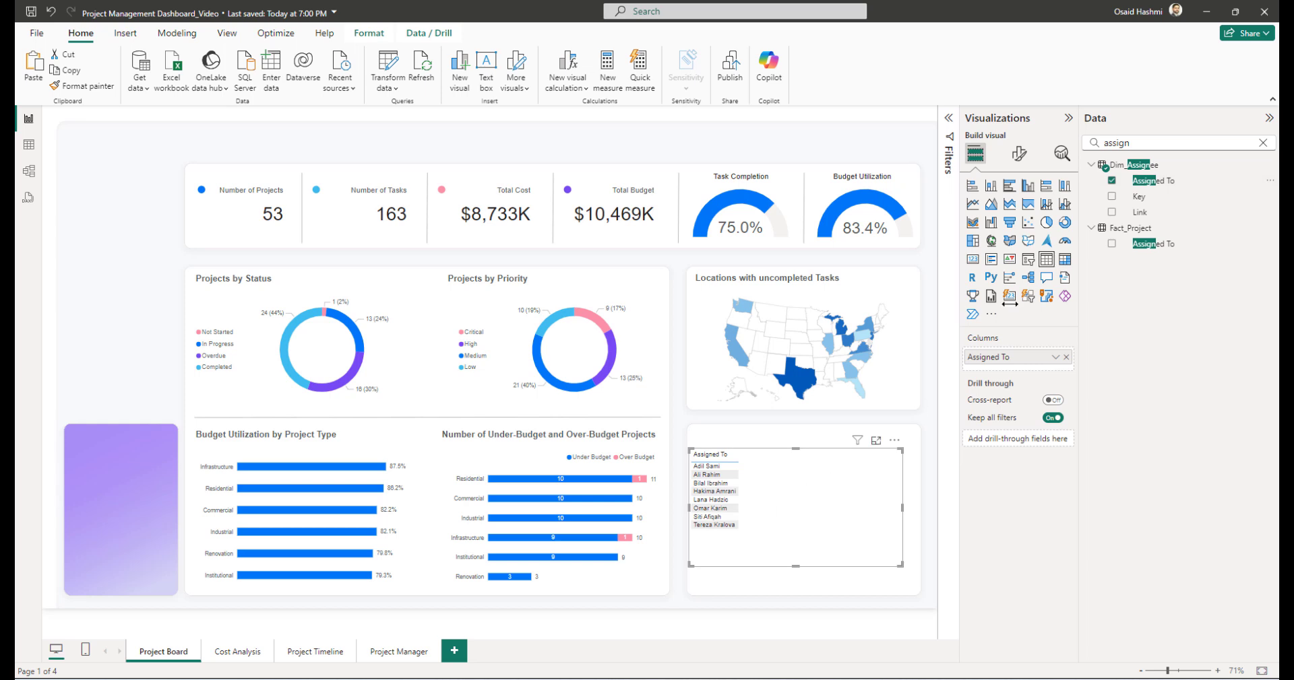
pyautogui.doubleClick(1137, 143)
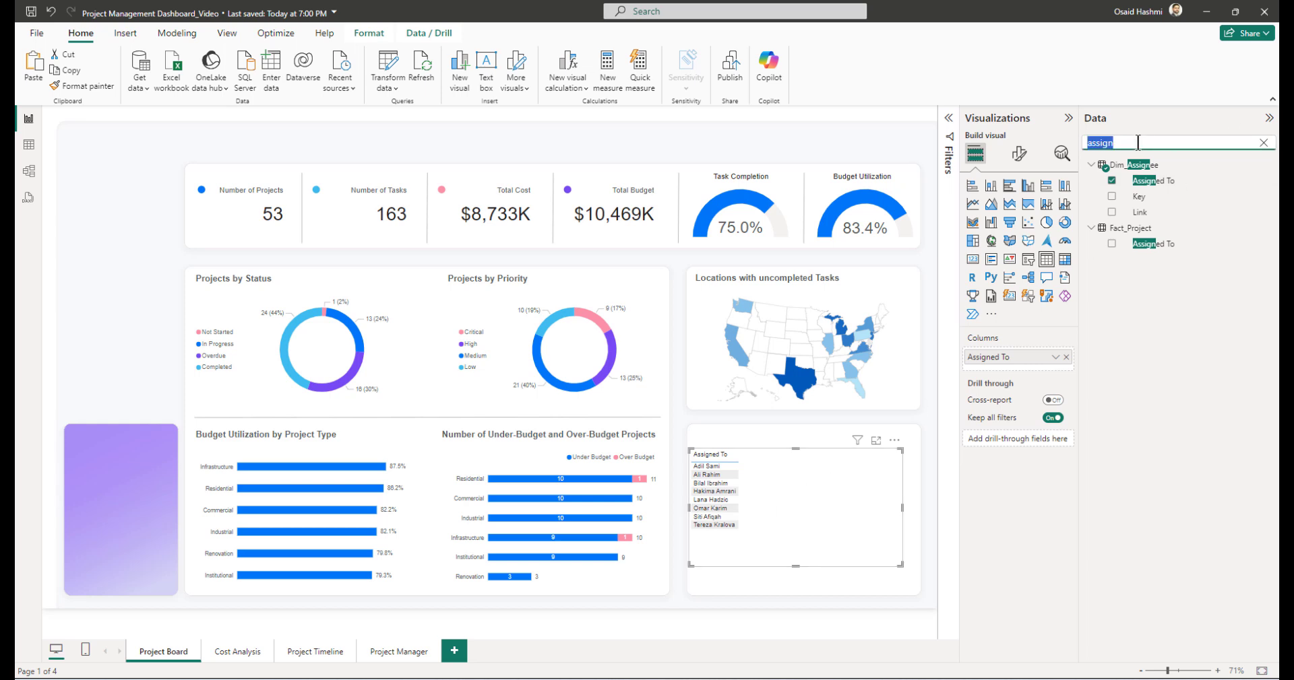
pyautogui.write('over')
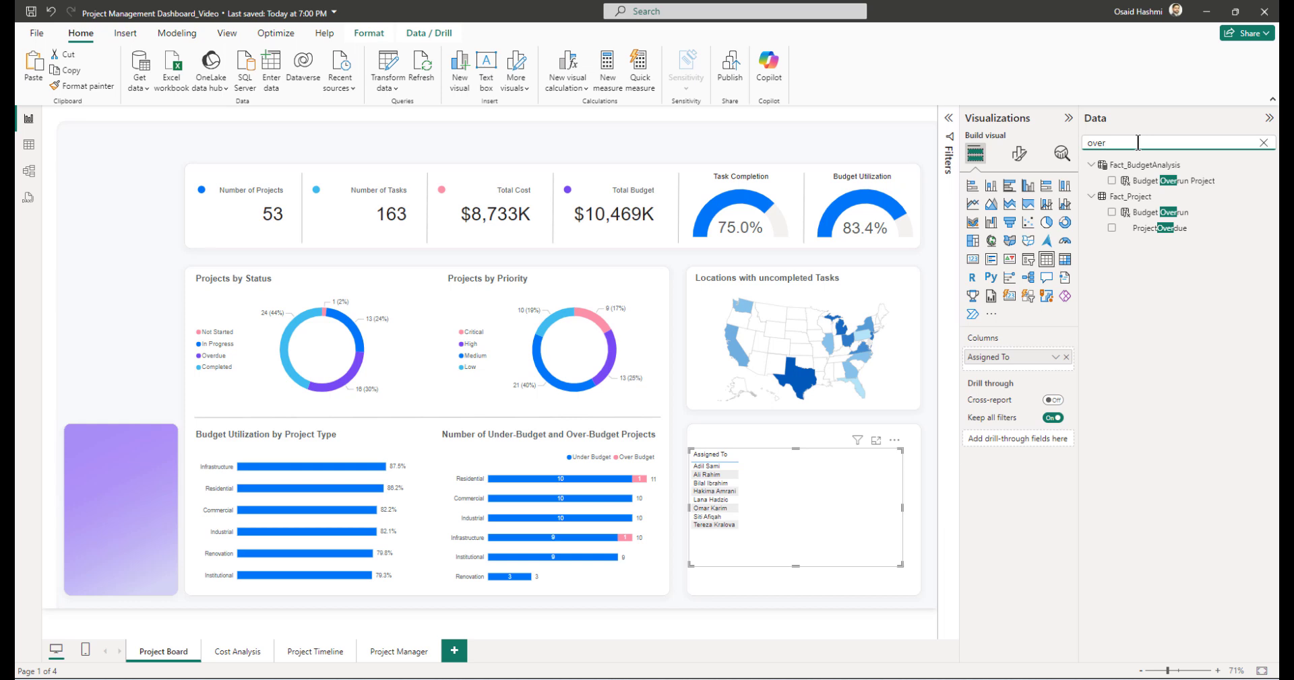
pyautogui.press('BackSpace')
pyautogui.press('BackSpace')
pyautogui.press('BackSpace')
pyautogui.press('BackSpace')
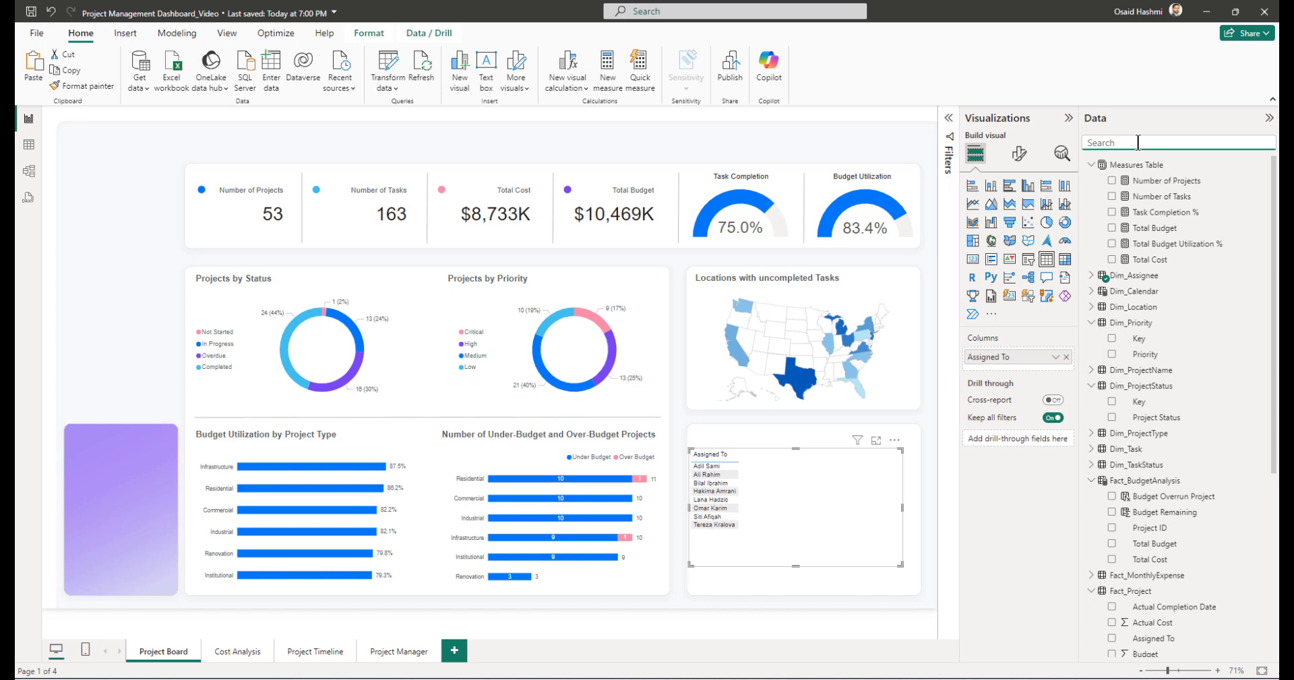
# - Add the Number of Projects, Task Completion % and Total Budget Utilization % measures to the assignee table
pyautogui.write('number')
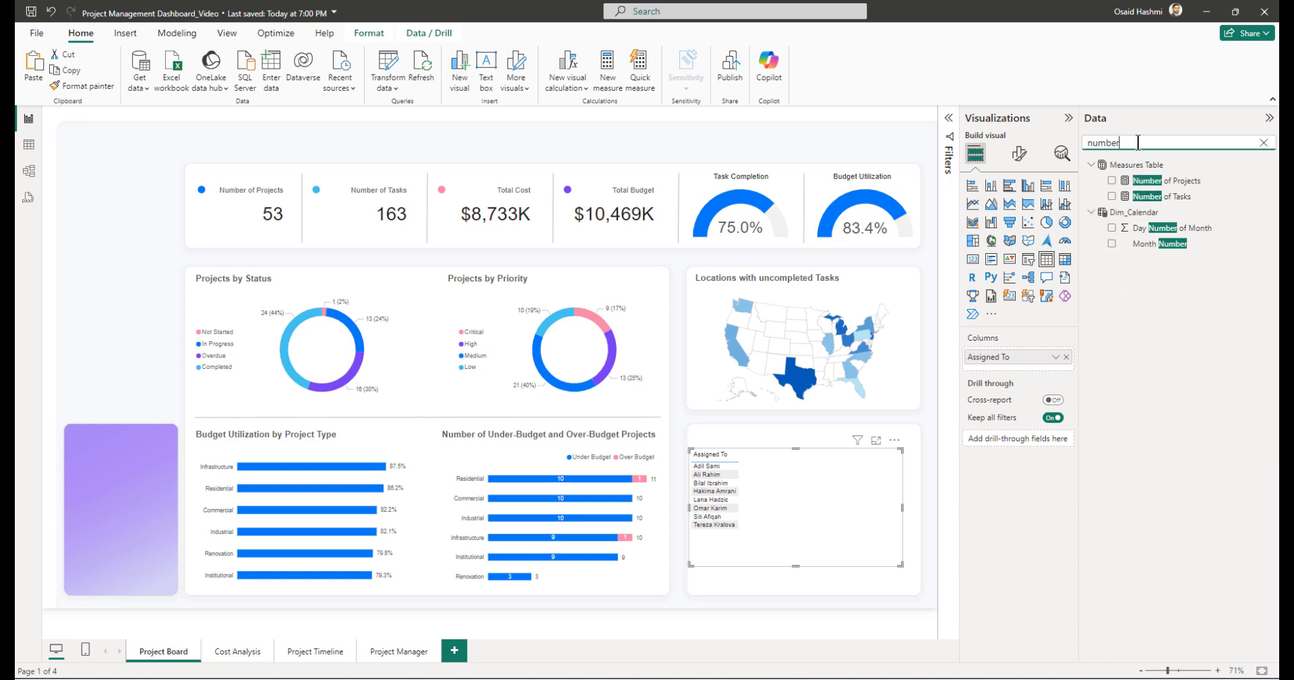
pyautogui.click(1111, 181)
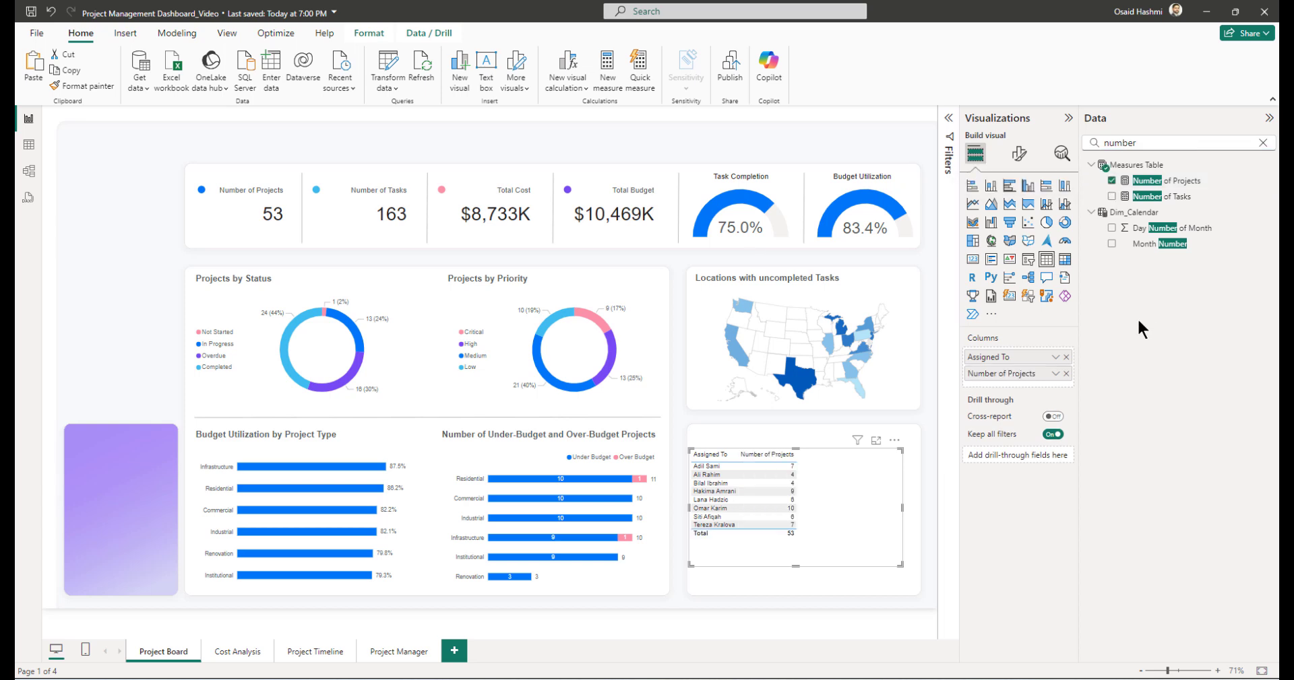
pyautogui.doubleClick(1145, 142)
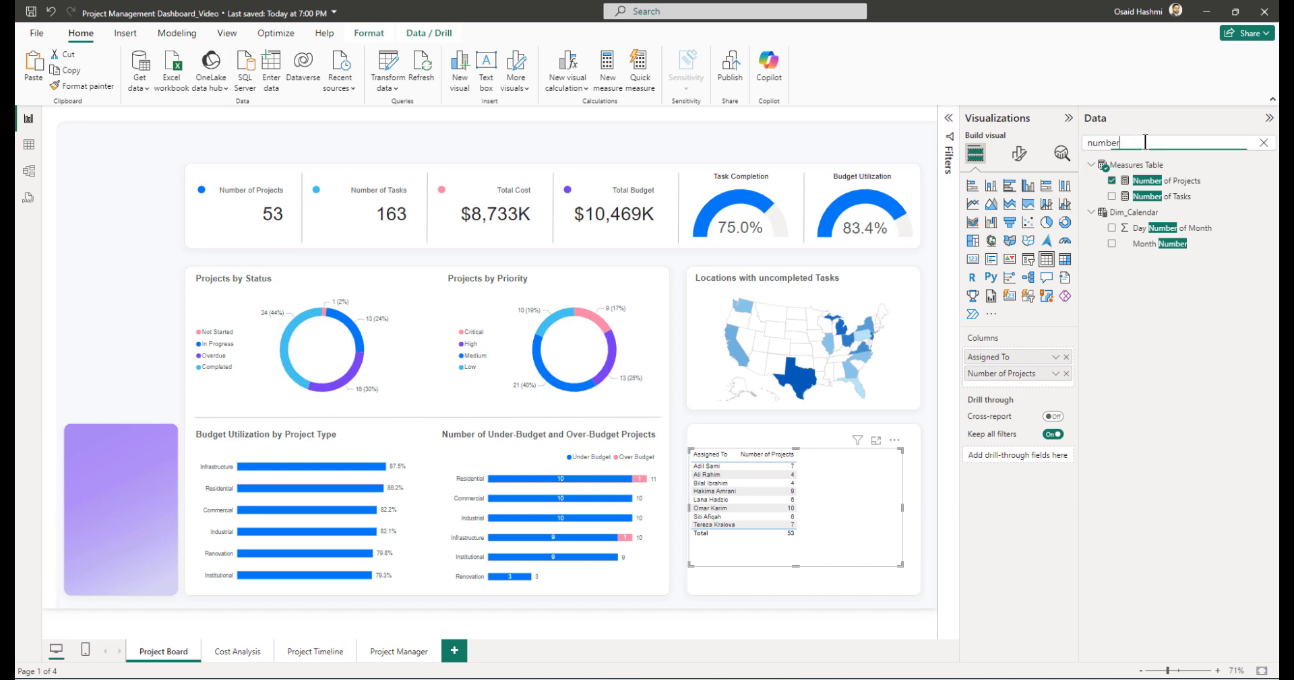
pyautogui.click(1263, 142)
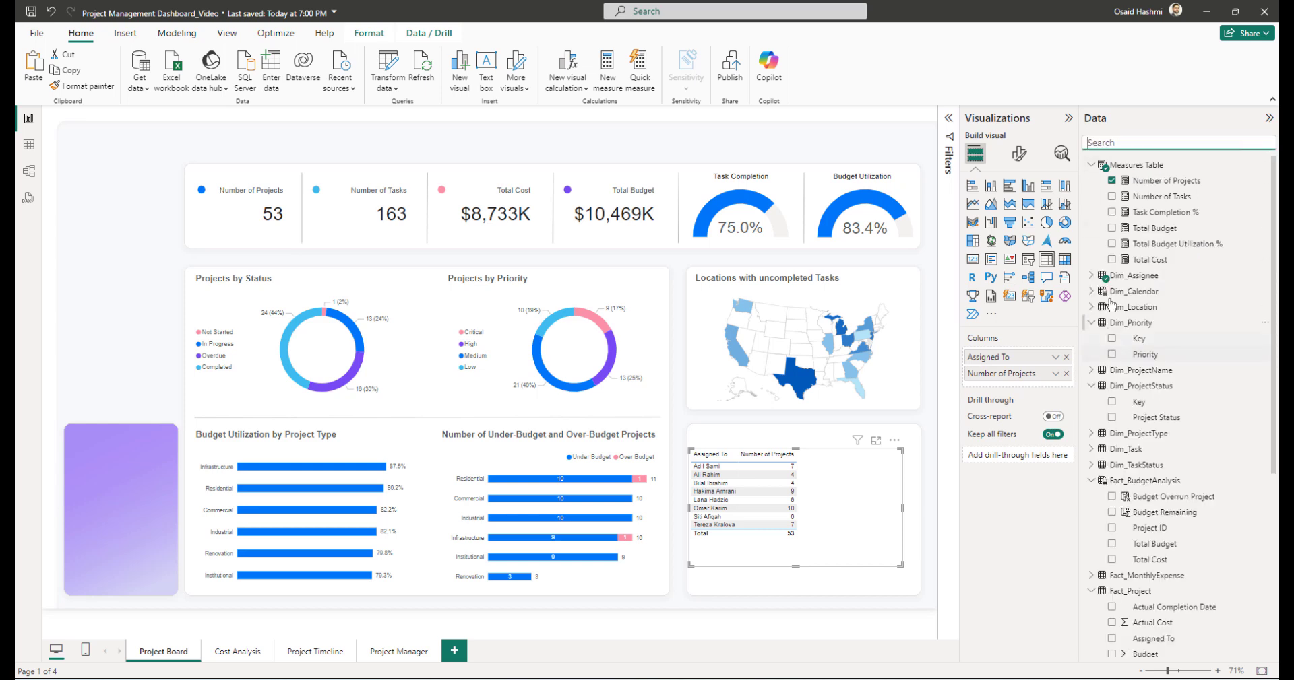
pyautogui.click(1112, 212)
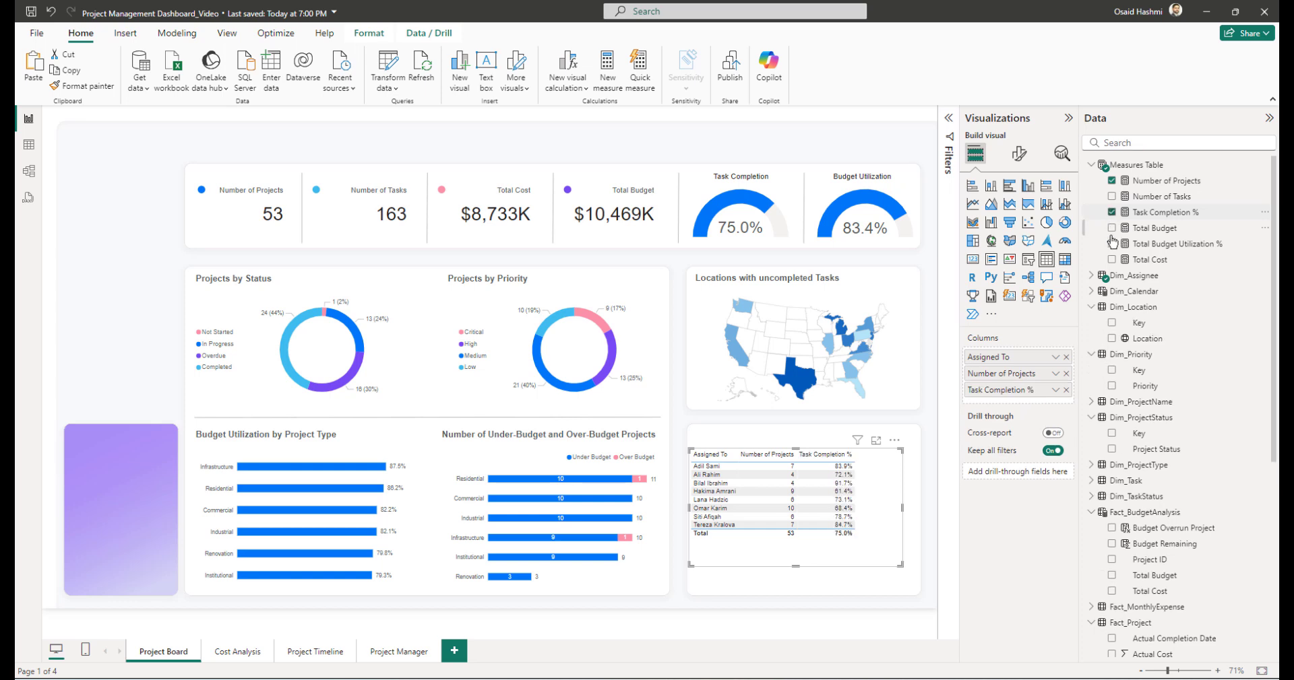
pyautogui.click(1112, 244)
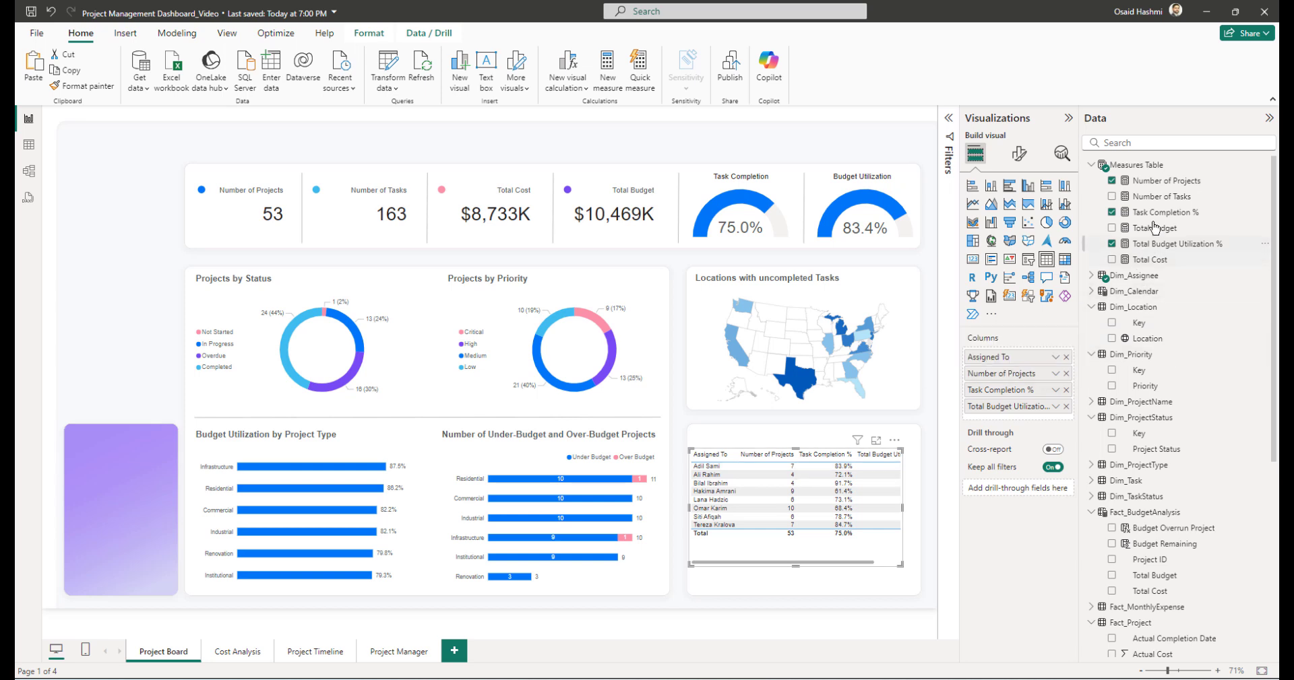
# - Create a new measure in Measures Table named Total Overdue Projects and begin its formula with CALCULATE
pyautogui.rightClick(1138, 166)
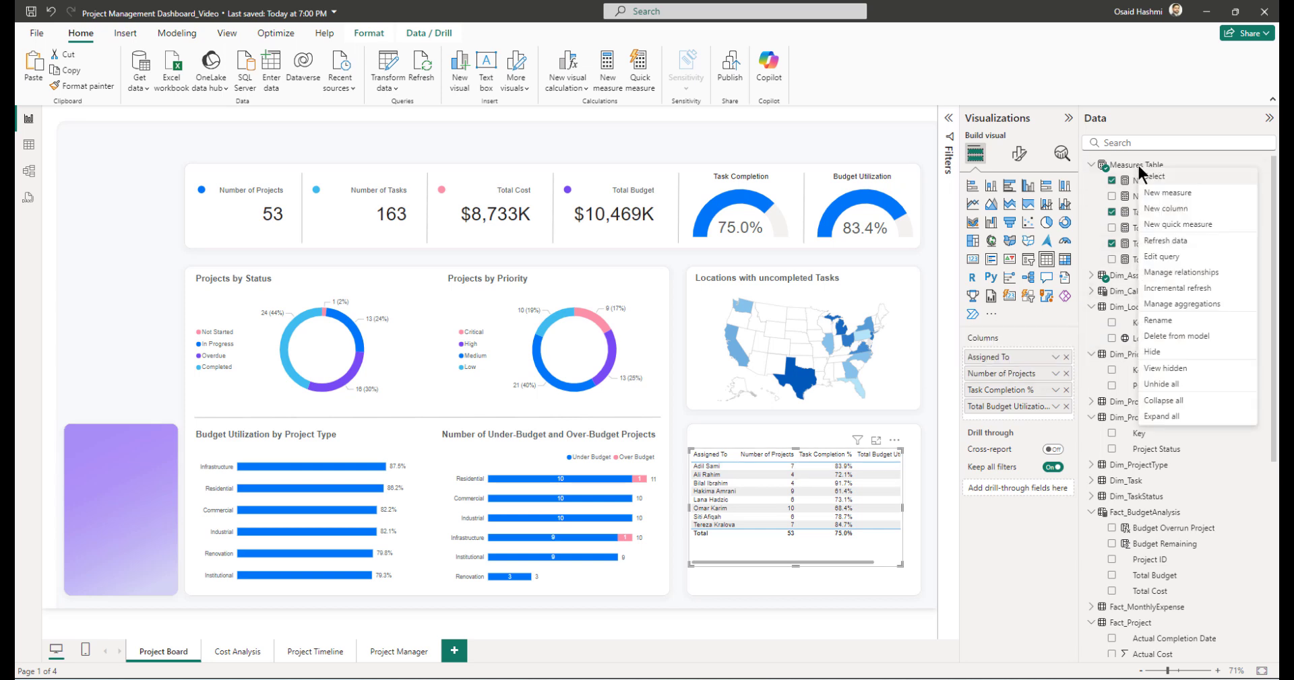
pyautogui.click(1170, 192)
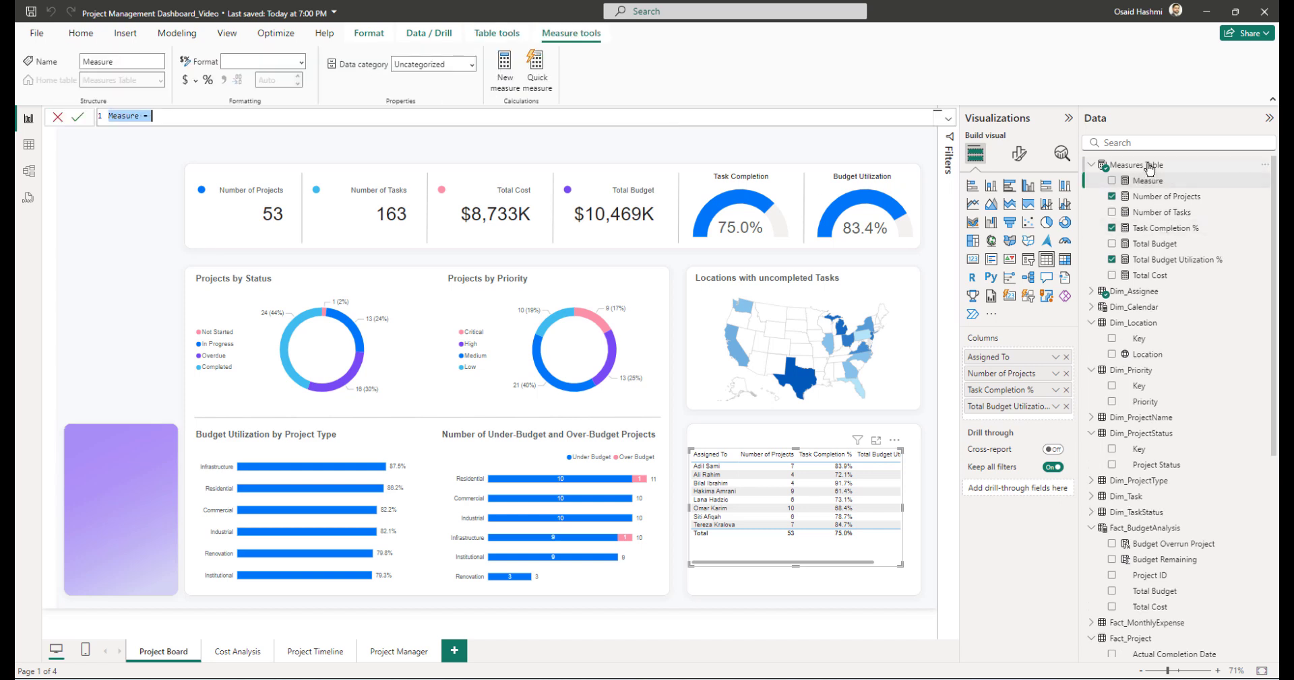
pyautogui.write('To')
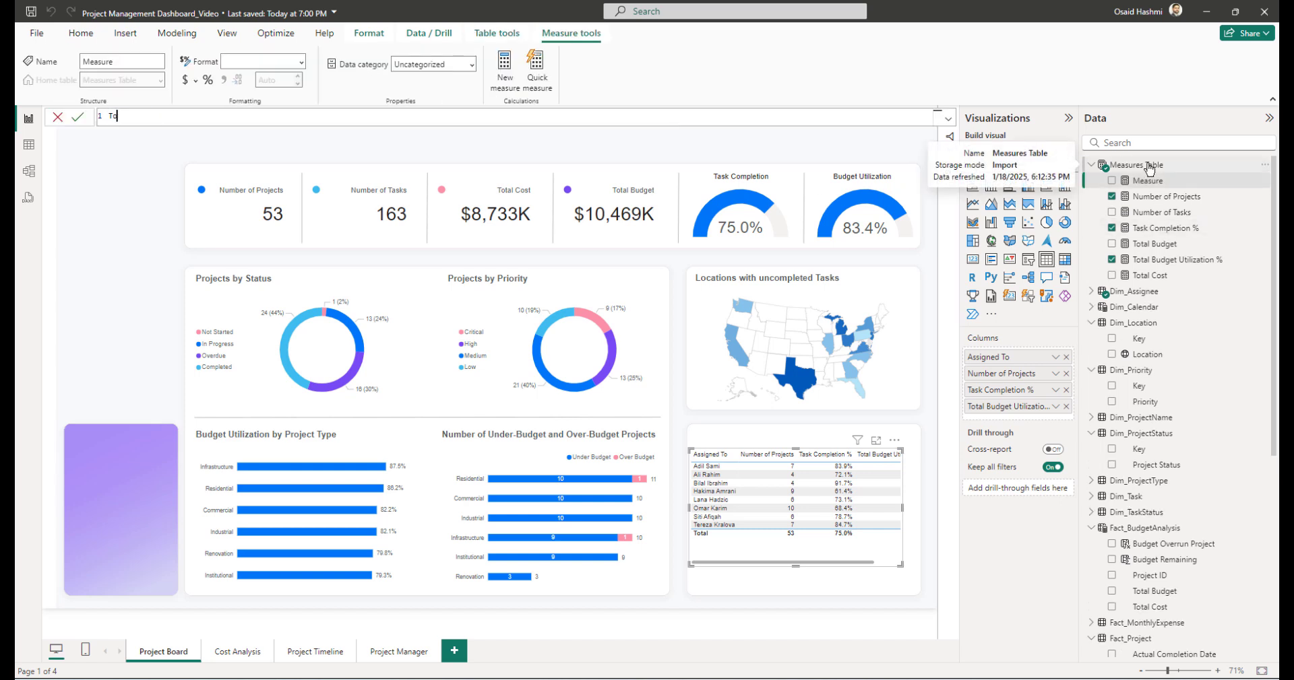
pyautogui.write('tal Overdue Projects =')
pyautogui.hotkey('shift', 'Return')
pyautogui.write('CALCULATE(')
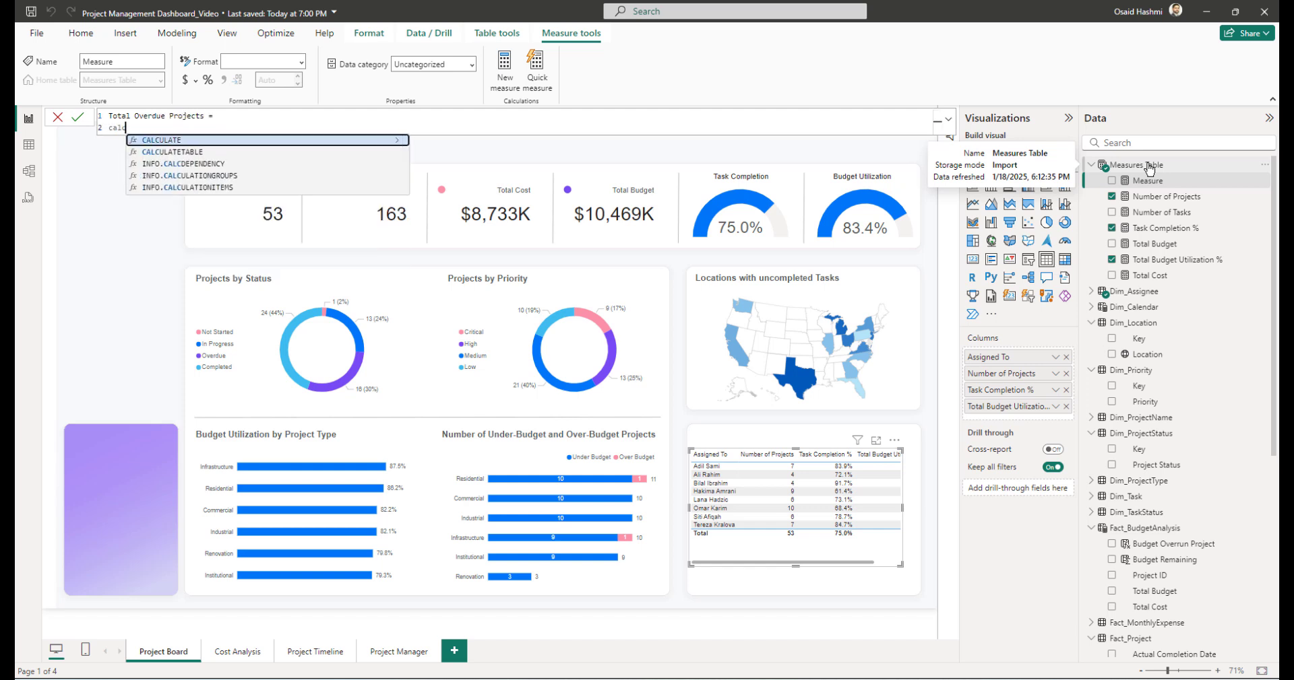
pyautogui.hotkey('shift', 'Return')
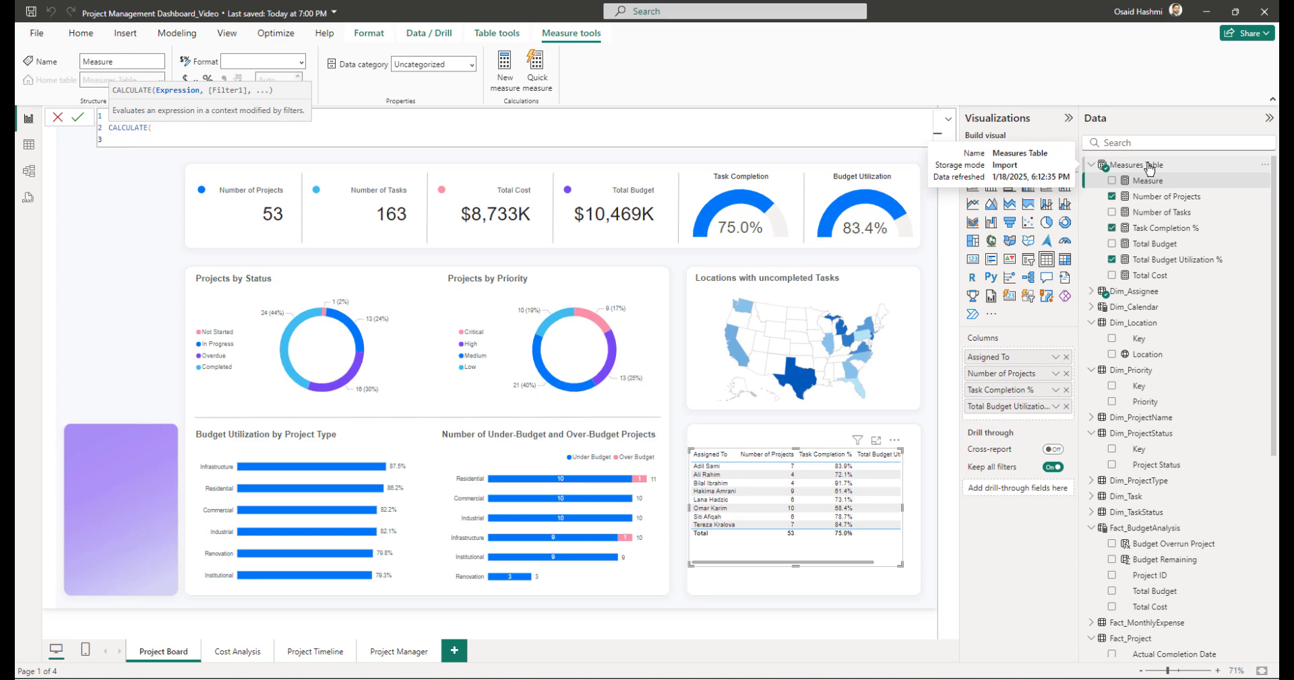
# - Enter DISTINCTCOUNT(Fact_Project[Project ID]) as the expression inside CALCULATE
pyautogui.write('distinc')
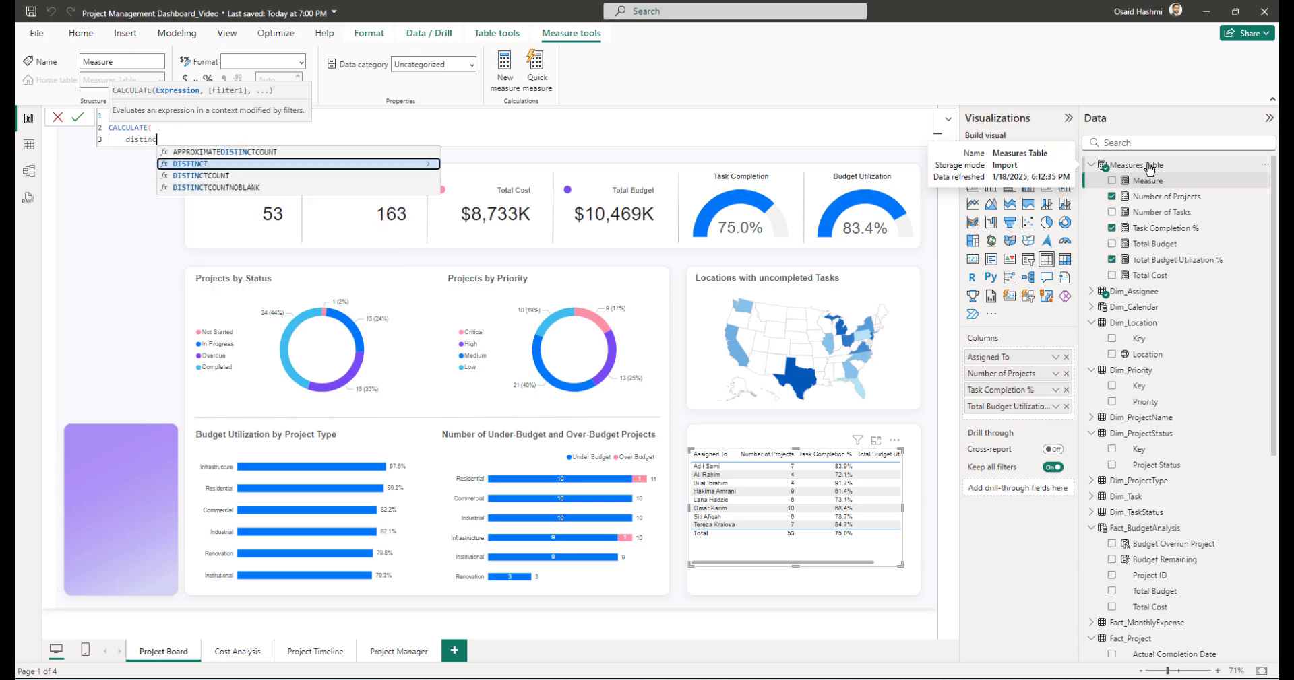
pyautogui.press('Down')
pyautogui.press('Tab')
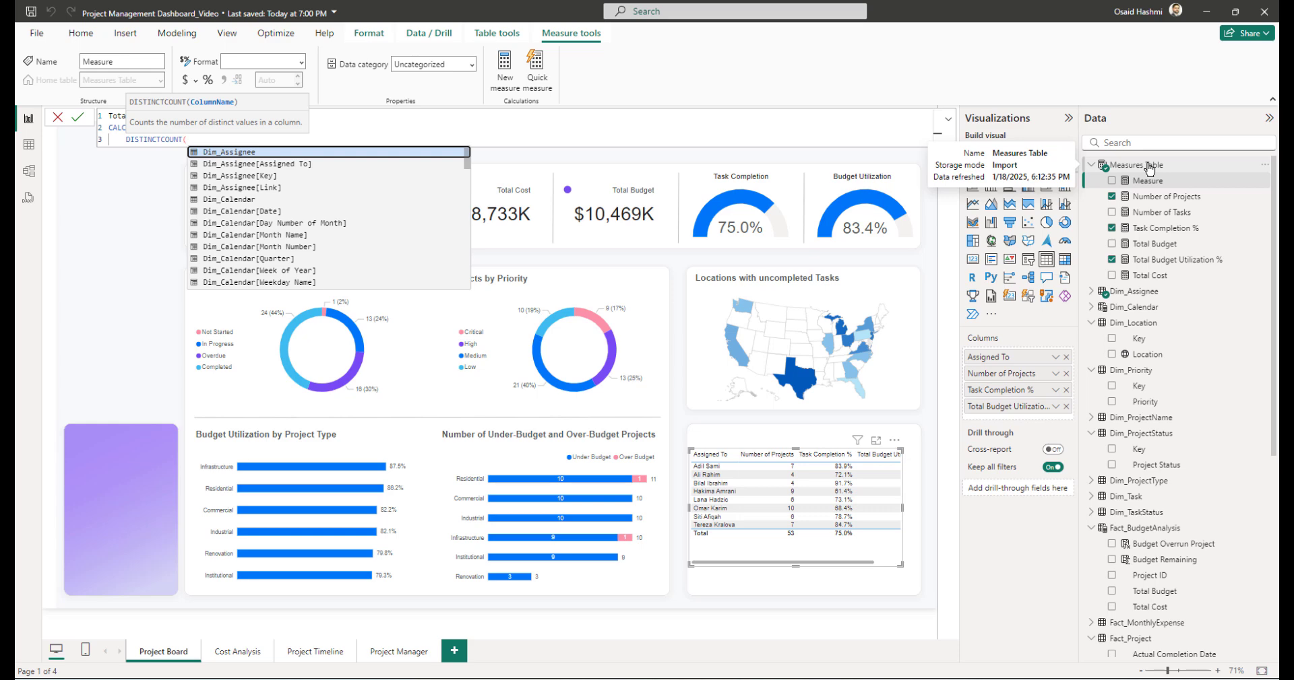
pyautogui.write('project id')
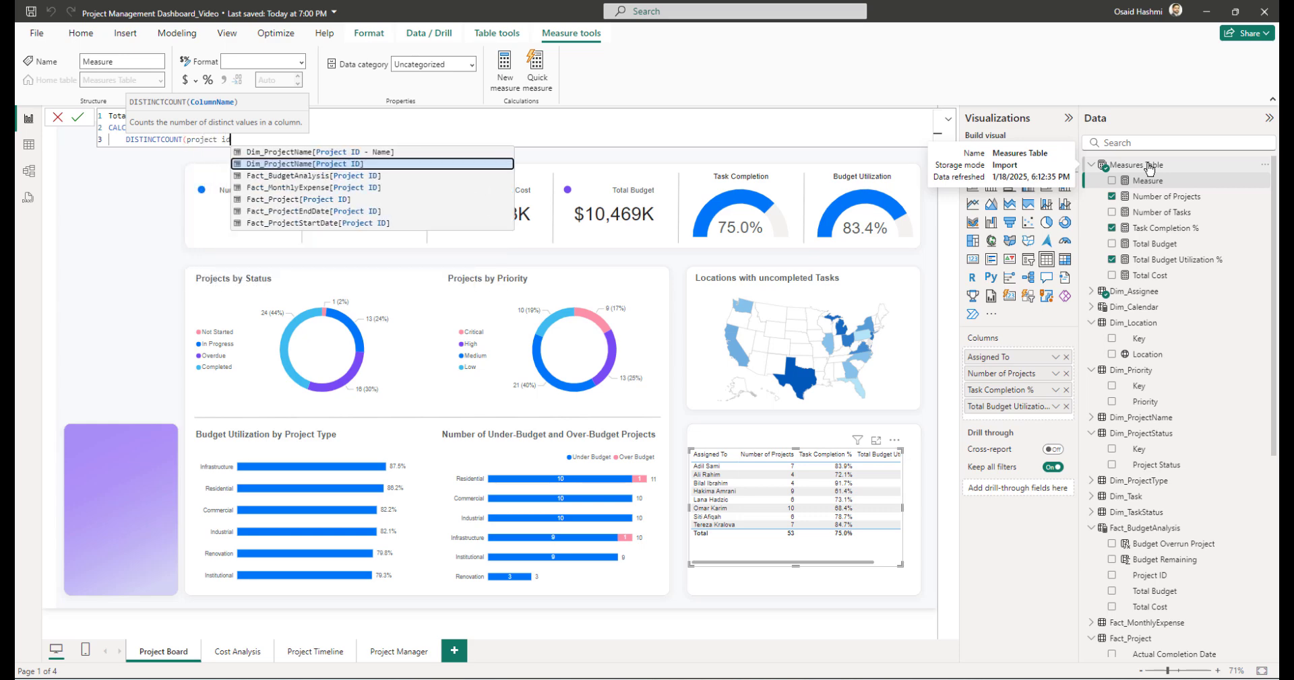
pyautogui.press('Down')
pyautogui.press('Down')
pyautogui.press('Down')
pyautogui.press('Tab')
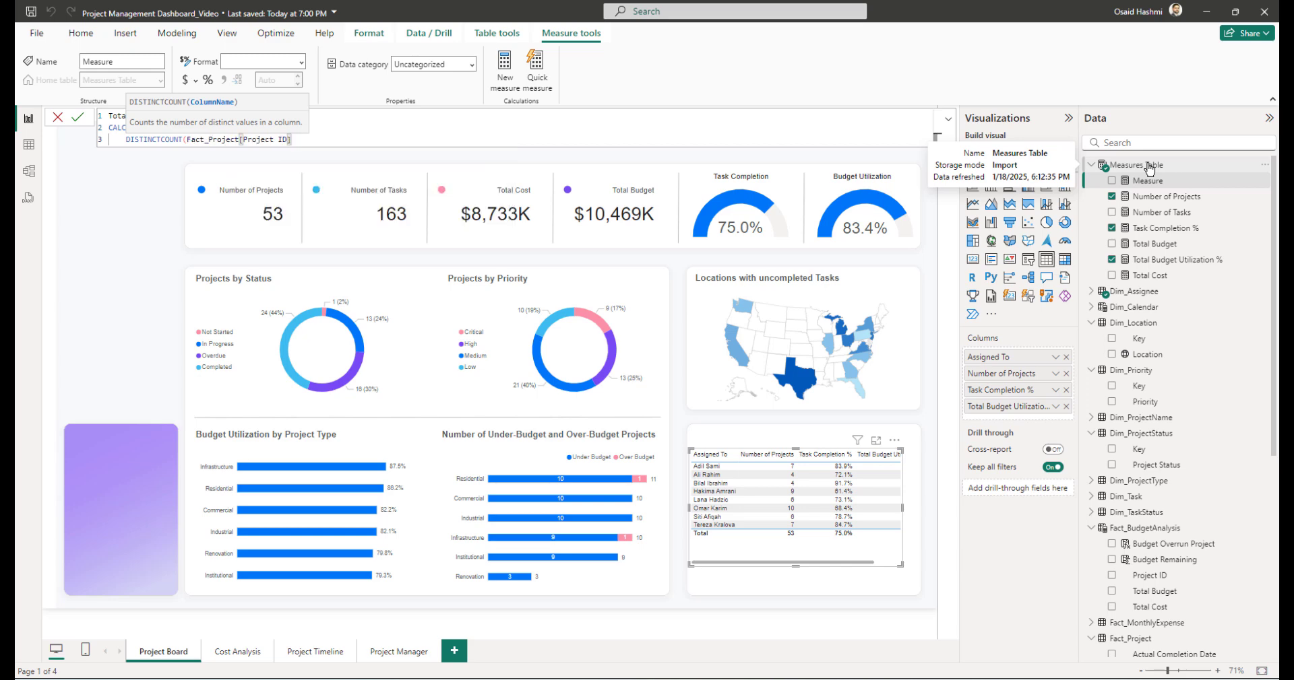
pyautogui.write('),')
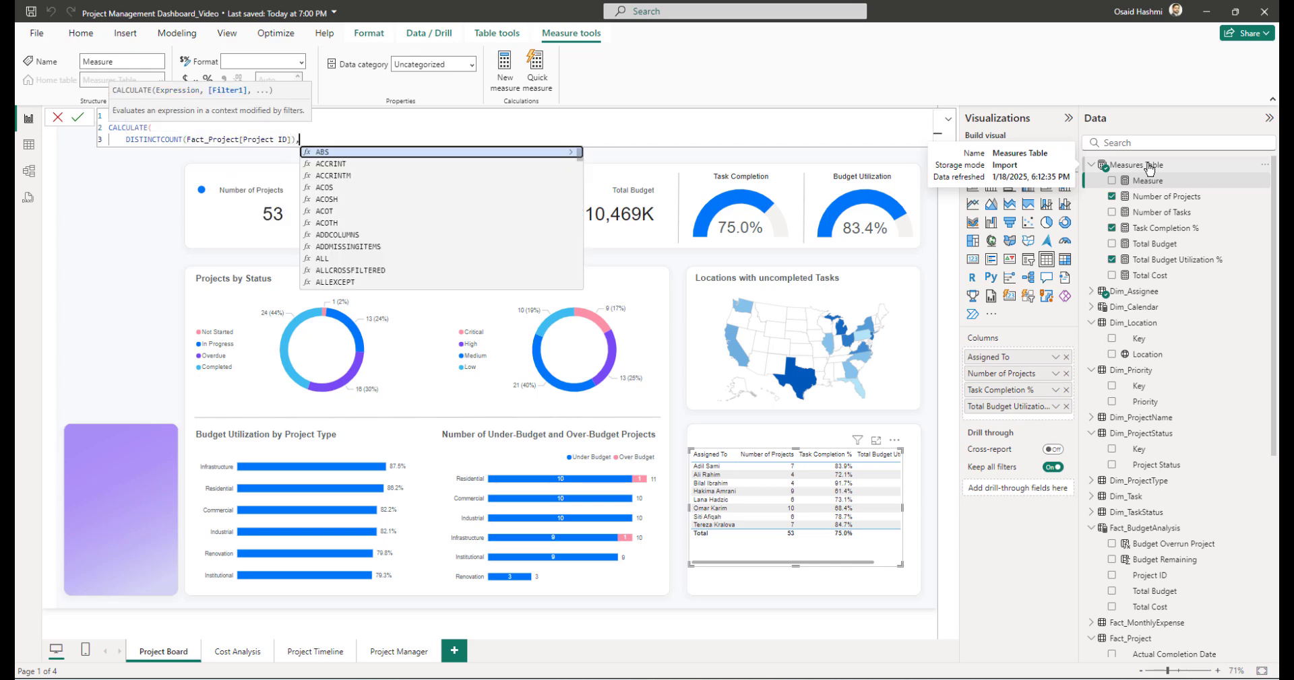
# - Add the filter Dim_ProjectStatus[Project Status] = "Overdue", close the CALCULATE formula and commit the measure
pyautogui.hotkey('shift', 'Return')
pyautogui.write('dim_sta')
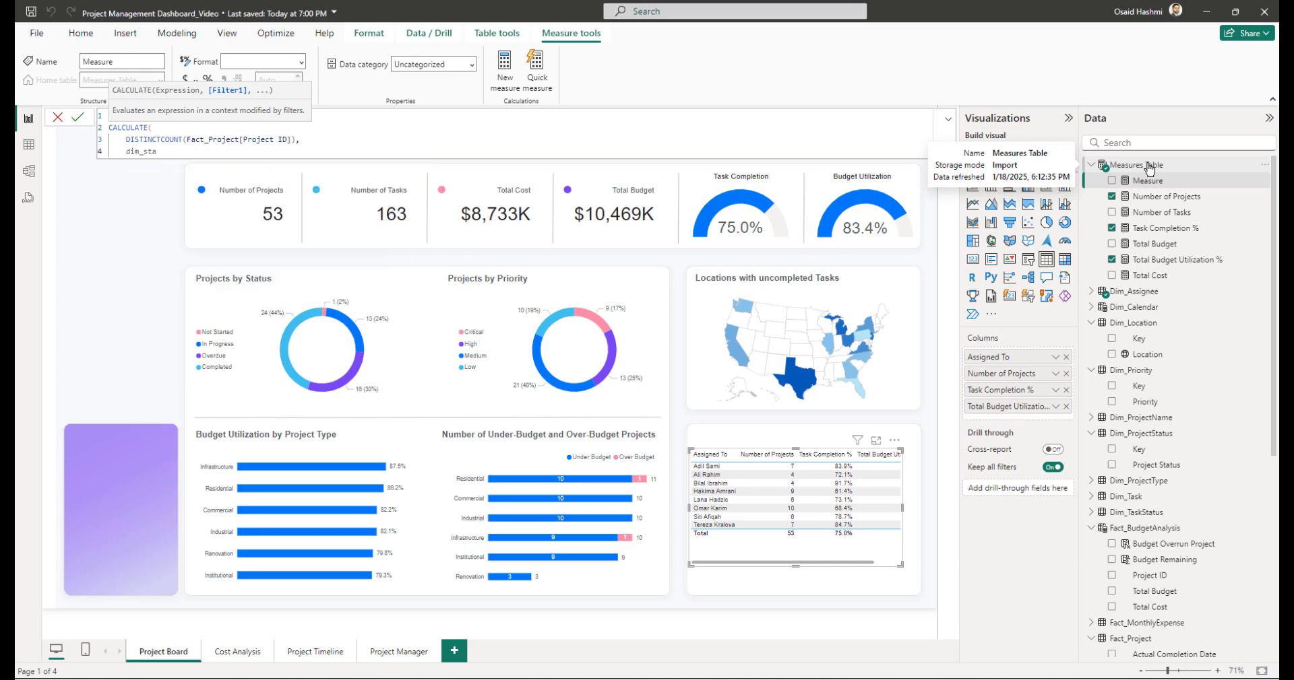
pyautogui.press('BackSpace')
pyautogui.press('BackSpace')
pyautogui.press('BackSpace')
pyautogui.write('project')
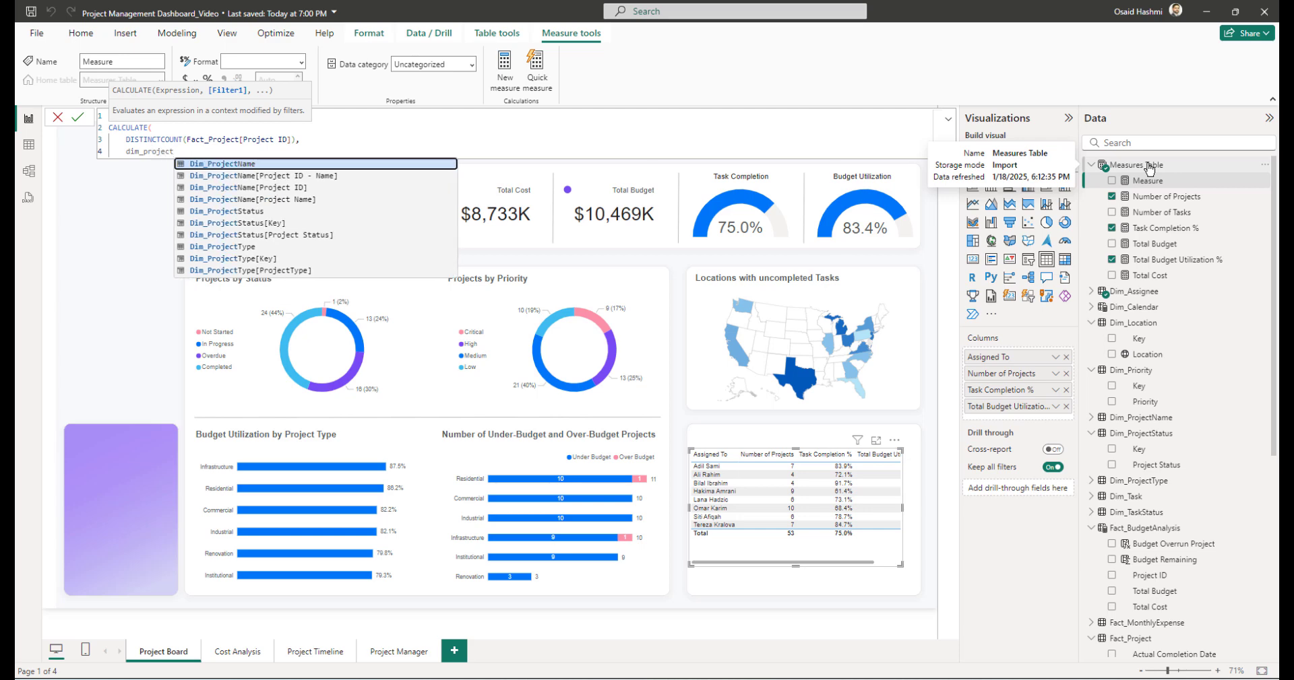
pyautogui.write('st')
pyautogui.press('Down')
pyautogui.press('Down')
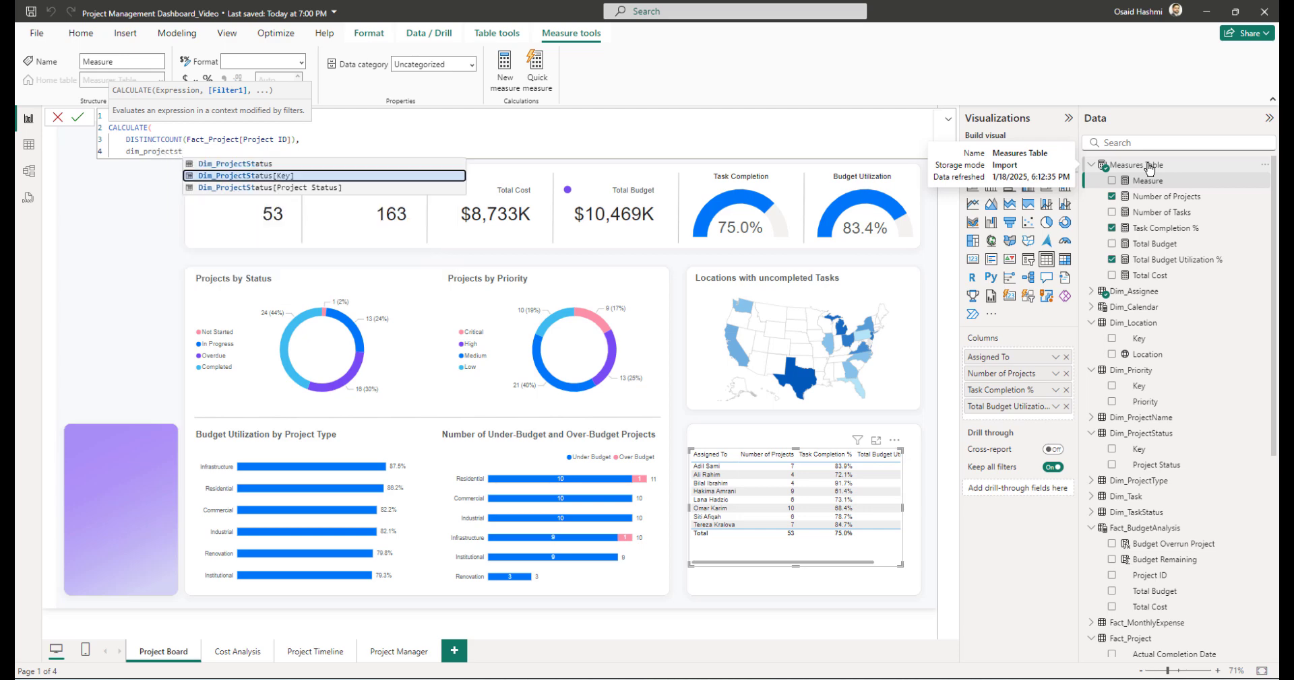
pyautogui.press('Tab')
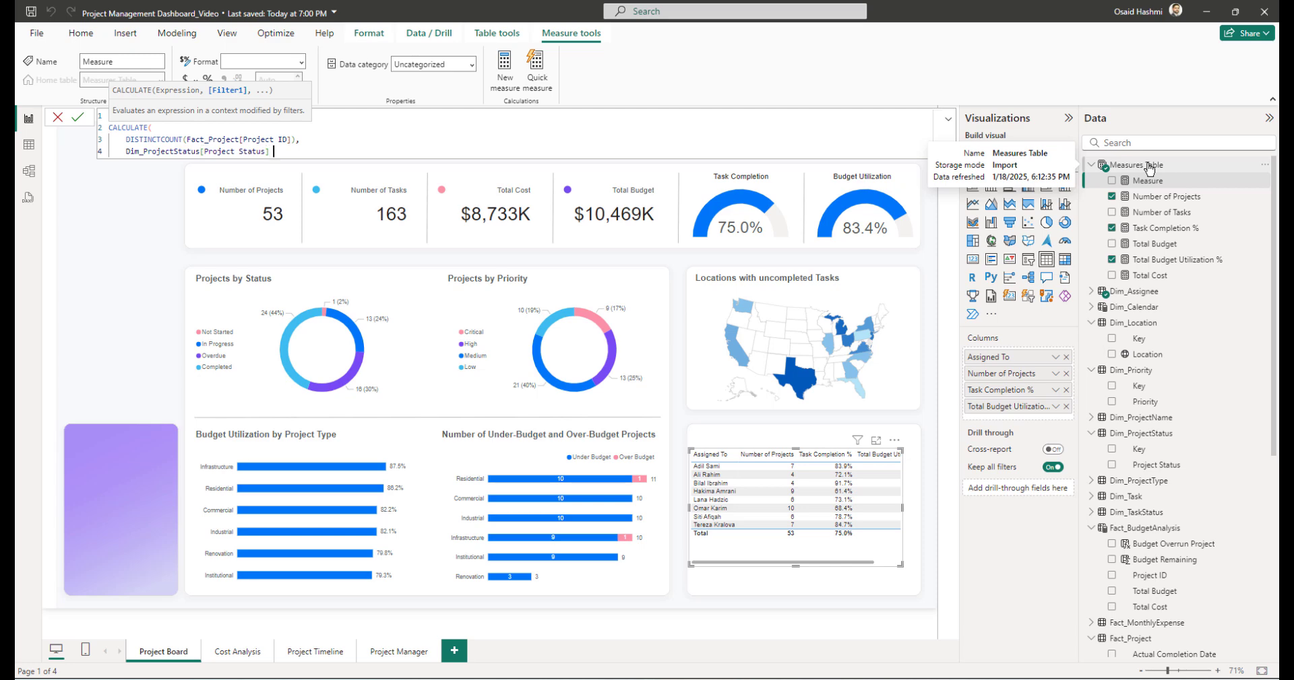
pyautogui.write('= "Overdue')
pyautogui.hotkey('shift', 'Return')
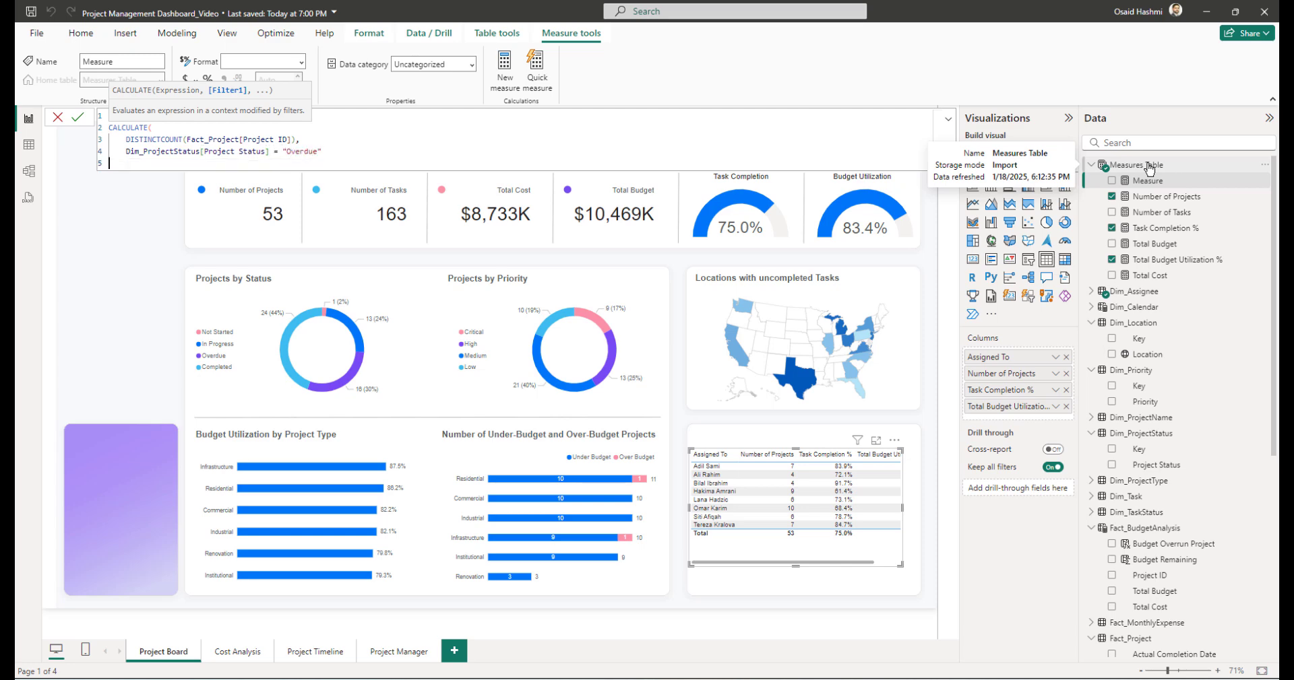
pyautogui.write(')')
pyautogui.press('Return')
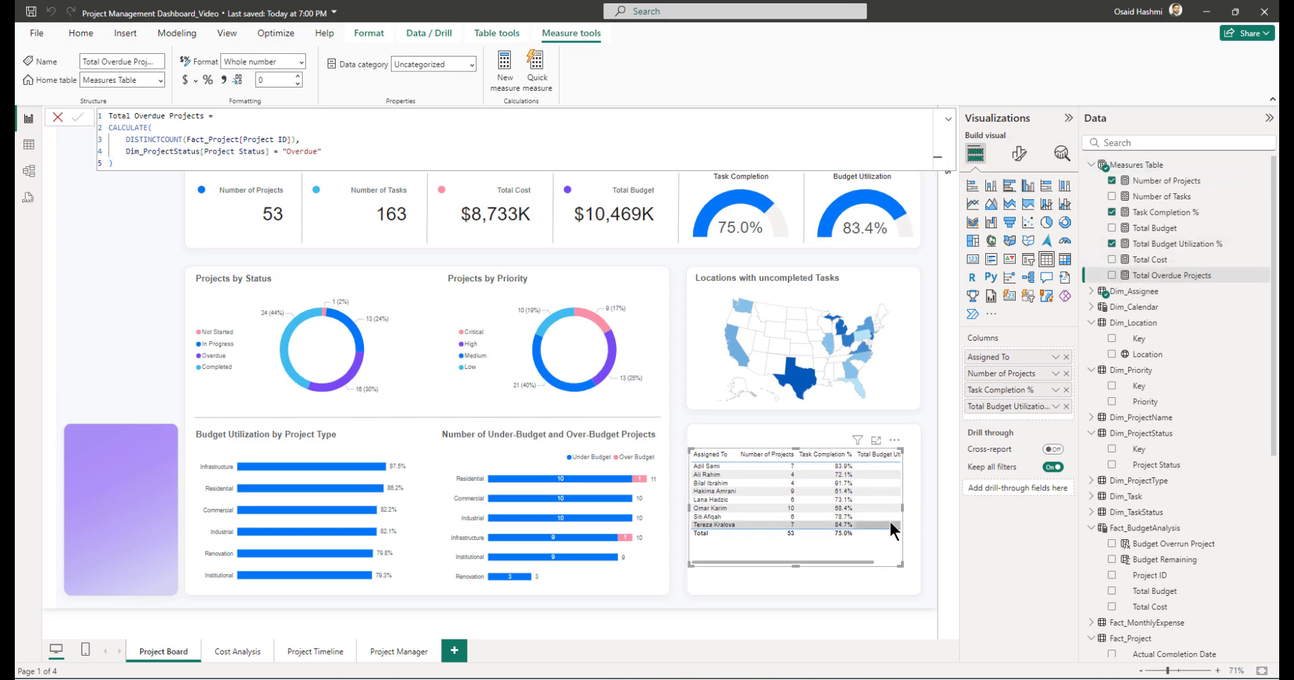
# - Add Total Overdue Projects to the assignee table and rename its Assigned To column as Project Manager
pyautogui.click(1112, 275)
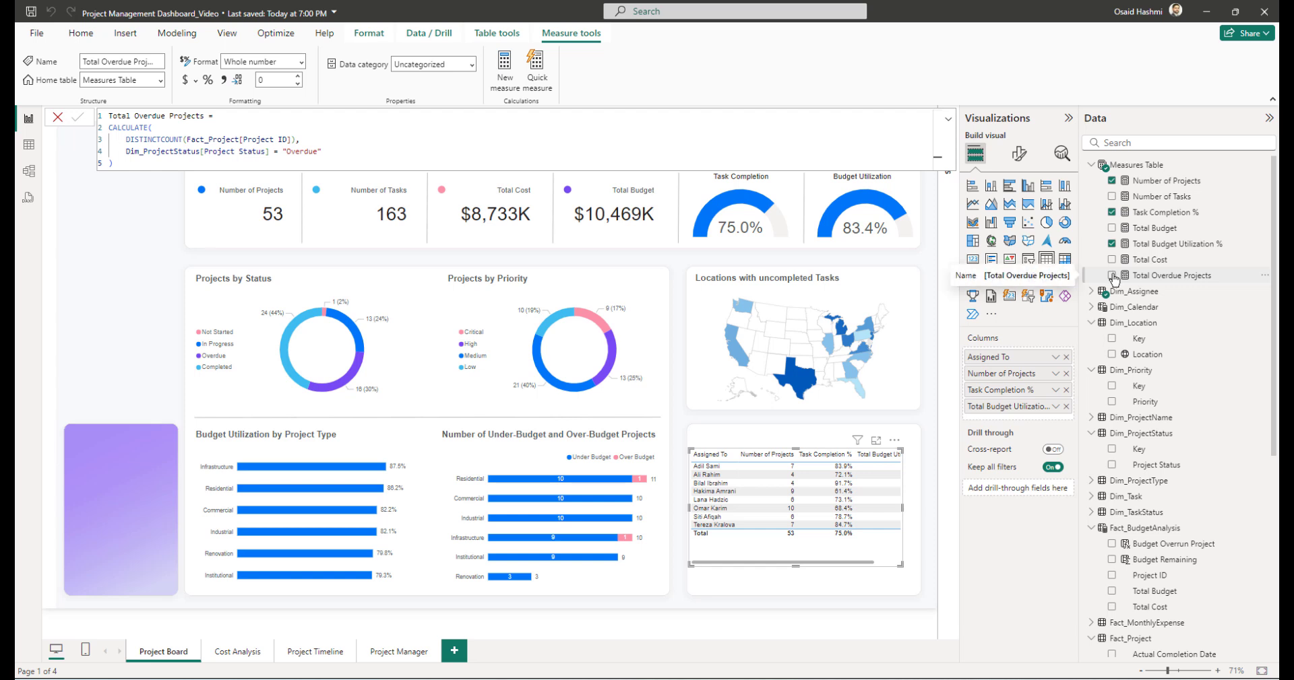
pyautogui.doubleClick(1000, 357)
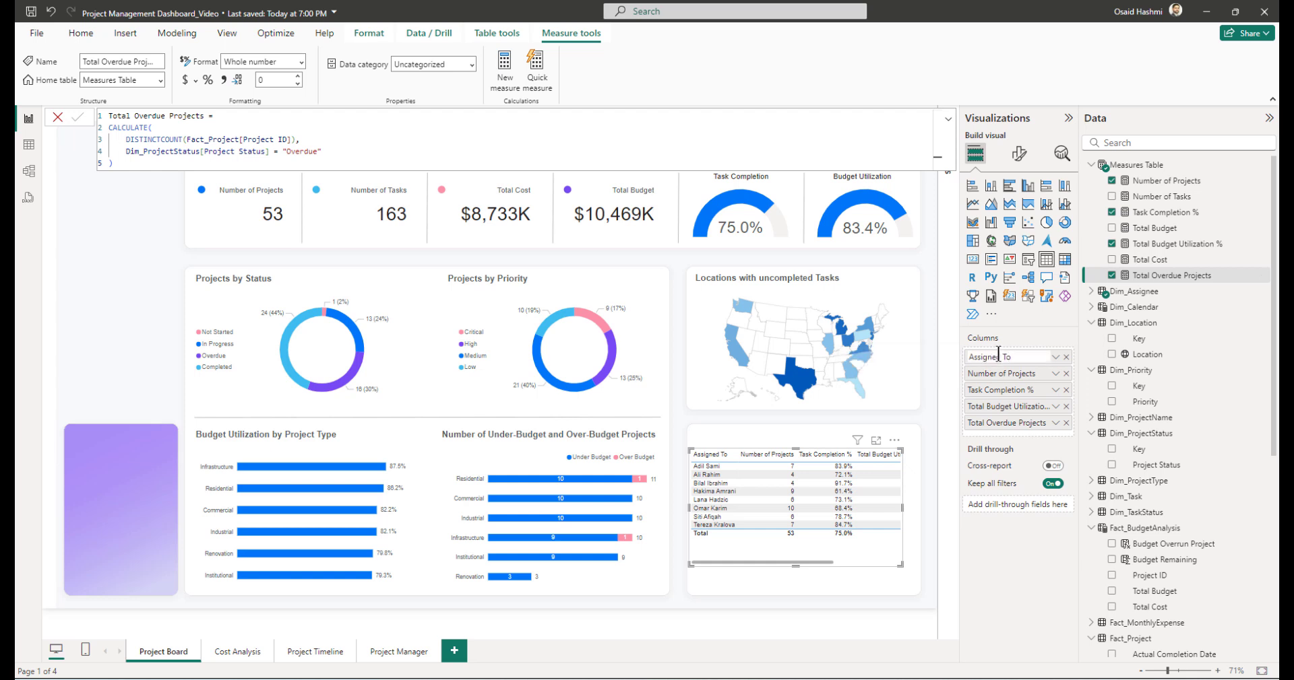
pyautogui.hotkey('ctrl', 'a')
pyautogui.write('Project Mana')
pyautogui.press('Return')
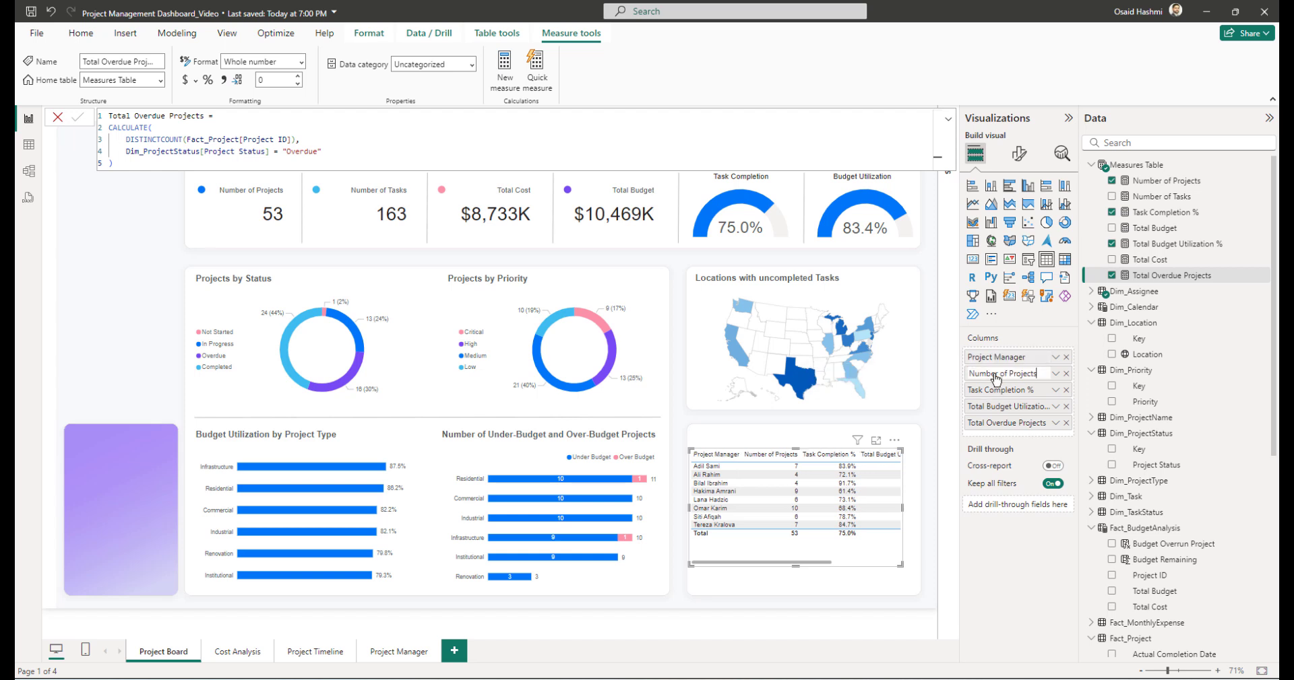
# - Rename the table's Number of Projects column as Projects
pyautogui.press('BackSpace')
pyautogui.press('BackSpace')
pyautogui.press('BackSpace')
pyautogui.press('BackSpace')
pyautogui.press('BackSpace')
pyautogui.press('BackSpace')
pyautogui.press('BackSpace')
pyautogui.press('BackSpace')
pyautogui.press('BackSpace')
pyautogui.press('BackSpace')
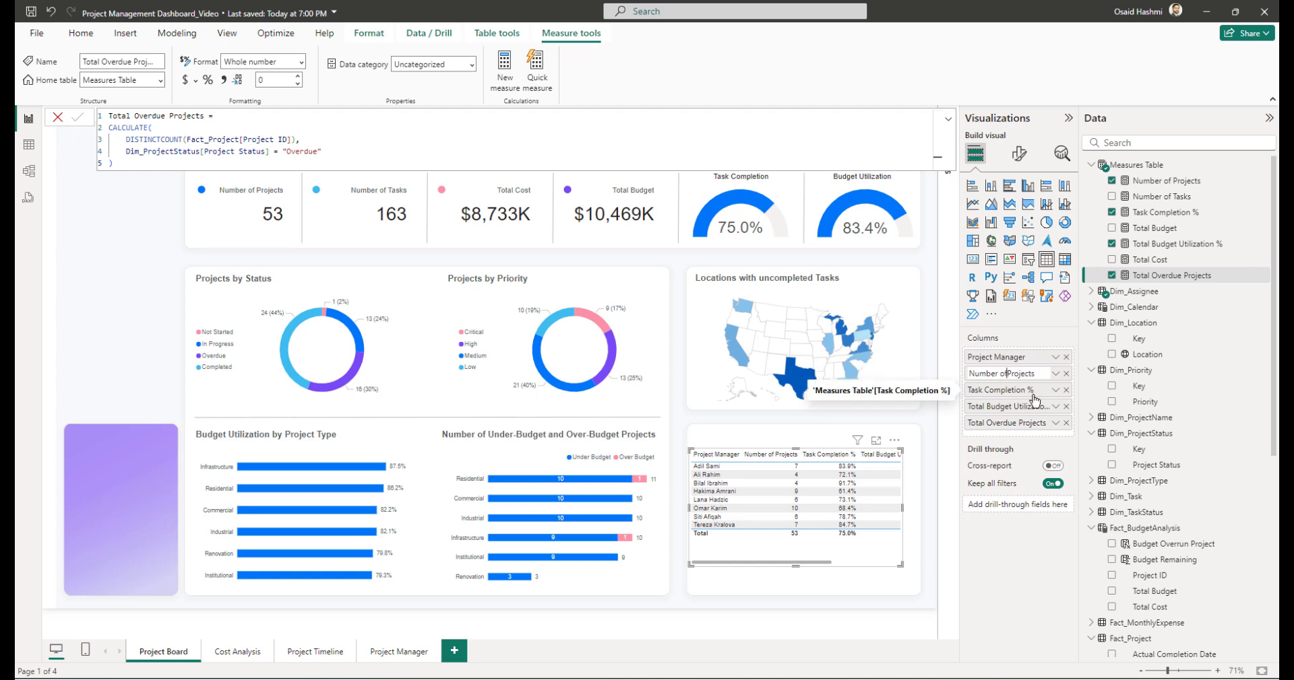
pyautogui.press('Return')
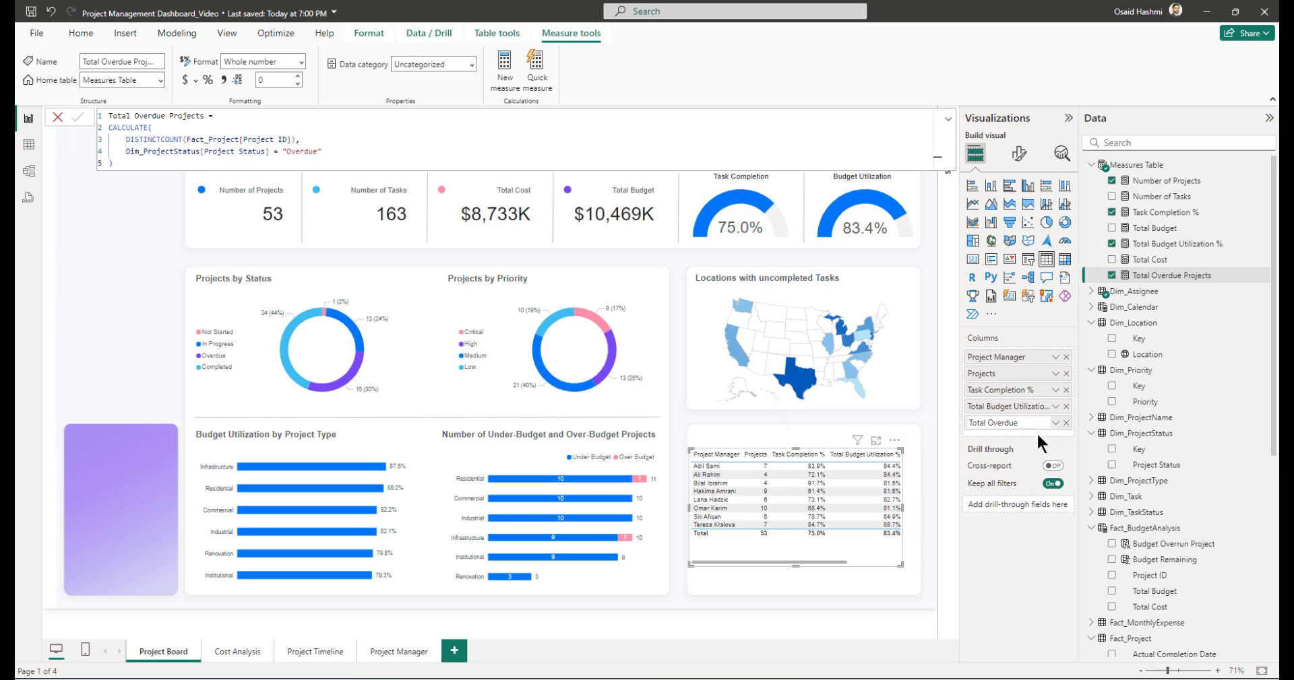
# - Rename the Total Overdue Projects column as Overdue and place it directly after Project Manager, ahead of Projects
pyautogui.press('Left')
pyautogui.hotkey('shift', 'Home')
pyautogui.press('BackSpace')
pyautogui.press('Return')
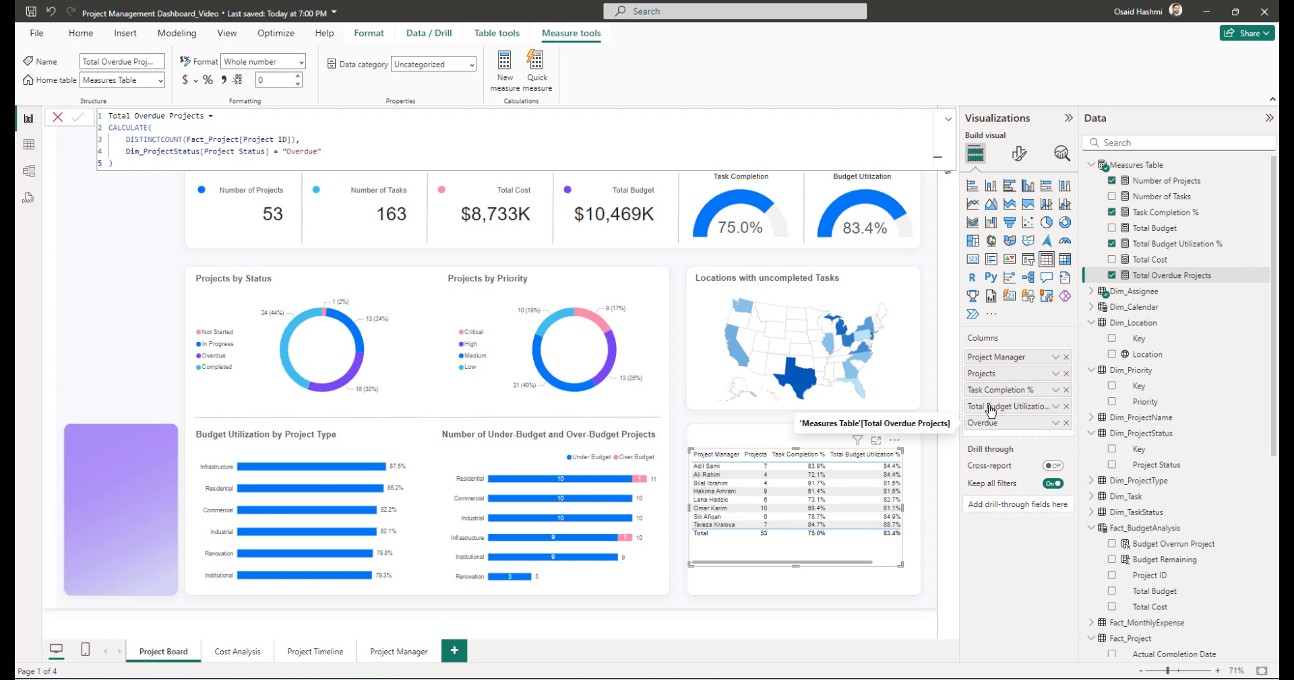
pyautogui.moveTo(983, 422); pyautogui.dragTo(983, 374)
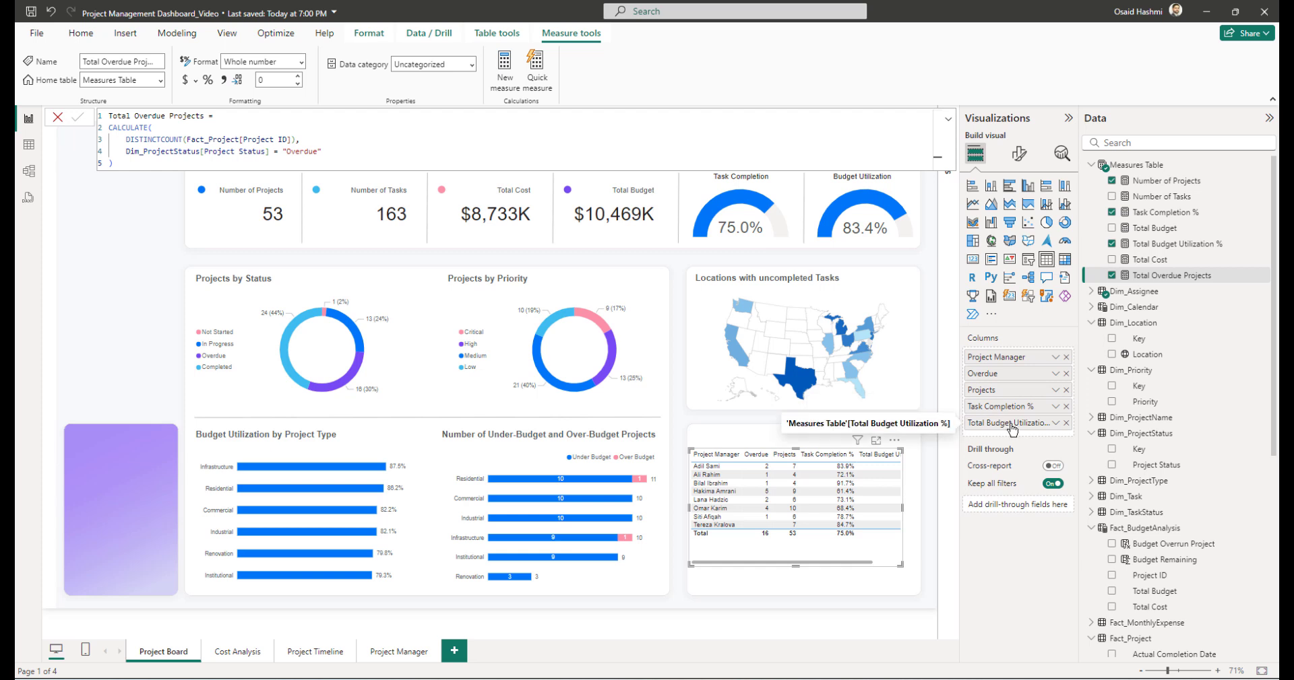
# - Rename the table's Total Budget Utilization % column as Total Budget Utilization
pyautogui.doubleClick(1009, 425)
pyautogui.press('BackSpace')
pyautogui.press('BackSpace')
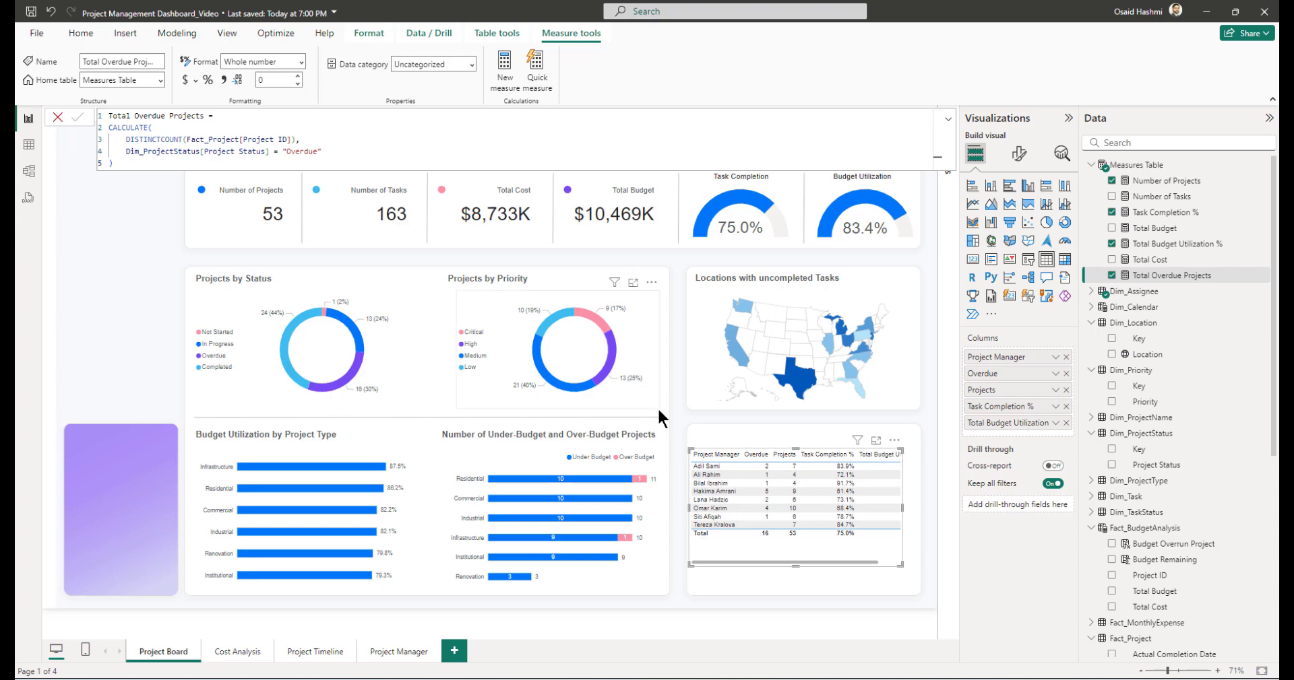
# - Examine the Dim_Assignee table's data, including its Link column of profile picture addresses, and return to the report page
pyautogui.click(28, 146)
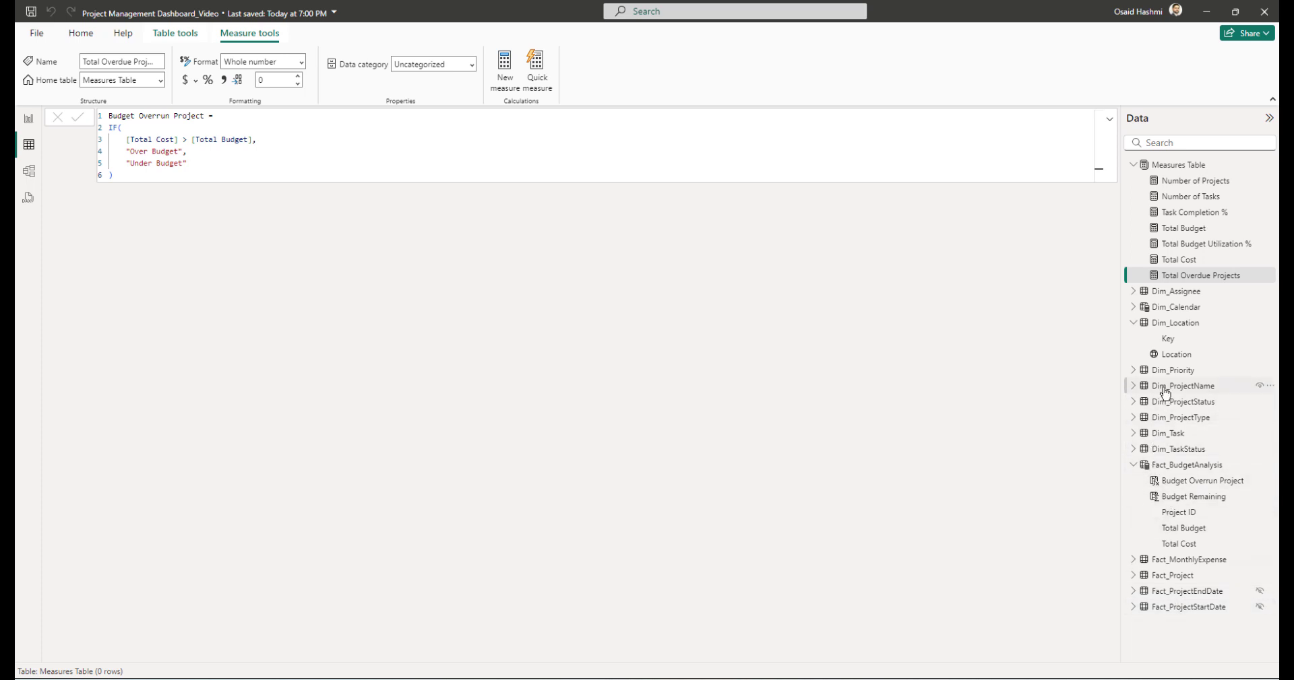
pyautogui.click(1175, 294)
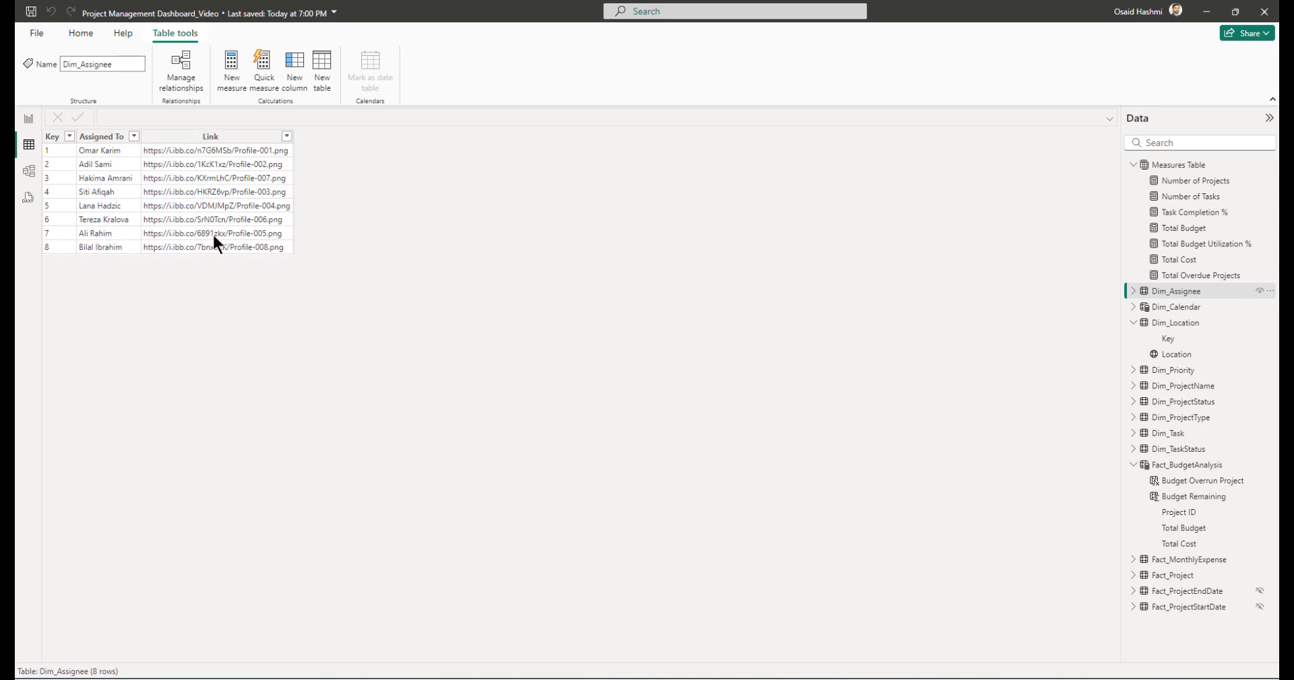
pyautogui.click(28, 120)
# - Set the project manager table's height to 291 and width to 481, positioned at horizontal 1392 and vertical 746
pyautogui.click(989, 247)
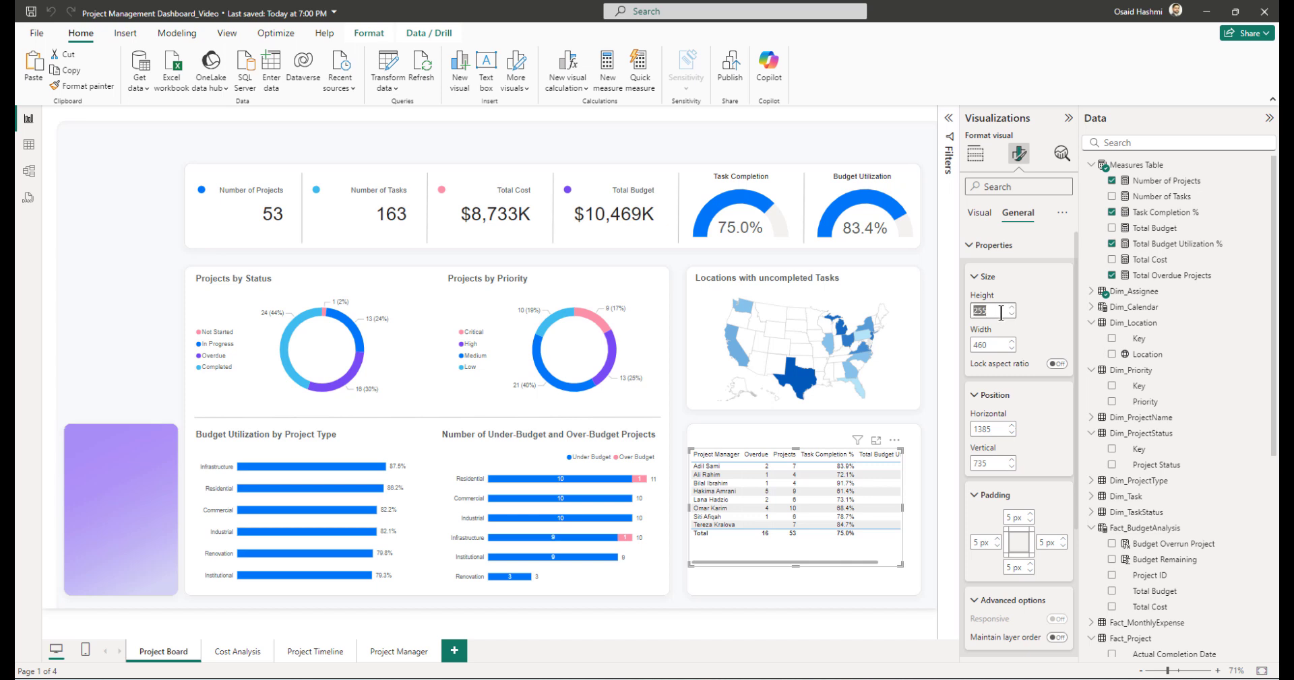
pyautogui.write('291')
pyautogui.press('Tab')
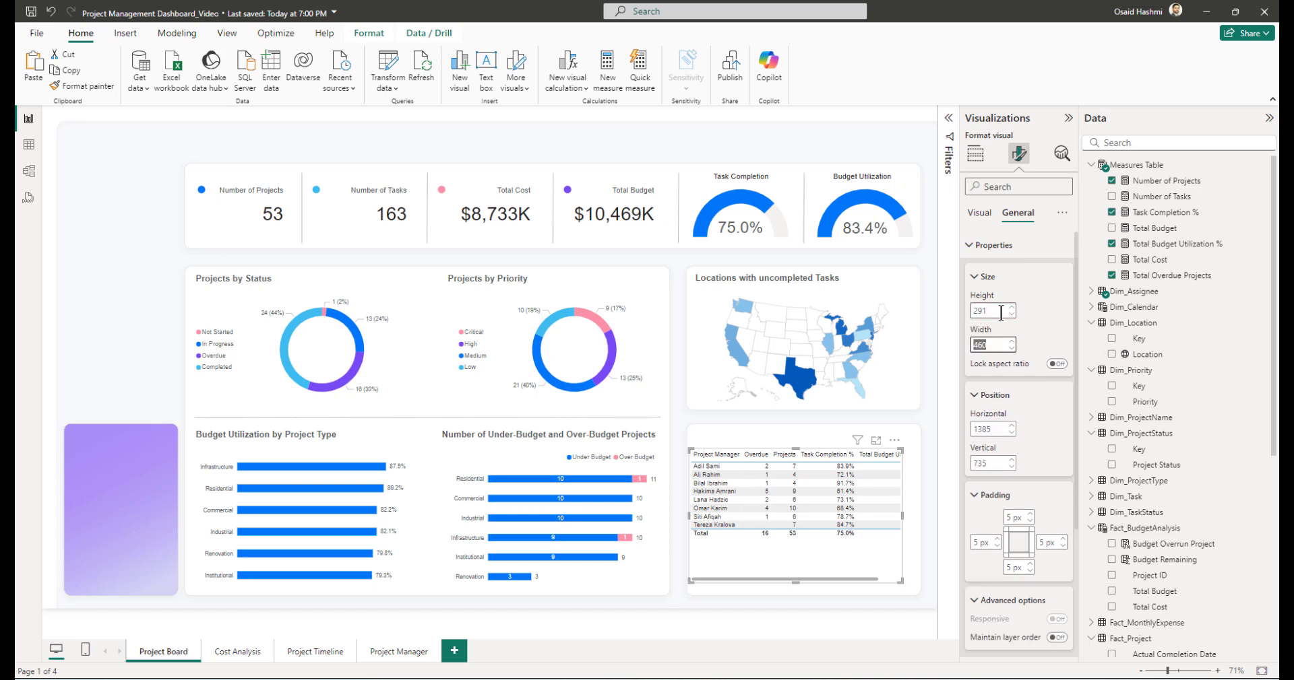
pyautogui.write('481')
pyautogui.press('Tab')
pyautogui.press('Tab')
pyautogui.press('Tab')
pyautogui.write('1')
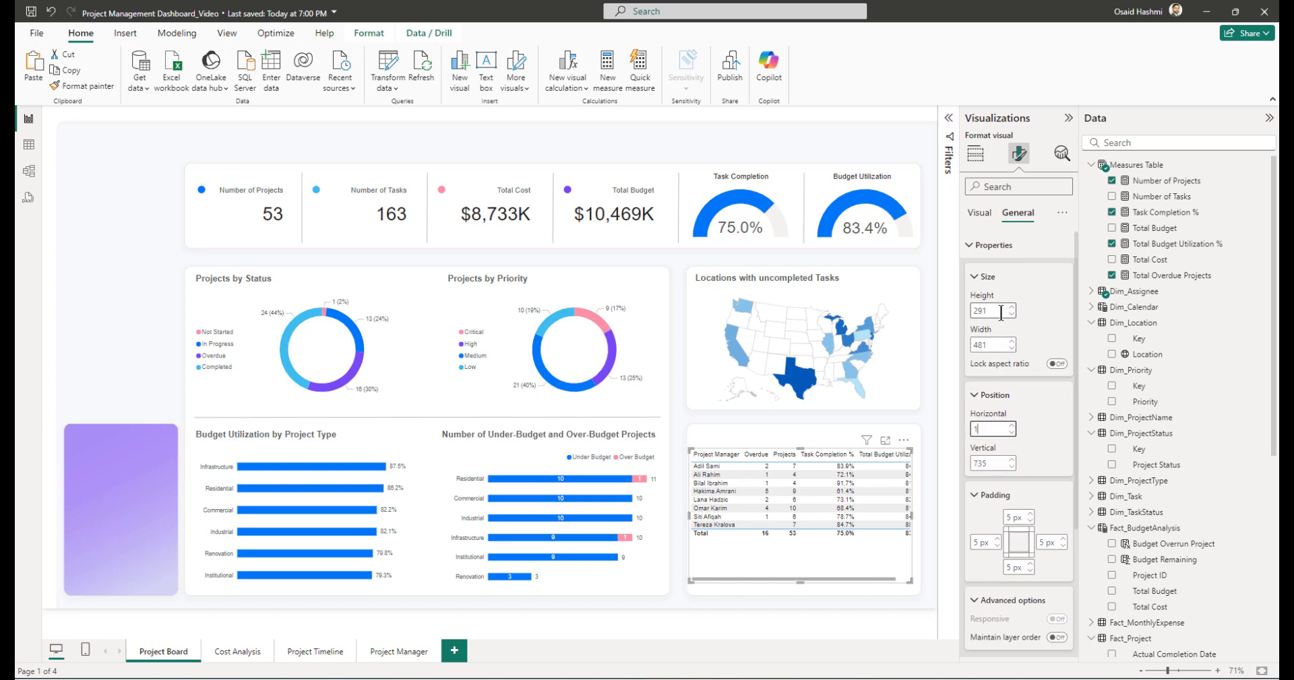
pyautogui.press('Tab')
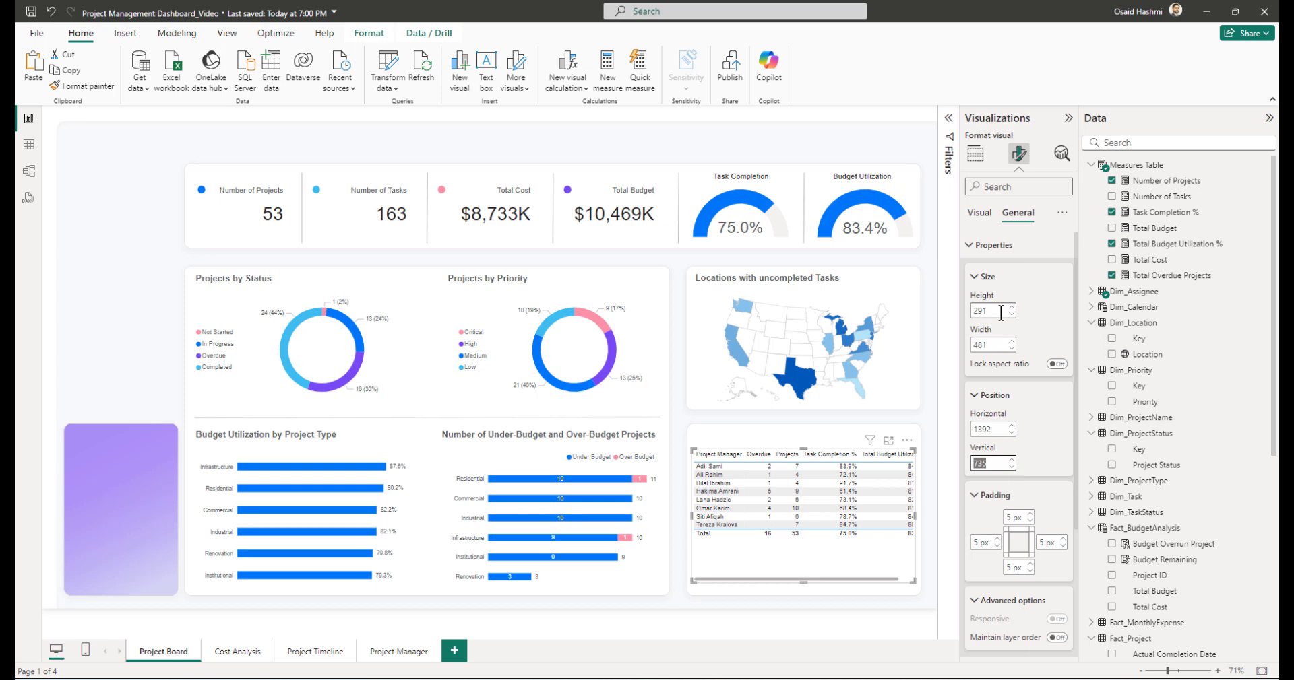
pyautogui.write('746')
pyautogui.press('Return')
# - Set the alternate background color of the project manager table's values to White
pyautogui.click(979, 213)
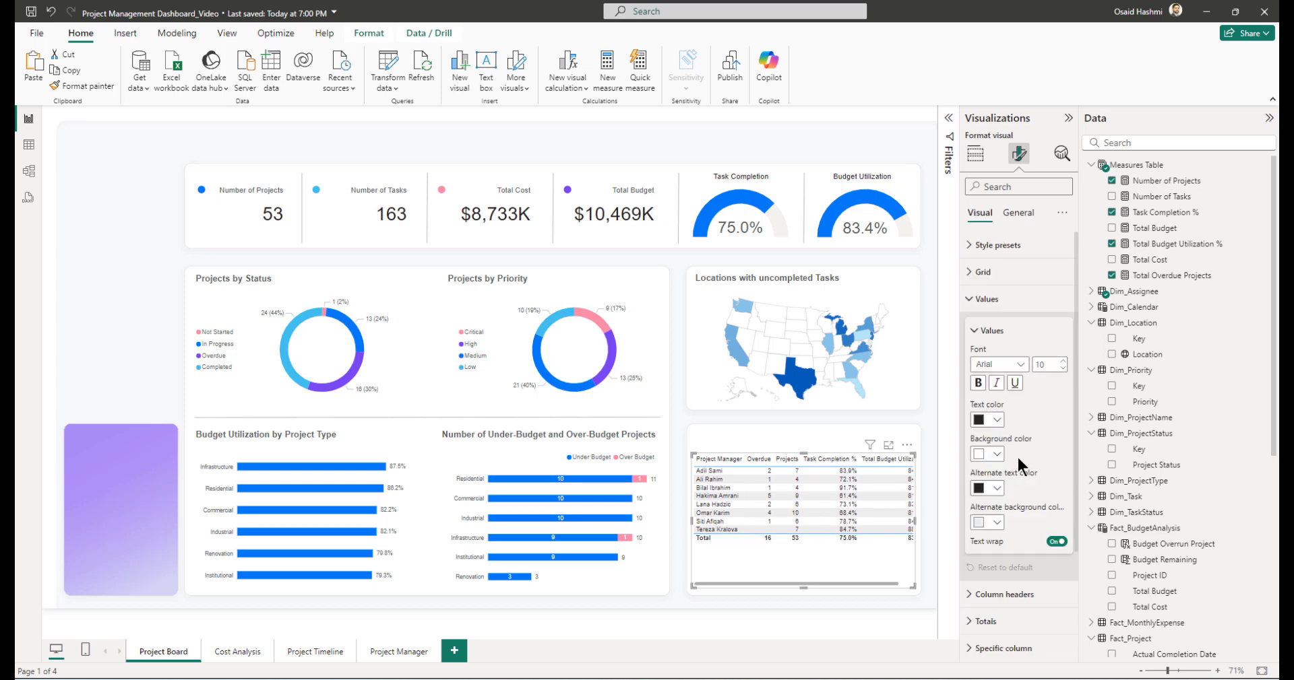
pyautogui.click(992, 523)
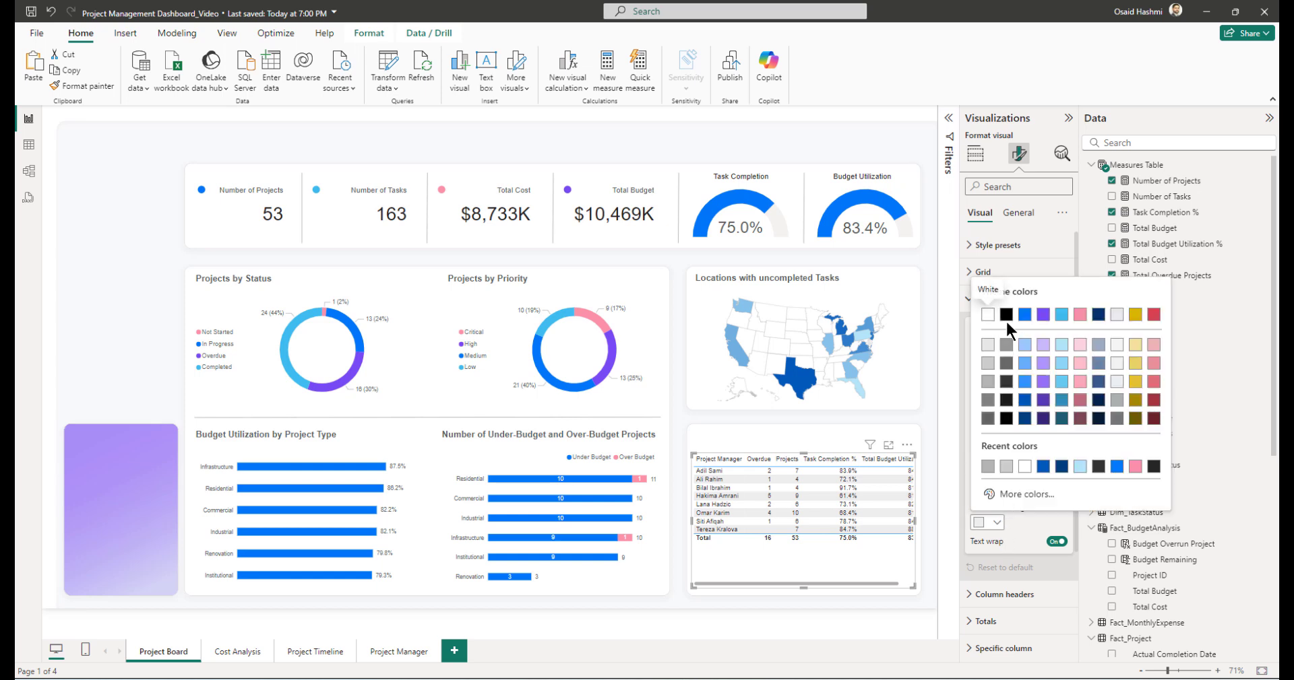
pyautogui.click(987, 314)
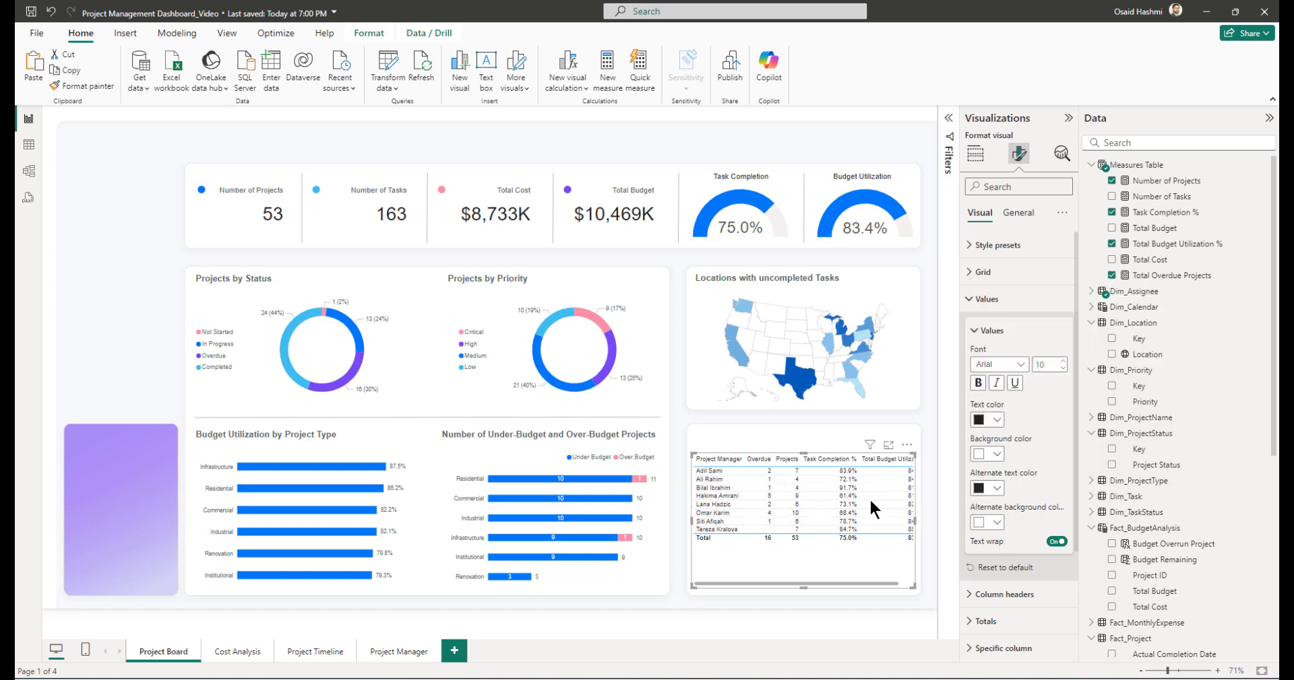
pyautogui.click(990, 330)
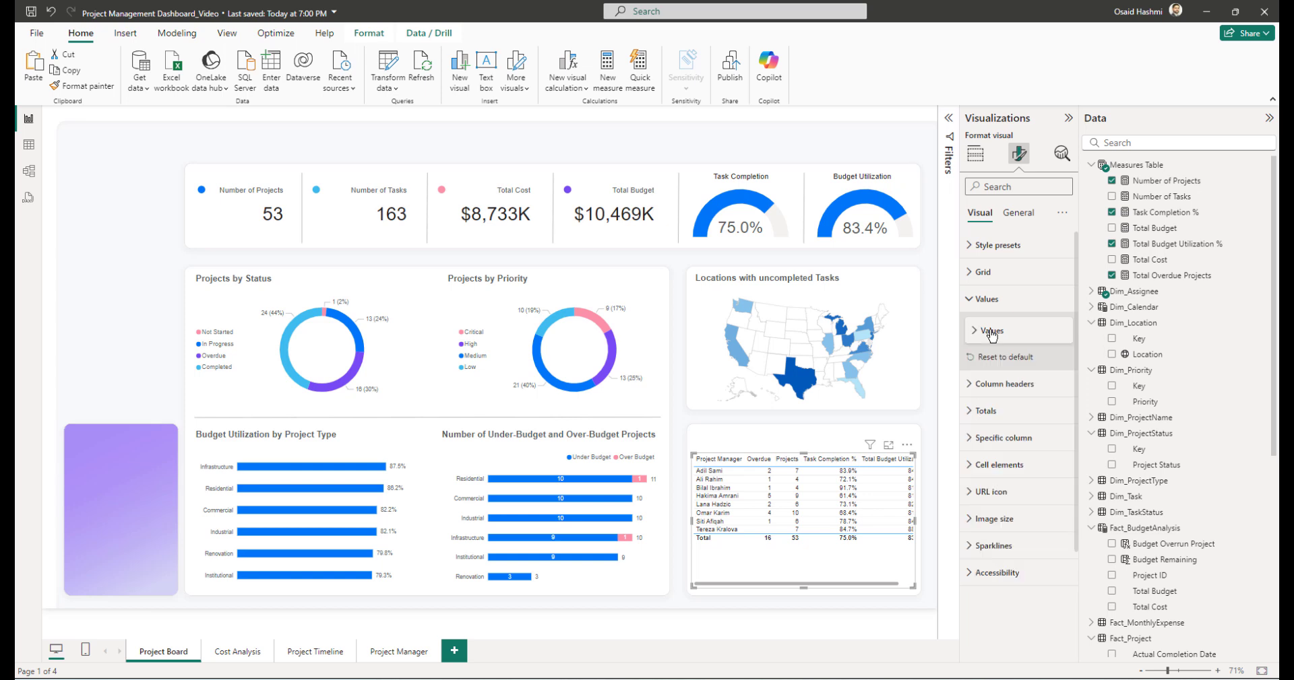
# - Turn off the project manager table's horizontal gridlines and its totals row
pyautogui.click(982, 271)
pyautogui.click(1056, 306)
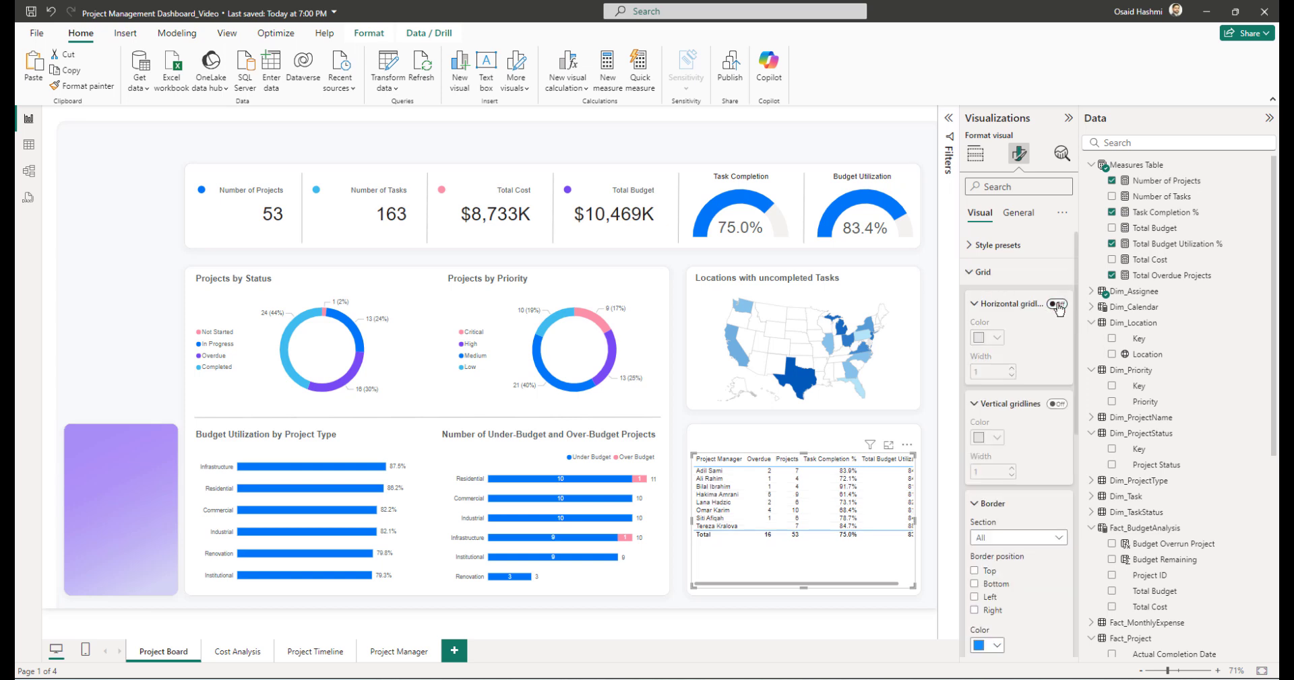
pyautogui.click(994, 275)
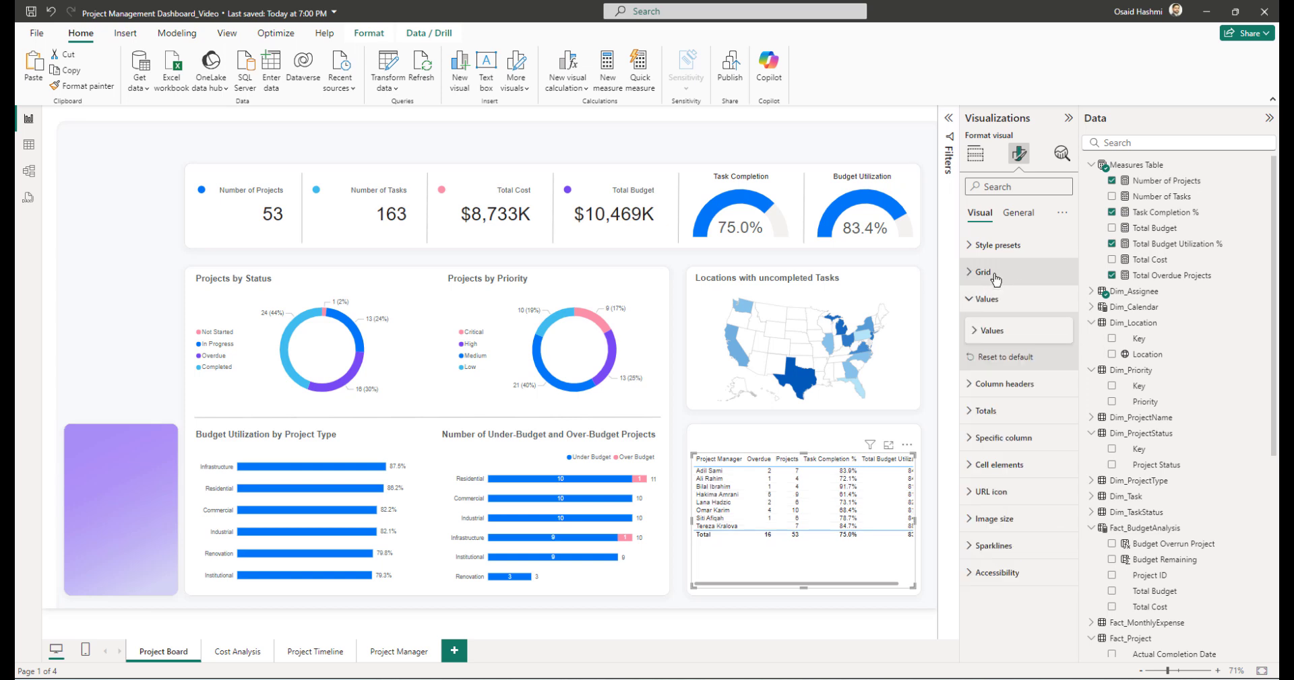
pyautogui.click(1004, 411)
pyautogui.click(1055, 445)
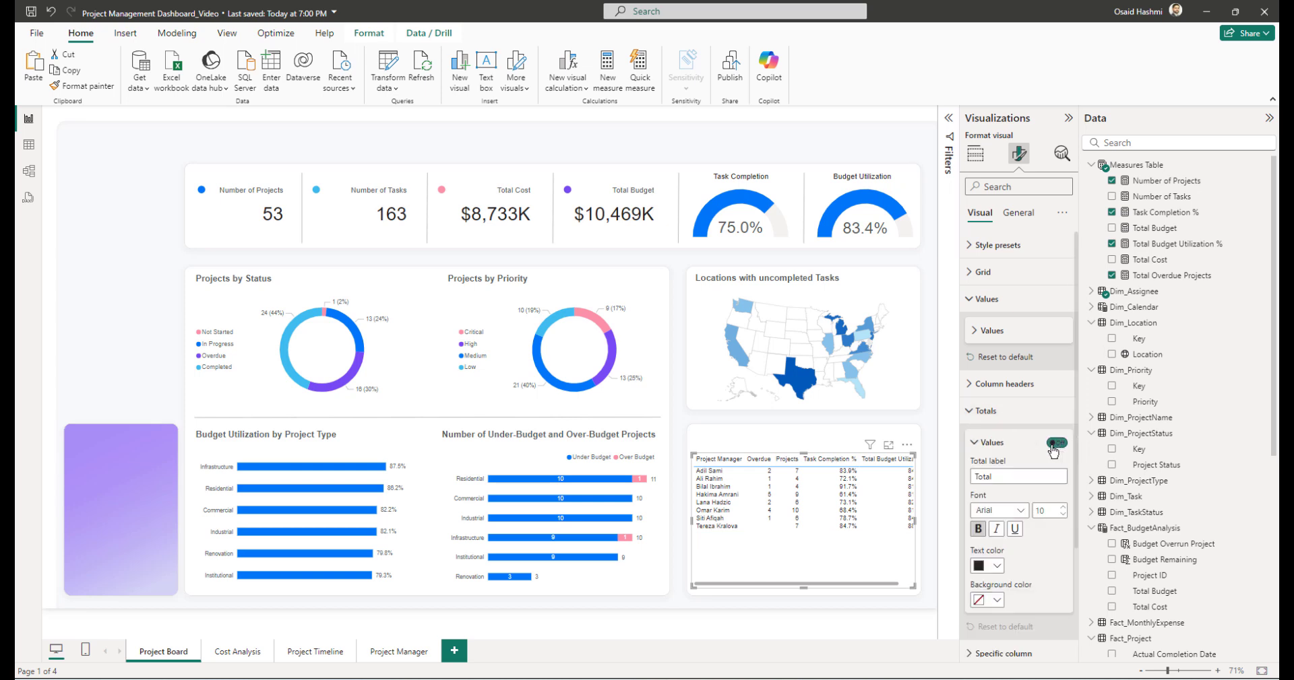
pyautogui.click(991, 417)
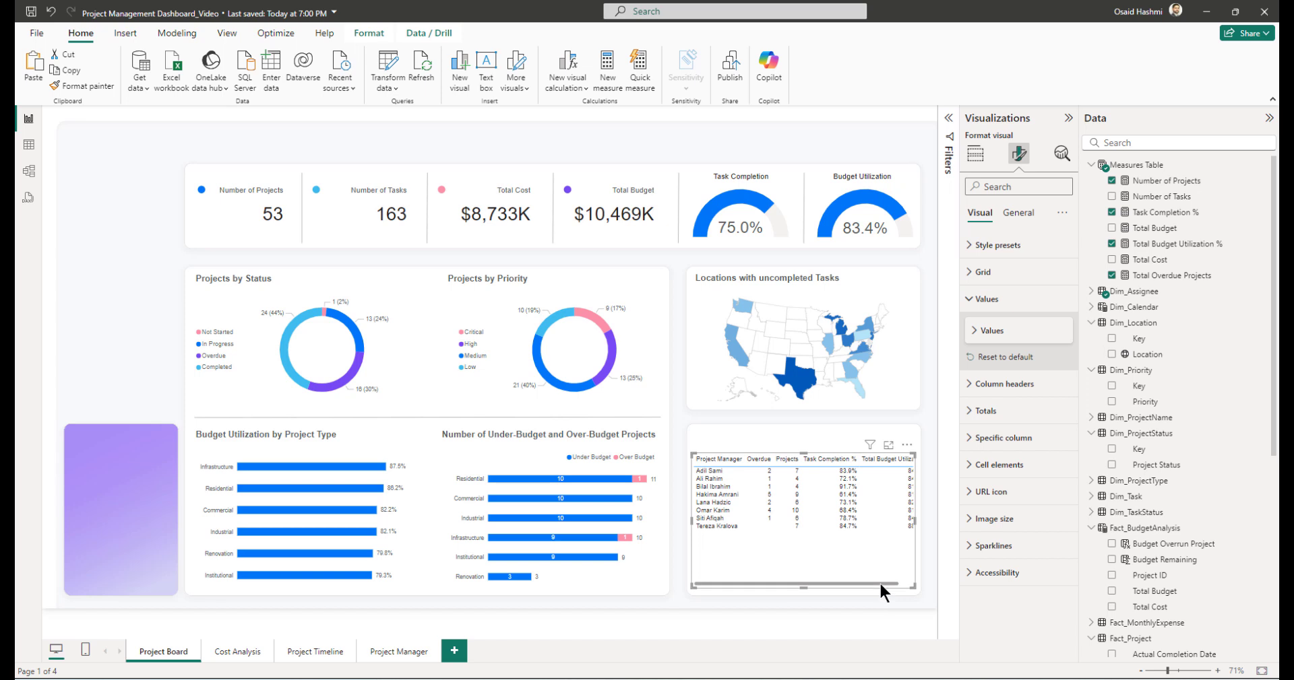
pyautogui.moveTo(880, 584); pyautogui.dragTo(896, 584)
pyautogui.click(996, 528)
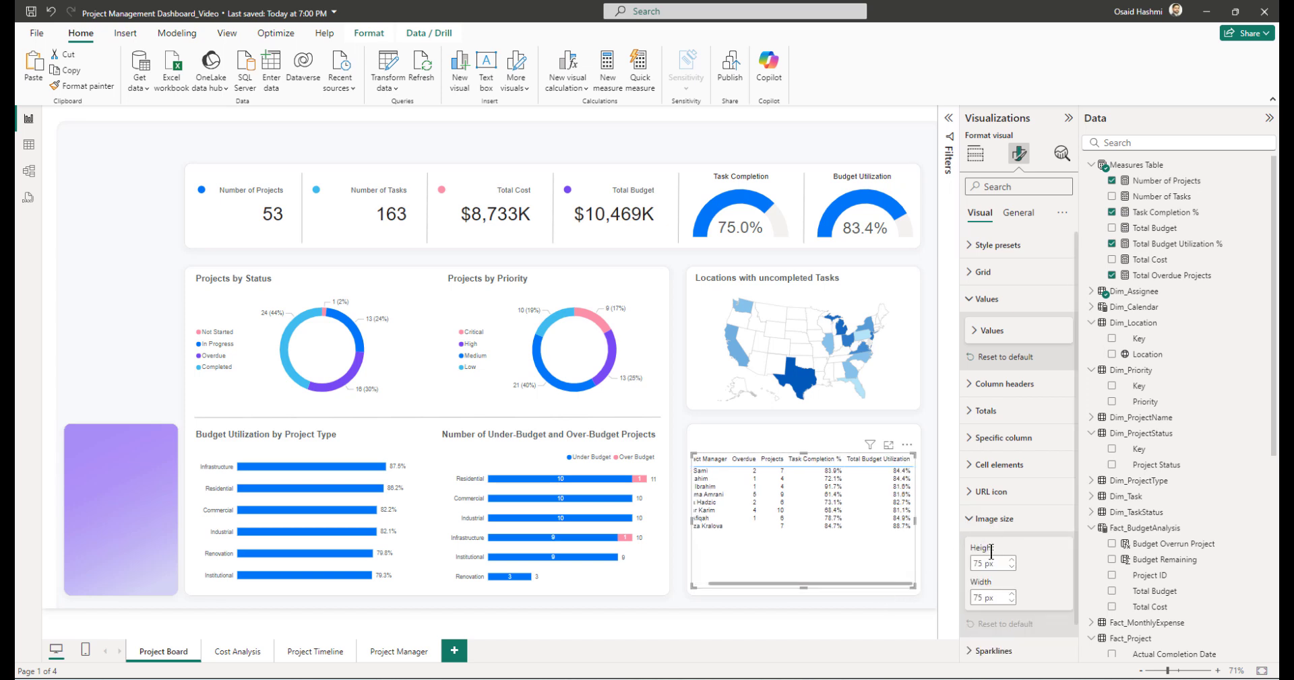
pyautogui.click(994, 525)
# - Add Dim_Assignee's Link field as the table's first column and set its data category to Image URL
pyautogui.click(1091, 291)
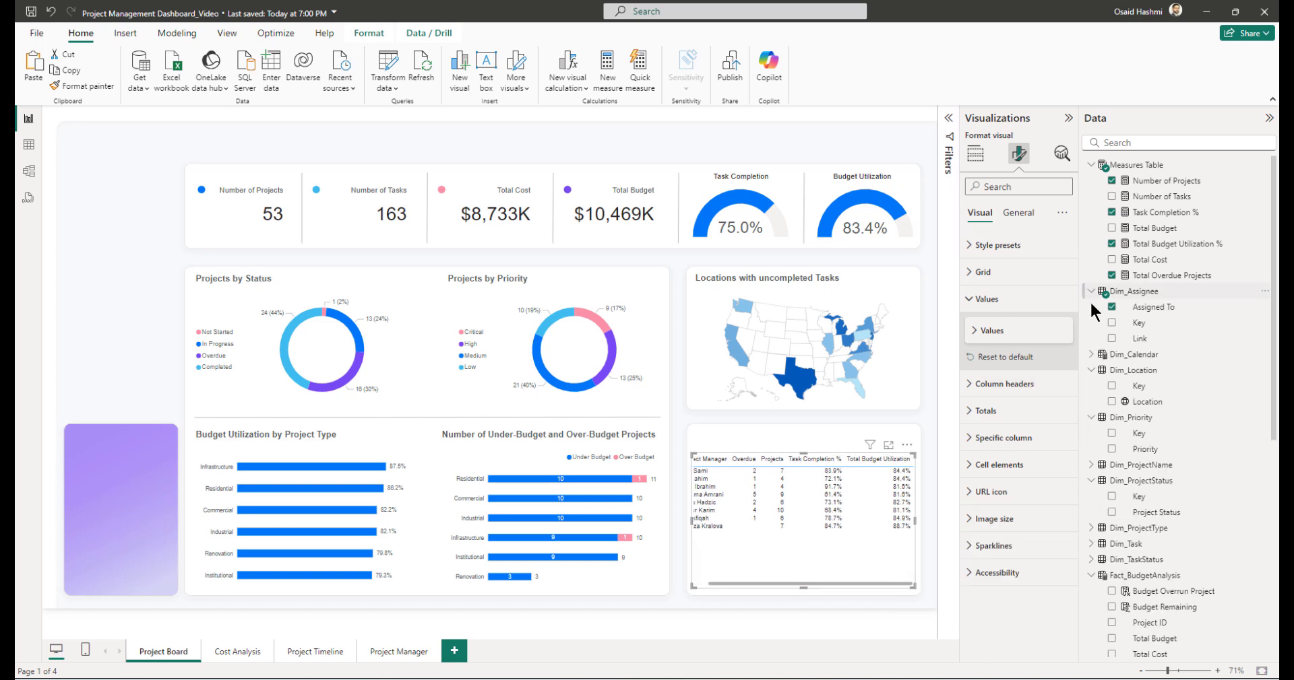
pyautogui.click(1138, 339)
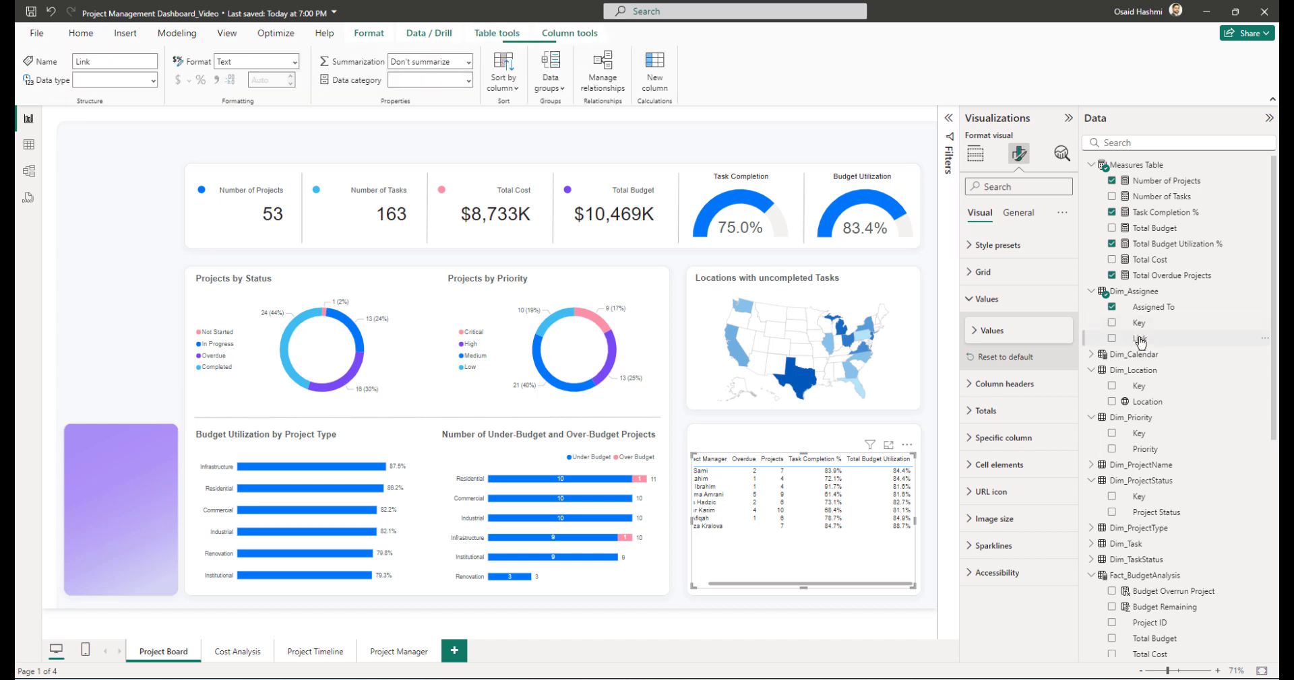
pyautogui.click(976, 155)
pyautogui.moveTo(1140, 343); pyautogui.dragTo(1017, 356)
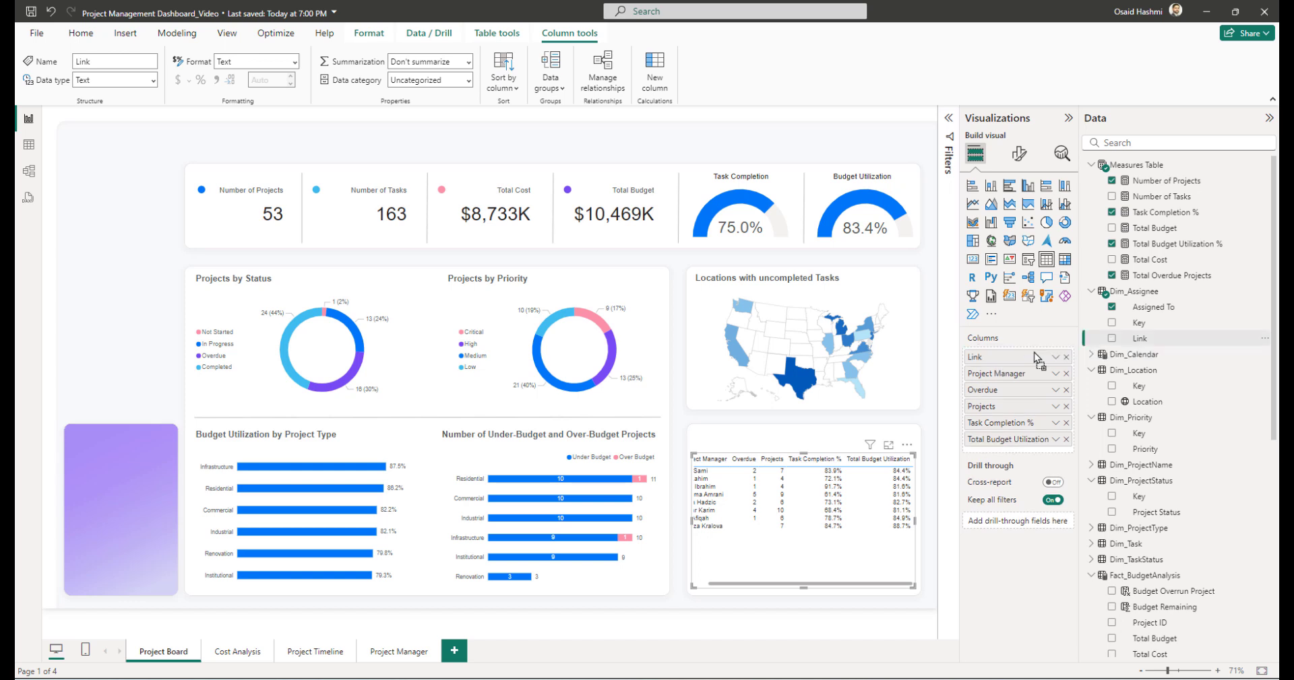
pyautogui.moveTo(802, 583); pyautogui.dragTo(718, 582)
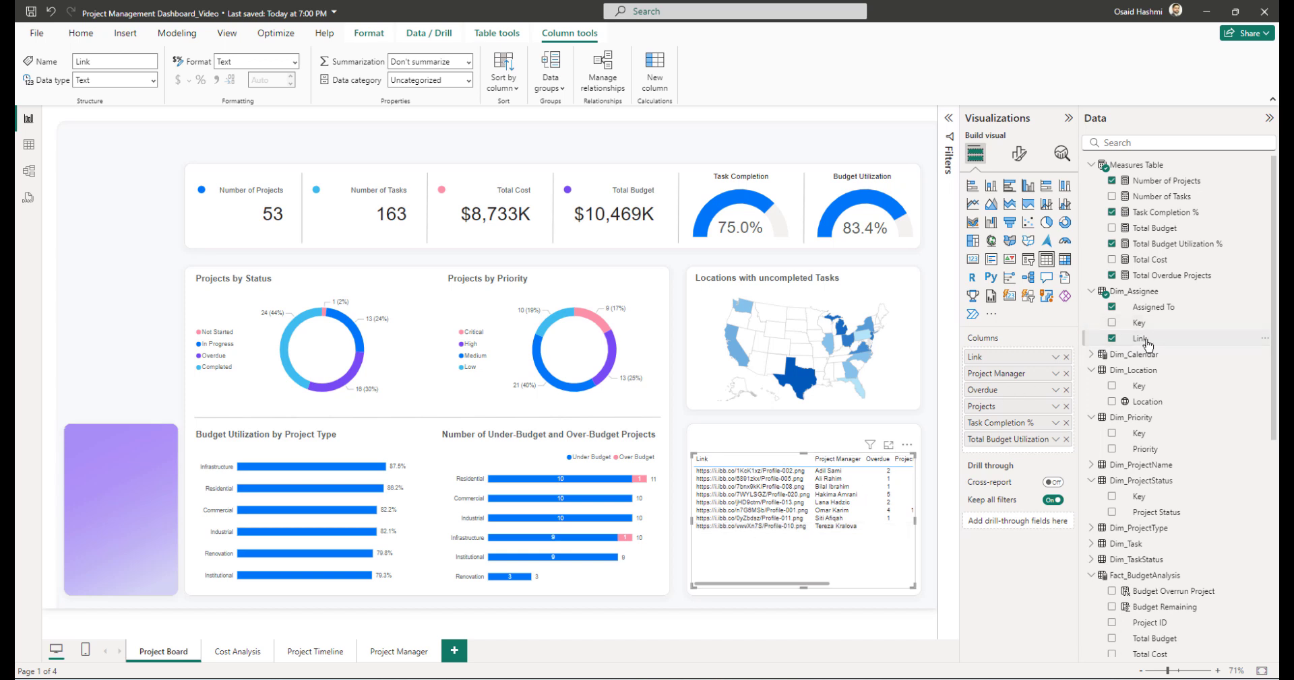
pyautogui.click(467, 80)
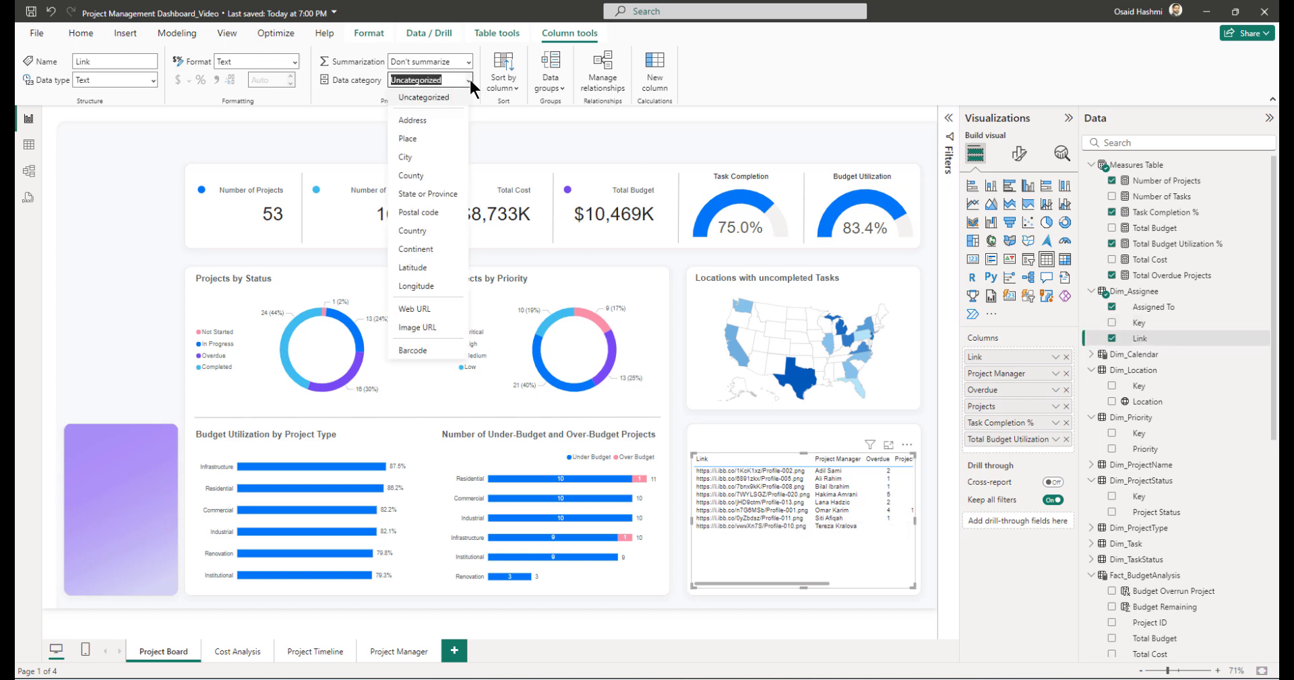
pyautogui.click(430, 329)
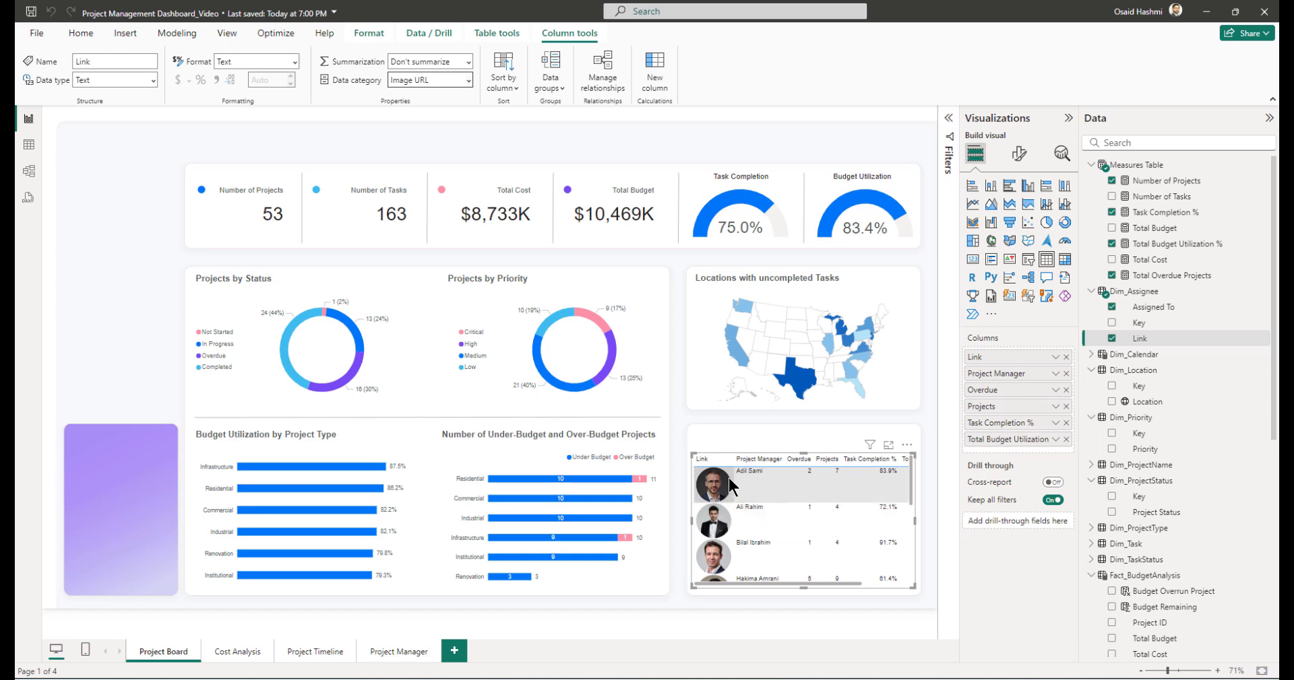
# - Set the table's image size to 29 px high and 29 px wide
pyautogui.click(1019, 154)
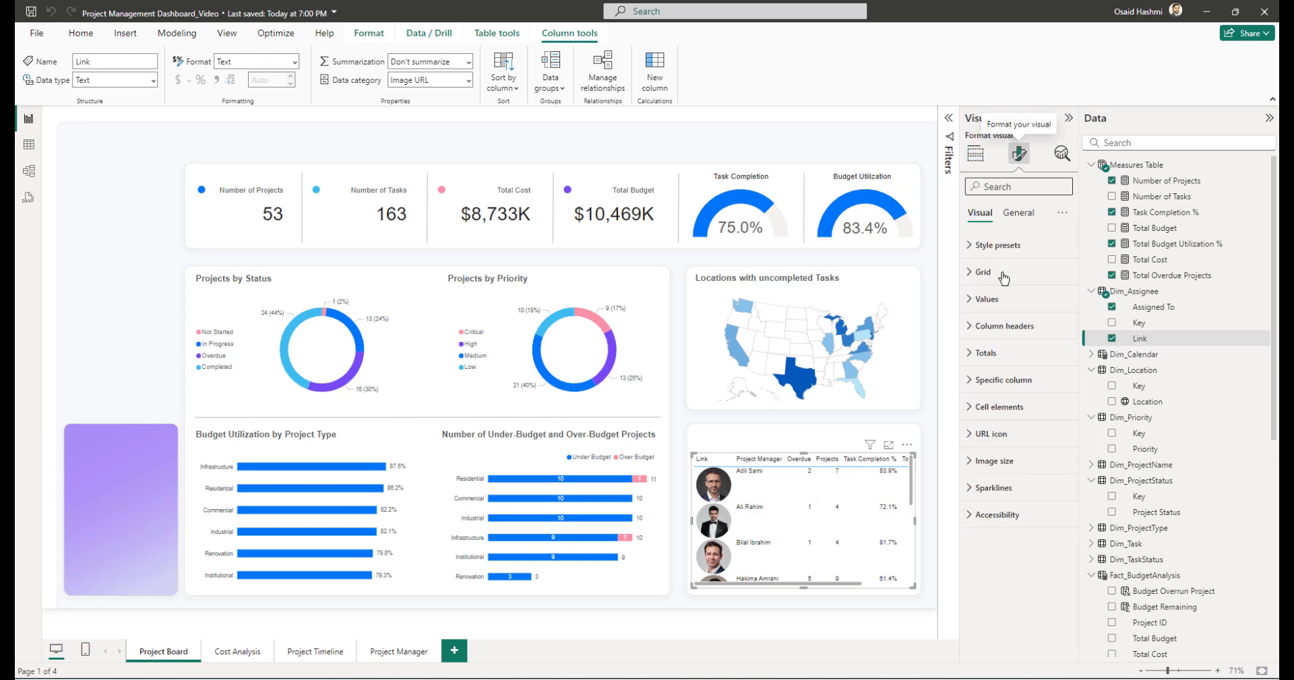
pyautogui.click(994, 463)
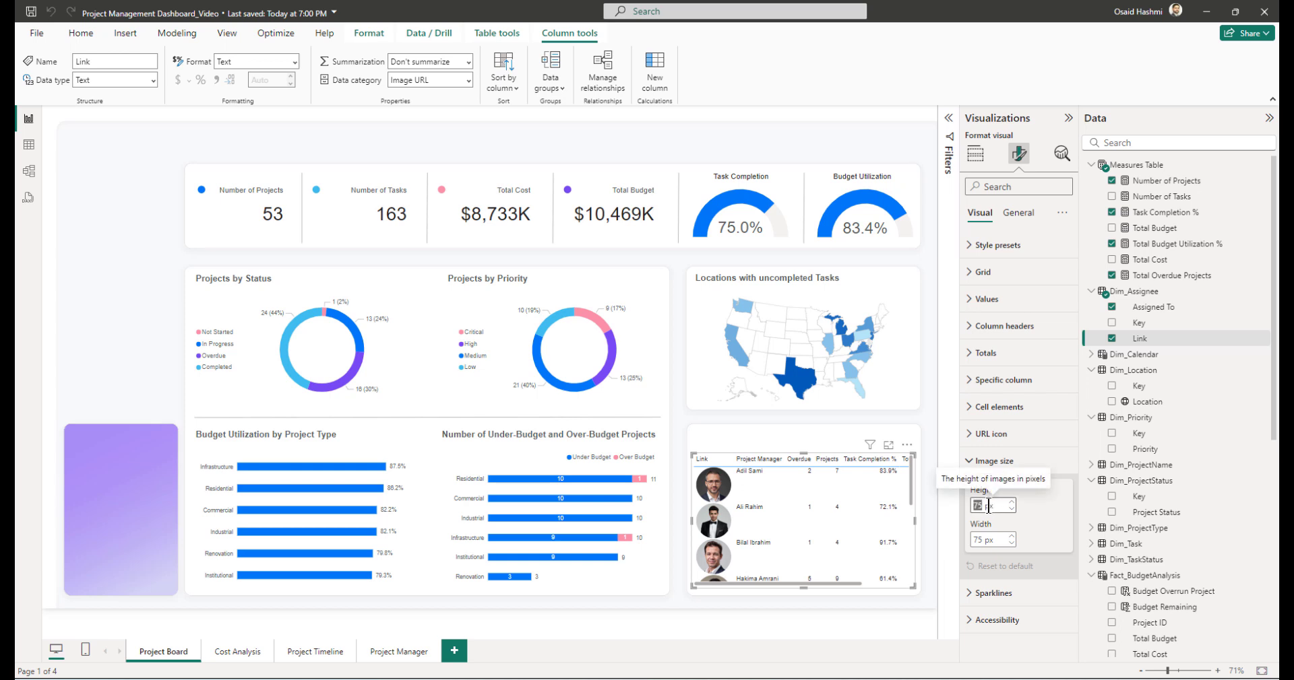
pyautogui.write('29')
pyautogui.press('Tab')
pyautogui.write('29')
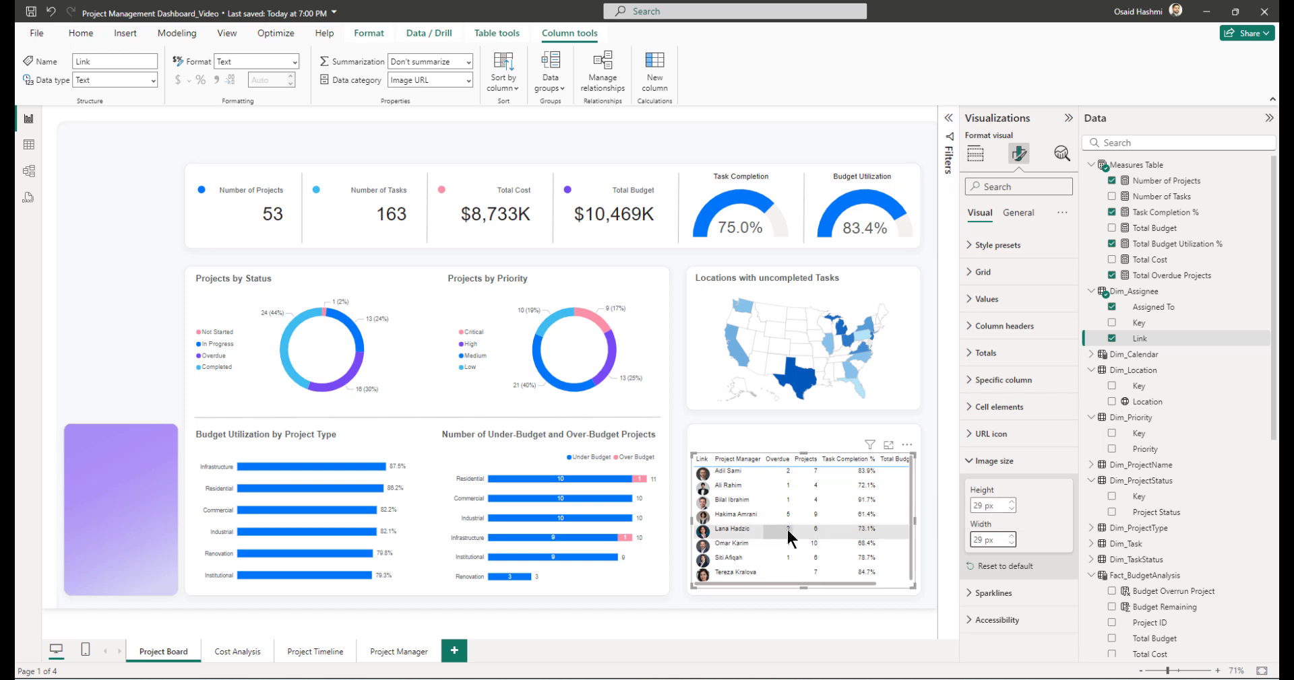
pyautogui.click(992, 462)
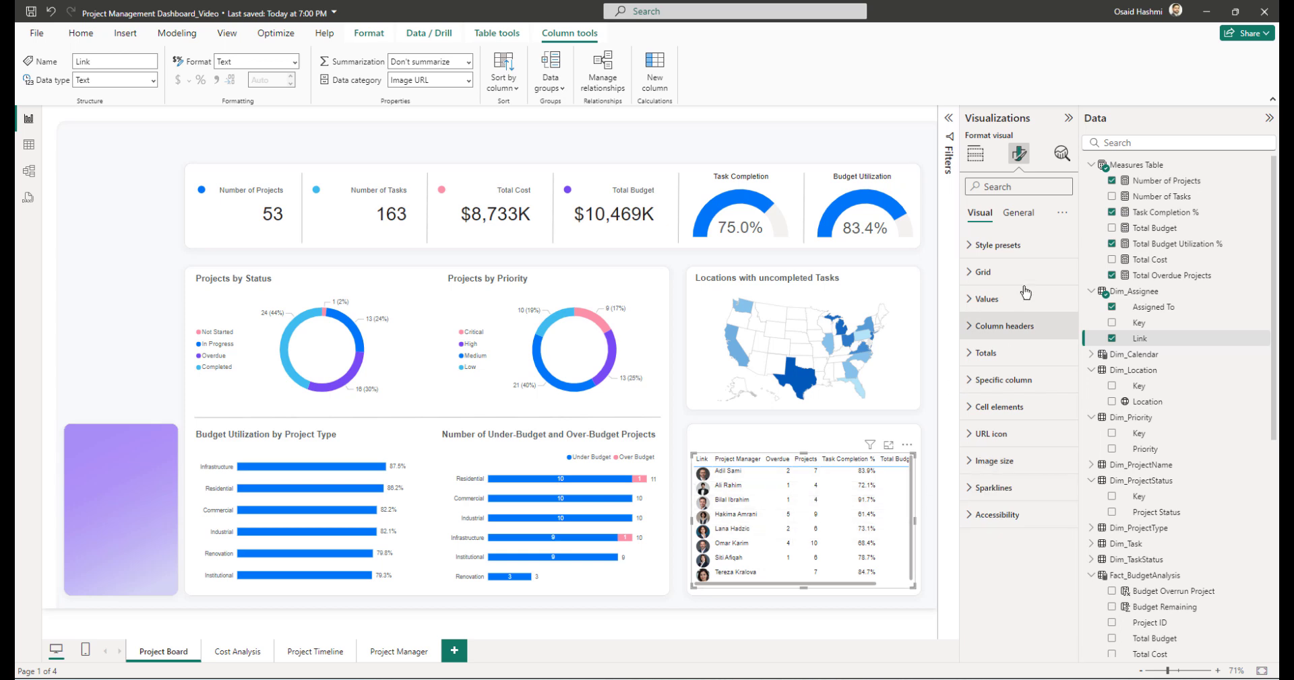
# - Set the row padding in the project manager table's grid options to 8
pyautogui.click(985, 273)
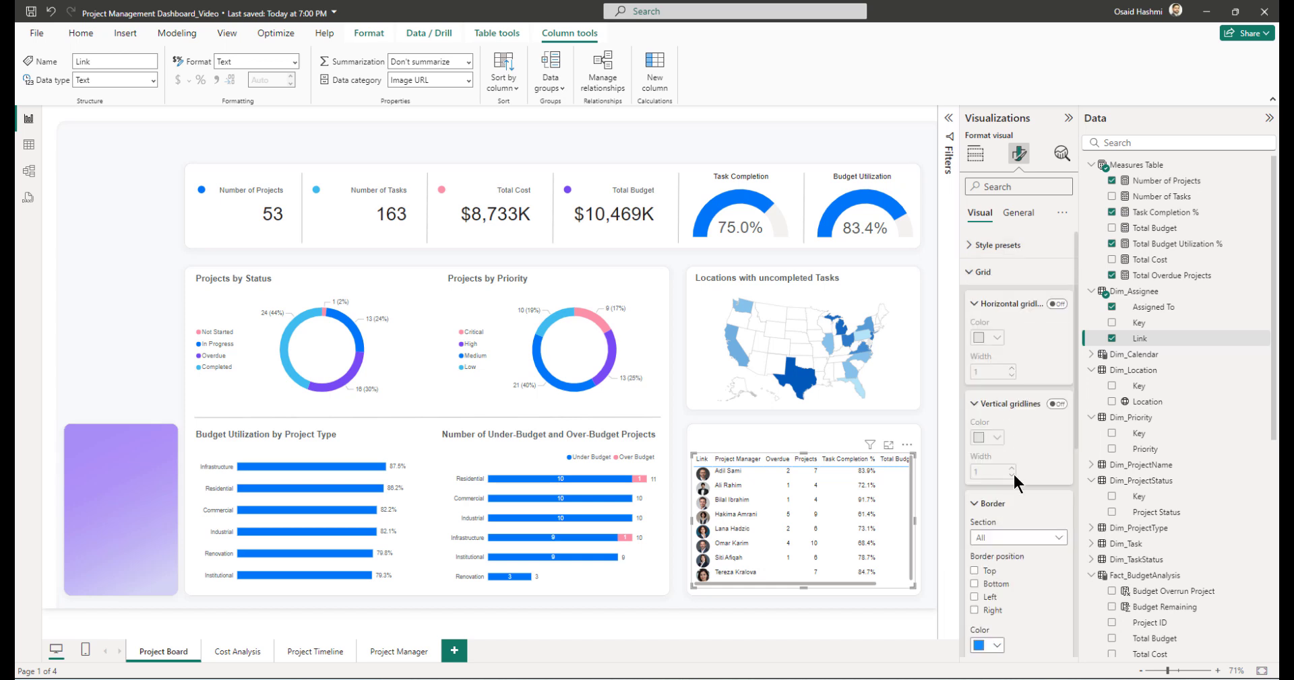
pyautogui.scroll(-6, 1020, 482)
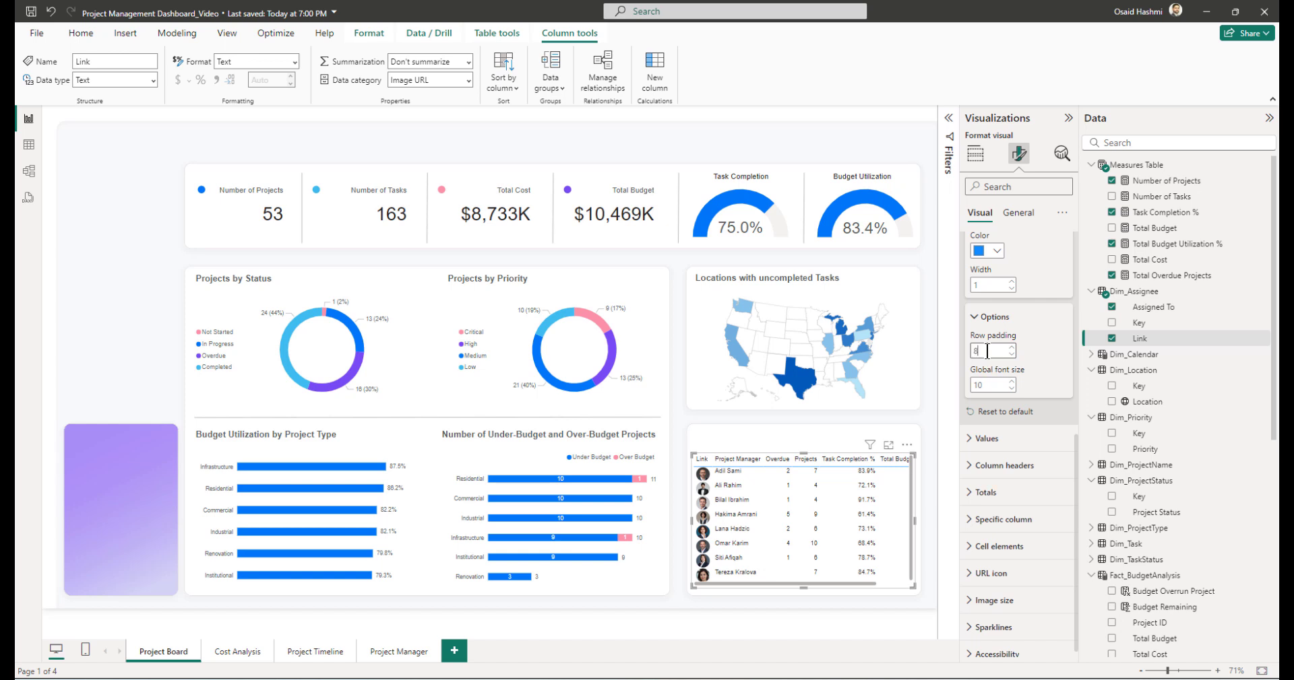
pyautogui.press('Return')
pyautogui.scroll(-2, 810, 502)
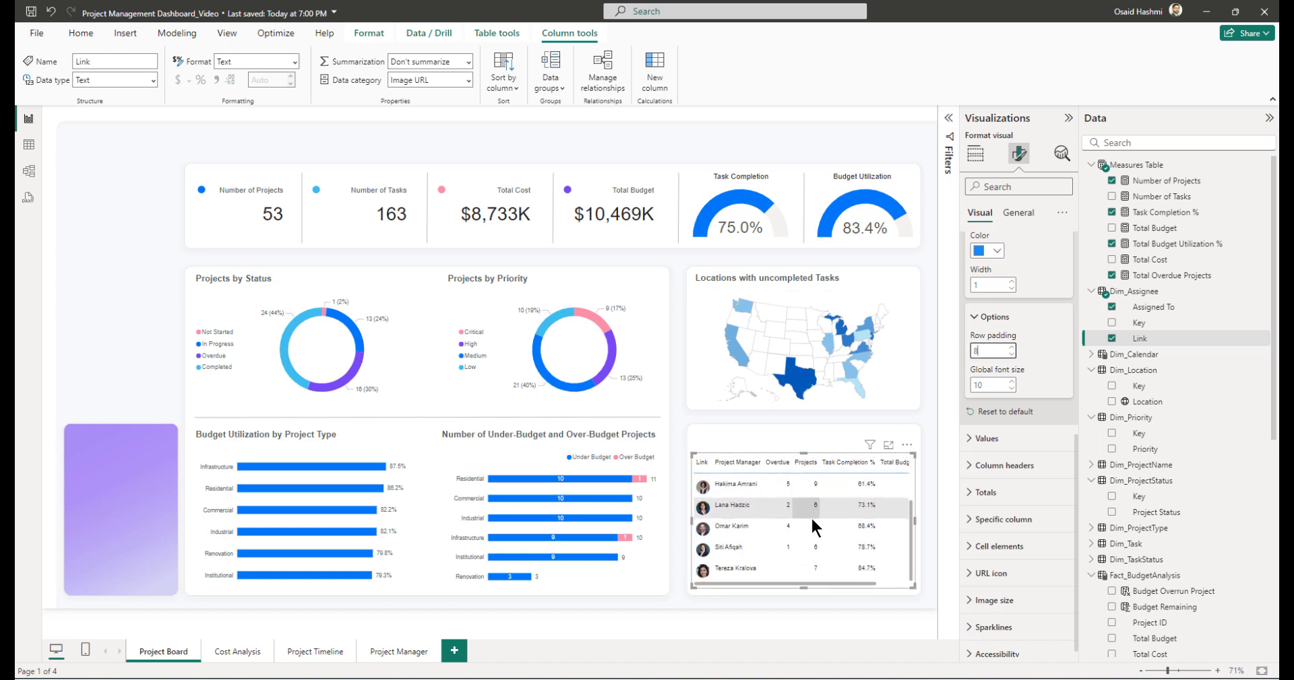
pyautogui.scroll(3, 811, 548)
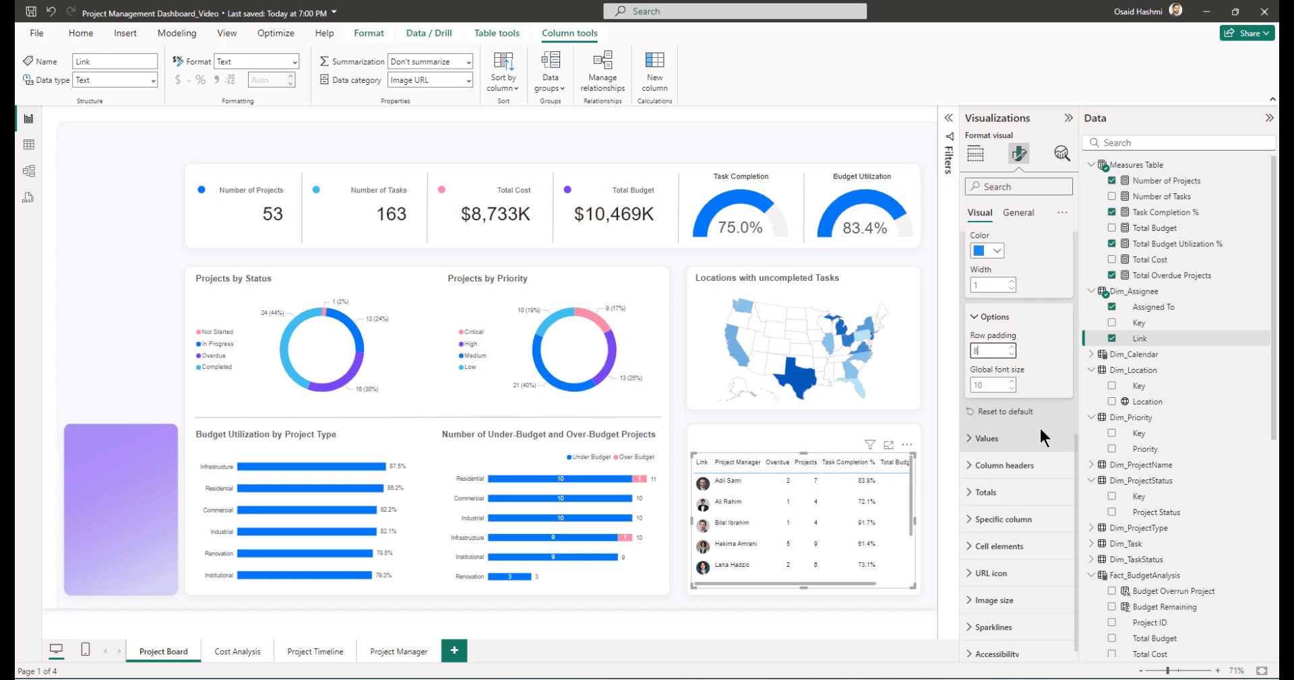
pyautogui.scroll(5, 1039, 426)
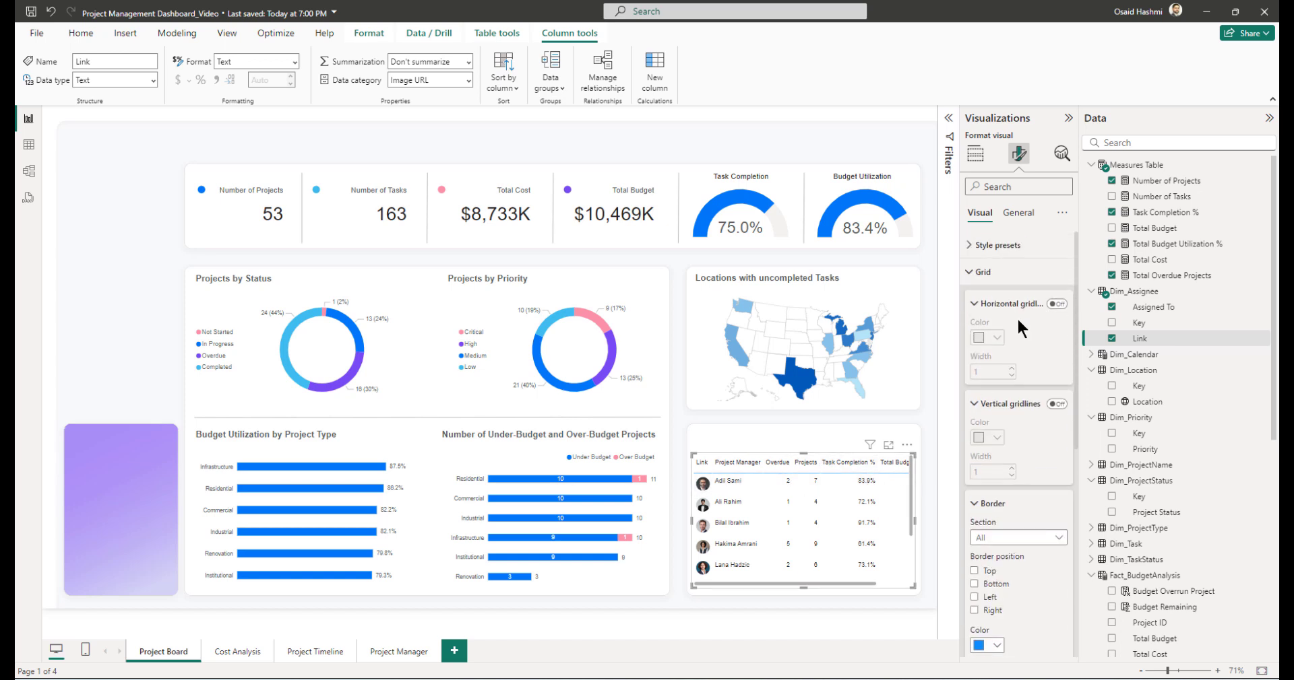
pyautogui.click(985, 272)
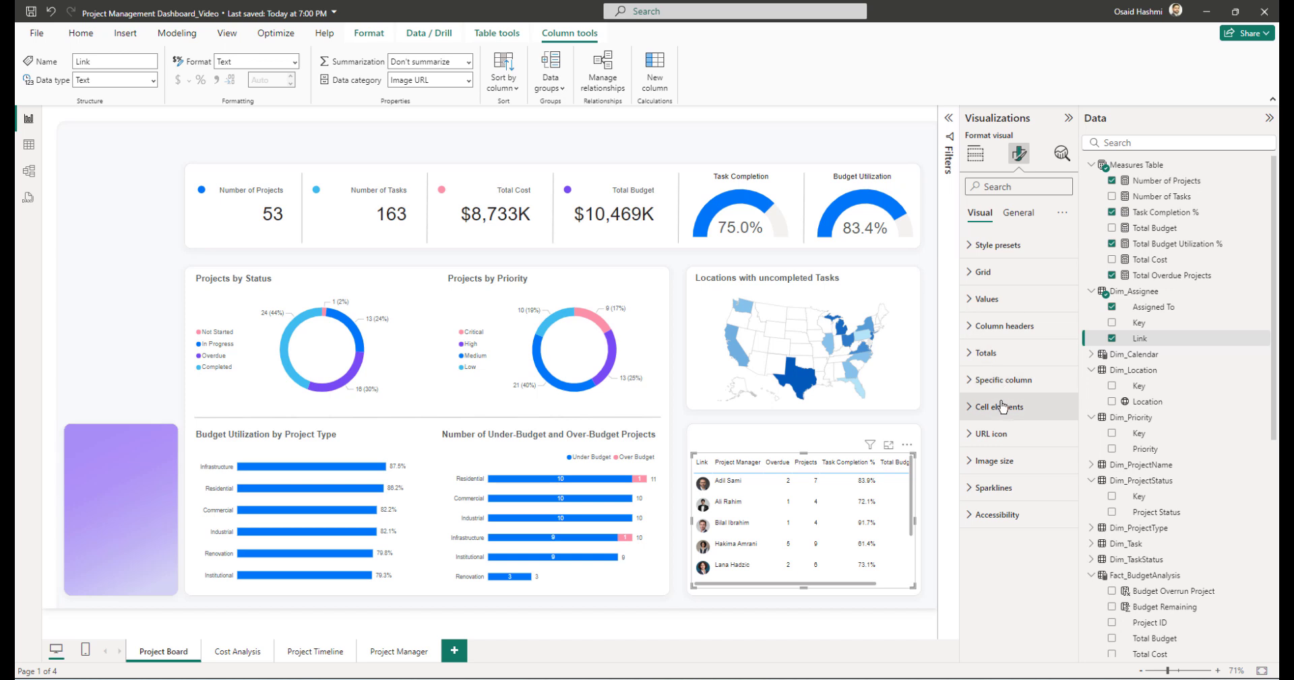
# - Give the project manager table's column headers a light grey background color
pyautogui.click(1003, 328)
pyautogui.click(998, 482)
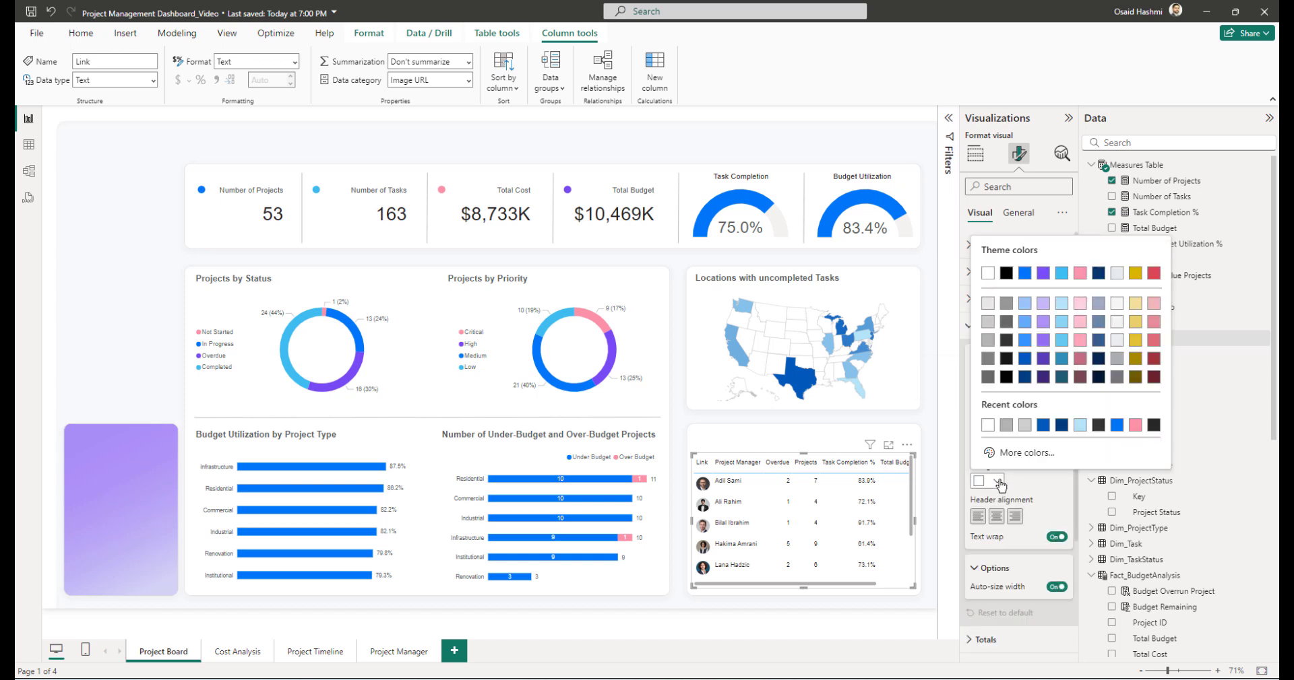
pyautogui.click(1116, 321)
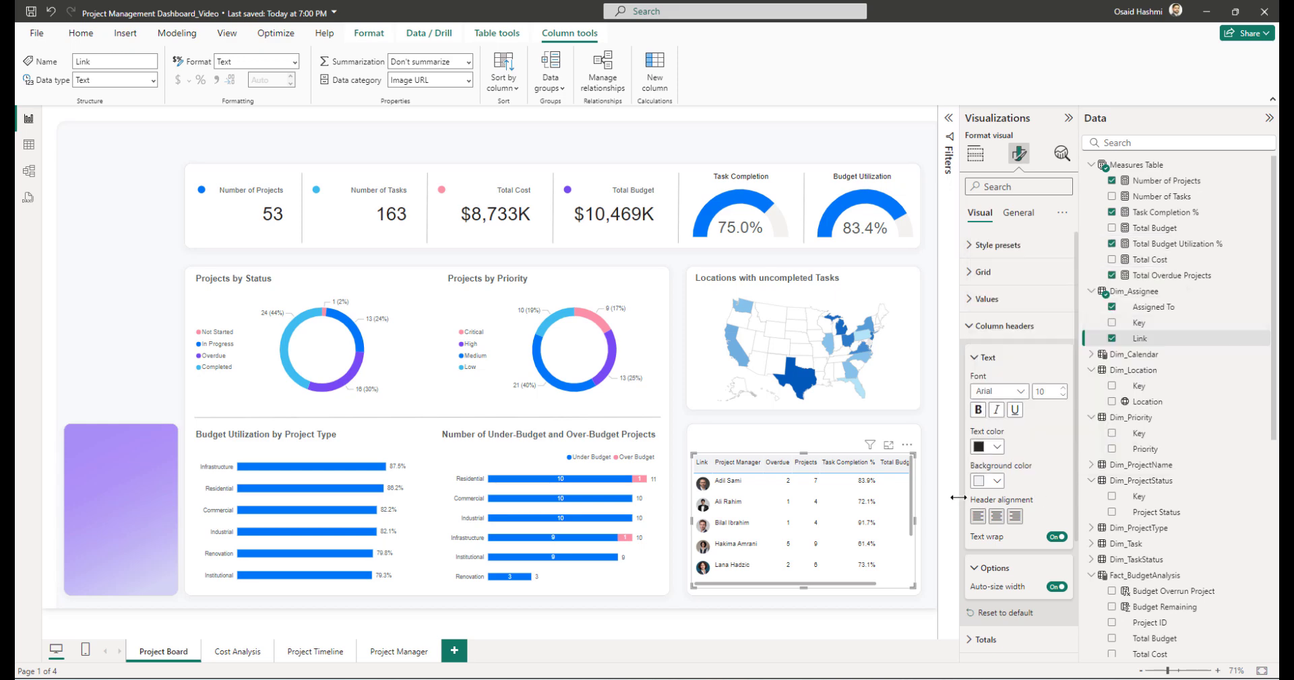
pyautogui.click(921, 488)
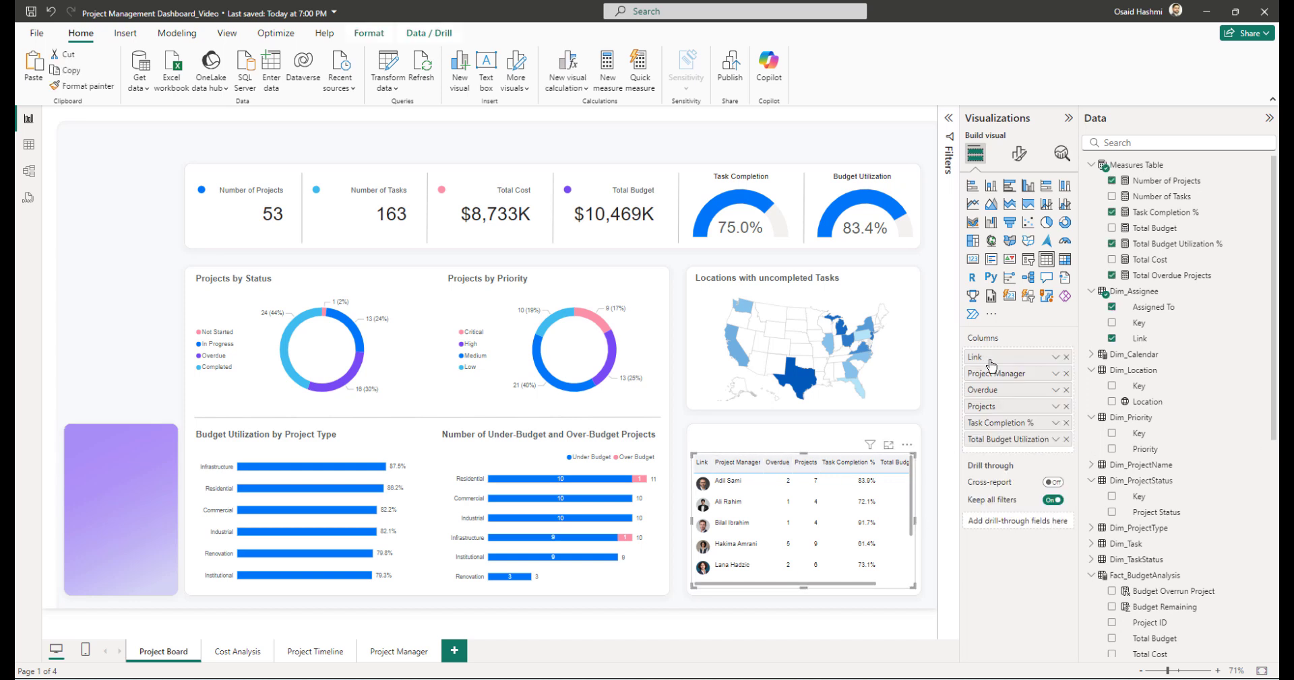
# - Blank out the Link column's header in the project manager table by renaming the field for this visual
pyautogui.doubleClick(988, 358)
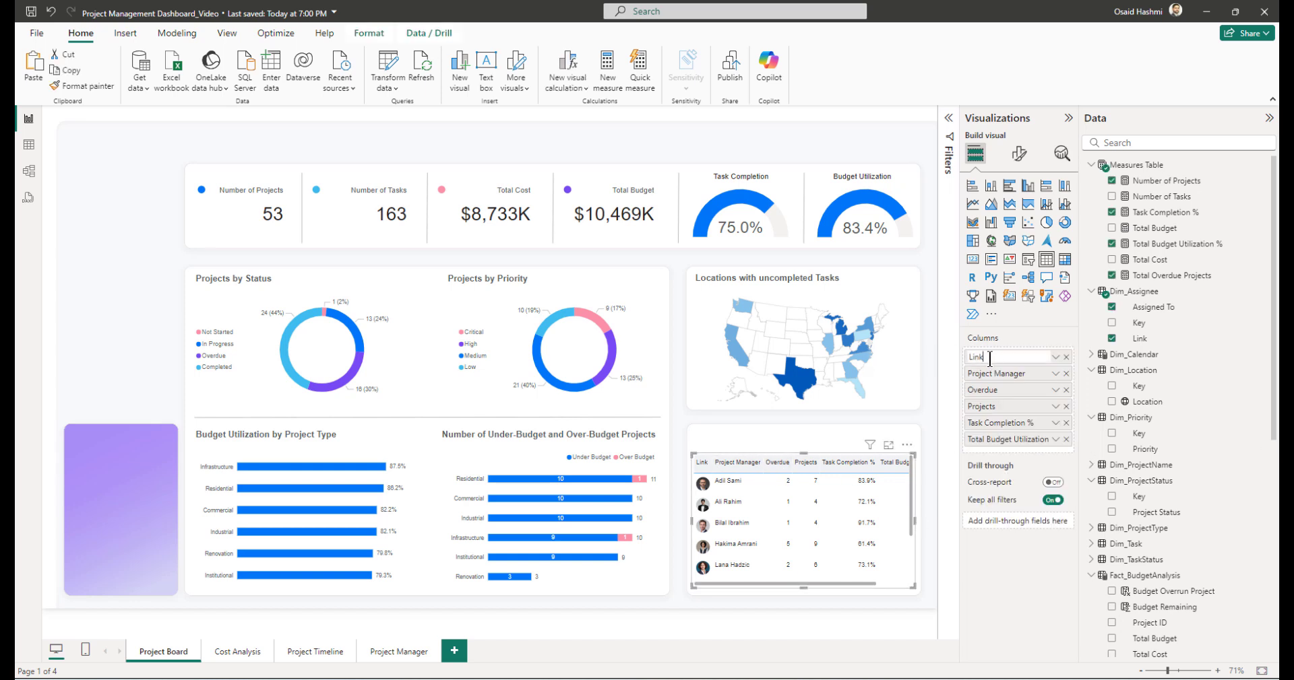
pyautogui.press('BackSpace')
pyautogui.press('Return')
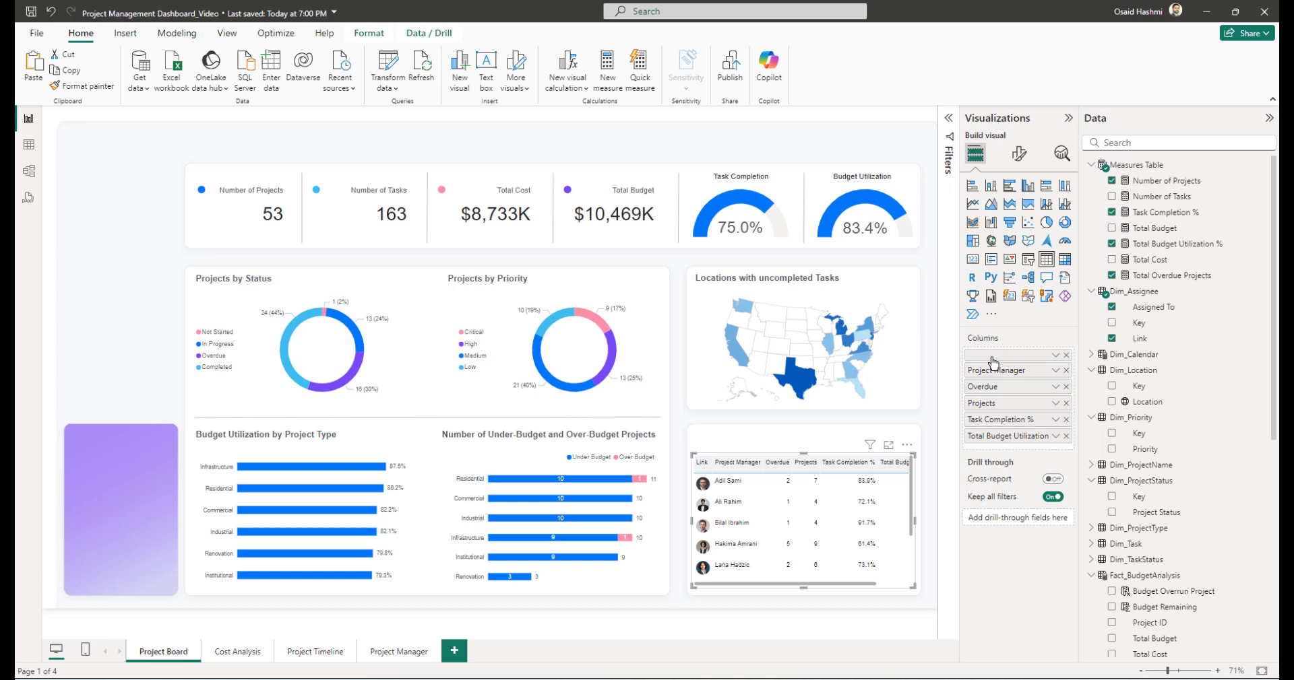
pyautogui.rightClick(990, 359)
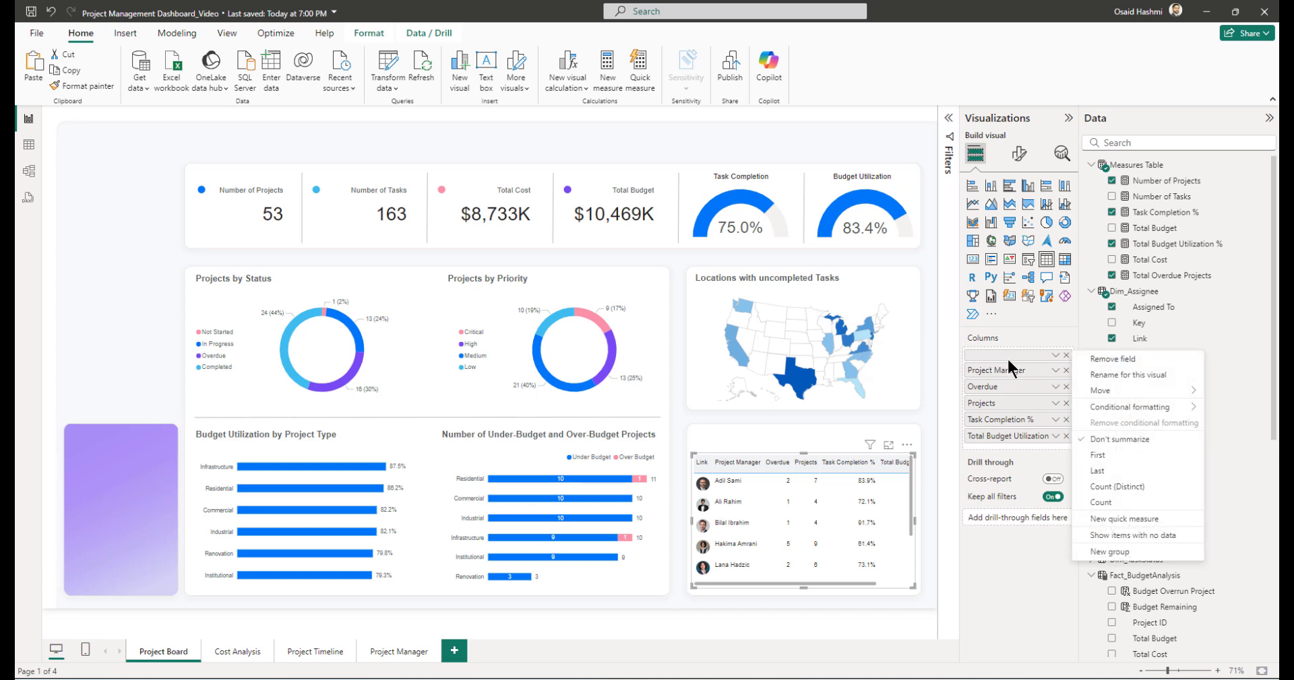
pyautogui.click(1115, 376)
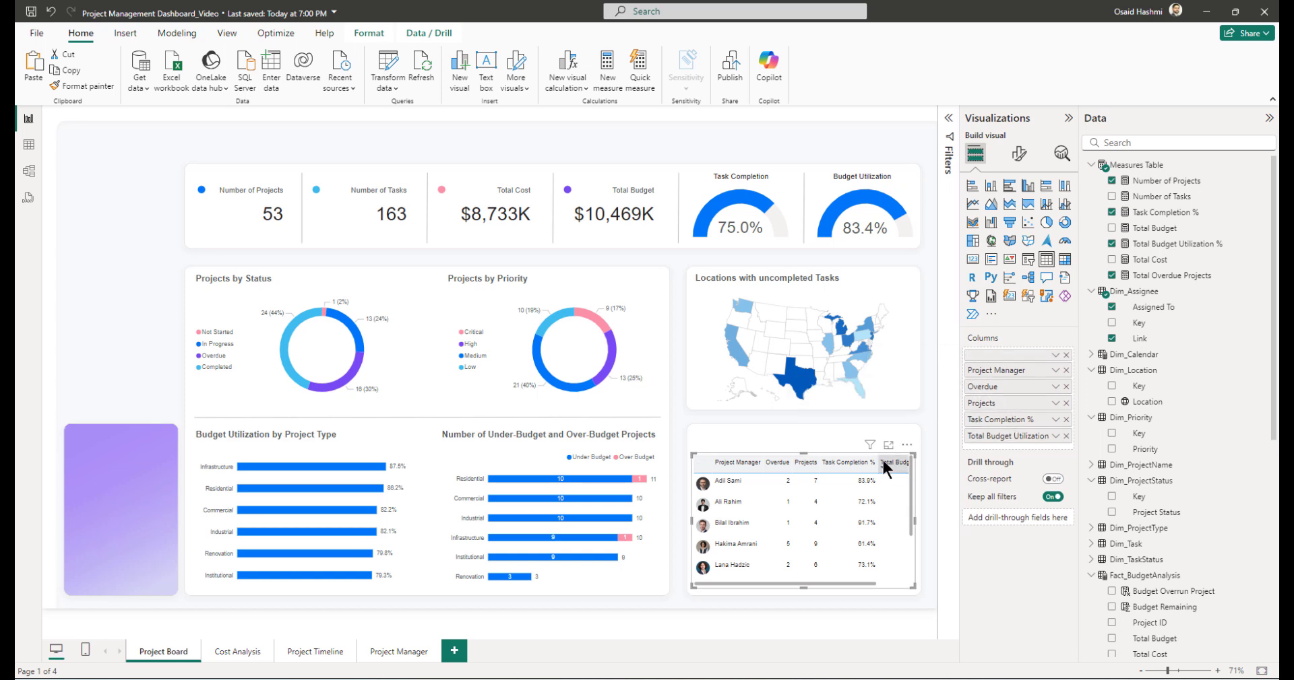
# - Narrow the Task Completion % and Total Budget Utilization columns so that all columns fit within the table's width
pyautogui.moveTo(877, 462); pyautogui.dragTo(861, 462)
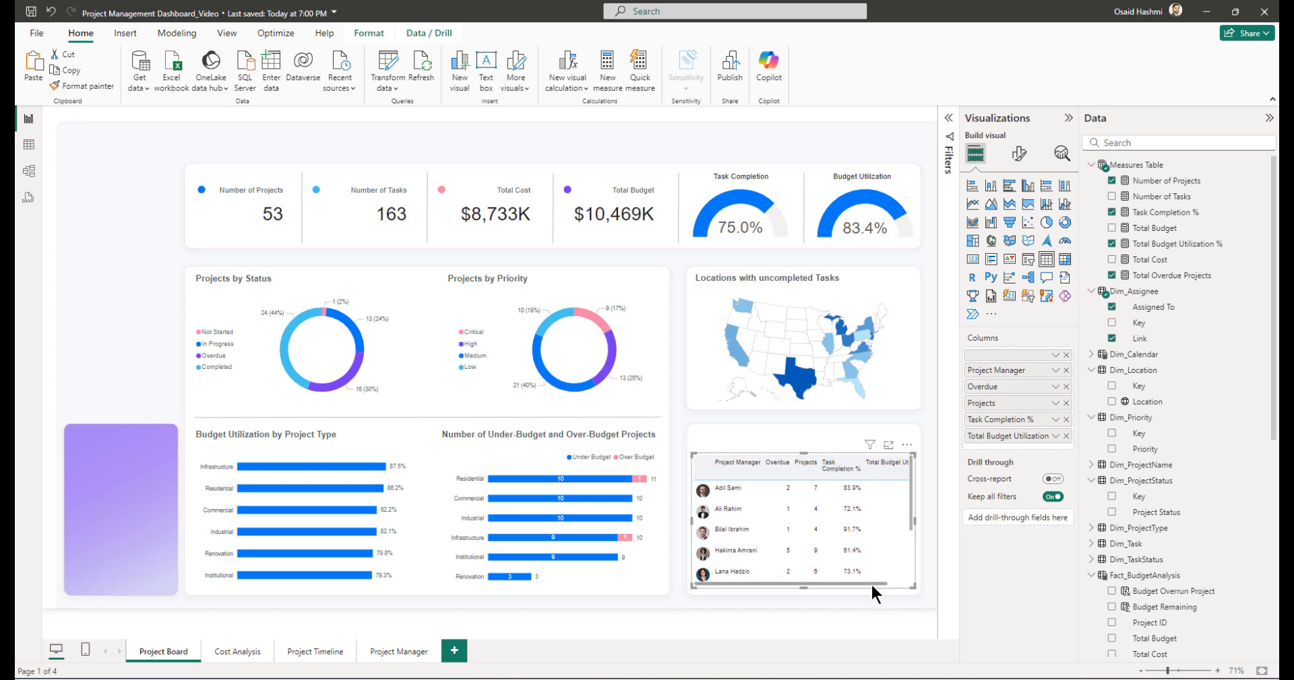
pyautogui.moveTo(870, 584); pyautogui.dragTo(895, 583)
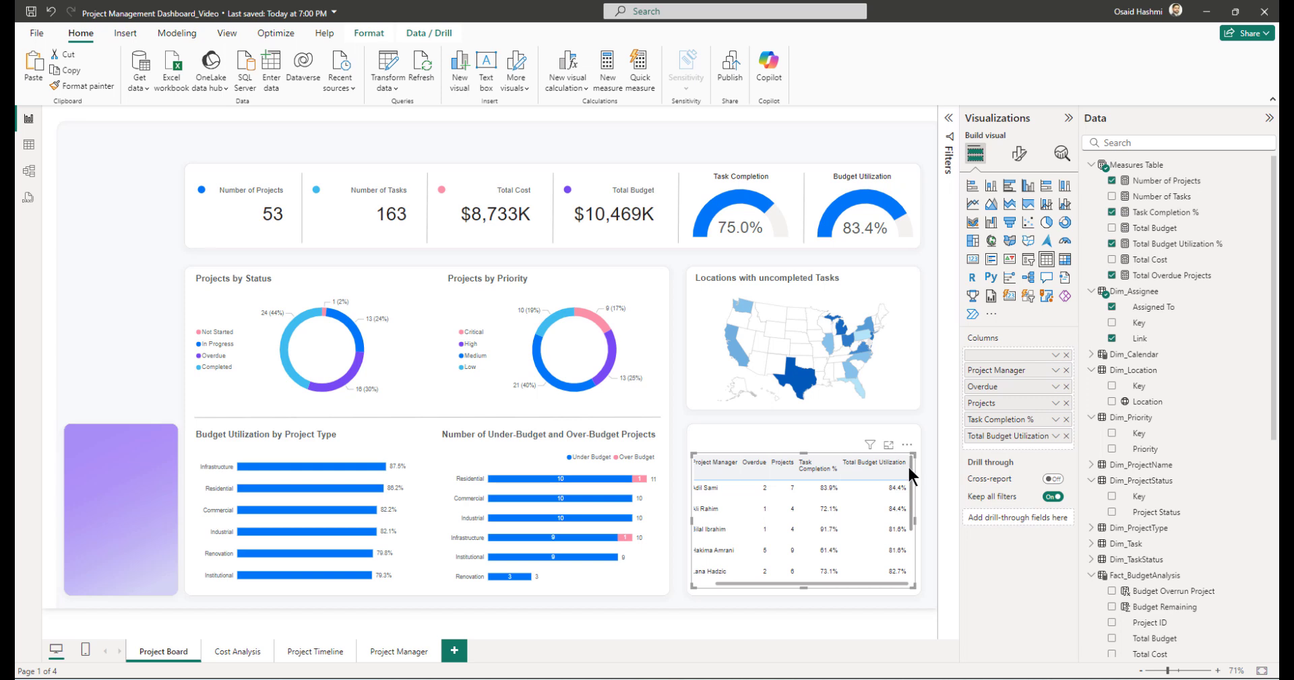
pyautogui.moveTo(905, 468); pyautogui.dragTo(880, 470)
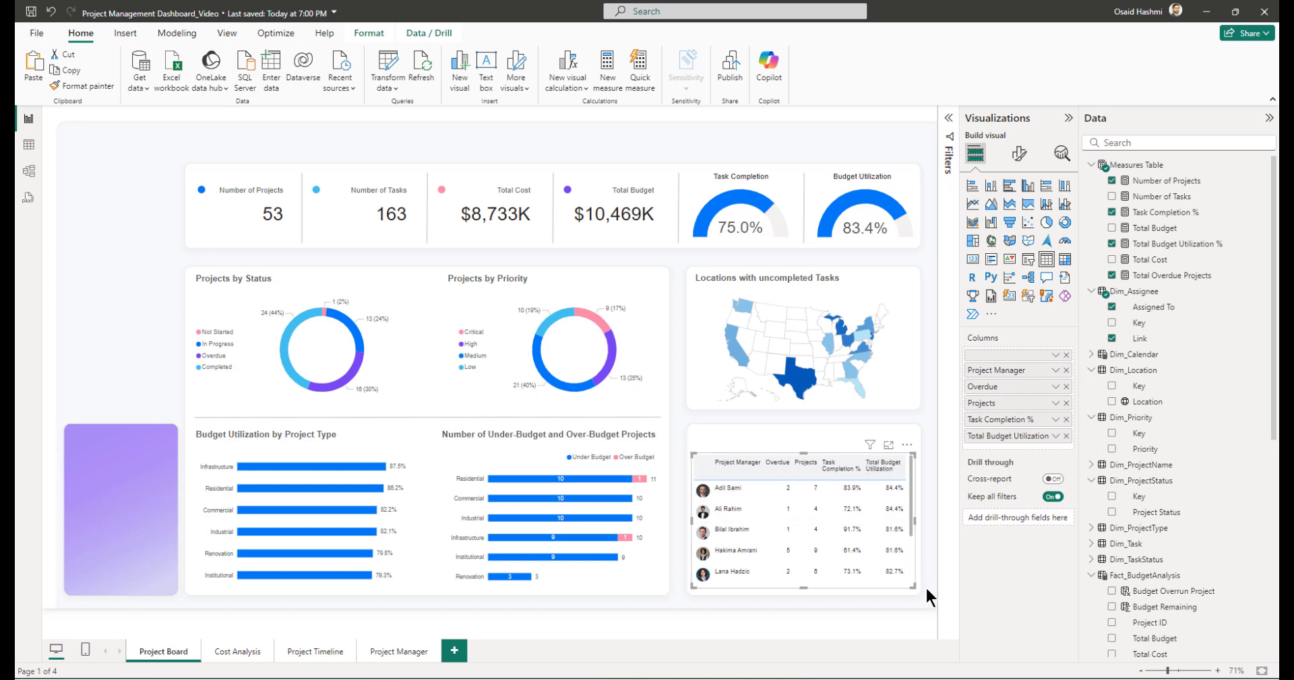
# - Add data bars to the table's Task Completion % column with a light blue positive bar color
pyautogui.click(1019, 154)
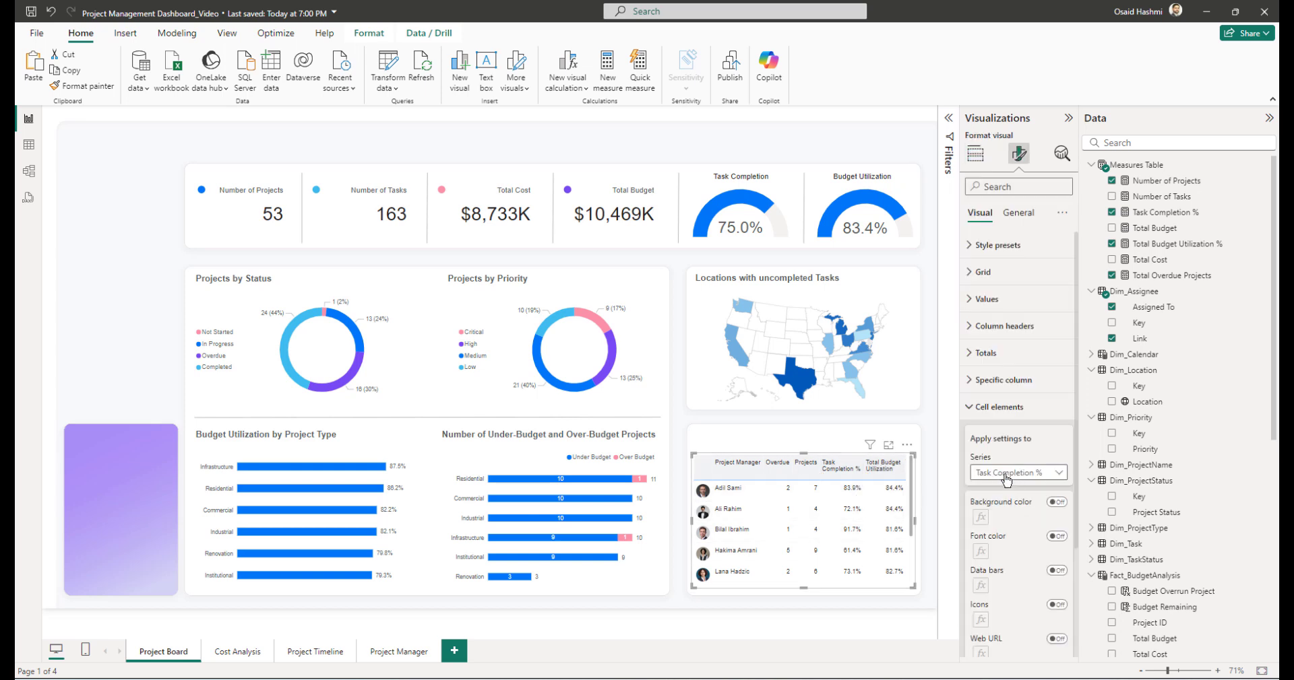
pyautogui.click(1009, 479)
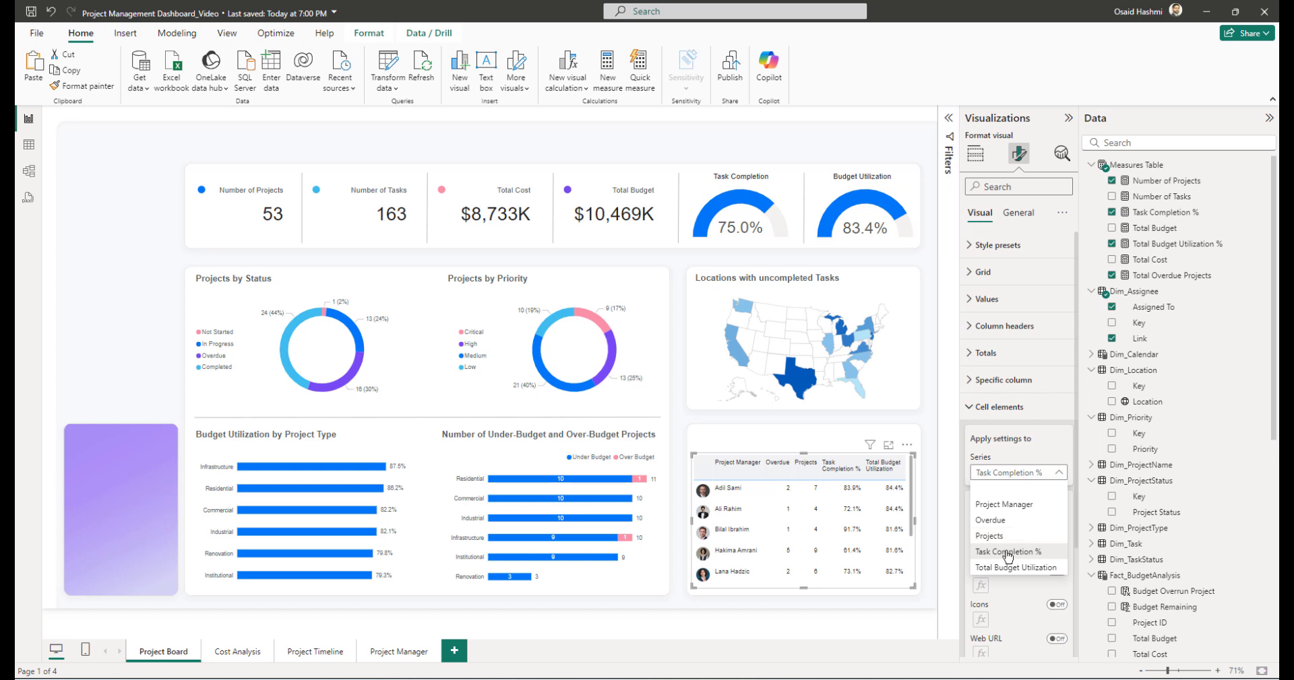
pyautogui.click(1007, 557)
pyautogui.click(1056, 570)
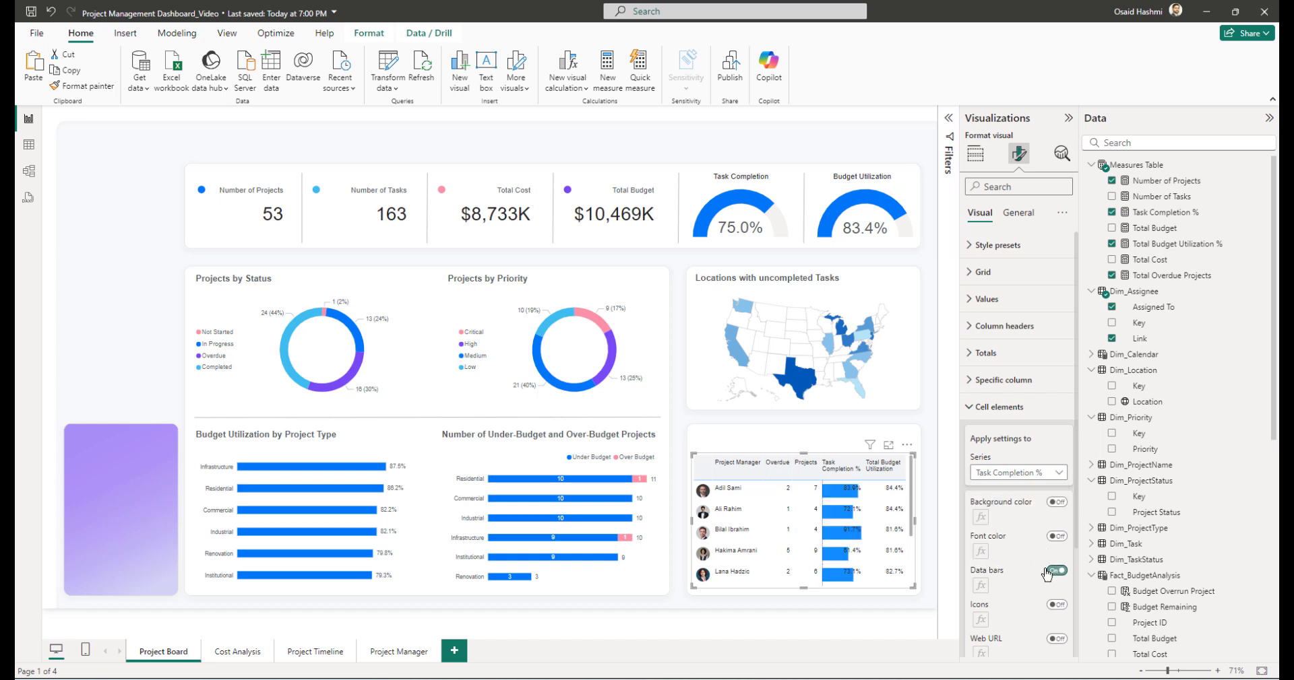
pyautogui.click(981, 586)
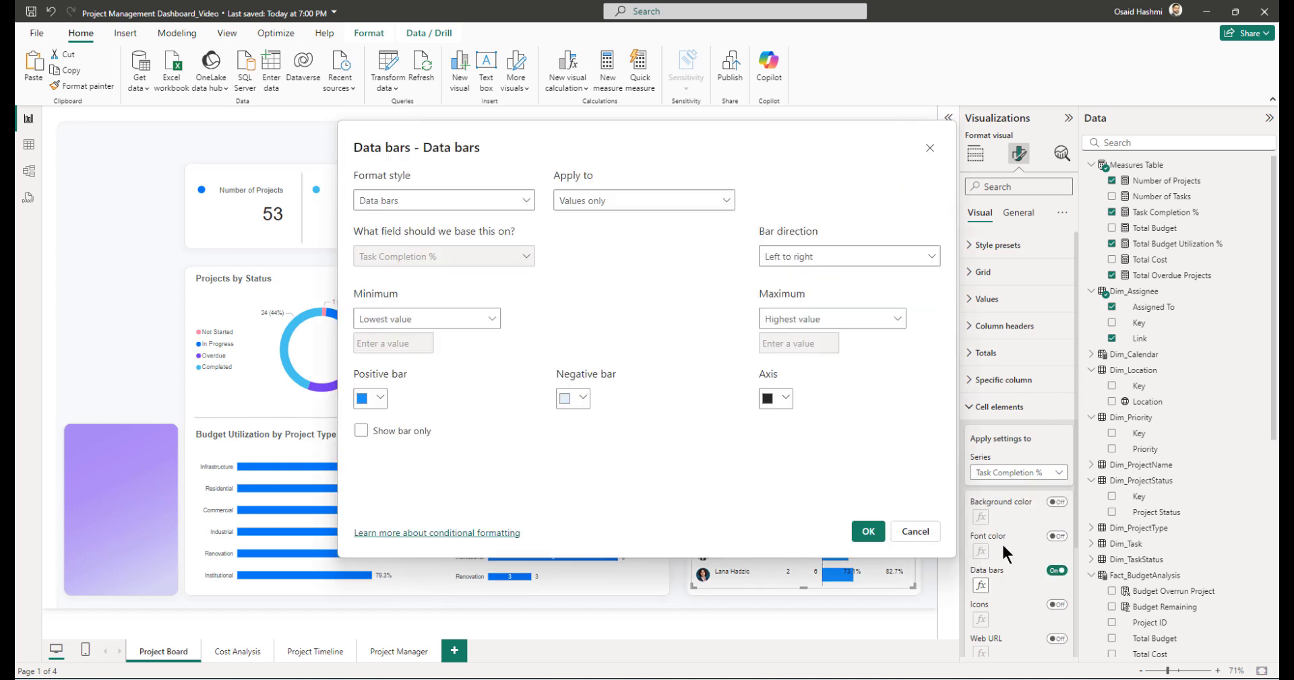
pyautogui.click(376, 398)
pyautogui.click(406, 194)
pyautogui.click(868, 532)
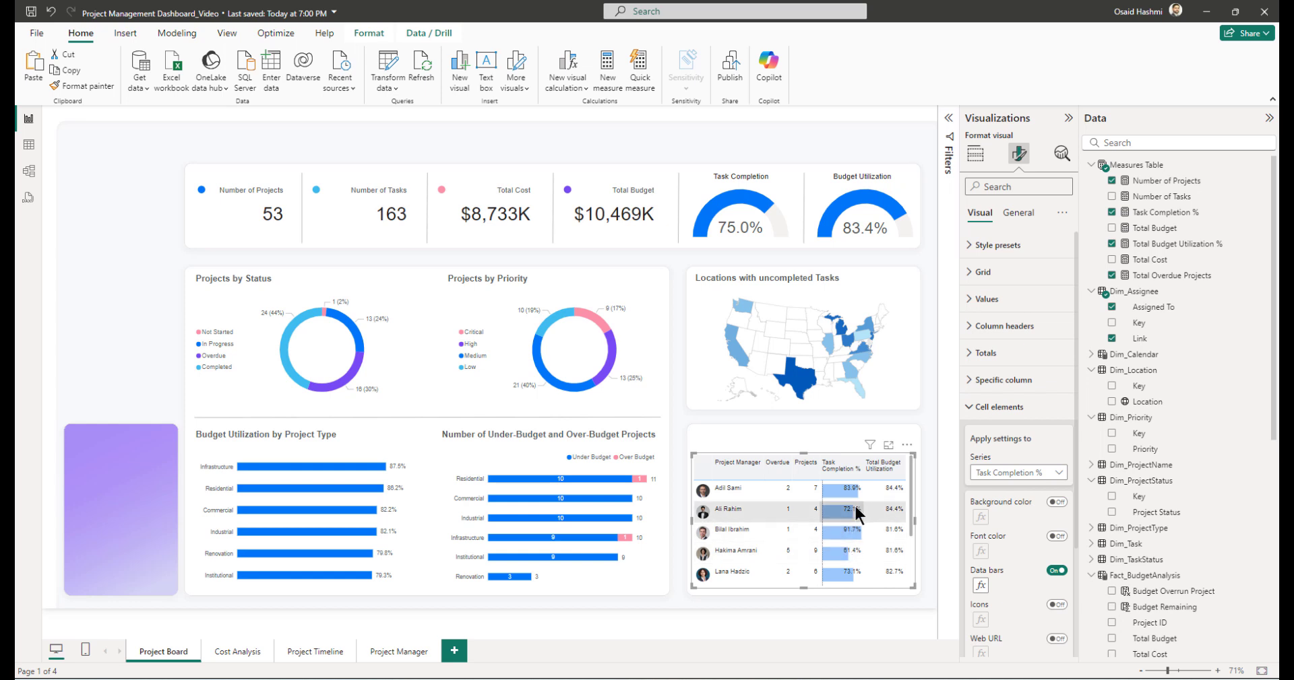
# - Duplicate the under-budget and over-budget chart's title above the project manager table, 481 wide at horizontal 1395 and vertical 693
pyautogui.click(611, 431)
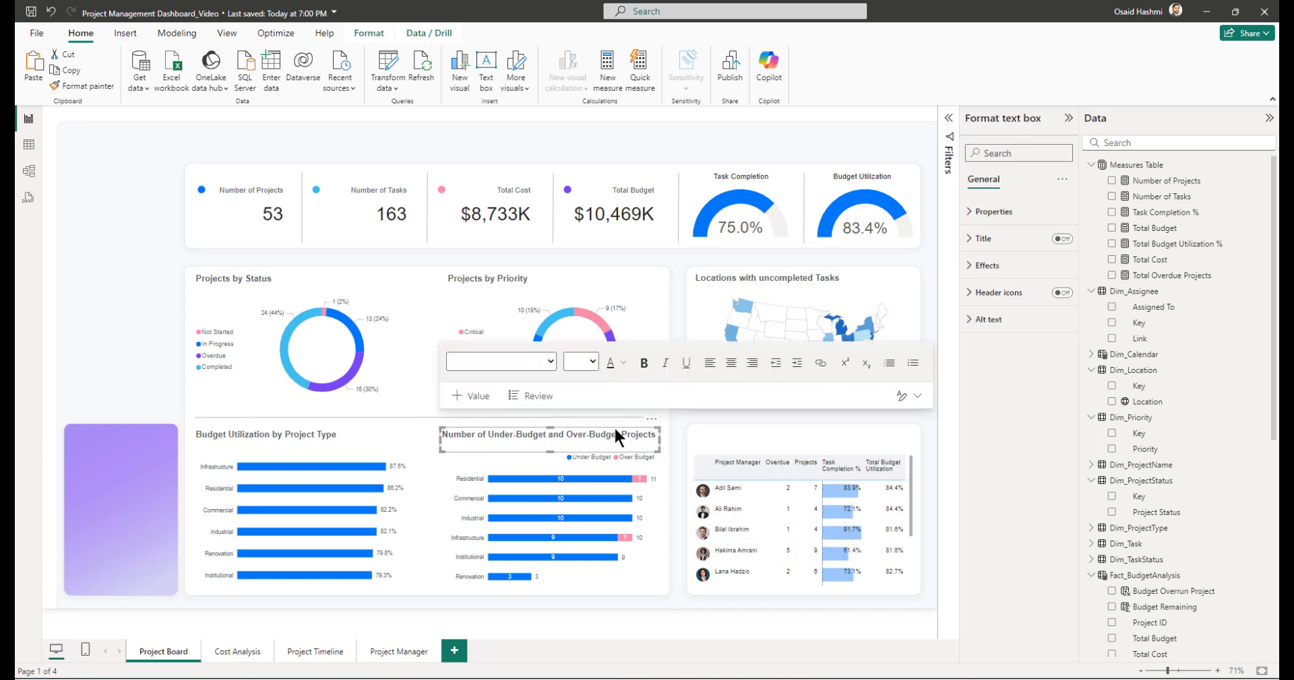
pyautogui.moveTo(614, 426); pyautogui.dragTo(904, 428)
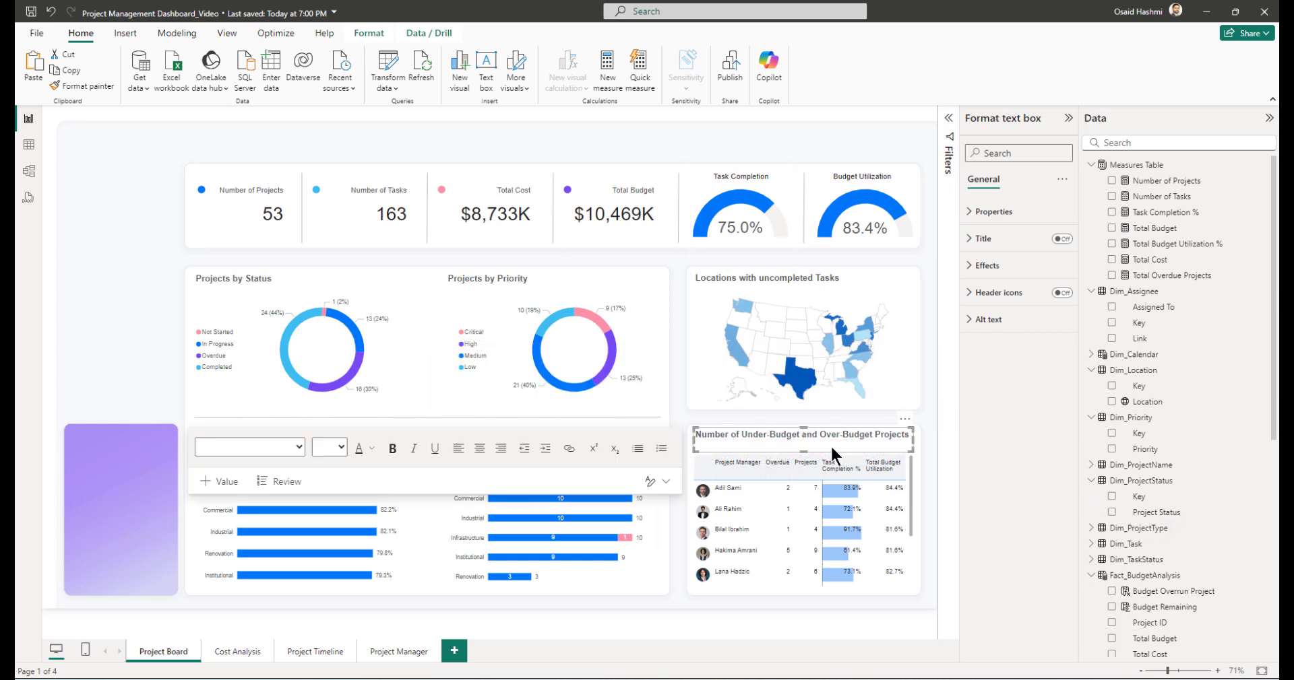
pyautogui.click(999, 215)
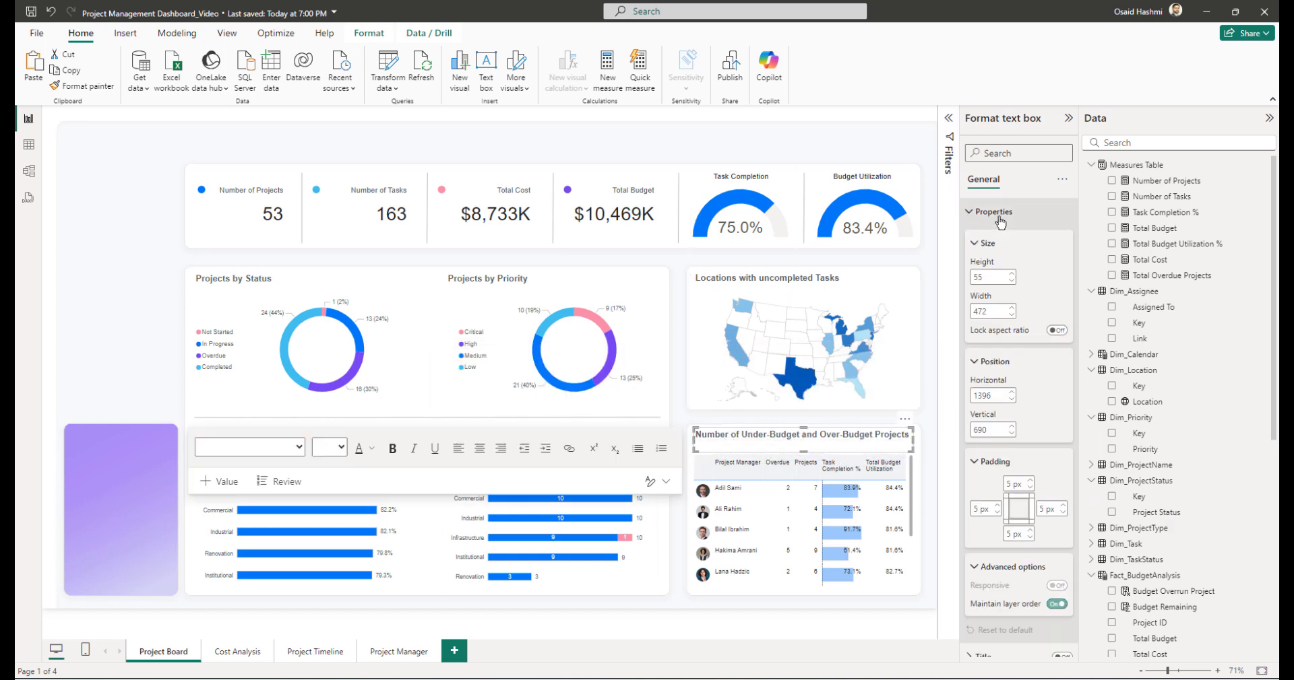
pyautogui.doubleClick(993, 307)
pyautogui.write('481')
pyautogui.press('Tab')
pyautogui.press('Tab')
pyautogui.press('Tab')
pyautogui.write('1')
pyautogui.press('Tab')
pyautogui.hotkey('ctrl', 'z')
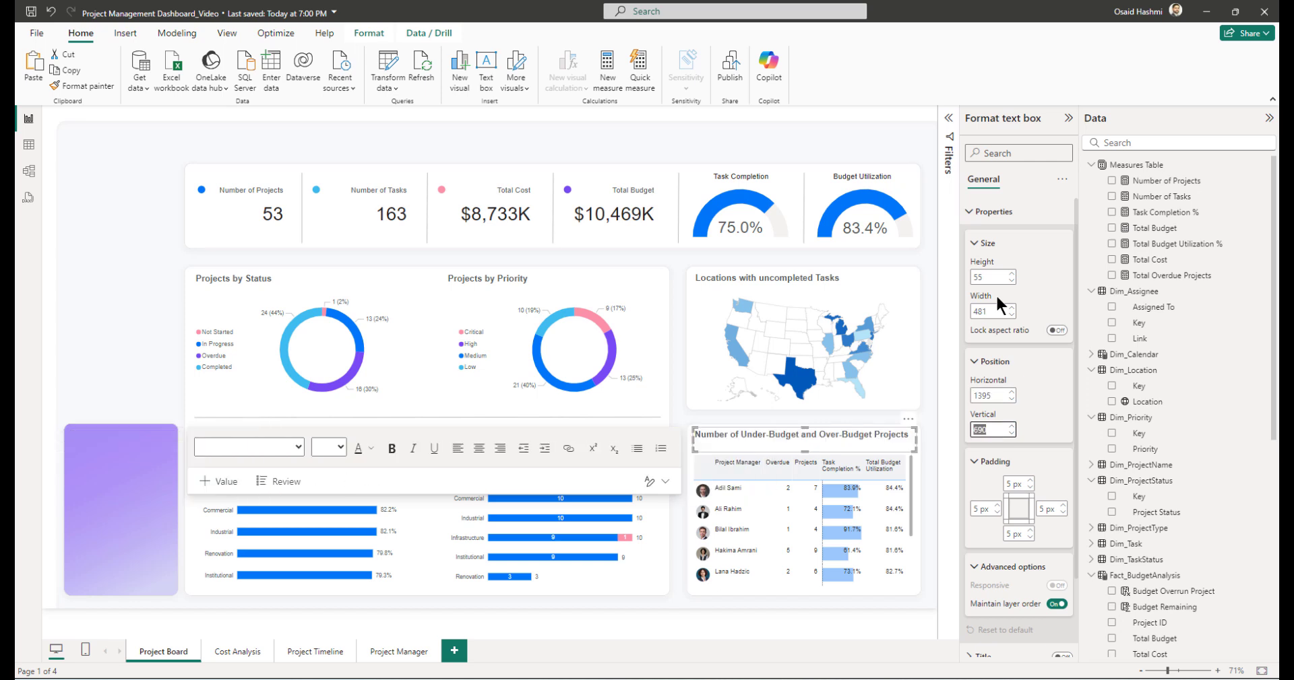
pyautogui.write('693')
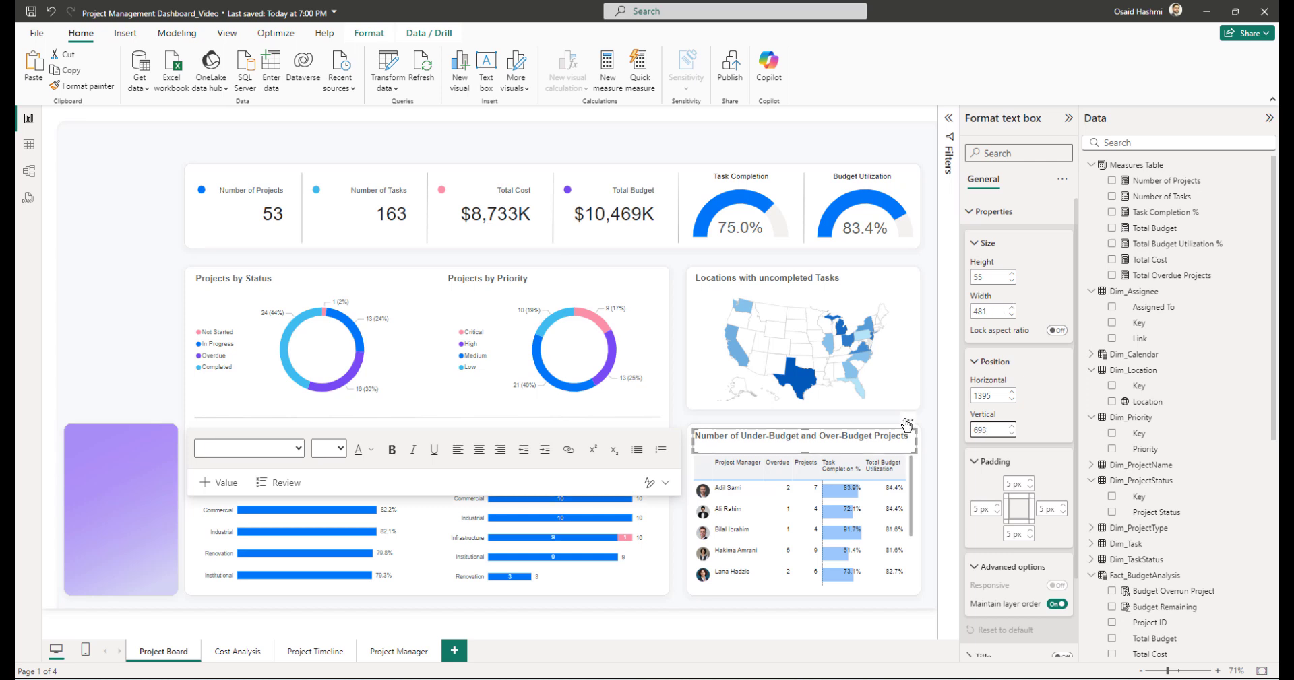
pyautogui.click(941, 427)
# - Replace the text of the copied title above the table with "Project Managers"
pyautogui.click(829, 438)
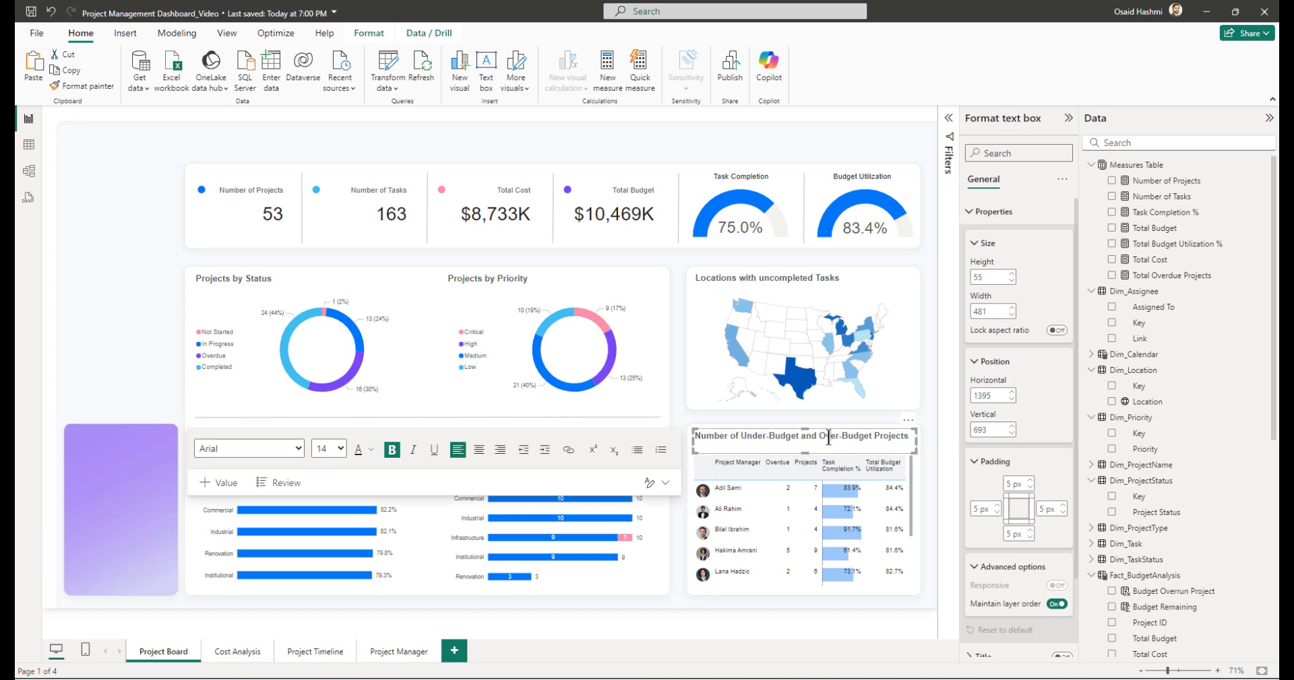
pyautogui.hotkey('ctrl', 'a')
pyautogui.write('Project M')
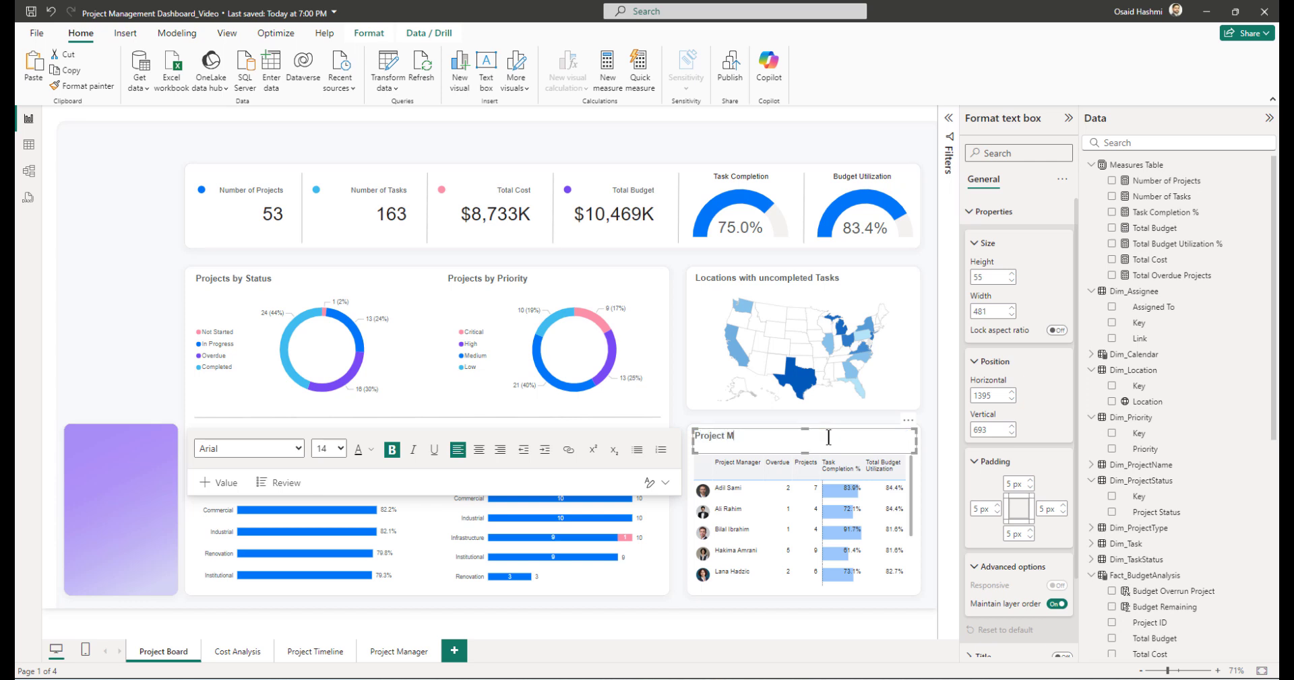
pyautogui.write('anagers')
pyautogui.click(935, 414)
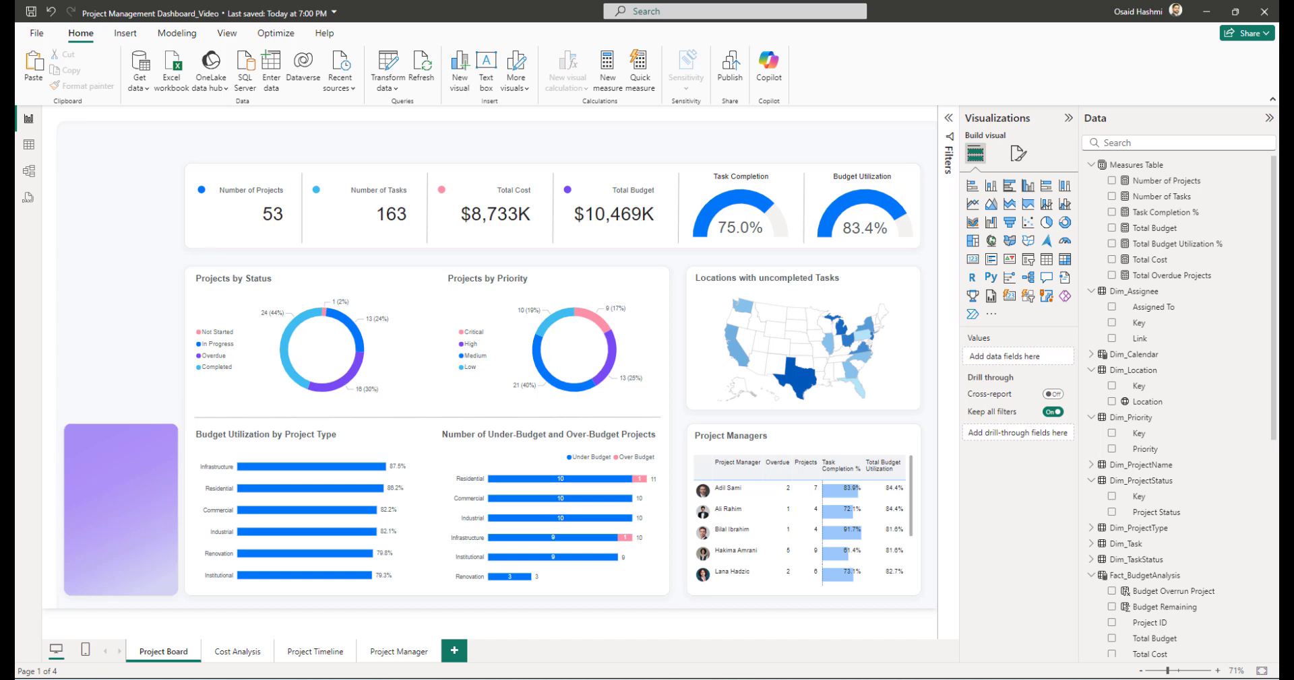
# - Insert a new text box and size it to 210 high and 228 wide
pyautogui.moveTo(262, 492)
pyautogui.click(486, 67)
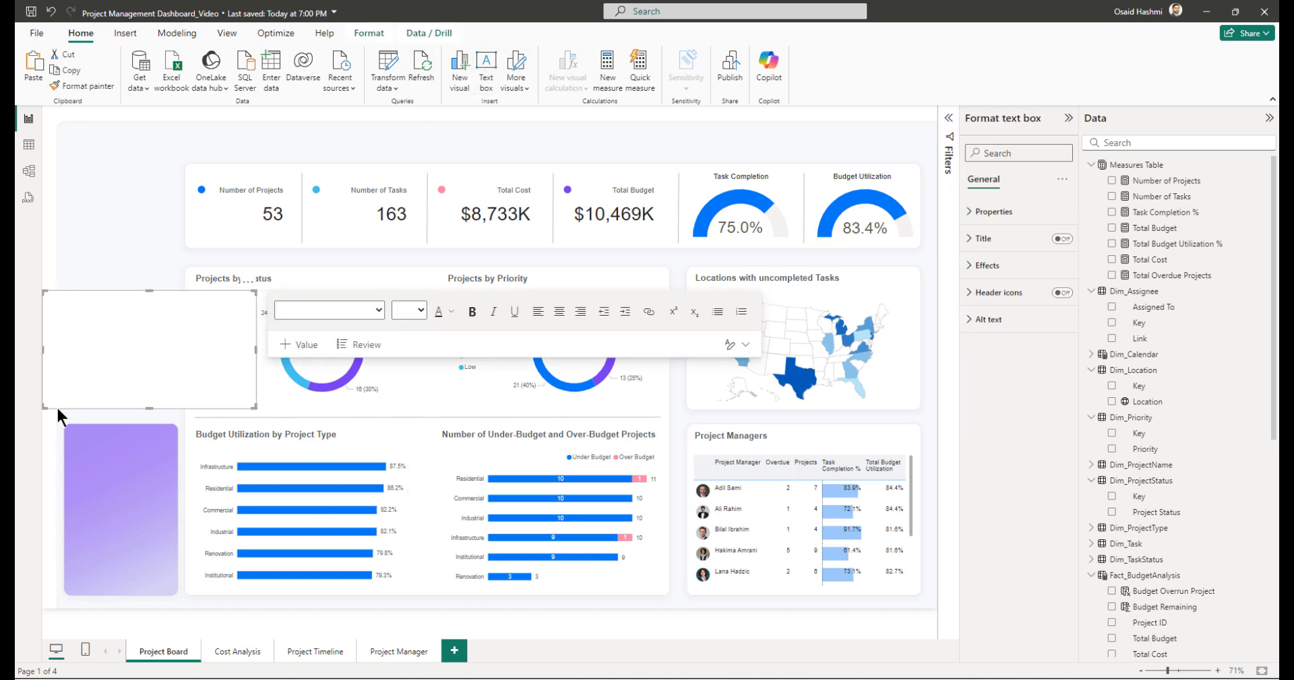
pyautogui.click(151, 341)
pyautogui.click(994, 212)
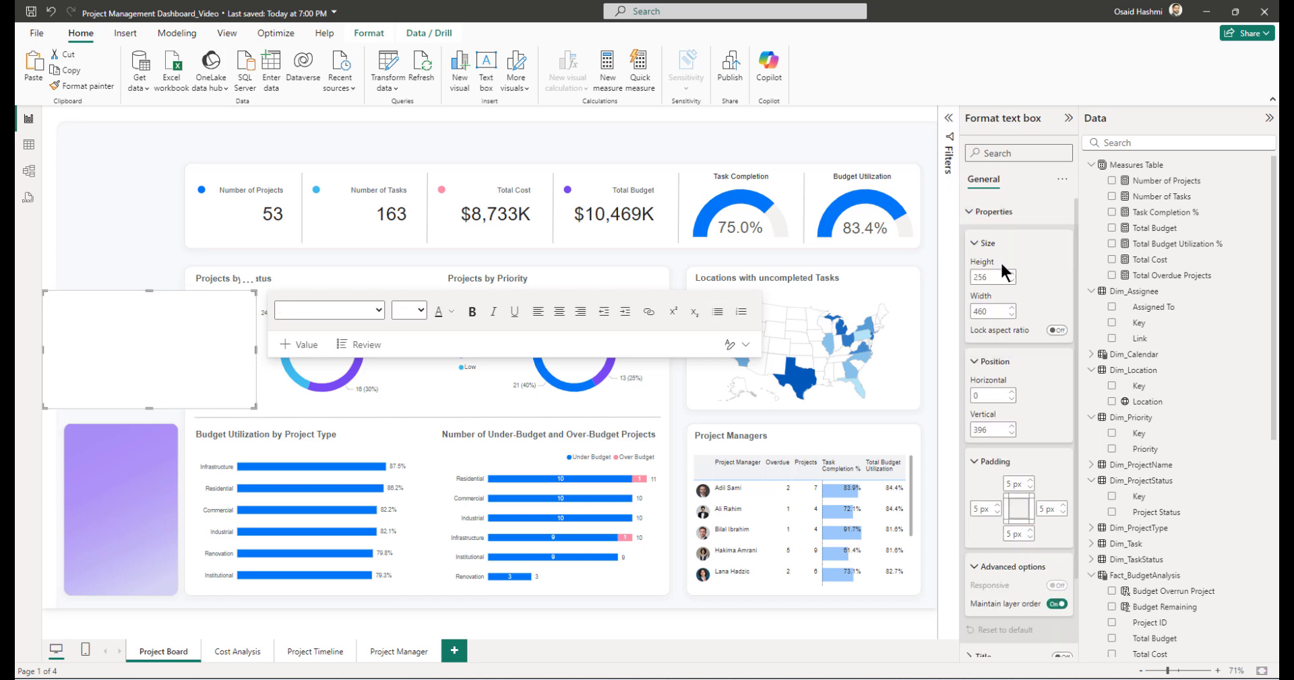
pyautogui.doubleClick(992, 278)
pyautogui.write('210')
pyautogui.press('Tab')
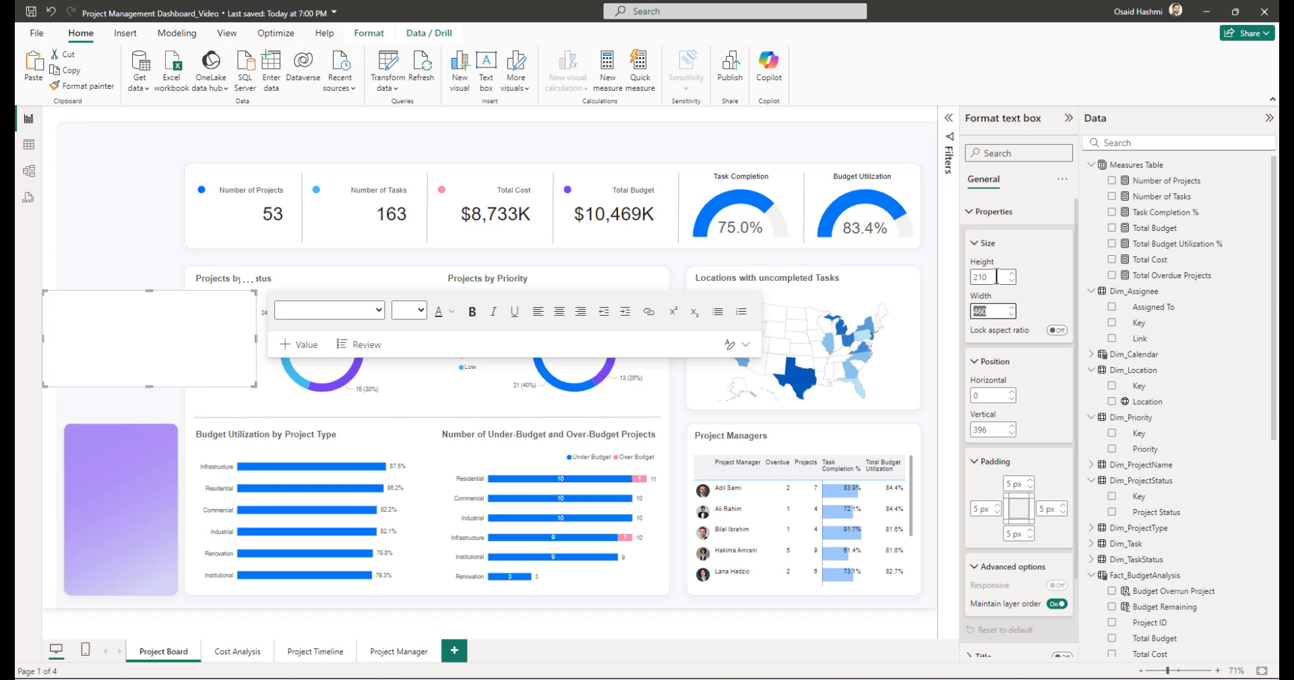
pyautogui.write('228')
pyautogui.press('Tab')
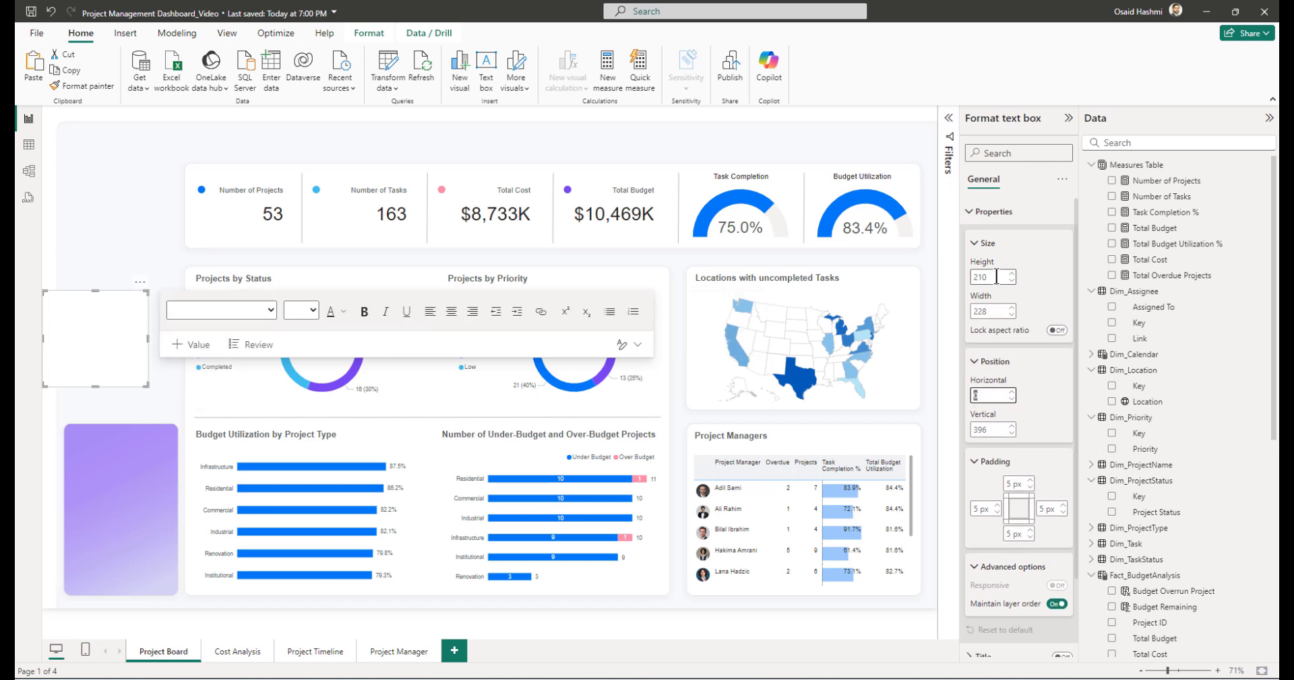
# - Position the empty text box over the purple card at horizontal 55 and vertical 712
pyautogui.write('55')
pyautogui.press('Tab')
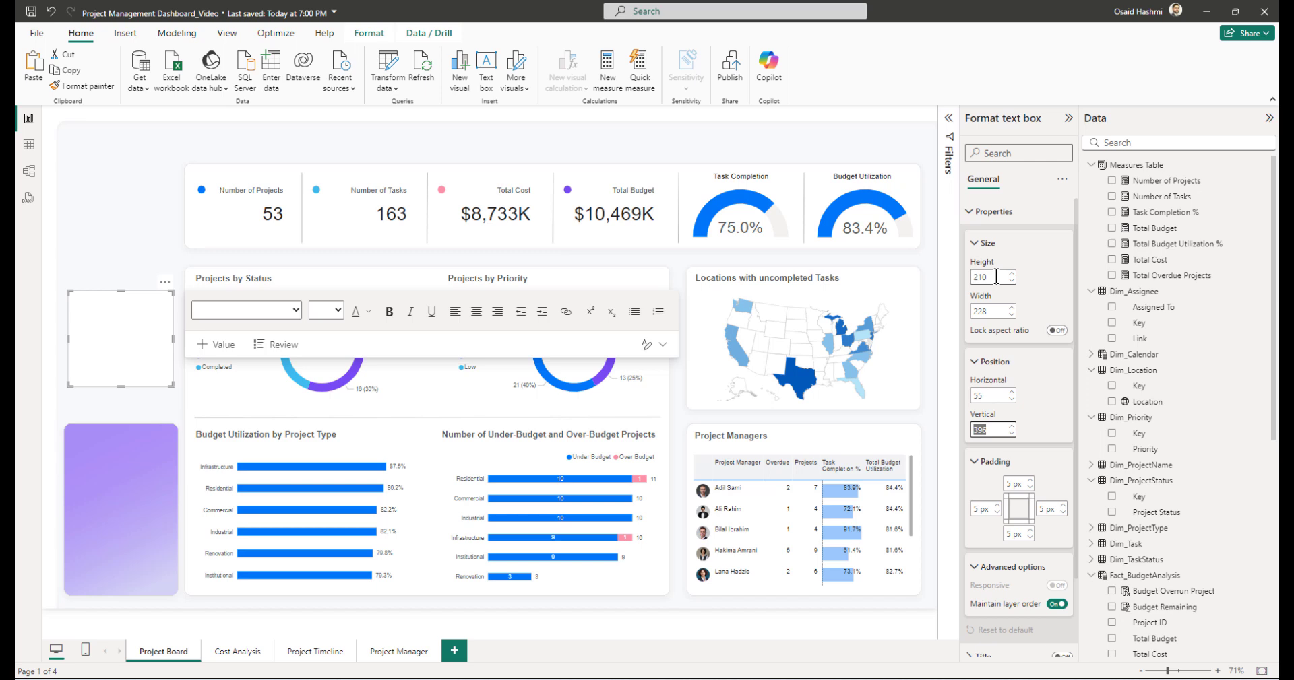
pyautogui.write('712')
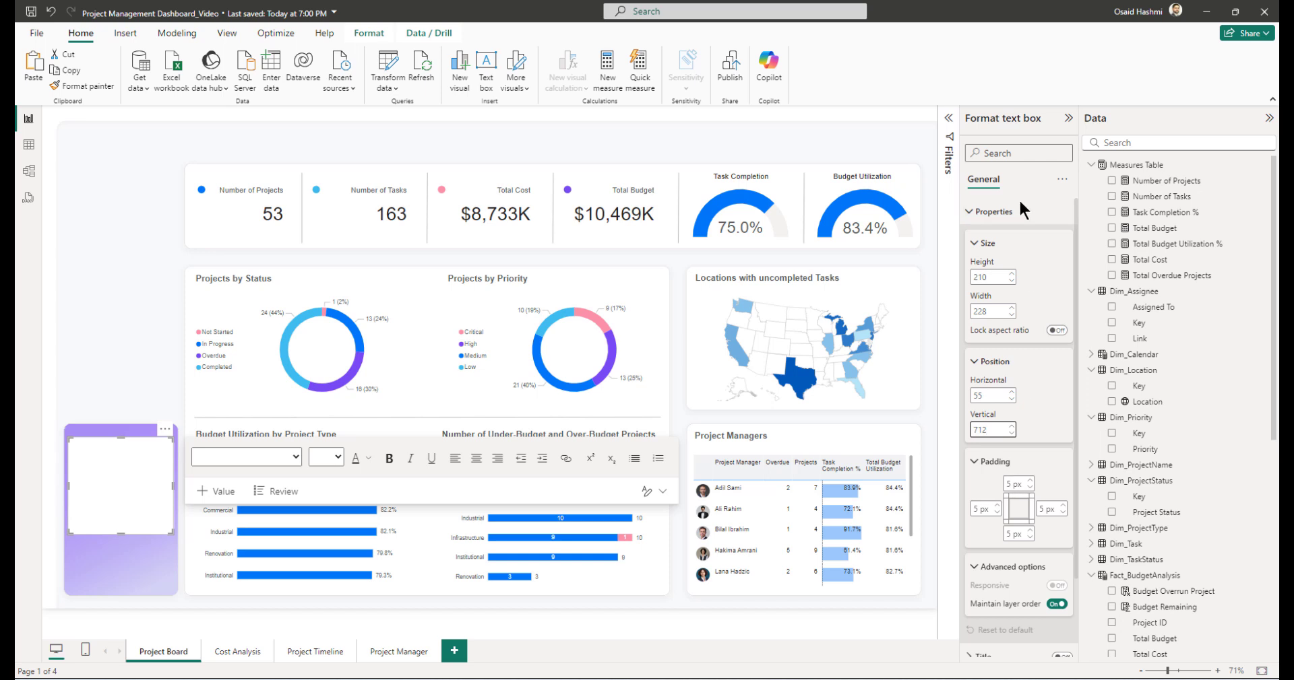
# - Turn off the background of the text box on the purple card
pyautogui.click(989, 213)
pyautogui.click(988, 267)
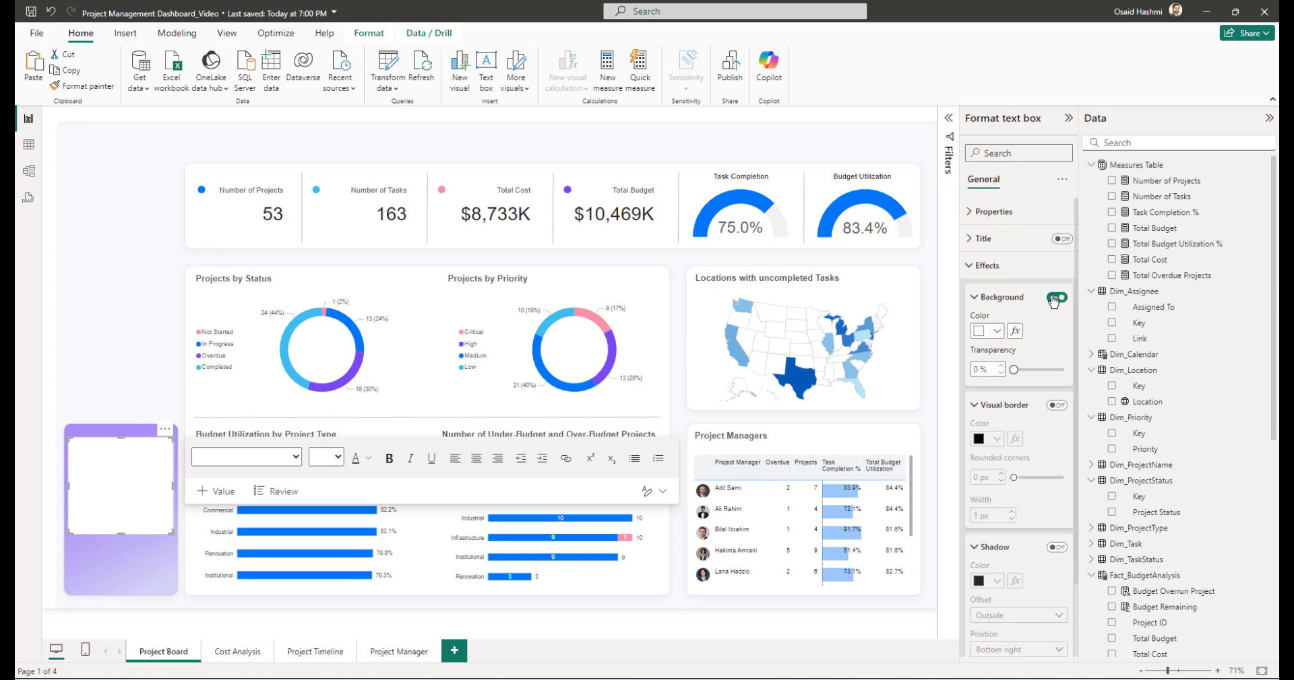
pyautogui.click(988, 267)
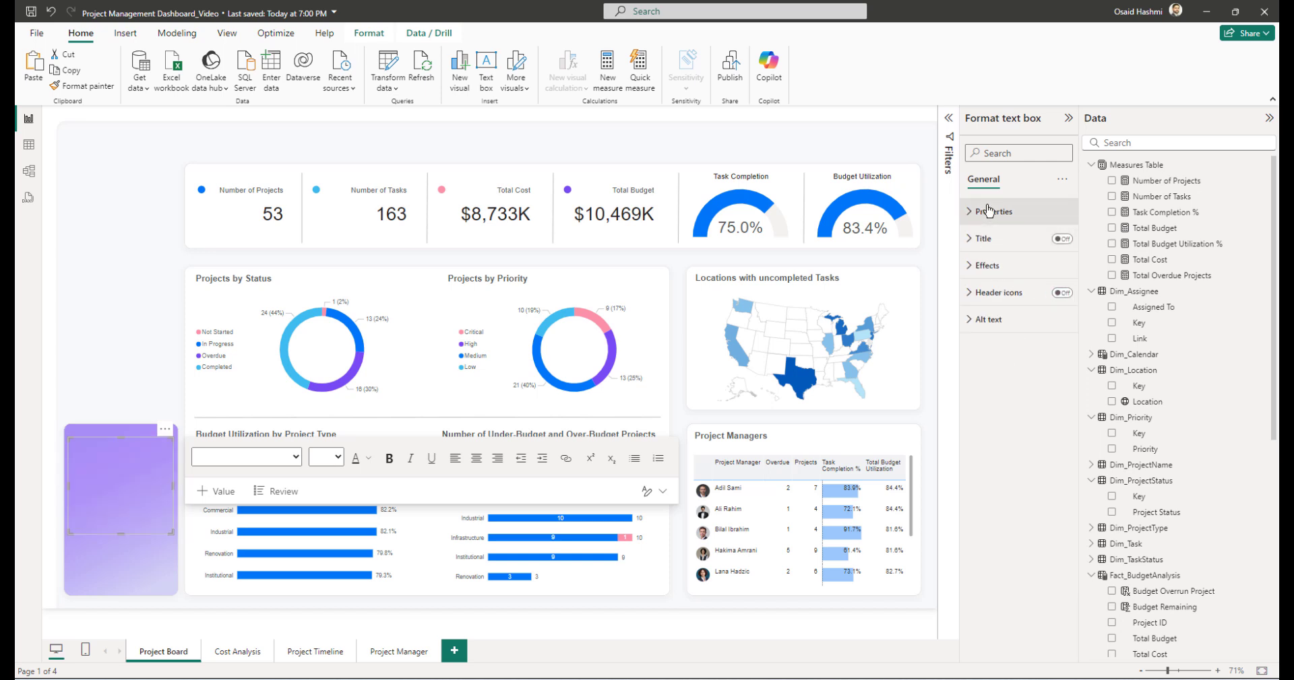
# - Enter "Need your attention:" in the purple card's text box and make it bold and white
pyautogui.click(120, 453)
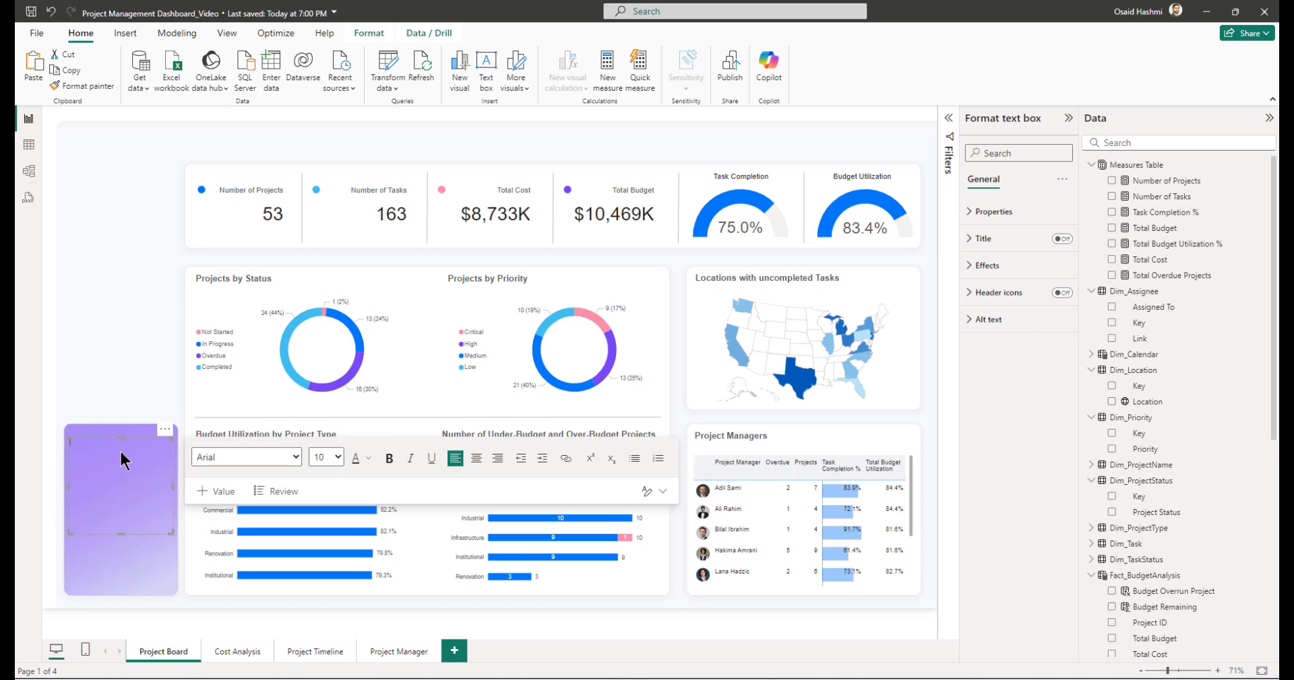
pyautogui.write('Need your attention:')
pyautogui.hotkey('ctrl', 'a')
pyautogui.click(395, 461)
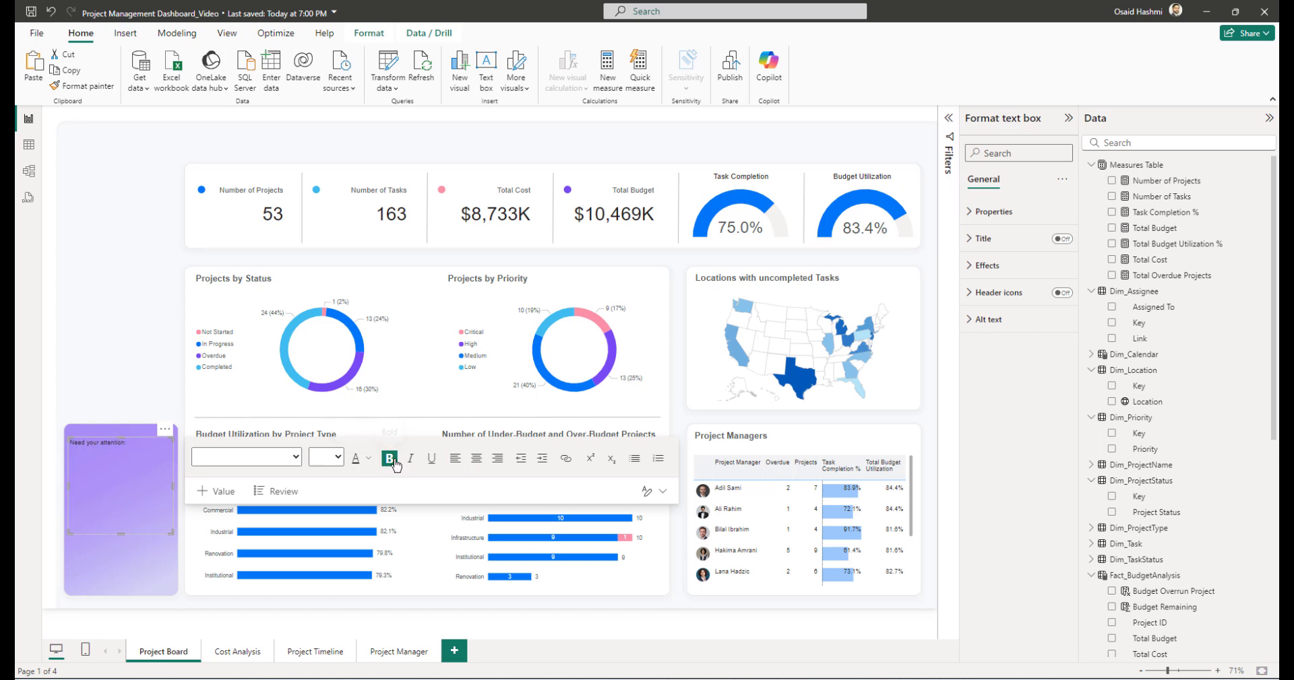
pyautogui.click(354, 460)
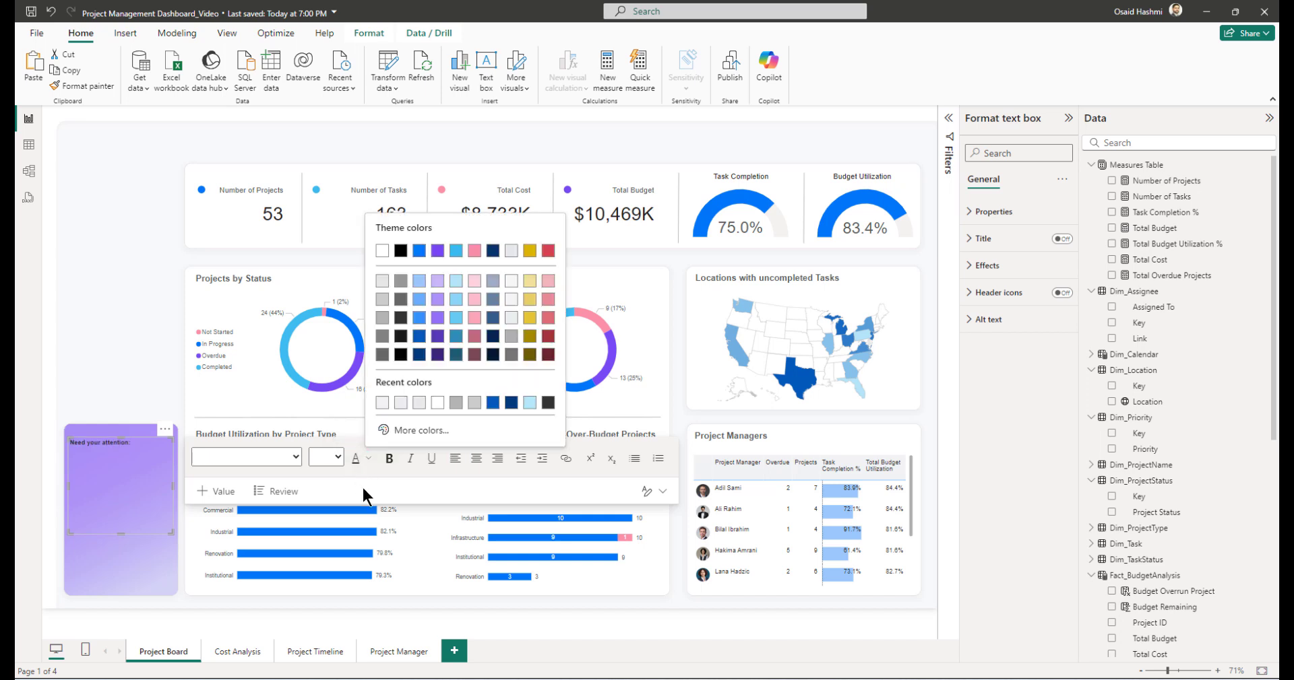
pyautogui.click(383, 254)
# - Set the font size of the "Need your attention:" heading to 11
pyautogui.click(141, 471)
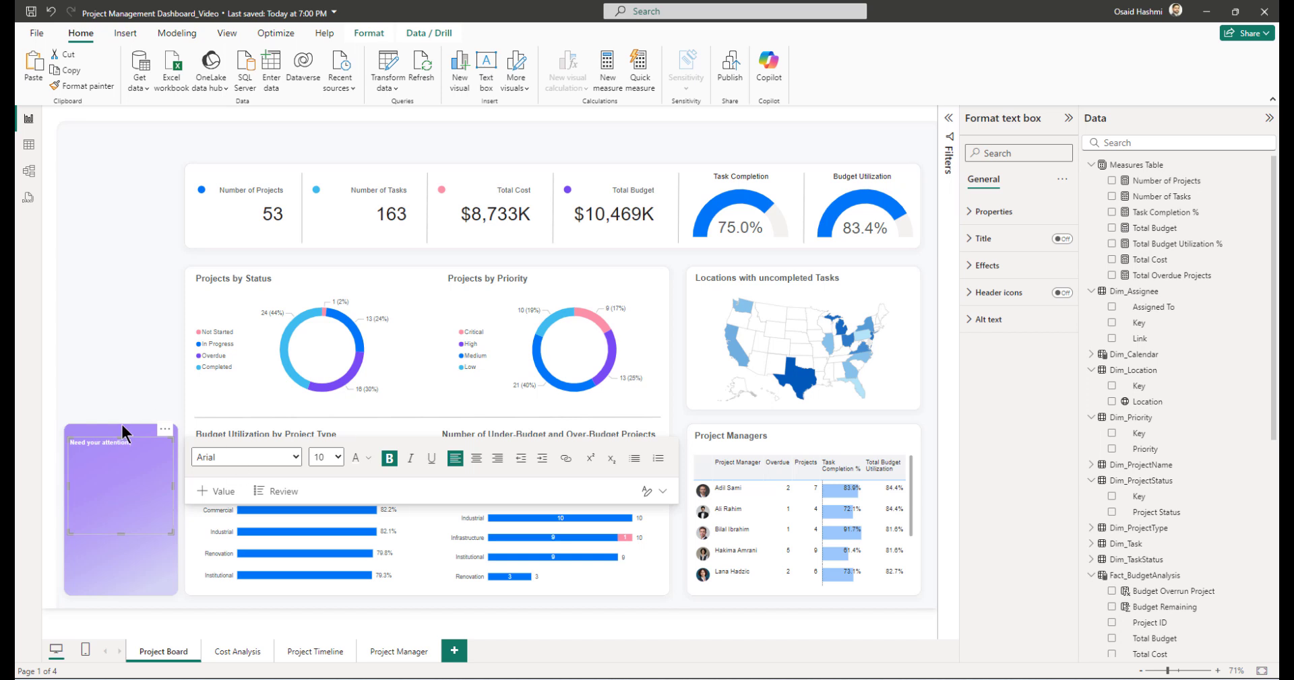
pyautogui.hotkey('ctrl', 'a')
pyautogui.click(336, 455)
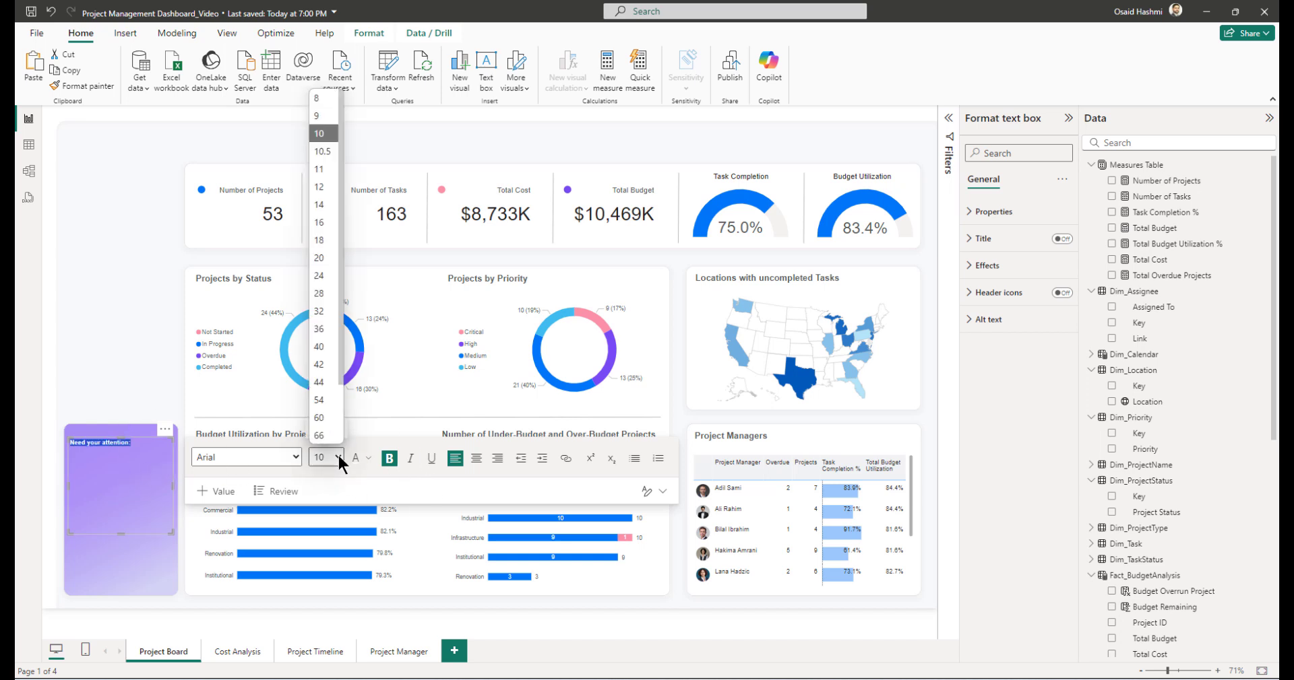
pyautogui.click(319, 170)
pyautogui.click(160, 463)
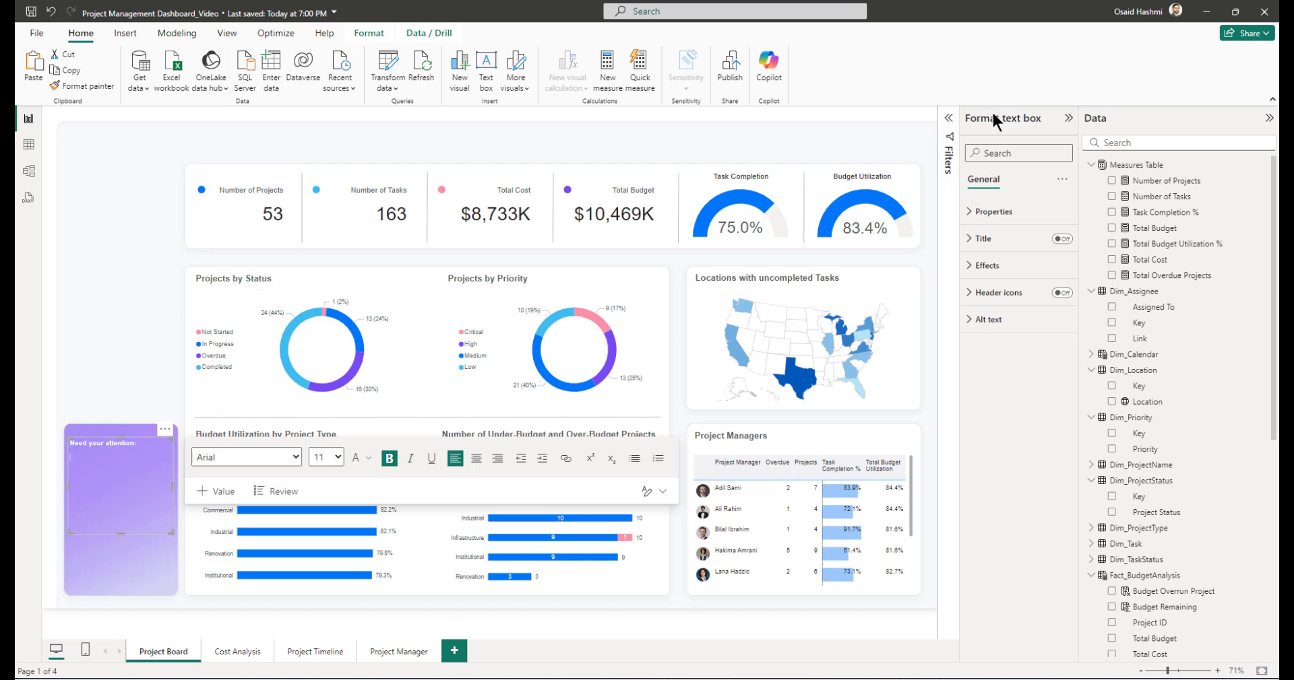
# - Collapse the text box formatting and data panes to give the report canvas more room
pyautogui.click(1067, 118)
pyautogui.click(1269, 118)
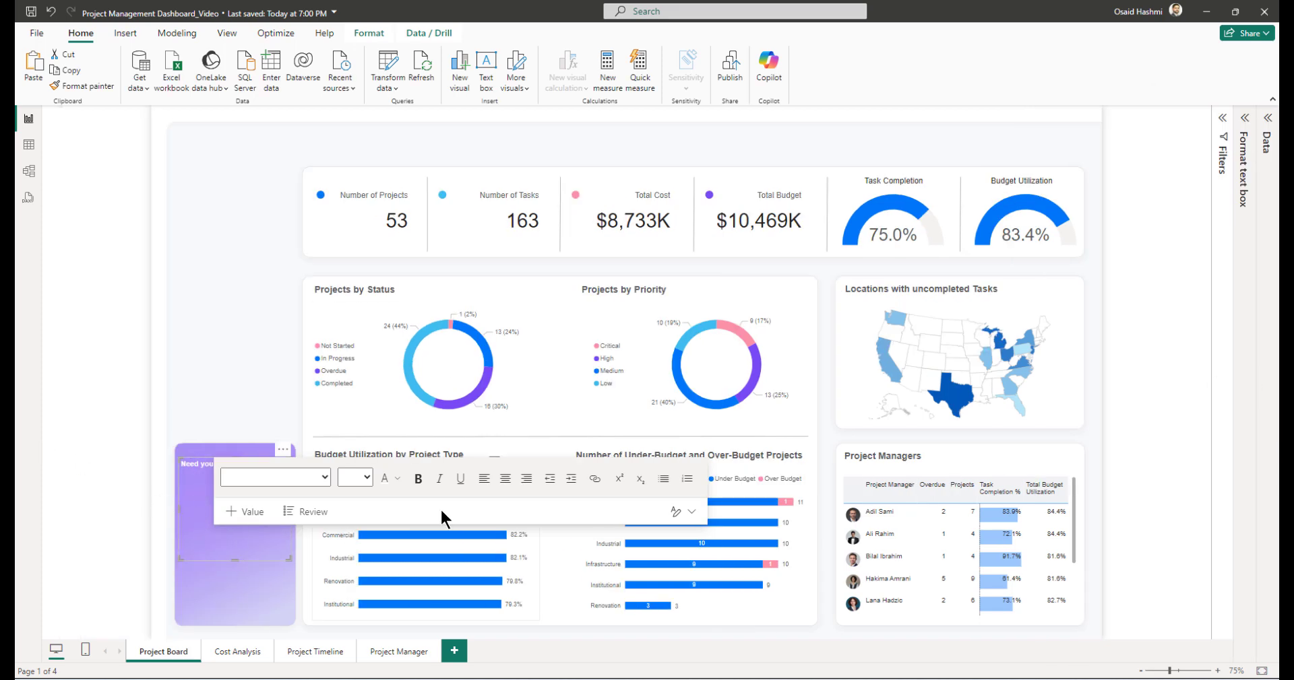
# - Create a measure MostOverdueProject_Name in the Measures Table that looks up the name of the project with the longest overdue duration
pyautogui.click(199, 481)
pyautogui.click(1267, 119)
pyautogui.rightClick(1130, 166)
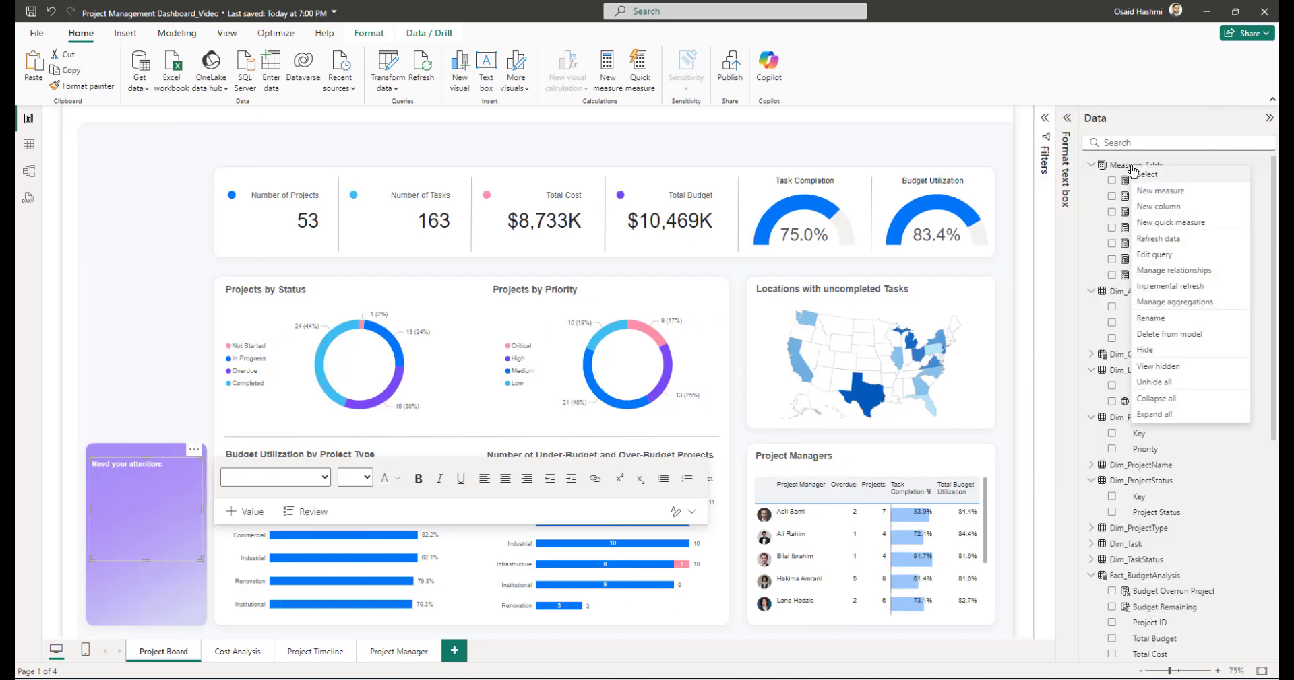
pyautogui.click(1164, 192)
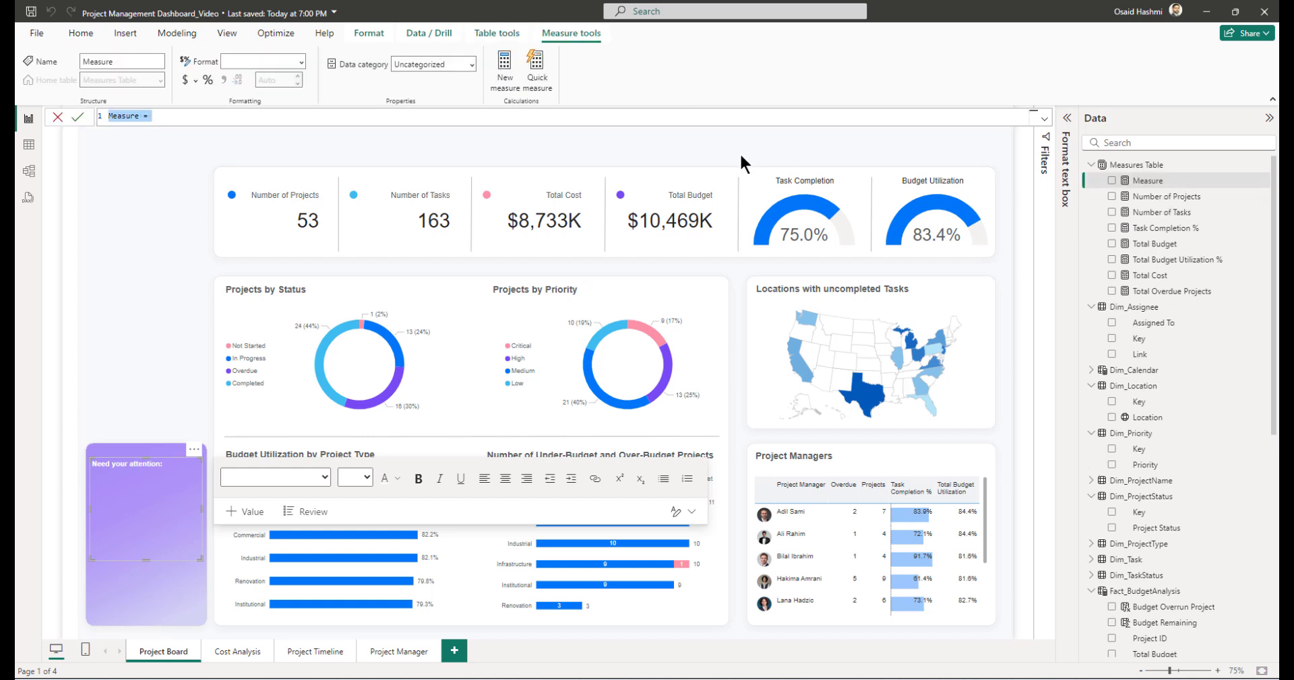
pyautogui.write('<c')
pyautogui.press('BackSpace')
pyautogui.press('BackSpace')
pyautogui.write('MostOverdueProject_Name =')
pyautogui.hotkey('ctrl', 'v')
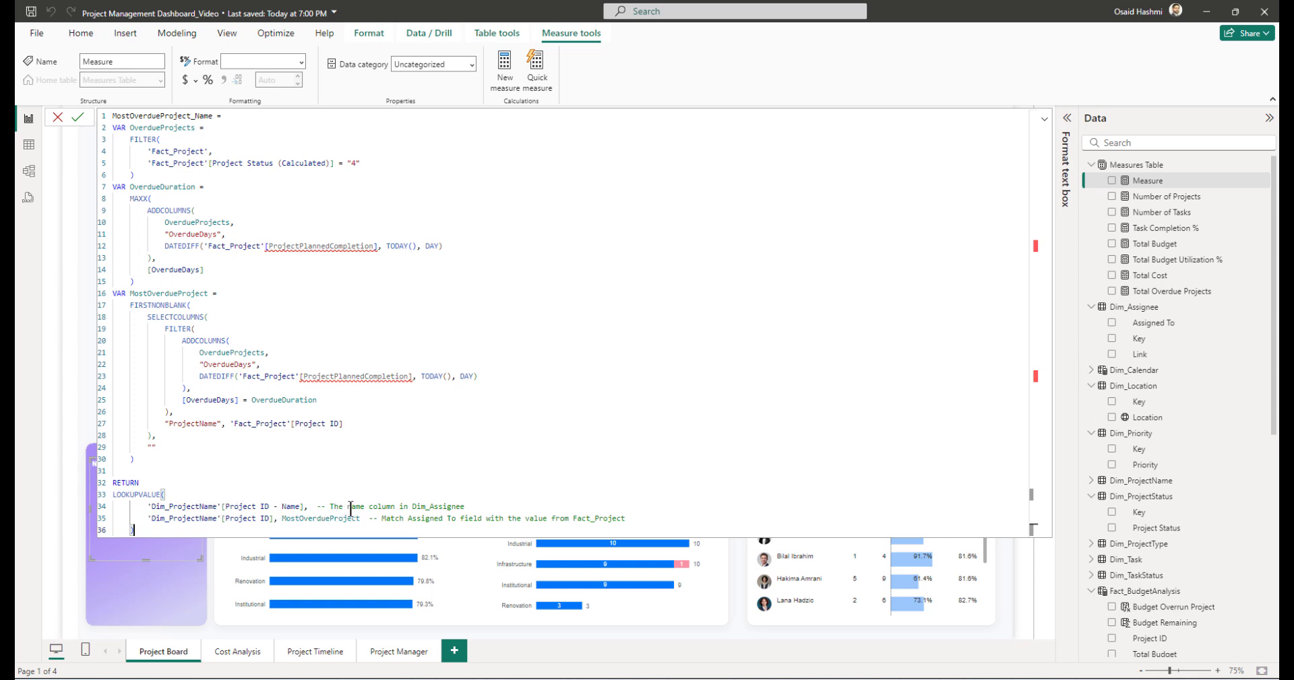
# - Change the table name in the LOOKUPVALUE name-column comment to Dim_Project and commit the measure formula
pyautogui.doubleClick(465, 506)
pyautogui.click(465, 506)
pyautogui.press('BackSpace')
pyautogui.press('BackSpace')
pyautogui.press('BackSpace')
pyautogui.press('BackSpace')
pyautogui.press('BackSpace')
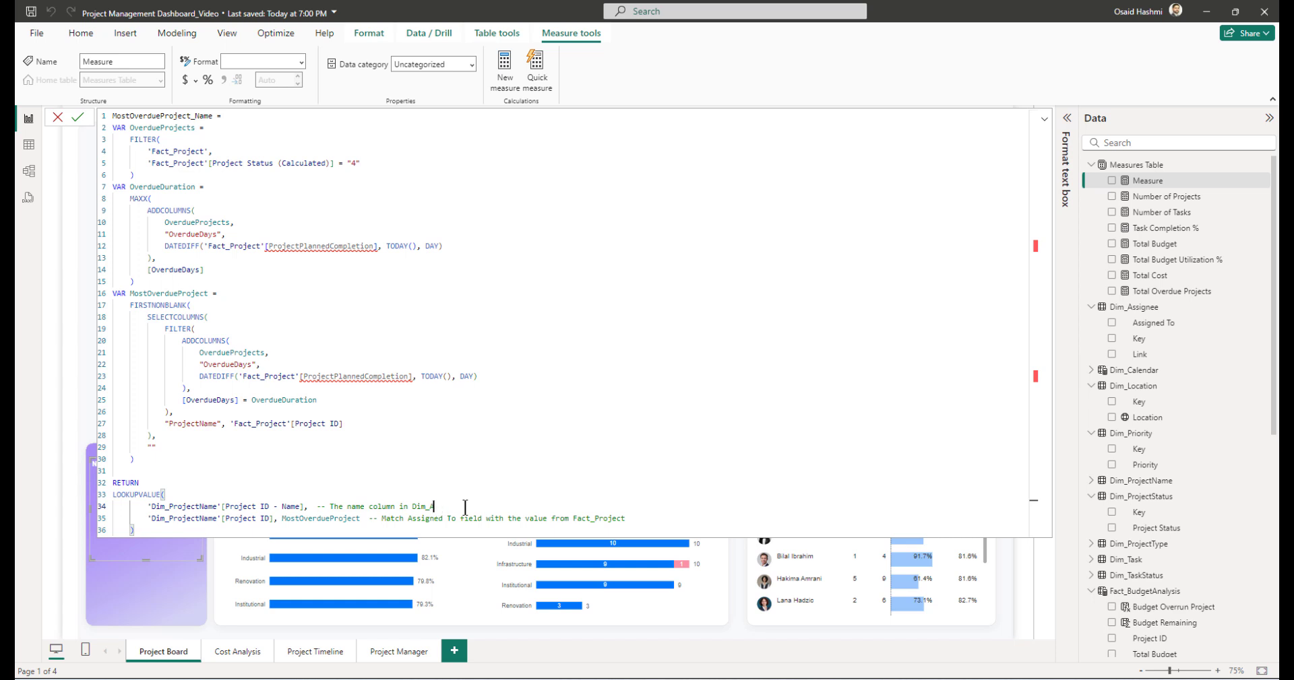
pyautogui.write('Project')
pyautogui.press('Return')
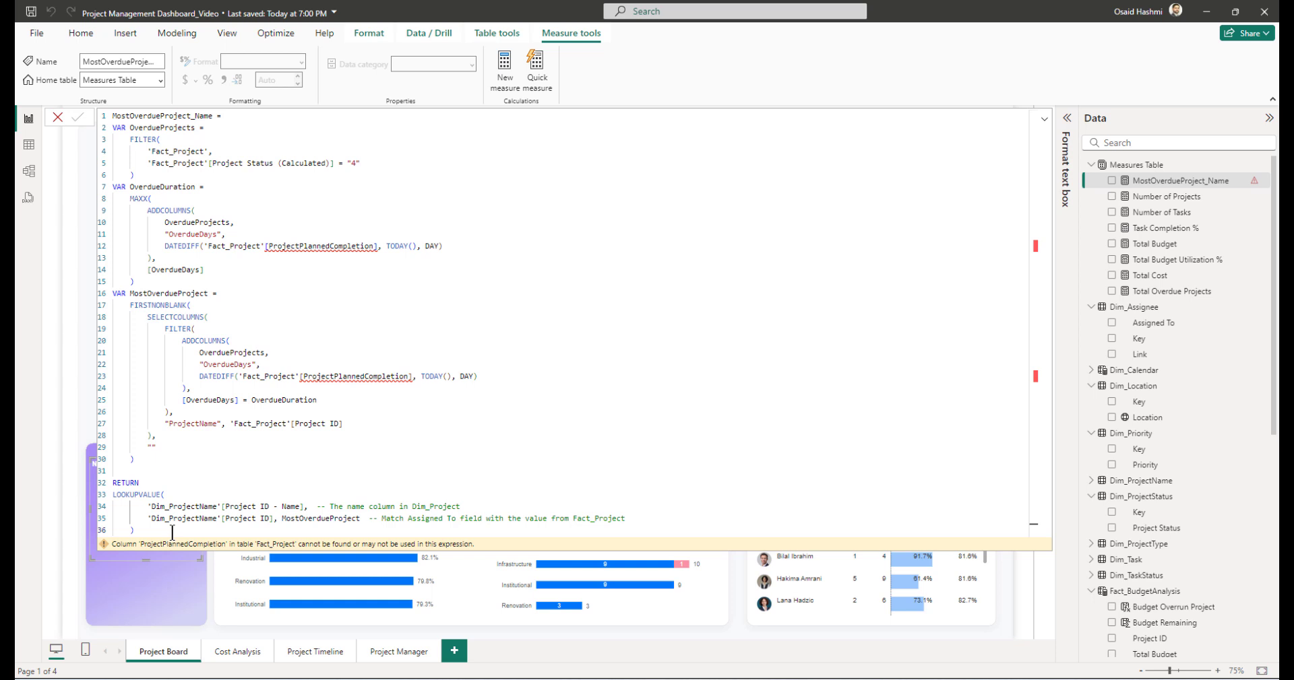
# - Check the column named in the formula error, collapse the formula editor and open the Power Query Editor maximized
pyautogui.doubleClick(174, 544)
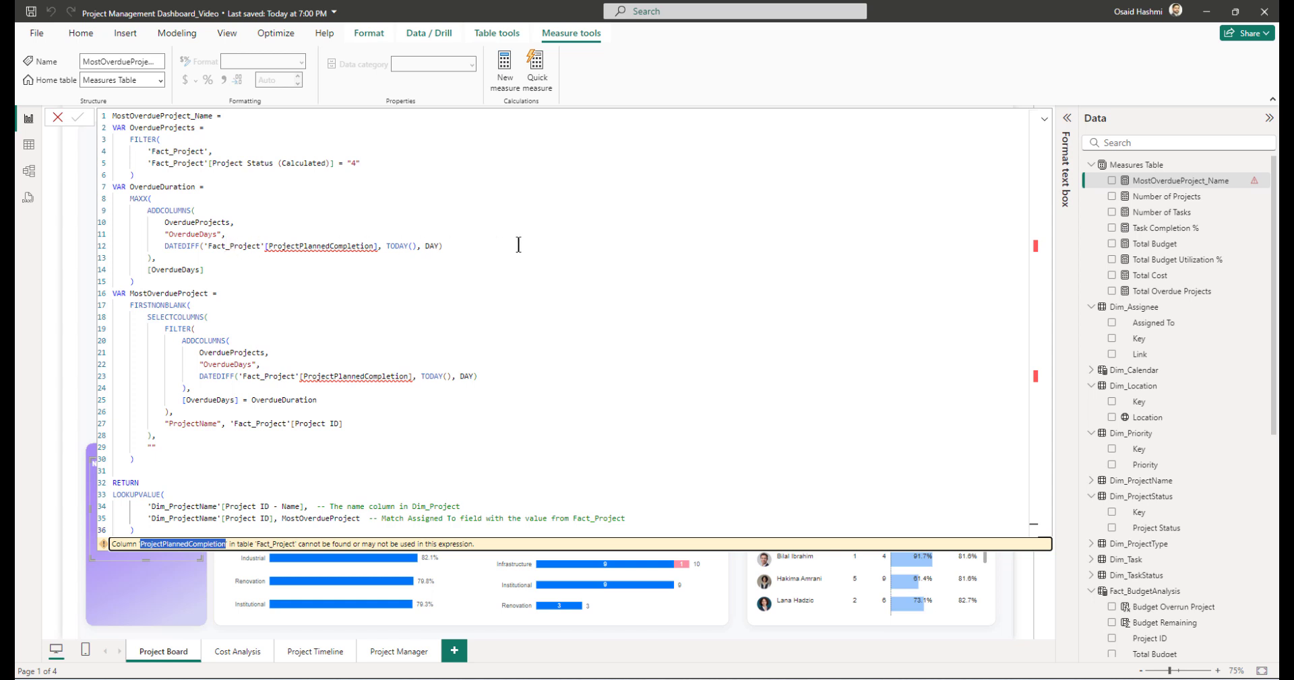
pyautogui.click(152, 529)
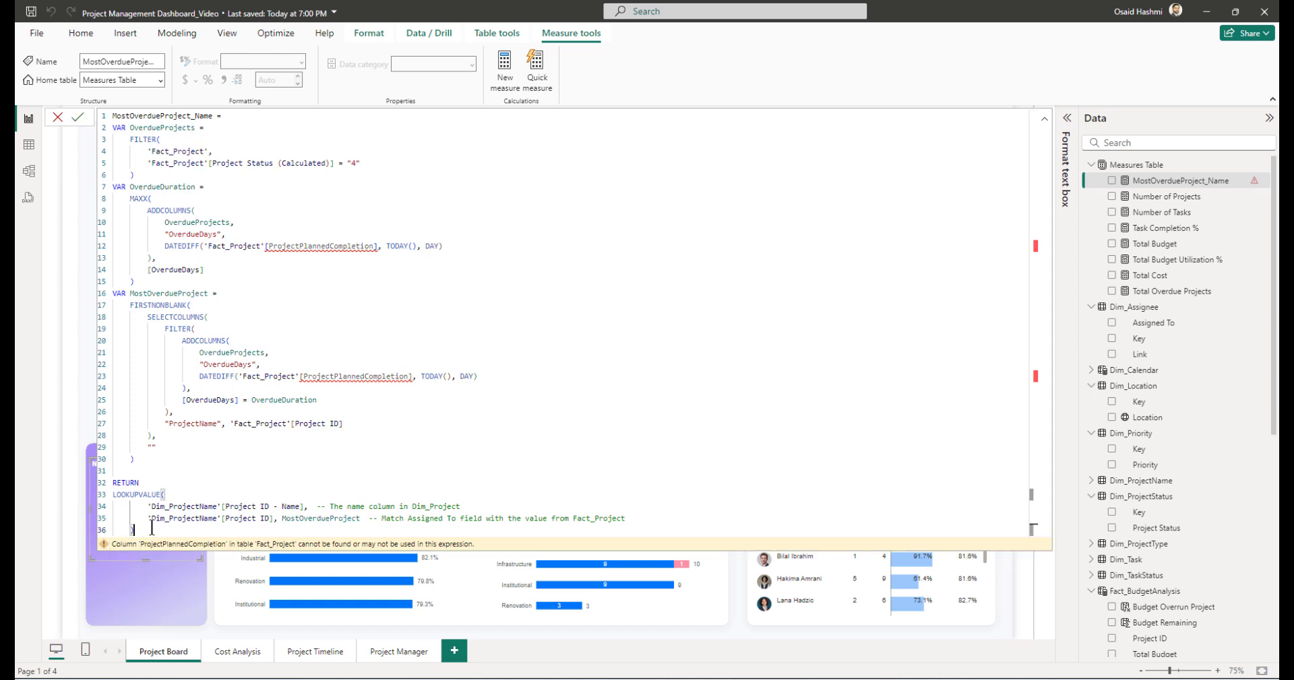
pyautogui.click(1044, 119)
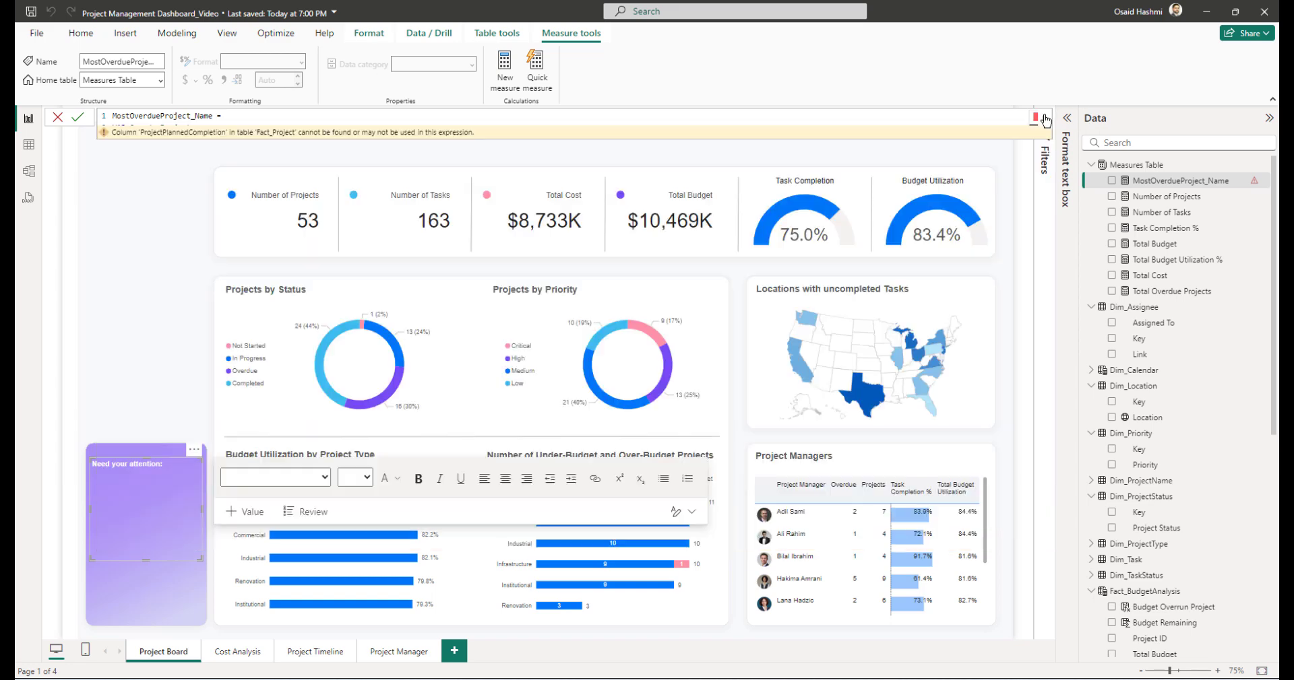
pyautogui.click(81, 33)
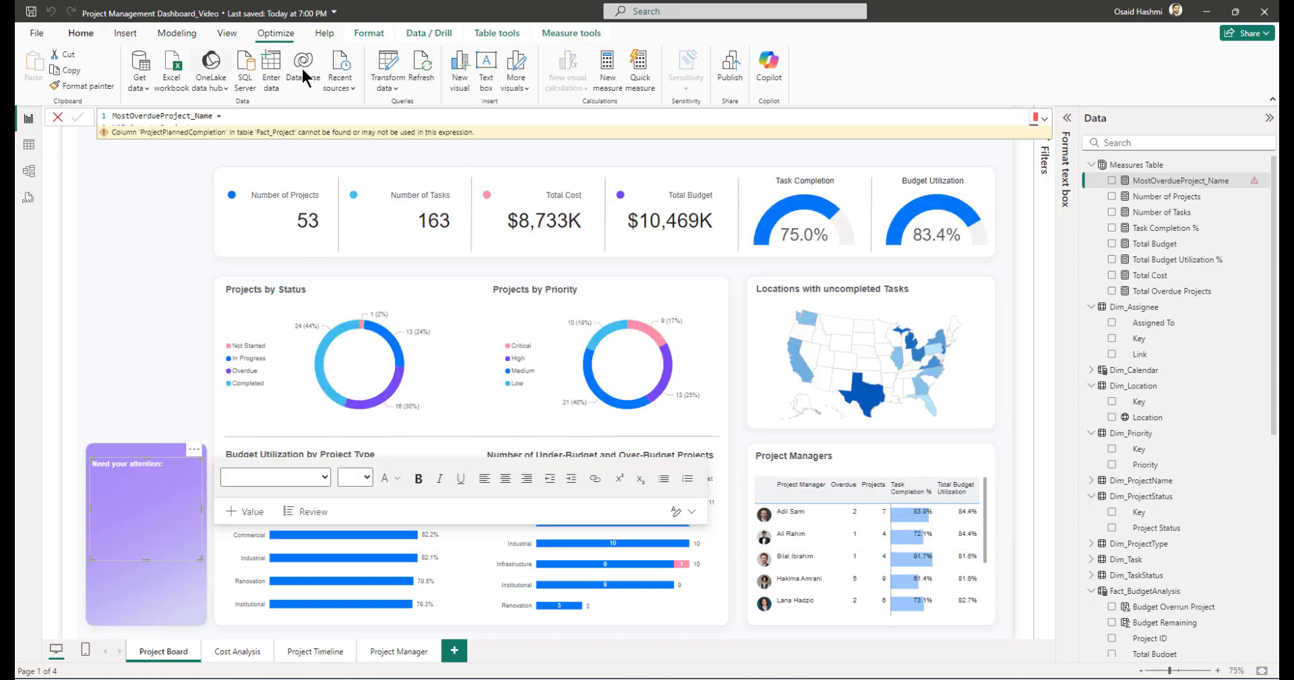
pyautogui.click(386, 60)
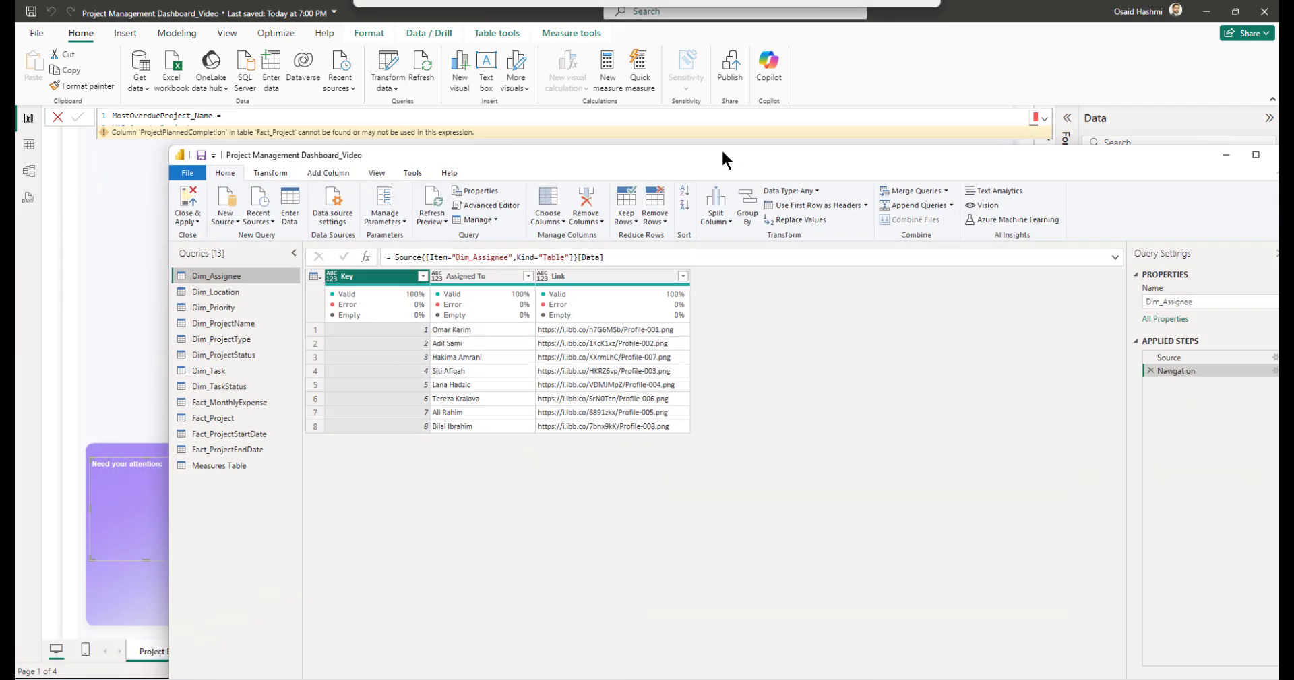
pyautogui.moveTo(721, 149); pyautogui.dragTo(602, 93)
pyautogui.doubleClick(602, 93)
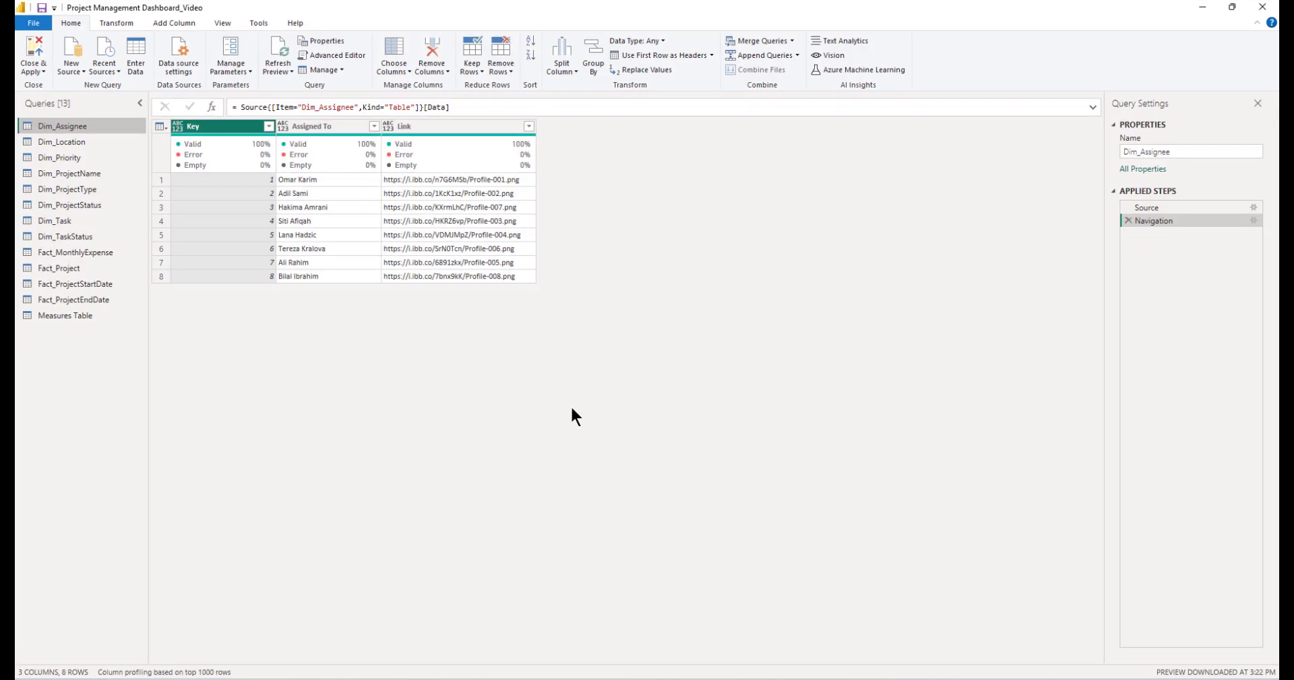
# - In the Fact_ProjectEndDate query, change the Grouped Rows step to take the maximum of Planned Completion Date
pyautogui.click(78, 301)
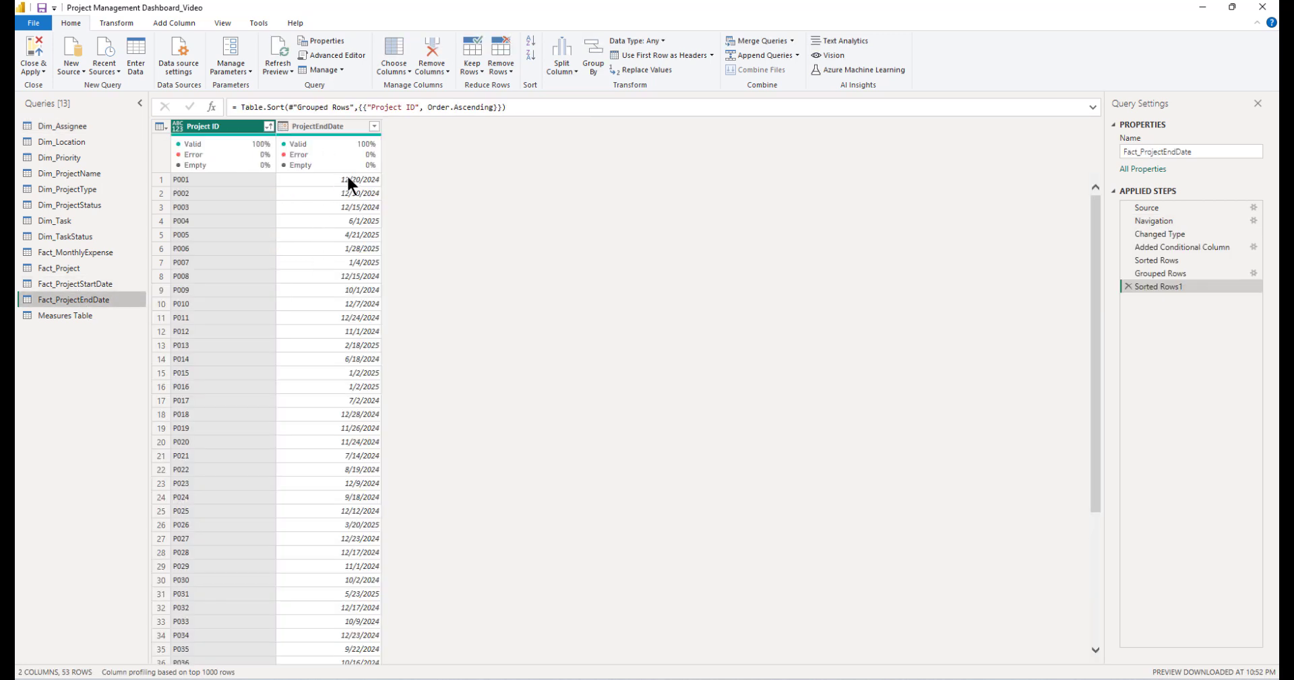
pyautogui.click(1187, 273)
pyautogui.click(1253, 273)
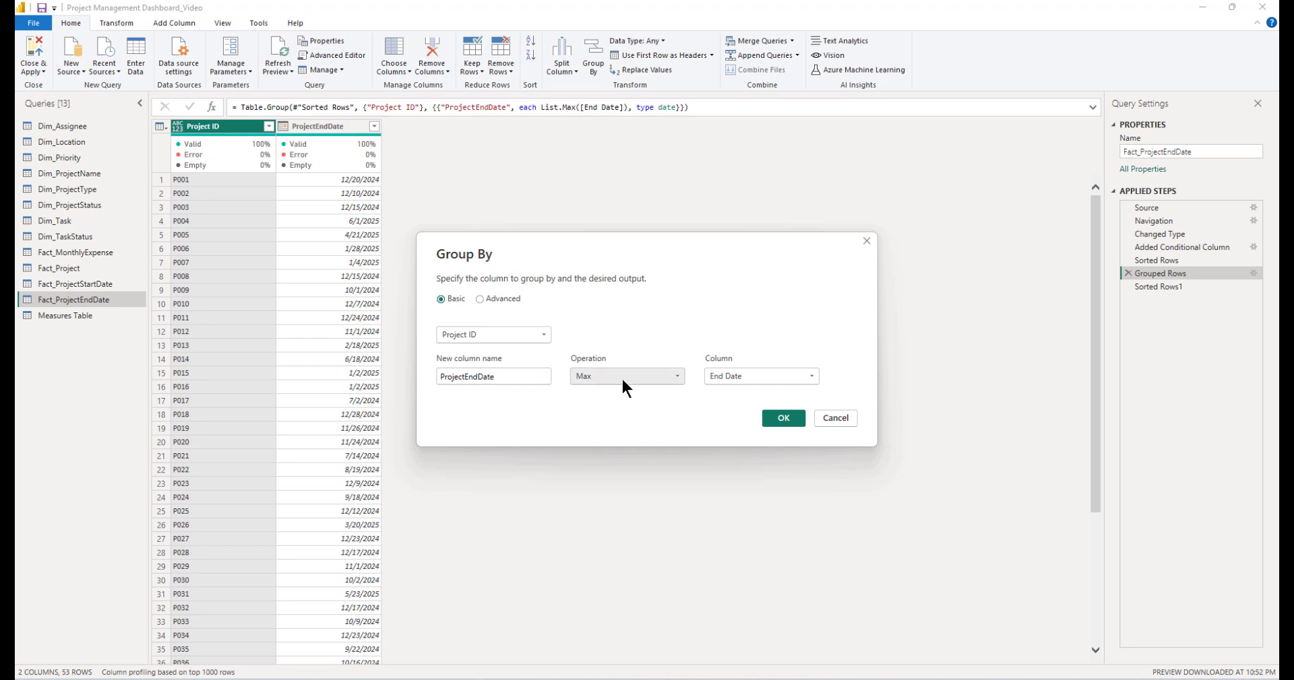
pyautogui.click(749, 376)
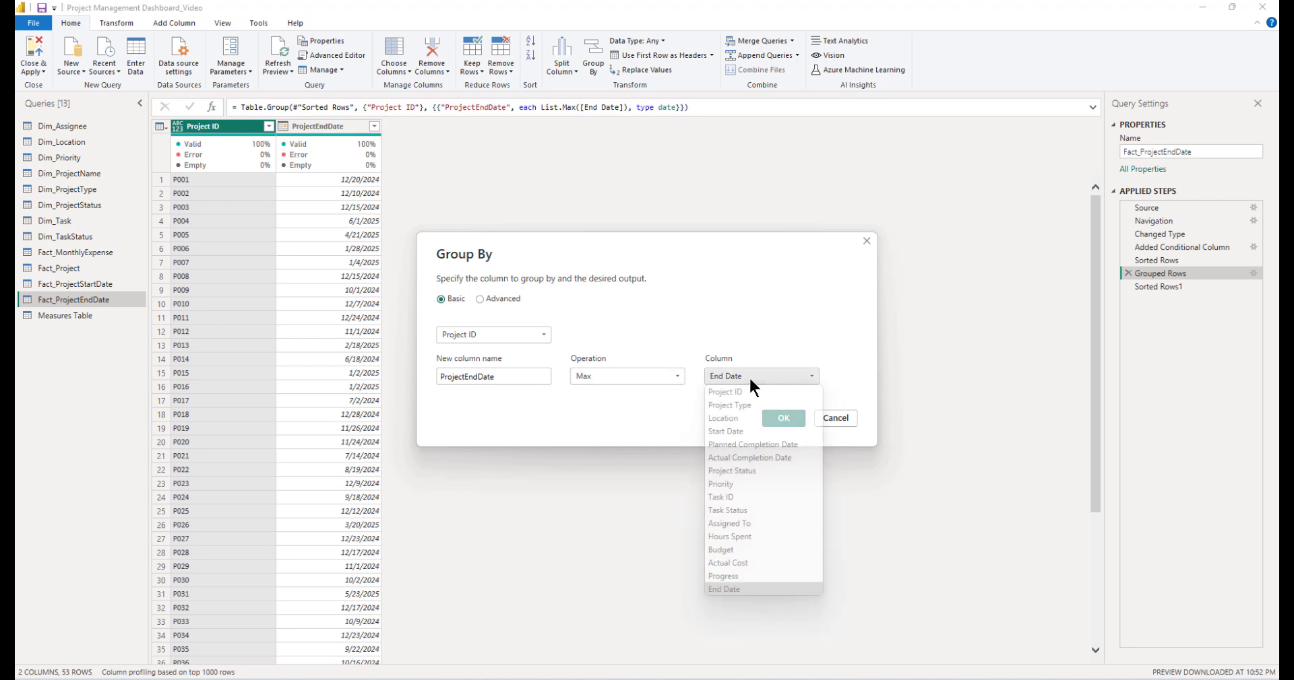
pyautogui.click(726, 445)
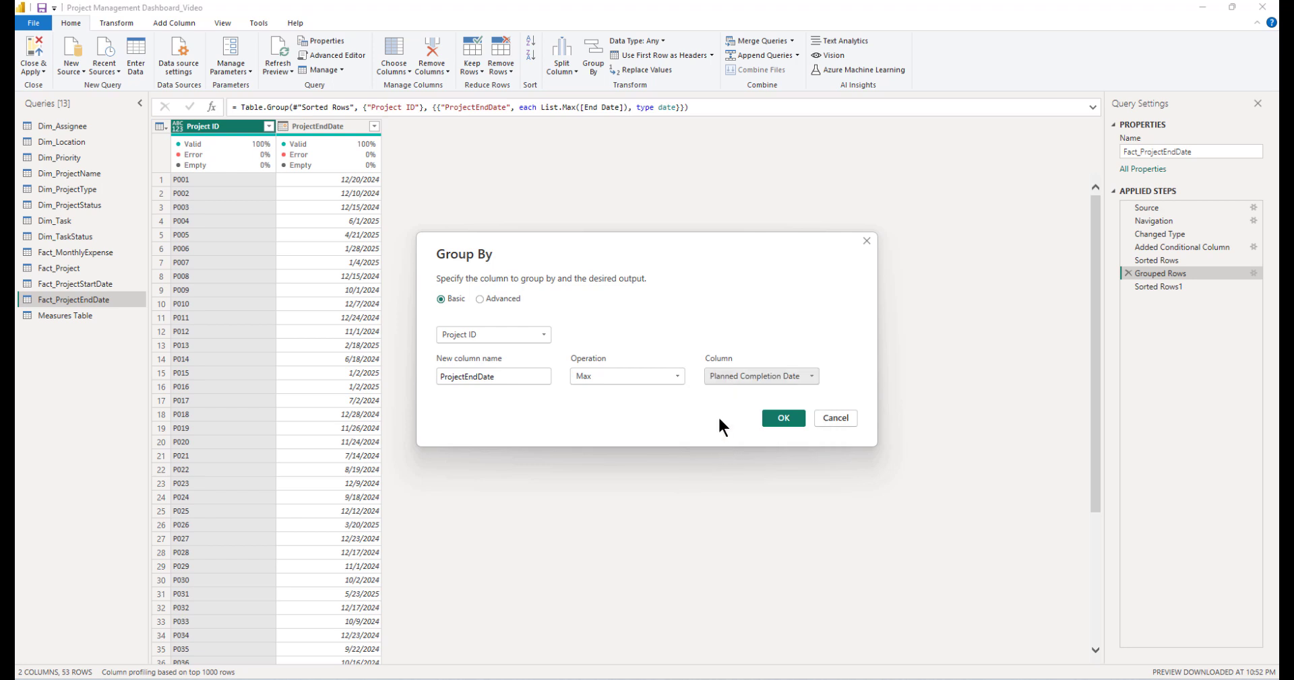
pyautogui.click(777, 422)
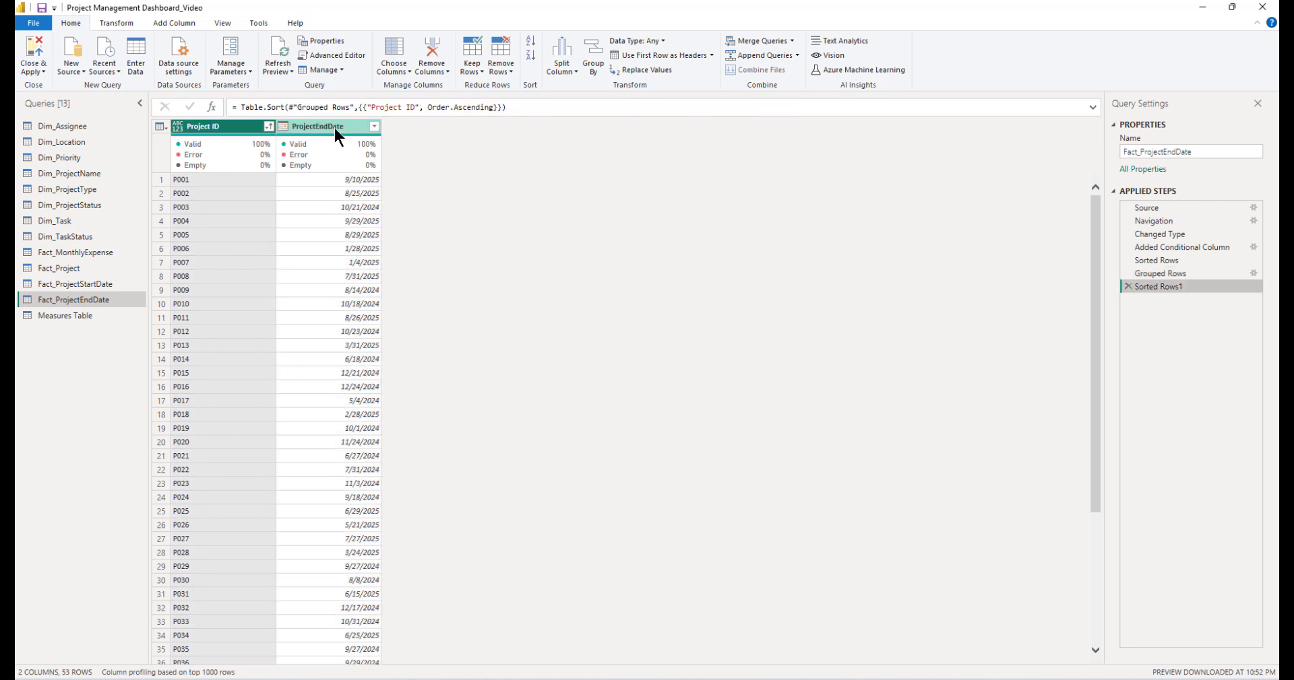
# - Rename the ProjectEndDate column of the Fact_ProjectEndDate query to ProjectPlannedCompletion
pyautogui.doubleClick(334, 128)
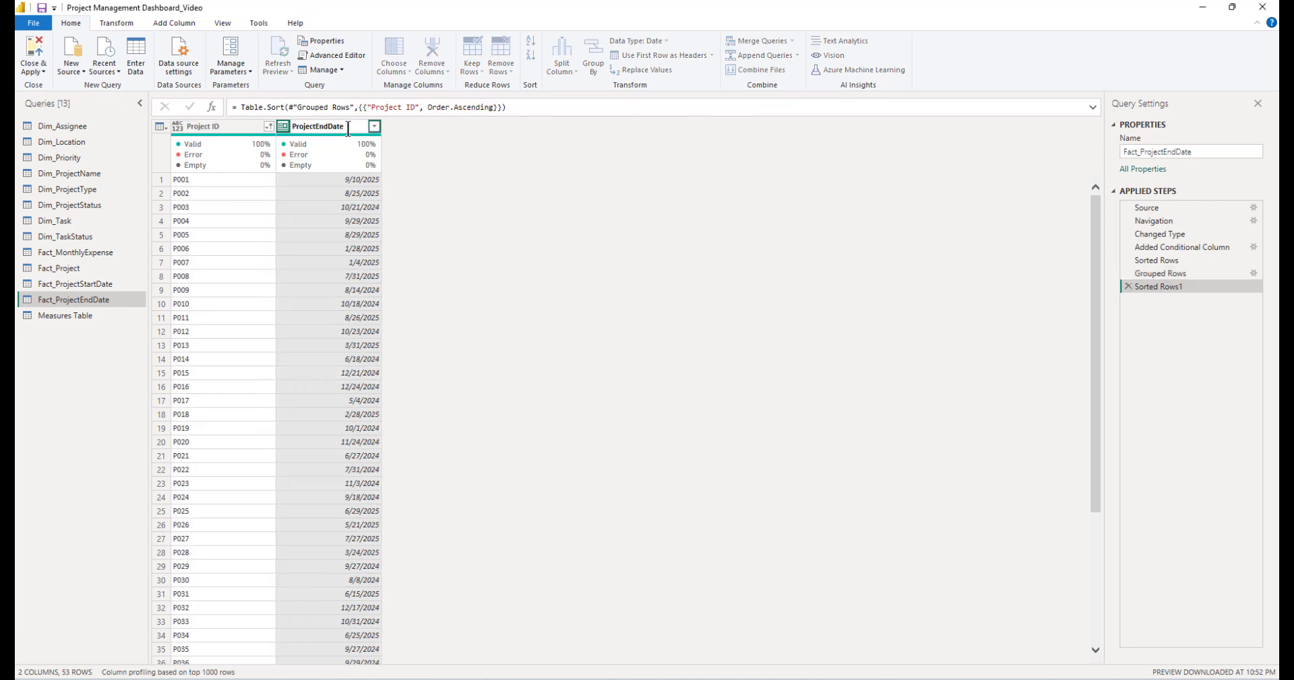
pyautogui.press('End')
pyautogui.press('BackSpace')
pyautogui.press('BackSpace')
pyautogui.press('BackSpace')
pyautogui.press('BackSpace')
pyautogui.press('BackSpace')
pyautogui.press('BackSpace')
pyautogui.press('BackSpace')
pyautogui.write('PlannedCompletion')
pyautogui.press('Return')
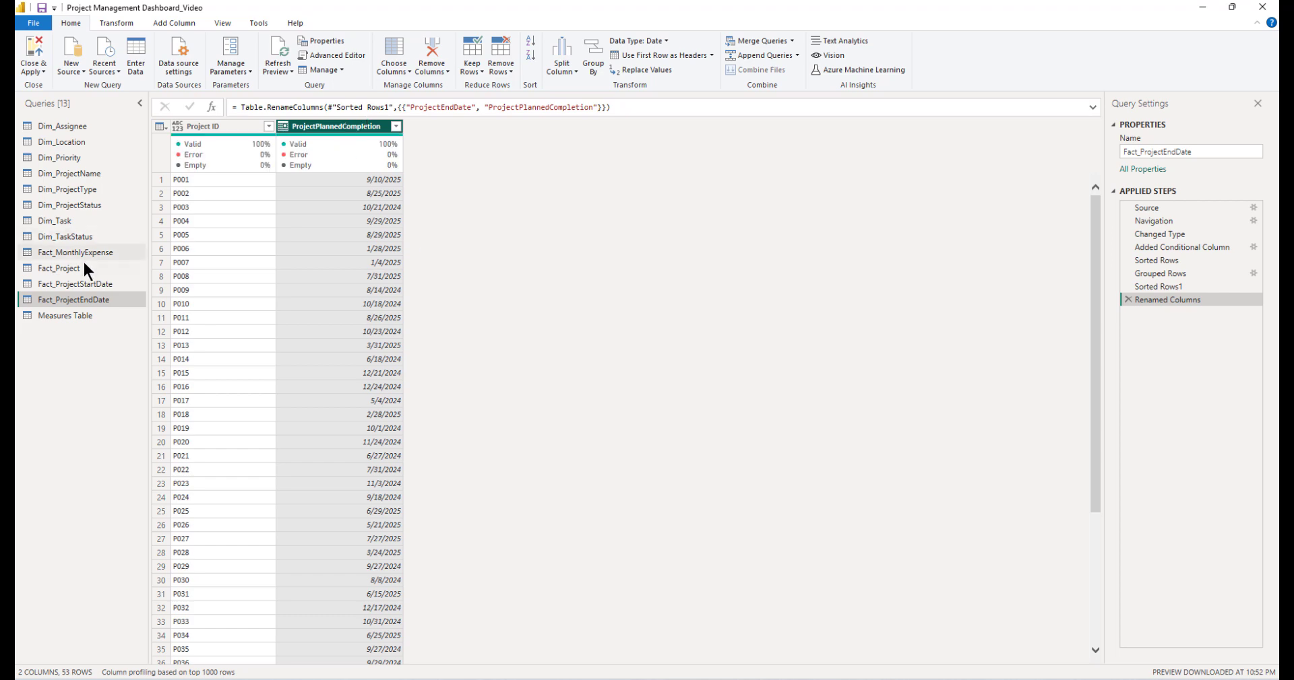
# - Examine the Fact_Project query's end date column, its rename and expand steps, and the settings of its merge with Fact_ProjectEndDate
pyautogui.click(63, 268)
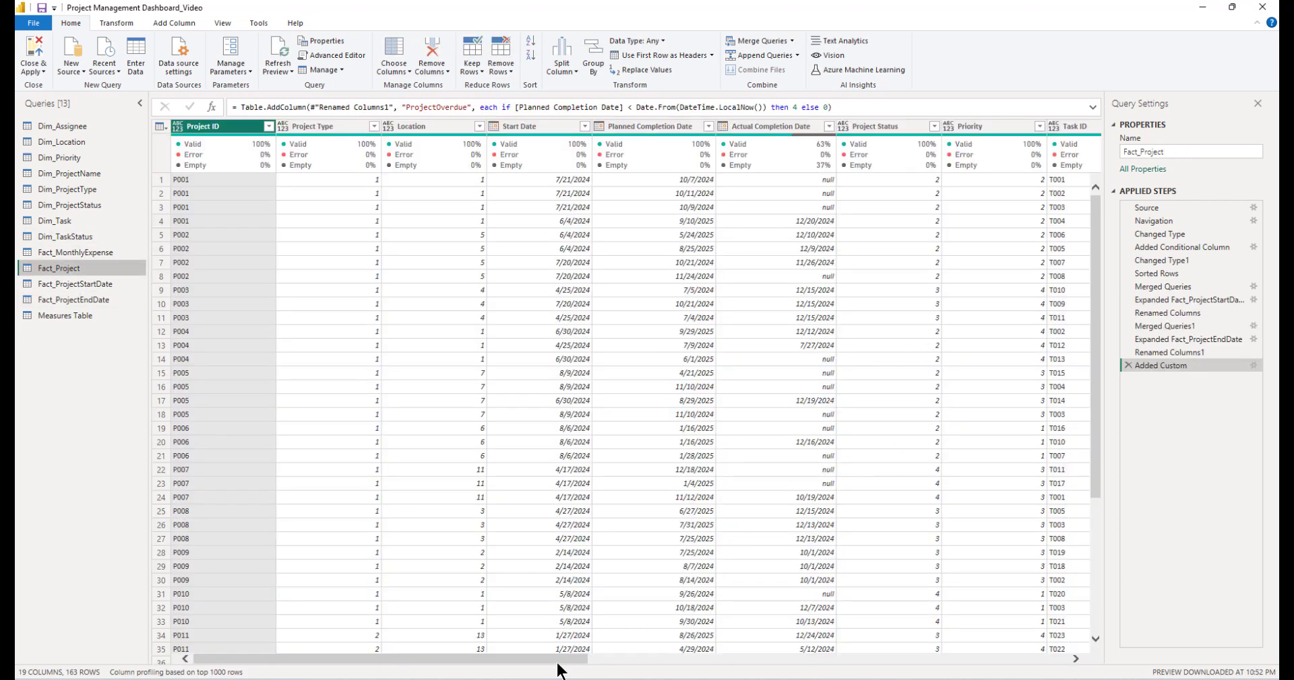
pyautogui.moveTo(547, 657); pyautogui.dragTo(983, 658)
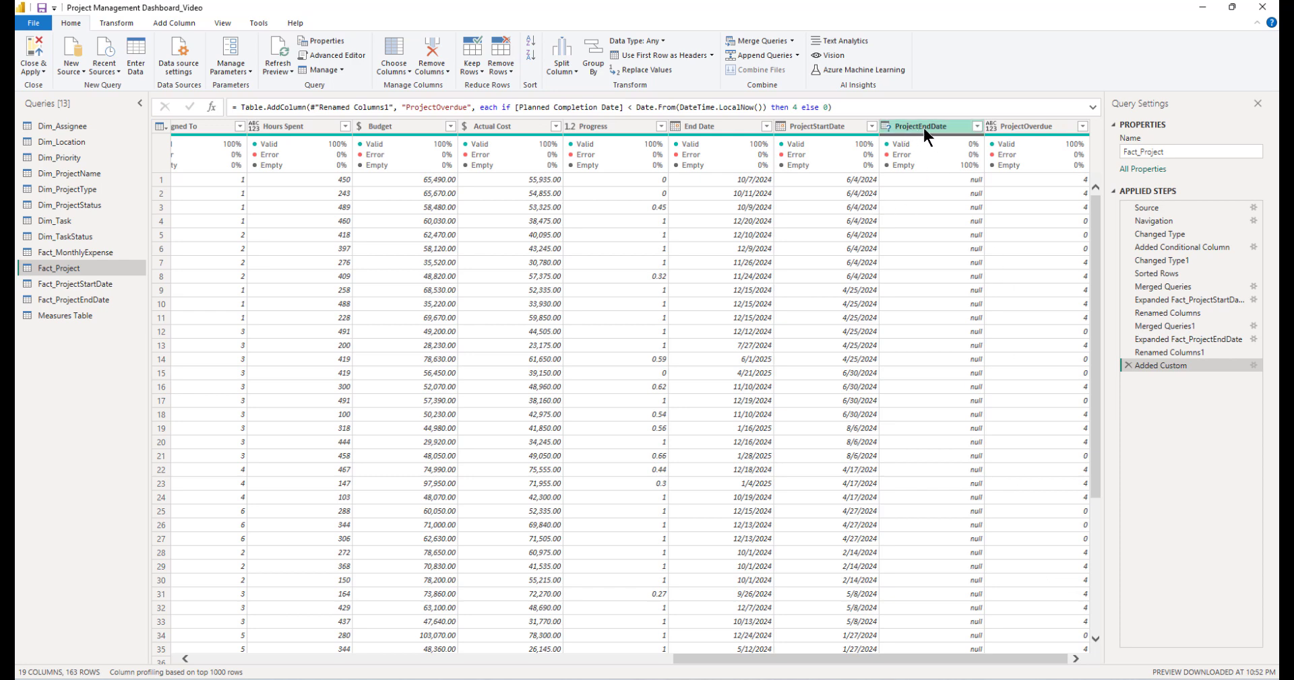
pyautogui.click(1154, 353)
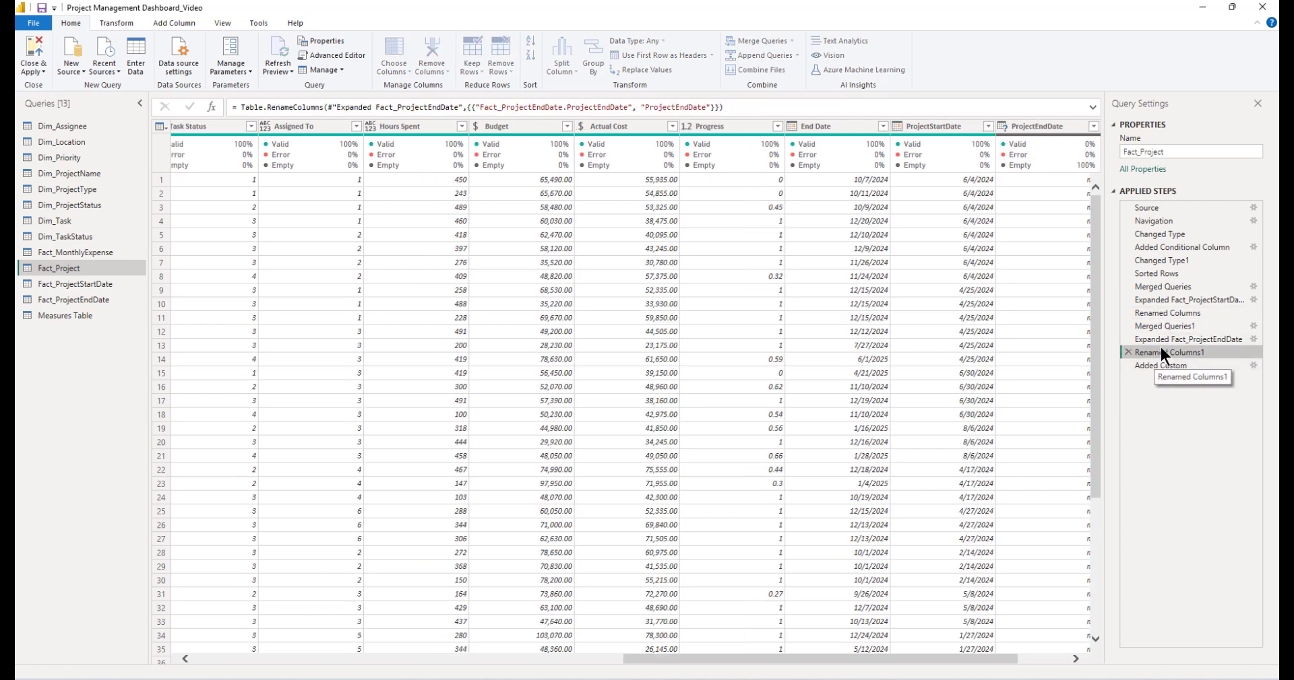
pyautogui.click(1162, 341)
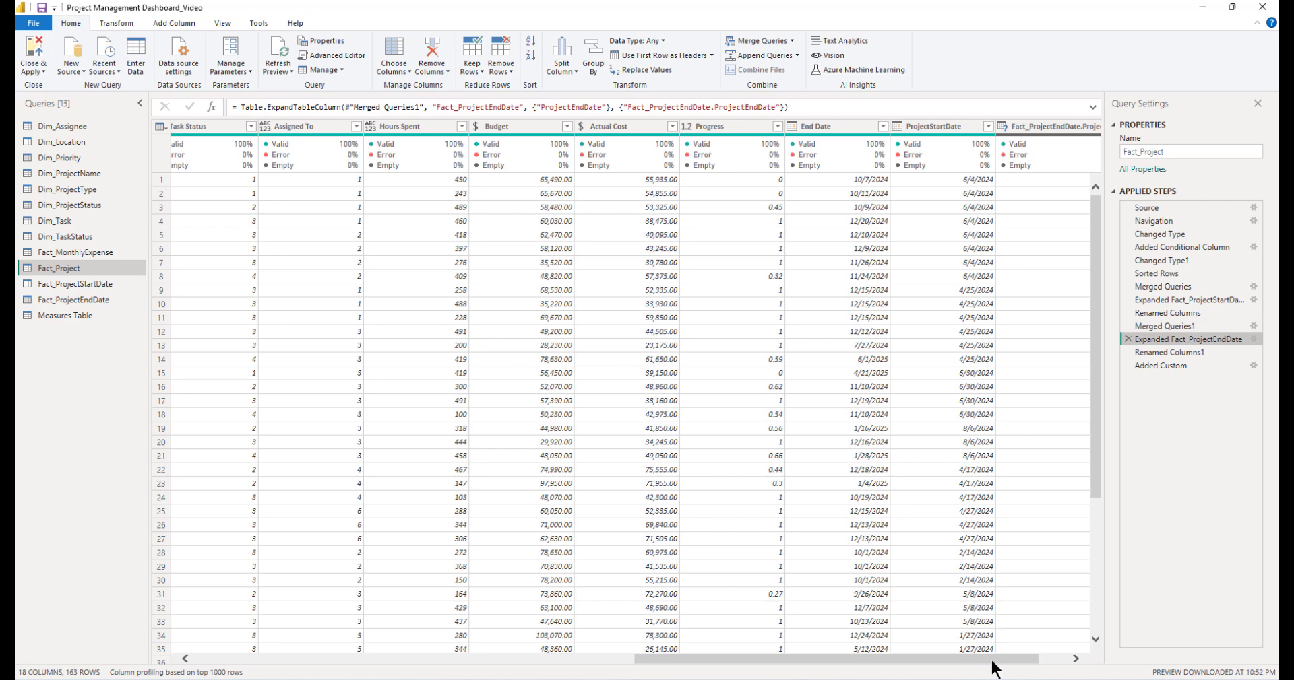
pyautogui.moveTo(992, 660); pyautogui.dragTo(1021, 660)
pyautogui.click(1167, 326)
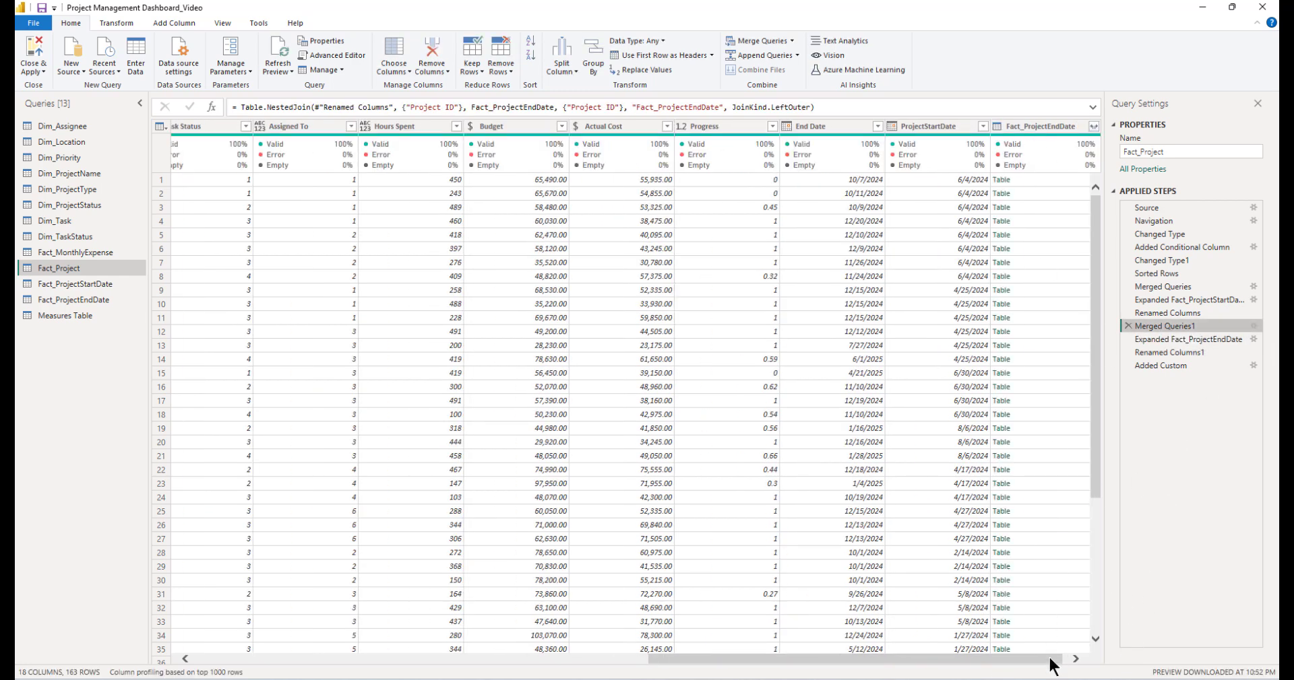
pyautogui.moveTo(1048, 659); pyautogui.dragTo(1054, 659)
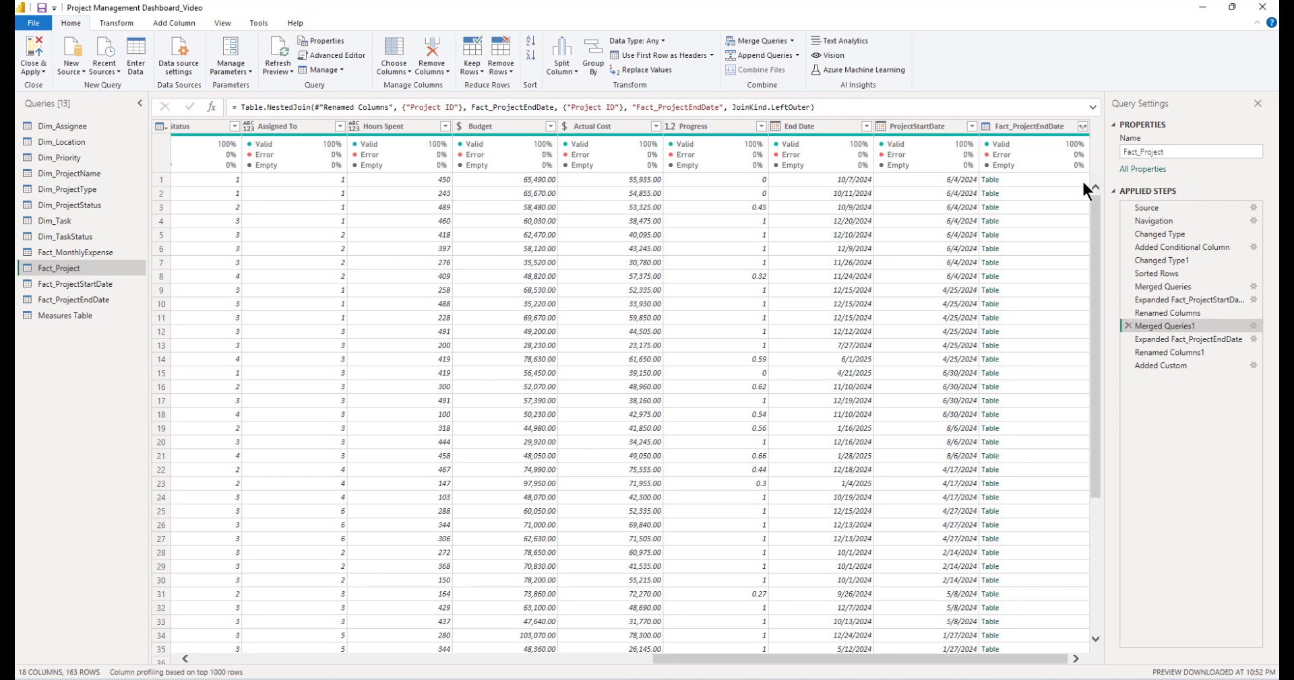
pyautogui.click(1253, 326)
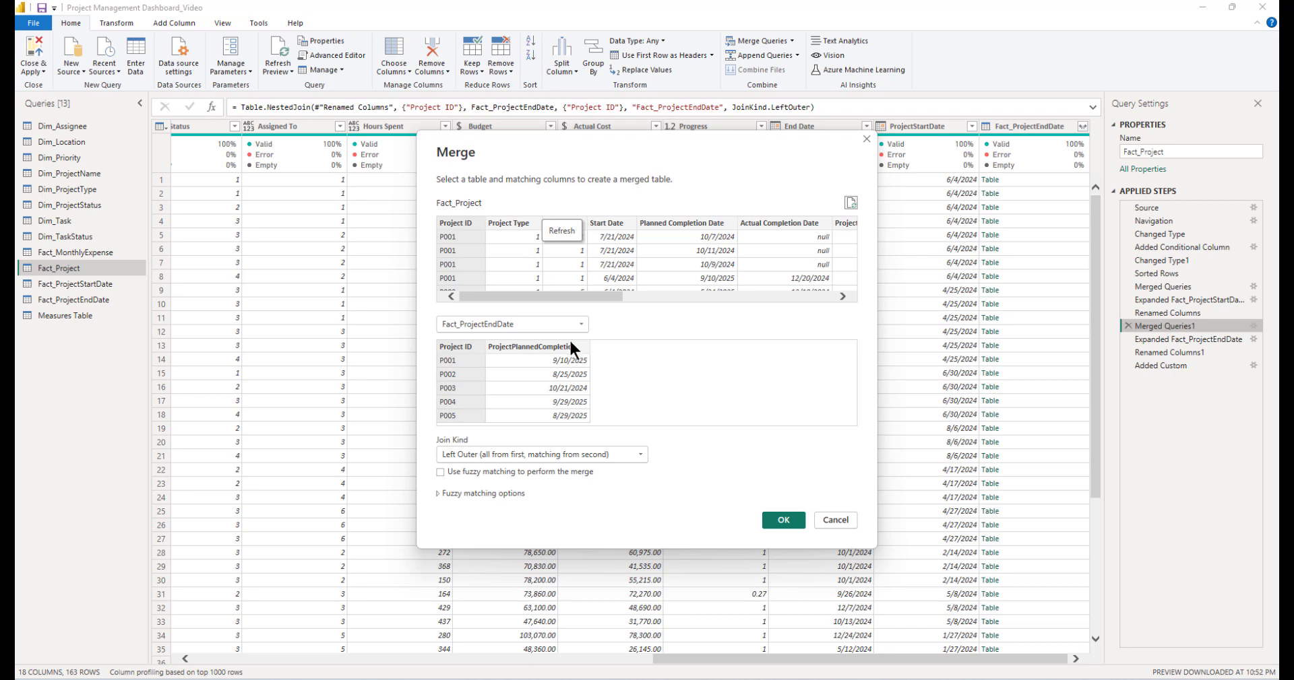
pyautogui.click(834, 522)
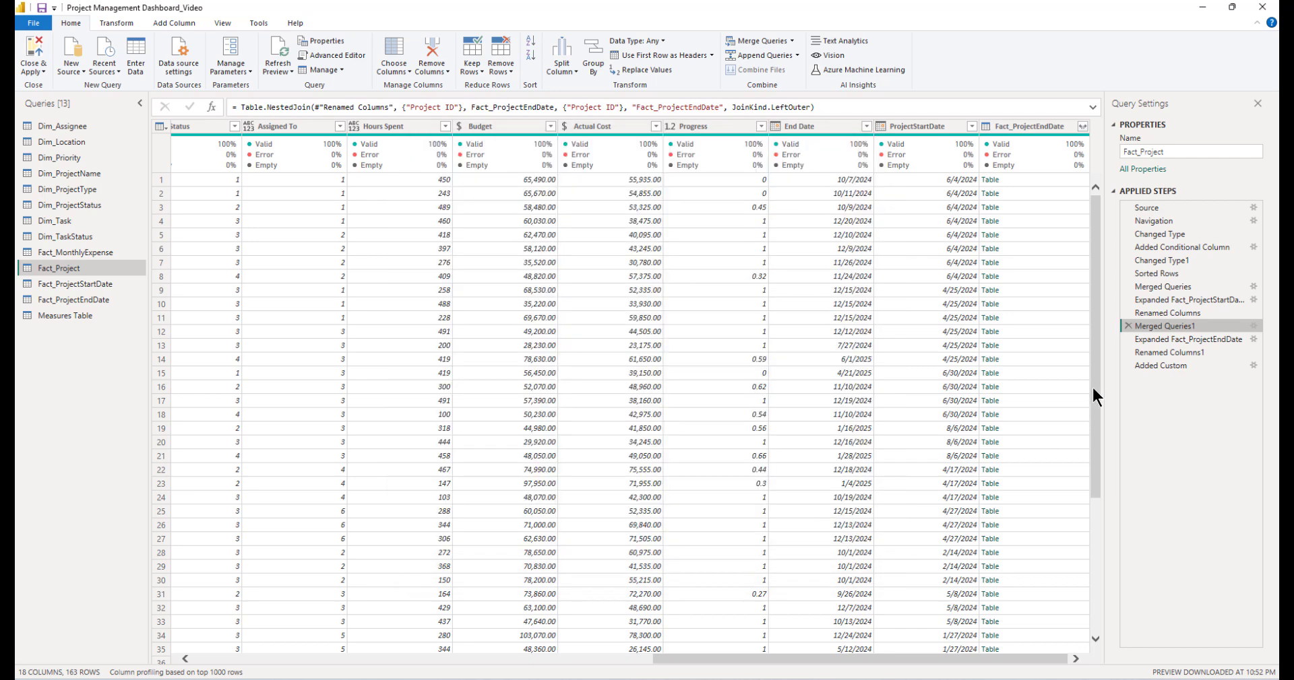
# - Expand only ProjectPlannedCompletion from the merged Fact_ProjectEndDate column, inserting the step after Merged Queries1
pyautogui.click(1080, 125)
pyautogui.click(890, 192)
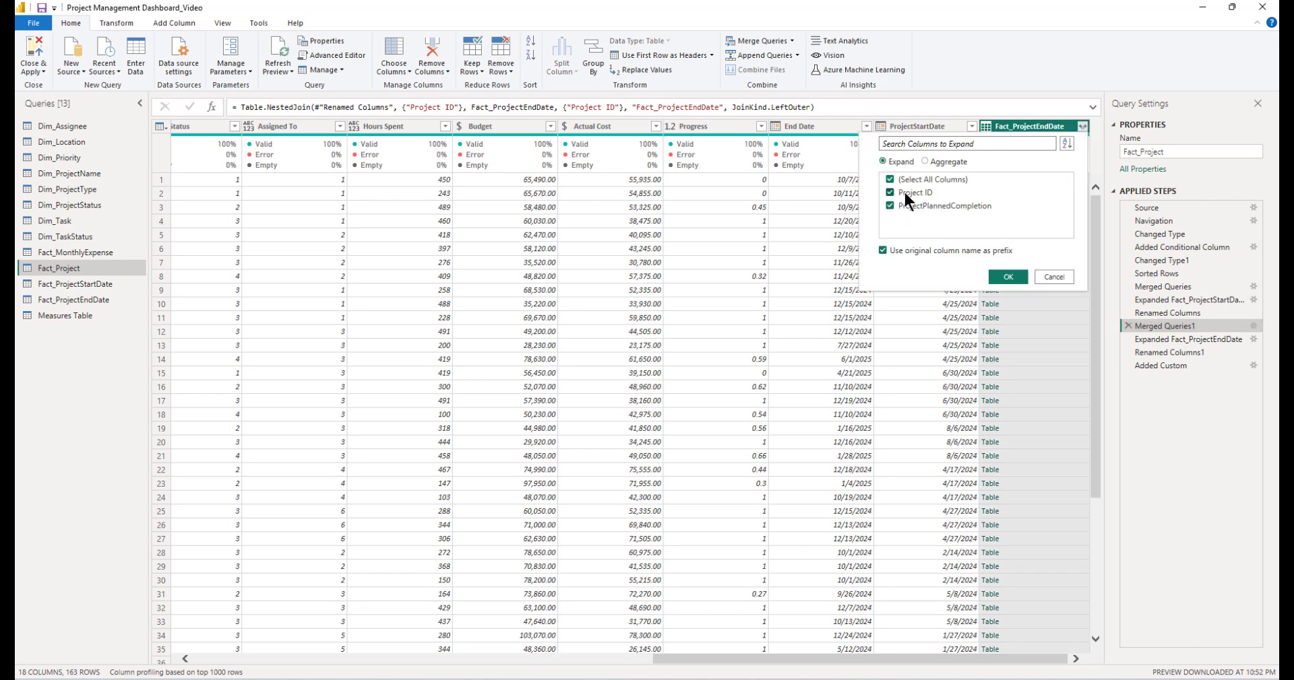
pyautogui.click(1011, 278)
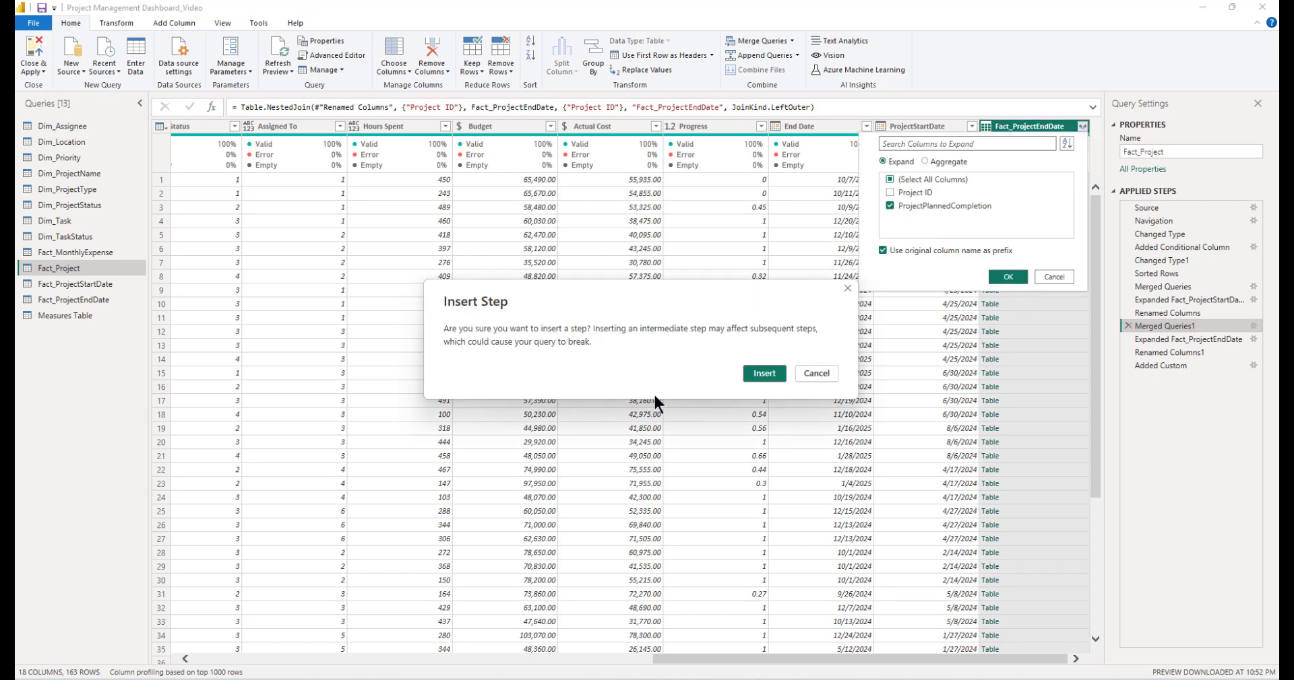
pyautogui.click(764, 372)
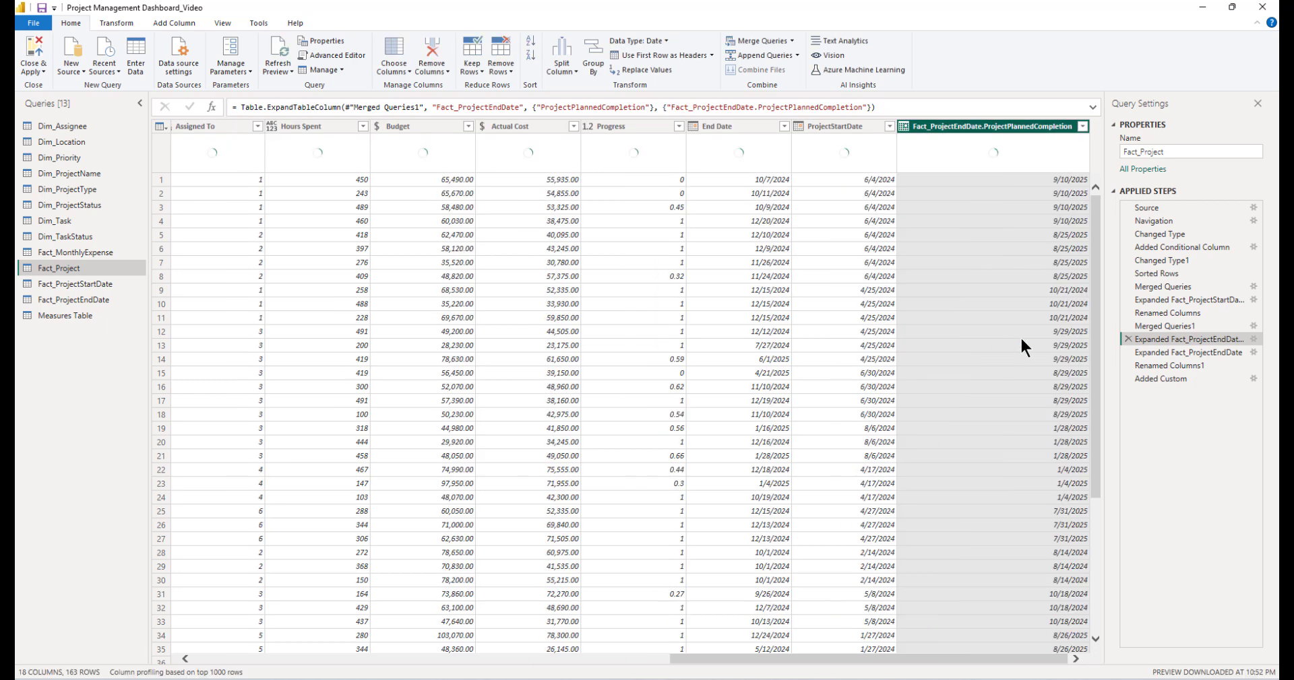
# - Rename the expanded column in Fact_Project to ProjectPlannedCompletion by removing its table prefix, inserting it as an intermediate step
pyautogui.doubleClick(1003, 127)
pyautogui.click(983, 127)
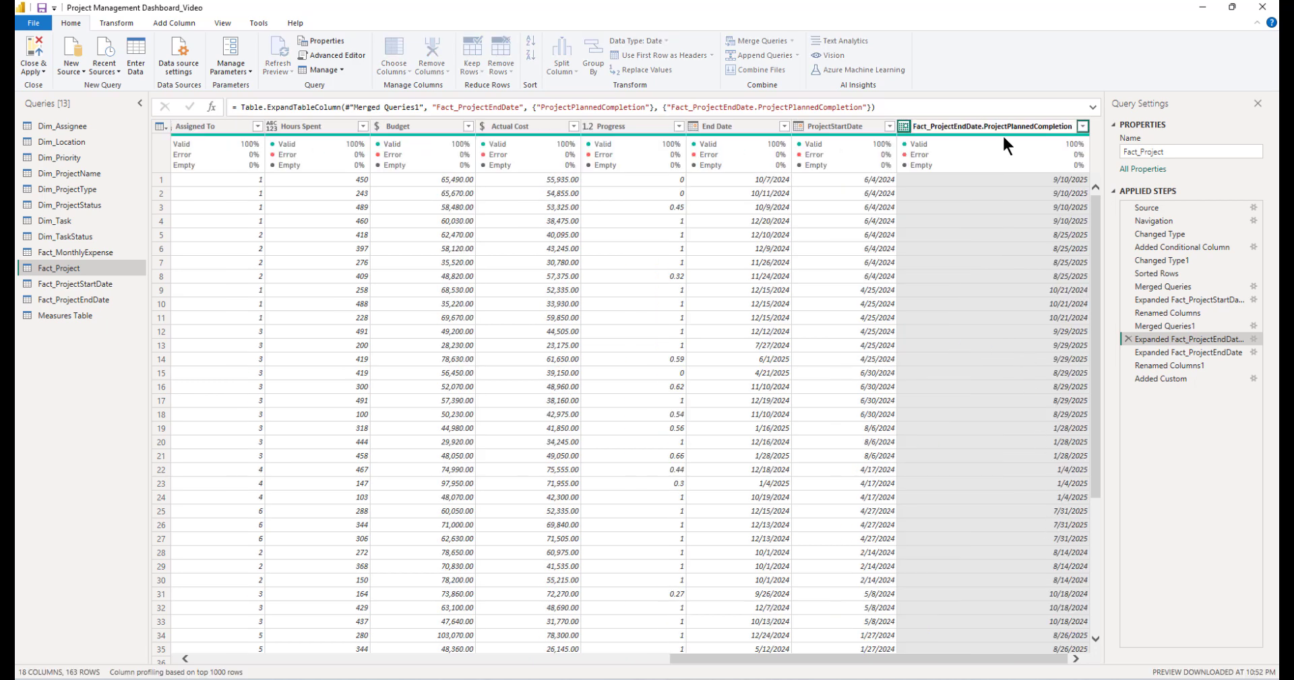
pyautogui.hotkey('shift', 'Home')
pyautogui.press('BackSpace')
pyautogui.press('Return')
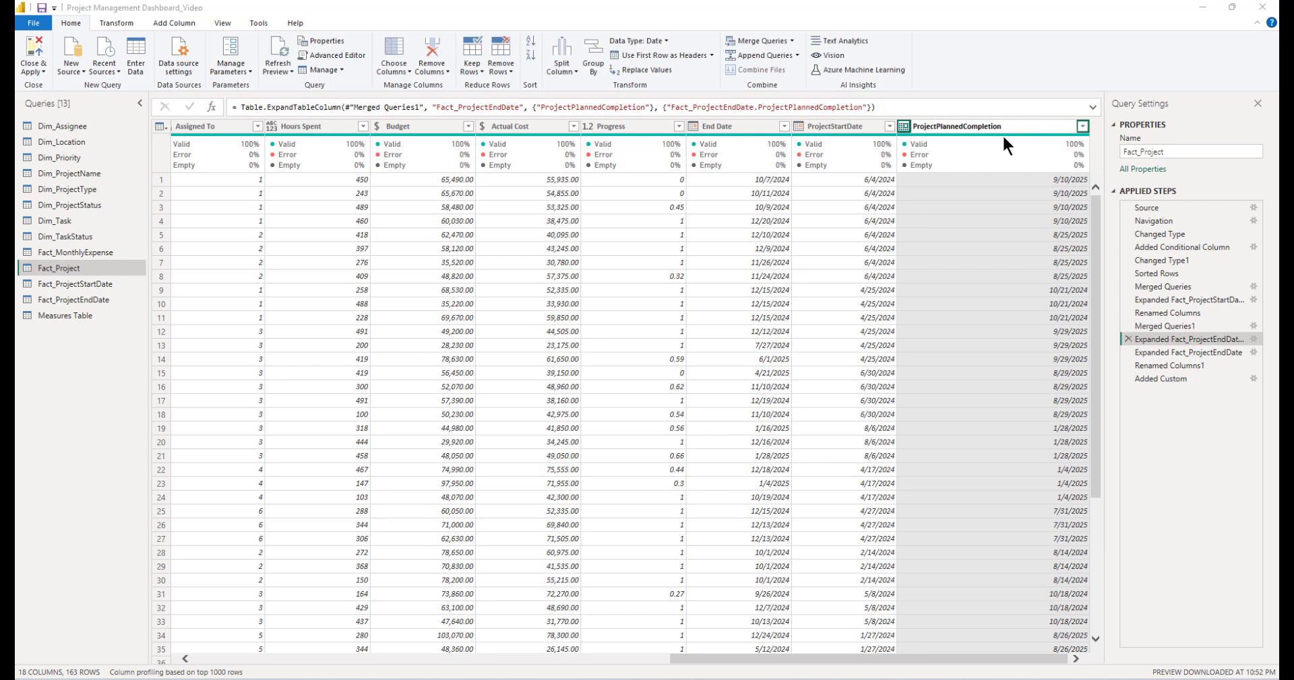
pyautogui.click(766, 377)
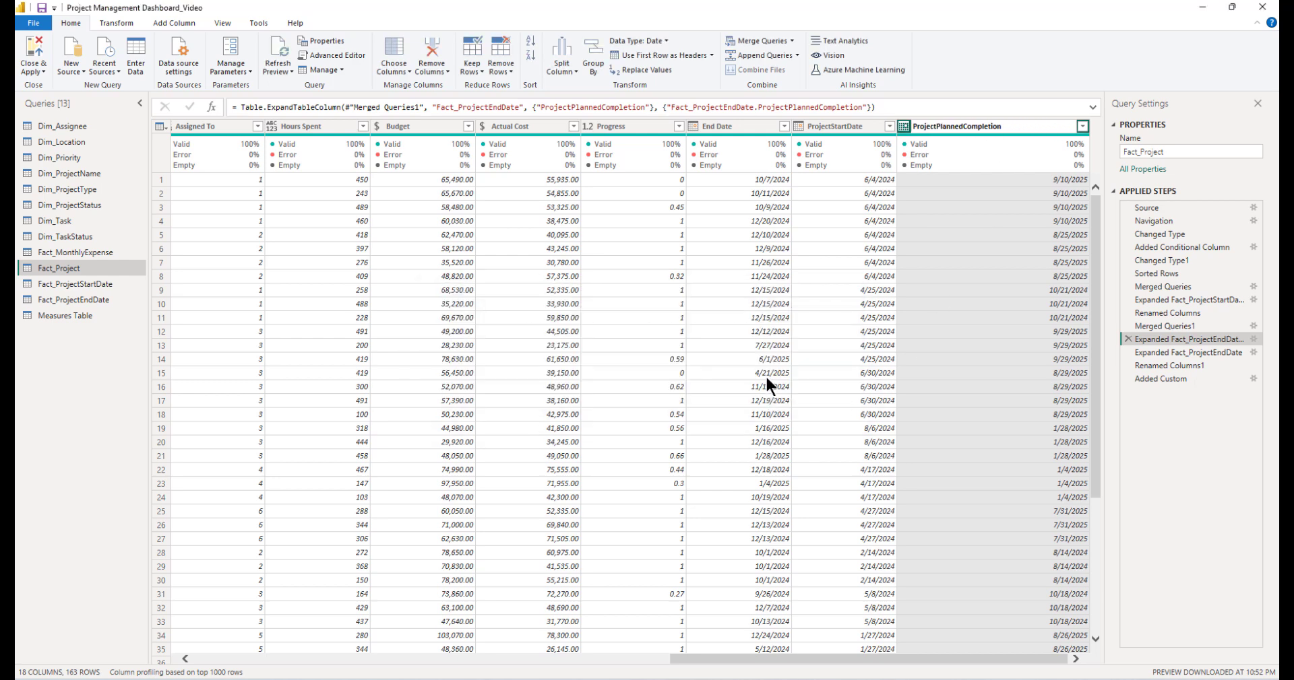
# - Delete the outdated Expanded Fact_ProjectEndDate and Renamed Columns1 steps from the Fact_Project query
pyautogui.click(1131, 367)
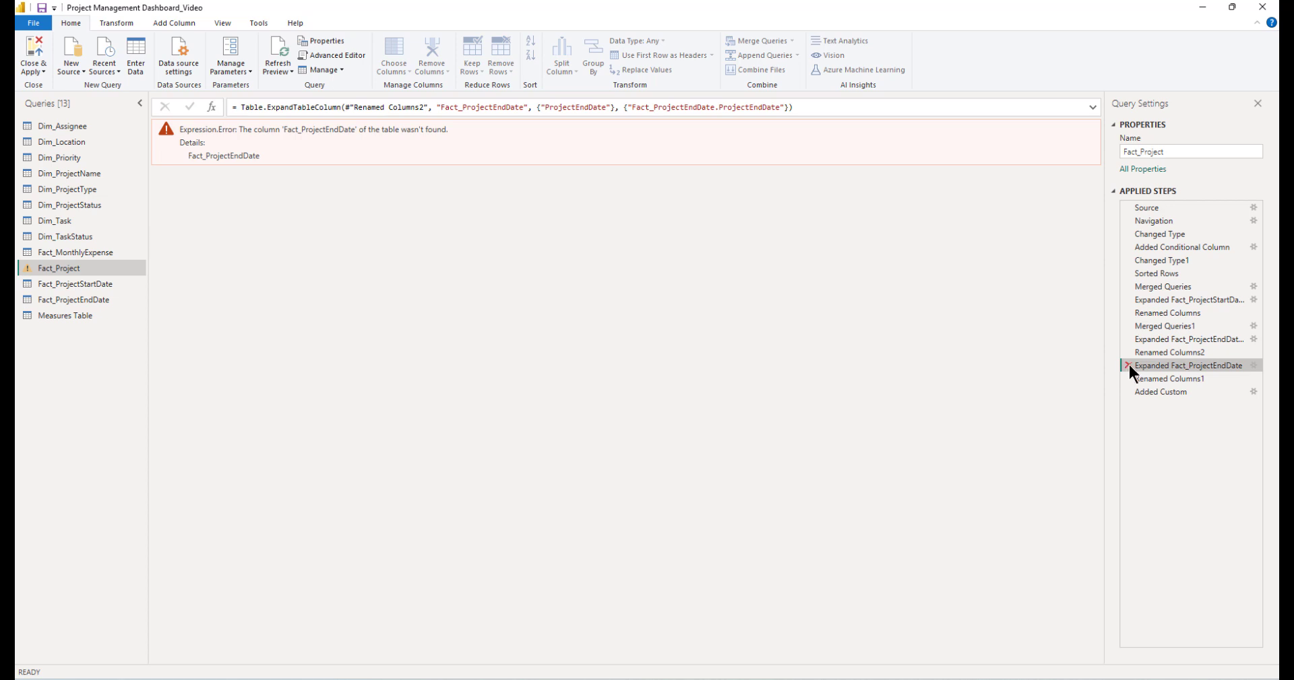
pyautogui.click(1127, 365)
pyautogui.click(756, 374)
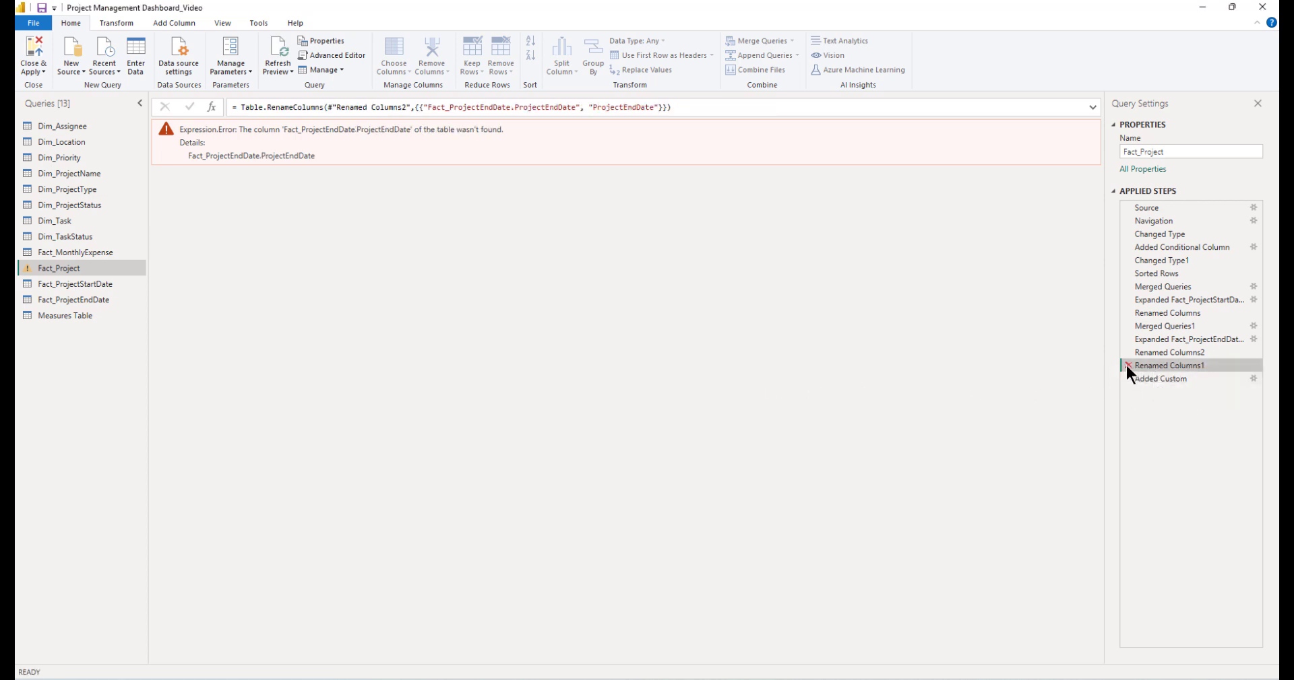
pyautogui.click(1127, 366)
pyautogui.click(765, 374)
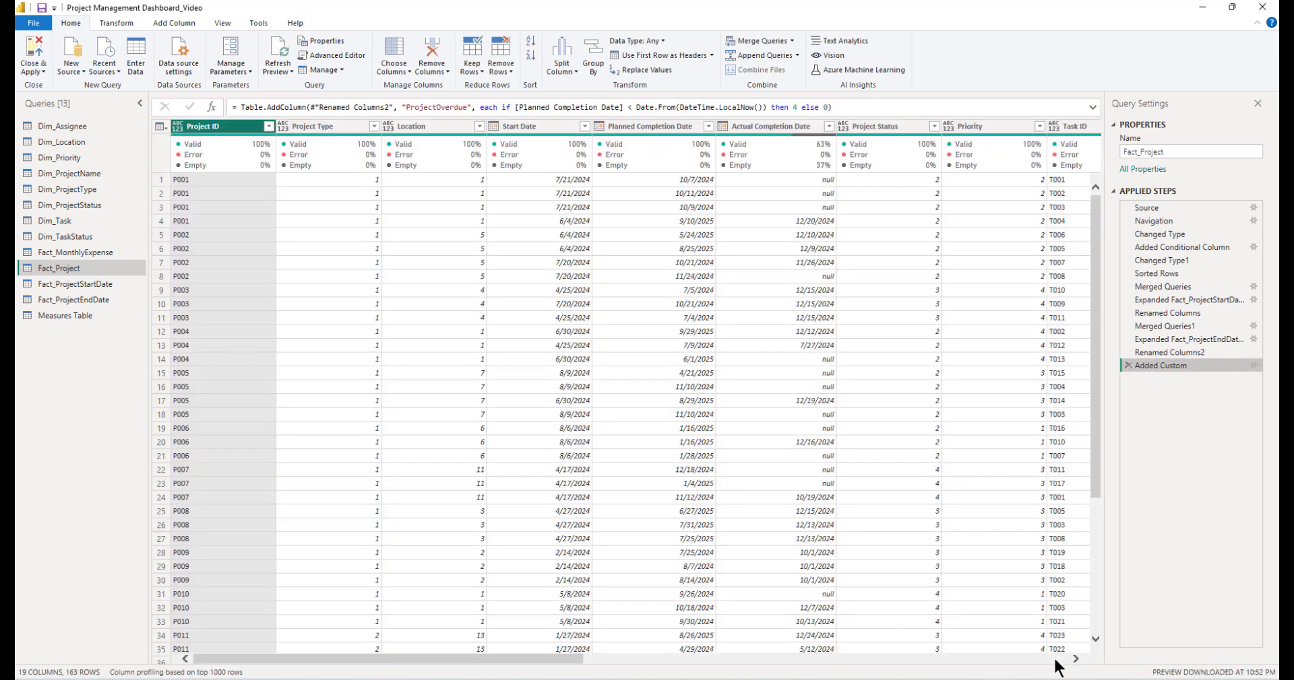
# - Close the query editor applying the Fact_Project changes, and commit the MostOverdueProject_Name measure's formula
pyautogui.click(1054, 659)
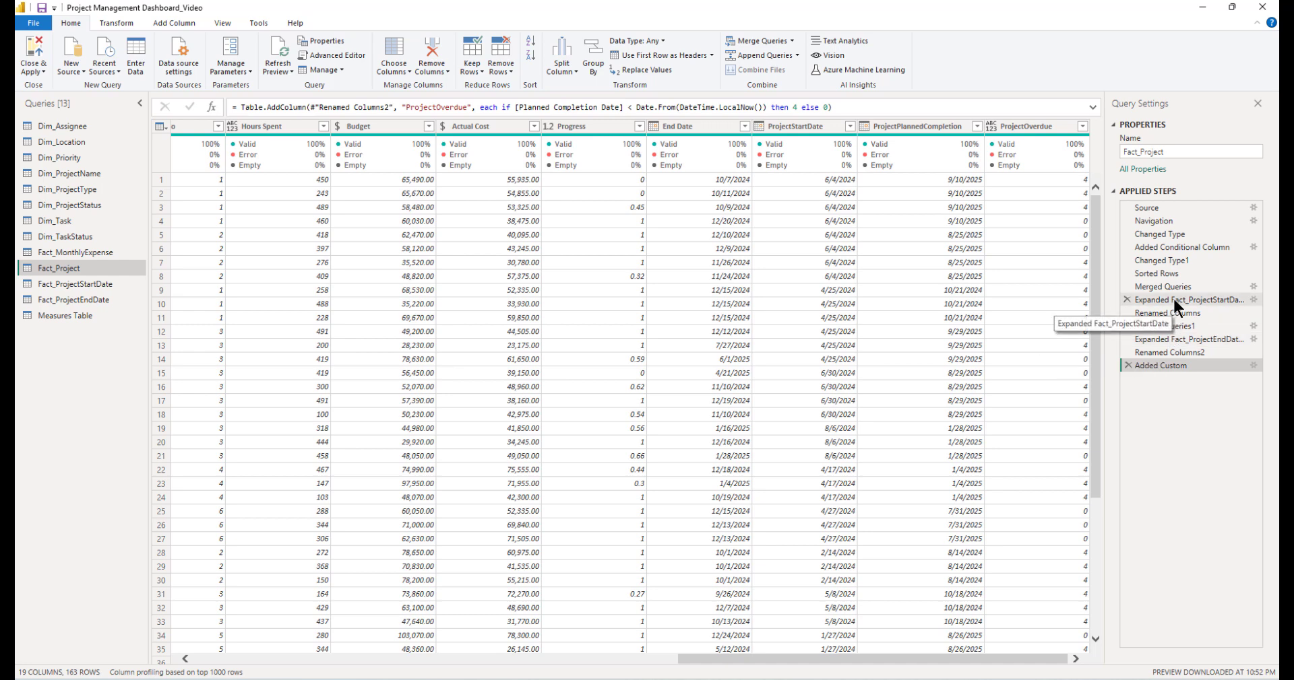
pyautogui.click(33, 52)
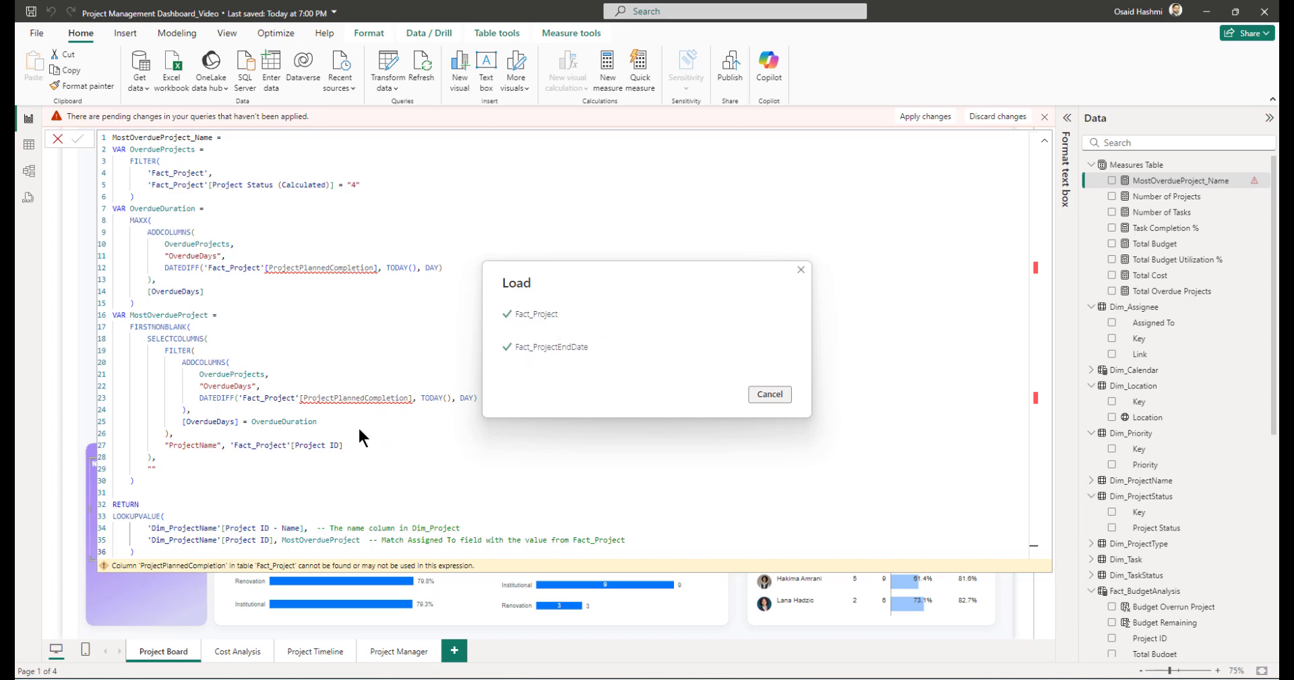
pyautogui.click(161, 531)
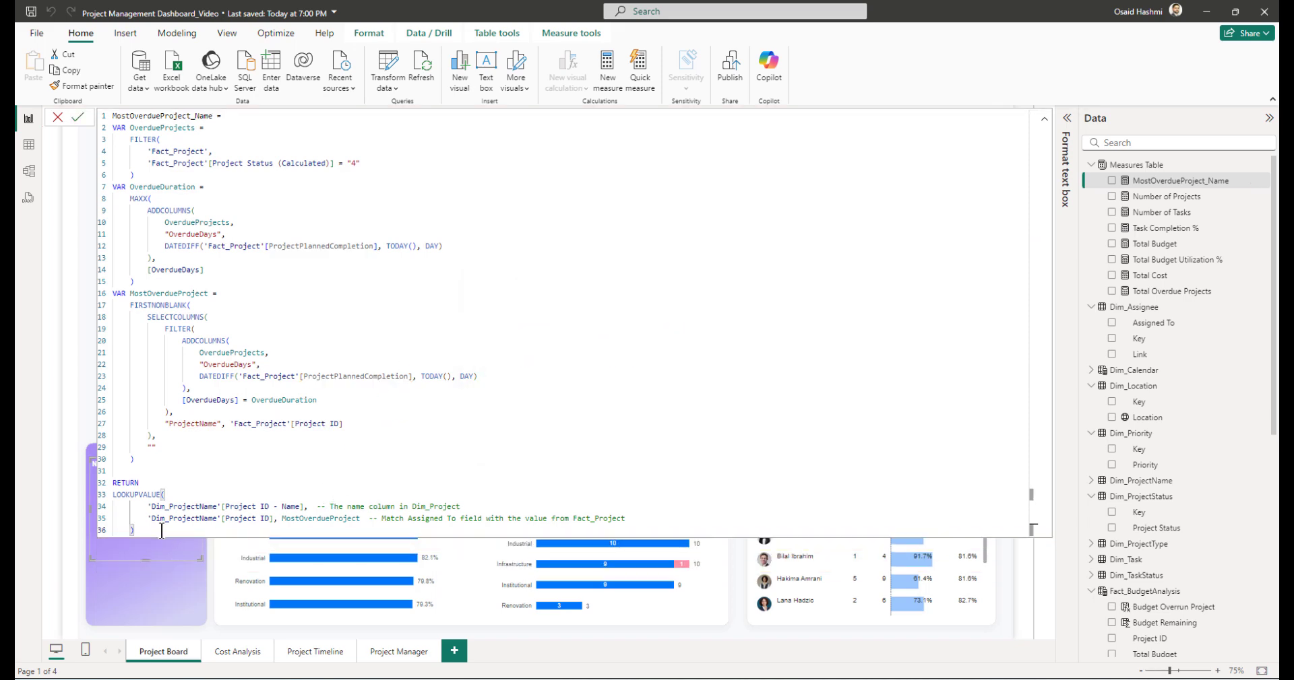
pyautogui.click(1043, 121)
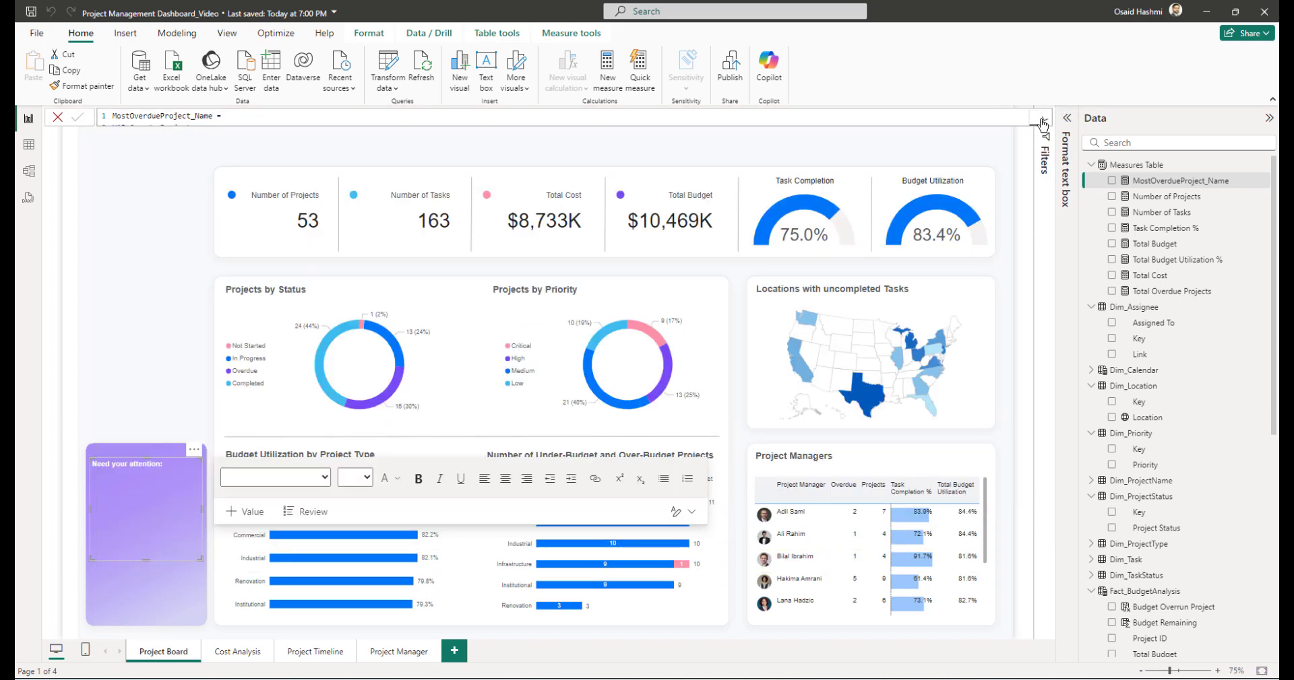
pyautogui.click(1043, 123)
pyautogui.click(1044, 122)
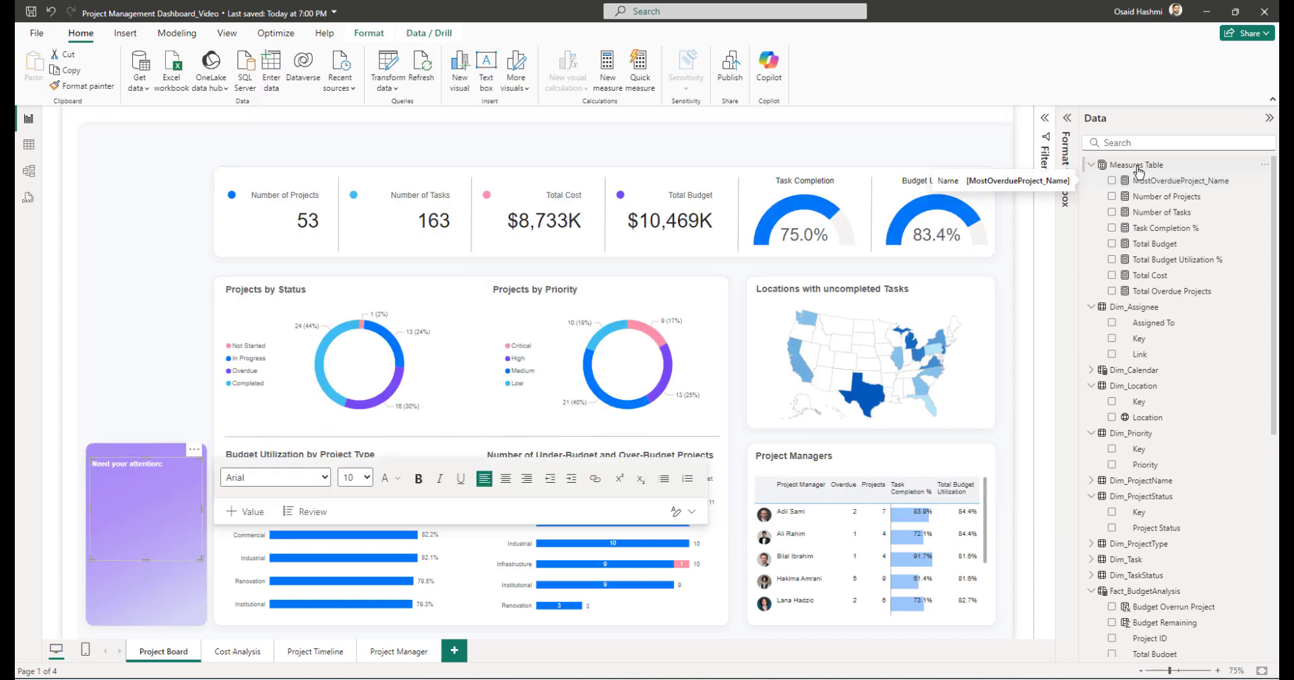
# - Create the measure MostOverdueProject_Value in Measures Table, returning the maximum DATEDIFF days from ProjectPlannedCompletion to TODAY() for Fact_Project rows with Project Status (Calculated) "4"
pyautogui.rightClick(1147, 182)
pyautogui.click(599, 202)
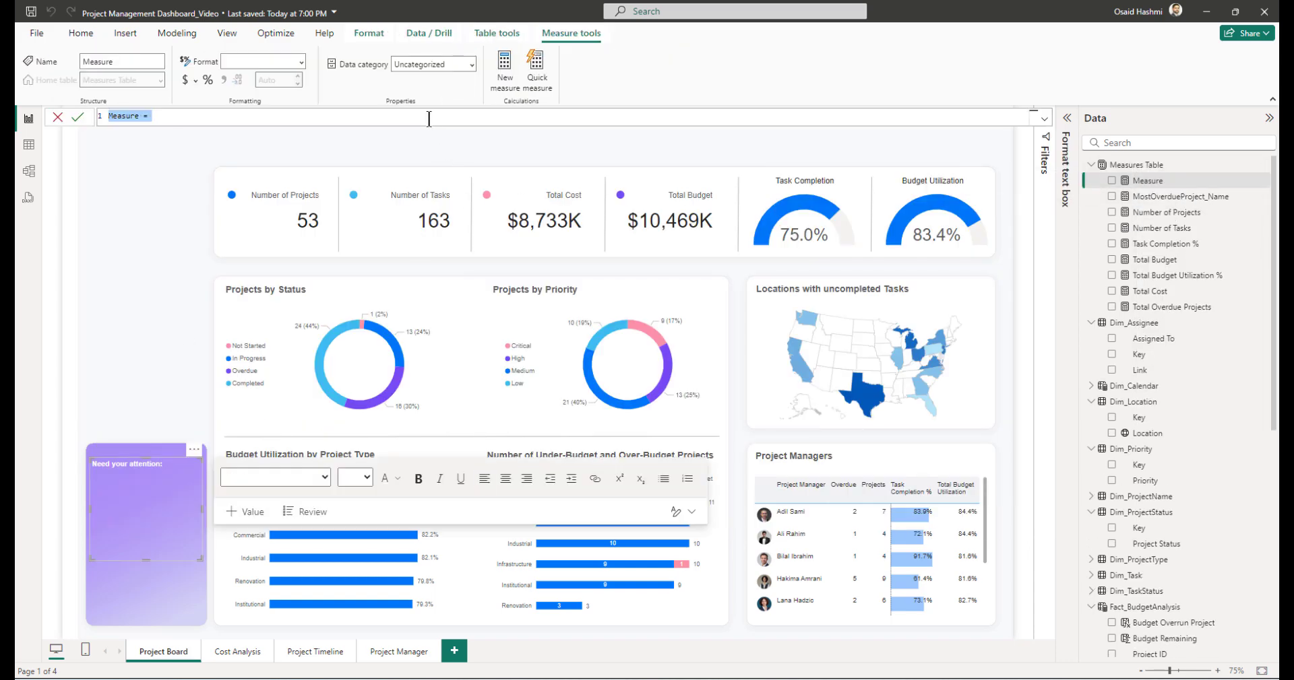
pyautogui.hotkey('ctrl', 'a')
pyautogui.write('MostOverdueProject_Value = VAR OverdueProjects =     FILTER(         \'Fact_Project\',         \'Fact_Project\'[Project Status (Calculated)] = "4"     ) VAR OverdueDuration =     MAXX(         ADDCOLUMNS(             OverdueProjects,             "OverdueDays",             DATEDIFF(\'Fact_Project\'[ProjectPlannedCompletion], TODAY(), DAY)         ),         [OverdueDays]     ) RETURN     OverdueDuration')
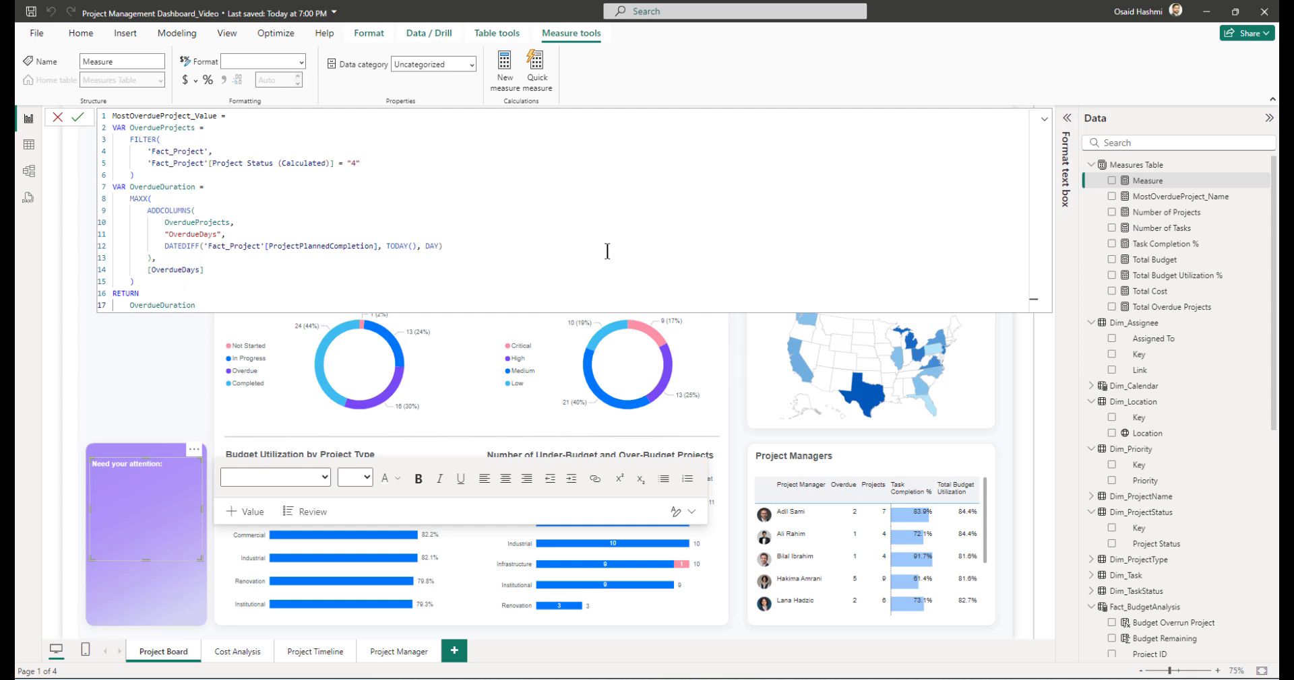
pyautogui.press('Return')
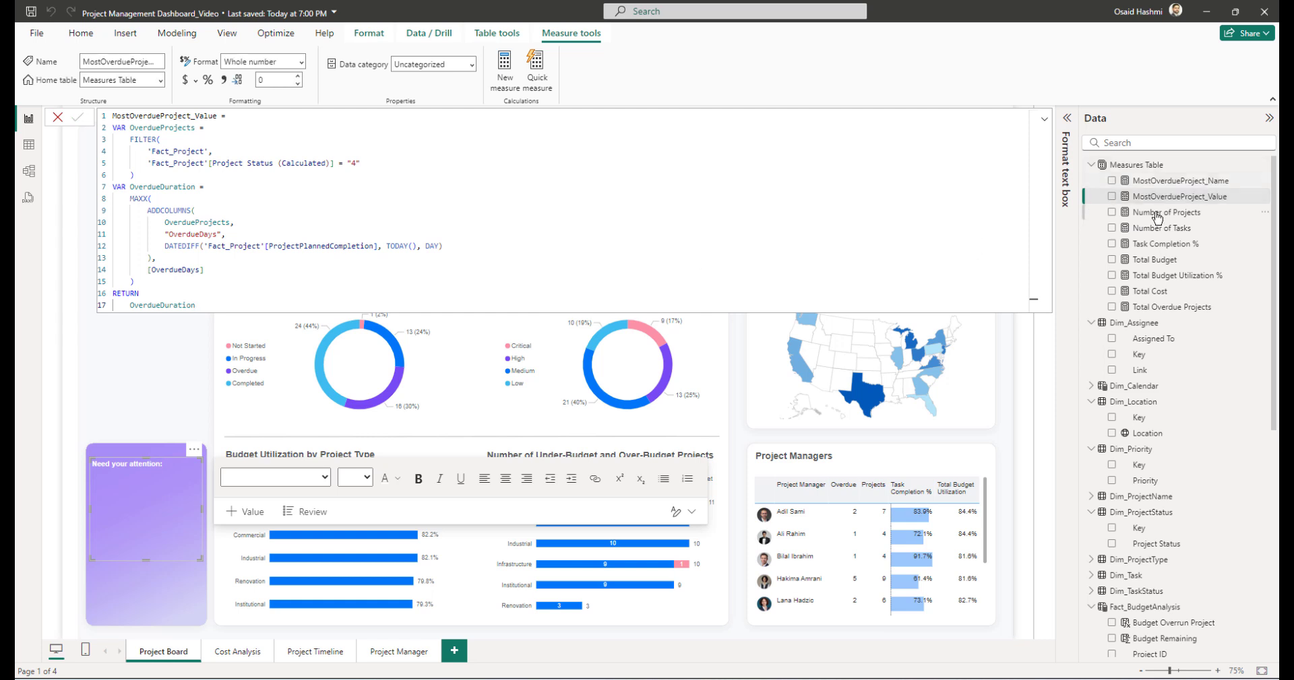
pyautogui.click(1045, 122)
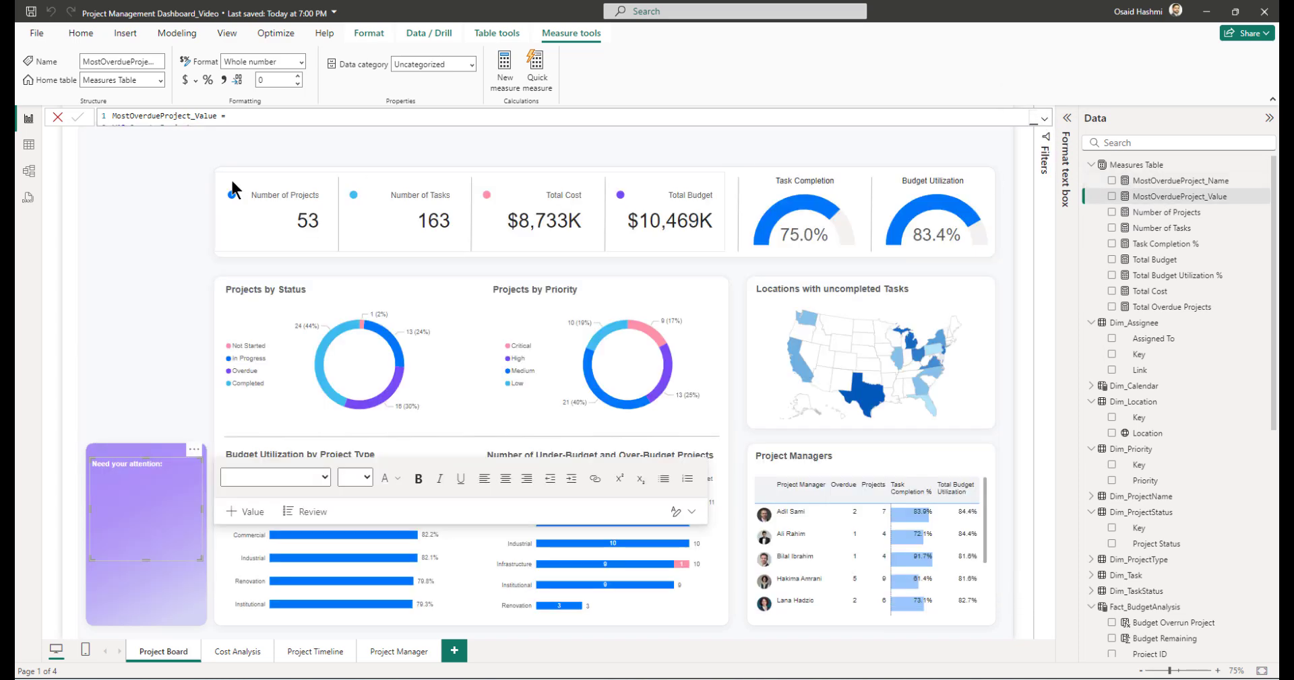
# - Group the MostOverdueProject_Name and MostOverdueProject_Value measures in a new display folder named 00_SummaryBox in the model view
pyautogui.click(29, 171)
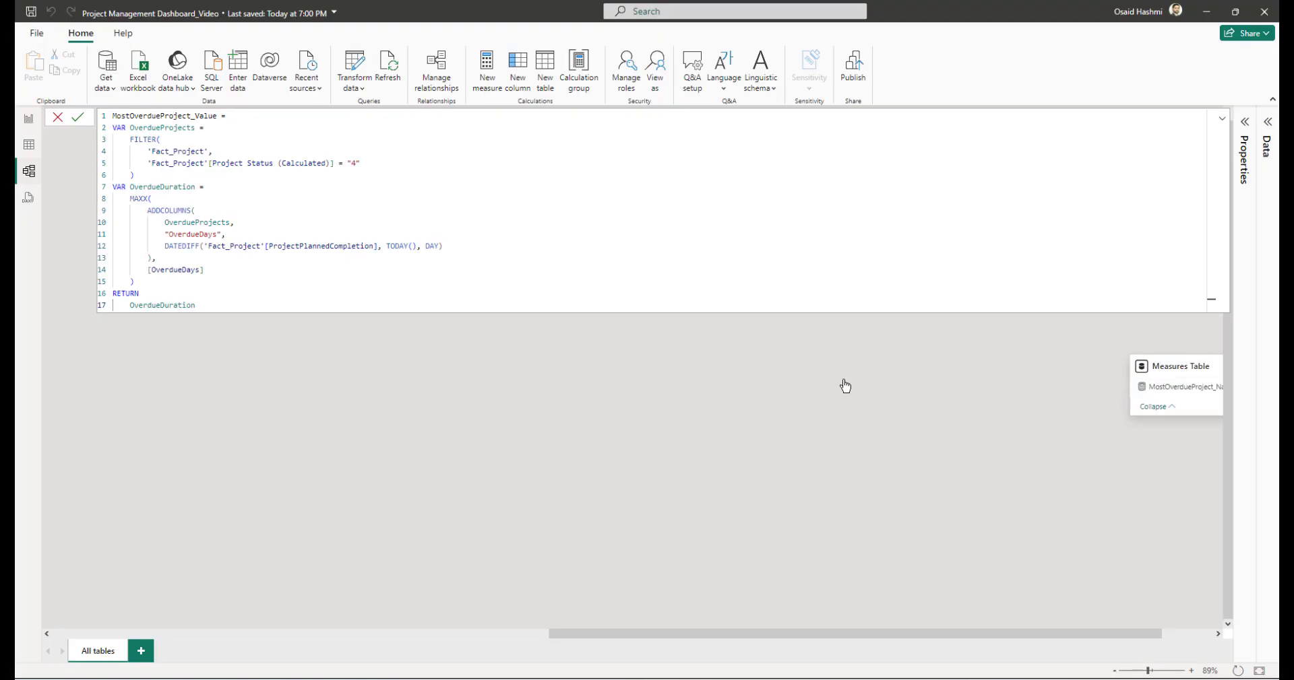
pyautogui.click(1264, 138)
pyautogui.click(1151, 212)
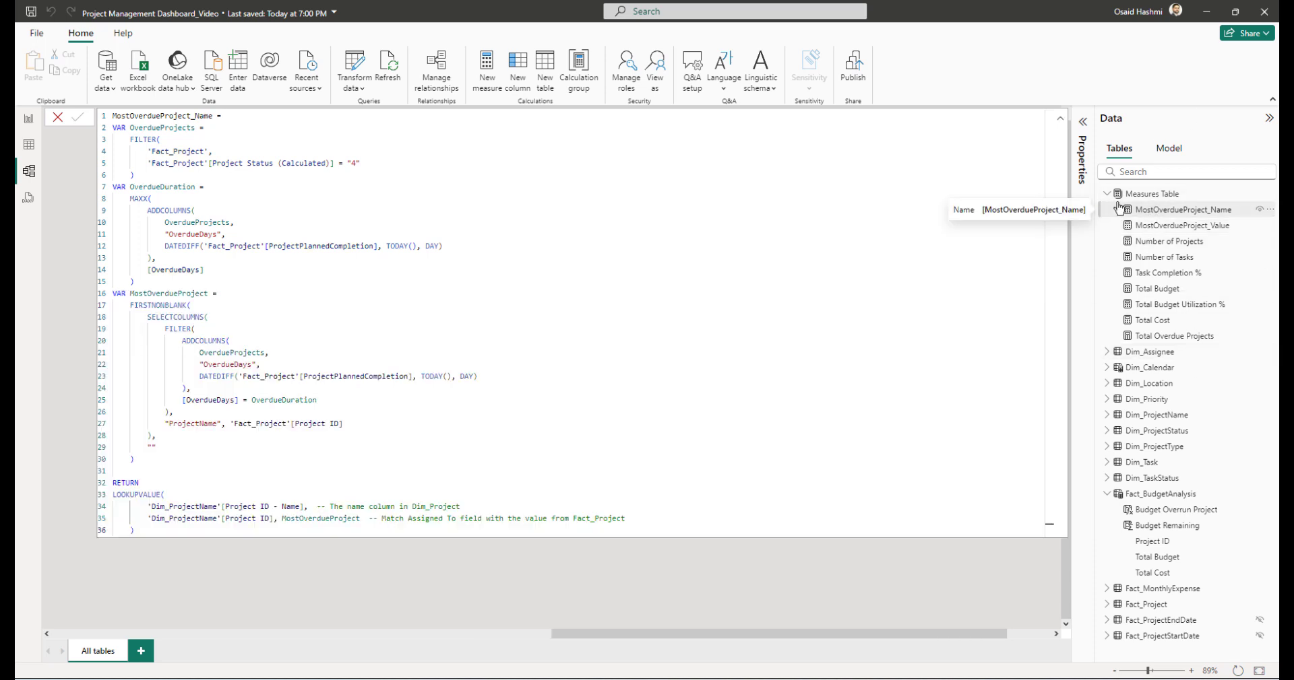
pyautogui.click(1059, 119)
pyautogui.click(1082, 123)
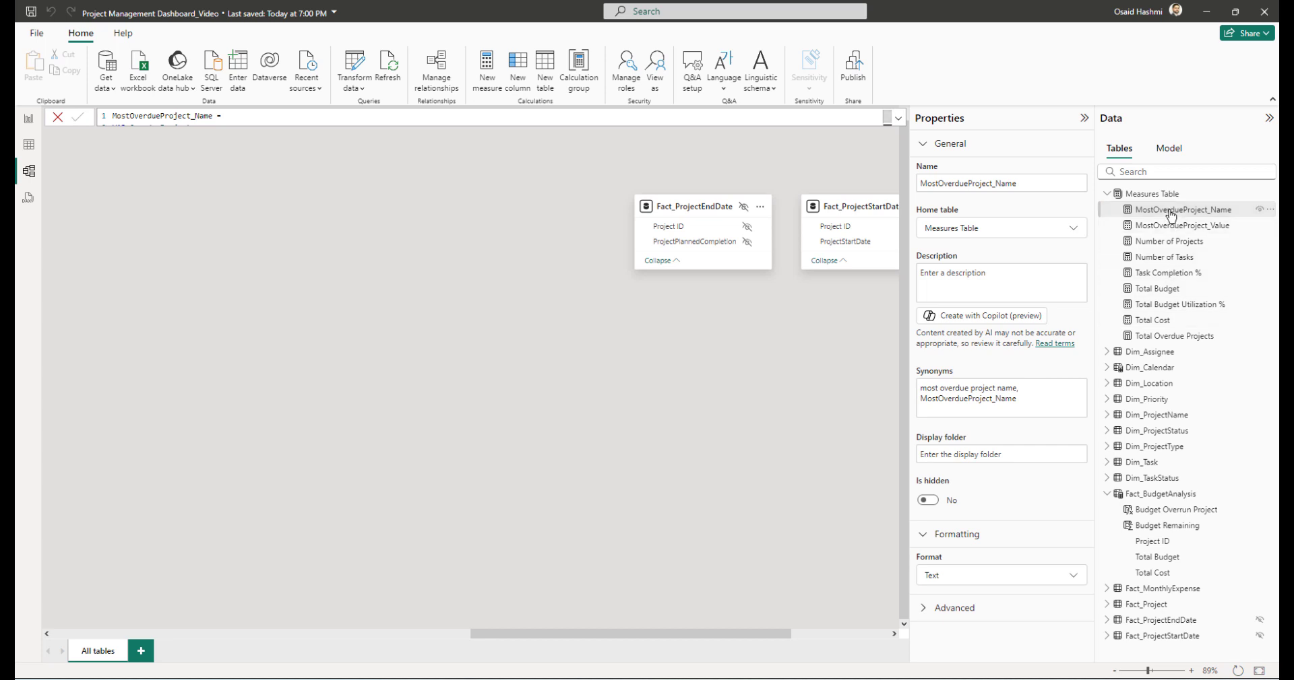
pyautogui.click(991, 451)
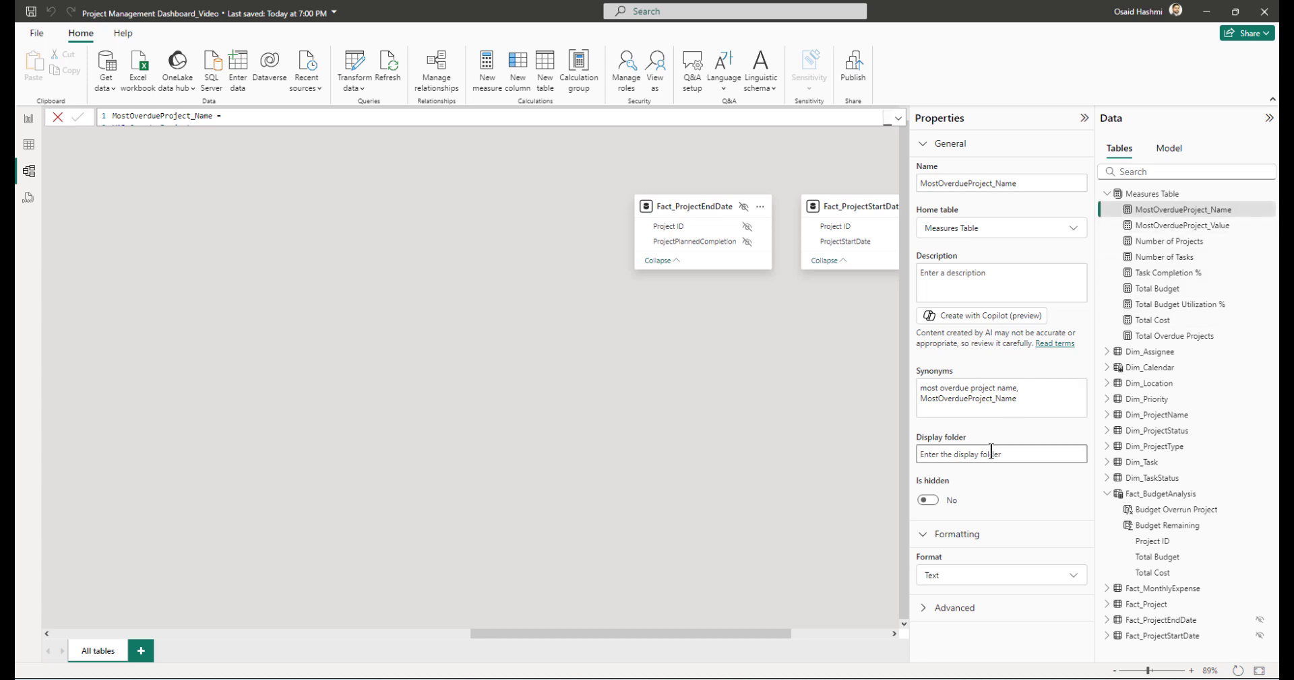
pyautogui.write('00_Summary')
pyautogui.press('BackSpace')
pyautogui.write('Box')
pyautogui.press('Return')
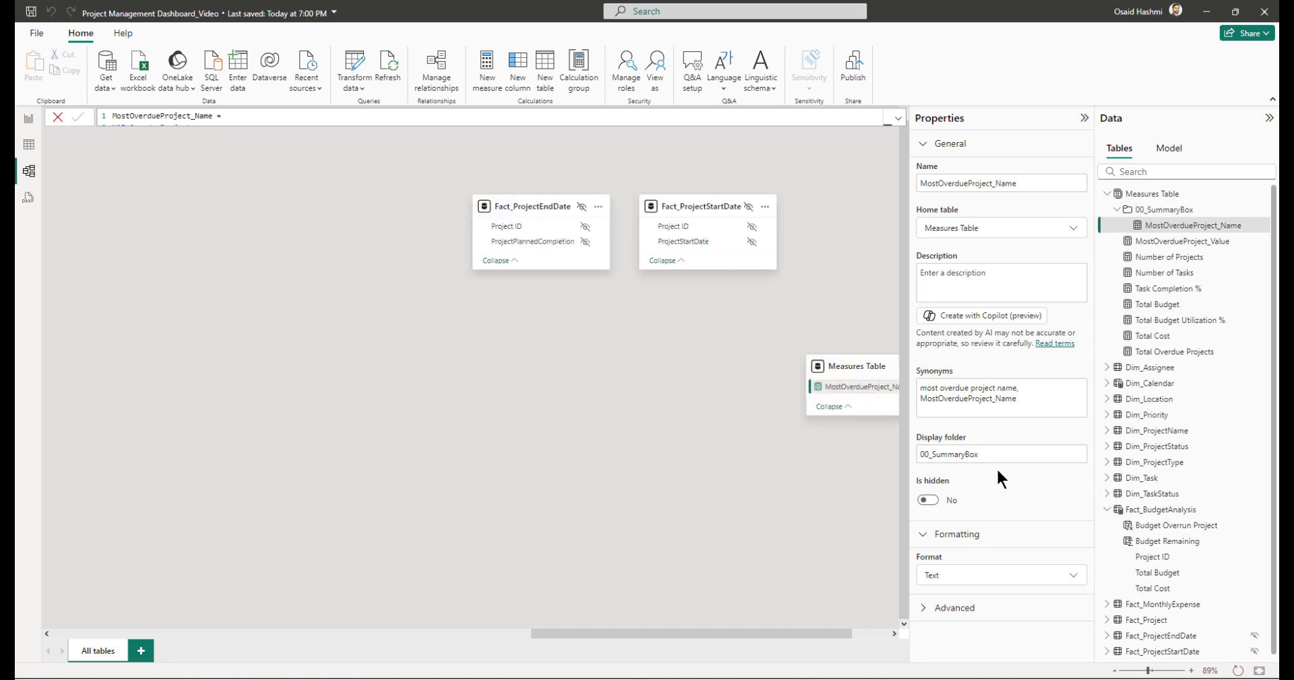
pyautogui.click(1182, 241)
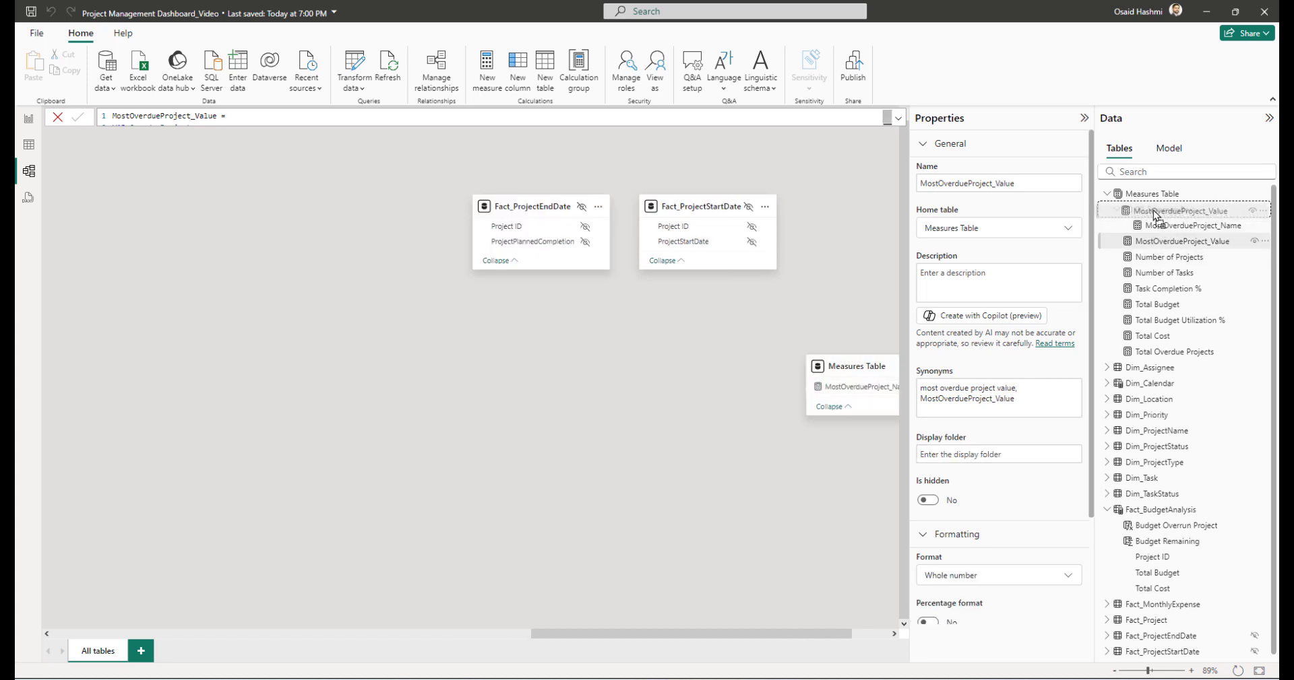
pyautogui.moveTo(1155, 215); pyautogui.dragTo(1151, 213)
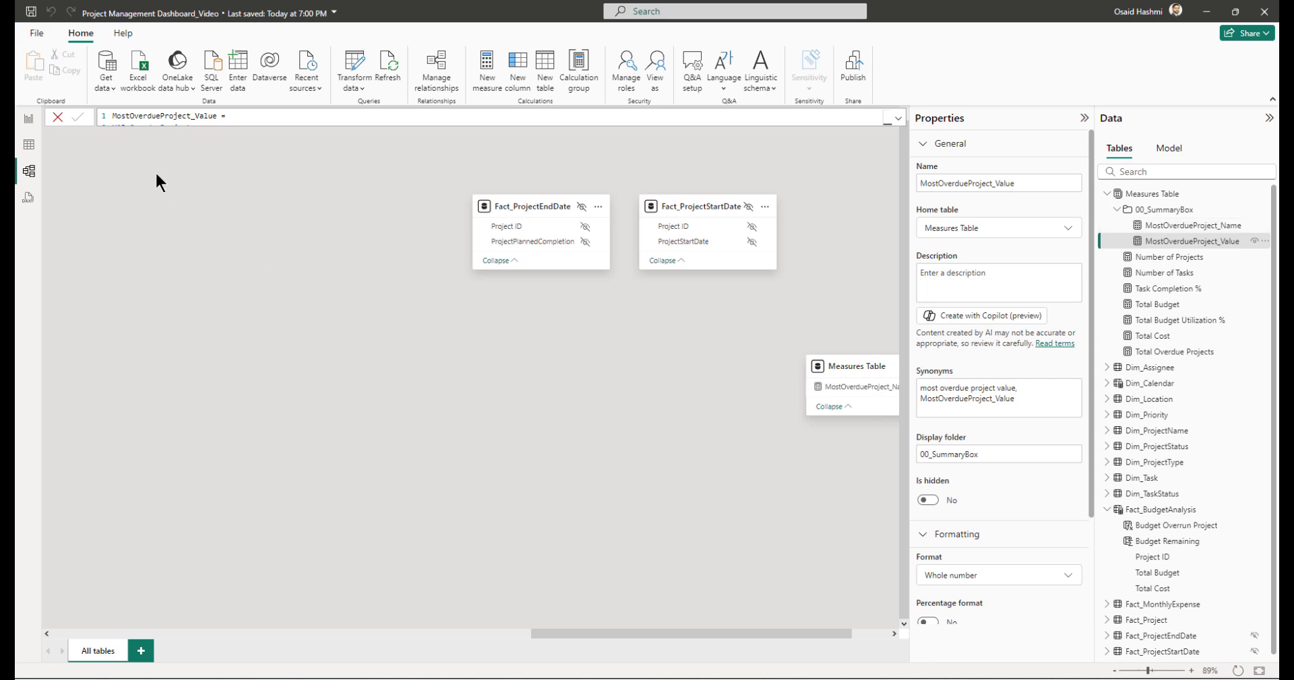
# - Create the measure PMwithMostPendingTasks_Name in the 00_SummaryBox folder, looking up the Dim_Assignee name with the most Fact_Project tasks of Task Status "4"
pyautogui.click(29, 120)
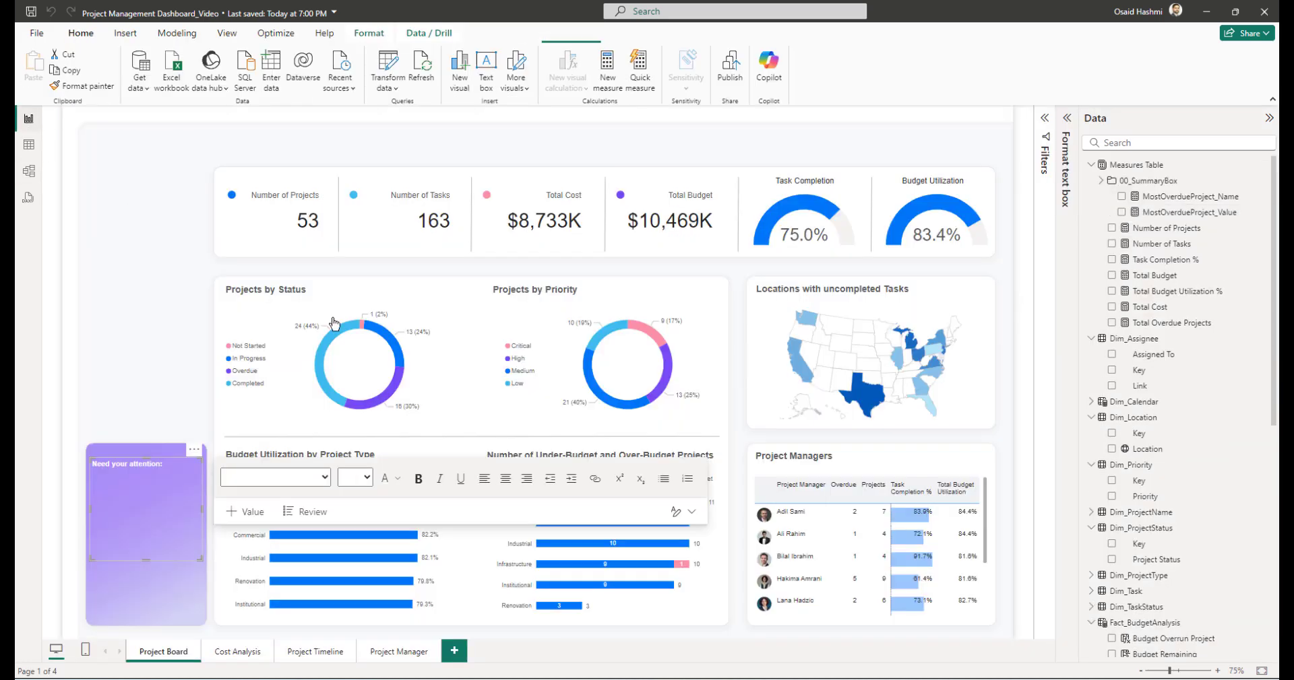
pyautogui.rightClick(1145, 181)
pyautogui.click(1160, 191)
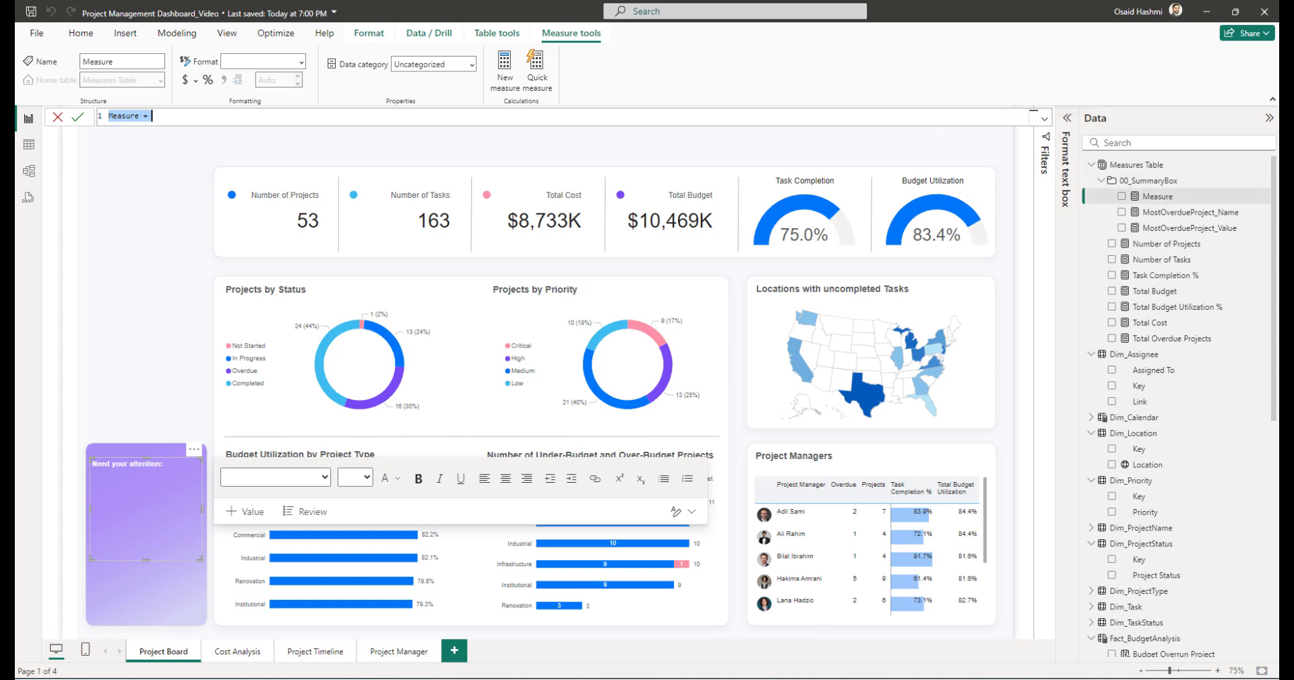
pyautogui.hotkey('alt', 'Tab')
pyautogui.hotkey('ctrl', 'v')
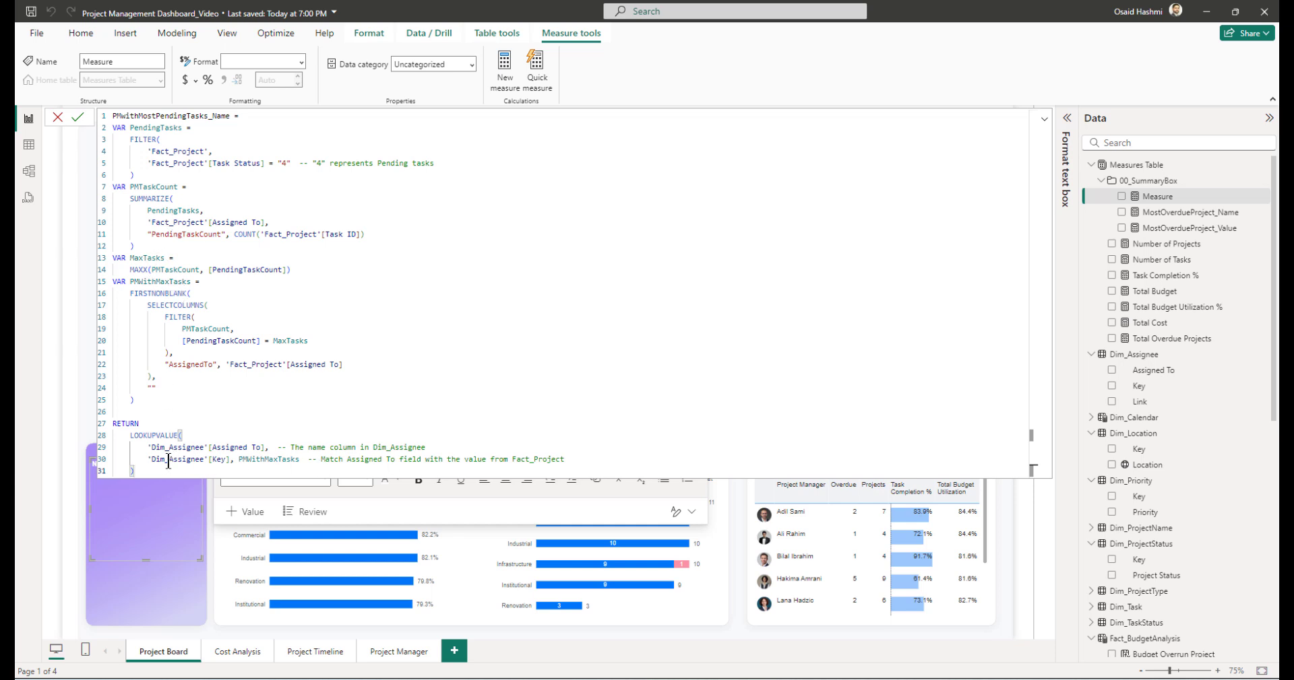
pyautogui.press('Return')
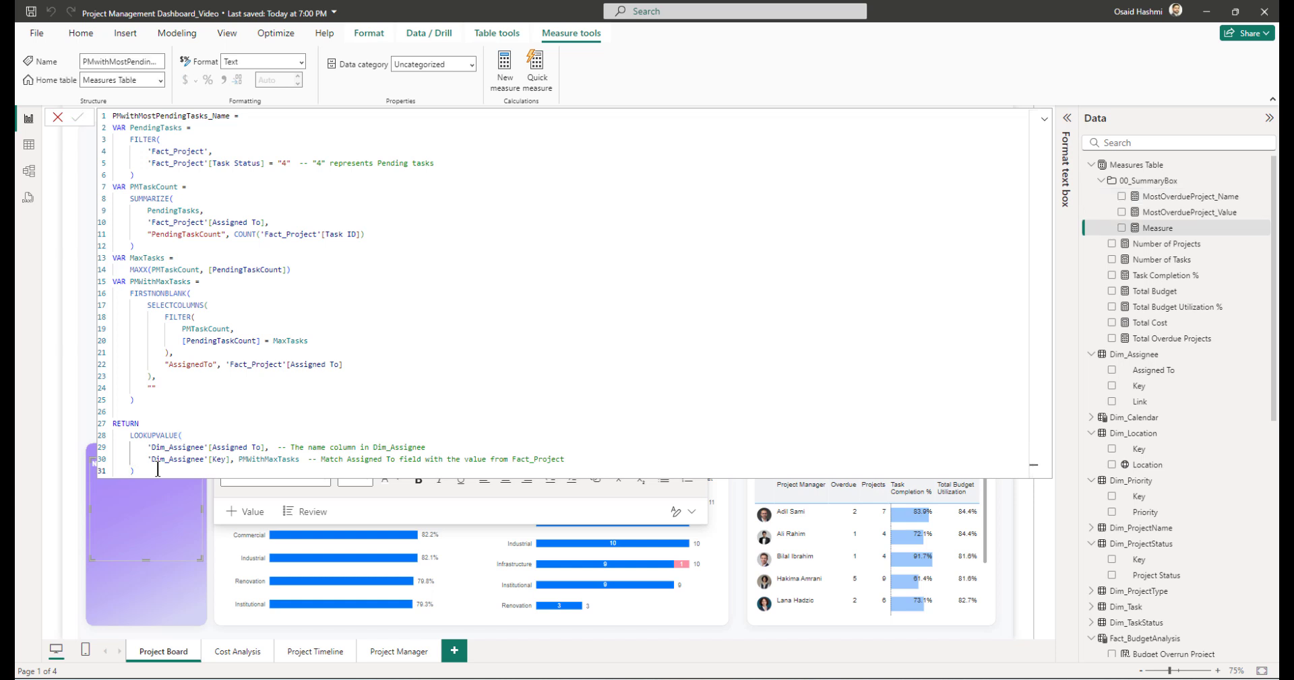
pyautogui.click(1044, 119)
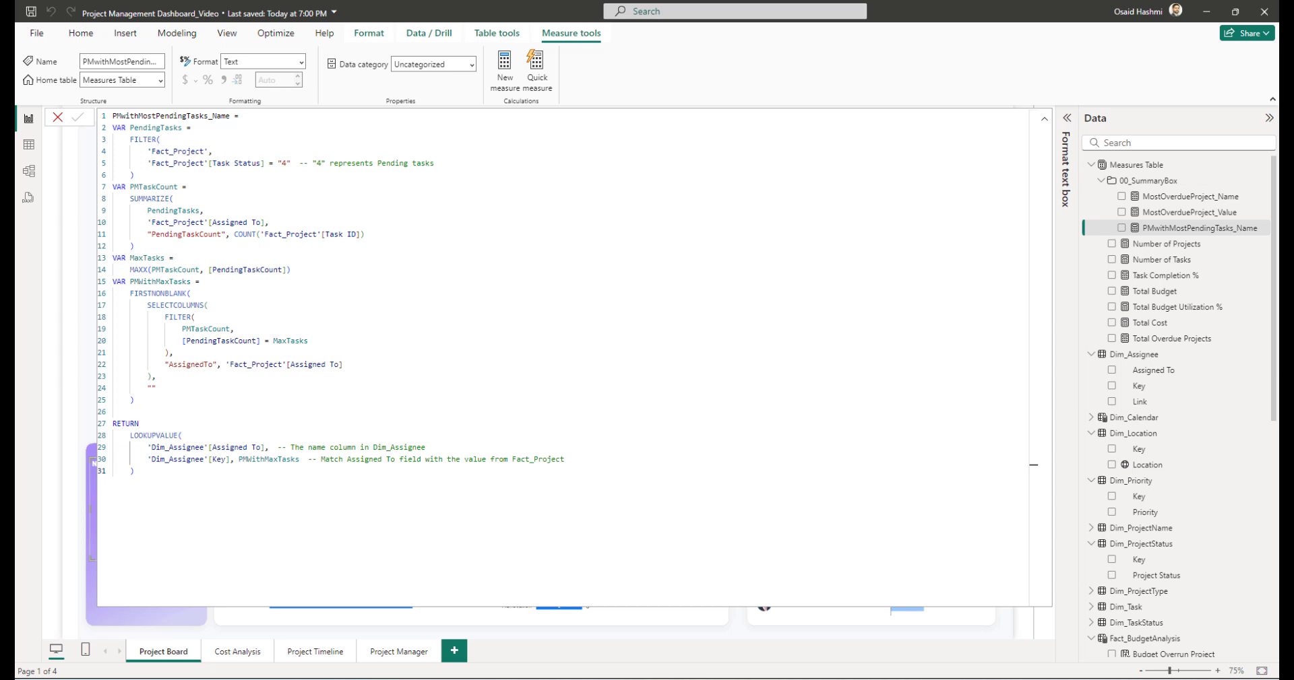
# - Create the measure PMwithMostPendingTasks_Value in the 00_SummaryBox folder, returning the maximum Task ID count per Assigned To for Task Status "4"
pyautogui.rightClick(1146, 180)
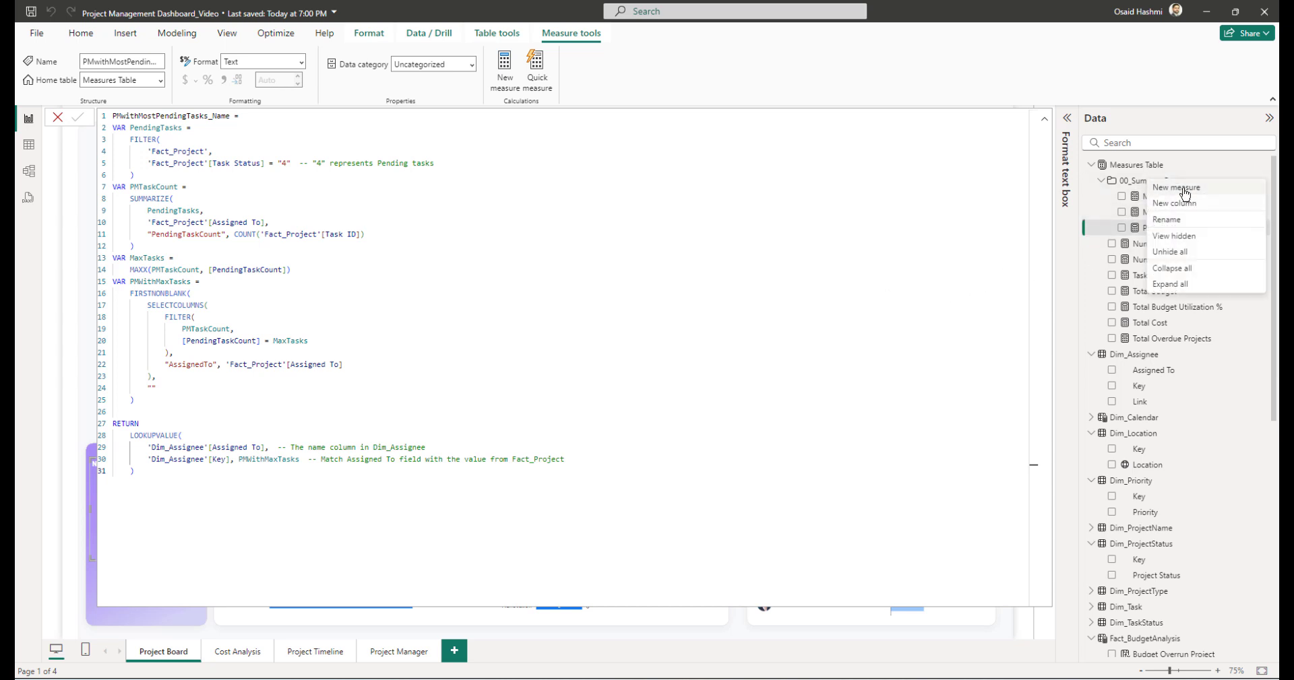
pyautogui.click(1184, 193)
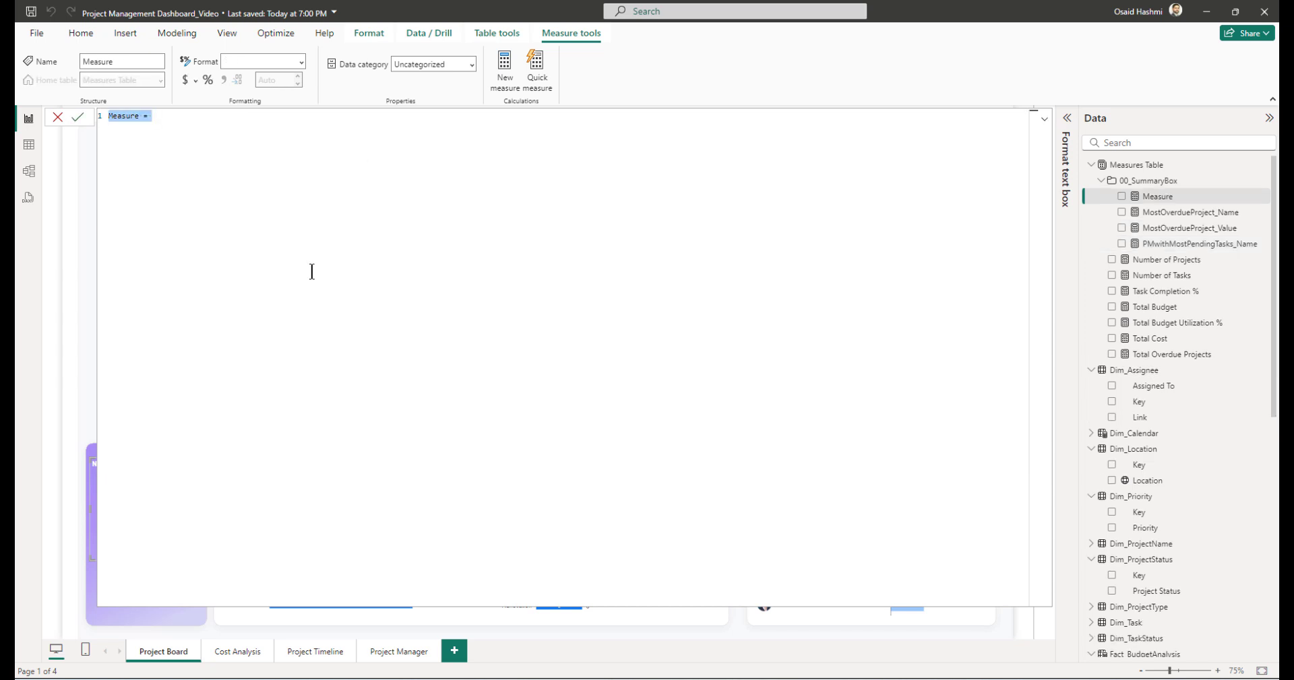
pyautogui.write('PMwithMostPendingTasks_Value = VAR PendingTasks =     FILTER(         \'Fact_Project\',         \'Fact_Project\'[Task Status] = "4"  -- "4" represents Pending tasks     ) VAR PMTaskCount =     SUMMARIZE(         PendingTasks,         \'Fact_Project\'[Assigned To],         "PendingTaskCount", COUNT(\'Fact_Project\'[Task ID])     ) VAR MaxTasks =     MAXX(PMTaskCount, [PendingTaskCount]) RETURN     MaxTasks')
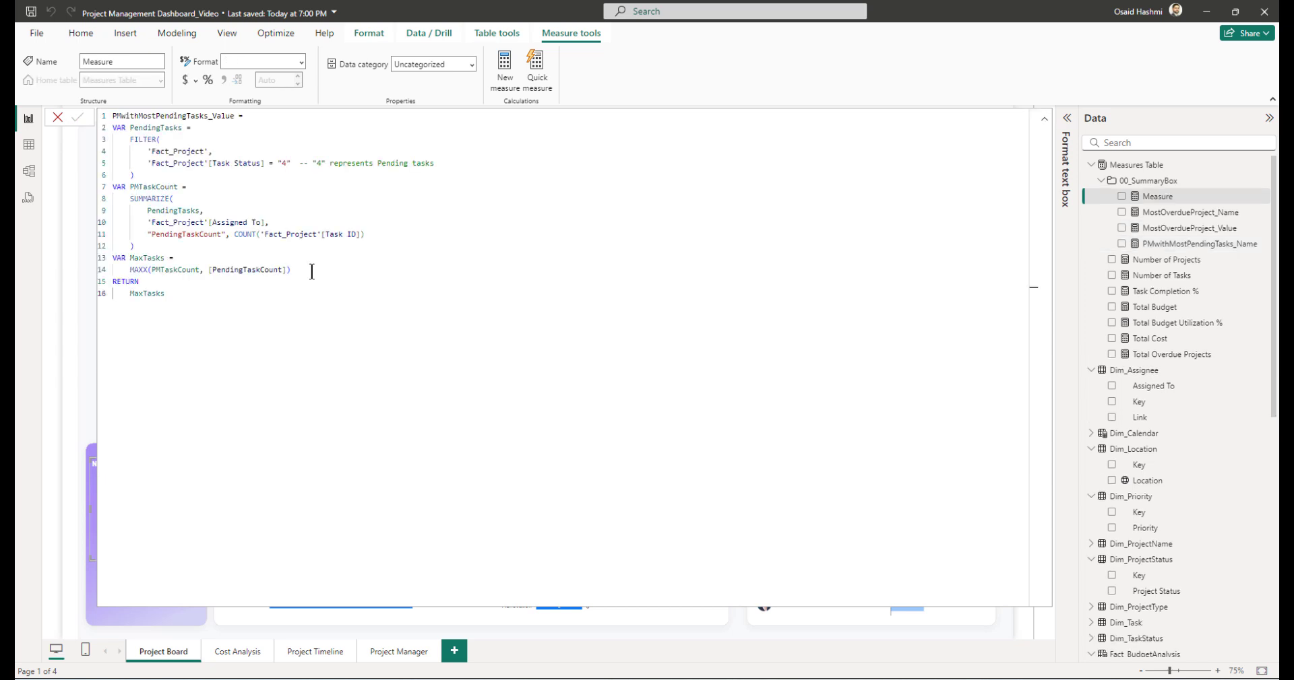
pyautogui.press('Return')
pyautogui.click(1044, 119)
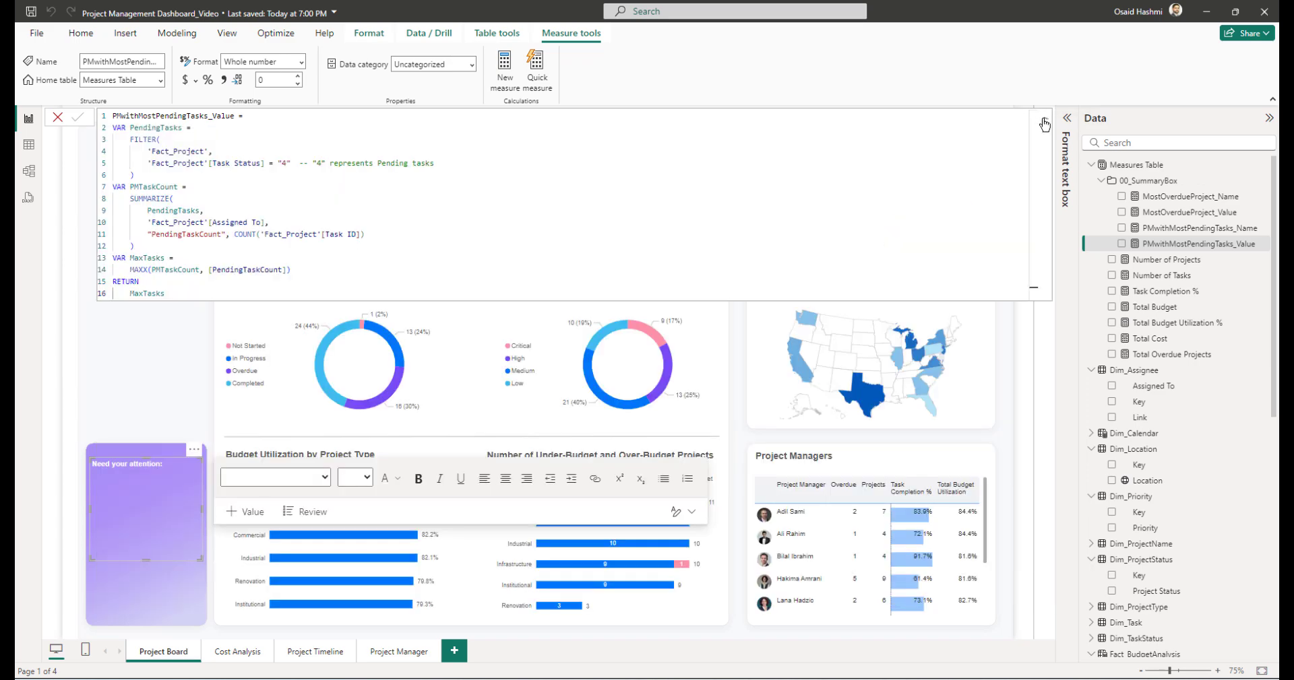
# - Add the dynamic value "most overdue project name" to the attention text box, followed by "is the most Overdue Project and it has been delayed for"
pyautogui.click(150, 490)
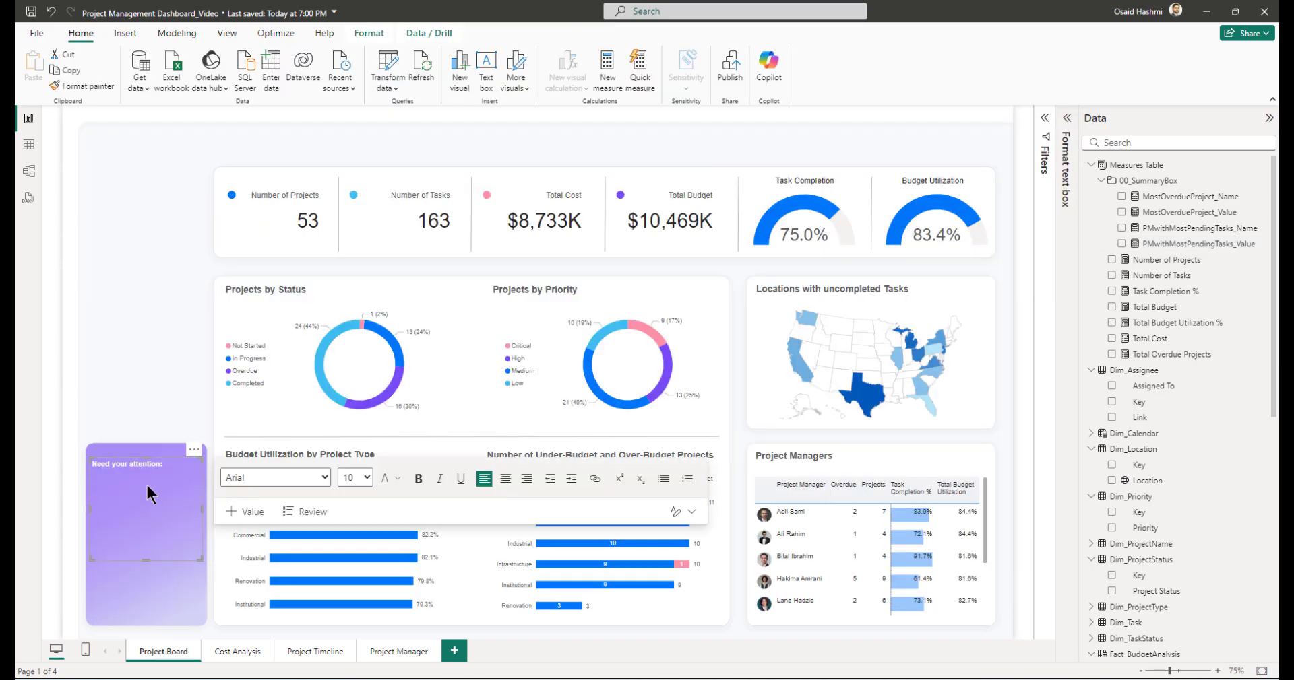
pyautogui.click(246, 512)
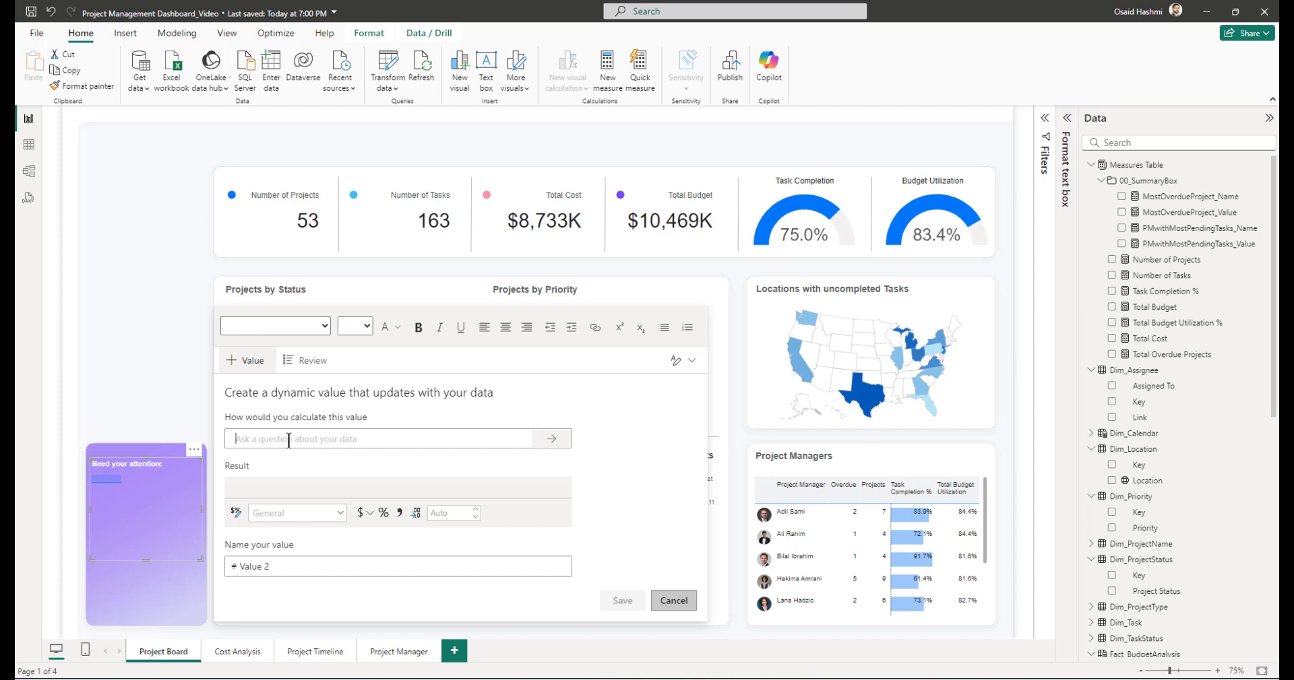
pyautogui.write('most')
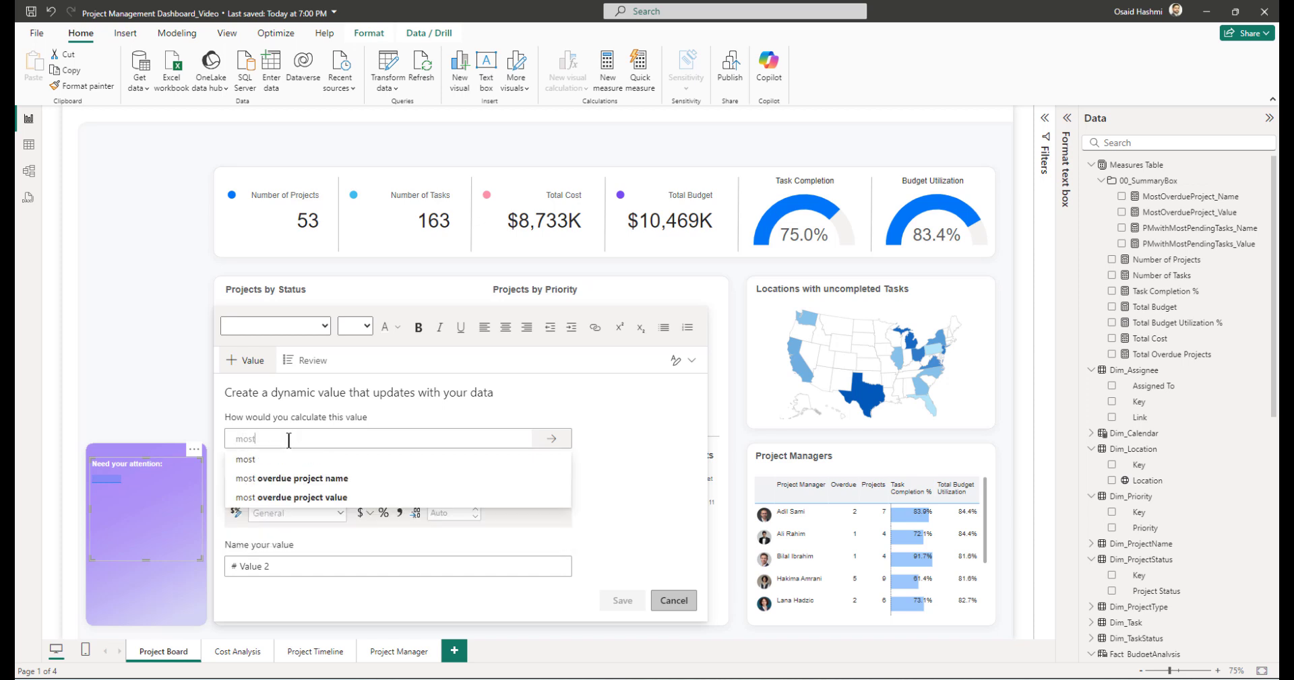
pyautogui.click(286, 478)
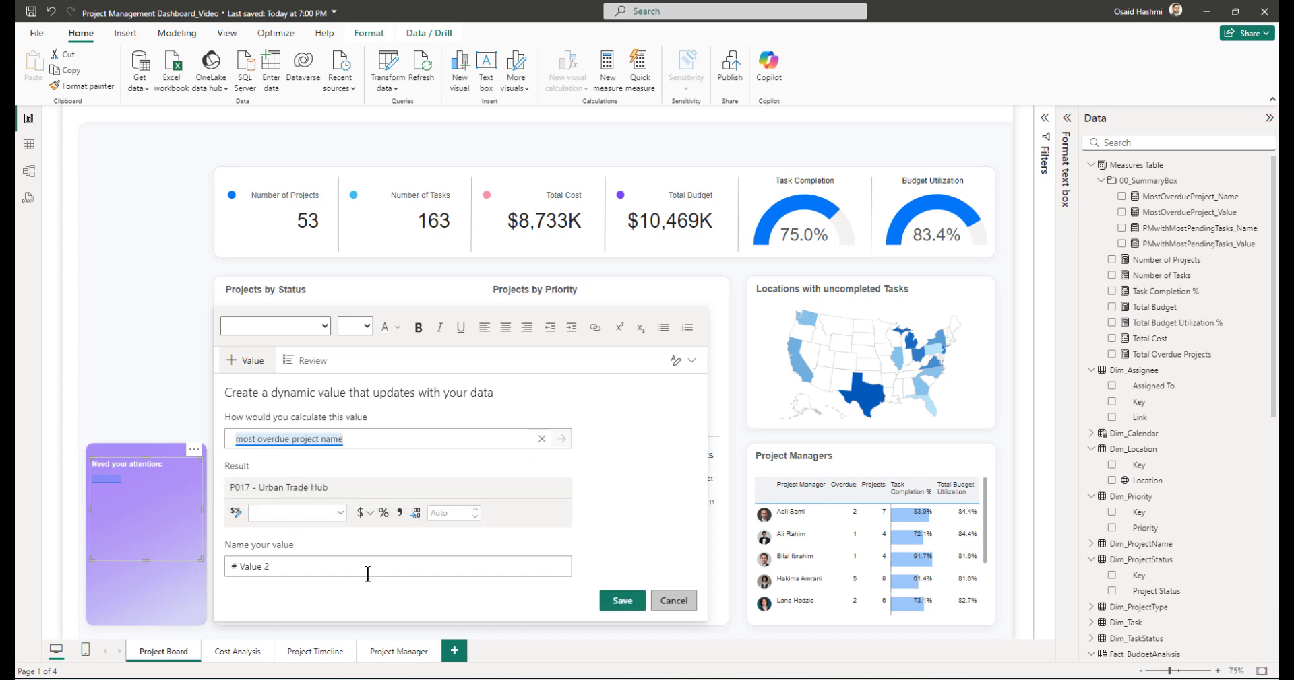
pyautogui.click(622, 600)
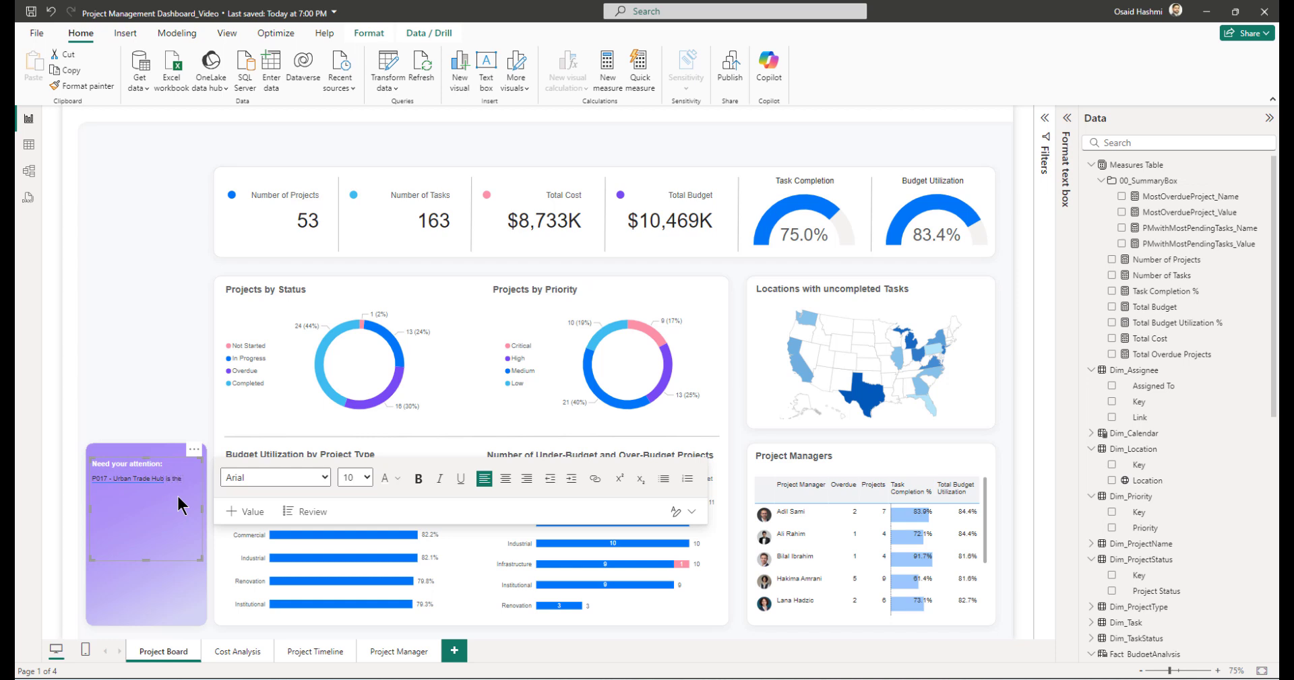
pyautogui.write('is the most Overdue Project and it has been d')
pyautogui.write('elayed for')
# - Insert the dynamic value "most overdue project value" after "delayed for" in the attention text box, followed by "days."
pyautogui.click(248, 511)
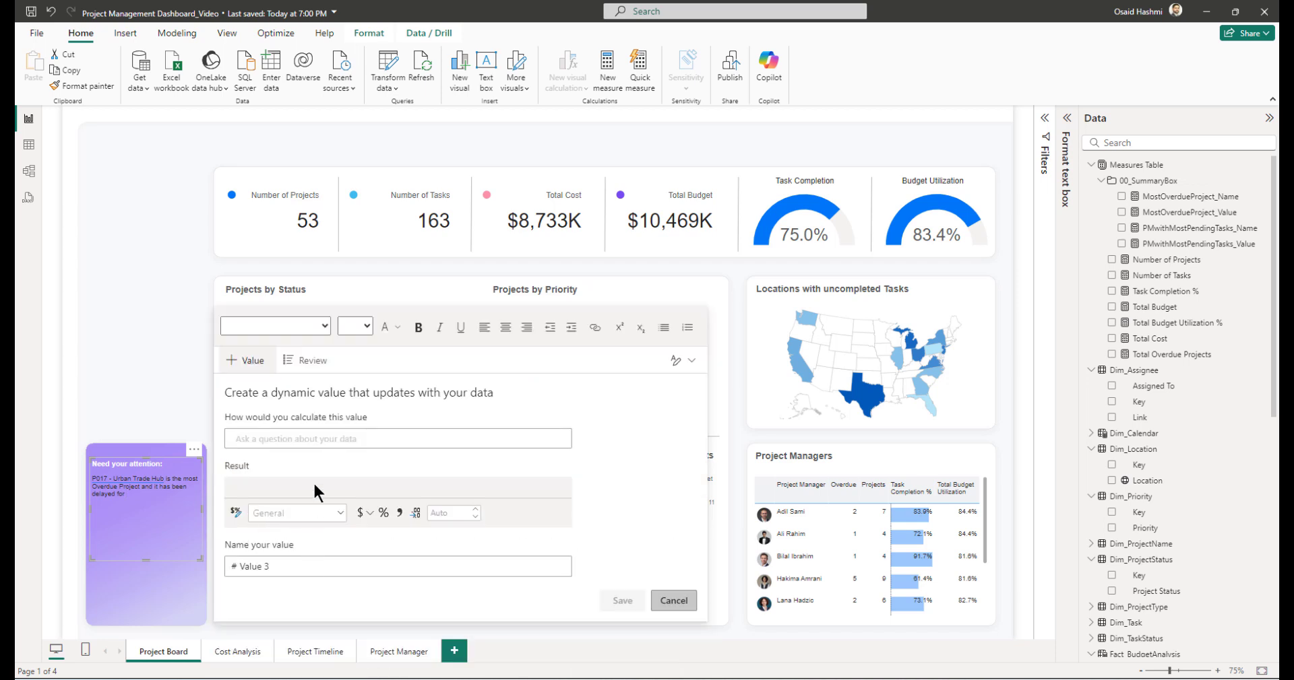
pyautogui.write('most over')
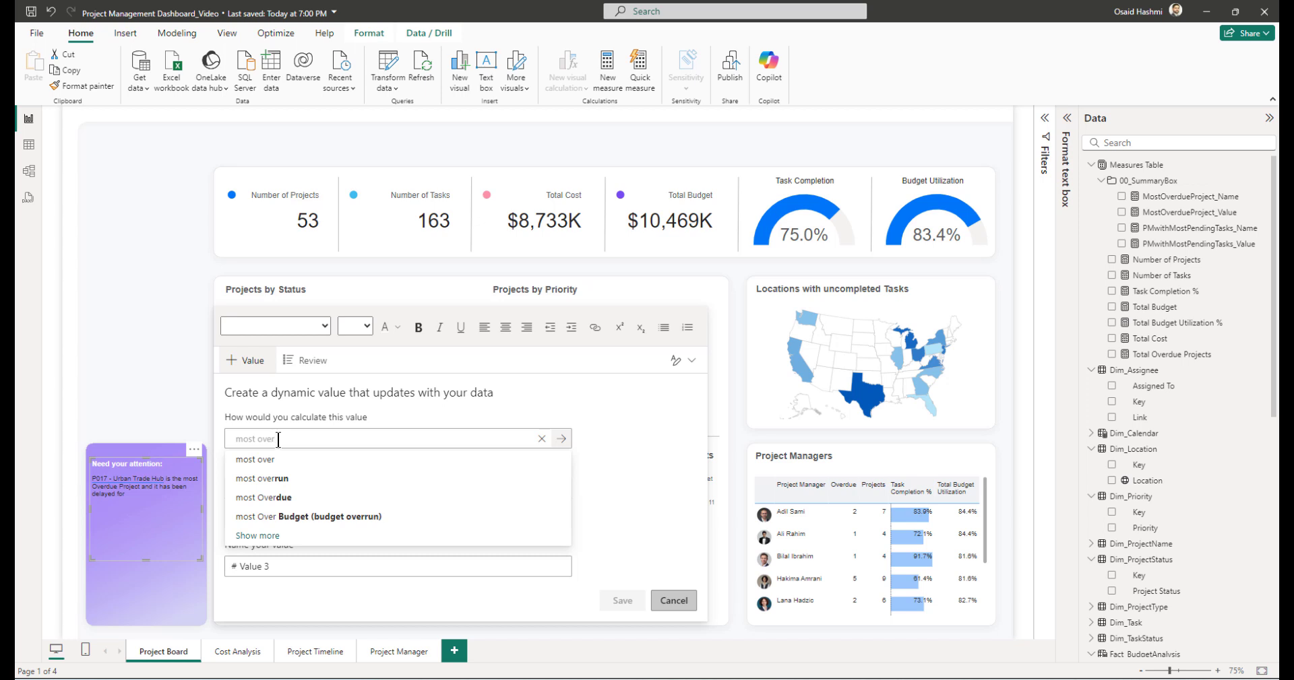
pyautogui.click(286, 497)
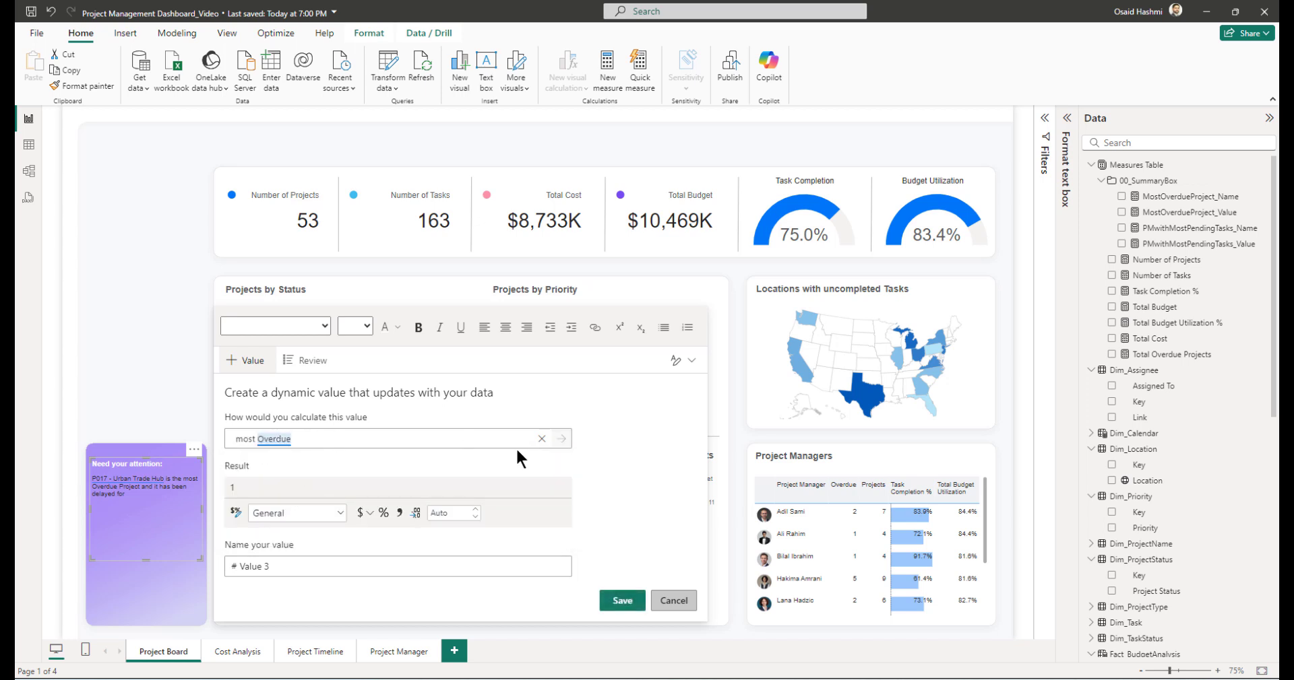
pyautogui.doubleClick(312, 436)
pyautogui.write('Over')
pyautogui.press('BackSpace')
pyautogui.press('BackSpace')
pyautogui.press('BackSpace')
pyautogui.press('BackSpace')
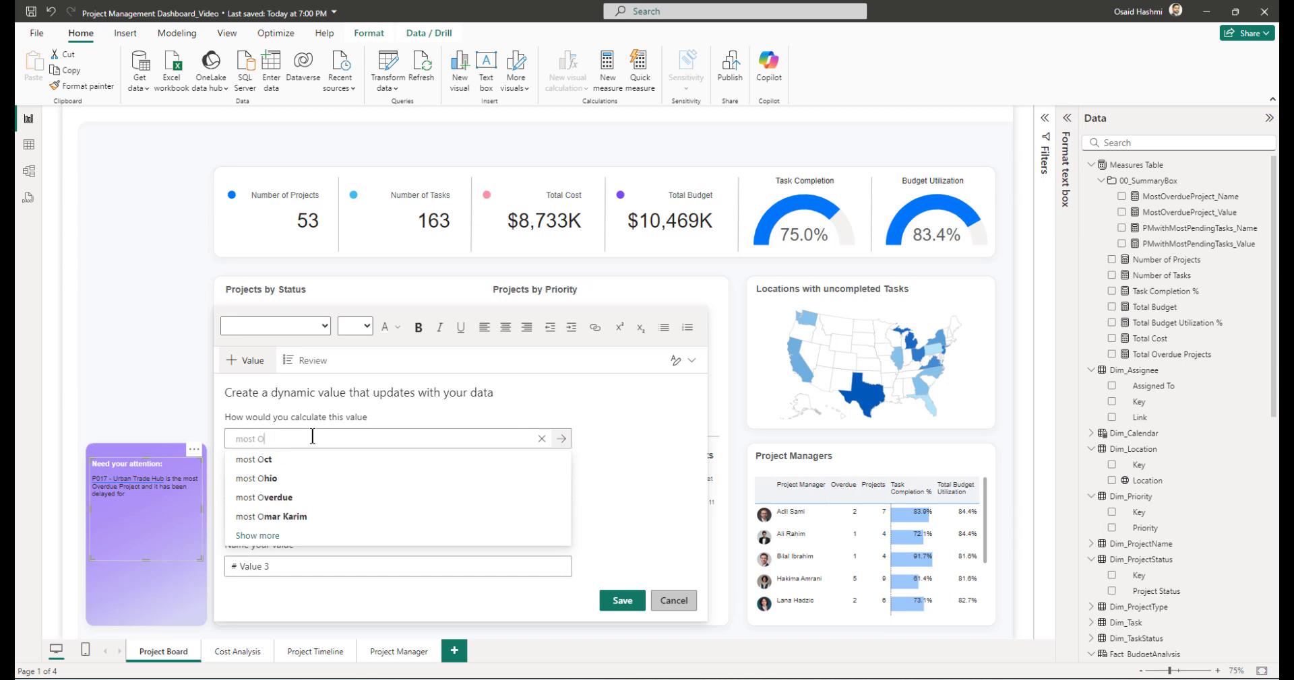
pyautogui.press('BackSpace')
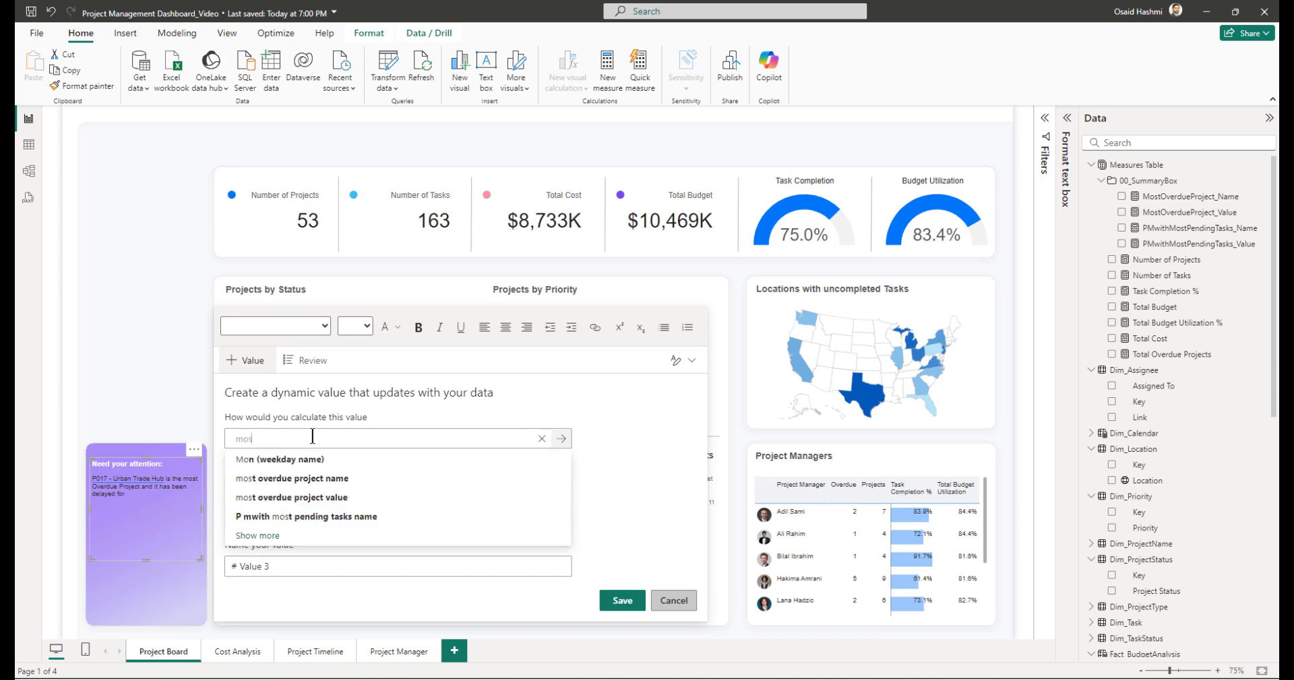
pyautogui.click(297, 497)
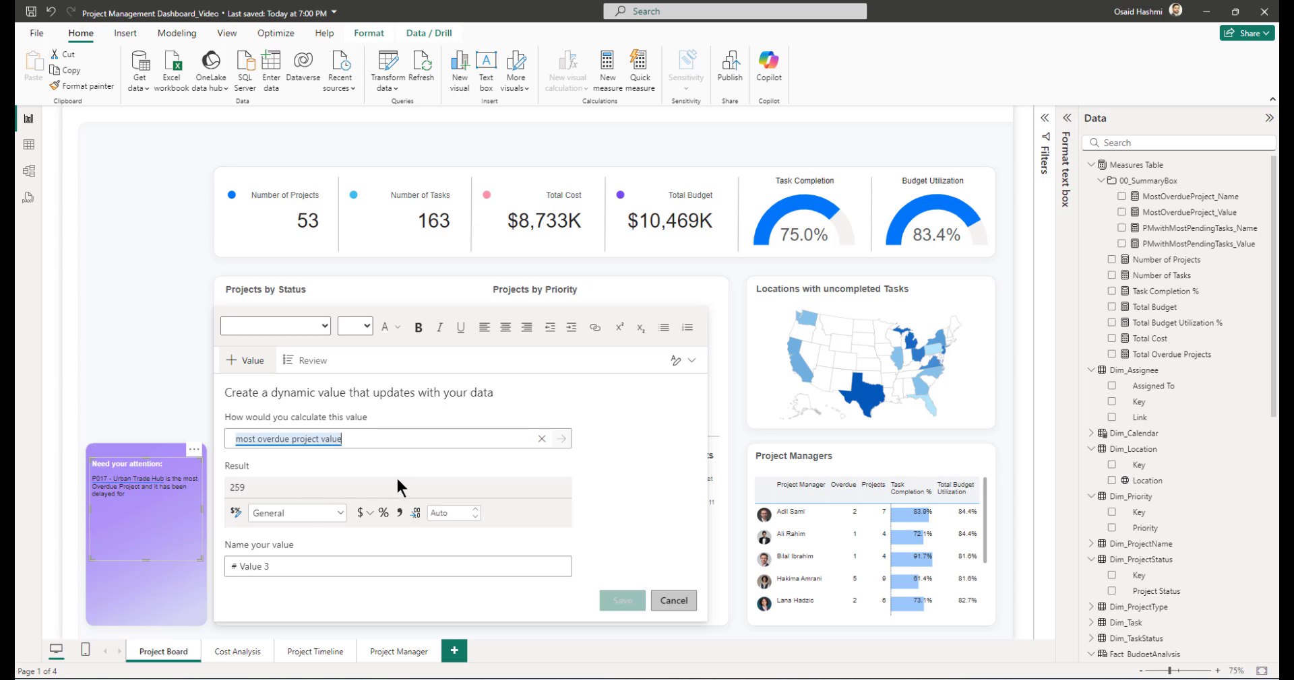
pyautogui.click(602, 598)
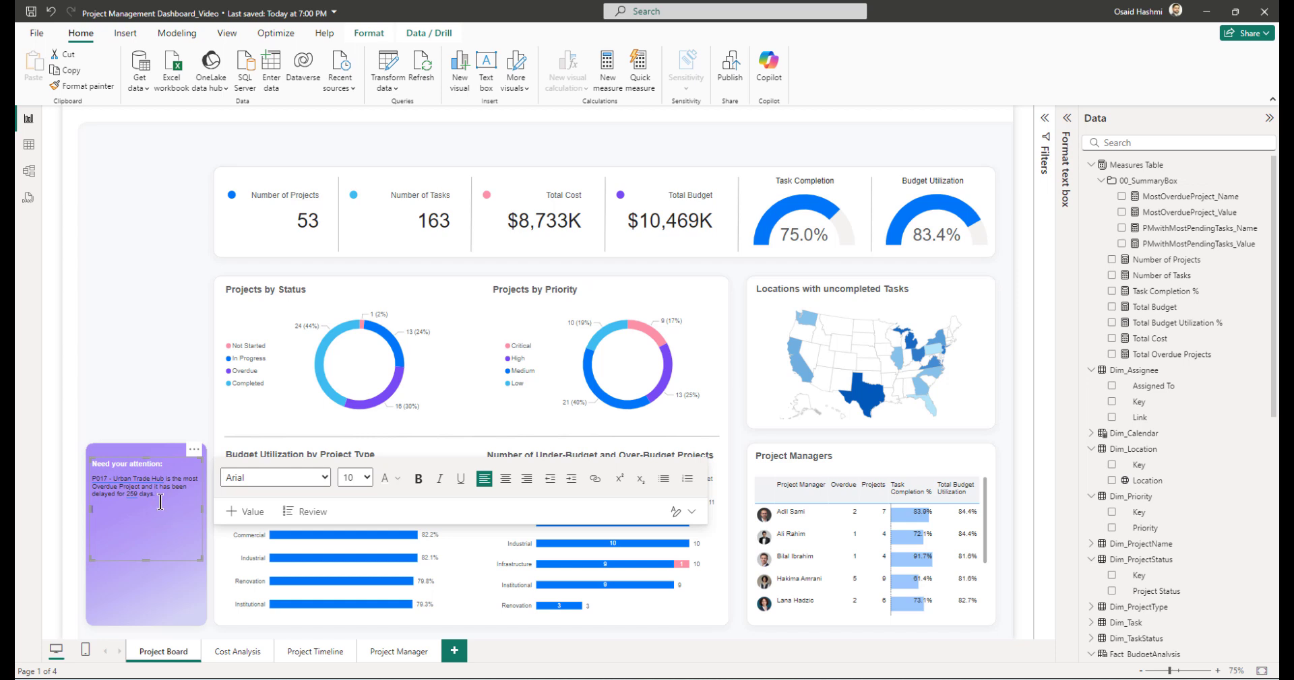
# - Add a new paragraph with the dynamic value PMwithMostPendingTasks_Name, followed by "might need assistance, as they have"
pyautogui.click(245, 512)
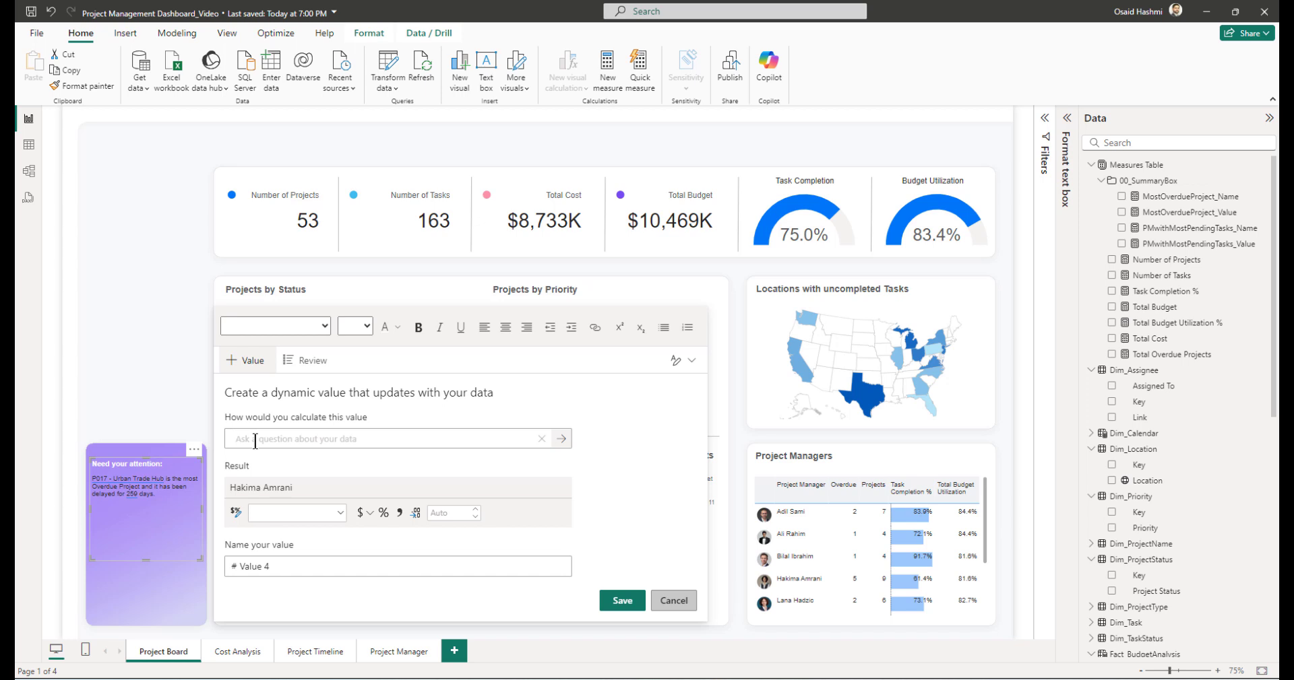
pyautogui.click(255, 439)
pyautogui.write('pm')
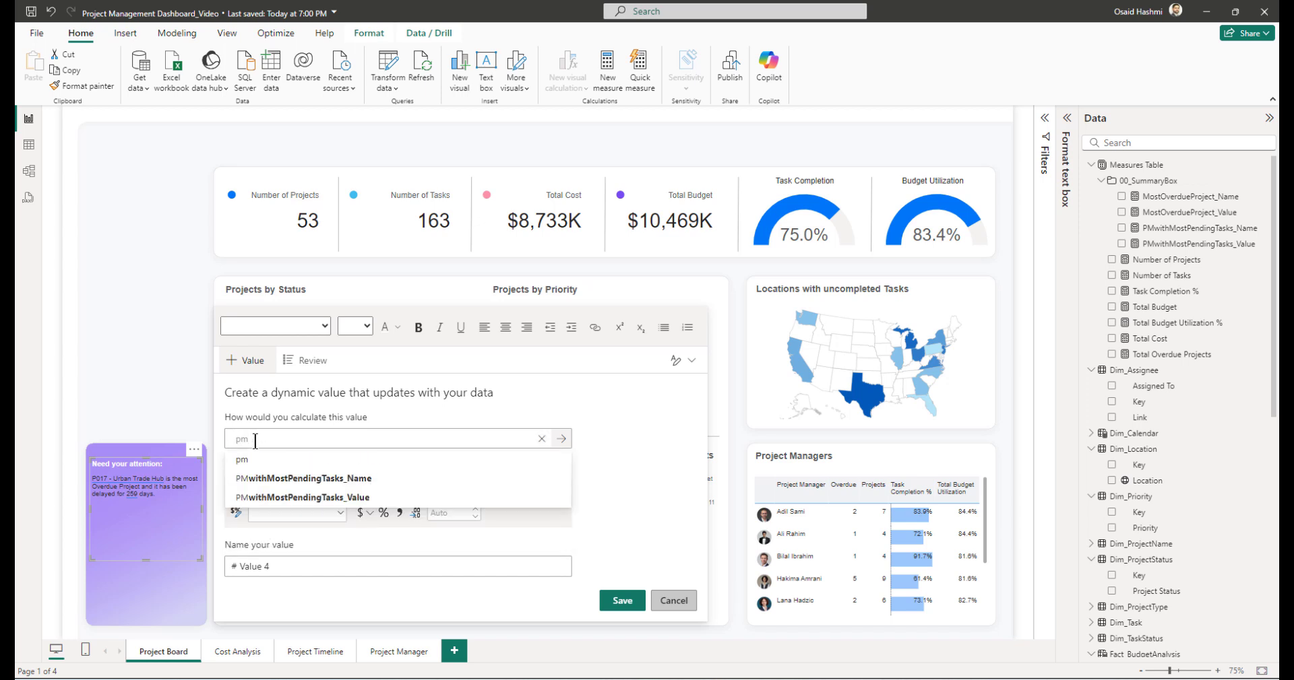
pyautogui.click(283, 479)
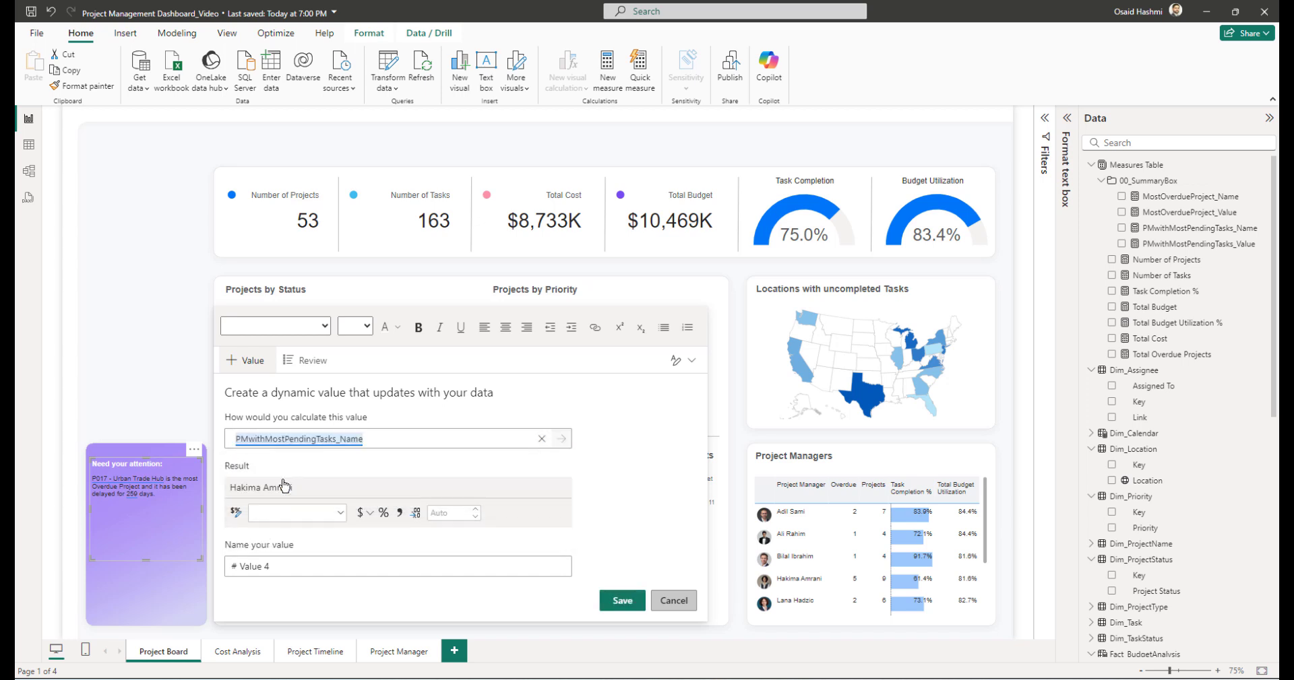
pyautogui.click(622, 600)
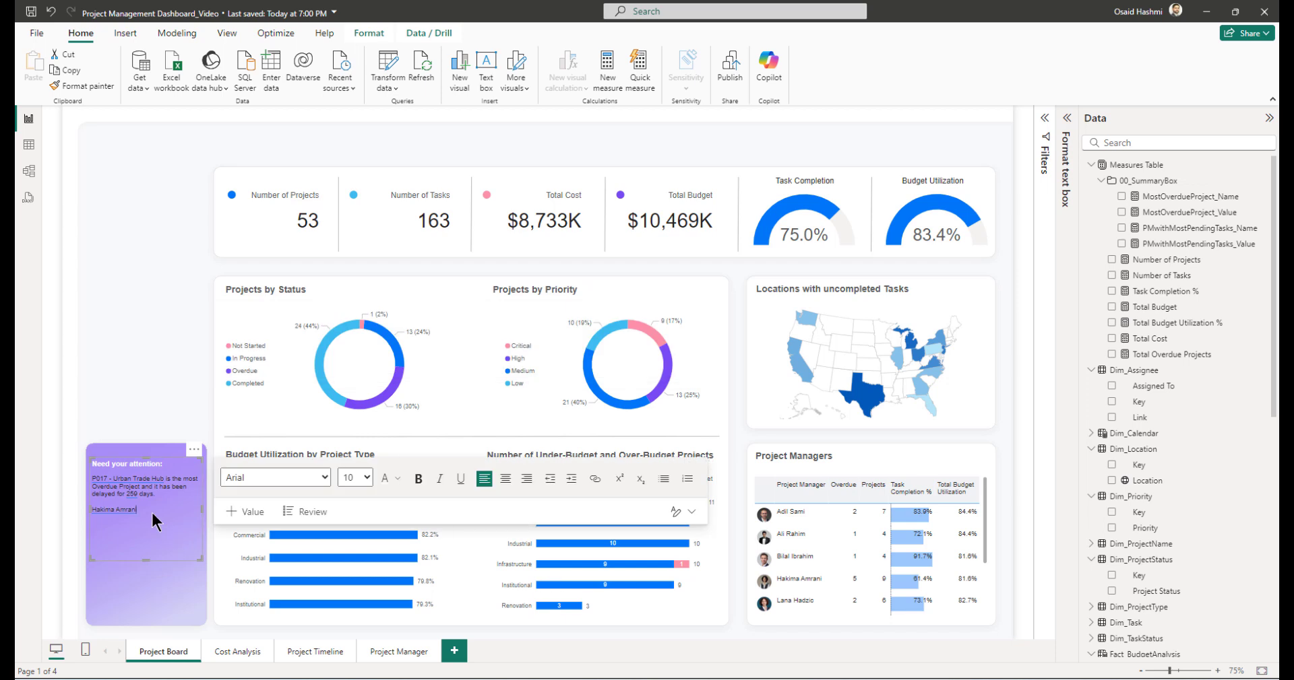
pyautogui.write('might need assistance, as they have')
# - Insert the dynamic value PMwithMostPendingTasks_Value after "as they have" and complete the sentence with "tasks pending."
pyautogui.click(244, 511)
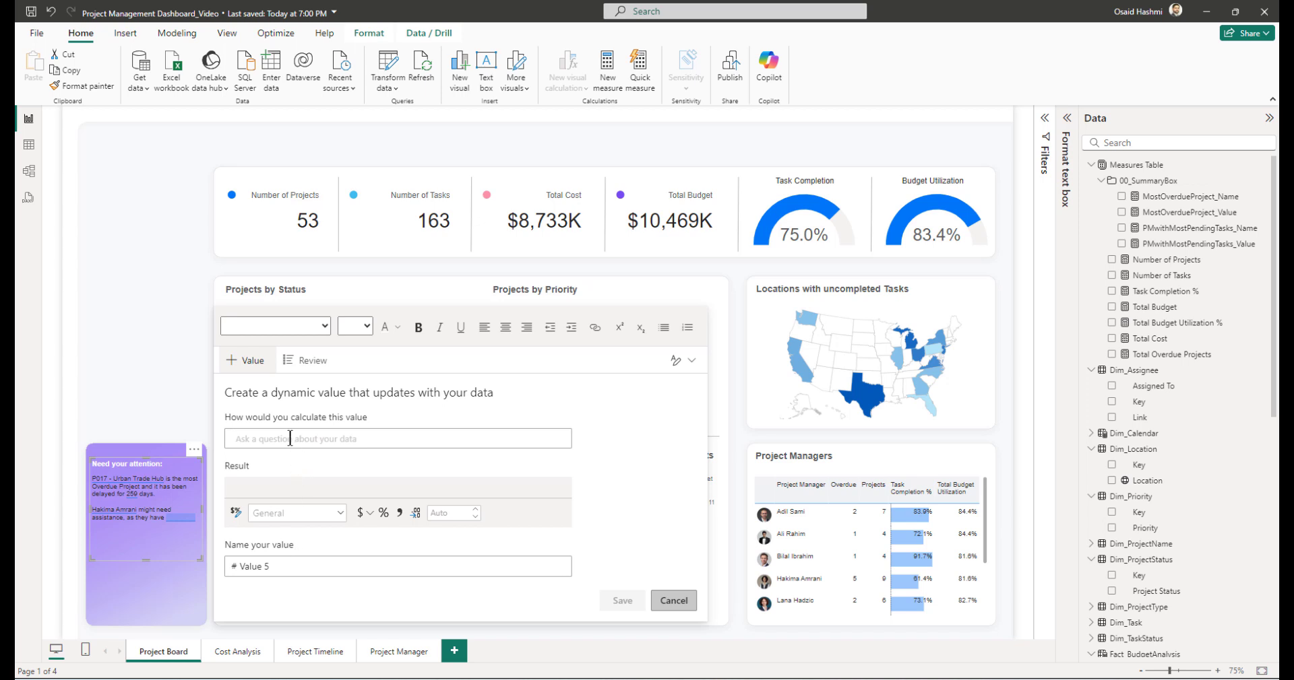
pyautogui.click(290, 439)
pyautogui.write('pmwiht')
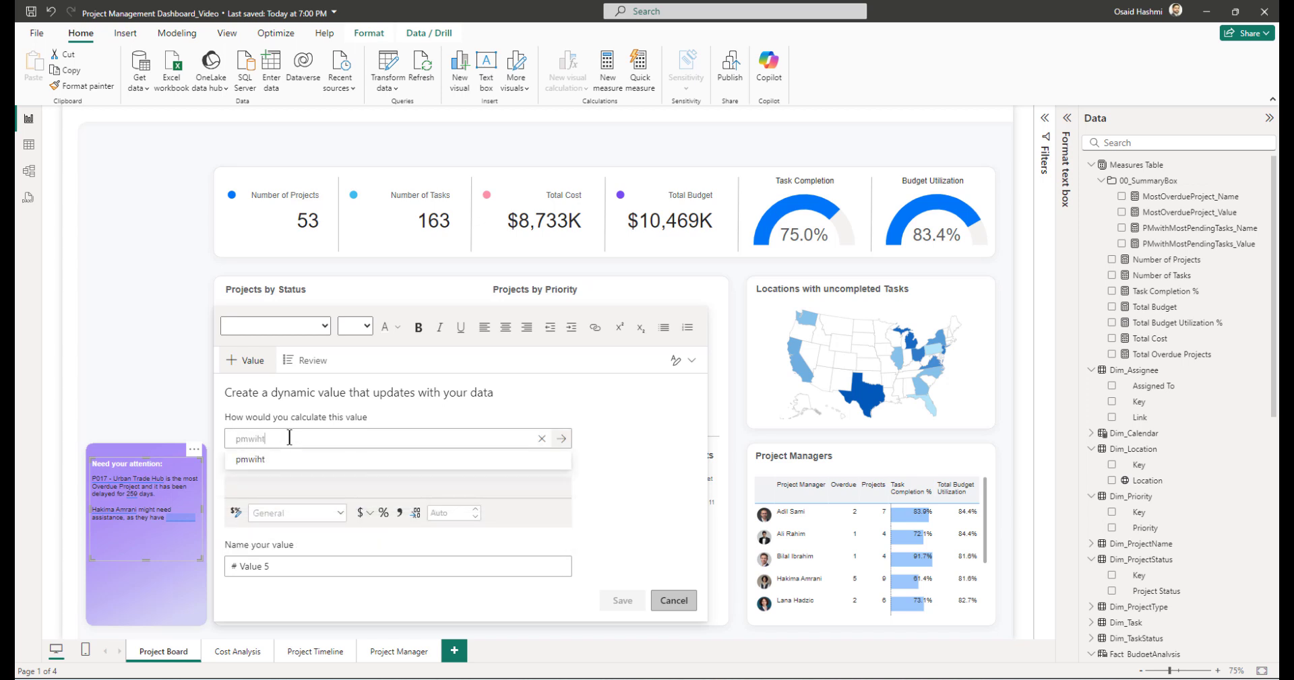
pyautogui.press('BackSpace')
pyautogui.press('BackSpace')
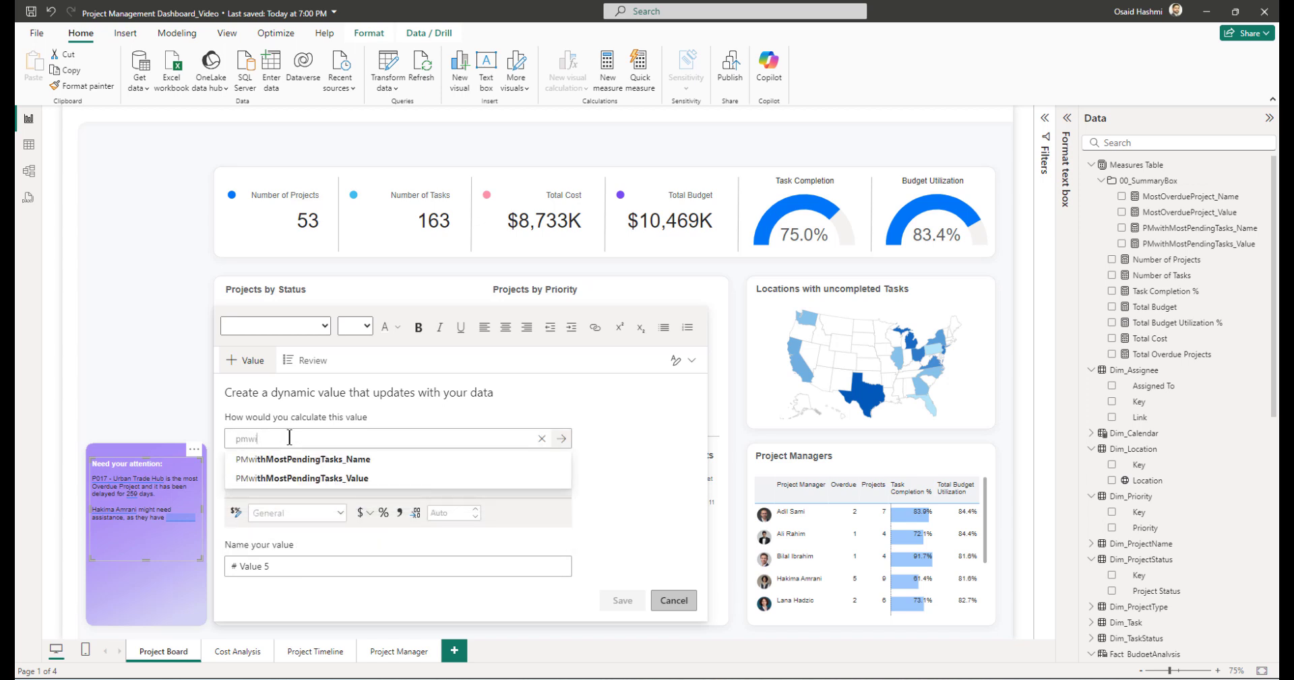
pyautogui.click(296, 477)
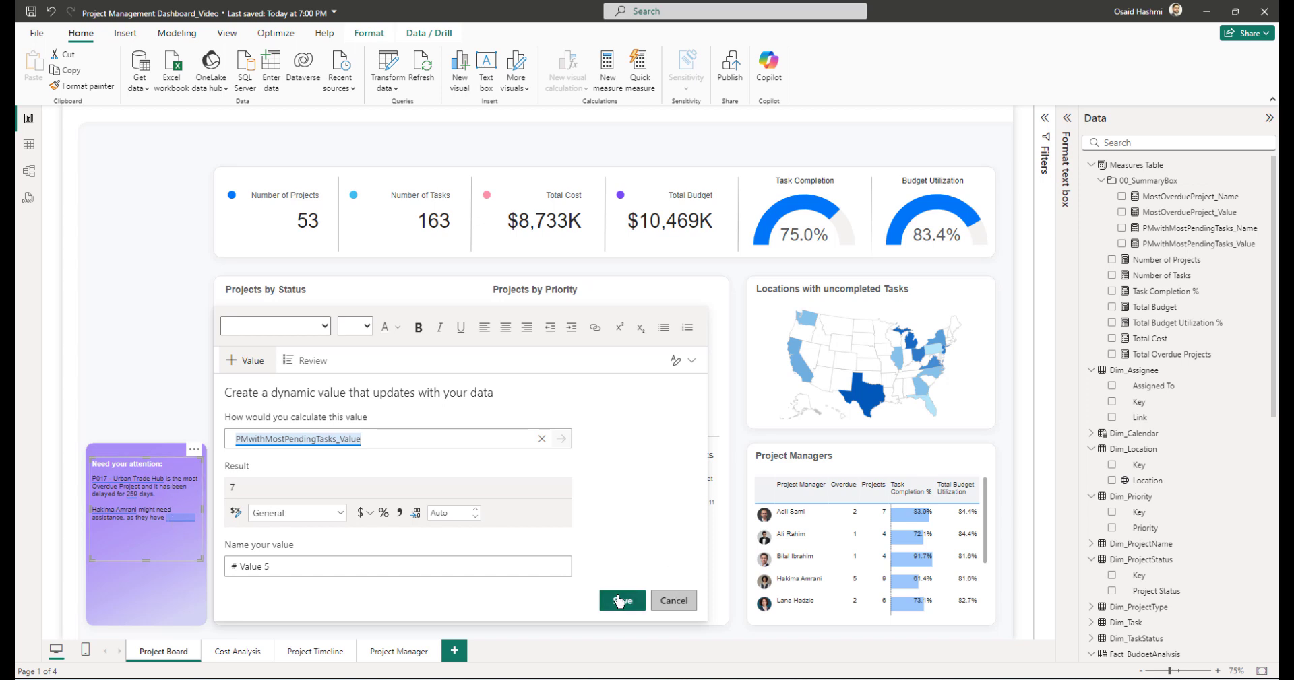
pyautogui.click(621, 601)
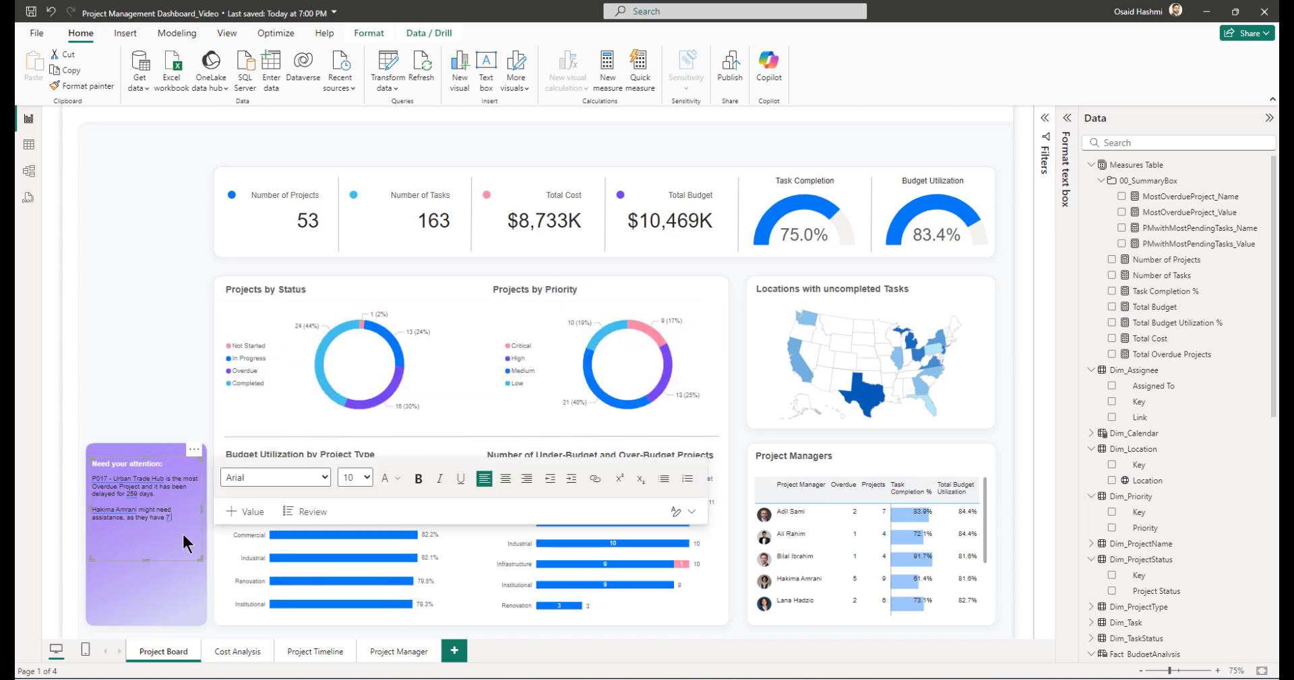
pyautogui.write('pending.')
# - Set all text in the attention text box to font size 11
pyautogui.hotkey('ctrl', 'a')
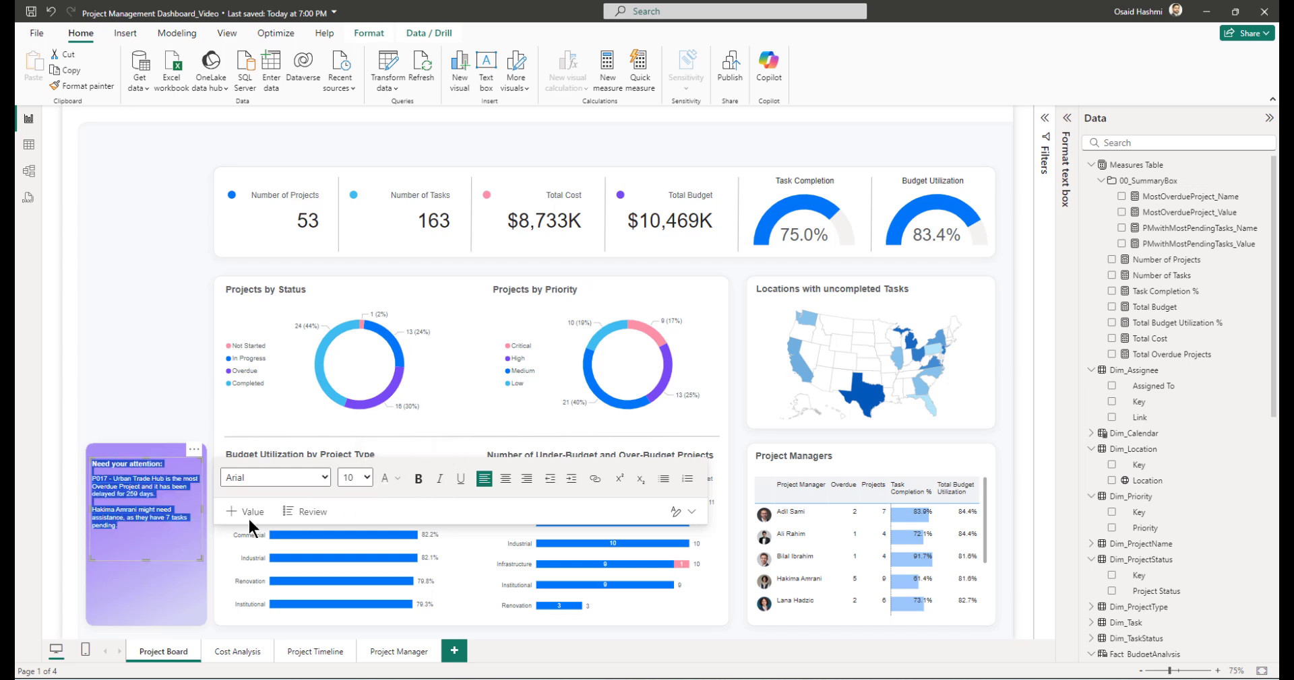
pyautogui.click(367, 477)
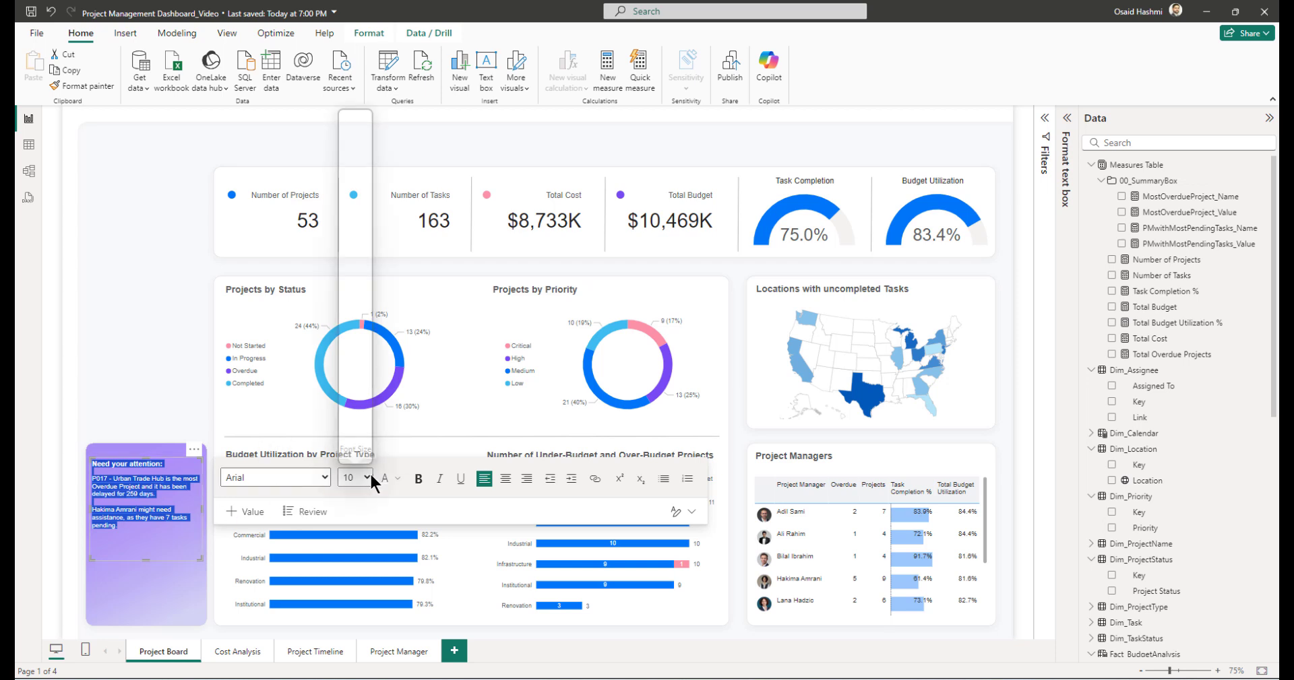
pyautogui.click(348, 190)
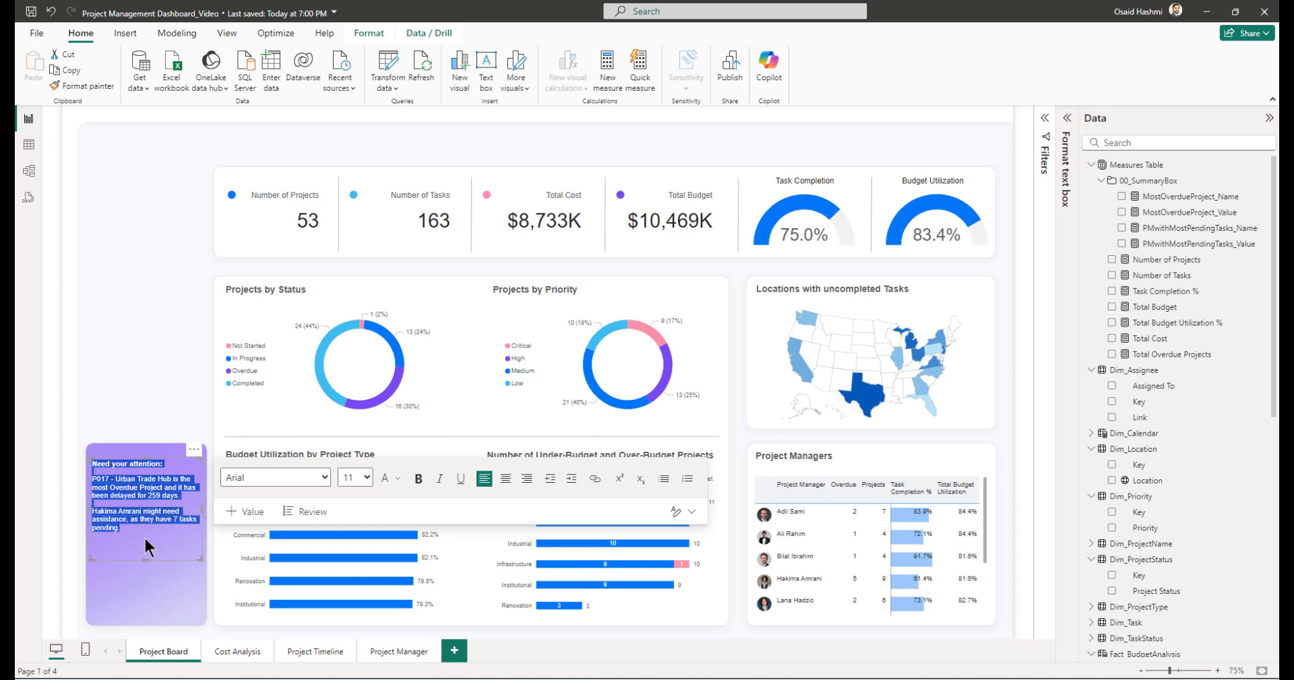
# - Format the dynamic values in the attention summary in bold with a light blue font colour
pyautogui.click(170, 486)
pyautogui.click(189, 490)
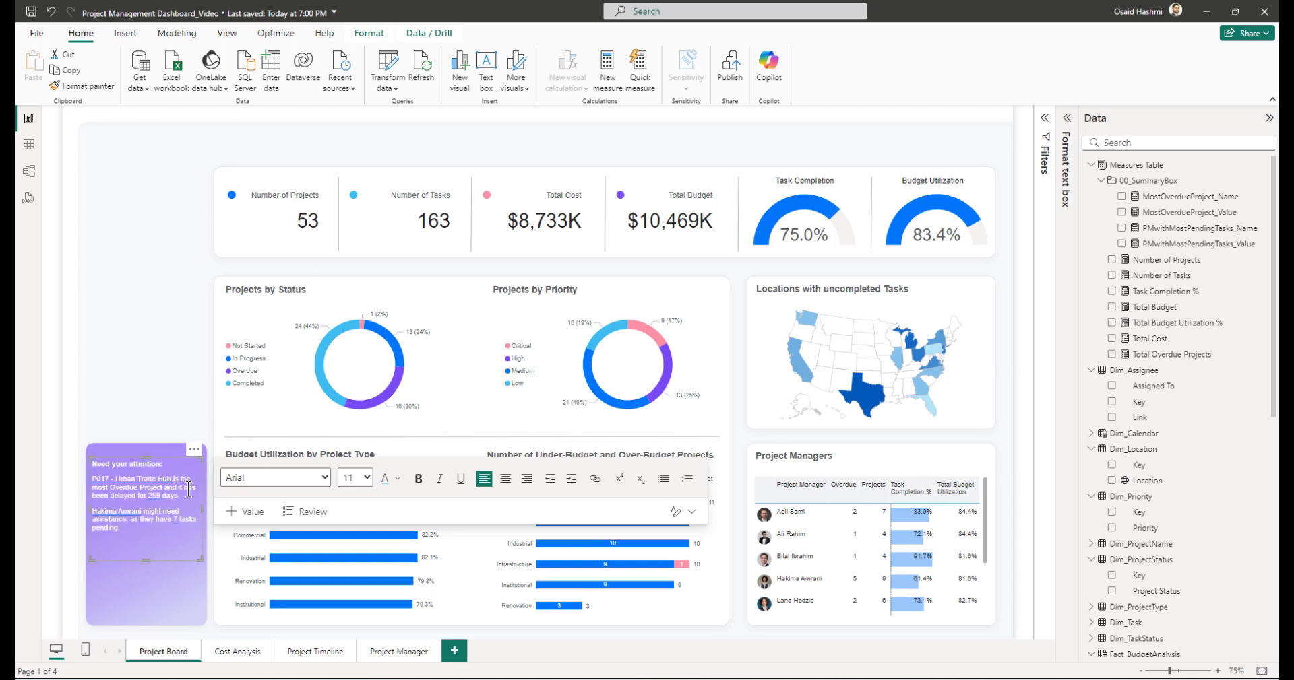
pyautogui.click(397, 479)
pyautogui.click(485, 302)
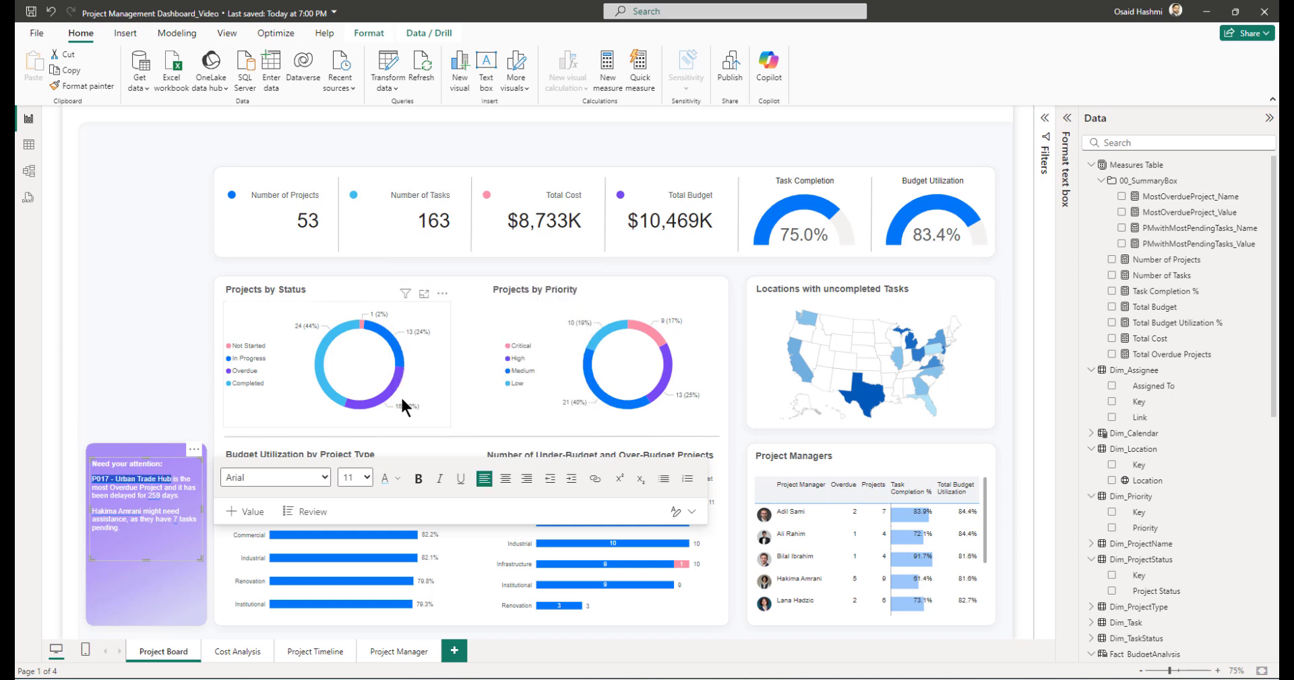
pyautogui.click(418, 479)
pyautogui.click(244, 511)
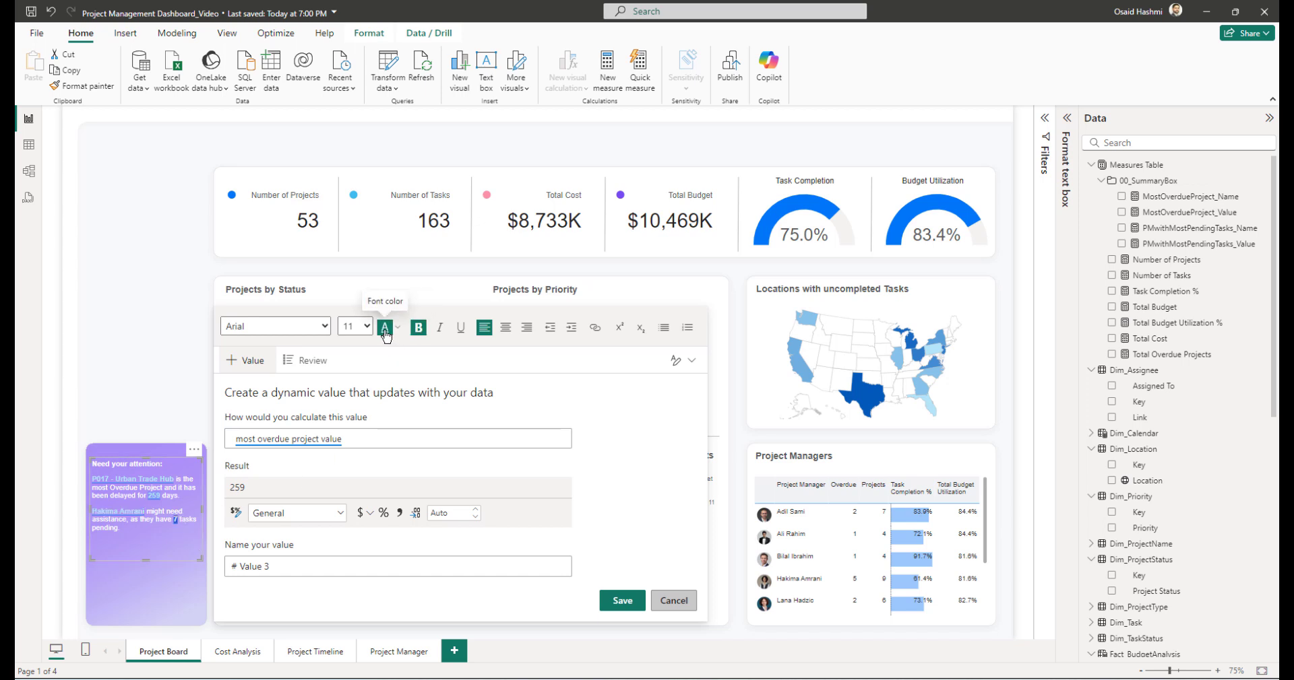
pyautogui.click(150, 341)
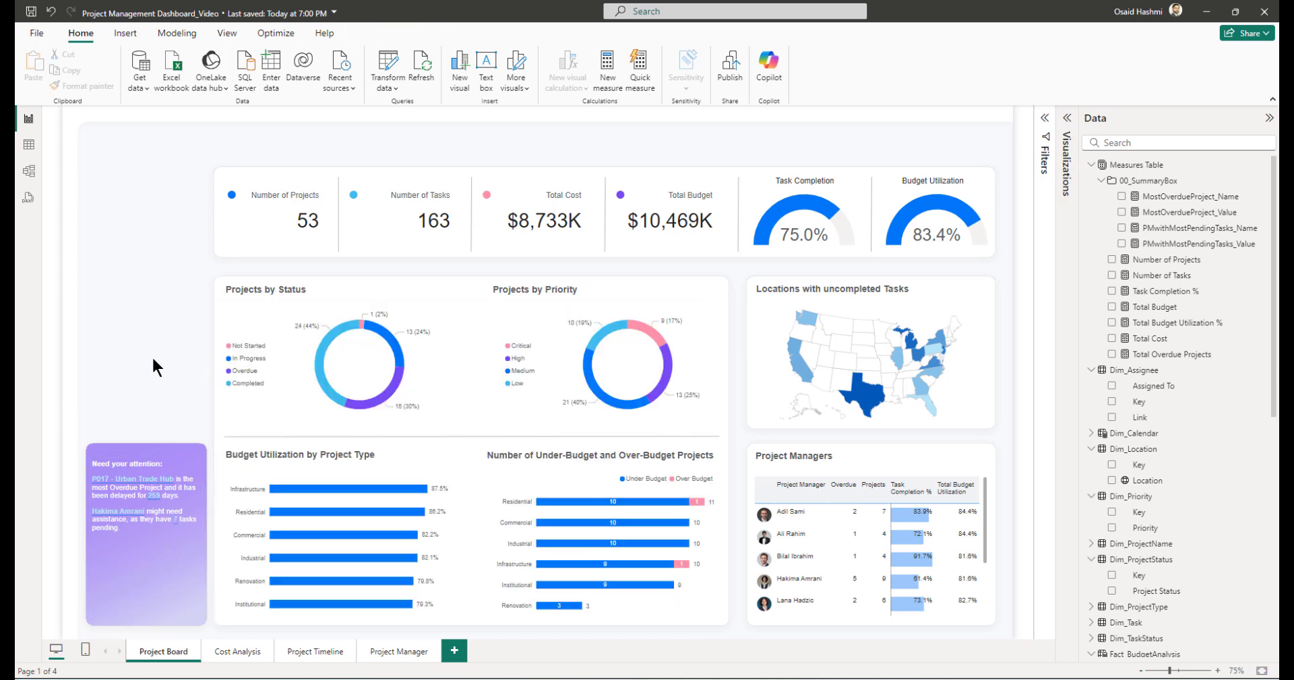